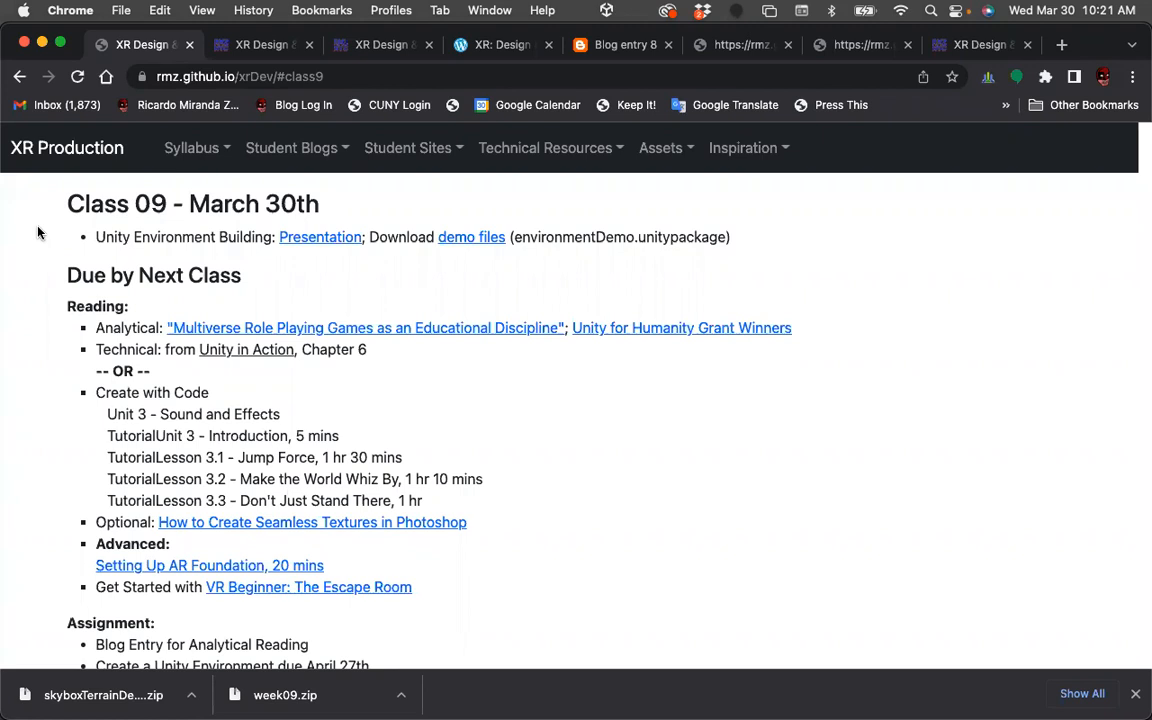
Switch between the Class 09 syllabus tab and the course demo files page tab.
click(235, 45)
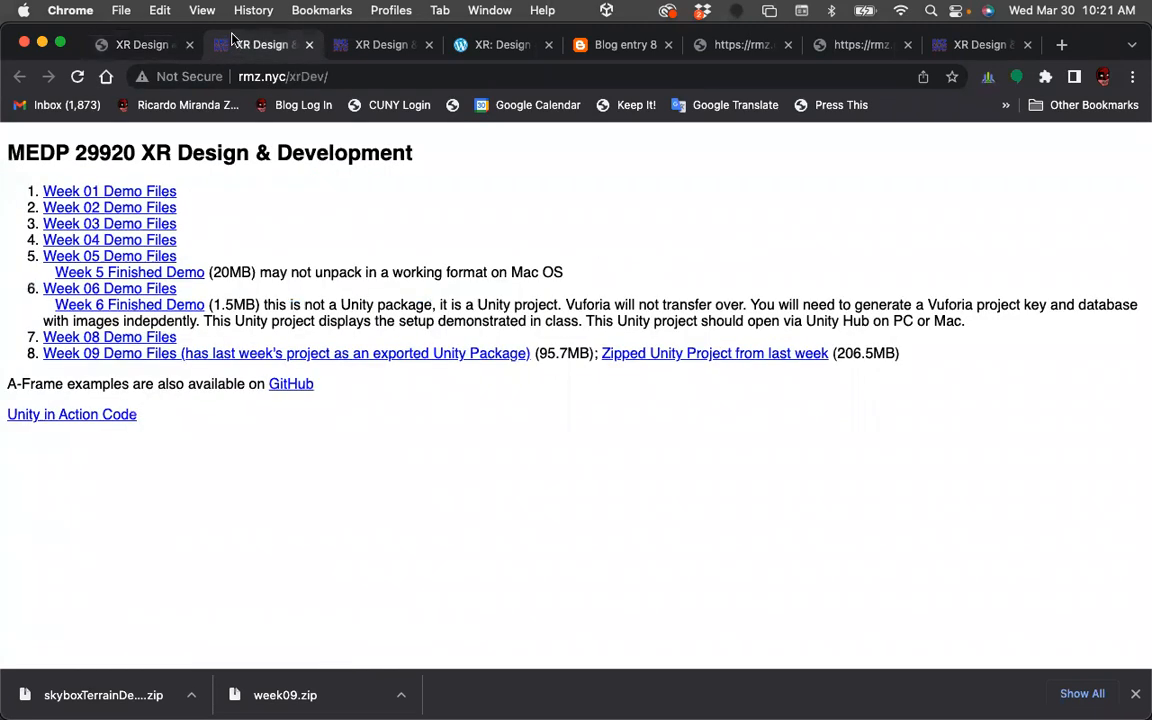
click(130, 47)
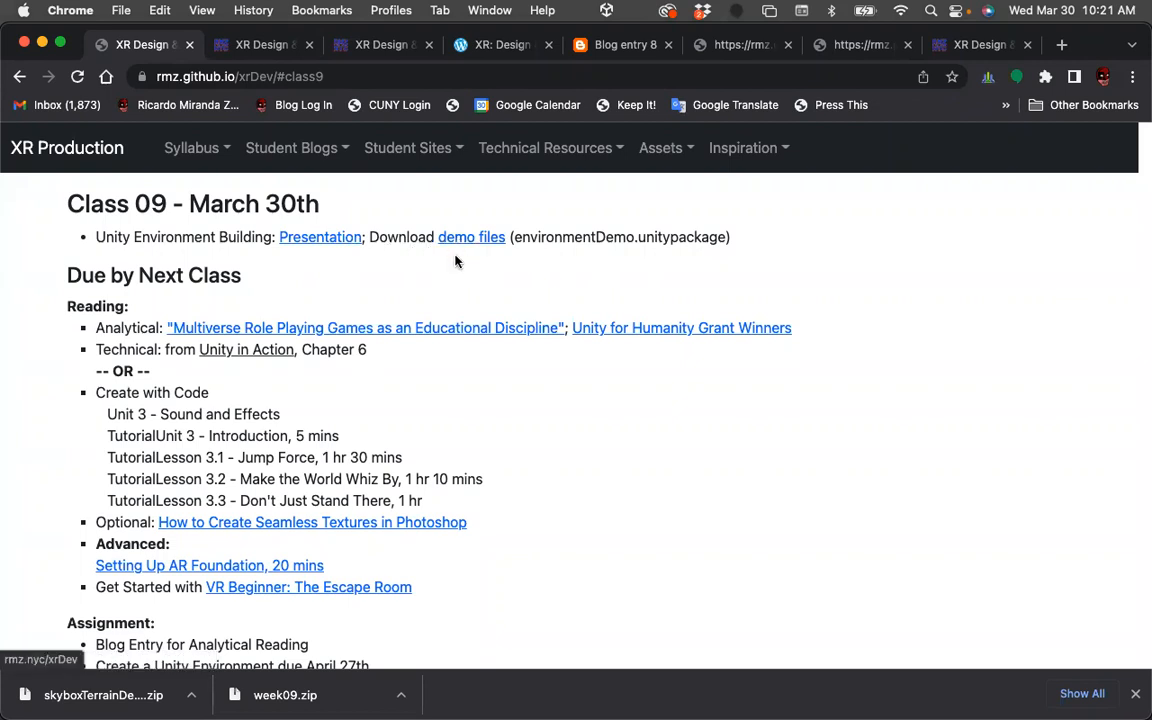
click(262, 45)
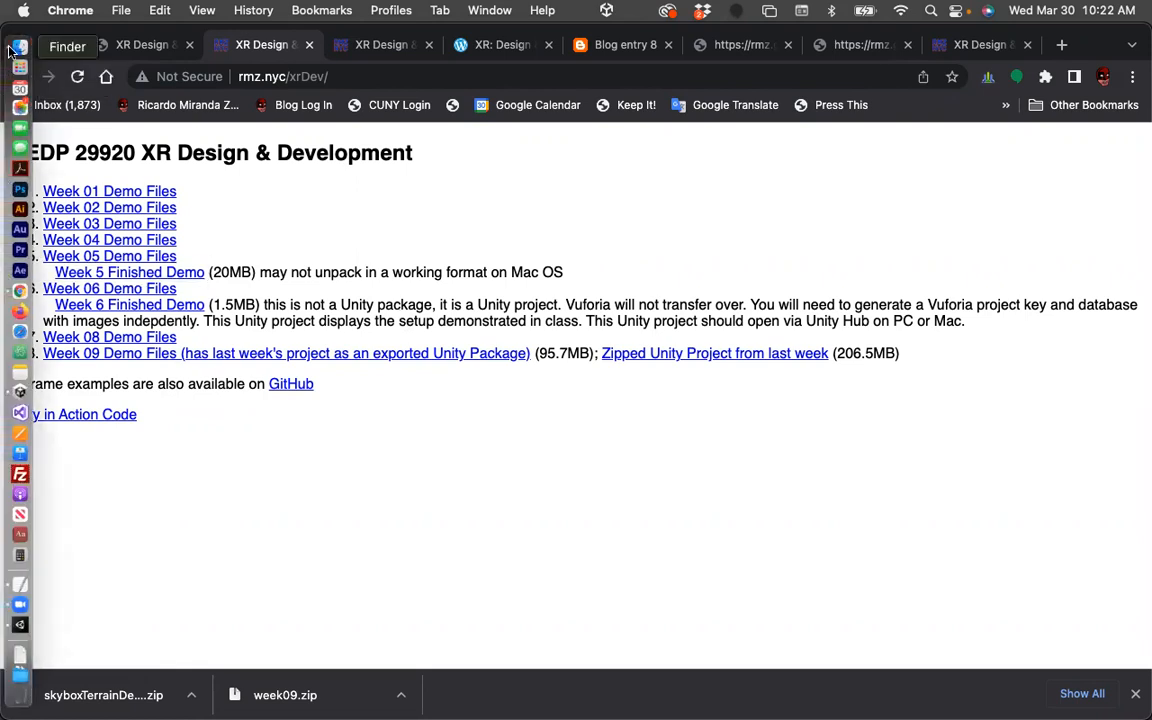
Open Downloads in Finder and inspect the week09 folder's Scripts, Righteous and Textures subfolders.
click(19, 47)
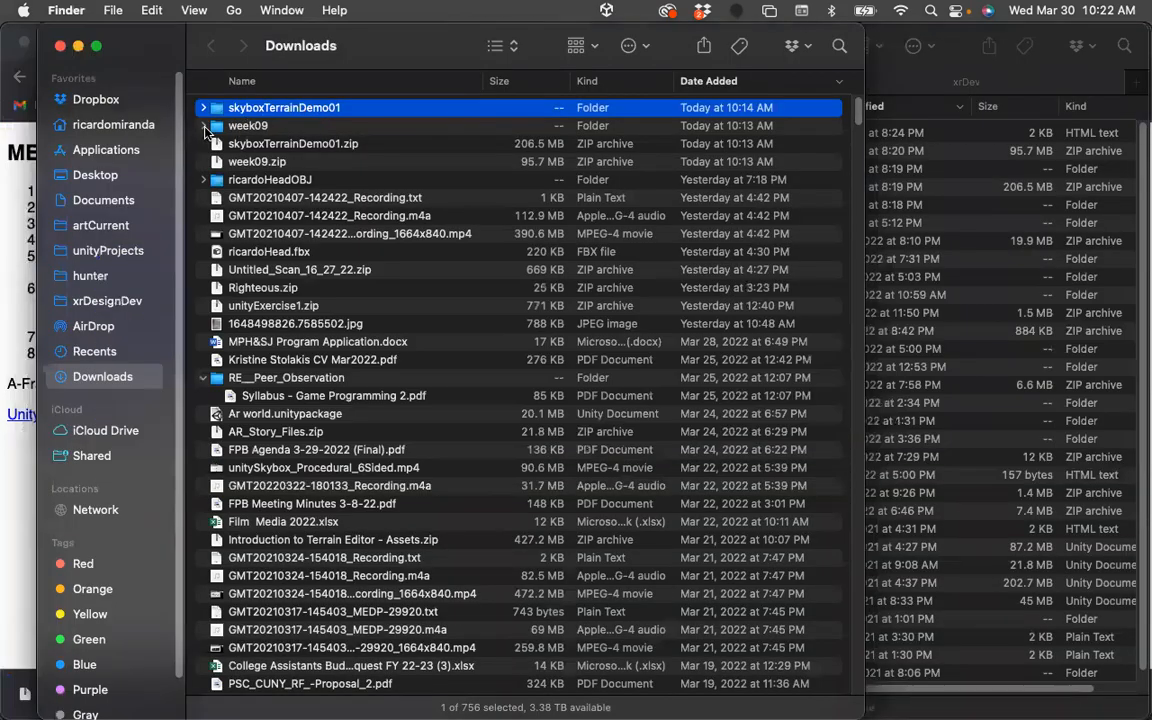
click(203, 126)
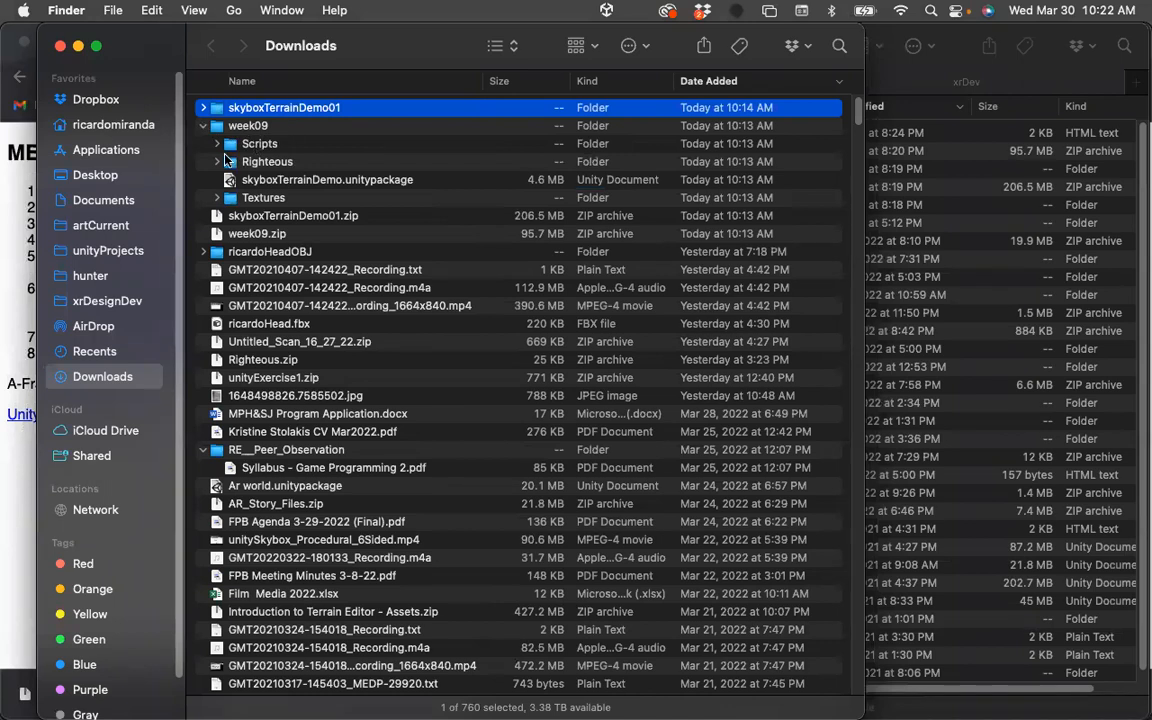
click(219, 144)
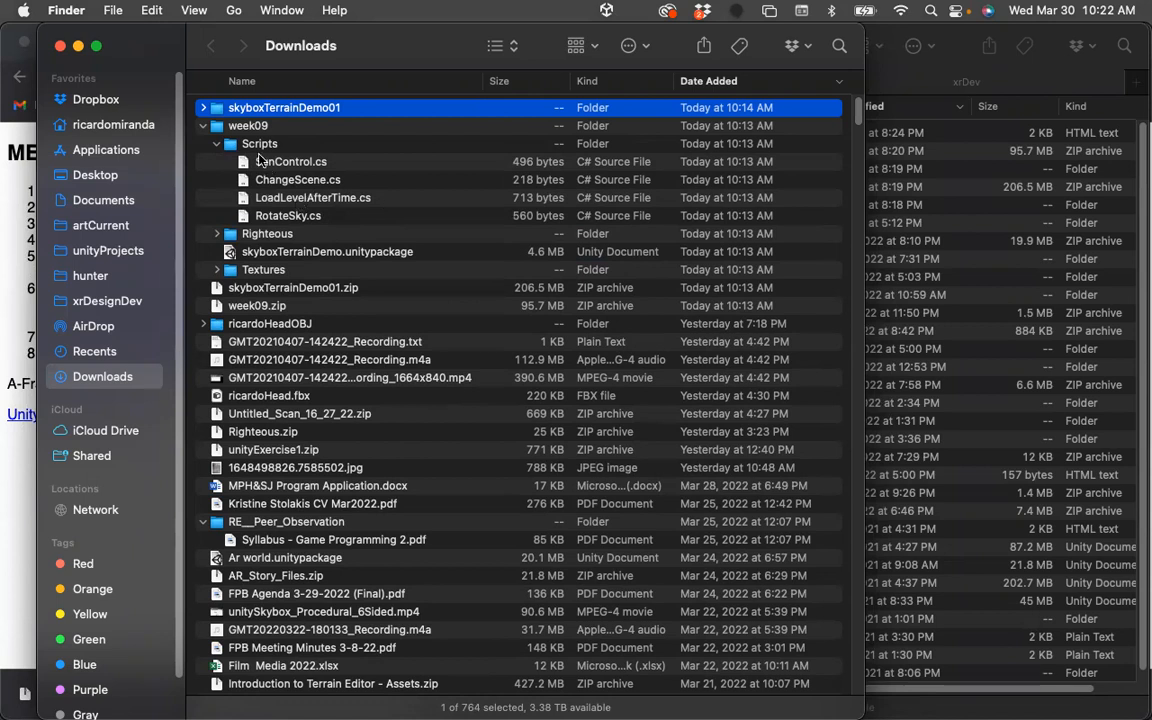
click(217, 143)
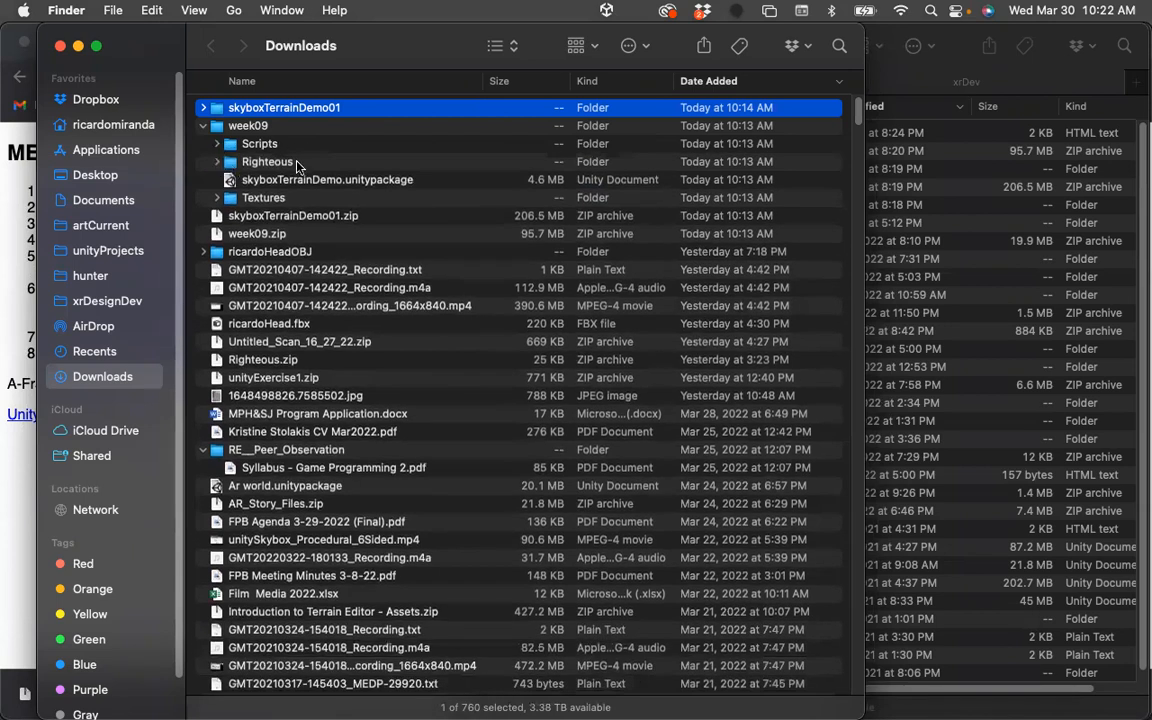
click(217, 161)
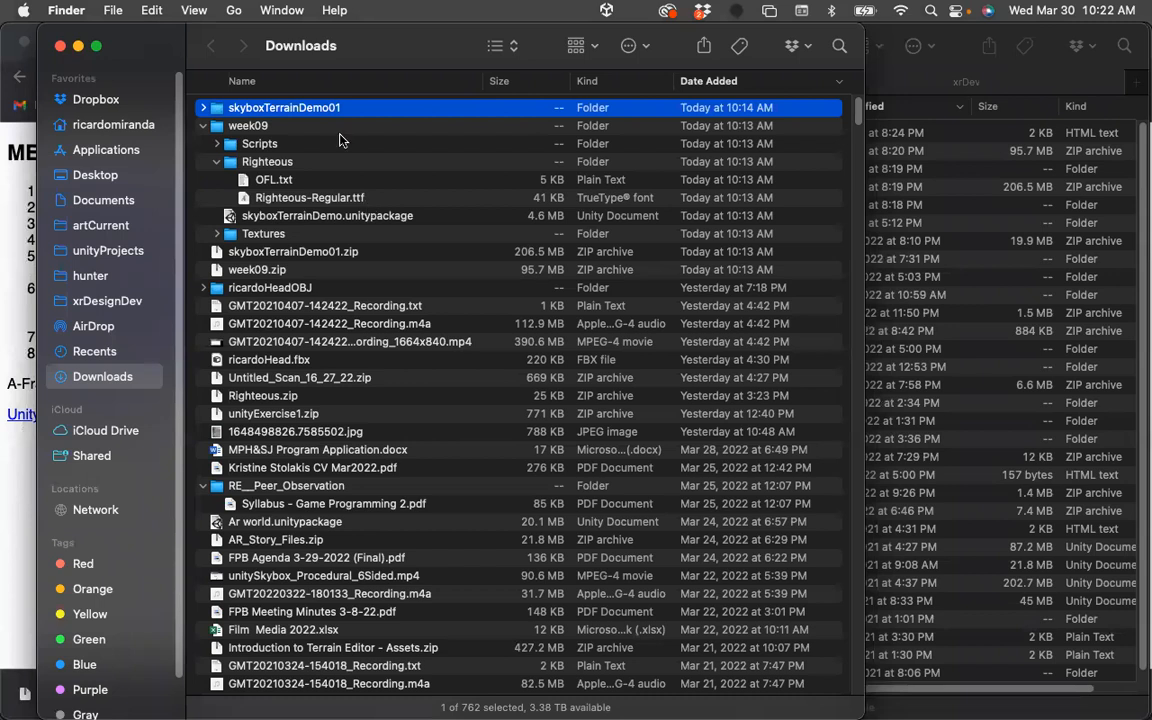
click(218, 165)
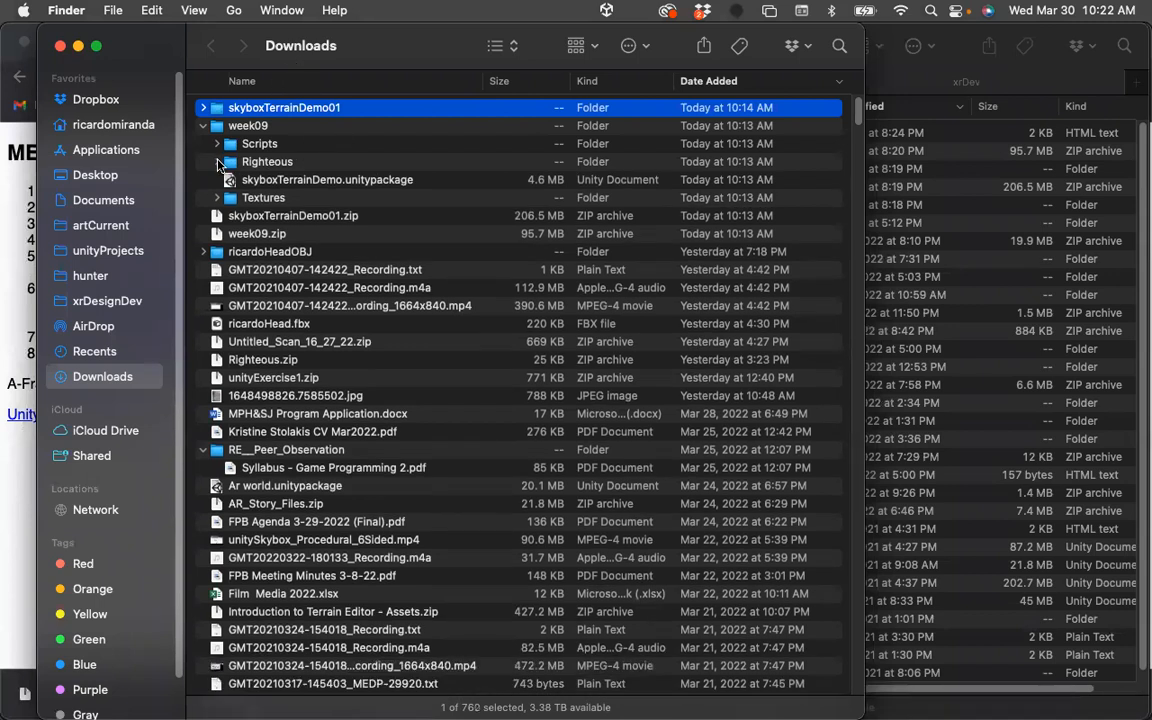
click(217, 197)
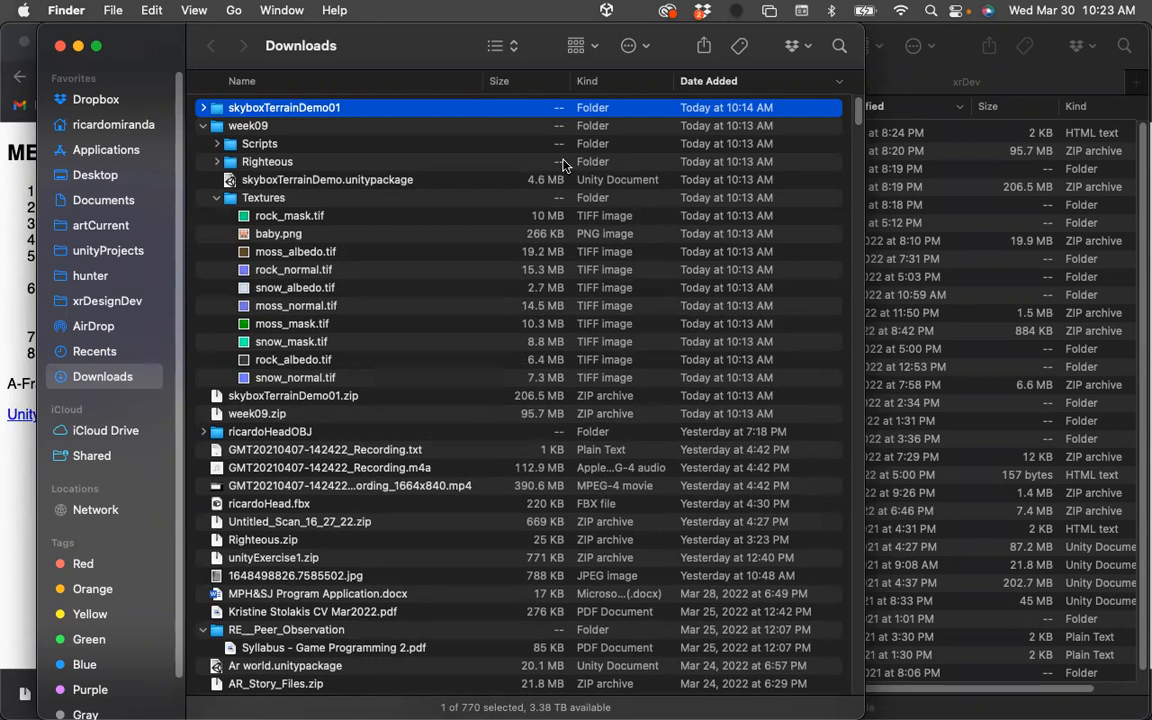
click(218, 200)
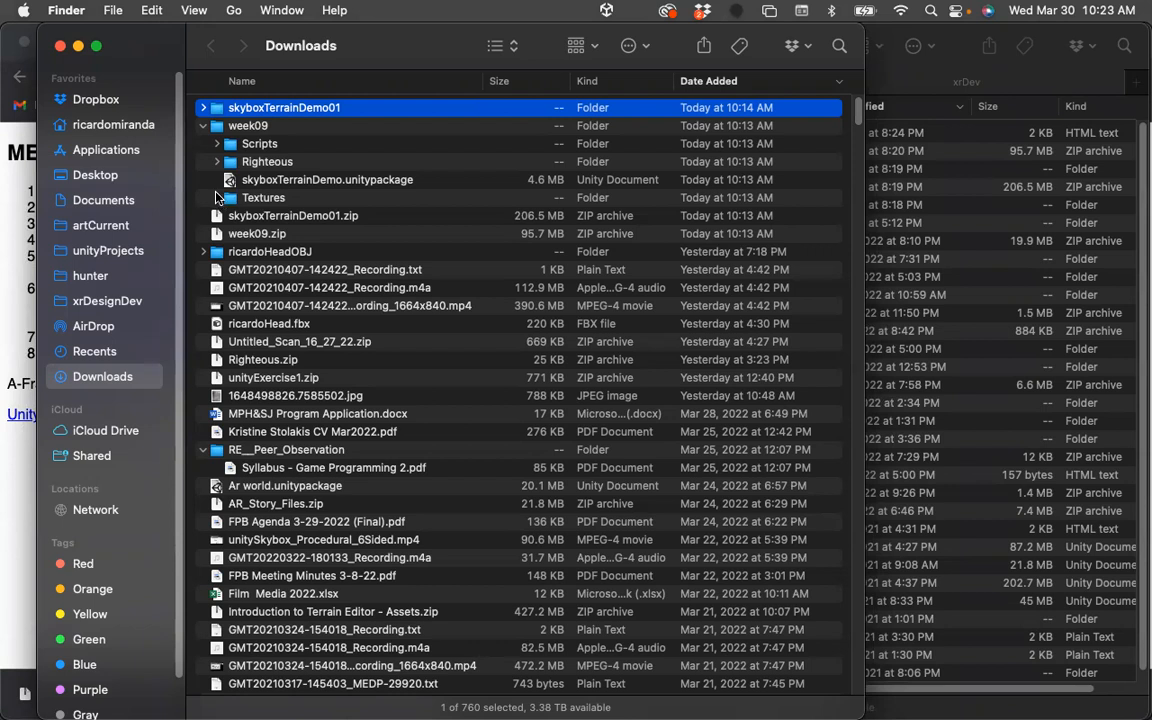
click(203, 126)
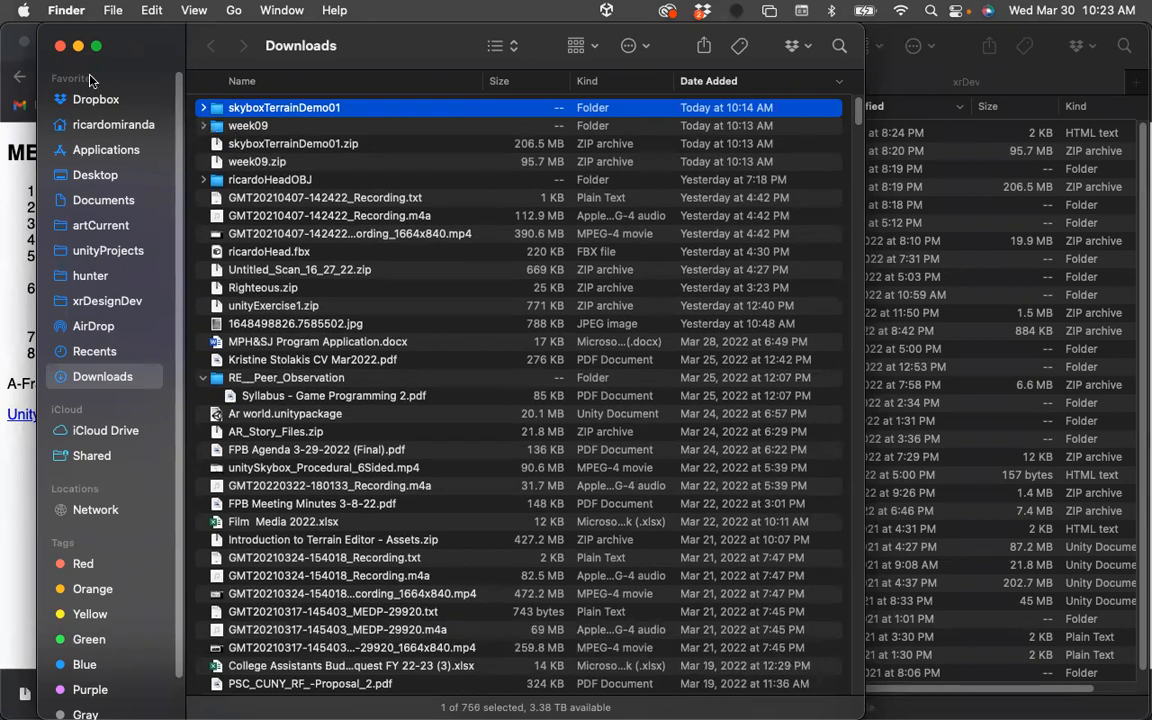
Minimize the Finder window and bring up the skyboxTerrainDemo presentation tab in the browser.
click(60, 47)
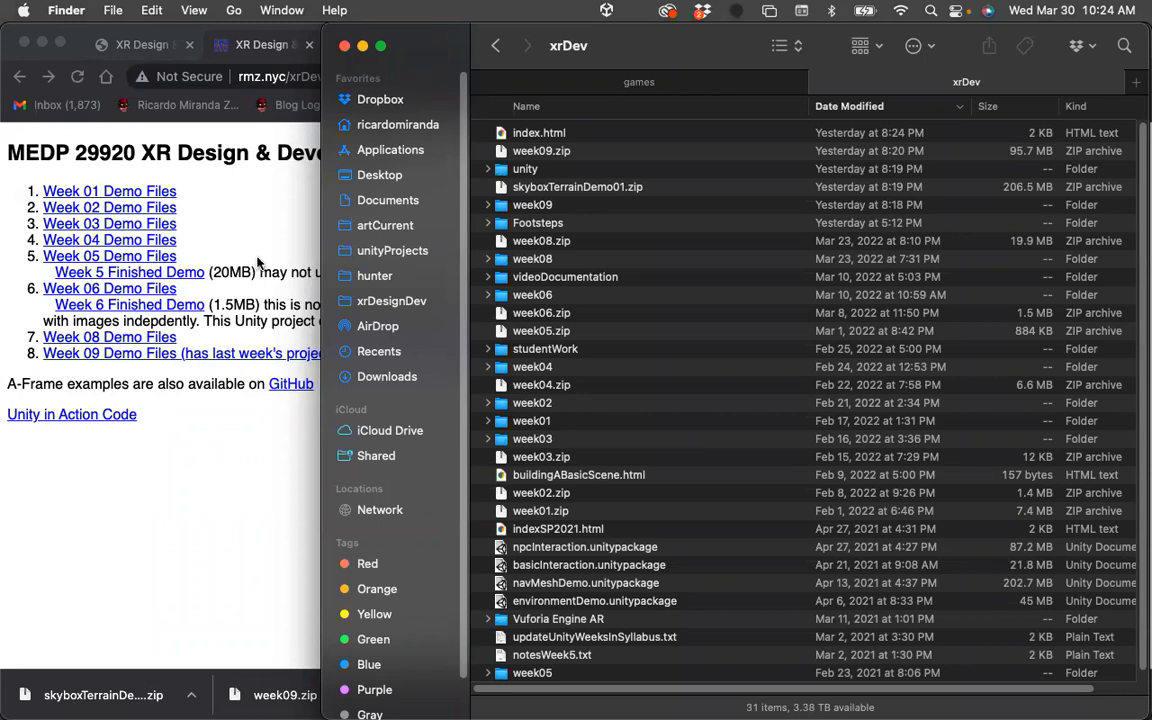
click(285, 608)
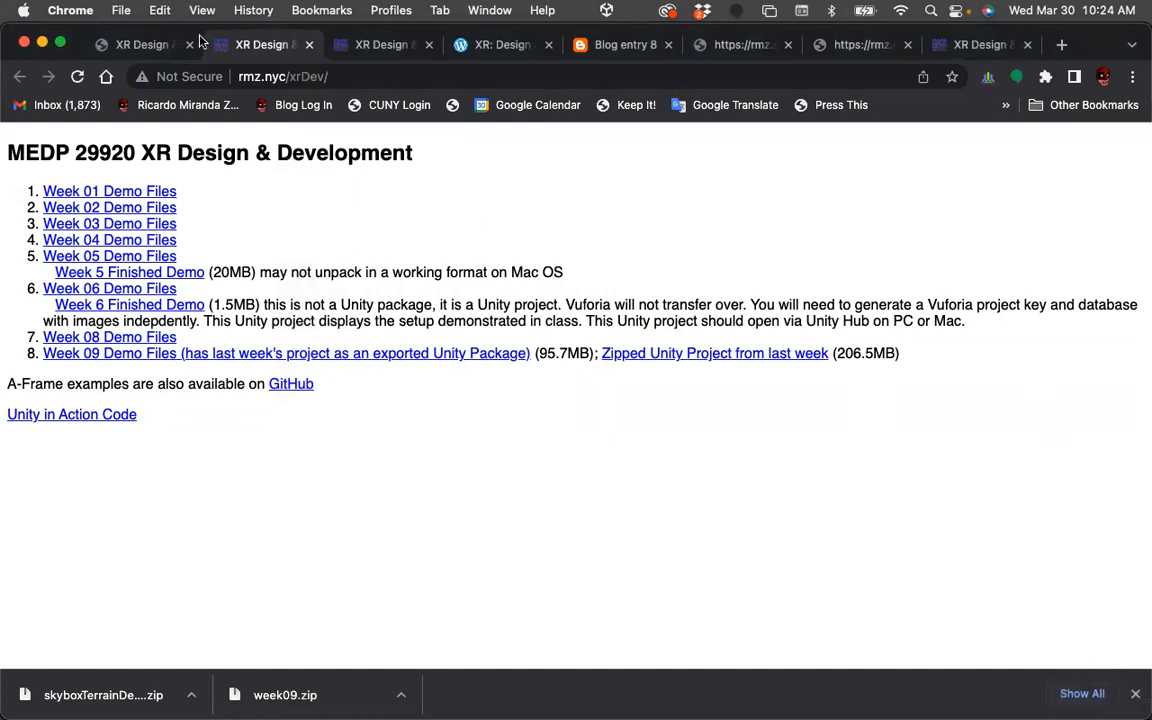
click(738, 47)
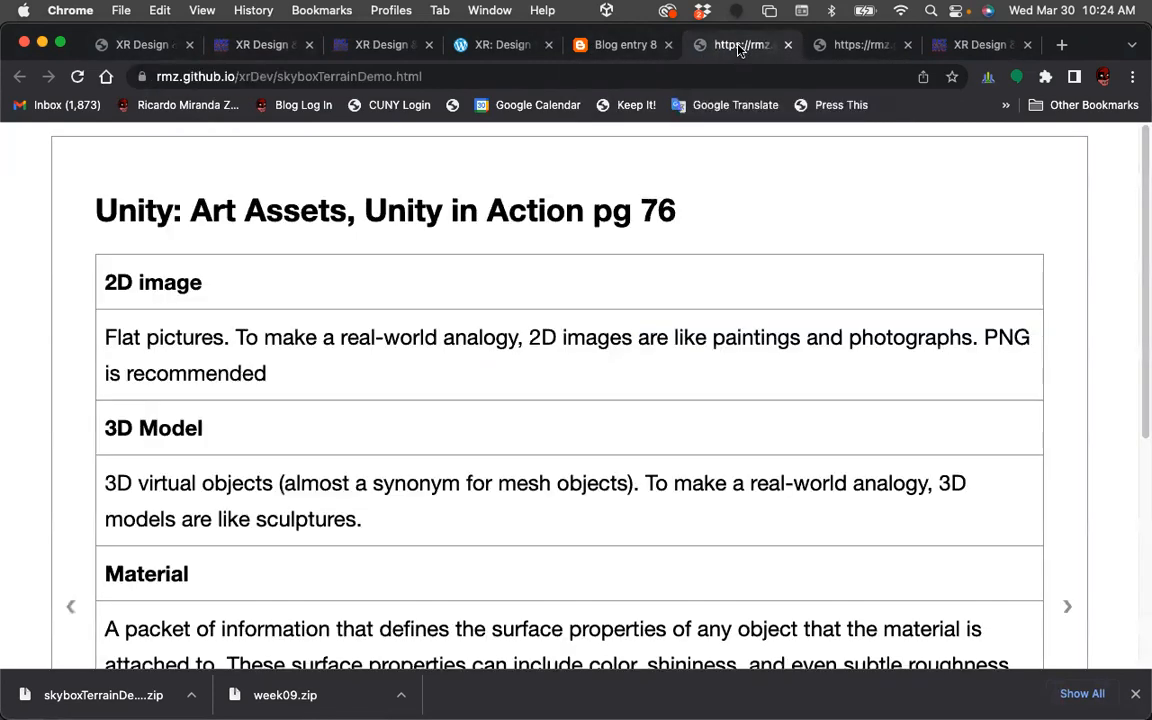
Close the Blog entry, XR: Design and the extra XR Design browser tabs.
click(660, 46)
click(667, 47)
click(509, 48)
click(550, 47)
click(373, 48)
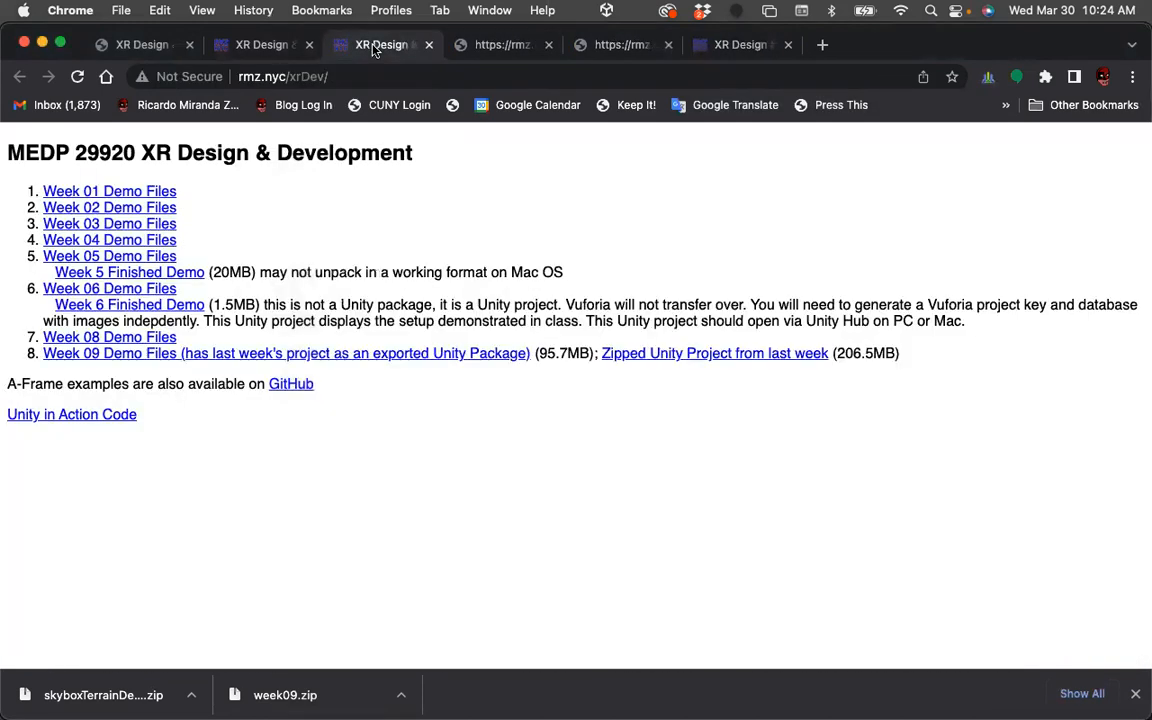
click(428, 45)
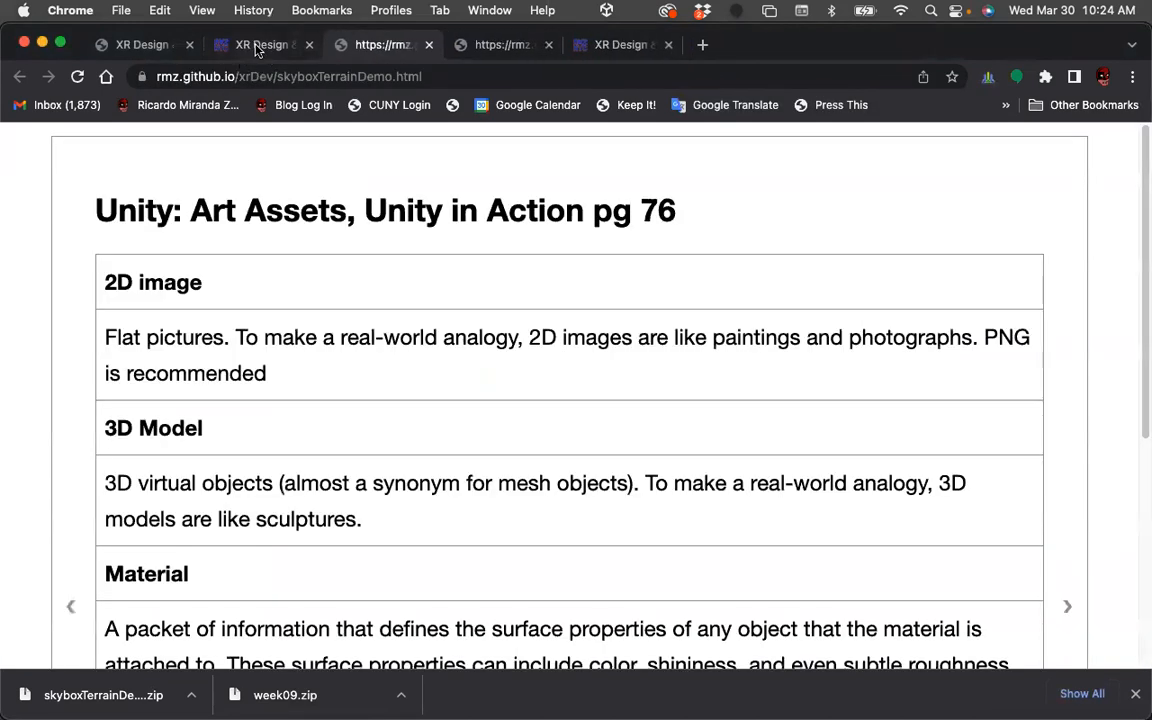
click(257, 50)
click(309, 45)
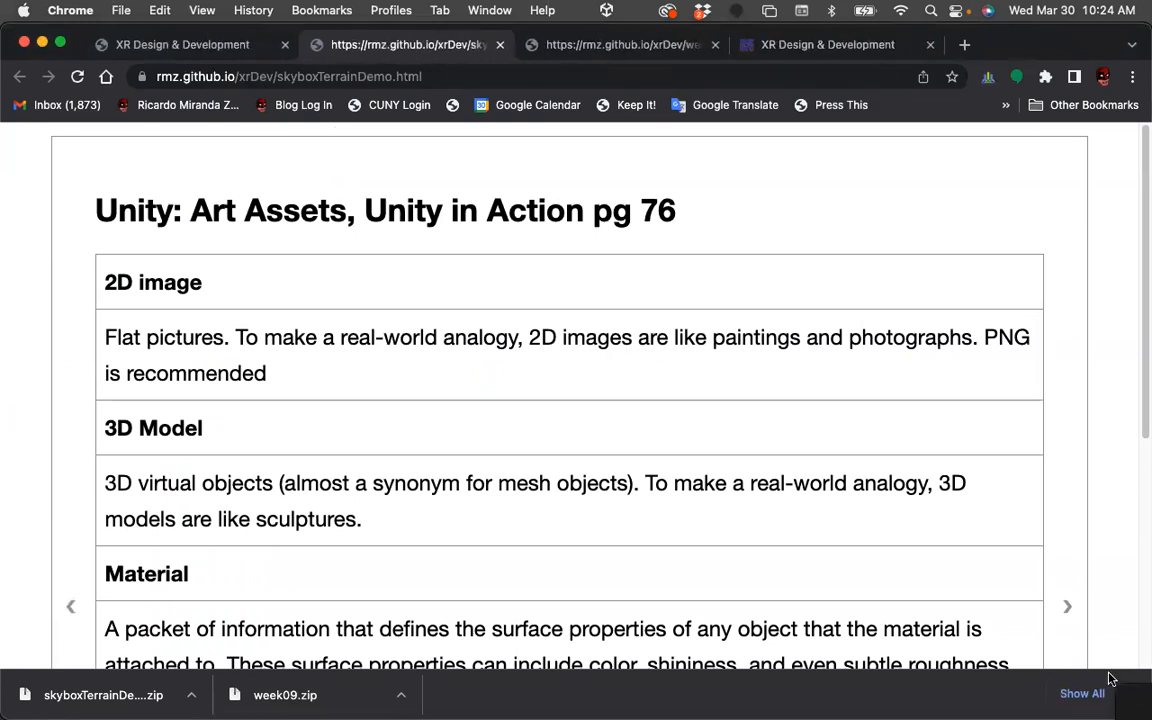
Narrow the browser window and close the downloads bar.
drag(1148, 605, 1103, 565)
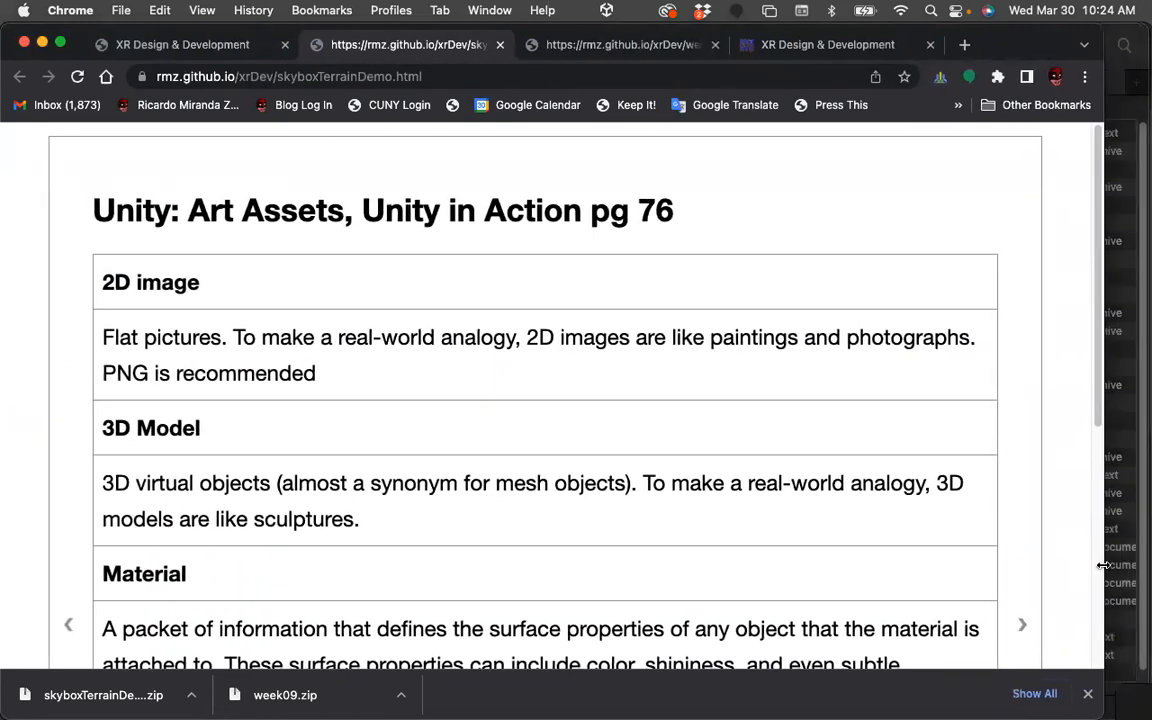
click(1088, 693)
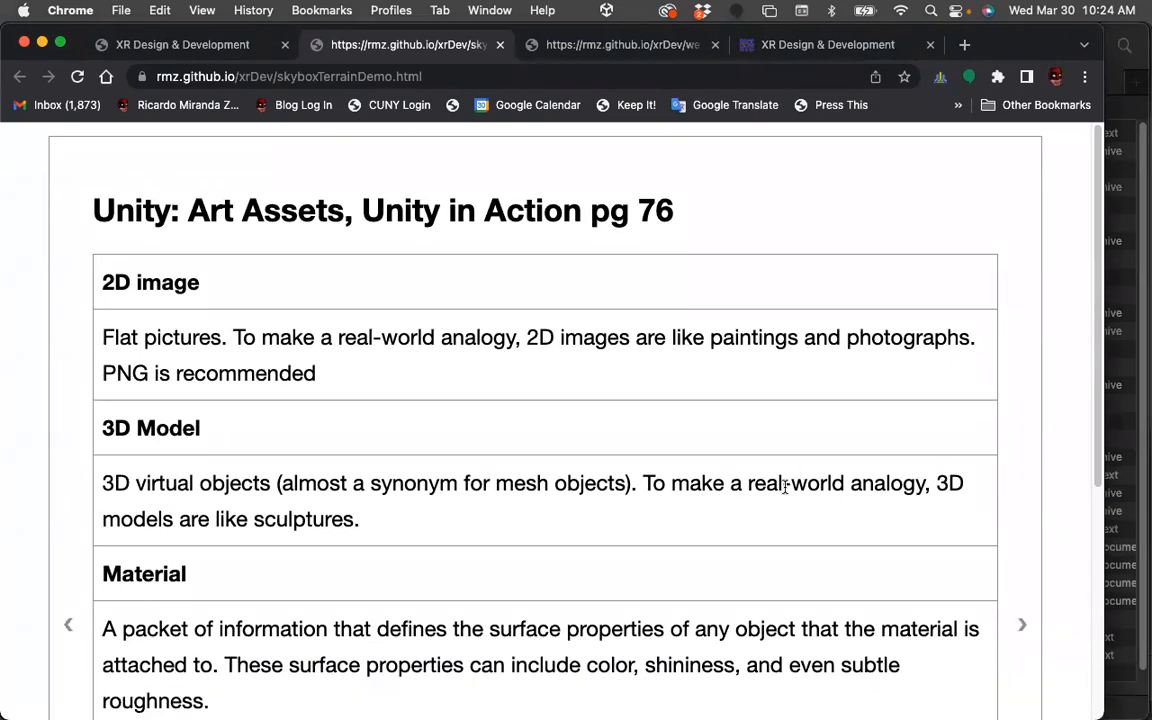
Read through the Unity Art Assets slide definitions for 2D image, 3D model, material, animation and particle system.
scroll(780, 489, down, 2)
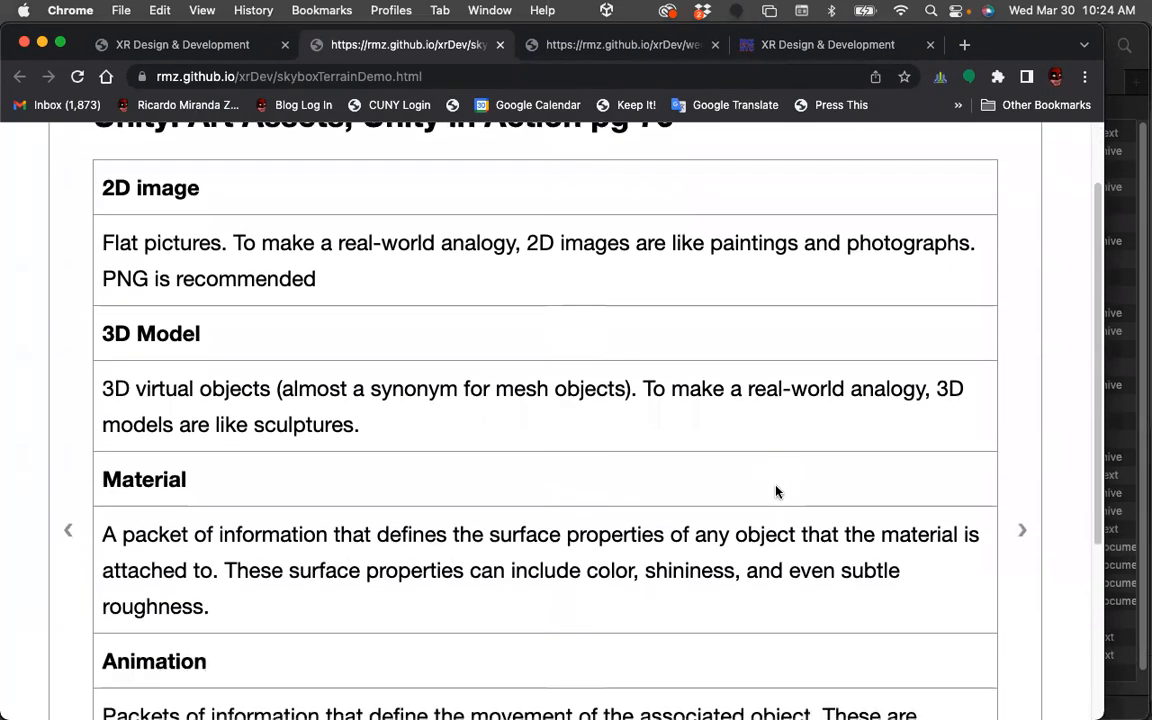
scroll(778, 490, down, 1)
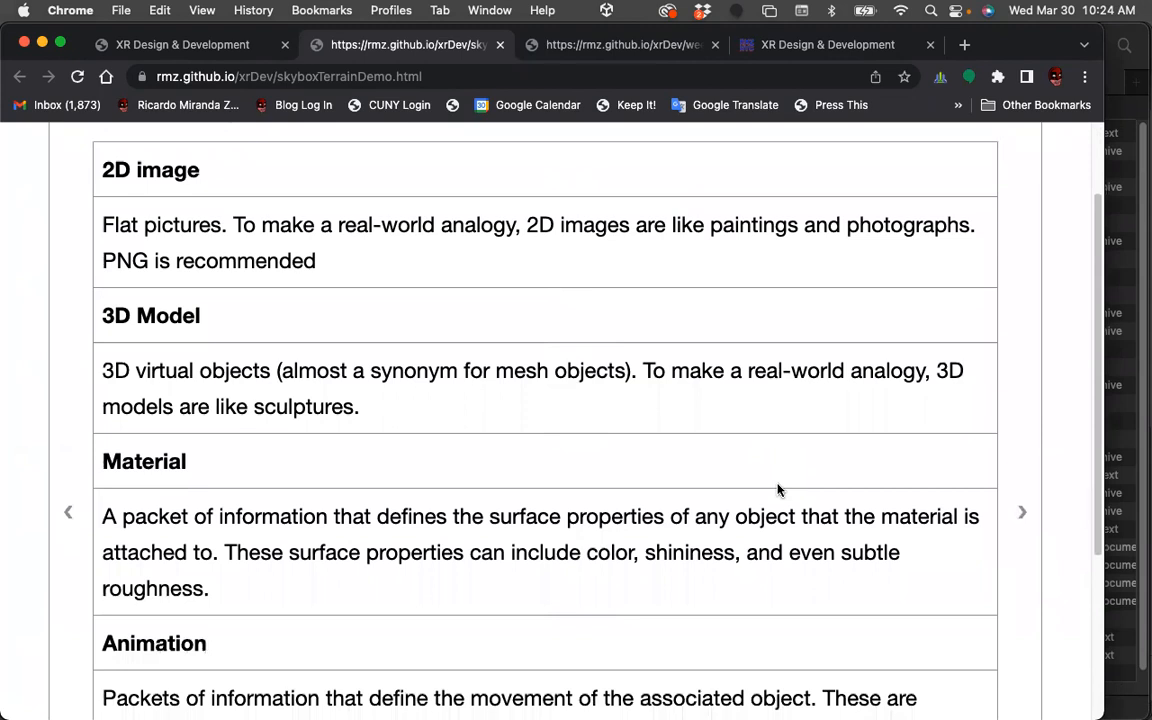
scroll(768, 489, down, 1)
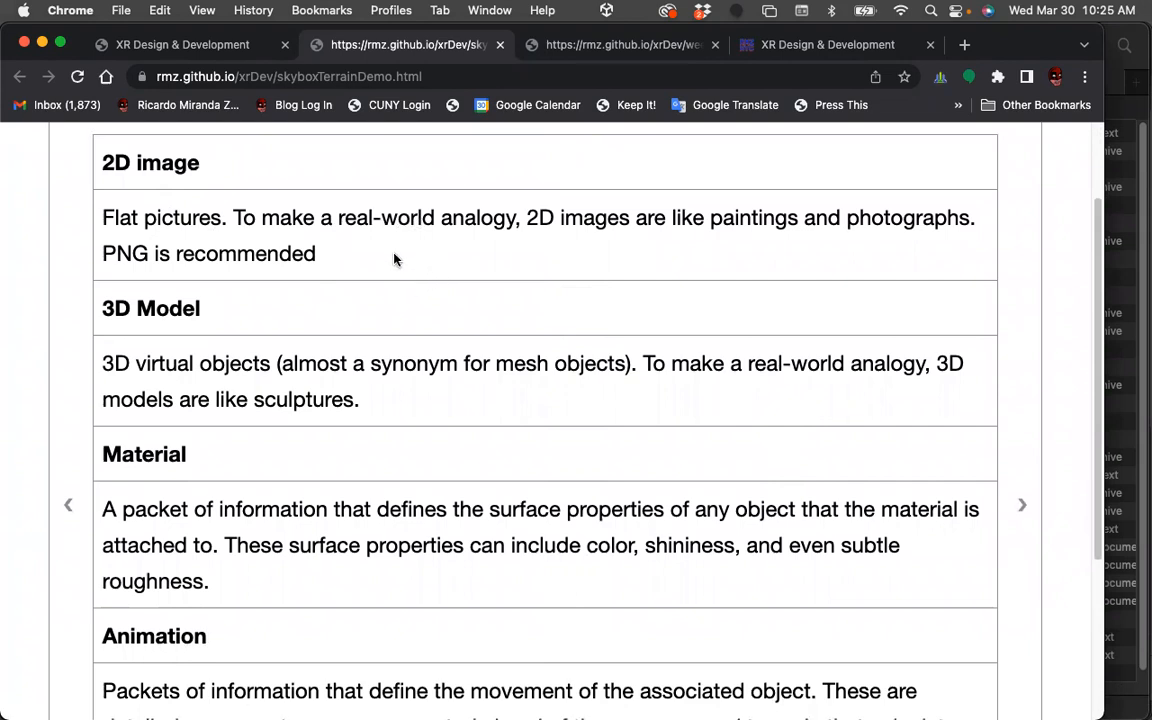
scroll(545, 265, down, 2)
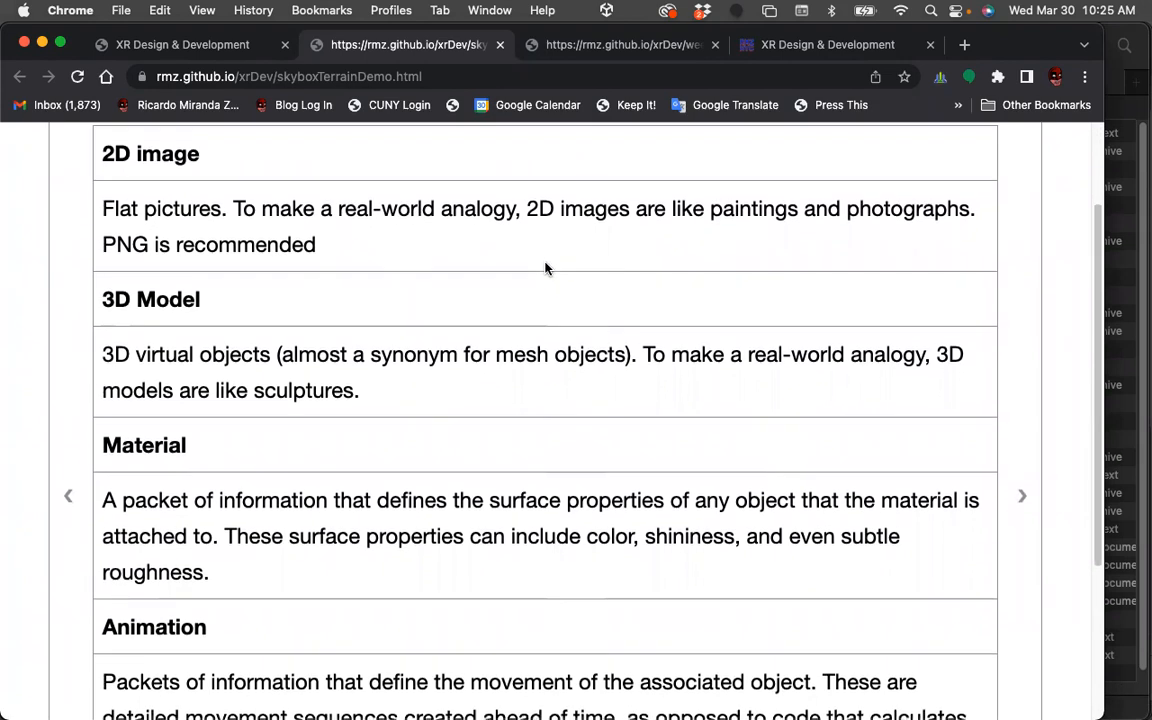
scroll(547, 270, down, 1)
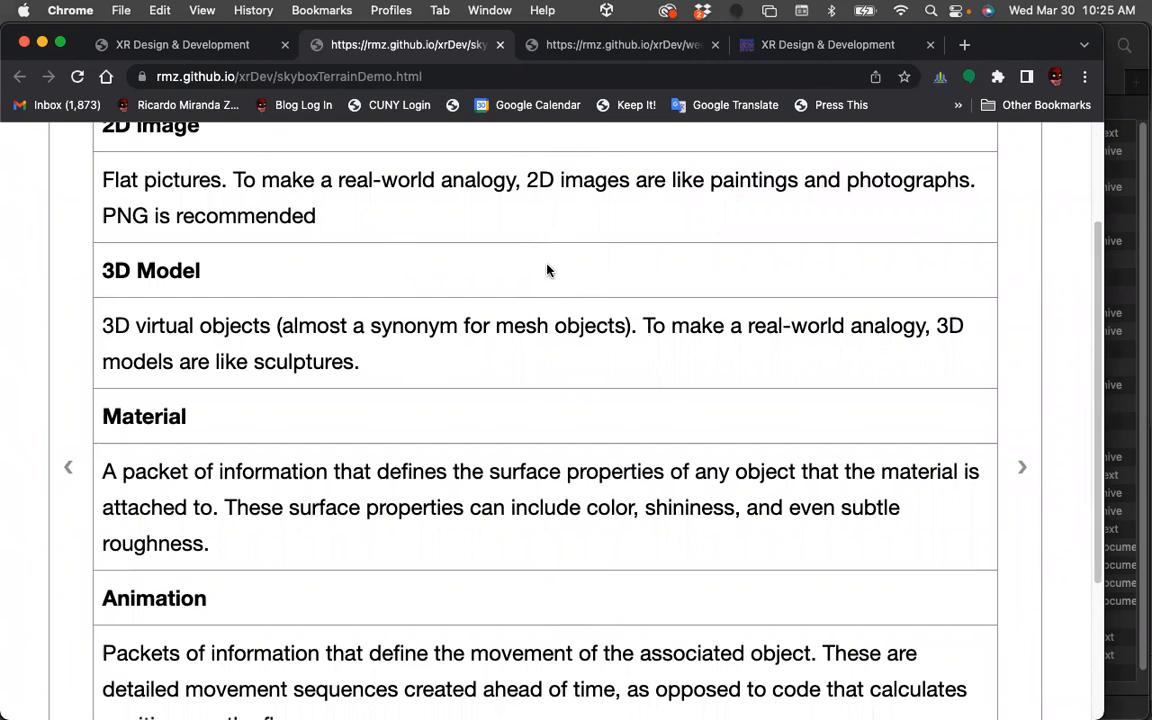
scroll(584, 266, down, 1)
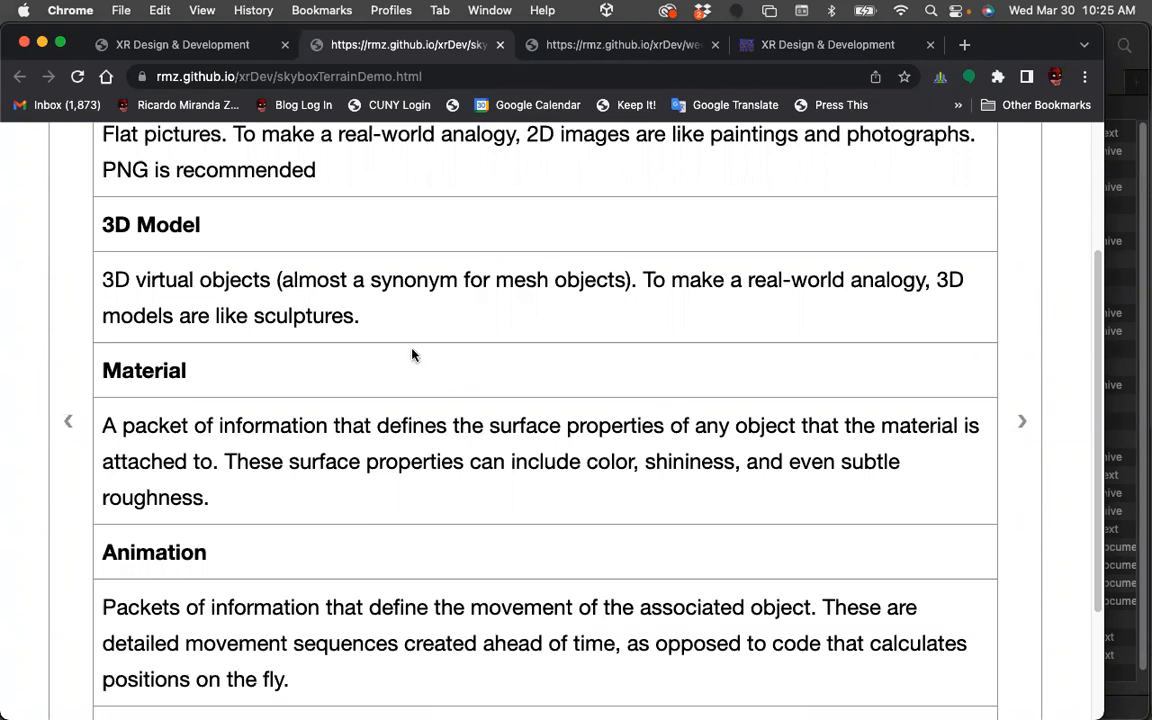
scroll(396, 309, down, 2)
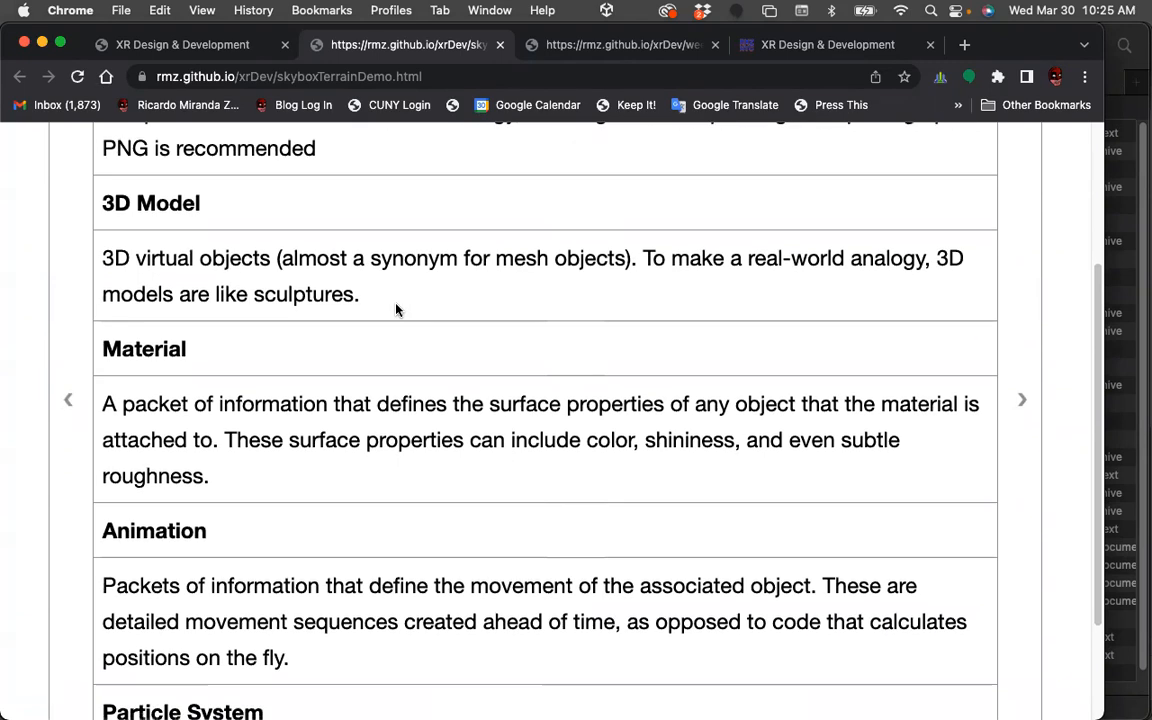
scroll(396, 309, down, 1)
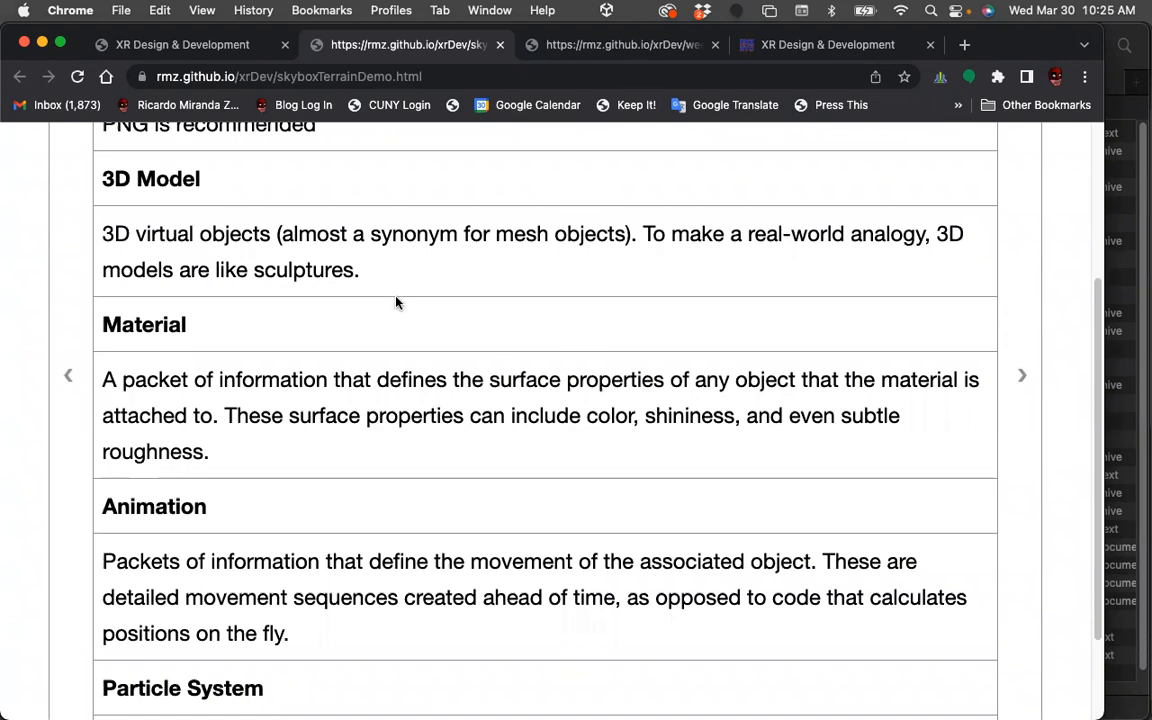
scroll(394, 301, down, 1)
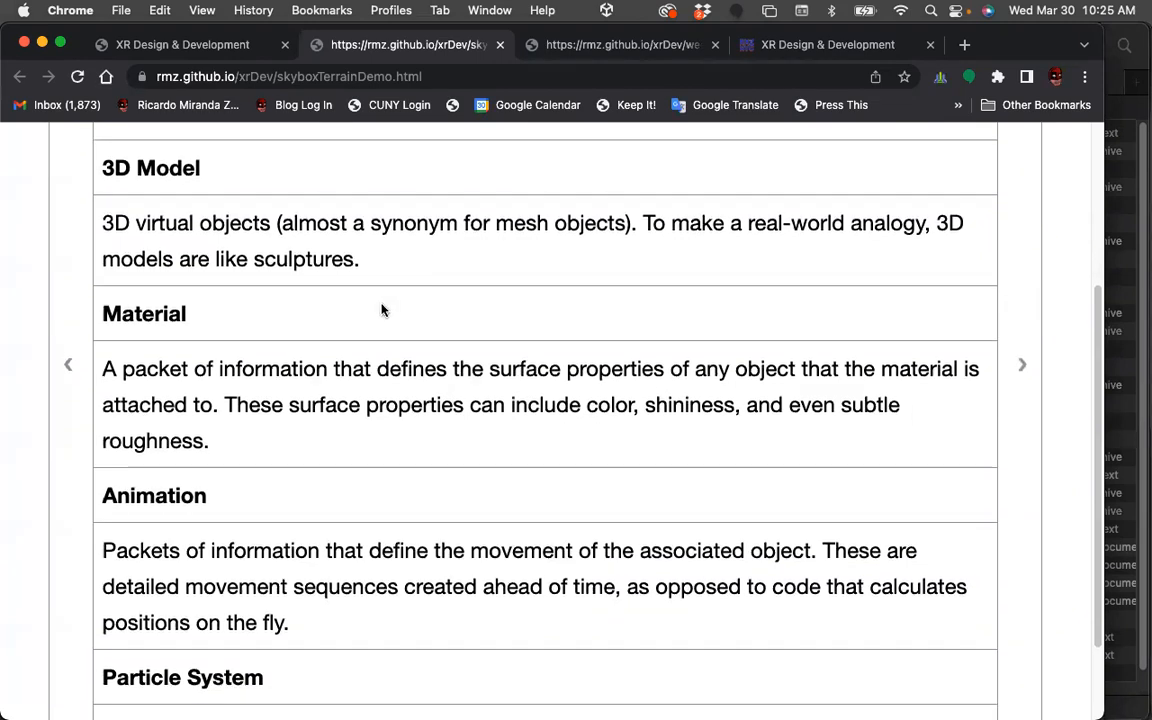
scroll(329, 262, down, 1)
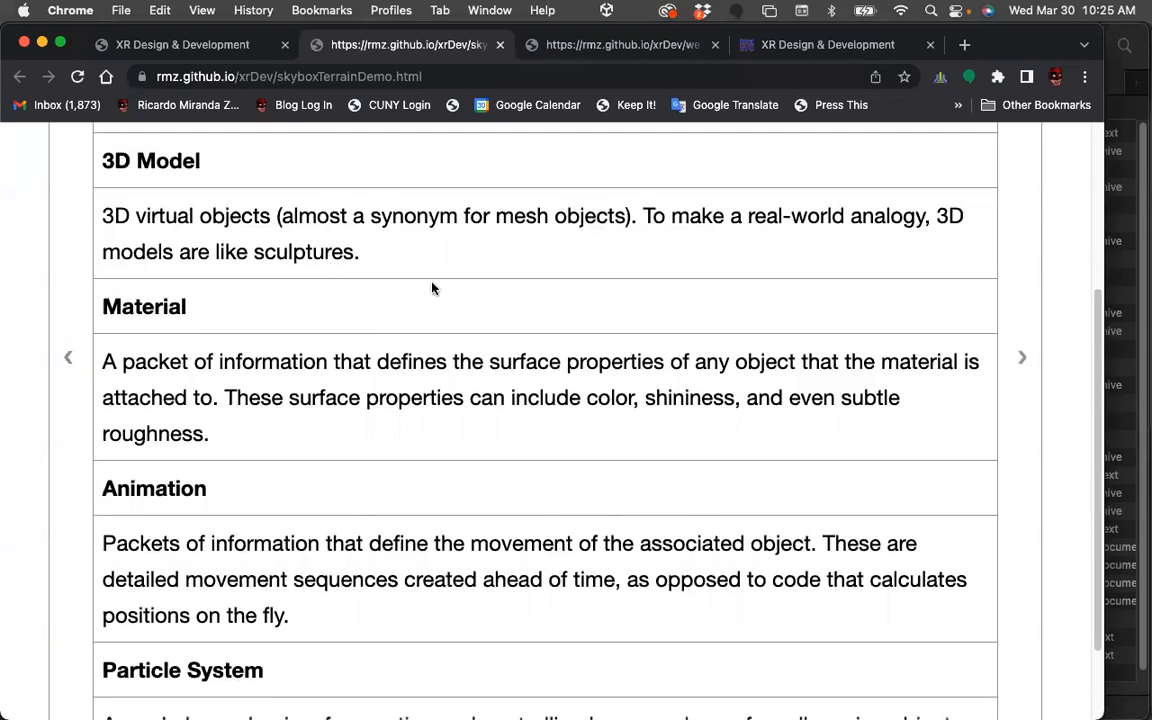
scroll(433, 288, down, 1)
scroll(433, 288, down, 2)
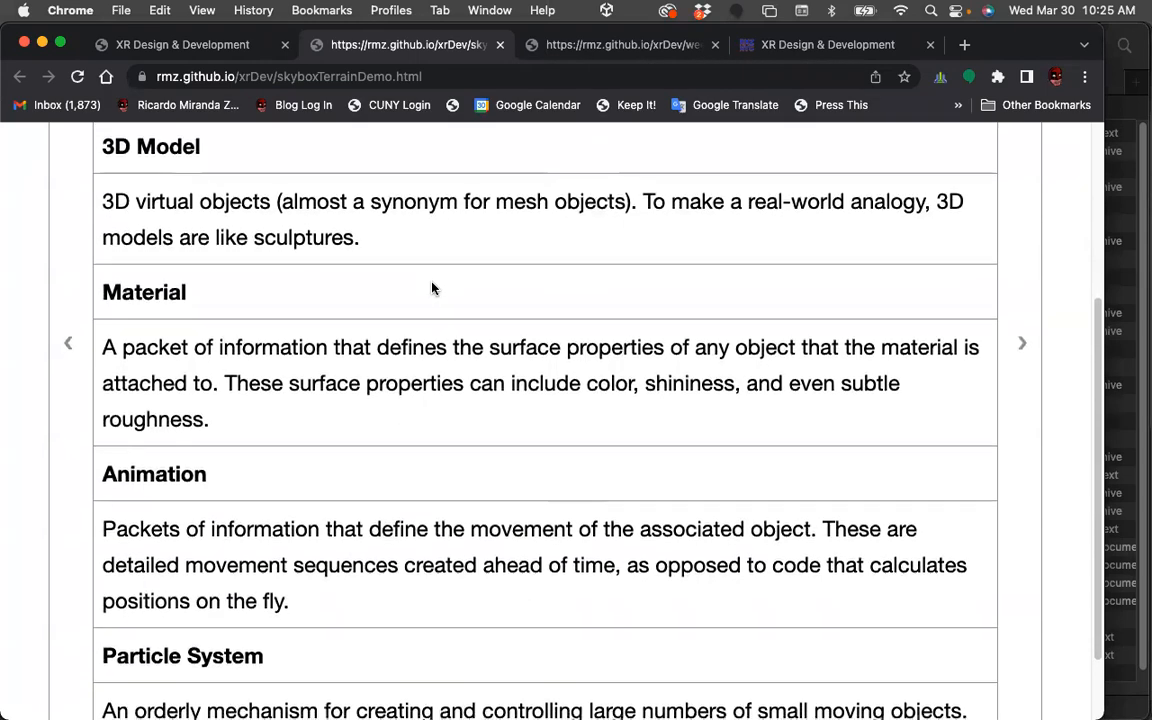
scroll(285, 298, down, 5)
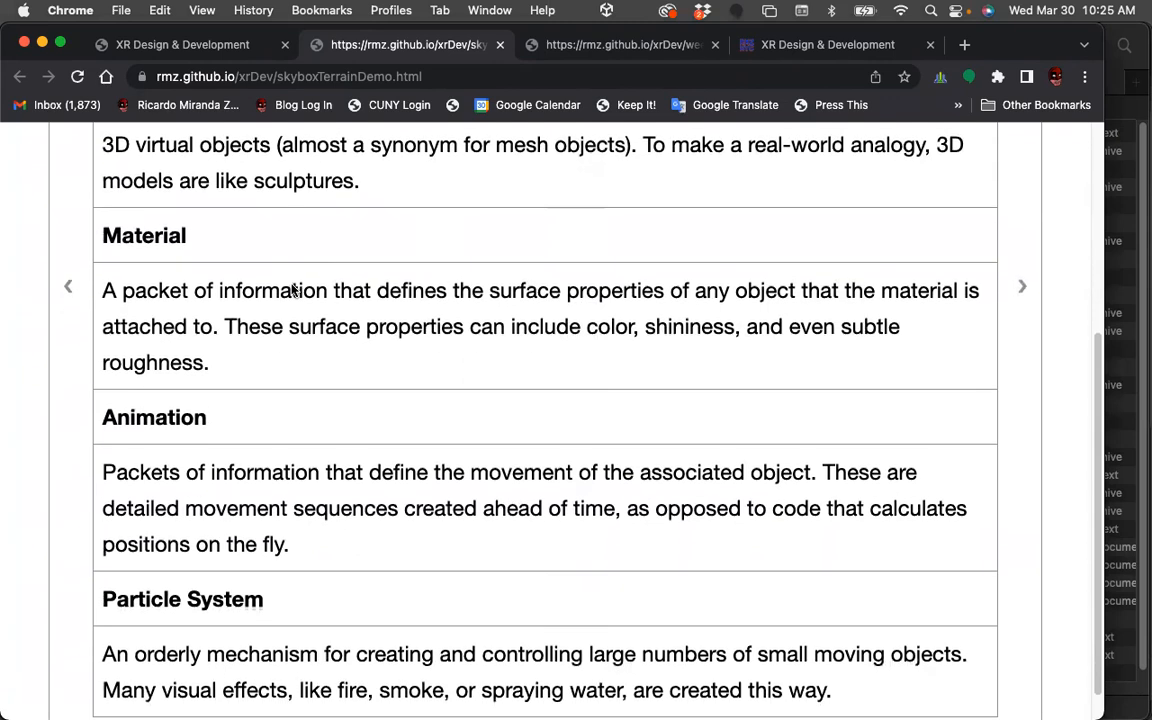
scroll(343, 295, down, 2)
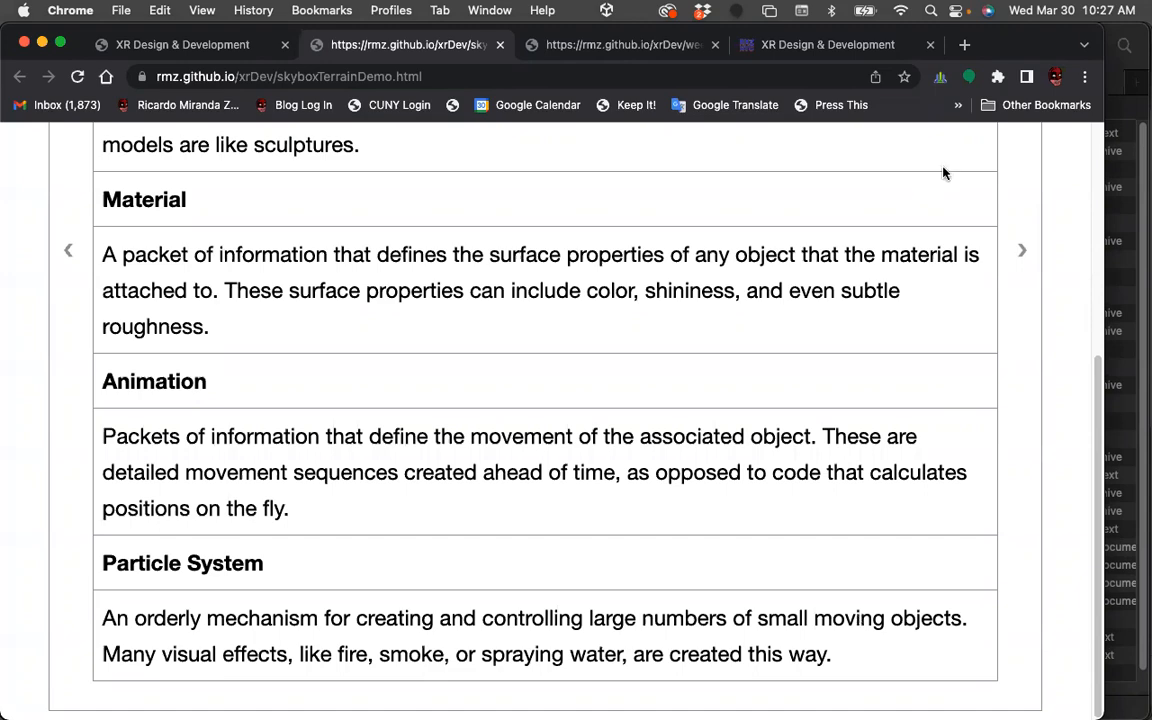
Advance to the Unity: Textures slide and read its texture size recommendations.
click(1022, 250)
scroll(928, 327, up, 10)
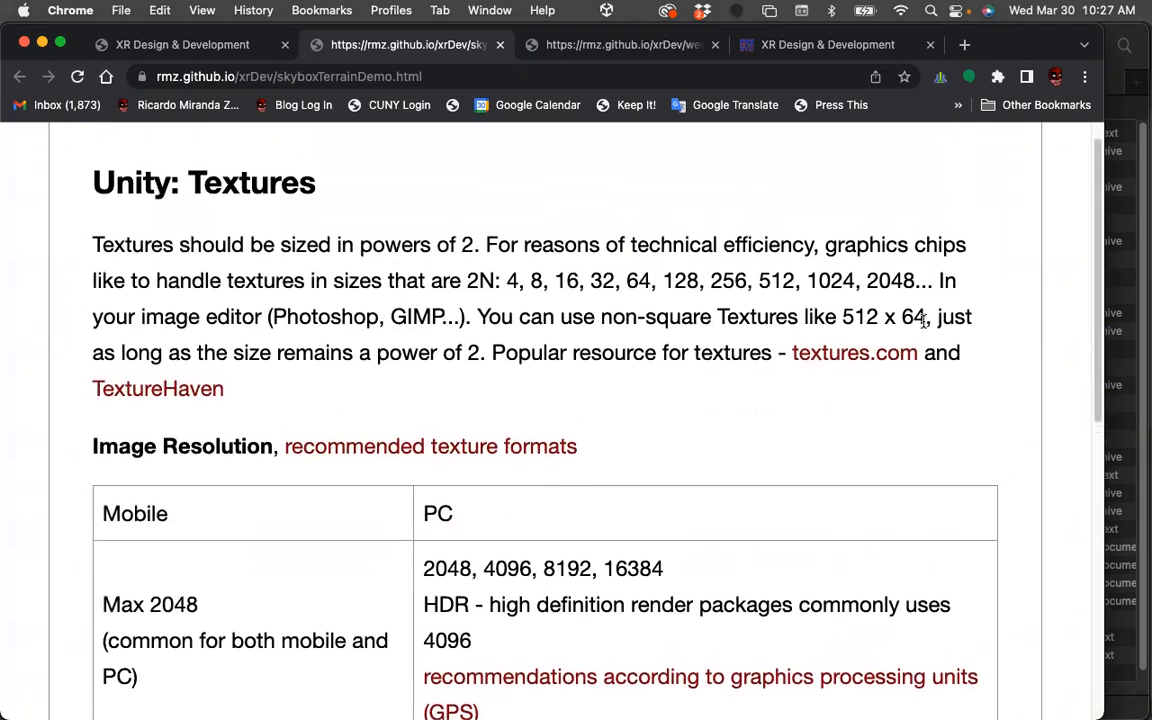
scroll(924, 323, down, 2)
scroll(923, 321, down, 1)
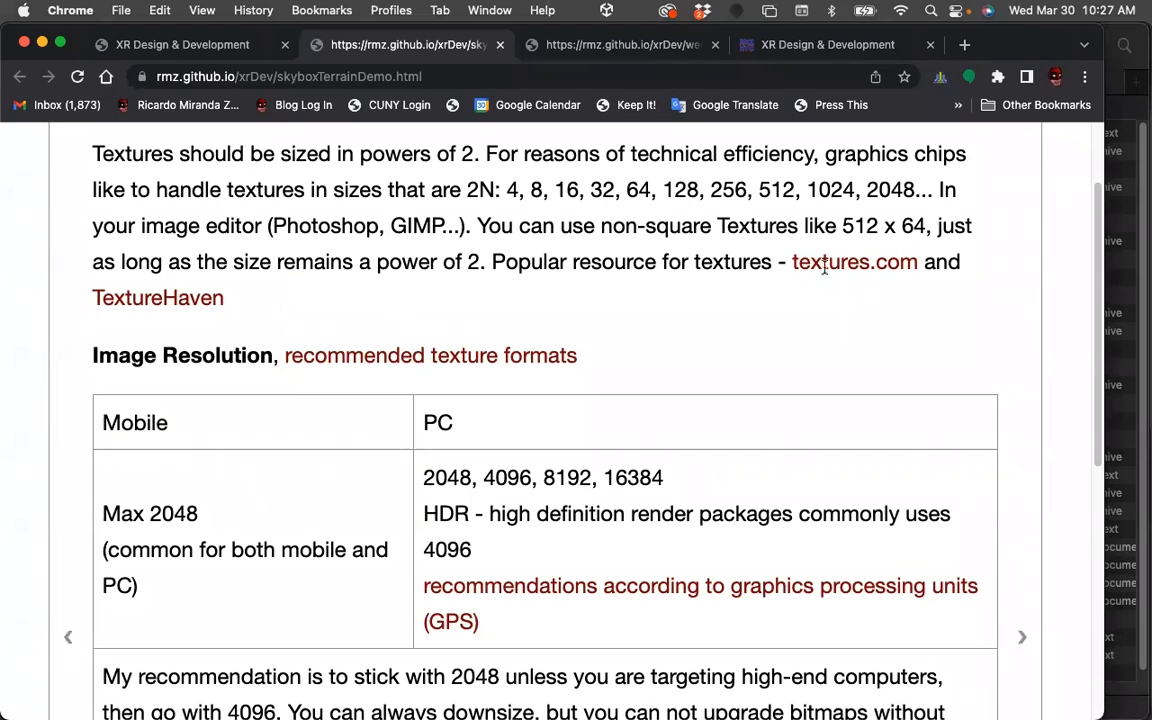
Scroll through the rest of the Unity: Textures slide on image resolution, materials and texture coordinates.
scroll(850, 299, down, 1)
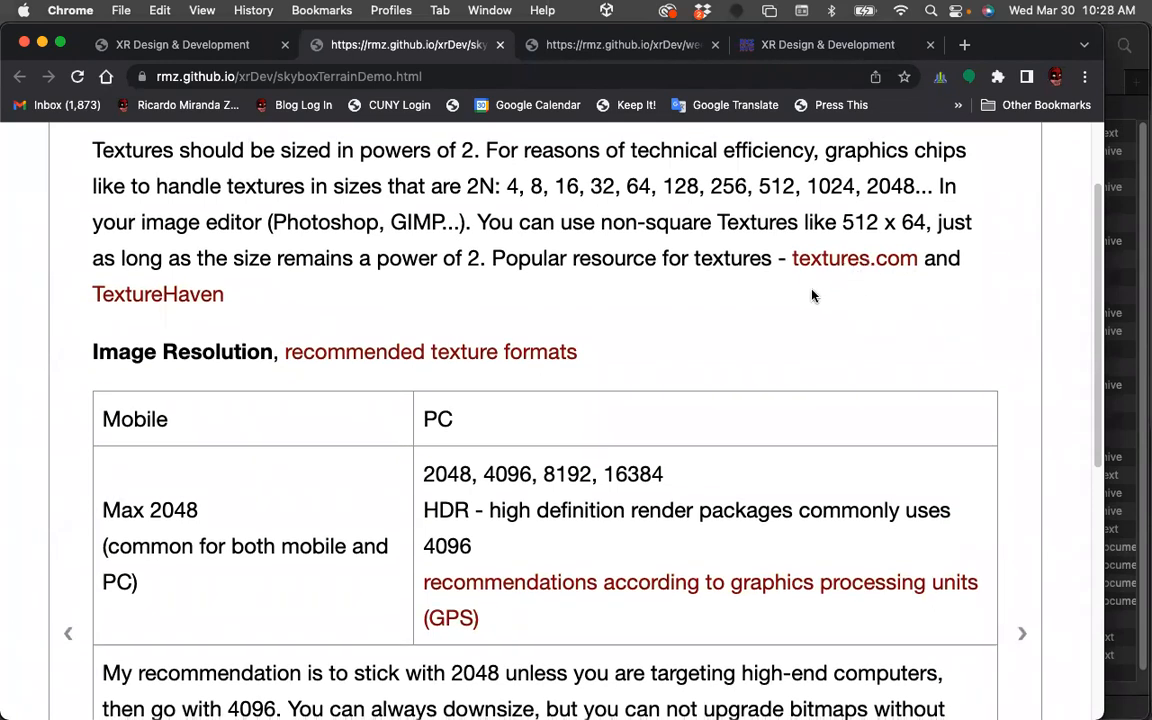
scroll(824, 334, down, 3)
scroll(824, 330, down, 1)
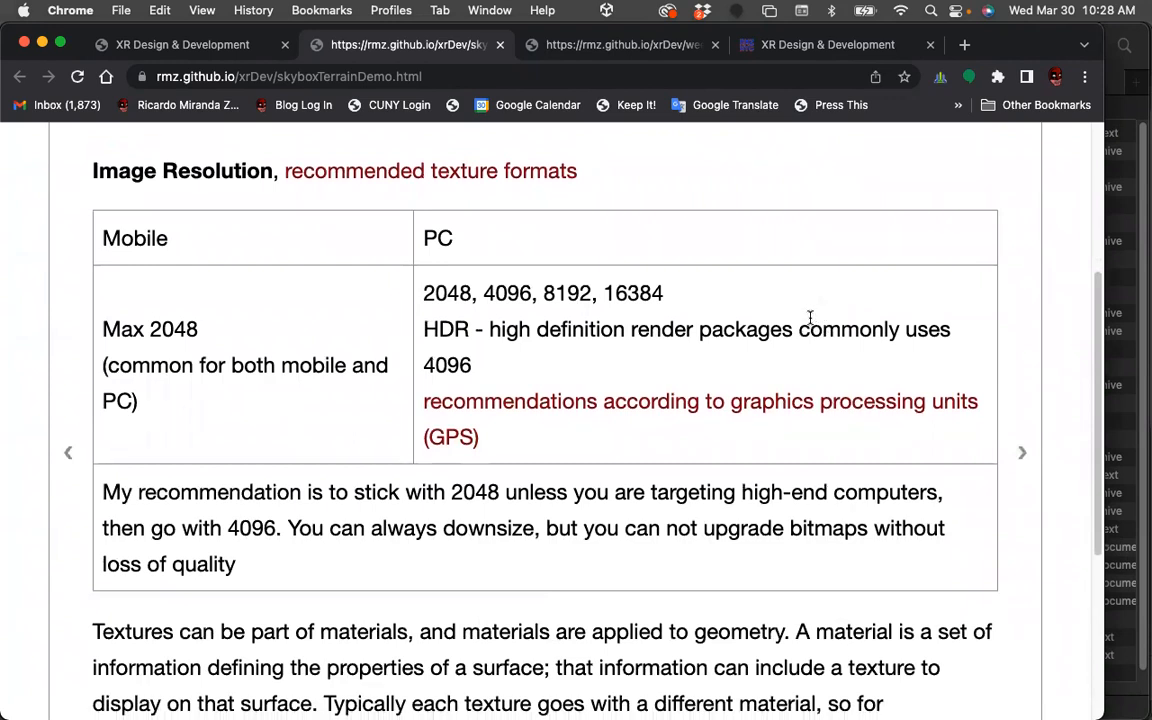
scroll(657, 282, down, 1)
scroll(657, 279, down, 1)
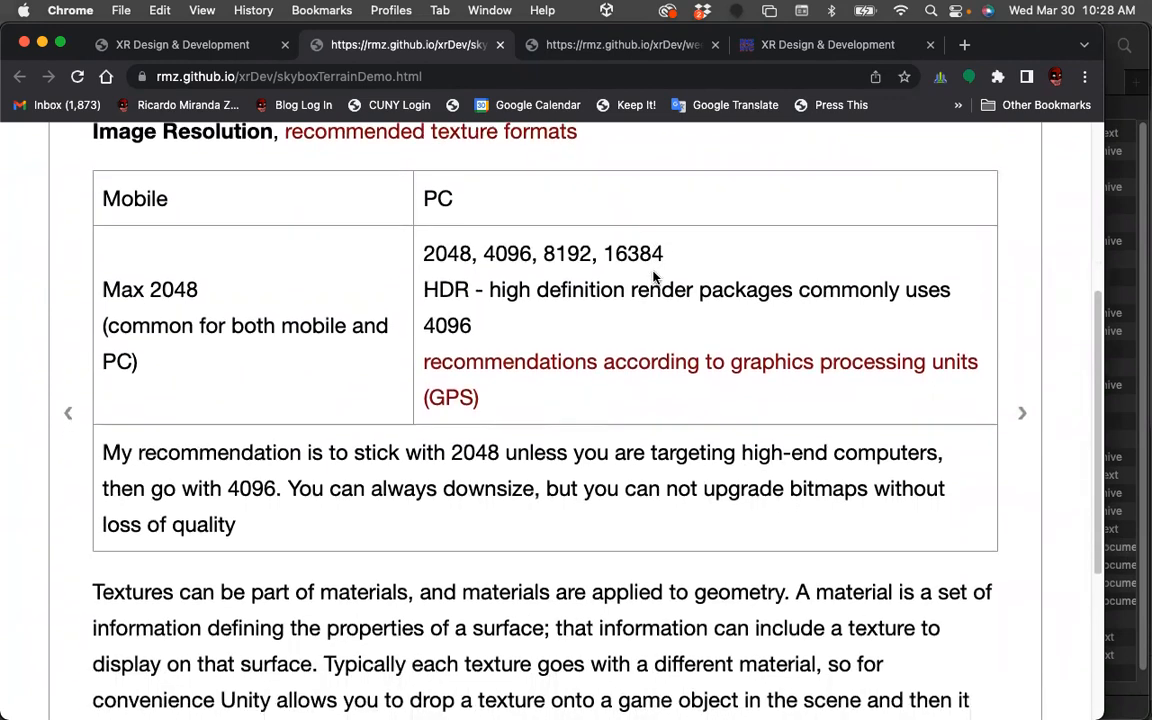
scroll(624, 275, down, 2)
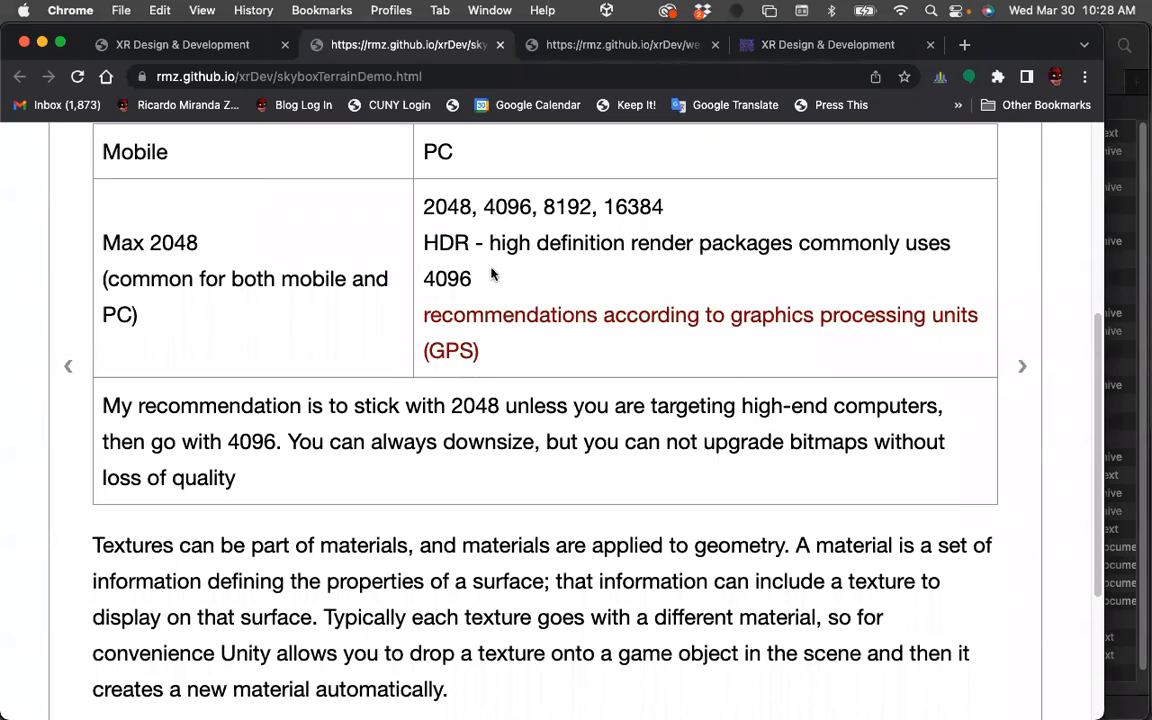
scroll(578, 437, down, 5)
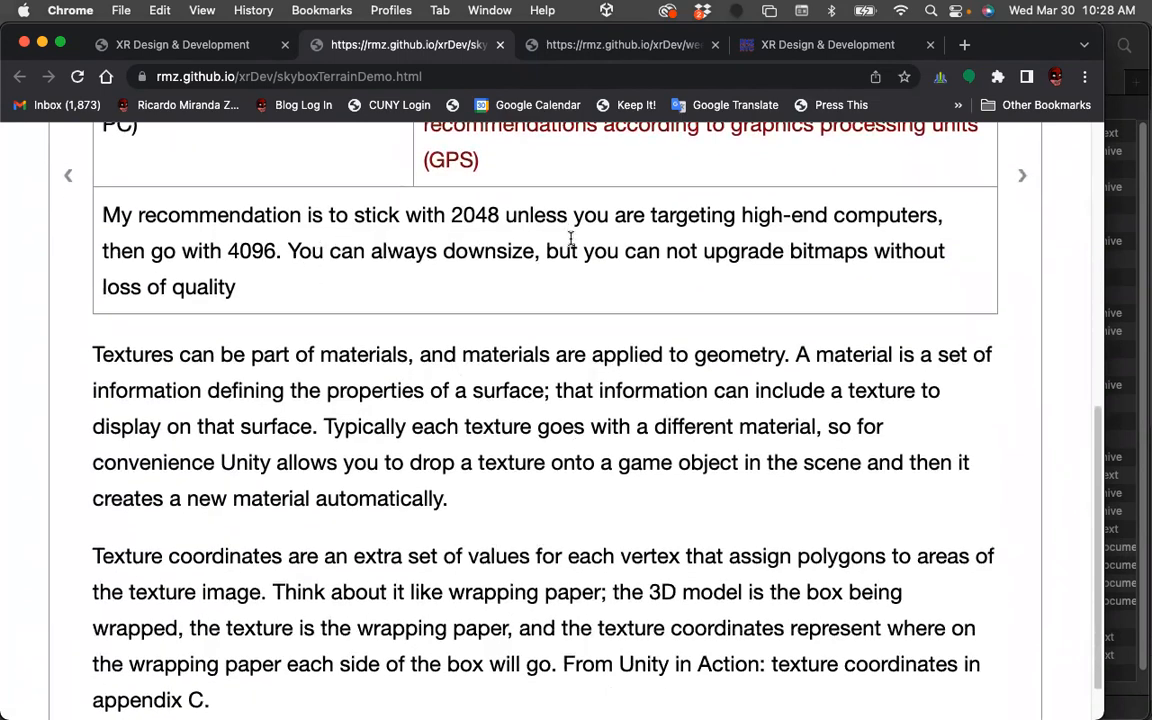
scroll(407, 290, down, 1)
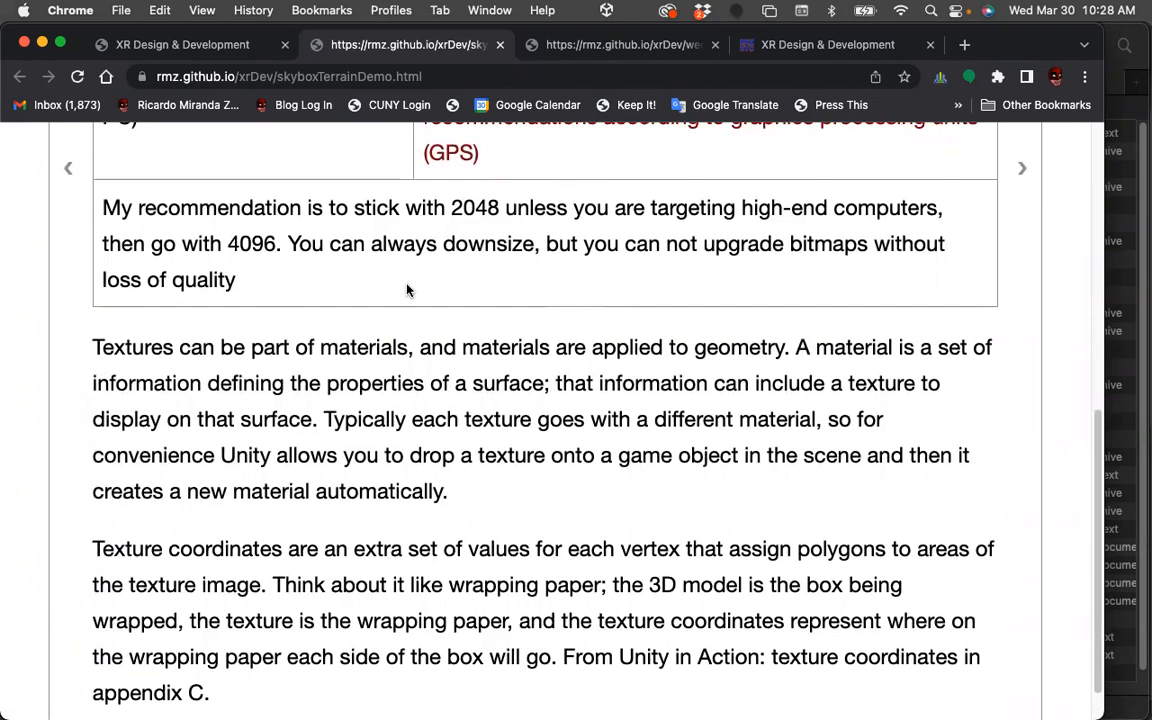
scroll(407, 290, down, 1)
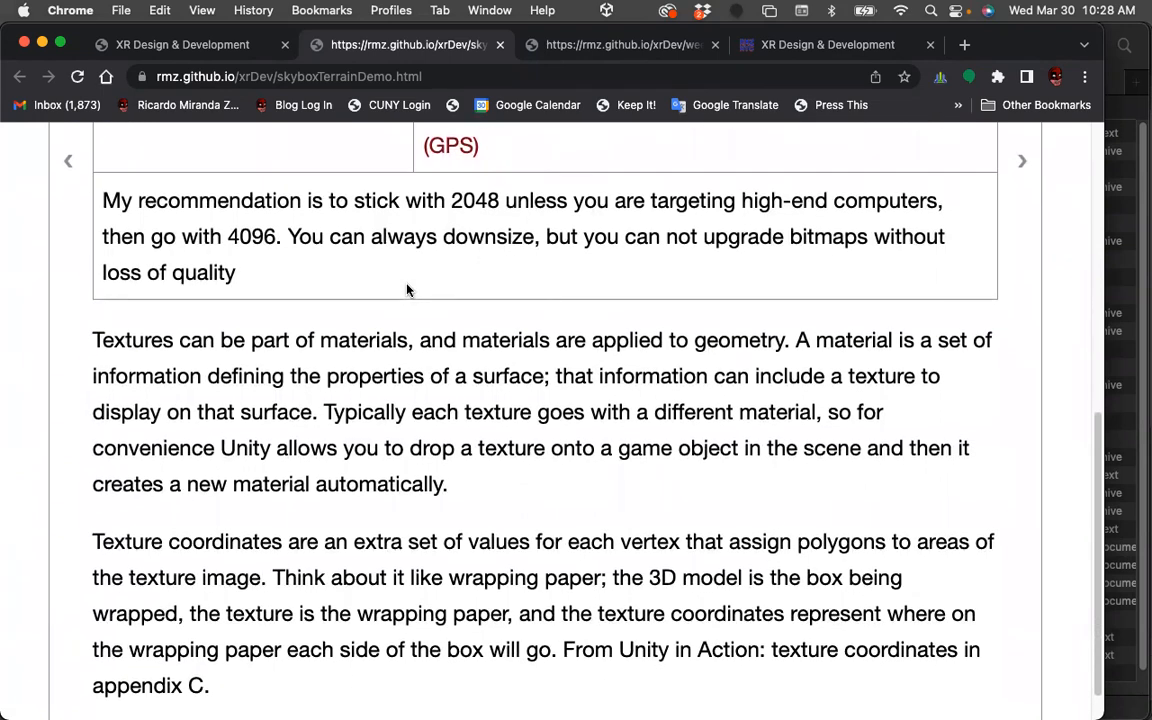
scroll(407, 290, down, 3)
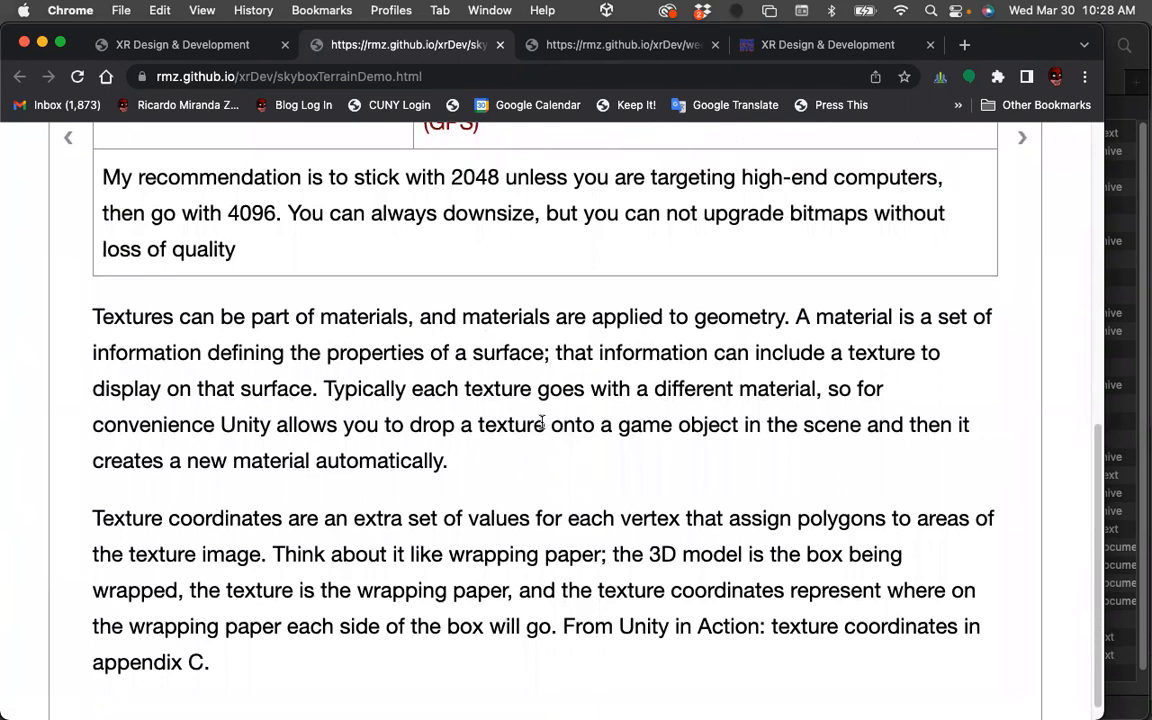
scroll(540, 415, down, 3)
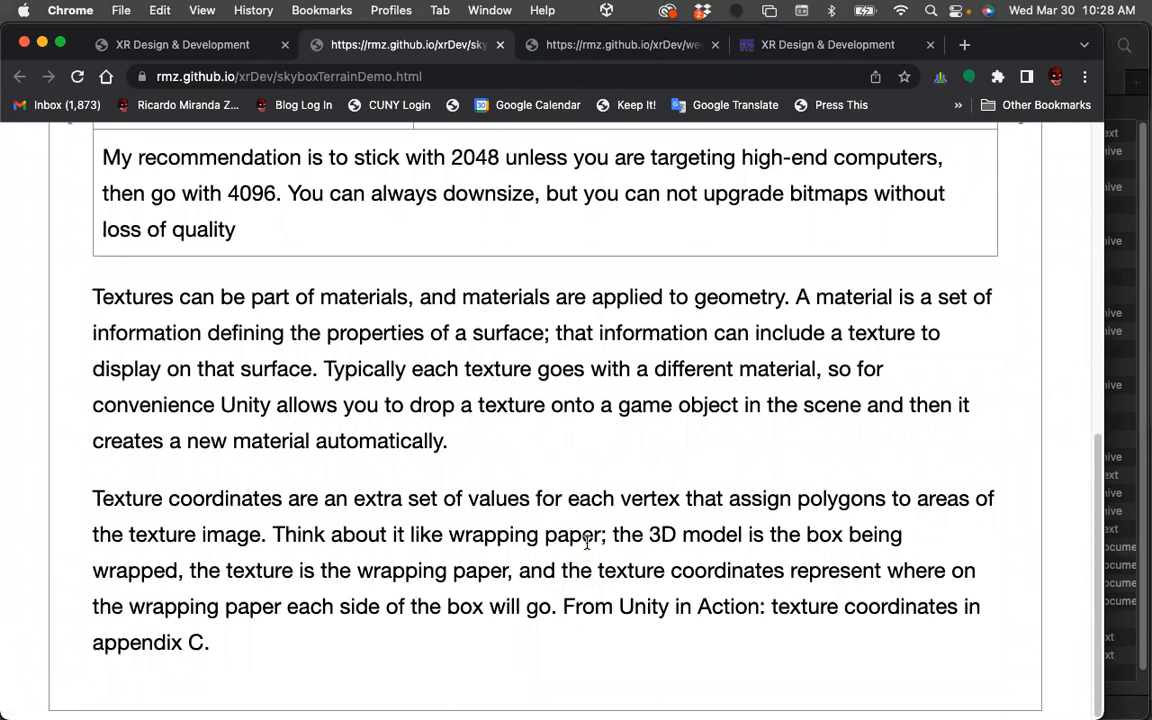
Quit TextEdit from the dock and switch to the Unity editor.
mouse_move(5, 289)
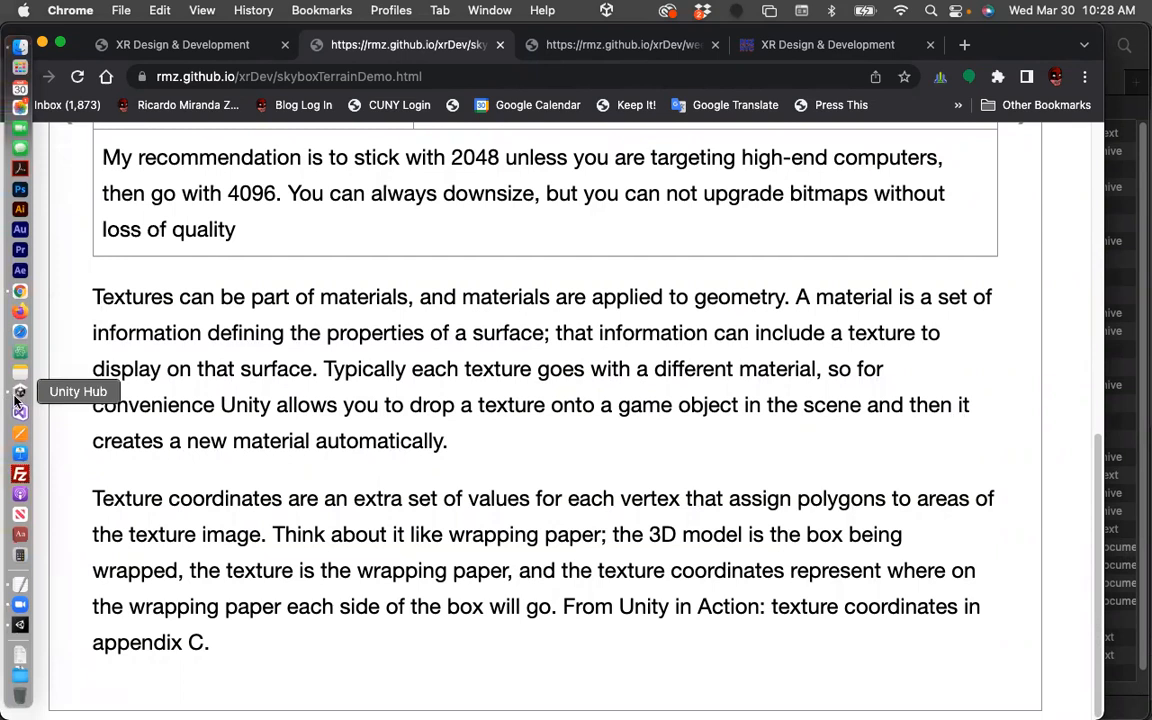
right_click(19, 584)
click(74, 697)
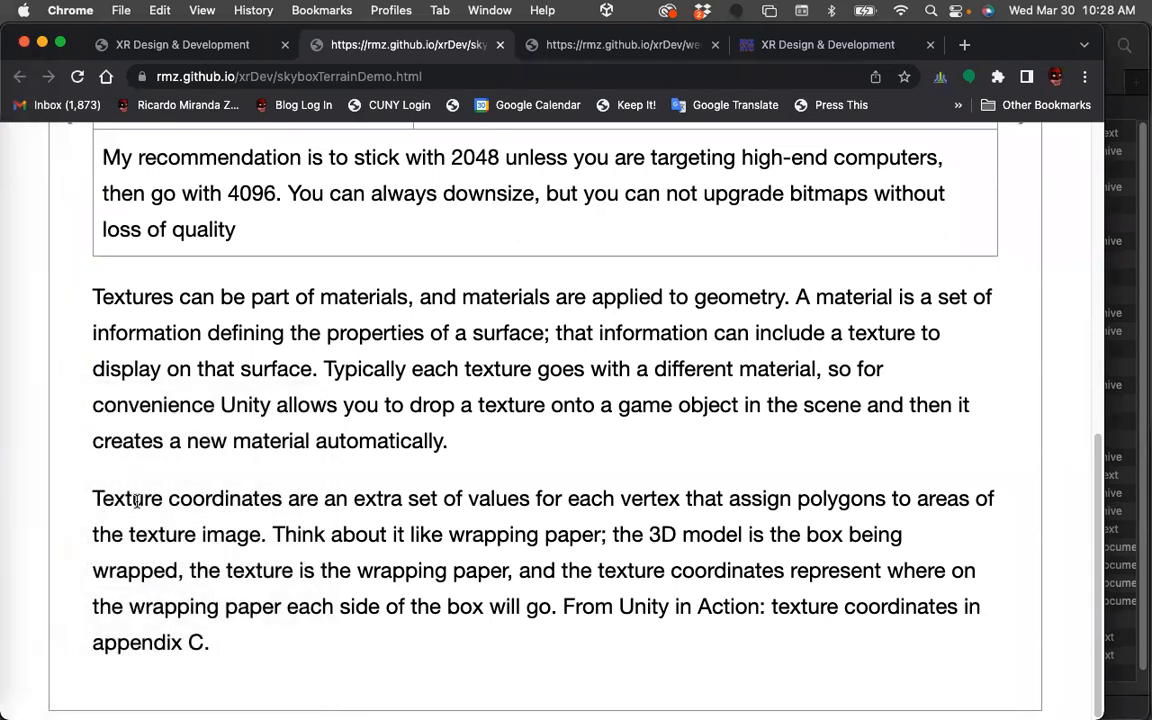
mouse_move(18, 355)
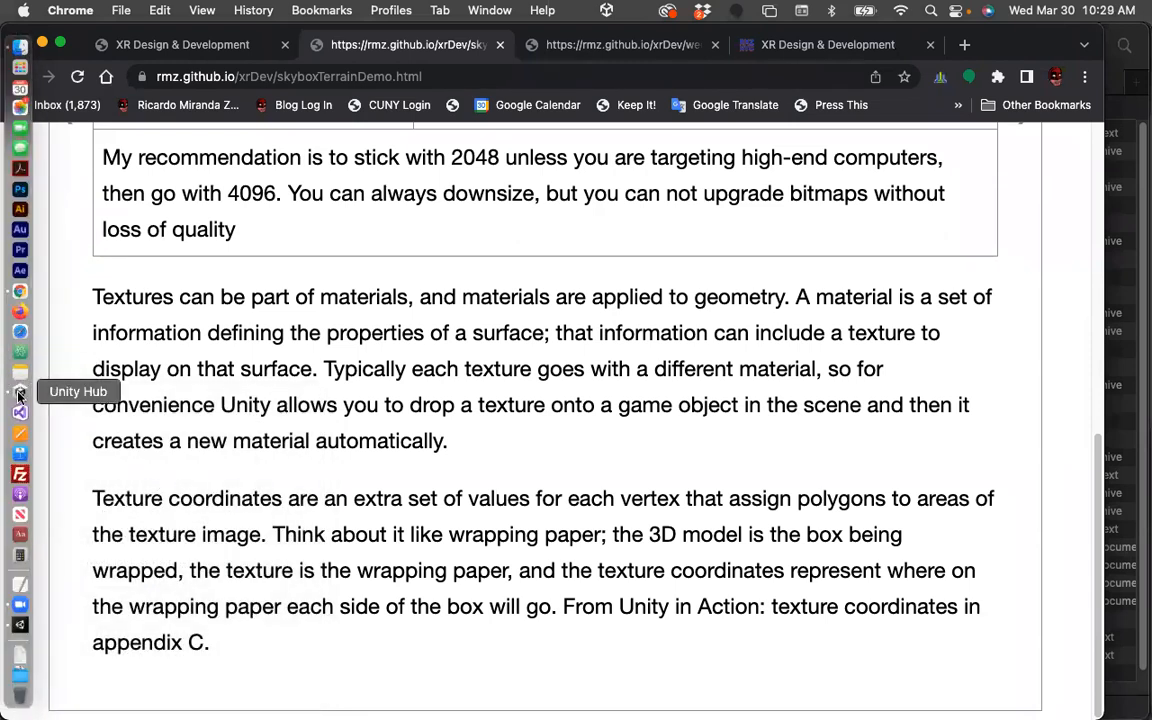
click(18, 624)
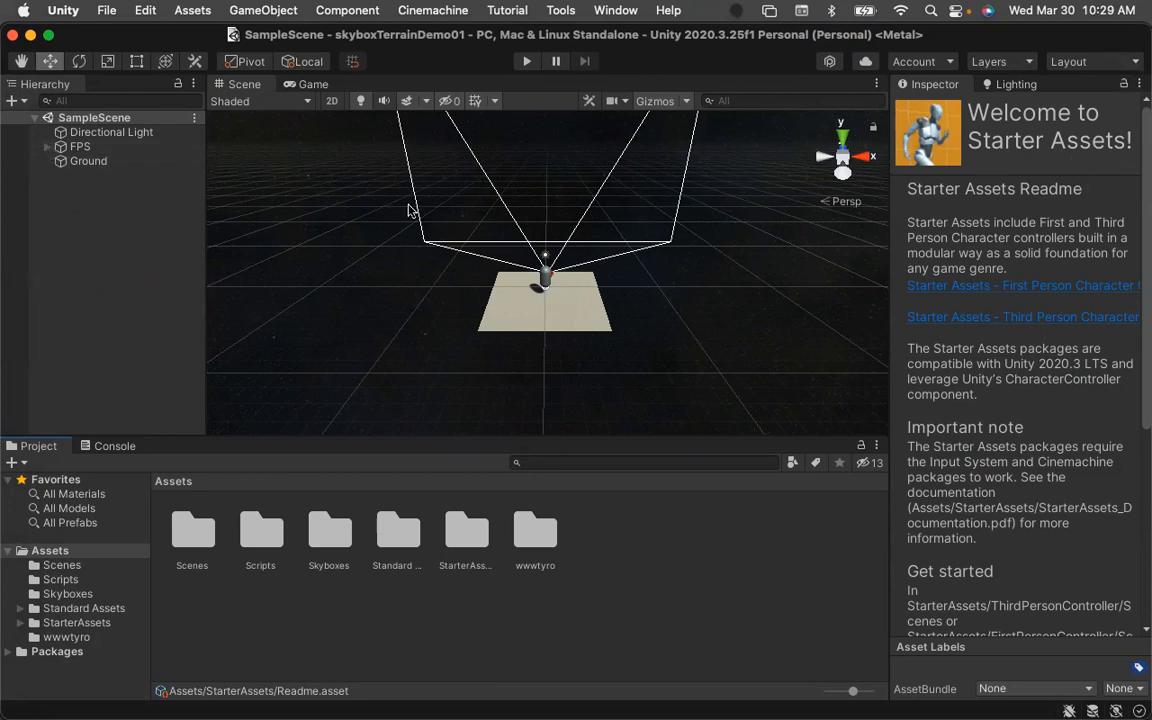
Rename the FPS object in the hierarchy to FPC.
click(49, 148)
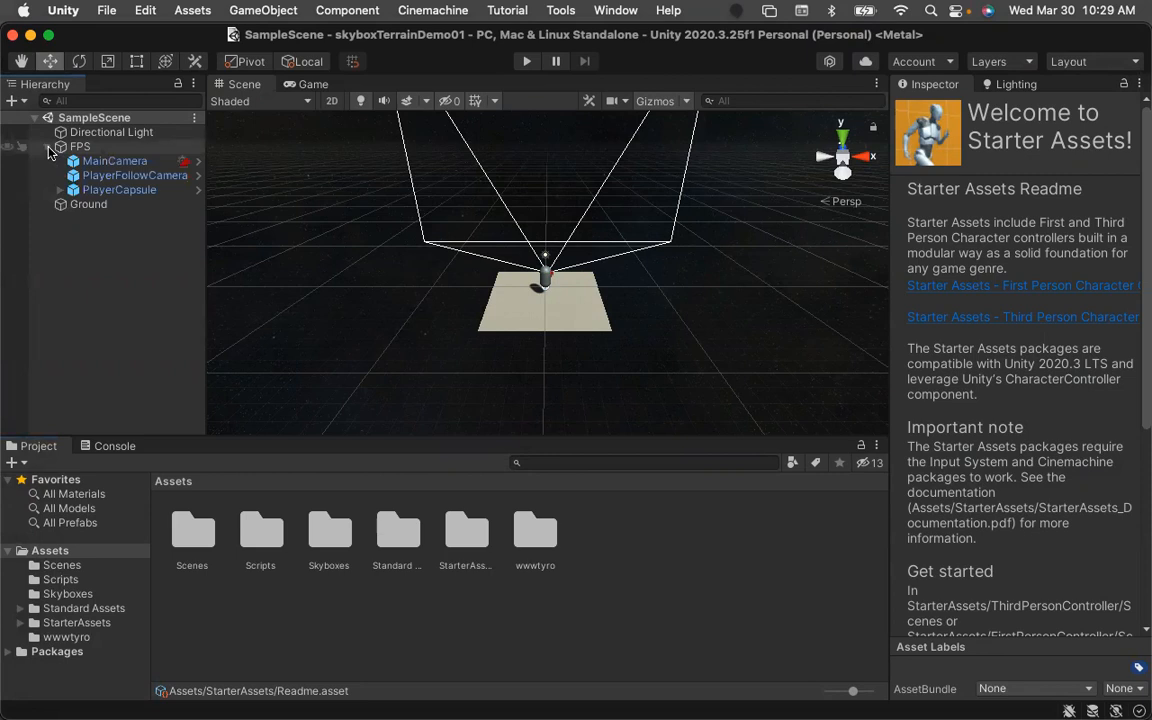
click(72, 147)
click(1003, 107)
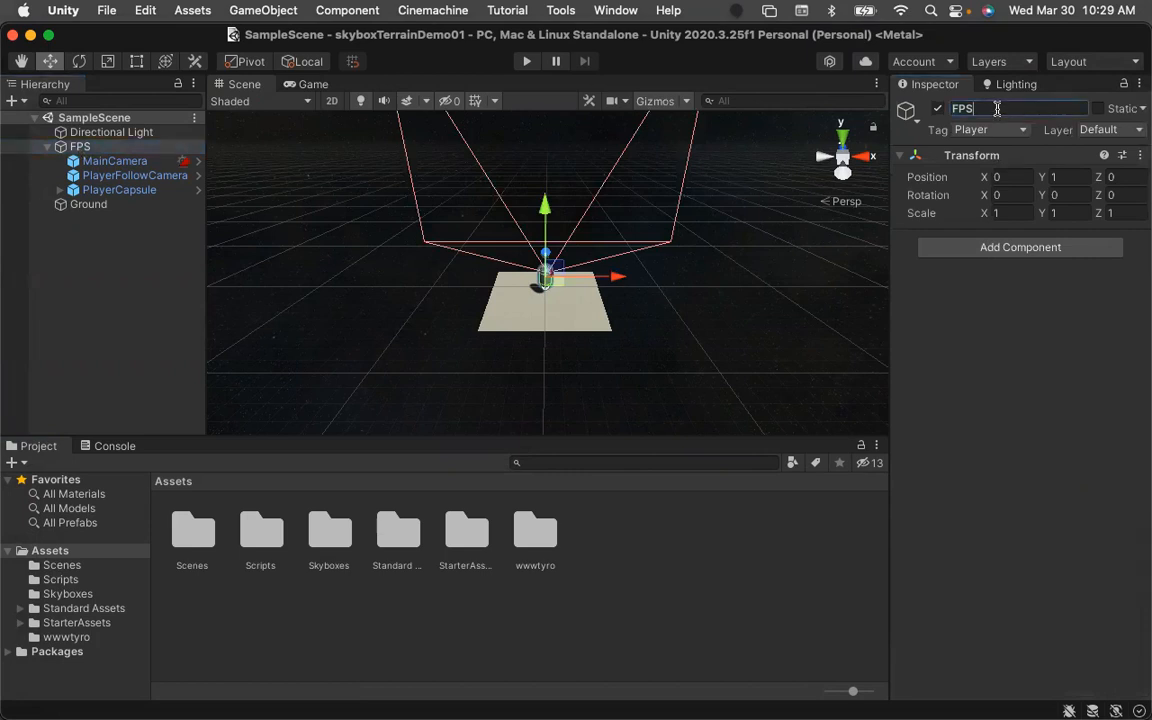
text(FPC)
click(145, 287)
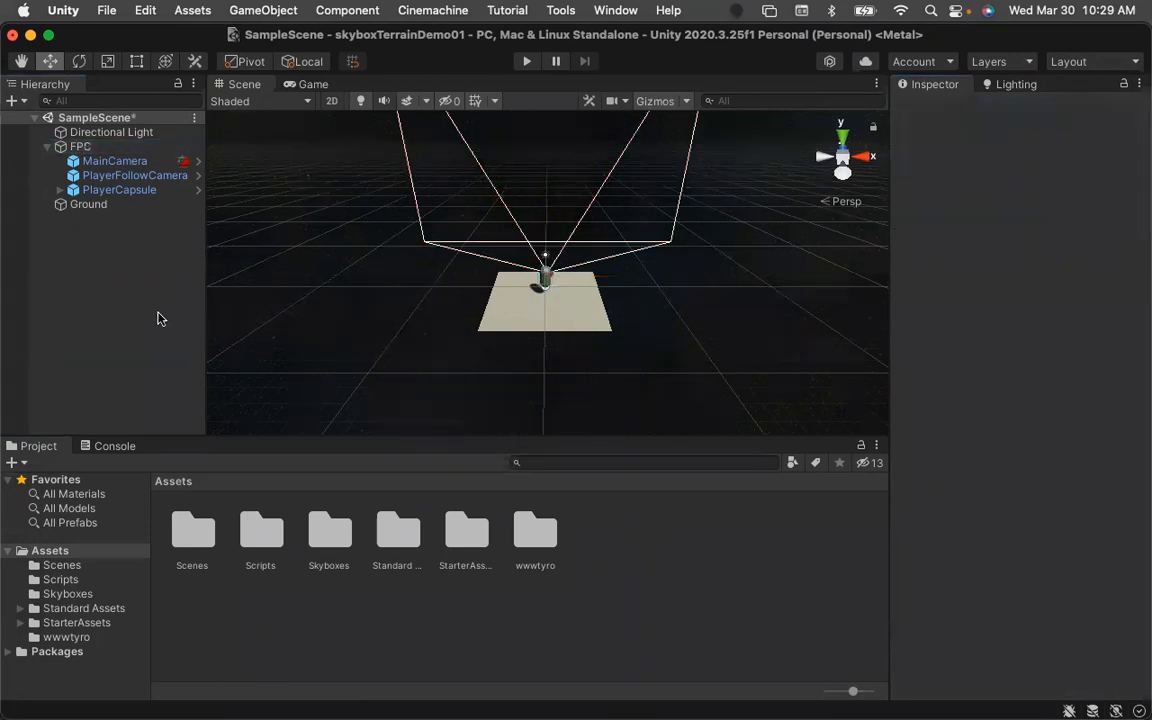
Inspect the FPC's children: MainCamera, PlayerFollowCamera with its Follow target, and PlayerCapsule's PlayerCameraRoot and Capsule.
click(75, 164)
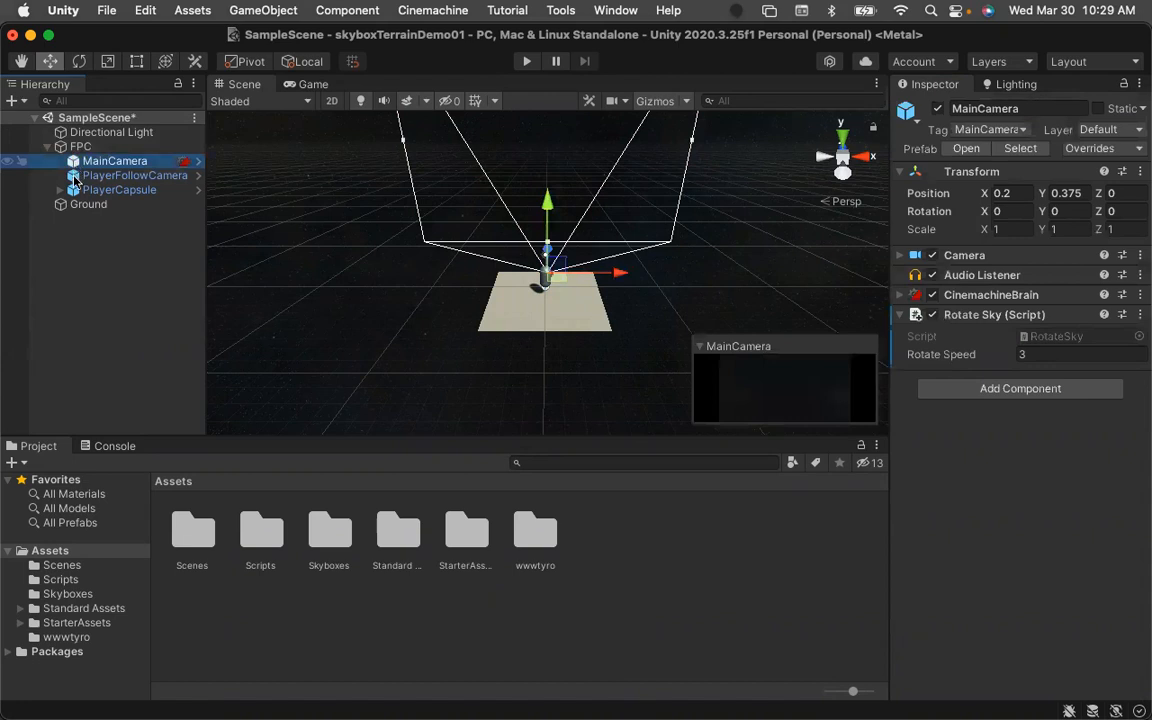
click(72, 178)
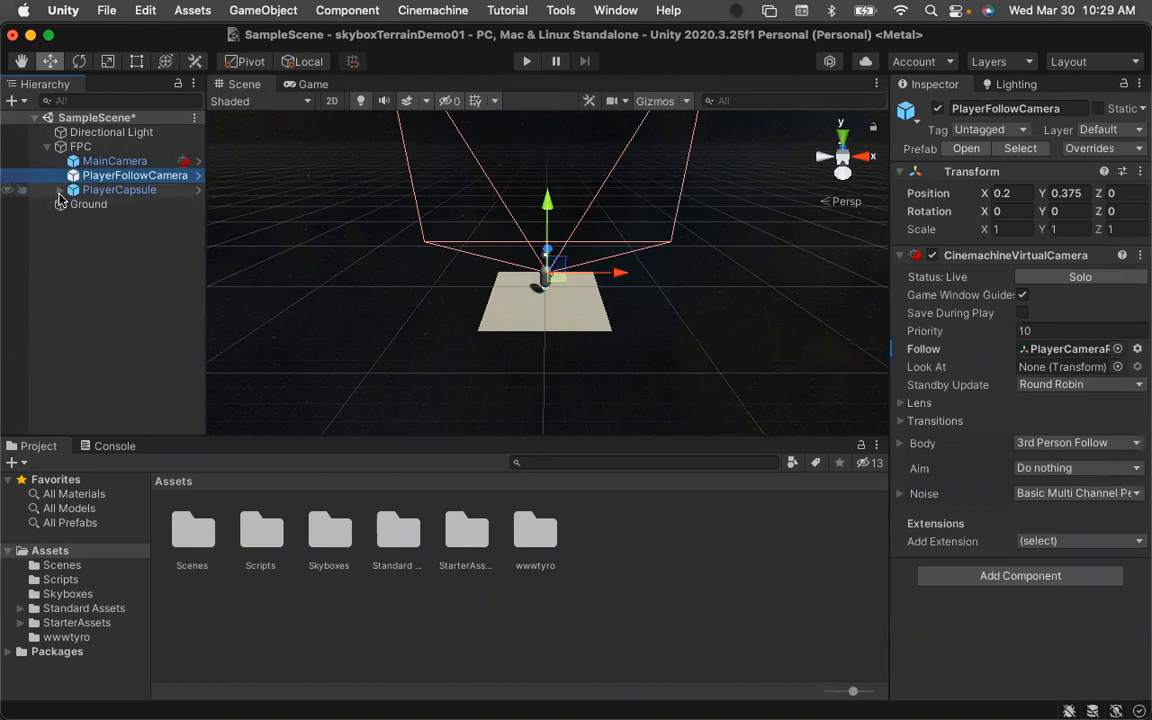
click(61, 190)
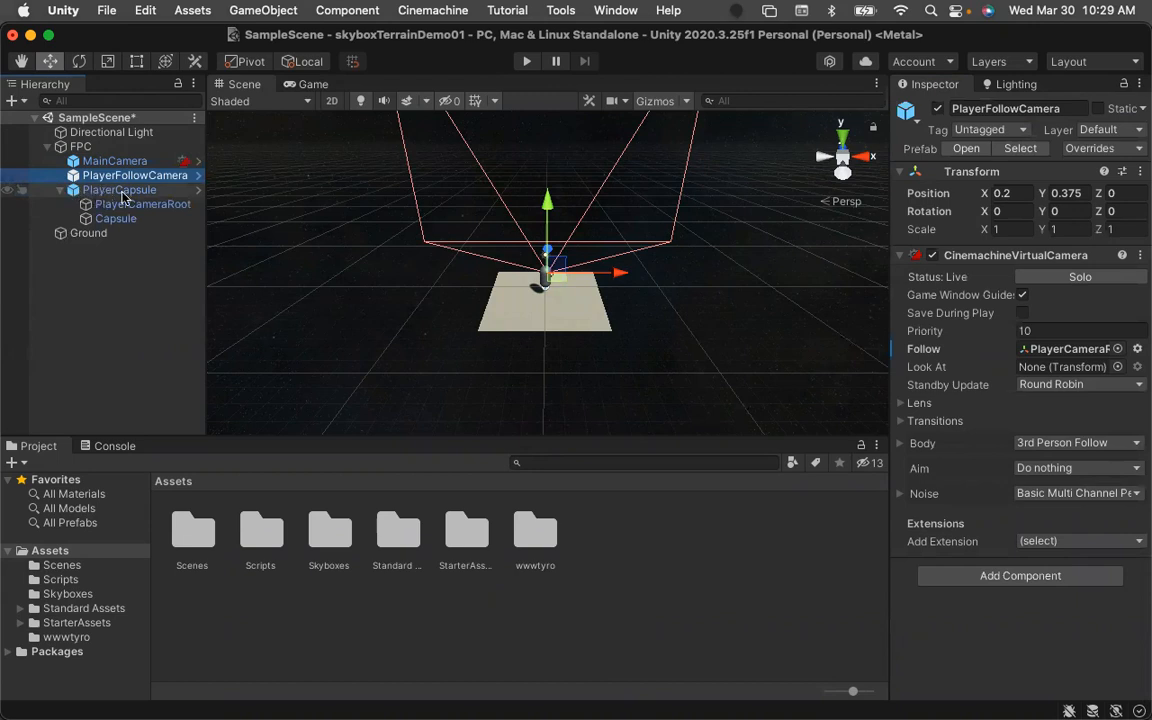
click(88, 205)
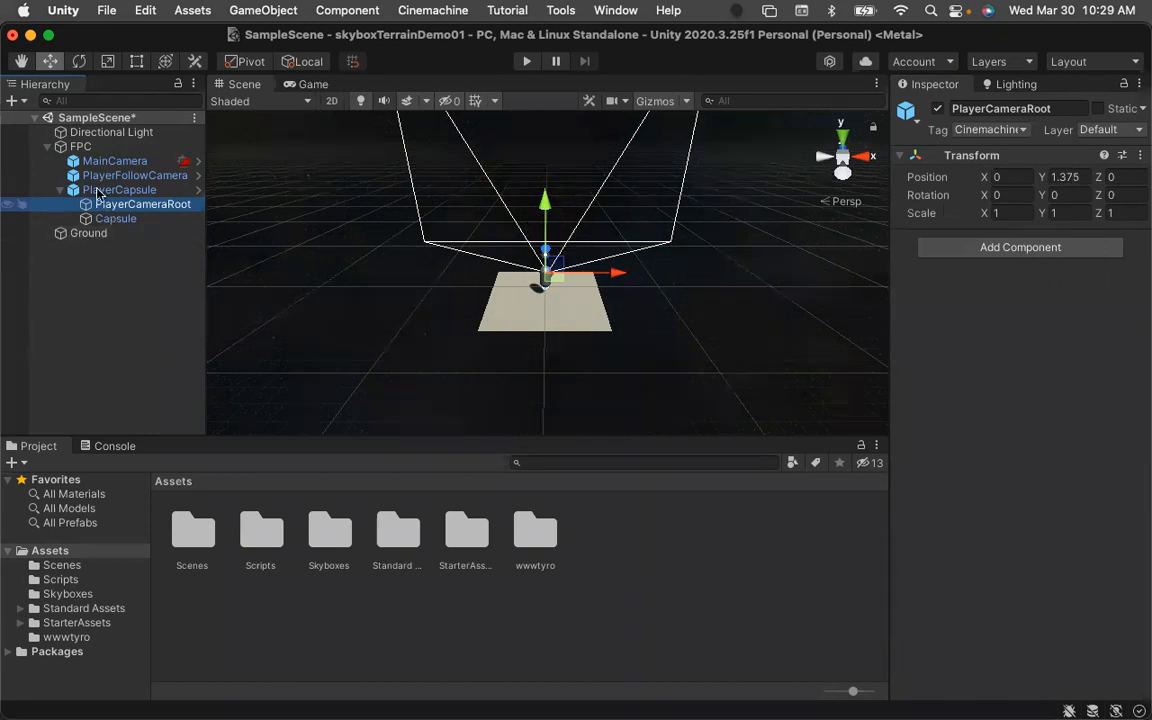
click(89, 222)
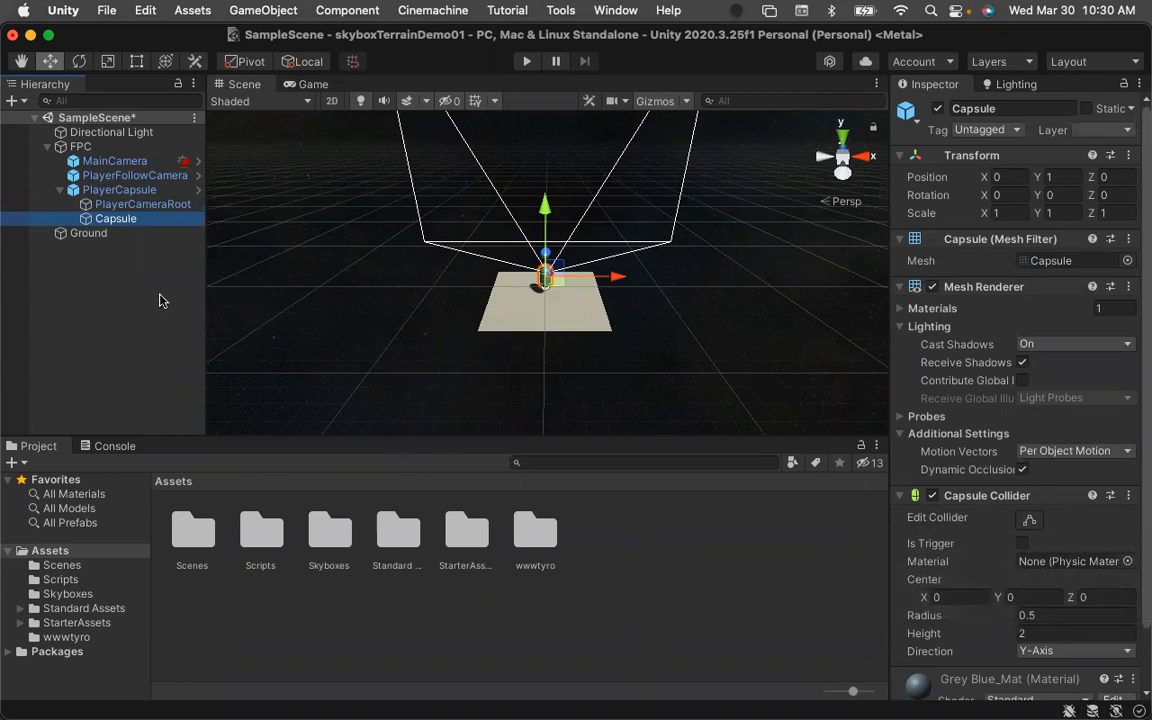
click(112, 175)
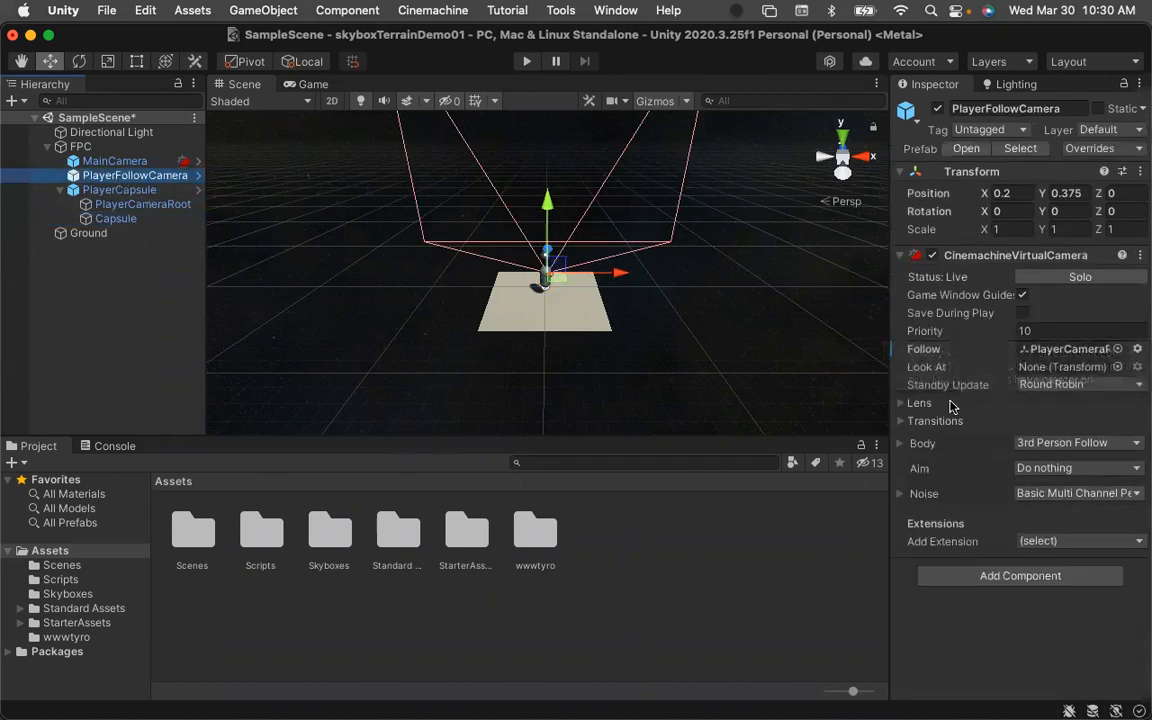
click(1087, 353)
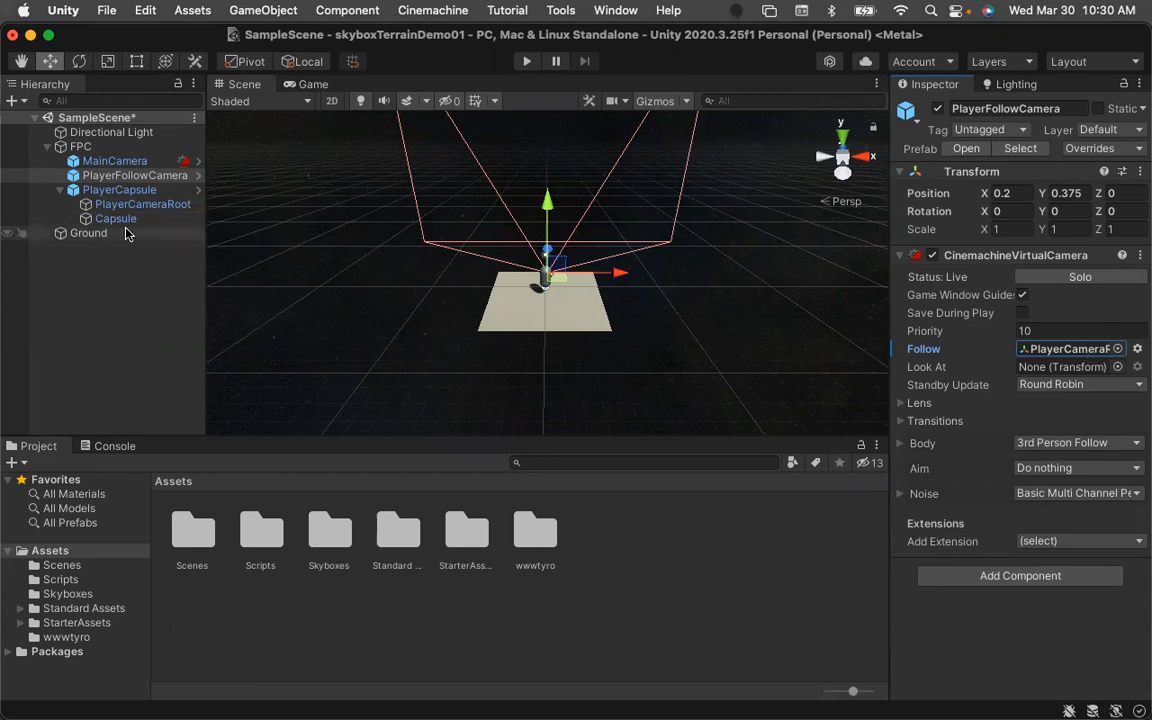
click(112, 165)
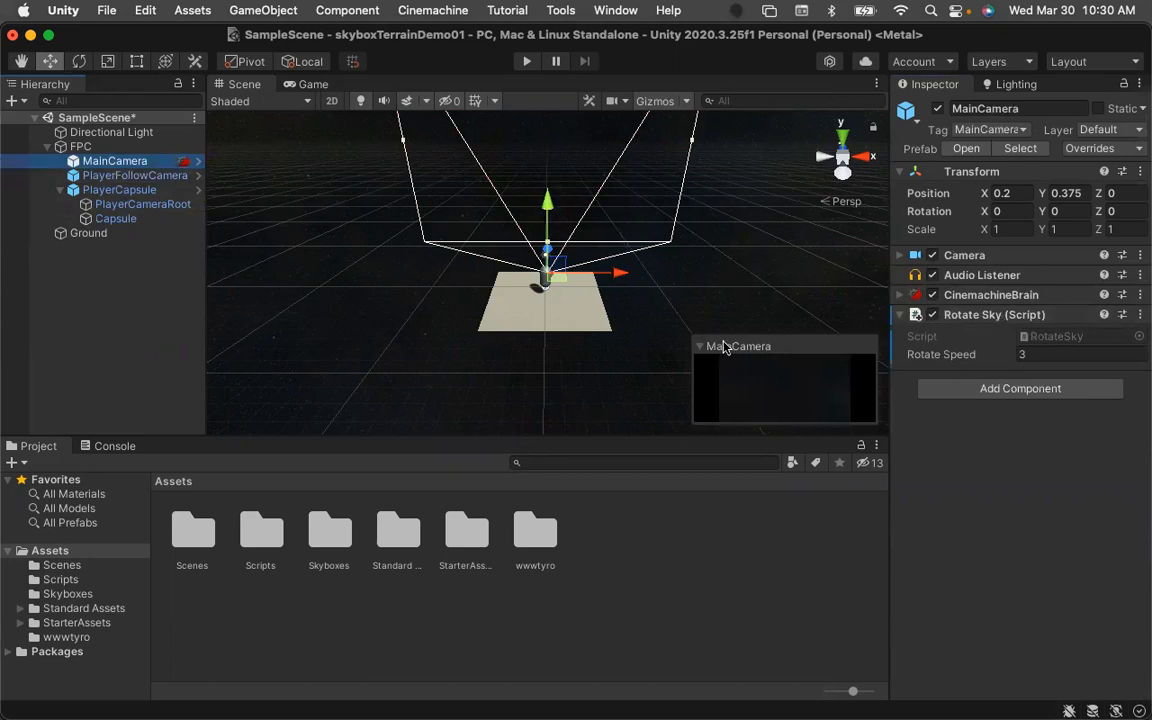
Open the wwwtyro skybox folder and view the Lighting window's Environment settings.
double_click(540, 530)
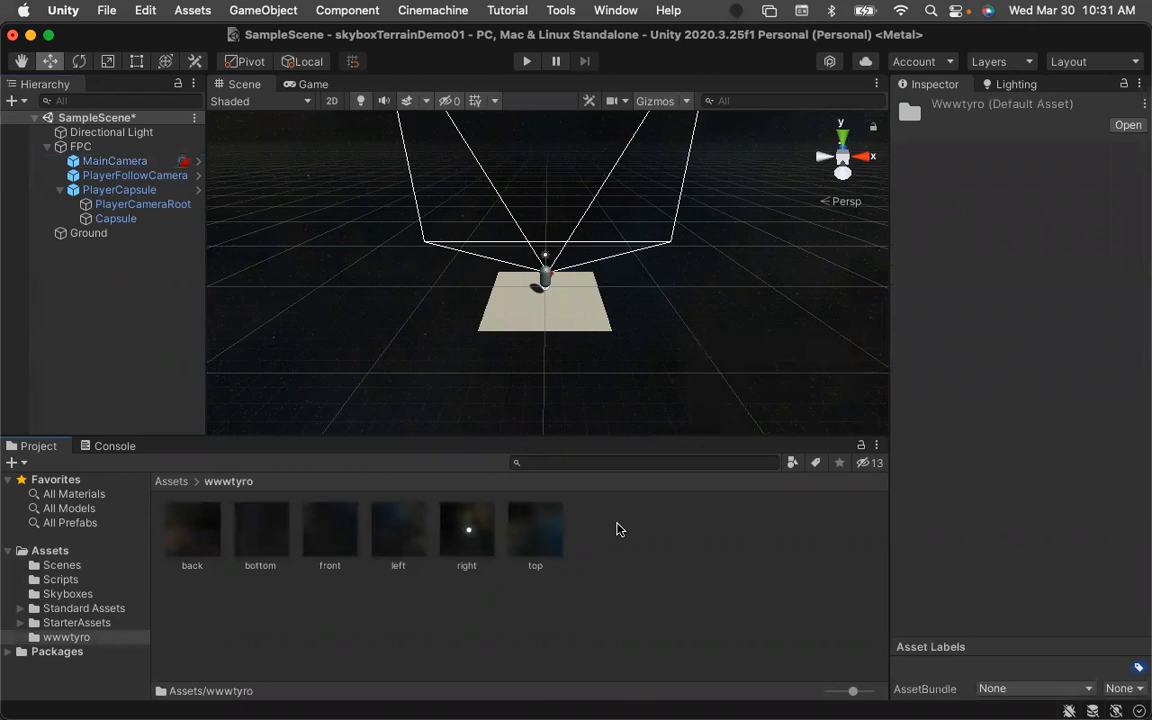
click(1015, 84)
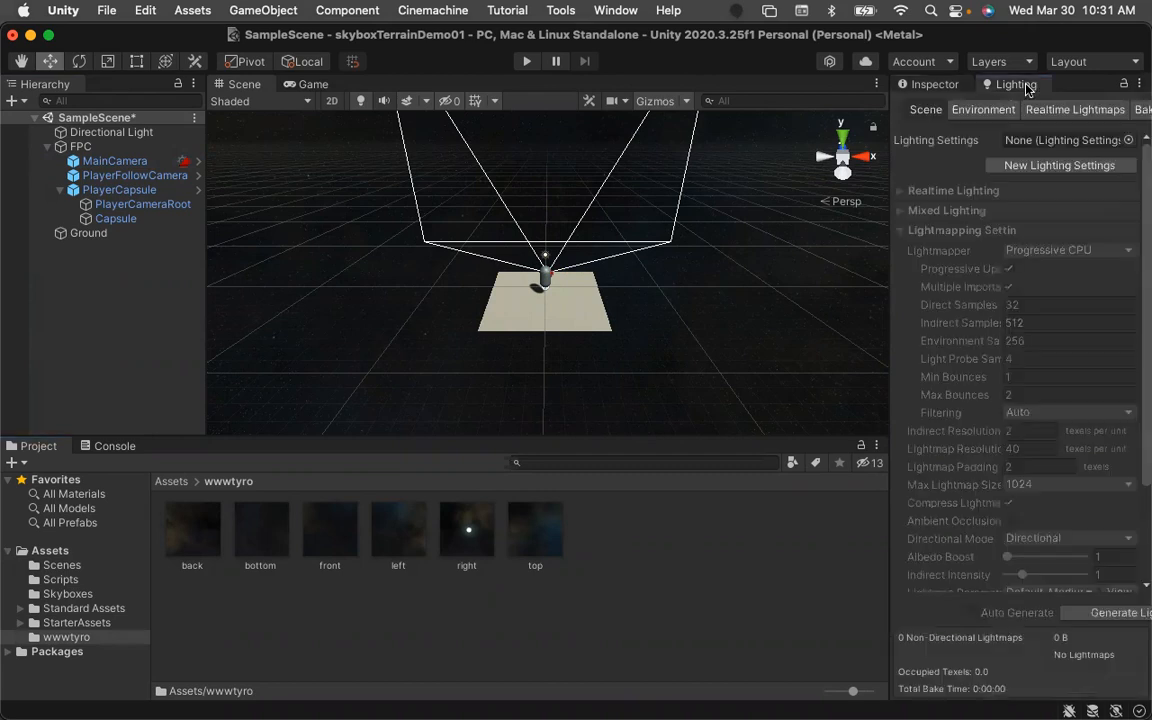
click(962, 110)
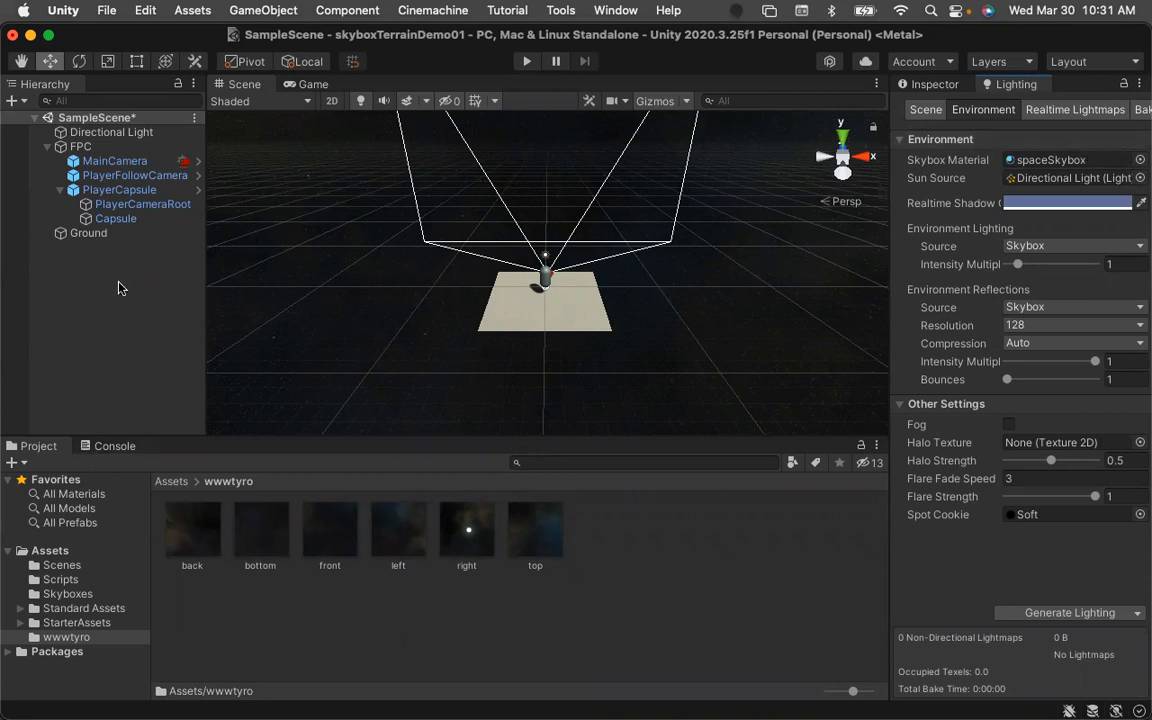
Collapse the FPC hierarchy and save the scene.
click(60, 190)
click(47, 146)
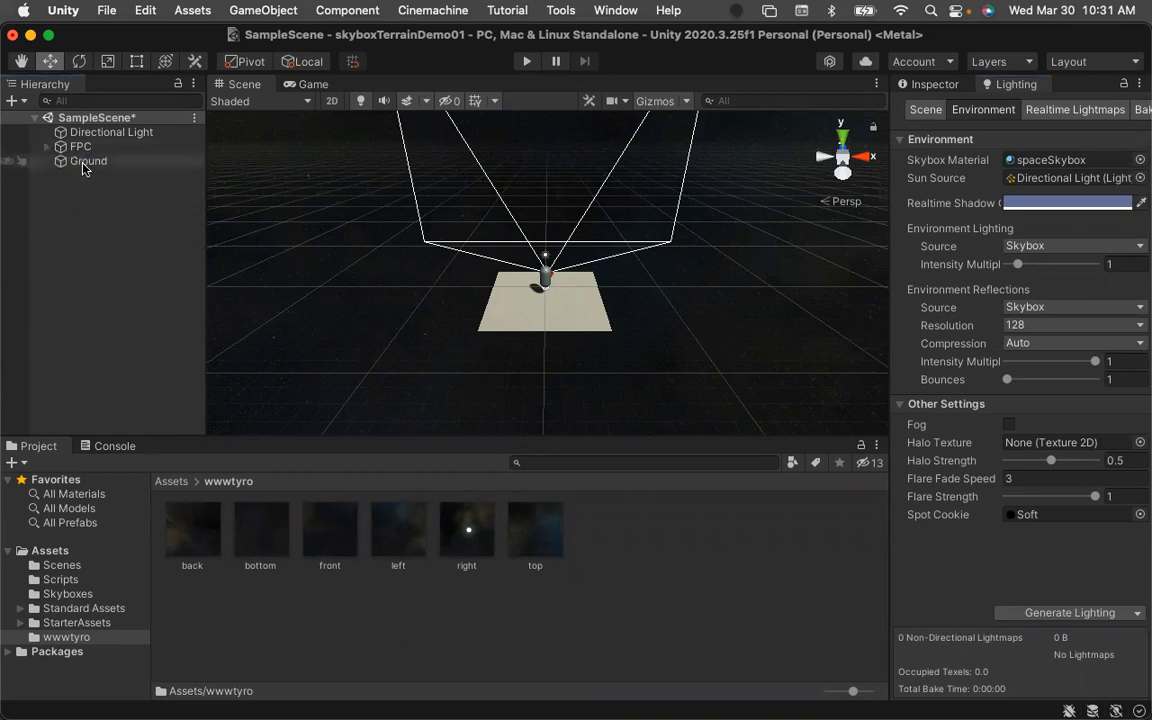
click(81, 163)
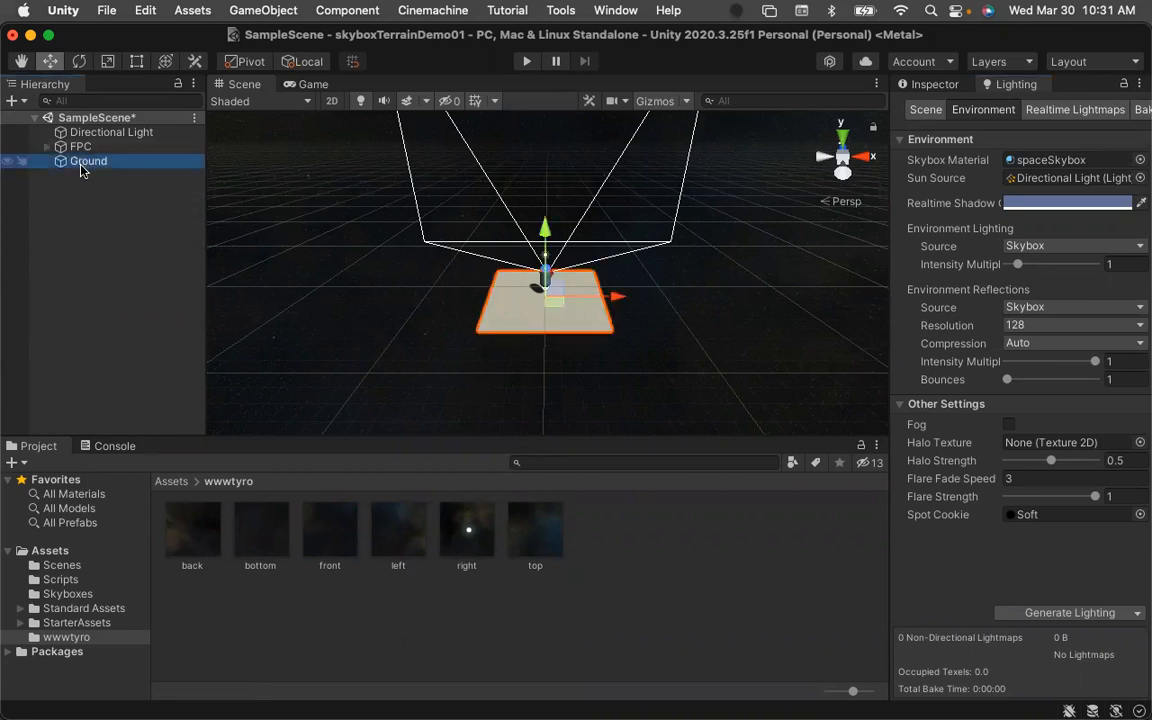
click(91, 208)
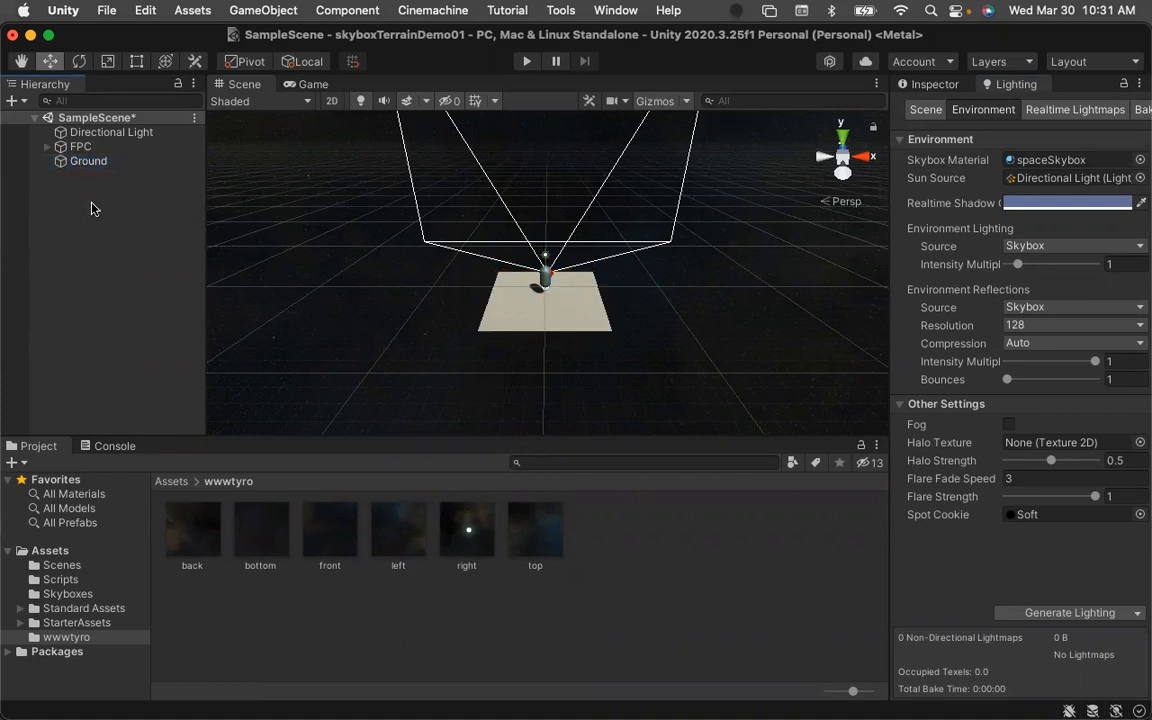
key(super+s)
Delete the Ground object from the scene.
click(88, 162)
right_click(88, 164)
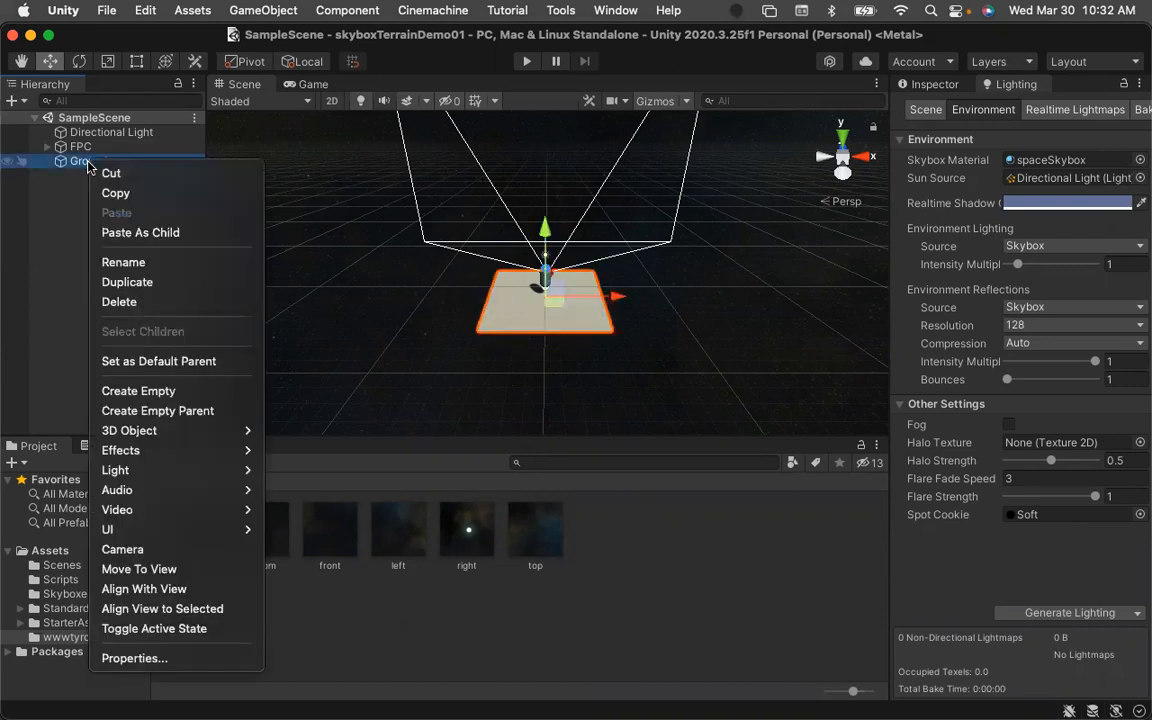
click(120, 302)
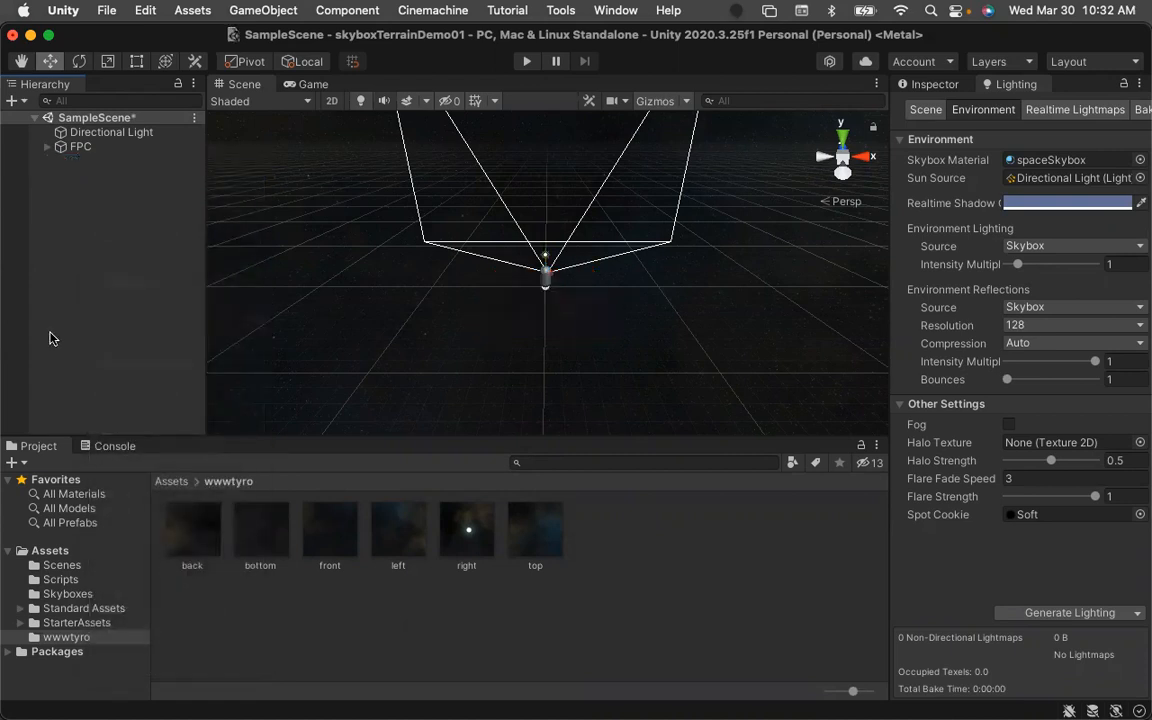
right_click(72, 203)
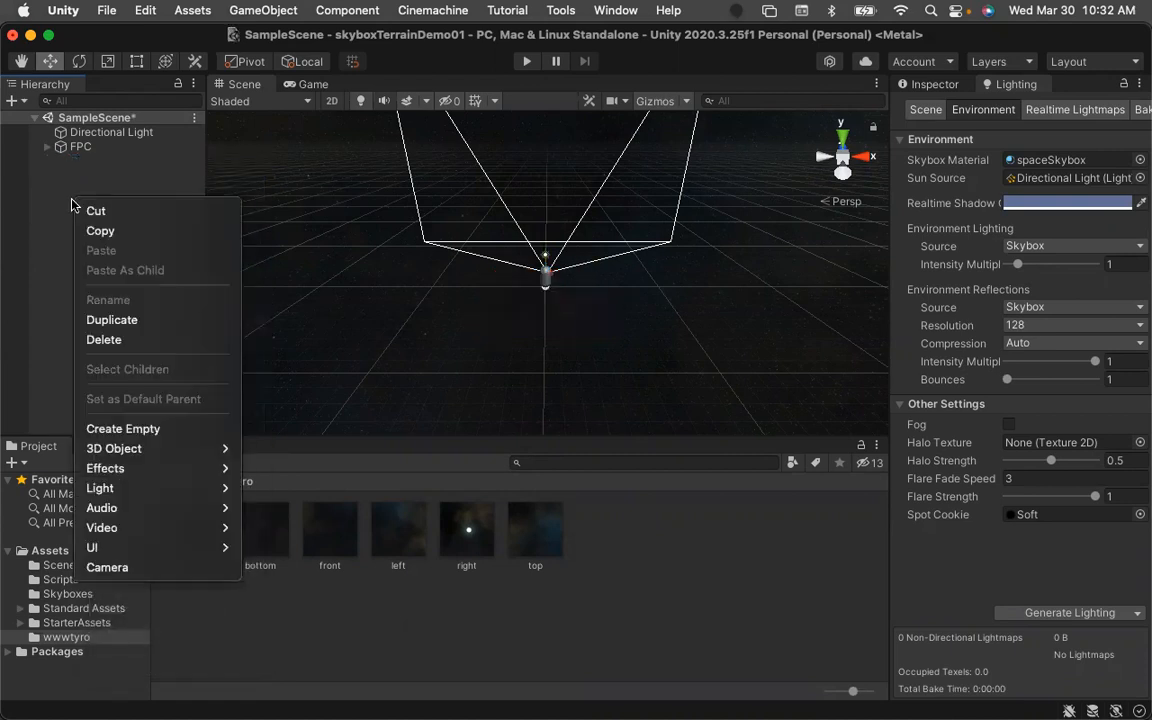
mouse_move(93, 452)
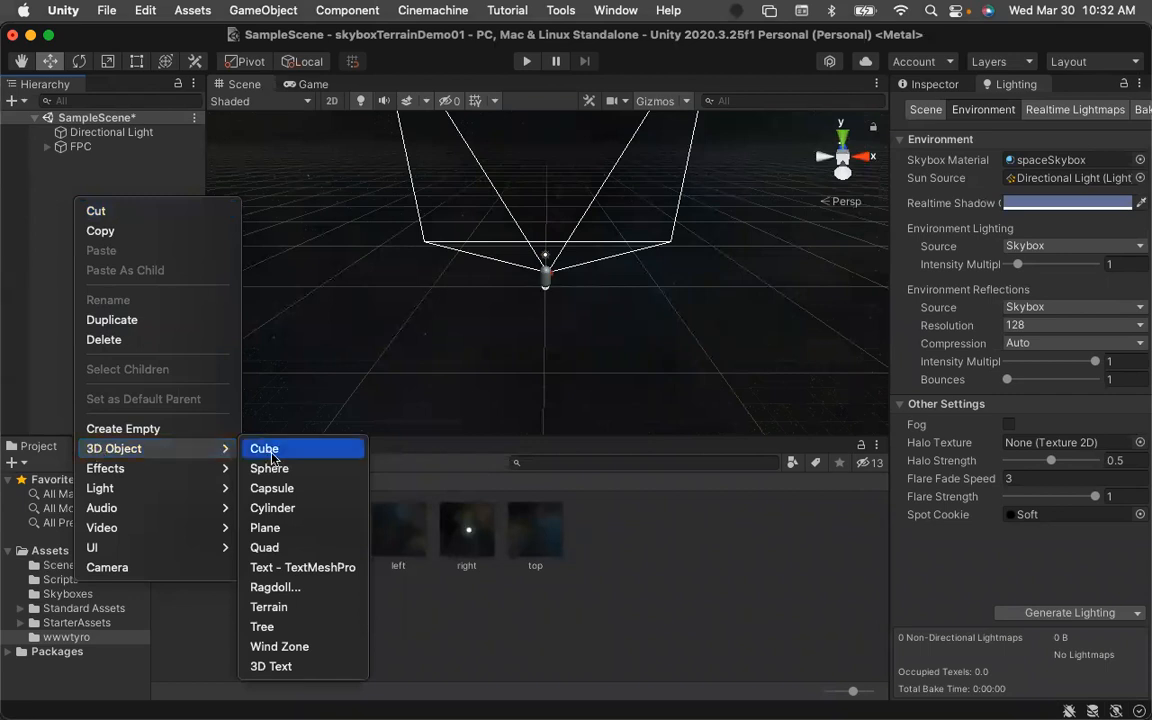
click(42, 392)
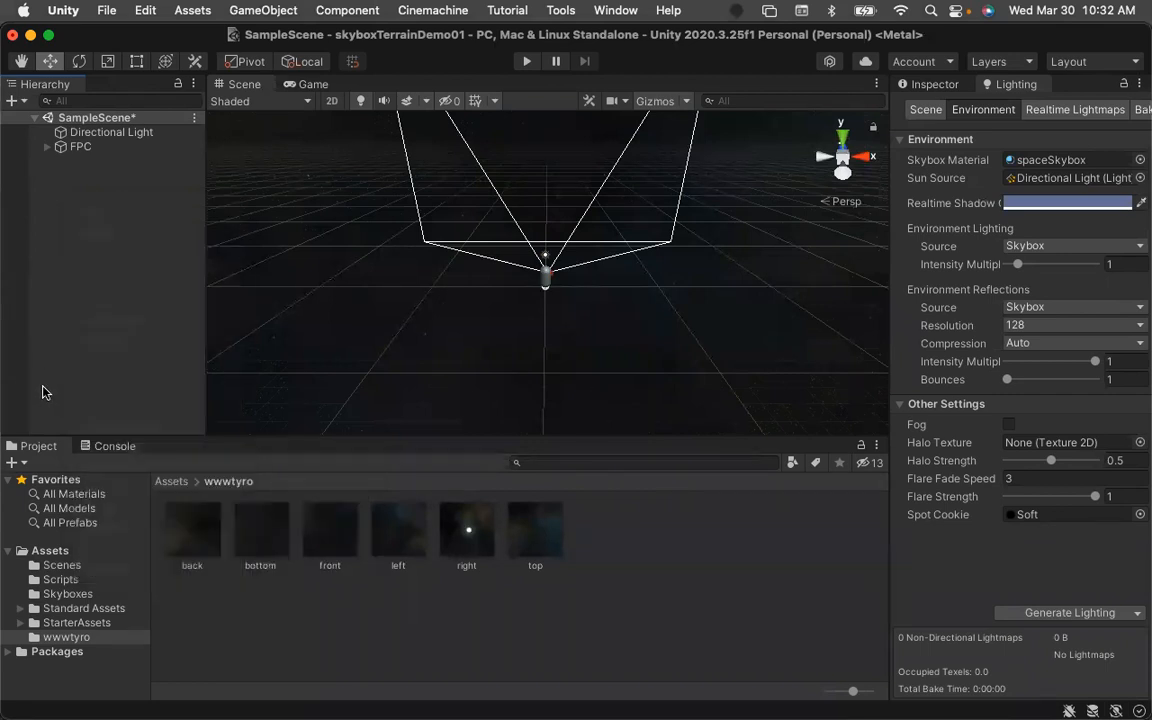
Browse the Skyboxes and Standard Assets folders in the project's Assets.
click(171, 481)
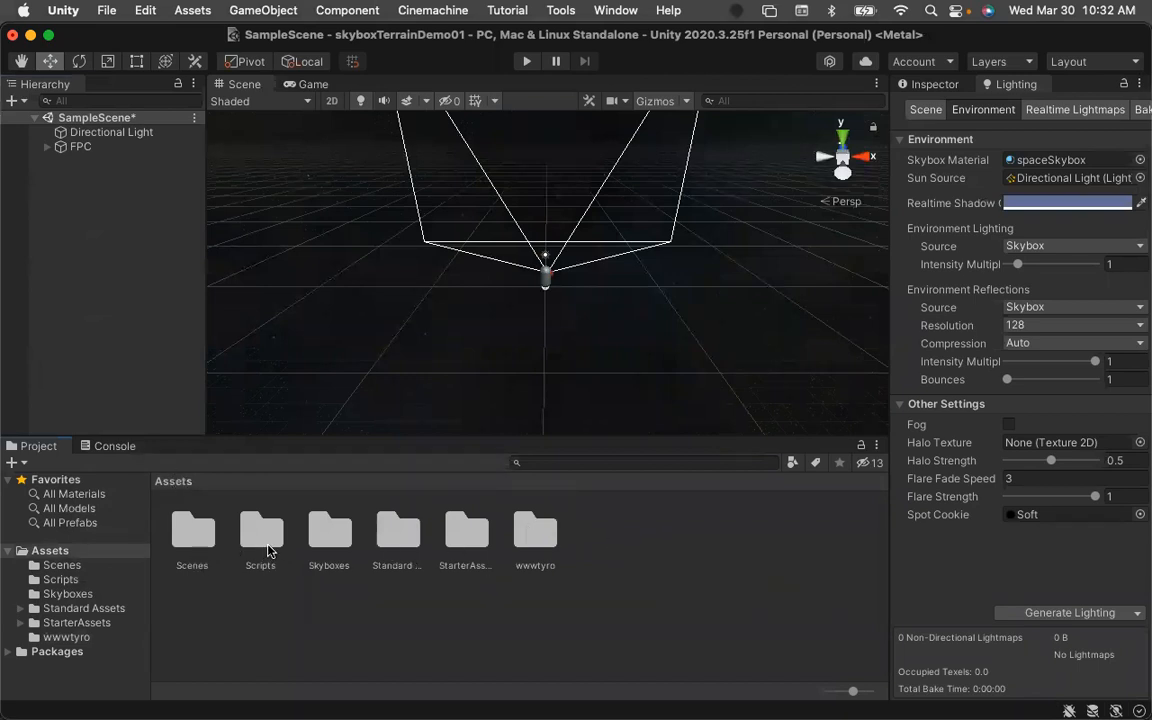
double_click(338, 540)
click(203, 541)
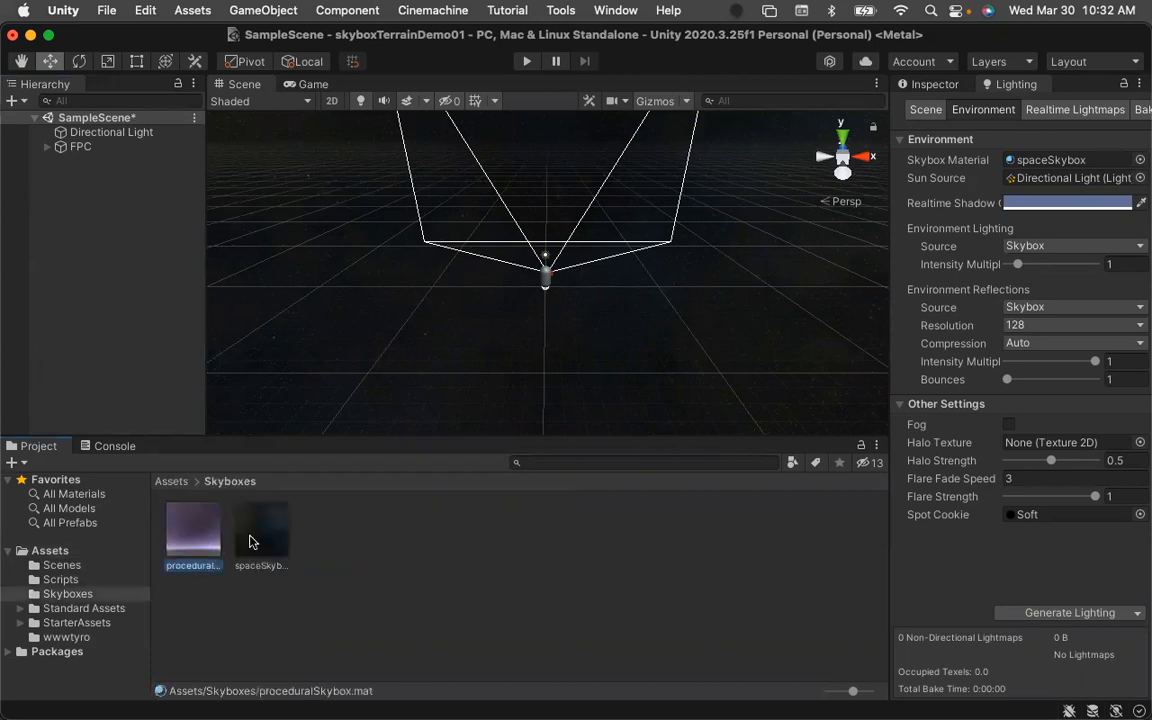
click(269, 537)
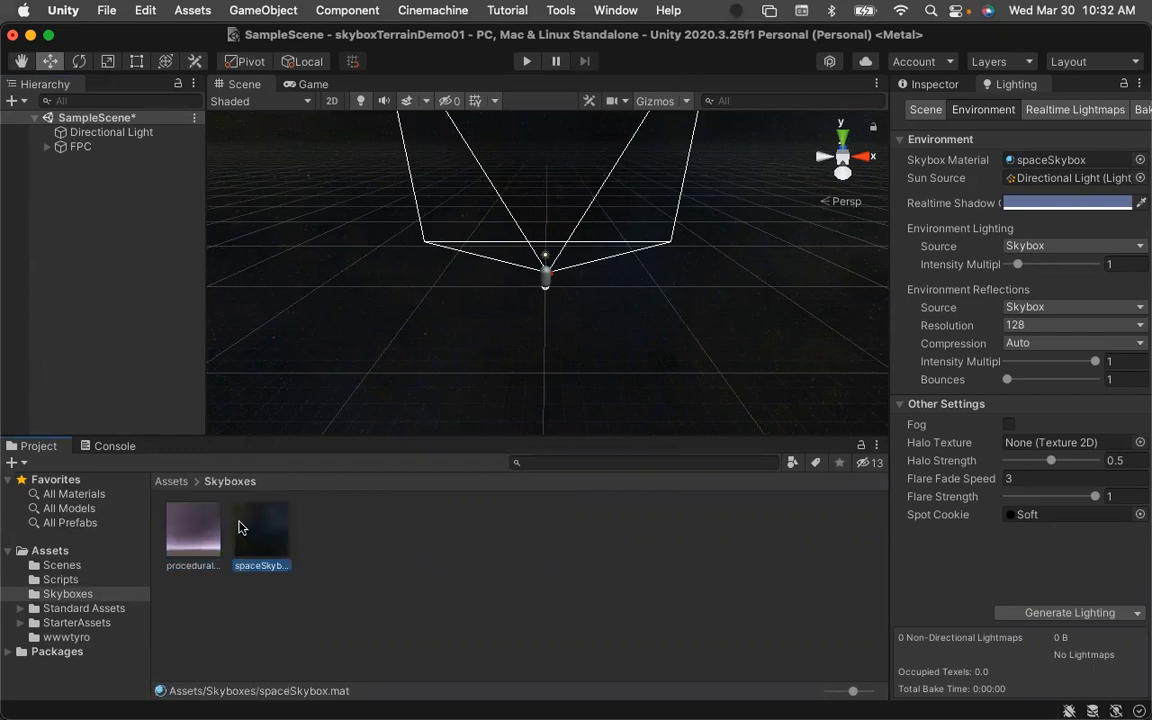
click(171, 481)
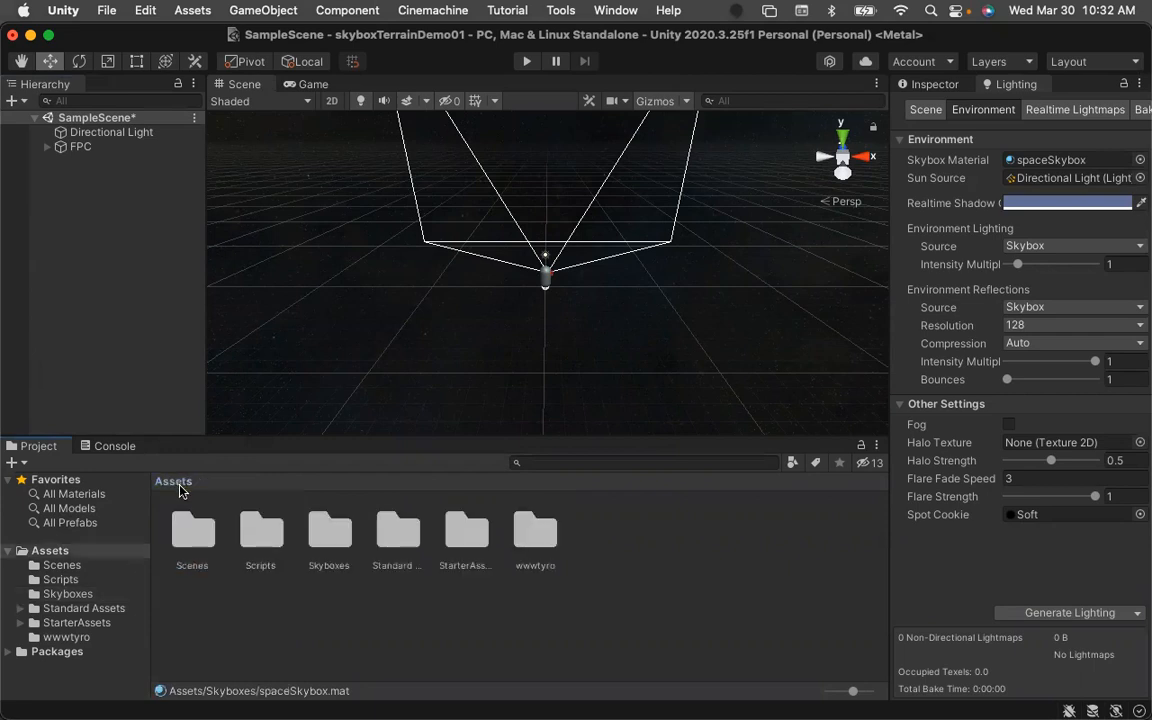
double_click(397, 533)
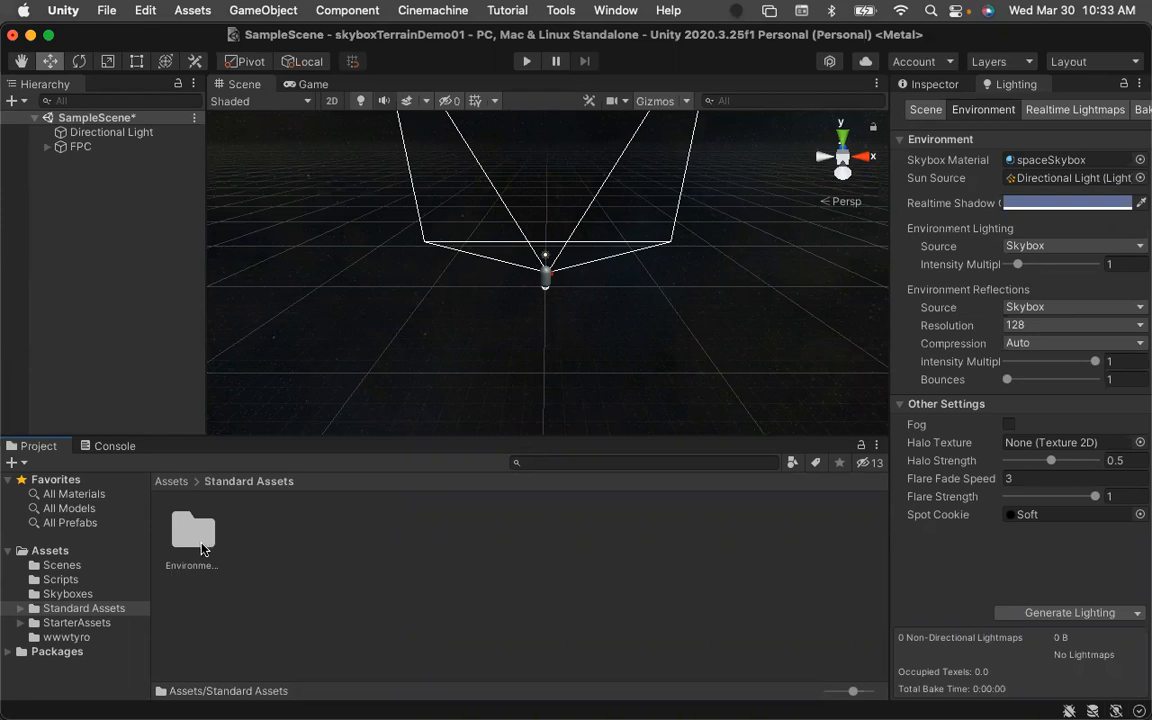
Open the Package Manager and list the packages installed in the project.
click(615, 10)
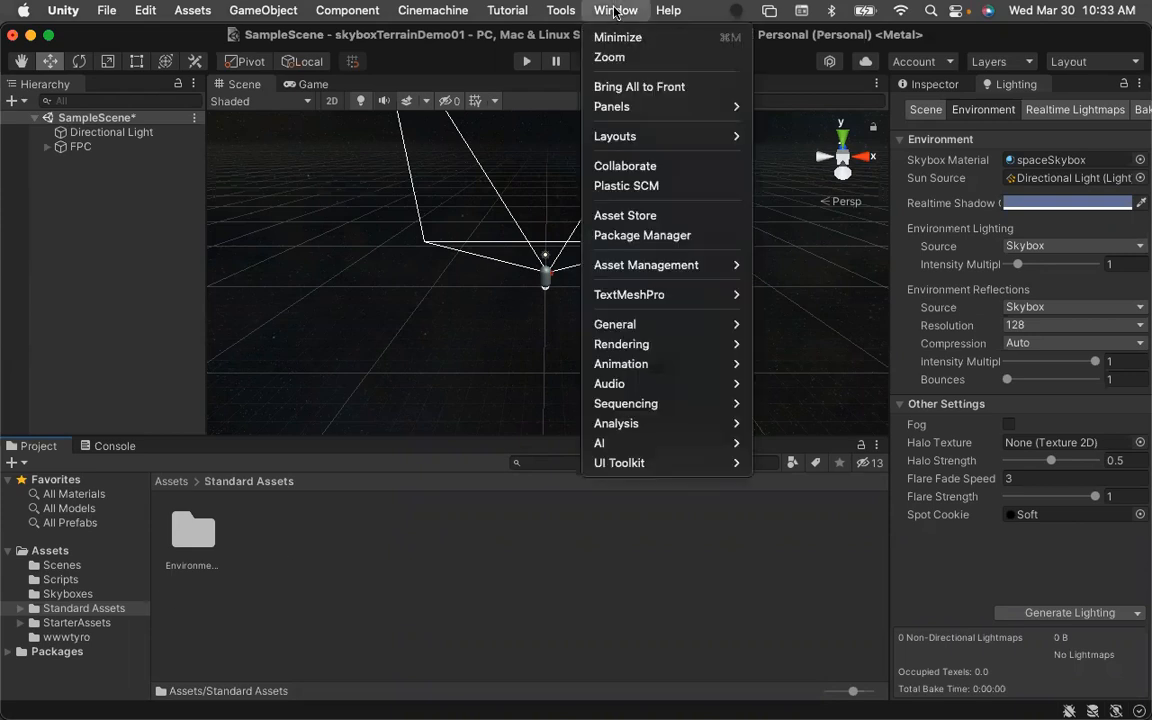
click(633, 238)
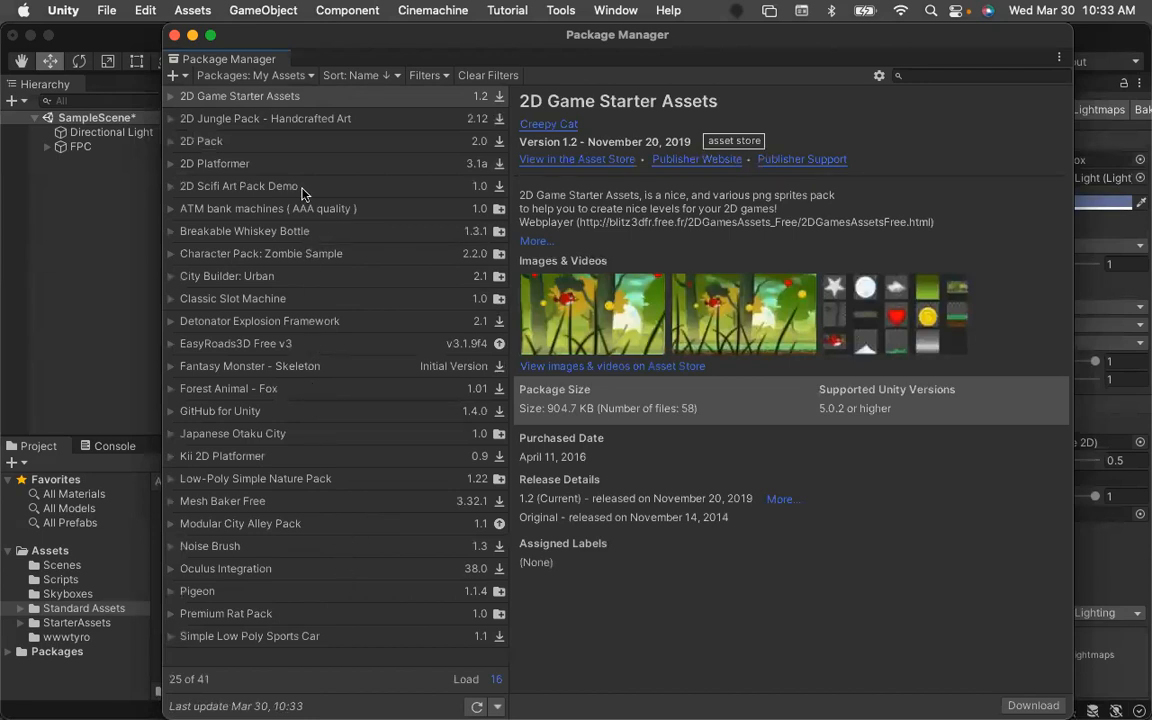
click(310, 78)
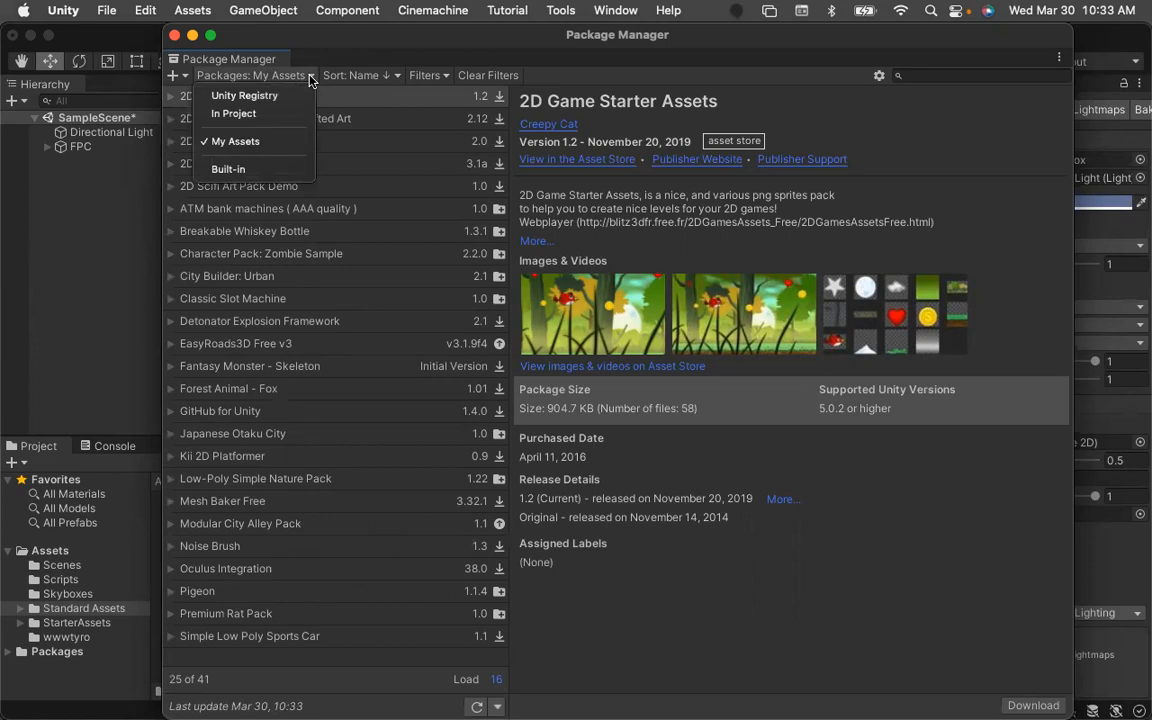
click(262, 113)
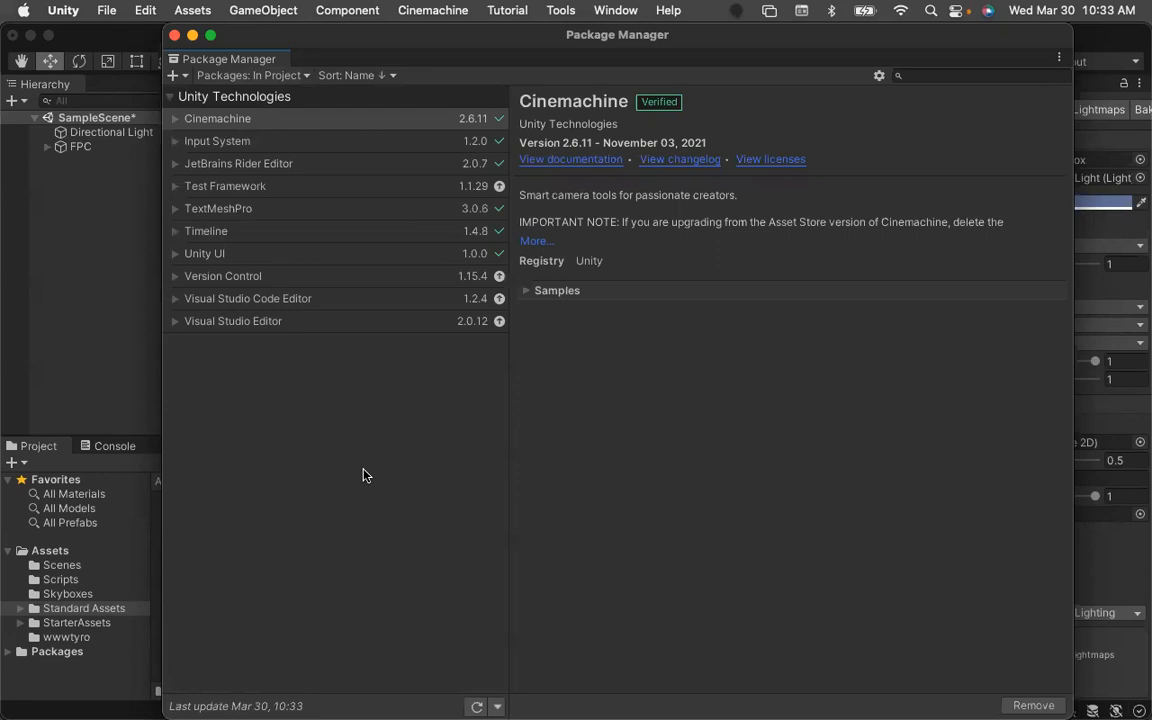
mouse_move(3, 637)
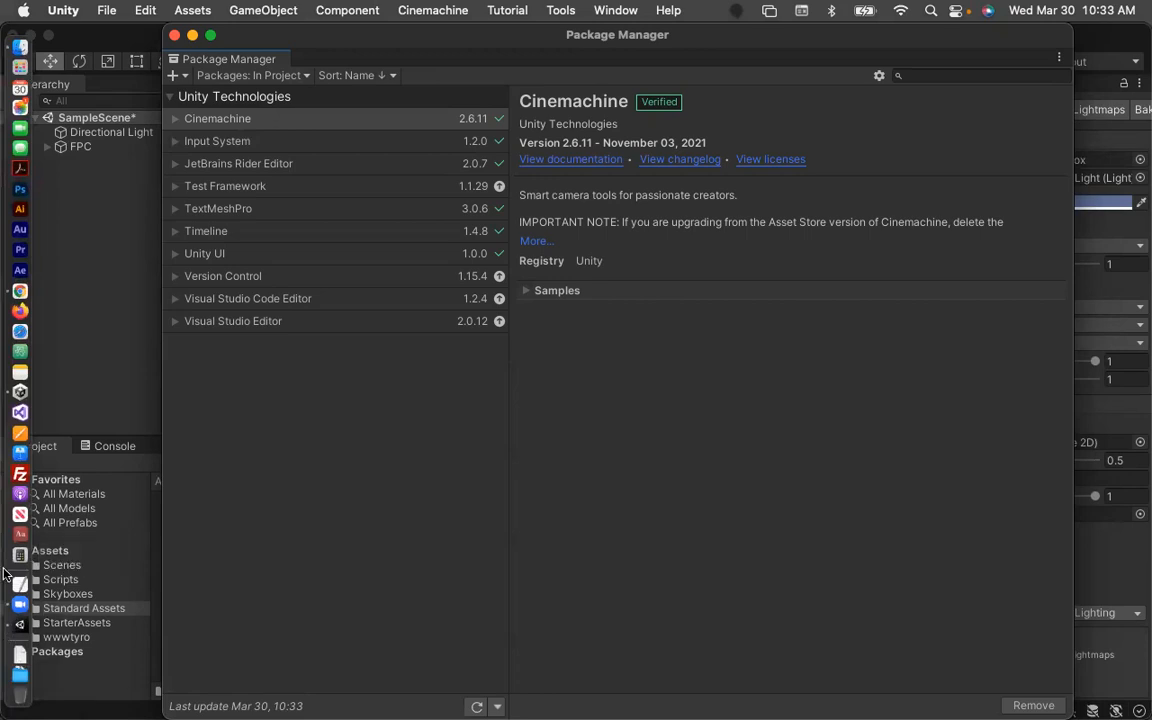
Switch to Chrome and search the web for the Unity Asset Store, opening its site.
click(20, 291)
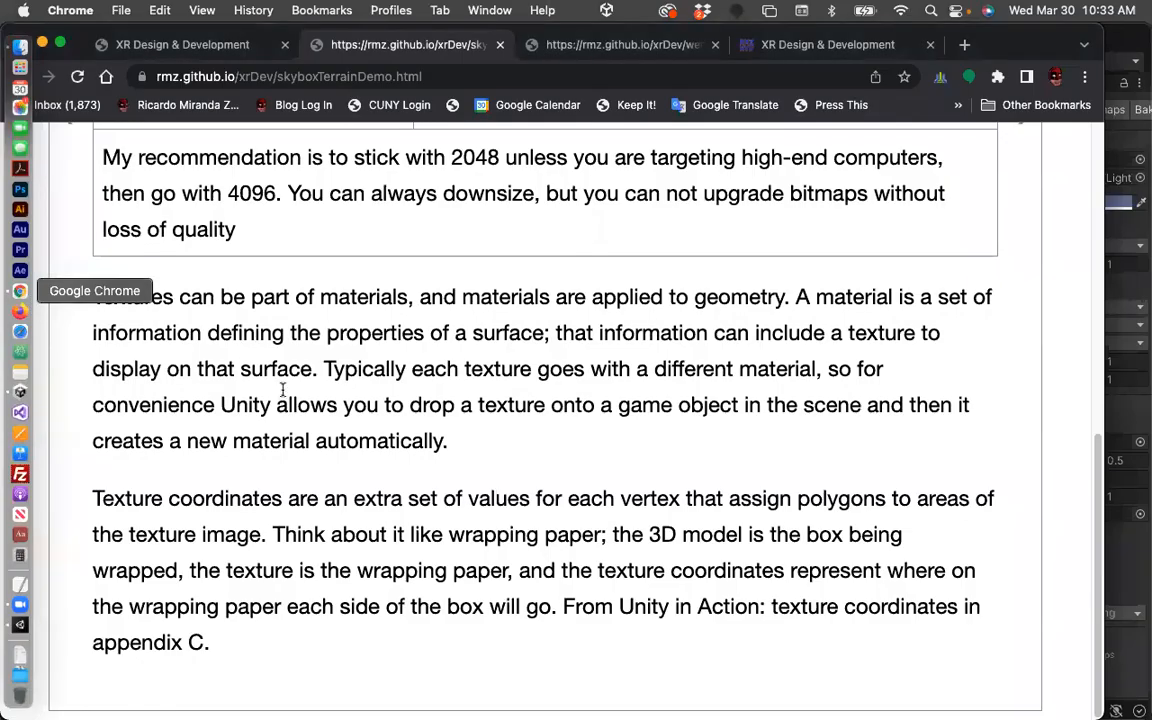
key(super+t)
text(unity ass)
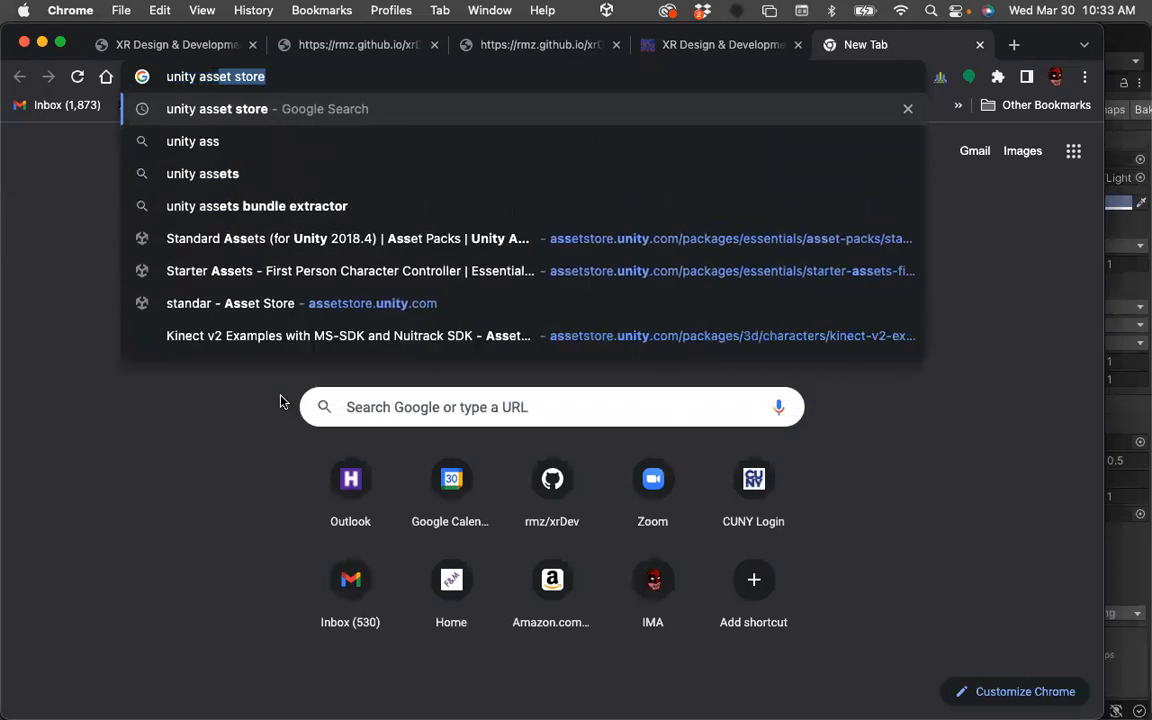
key(Return)
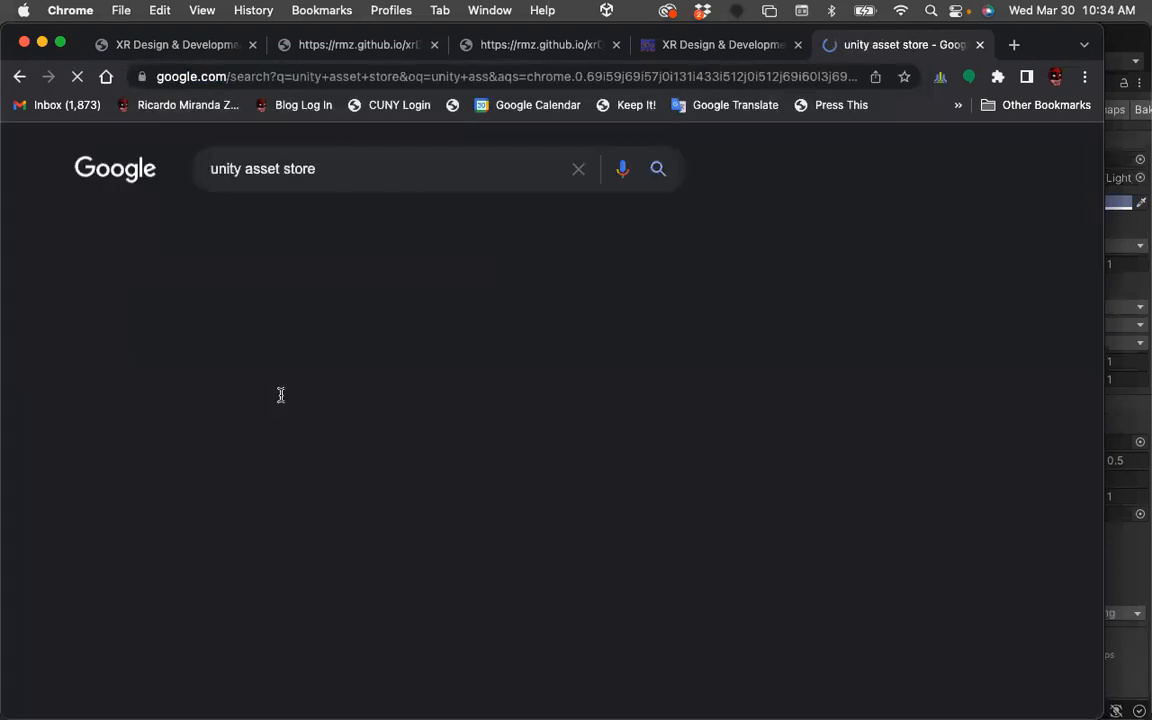
click(243, 332)
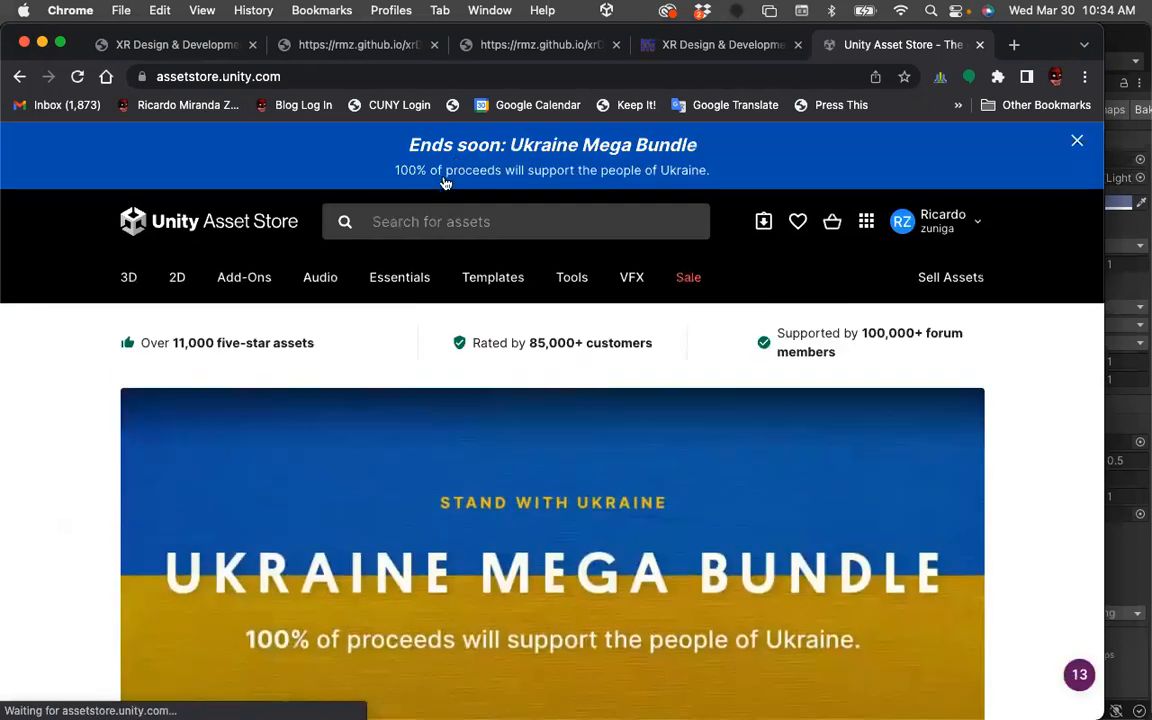
Search the Asset Store for standard assets and dismiss the promotional banner.
click(398, 222)
text(stan)
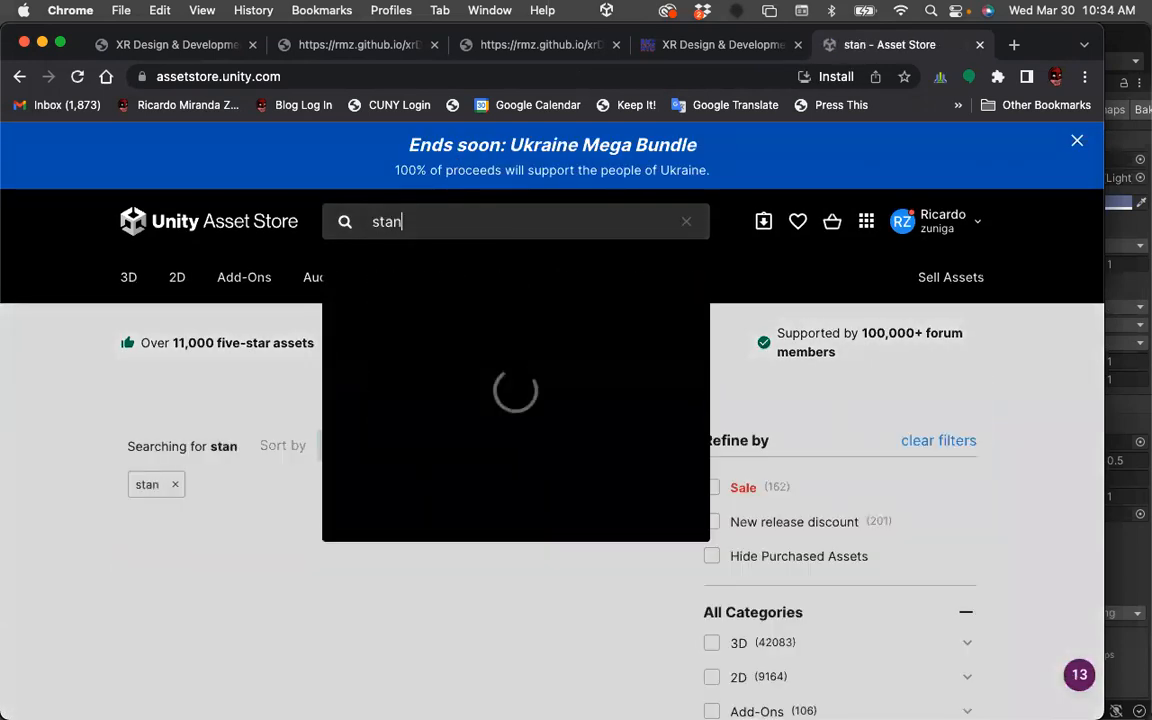
text(dard assets)
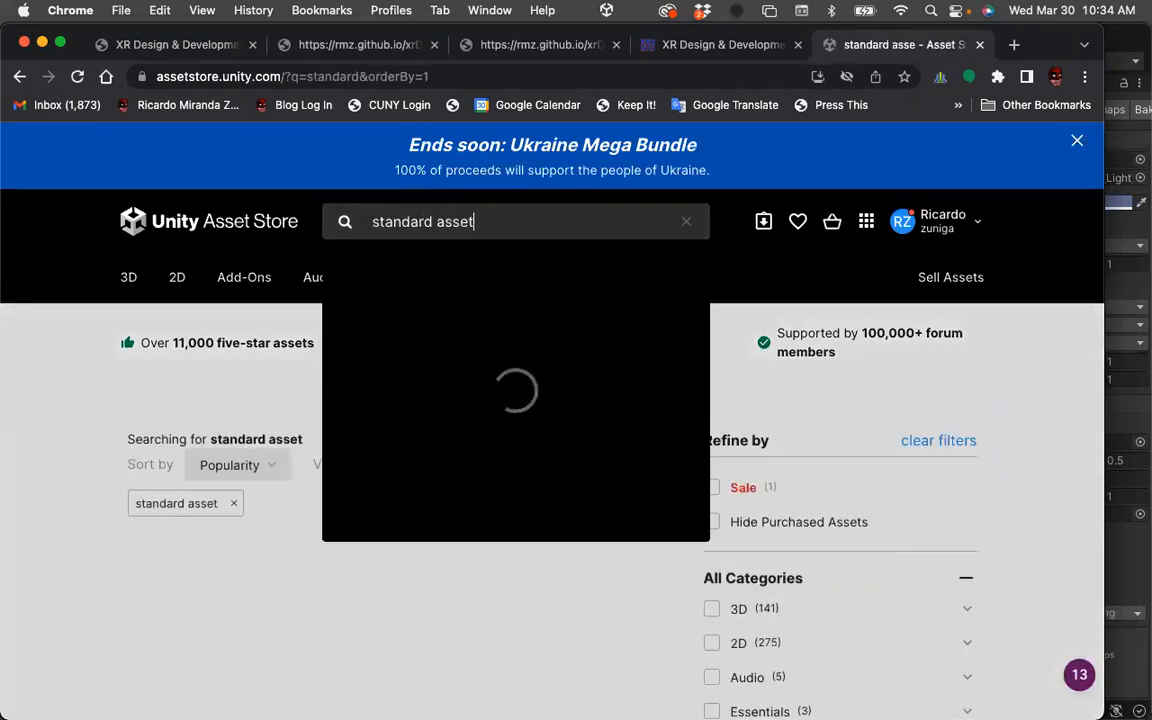
key(Return)
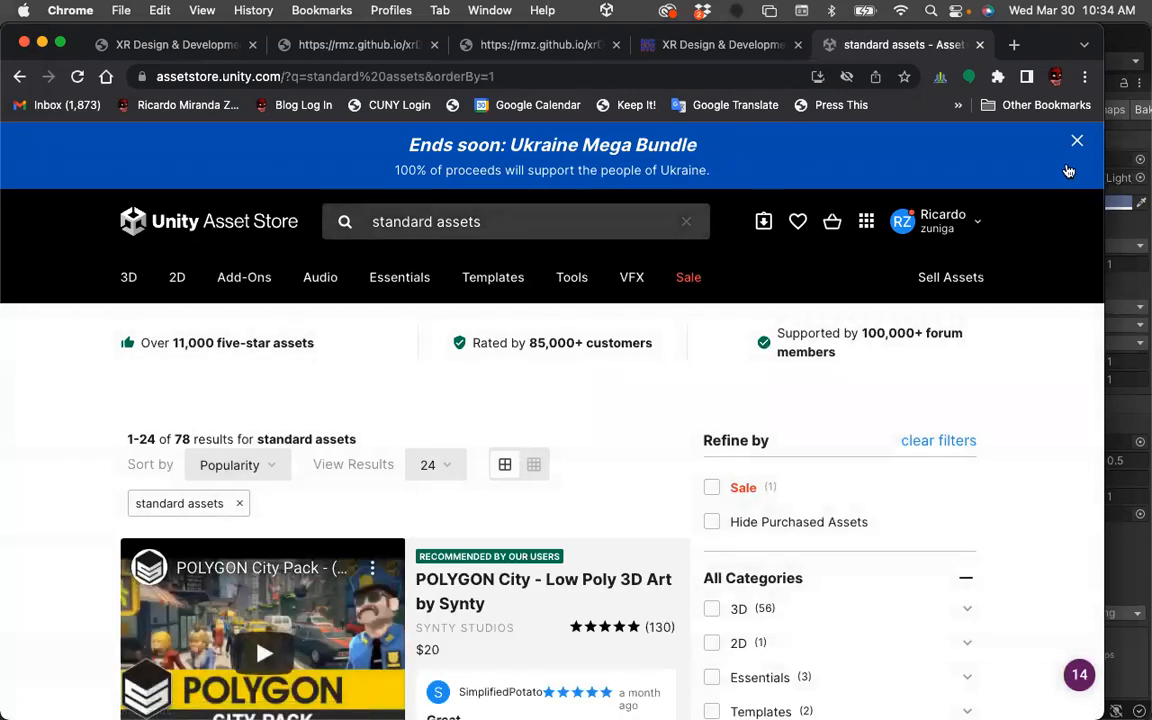
click(1077, 140)
Open the Standard Assets (for Unity 2018.4) page, send it to Unity, and start importing the package.
scroll(515, 462, down, 4)
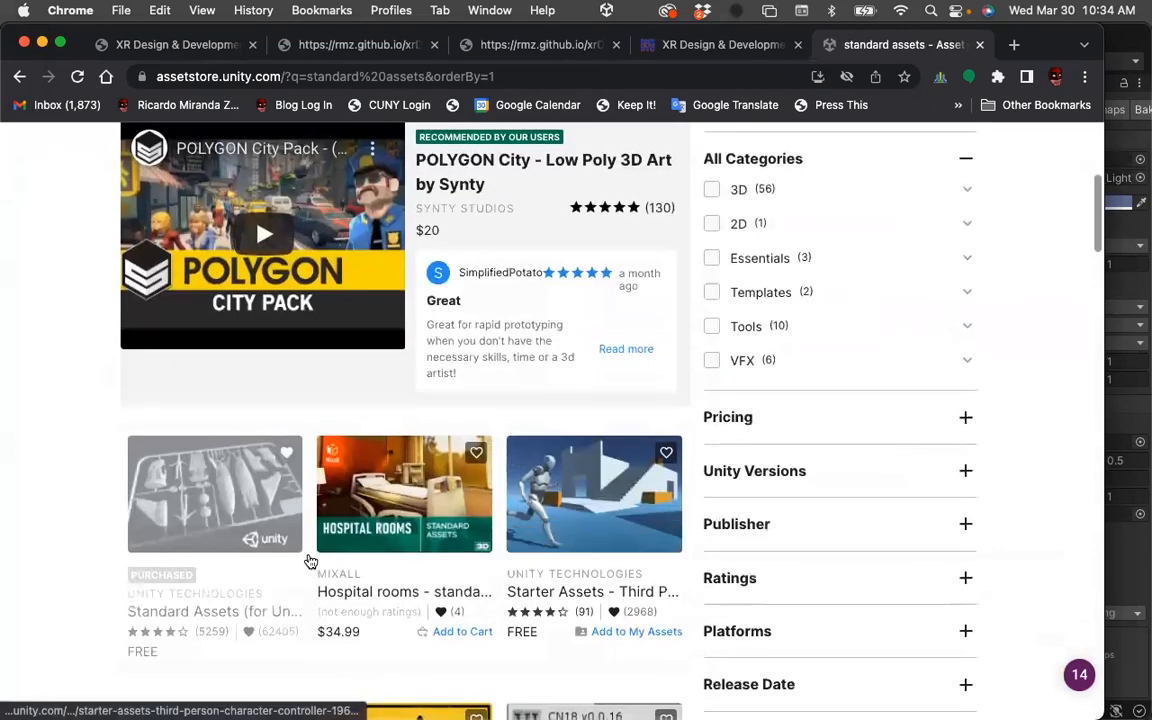
click(181, 598)
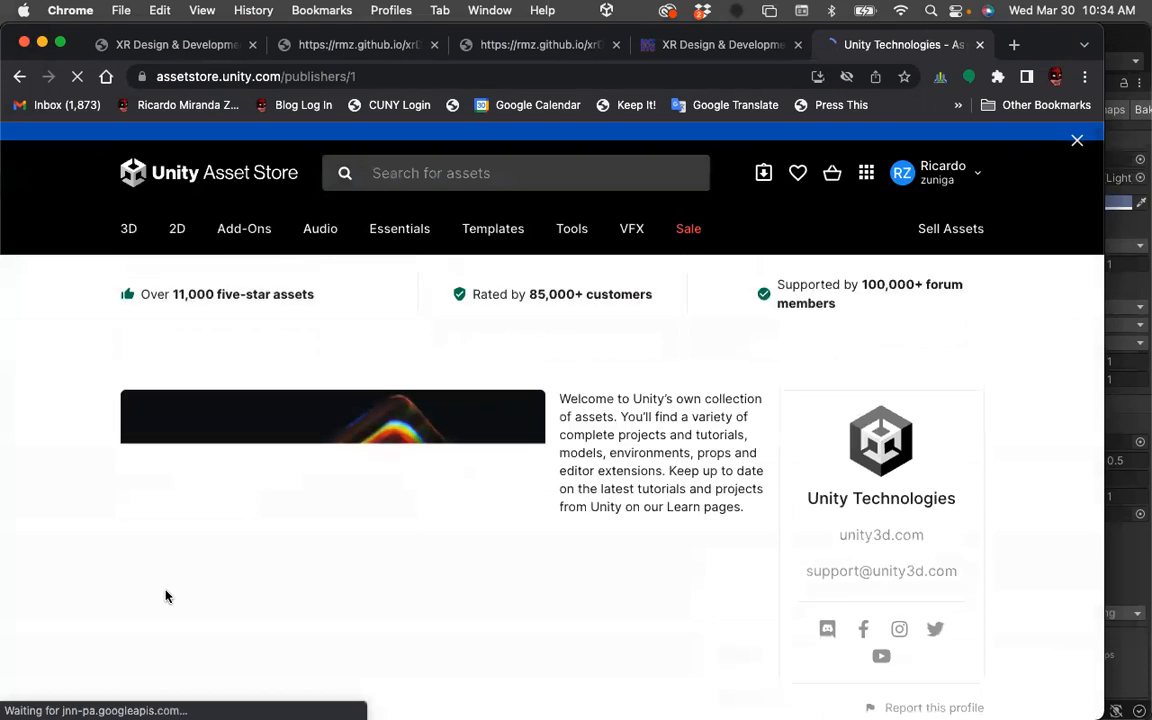
scroll(788, 452, down, 5)
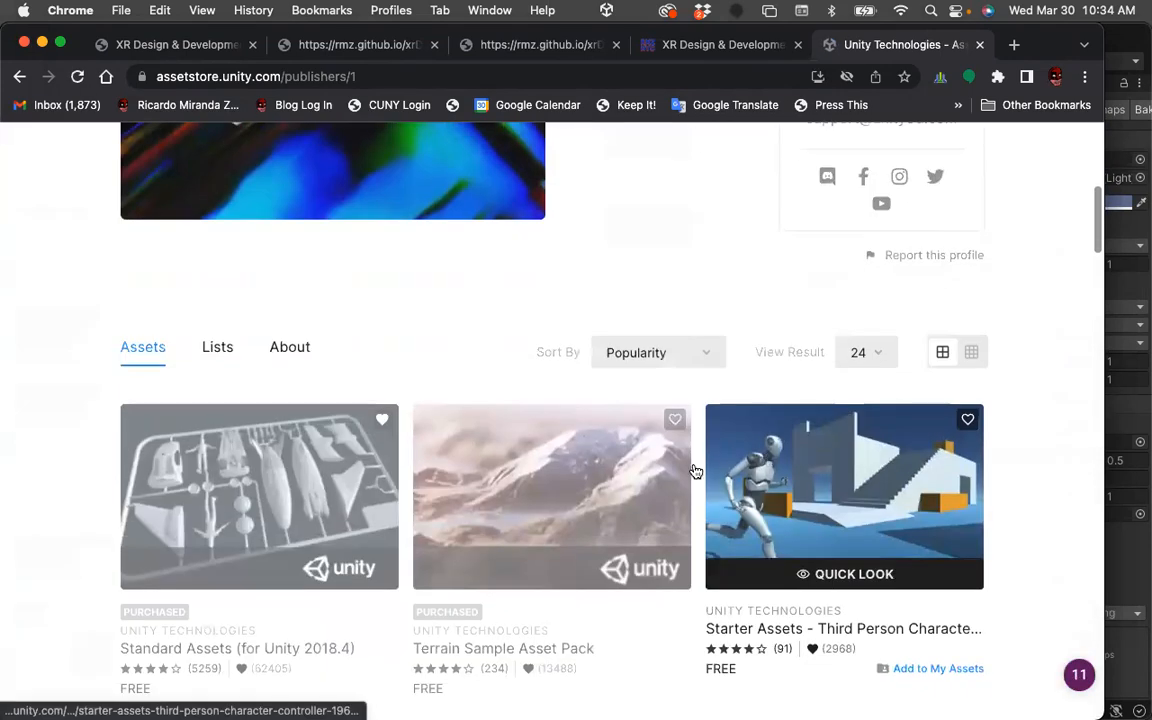
click(237, 650)
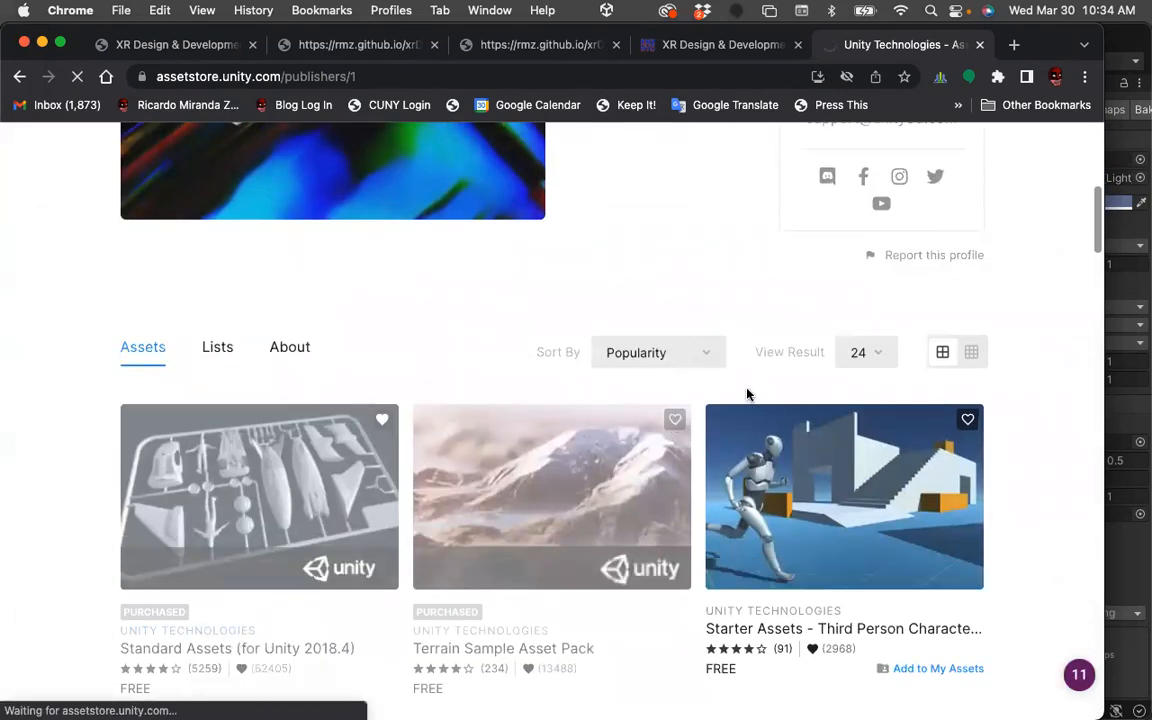
scroll(1073, 458, down, 5)
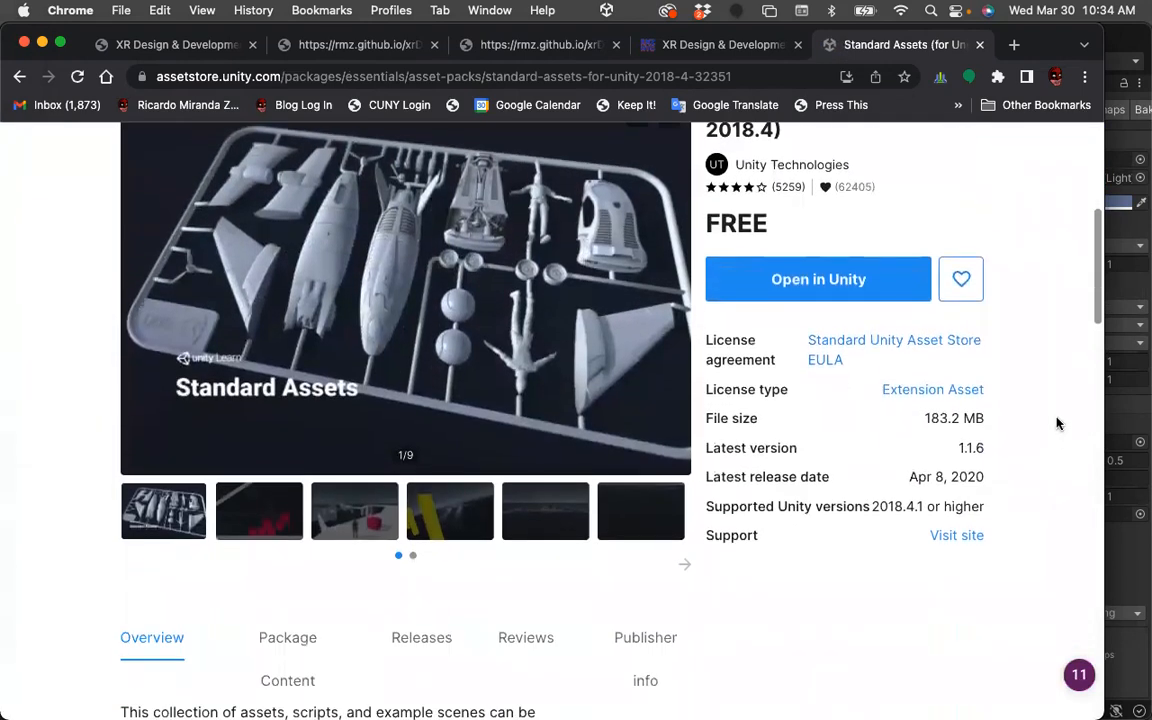
click(852, 279)
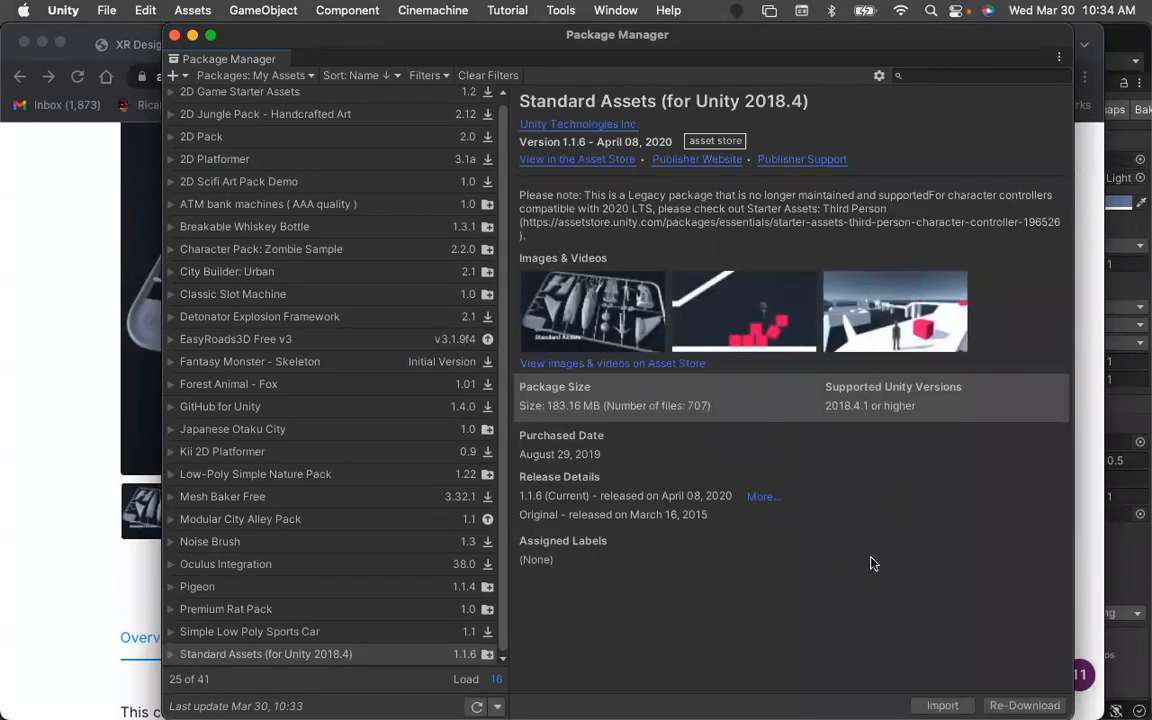
click(941, 706)
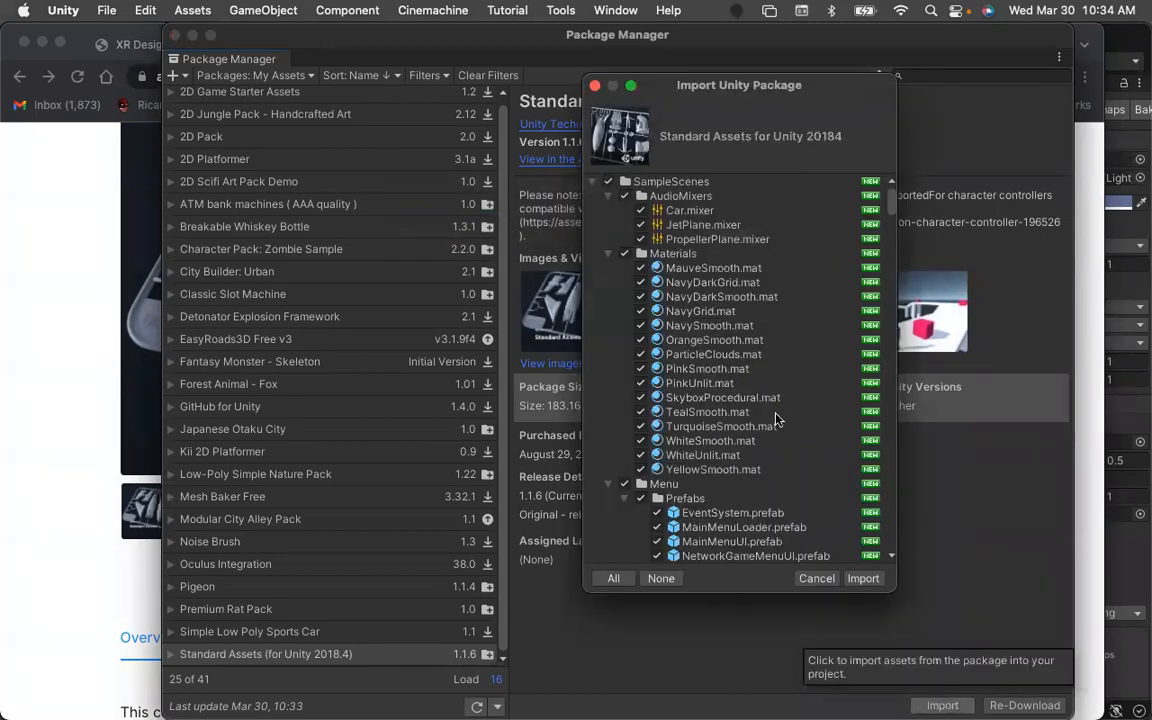
In the import list, deselect the SampleScenes folder.
click(609, 198)
click(609, 212)
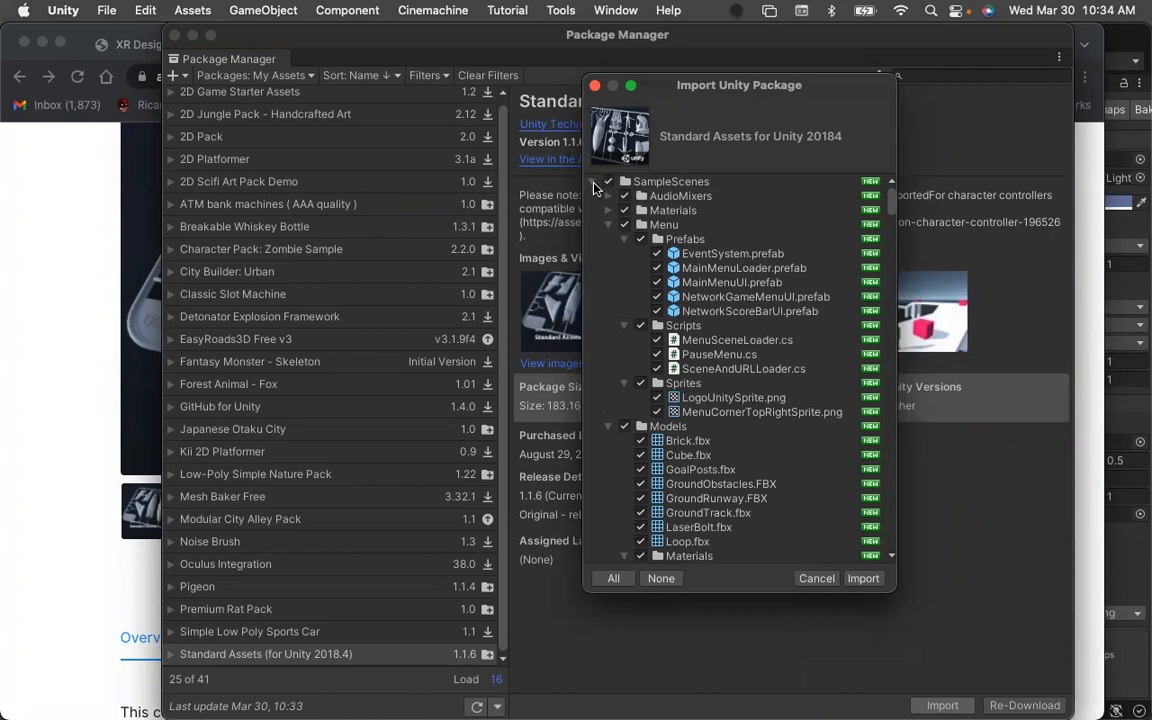
click(594, 186)
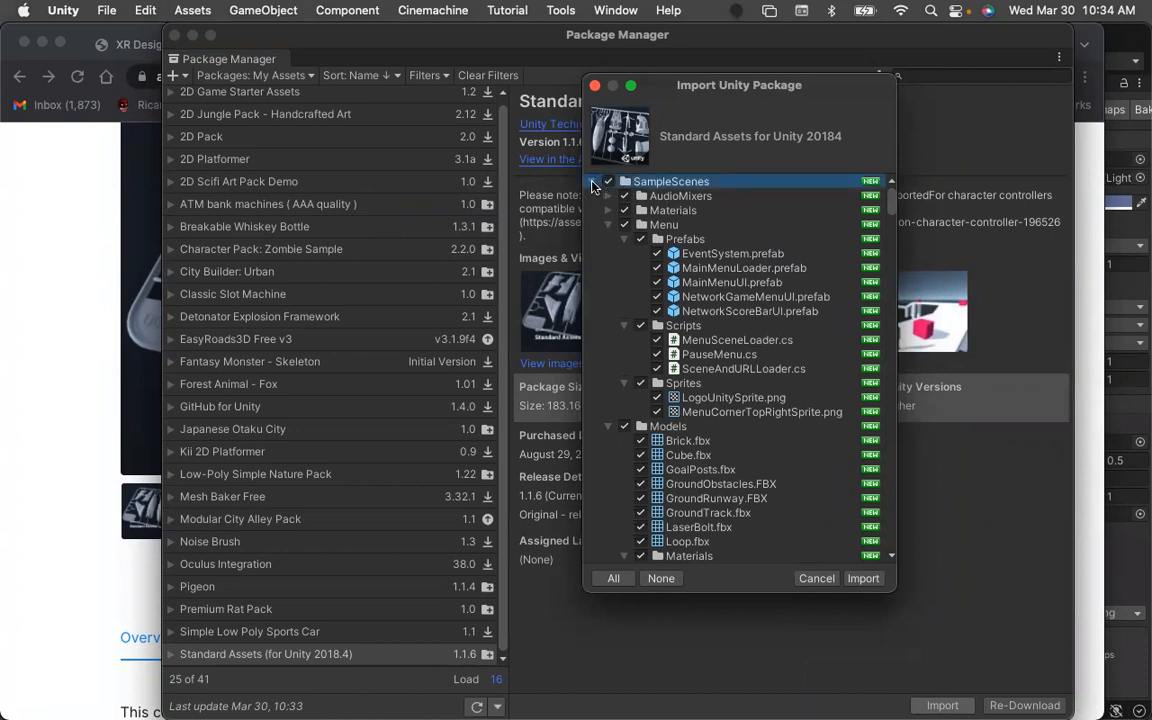
click(595, 183)
click(609, 183)
Deselect the 2D, Cameras, Characters and CrossPlatformInput folders under Standard Assets.
click(607, 212)
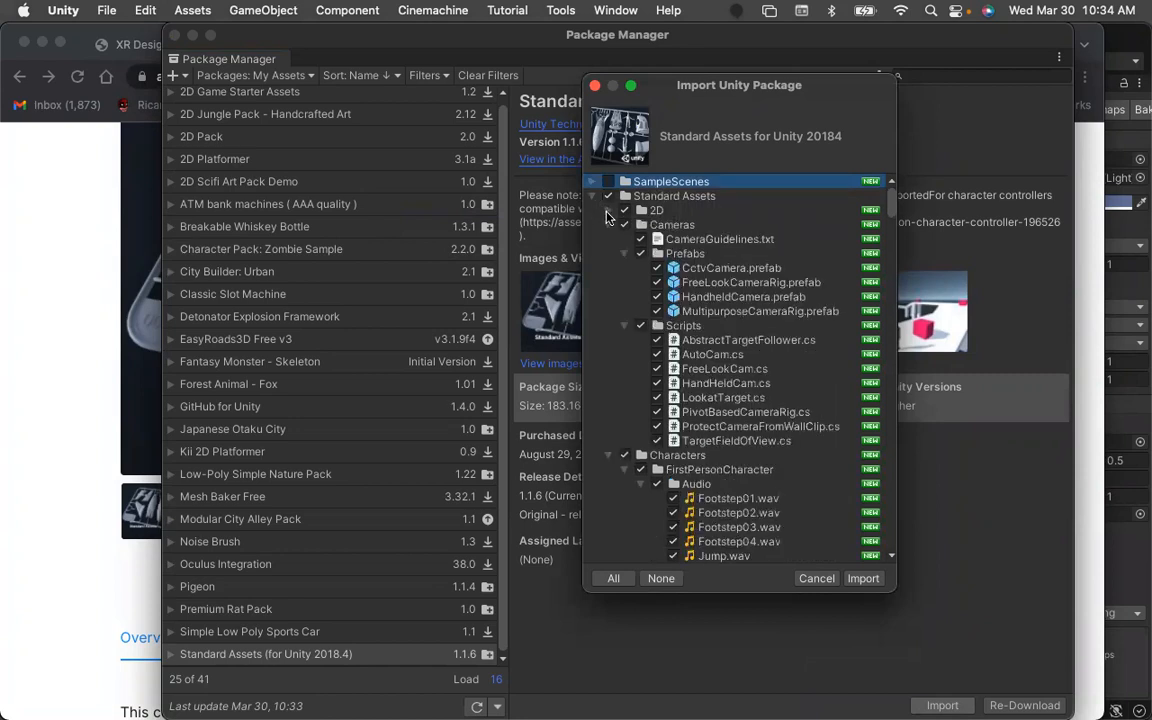
click(624, 211)
click(607, 227)
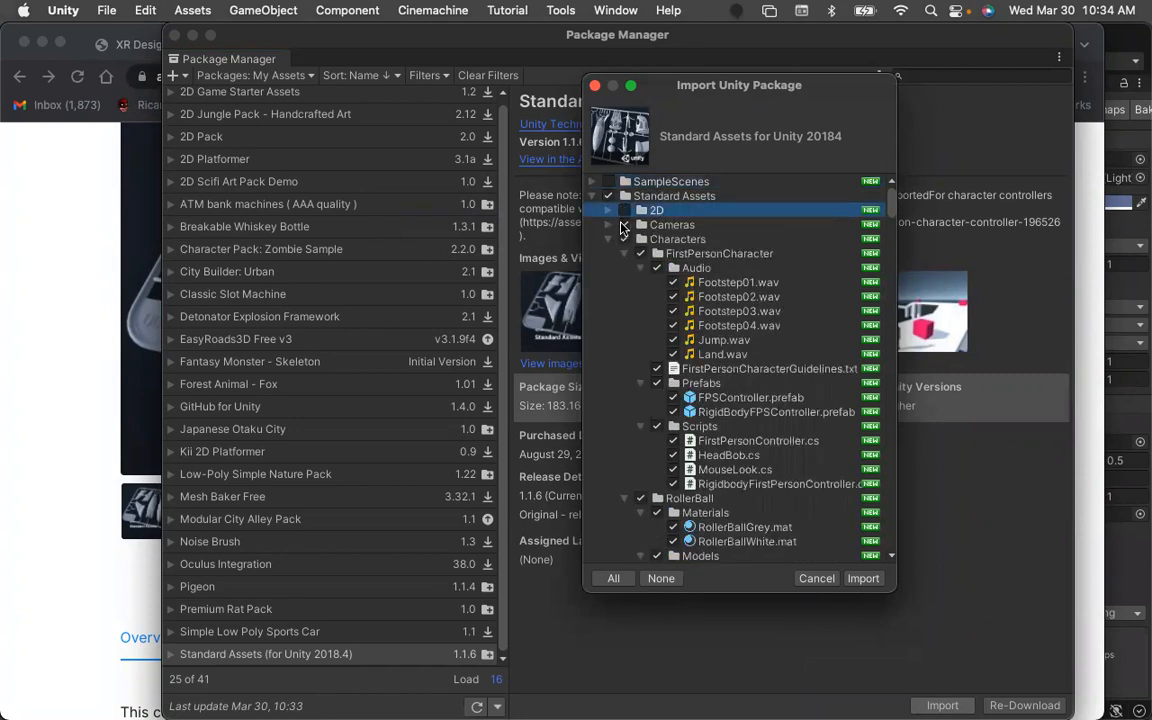
click(624, 225)
click(607, 240)
click(624, 240)
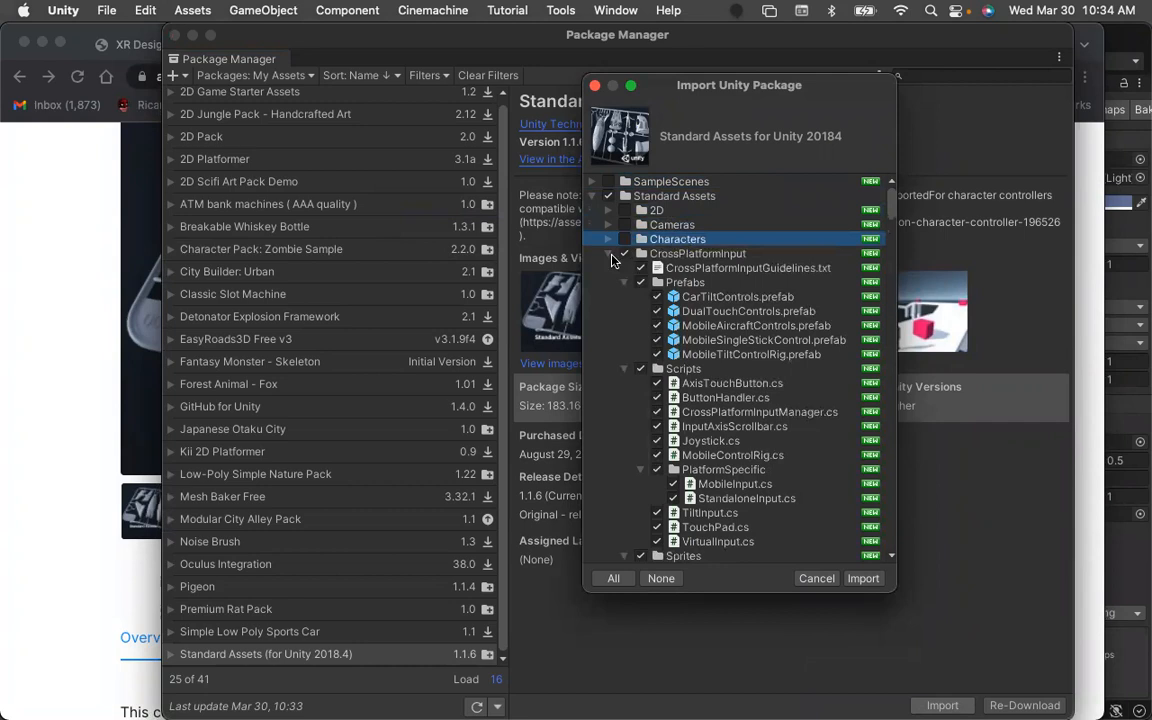
click(624, 253)
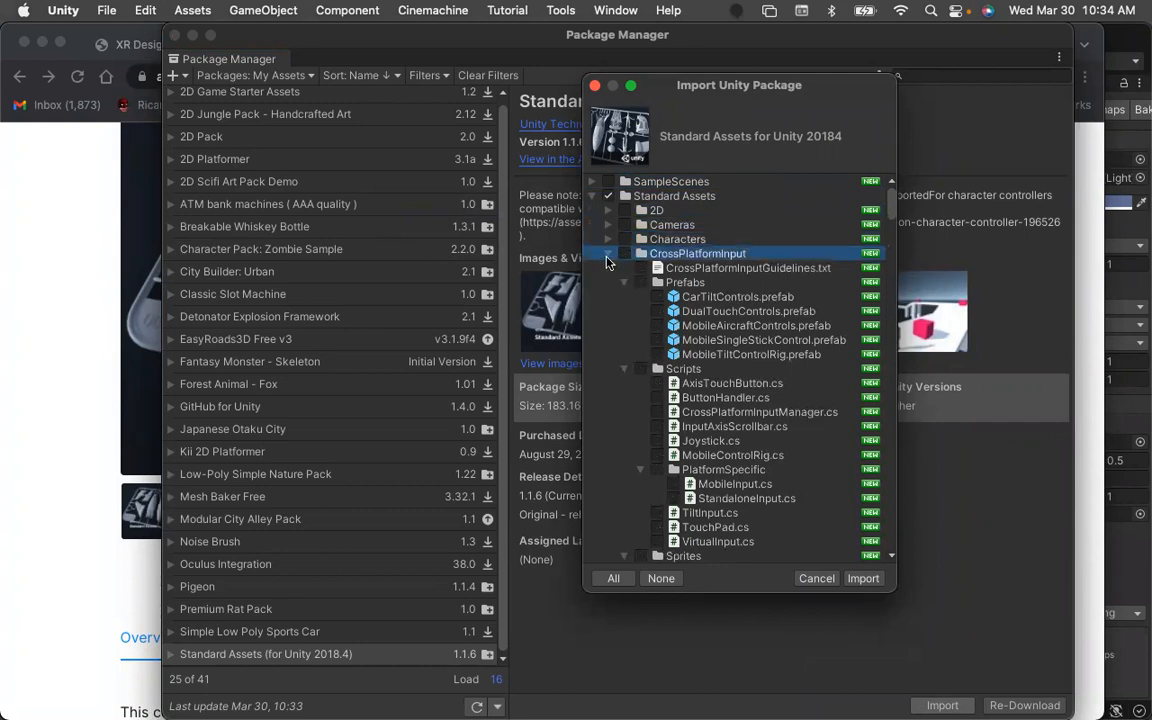
click(607, 255)
Deselect the Editor, Effects and Fonts folders, keeping Environment selected.
click(607, 268)
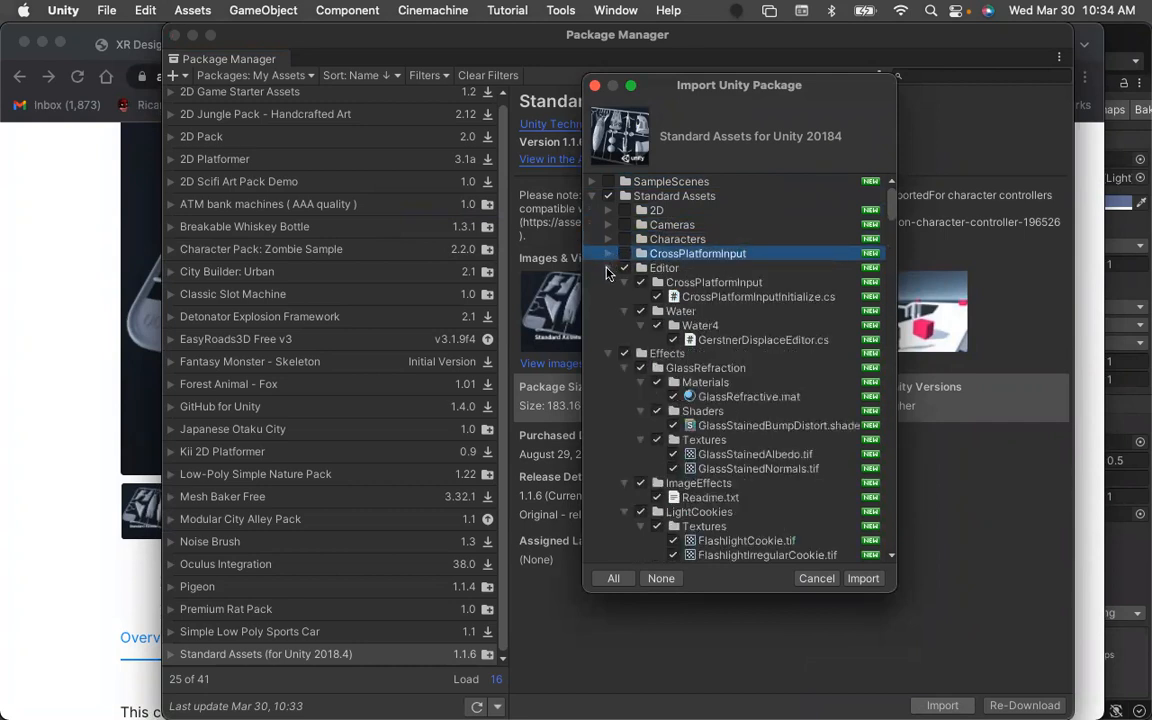
click(624, 268)
click(608, 283)
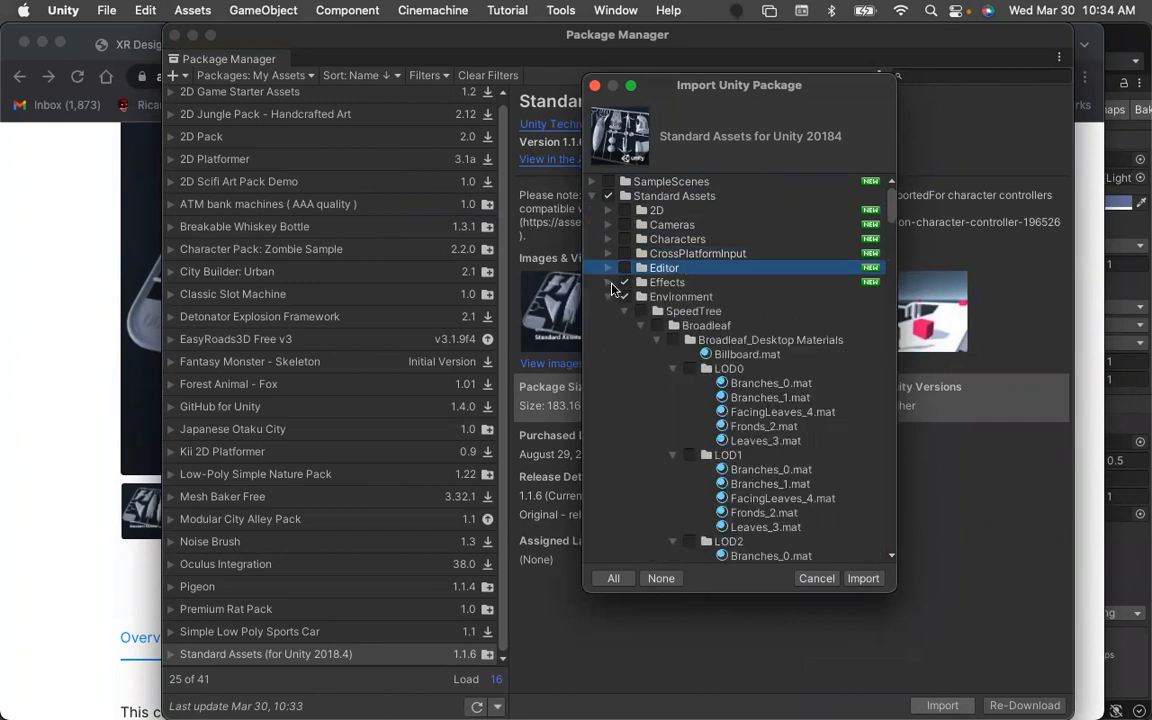
click(624, 282)
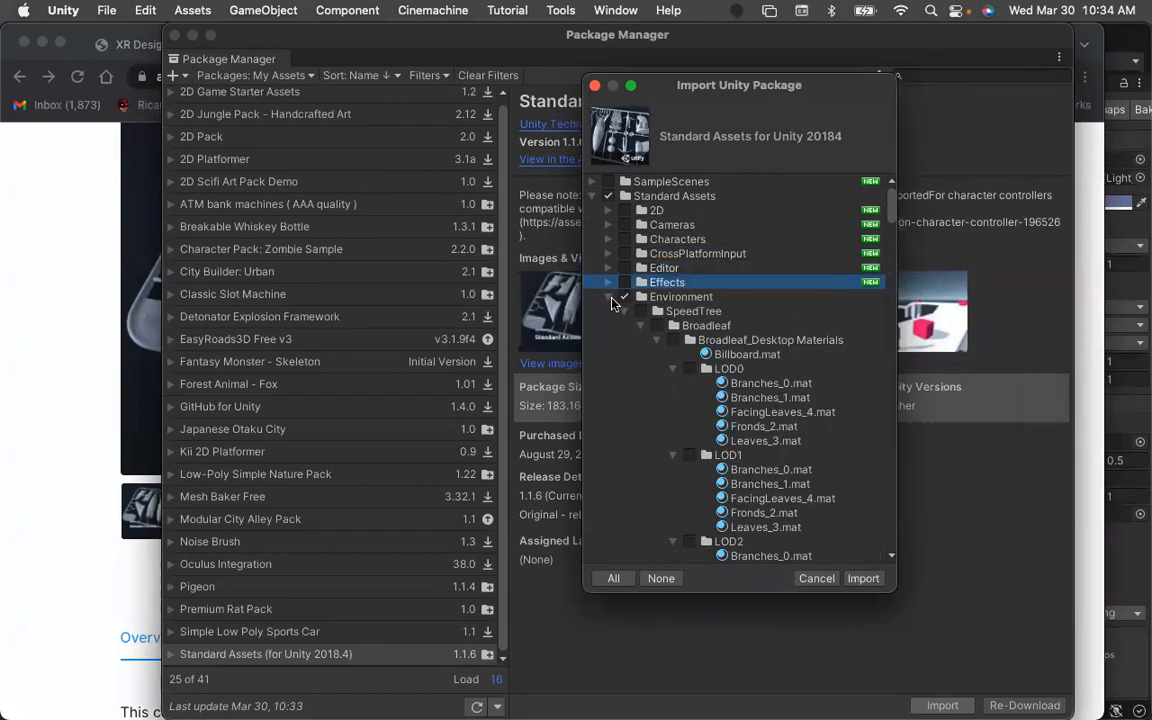
click(613, 299)
click(608, 298)
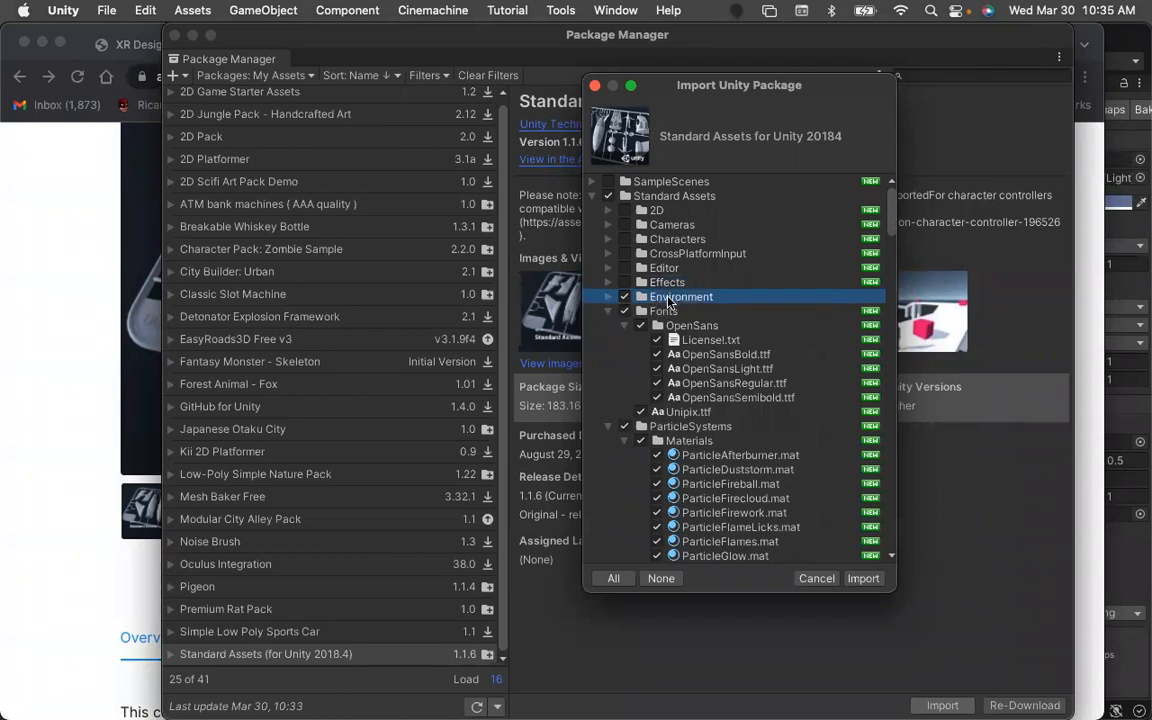
click(608, 311)
click(622, 313)
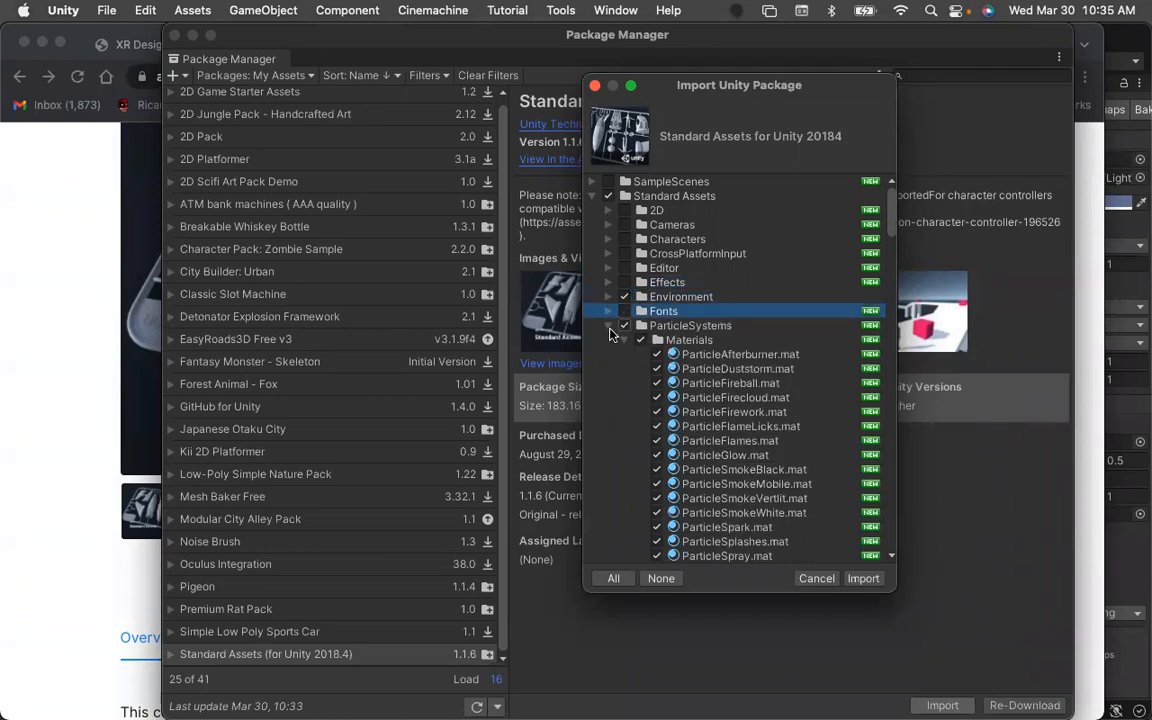
Deselect the ParticleSystems, PhysicsMaterials, Prototyping, Utility and Vehicles folders in the import list.
click(609, 326)
click(615, 329)
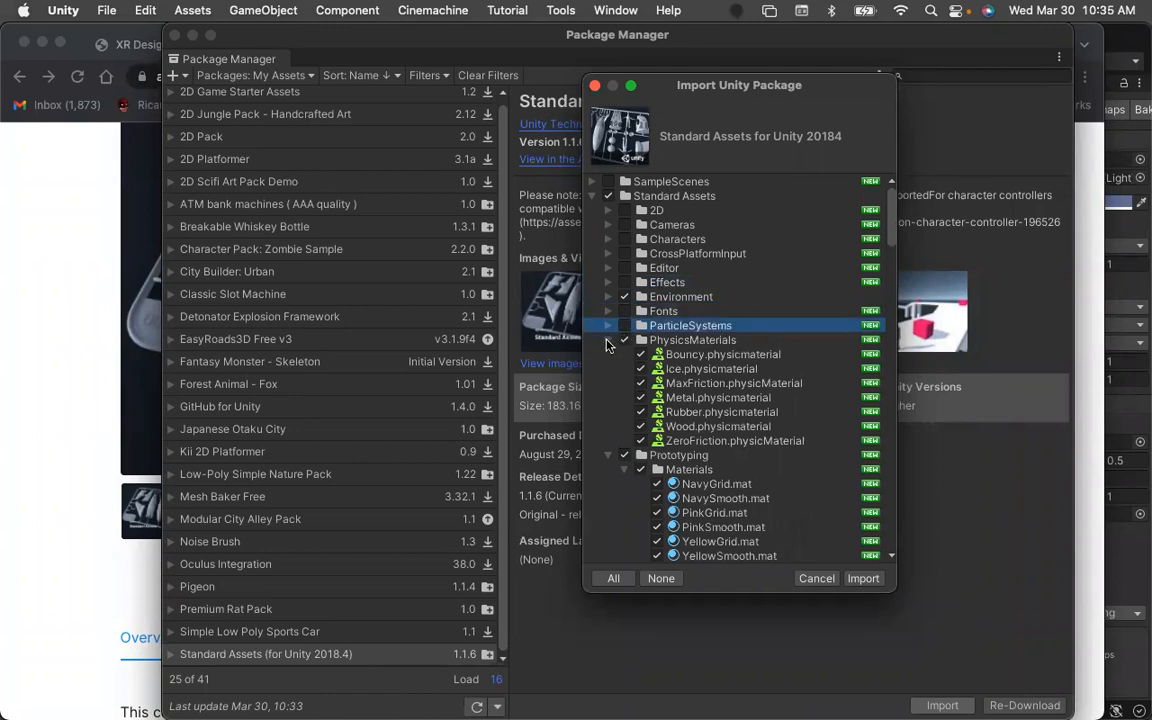
click(609, 340)
click(615, 341)
click(609, 355)
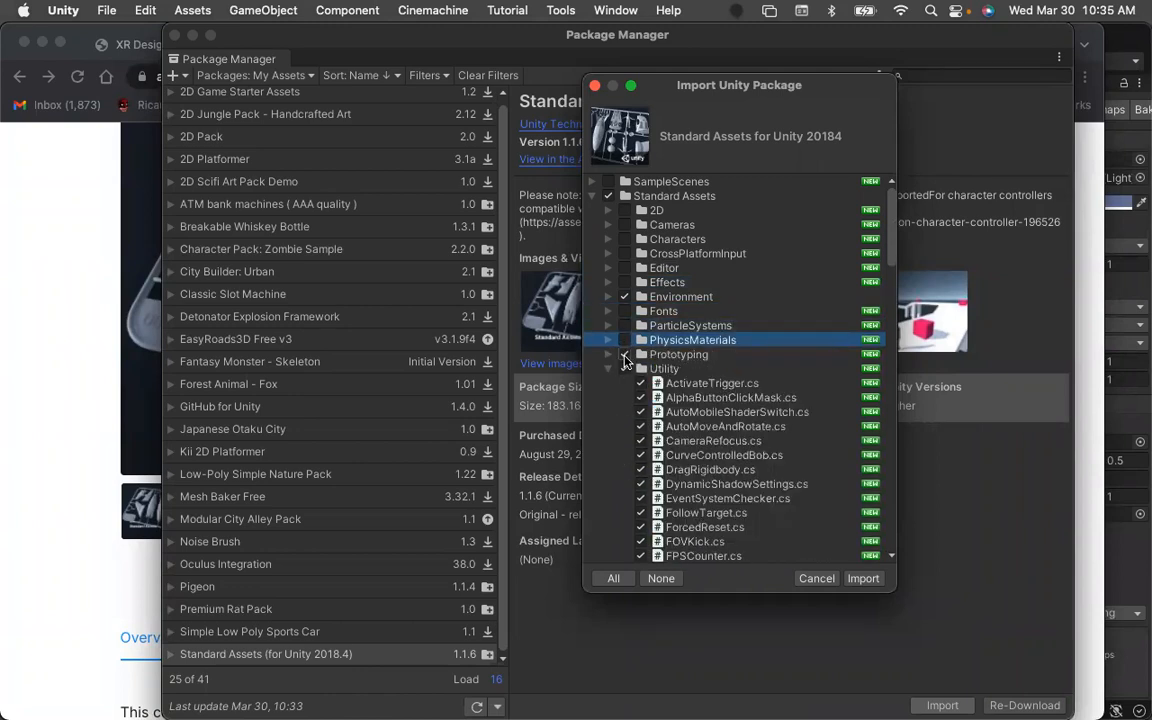
click(615, 355)
click(609, 369)
click(625, 369)
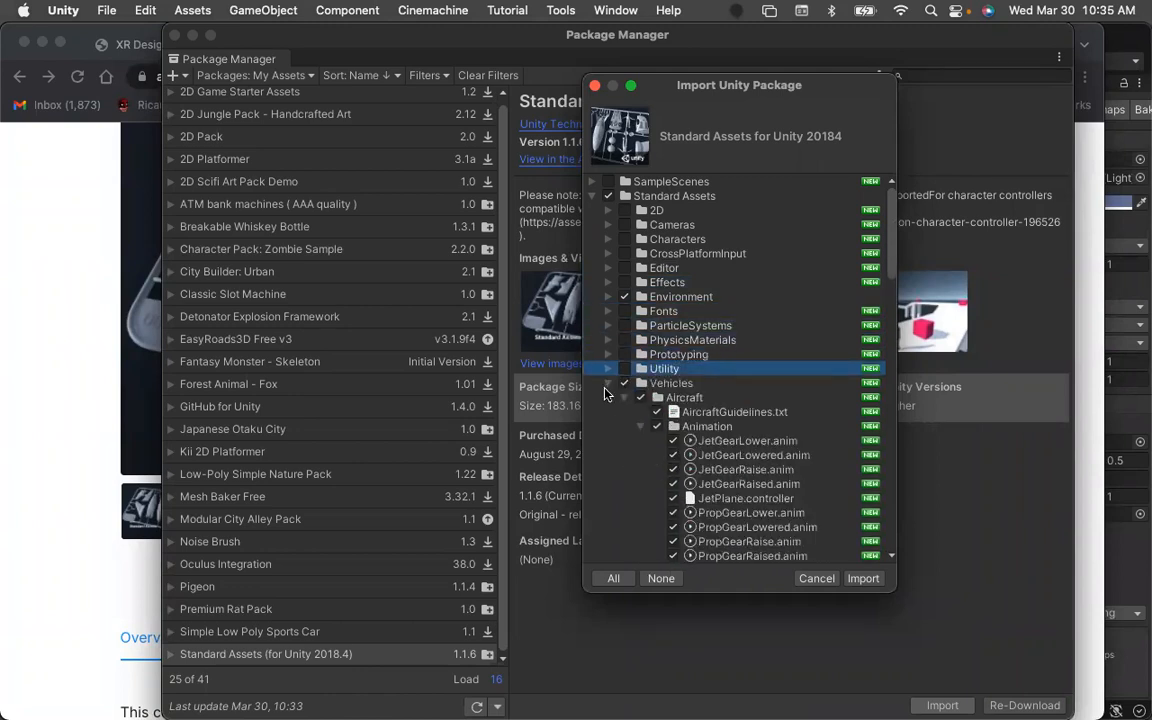
click(609, 383)
click(616, 385)
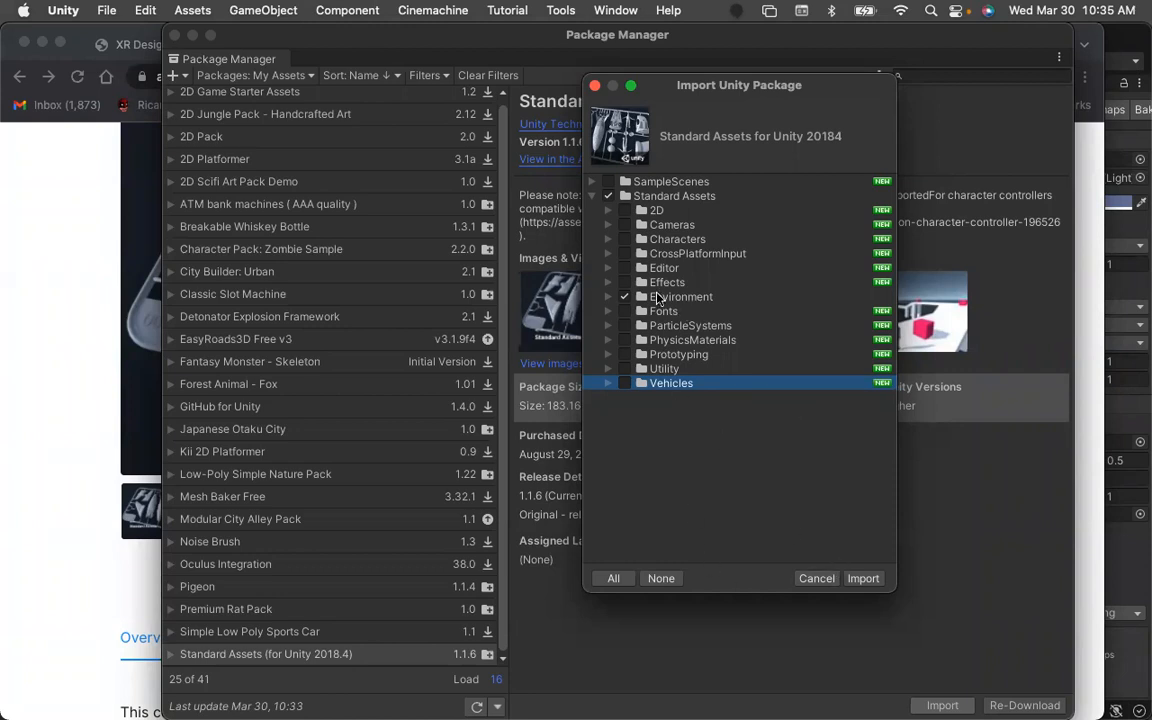
Import the package with only the Environment folder selected and close the Package Manager.
click(812, 579)
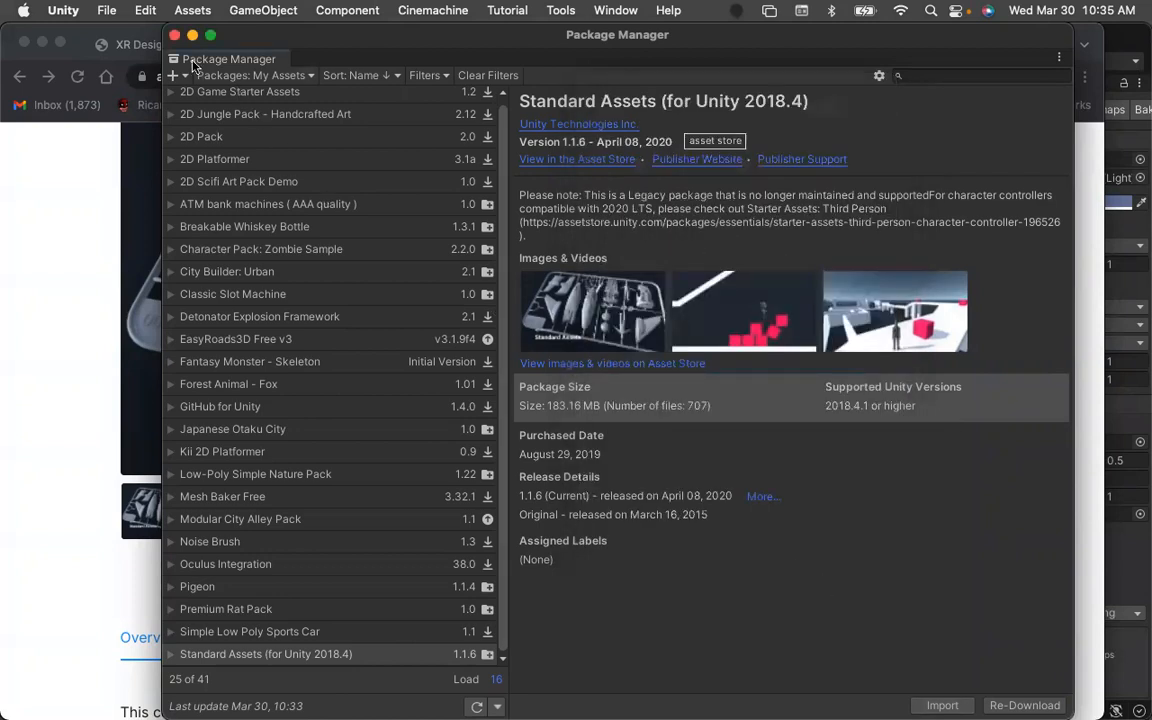
click(174, 35)
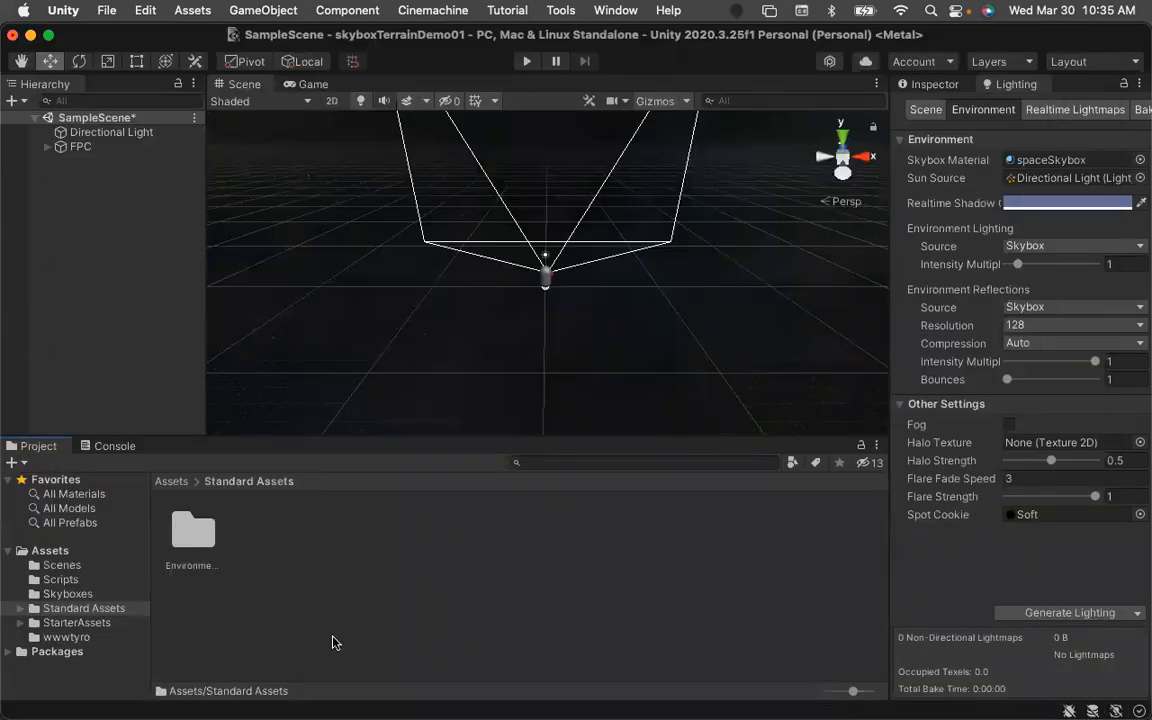
Browse the imported Environment folders, including the Water and Water4 prefabs and the TerrainAssets surface textures.
double_click(190, 533)
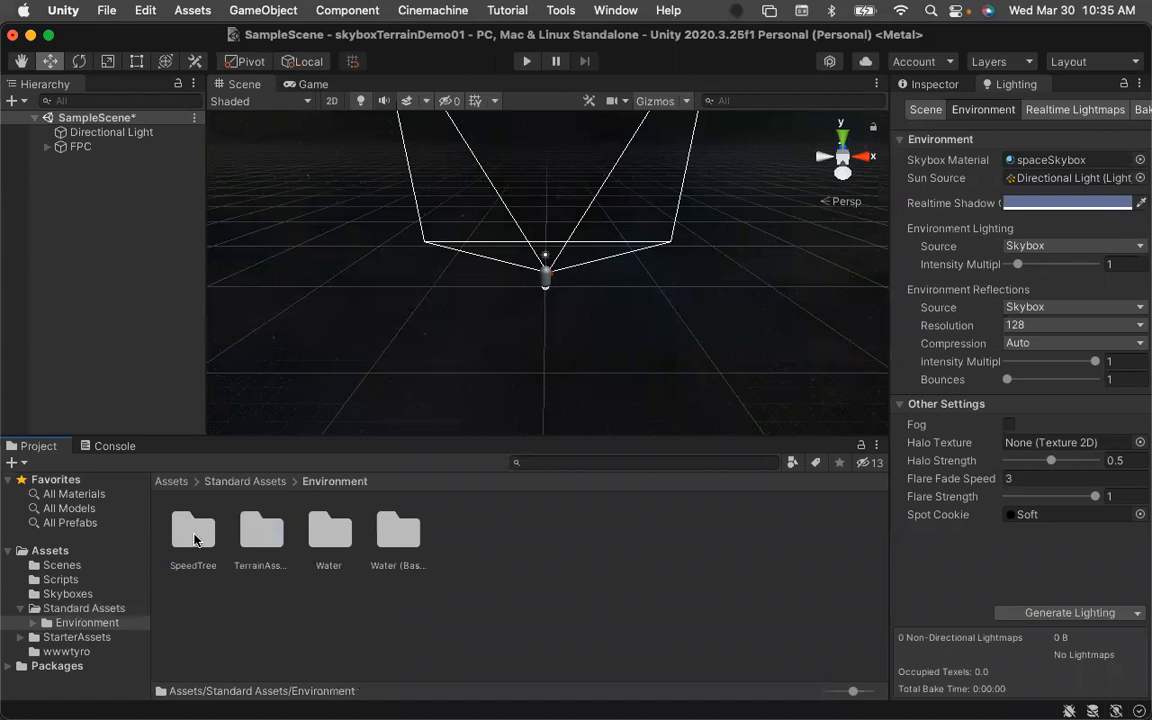
click(194, 540)
click(259, 530)
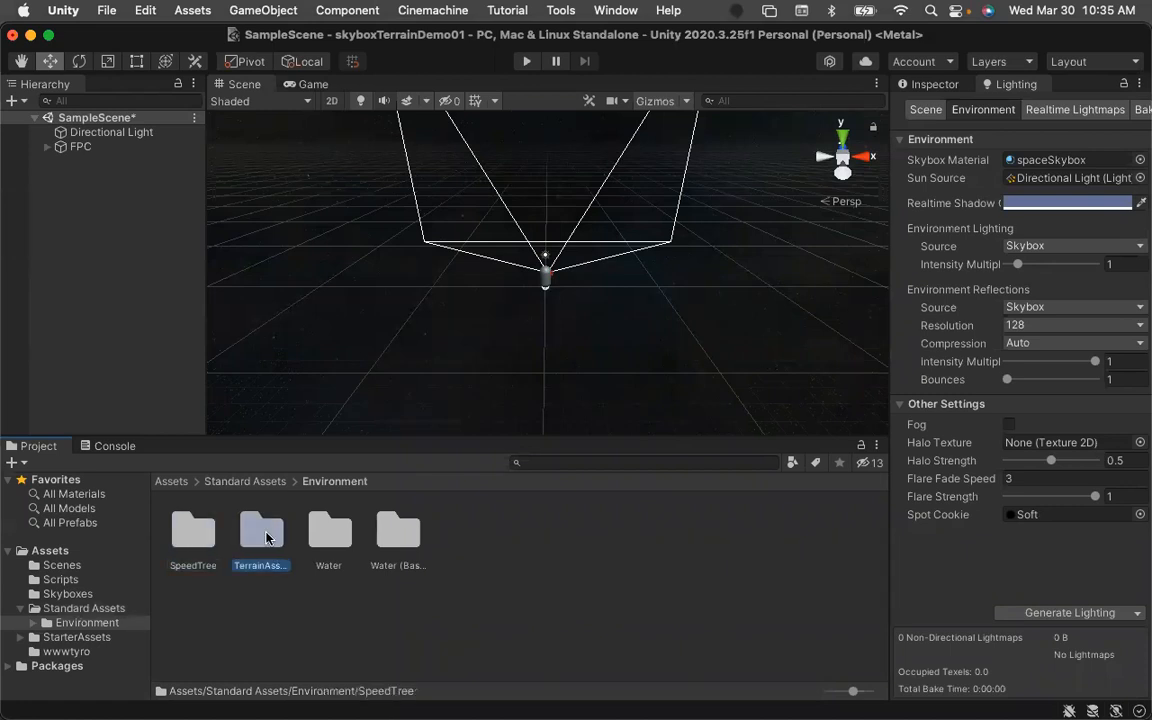
click(319, 538)
click(405, 535)
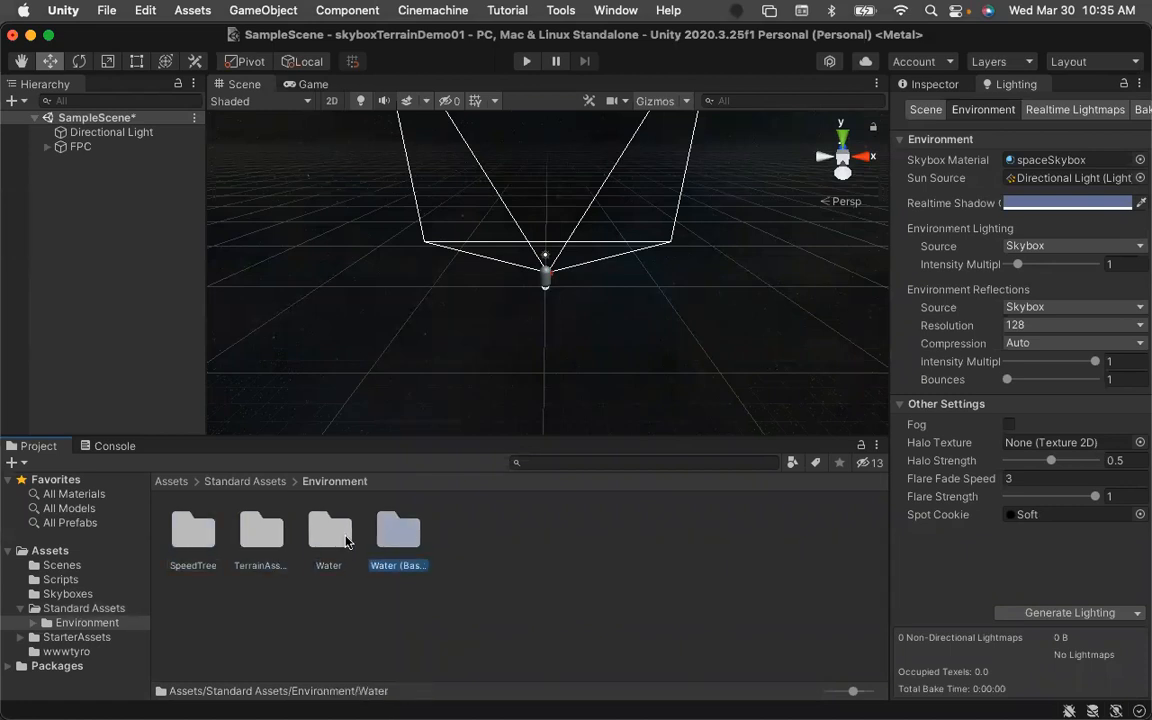
double_click(320, 537)
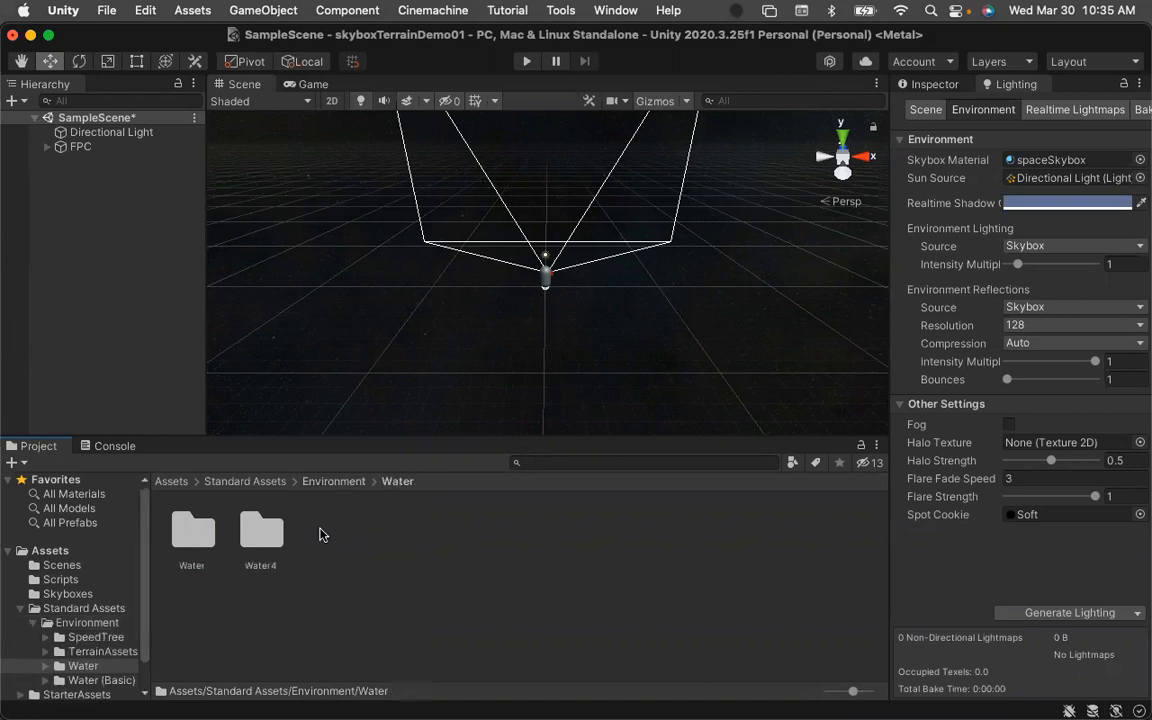
double_click(191, 532)
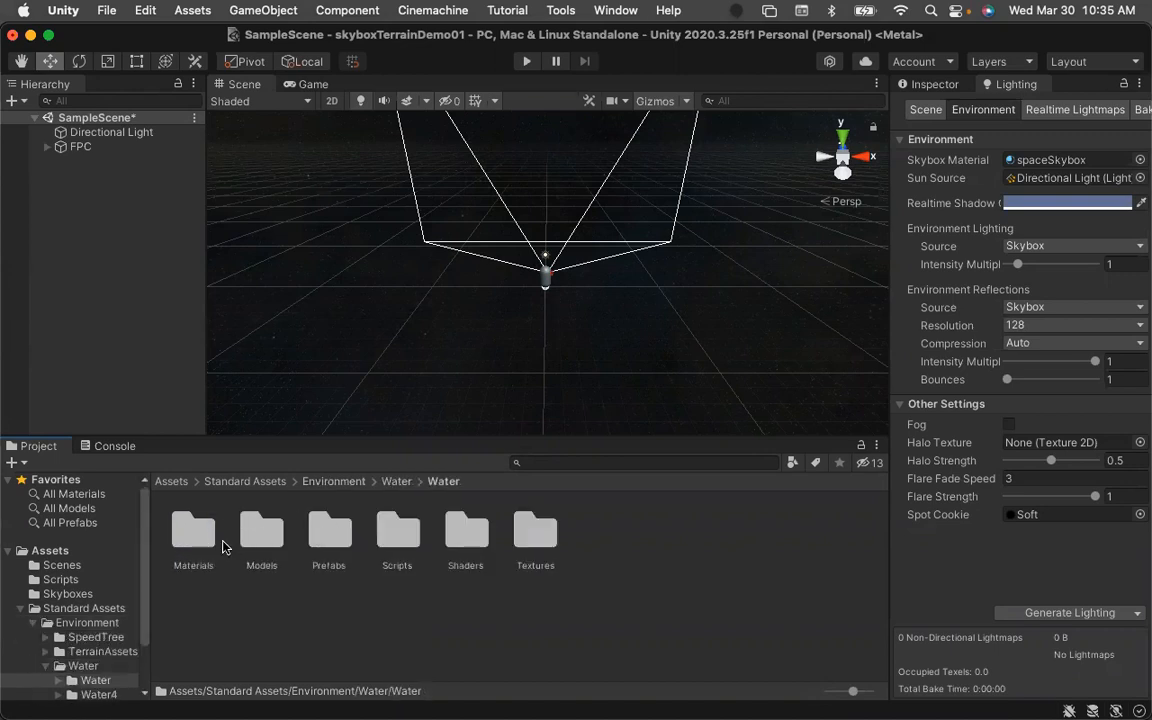
click(320, 540)
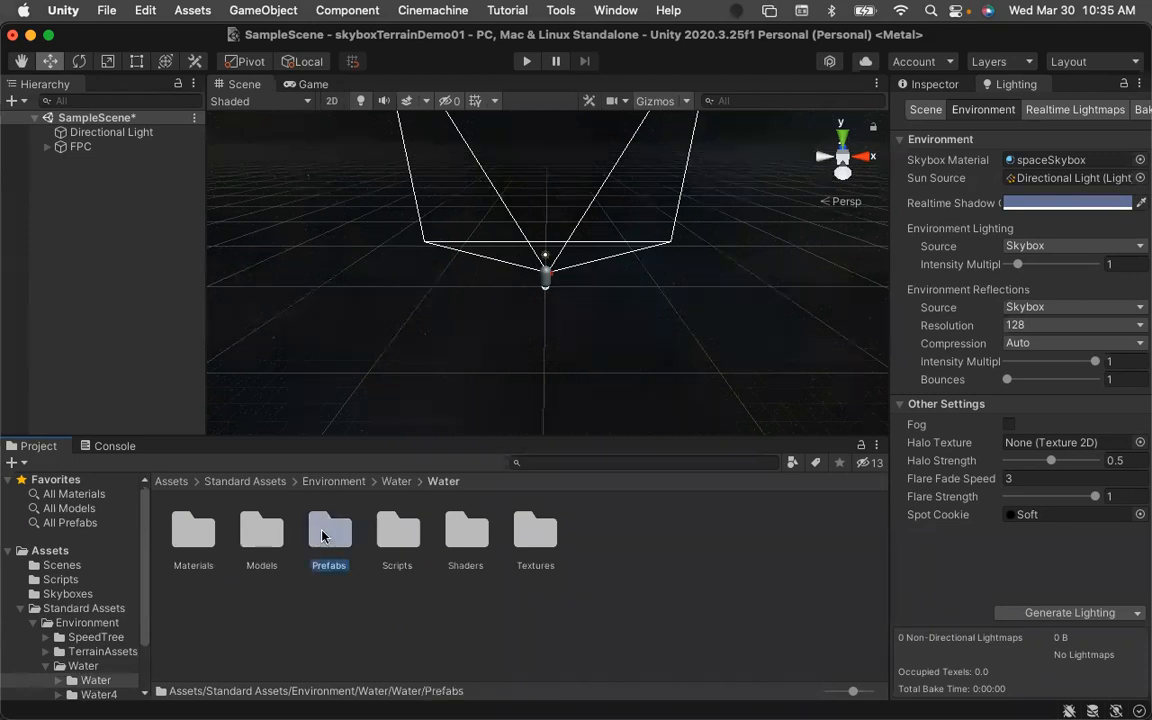
double_click(321, 537)
click(195, 532)
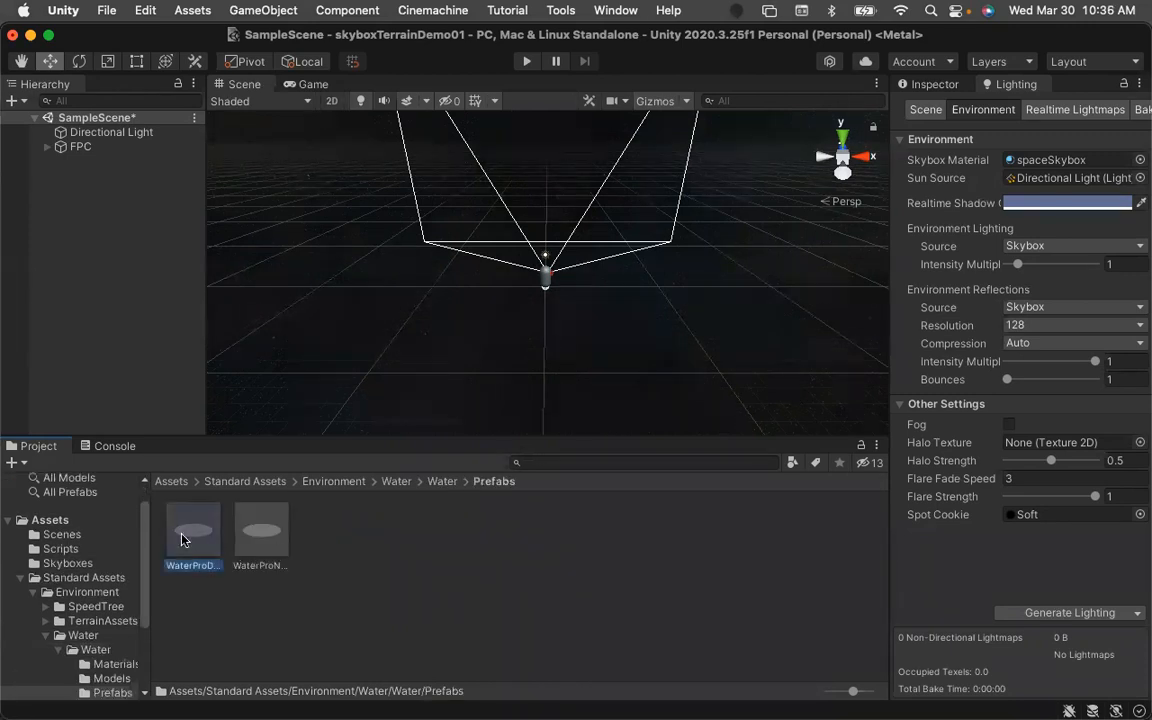
click(259, 540)
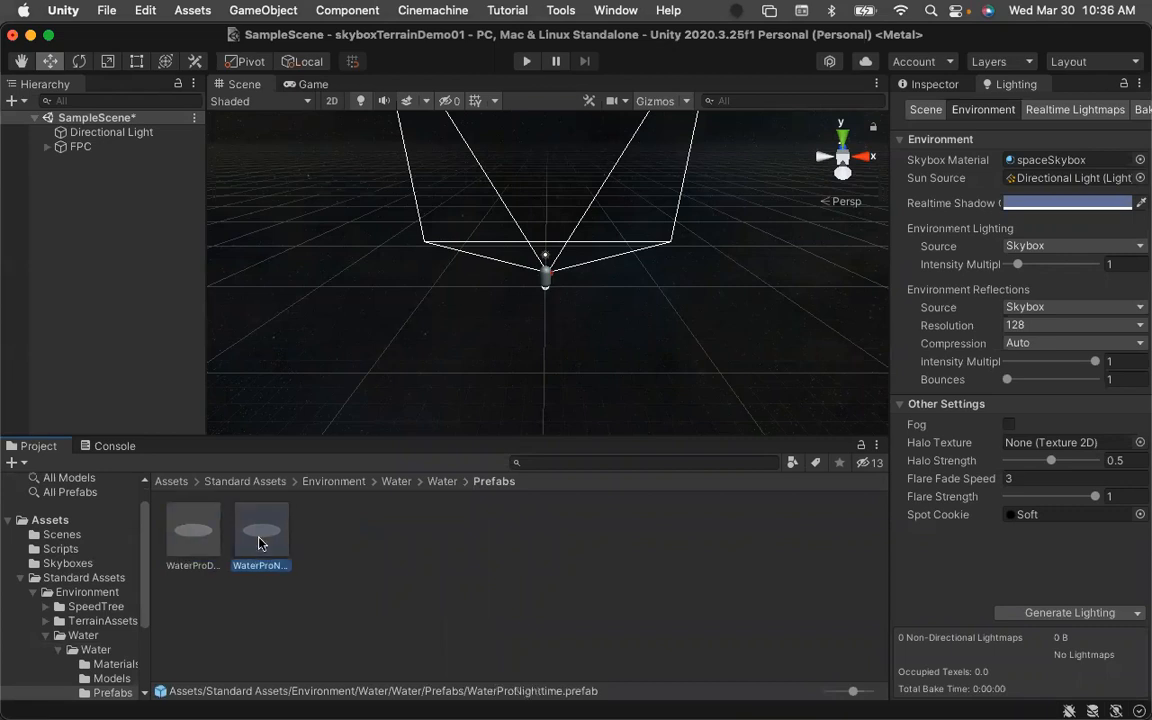
click(441, 481)
click(392, 484)
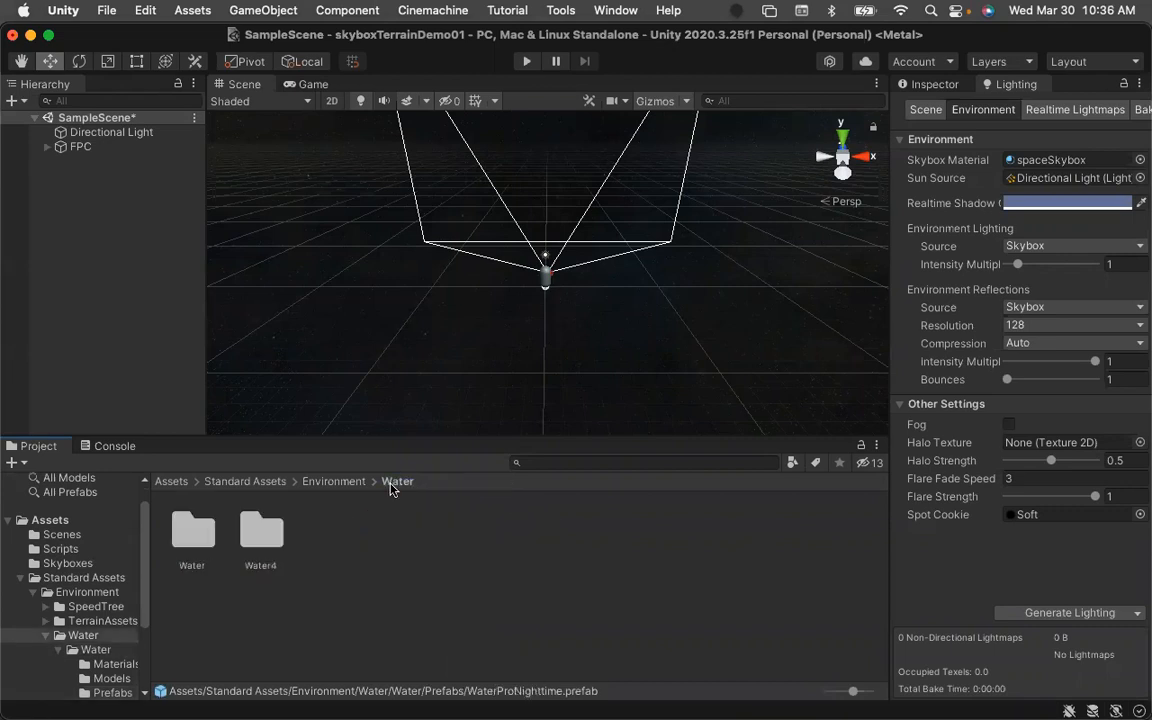
click(265, 538)
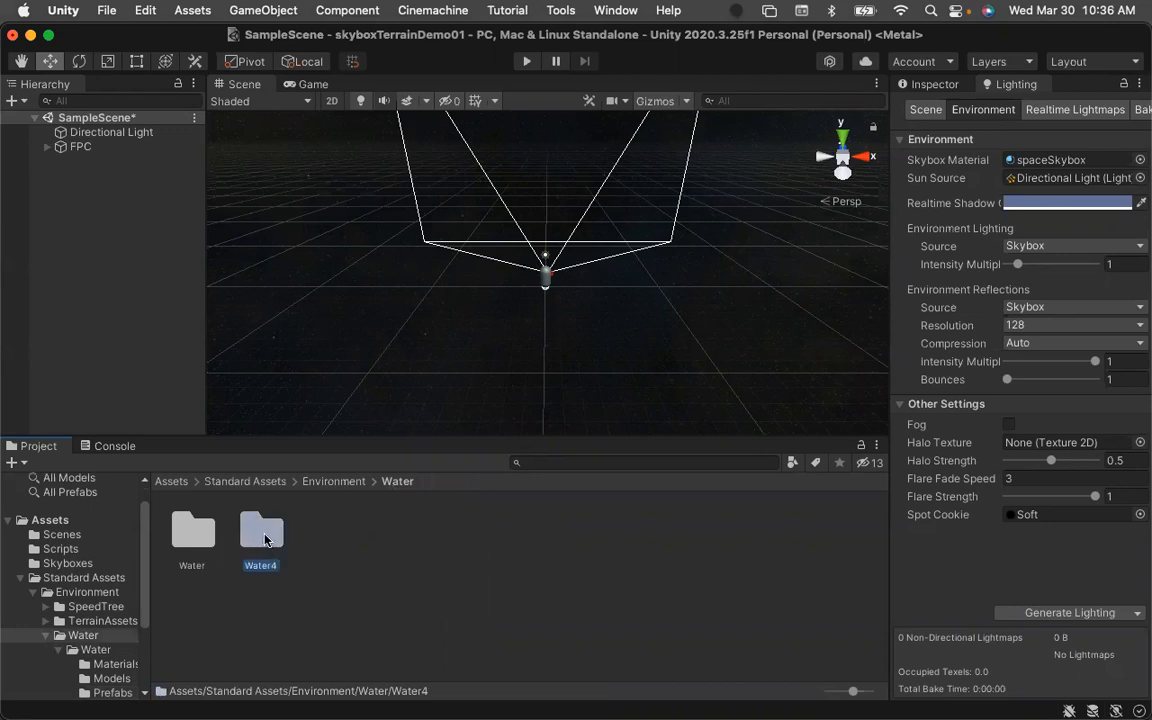
double_click(265, 538)
double_click(310, 532)
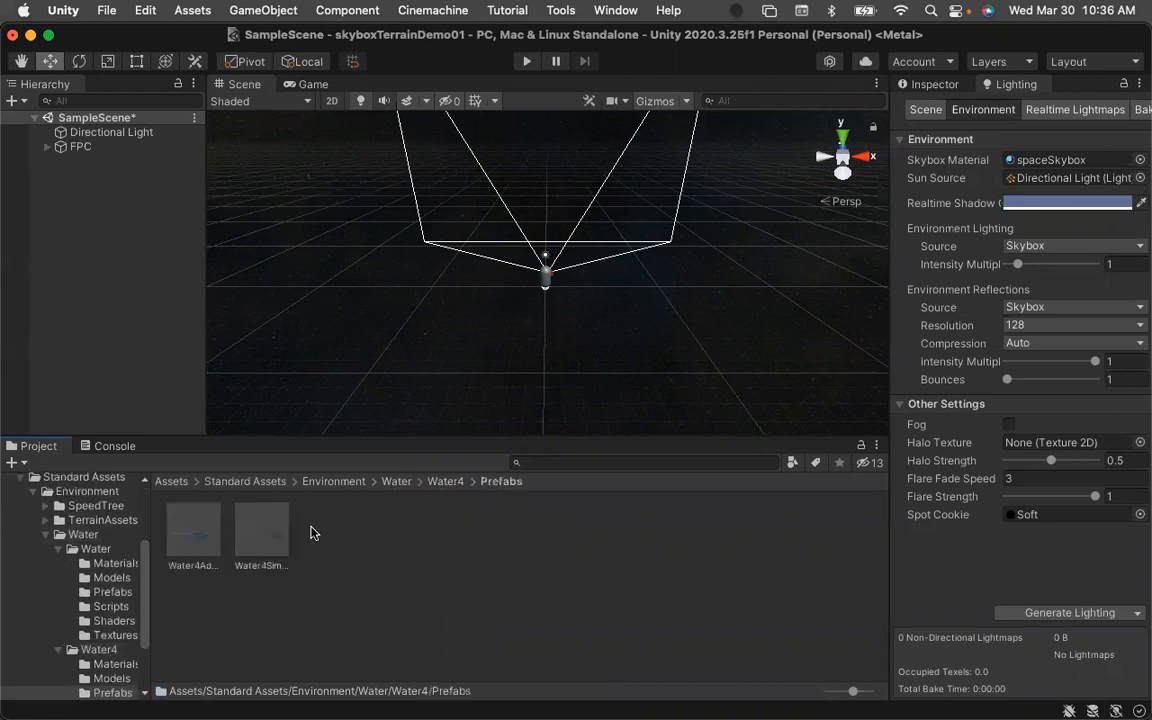
click(197, 548)
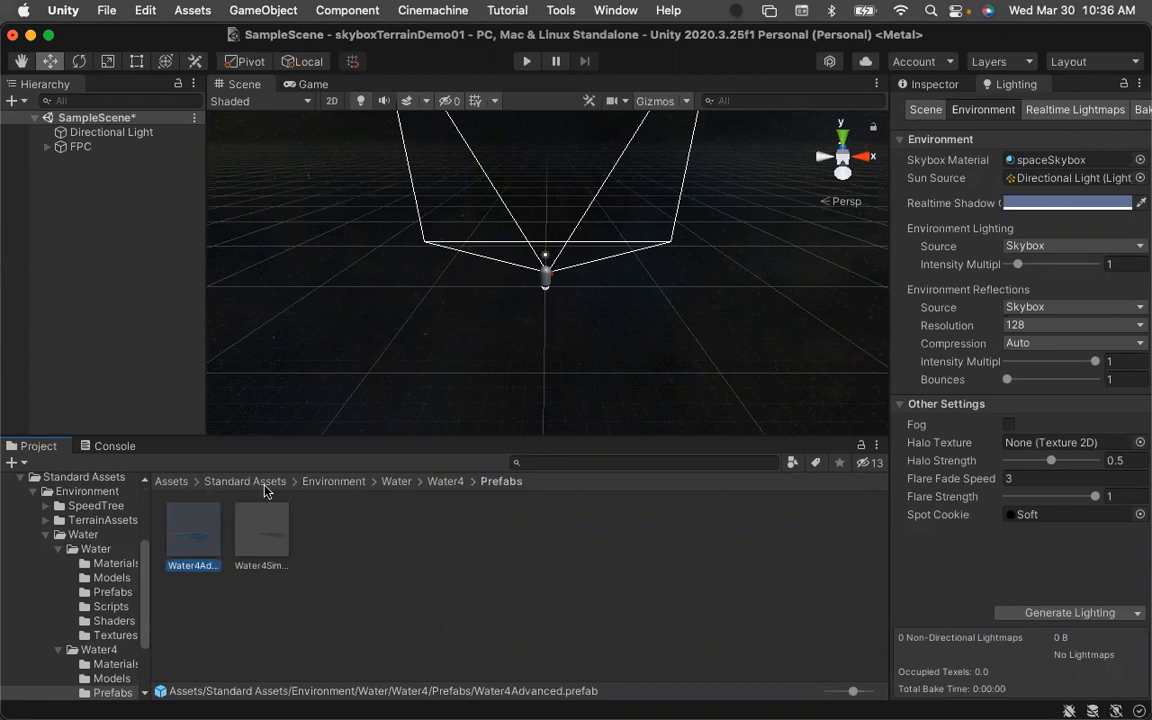
click(328, 484)
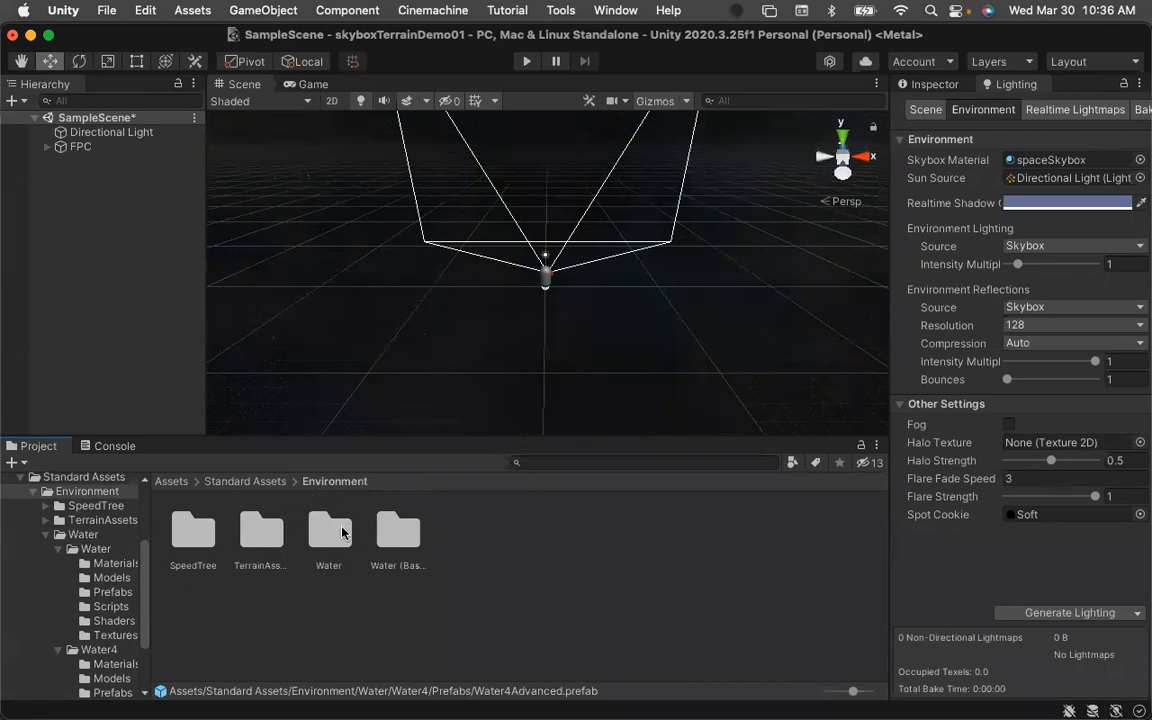
double_click(257, 537)
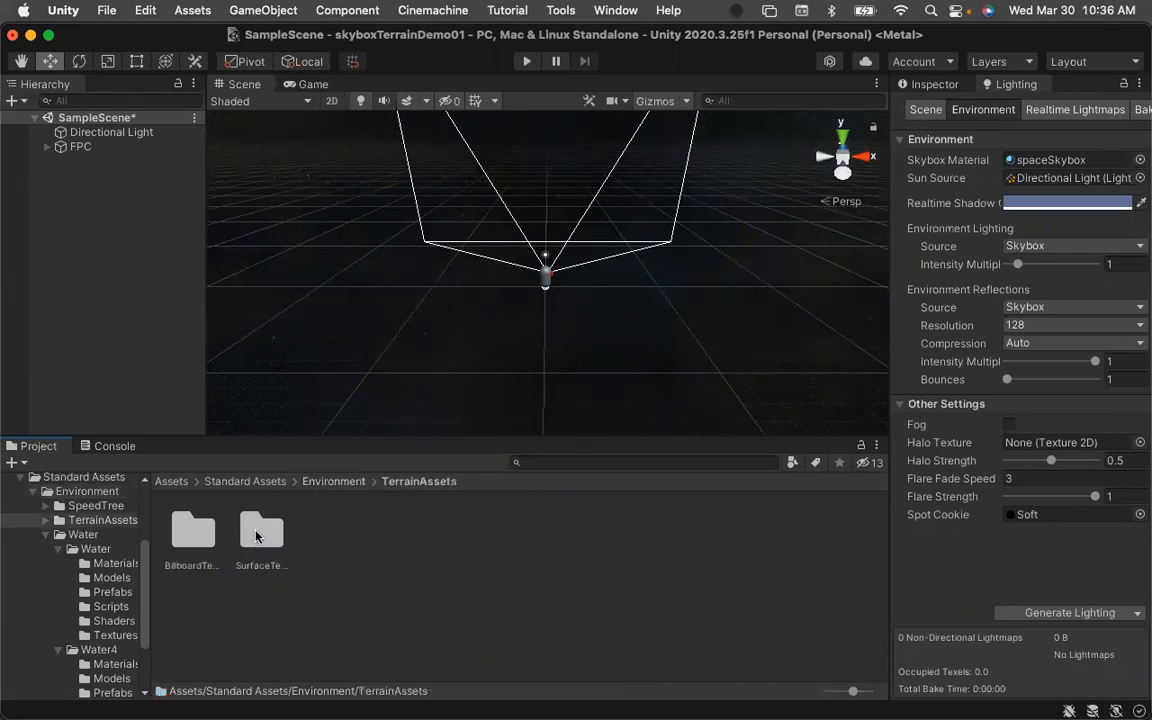
double_click(257, 537)
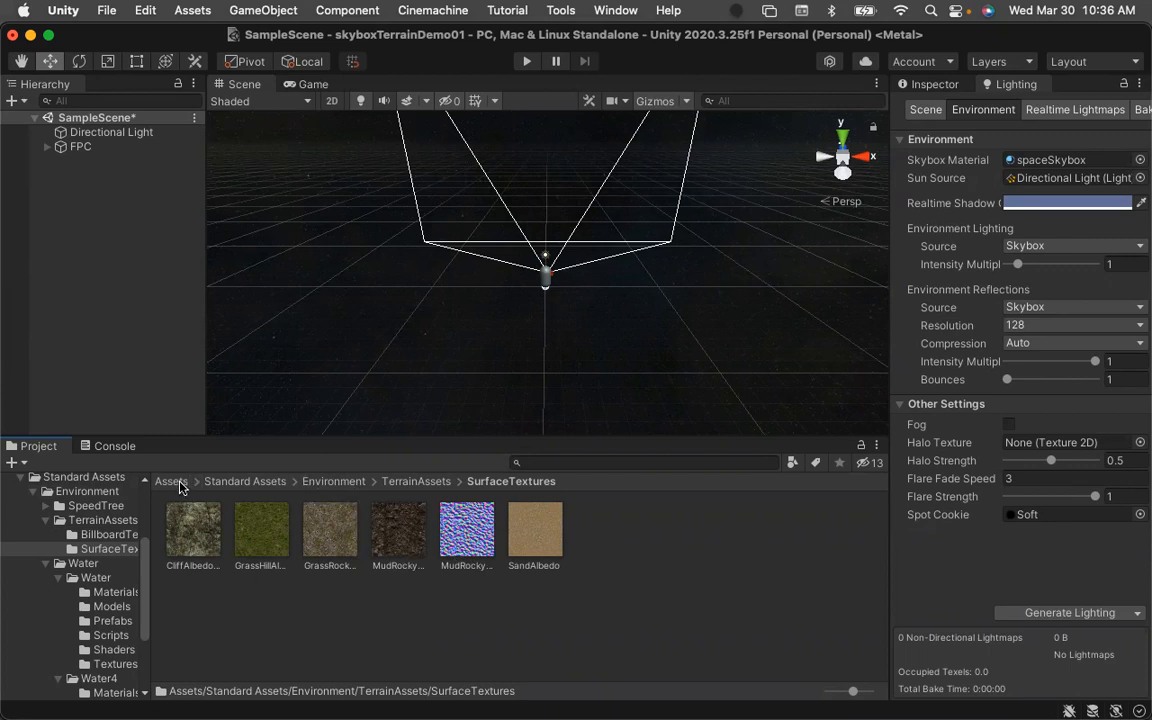
Examine the StarterAssets FirstPersonController prefabs and the FPC object's children in the hierarchy.
click(414, 482)
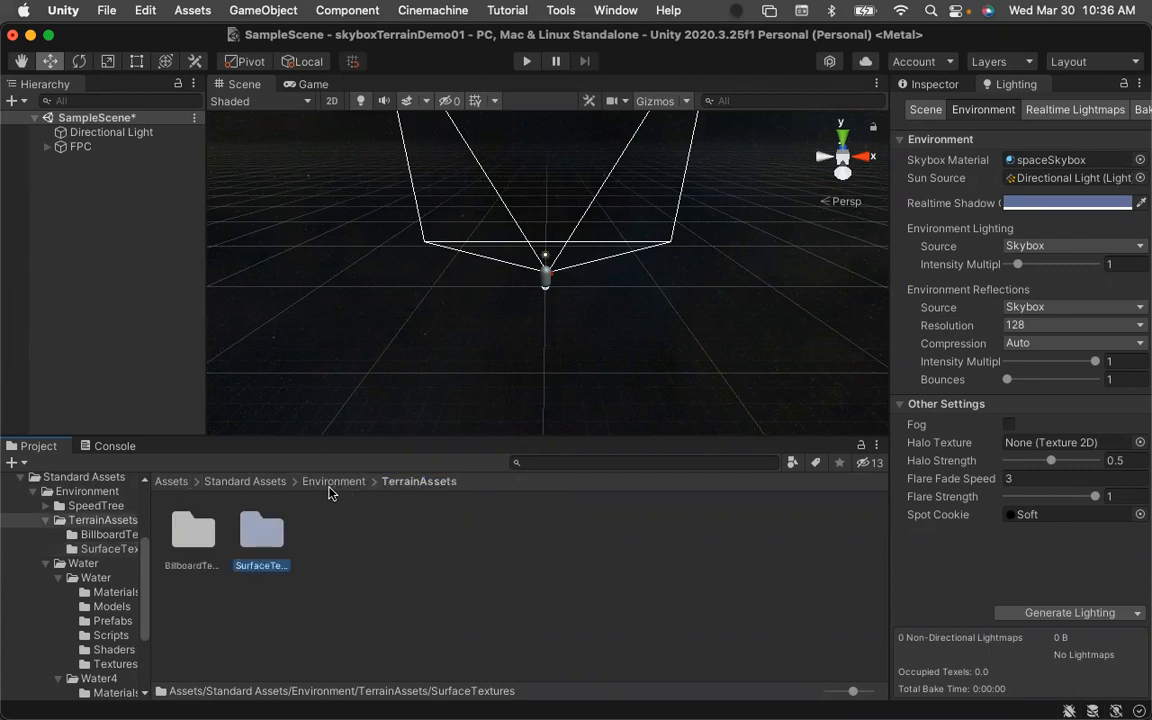
click(195, 482)
click(174, 487)
click(173, 484)
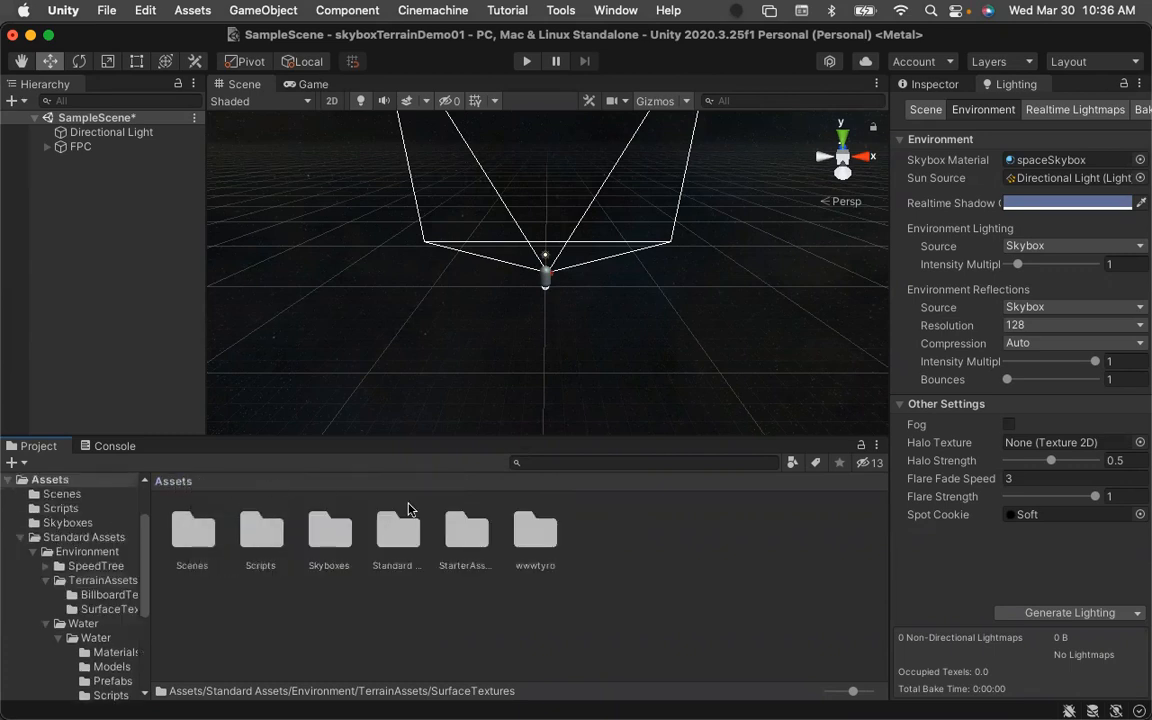
double_click(466, 535)
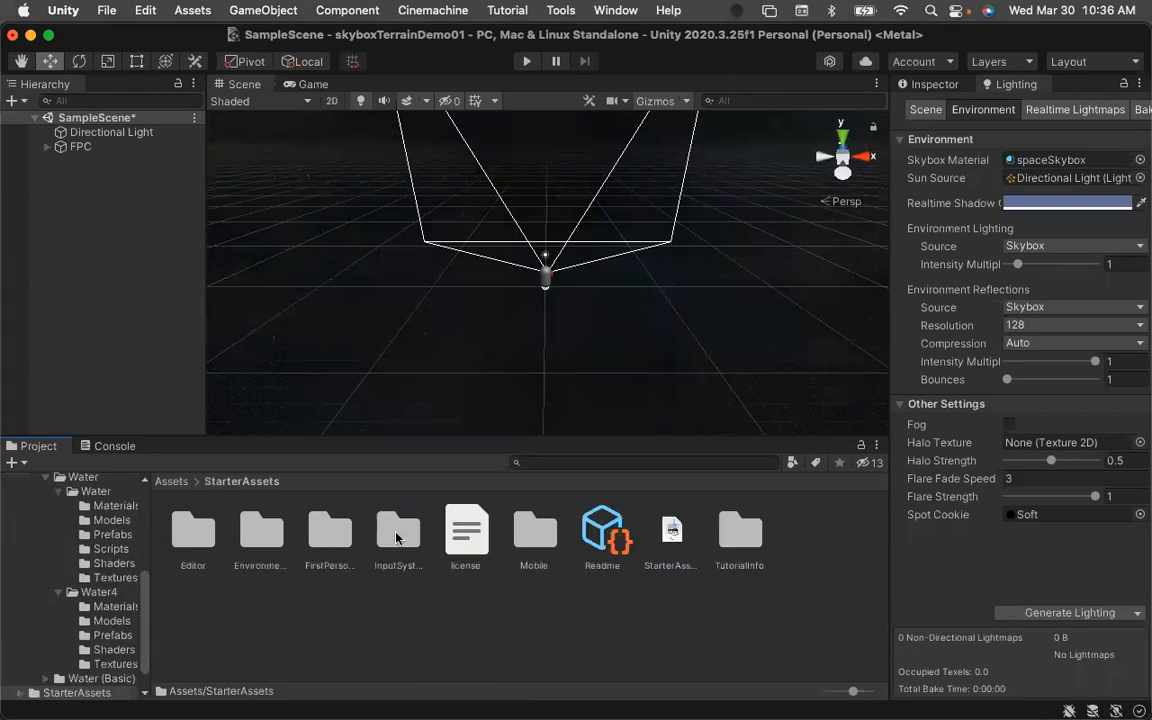
double_click(328, 535)
click(199, 535)
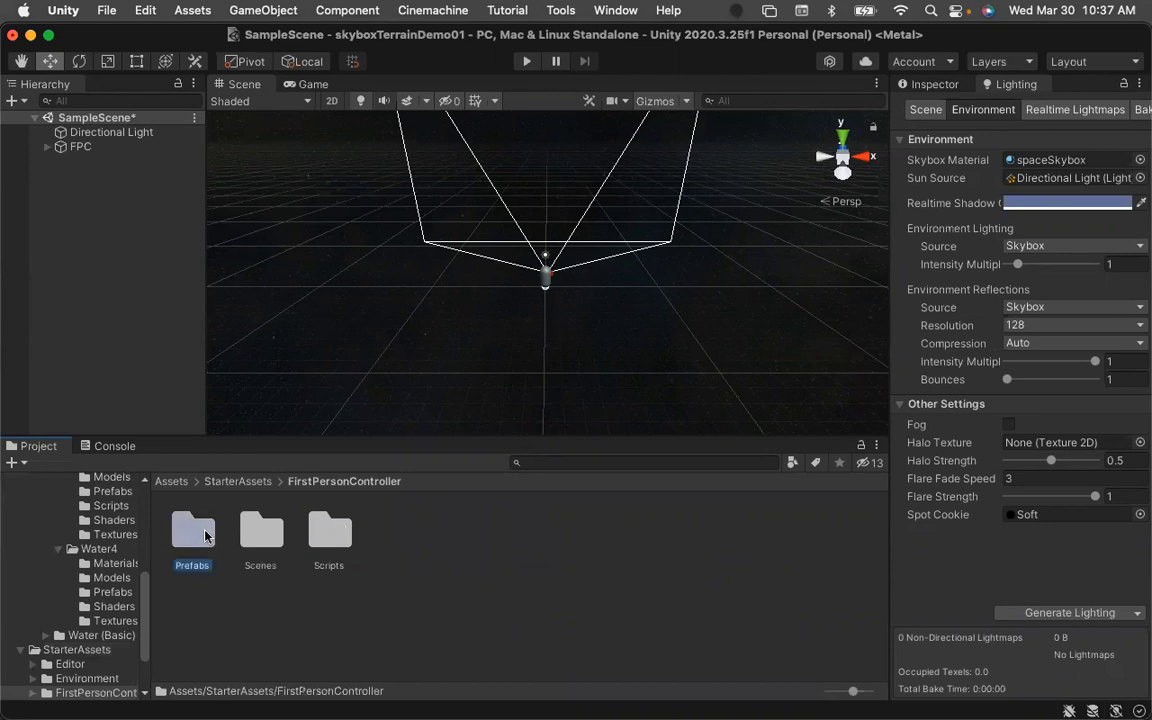
double_click(199, 535)
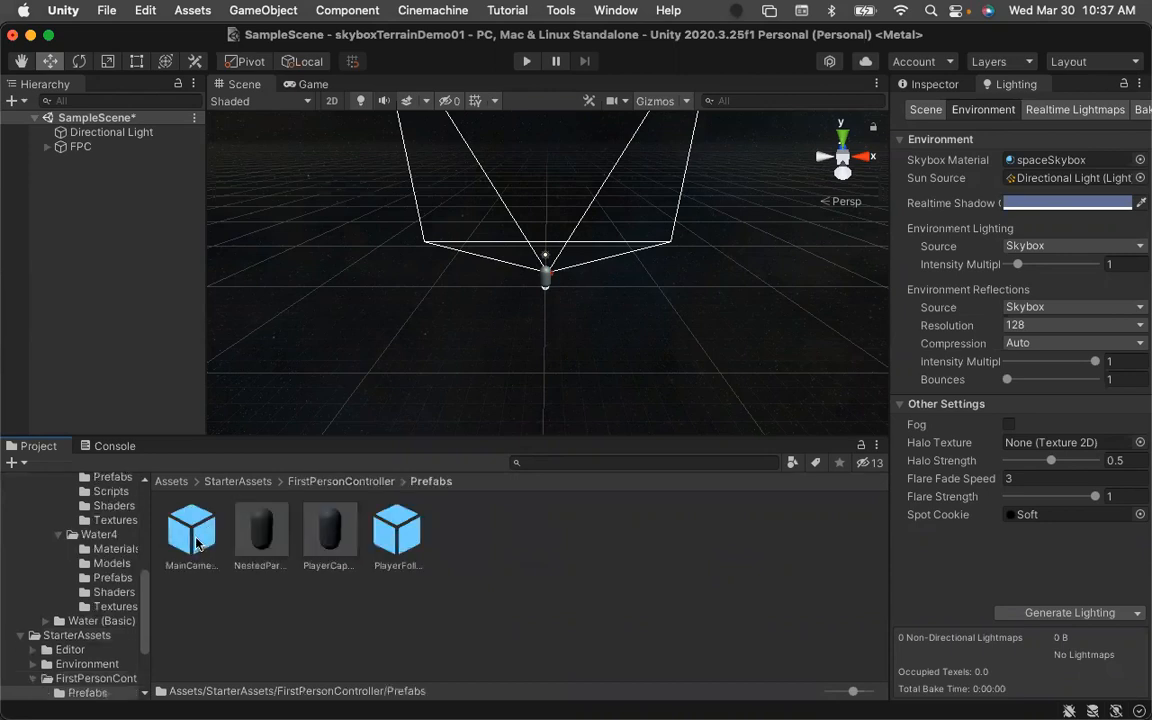
click(47, 146)
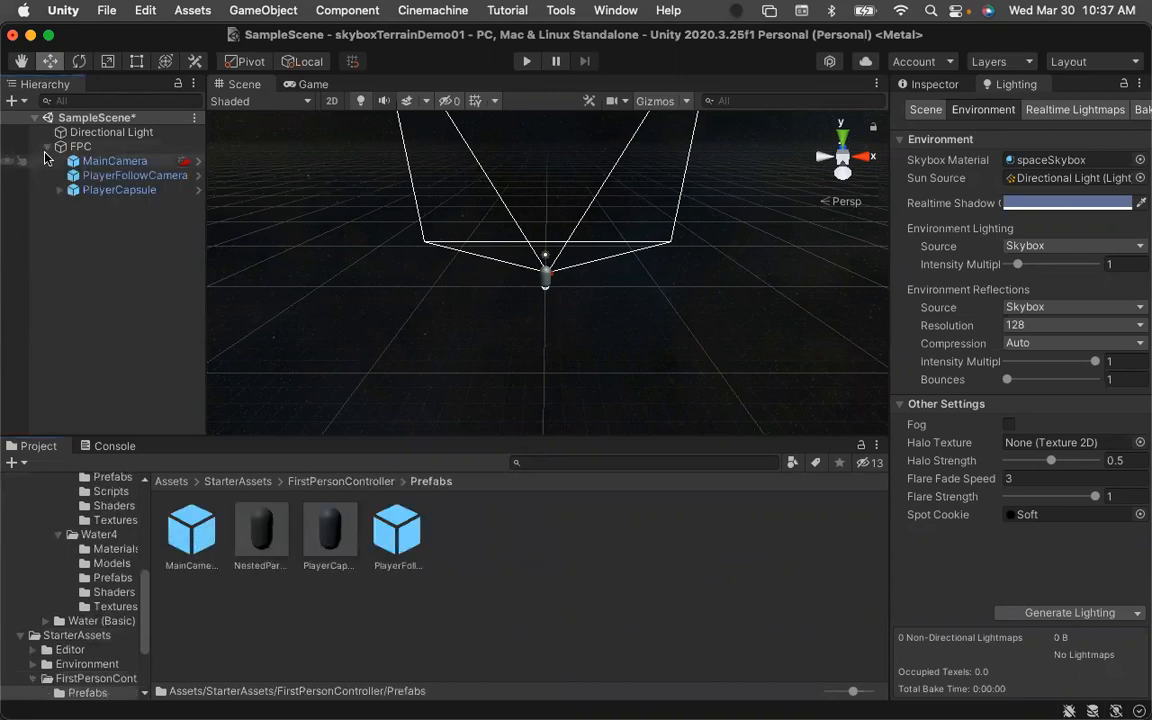
click(190, 537)
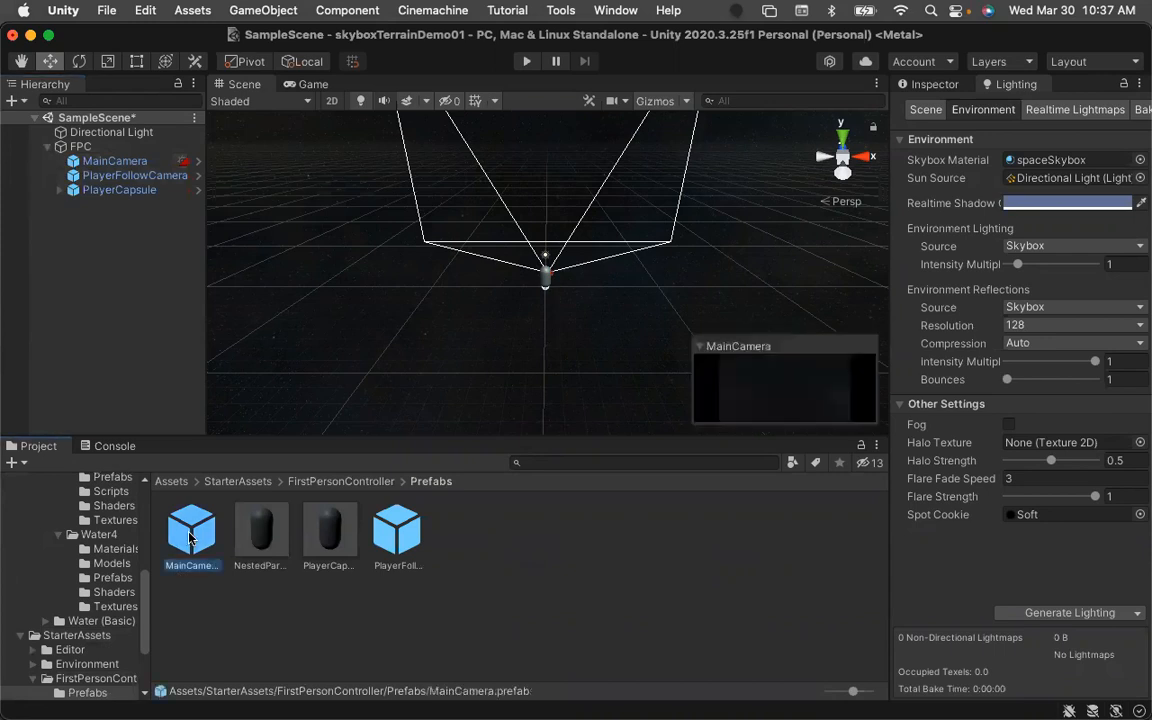
click(398, 538)
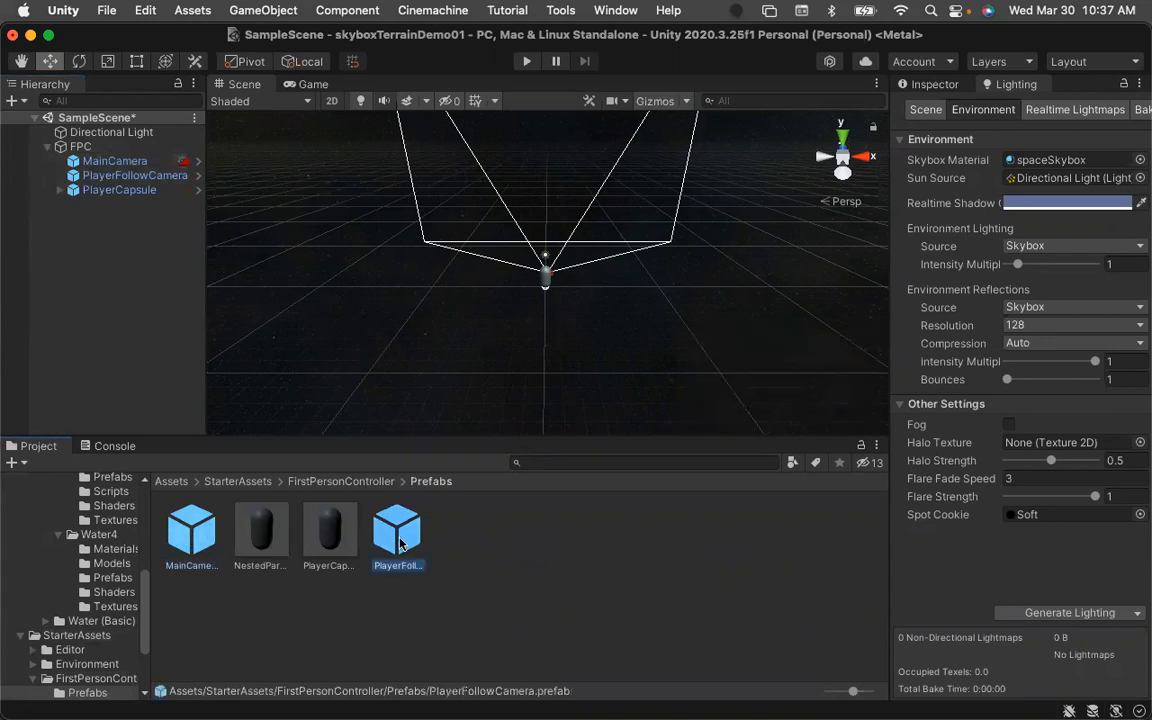
click(325, 535)
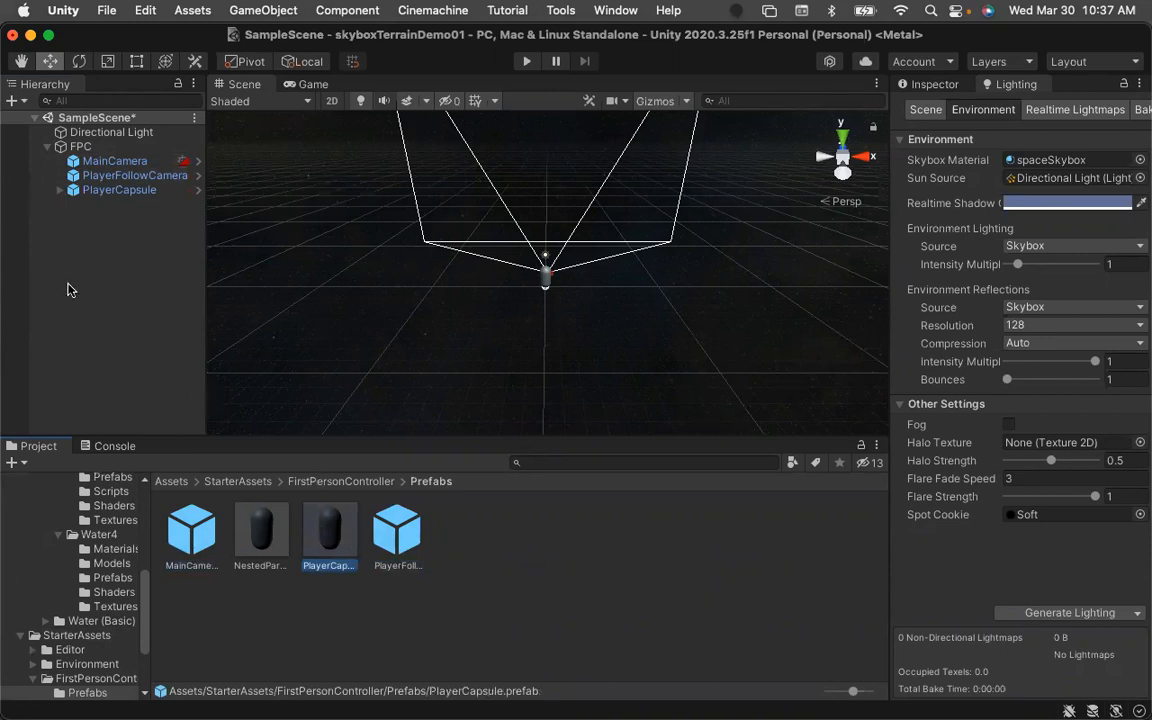
click(60, 191)
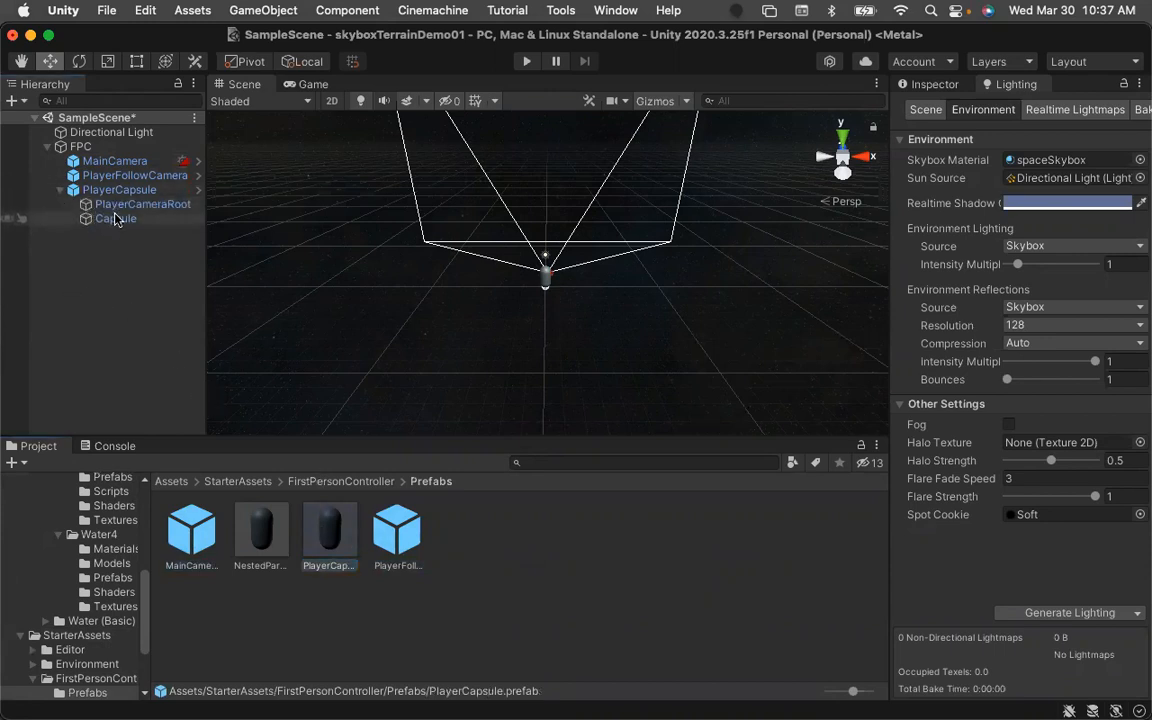
click(61, 190)
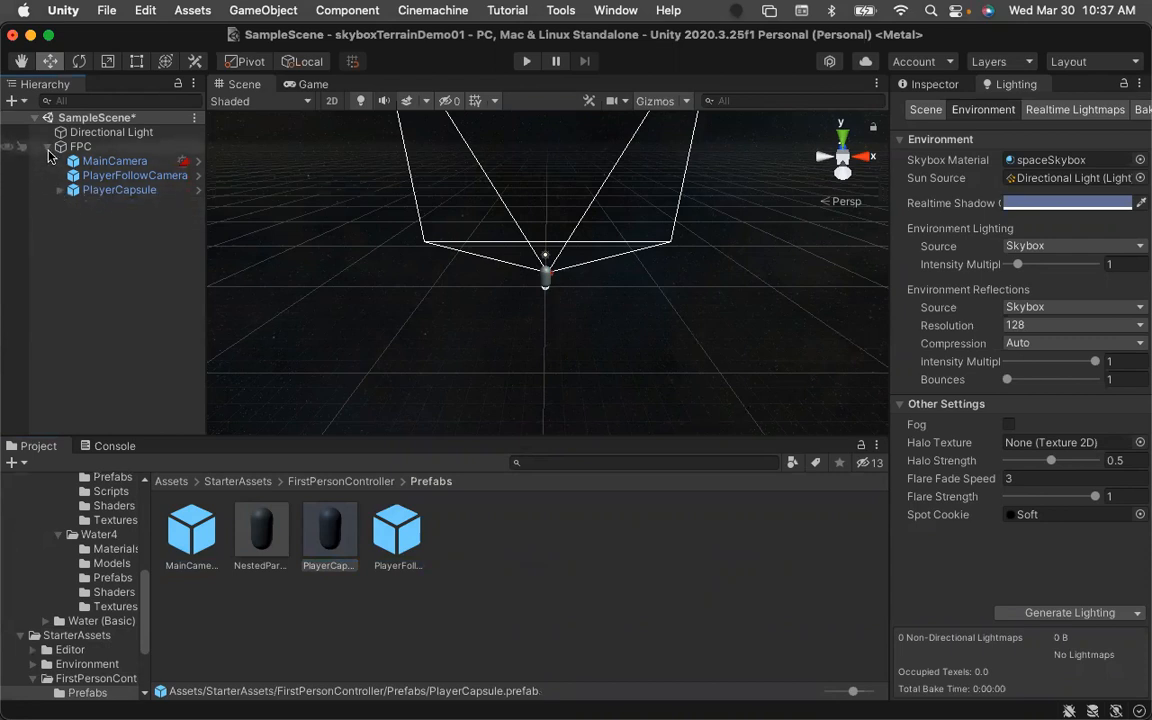
click(47, 146)
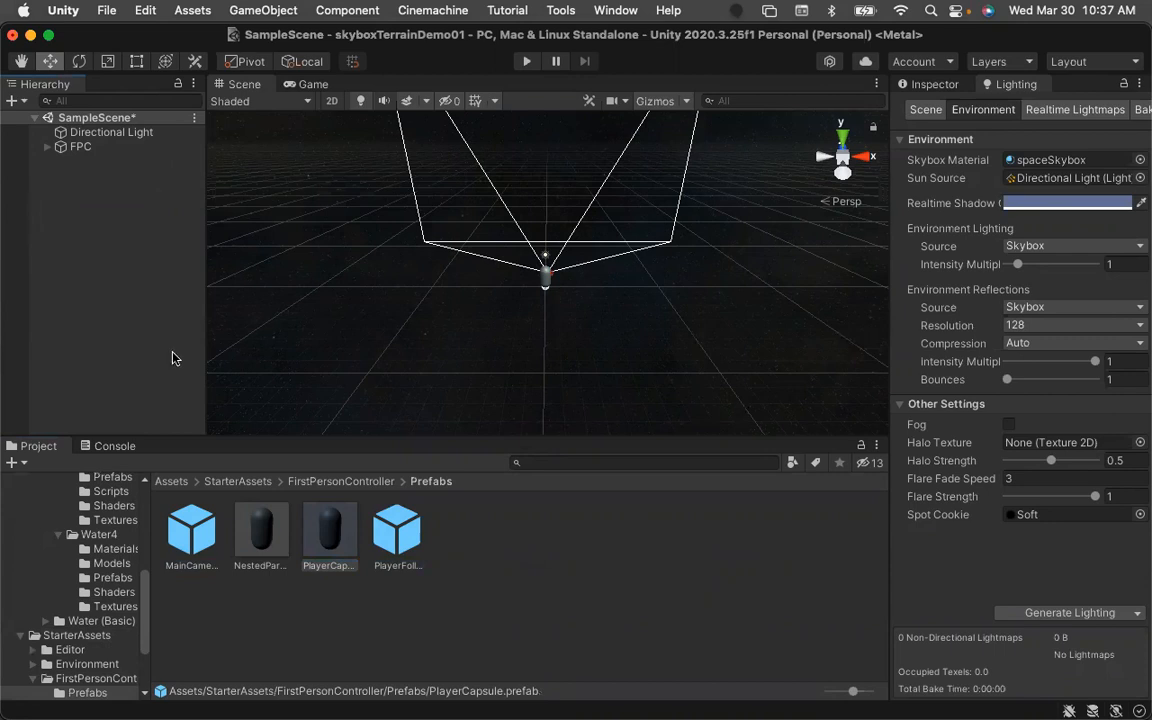
click(172, 482)
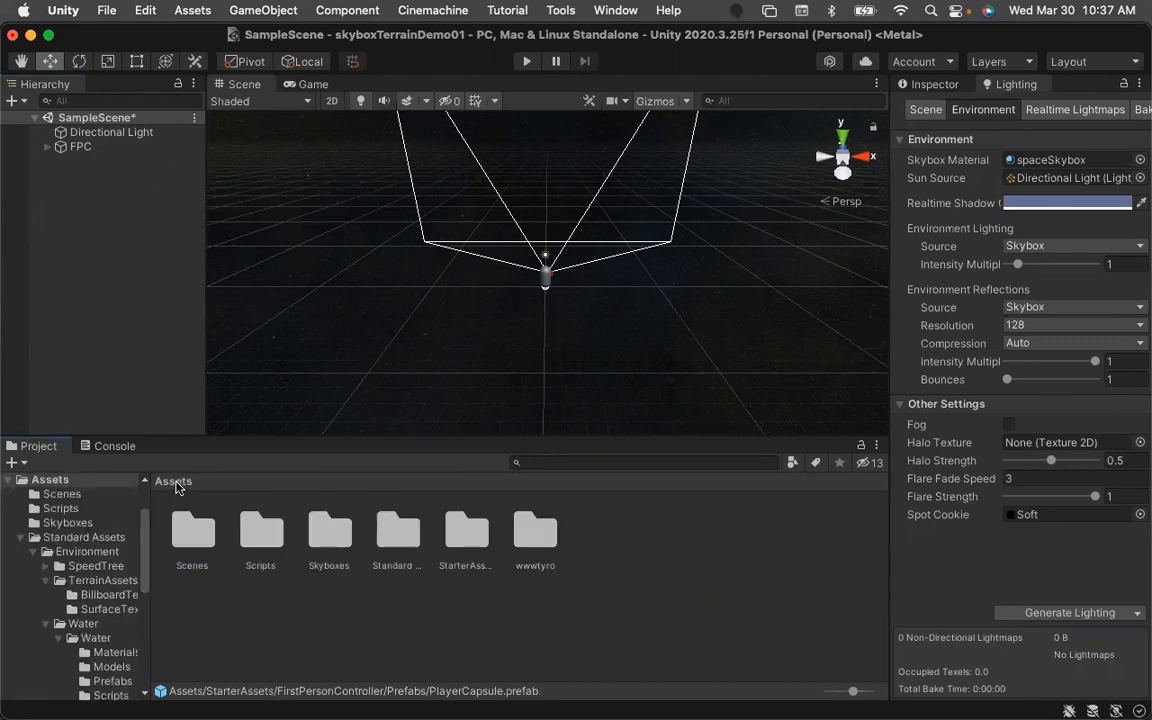
Save the scene.
key(super+s)
click(58, 222)
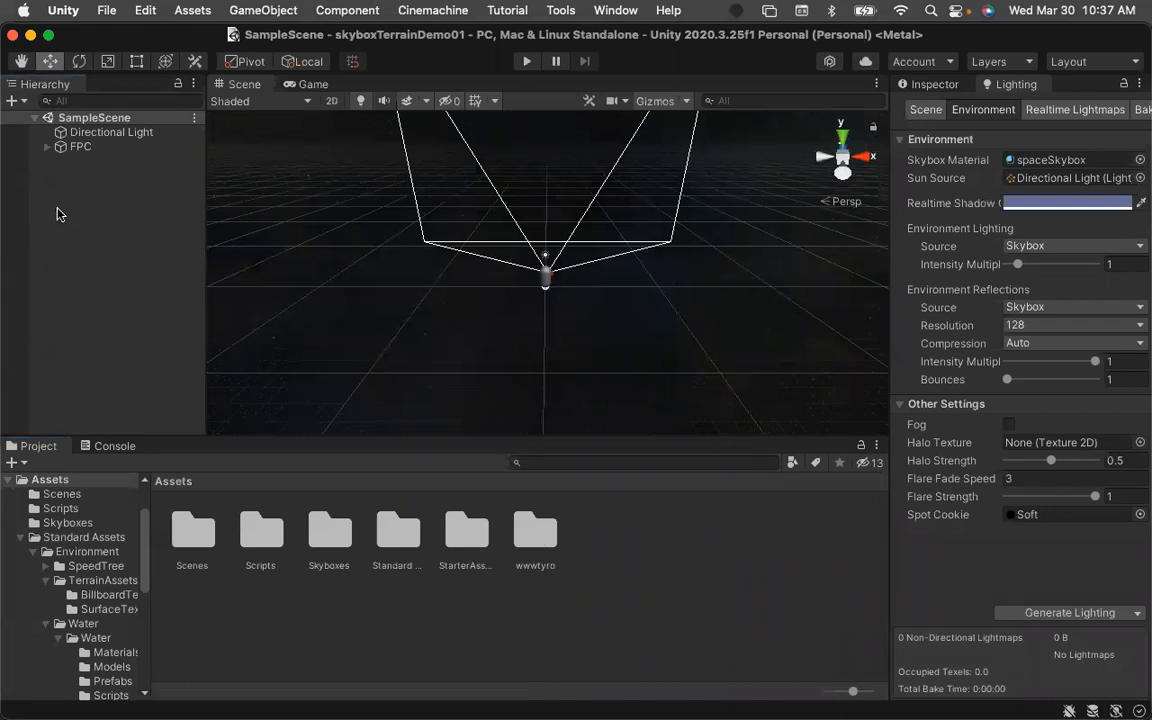
Create a new 3D Terrain object in the scene and rename it Earth.
right_click(55, 195)
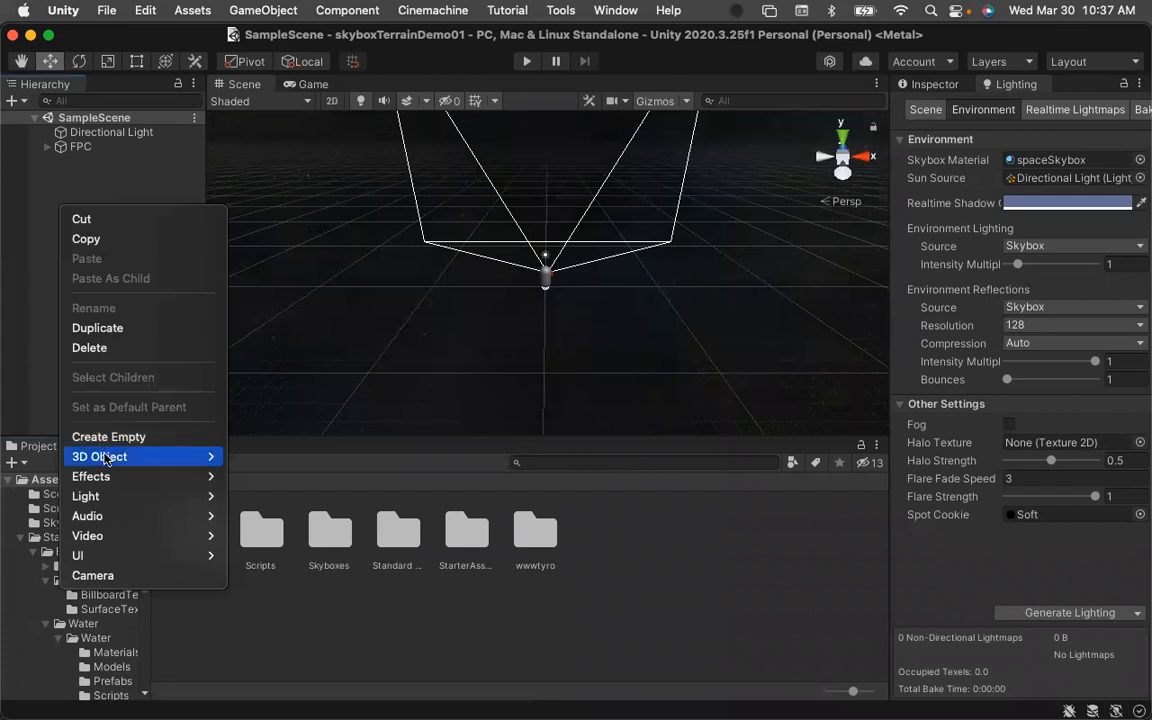
mouse_move(150, 457)
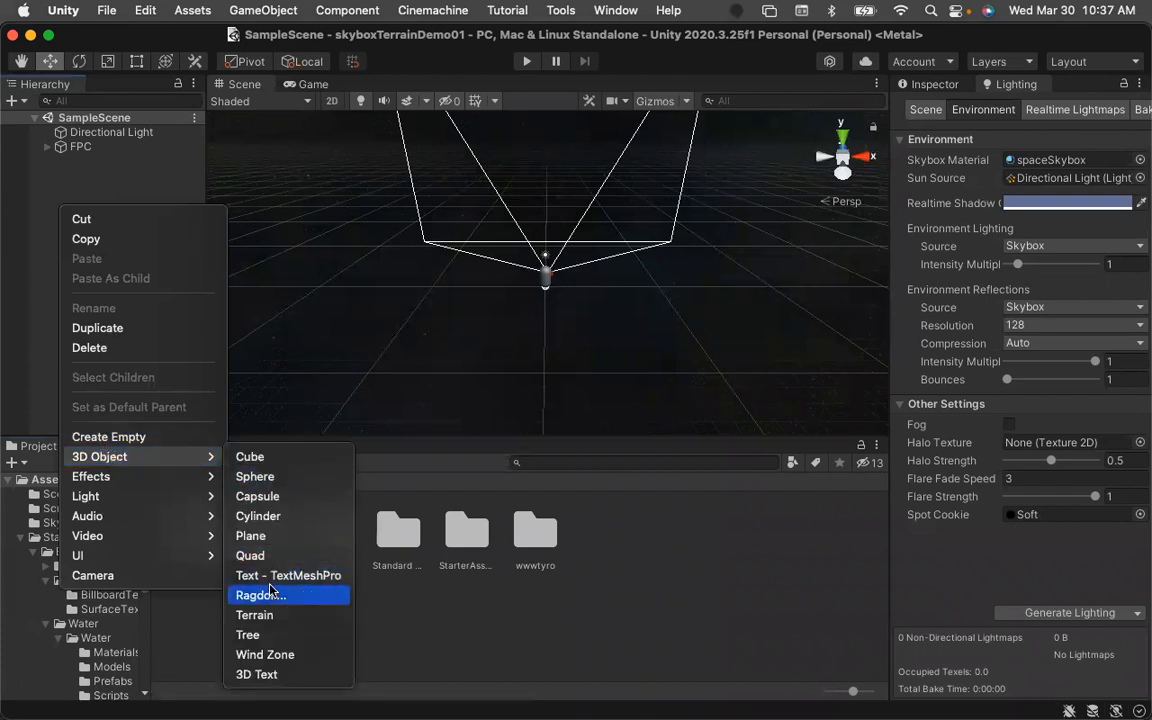
click(256, 616)
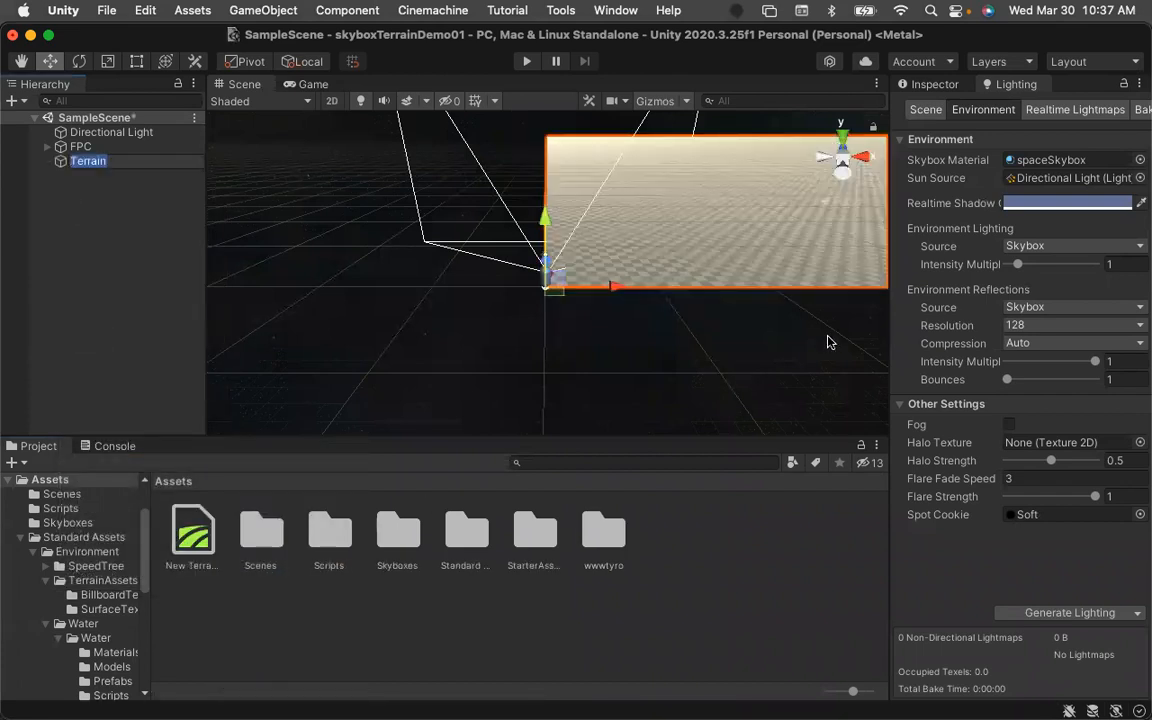
click(925, 84)
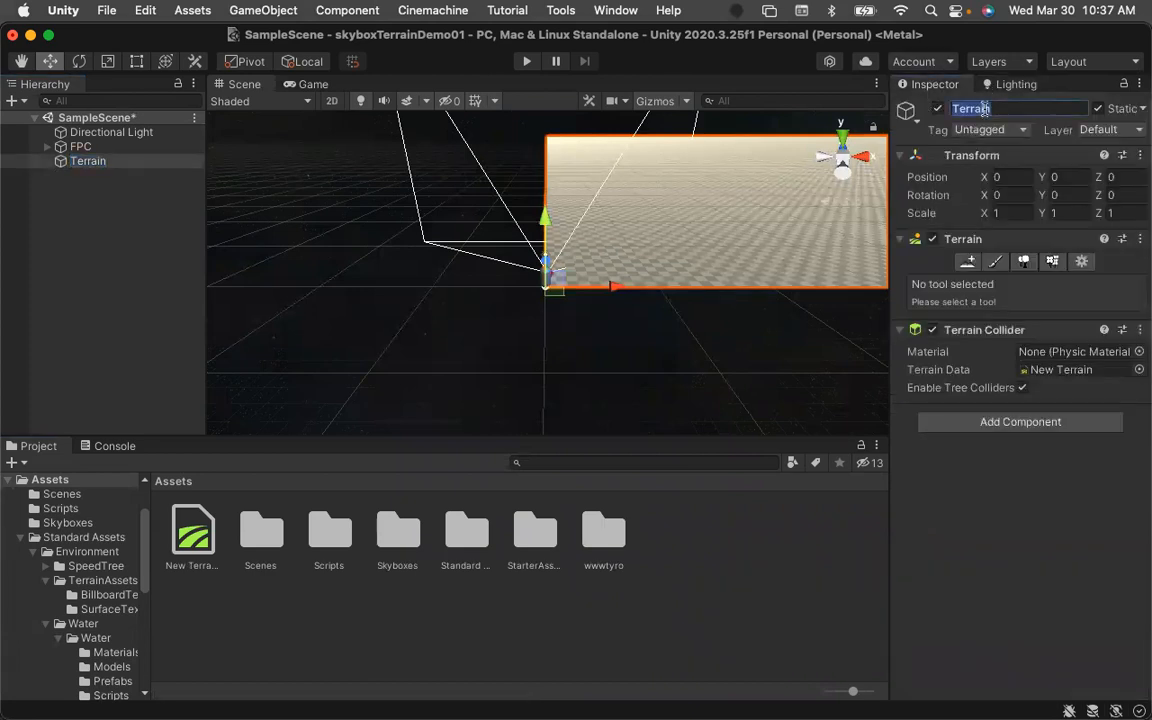
text(Earth)
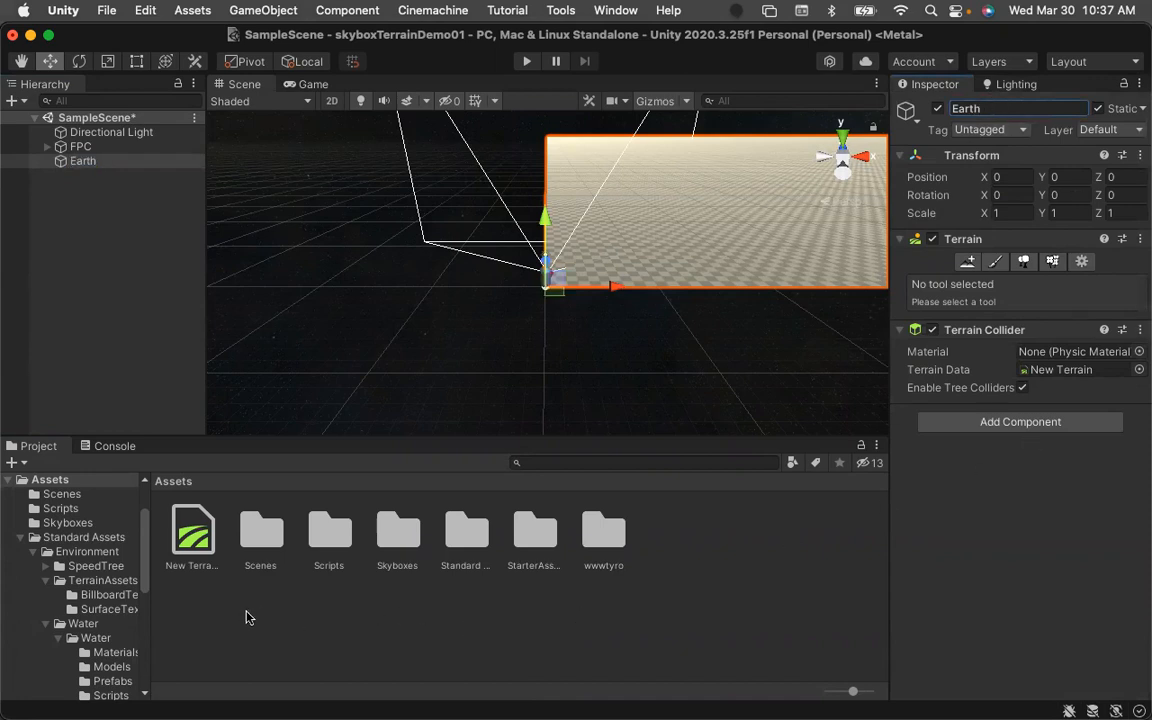
Rename the New Terrain data asset in the Assets folder as Earth.
click(201, 598)
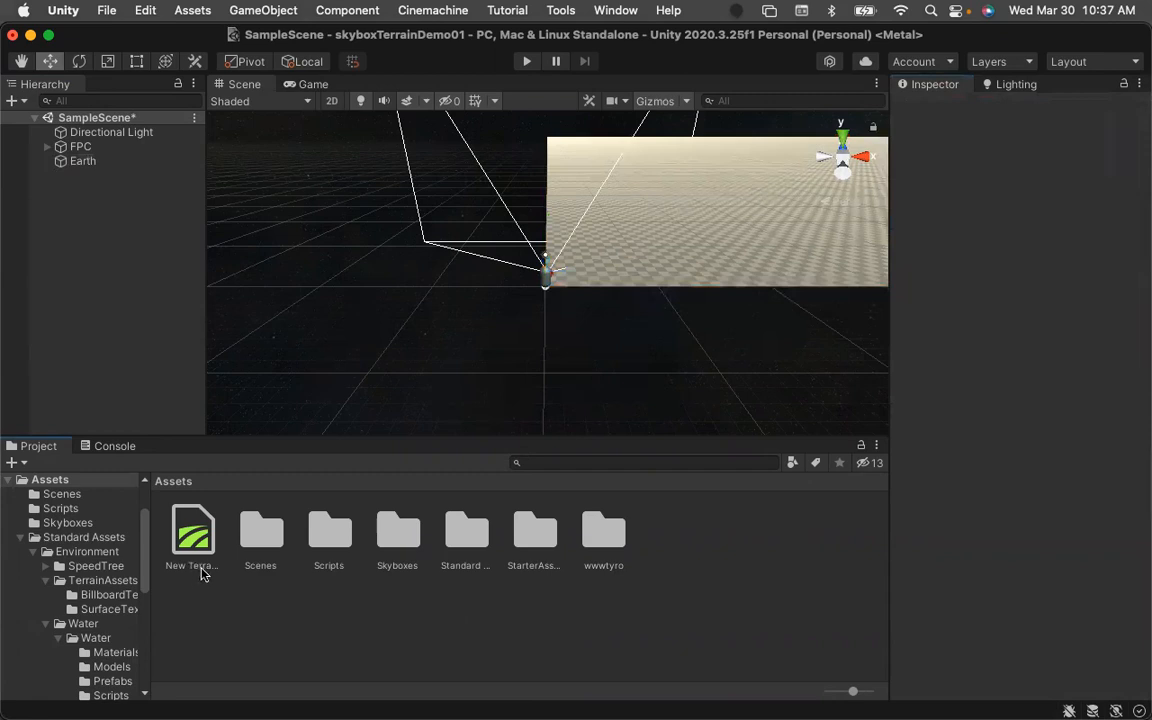
click(195, 545)
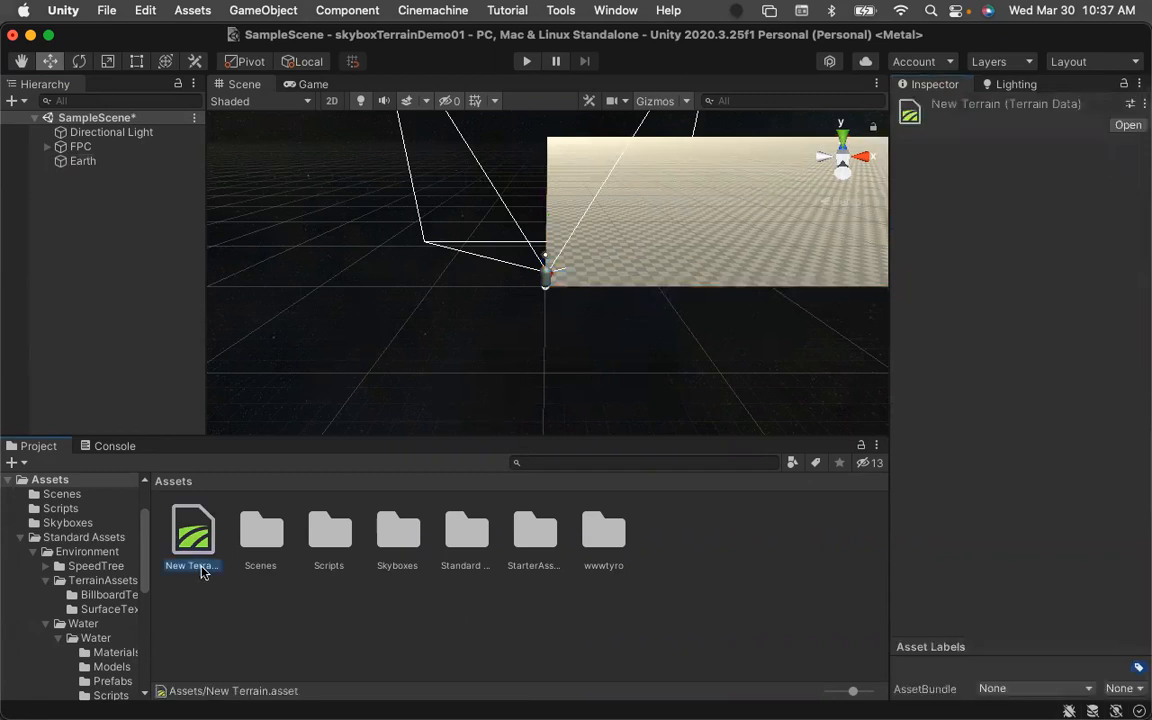
click(201, 569)
text(Earth)
key(Return)
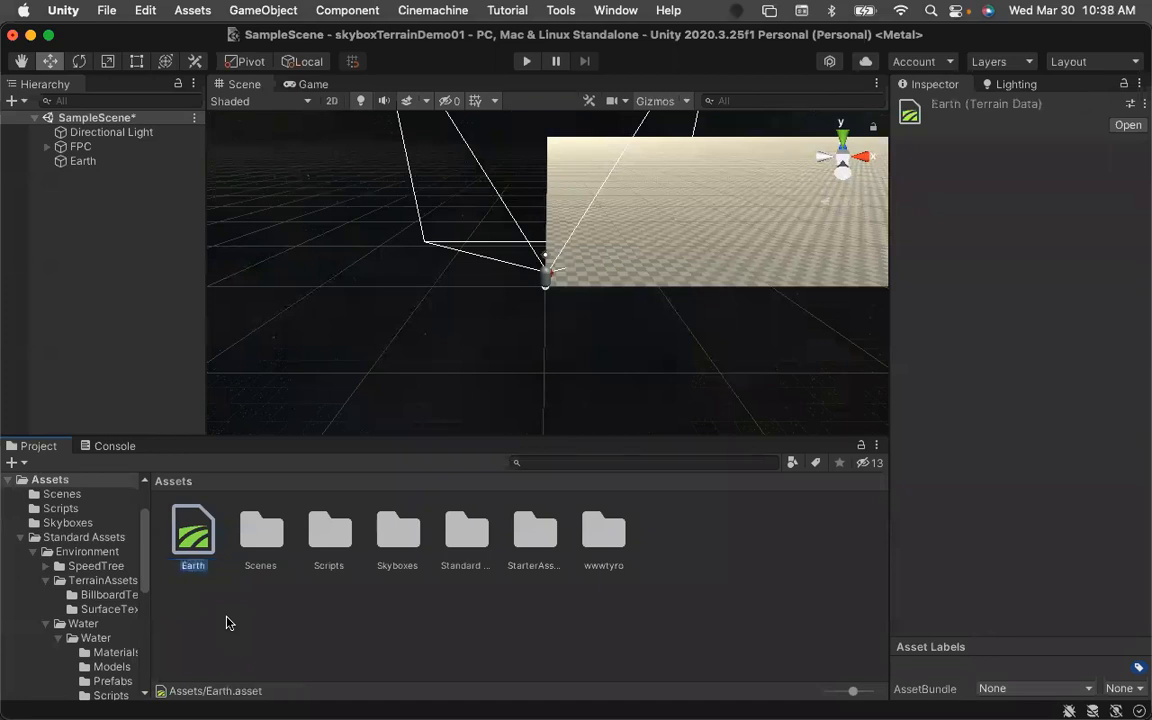
click(226, 623)
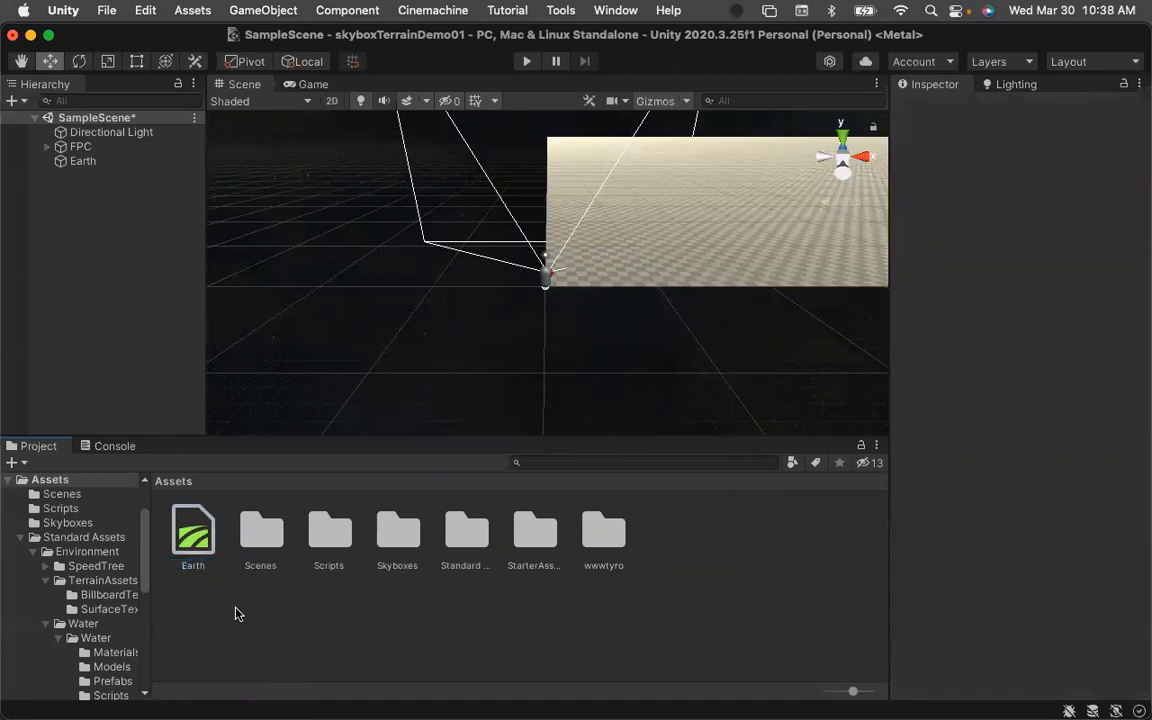
Switch to the top view and add five neighbor terrains around the Earth terrain.
click(61, 163)
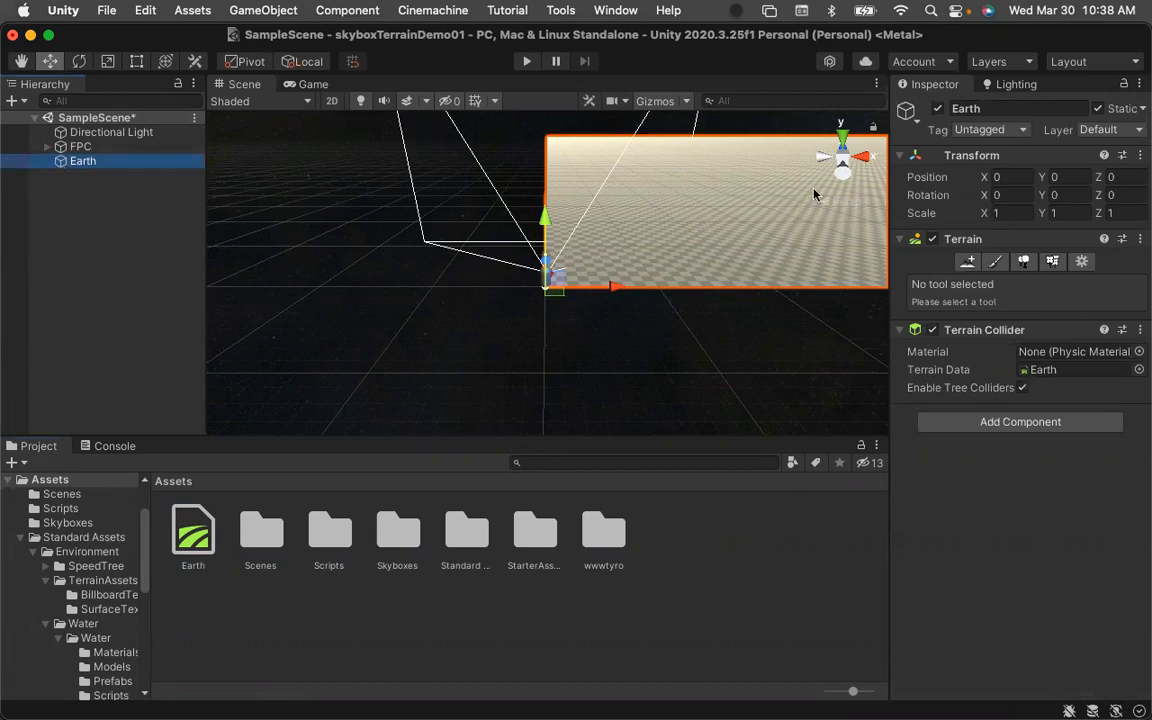
click(843, 143)
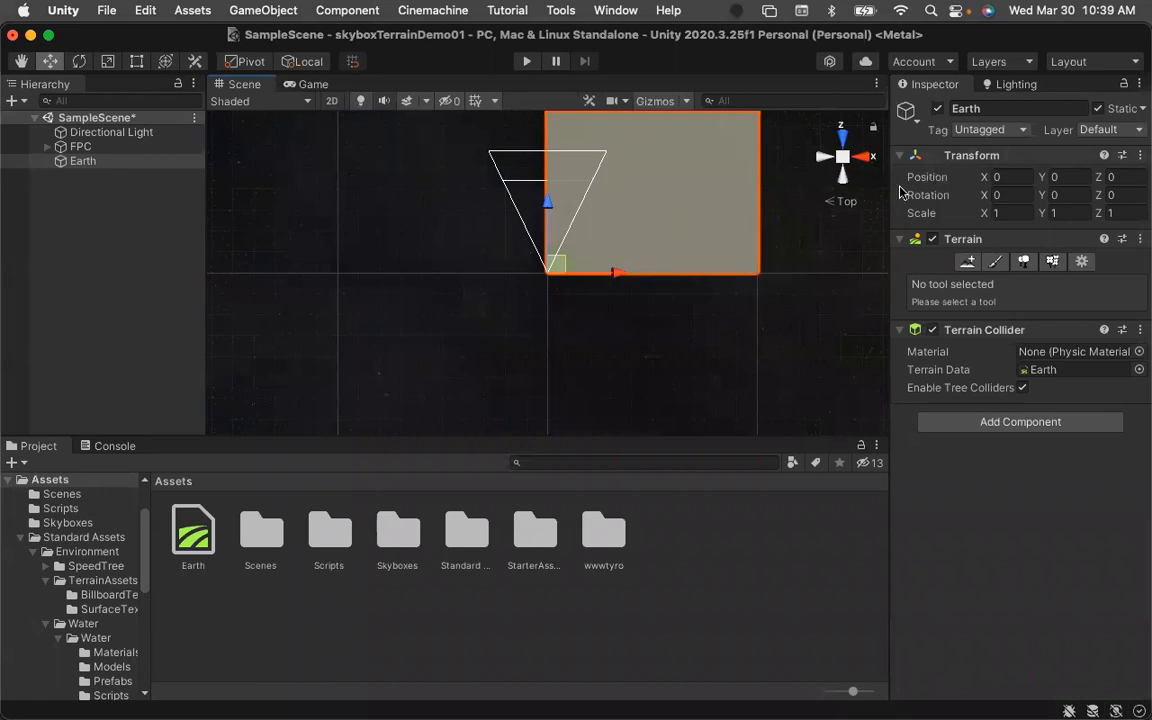
click(967, 263)
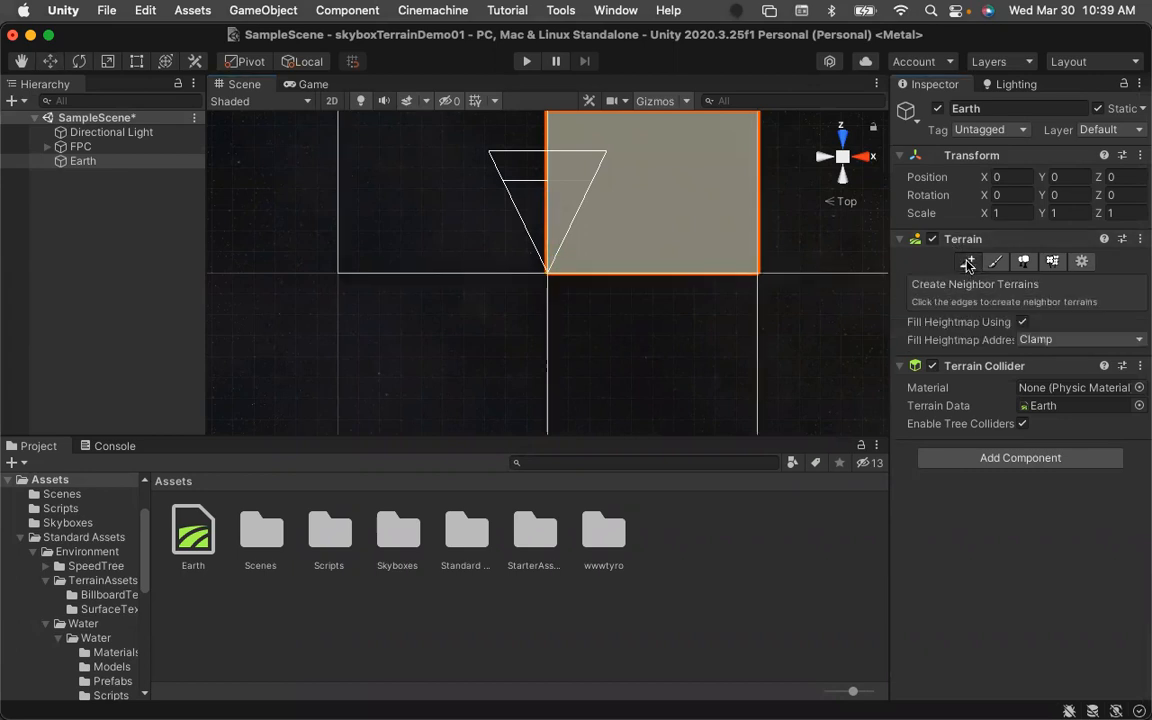
scroll(852, 305, down, 5)
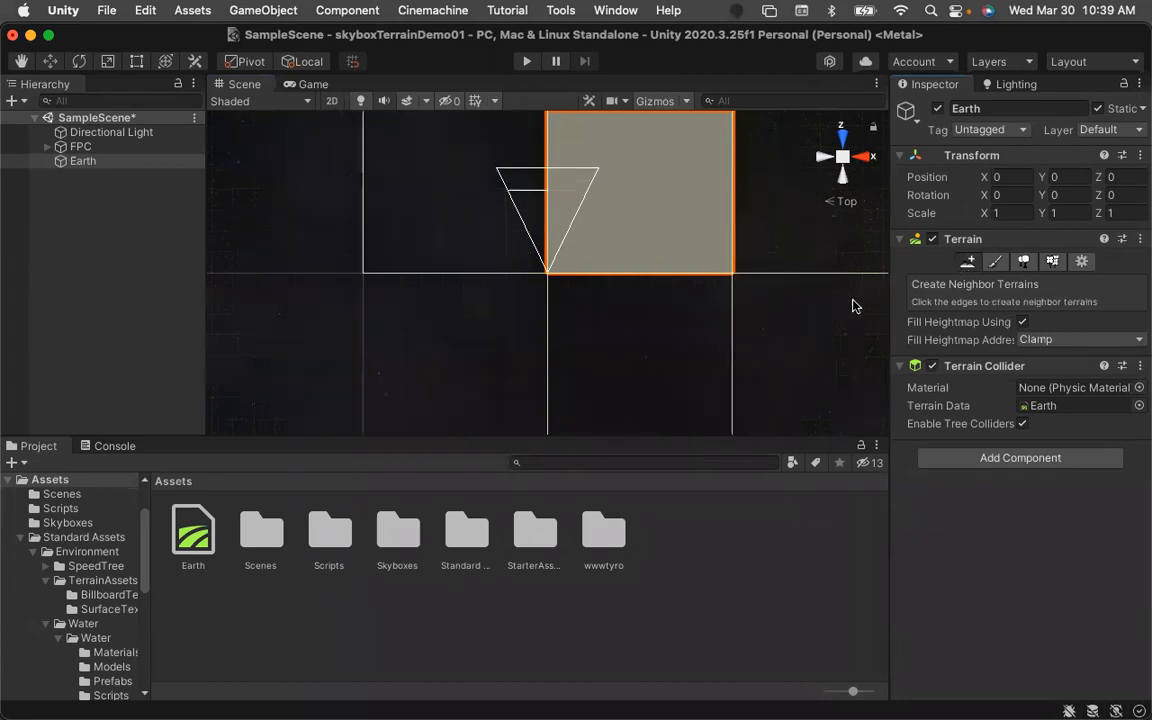
scroll(852, 305, down, 2)
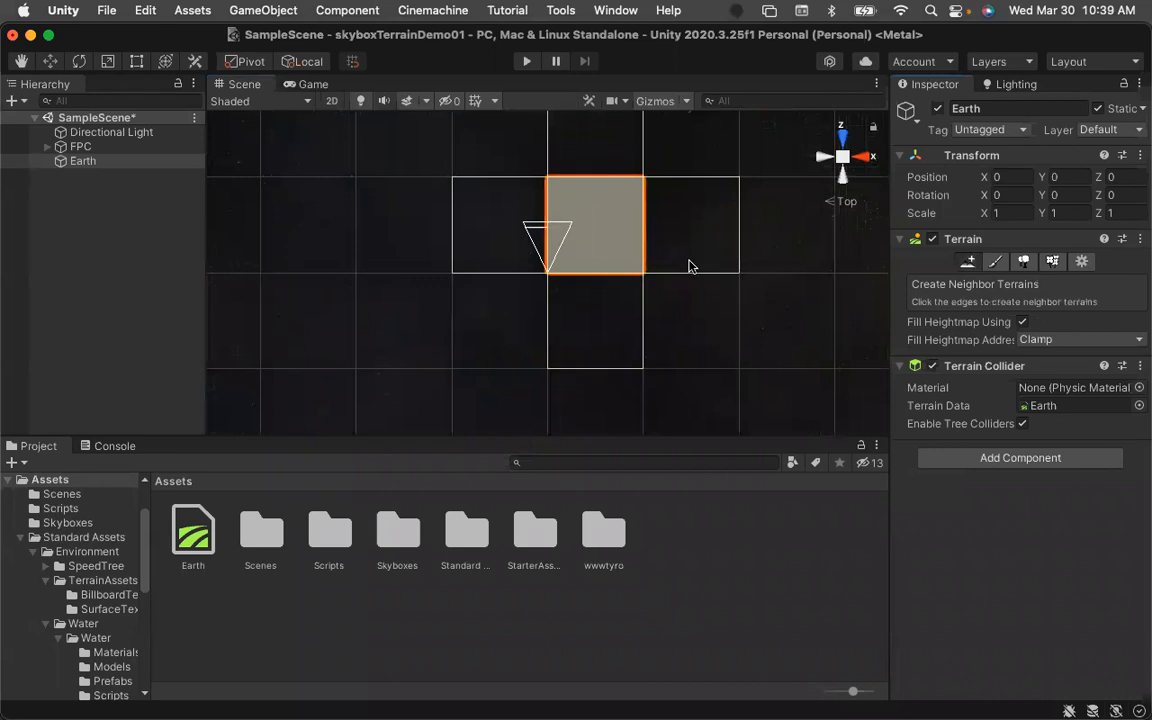
scroll(804, 303, down, 1)
scroll(804, 303, down, 2)
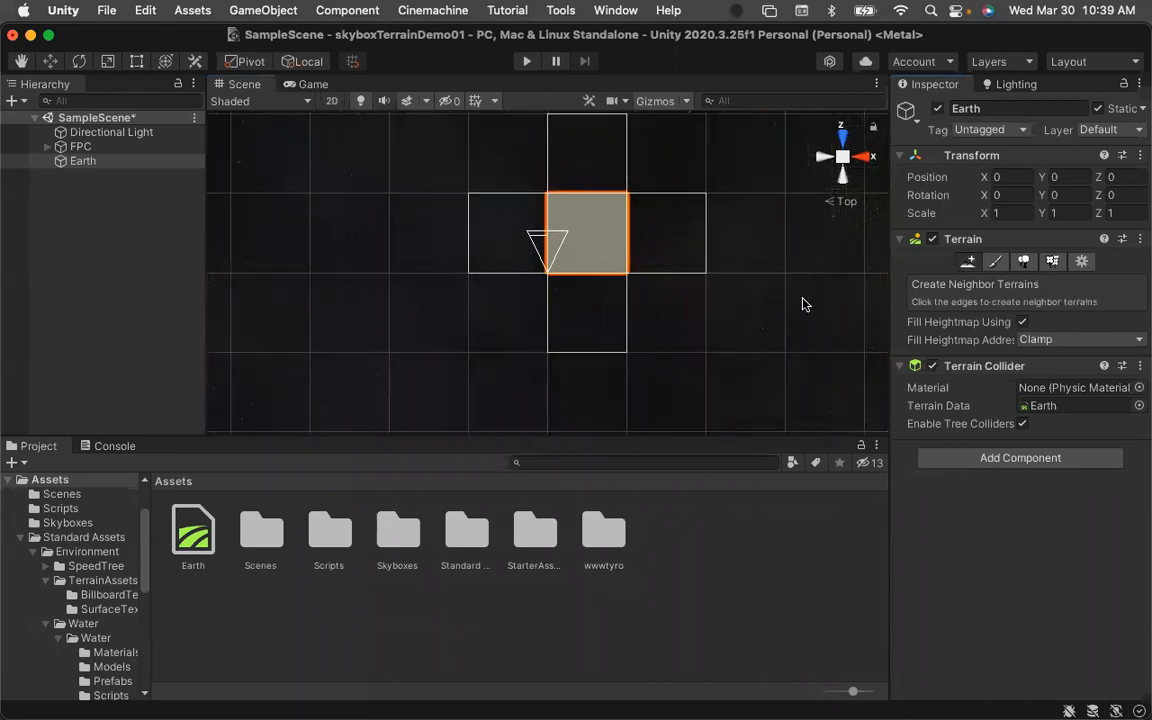
click(669, 240)
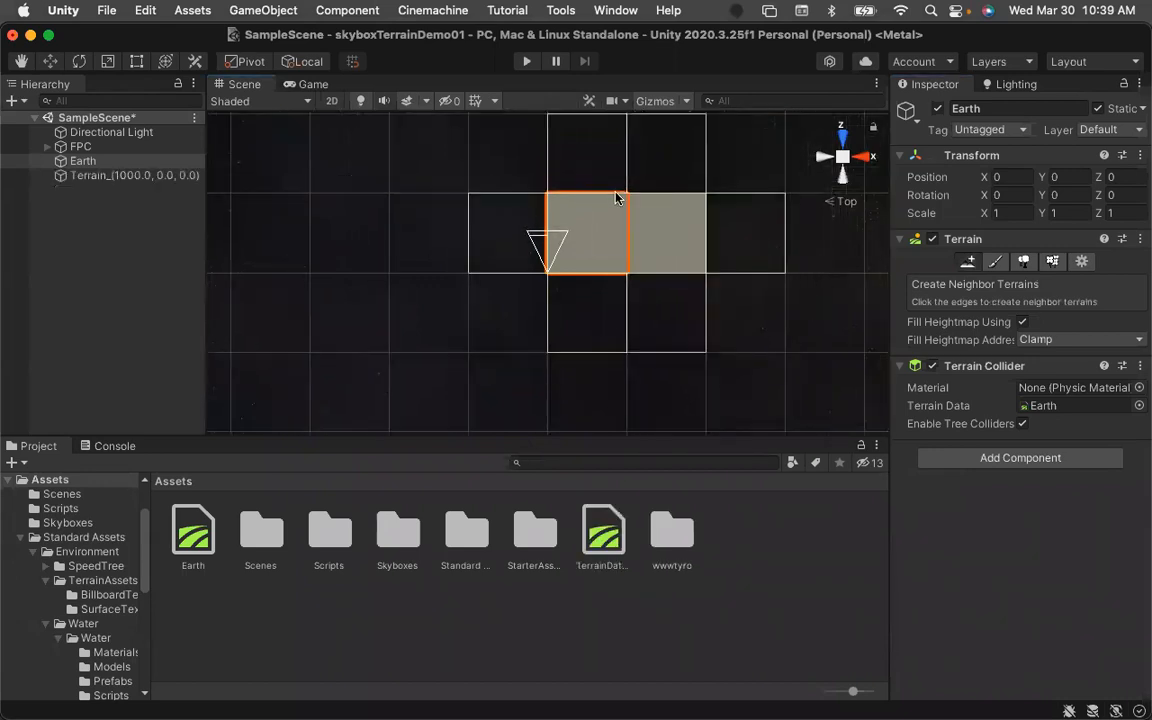
click(556, 158)
click(509, 220)
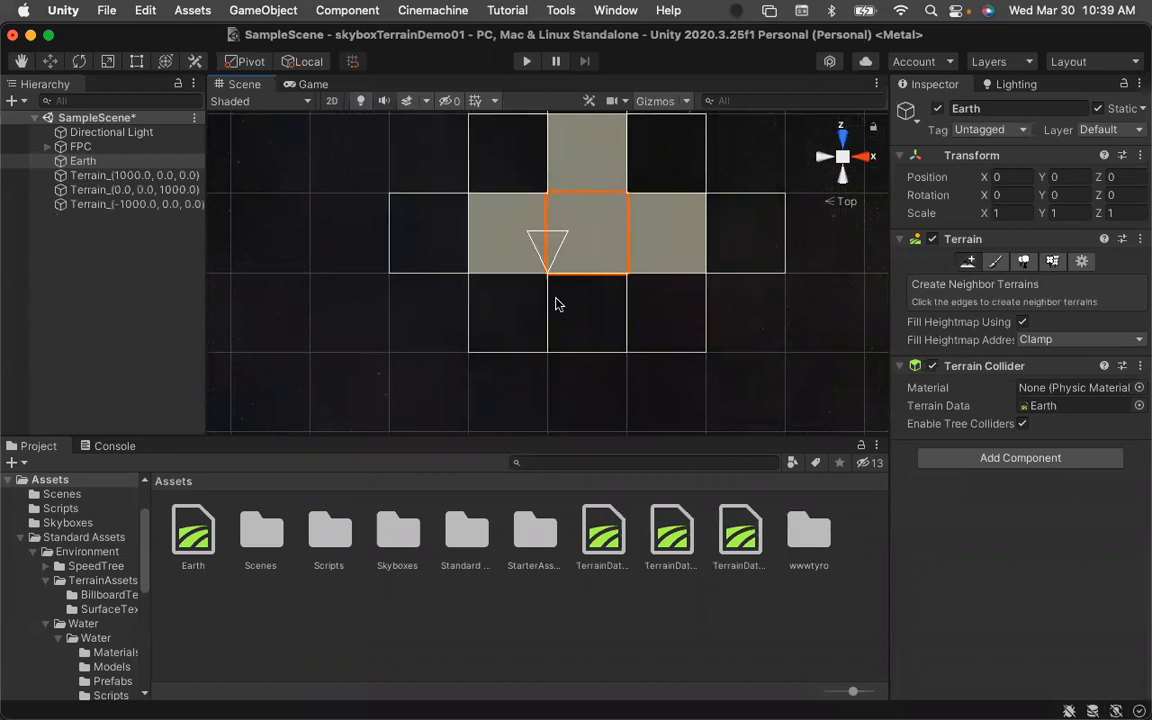
click(561, 304)
click(527, 310)
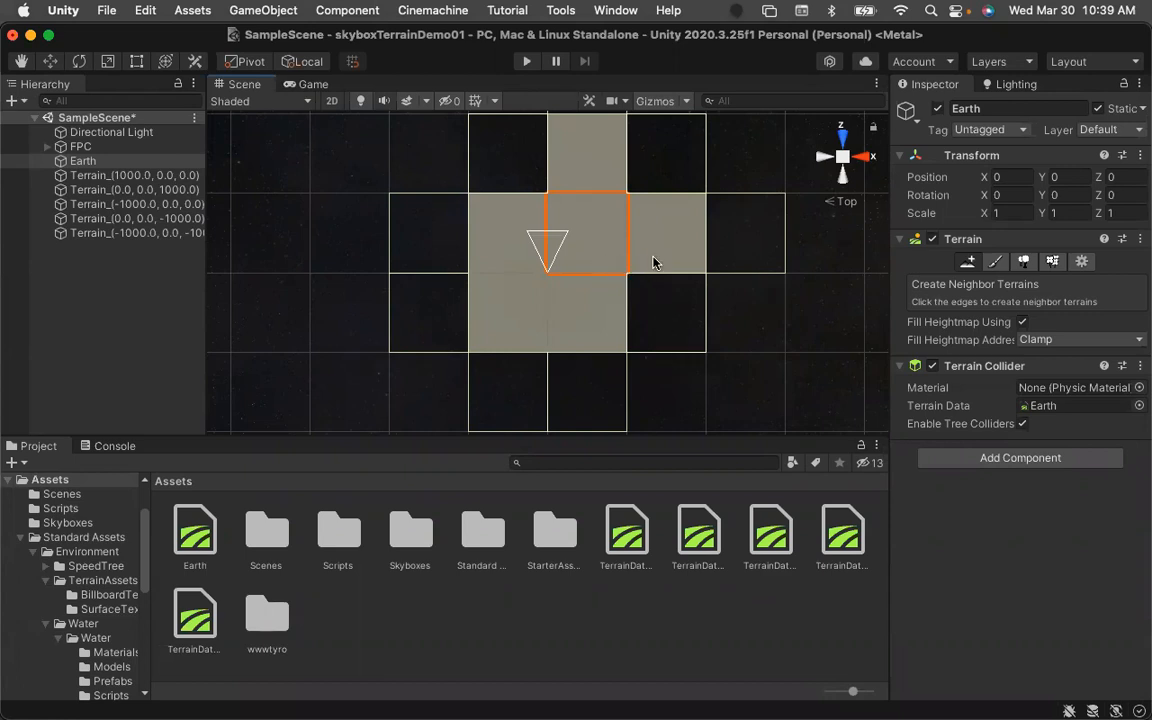
Undo the five neighbor terrain creations.
key(super+z)
key(super+z)
key(super+z)
key(super+z)
key(super+z)
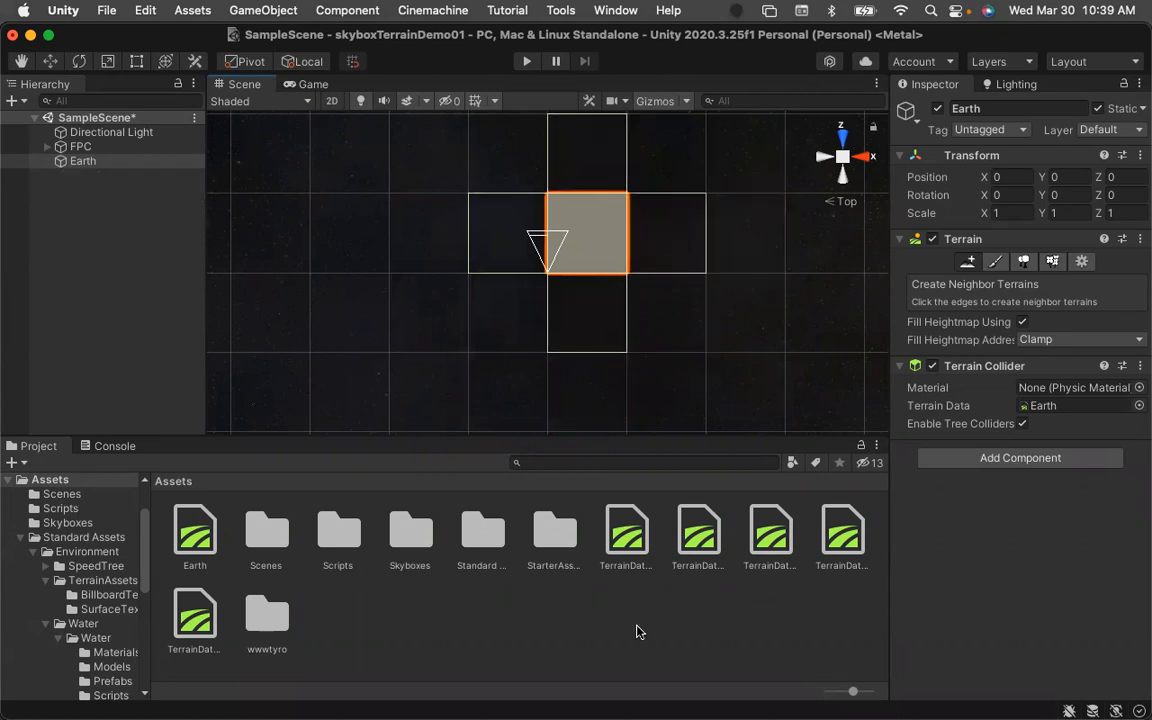
Delete the five leftover TerrainData assets from the Assets folder.
click(624, 532)
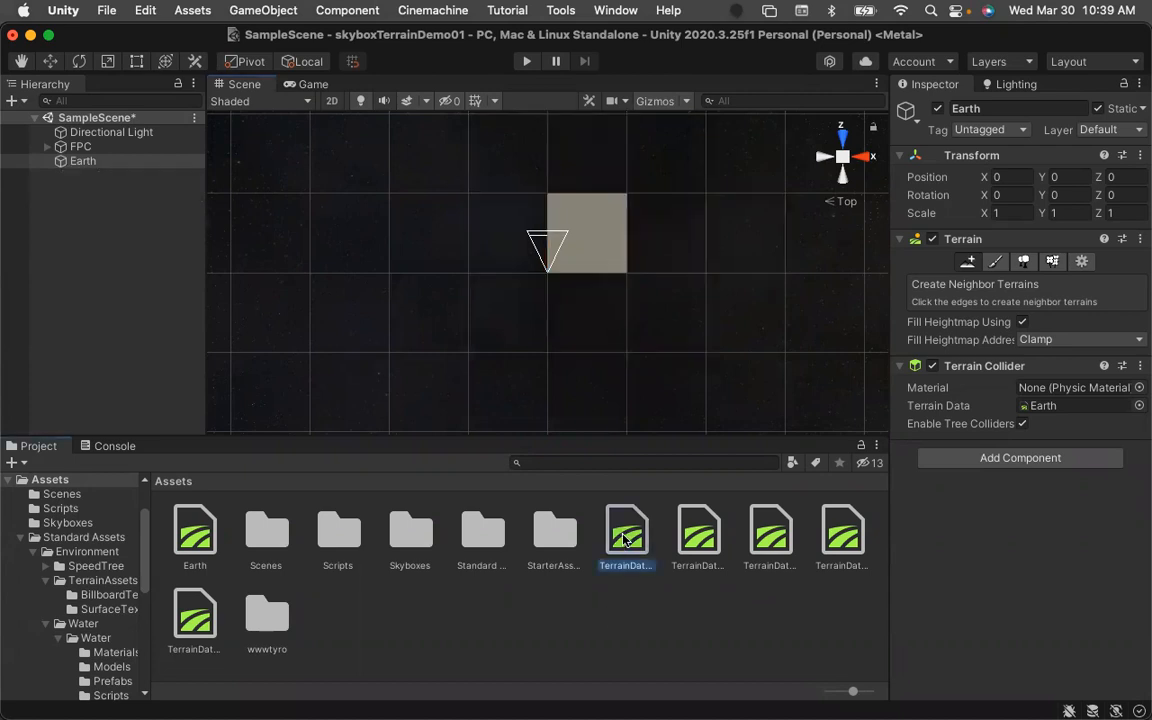
shift+click(192, 618)
right_click(201, 625)
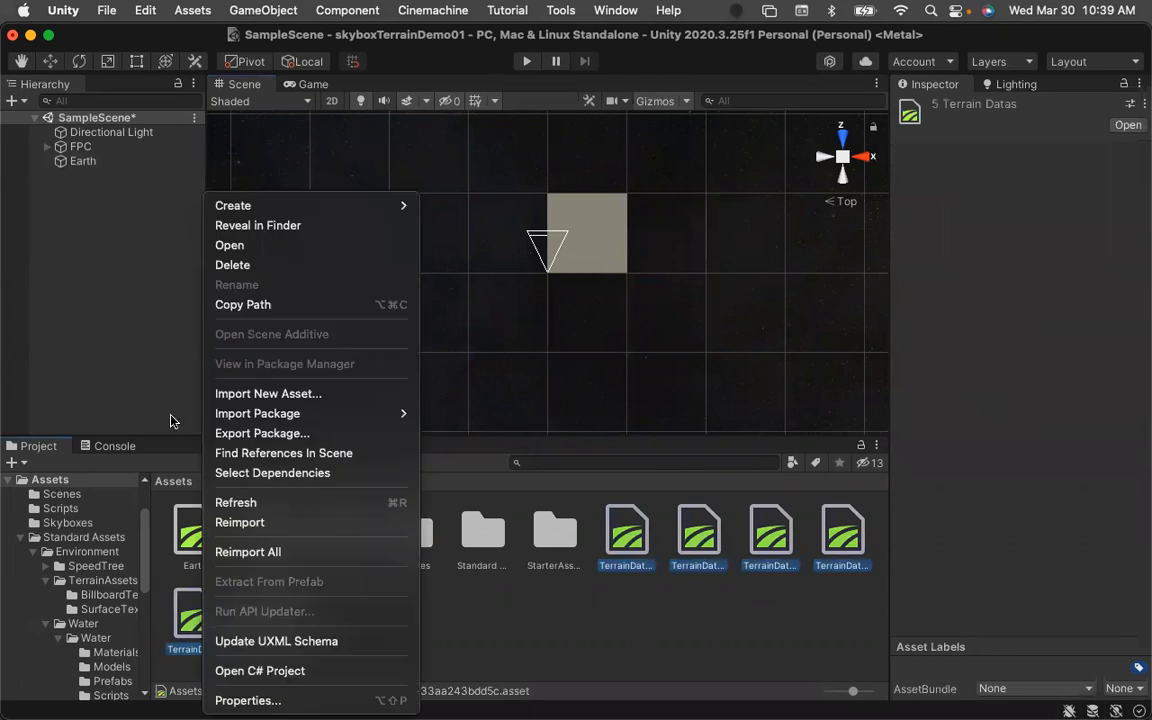
click(236, 264)
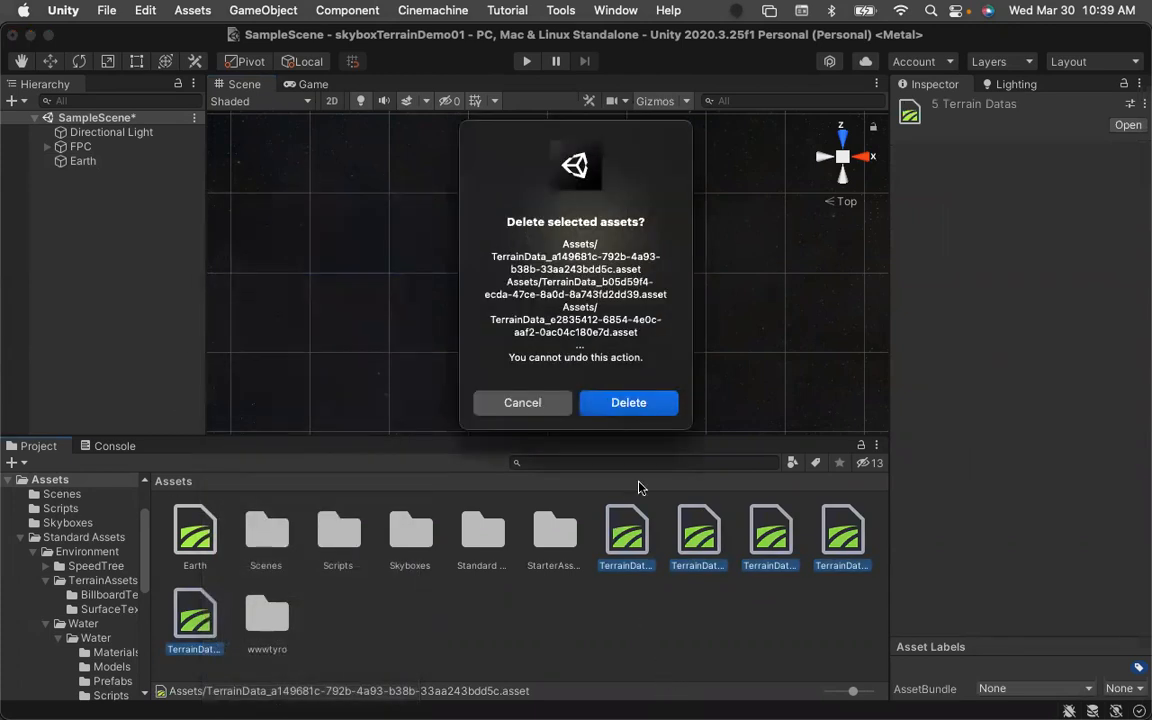
click(655, 403)
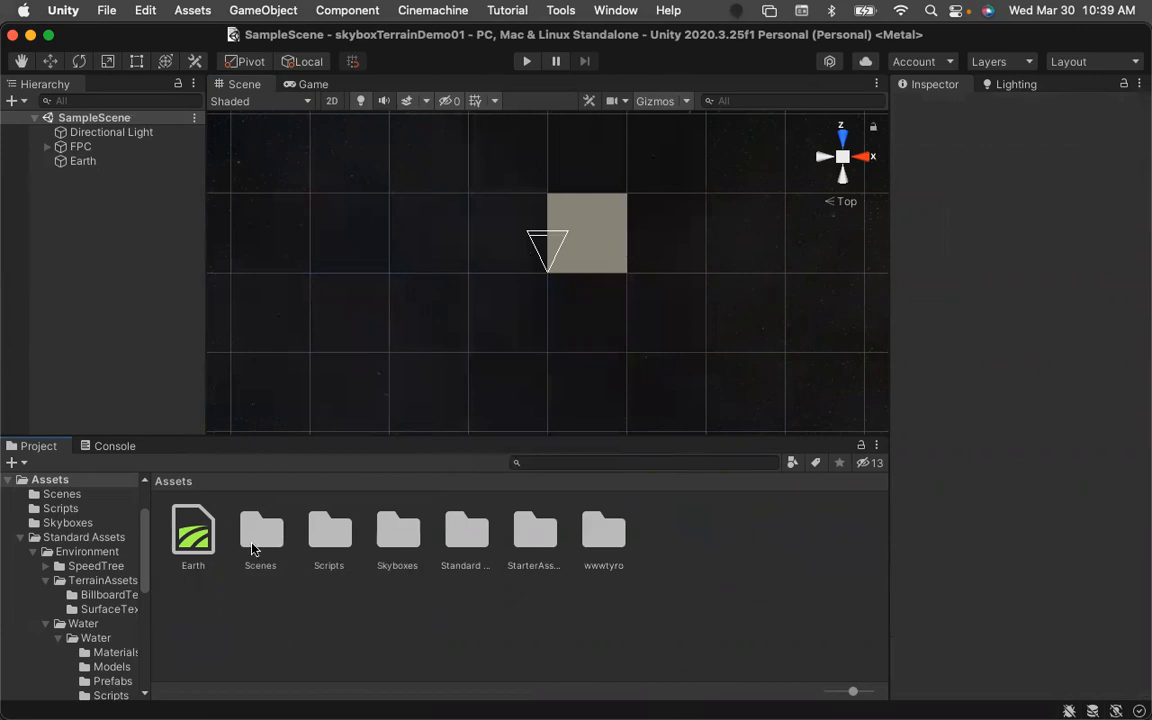
Open the Earth terrain's Terrain Settings and scroll through its basic, mesh and texture resolution options.
click(84, 161)
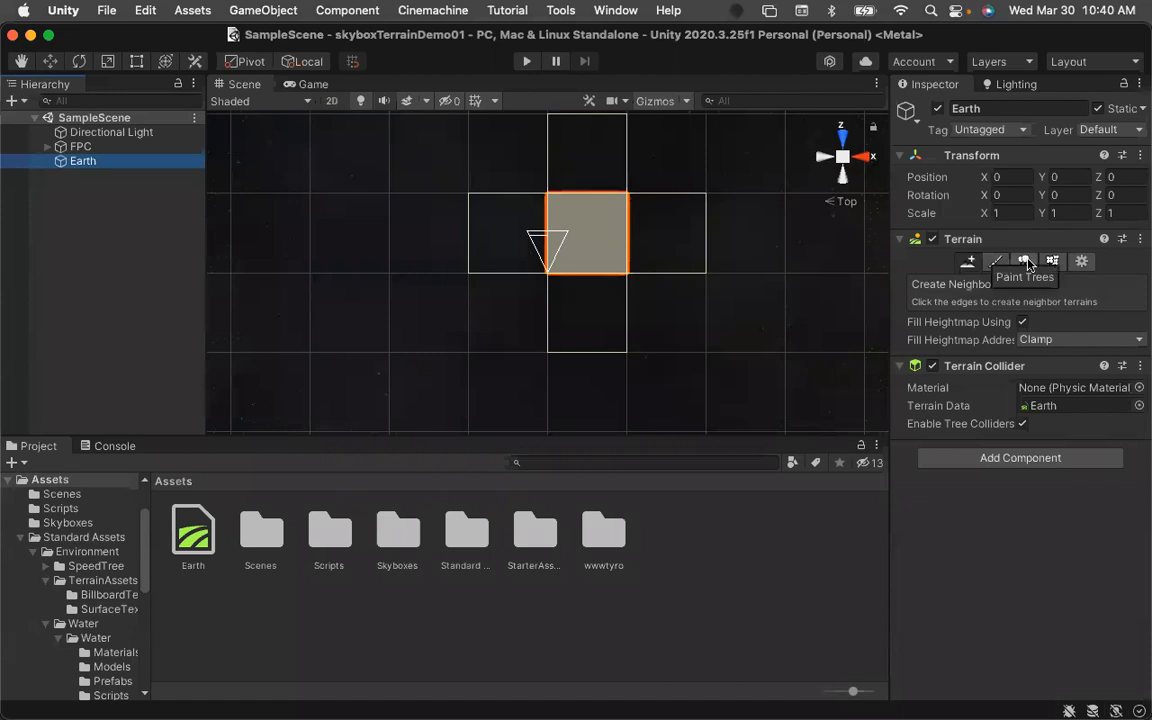
click(1083, 261)
scroll(1090, 500, down, 10)
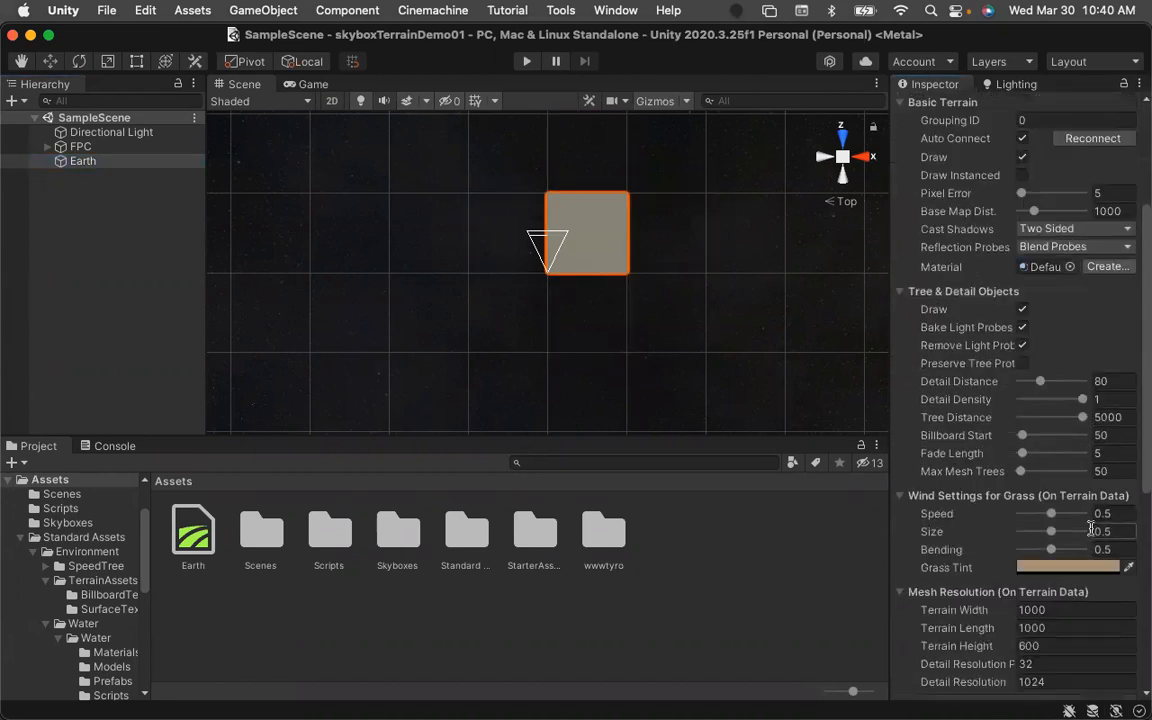
scroll(1090, 510, up, 10)
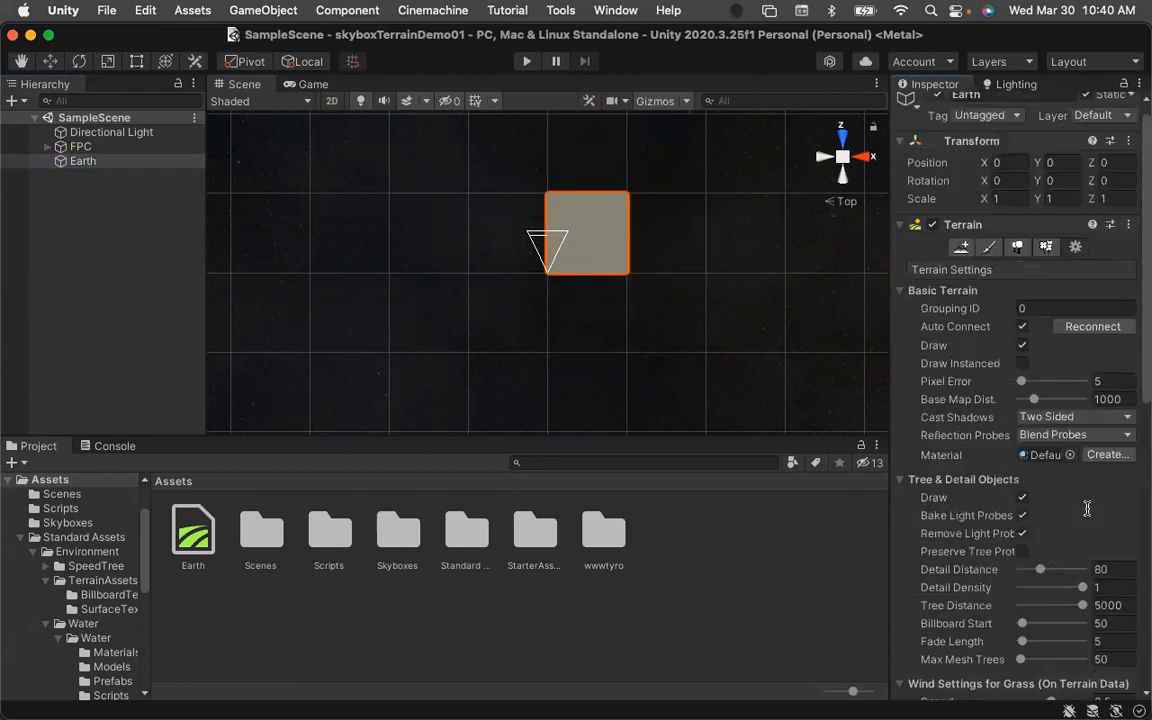
scroll(1100, 510, down, 1)
scroll(1100, 508, down, 5)
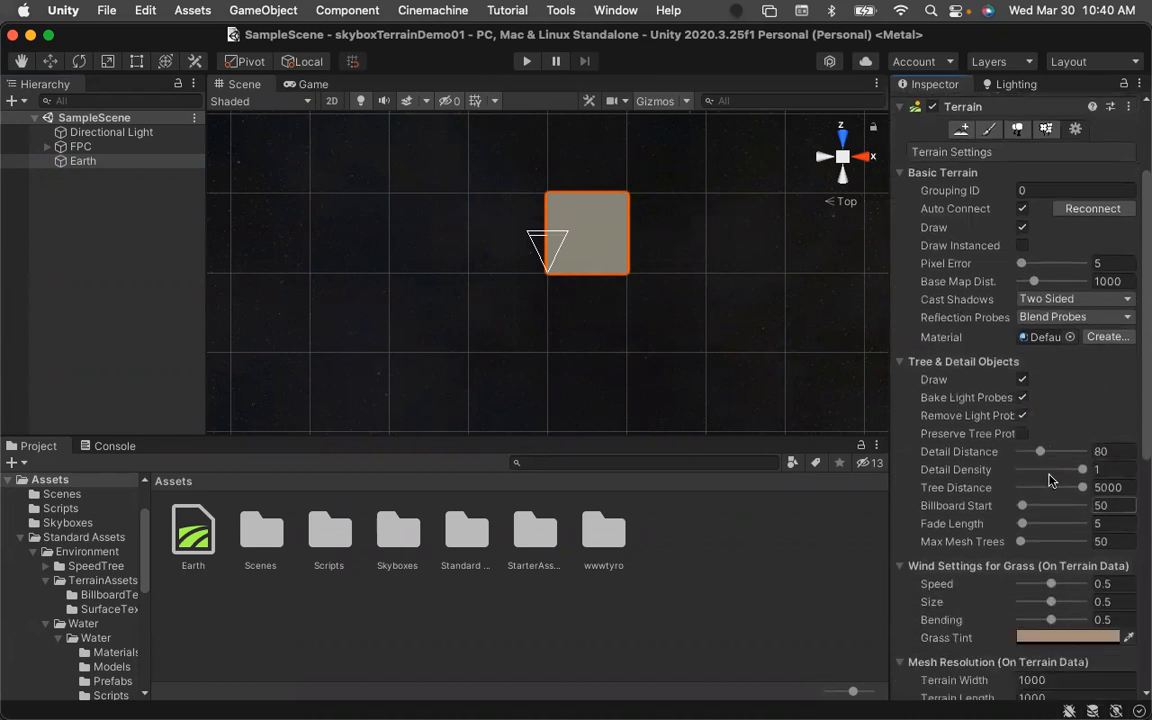
scroll(1045, 442, down, 7)
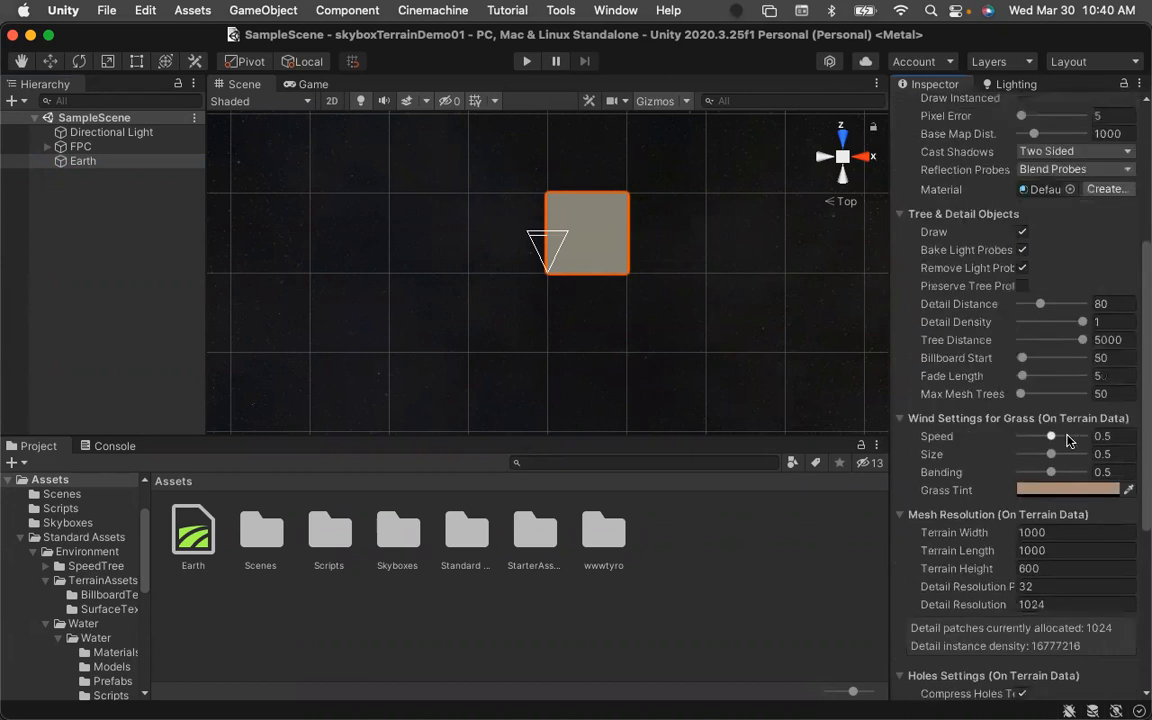
scroll(975, 450, down, 2)
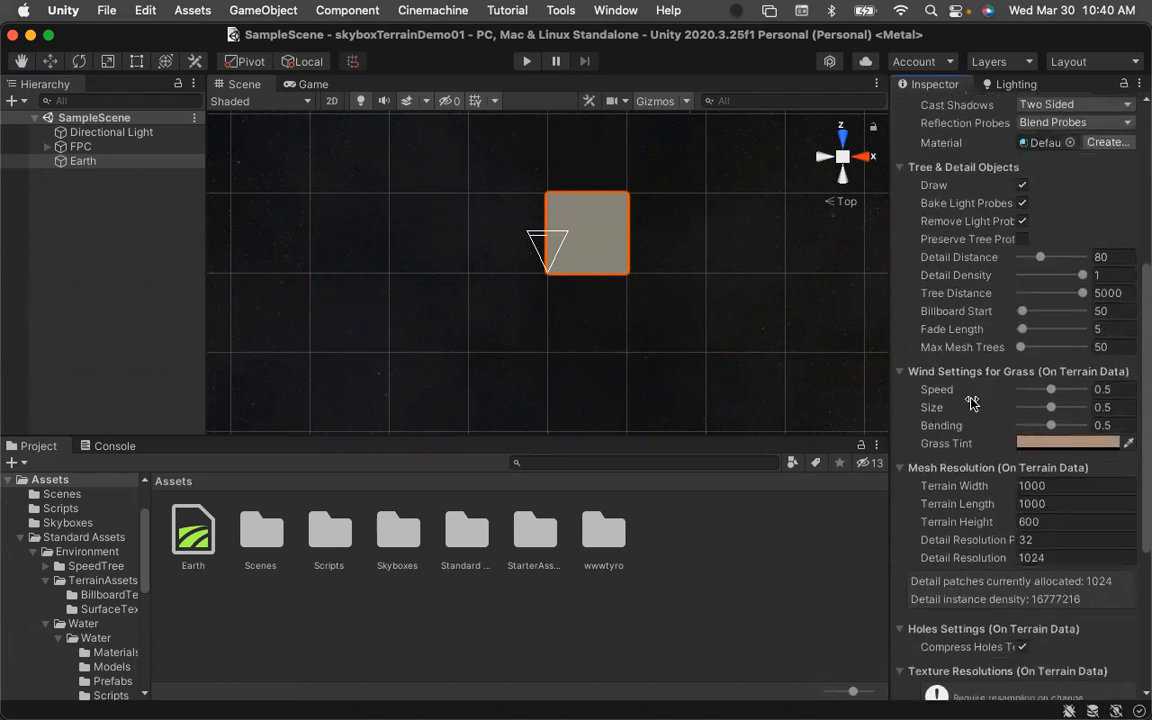
scroll(975, 420, down, 5)
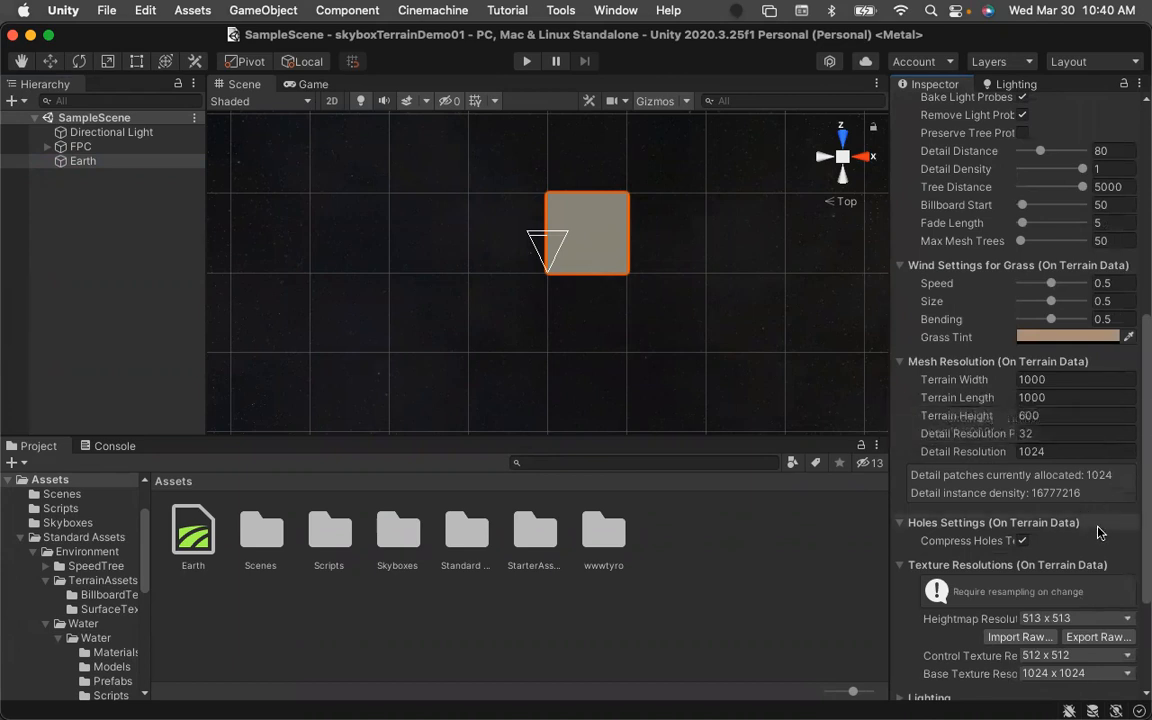
scroll(1097, 528, down, 8)
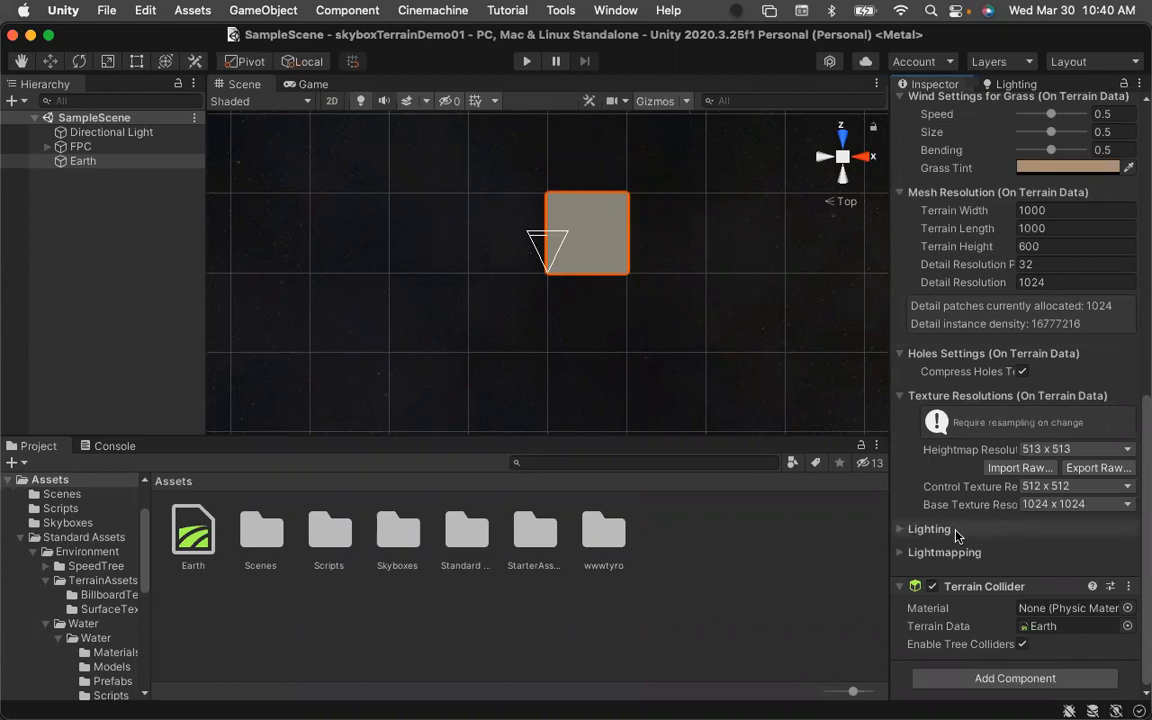
Expand the Lighting and Lightmapping sections of the terrain settings and review them.
click(898, 530)
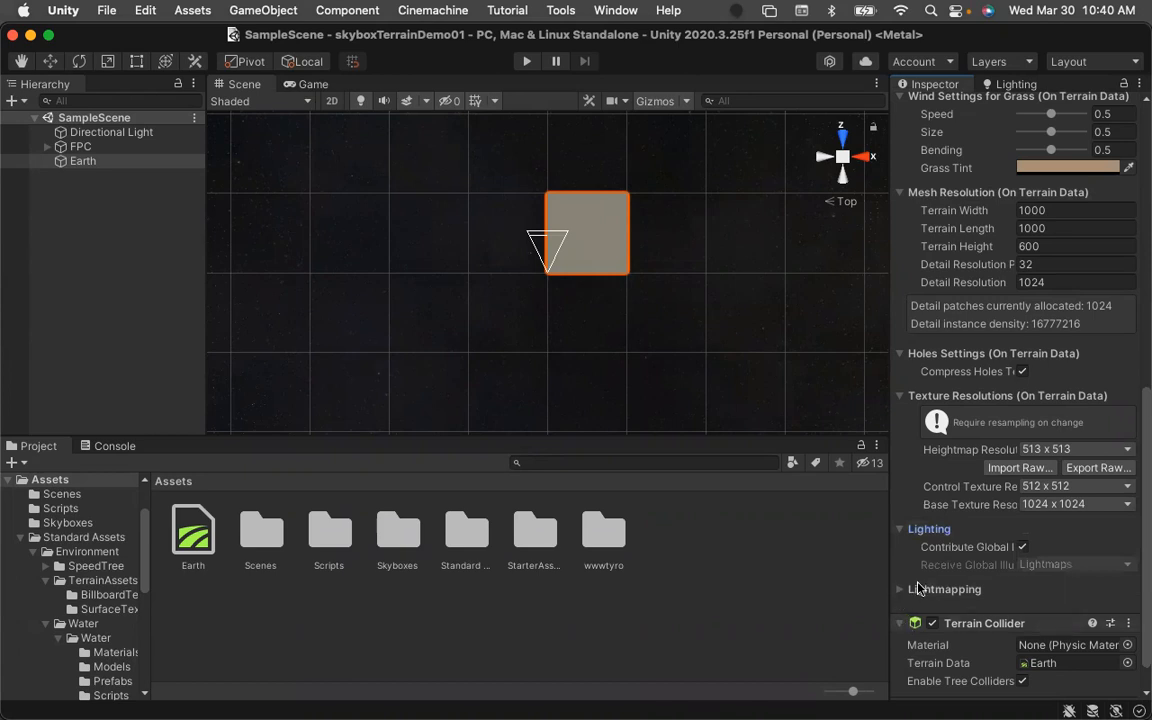
click(899, 592)
scroll(1020, 520, down, 2)
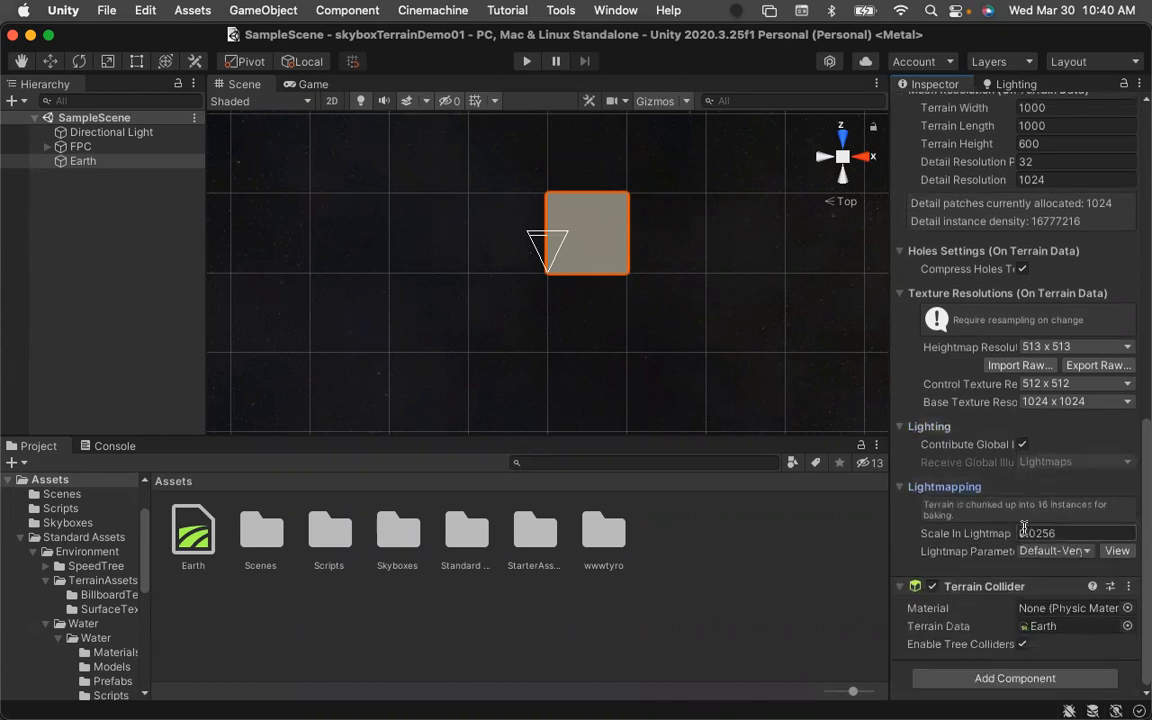
scroll(1024, 517, up, 5)
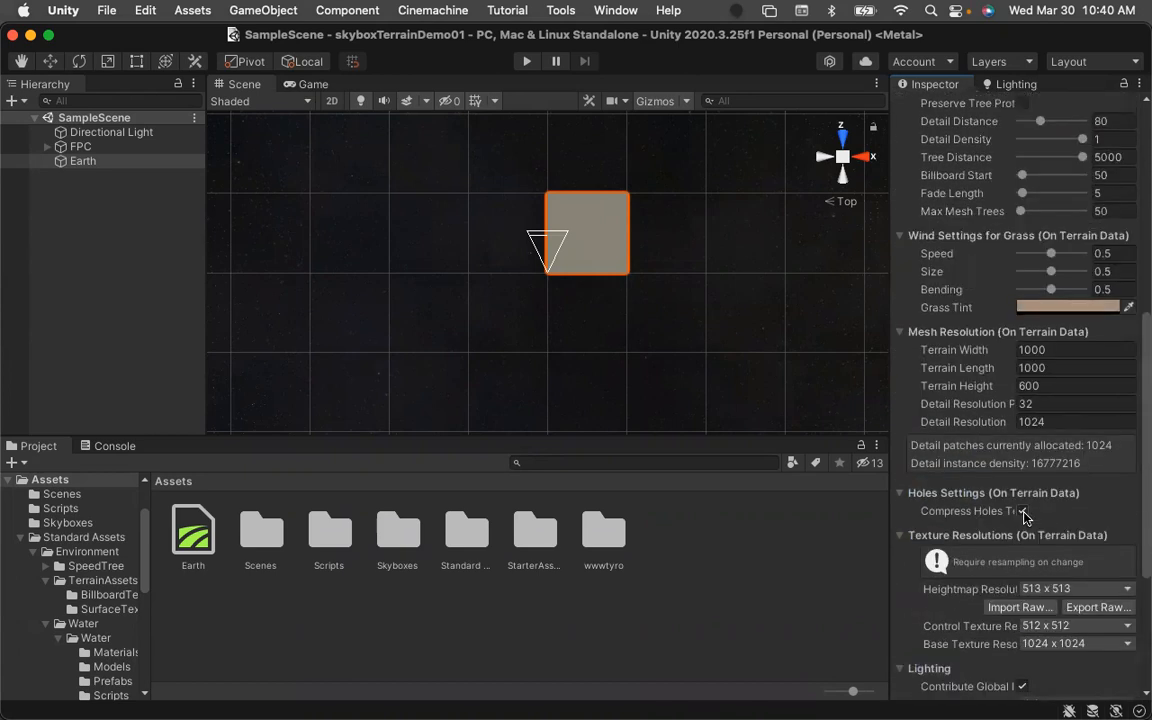
scroll(1024, 517, up, 9)
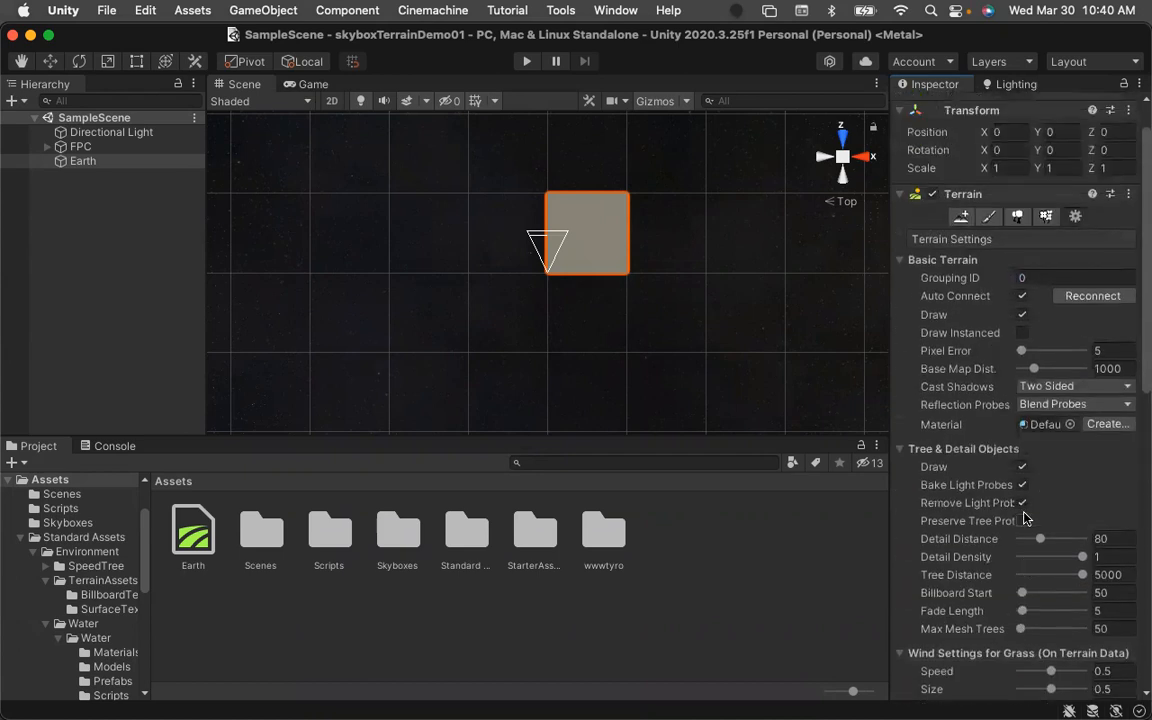
Set the Earth terrain's mesh resolution to width 100, length 100 and height 60.
scroll(1024, 517, up, 2)
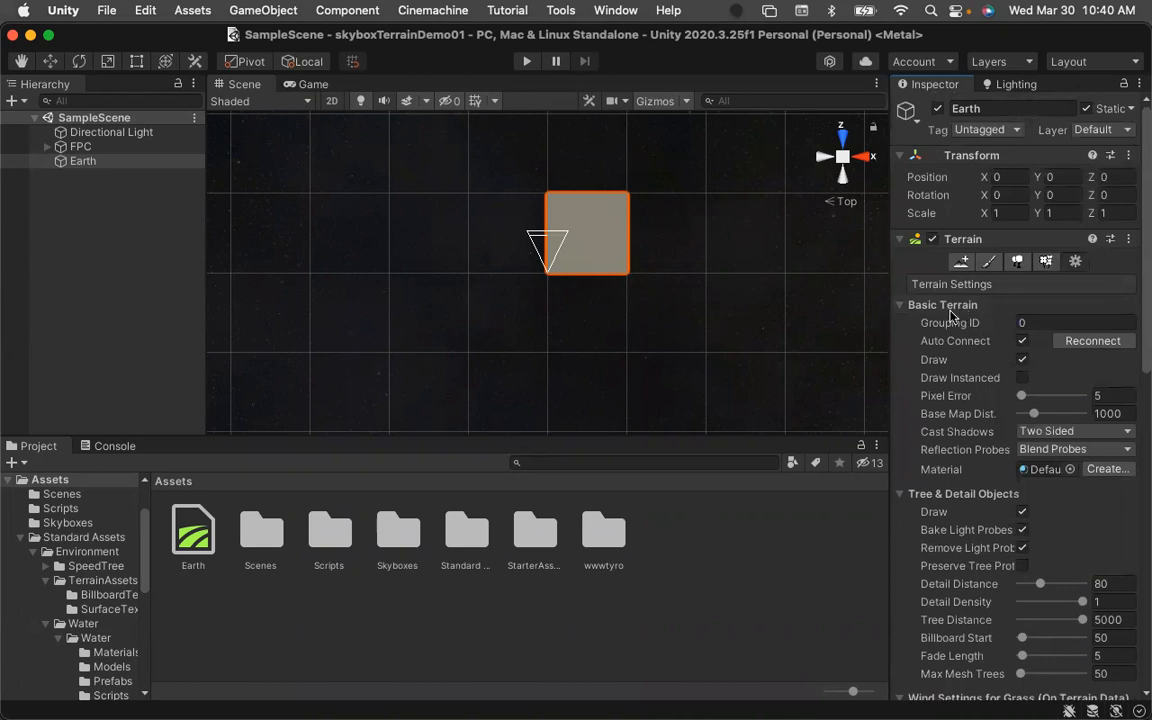
scroll(948, 330, down, 3)
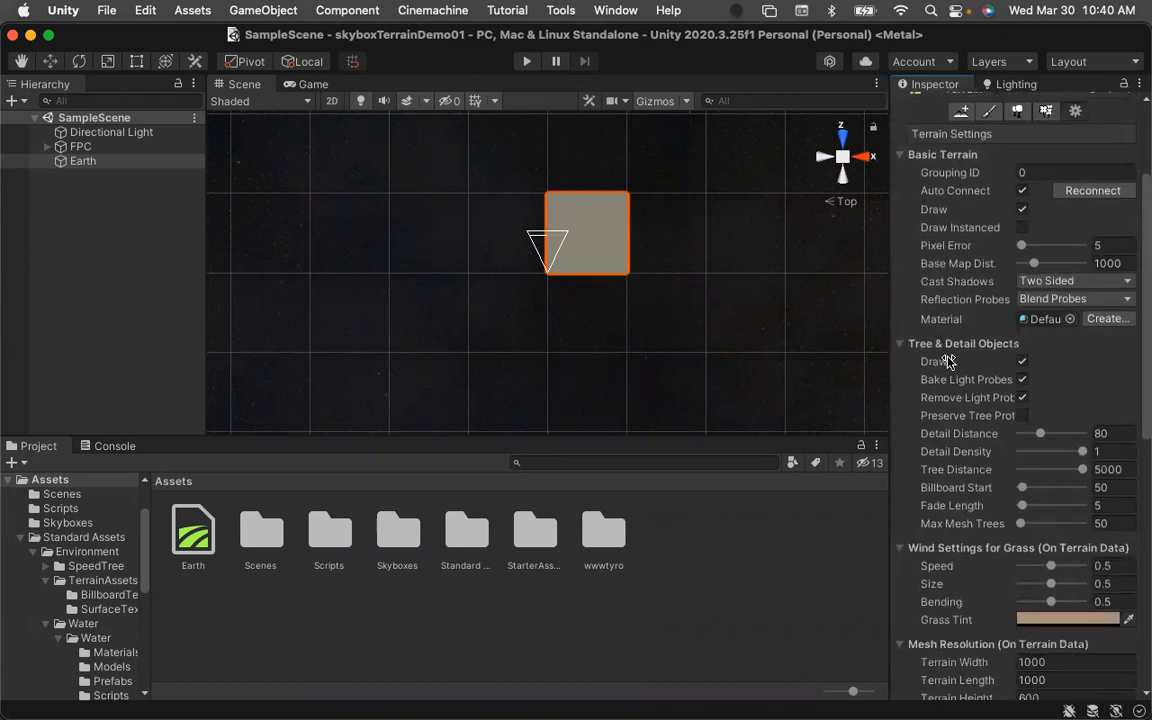
scroll(948, 360, down, 4)
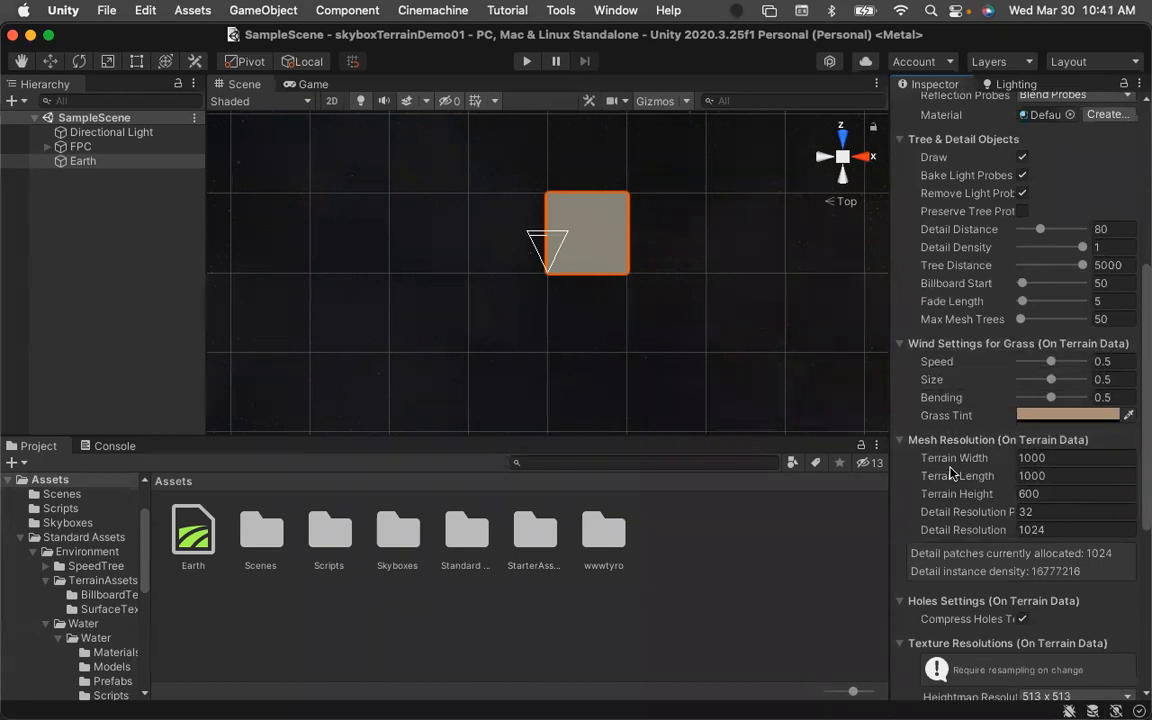
click(1042, 461)
text(100)
key(Tab)
text(100)
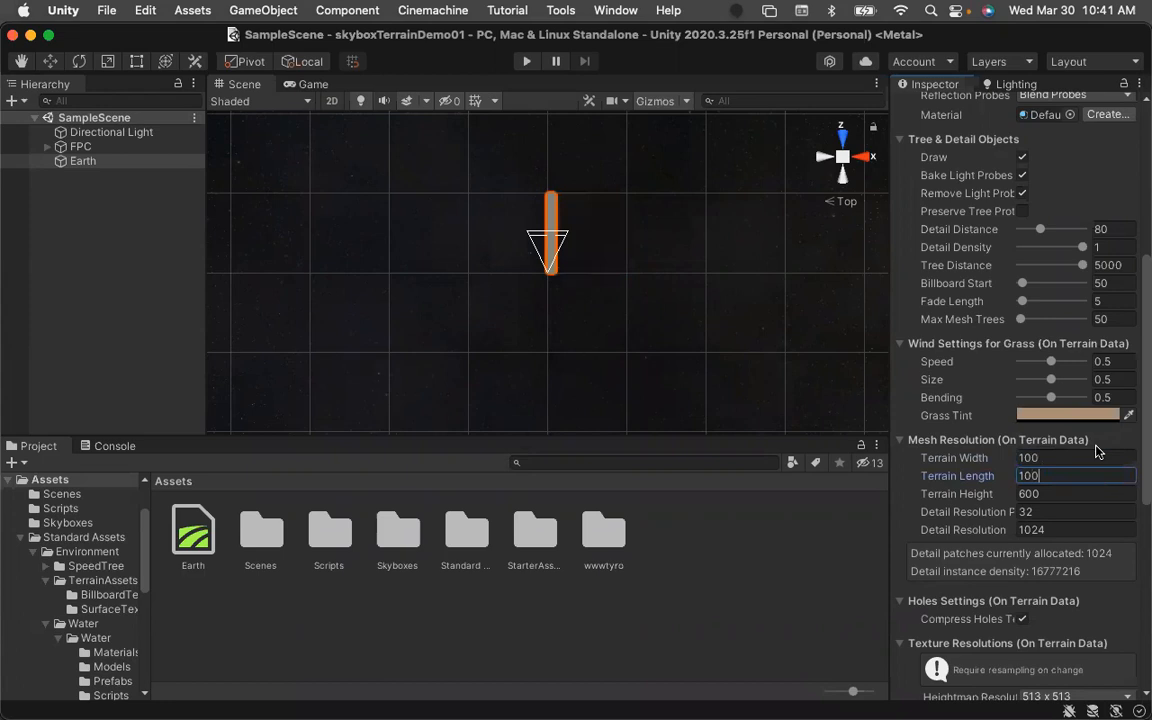
key(Tab)
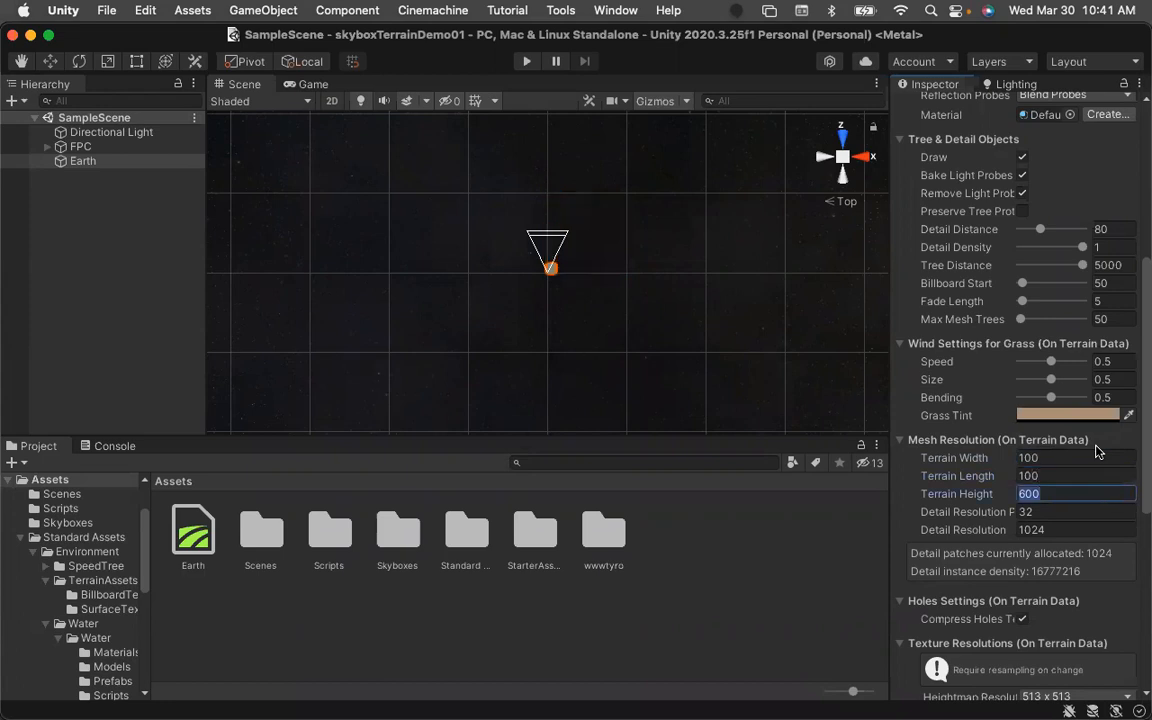
text(60)
key(Tab)
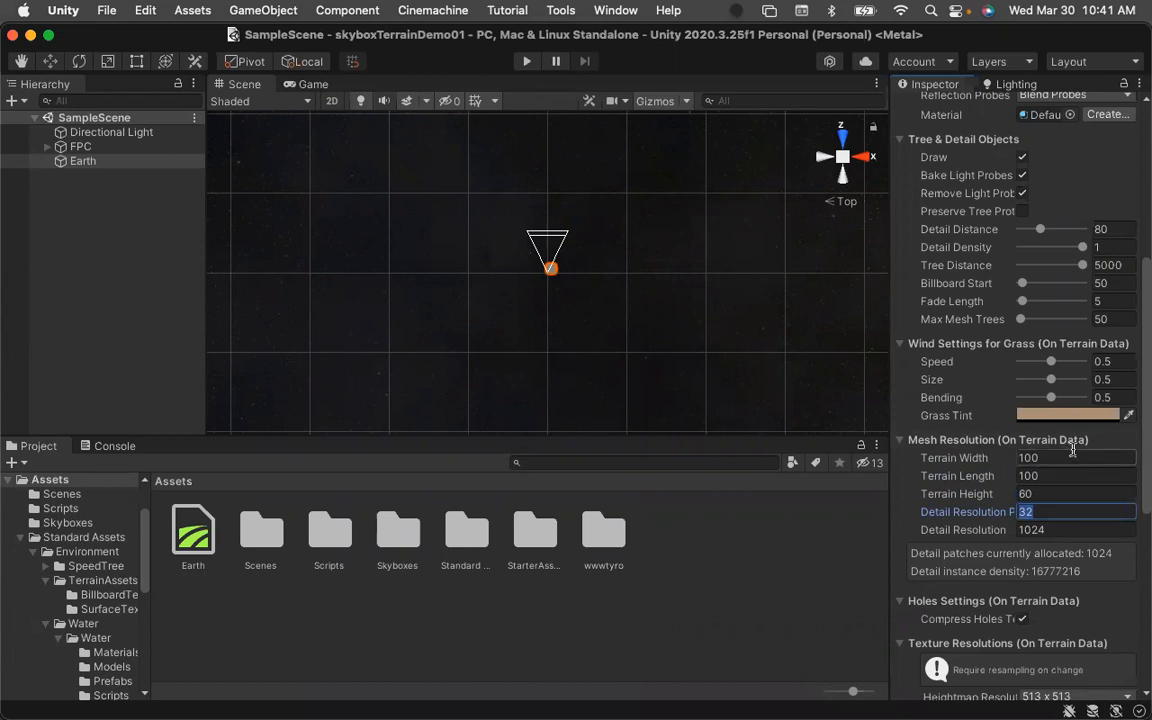
Center the Earth terrain by setting its position X to -50 and Z to -50.
double_click(70, 161)
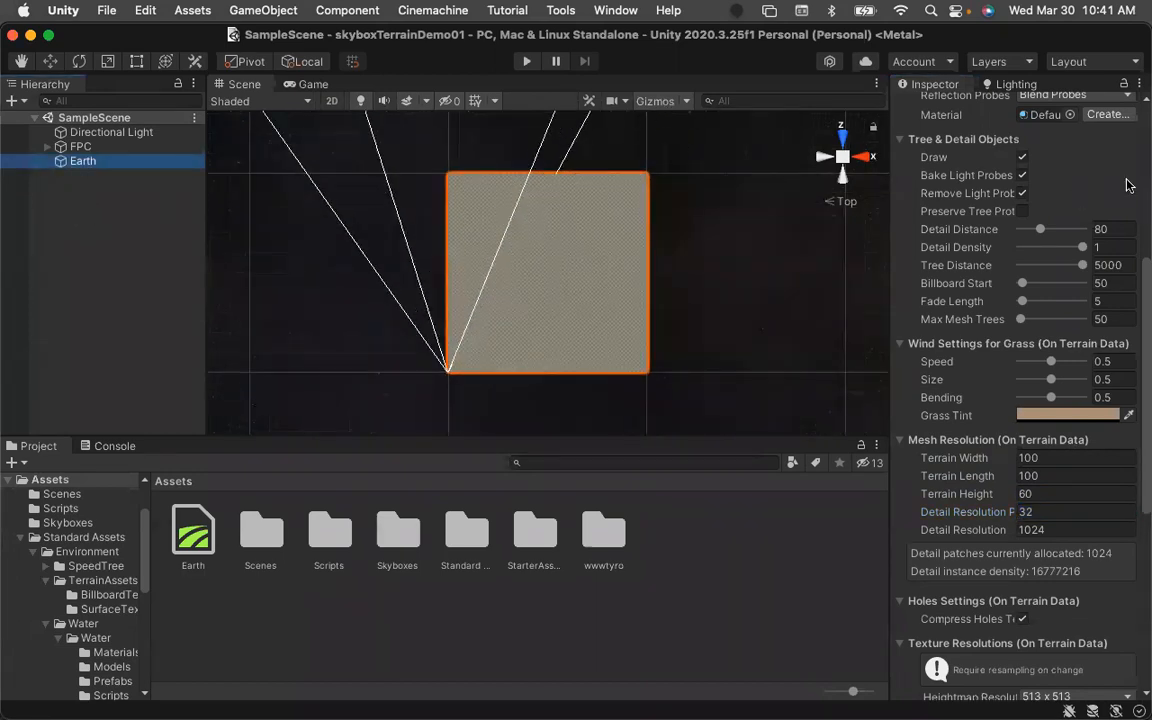
scroll(1126, 178, up, 10)
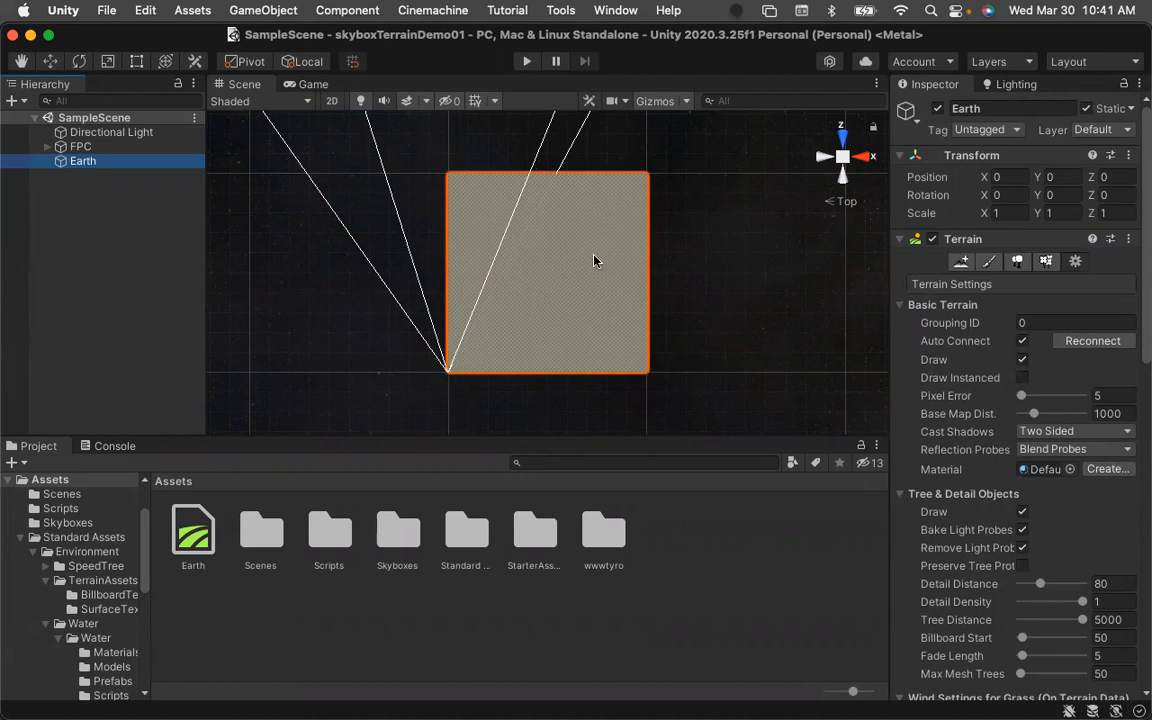
click(1017, 178)
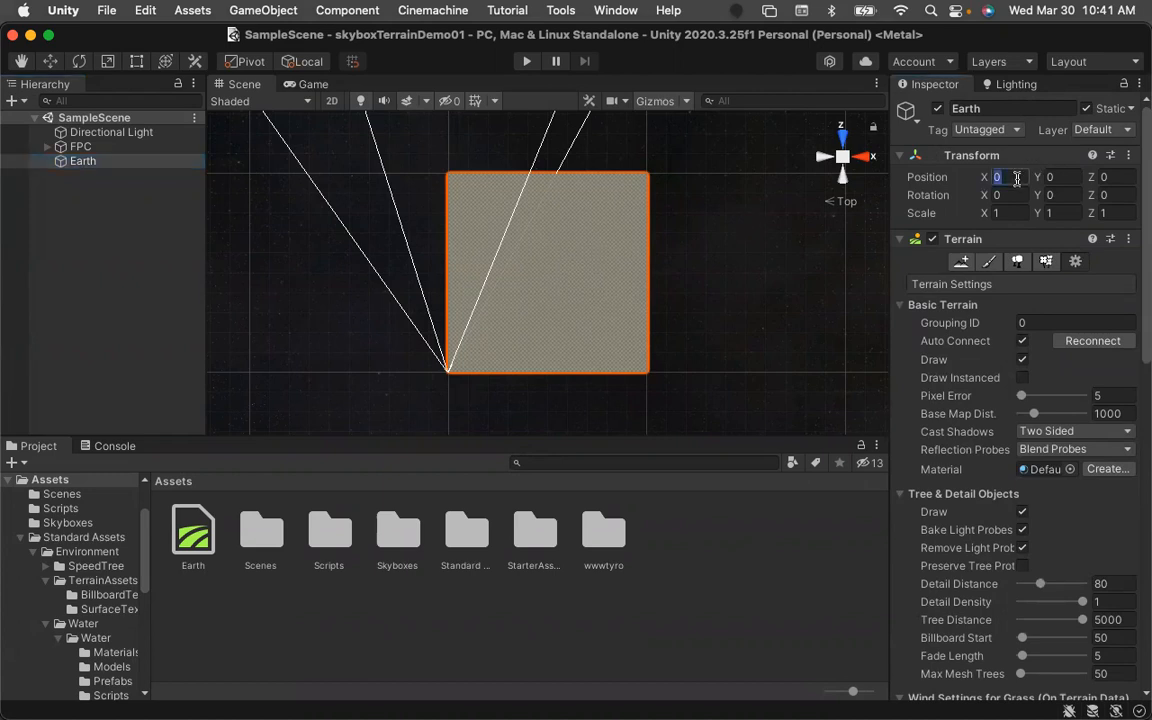
text(-50)
key(Tab)
key(Tab)
text(-)
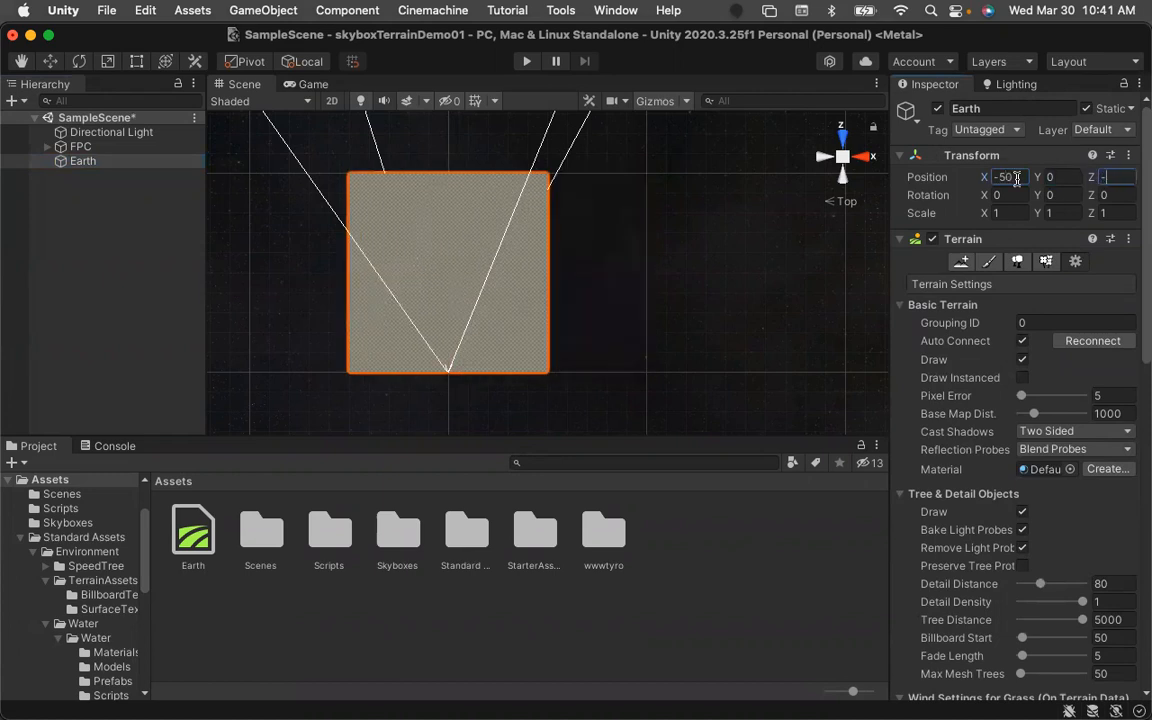
text(50)
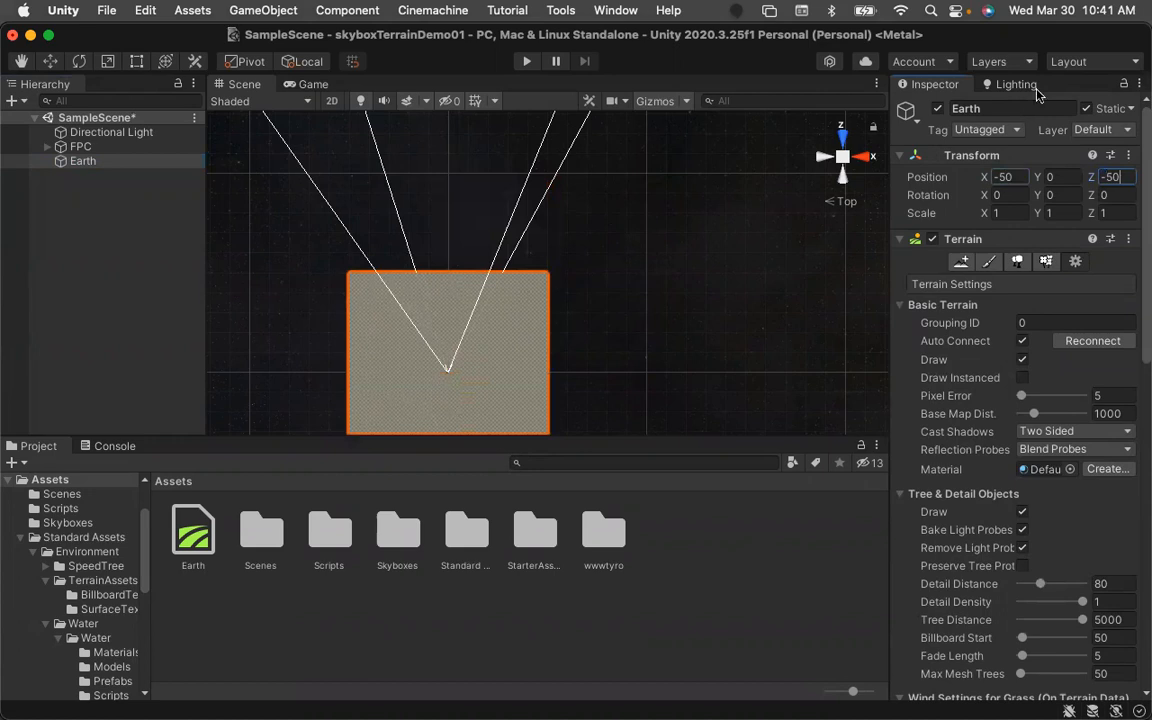
Save the scene and switch the Scene view to a free perspective view of the terrain.
double_click(57, 163)
scroll(684, 303, up, 3)
key(super+s)
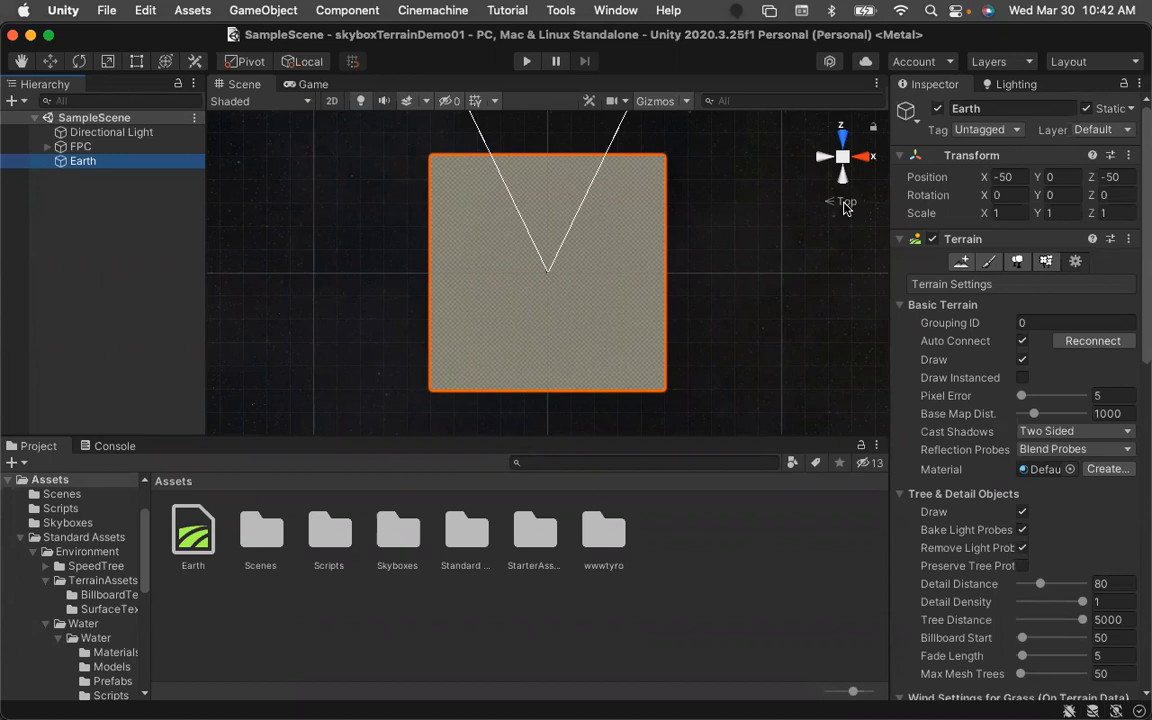
right_click(843, 204)
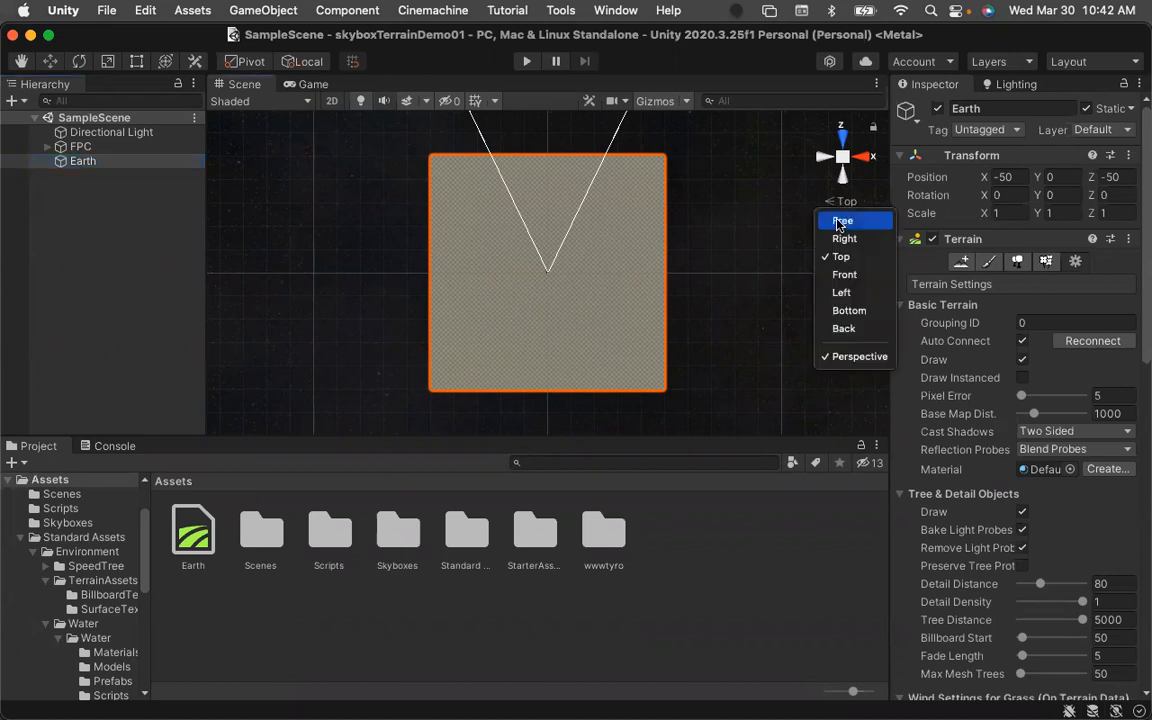
click(843, 220)
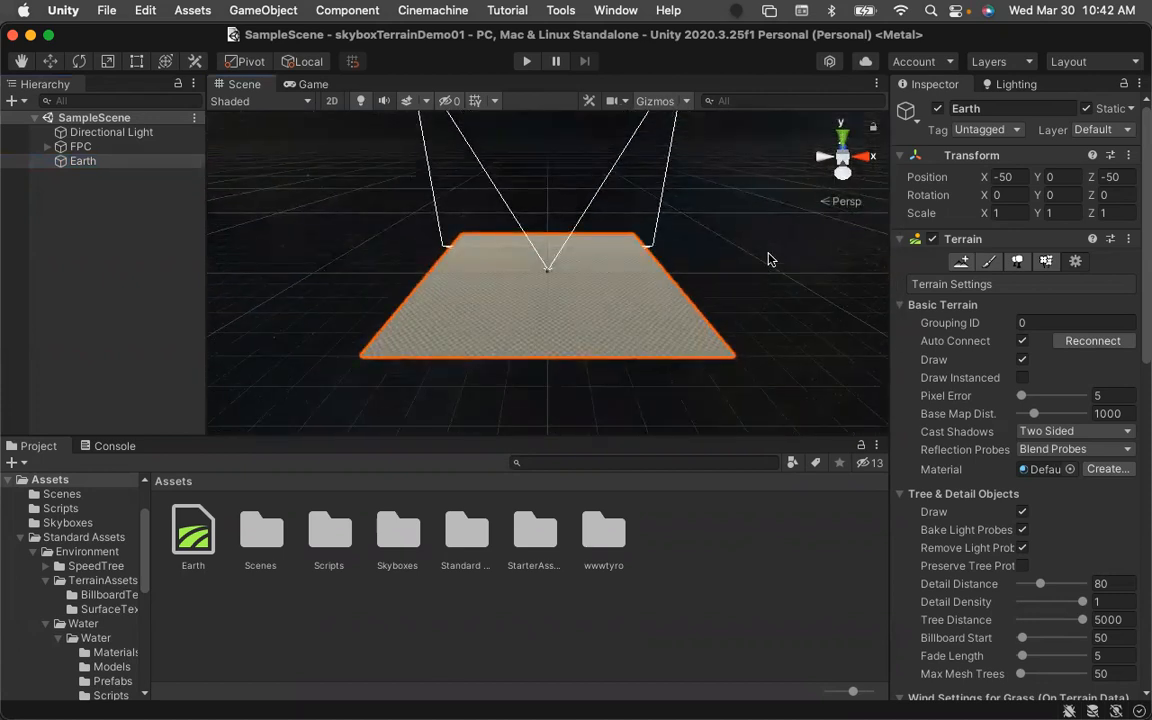
Choose the Raise or Lower Terrain tool for the Earth terrain and pick the soft round brush beside the hard one.
click(990, 264)
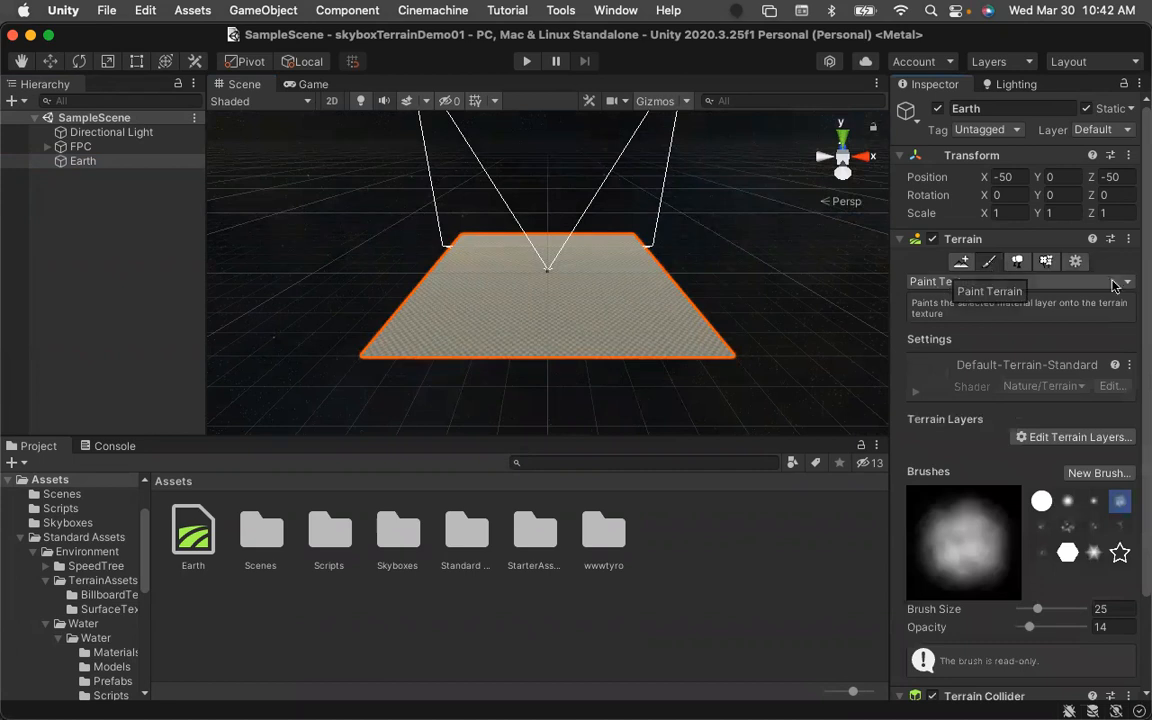
click(1124, 286)
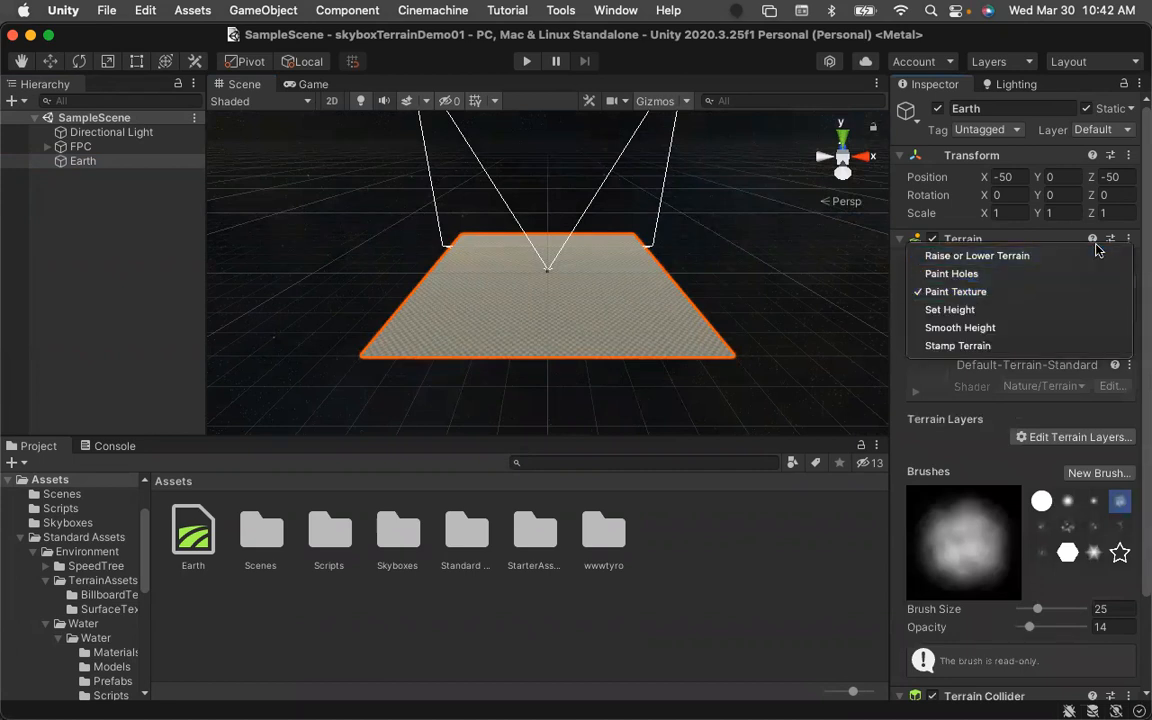
click(1086, 258)
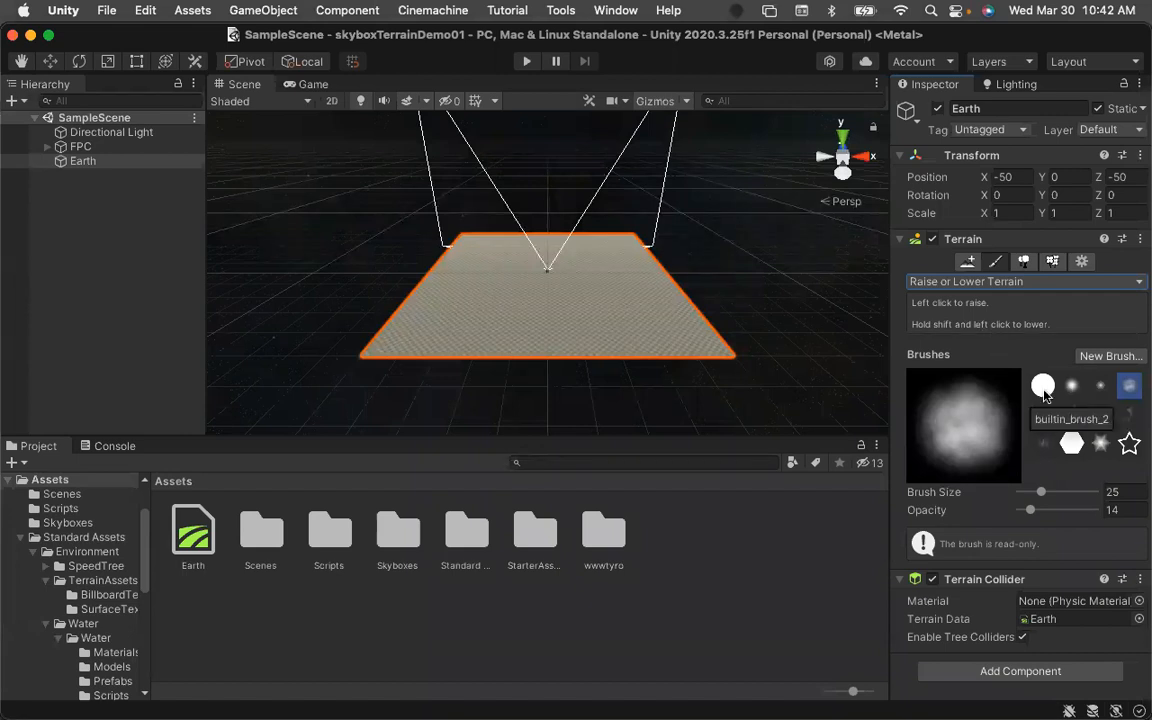
click(1045, 387)
click(1070, 390)
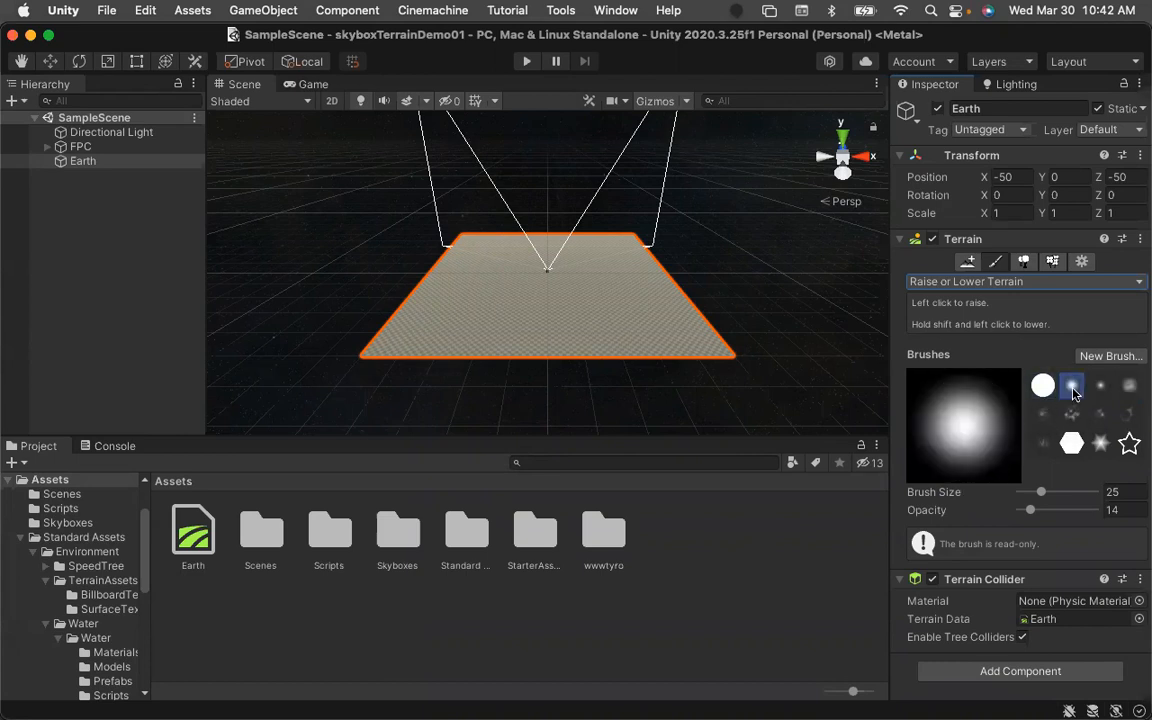
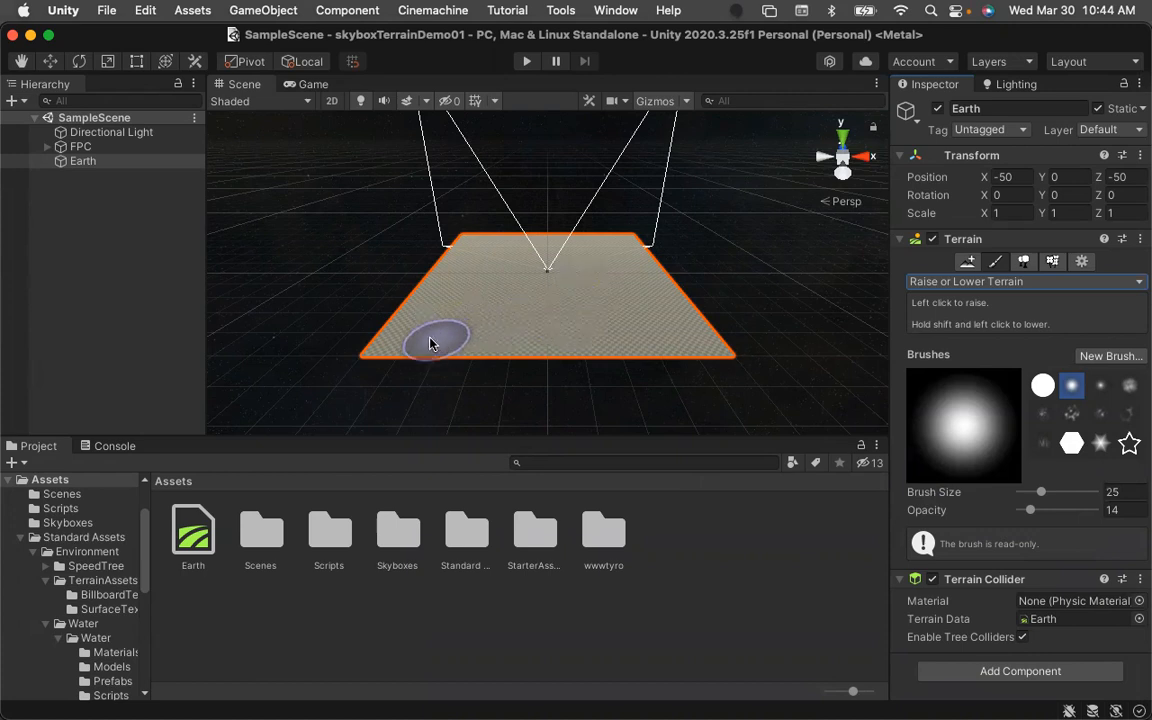
Raise low ridges across the Earth terrain with the soft round brush at opacity 14.
drag(409, 340, 572, 334)
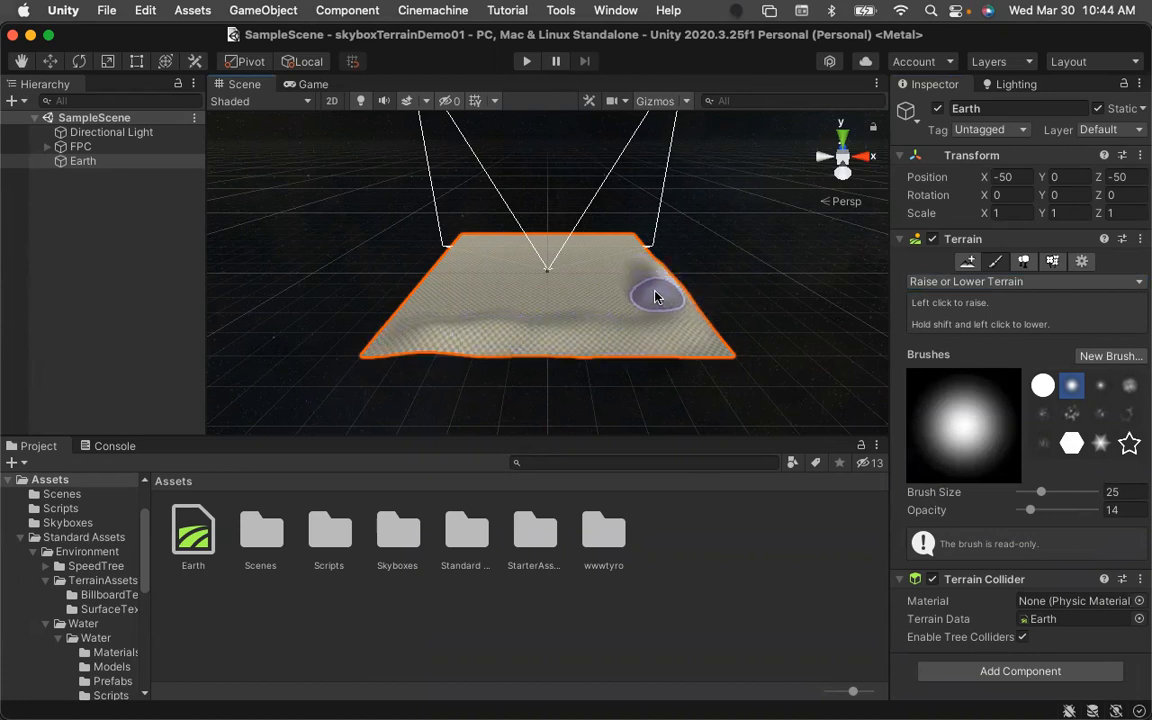
mouse_move(645, 316)
mouse_down()
mouse_move(442, 322)
mouse_move(437, 306)
mouse_move(442, 316)
mouse_up()
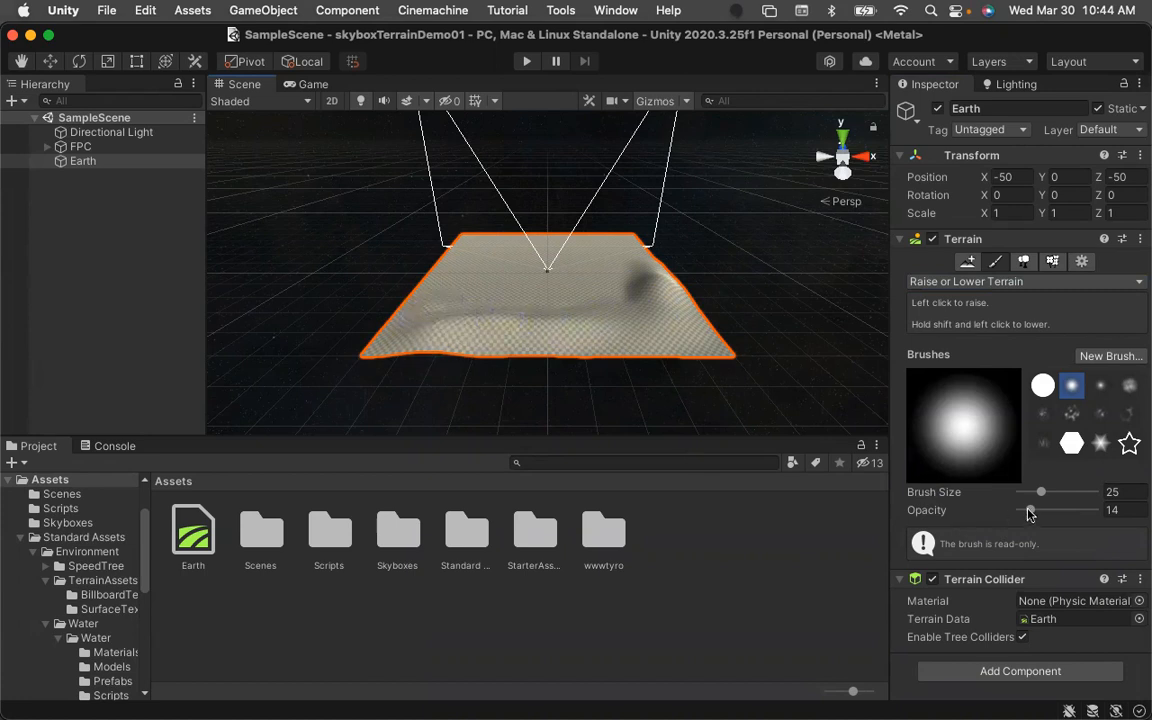
Set the brush opacity to 100 and raise taller hills along the terrain's back and left edges.
drag(1030, 510, 1107, 524)
mouse_move(435, 302)
mouse_down()
mouse_move(400, 262)
mouse_move(579, 316)
mouse_move(585, 370)
mouse_move(627, 317)
mouse_move(650, 319)
mouse_move(656, 290)
mouse_move(638, 249)
mouse_move(628, 266)
mouse_move(648, 337)
mouse_move(578, 425)
mouse_move(538, 308)
mouse_move(531, 314)
mouse_up()
mouse_move(447, 335)
mouse_down()
mouse_move(441, 272)
mouse_move(478, 198)
mouse_move(527, 187)
mouse_move(617, 207)
mouse_up()
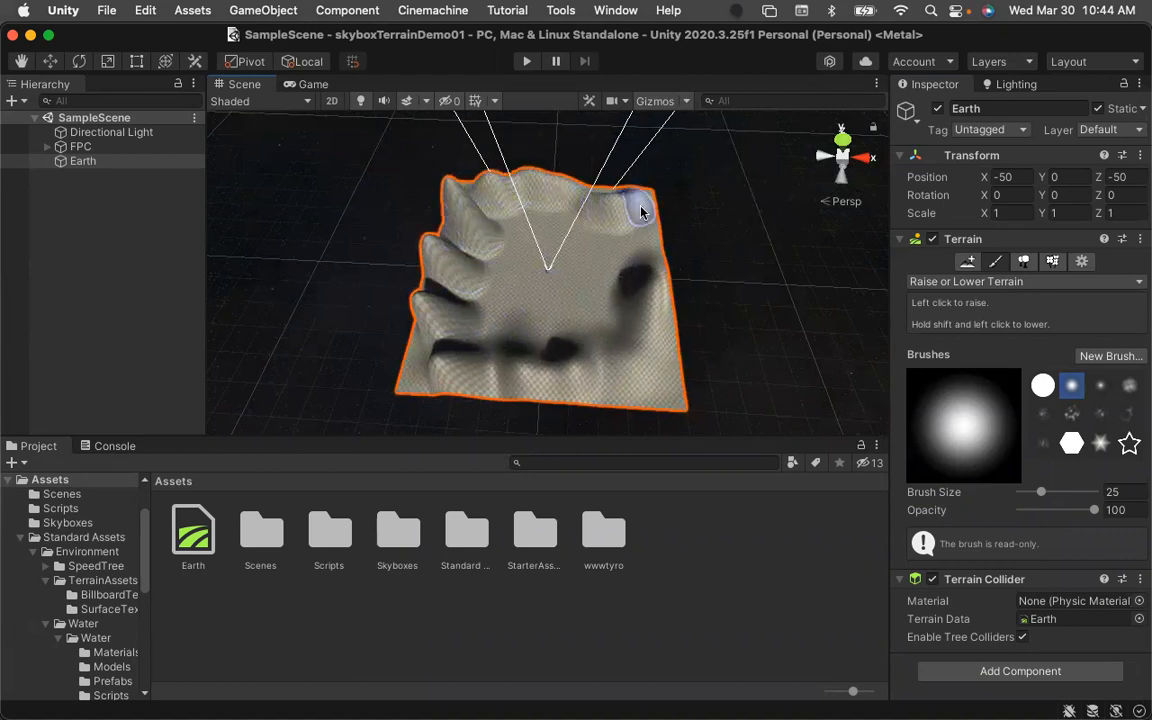
mouse_move(652, 277)
mouse_down()
mouse_move(643, 318)
mouse_move(591, 345)
mouse_move(530, 330)
mouse_move(495, 208)
mouse_move(450, 188)
mouse_move(425, 245)
mouse_up()
Reselect the Earth terrain and raise another hill near its left edge.
click(421, 297)
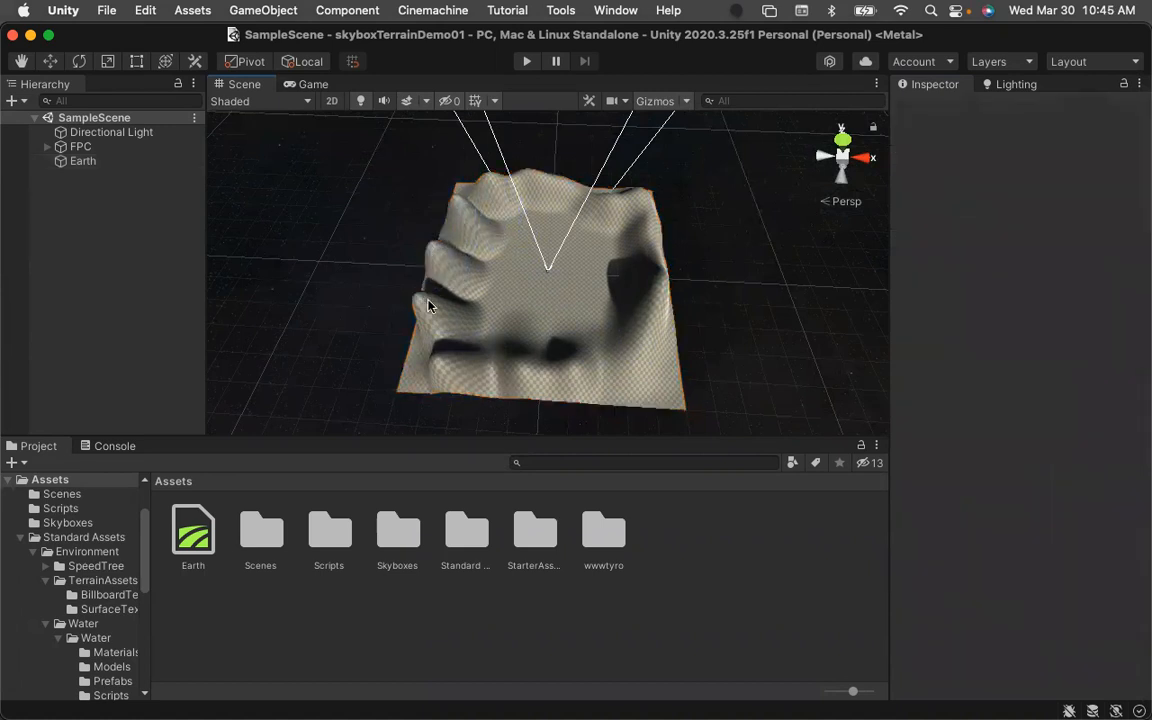
click(428, 303)
drag(428, 305, 452, 376)
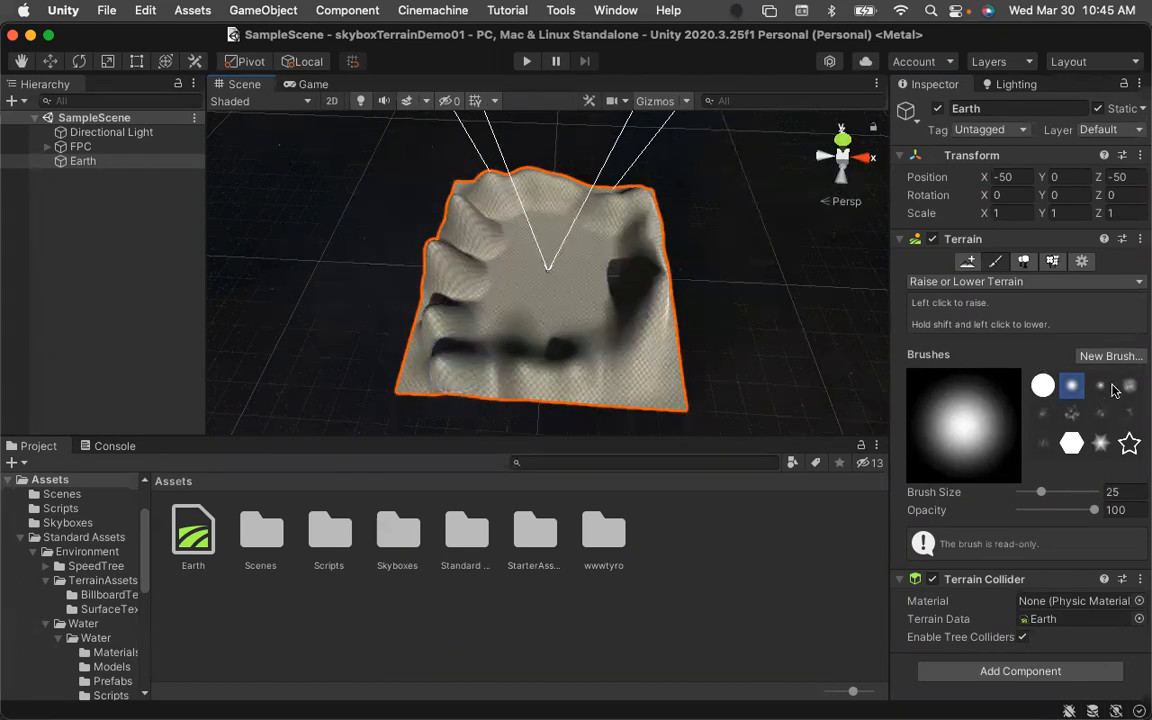
Switch to the smaller soft brush and raise more terrain on the left side.
click(1099, 388)
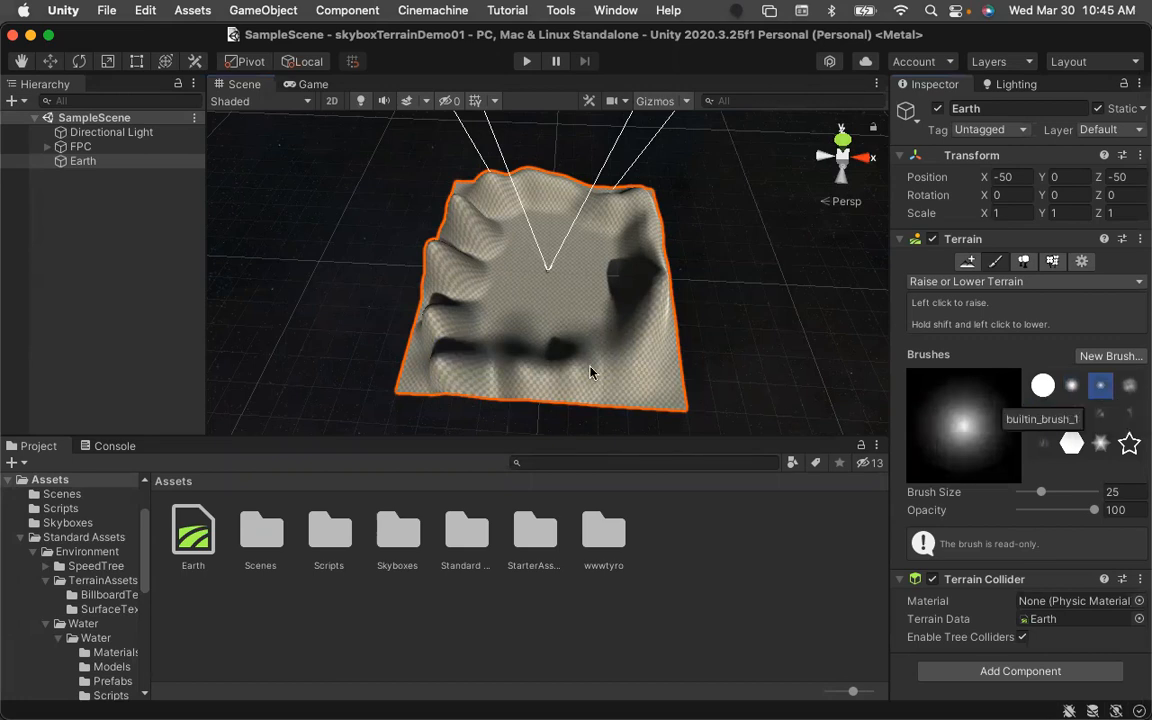
mouse_move(480, 348)
mouse_down()
mouse_move(457, 350)
mouse_move(442, 316)
mouse_move(450, 279)
mouse_up()
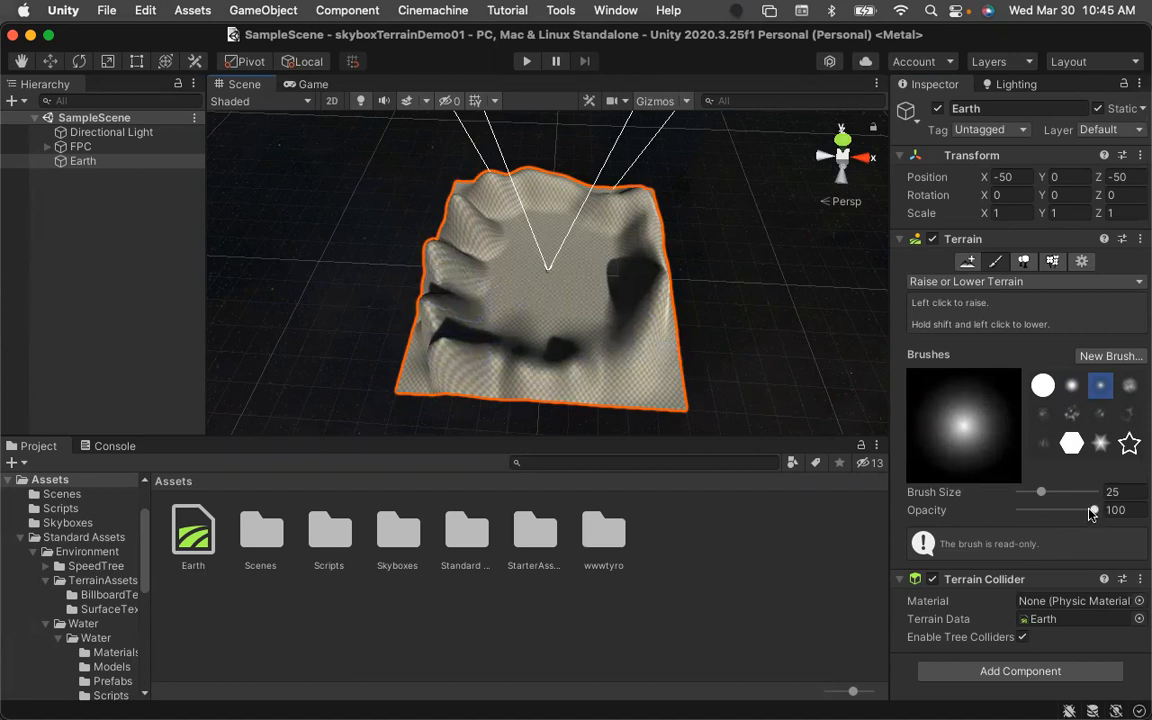
Set the brush opacity to 50 and raise terrain near the back edge.
click(1124, 511)
text(50)
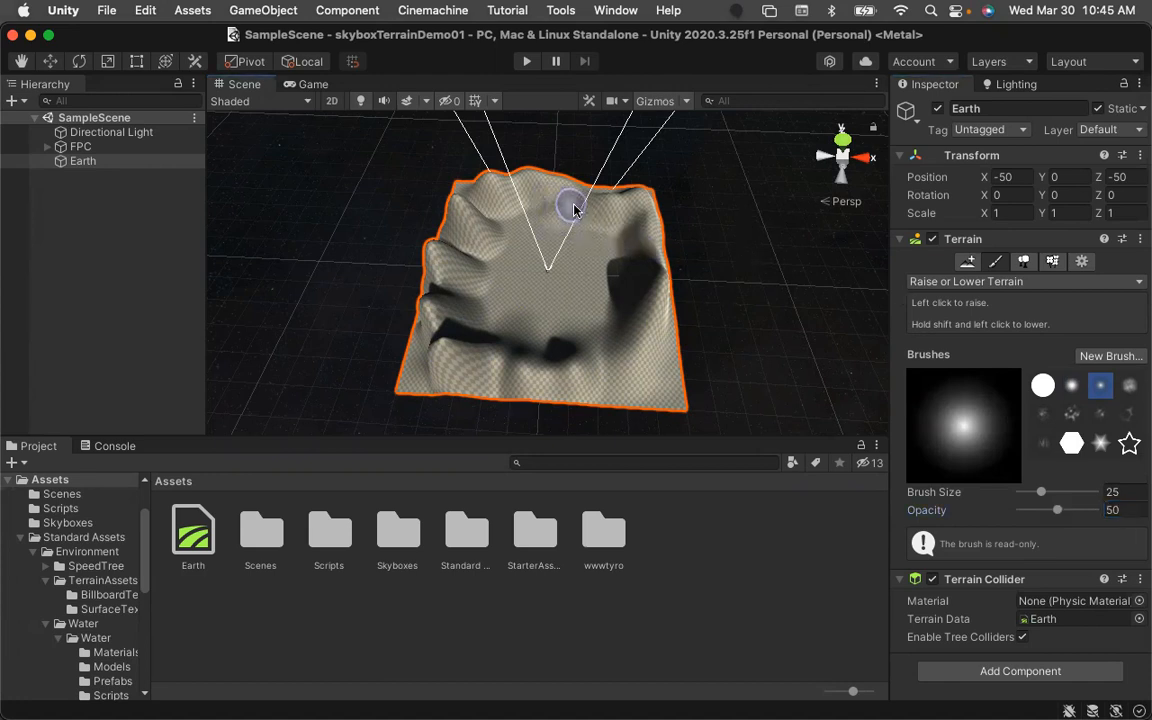
mouse_move(625, 219)
mouse_down()
mouse_move(638, 314)
mouse_move(597, 352)
mouse_move(502, 366)
mouse_move(443, 291)
mouse_move(453, 237)
mouse_move(483, 193)
mouse_move(594, 201)
mouse_up()
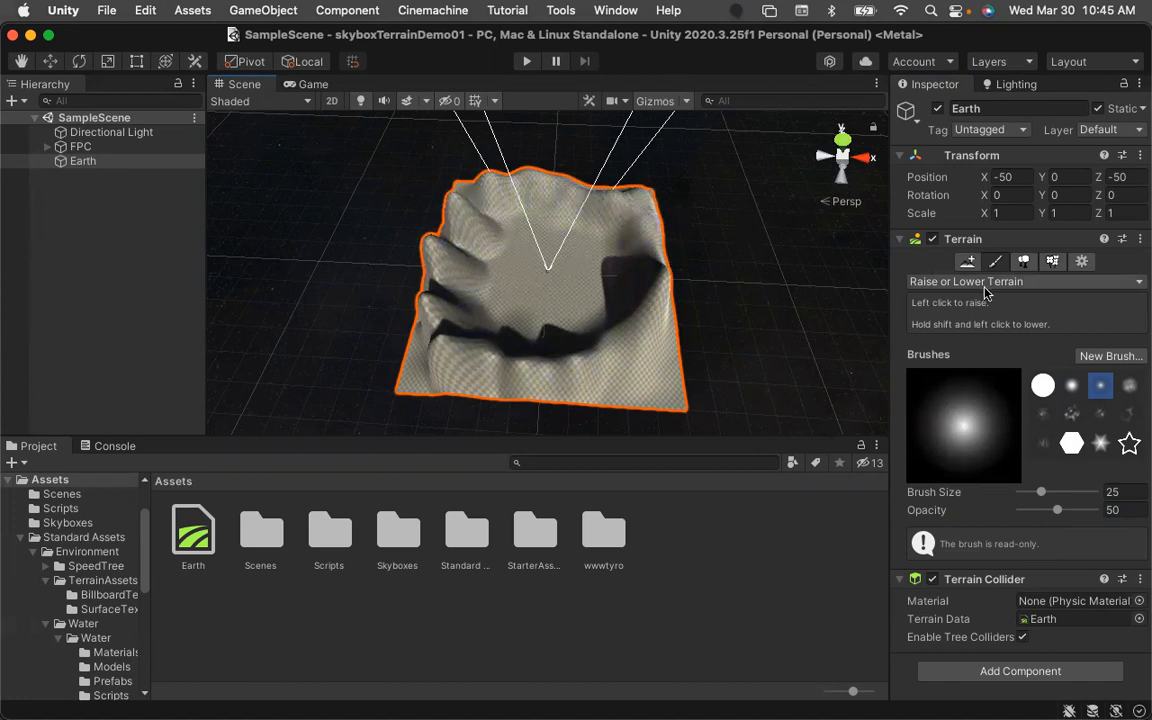
Pick the cloud-textured brush, set opacity to 25, and raise terrain across the middle toward the back.
click(1130, 386)
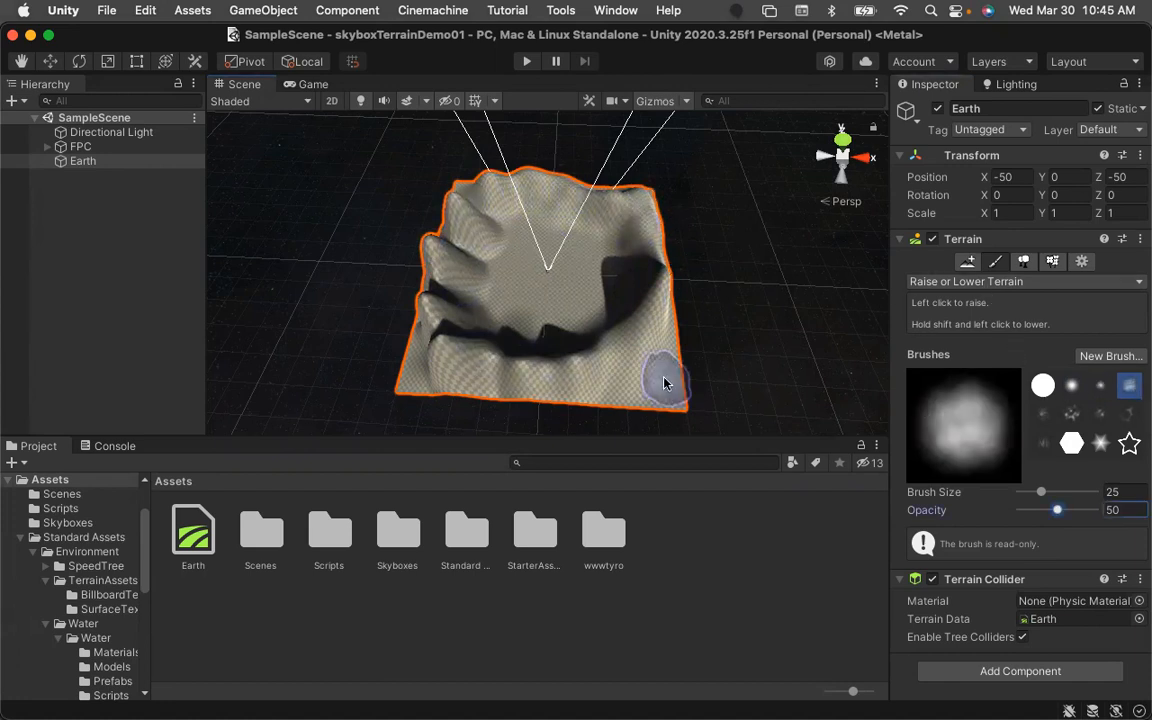
click(537, 345)
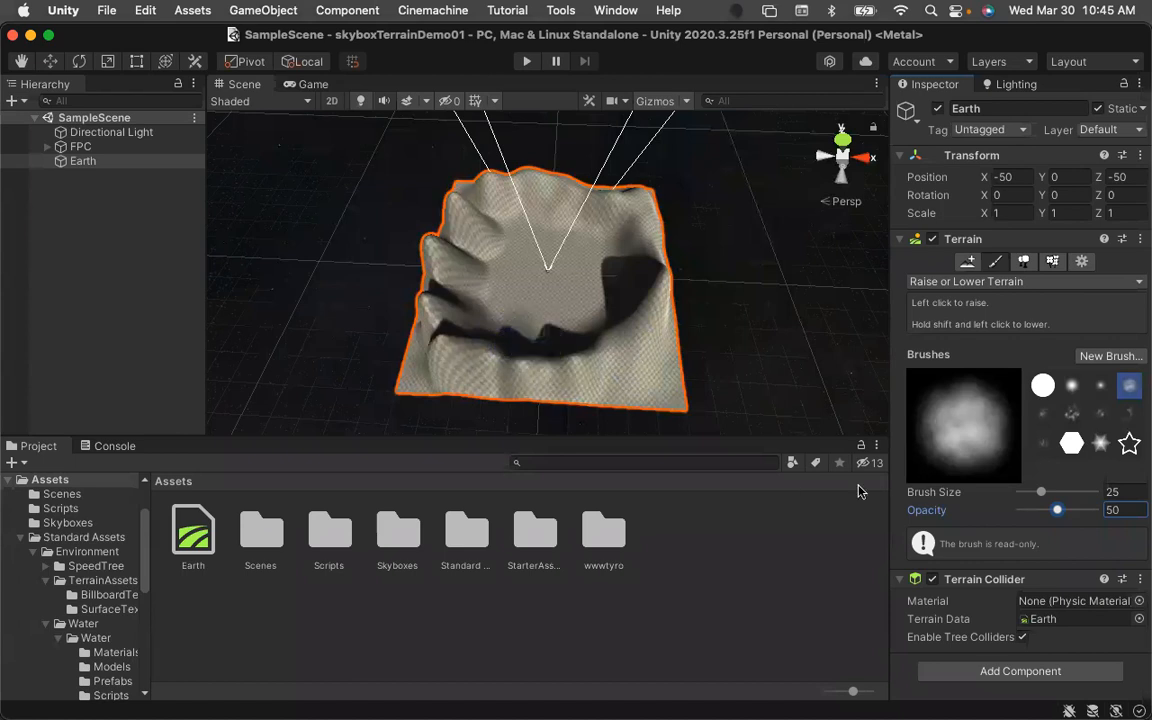
click(1111, 509)
text(25)
mouse_move(540, 348)
mouse_down()
mouse_move(498, 323)
mouse_move(489, 297)
mouse_move(507, 231)
mouse_move(579, 237)
mouse_move(619, 263)
mouse_move(584, 334)
mouse_move(557, 344)
mouse_move(545, 338)
mouse_move(672, 316)
mouse_move(600, 270)
mouse_move(648, 235)
mouse_up()
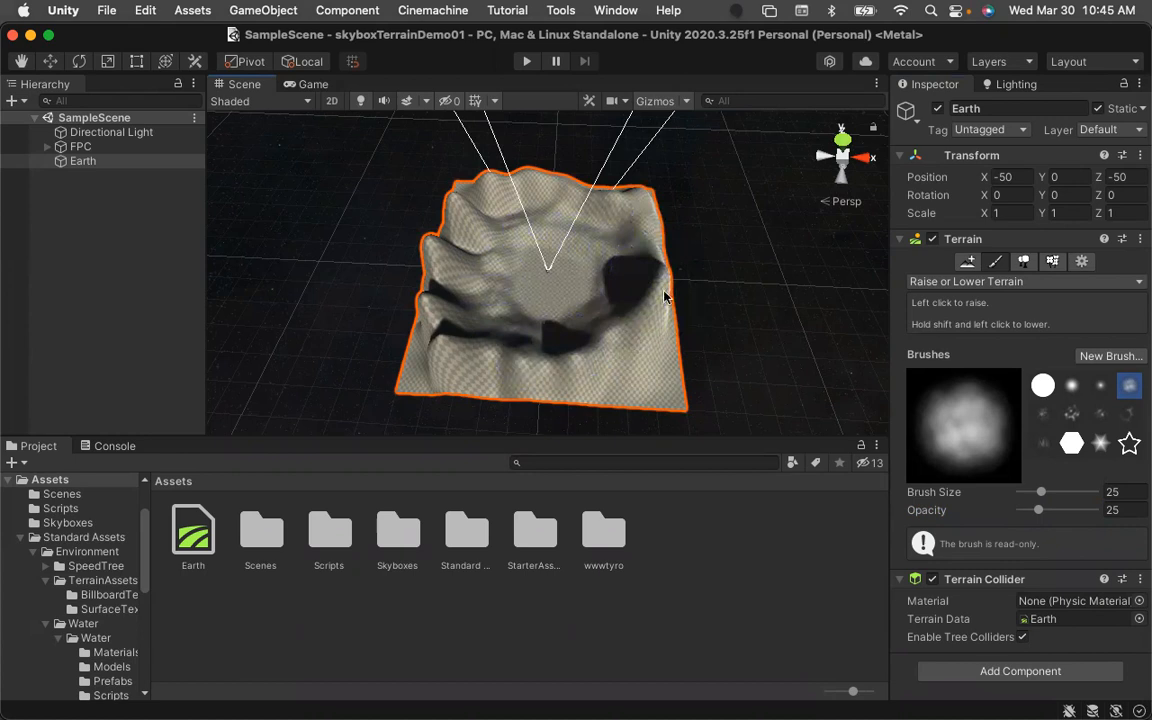
Raise a row of peaks along the back edge and add bumps on the left side of the terrain.
mouse_move(609, 329)
alt+mouse_down()
mouse_move(564, 312)
mouse_move(612, 388)
mouse_move(707, 237)
mouse_move(601, 203)
mouse_move(659, 271)
mouse_move(521, 306)
mouse_move(666, 314)
mouse_move(481, 293)
mouse_move(460, 314)
mouse_move(591, 327)
mouse_move(496, 308)
mouse_move(519, 319)
alt+mouse_up()
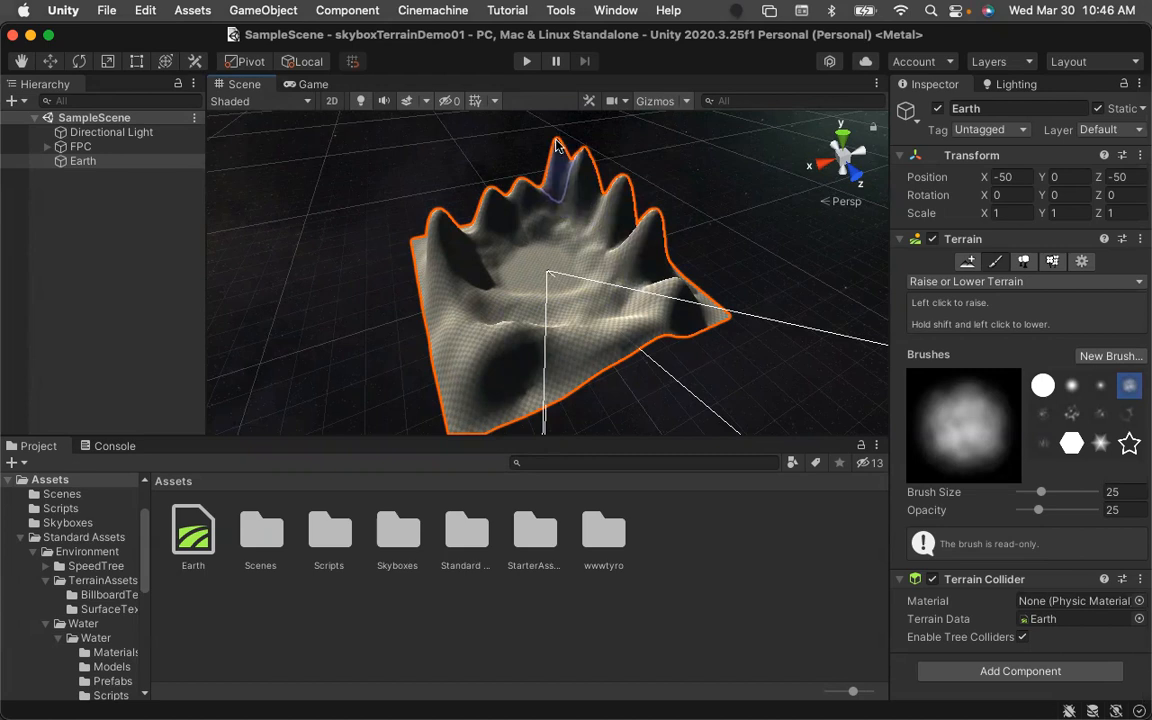
mouse_move(557, 141)
shift+mouse_down()
mouse_move(562, 168)
mouse_move(584, 162)
mouse_move(589, 186)
mouse_move(619, 190)
mouse_move(651, 220)
mouse_move(650, 237)
shift+mouse_up()
shift+drag(553, 177, 561, 179)
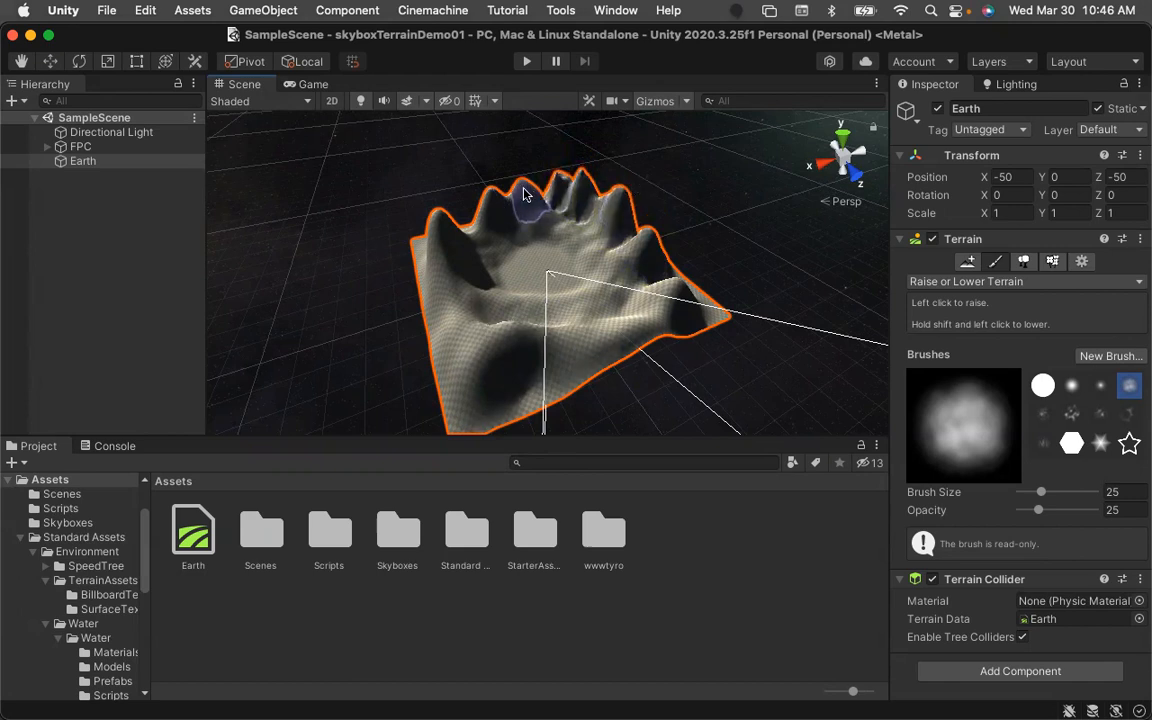
shift+drag(443, 225, 452, 250)
mouse_move(510, 366)
shift+mouse_down()
mouse_move(485, 357)
mouse_move(460, 288)
shift+mouse_up()
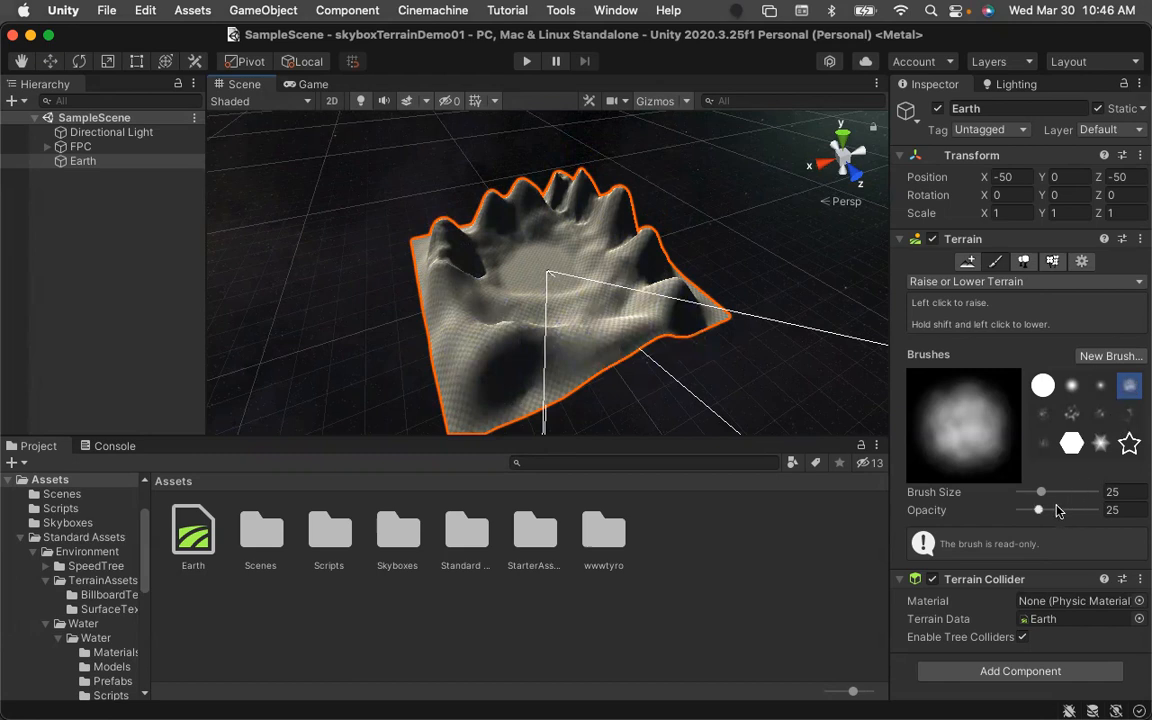
mouse_move(617, 327)
mouse_down()
mouse_move(640, 300)
mouse_move(640, 330)
mouse_move(663, 299)
mouse_move(680, 301)
mouse_move(655, 278)
mouse_move(583, 324)
mouse_move(627, 342)
mouse_move(548, 342)
mouse_move(584, 369)
mouse_up()
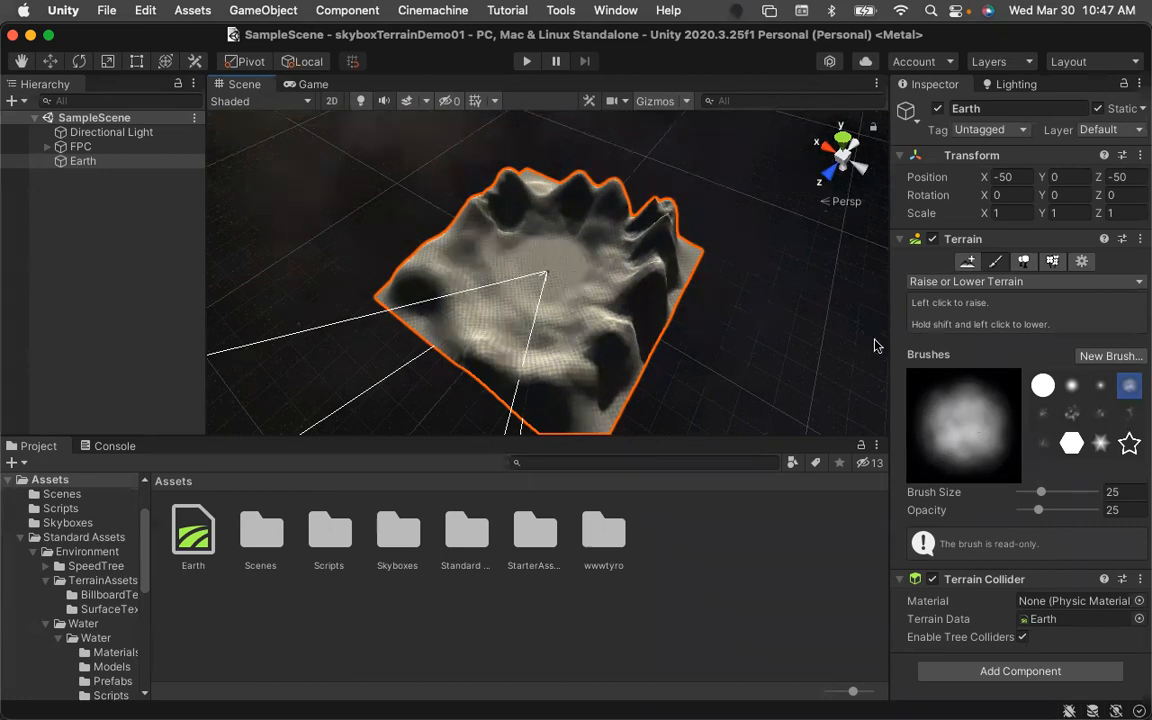
Choose the noise-patterned brush and add rough raised patches in the middle and back corner of the terrain.
click(1073, 414)
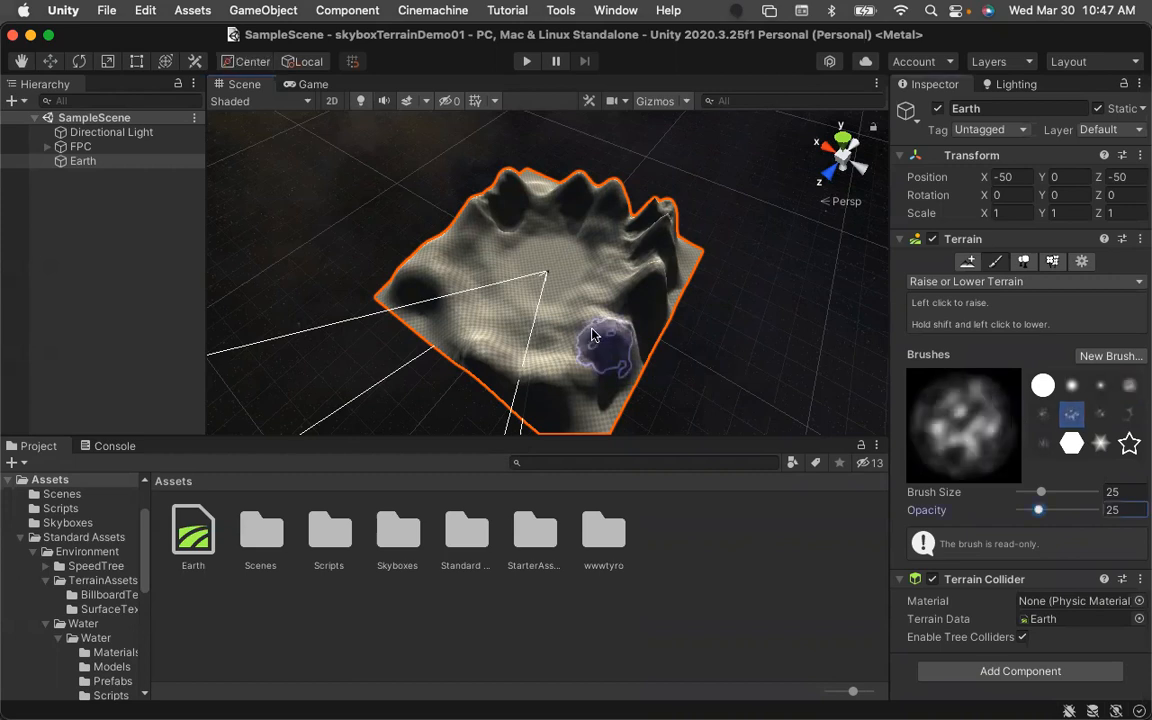
click(590, 320)
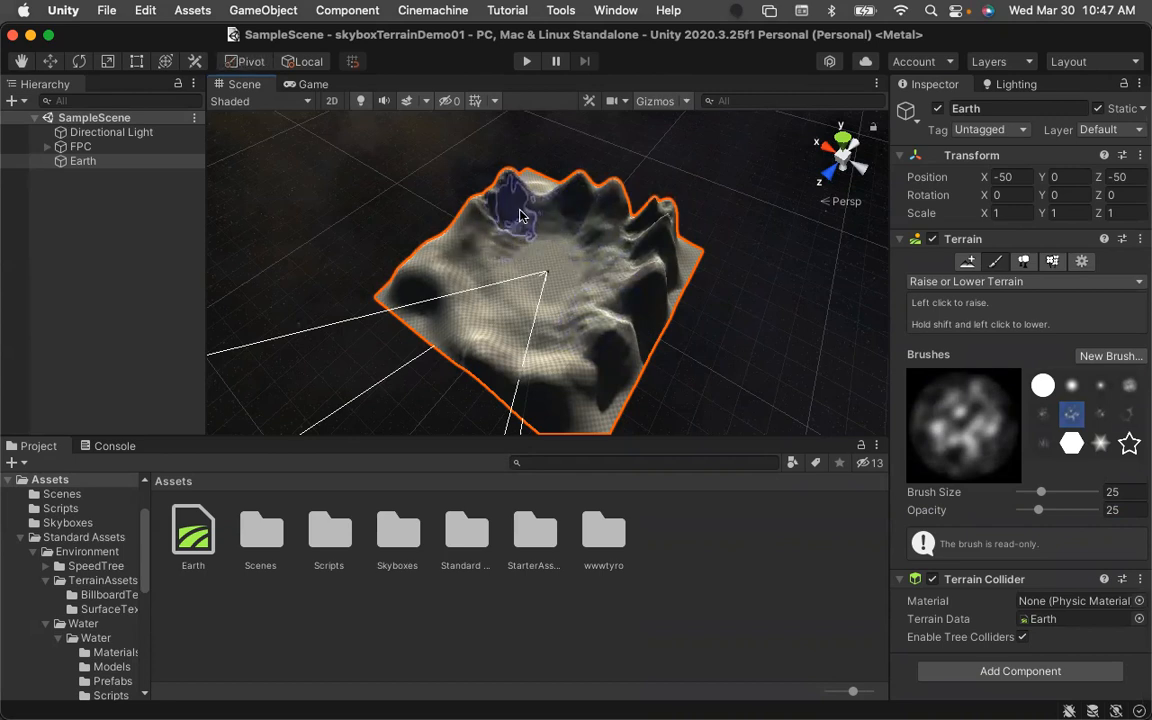
key(z)
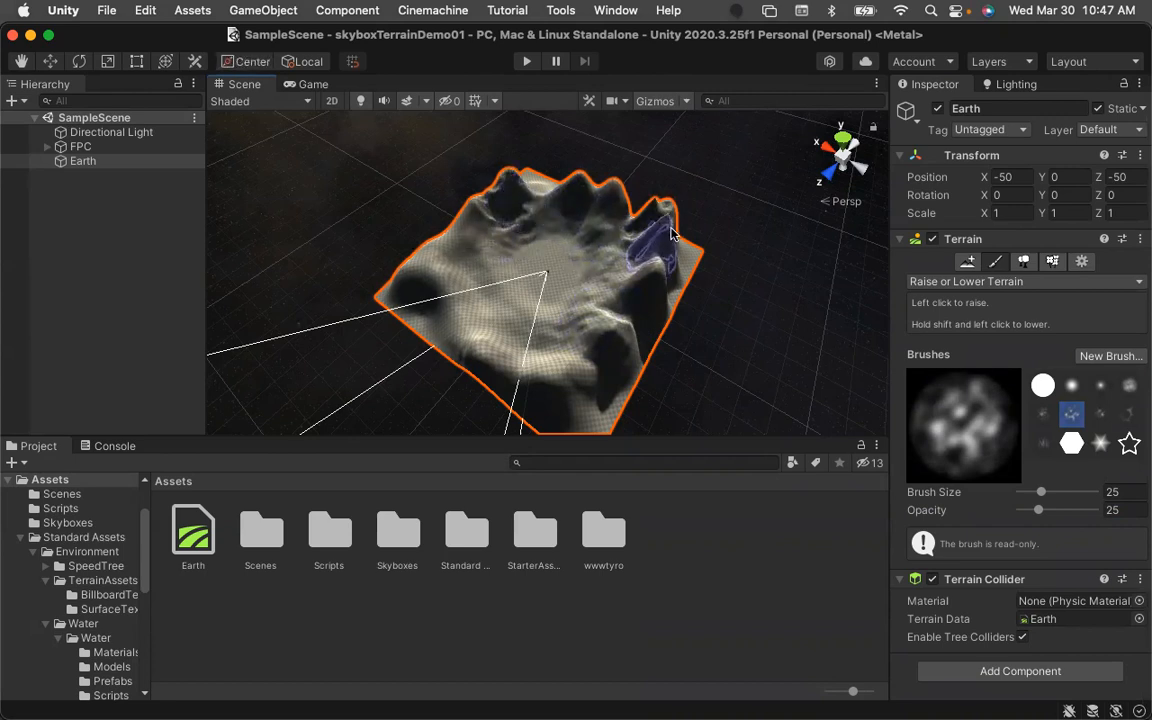
Enter Play mode and stop it again.
click(527, 62)
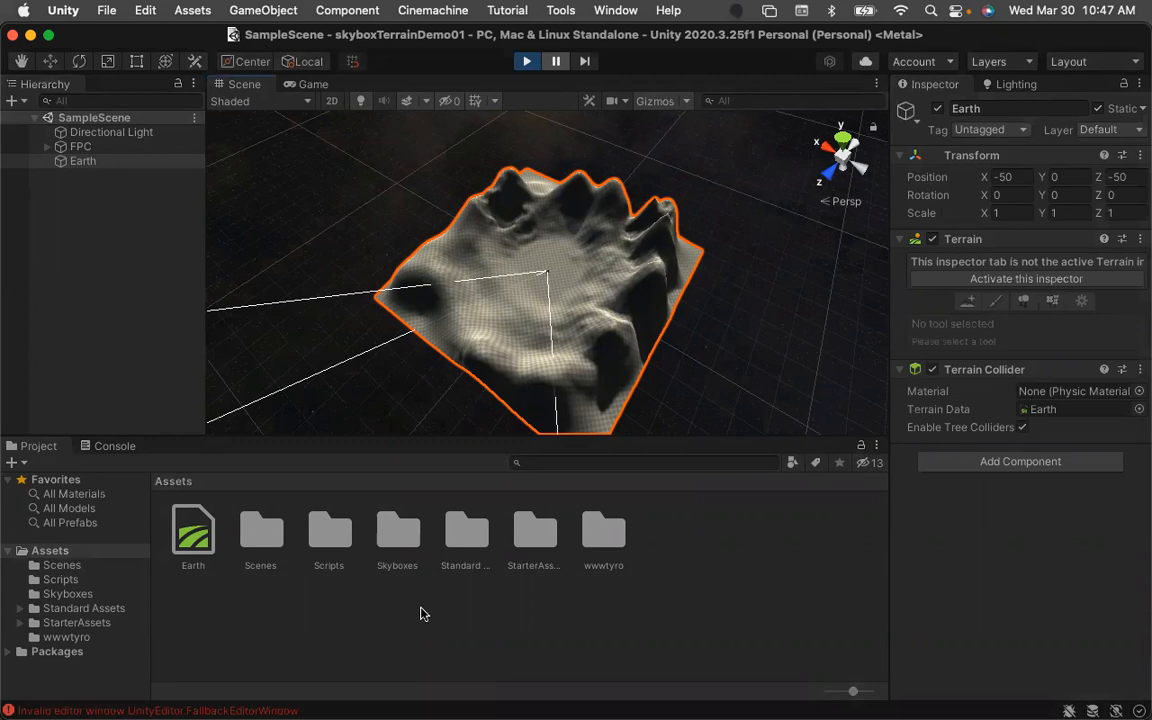
click(528, 61)
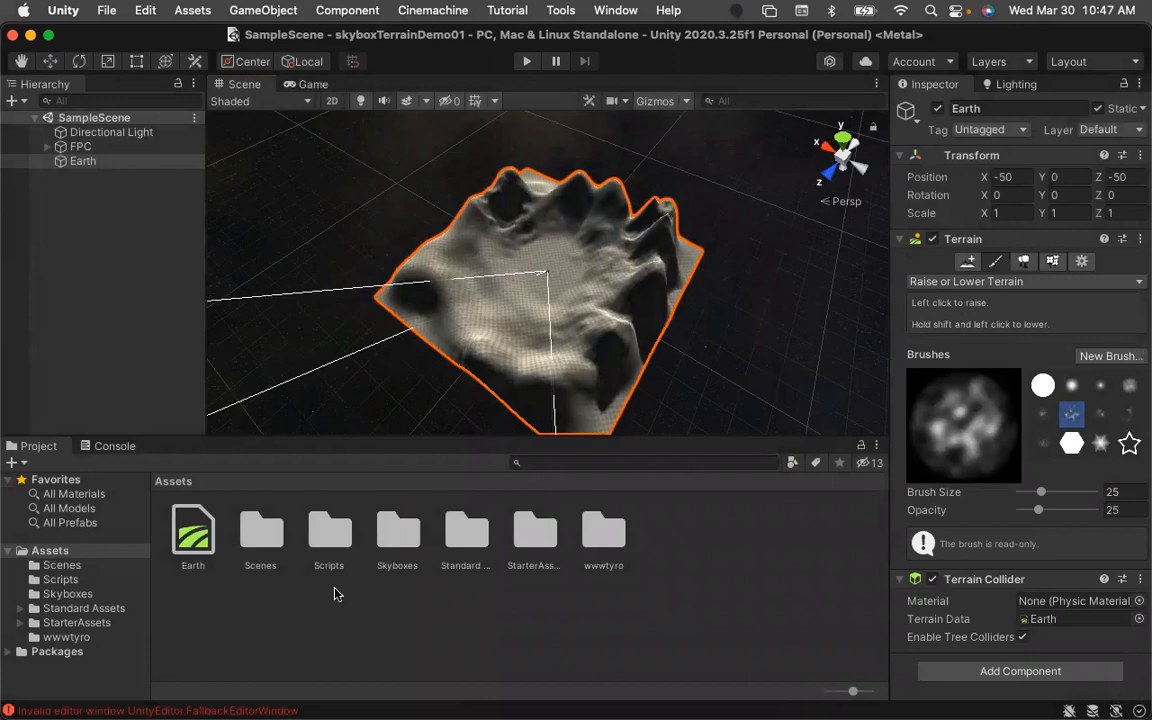
Open the console error entry and clear the console.
click(238, 707)
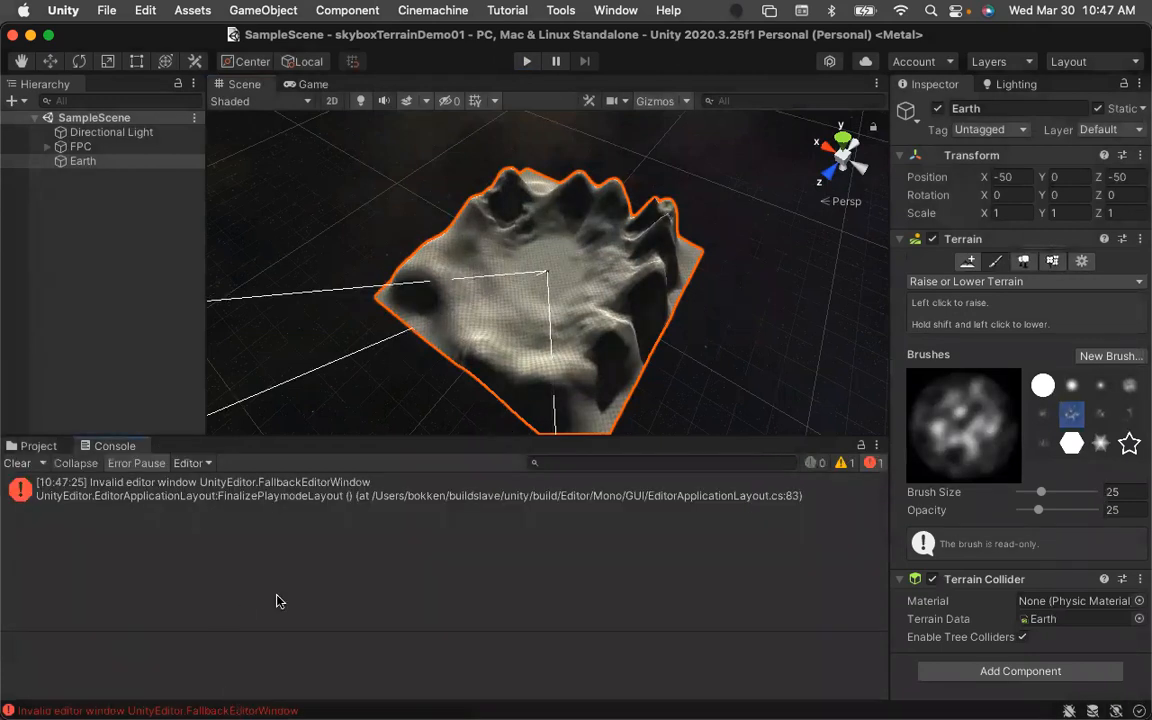
click(233, 496)
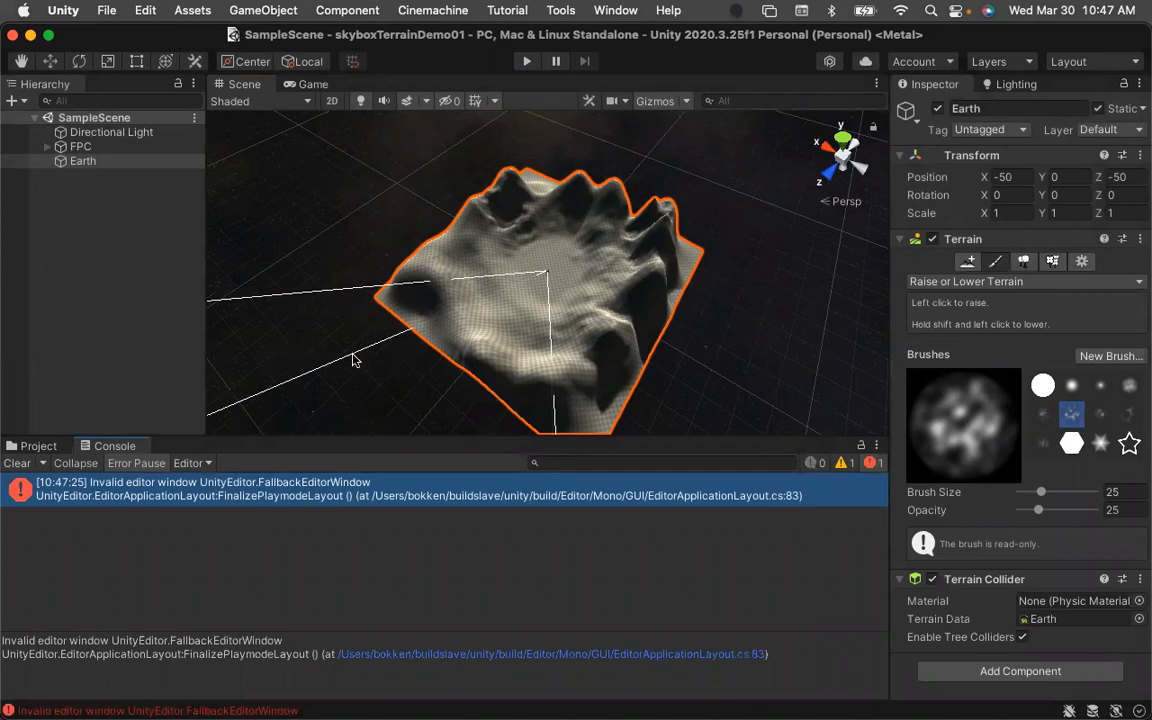
click(17, 463)
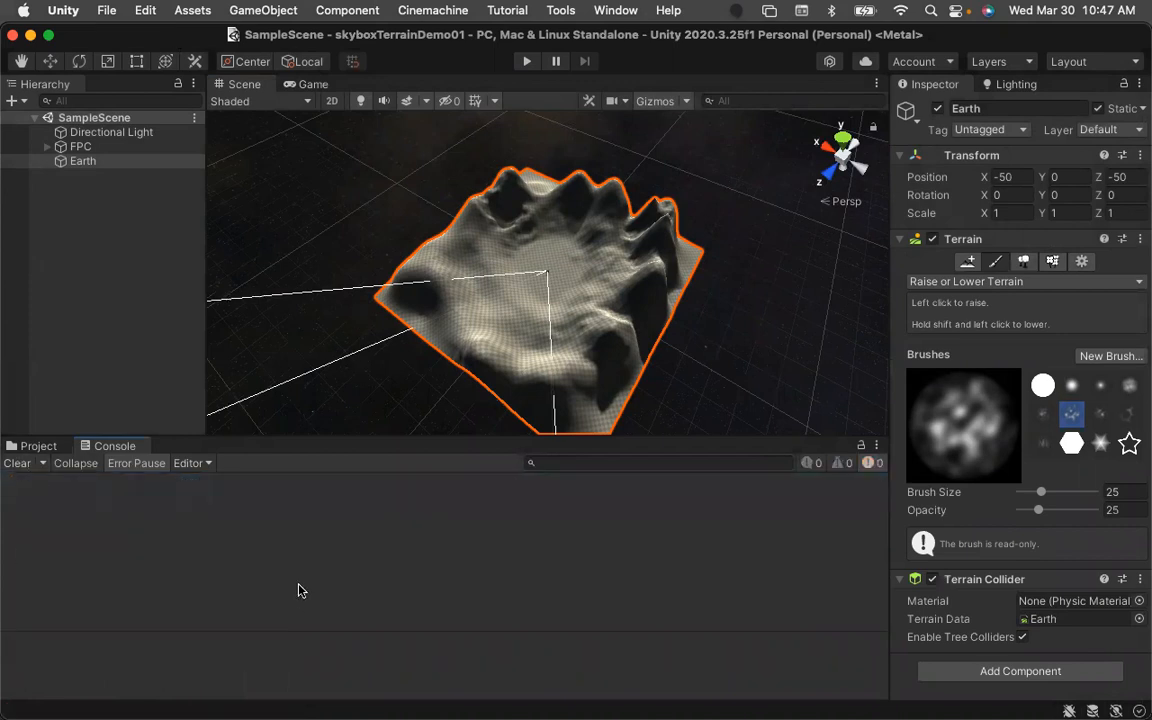
Switch to Chrome and close the Standard Assets store tab.
key(super+Tab)
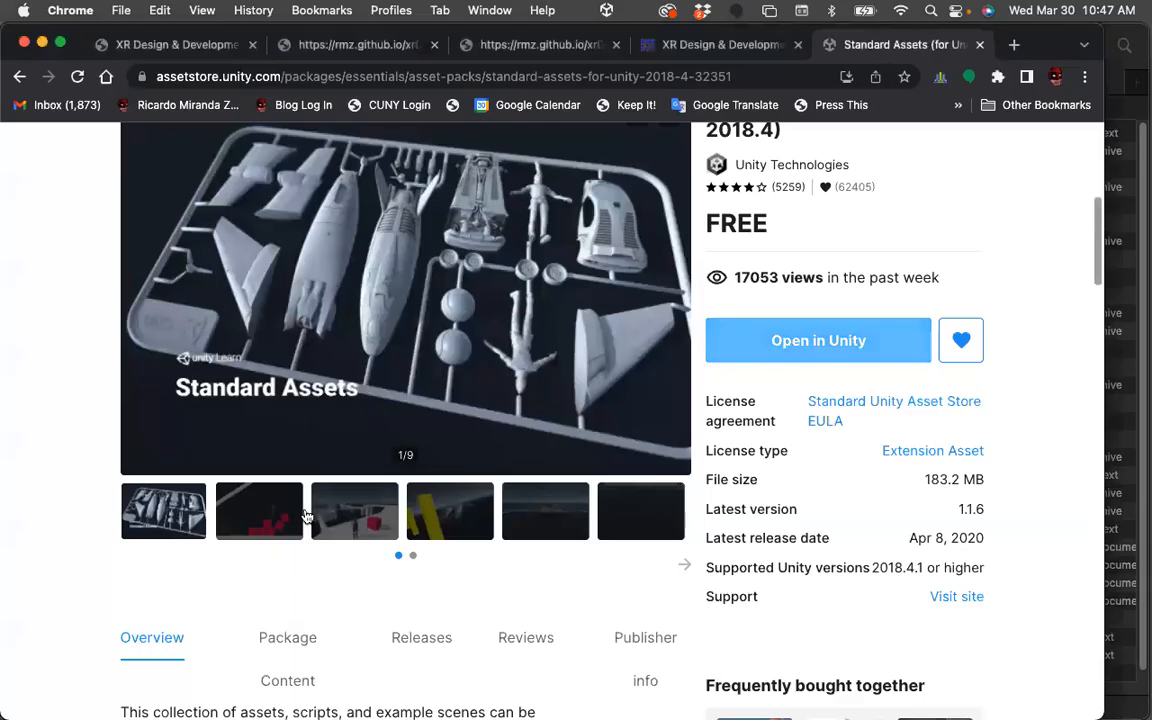
click(980, 45)
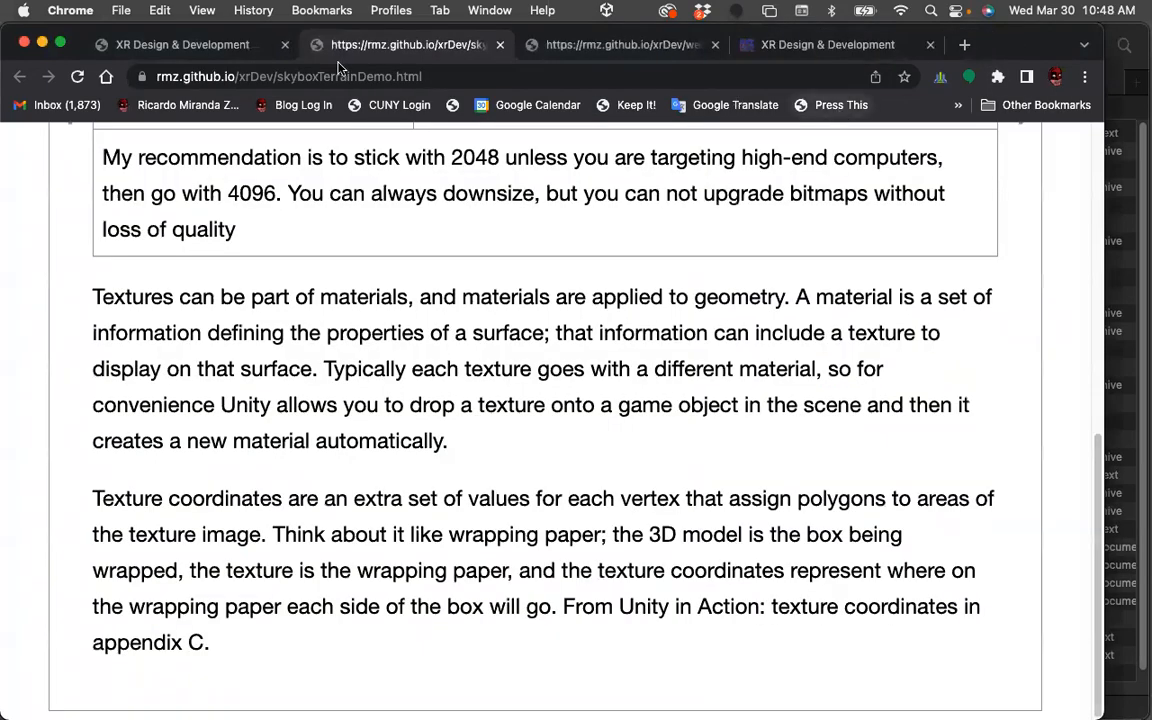
Minimize the browser and return to the skyboxTerrainDemo01 project from Unity Hub.
click(42, 42)
click(260, 84)
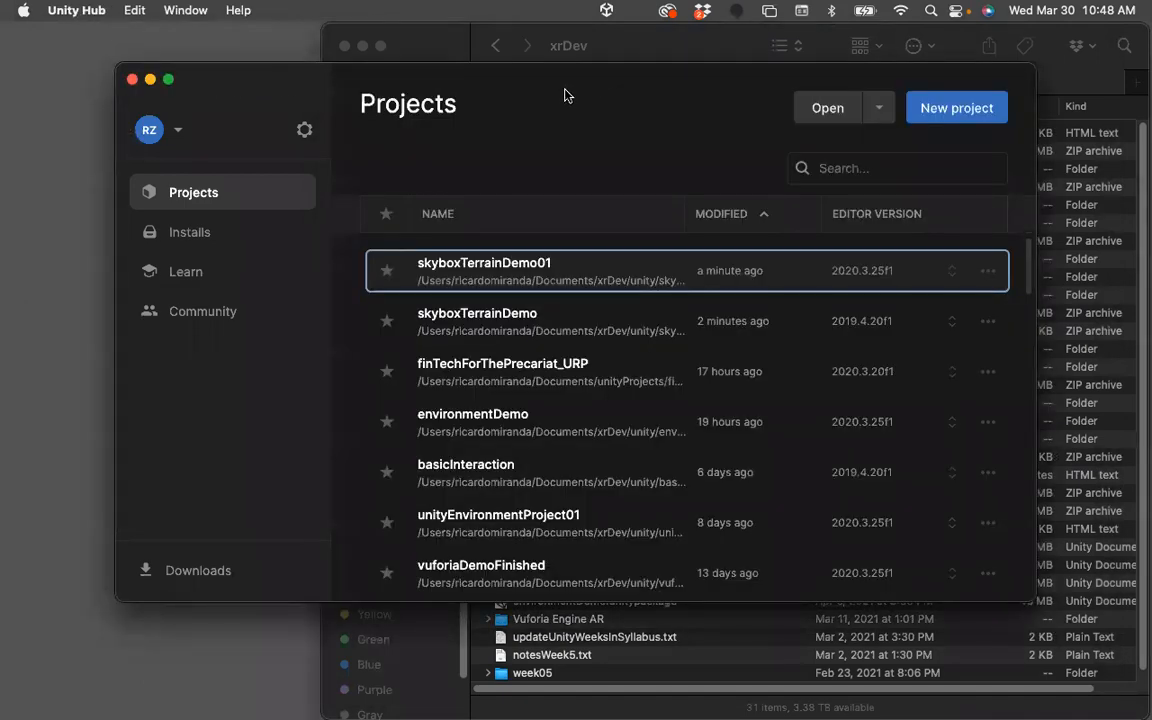
click(518, 270)
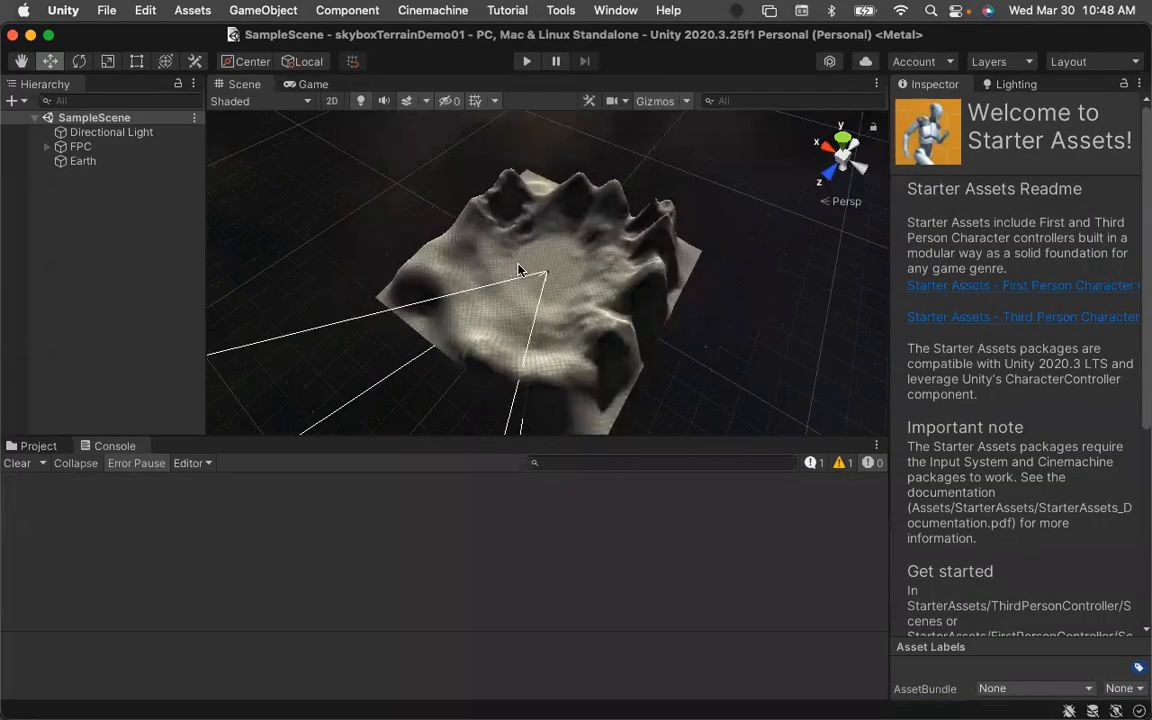
Play the scene to walk the sculpted terrain, then stop Play mode.
click(526, 61)
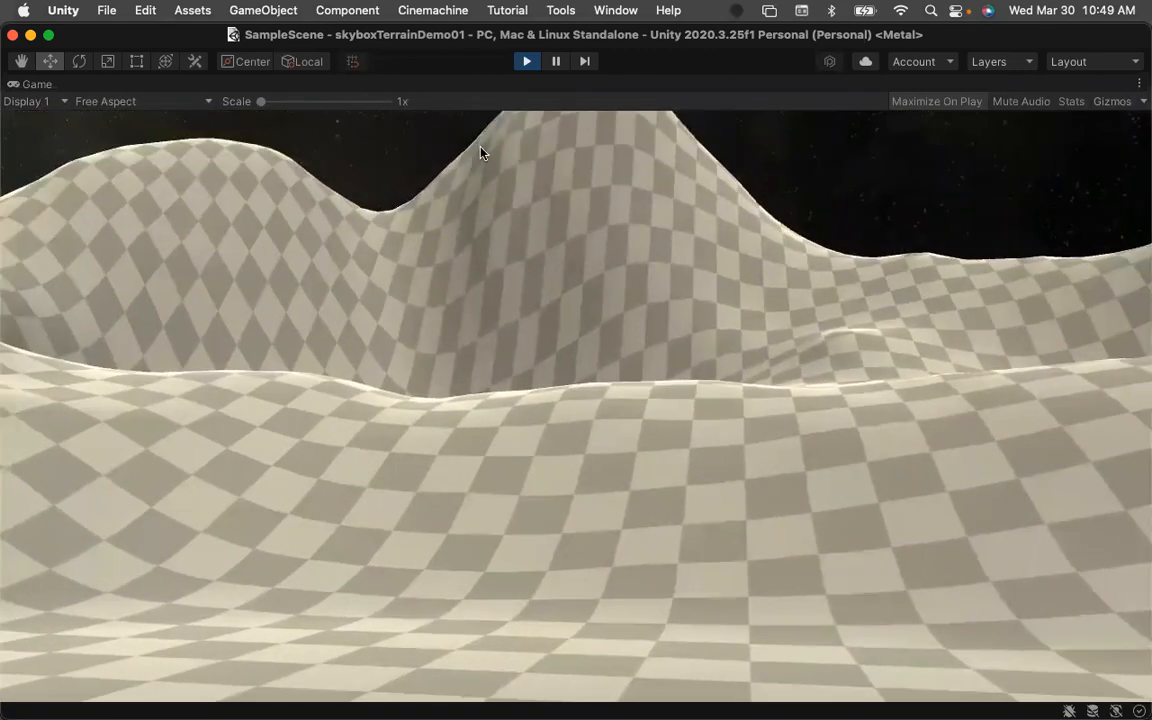
click(526, 61)
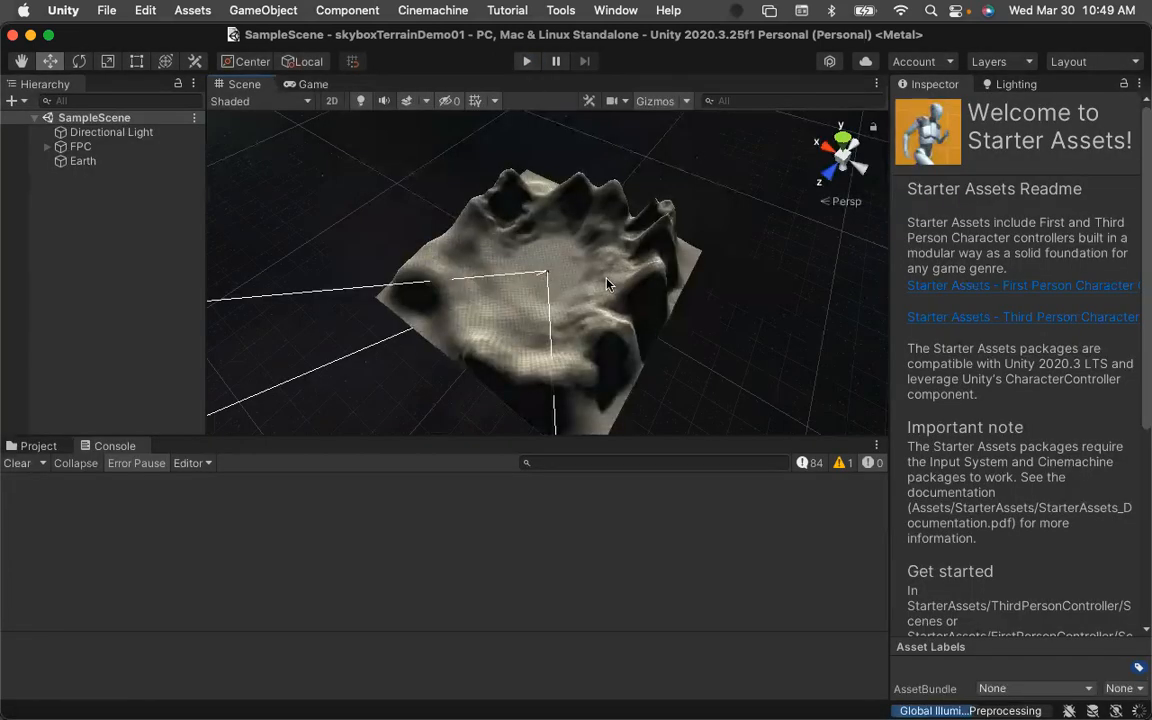
Select the Earth terrain and switch its Paint Terrain tool to Paint Holes.
click(37, 446)
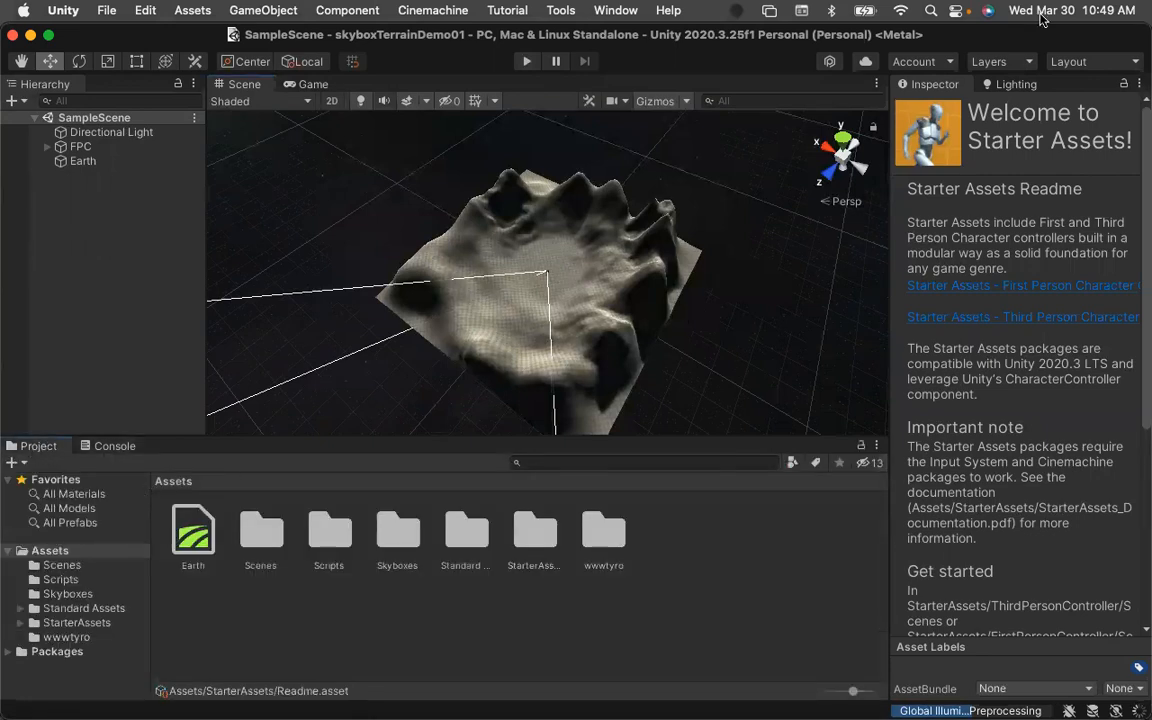
click(60, 162)
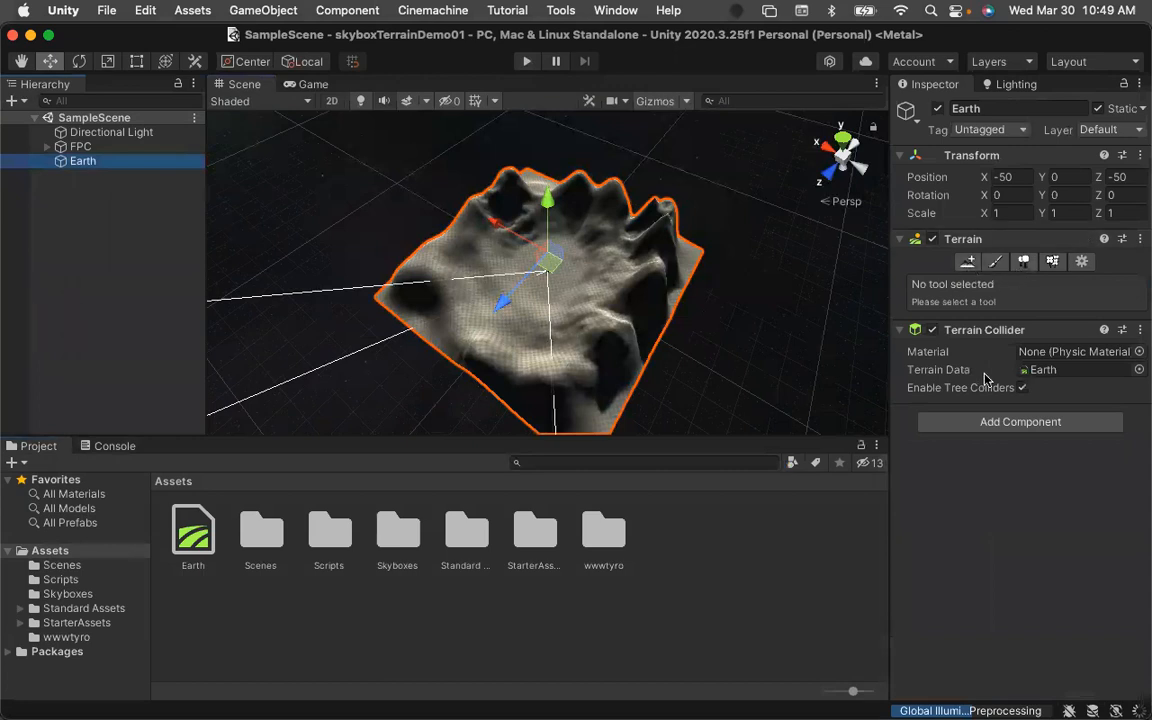
click(995, 261)
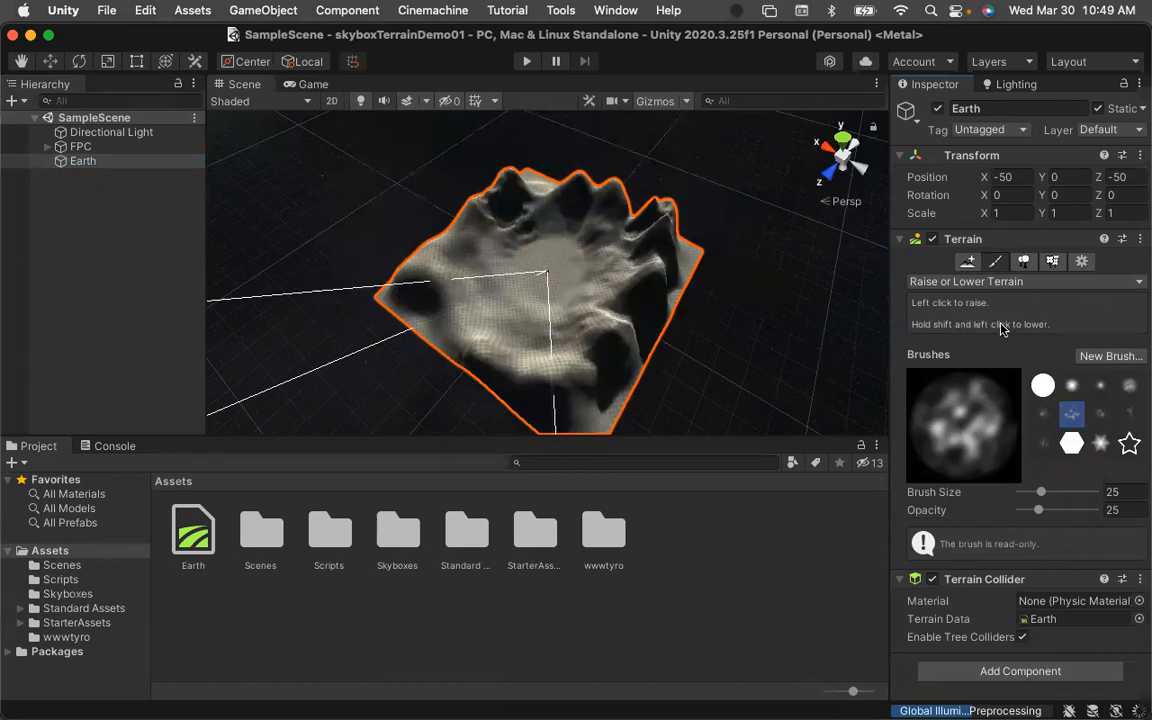
click(1041, 284)
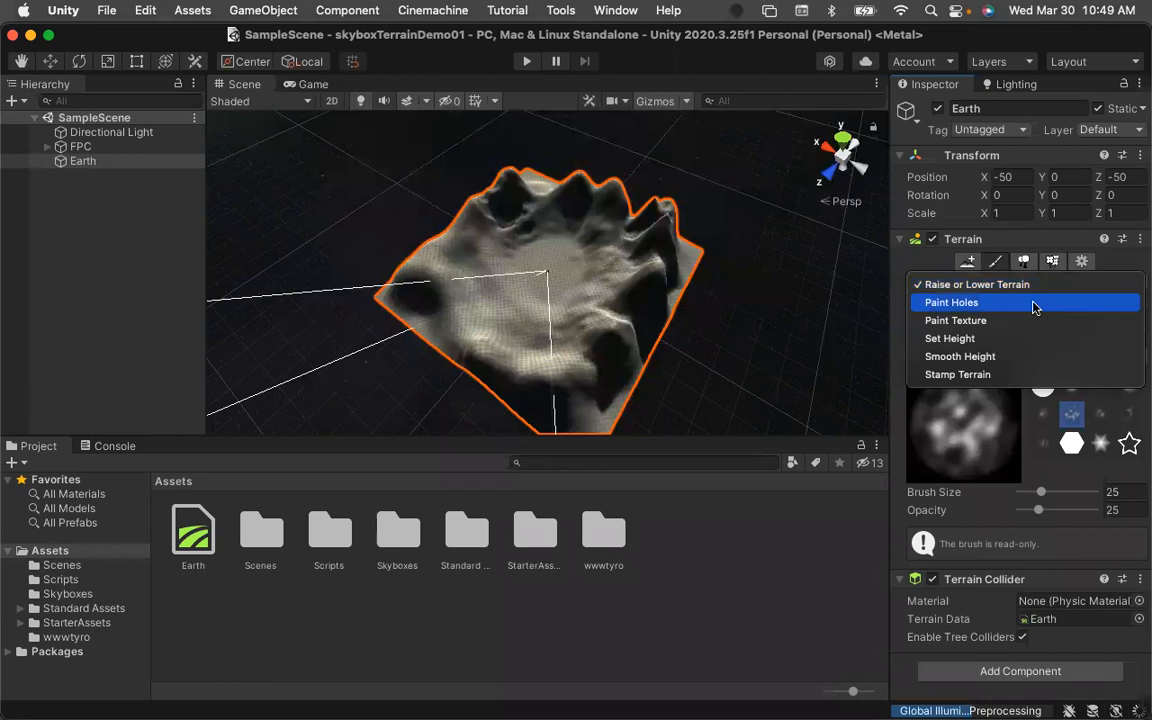
click(966, 302)
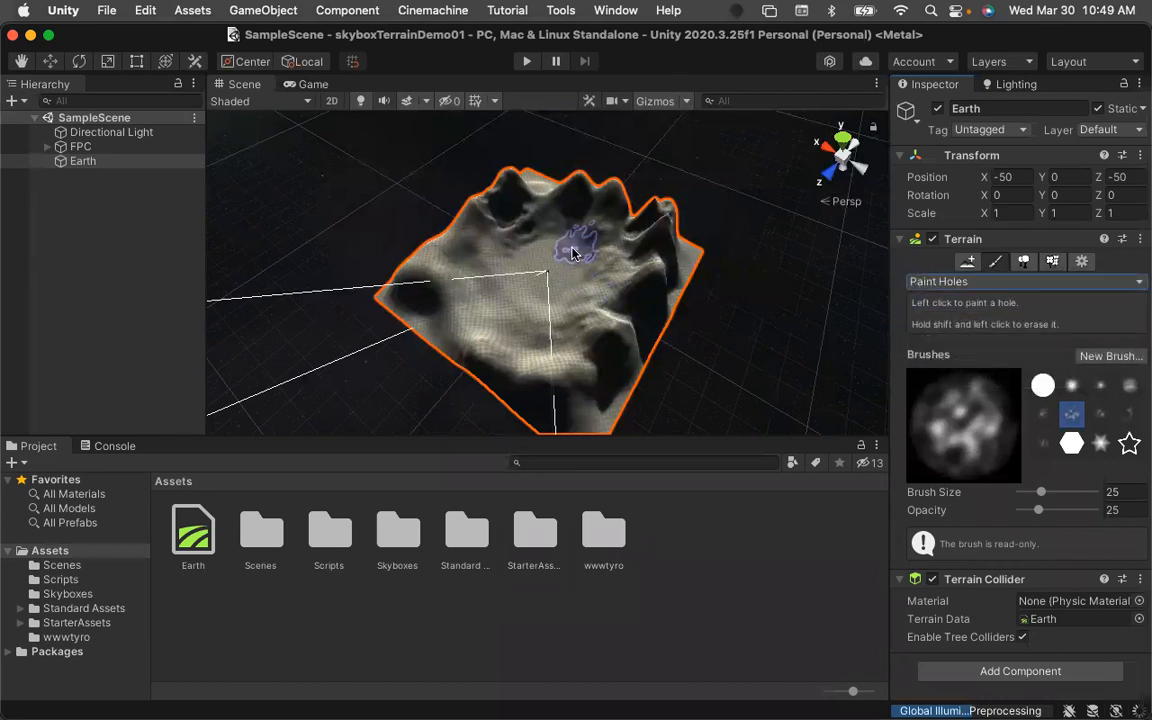
Zoom in on the terrain and paint a small hole on its far slope with the Paint Holes brush.
scroll(574, 253, up, 10)
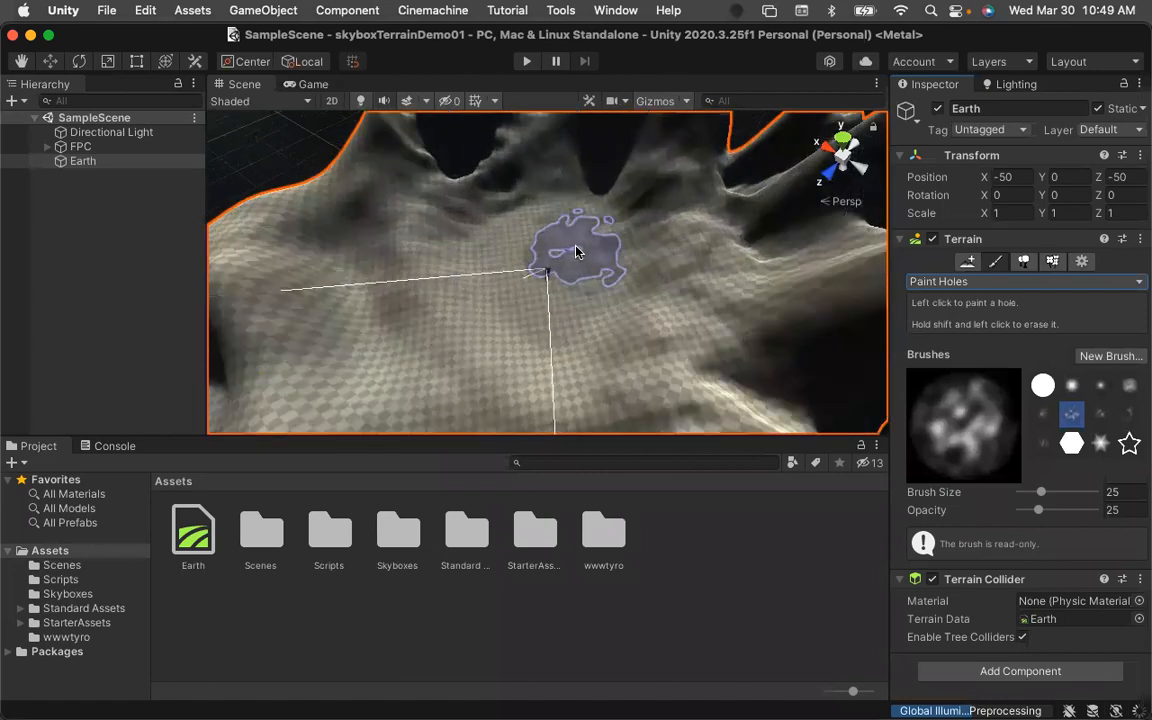
scroll(576, 252, up, 4)
click(728, 223)
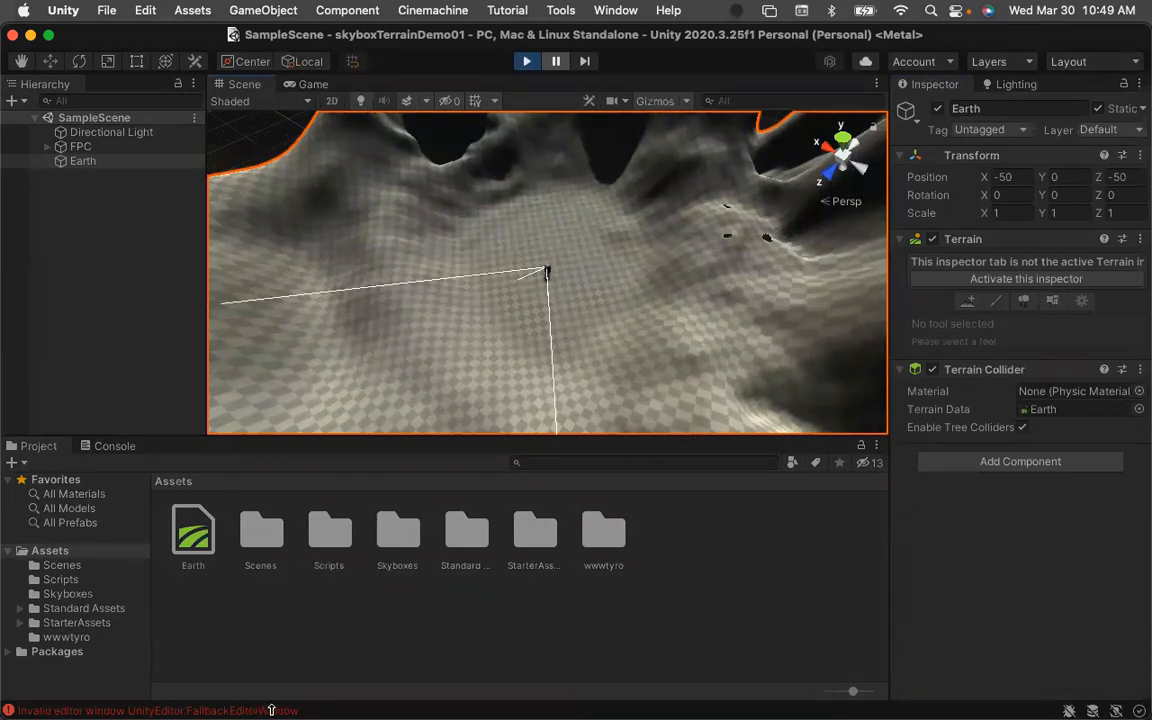
Stop Play mode, open the Console to inspect the editor error, then return to the Project window.
click(526, 61)
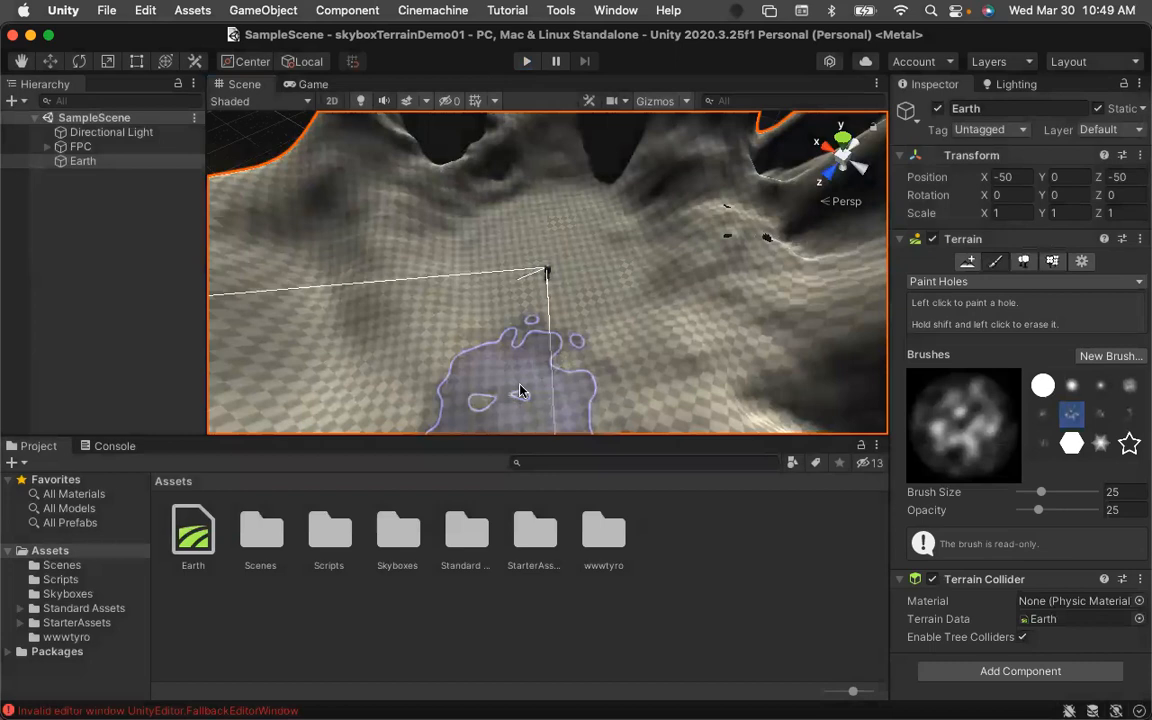
click(225, 710)
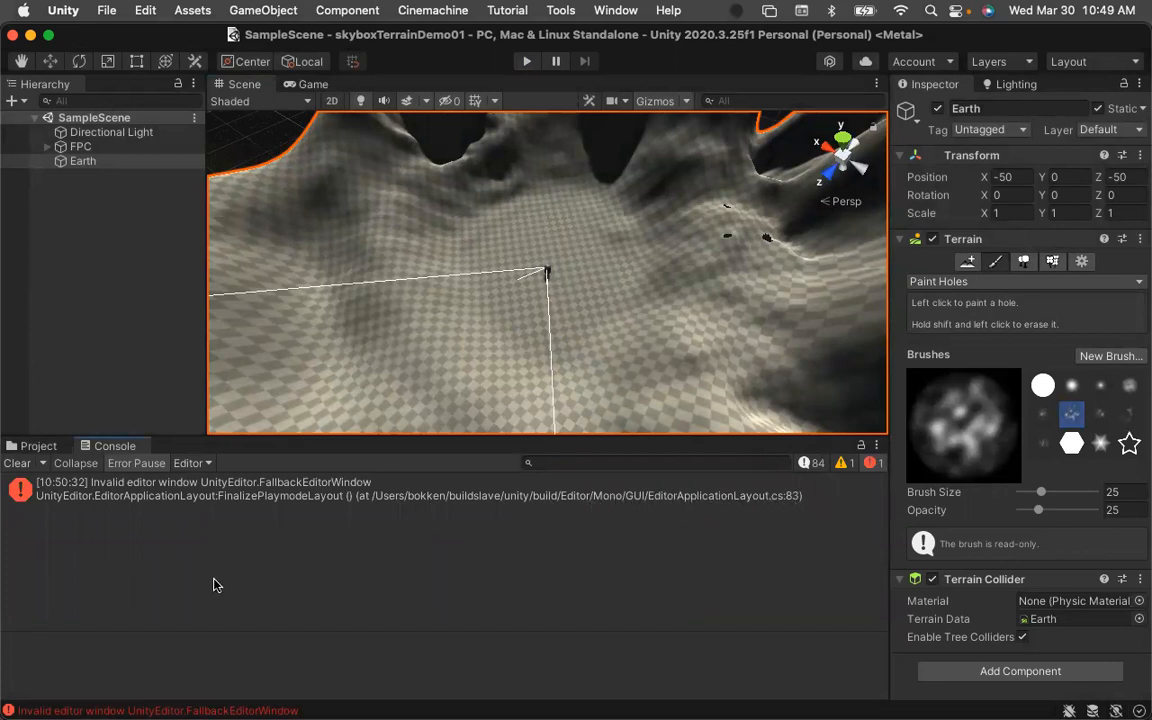
click(38, 446)
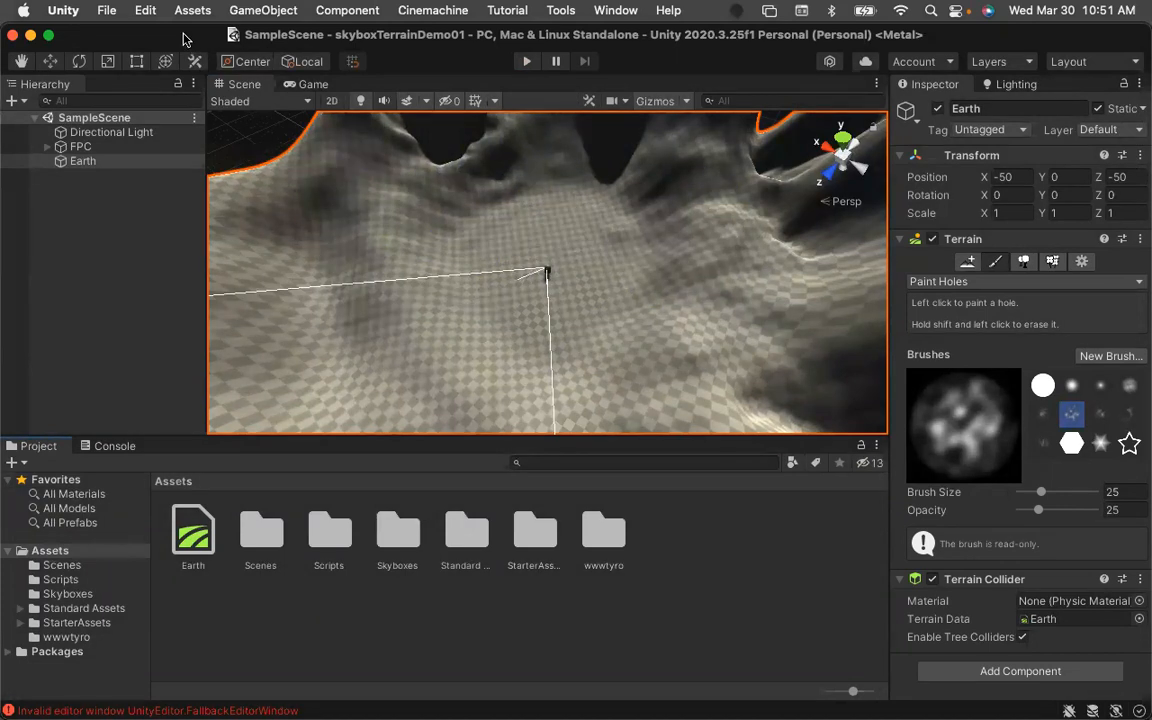
Quit Unity, reopen the skyboxTerrainDemo01 project from Unity Hub, and briefly play and stop the scene.
key(super+q)
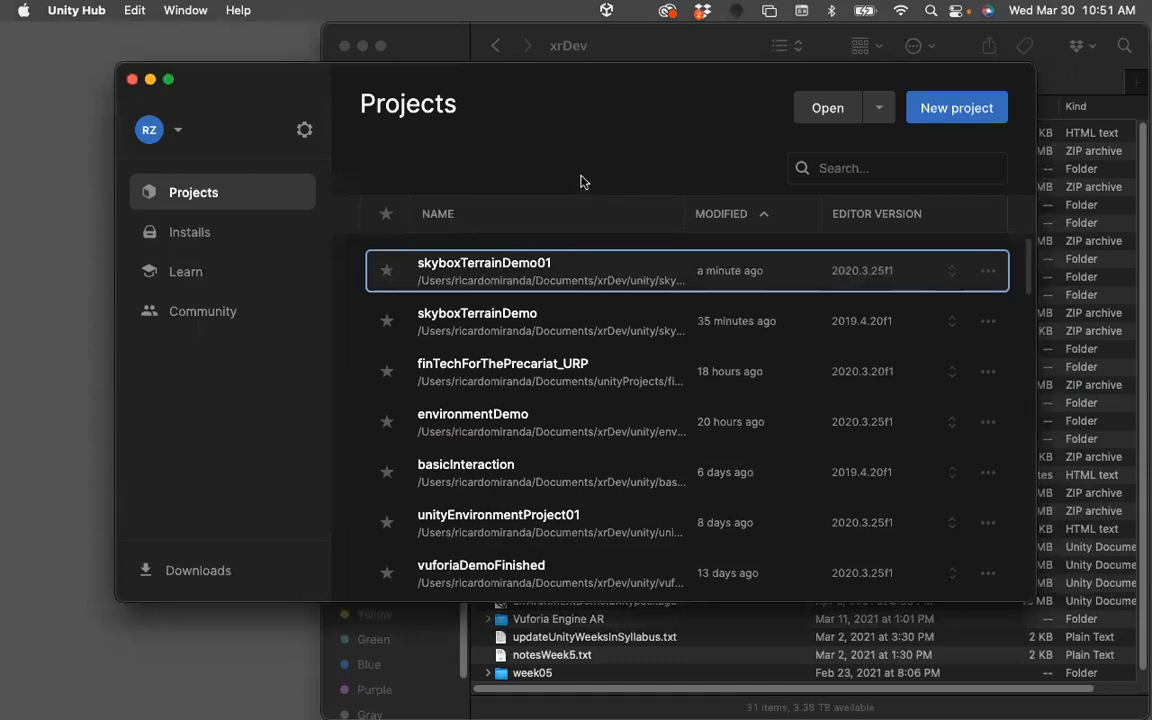
click(521, 270)
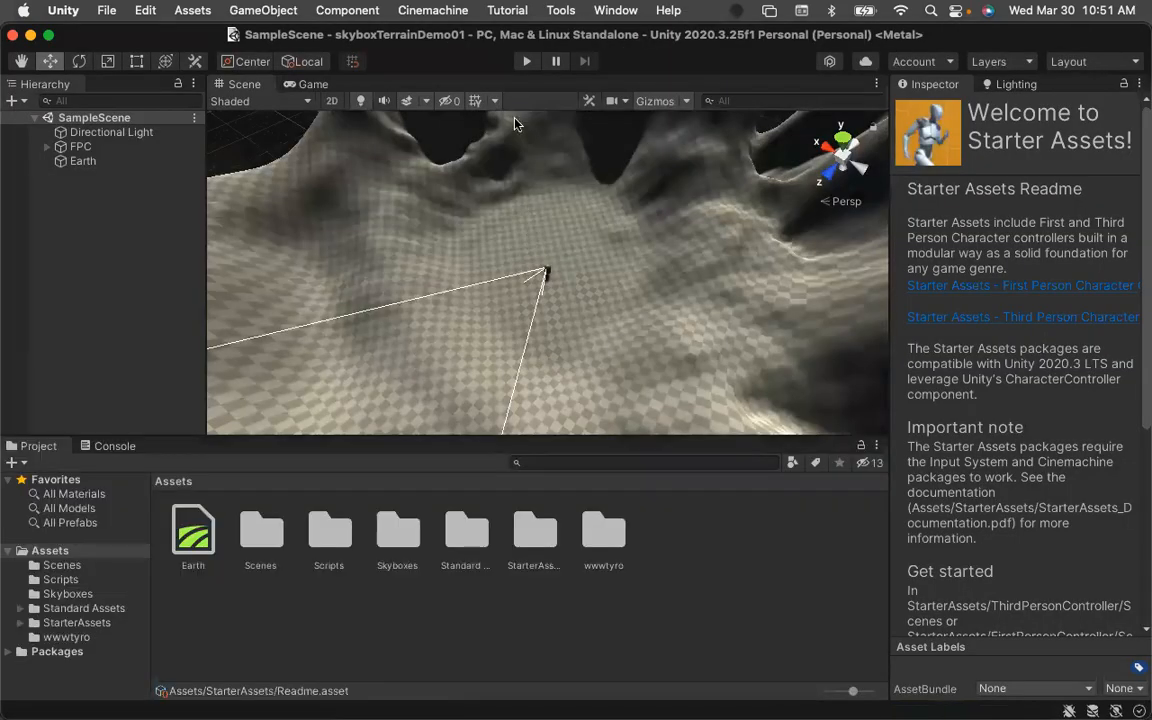
click(525, 62)
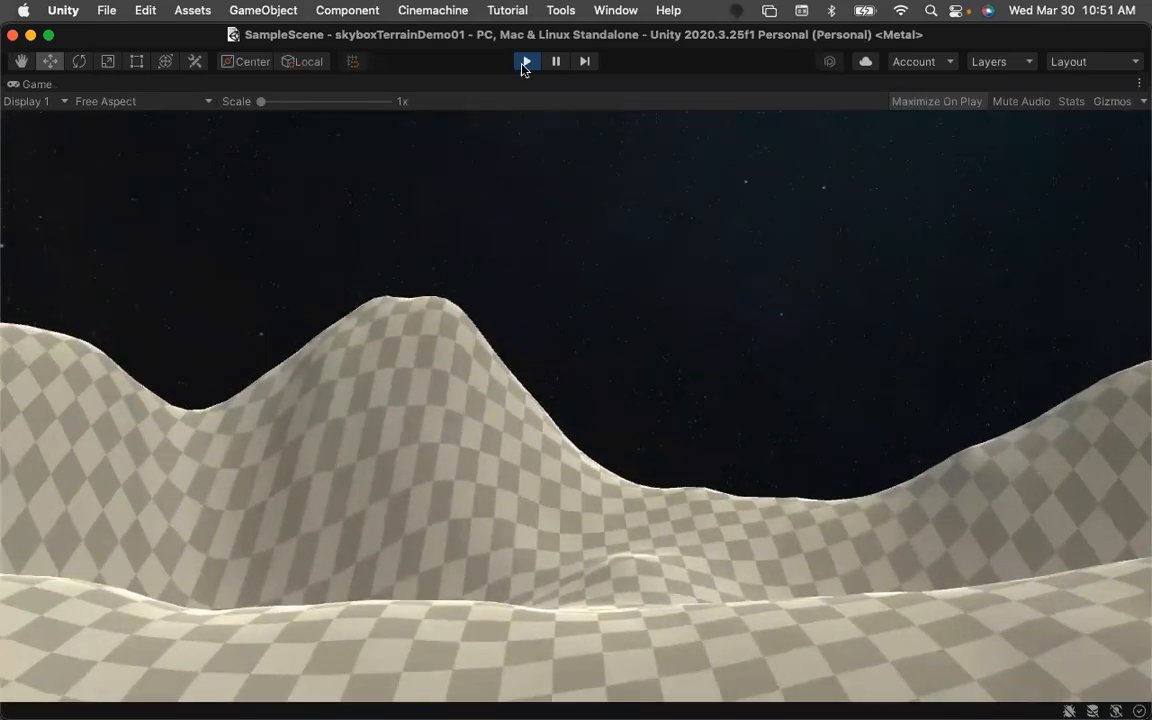
click(525, 62)
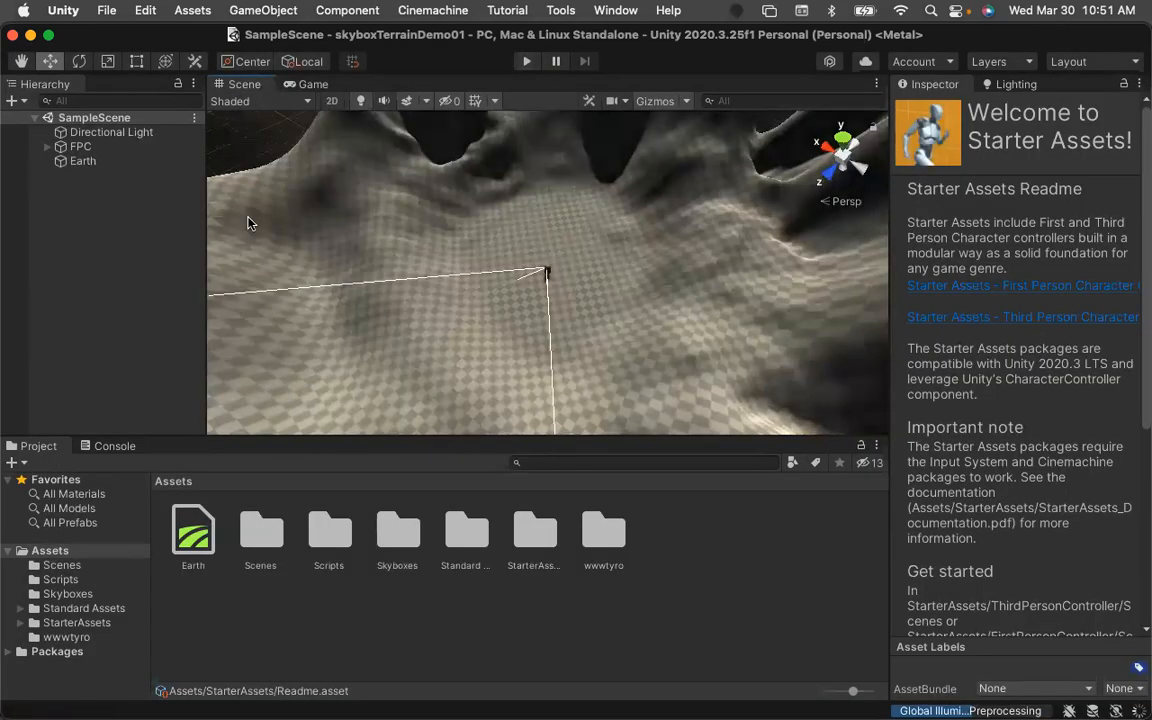
Select the Earth terrain and switch its Paint Terrain tool to Paint Texture.
click(80, 161)
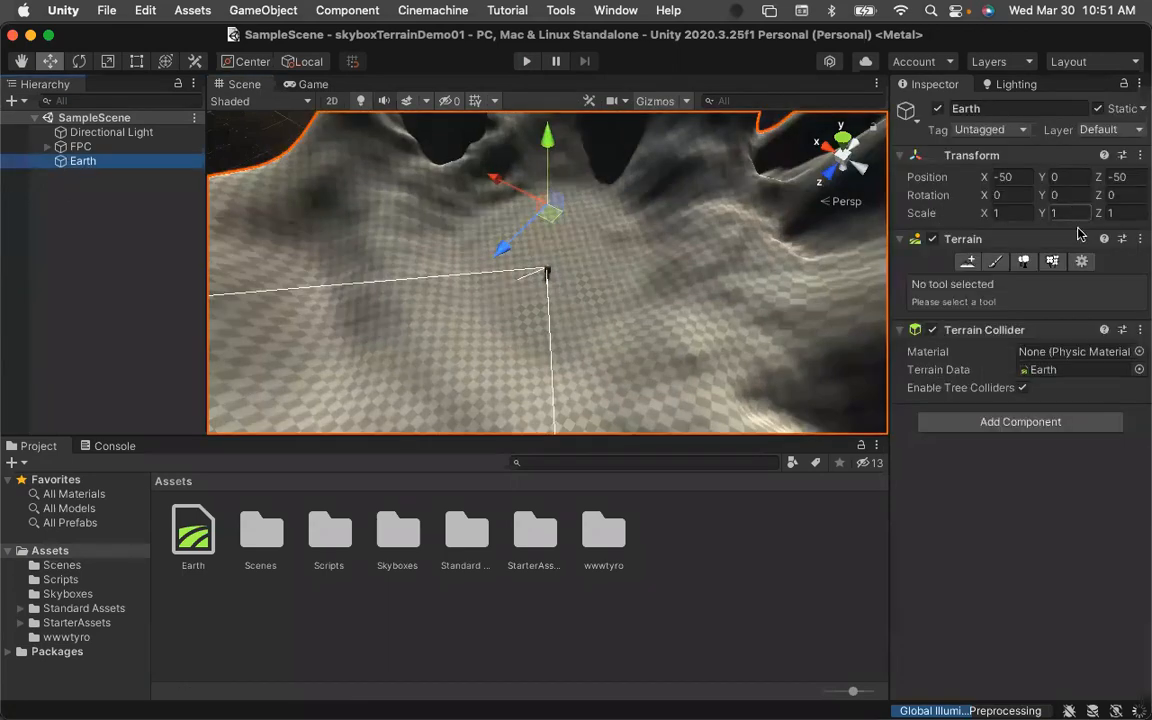
click(994, 264)
click(1070, 285)
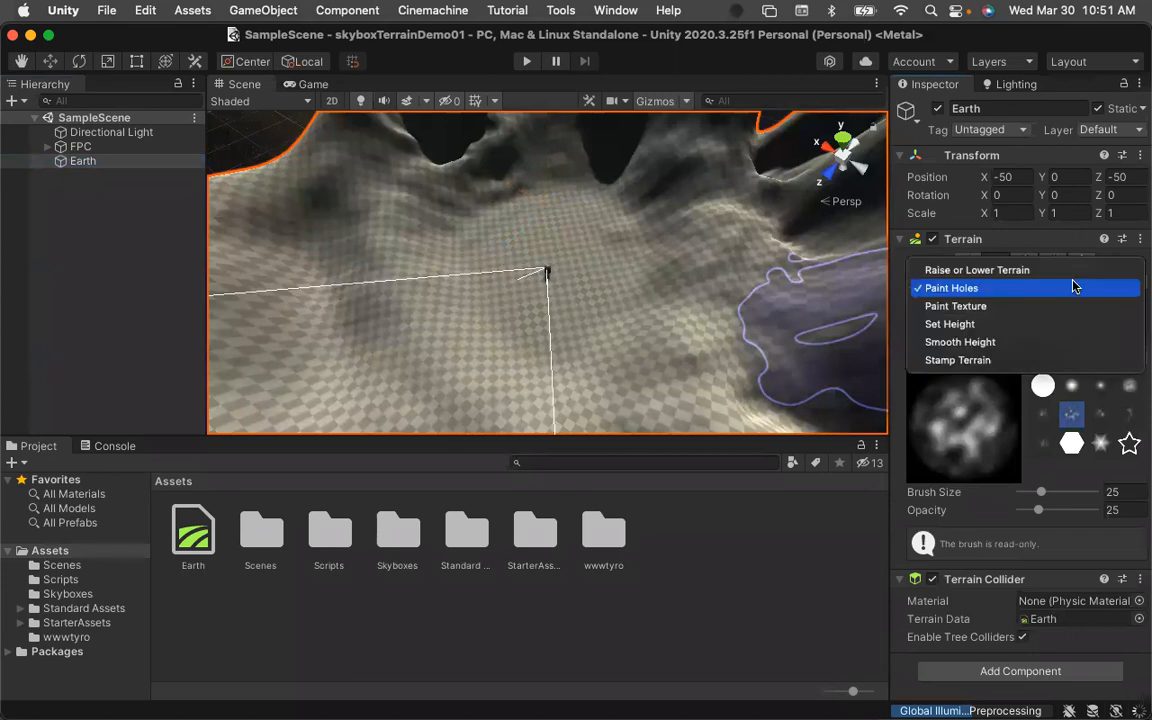
click(990, 308)
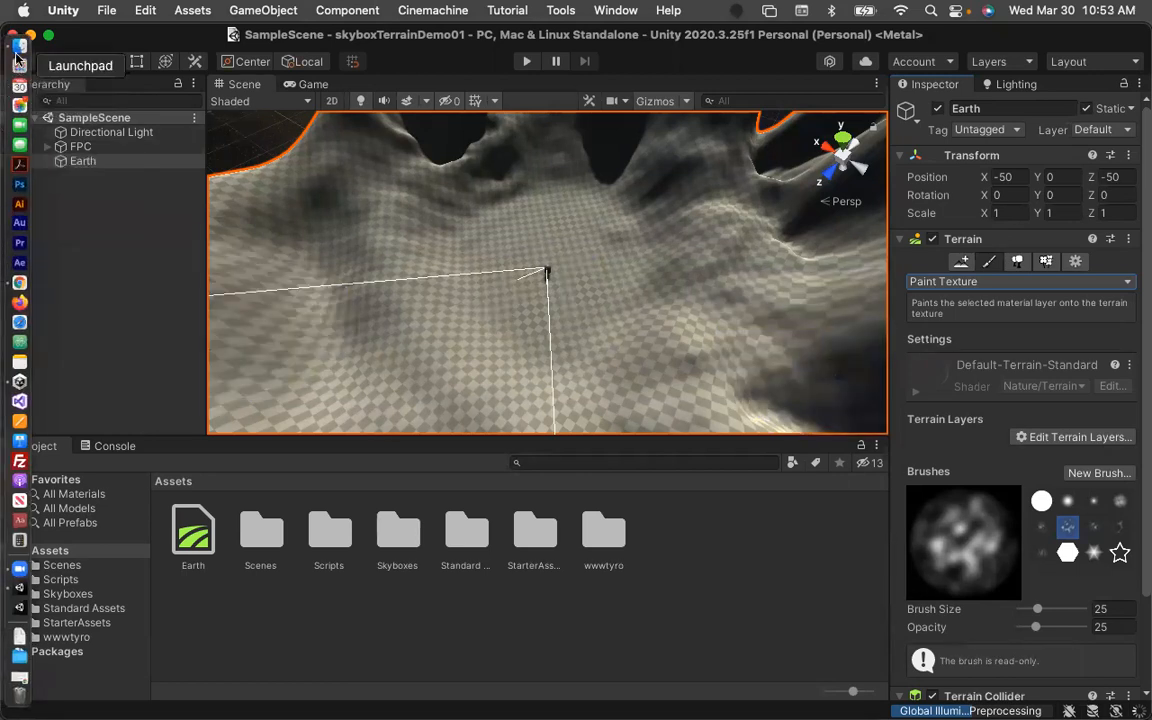
In Finder, open Downloads in a new tab, locate the week09 Textures folder, and import it into the project's Assets.
click(14, 45)
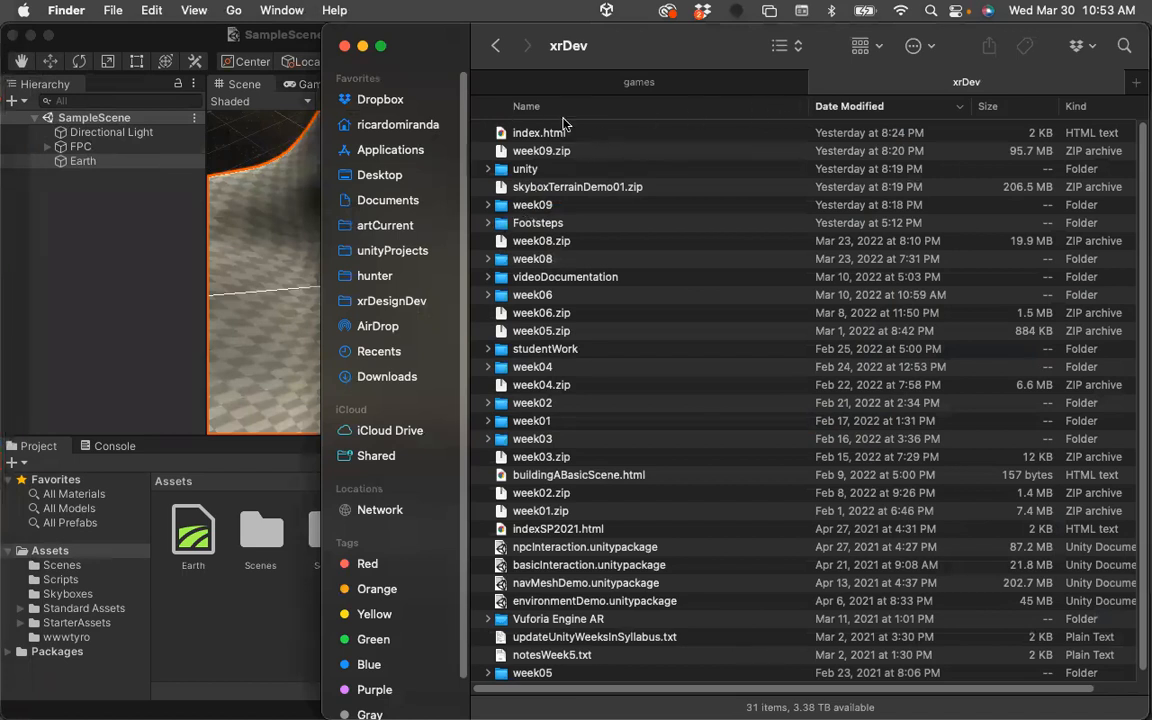
key(super+t)
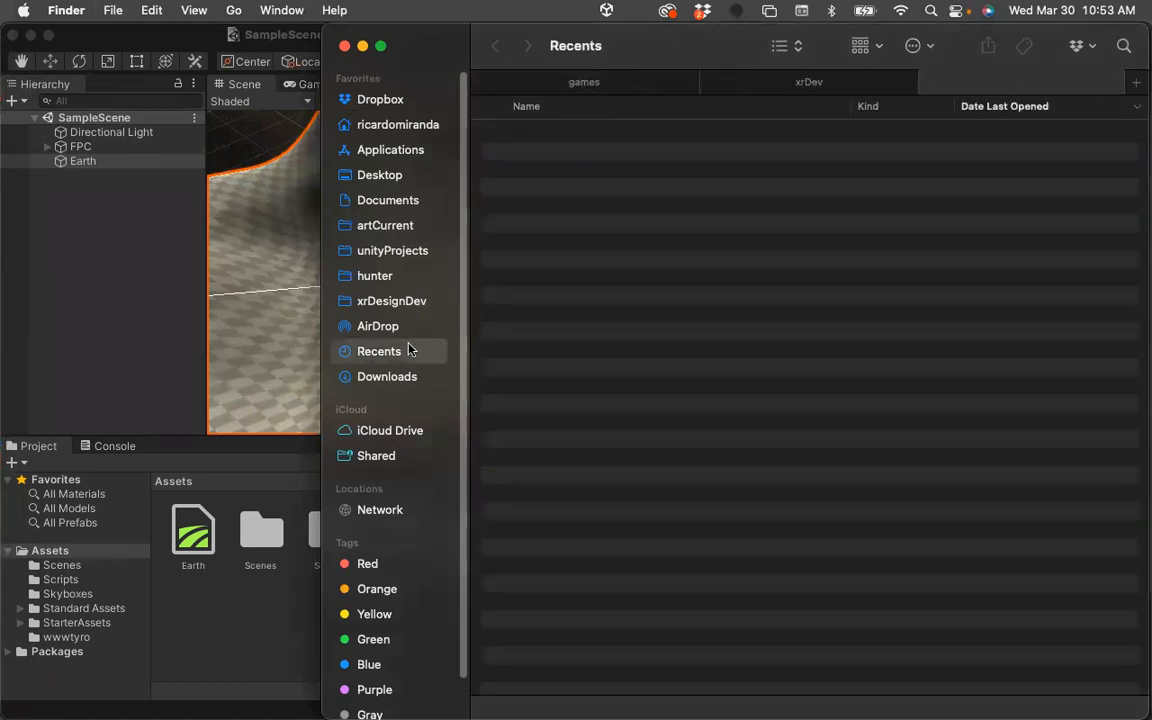
click(395, 377)
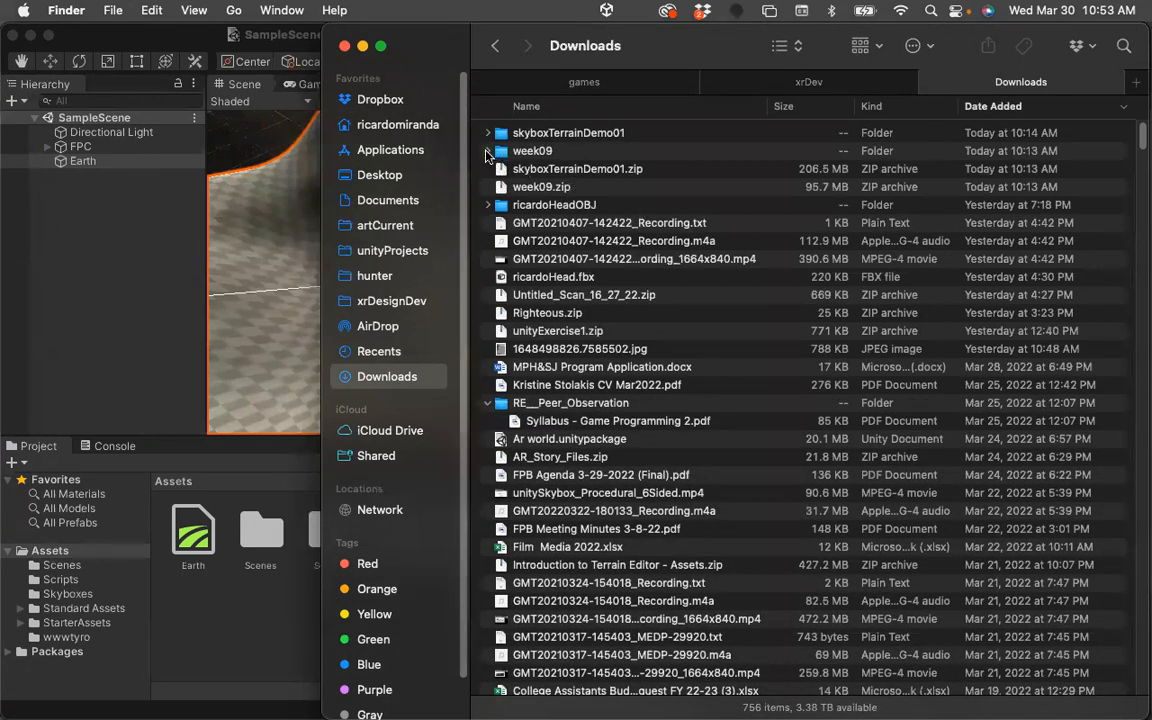
click(488, 151)
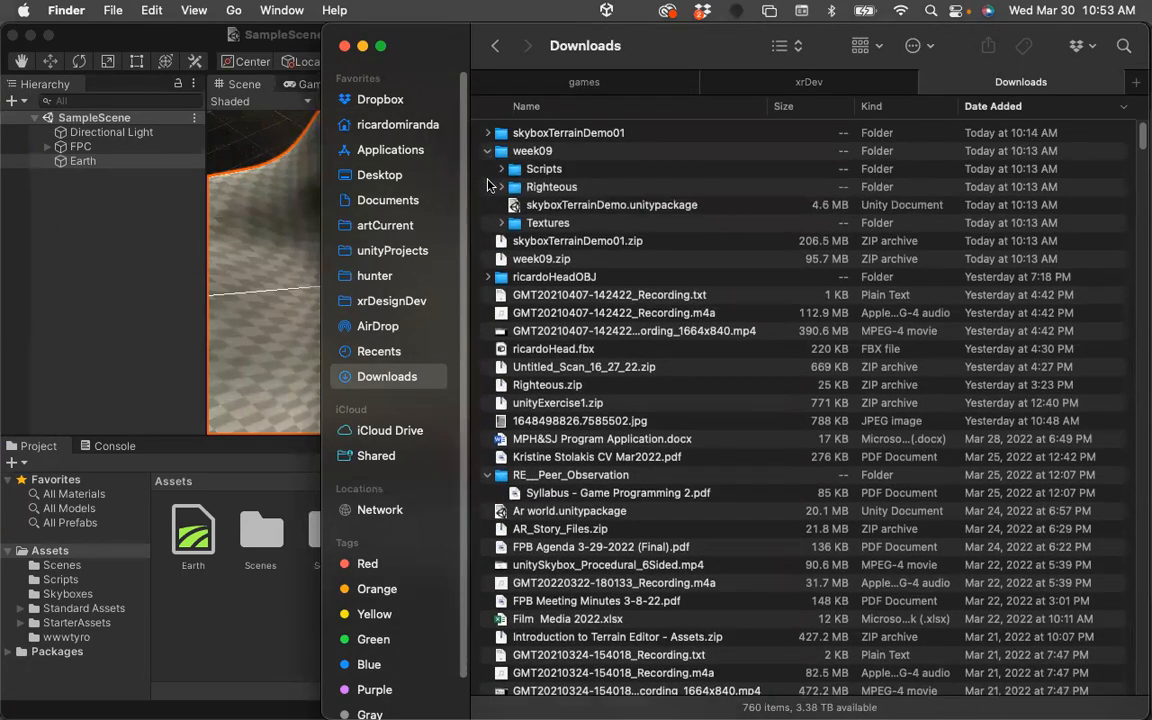
click(500, 223)
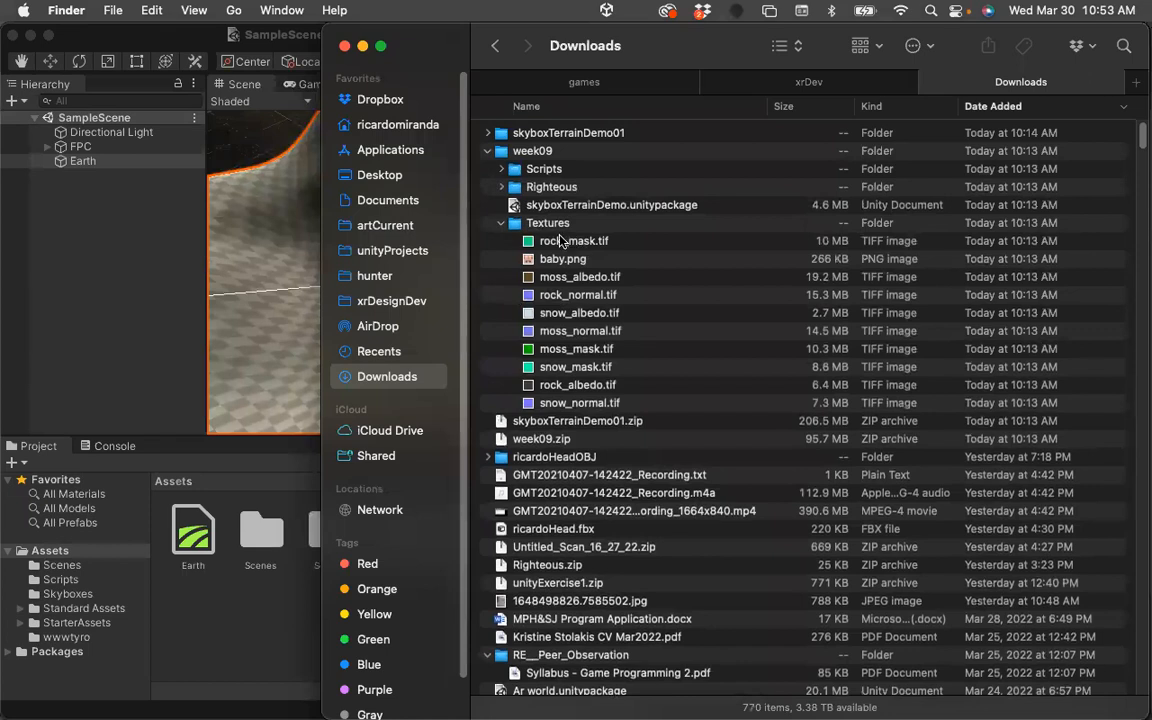
click(501, 223)
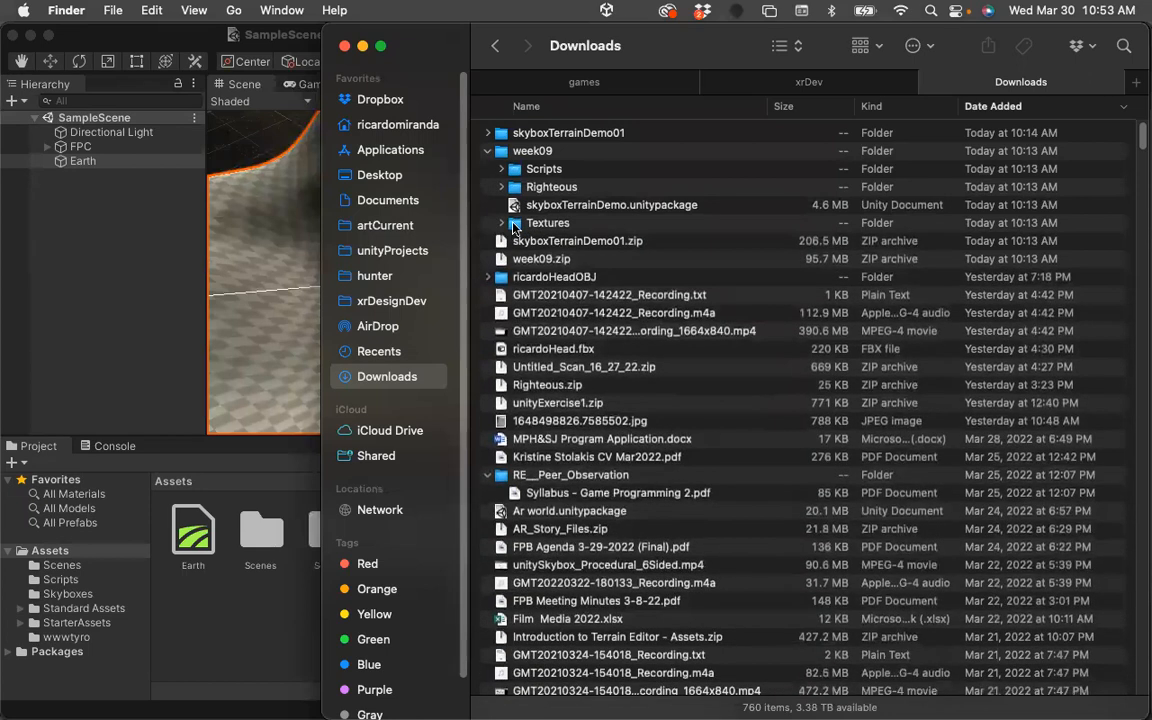
drag(515, 225, 210, 592)
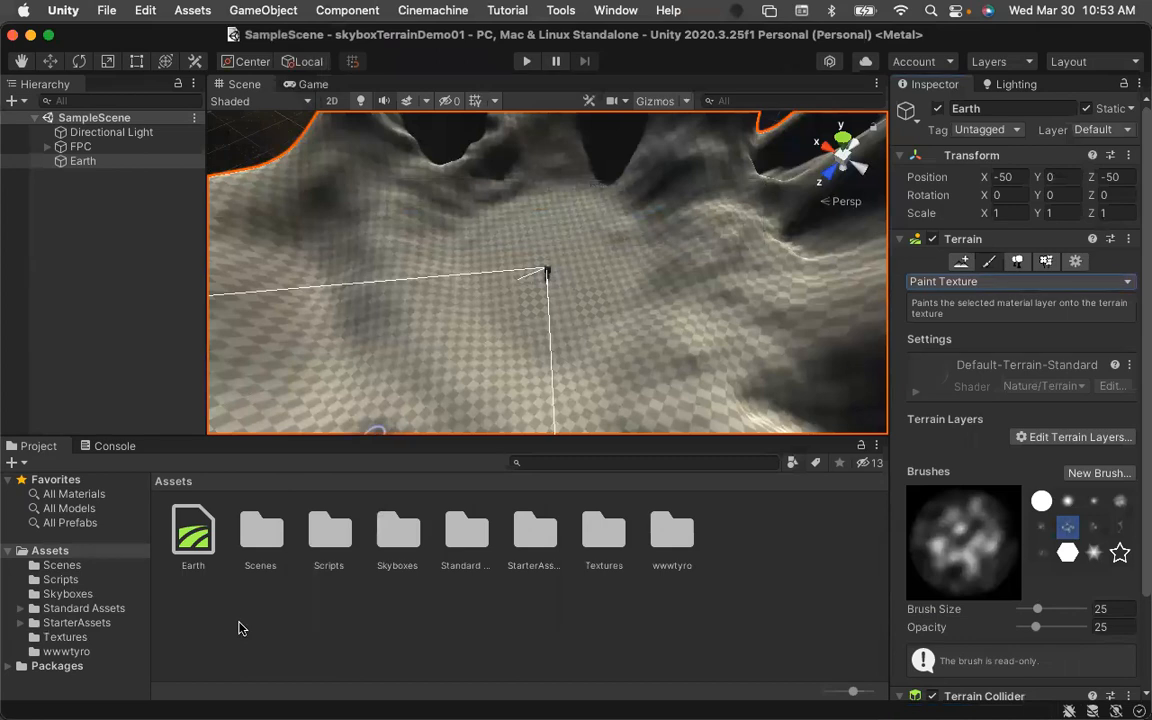
Open the imported Textures folder and select the moss_normal texture to inspect its import settings.
double_click(603, 532)
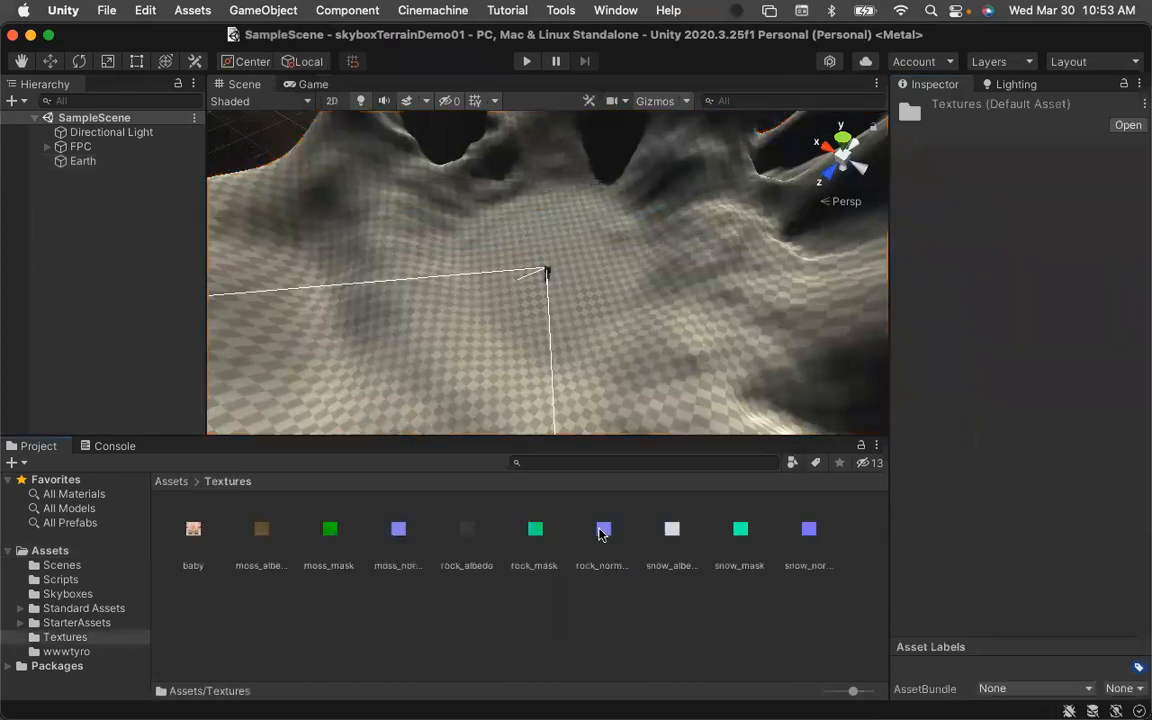
click(364, 590)
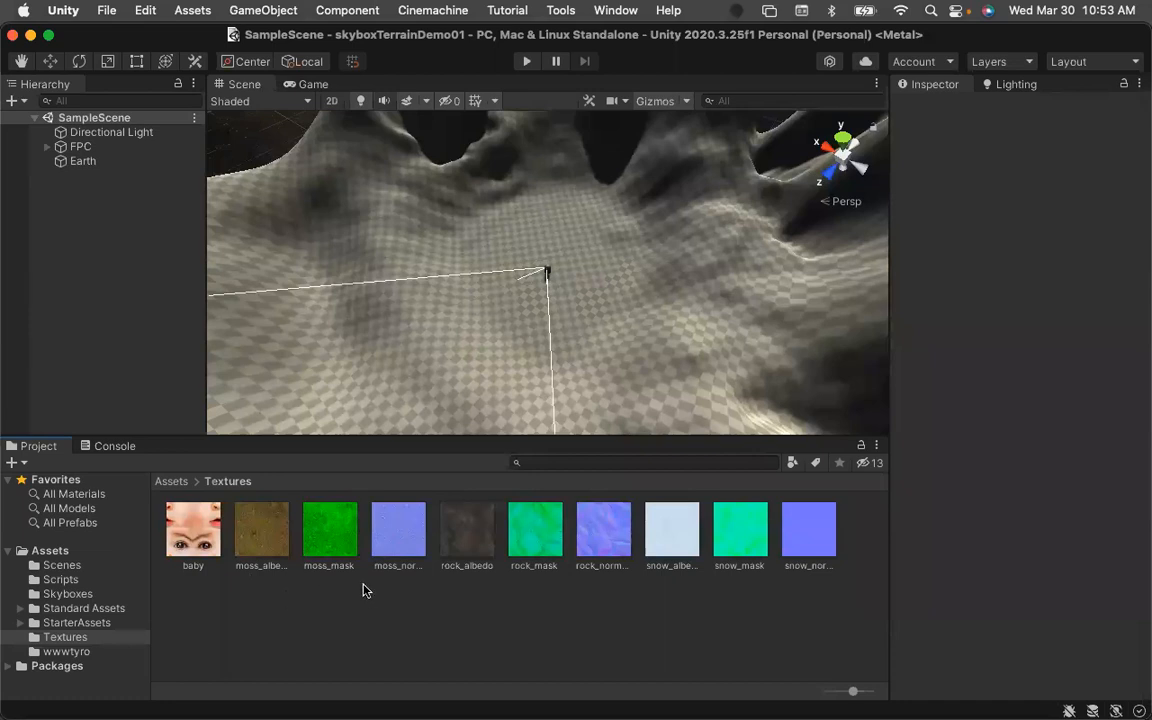
click(398, 539)
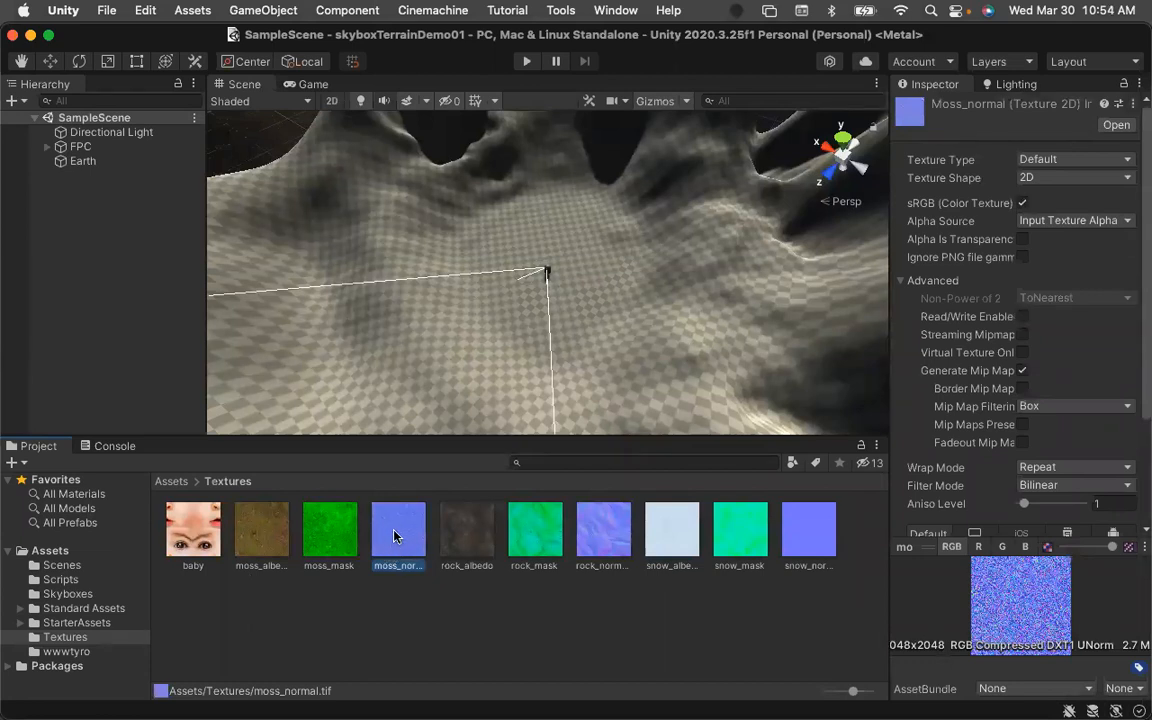
Switch to Chrome and read the tutorial's Unity Textures section on albedo, normal and height maps.
mouse_move(5, 380)
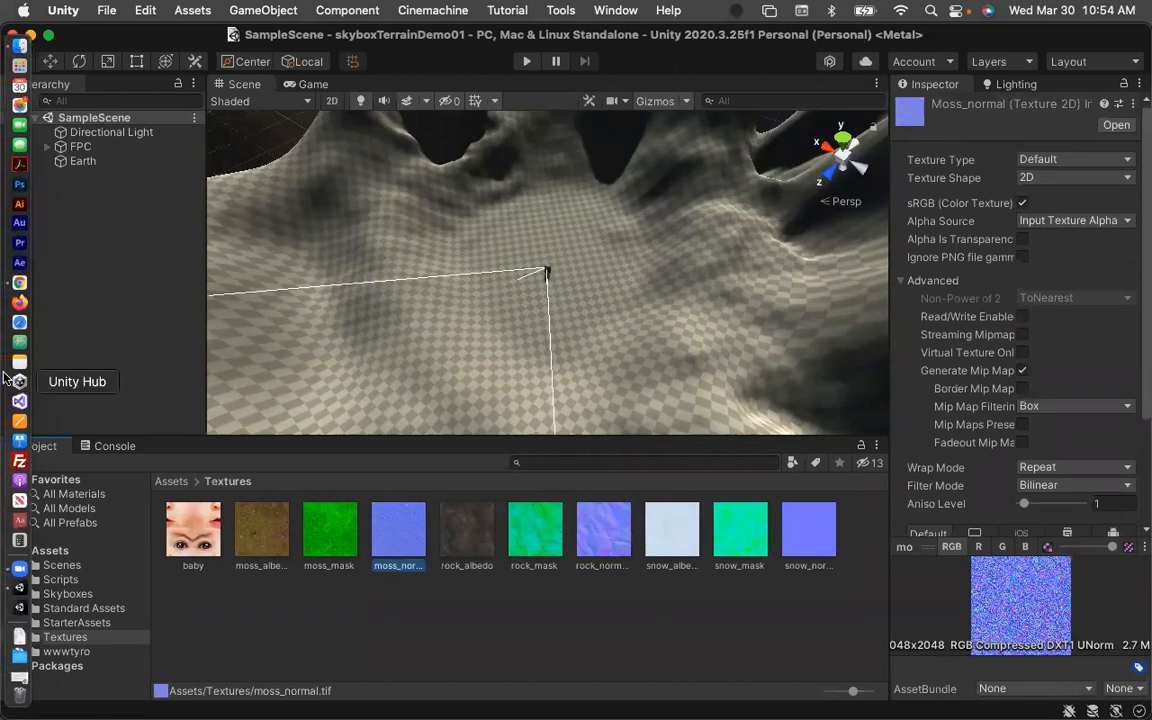
click(18, 283)
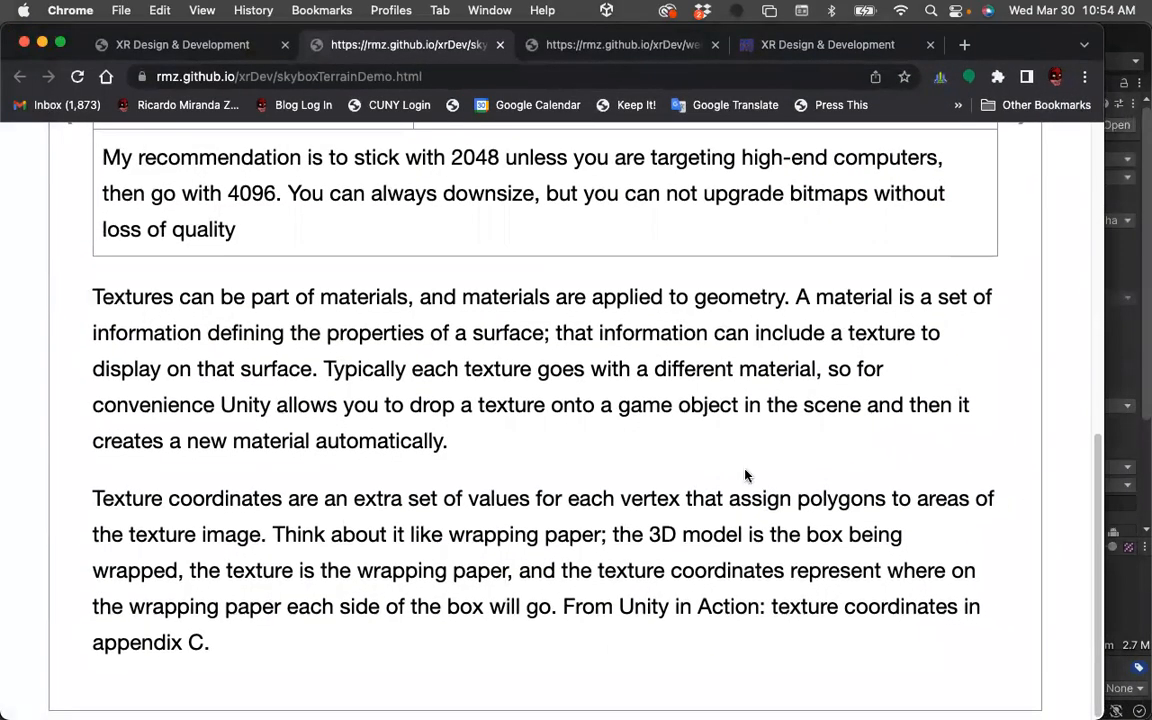
scroll(745, 474, up, 4)
scroll(745, 474, up, 3)
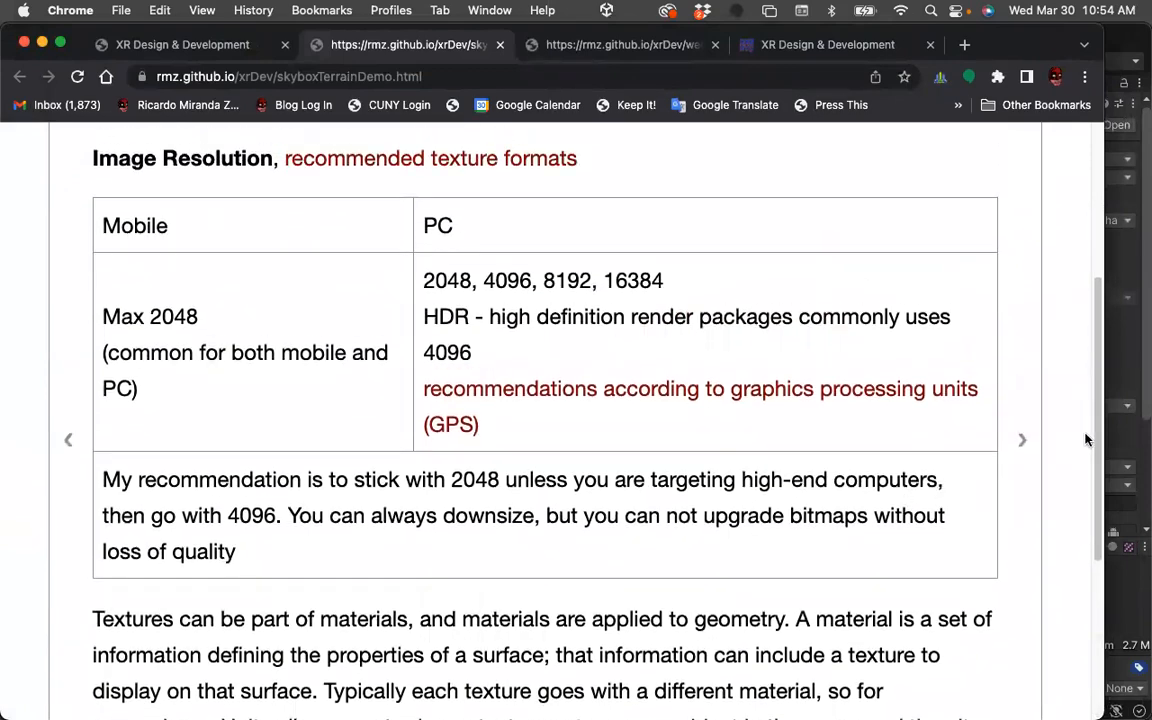
click(1031, 444)
scroll(905, 457, up, 7)
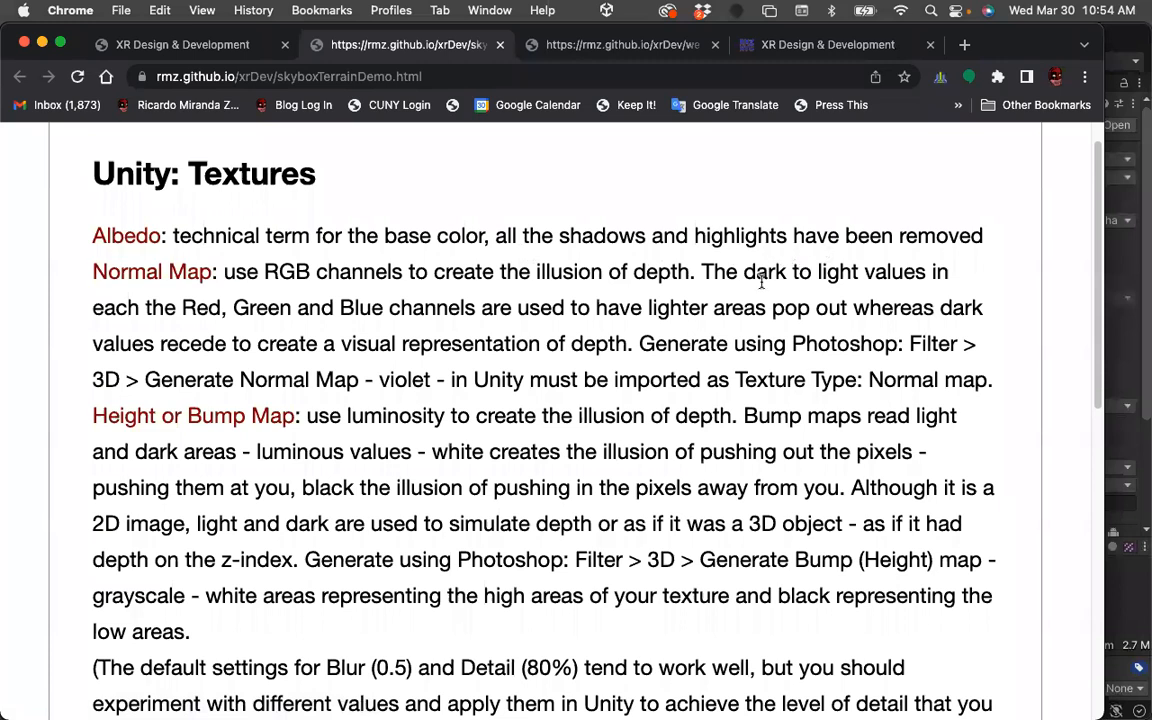
scroll(680, 275, down, 1)
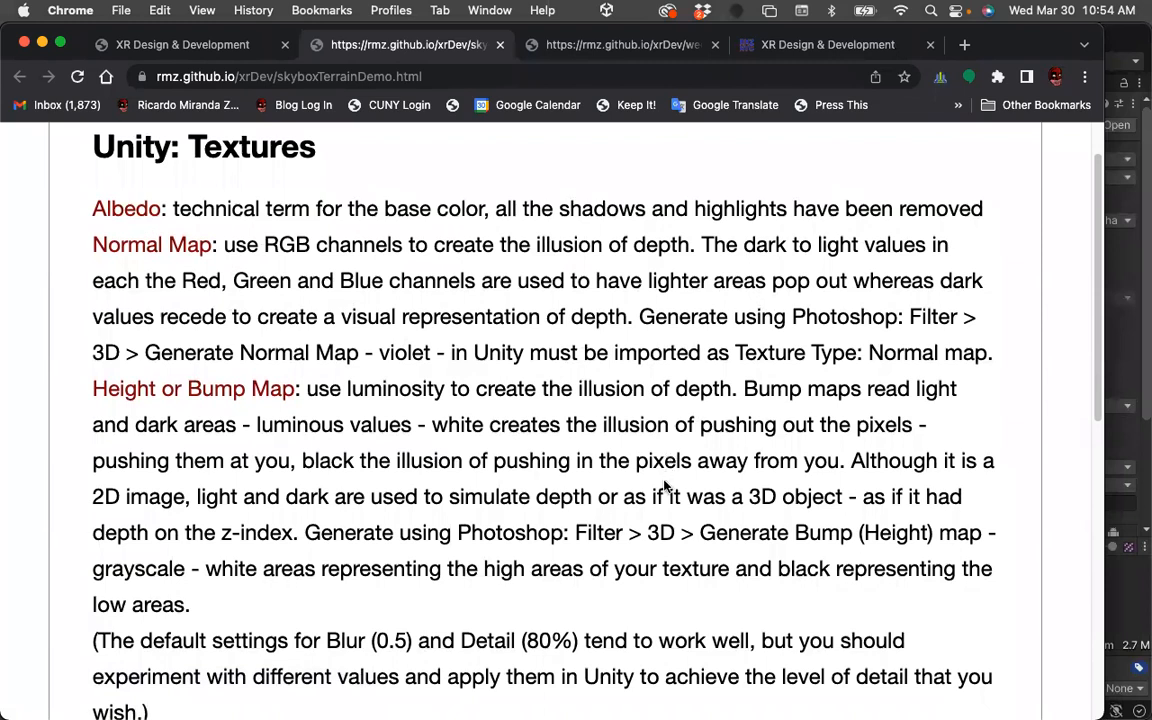
scroll(663, 484, down, 3)
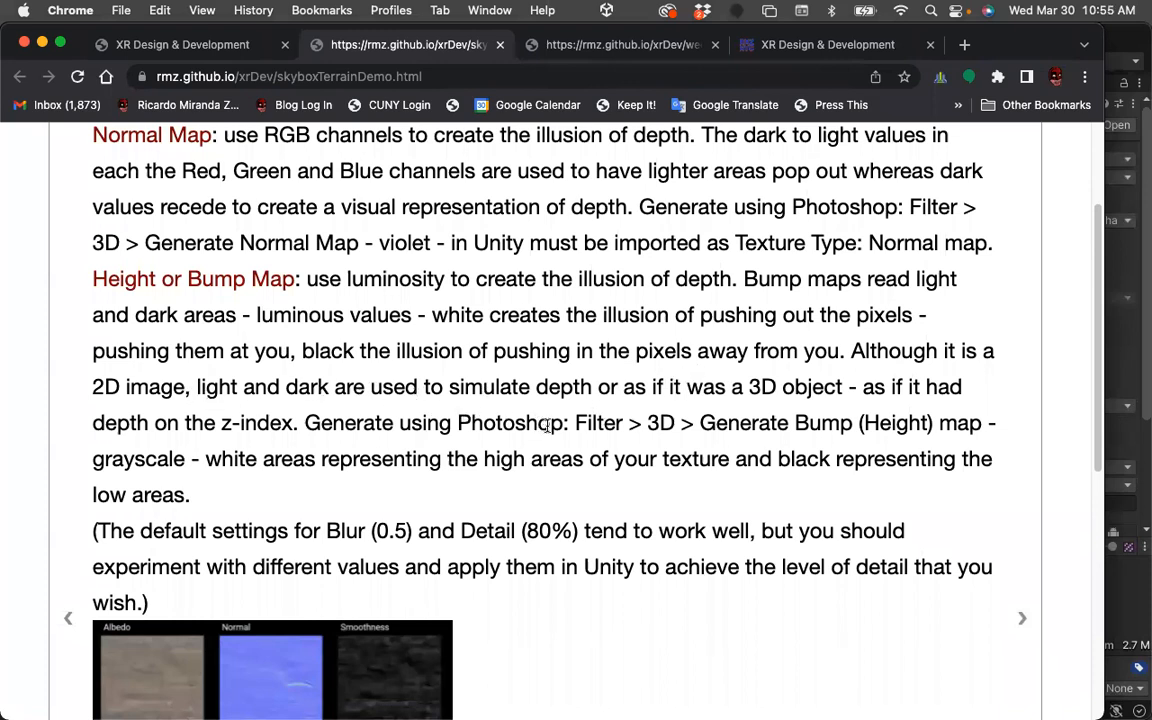
scroll(749, 490, down, 3)
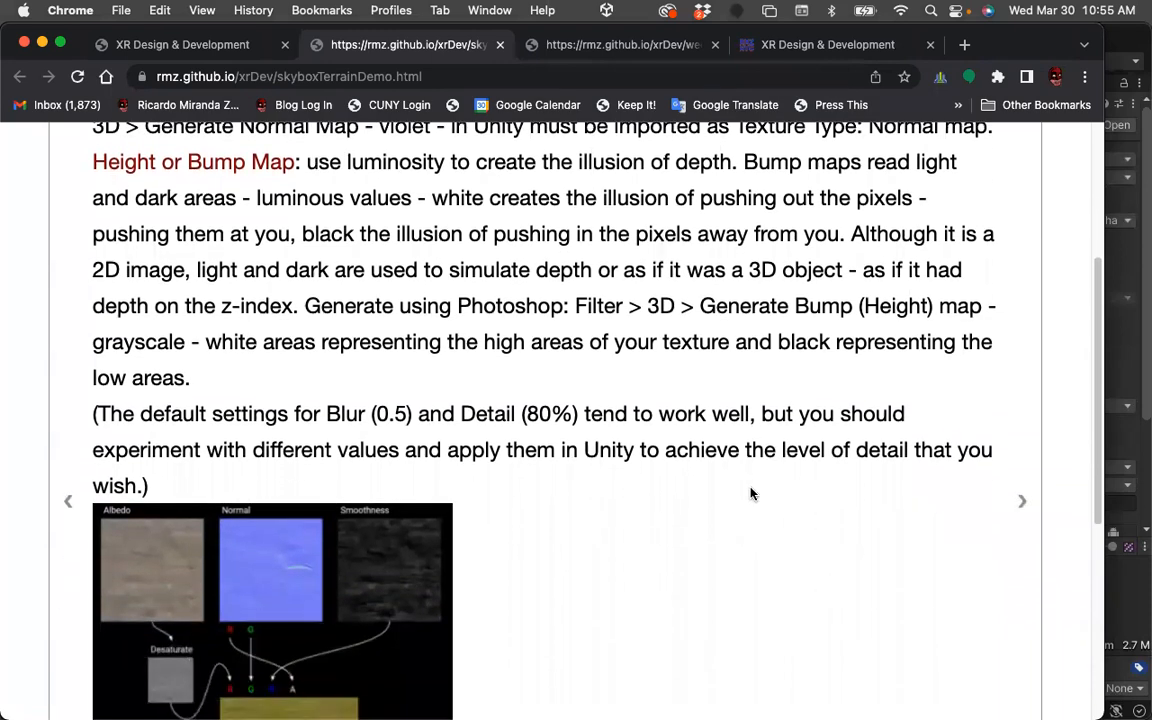
scroll(752, 493, down, 2)
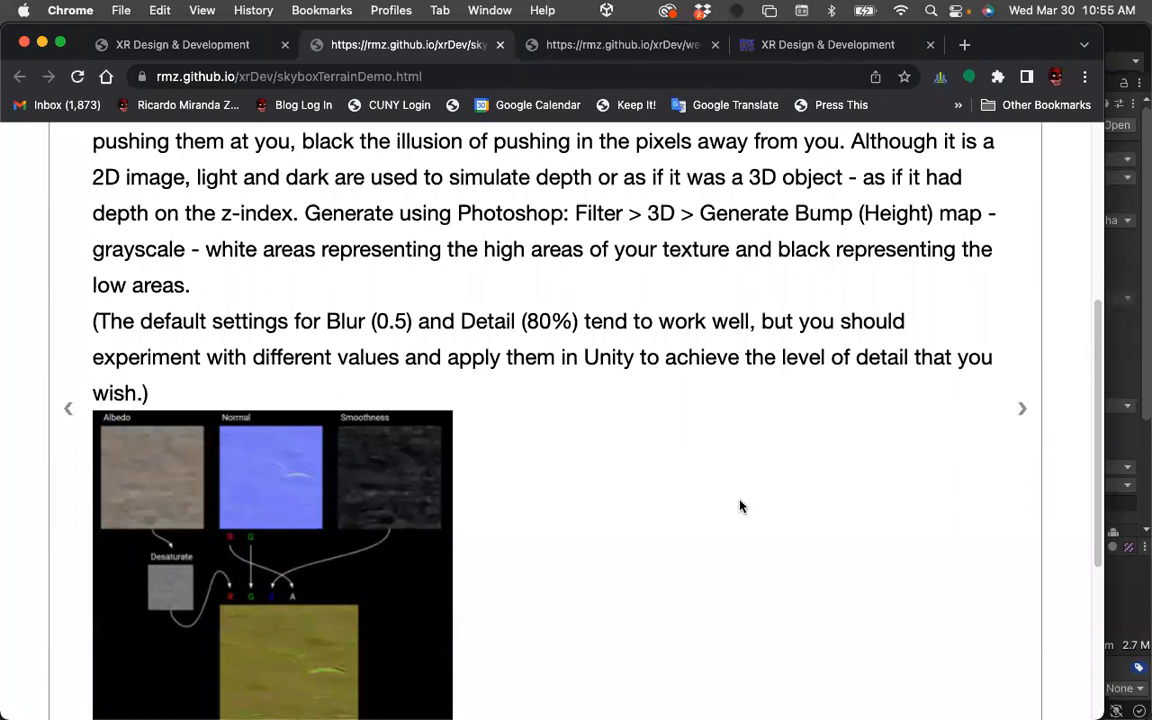
scroll(741, 517, down, 5)
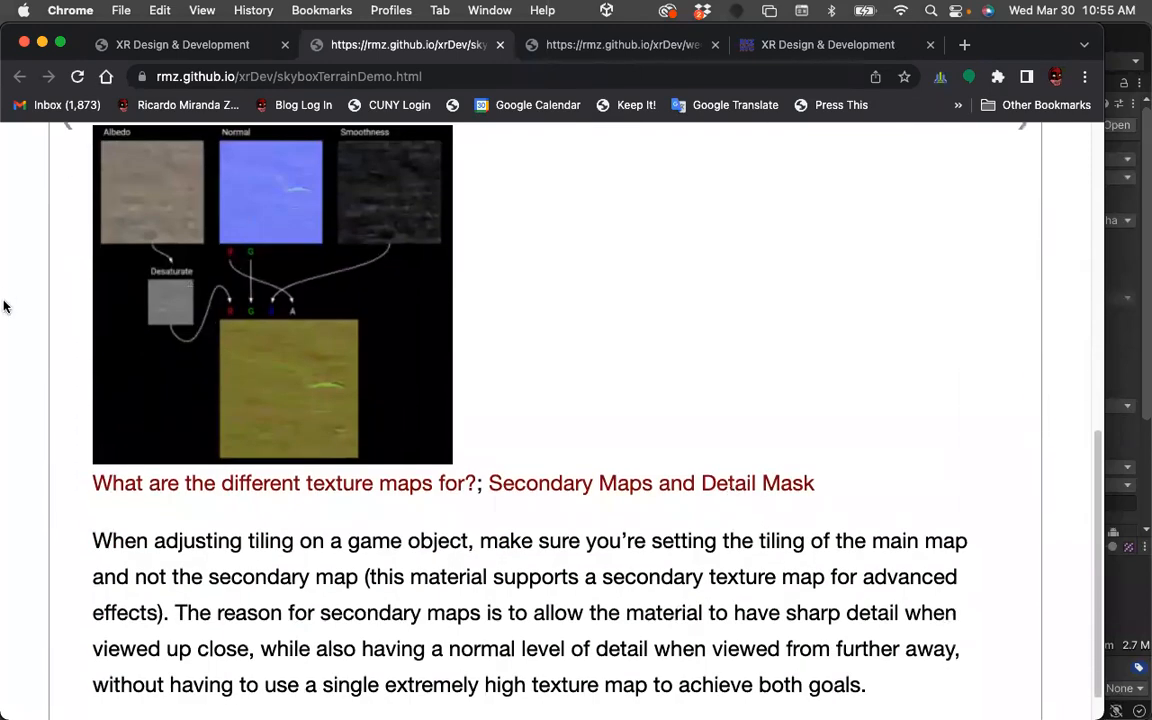
Return to Unity and open the baby texture in Preview to view it, then close Preview.
mouse_move(5, 308)
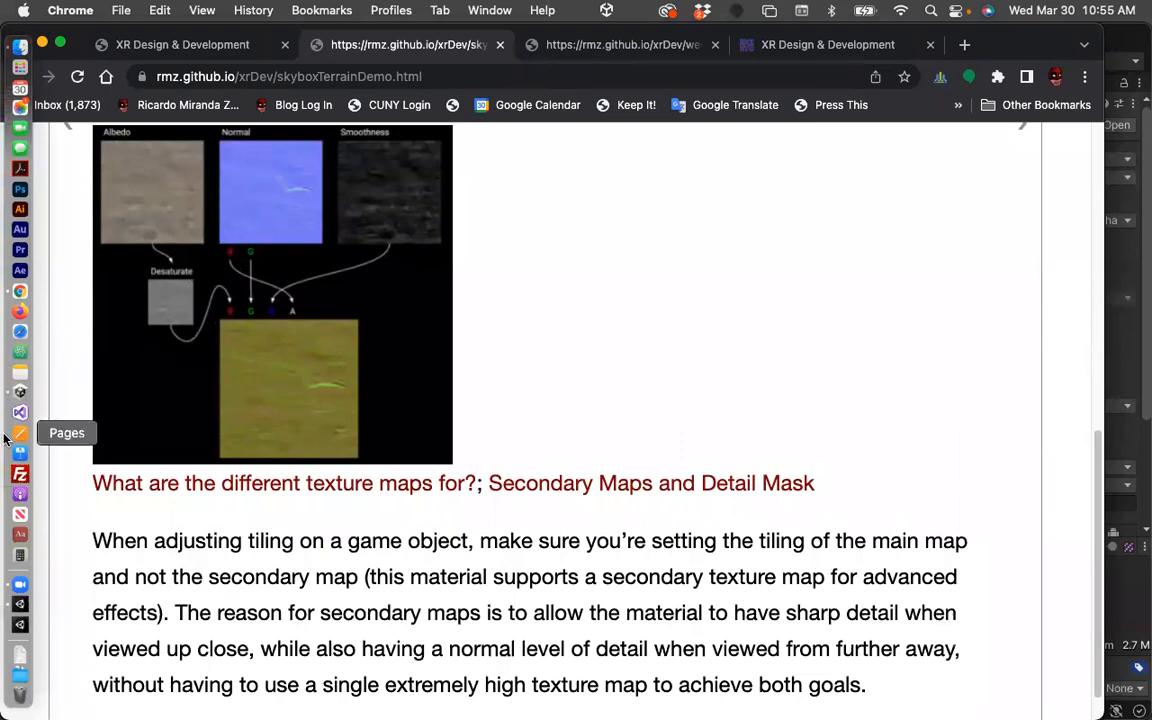
click(20, 605)
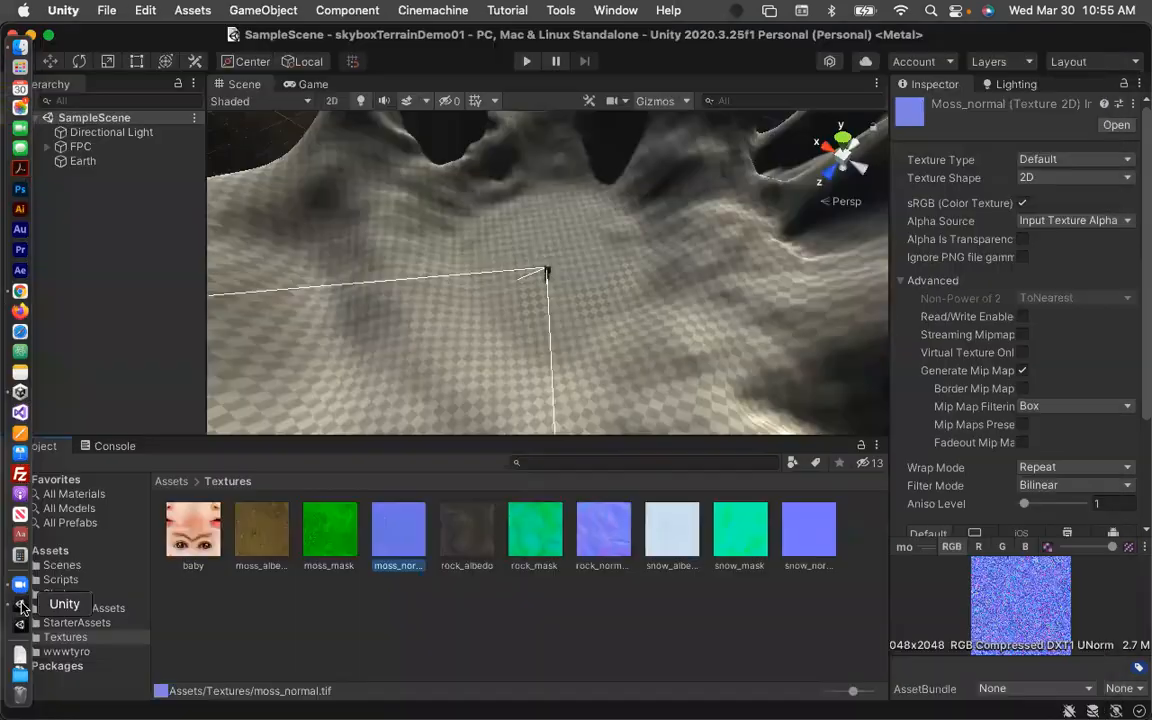
double_click(190, 543)
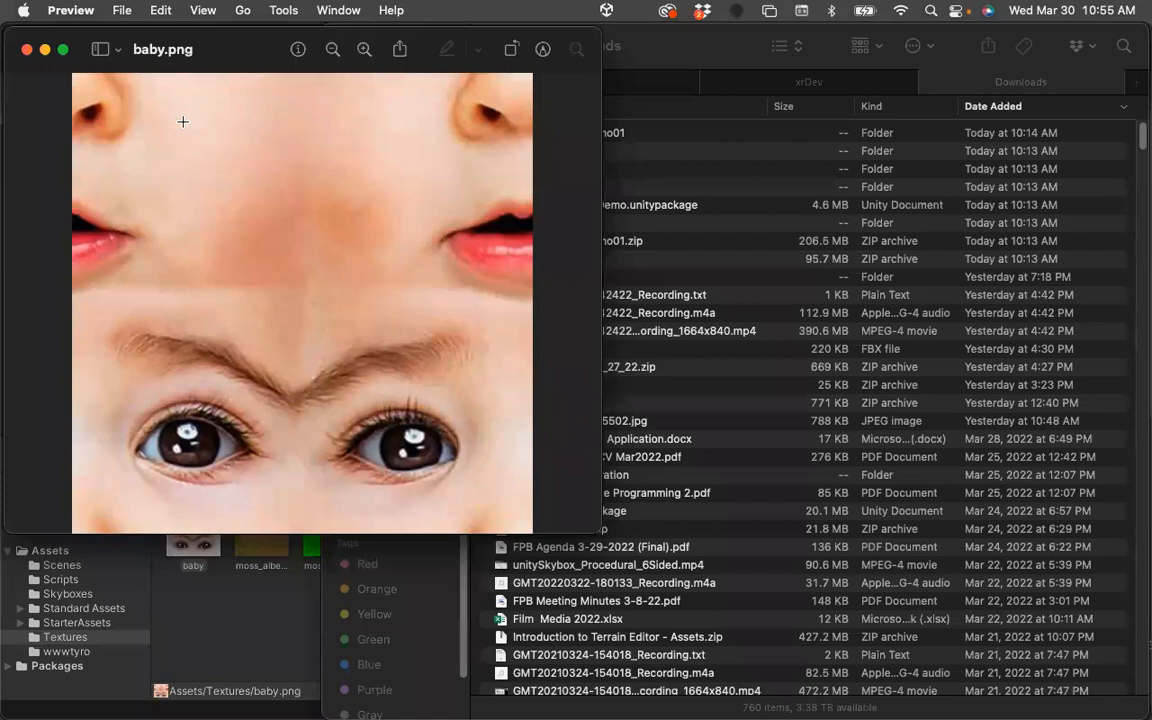
click(27, 54)
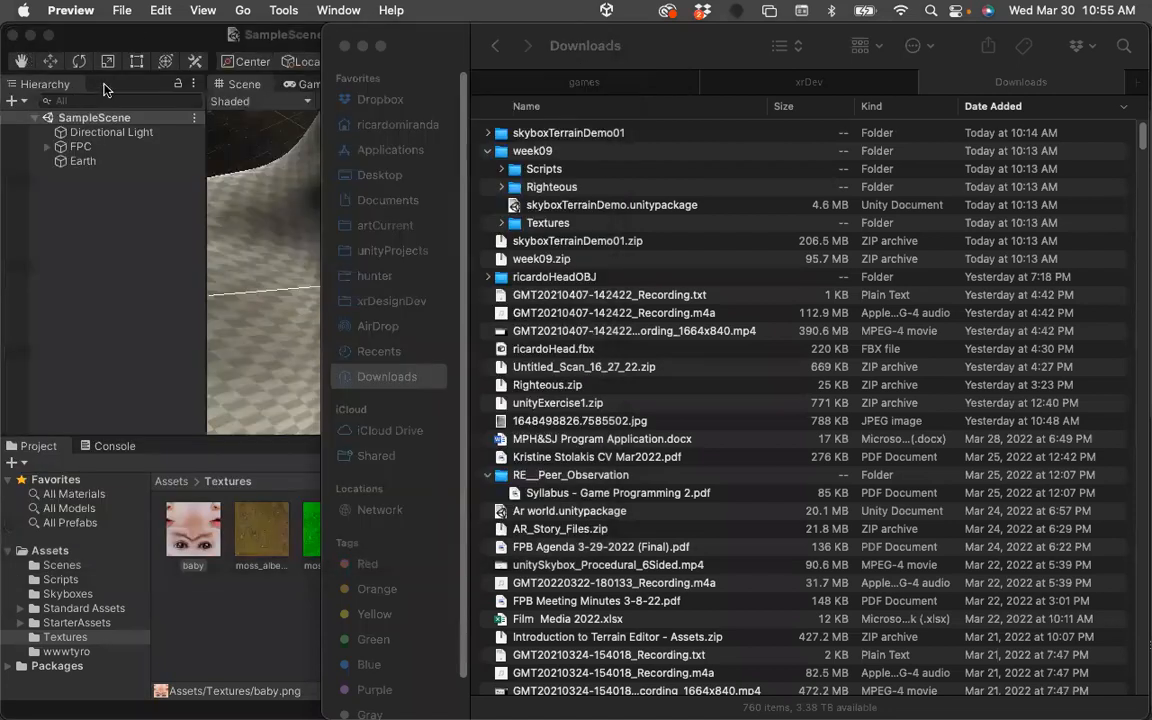
Return to Unity, select the Earth terrain, and choose the Raise or Lower Terrain tool with a soft round brush.
click(133, 39)
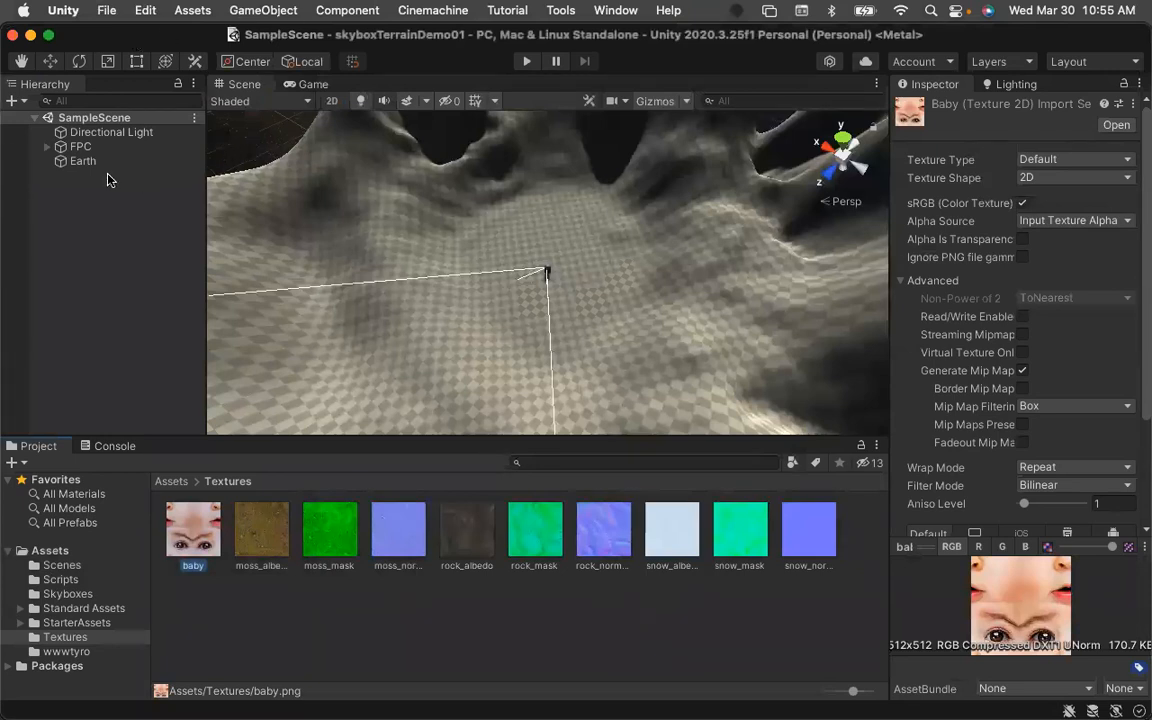
click(84, 162)
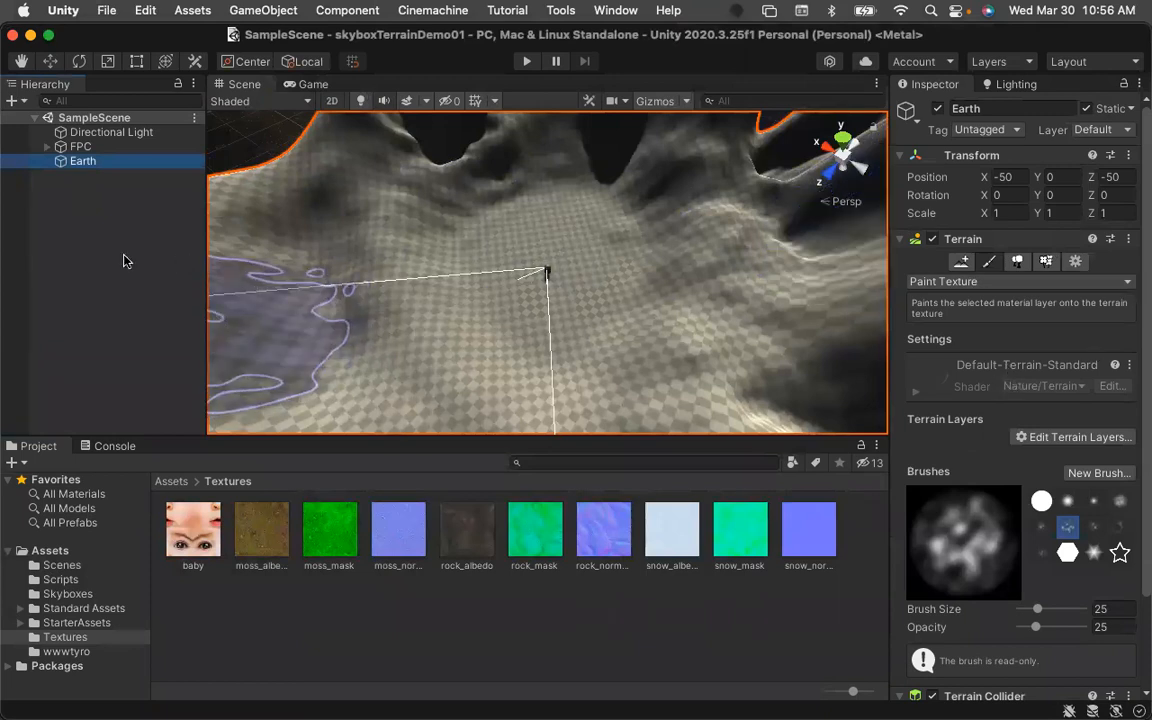
click(82, 160)
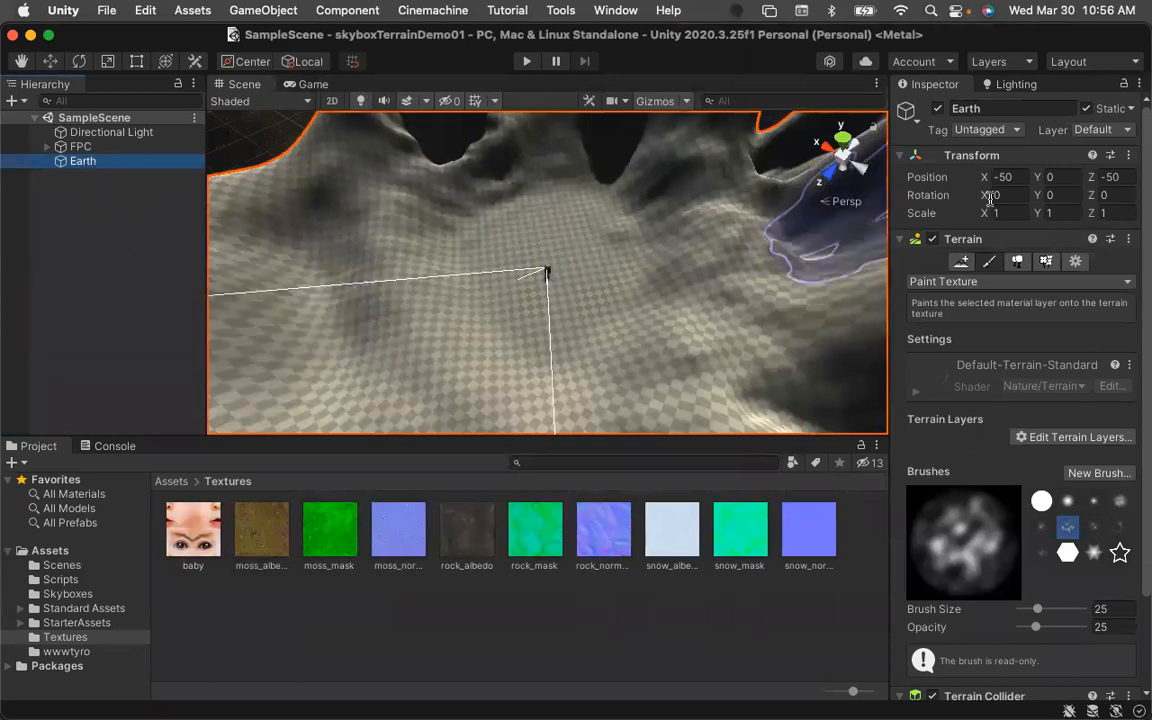
click(985, 283)
click(990, 256)
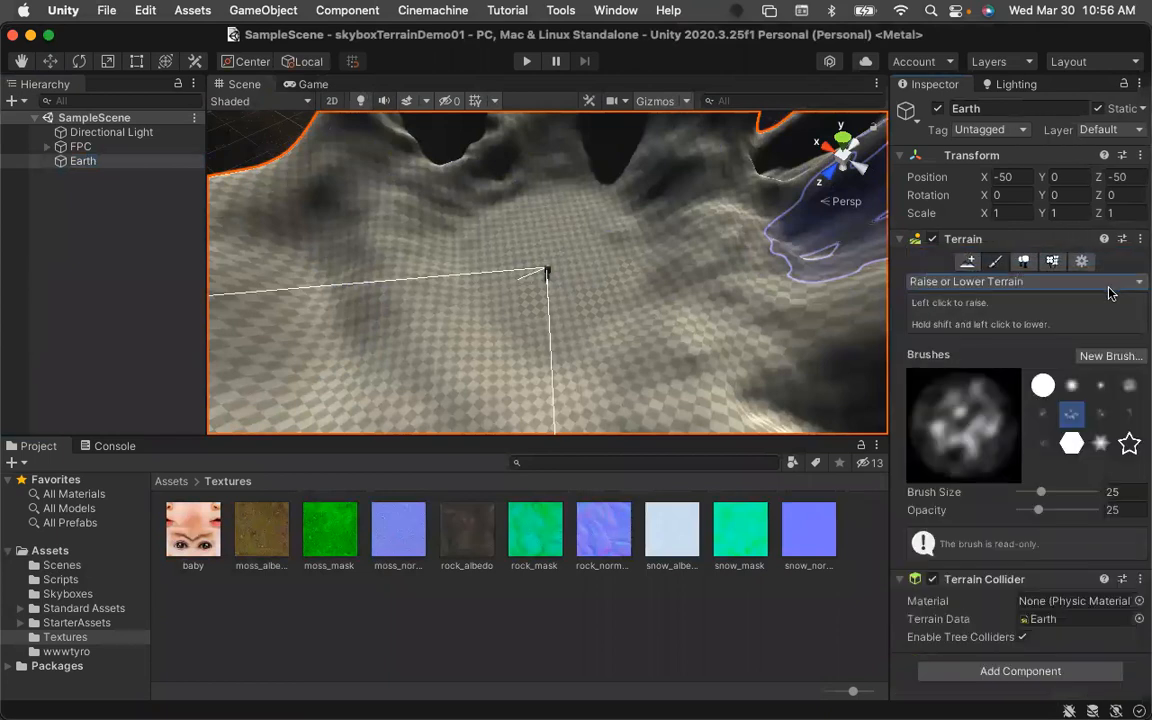
click(1129, 385)
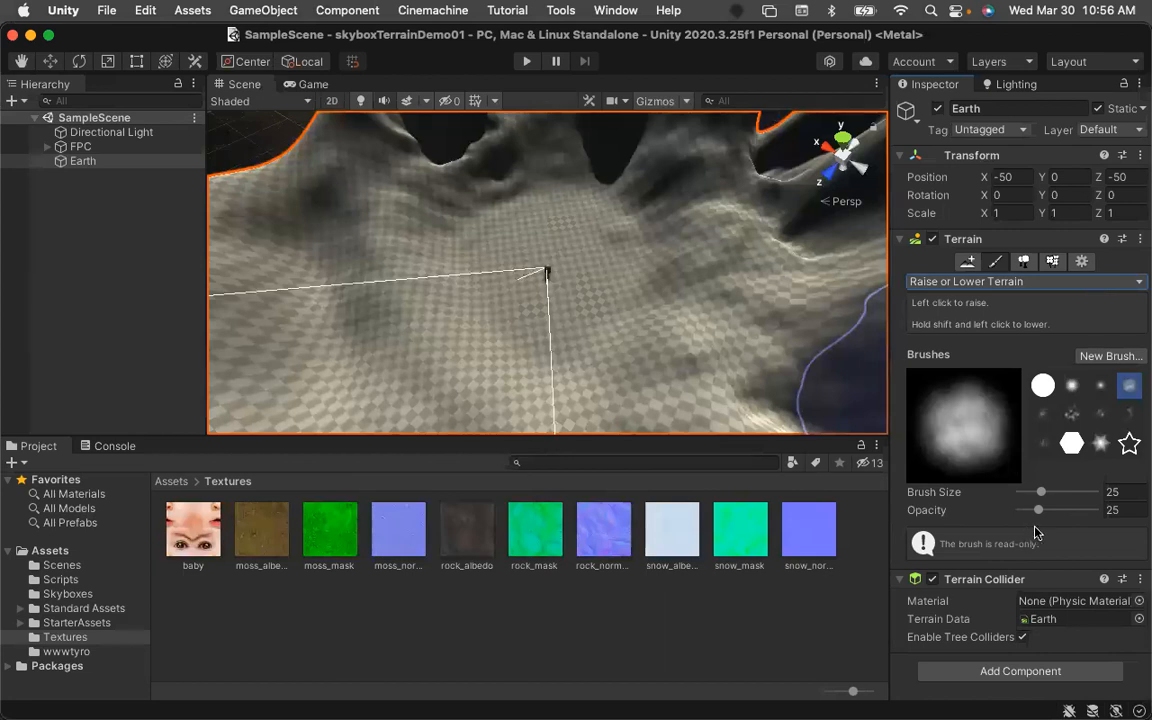
Set the terrain brush size to 12.
drag(1040, 493, 1033, 494)
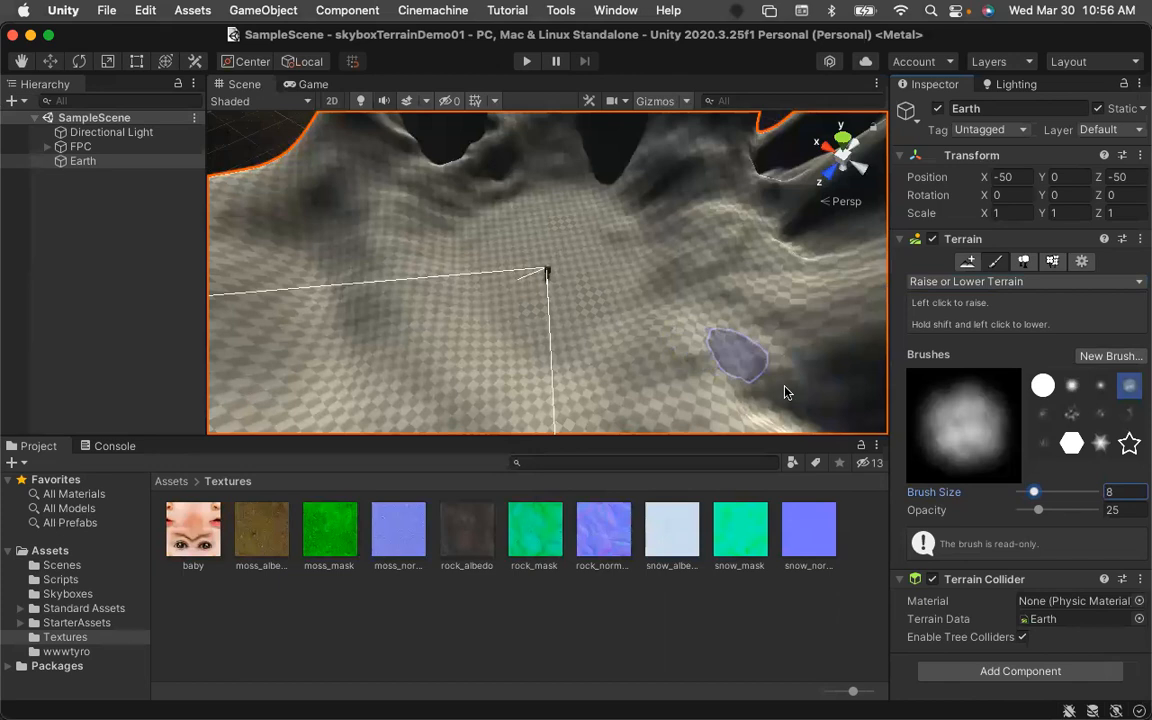
drag(1035, 496, 1035, 496)
click(1127, 496)
text(12)
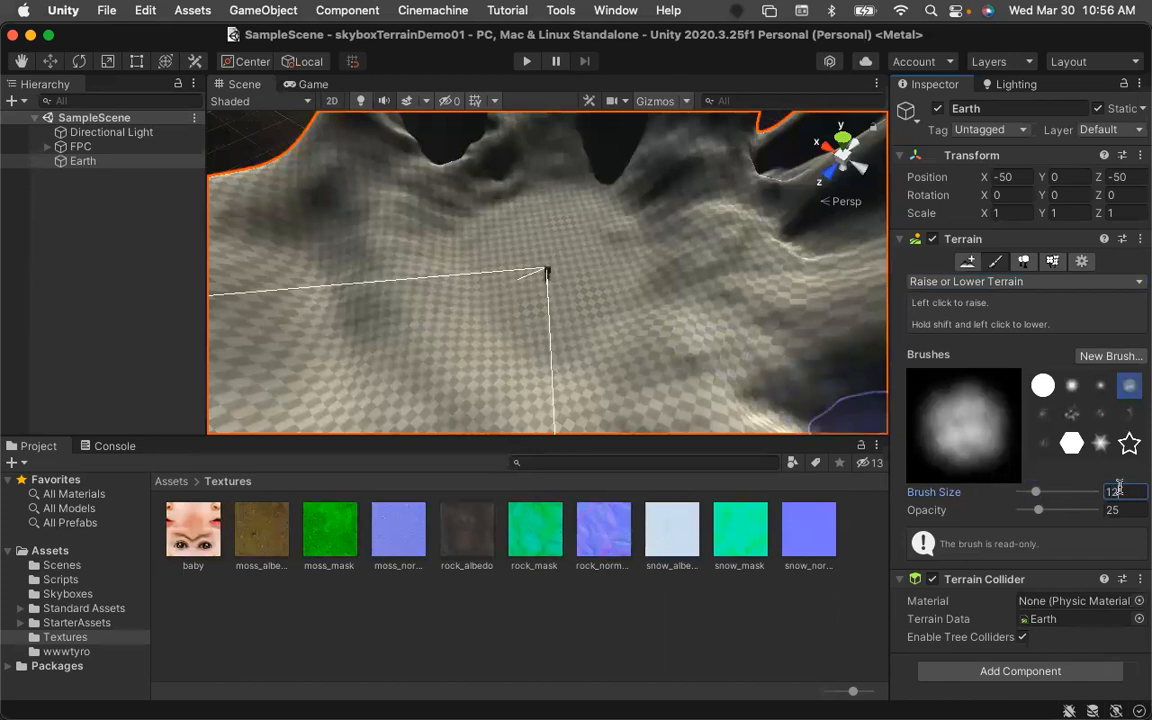
key(Tab)
Switch the terrain tool to Paint Texture.
click(1062, 285)
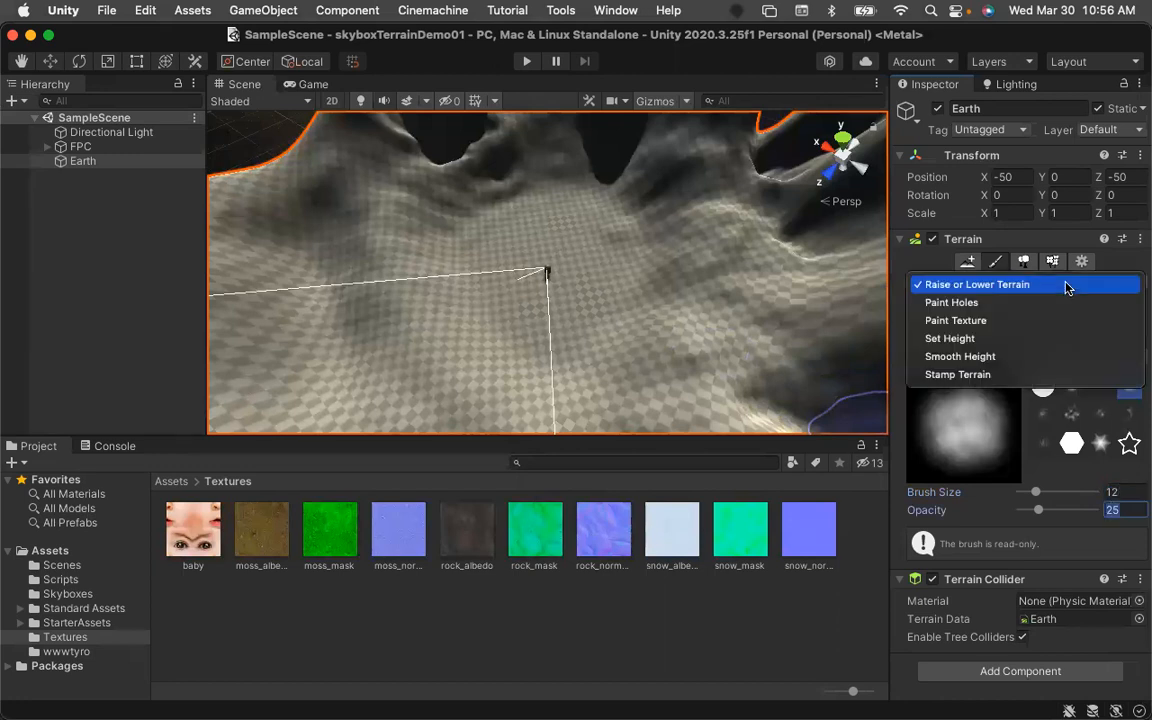
click(1050, 320)
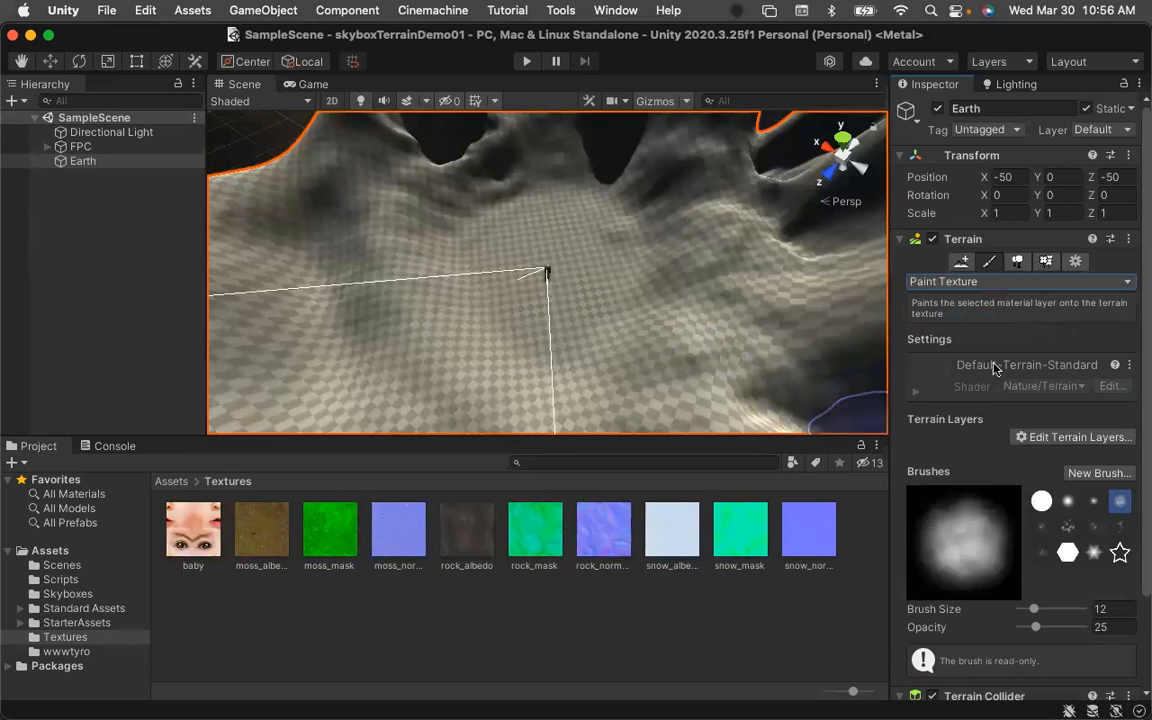
click(1000, 281)
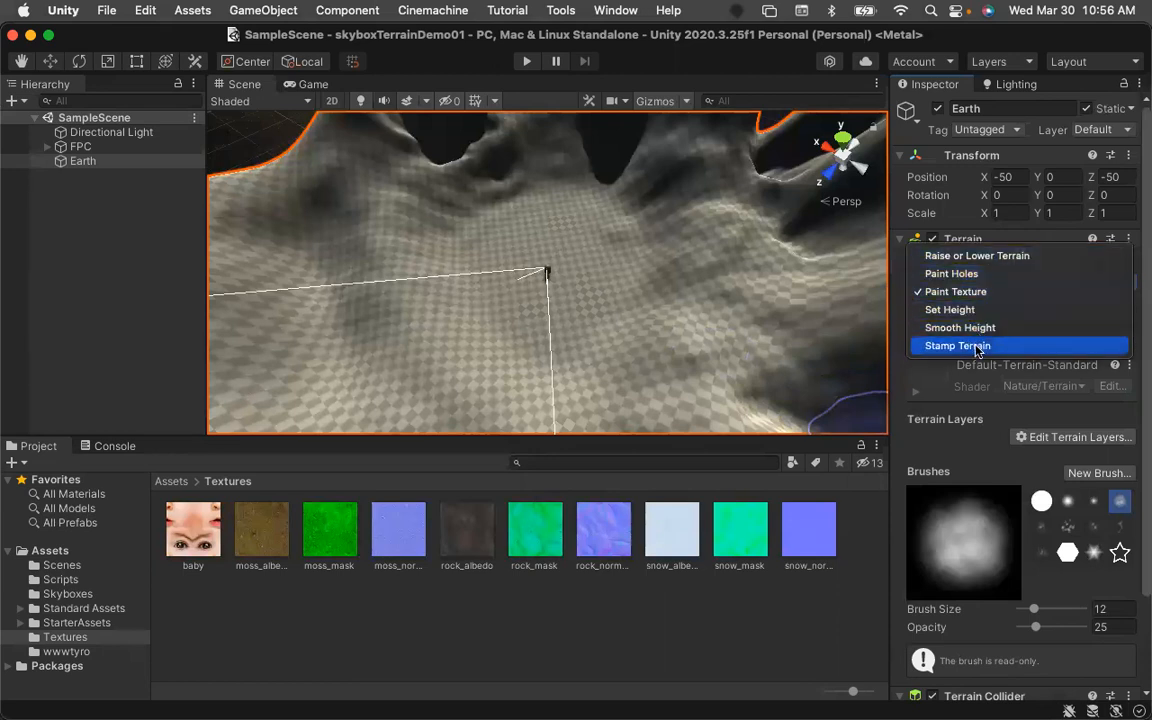
click(960, 294)
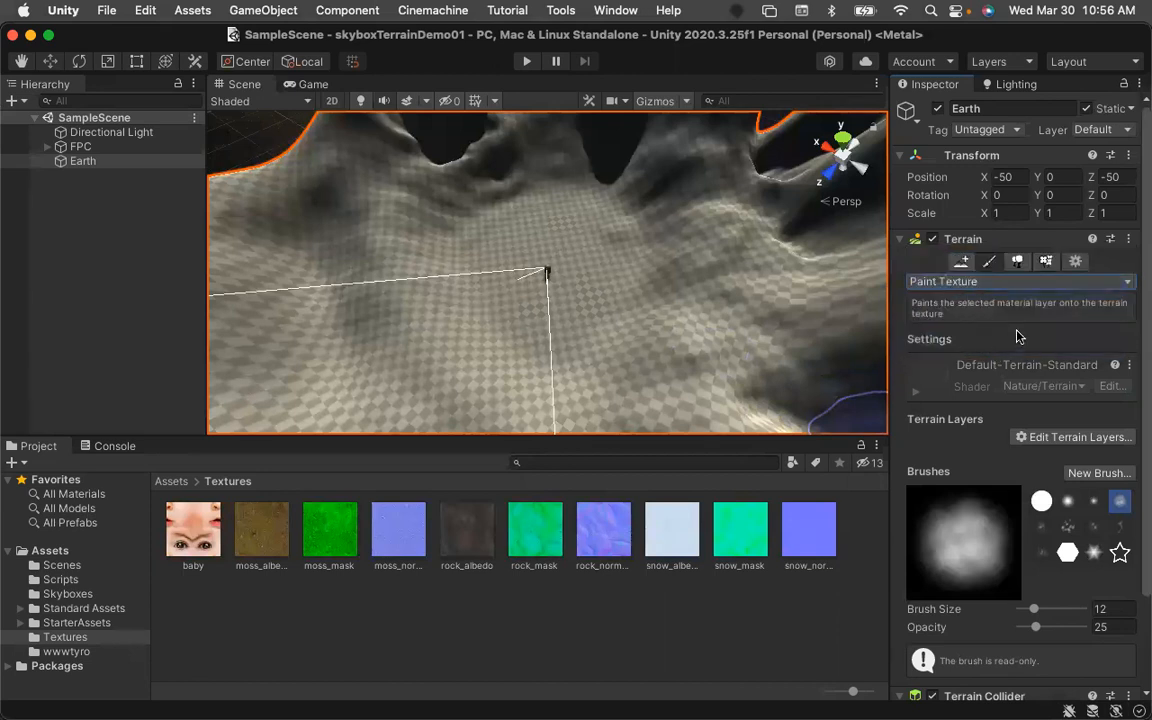
Create a new terrain layer using the baby texture.
click(1050, 438)
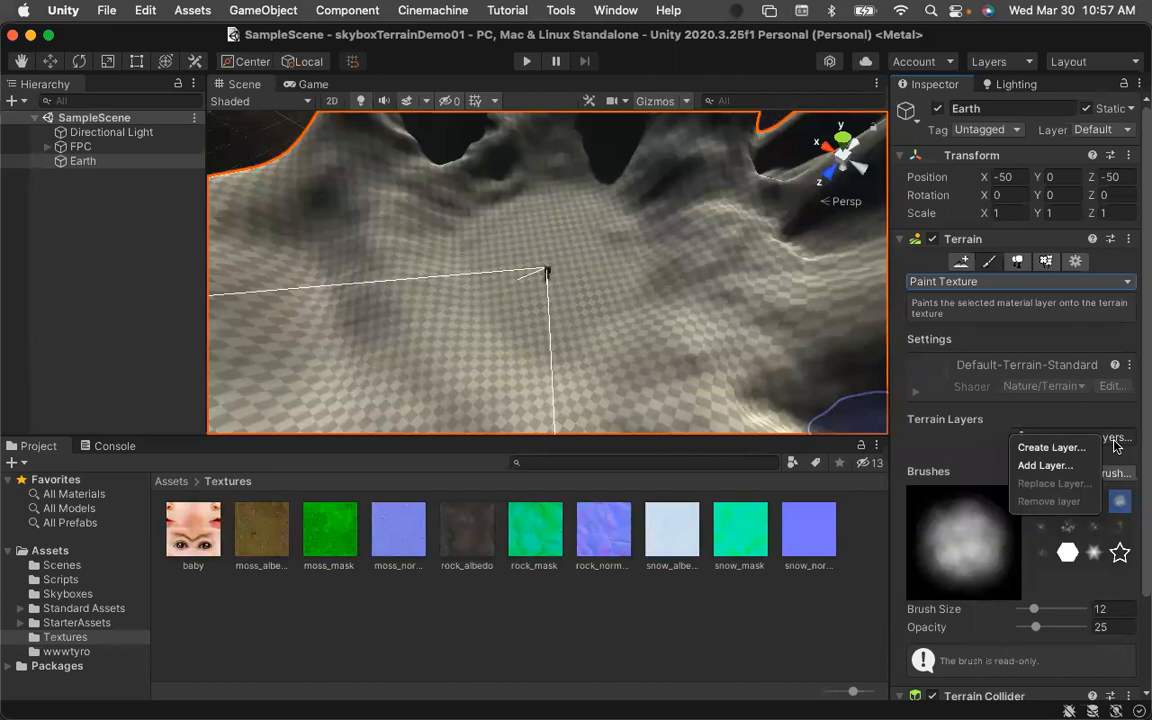
click(1048, 447)
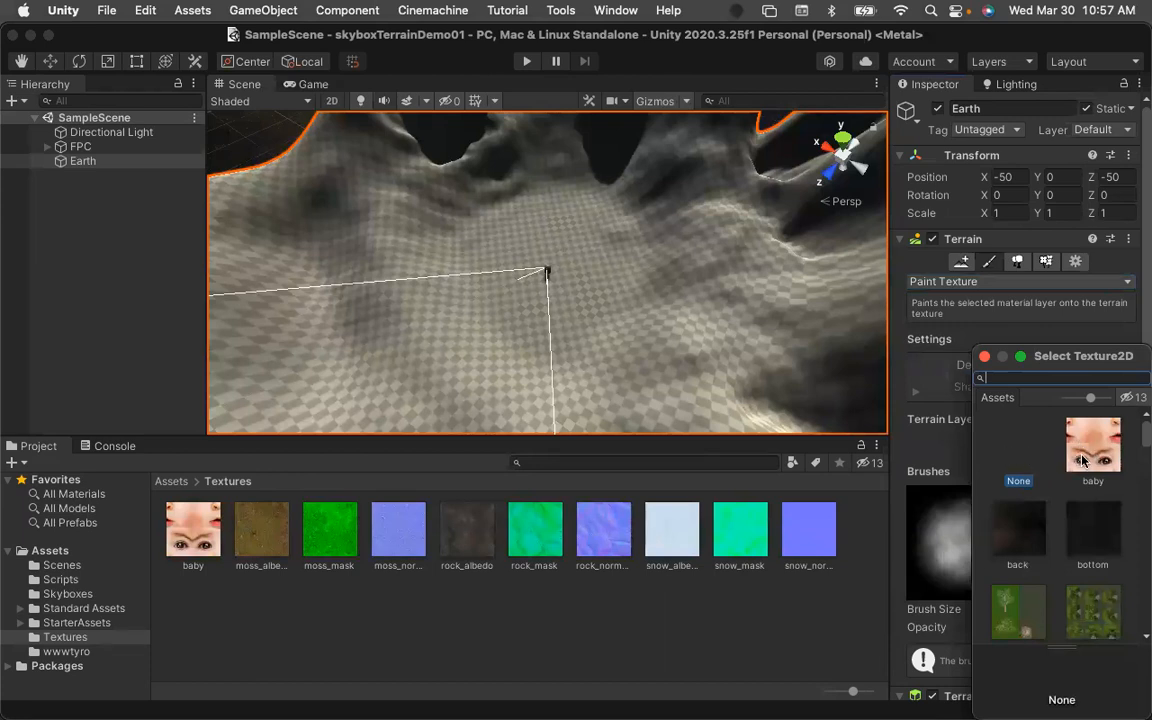
click(1084, 458)
double_click(1084, 458)
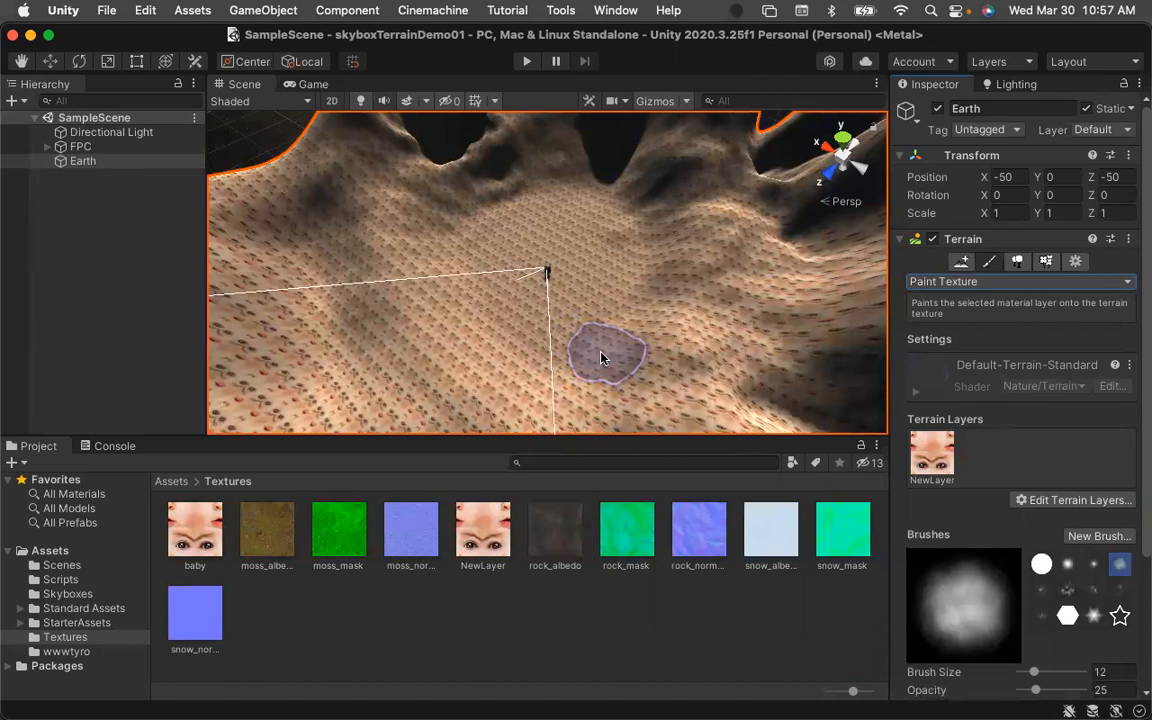
Enter Play mode, try to save the scene, and exit Play mode.
click(527, 61)
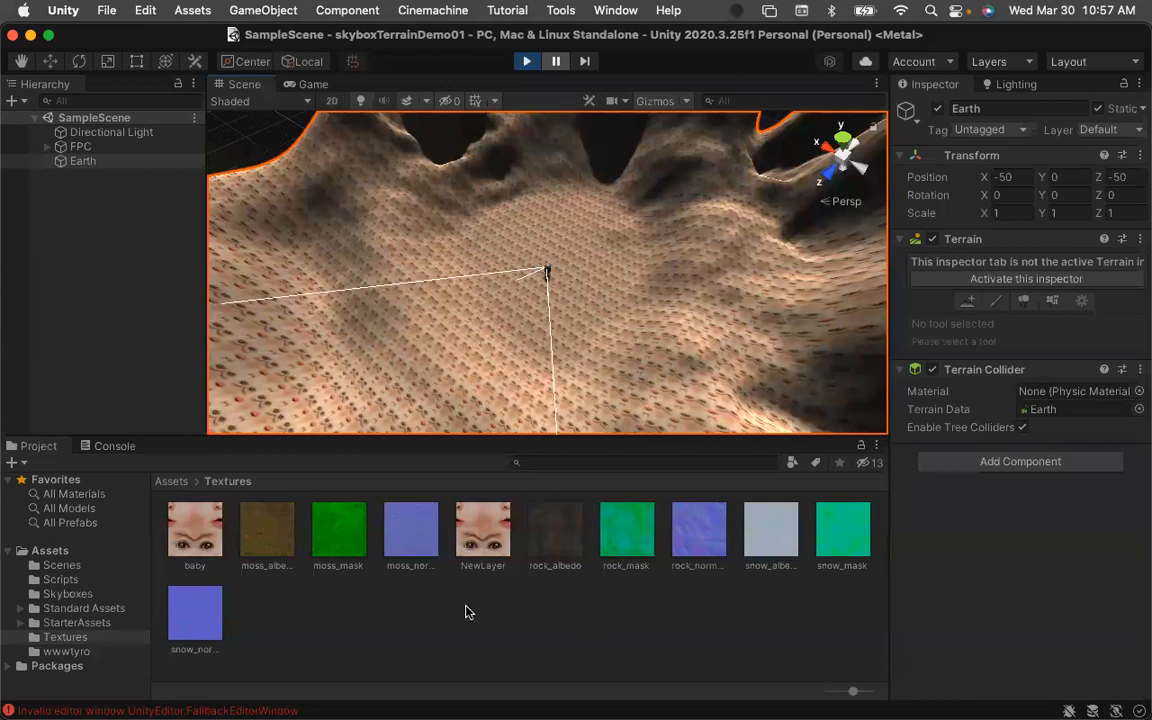
key(super+s)
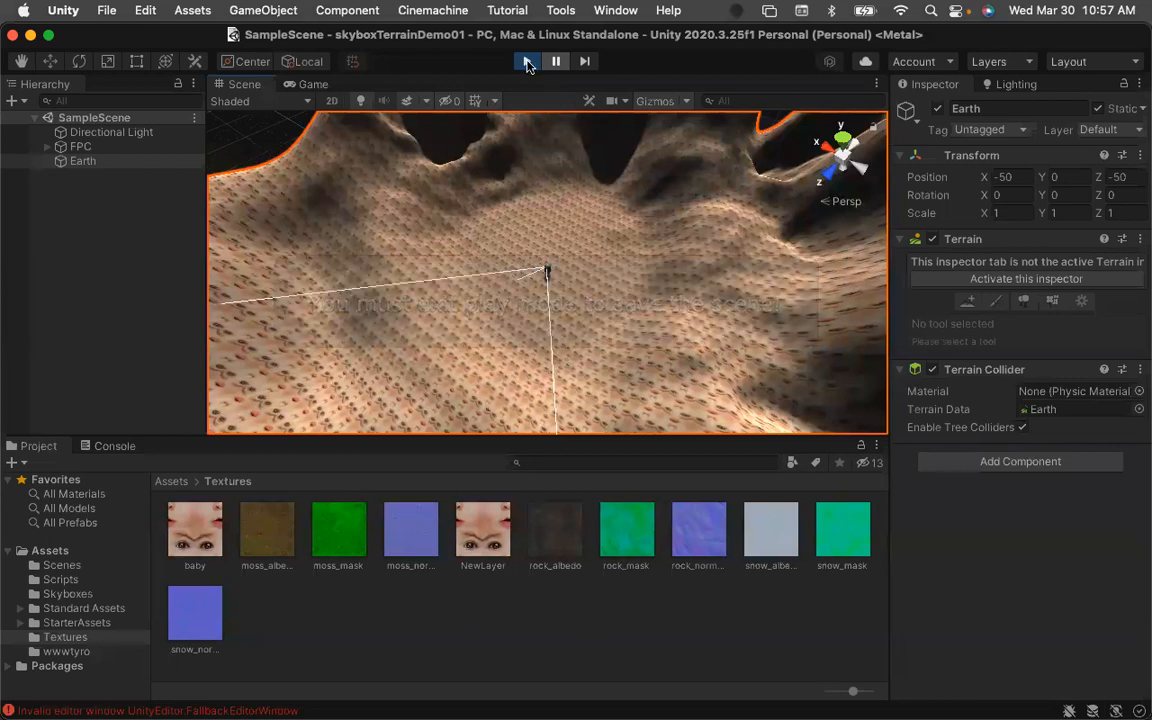
click(527, 62)
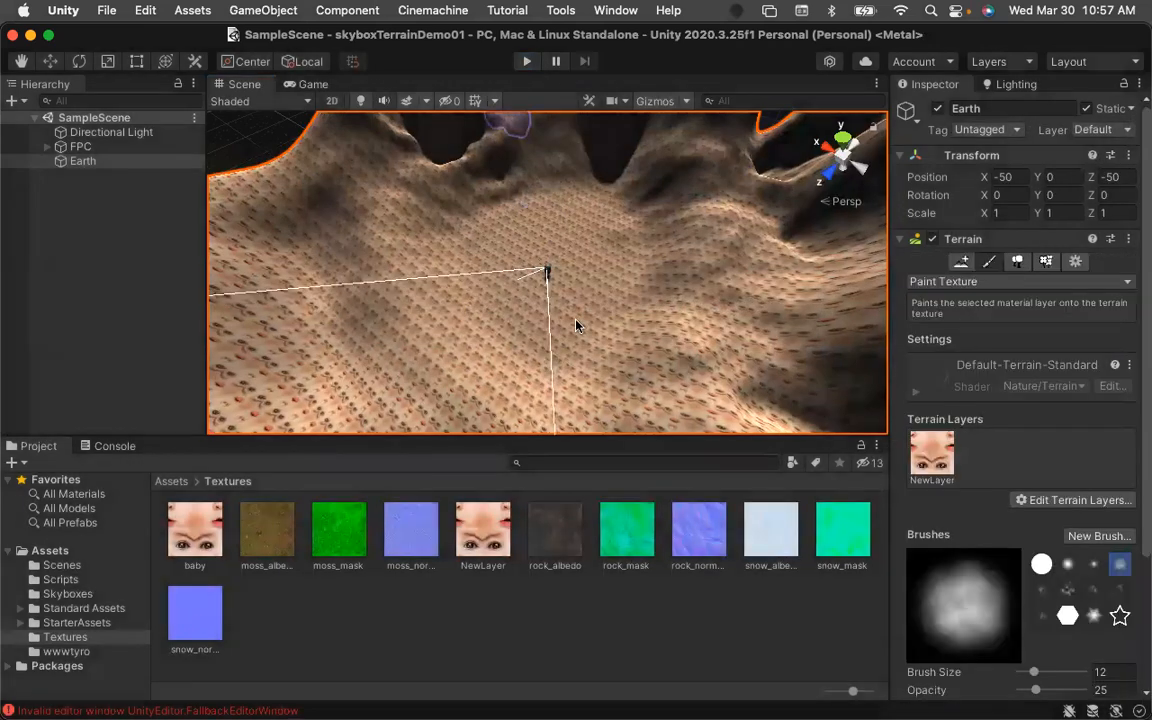
Open the Console and the invalid editor window error entry.
click(271, 707)
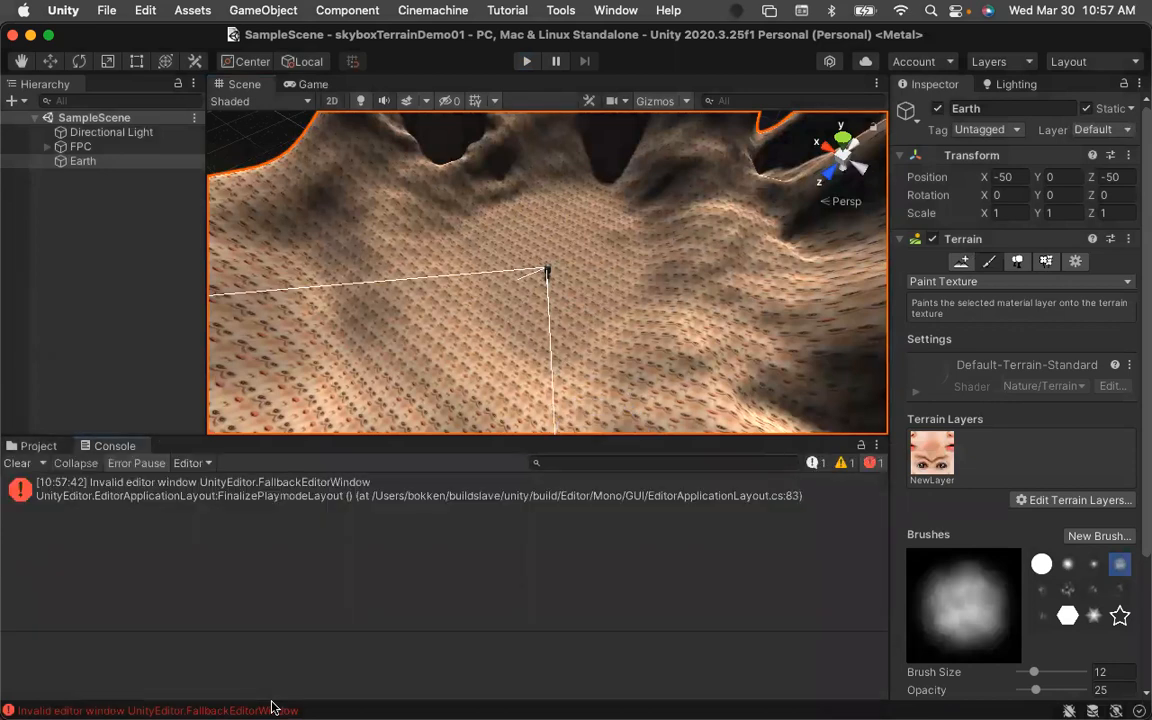
click(398, 501)
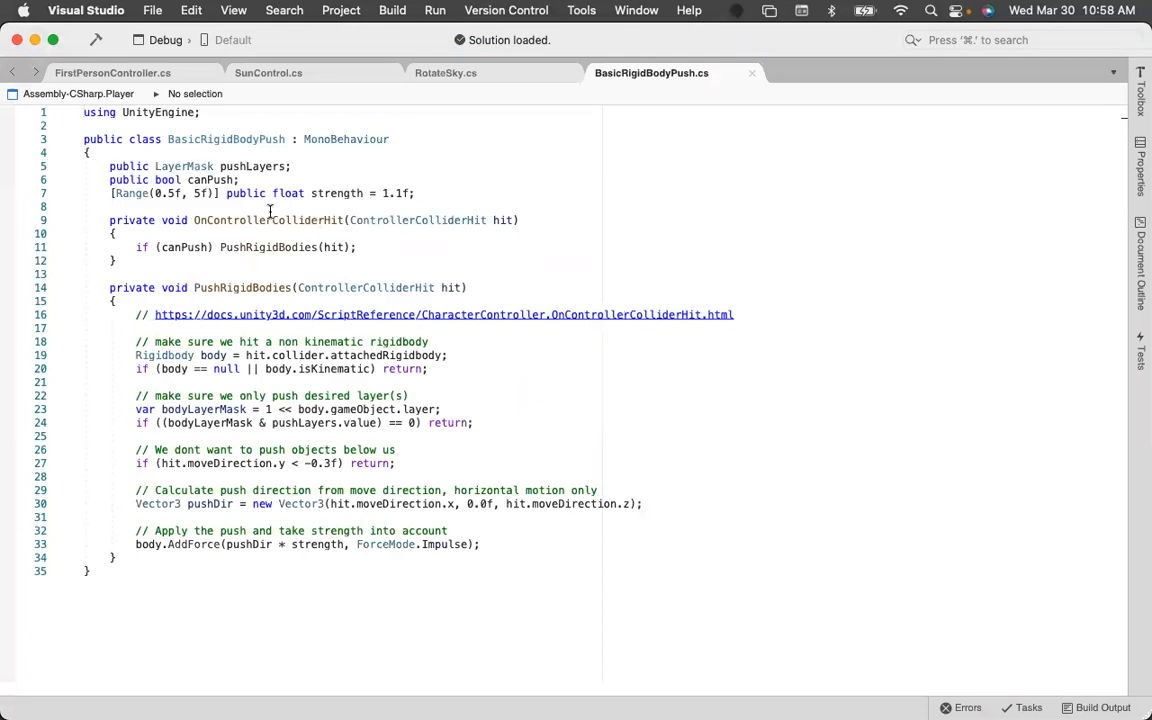
Check the Debug build configuration and reopen the error's source link from the Console.
click(162, 40)
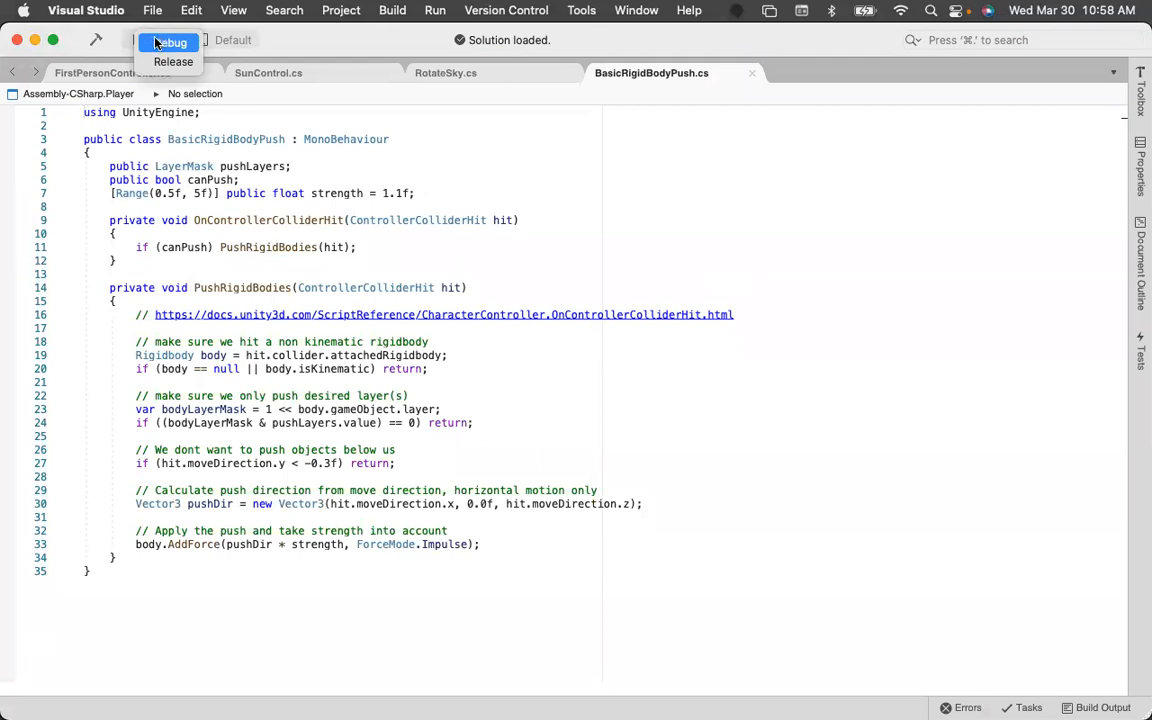
click(160, 42)
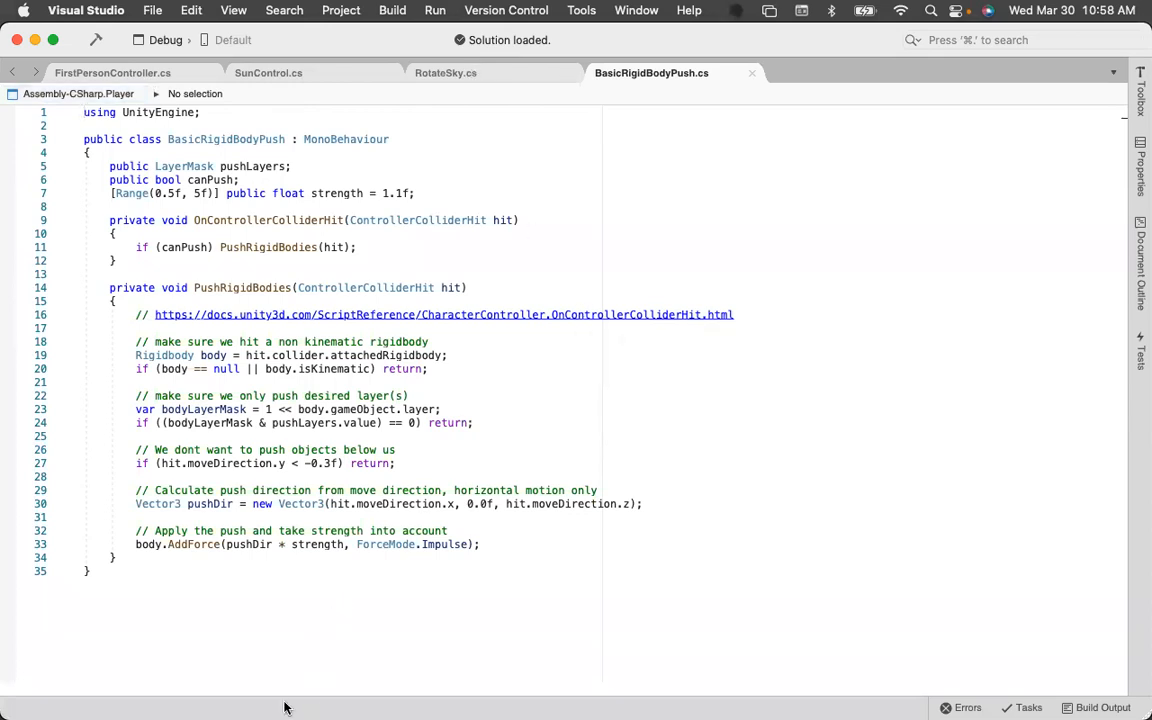
click(261, 595)
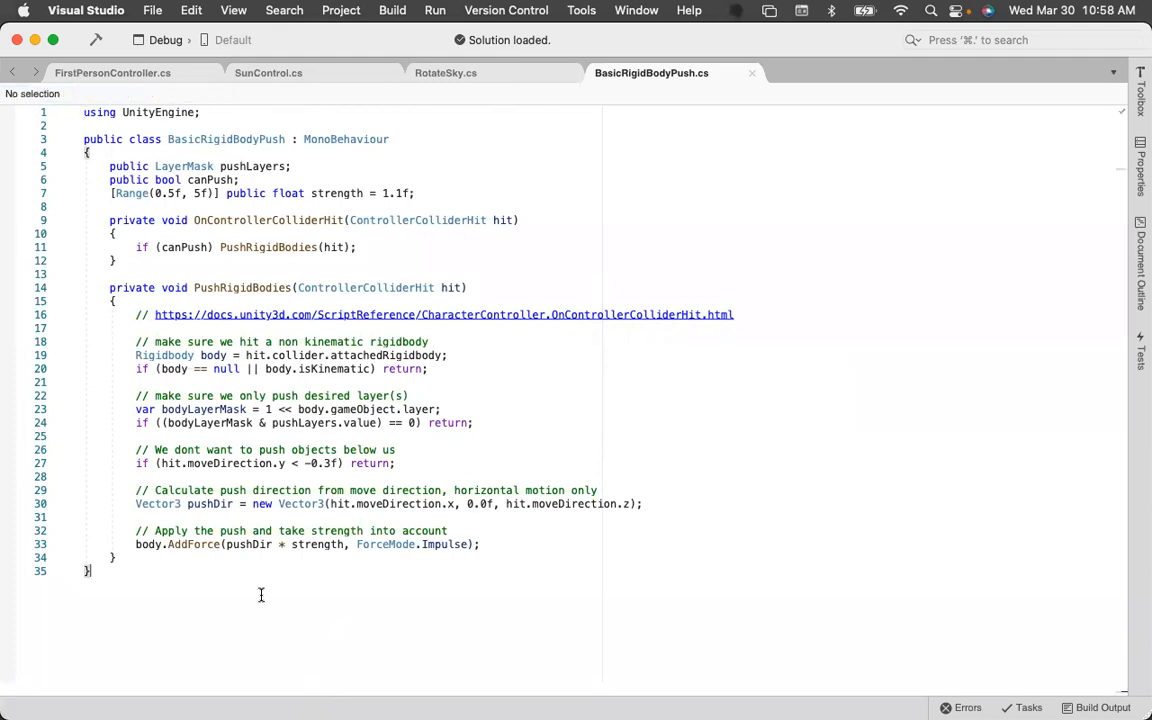
click(6, 601)
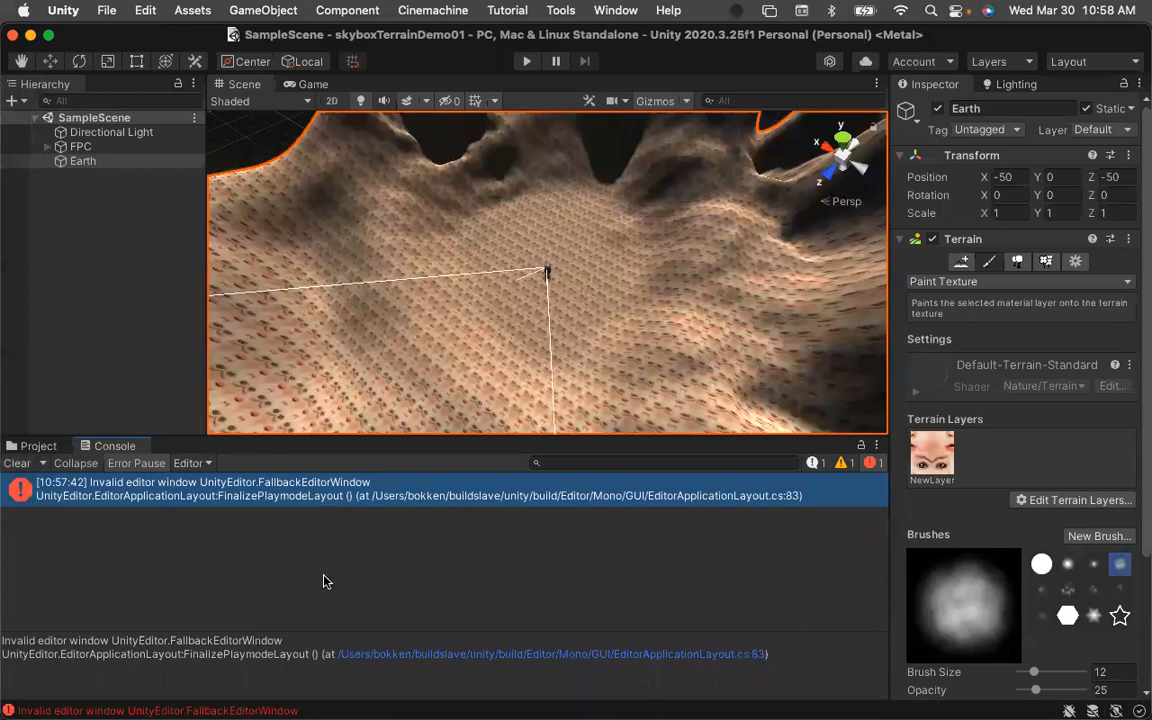
click(420, 658)
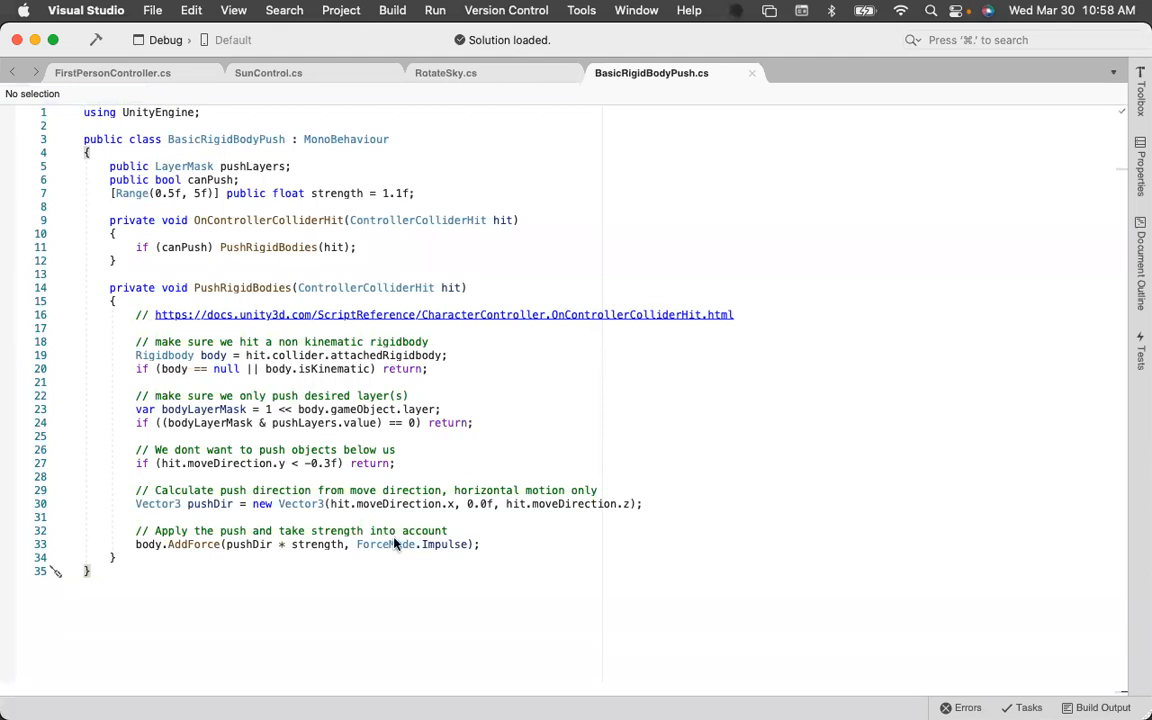
key(super+r)
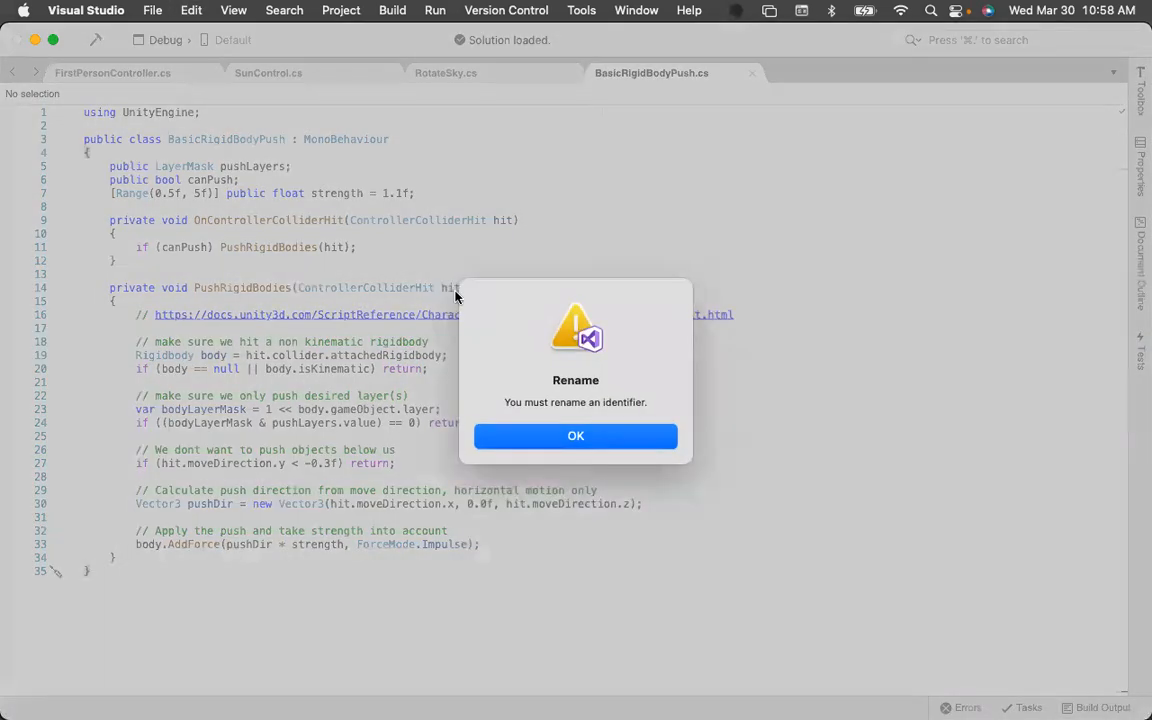
click(520, 441)
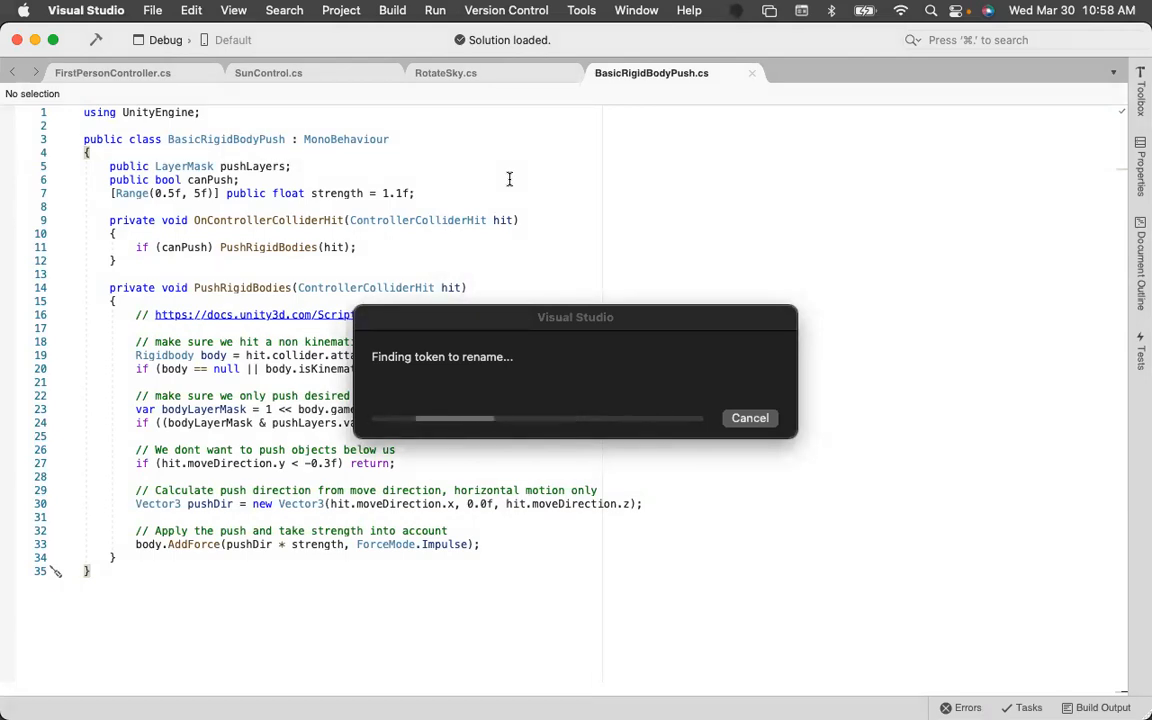
click(758, 422)
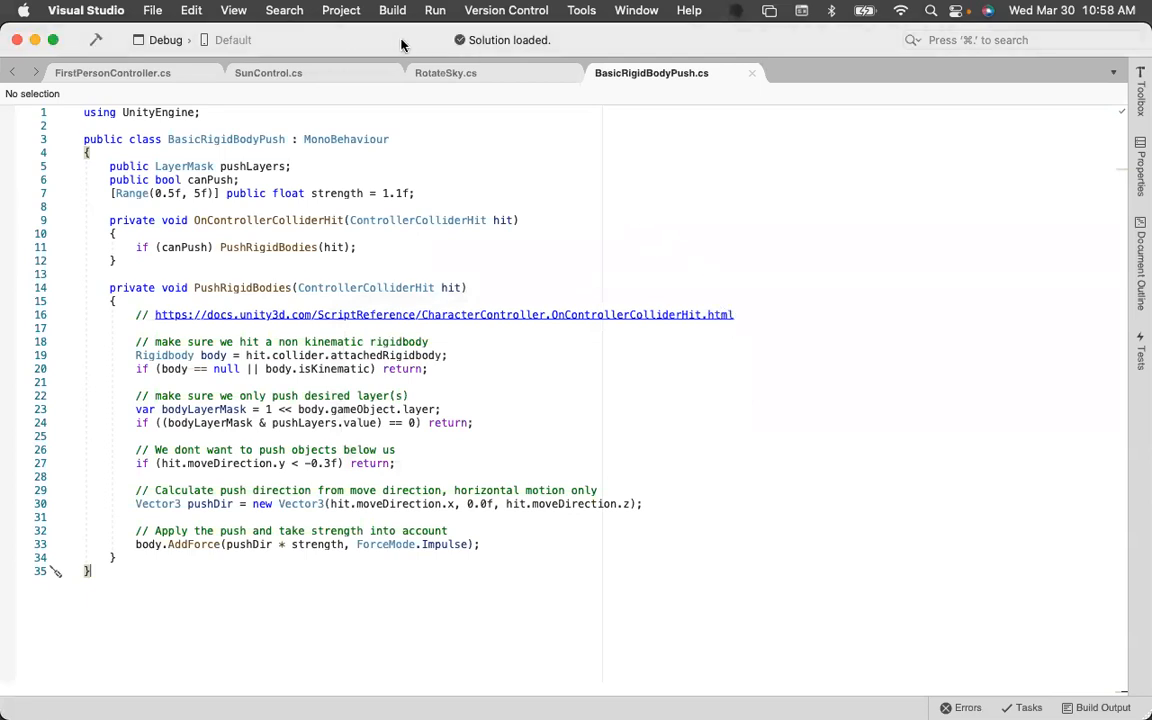
Build the solution in Visual Studio and scroll through the listed errors and warnings.
click(96, 40)
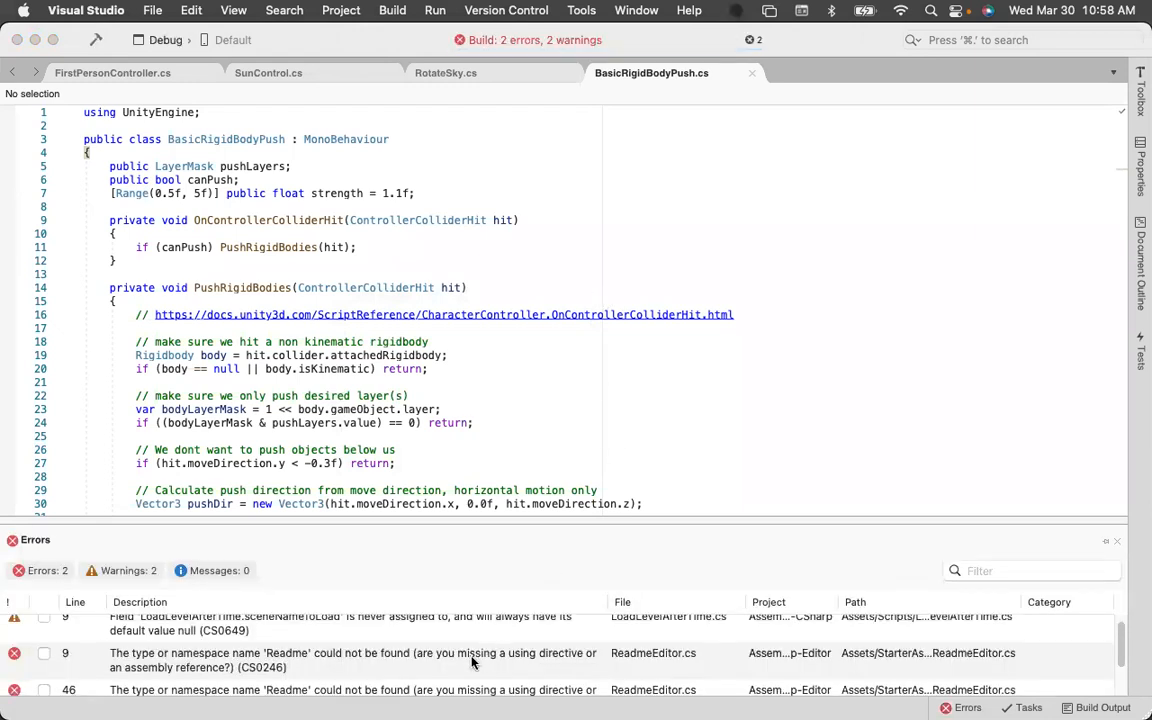
scroll(472, 660, up, 1)
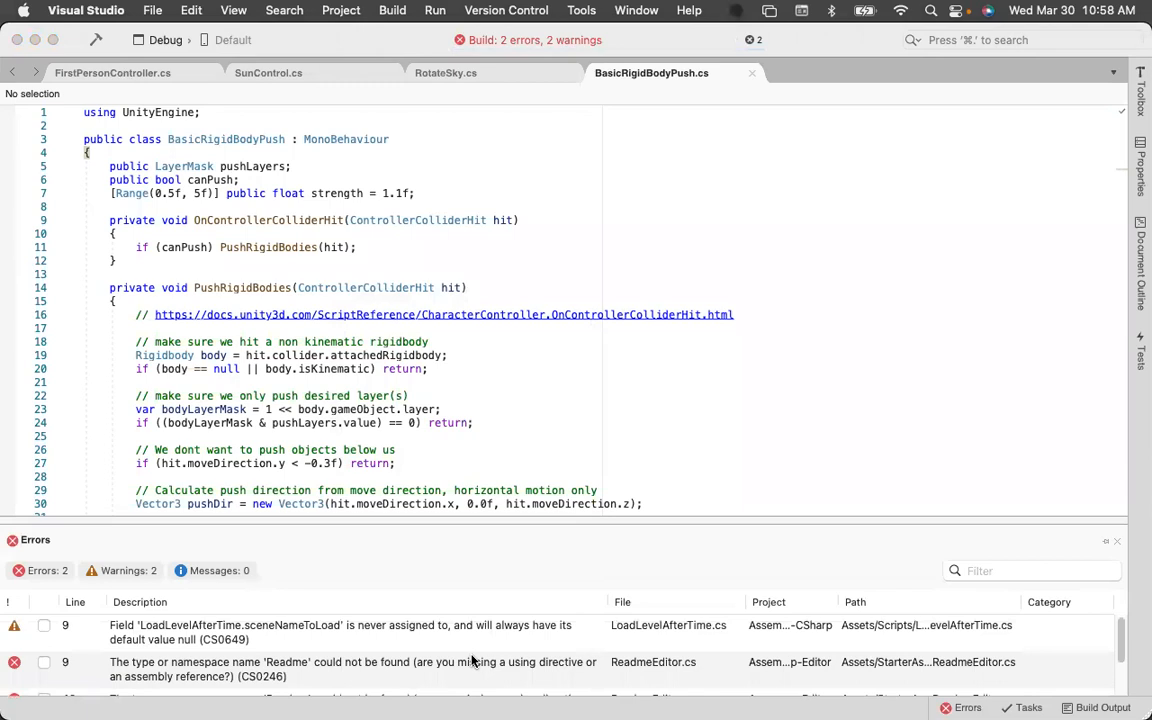
scroll(474, 658, down, 2)
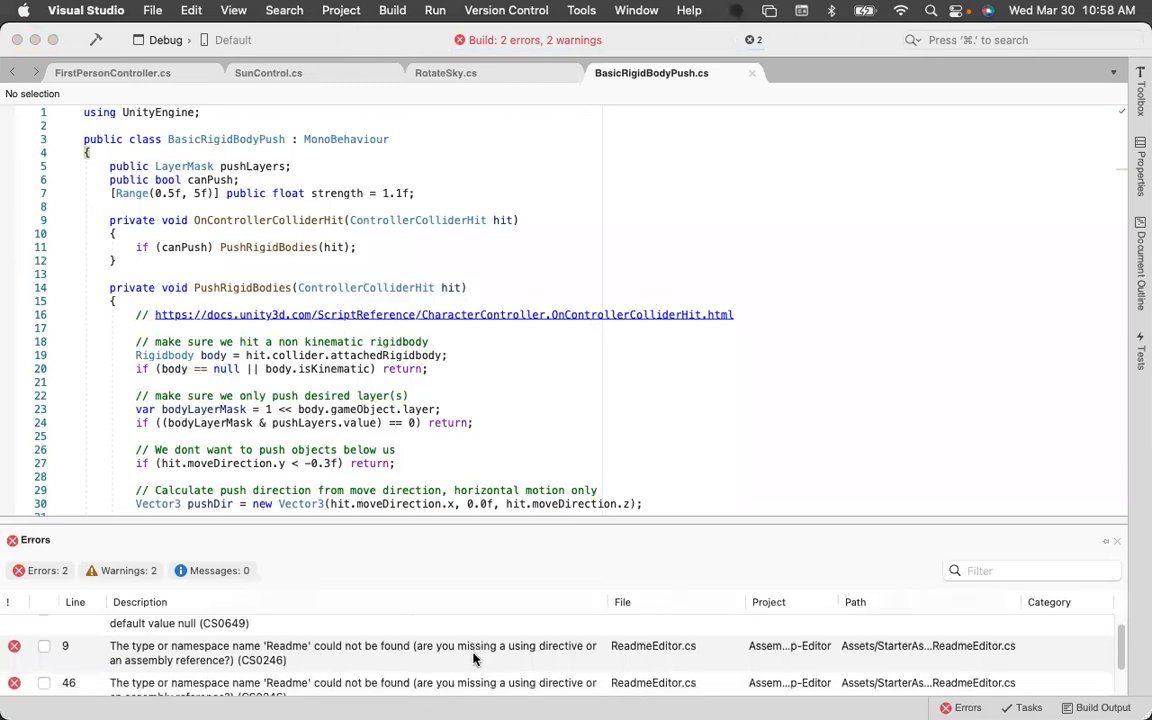
scroll(474, 658, down, 1)
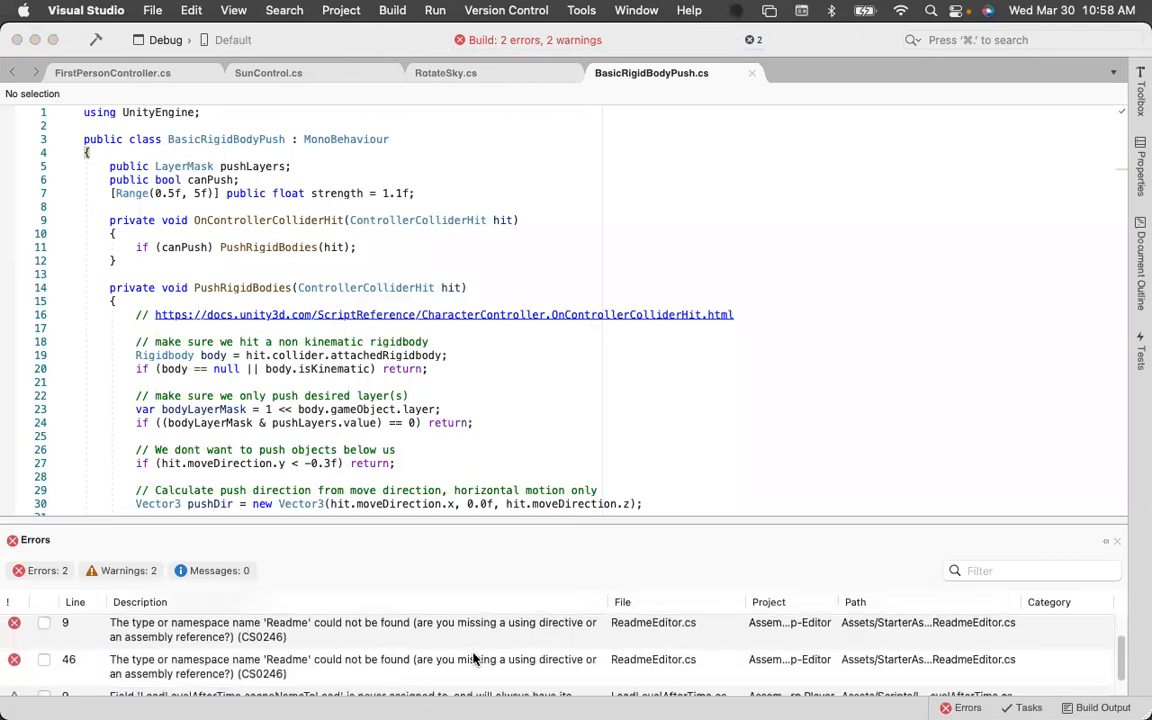
scroll(474, 658, down, 1)
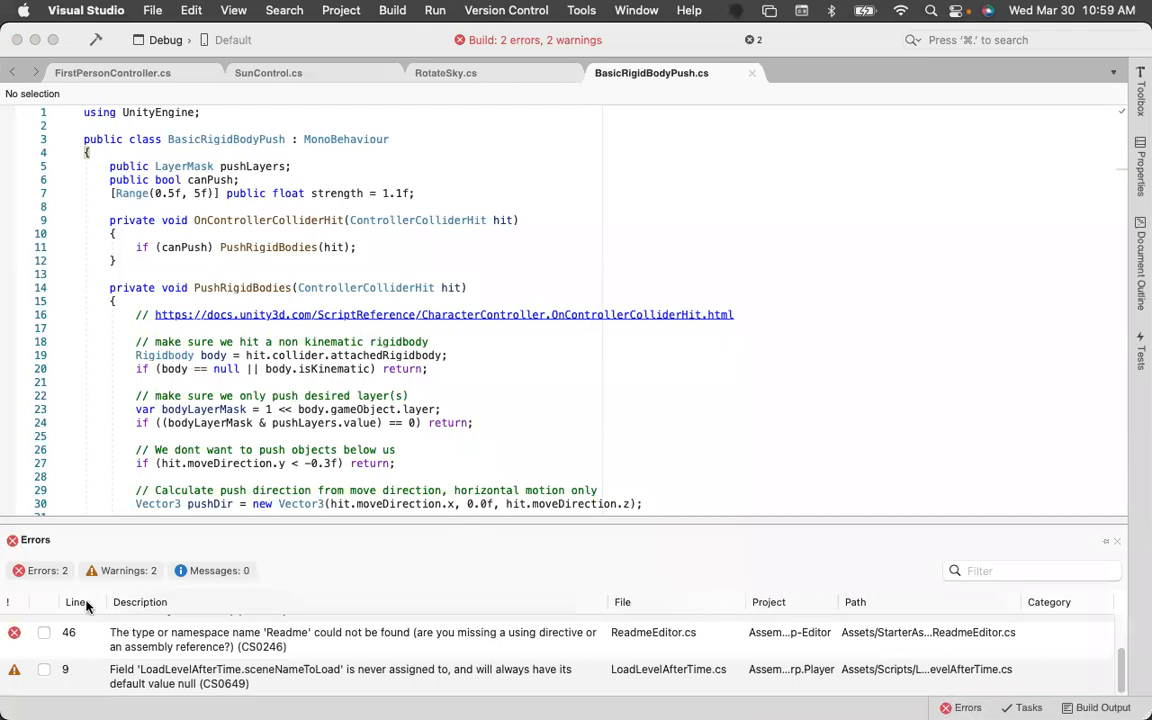
Filter the error list to show only errors.
click(38, 571)
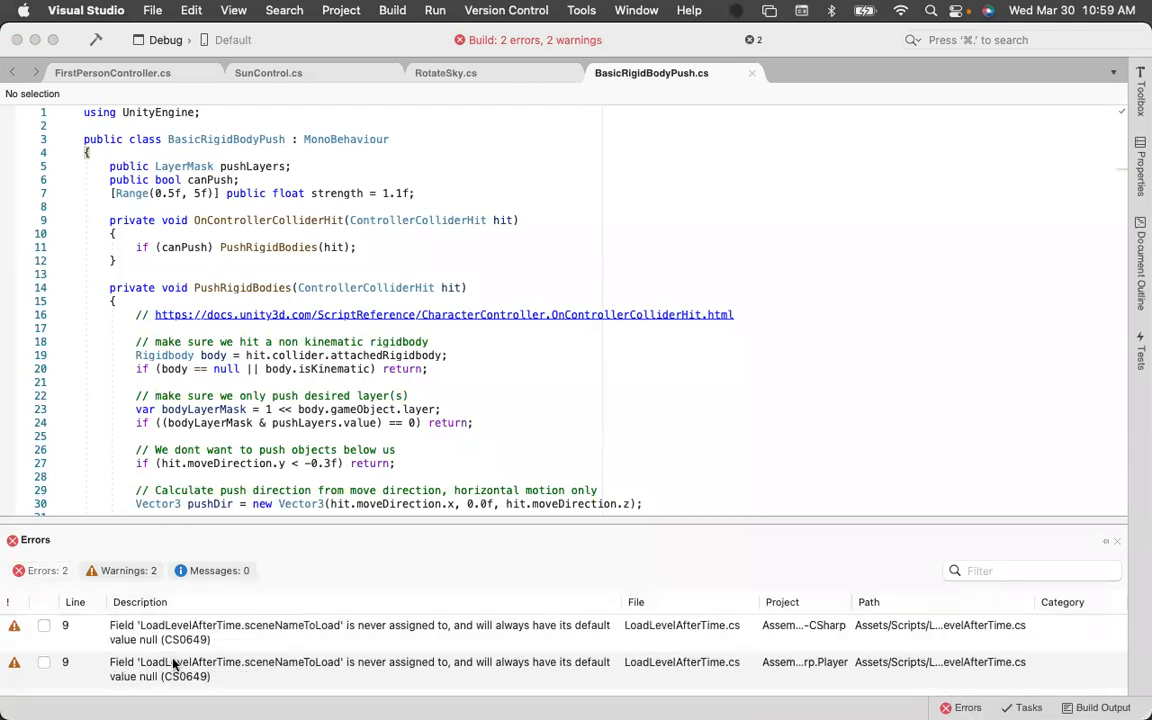
click(38, 571)
click(118, 571)
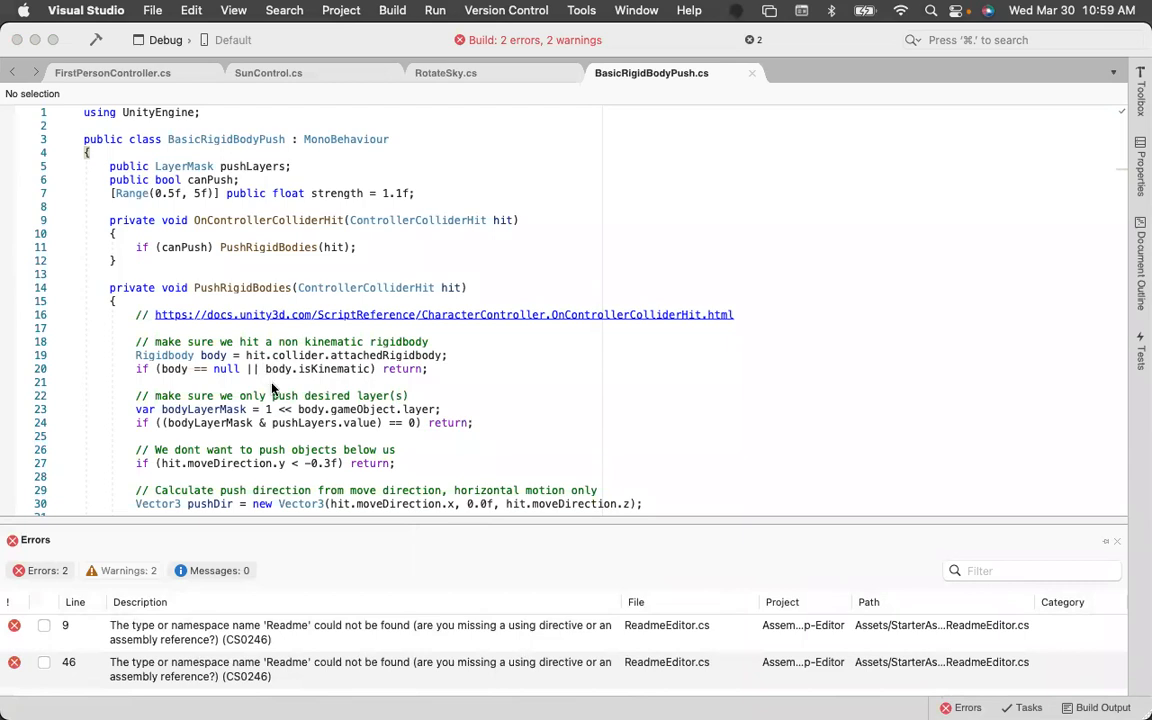
scroll(377, 345, down, 1)
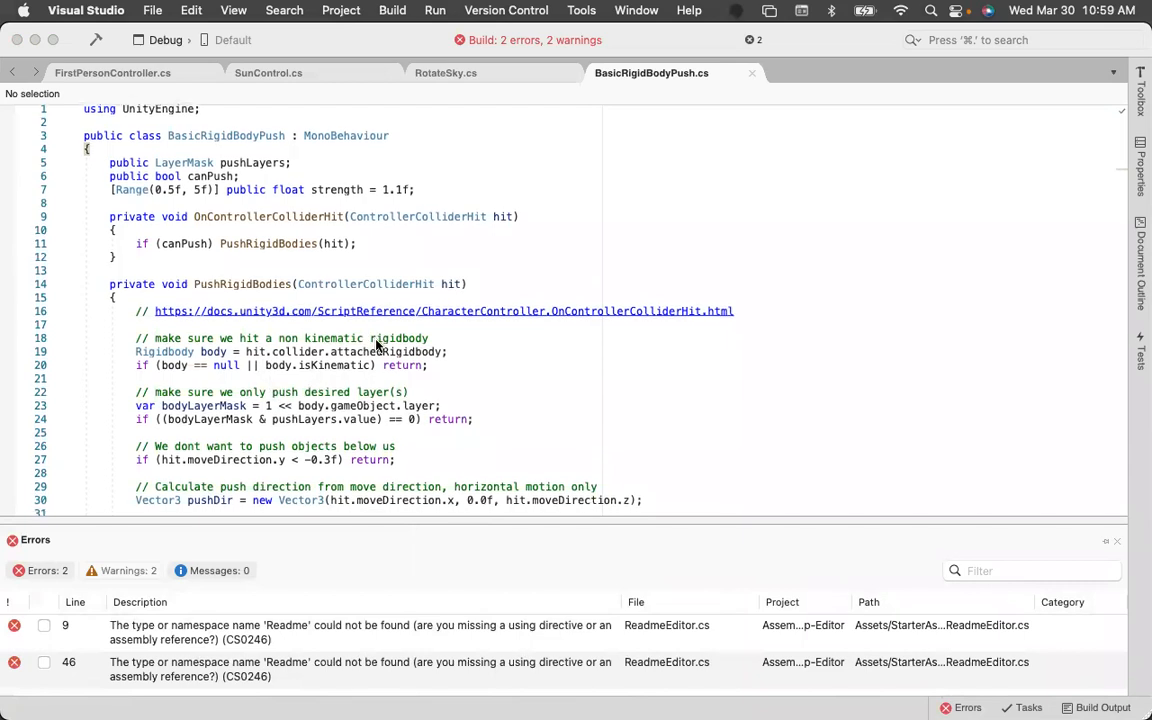
Scroll through the BasicRigidBodyPush script and rebuild the solution.
scroll(393, 366, down, 2)
scroll(393, 366, down, 5)
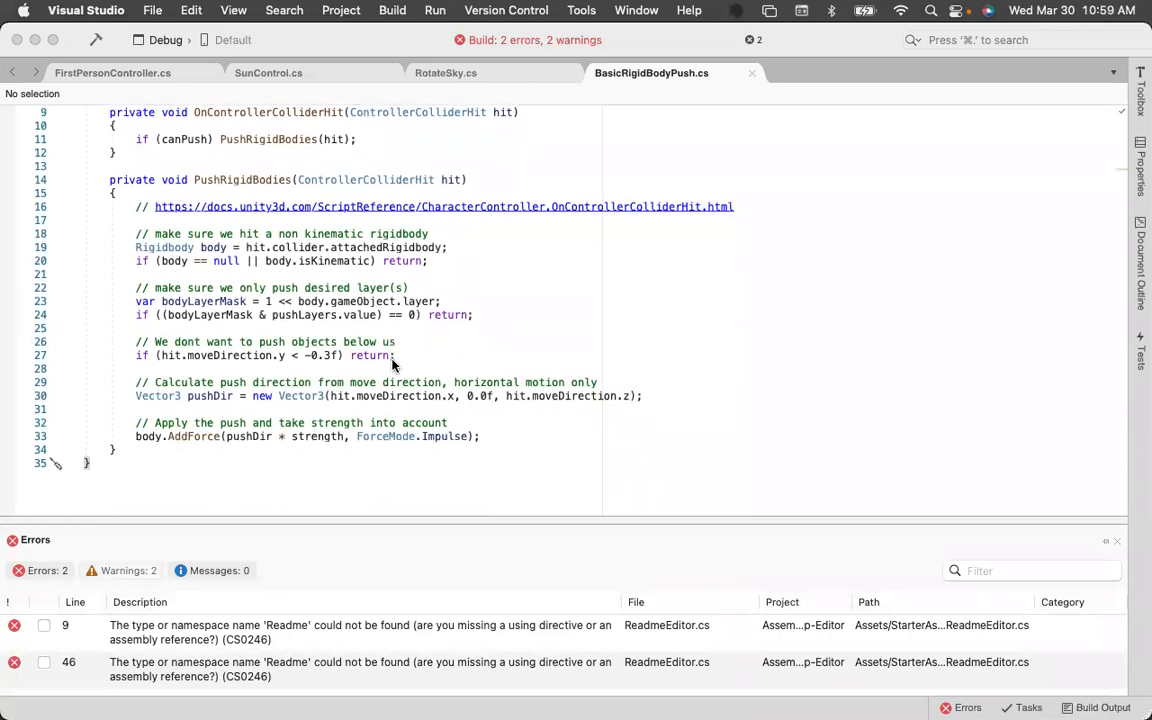
scroll(393, 366, up, 5)
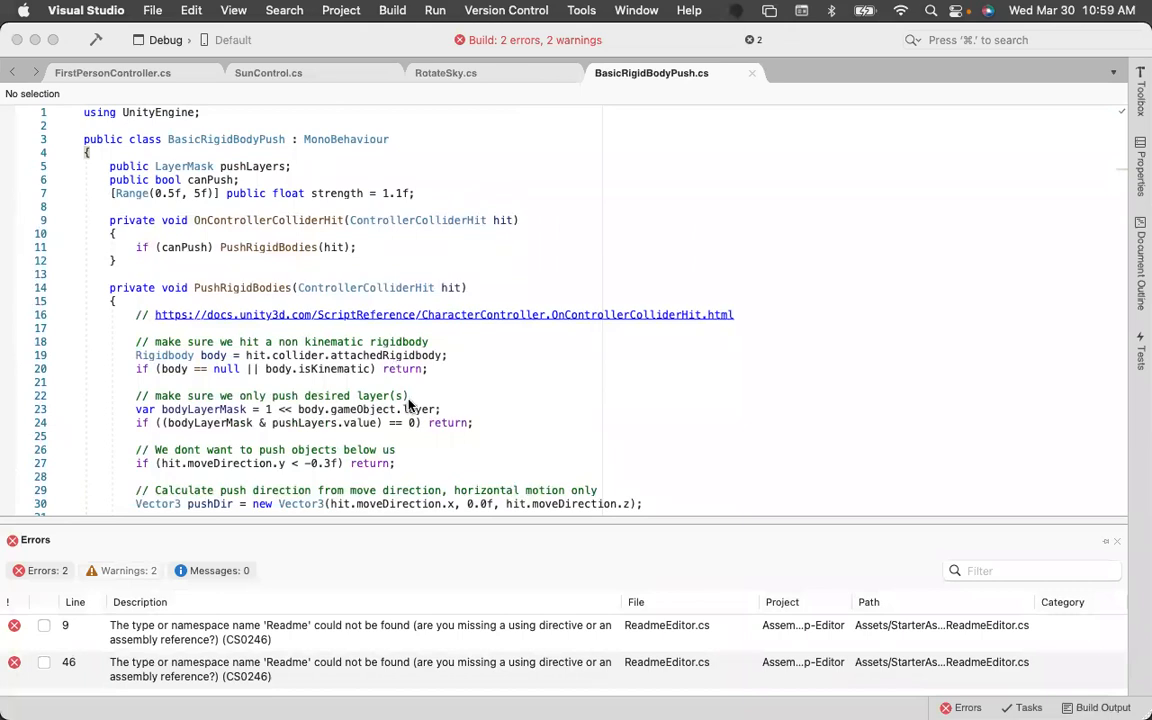
click(100, 220)
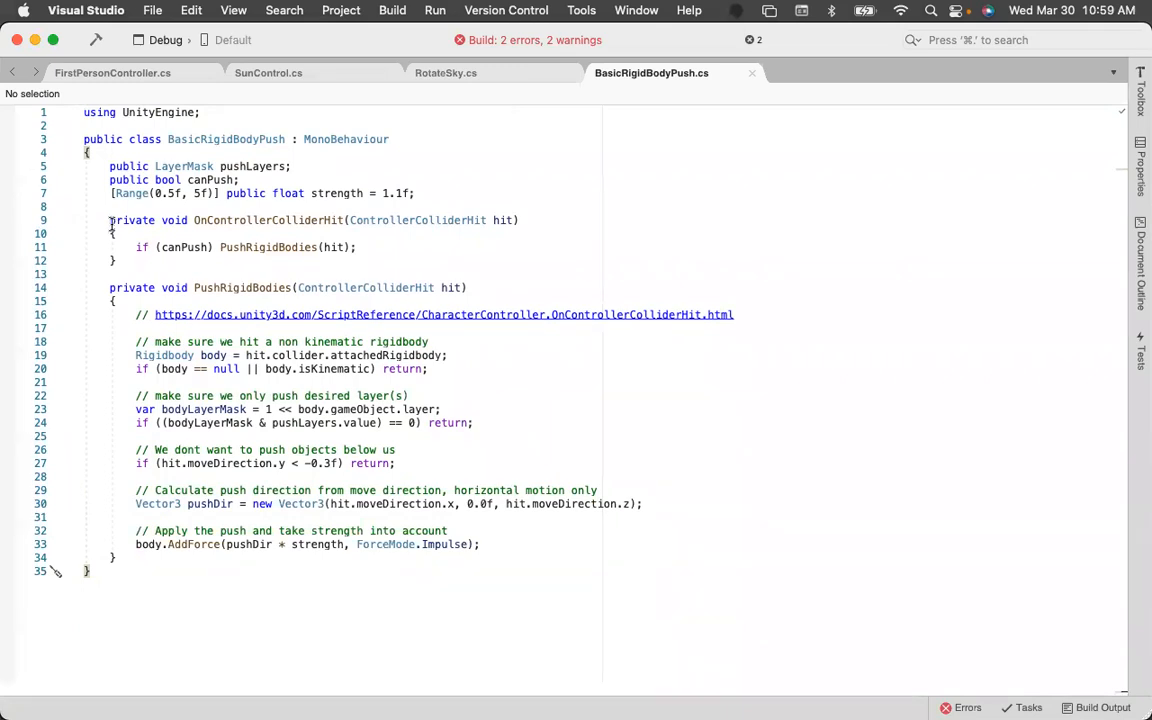
click(111, 222)
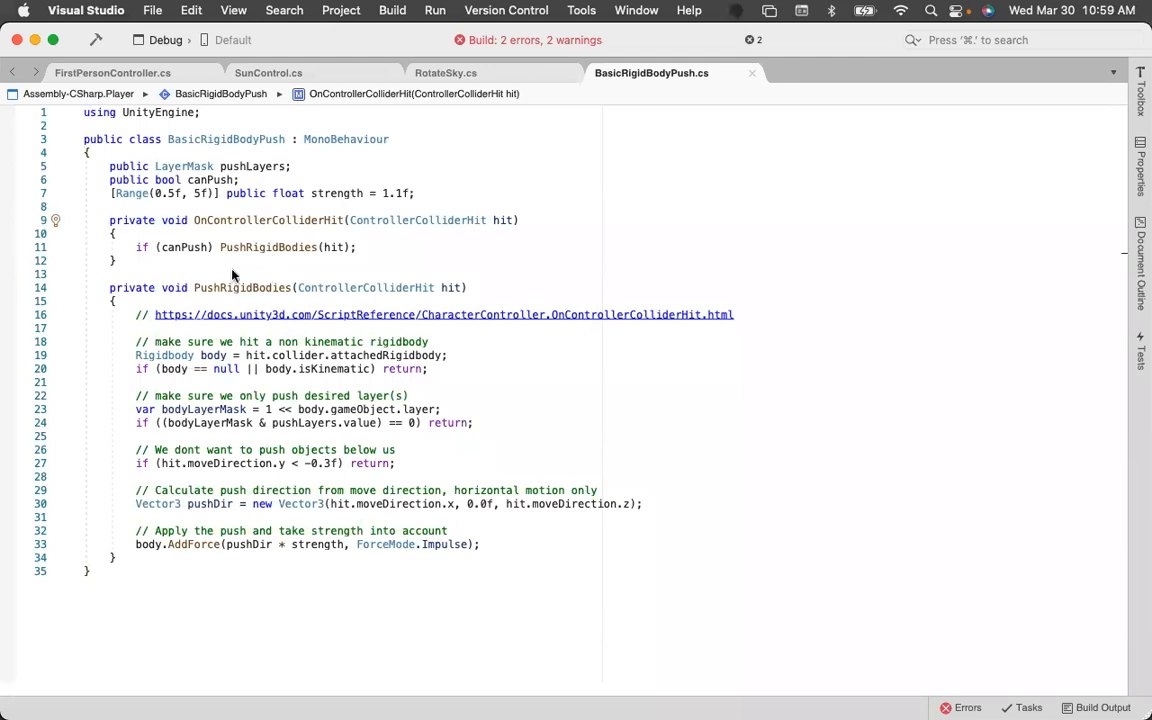
click(96, 40)
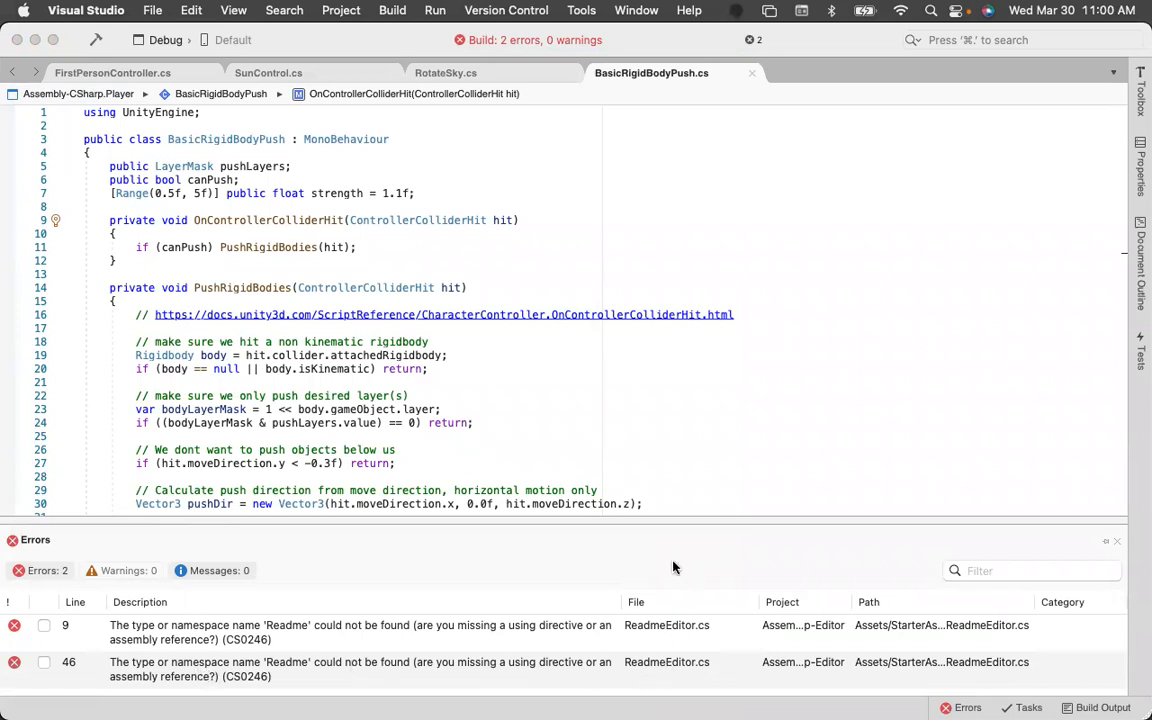
click(511, 274)
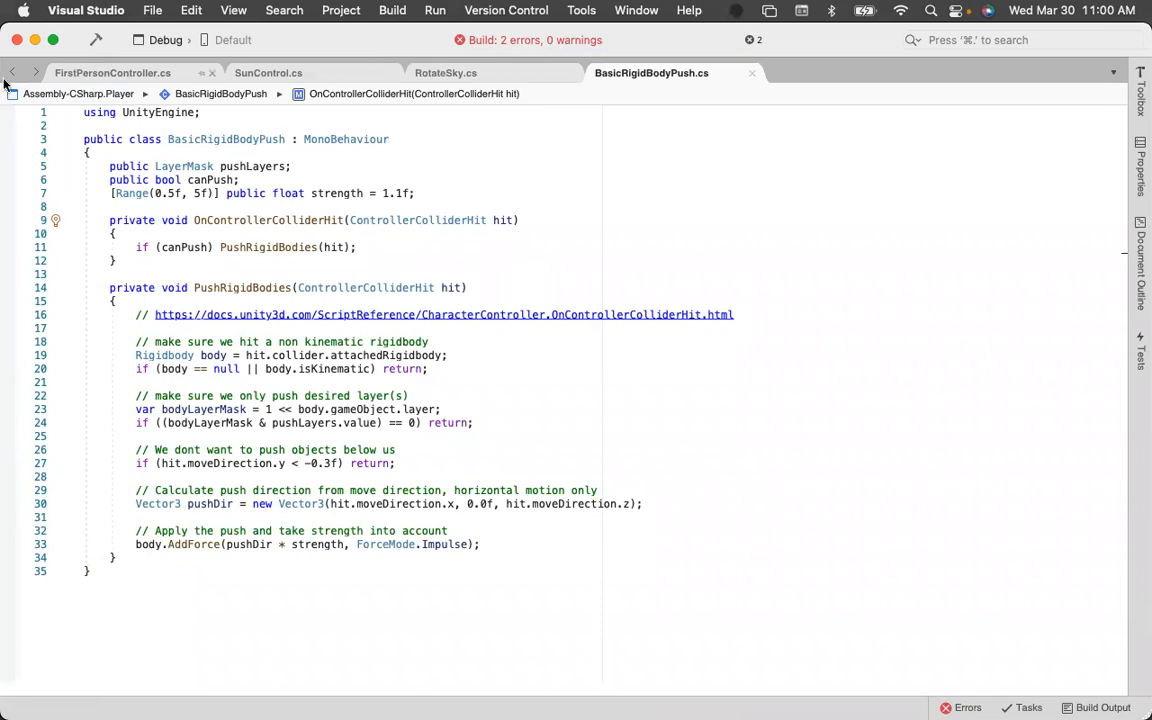
Switch to Unity and toggle the Console's Full Log (Developer Mode Only) option on and off again.
mouse_move(12, 88)
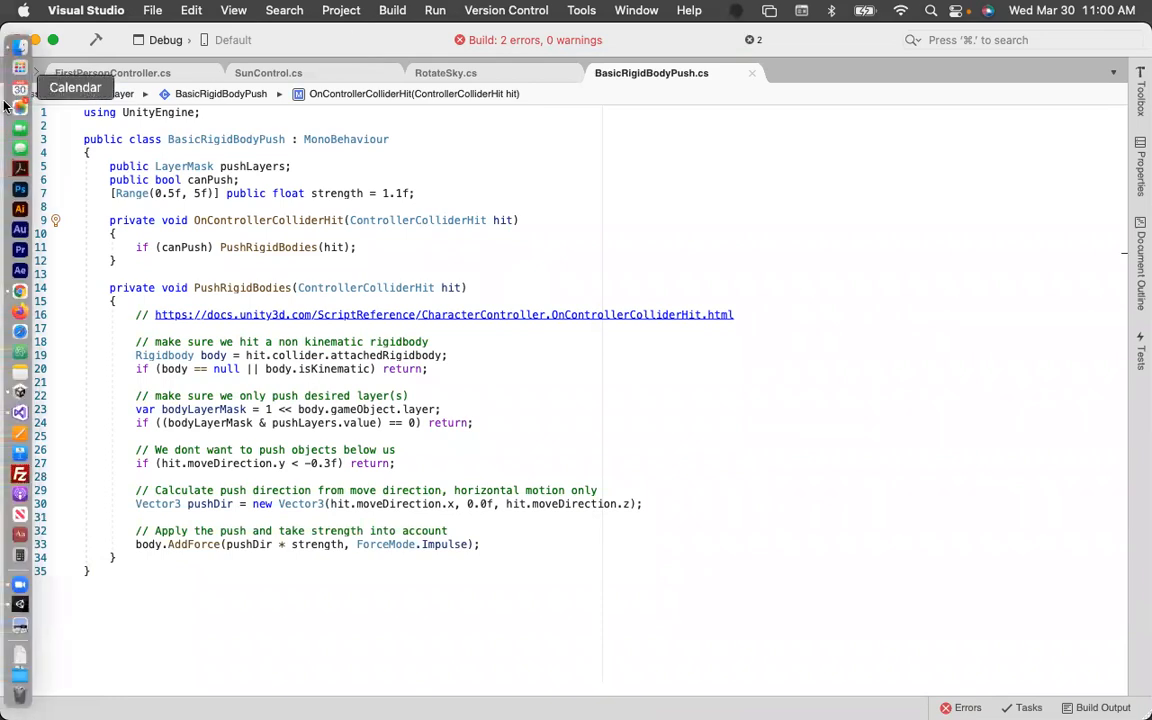
click(13, 609)
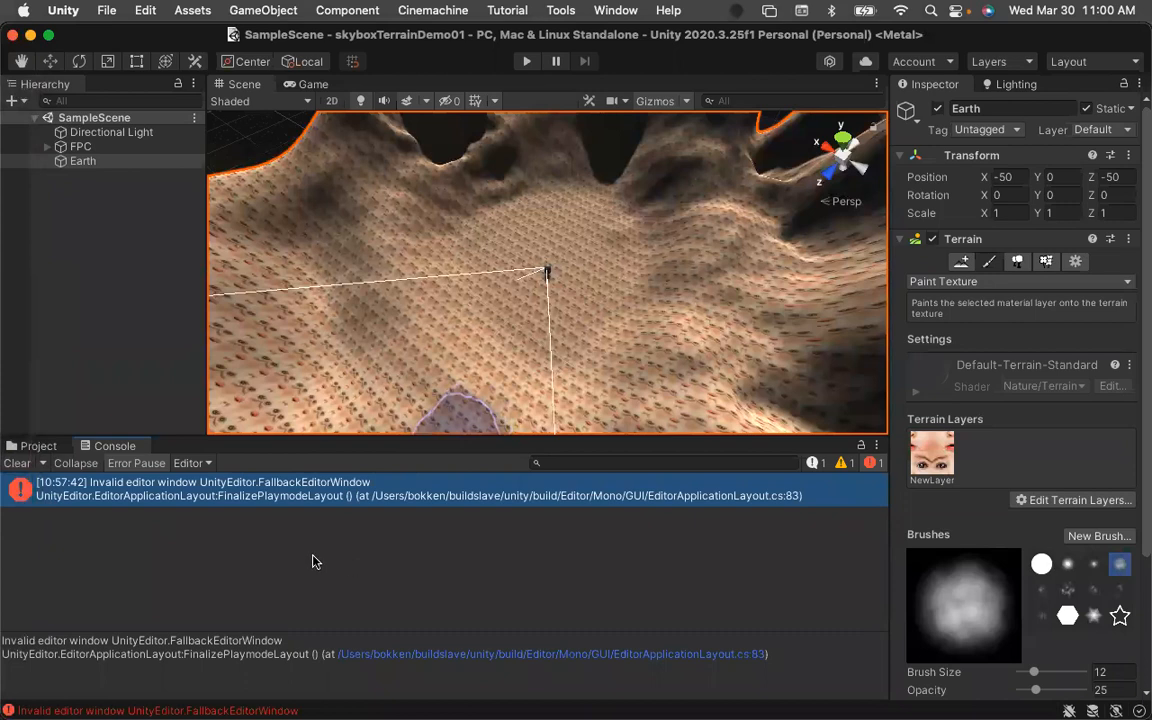
click(189, 463)
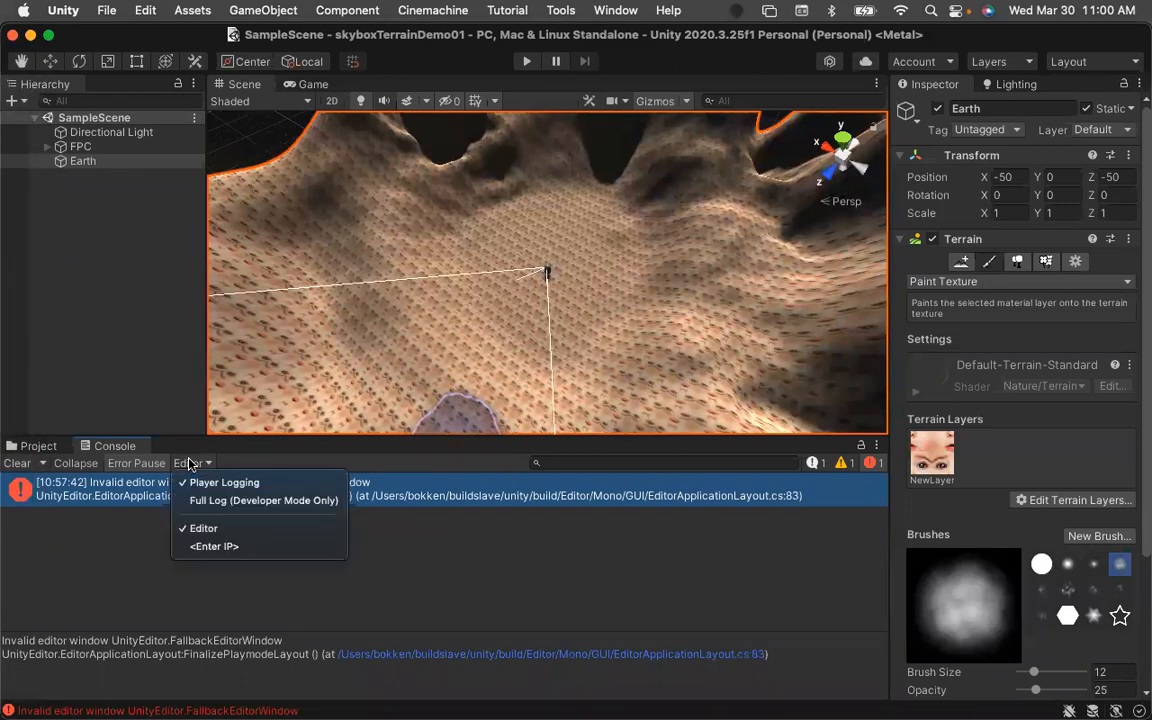
click(191, 503)
click(189, 463)
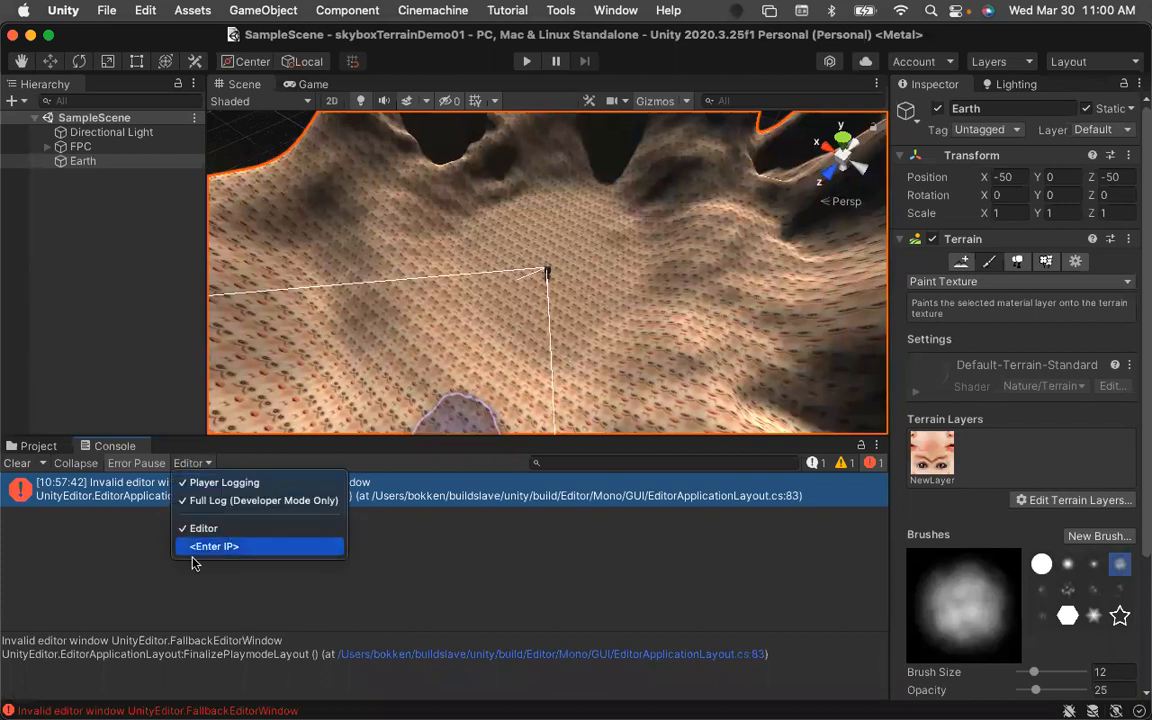
click(145, 572)
click(187, 461)
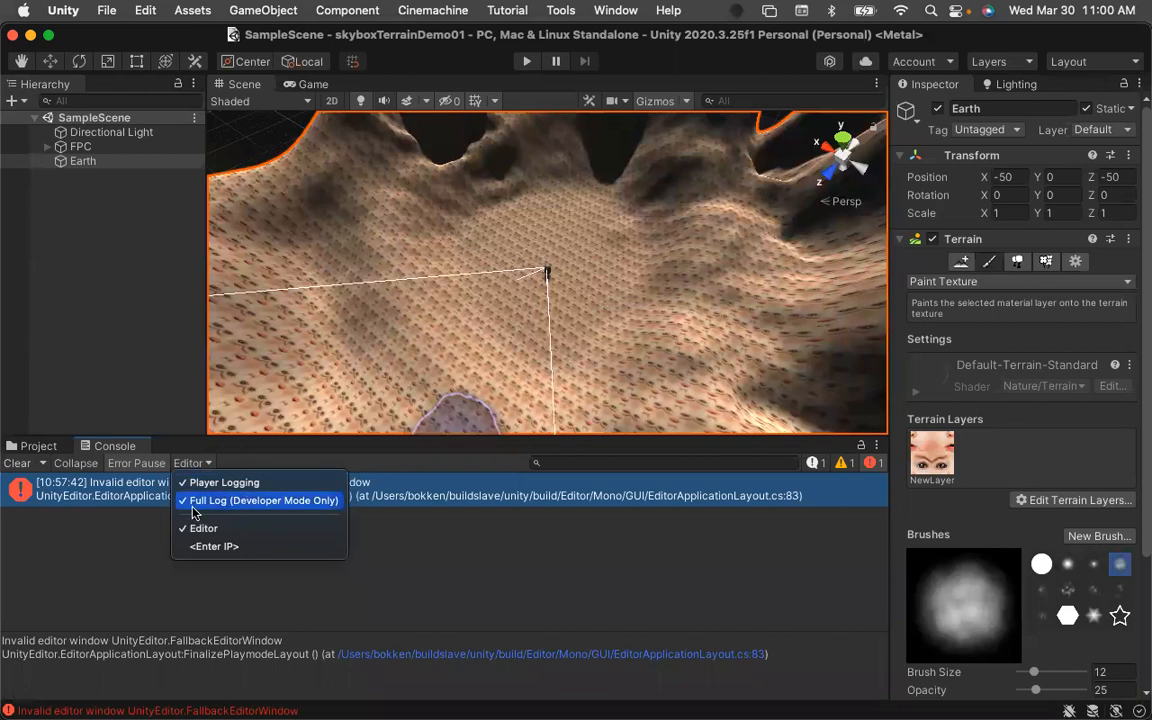
click(200, 501)
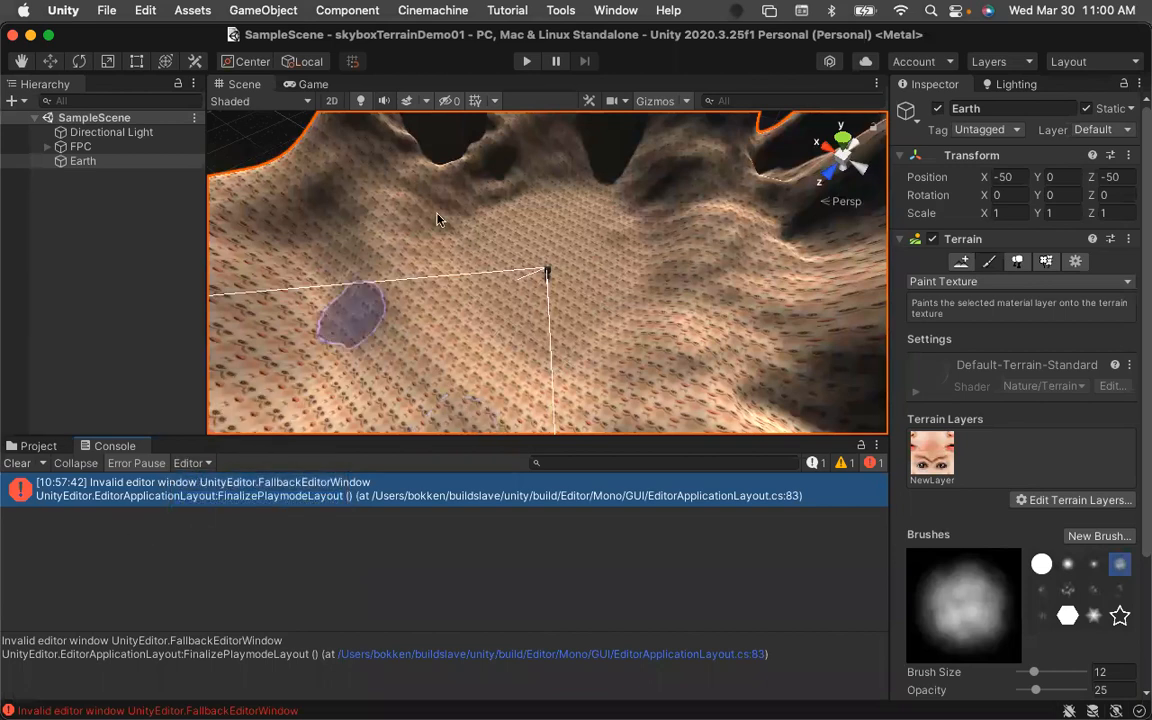
Enter and exit Play mode to test the scene.
click(526, 62)
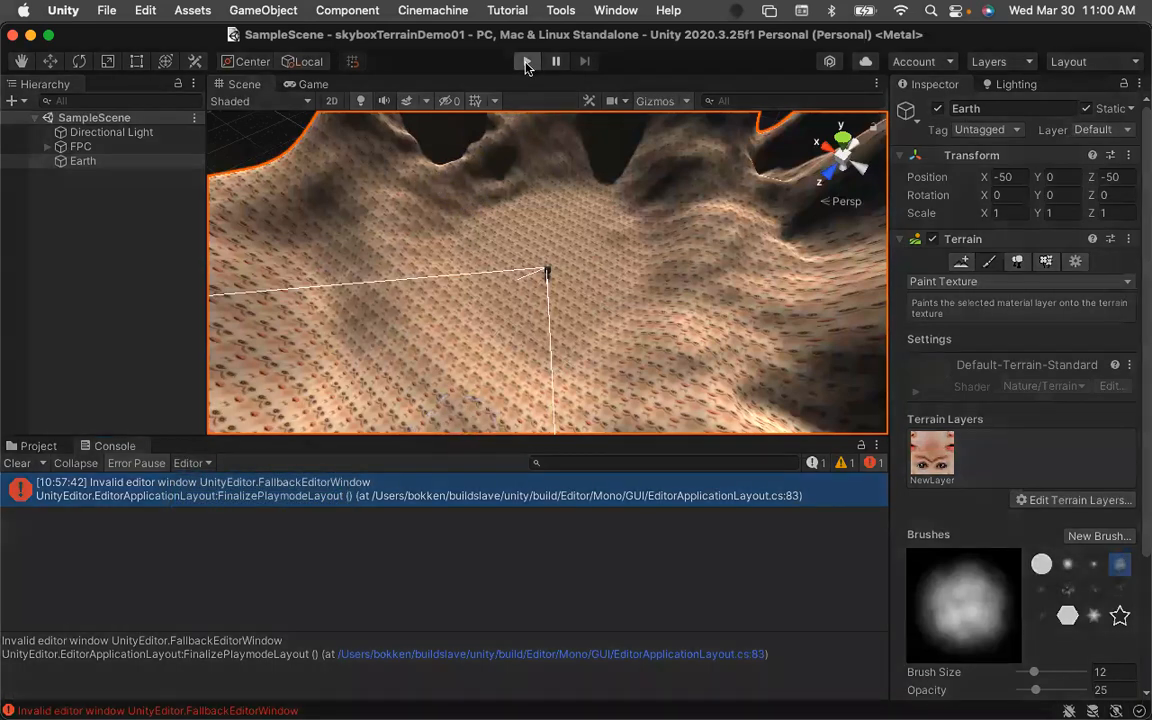
click(527, 62)
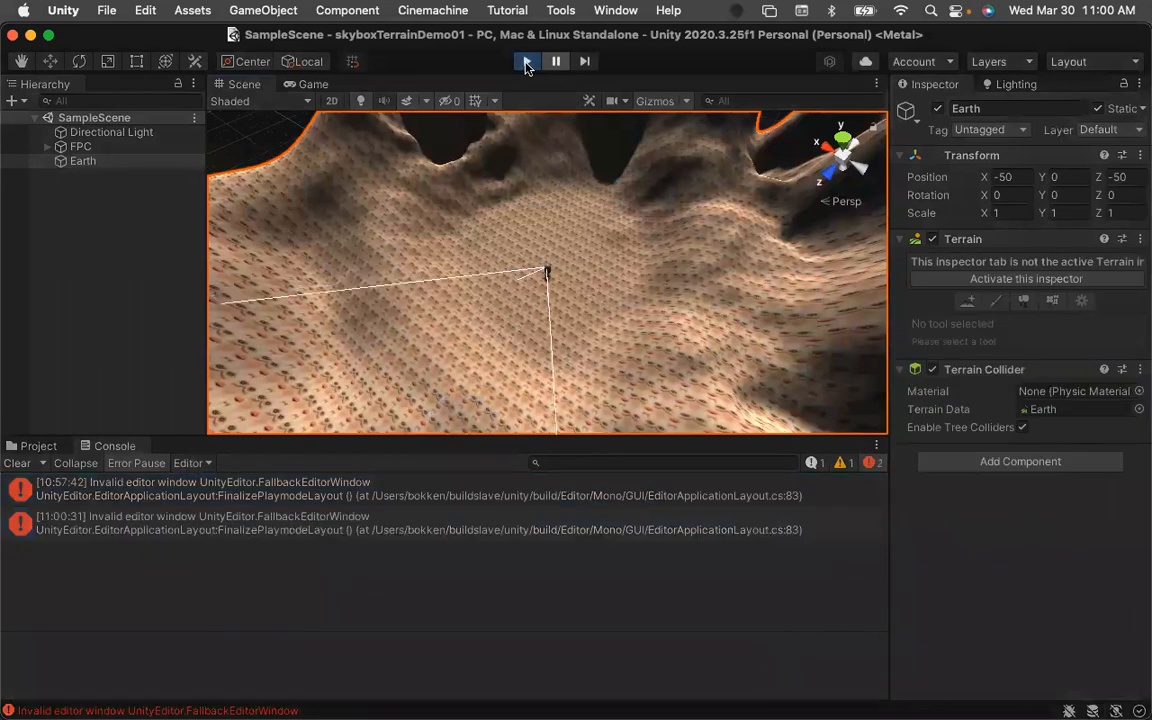
click(527, 62)
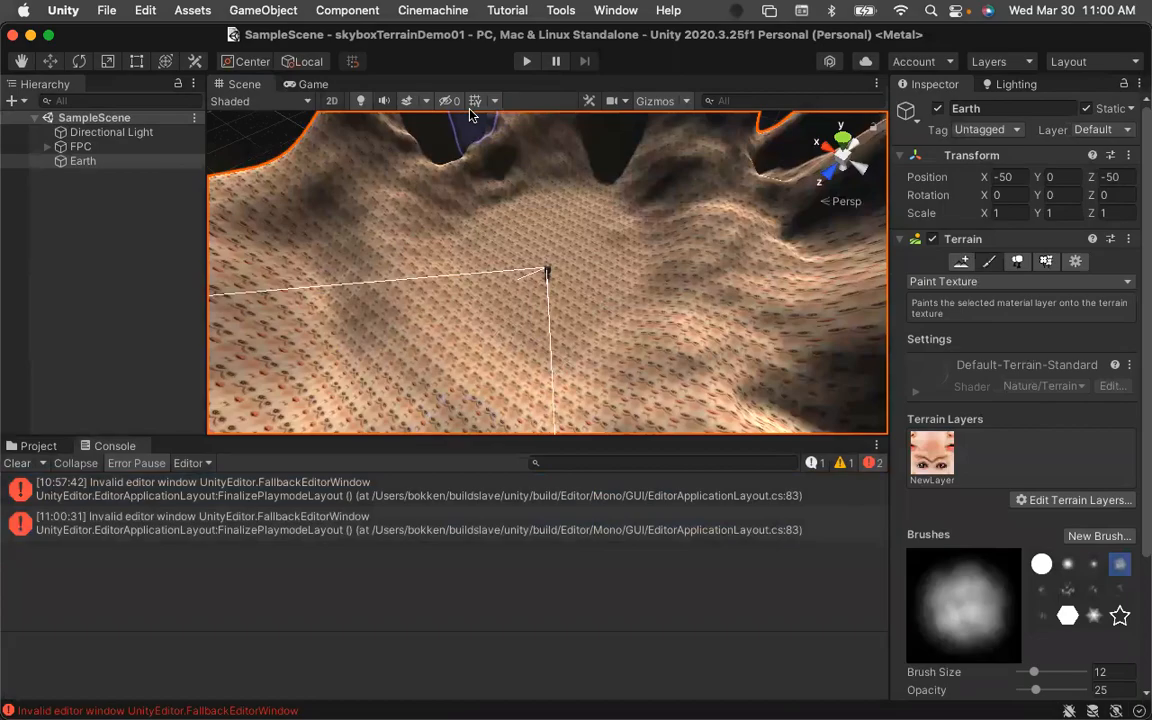
Reopen the skyboxTerrainDemo01 project from Unity Hub.
key(super+Tab)
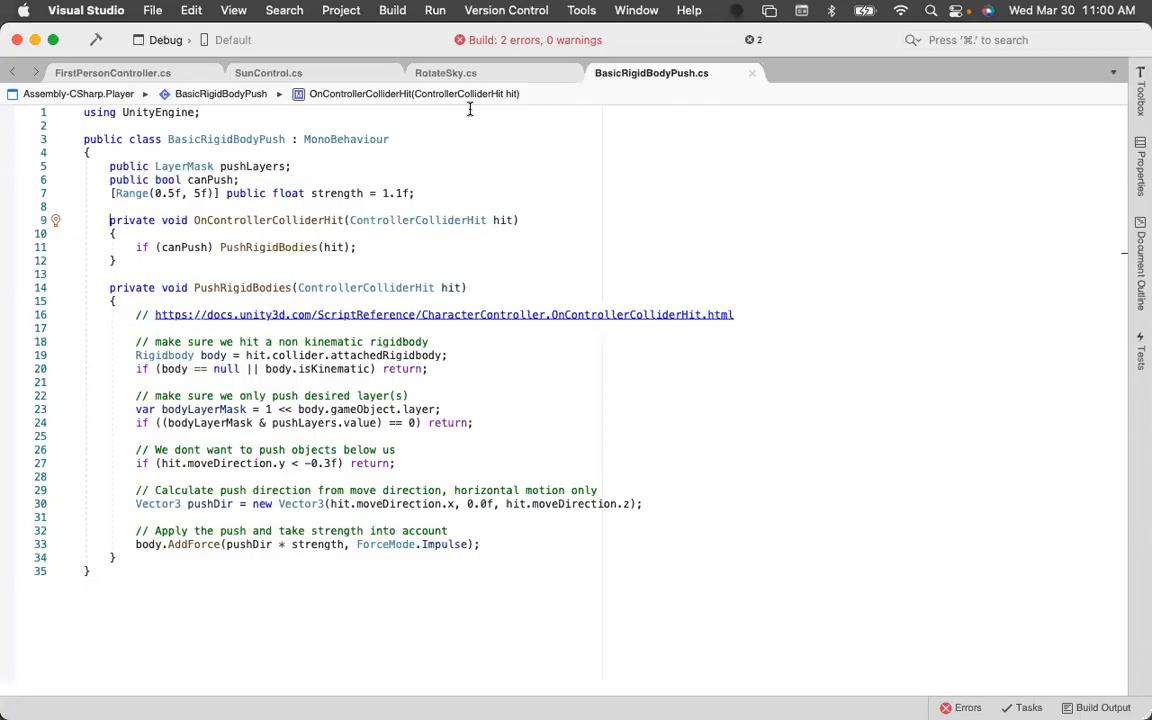
mouse_move(4, 226)
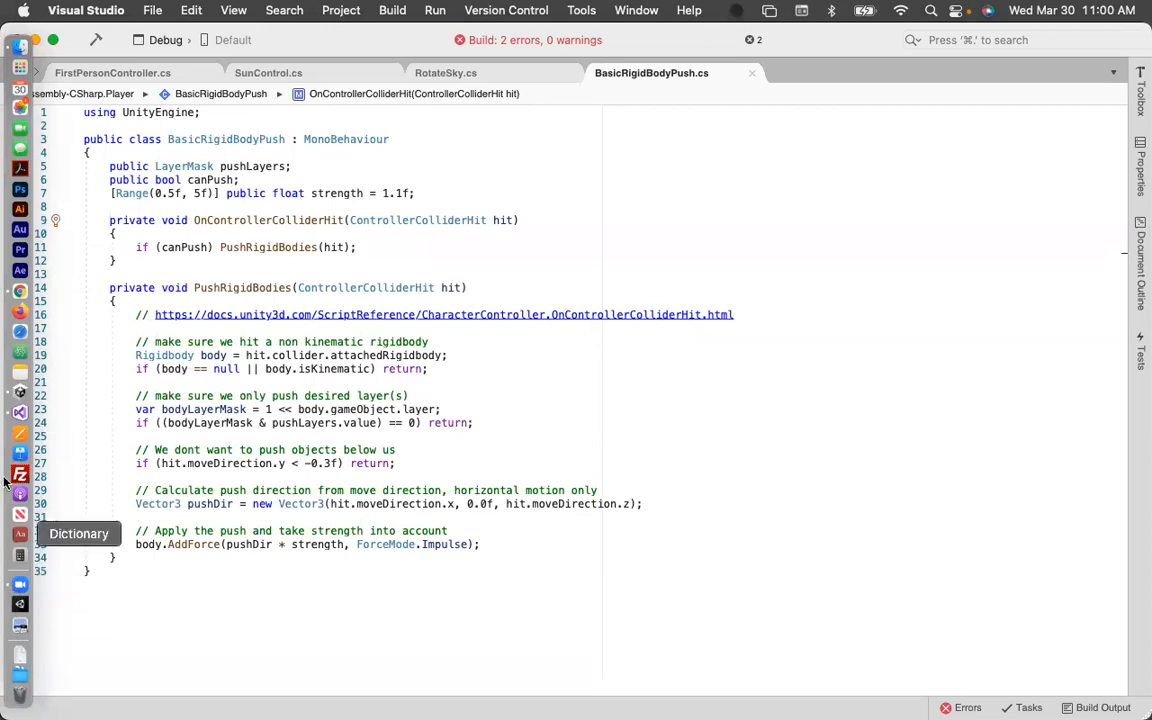
click(20, 391)
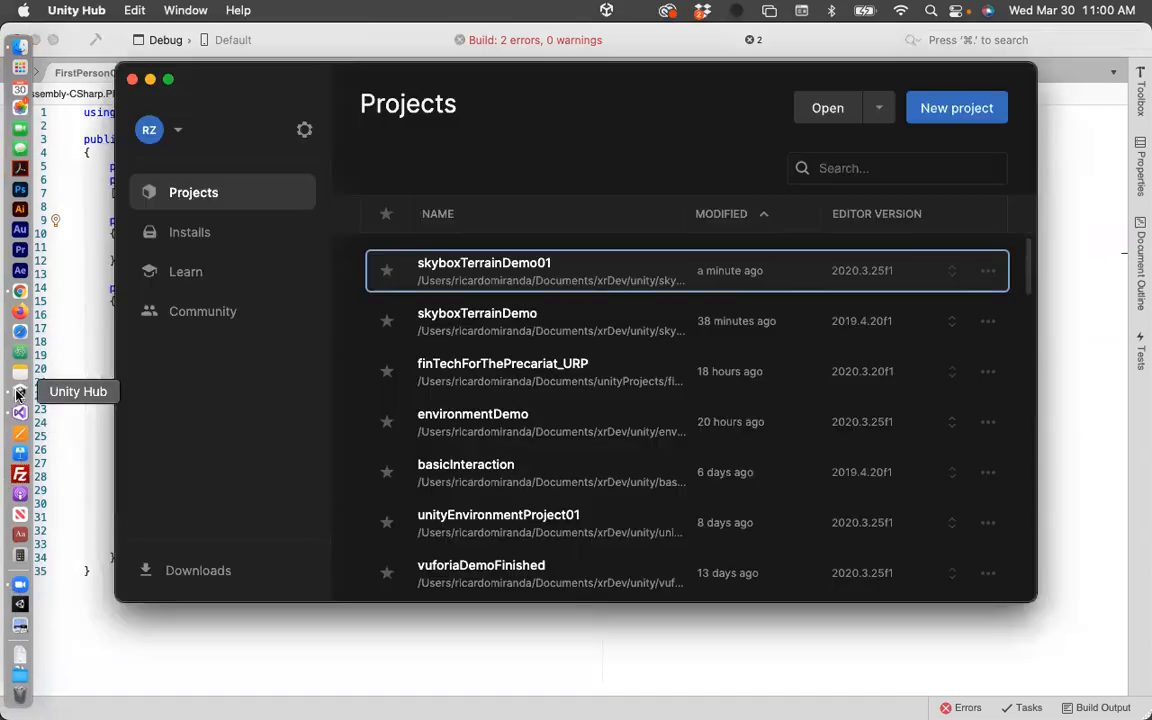
click(459, 265)
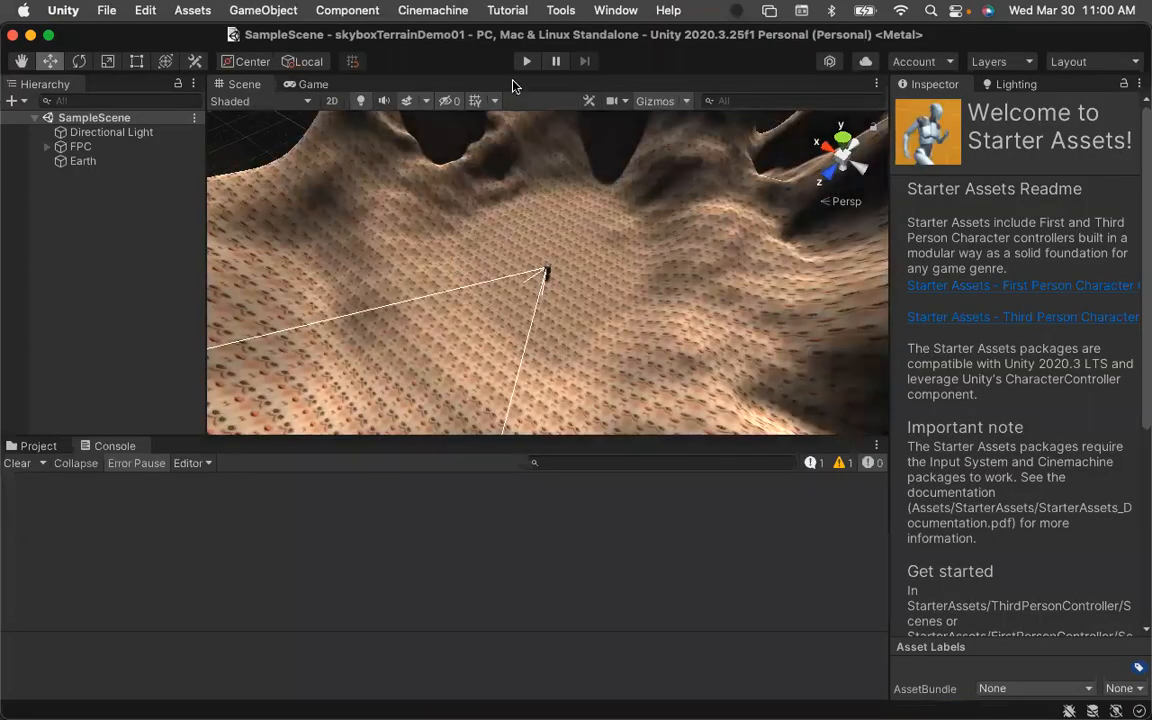
Enter and exit Play mode to check the painted terrain in the Game view.
click(524, 62)
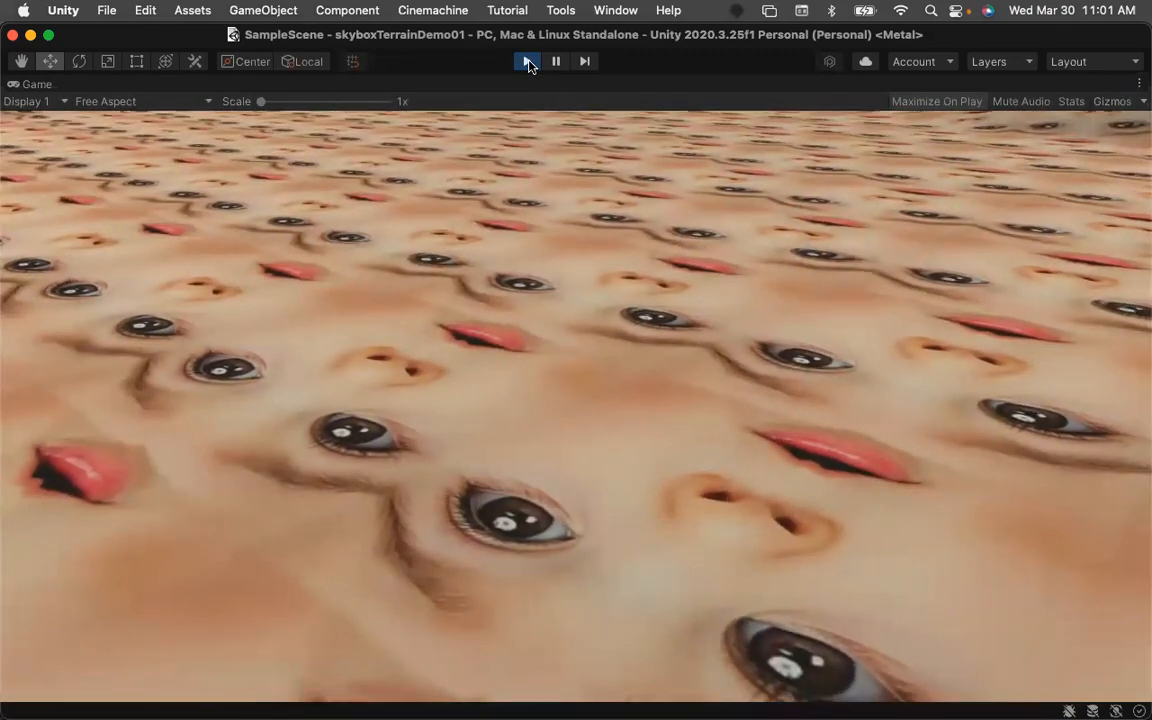
click(527, 61)
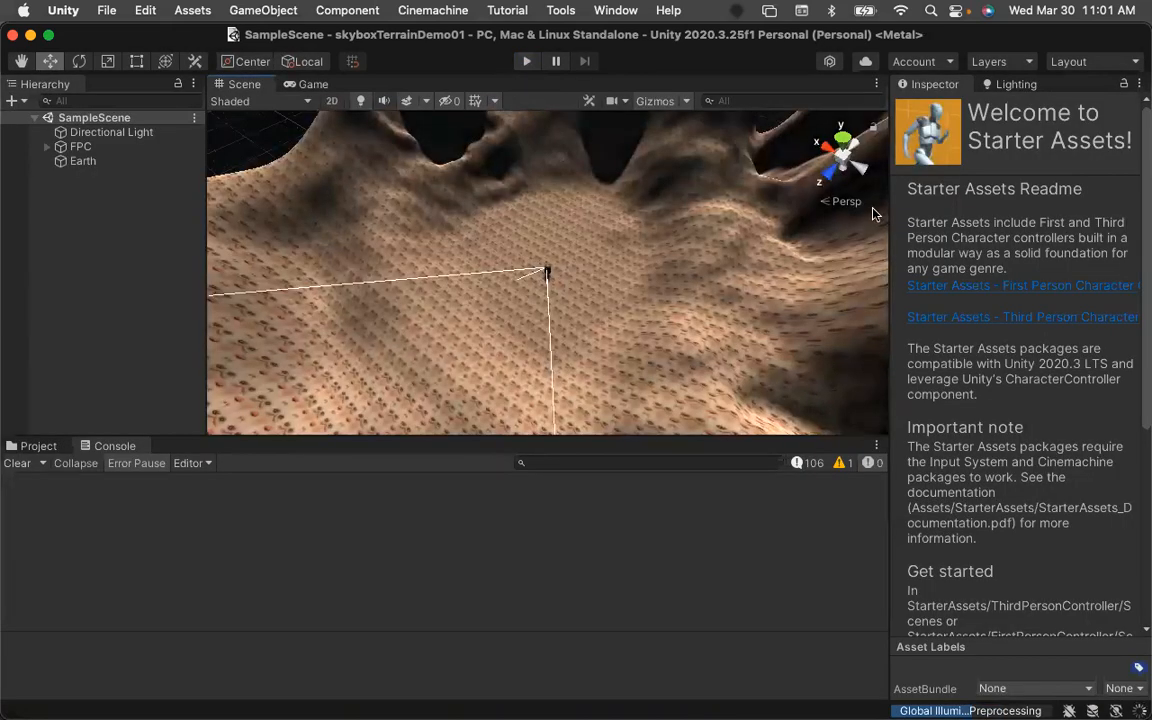
Select the Earth terrain's NewLayer in the Paint Texture tool and review its layer settings.
click(86, 162)
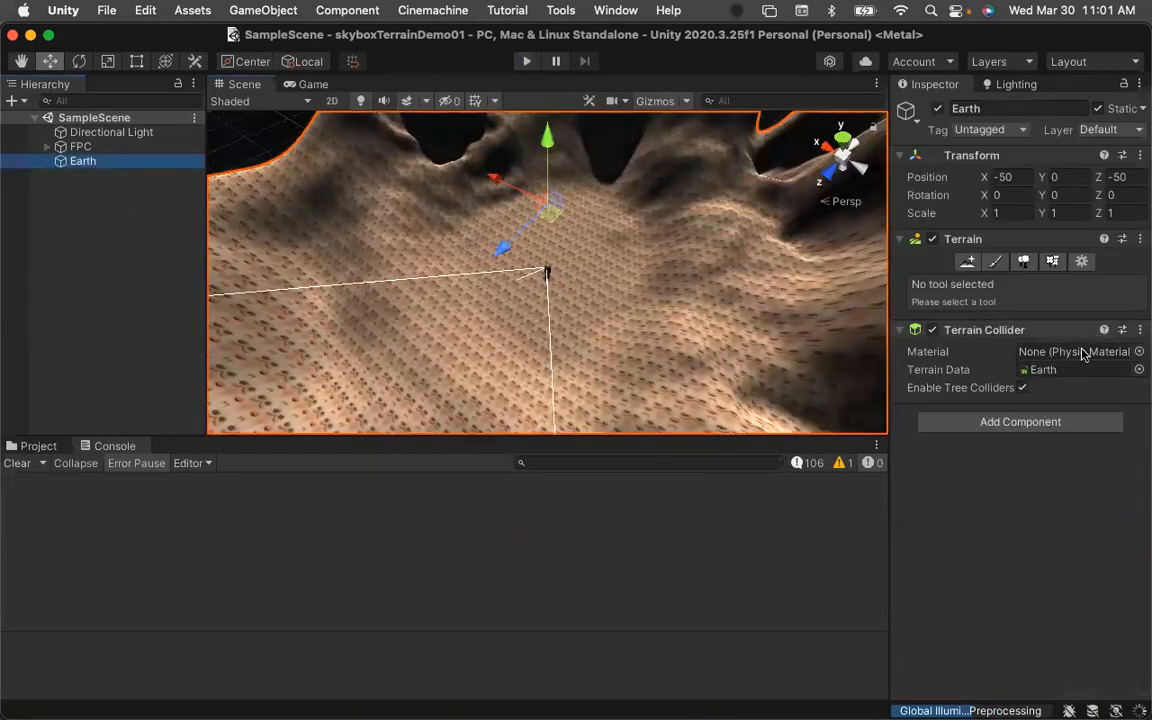
click(995, 261)
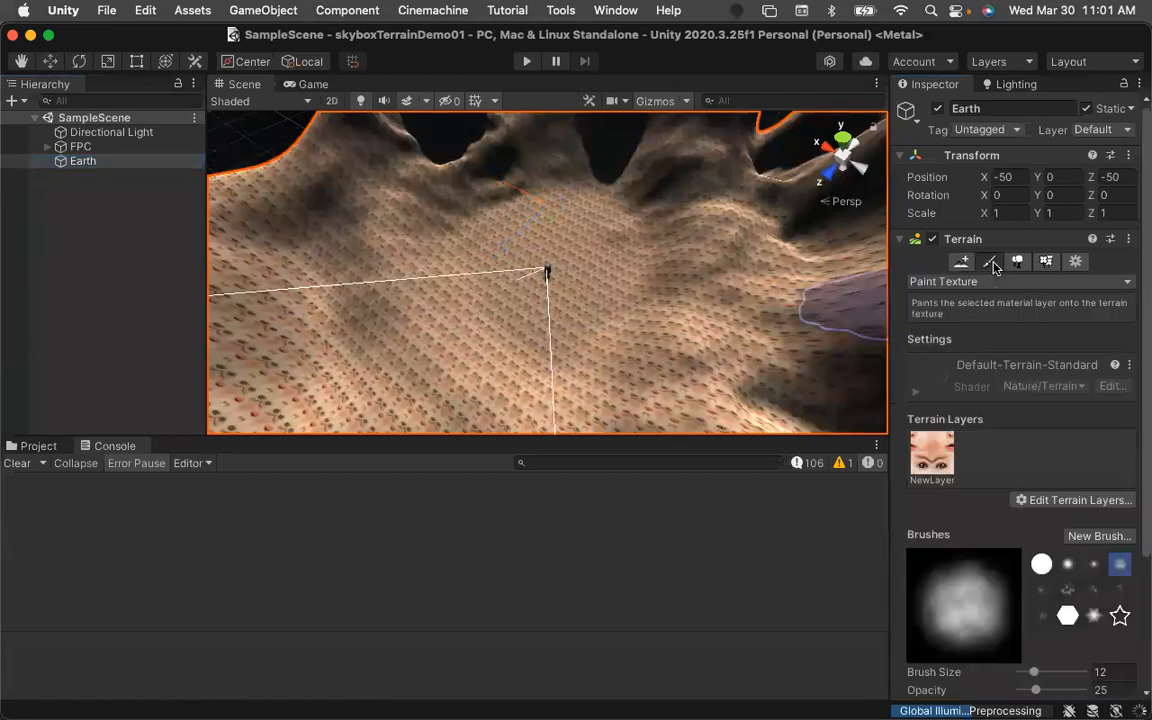
click(936, 453)
scroll(930, 500, down, 5)
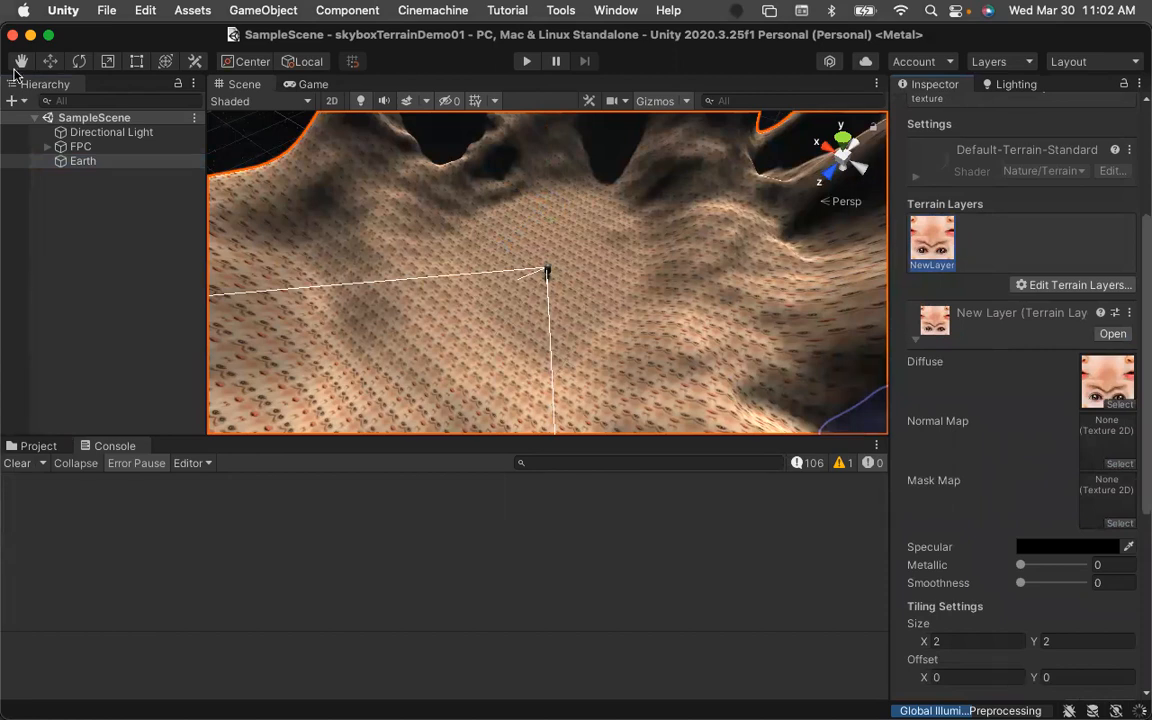
Open baby.png from the week09 Textures folder in Adobe Photoshop 2022.
mouse_move(4, 372)
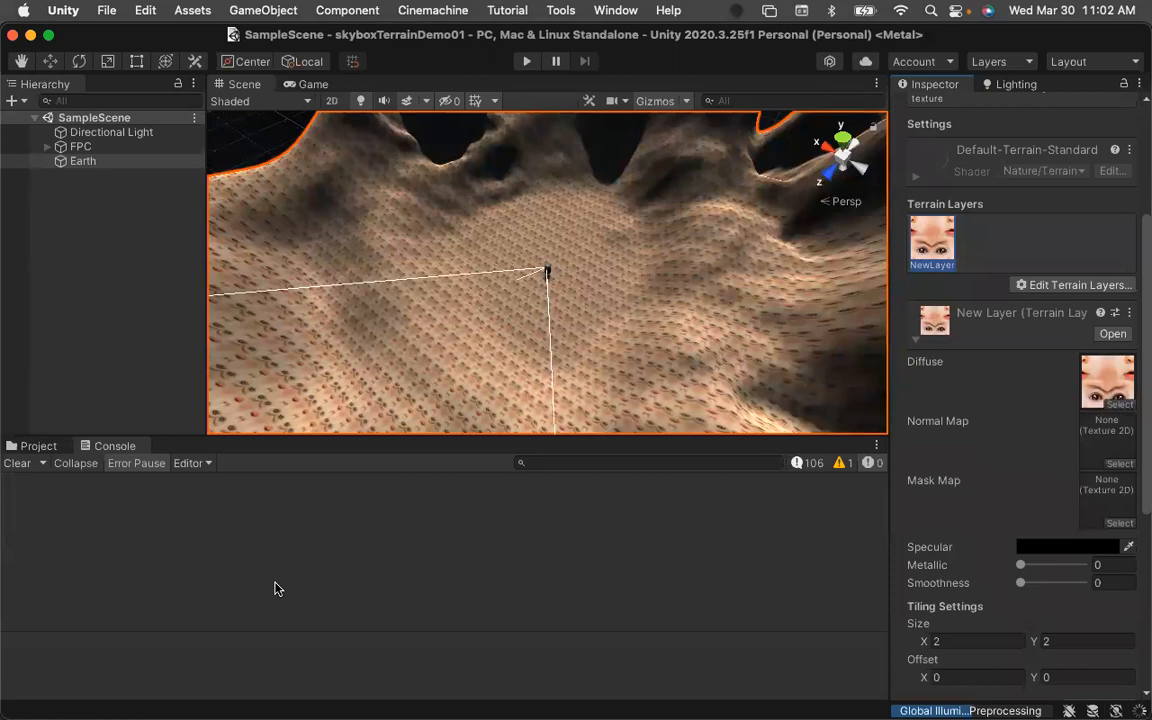
mouse_move(5, 410)
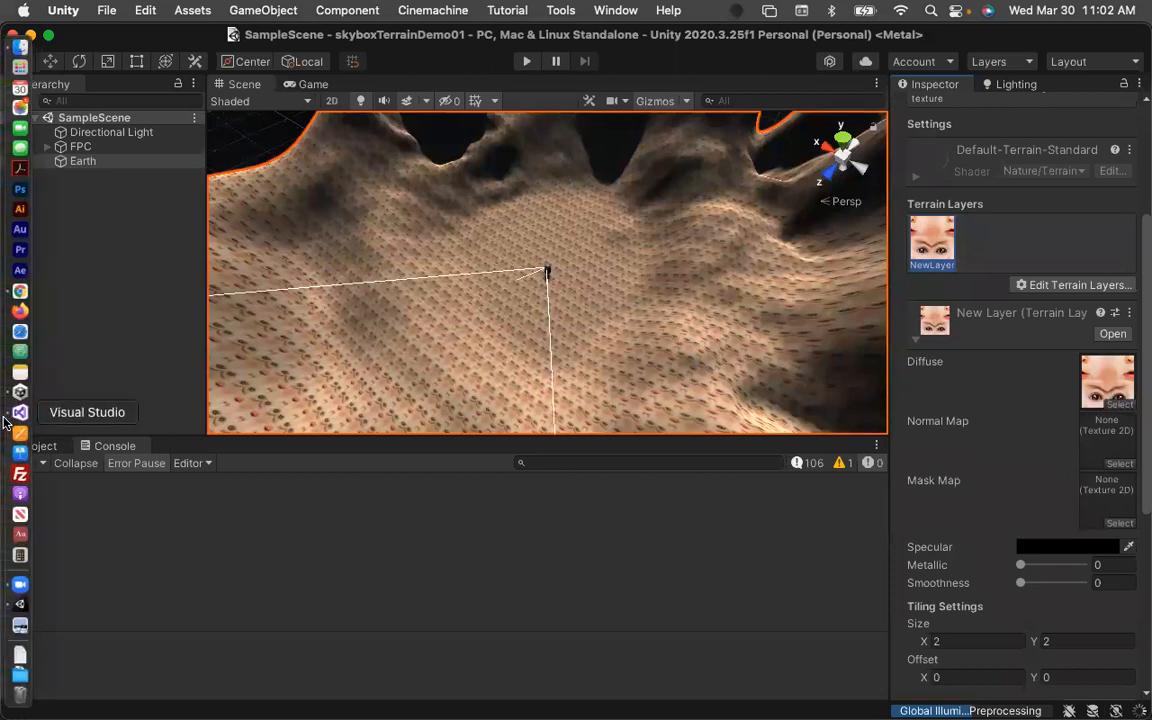
click(20, 47)
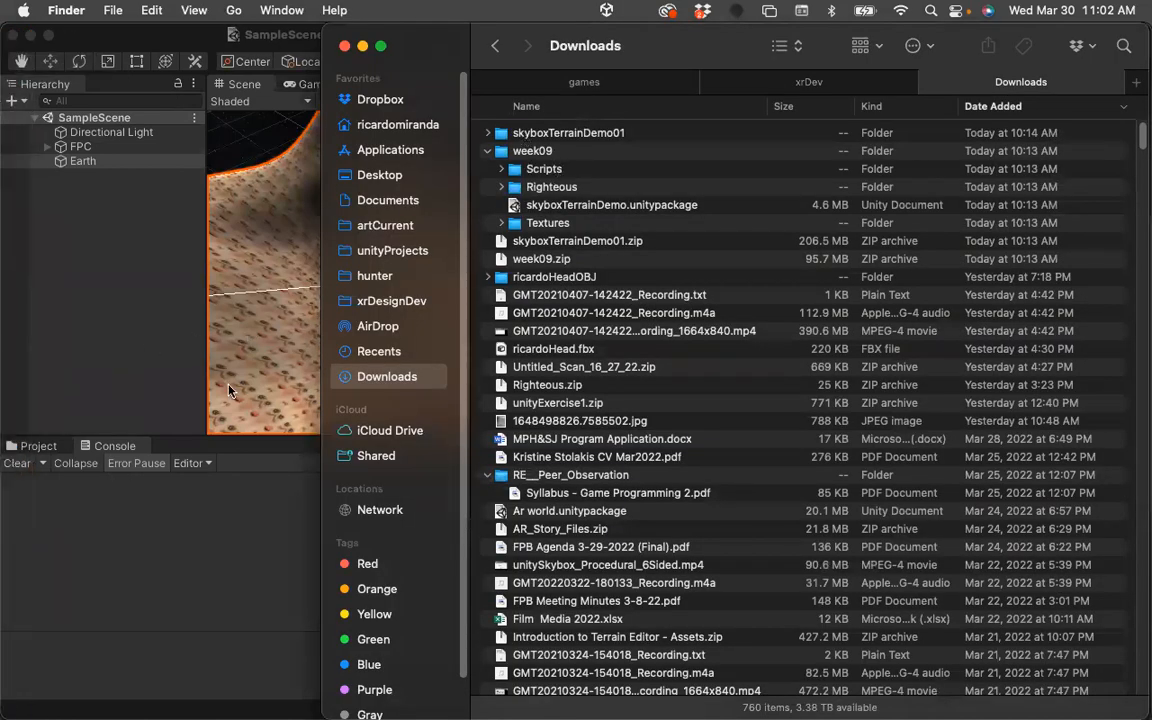
click(501, 223)
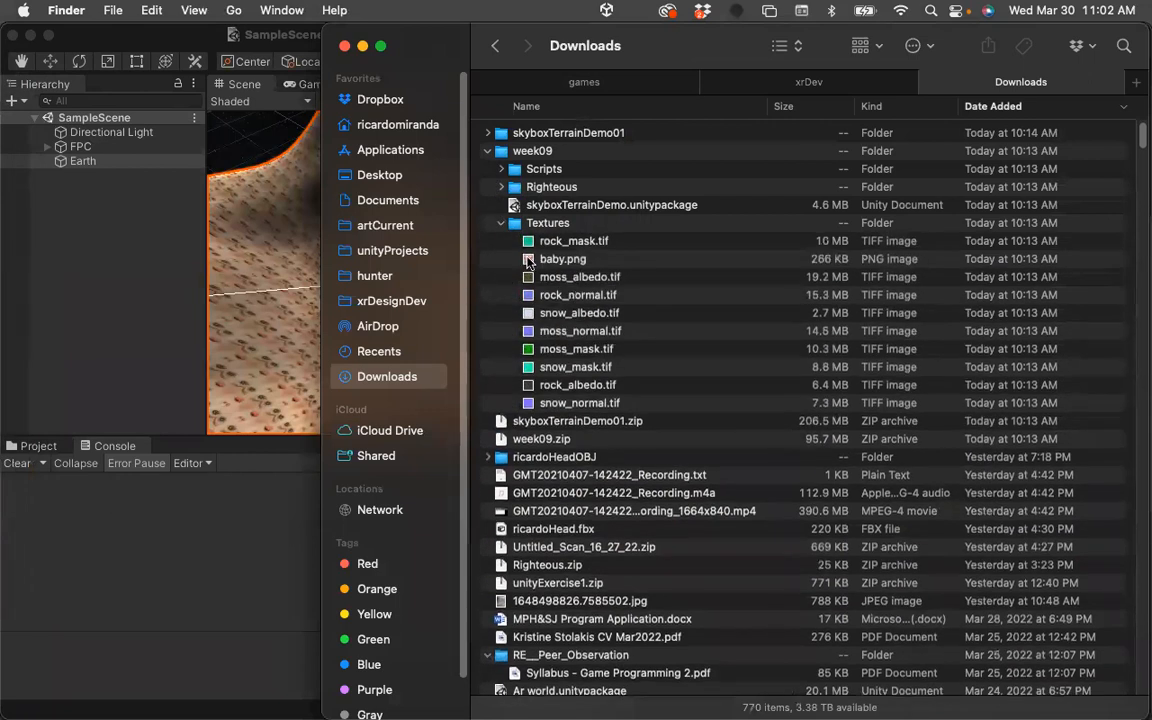
click(528, 261)
right_click(528, 261)
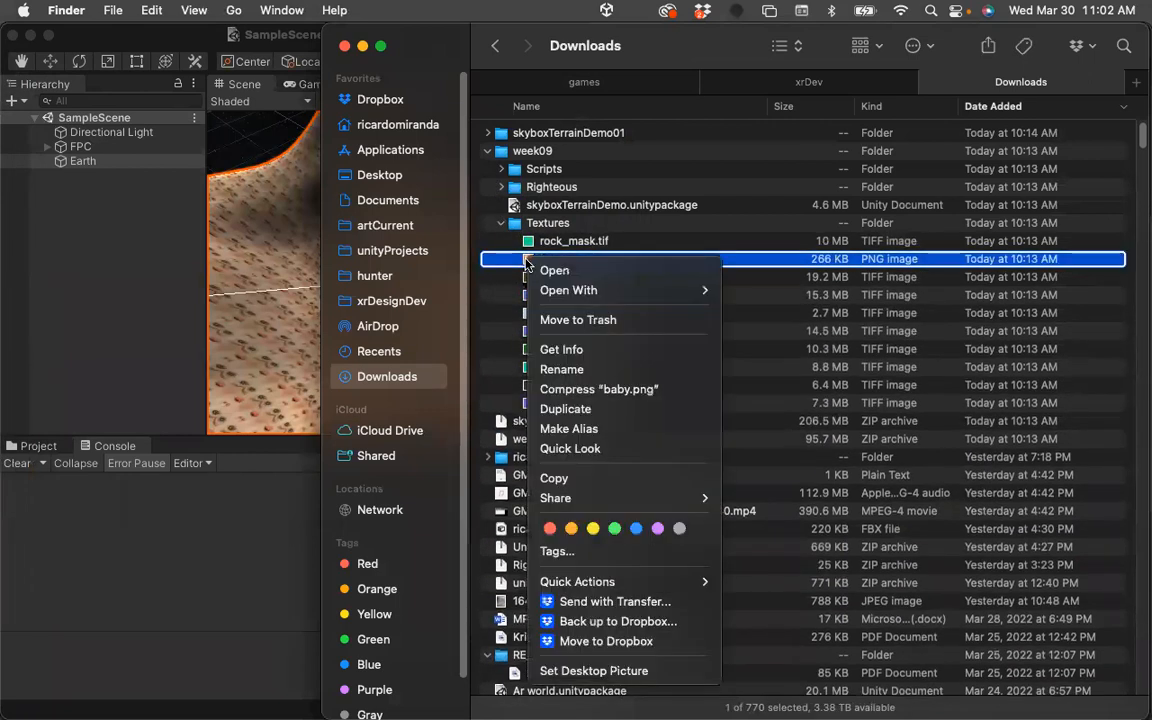
mouse_move(557, 292)
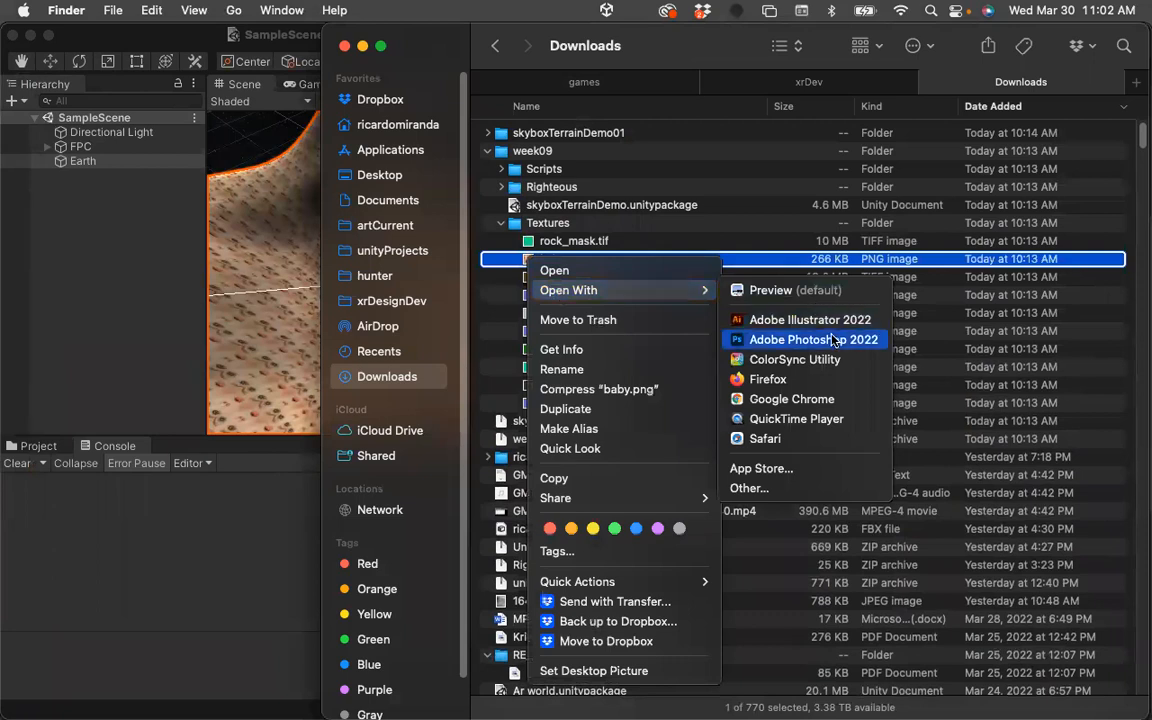
click(790, 339)
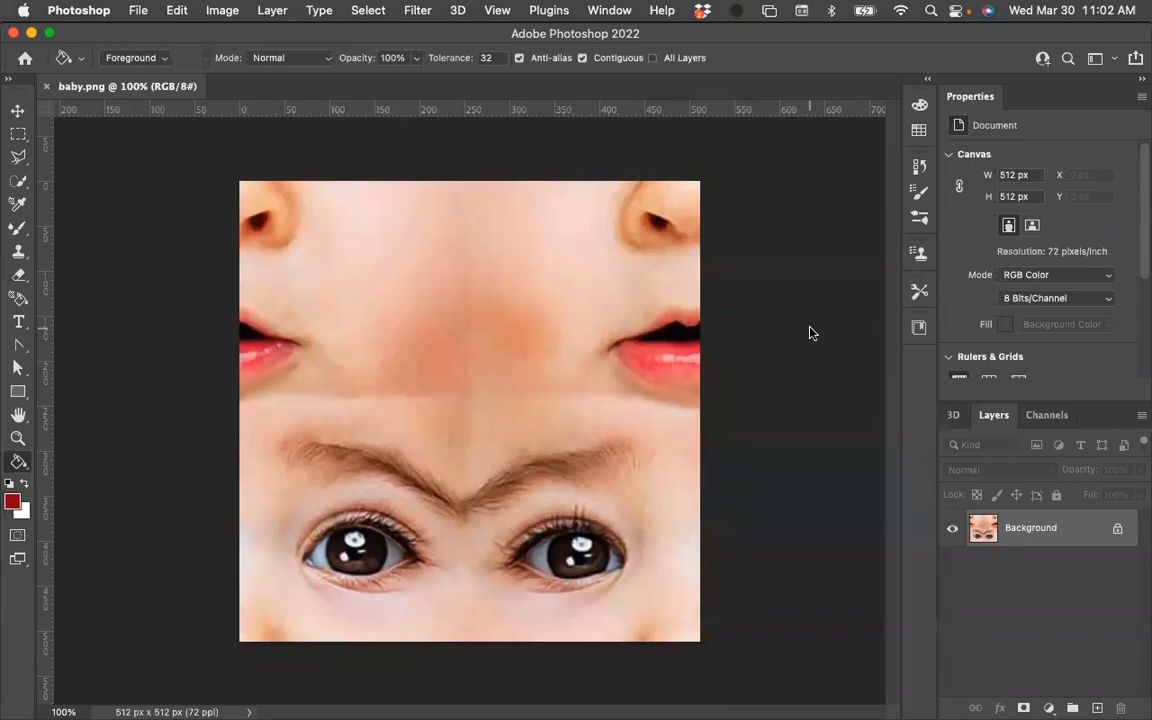
Generate a bump (height) map from the baby texture with Blur 1 and Detail Scale 100%.
click(417, 10)
mouse_move(455, 229)
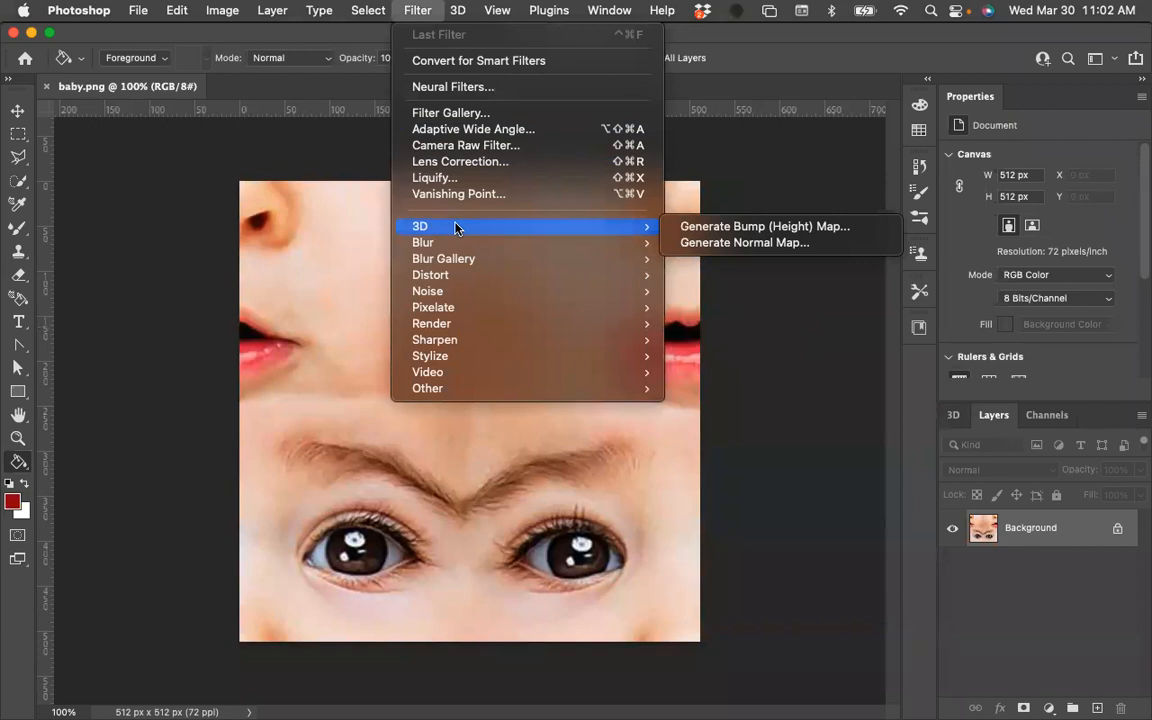
click(708, 226)
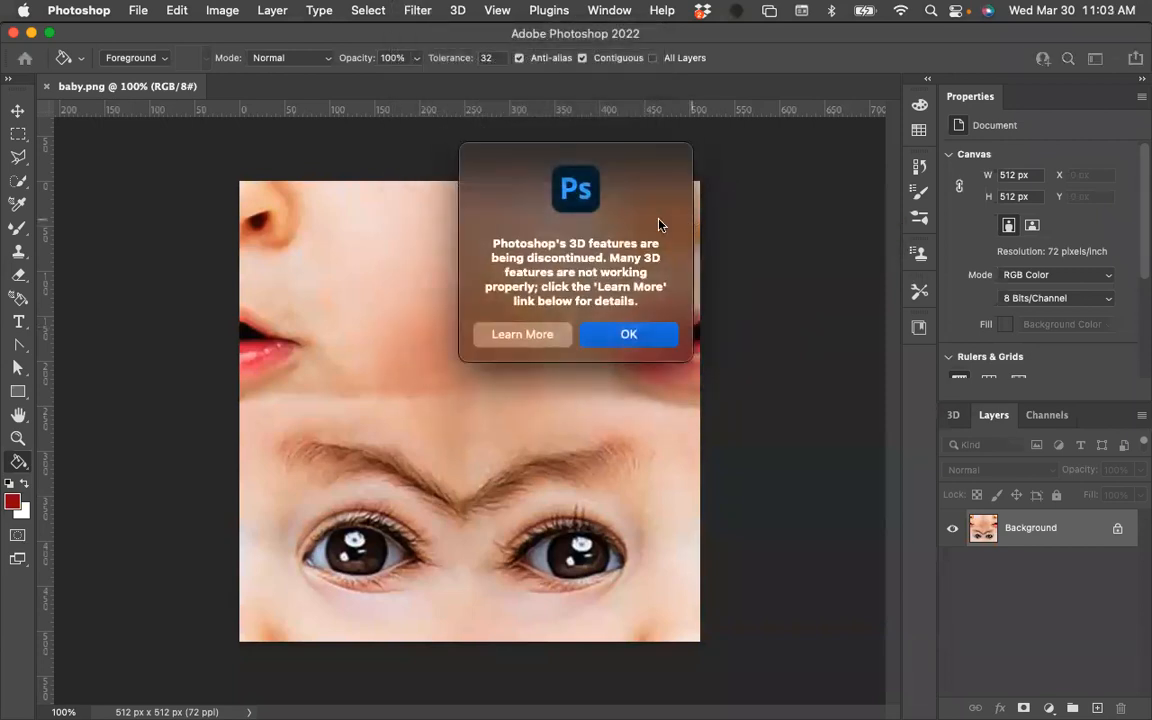
click(647, 337)
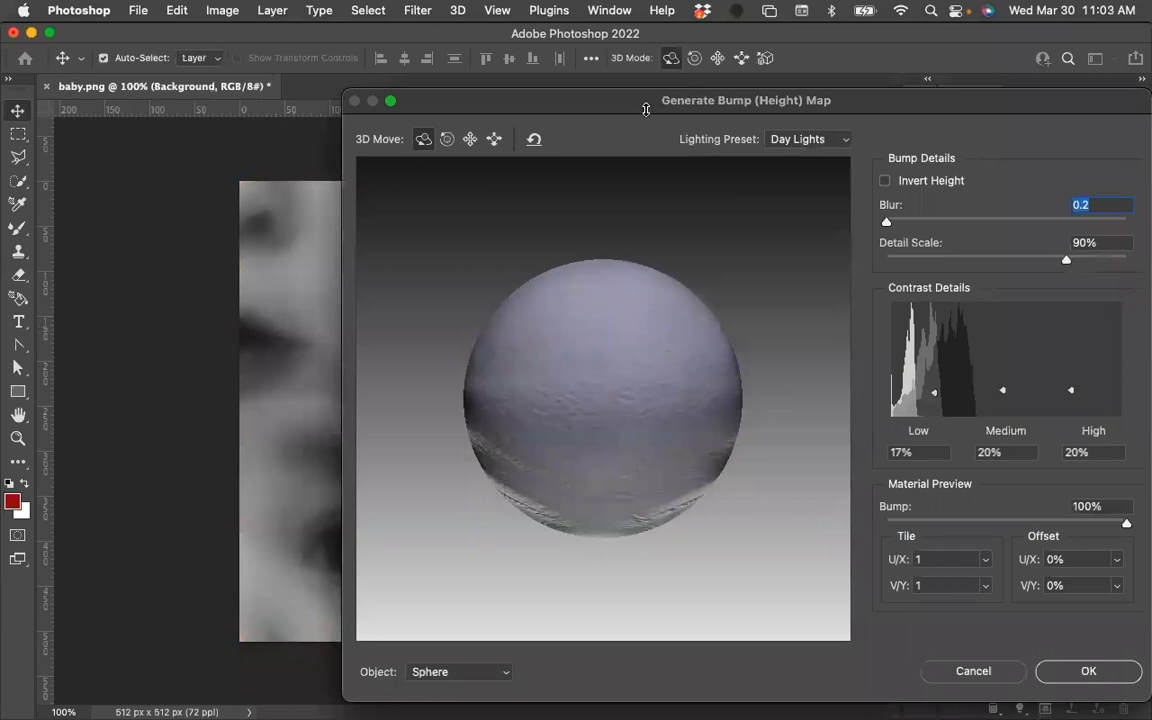
drag(646, 109, 455, 46)
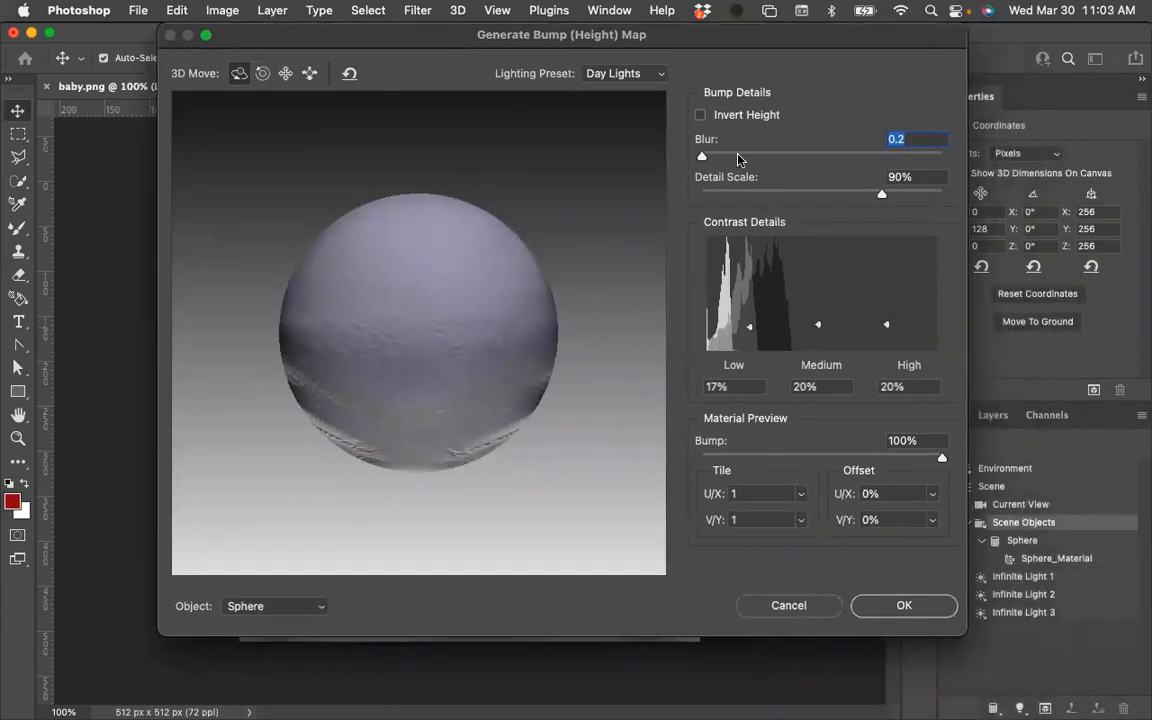
mouse_move(703, 159)
mouse_down()
mouse_move(716, 160)
mouse_move(704, 158)
mouse_up()
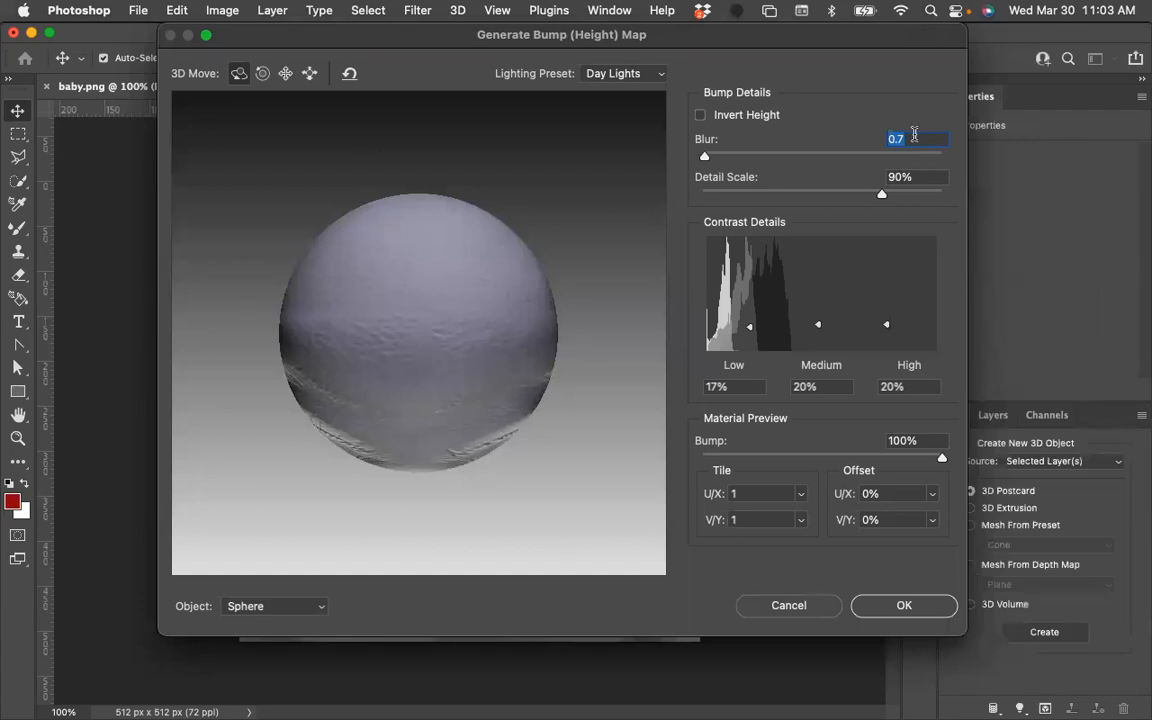
text(1)
drag(884, 195, 896, 200)
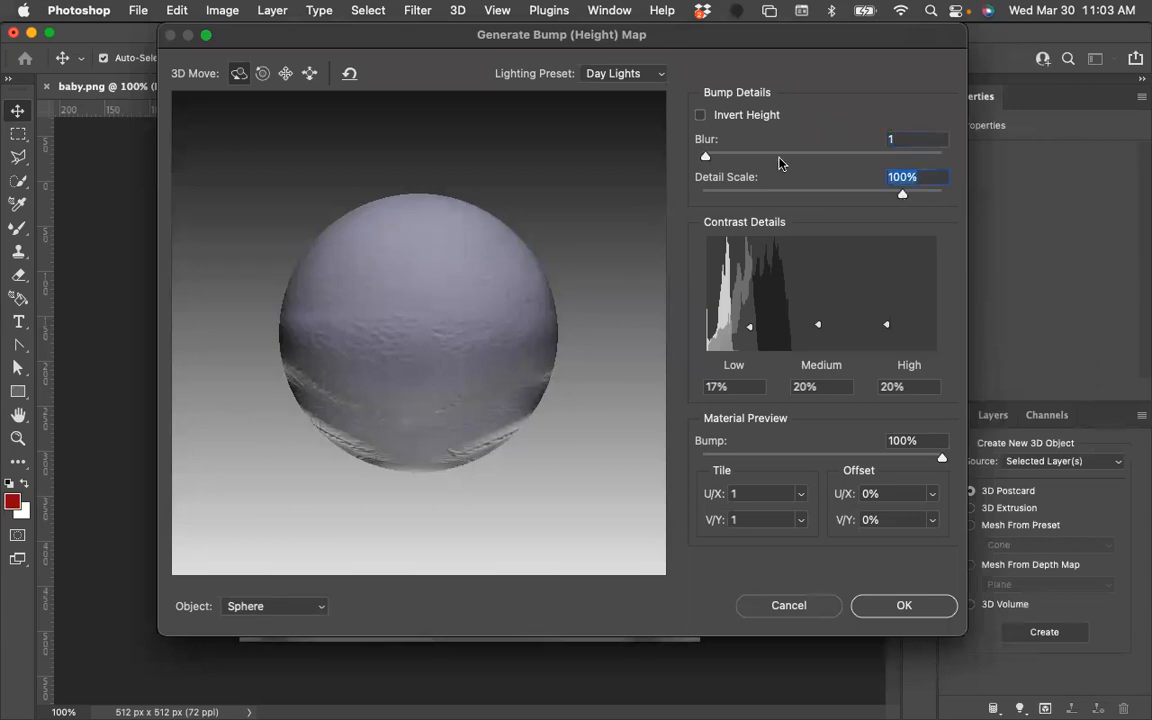
click(900, 607)
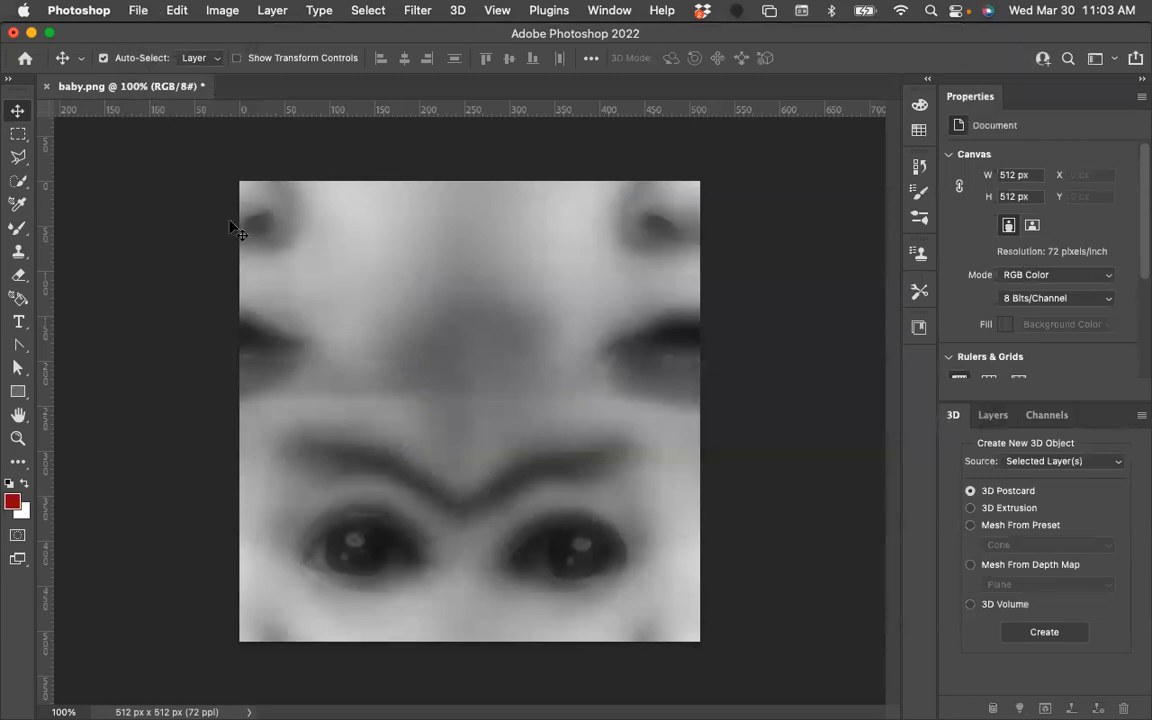
Export the height map as a PNG with Transparency turned off.
click(139, 11)
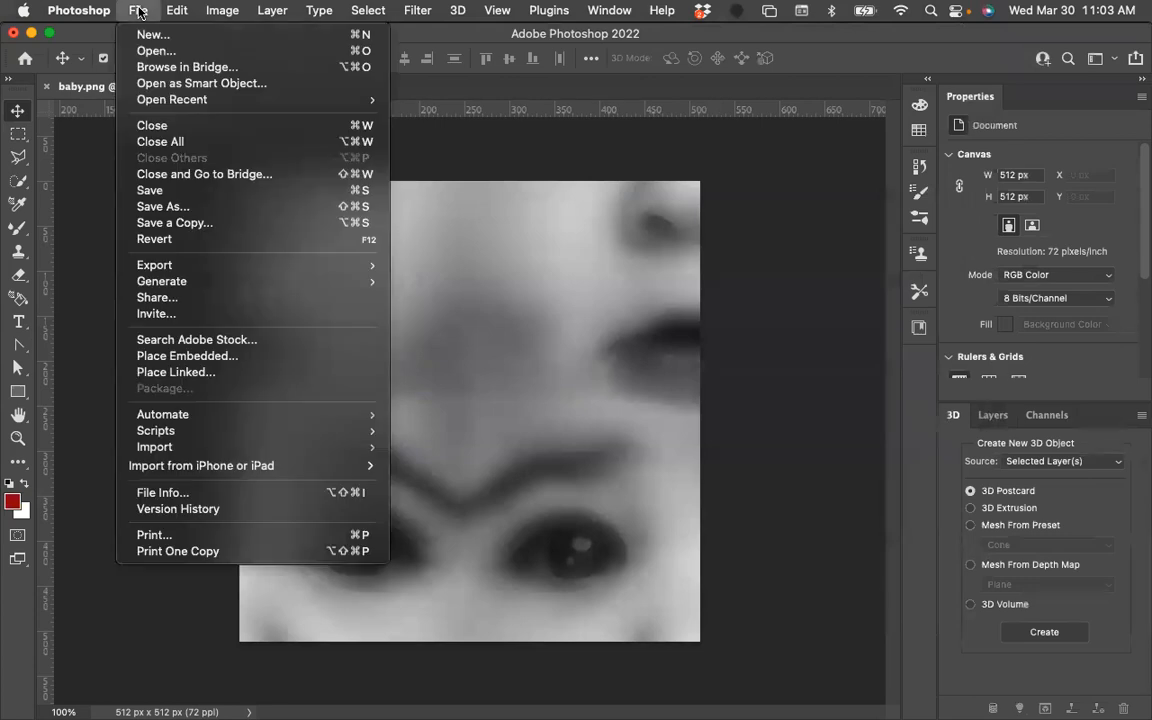
mouse_move(183, 270)
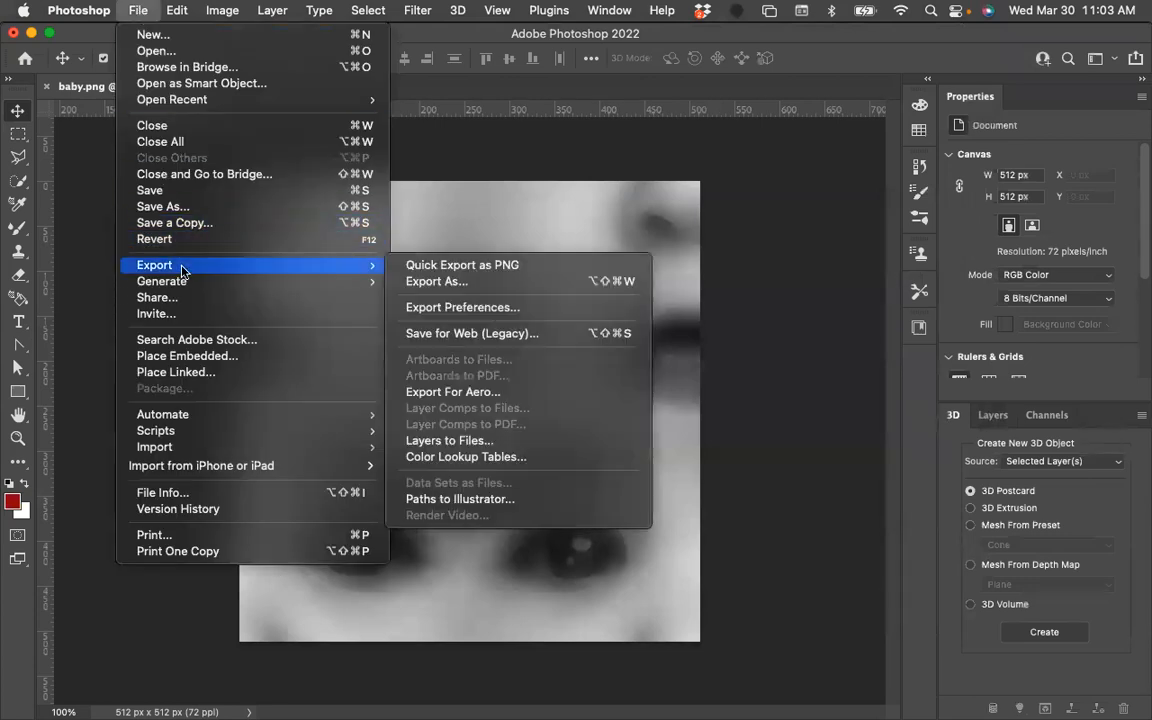
click(438, 283)
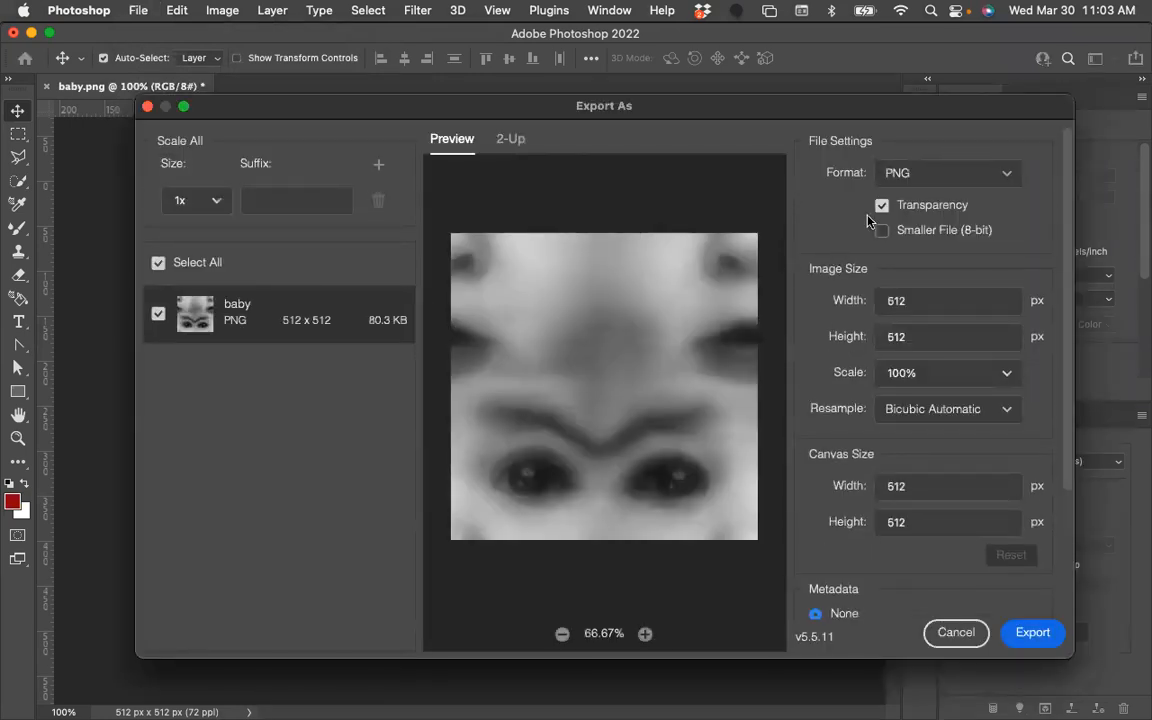
click(884, 207)
click(1034, 637)
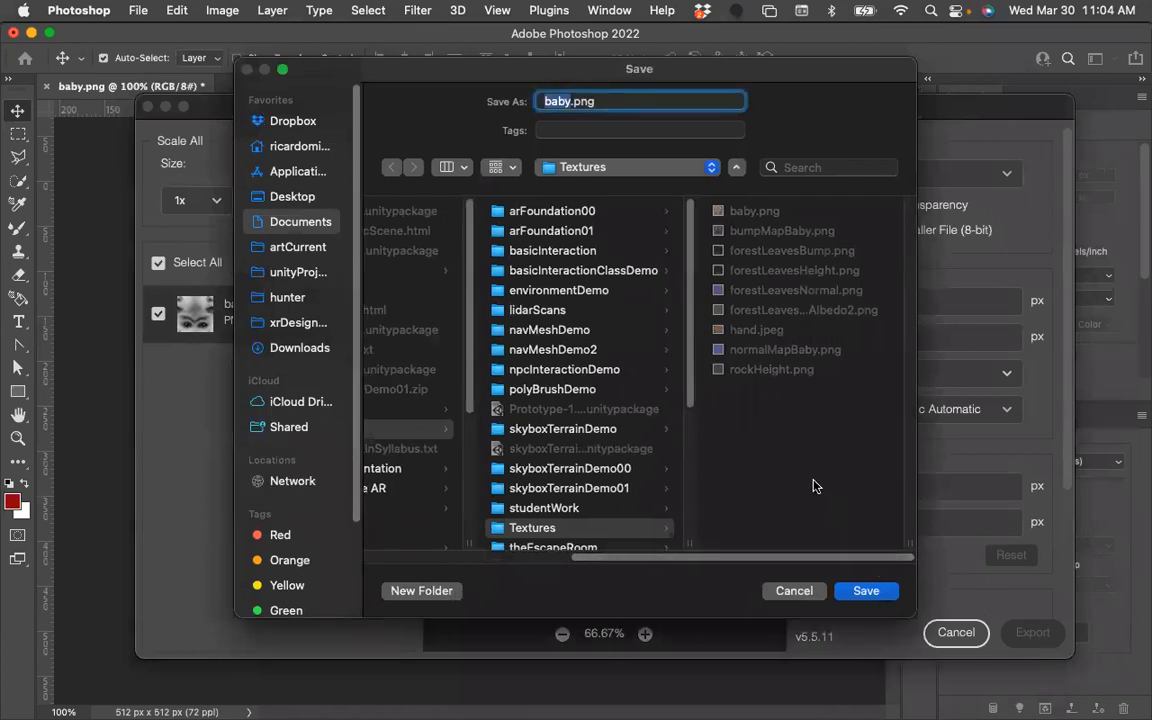
Save the export as babyHeightMap.png in the Downloads week09 Textures folder.
scroll(600, 450, down, 1)
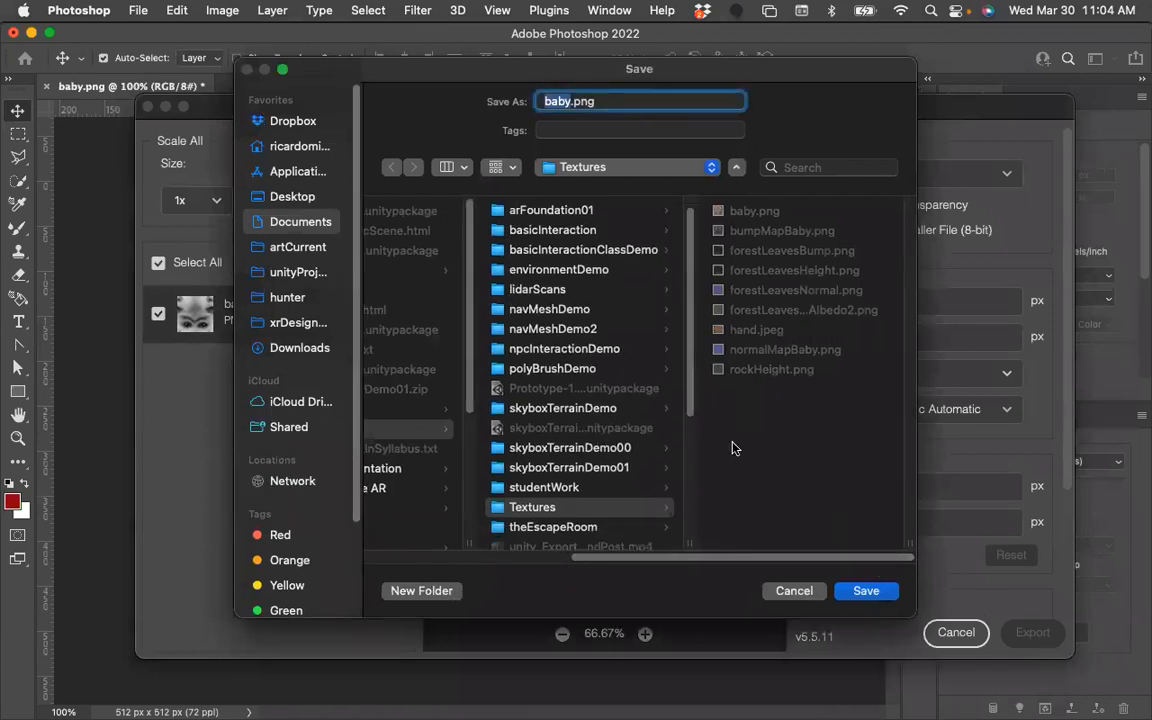
click(277, 347)
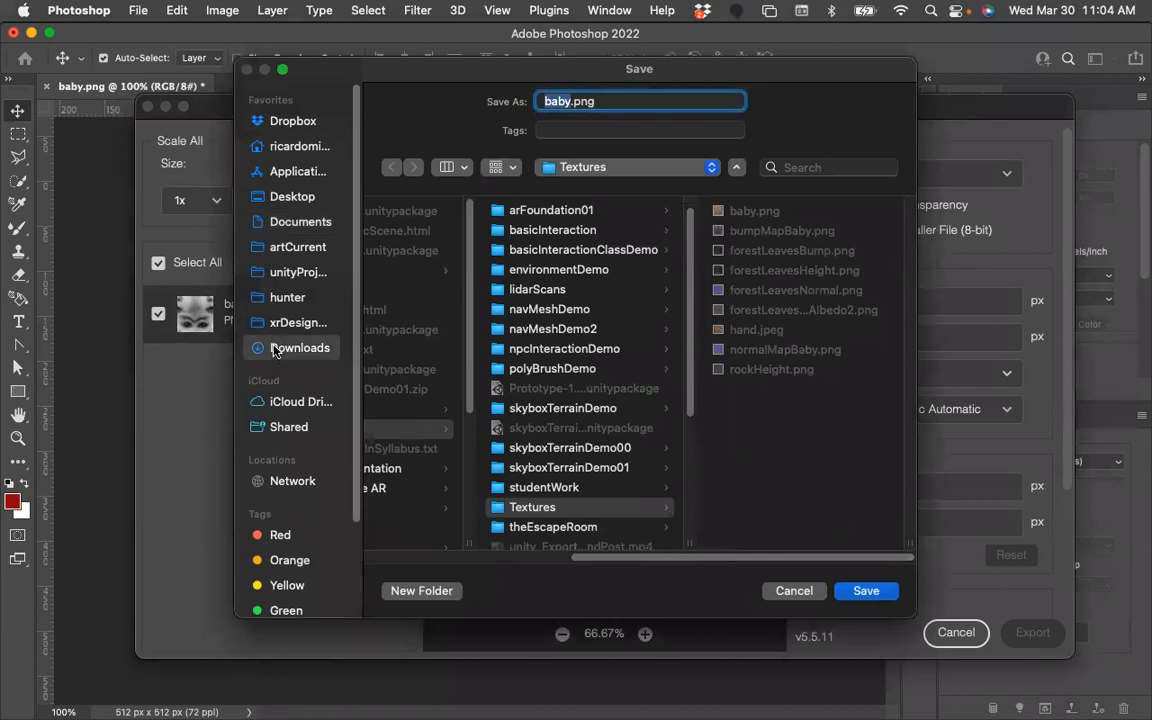
scroll(482, 335, down, 20)
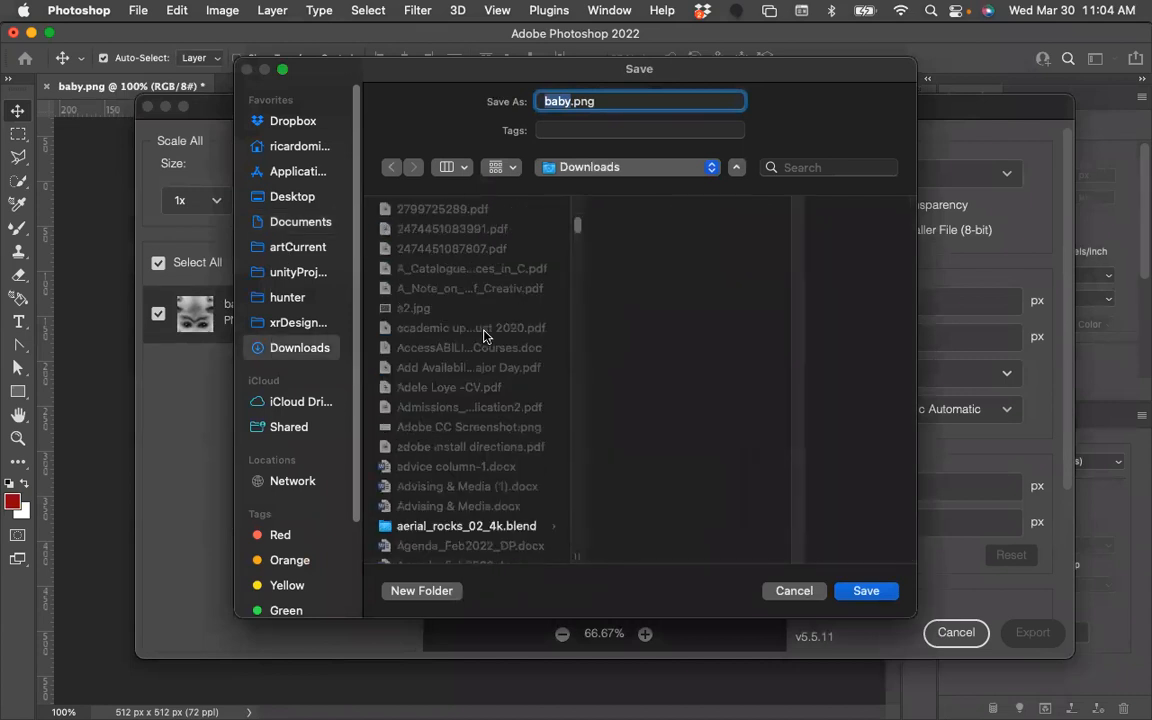
scroll(484, 336, down, 20)
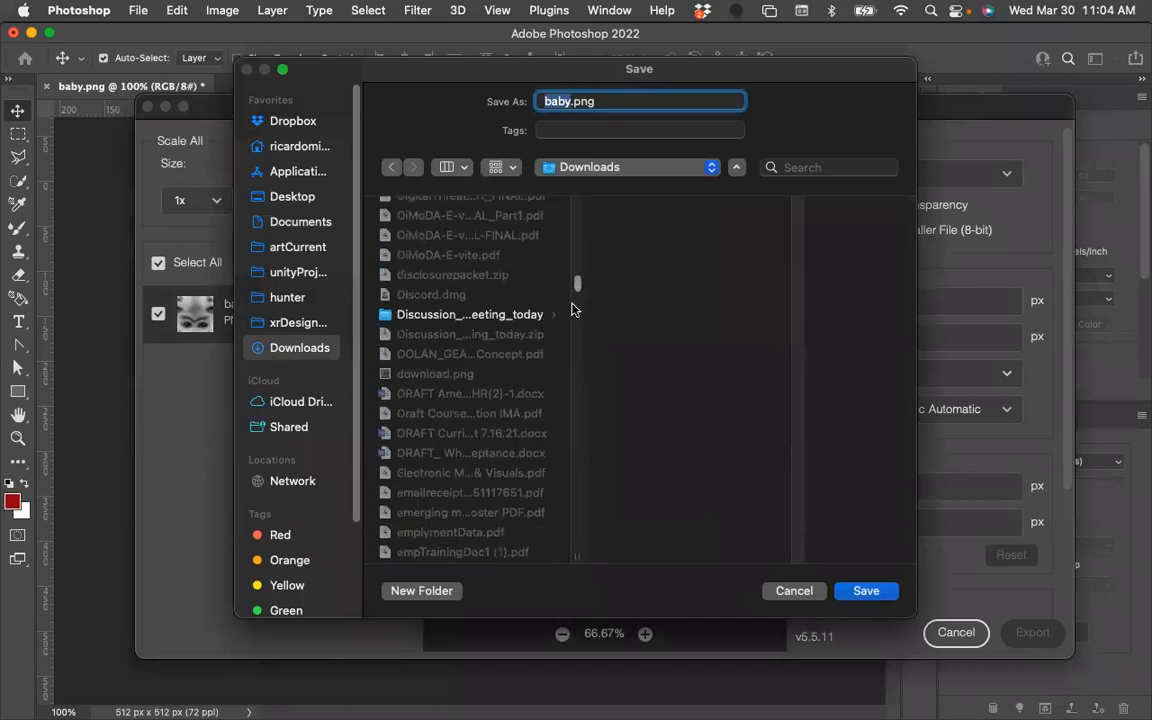
click(577, 408)
click(577, 245)
scroll(545, 530, down, 20)
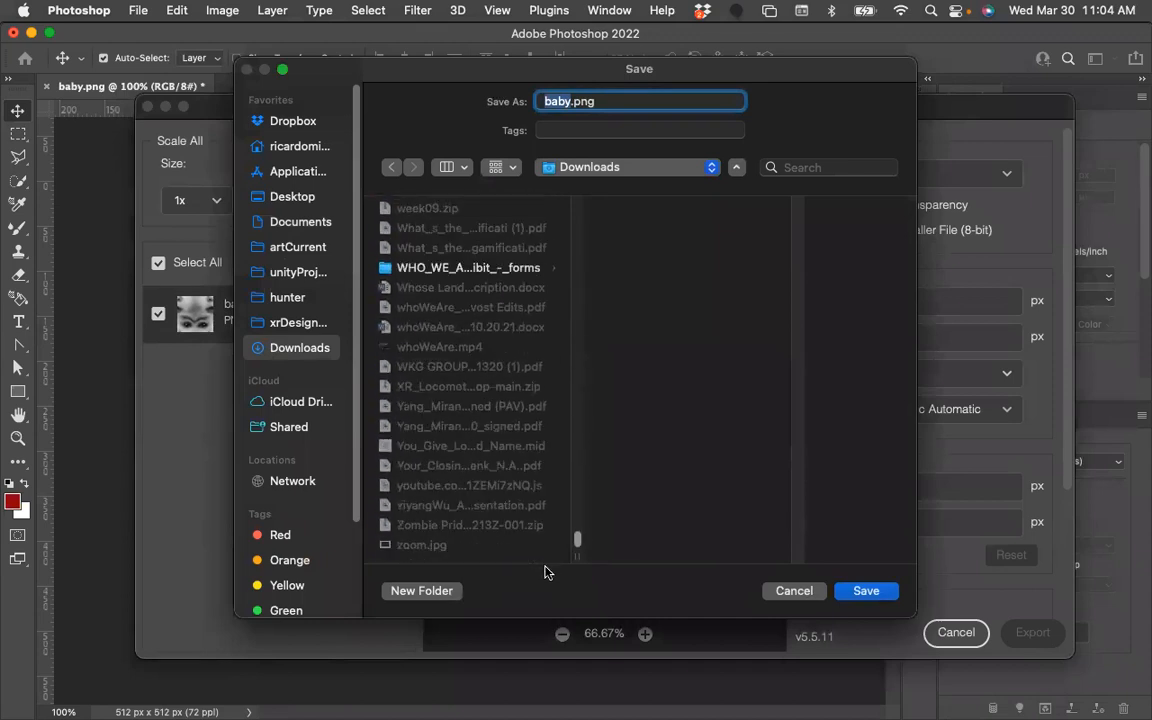
scroll(388, 313, up, 4)
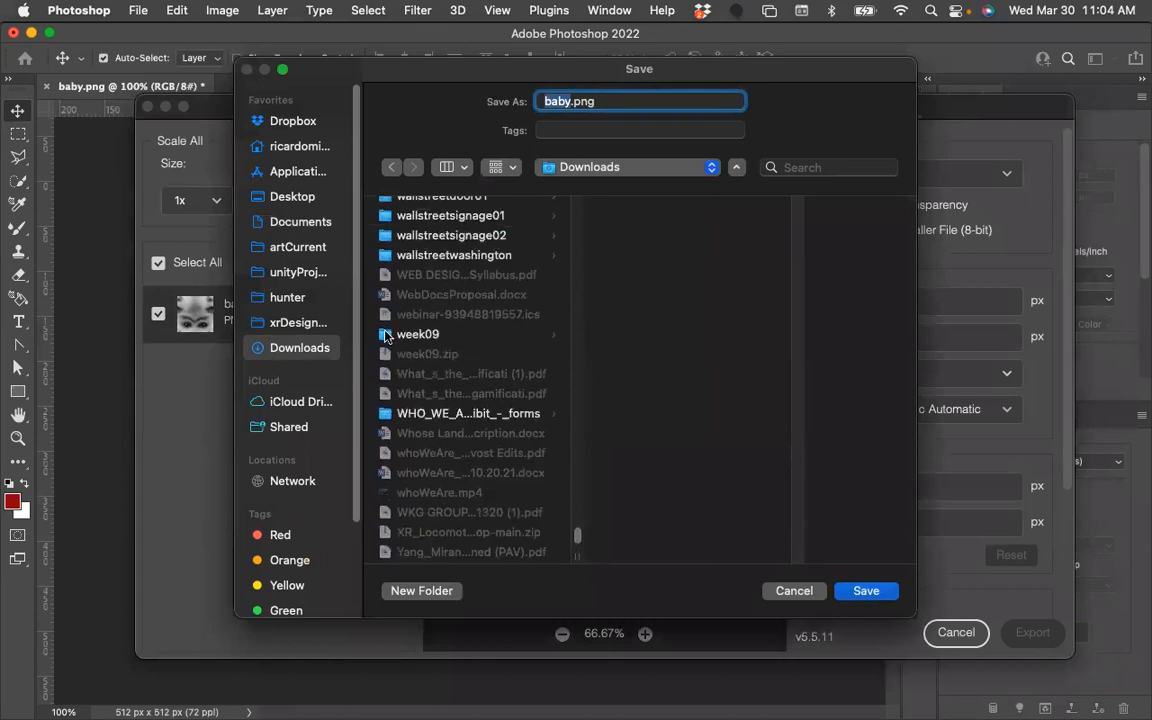
click(386, 336)
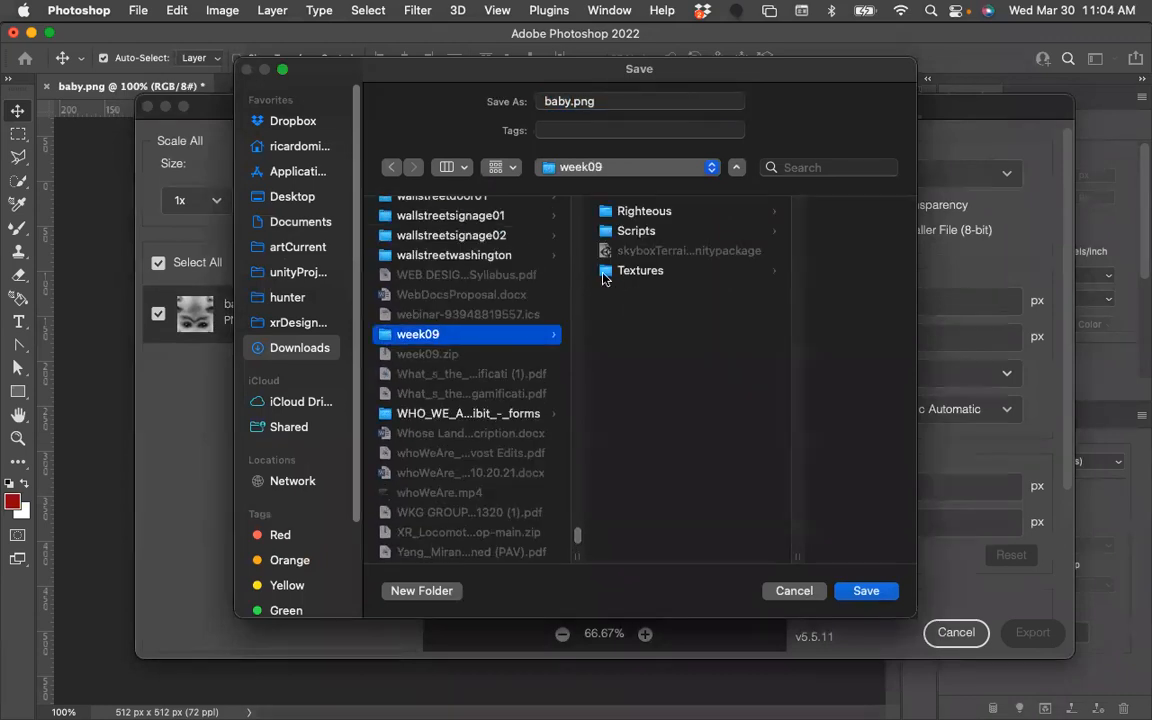
click(606, 273)
click(569, 101)
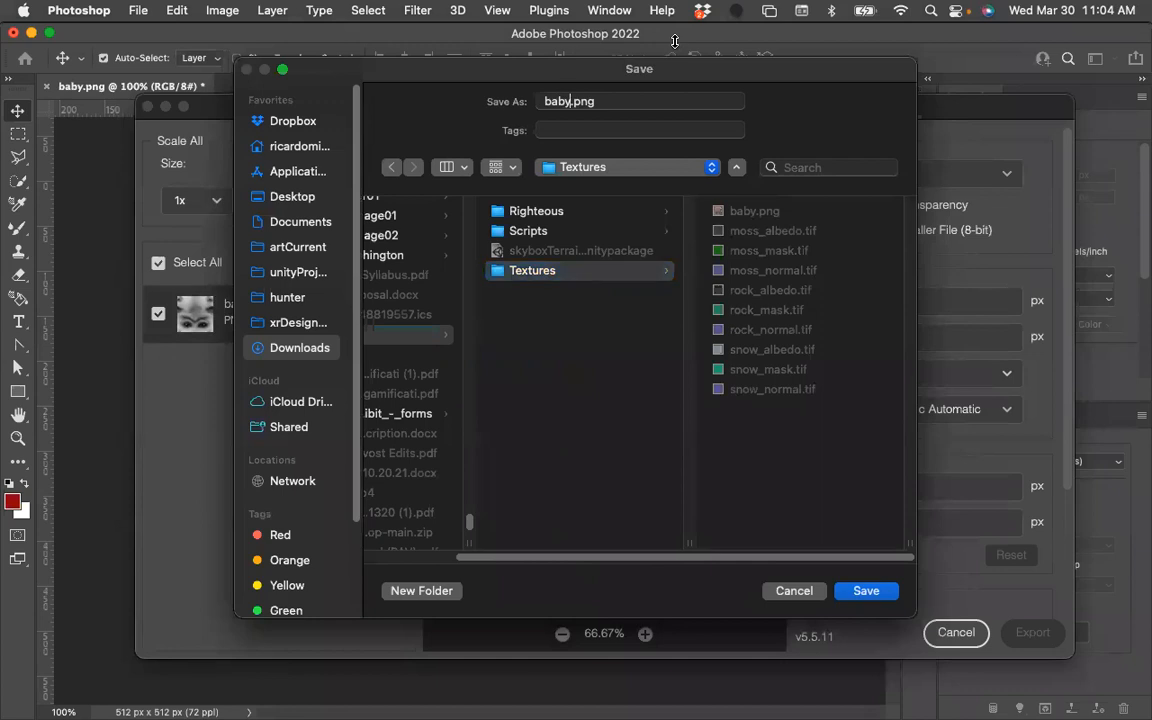
text(Height)
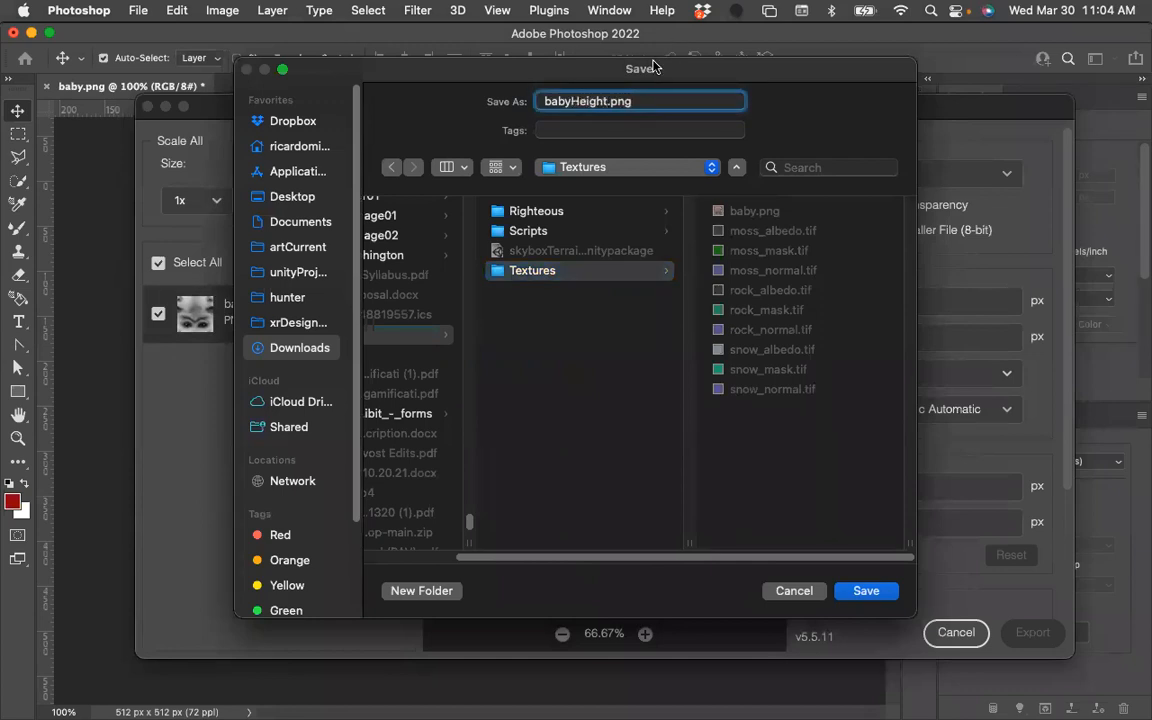
text(Map)
click(866, 592)
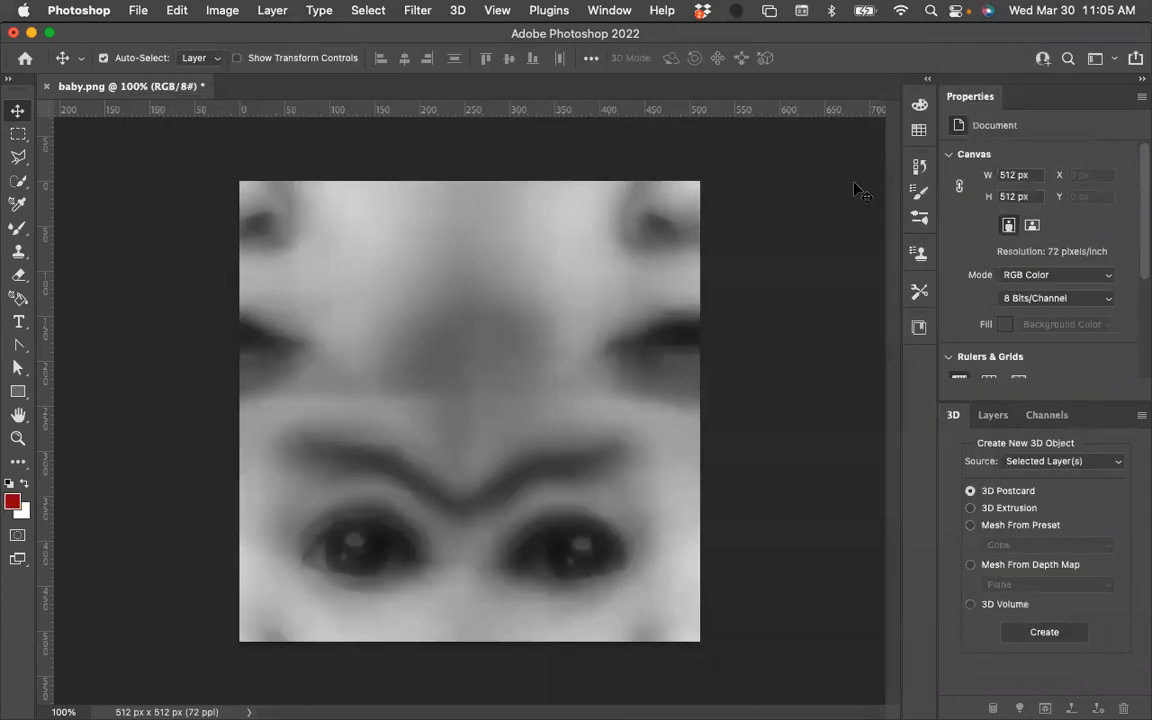
Revert baby.png to its opening snapshot in History and close it without saving.
click(920, 167)
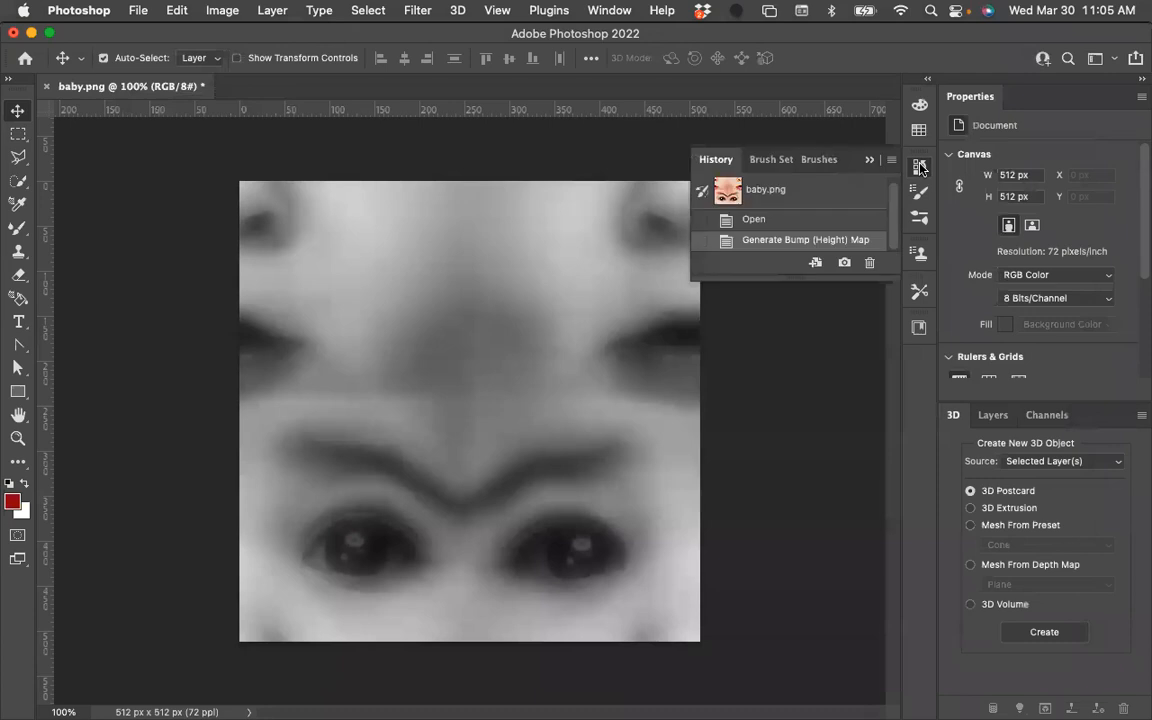
click(761, 193)
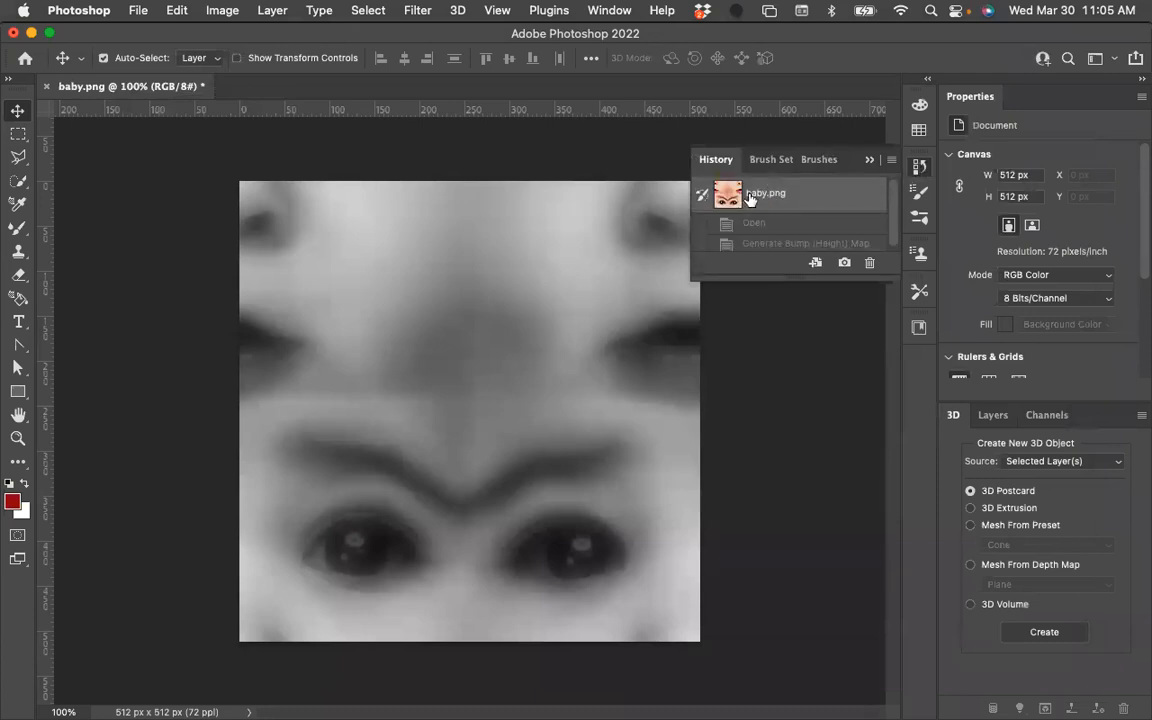
click(702, 193)
double_click(762, 193)
click(407, 212)
key(super+w)
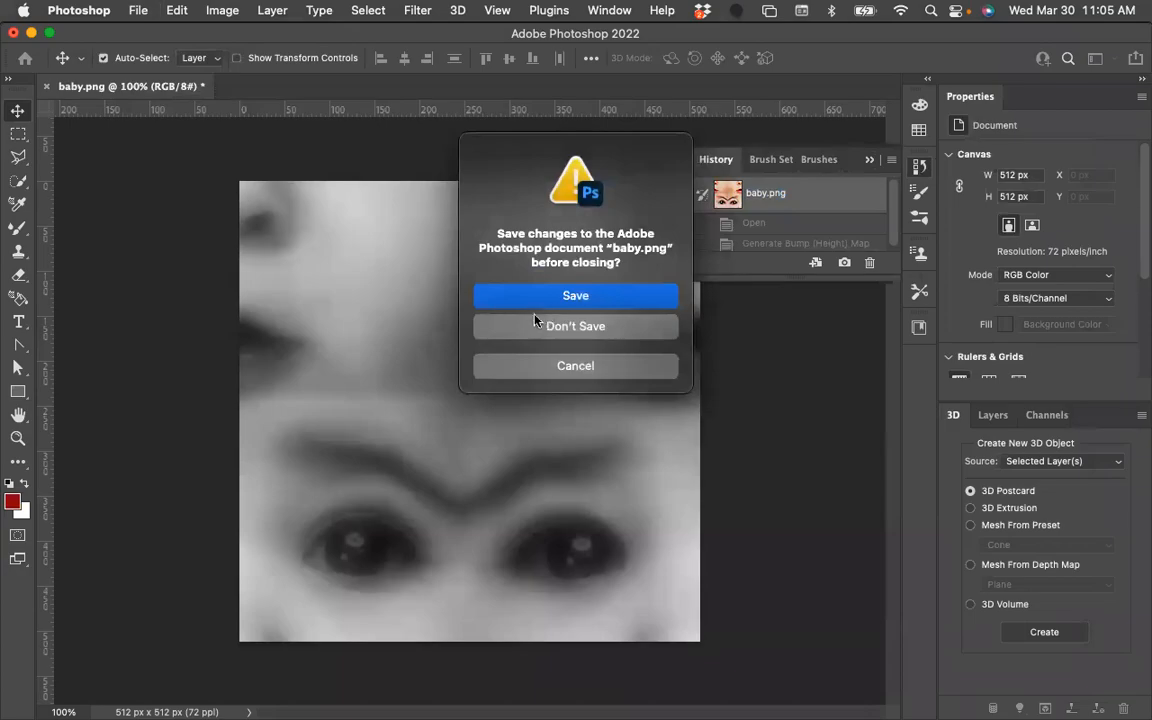
click(545, 327)
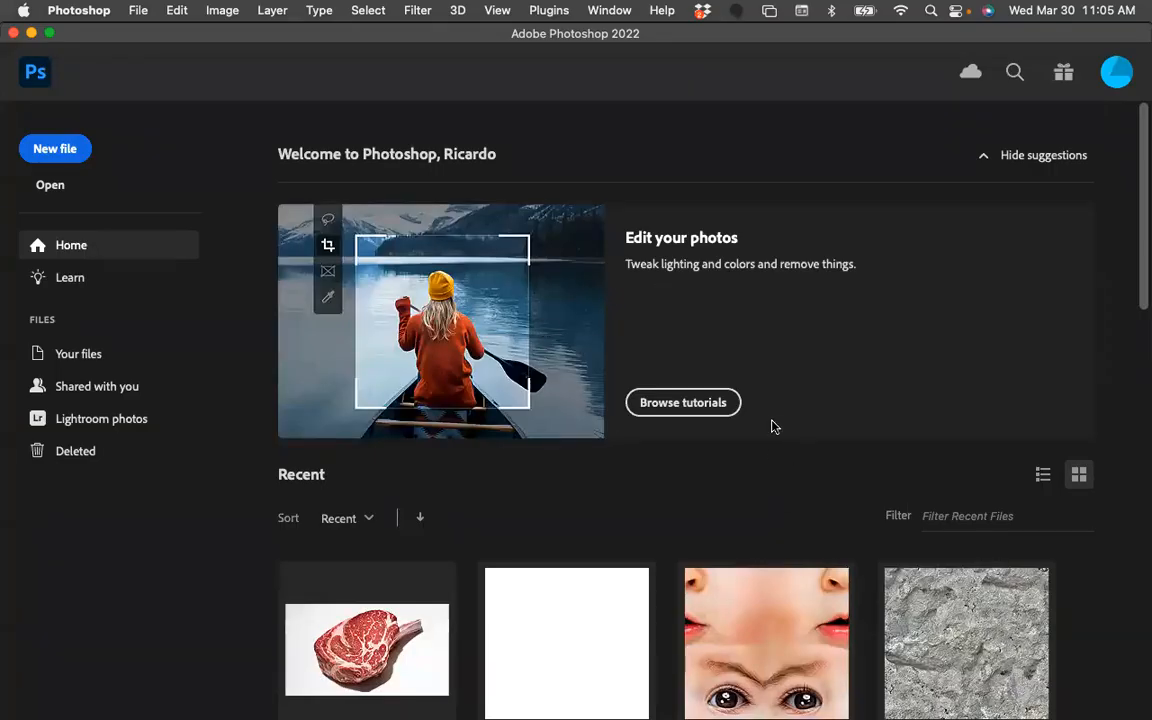
scroll(759, 490, down, 3)
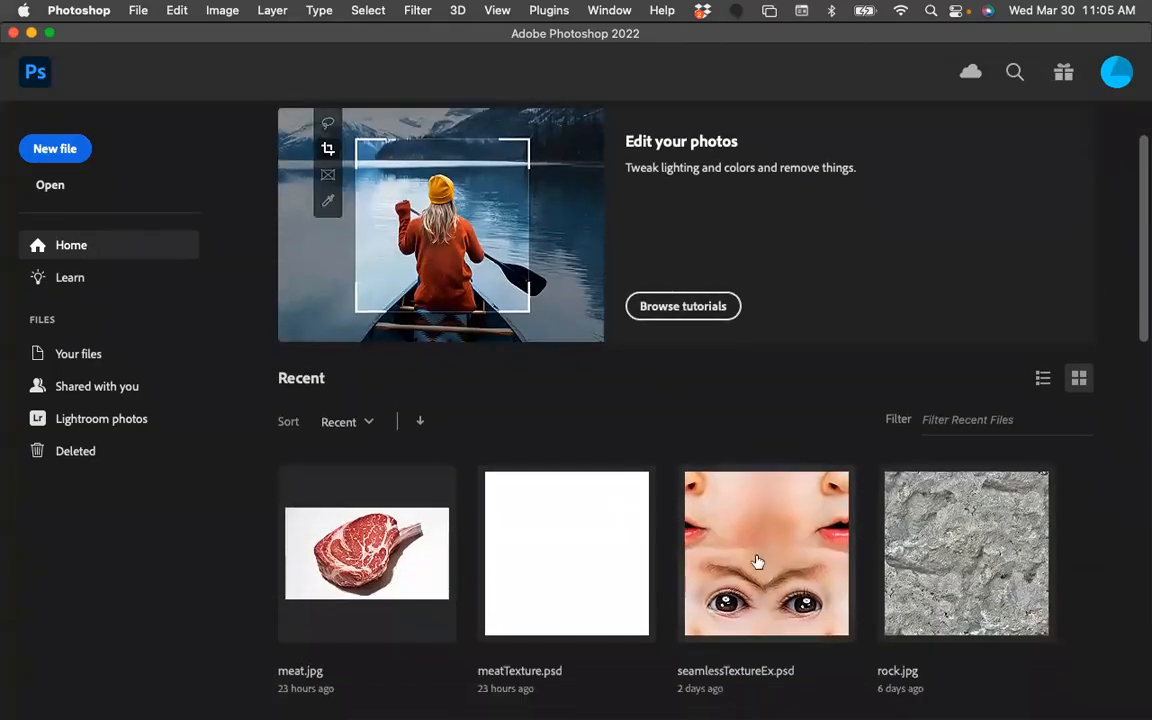
mouse_move(12, 72)
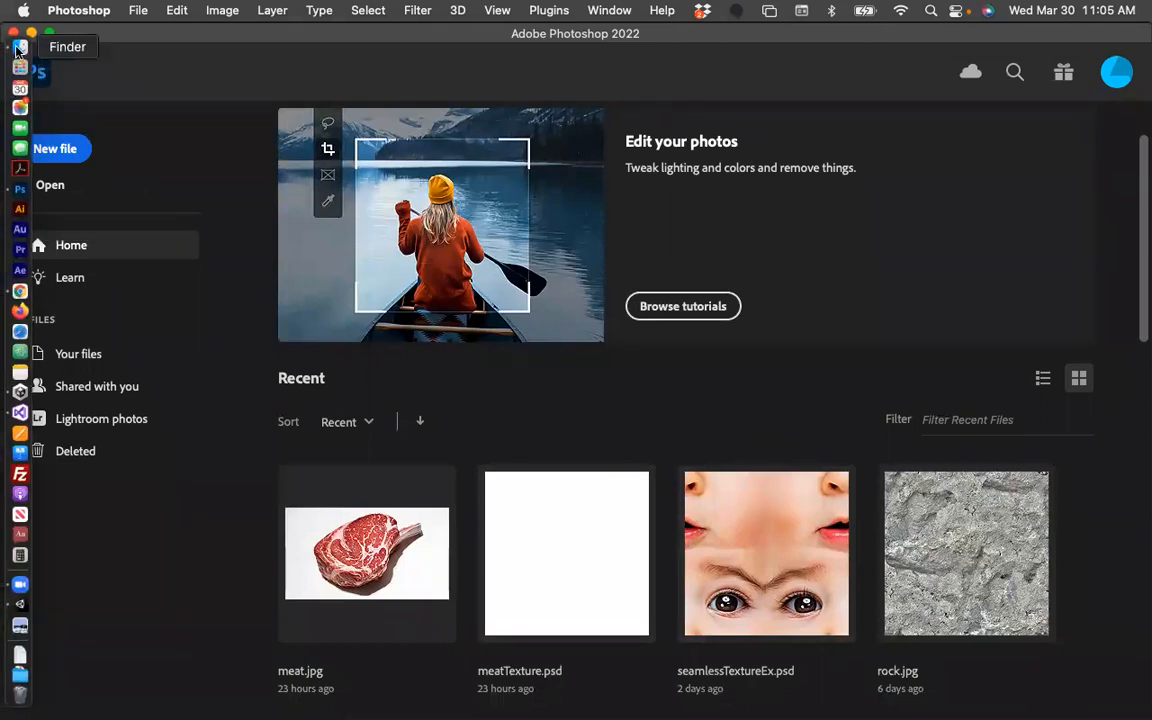
click(19, 48)
right_click(538, 278)
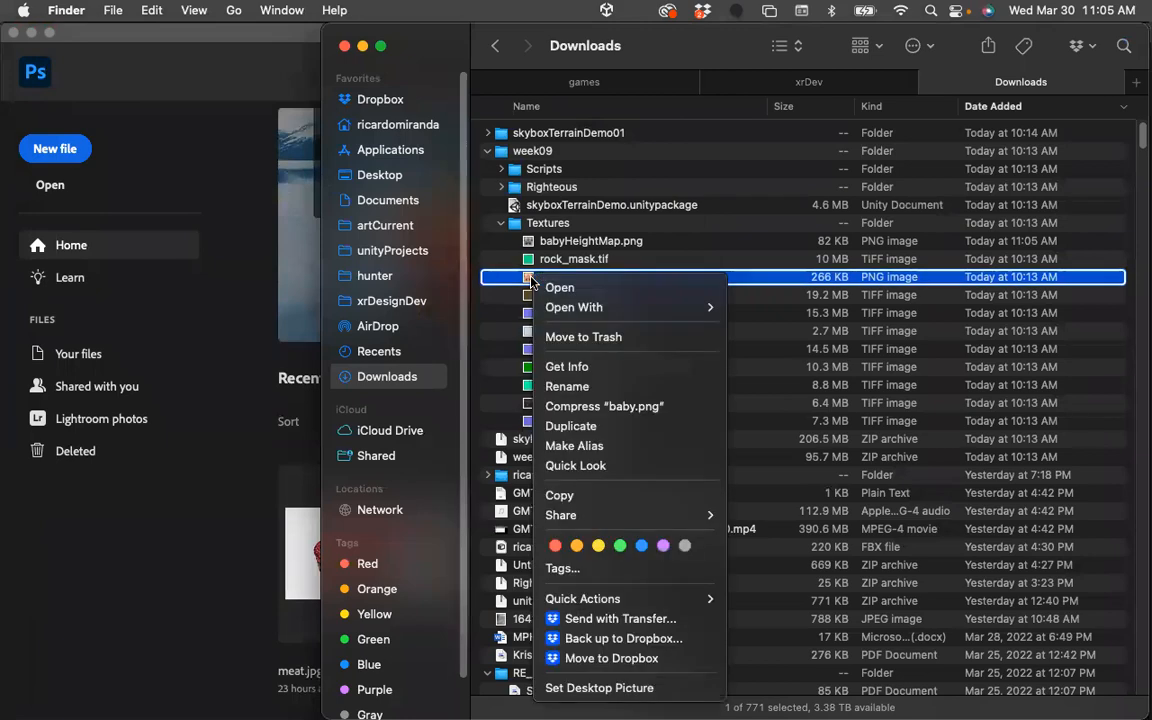
mouse_move(600, 307)
click(820, 357)
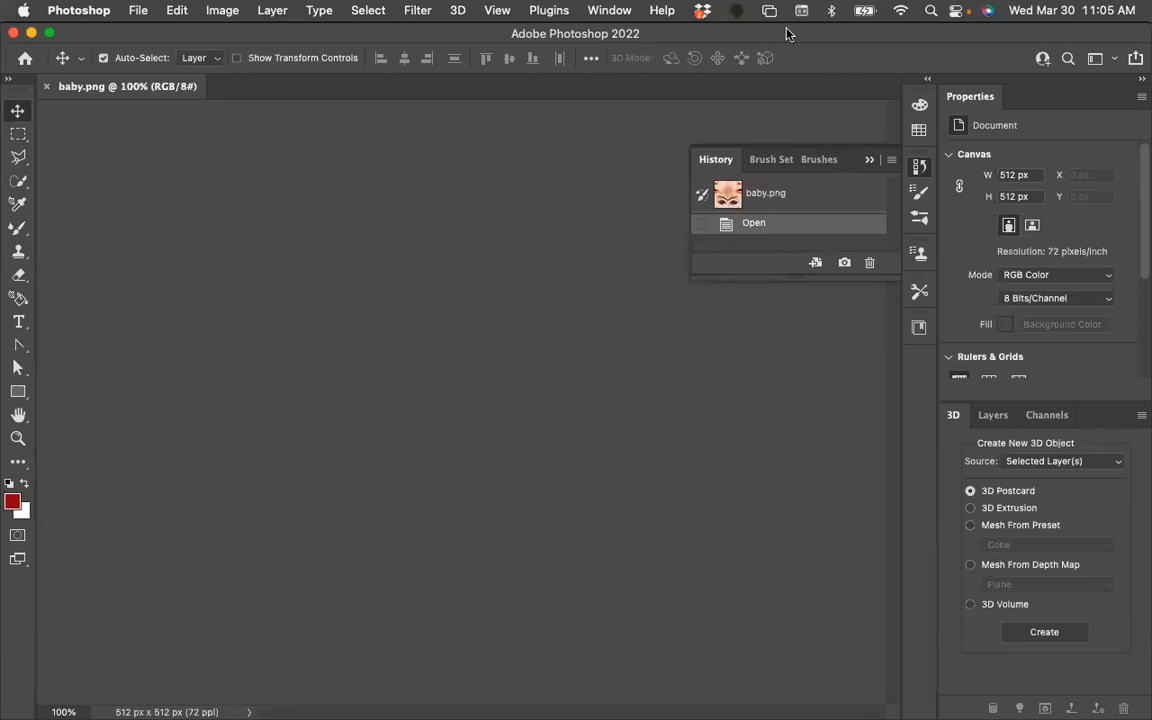
key(super+q)
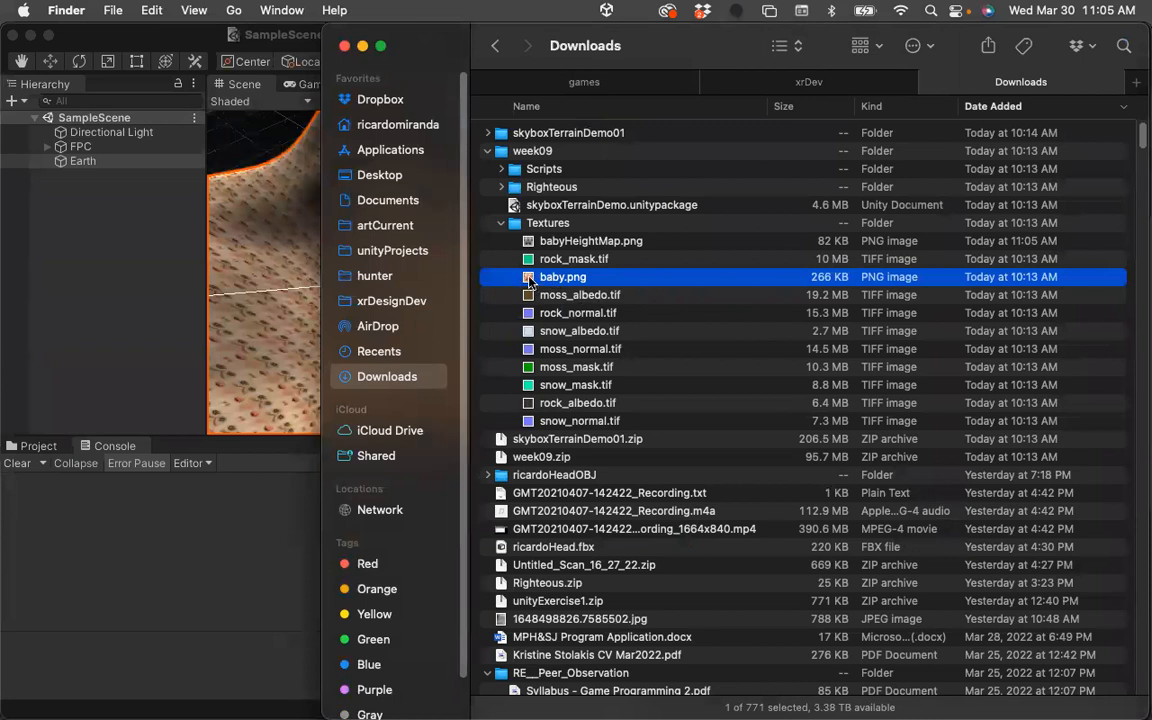
Reopen baby.png from the week09 Textures folder with Adobe Photoshop 2022.
right_click(529, 282)
mouse_move(590, 307)
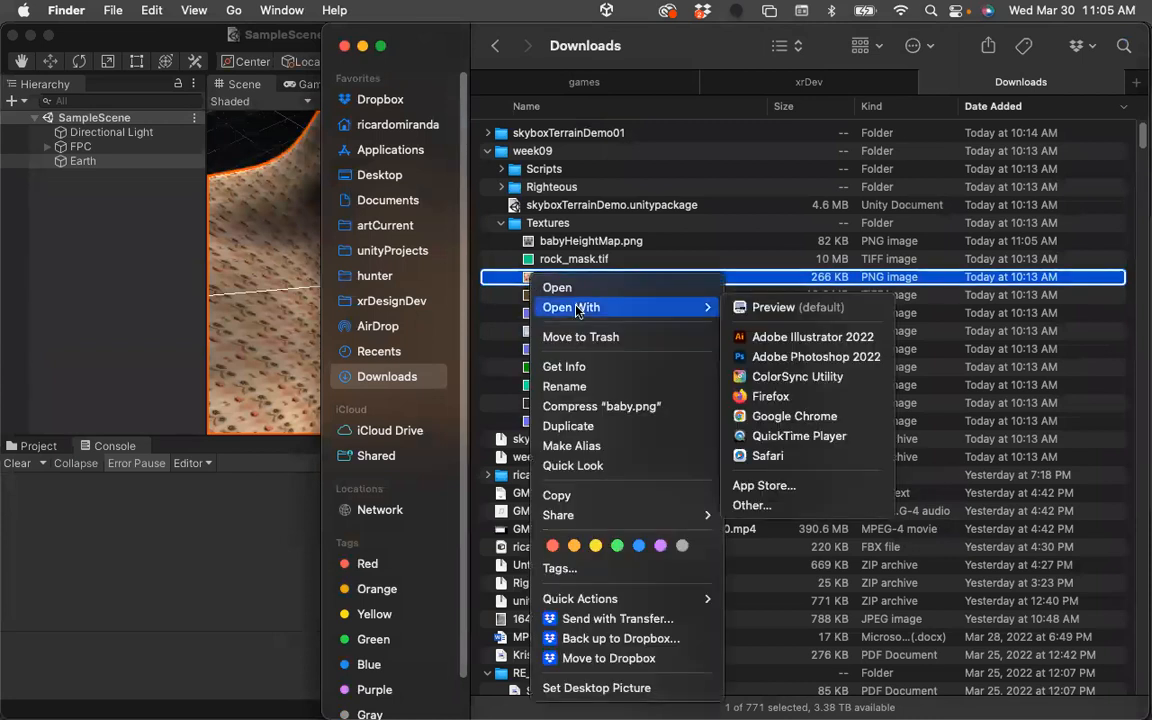
click(780, 356)
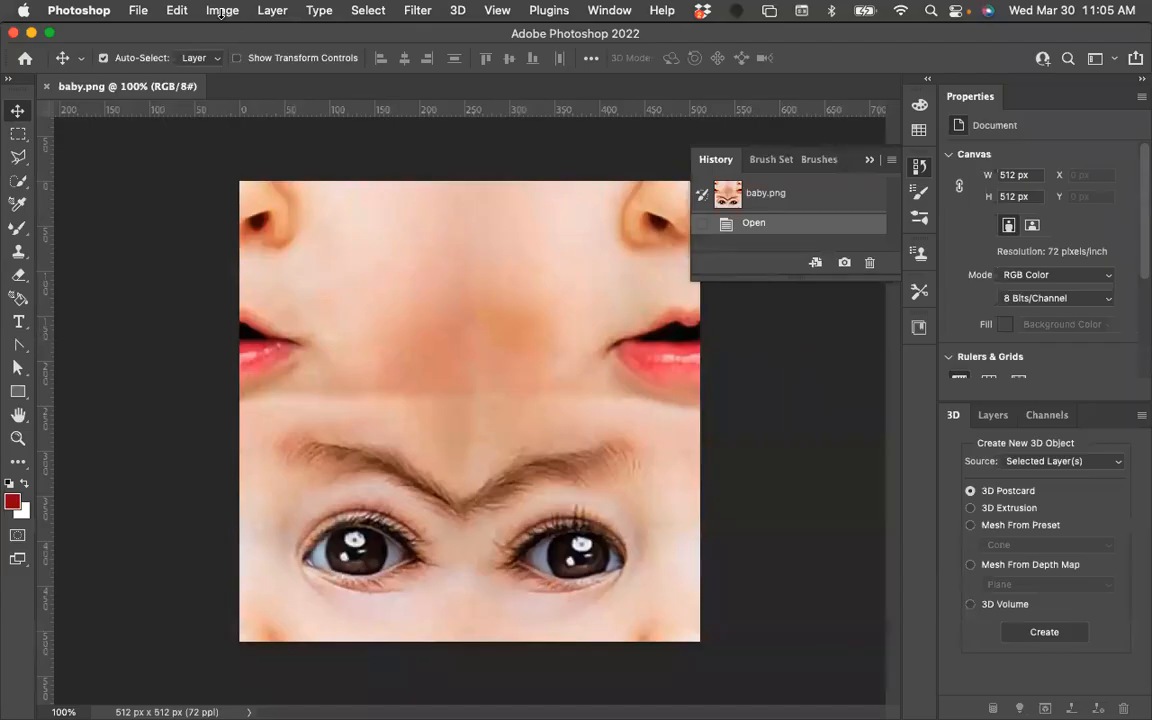
Generate a normal map from baby.png with Detail Scale set to 100%.
click(420, 11)
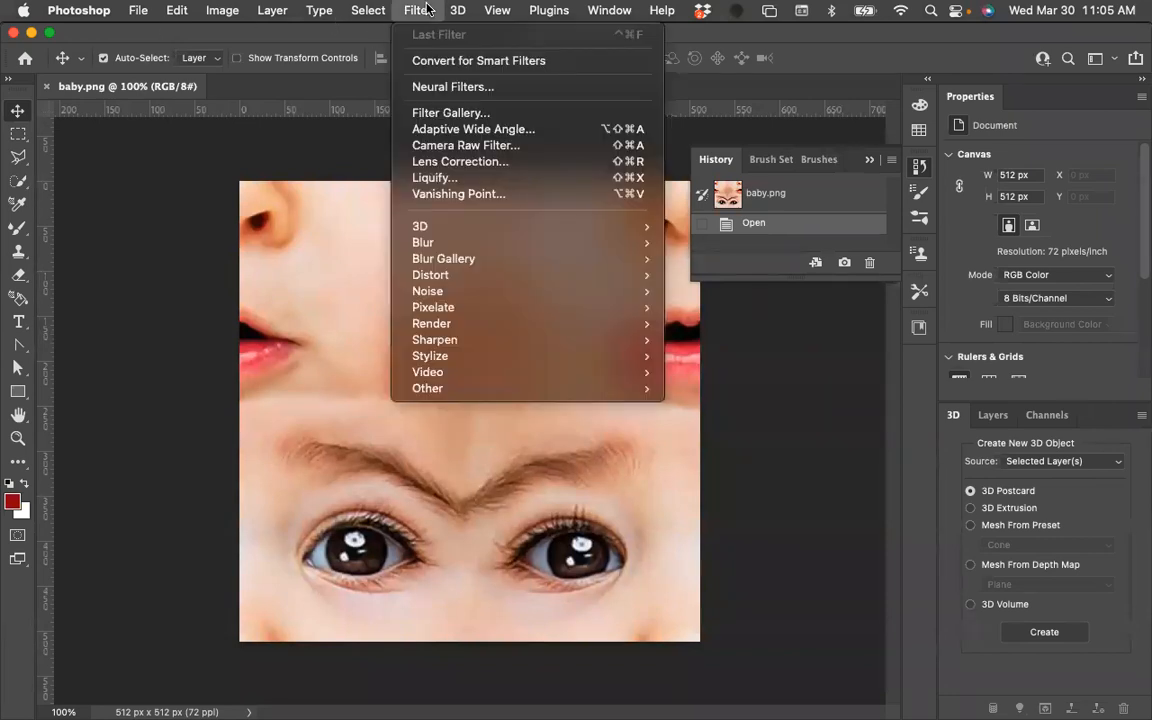
mouse_move(445, 231)
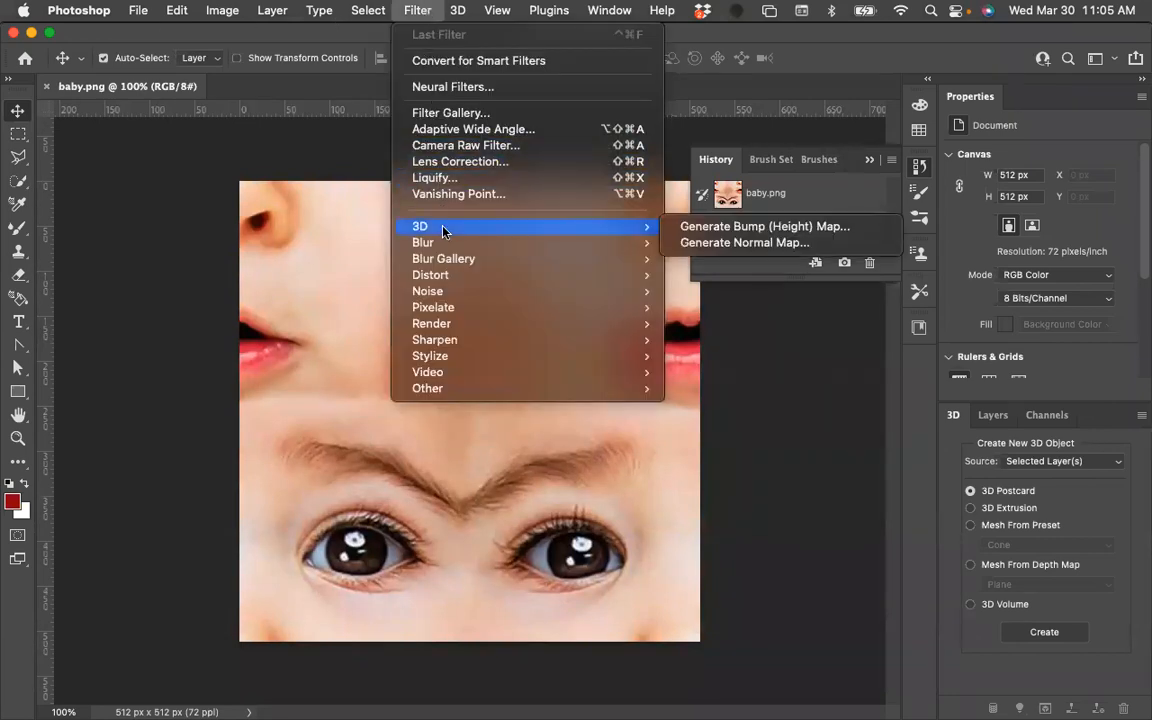
click(690, 246)
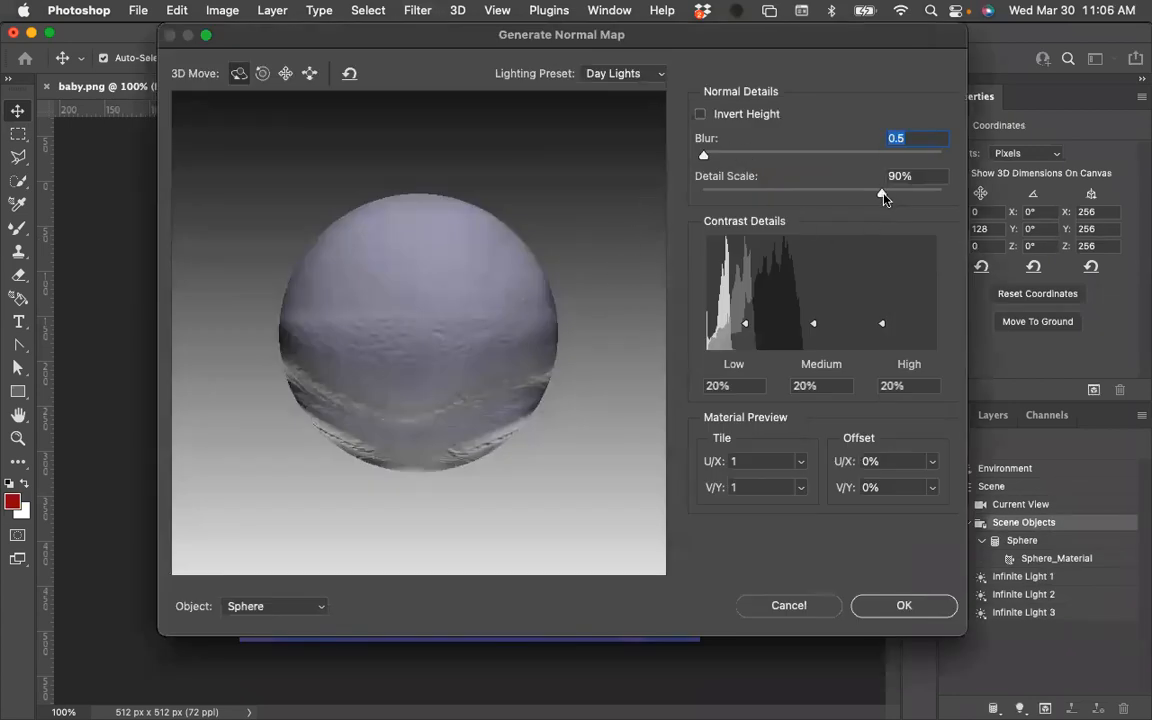
drag(884, 196, 903, 197)
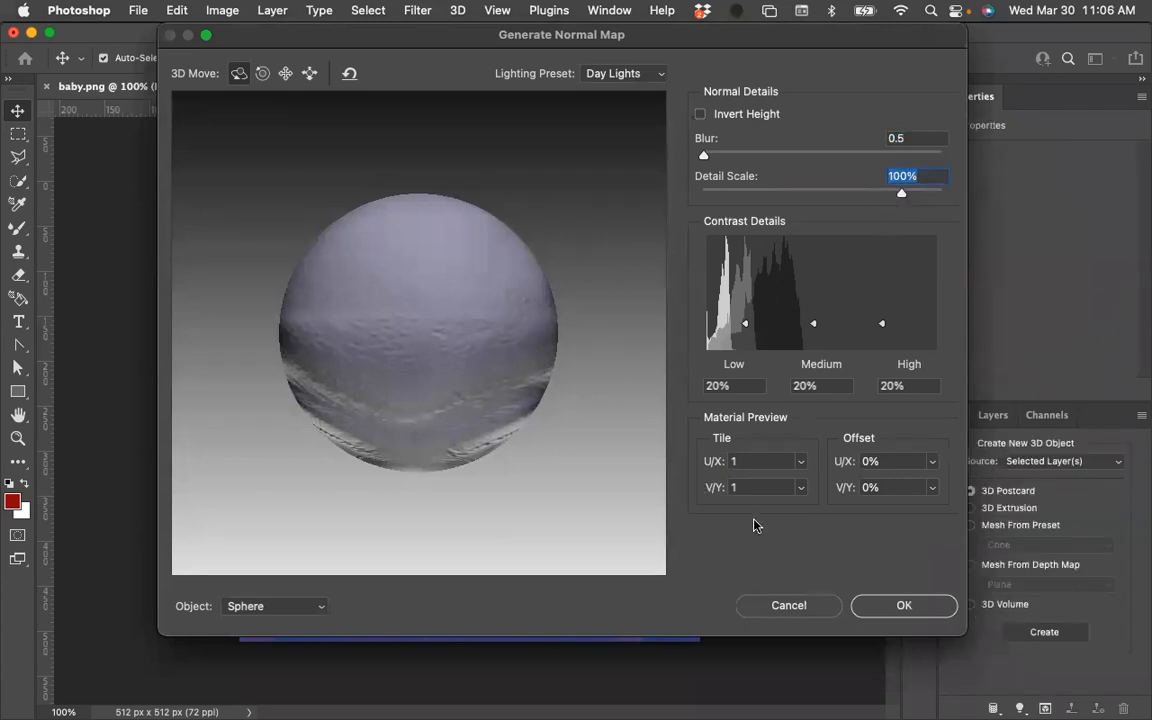
click(903, 606)
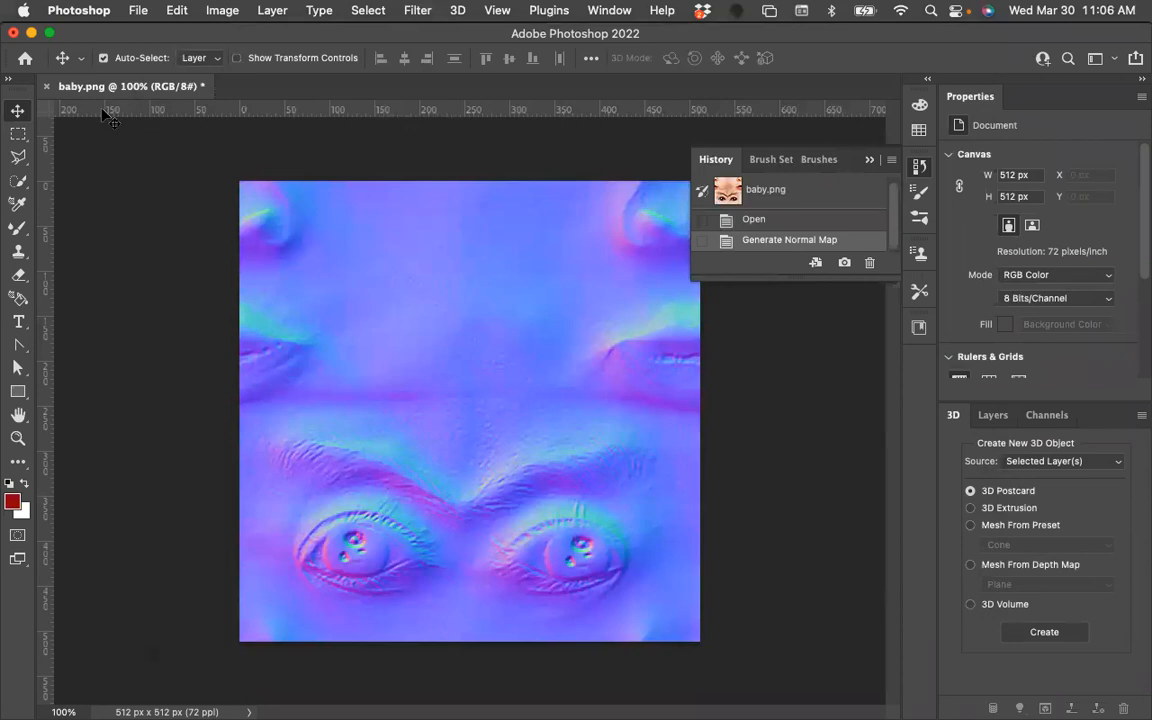
Export the normal map as a PNG with Transparency turned off.
click(128, 10)
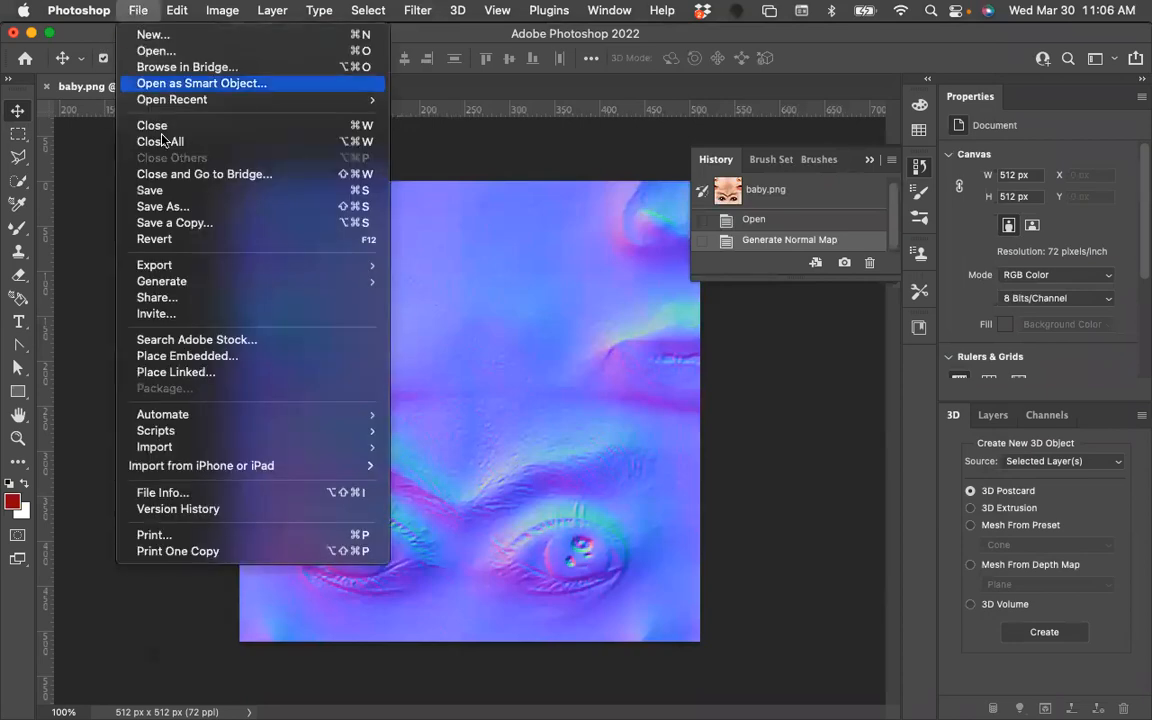
mouse_move(160, 265)
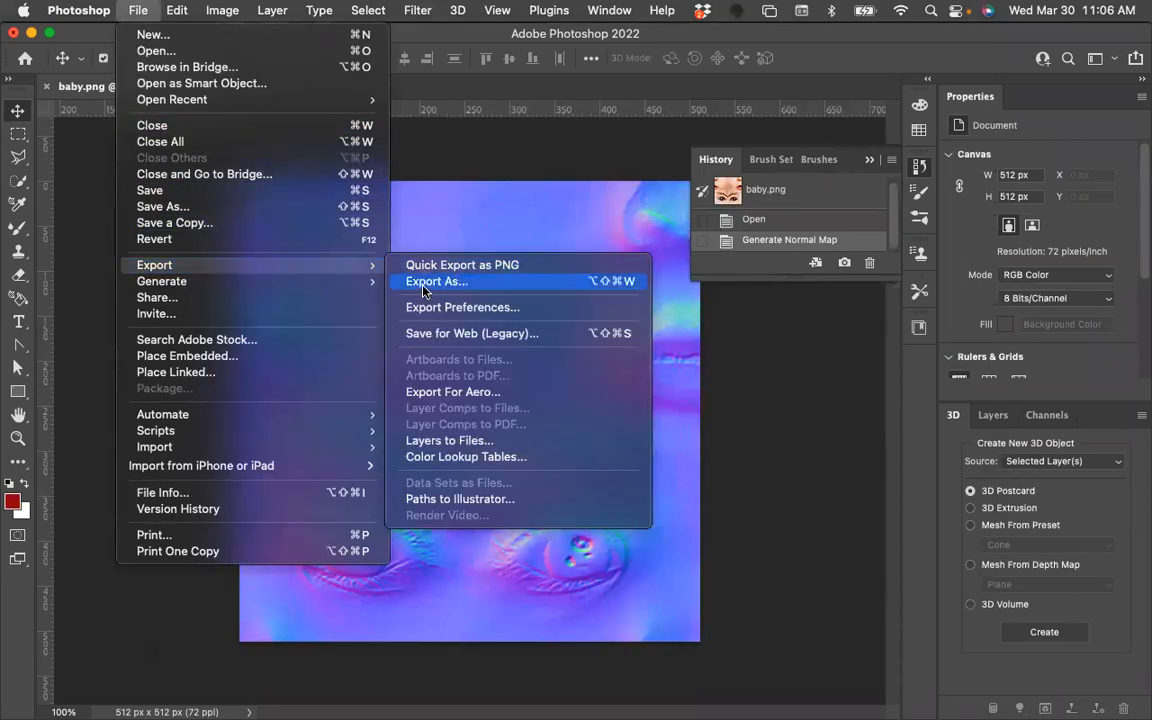
click(424, 282)
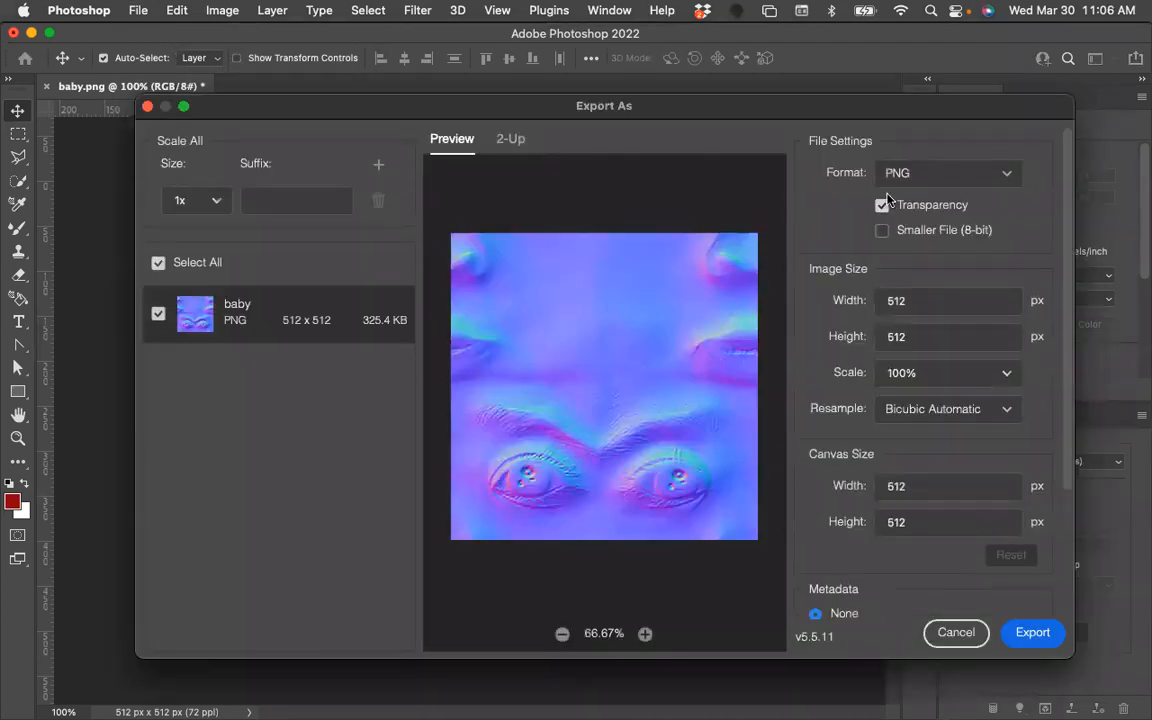
click(882, 205)
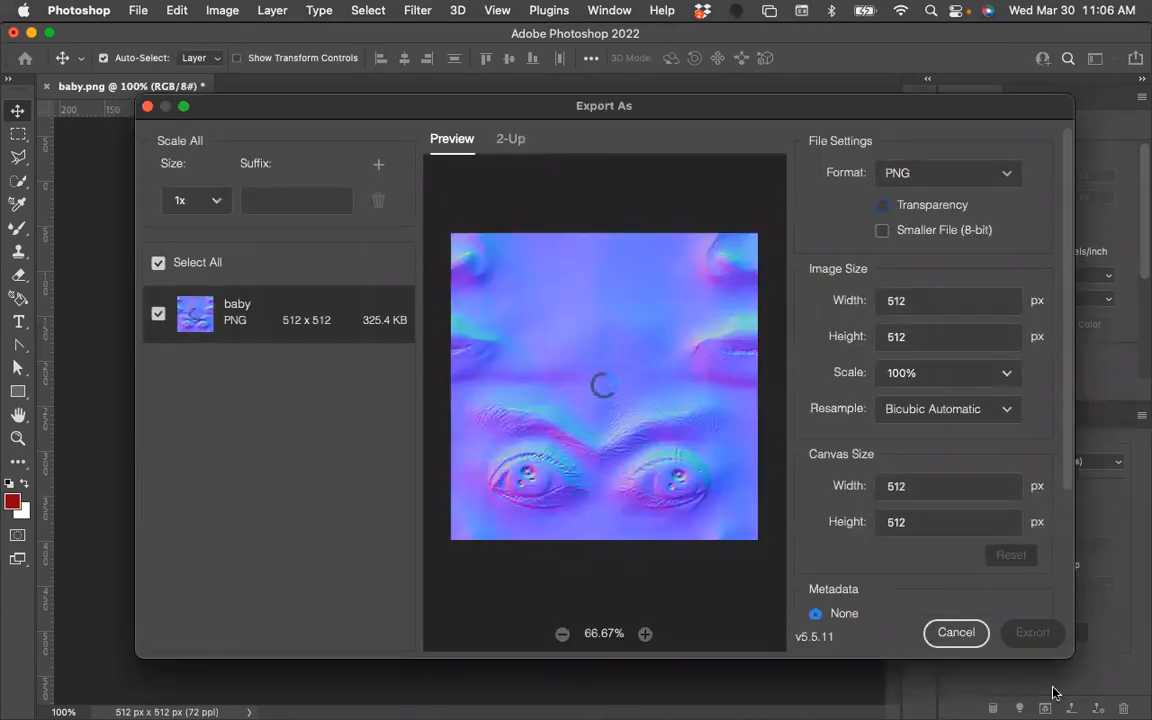
click(1030, 633)
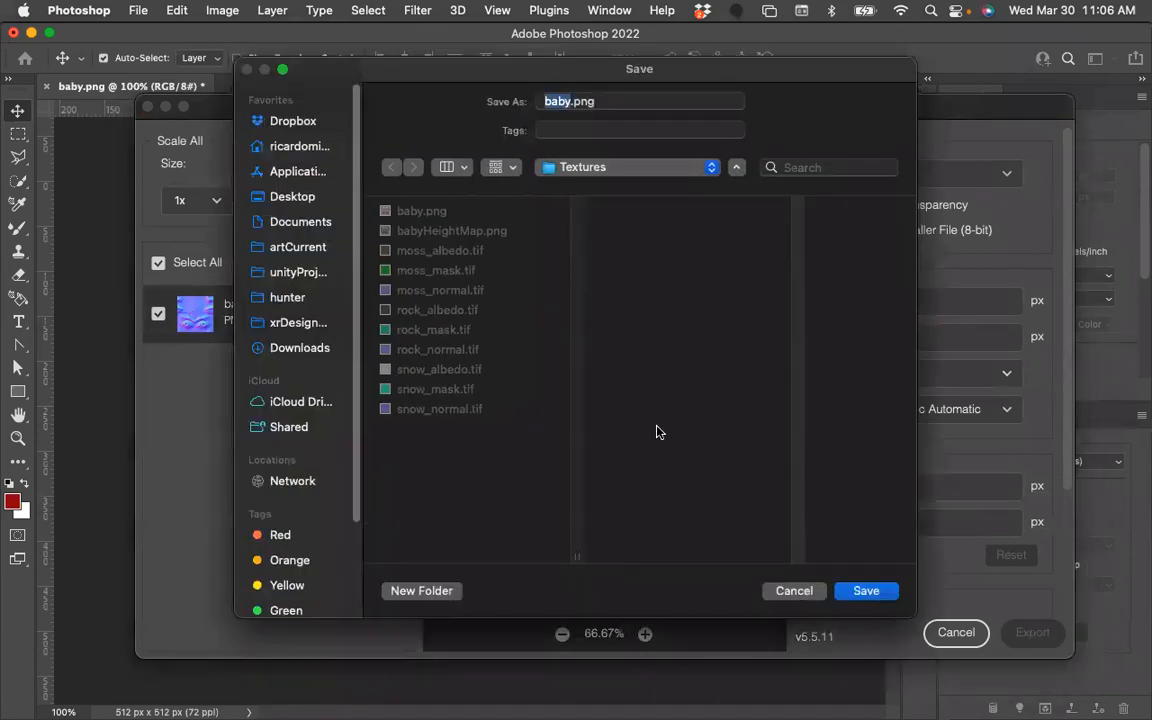
Save the export as babyNormalMap.png in the Textures folder.
click(570, 101)
text(NormalMap)
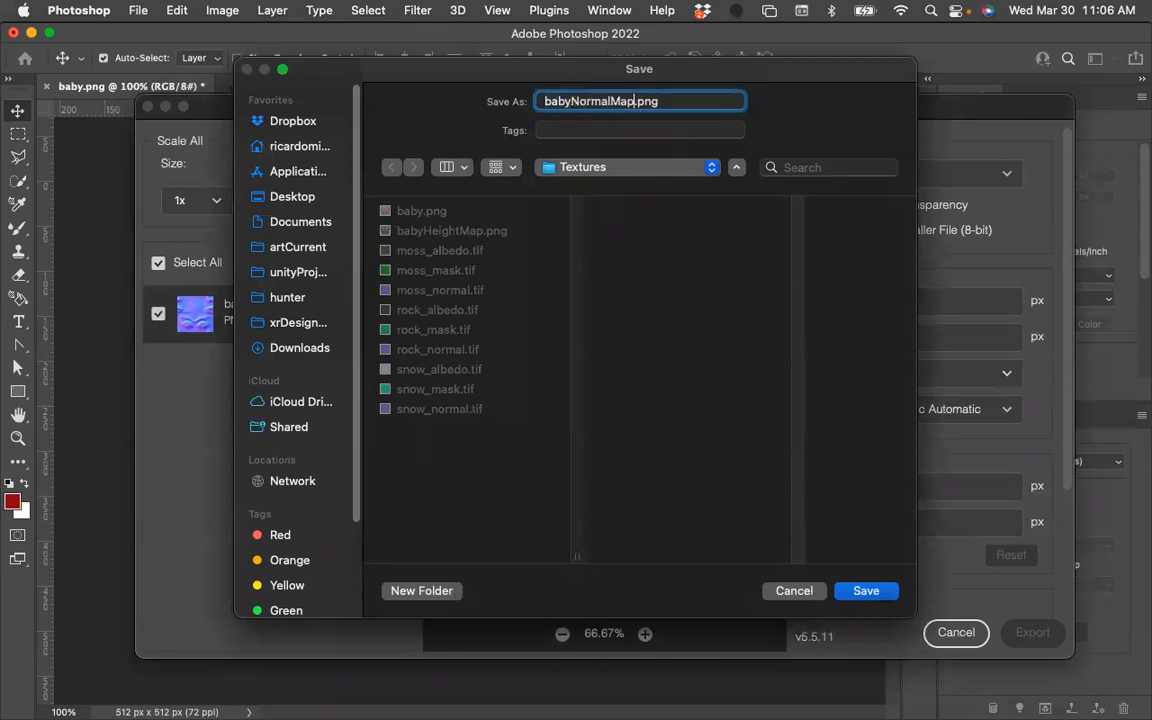
click(866, 591)
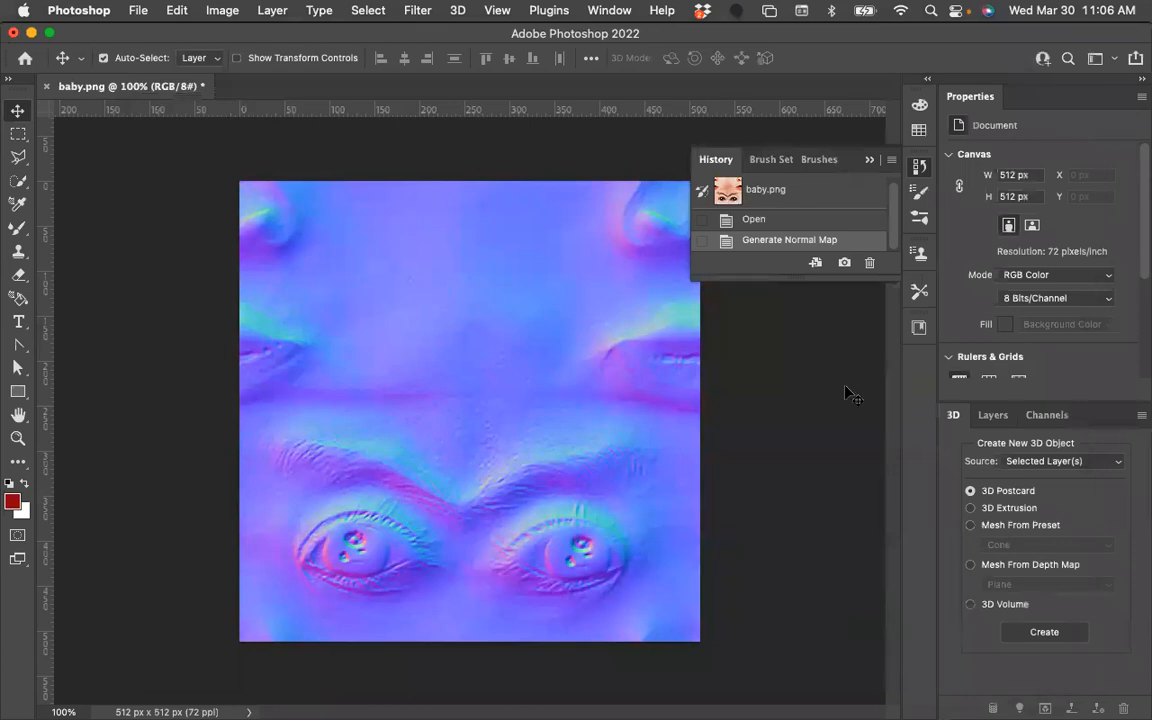
Quit Photoshop without saving the changes to baby.png.
key(super)
key(super+q)
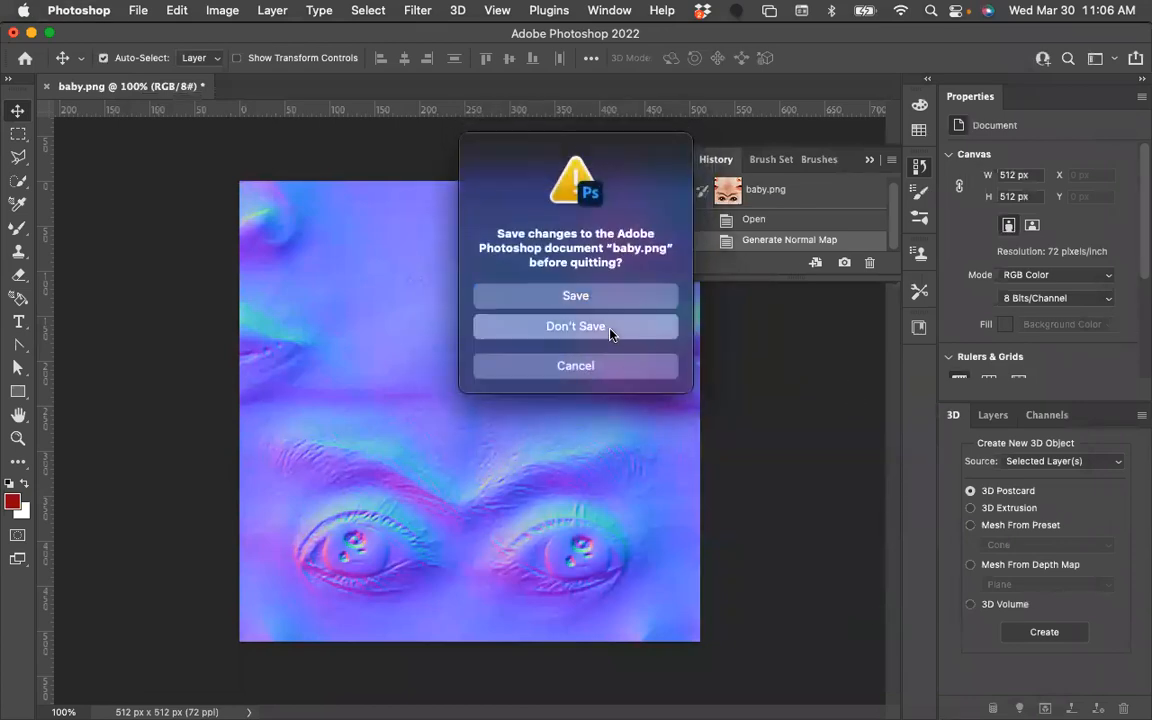
click(612, 329)
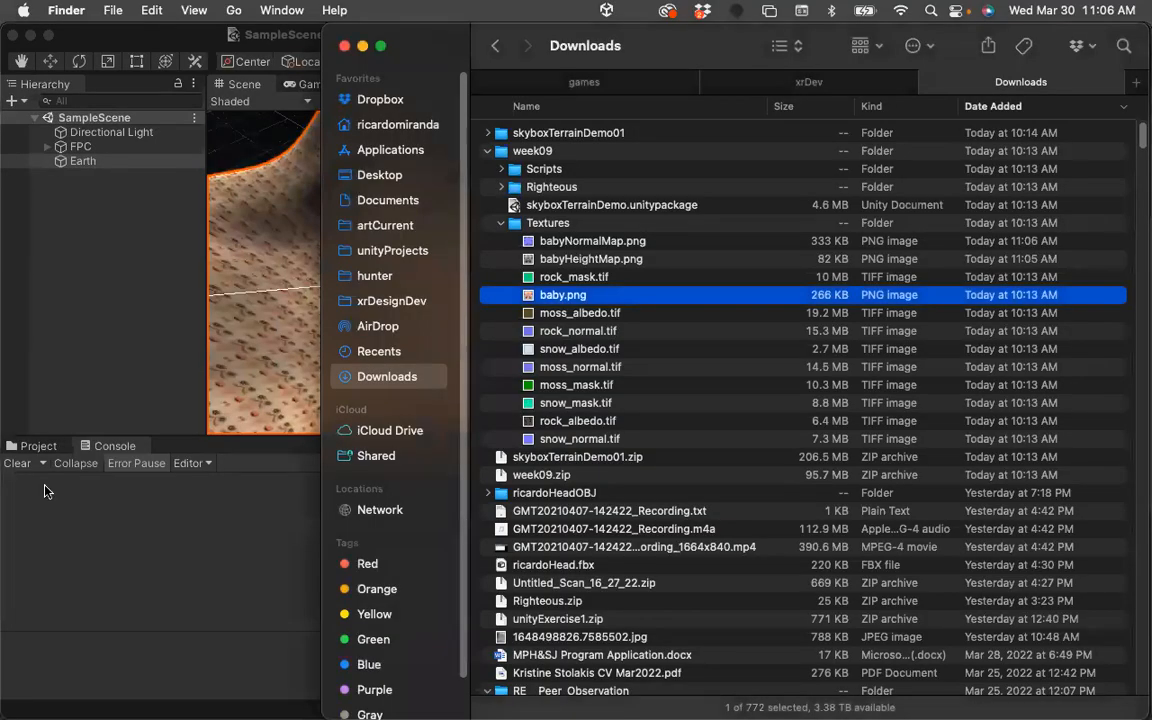
Import babyNormalMap.png and babyHeightMap.png from the week09 Textures folder into the Unity project's Textures folder.
click(34, 410)
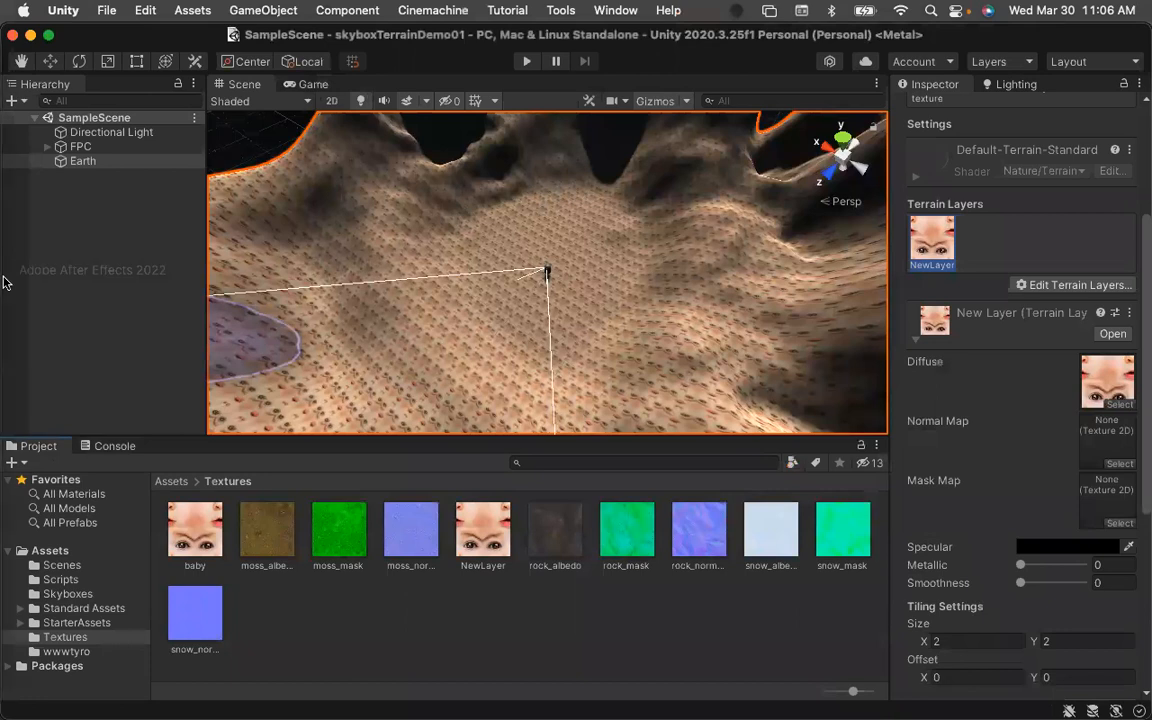
mouse_move(4, 262)
click(20, 50)
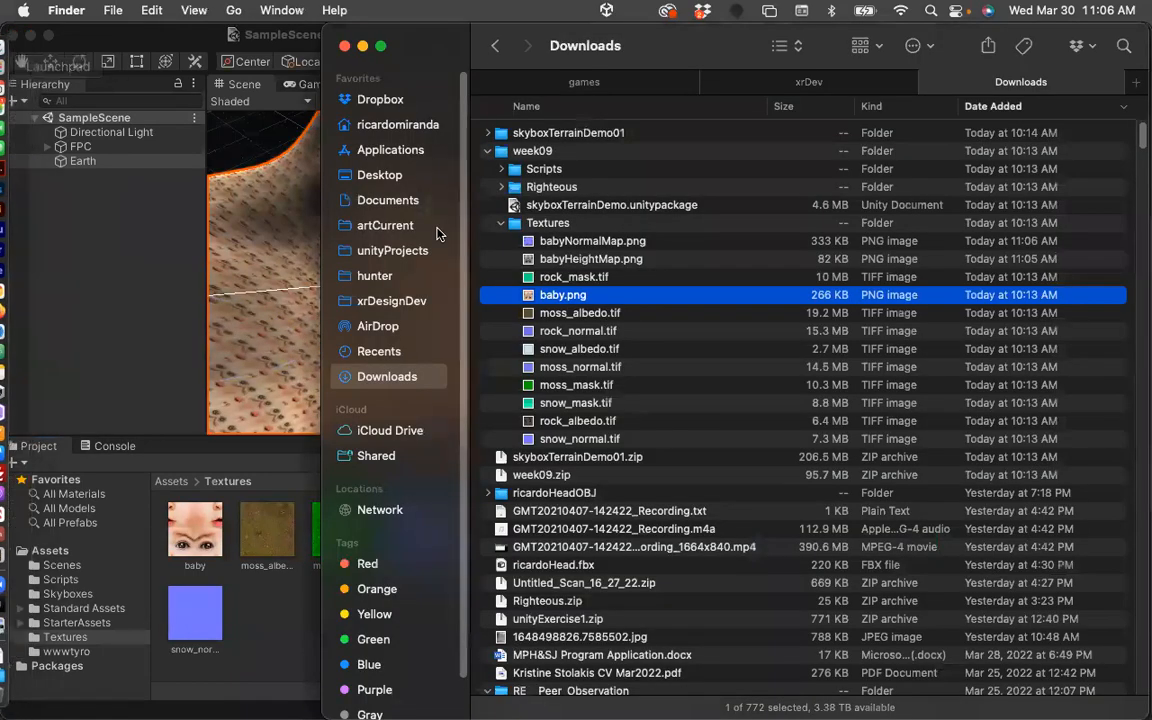
click(532, 243)
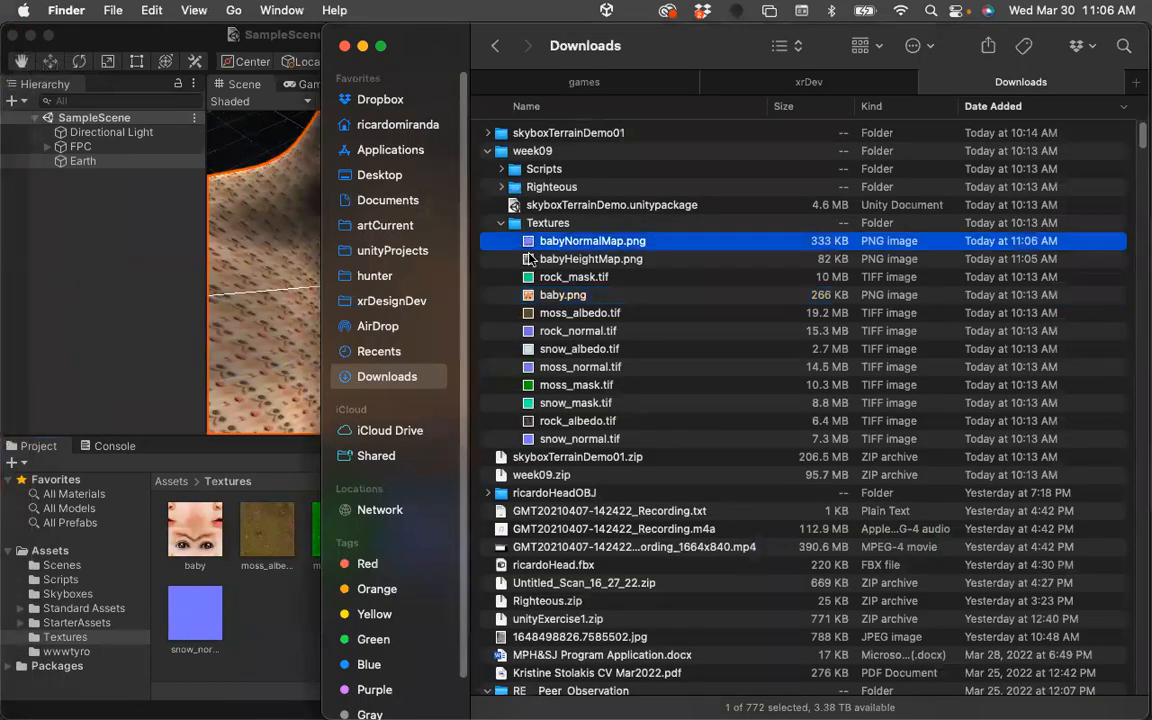
shift+click(532, 259)
drag(532, 245, 244, 553)
click(260, 543)
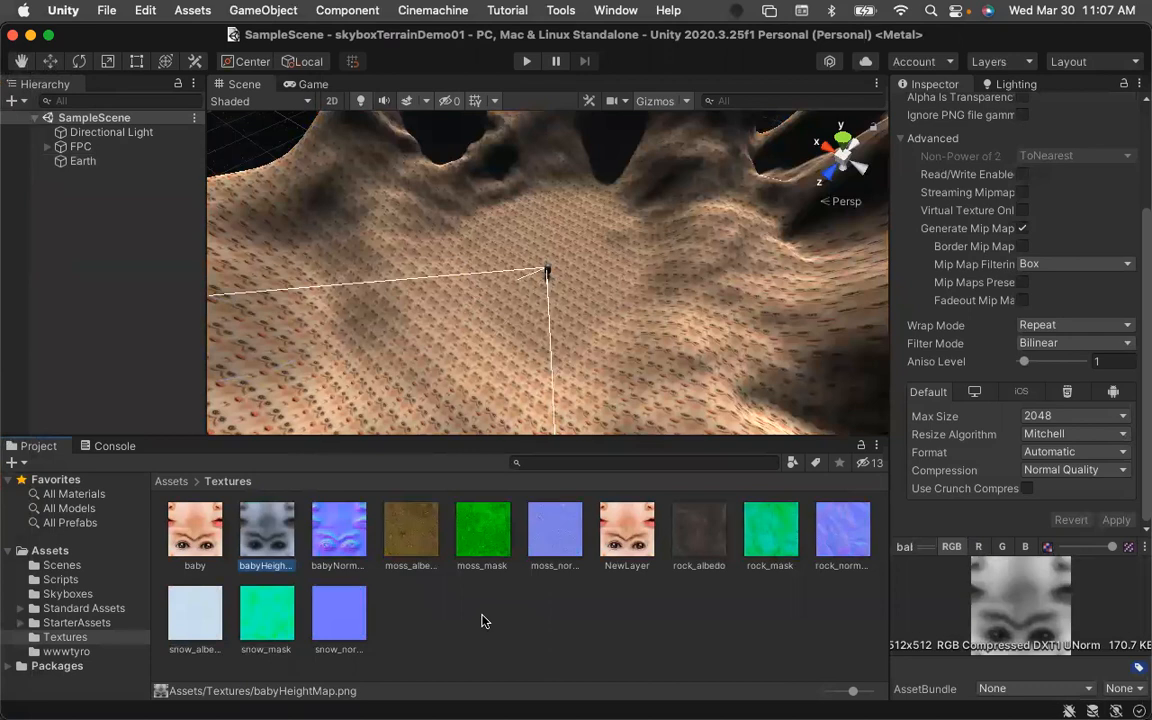
click(447, 612)
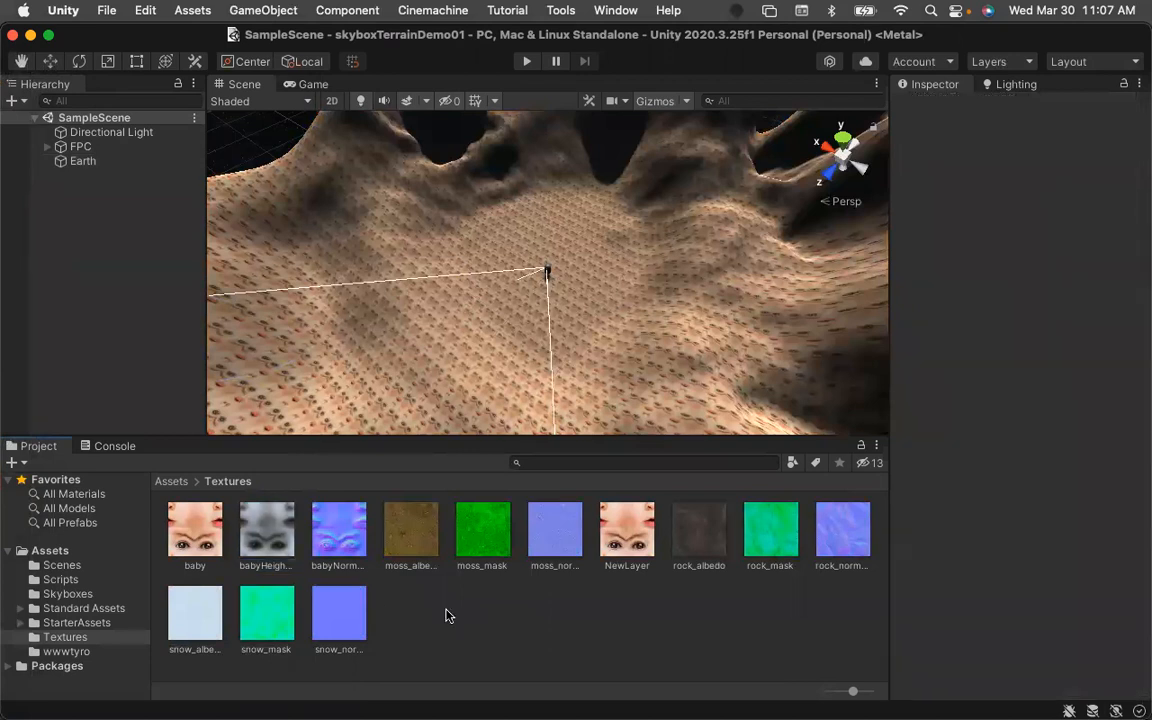
Set babyNormalMap's Texture Type to Normal map and apply the import settings.
click(337, 530)
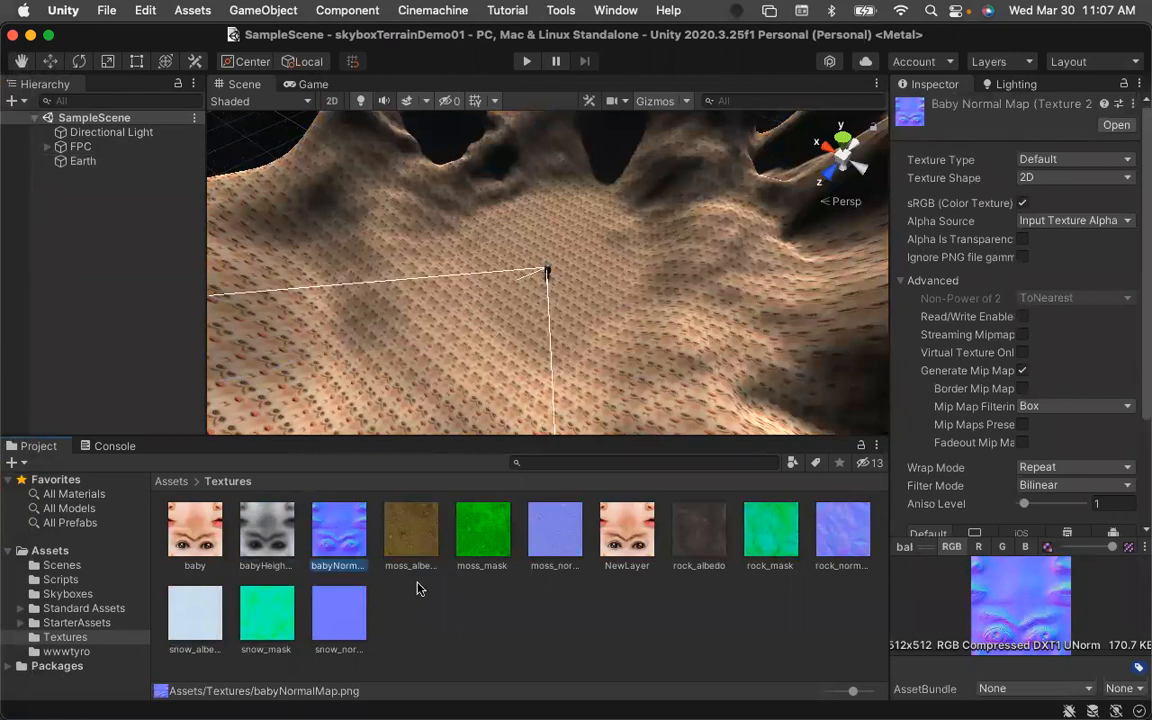
click(404, 612)
click(1126, 162)
click(1080, 180)
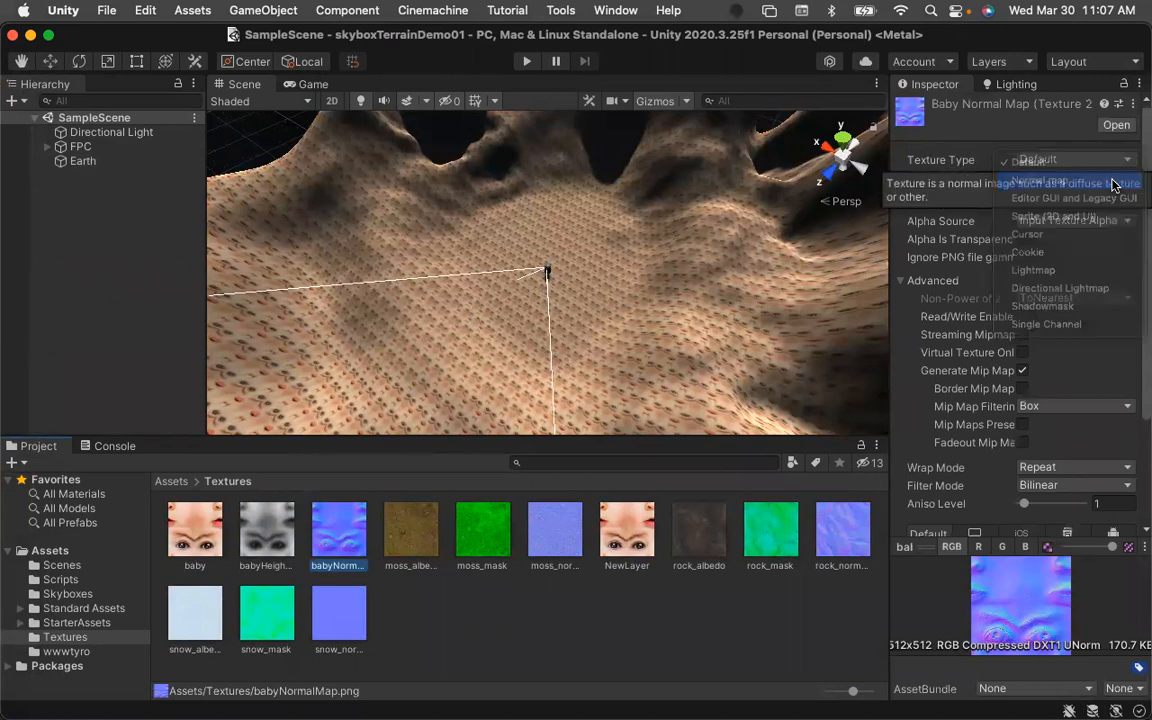
click(624, 617)
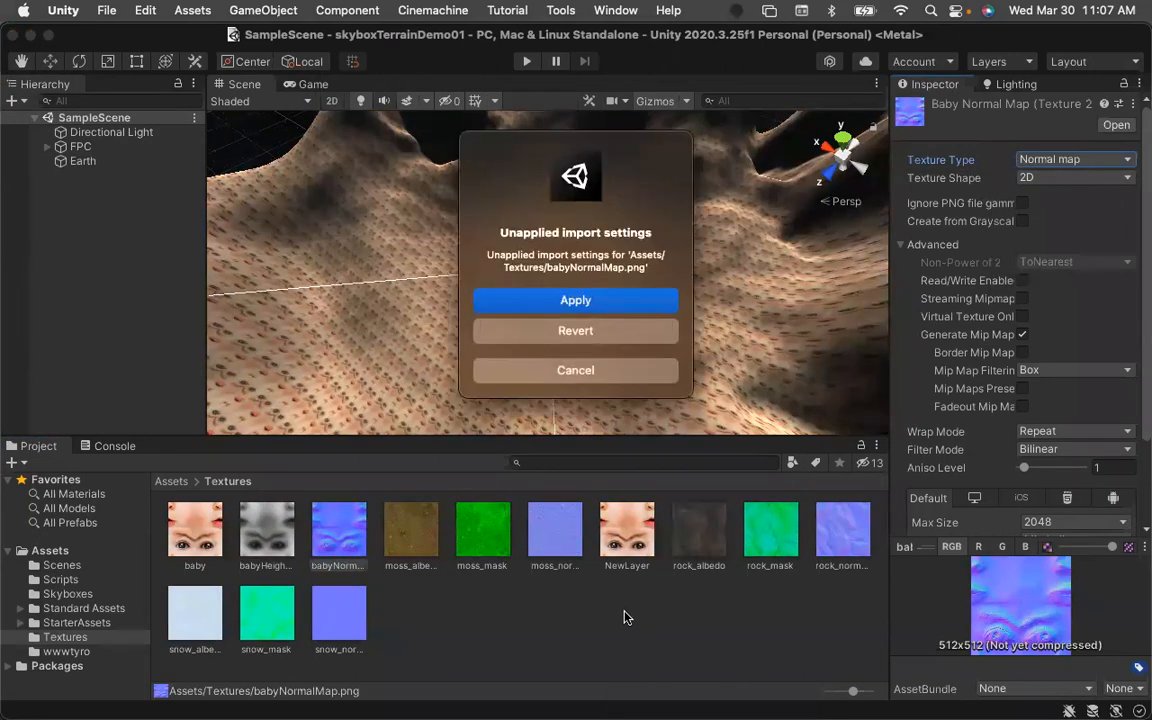
click(574, 308)
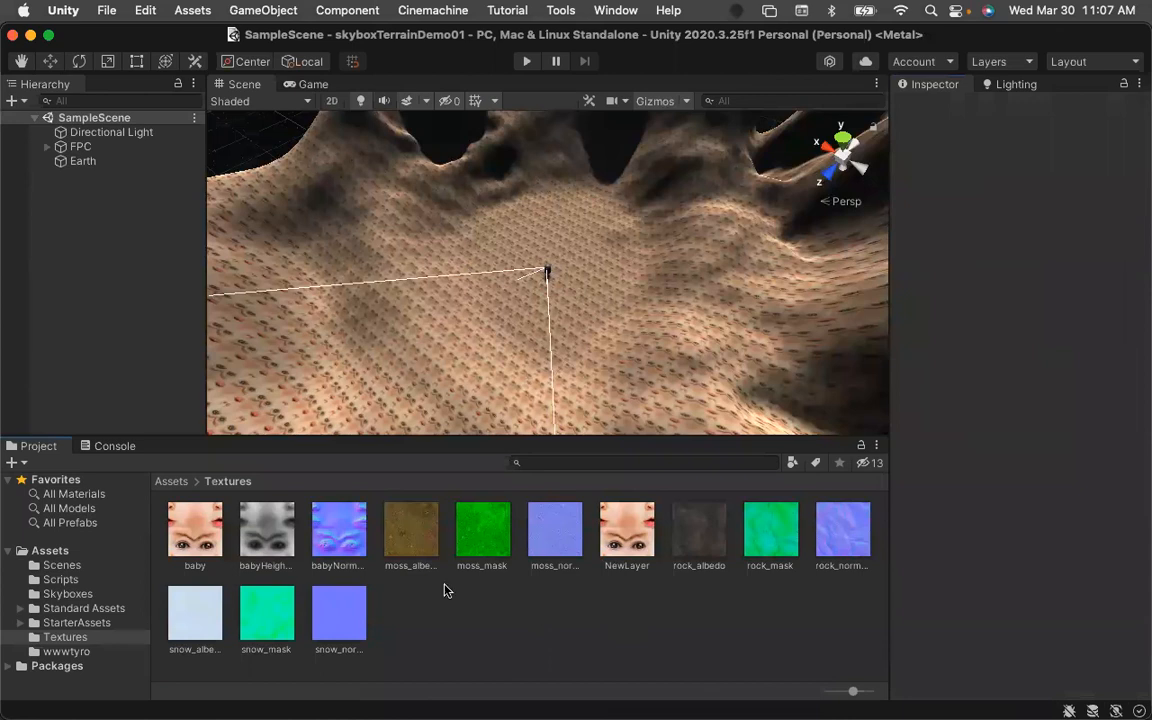
Rename the NewLayer terrain layer to BabyLayer.
click(632, 543)
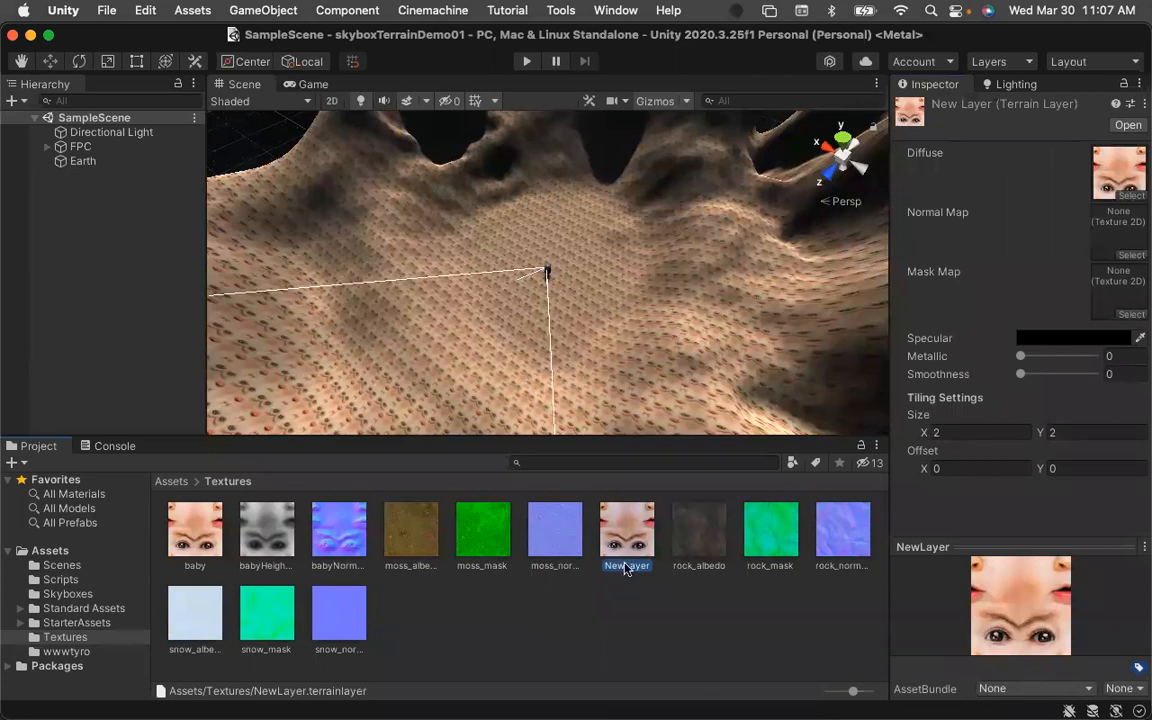
click(620, 567)
click(614, 567)
key(BackSpace)
key(BackSpace)
key(BackSpace)
text(Baby)
key(Return)
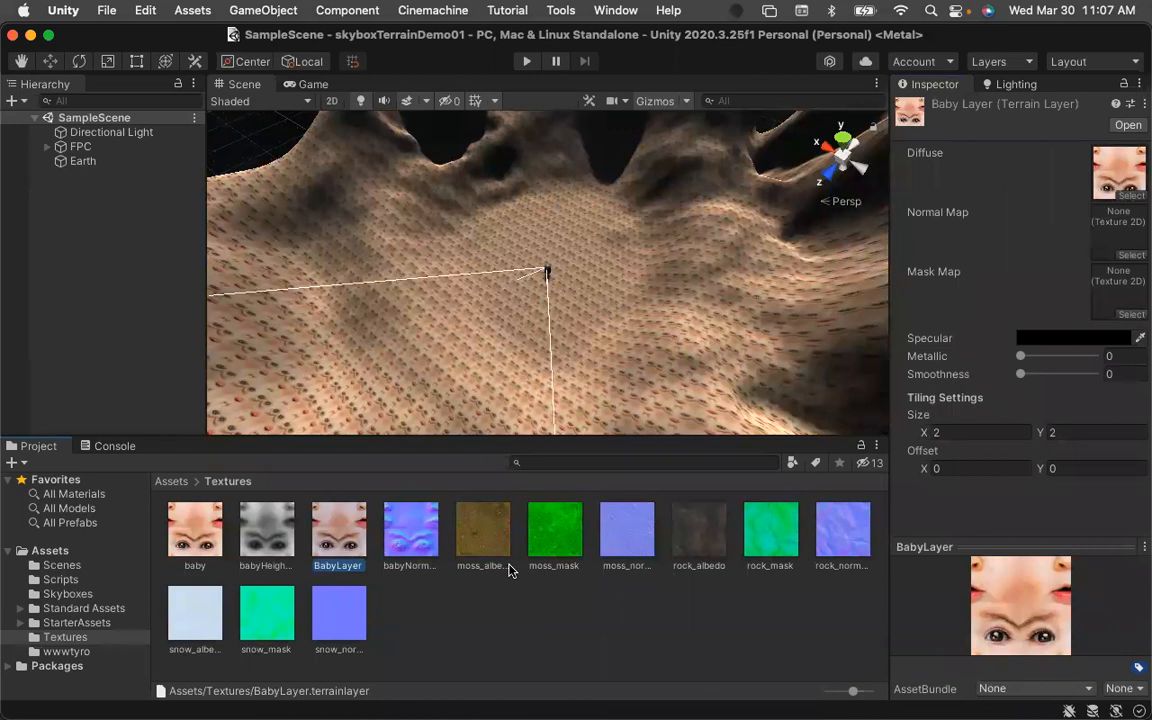
Assign babyNormalMap as BabyLayer's Normal Map and babyHeightMap as its Mask Map.
click(443, 627)
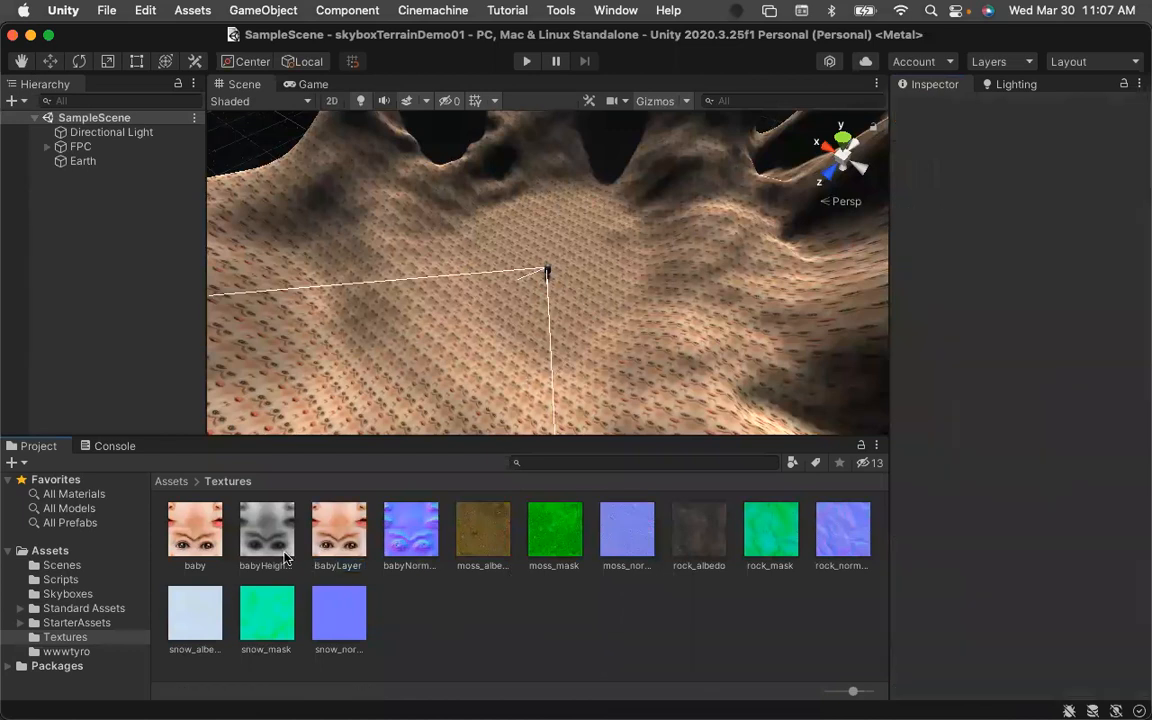
click(337, 535)
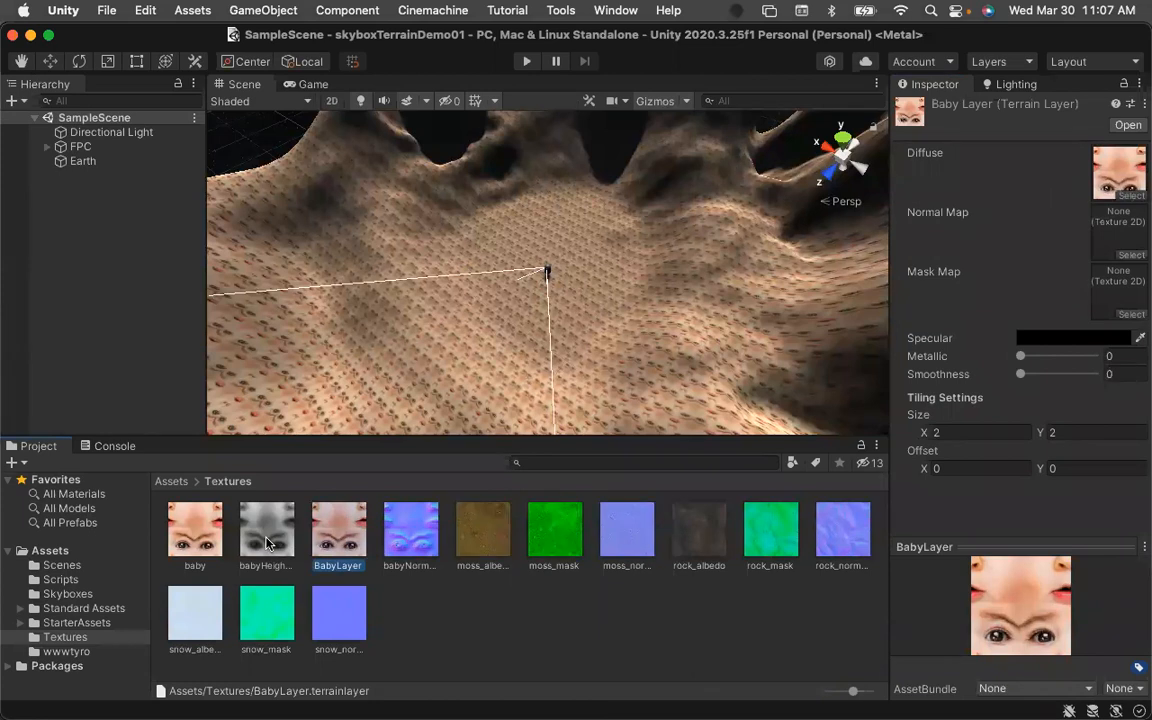
mouse_move(267, 543)
mouse_down()
mouse_move(619, 338)
mouse_move(962, 189)
mouse_move(1119, 225)
mouse_up()
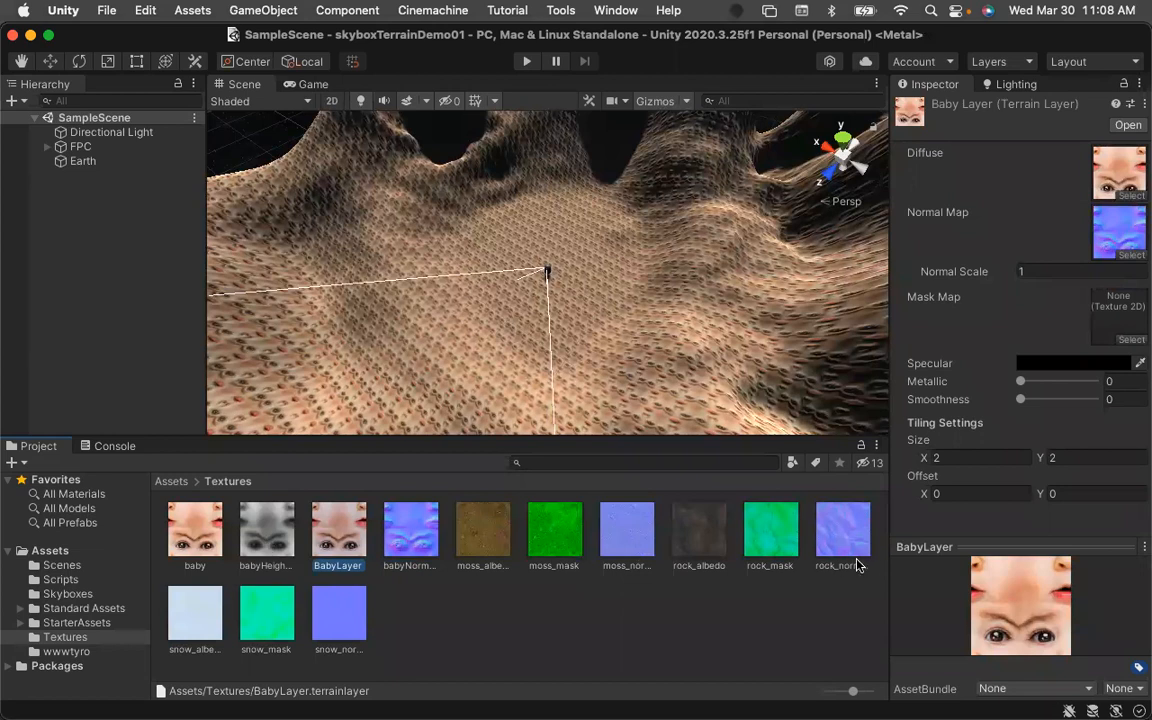
drag(267, 541, 1104, 307)
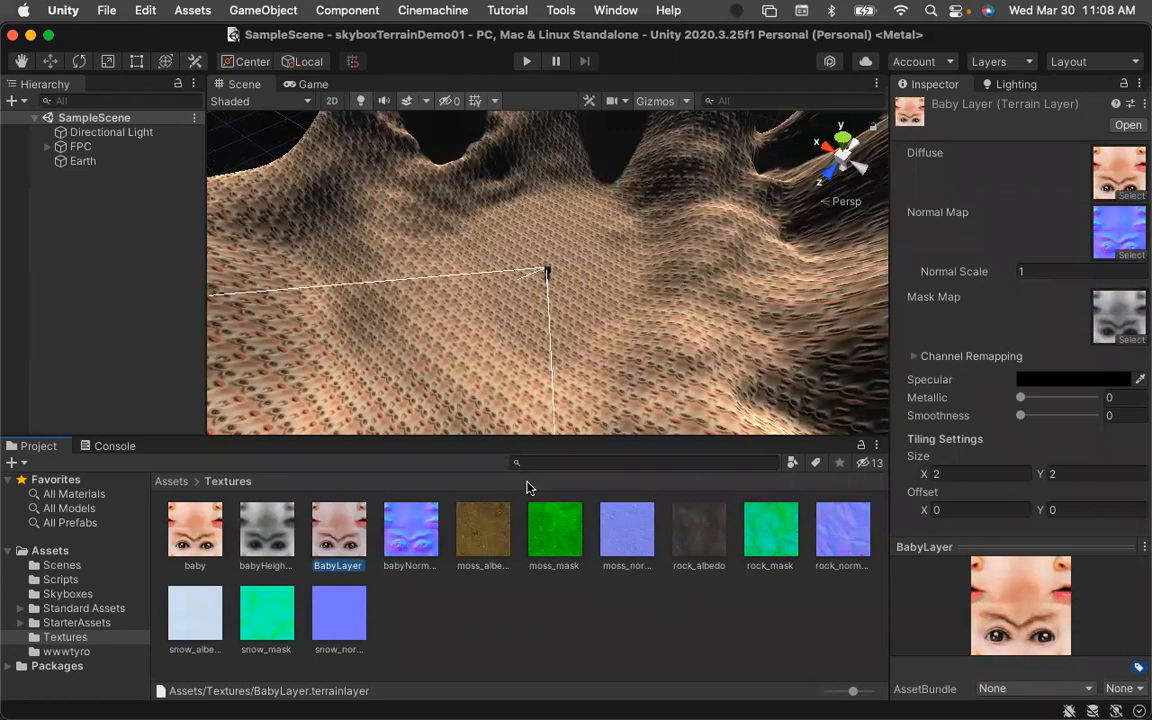
Enter and exit Play mode to test the textured terrain.
click(527, 62)
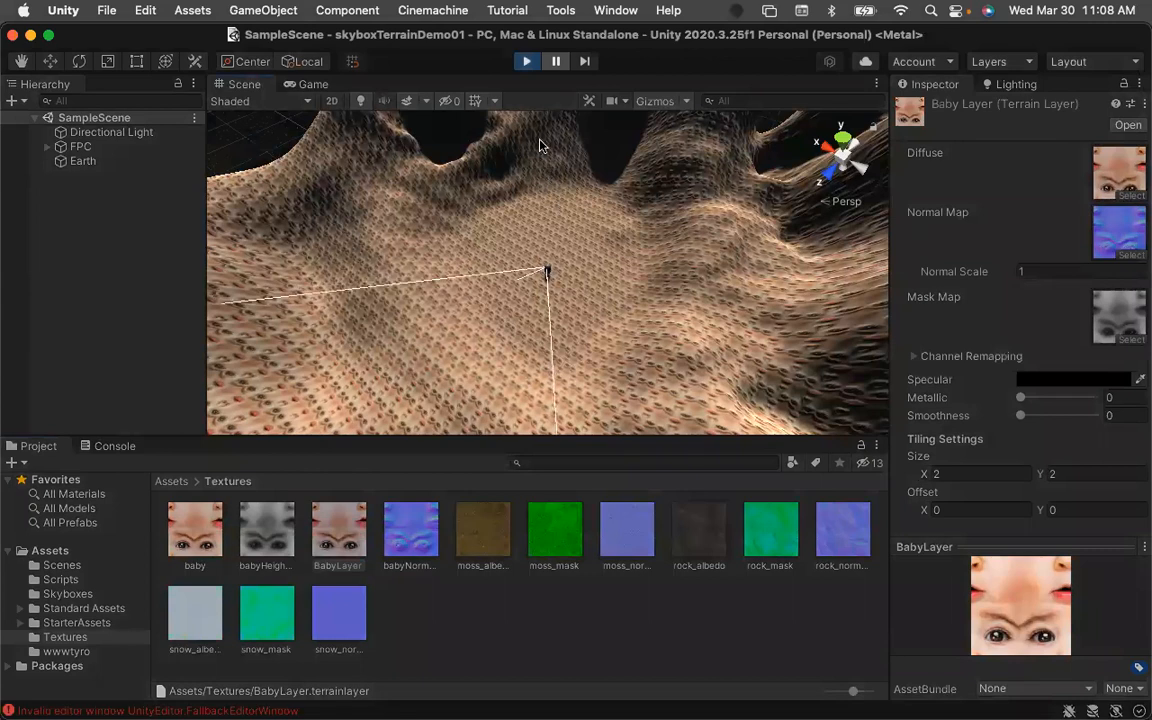
click(527, 62)
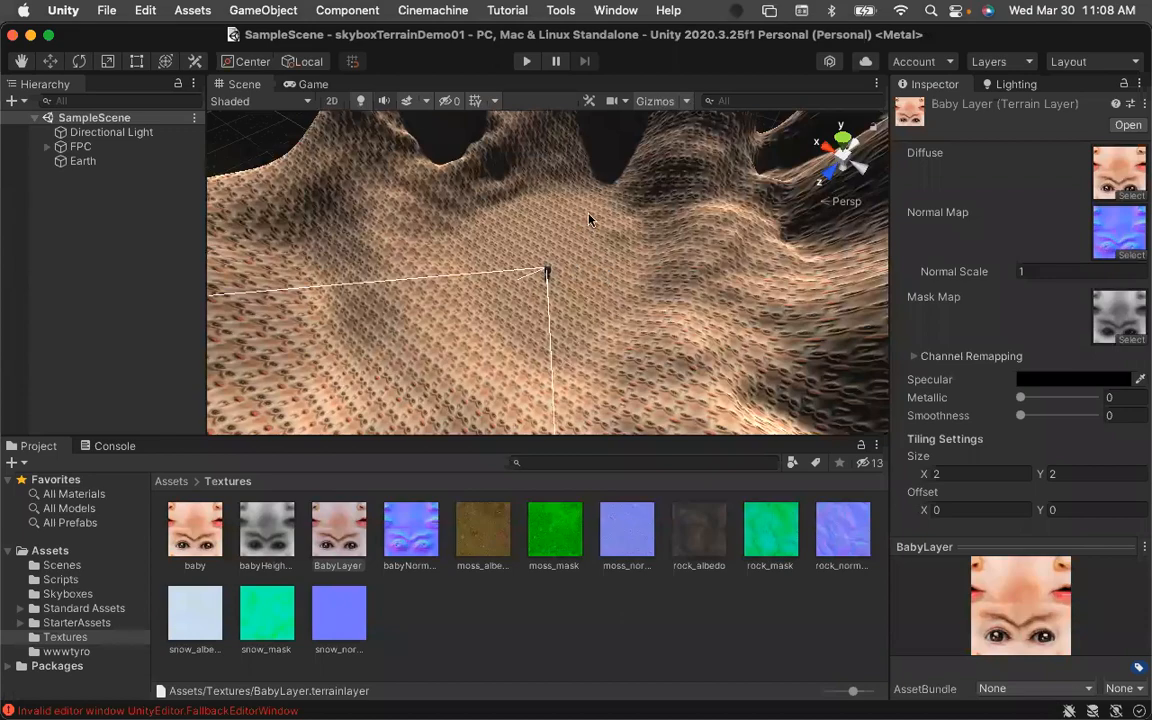
Return to the skyboxTerrainDemo01 project through Unity Hub and enter Play mode.
key(super+Tab)
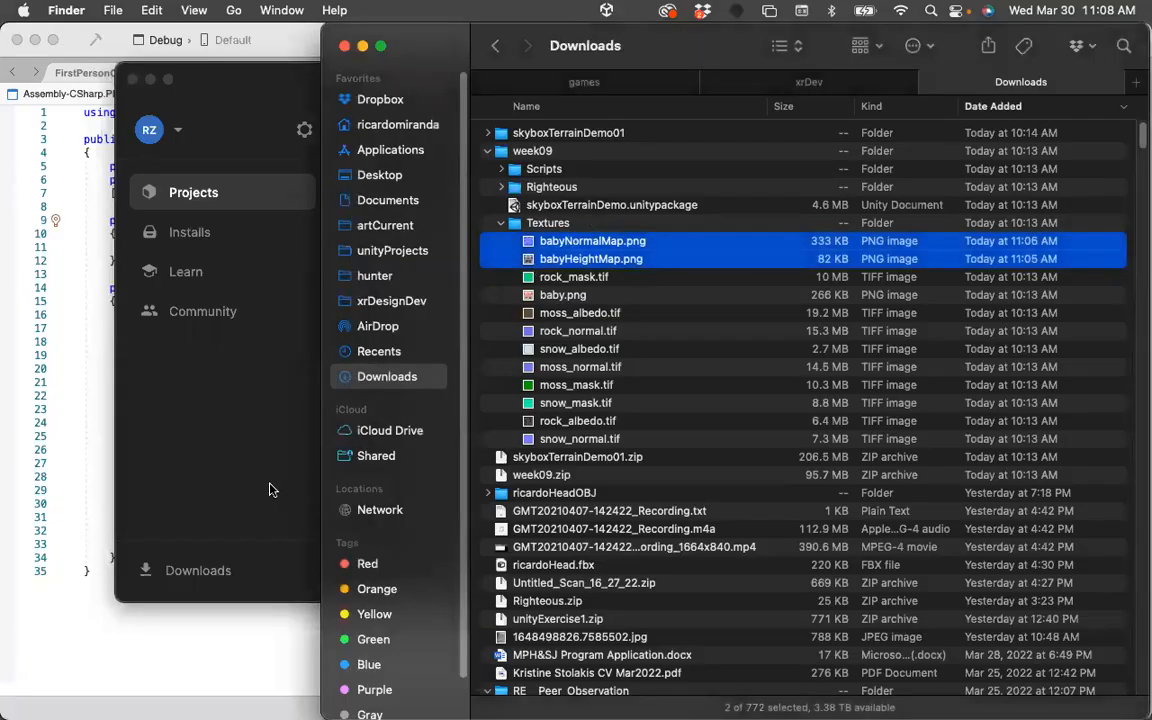
click(242, 434)
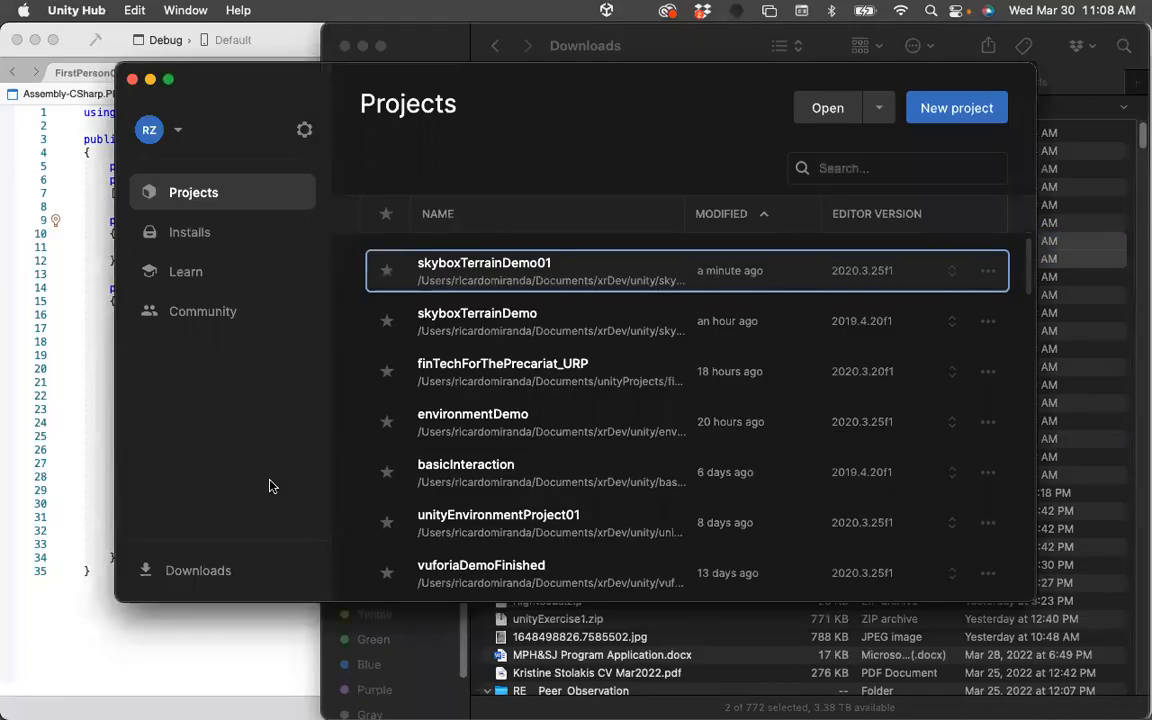
click(514, 265)
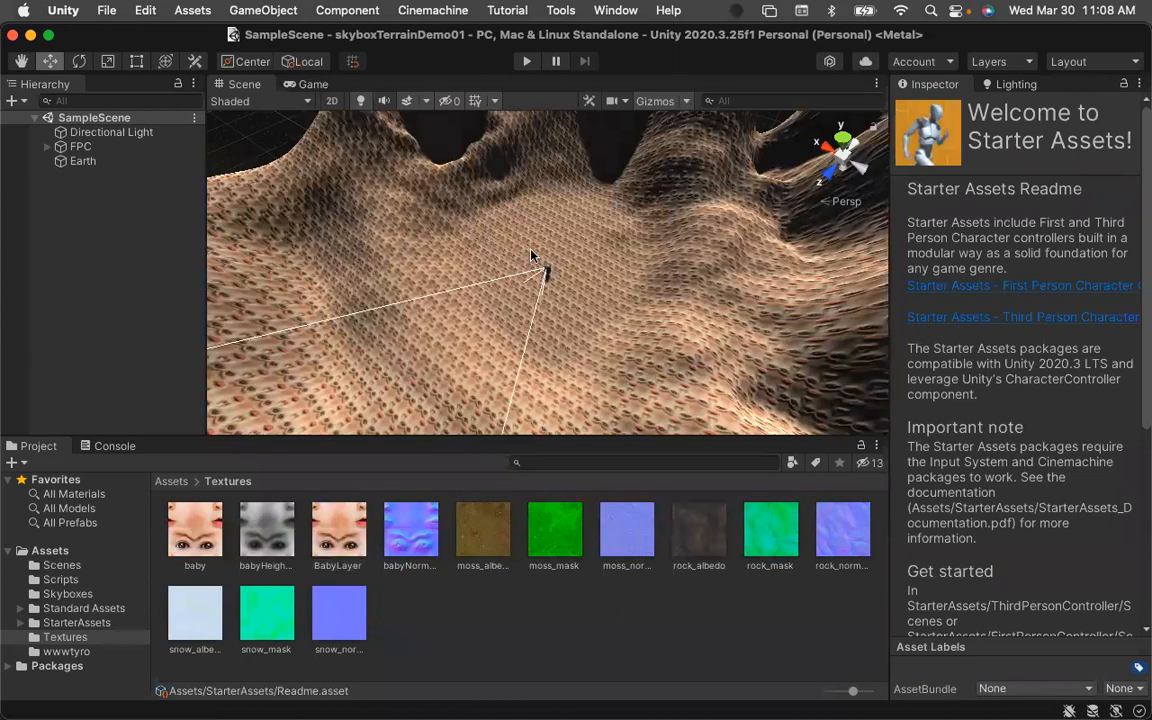
click(524, 62)
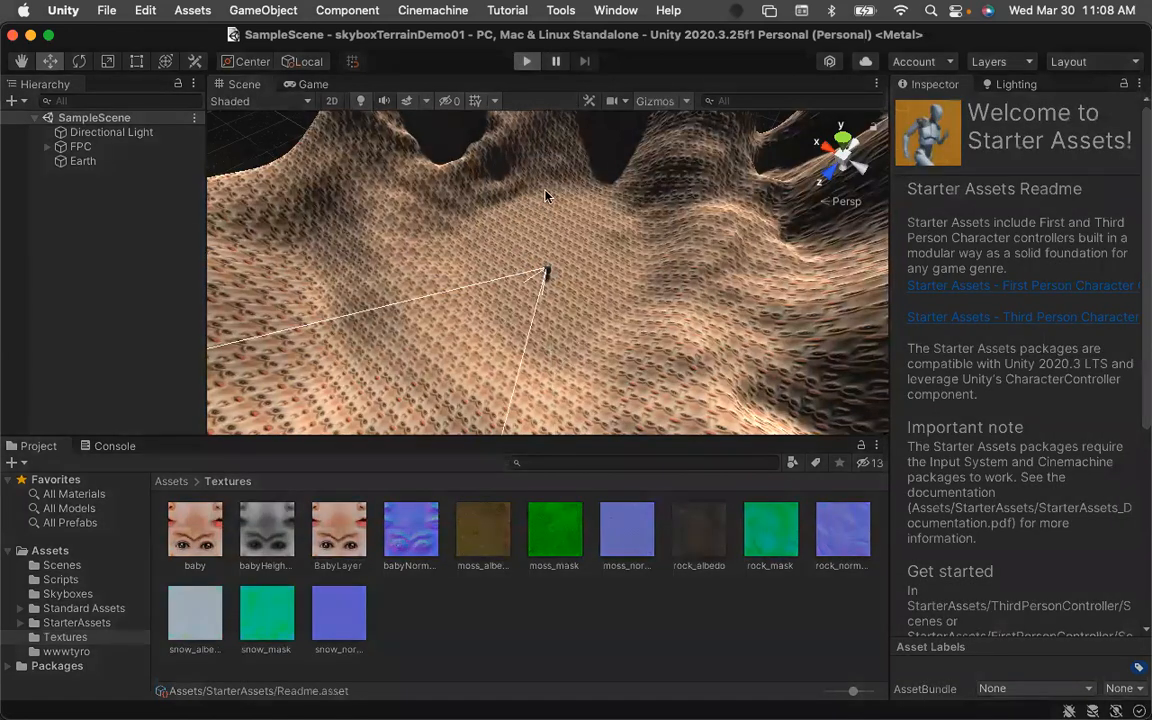
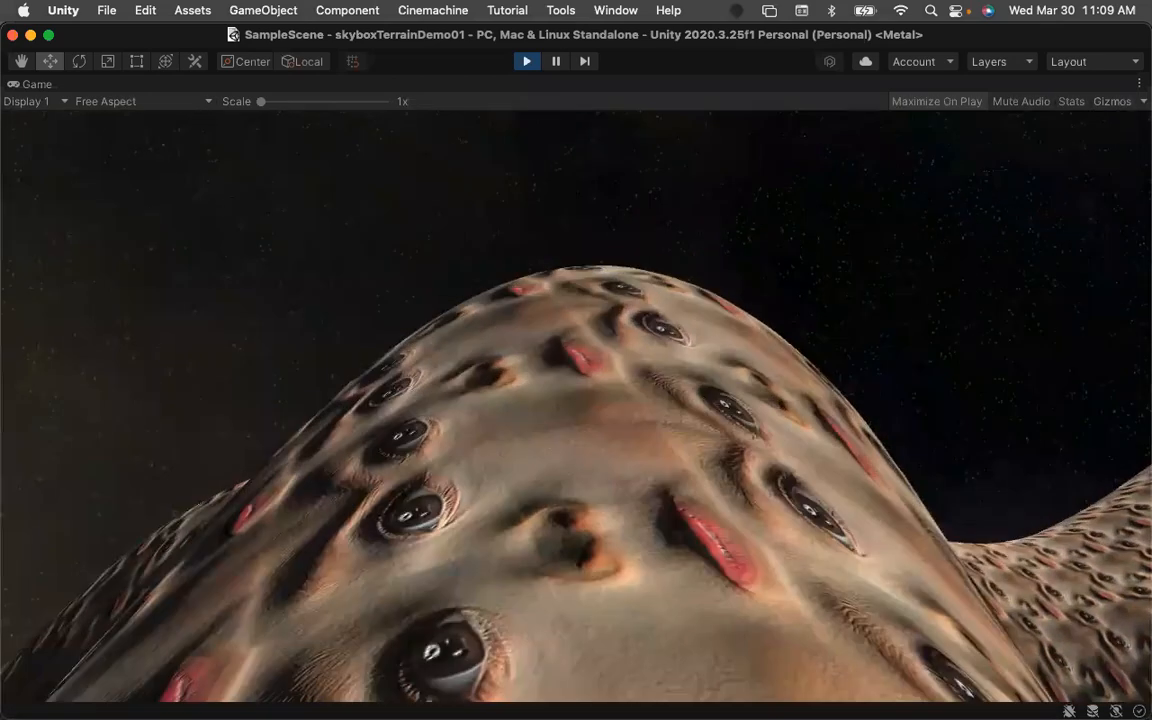
Walk forward across the baby-textured terrain in Play mode, then exit Play mode.
key(w)
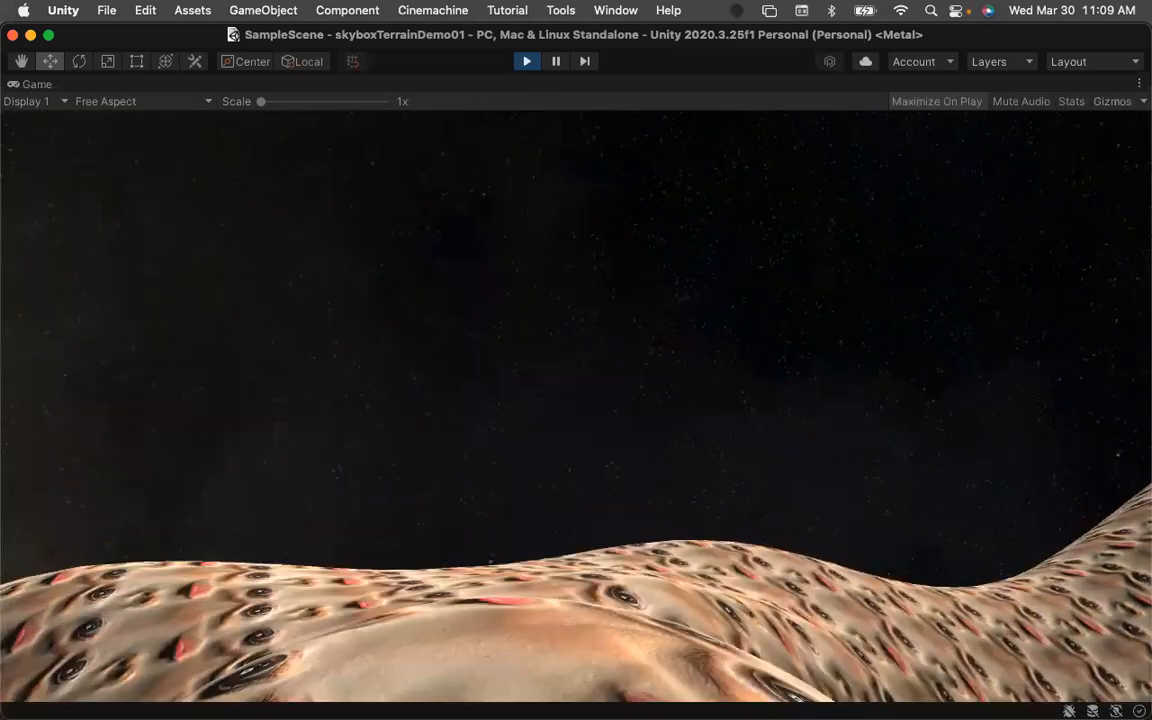
key(w)
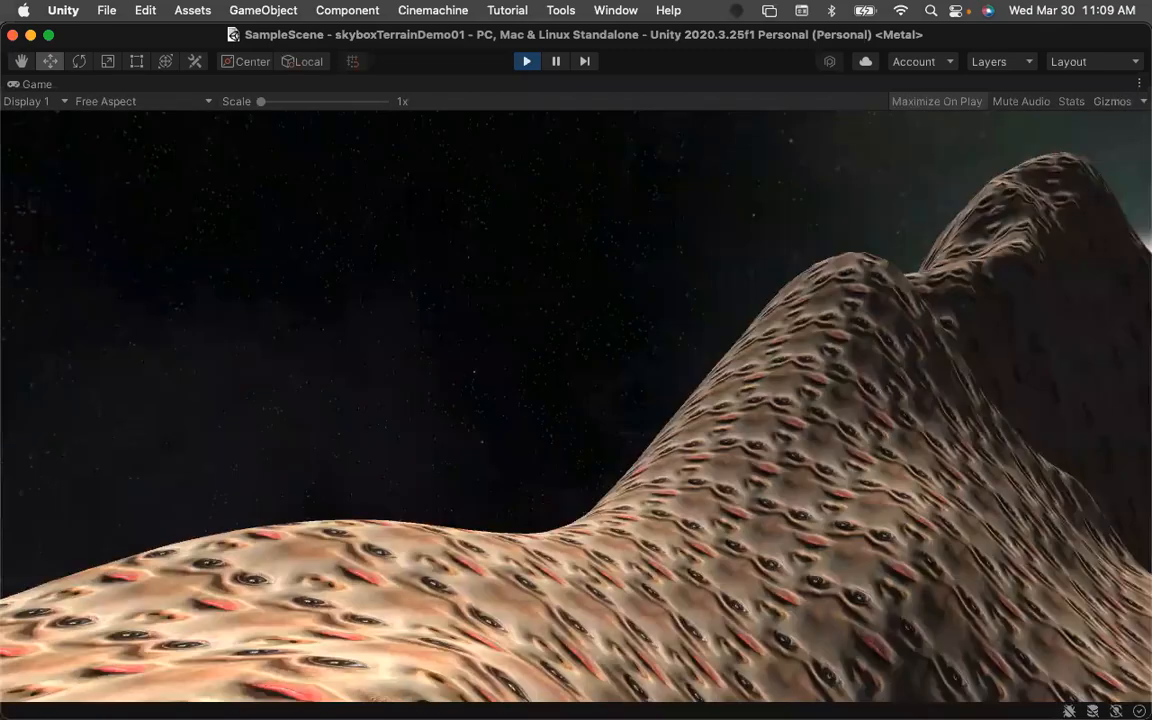
key(w)
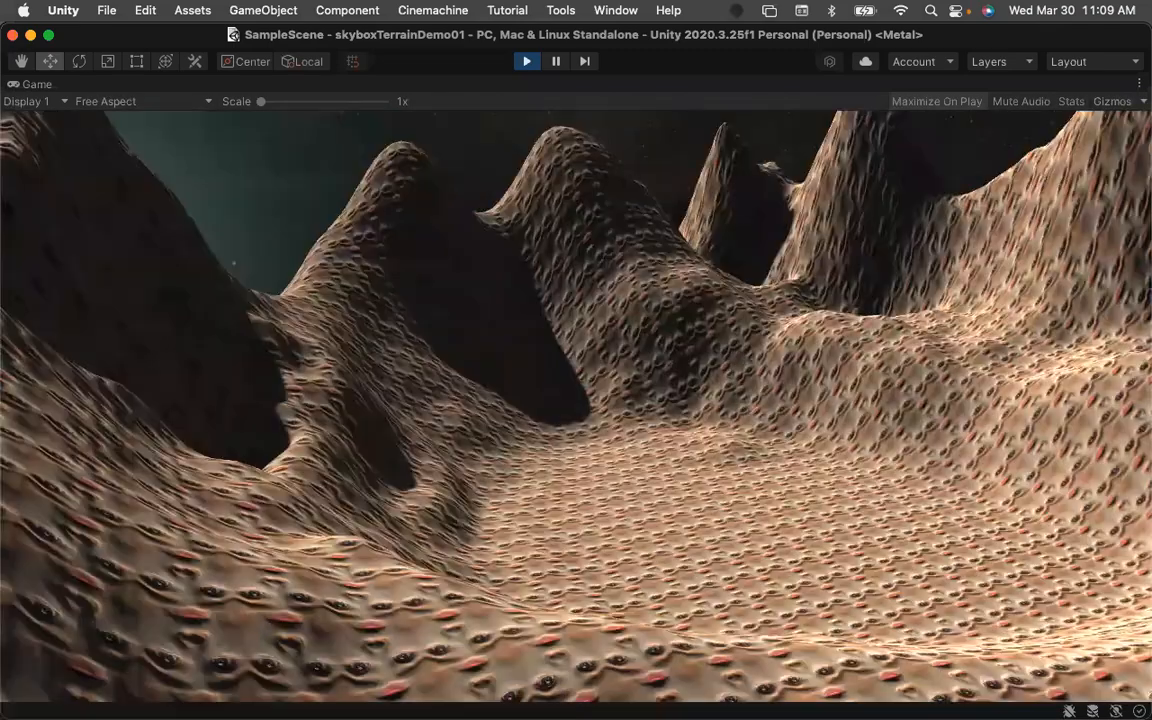
key(w)
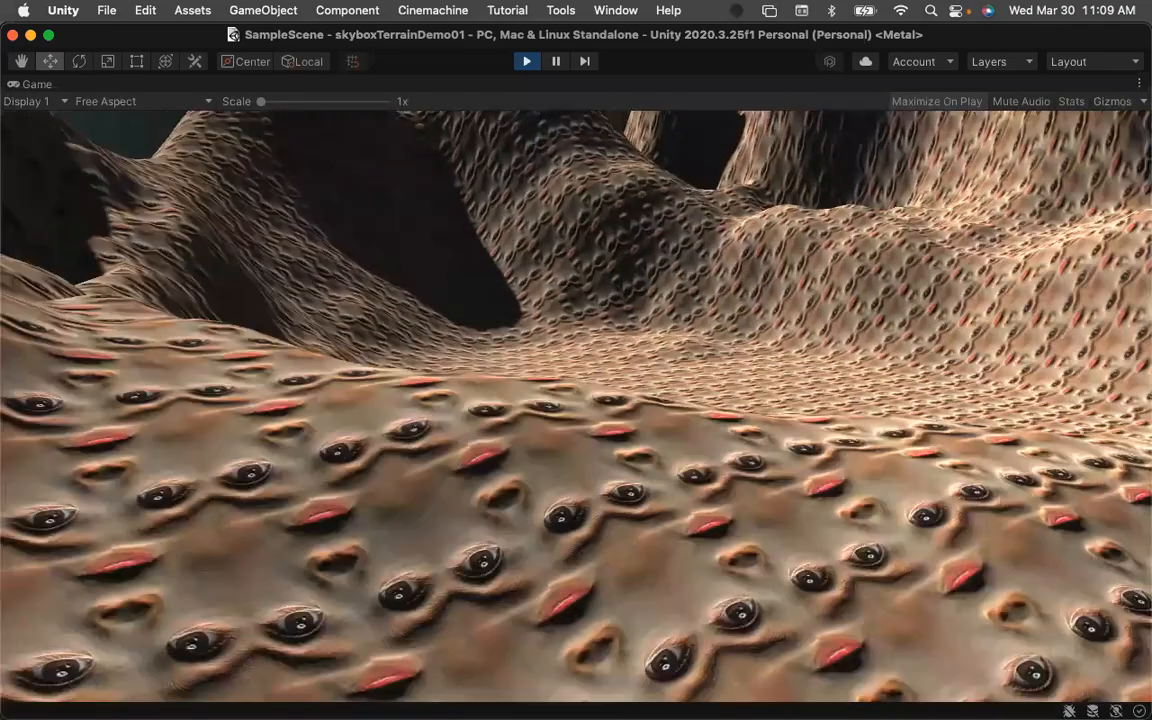
key(w)
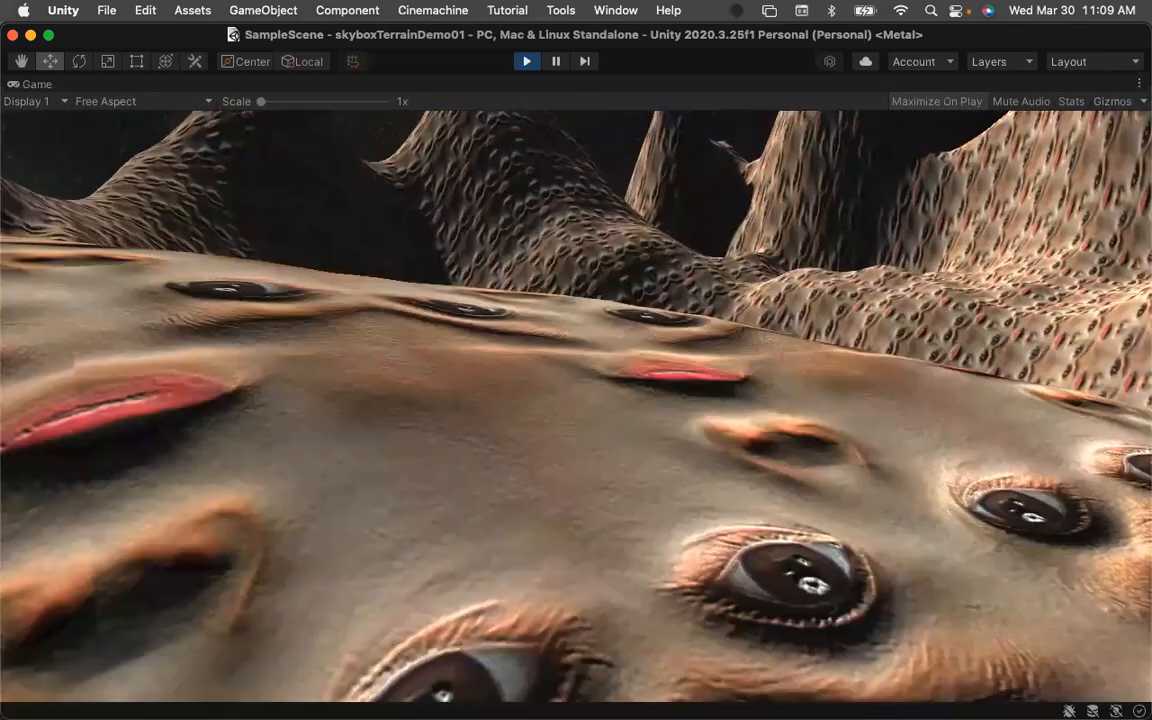
key(w)
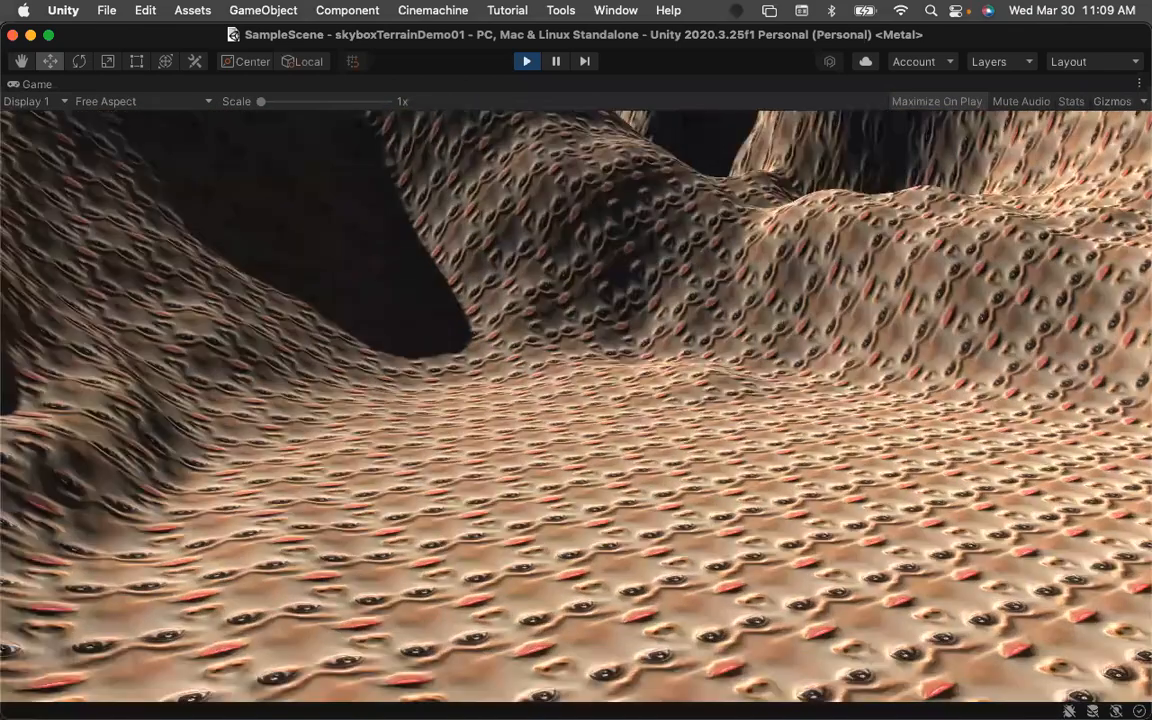
key(w)
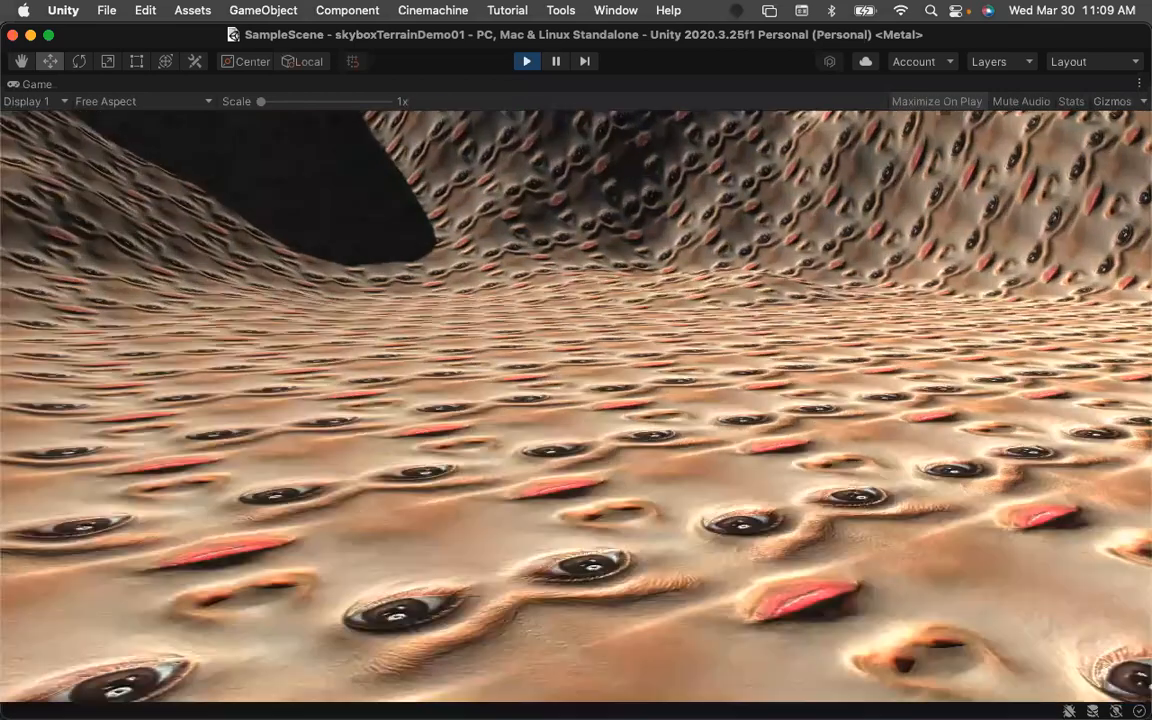
key(w)
key(Escape)
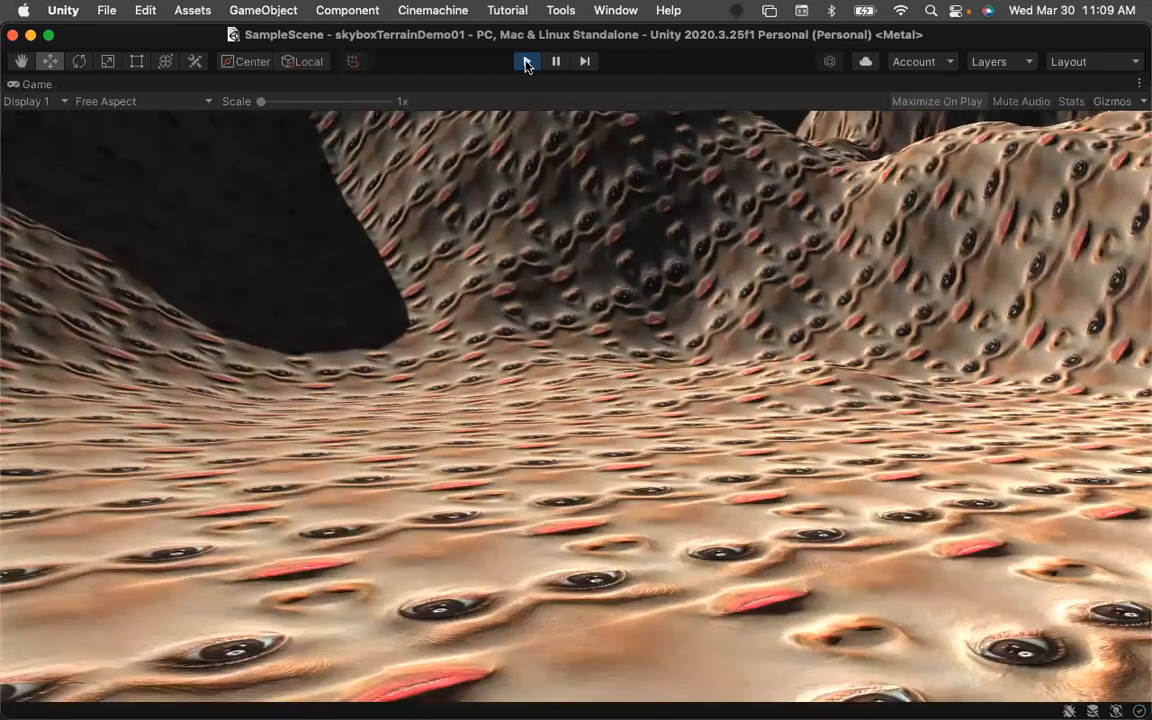
click(527, 62)
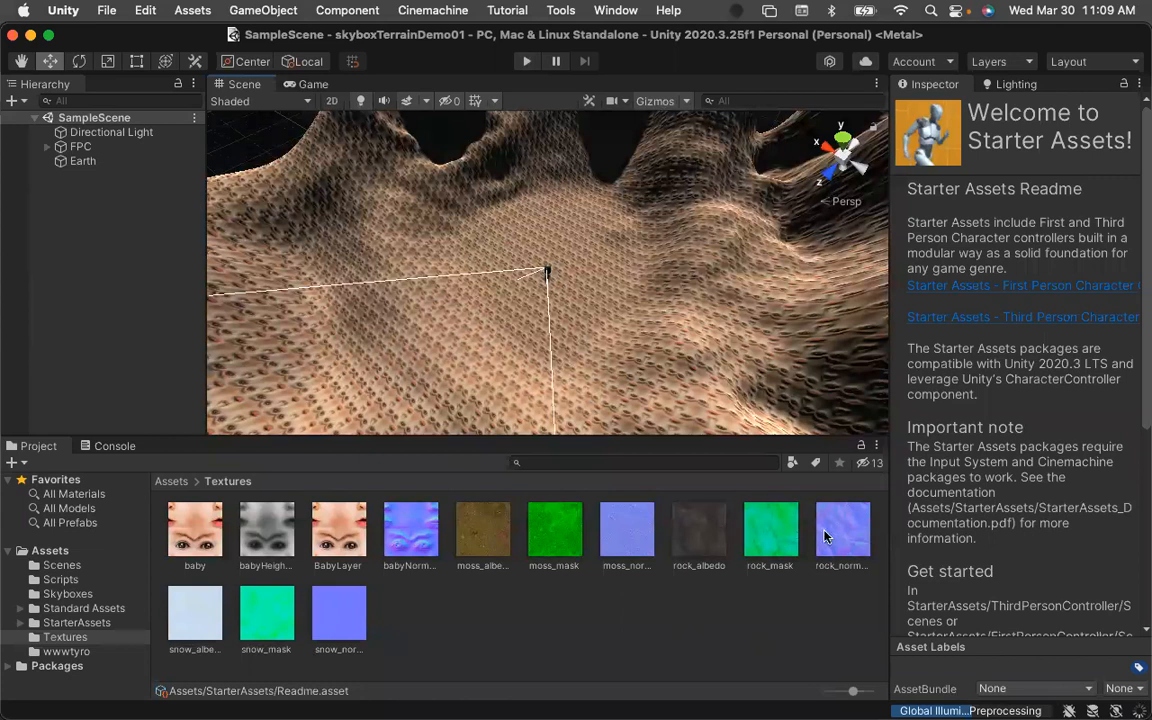
Select the Earth terrain and, with Paint Texture active, create a new terrain layer using moss_albedo as its texture.
click(80, 160)
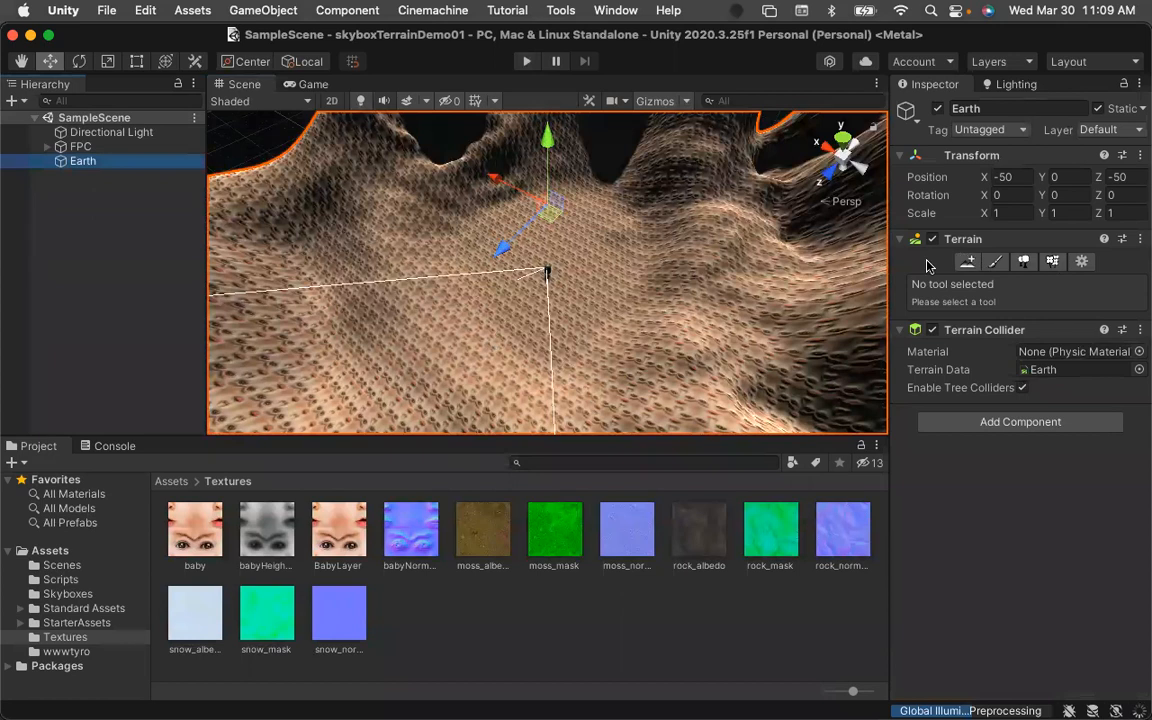
click(994, 262)
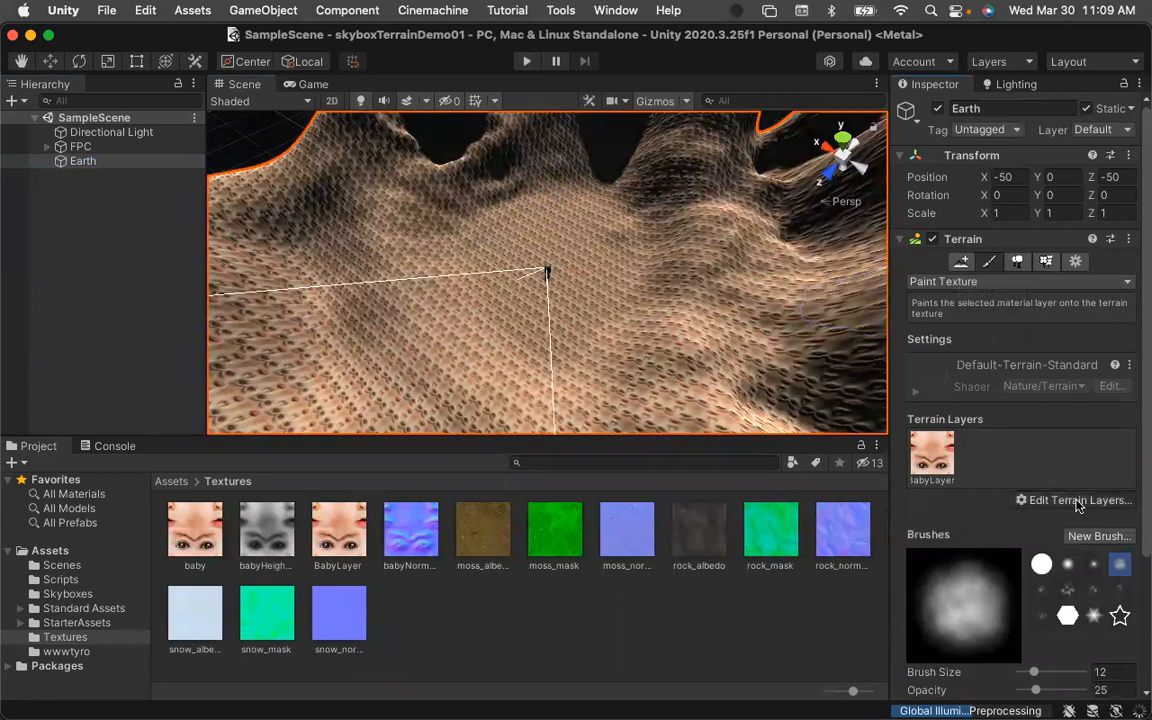
click(1050, 503)
click(1051, 511)
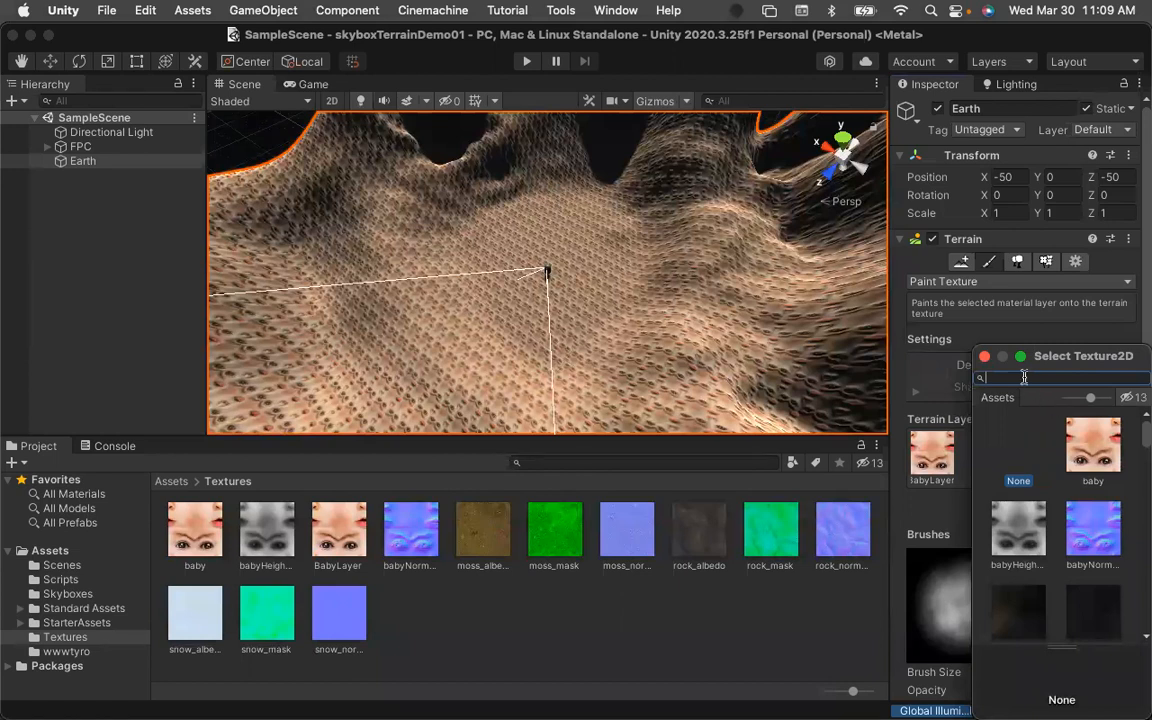
text(moss)
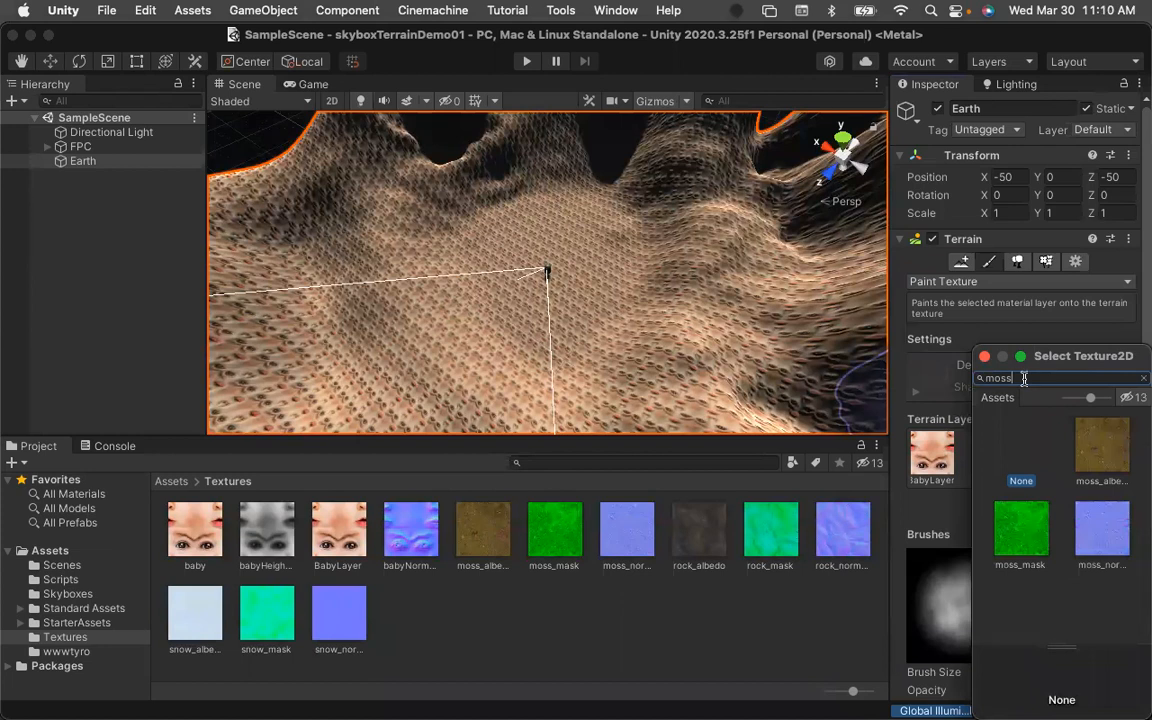
click(1097, 452)
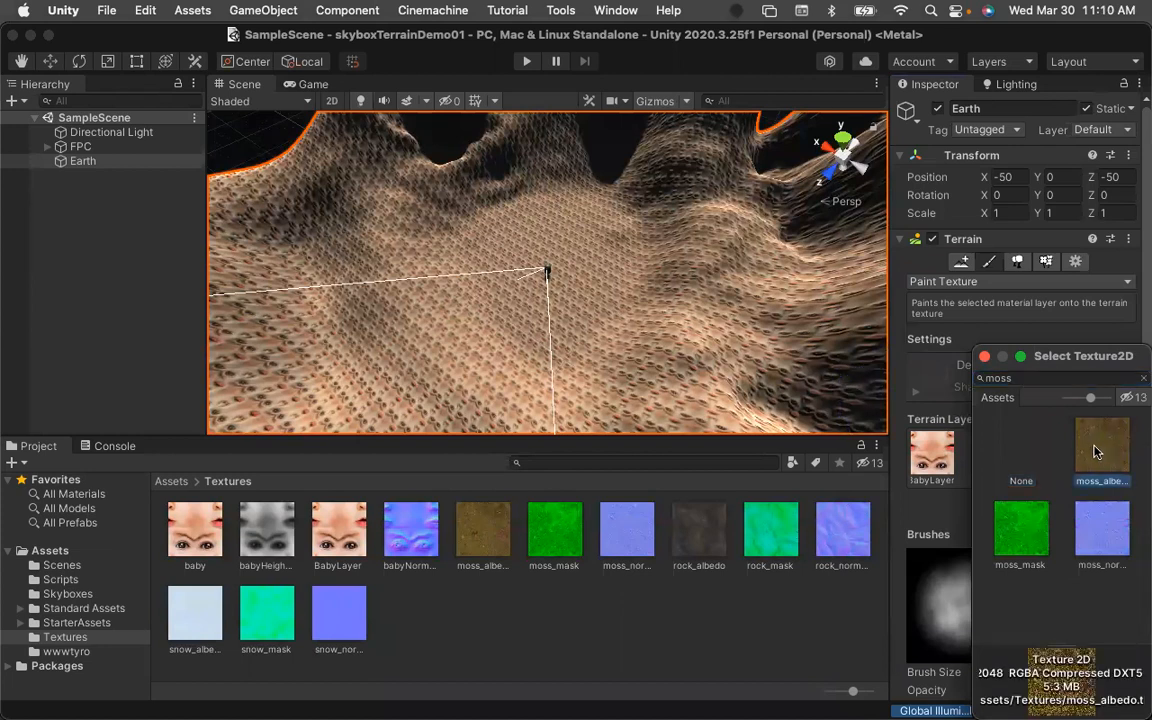
click(985, 359)
click(985, 458)
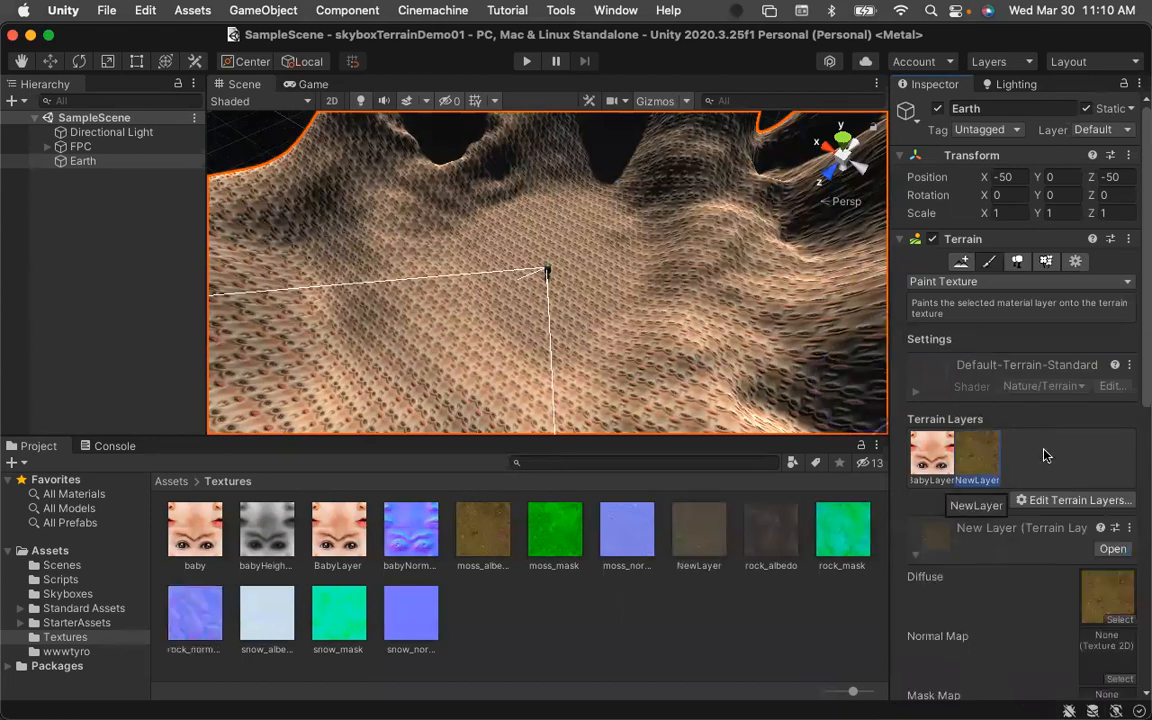
Assign moss_normal as the new layer's Normal Map.
scroll(1045, 450, down, 5)
scroll(1022, 377, up, 1)
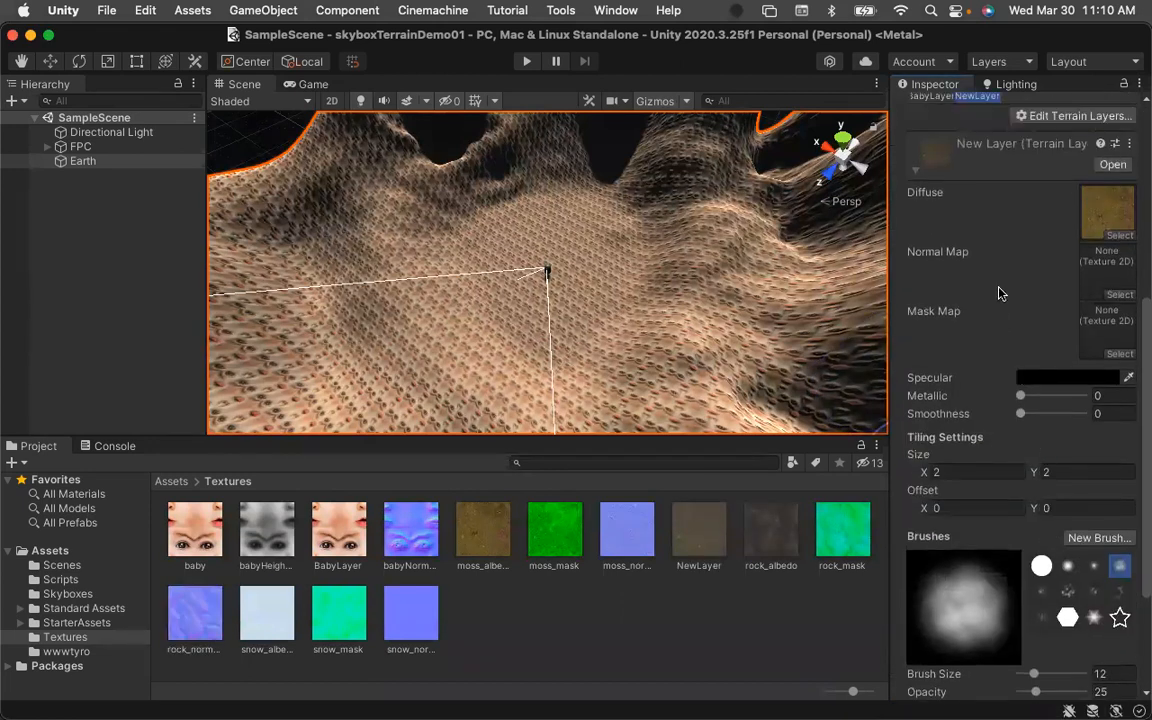
scroll(1000, 290, up, 1)
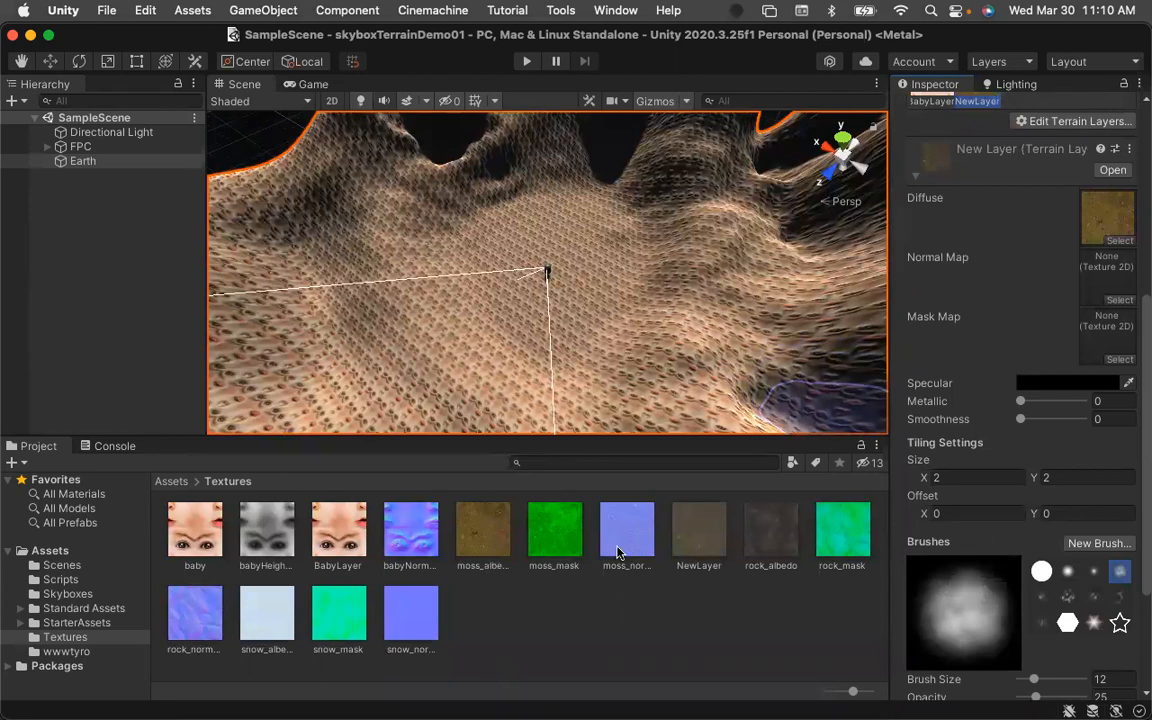
drag(627, 543, 1100, 275)
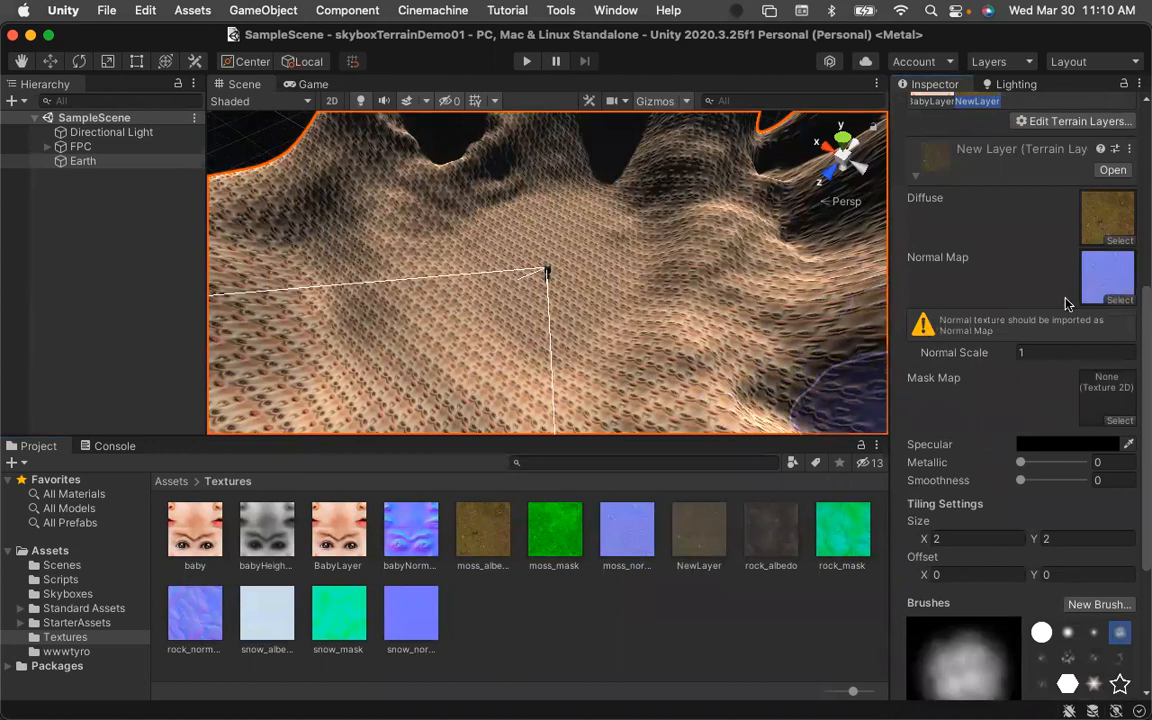
Set moss_normal's Texture Type to Normal map and apply the import change.
double_click(634, 545)
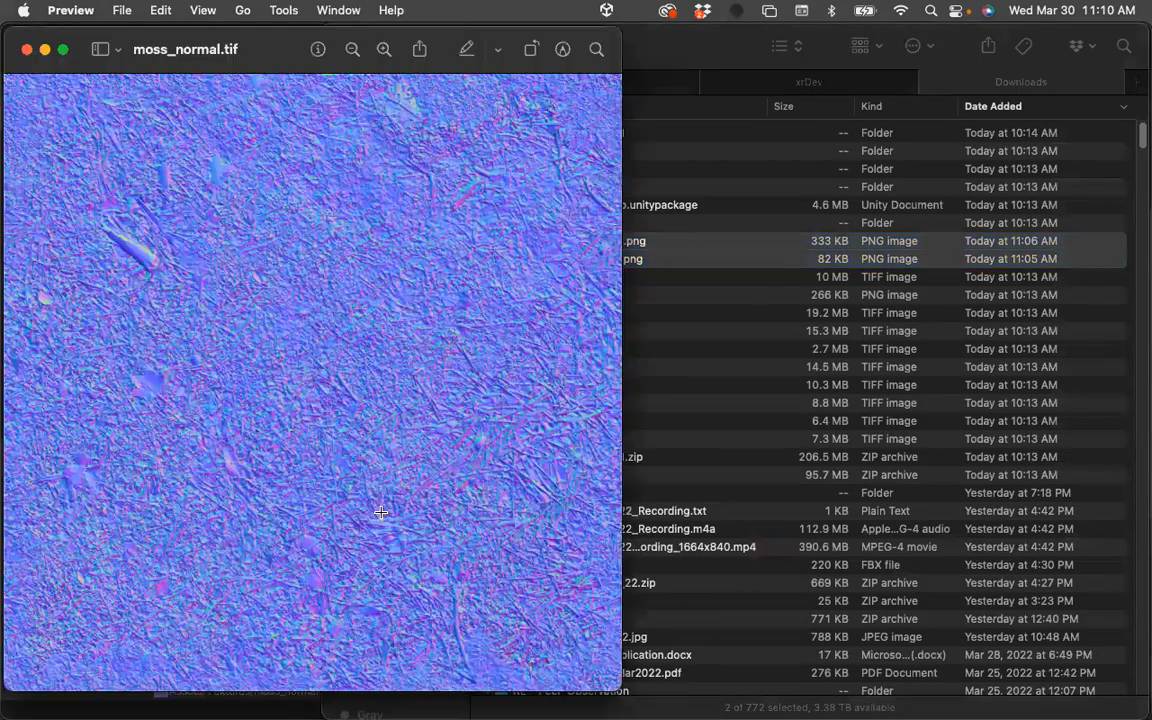
key(cmd+q)
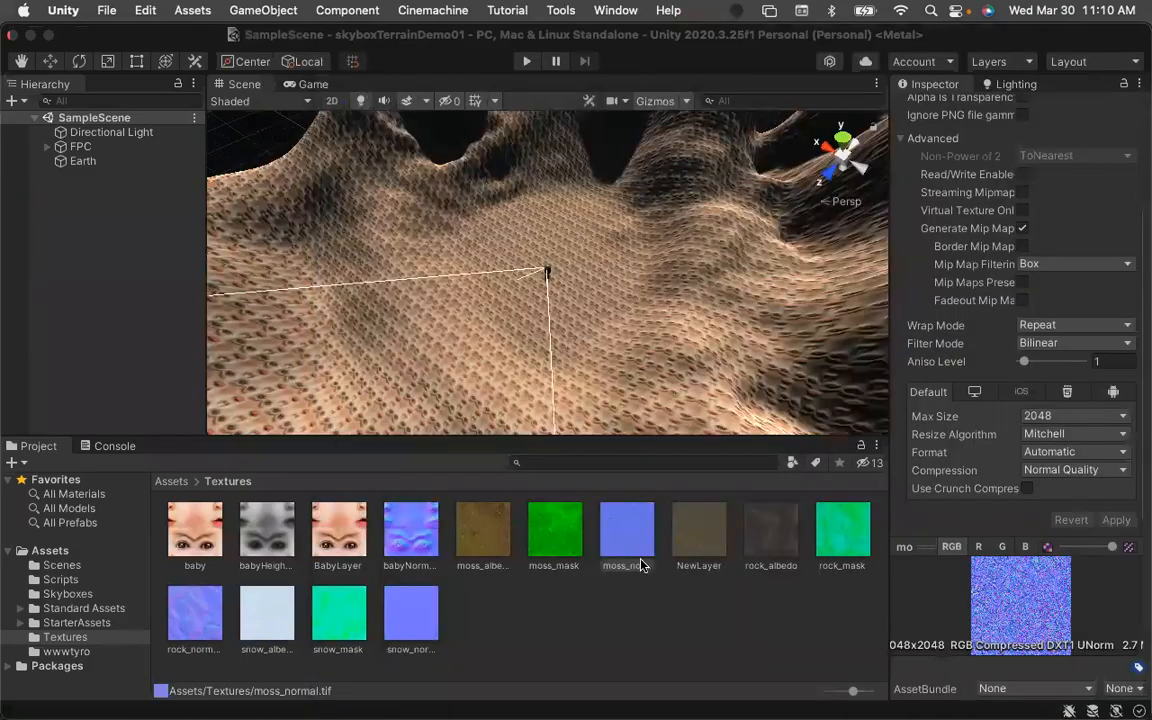
click(636, 540)
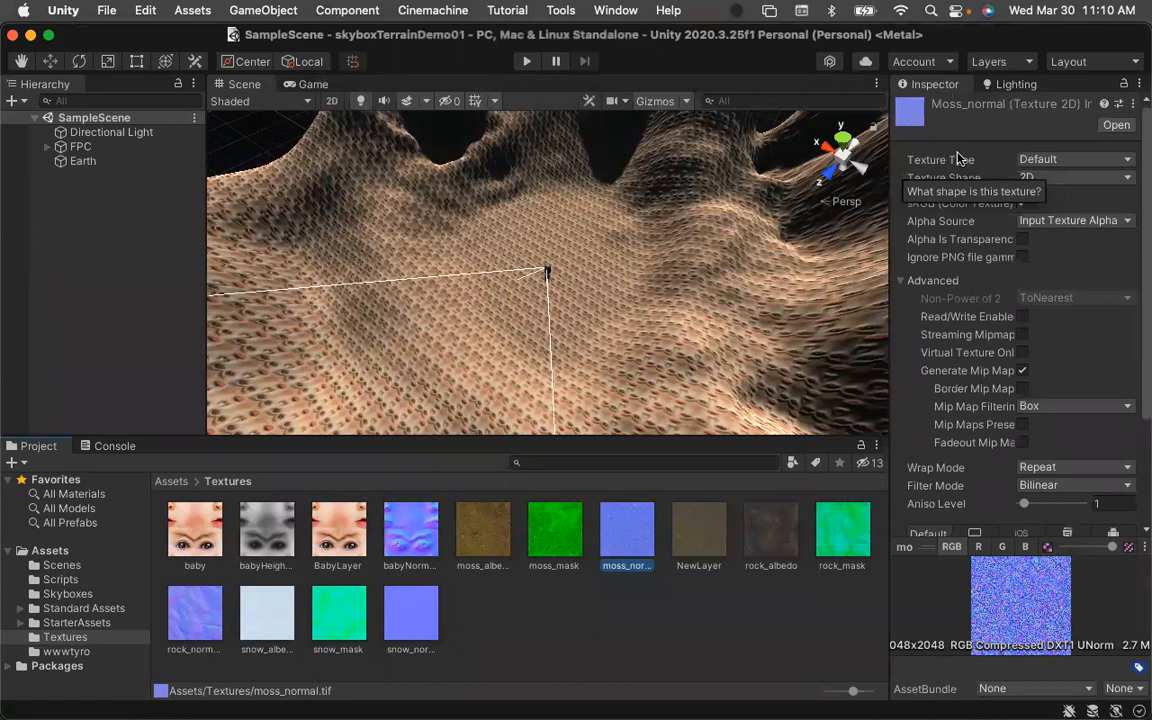
click(1111, 163)
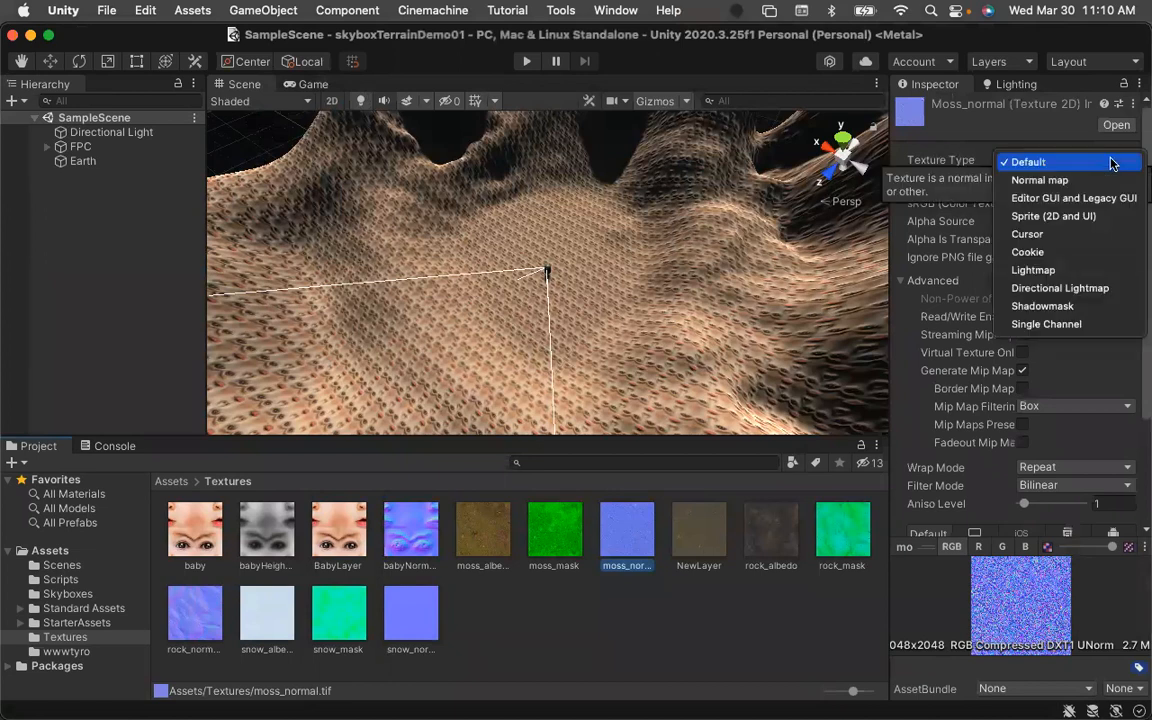
click(1040, 177)
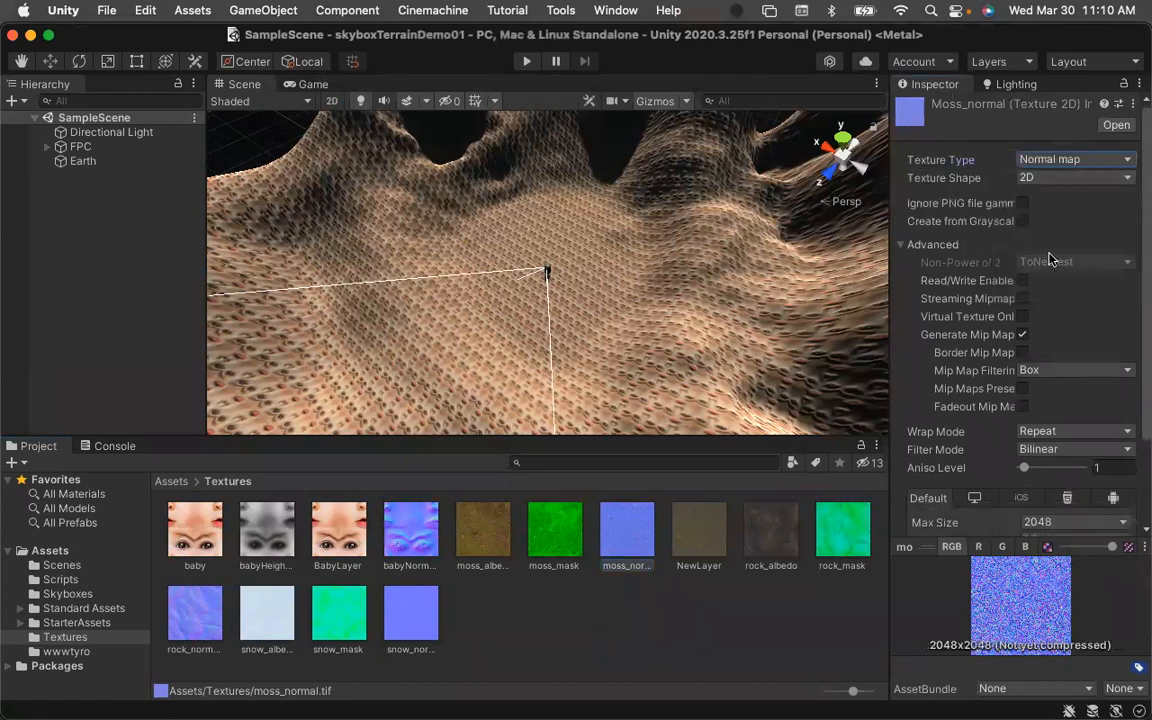
scroll(987, 347, down, 3)
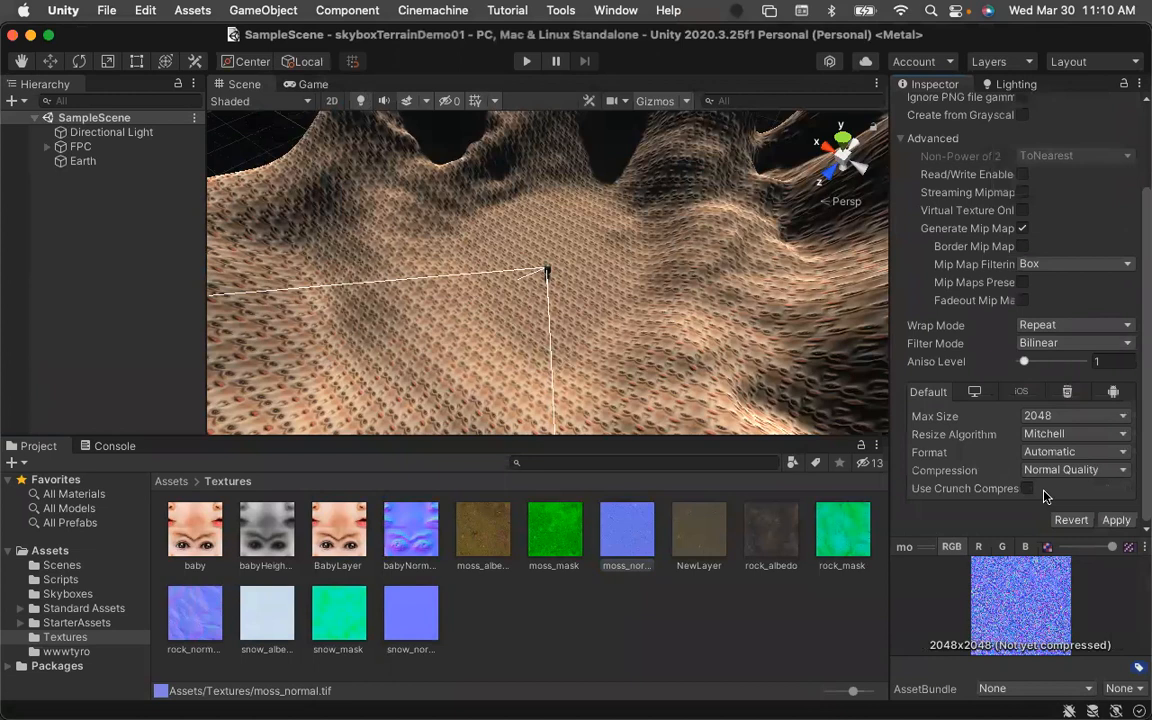
click(1115, 520)
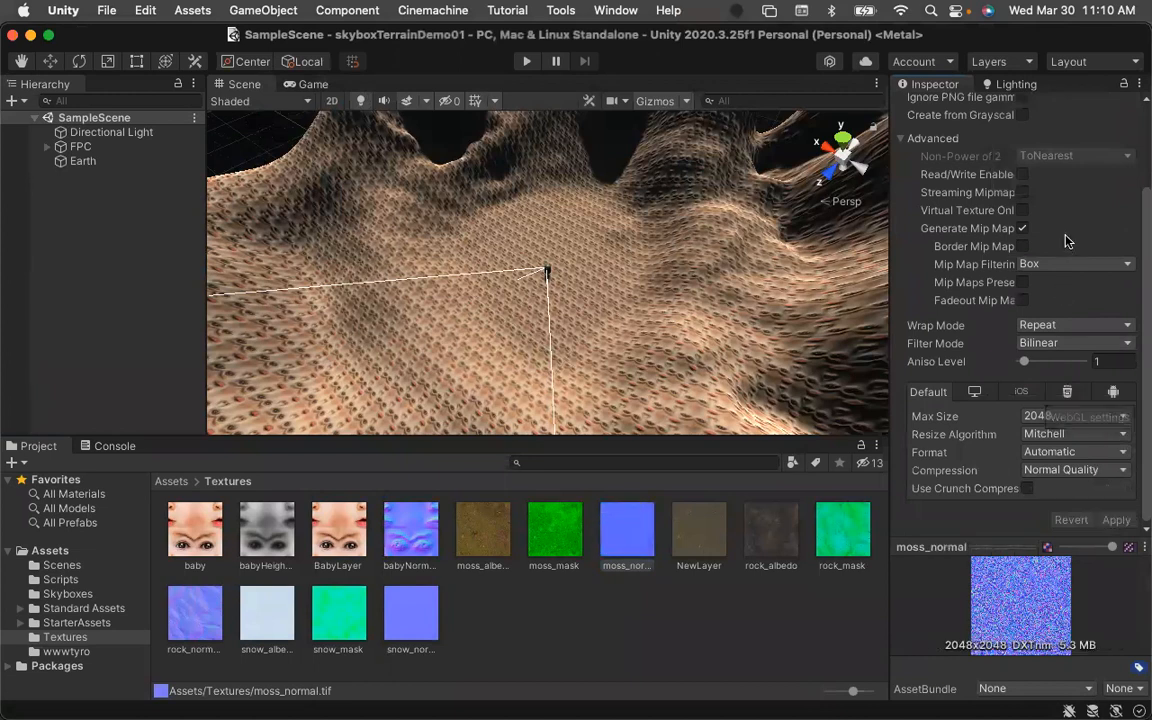
Reassign moss_normal as the new layer's Normal Map and assign moss_mask as its Mask Map.
click(85, 160)
scroll(1030, 480, down, 4)
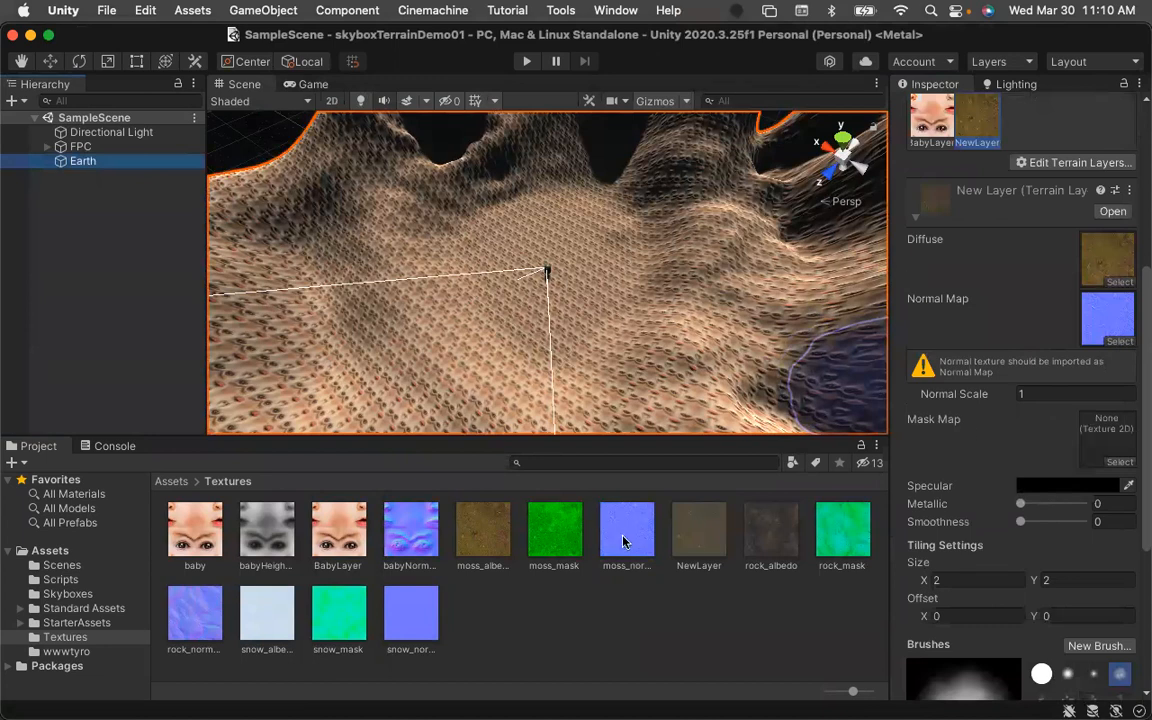
drag(630, 548, 1102, 320)
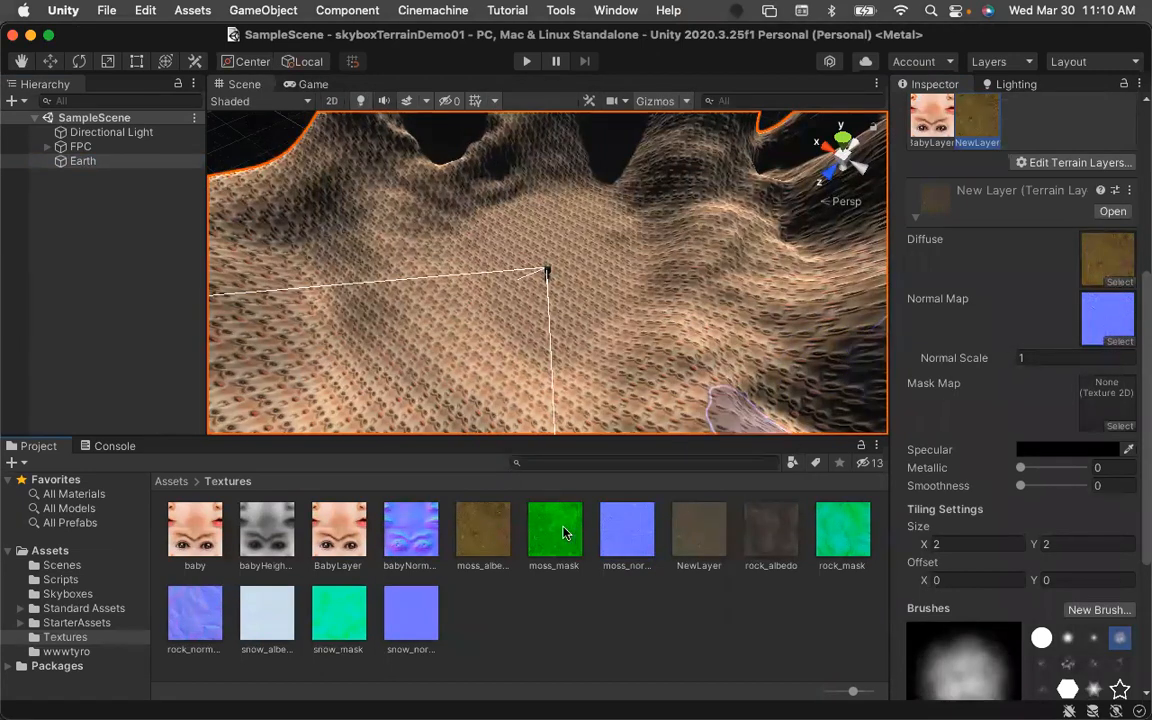
drag(640, 515, 1105, 408)
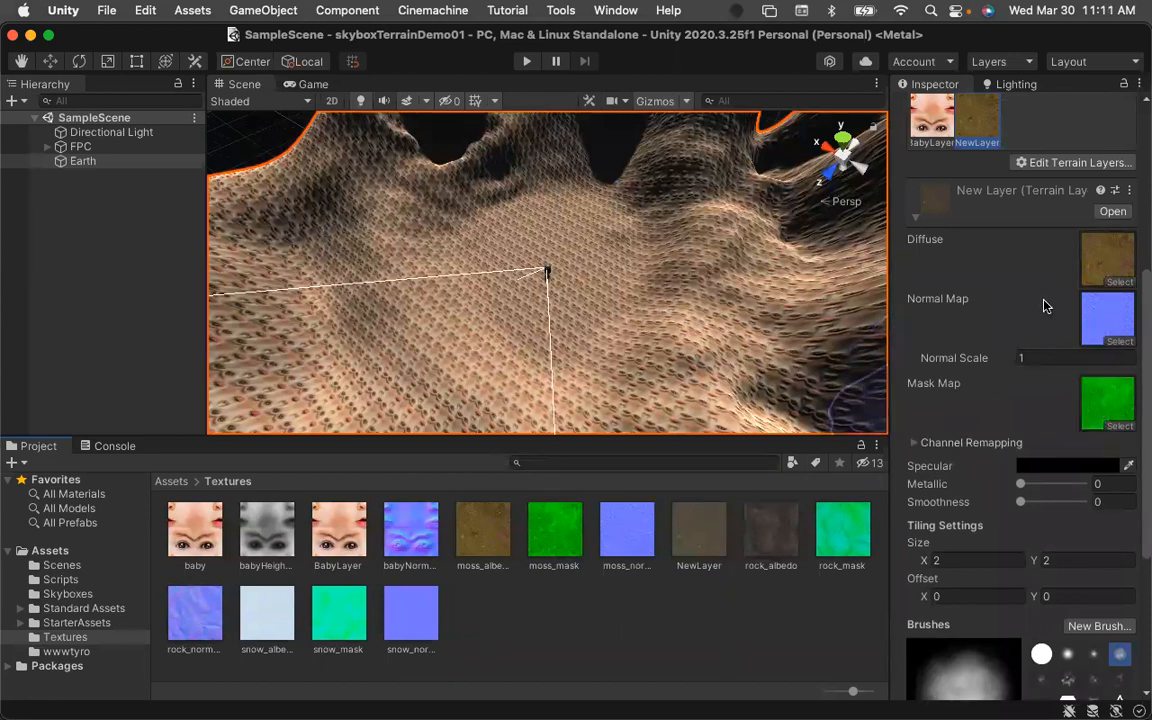
Paint the moss layer over a patch of terrain around the character and collapse the layer's settings.
scroll(1040, 305, up, 10)
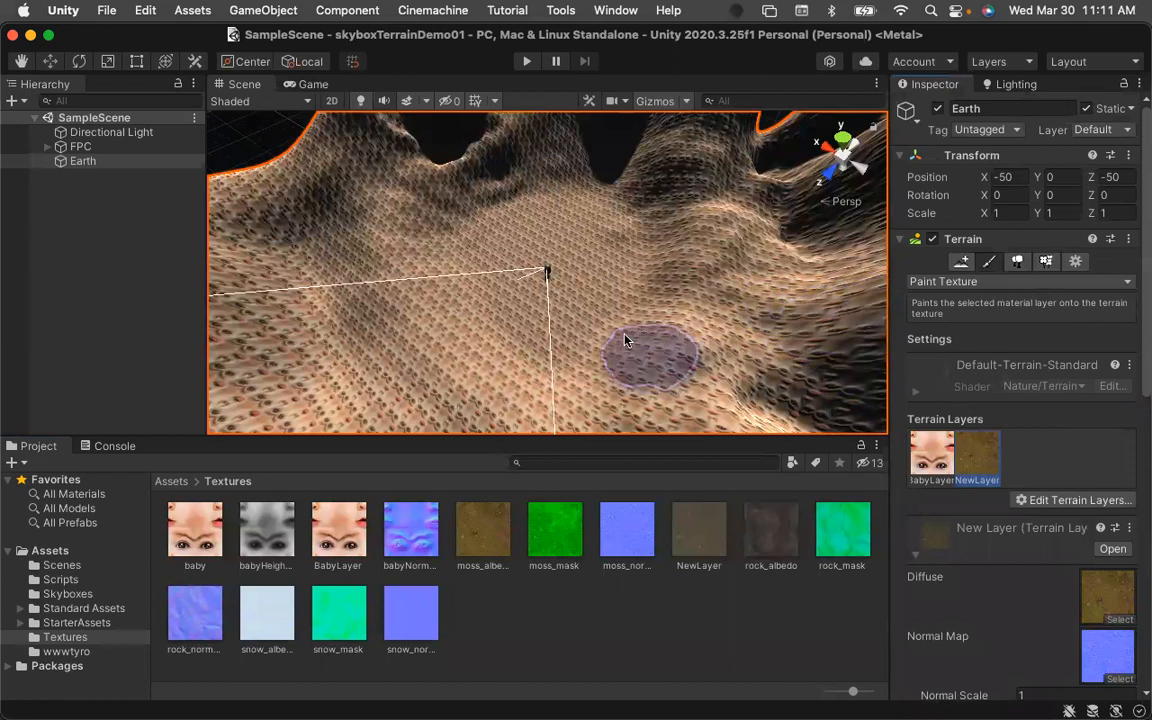
mouse_move(625, 333)
mouse_down()
mouse_move(527, 329)
mouse_move(501, 342)
mouse_move(593, 336)
mouse_move(672, 296)
mouse_move(620, 280)
mouse_move(618, 261)
mouse_up()
scroll(922, 395, down, 1)
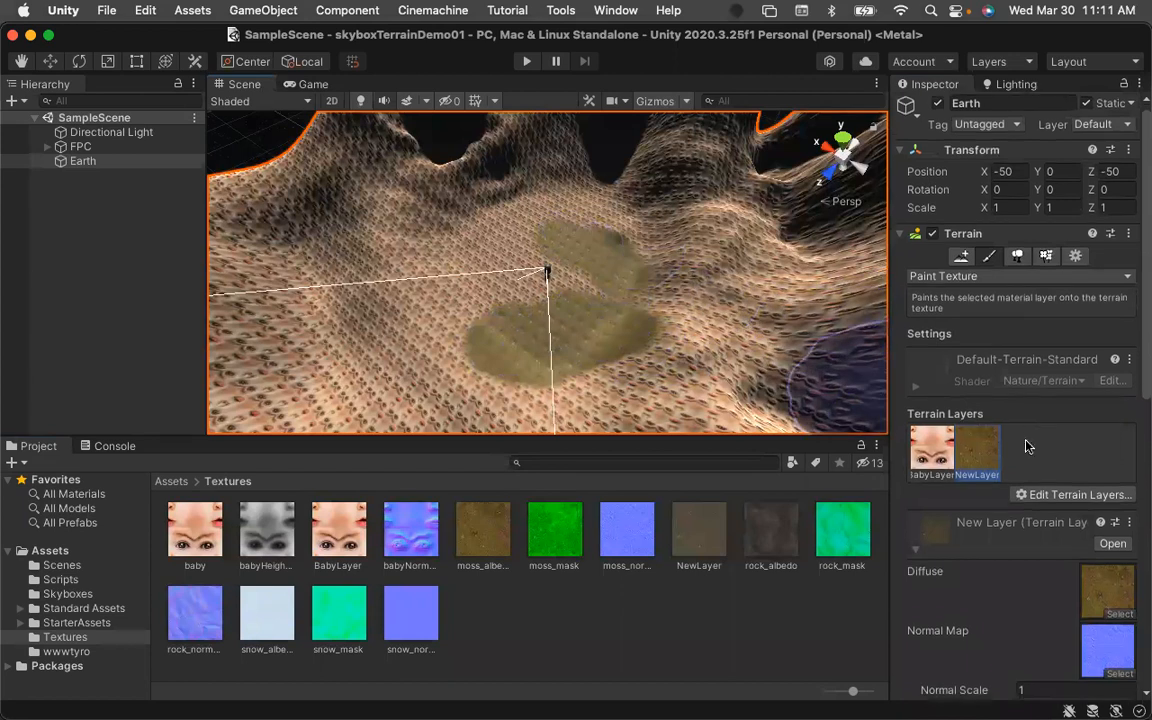
click(915, 543)
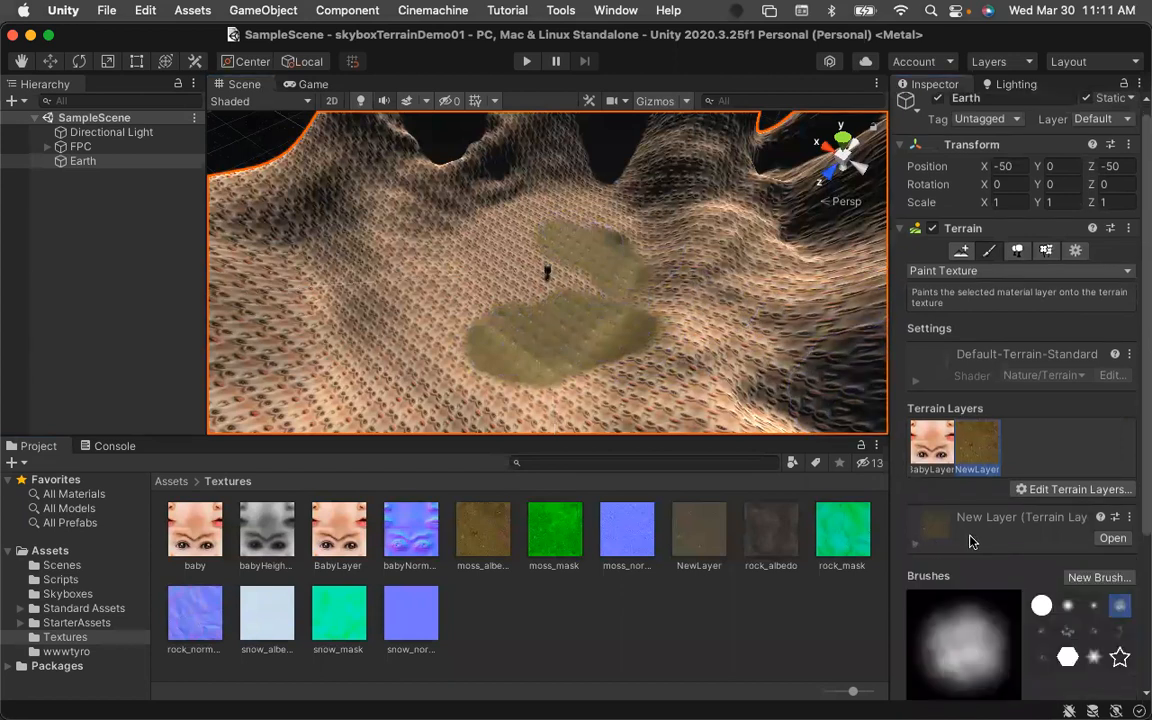
scroll(969, 541, down, 5)
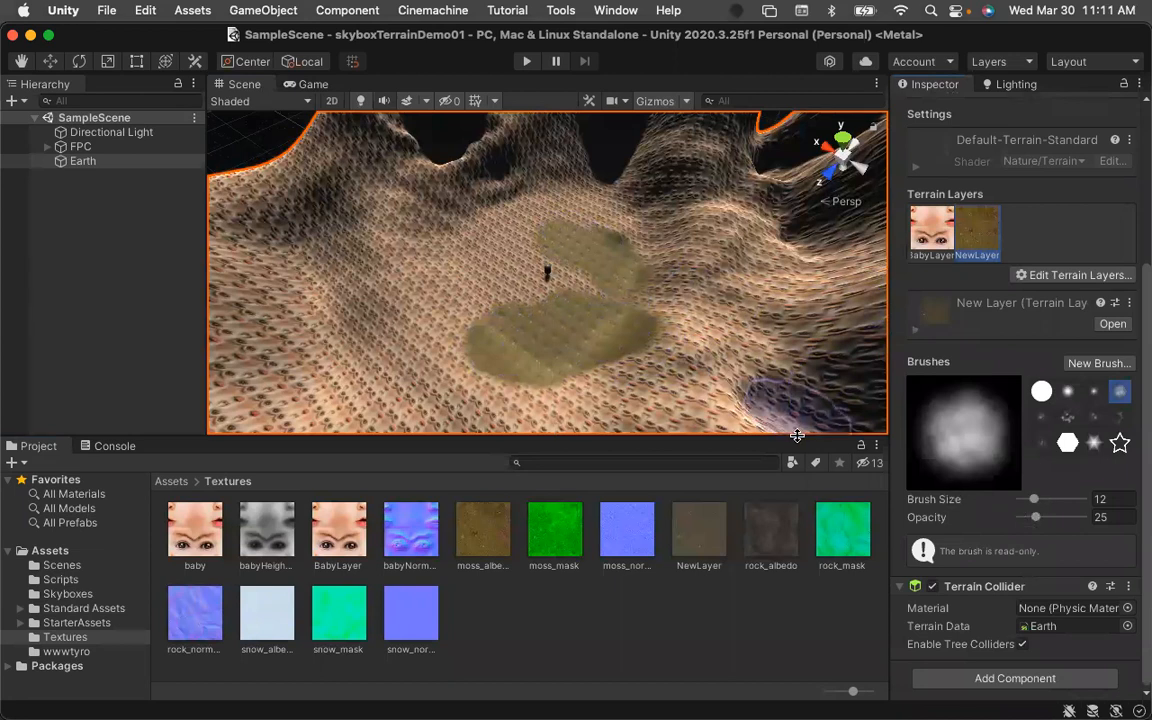
mouse_move(493, 303)
mouse_down()
mouse_move(462, 292)
mouse_move(445, 315)
mouse_move(500, 352)
mouse_move(604, 345)
mouse_move(645, 262)
mouse_move(580, 207)
mouse_move(540, 195)
mouse_move(501, 204)
mouse_move(560, 215)
mouse_up()
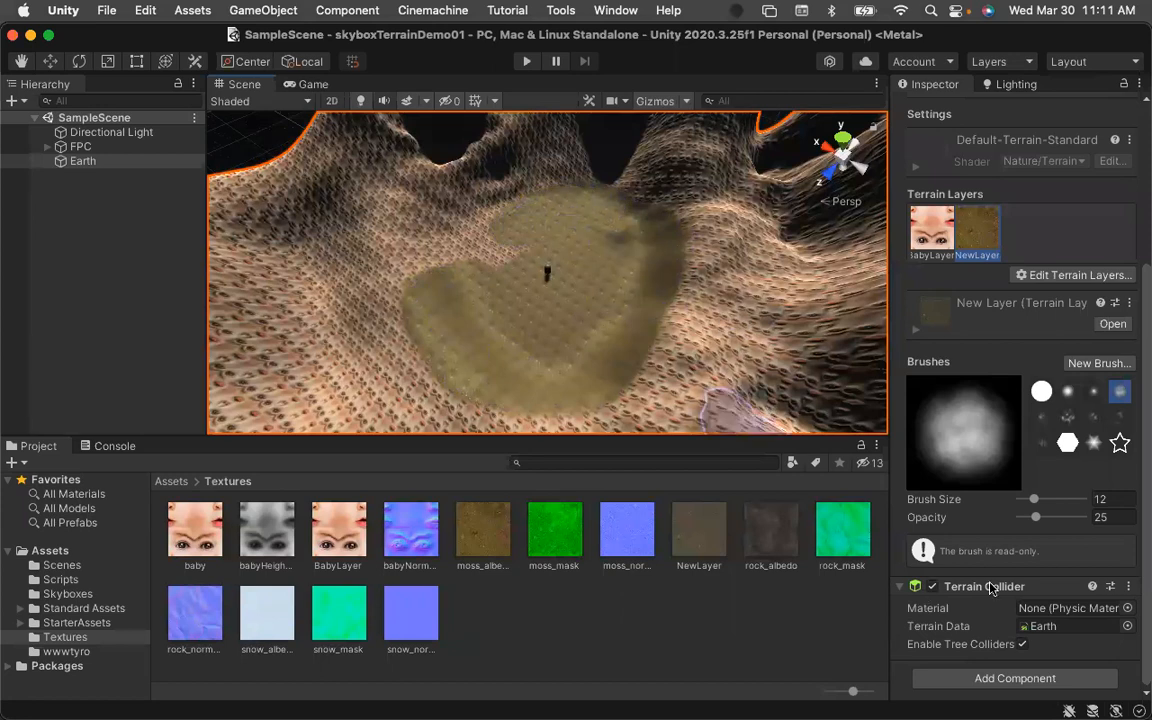
Set the brush opacity to 12 and paint more moss around the patch's edges.
drag(1037, 519, 1029, 519)
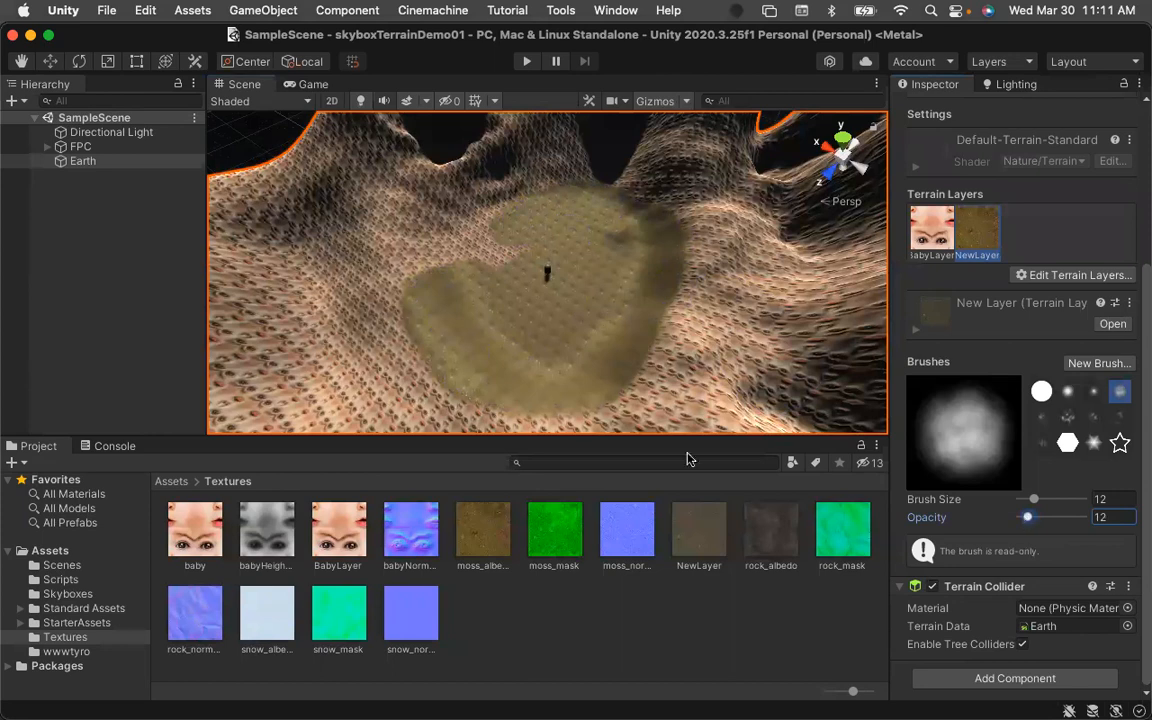
mouse_move(514, 251)
mouse_down()
mouse_move(458, 206)
mouse_move(429, 258)
mouse_move(429, 221)
mouse_move(550, 187)
mouse_move(652, 220)
mouse_move(672, 380)
mouse_move(655, 170)
mouse_move(685, 215)
mouse_move(650, 320)
mouse_move(600, 403)
mouse_move(675, 393)
mouse_up()
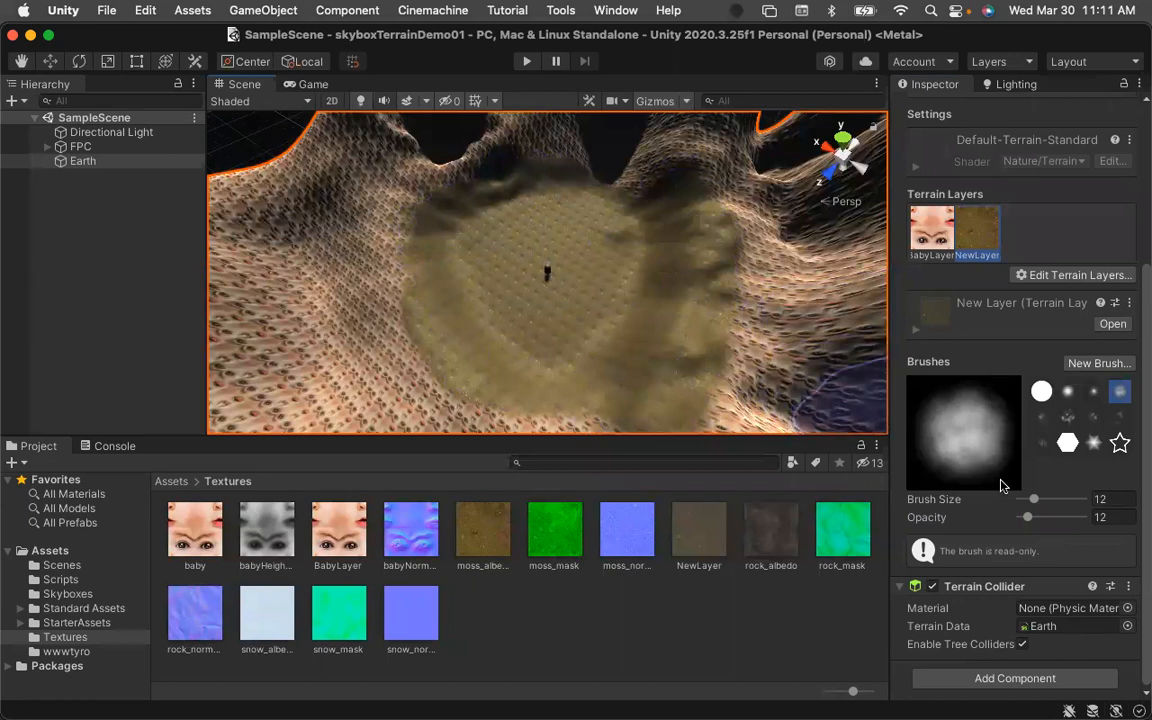
Set the brush opacity to 8 and paint more moss across the terrain's central floor and its edges.
drag(1027, 518, 1024, 518)
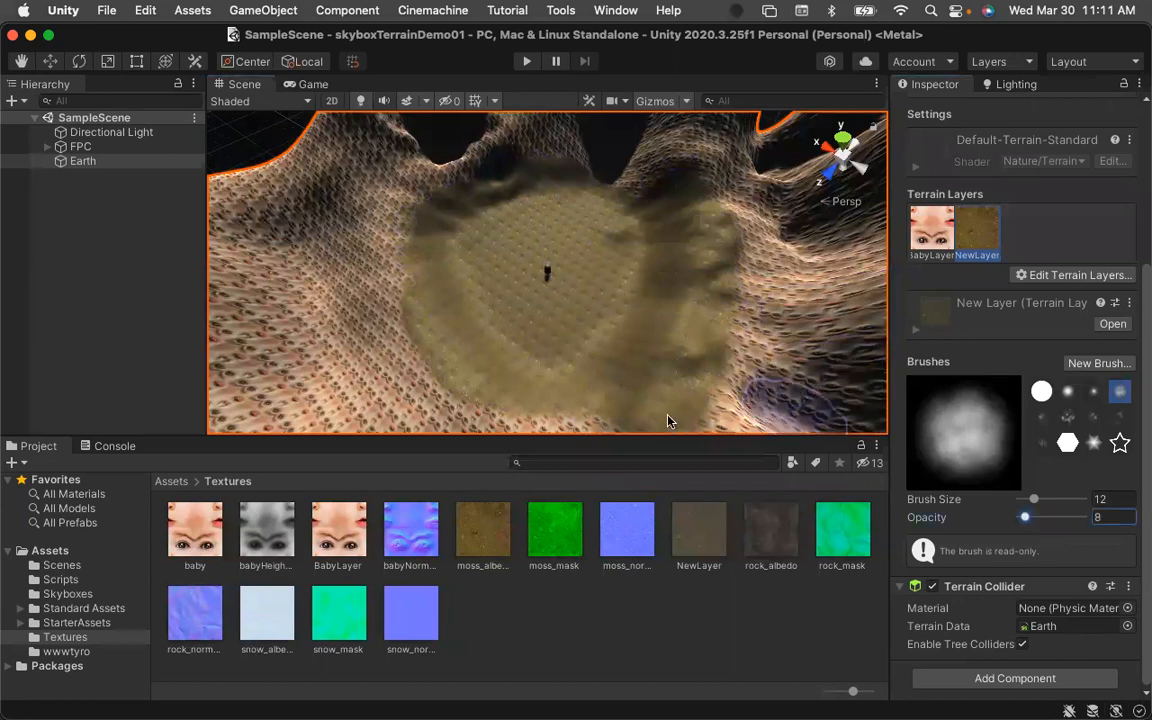
mouse_move(445, 380)
mouse_down()
mouse_move(336, 228)
mouse_move(391, 233)
mouse_move(398, 200)
mouse_move(437, 177)
mouse_move(350, 140)
mouse_move(346, 271)
mouse_move(325, 293)
mouse_move(479, 162)
mouse_move(422, 158)
mouse_move(556, 147)
mouse_move(714, 194)
mouse_up()
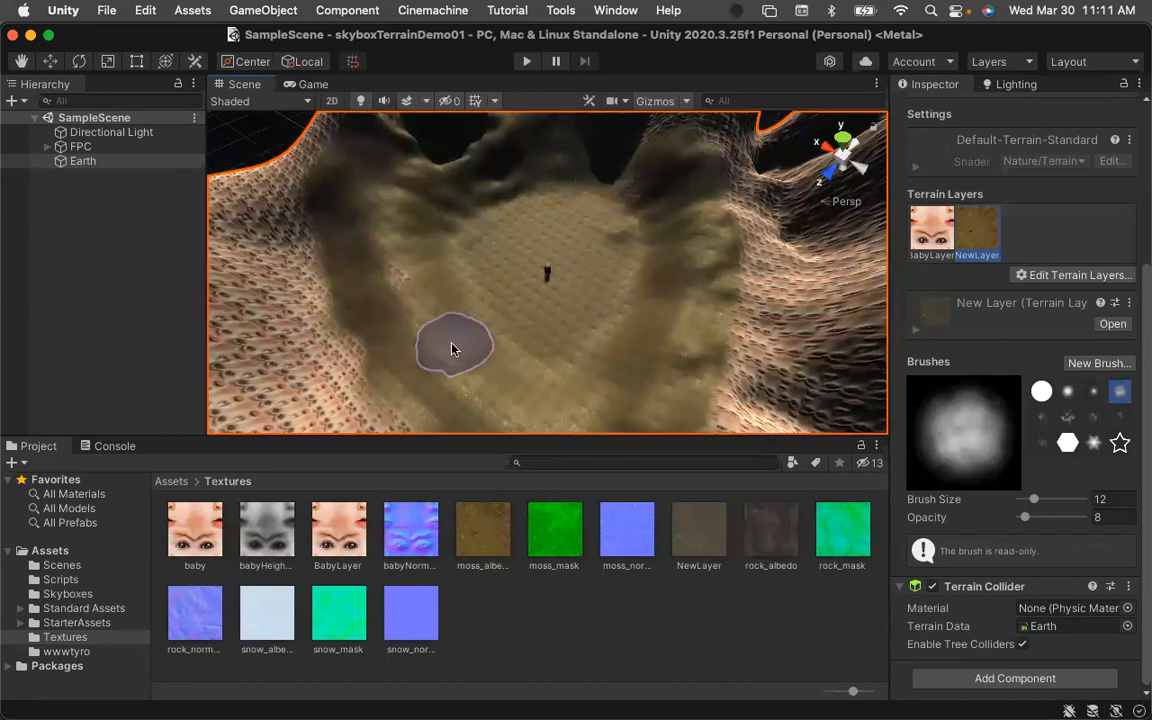
scroll(553, 316, up, 10)
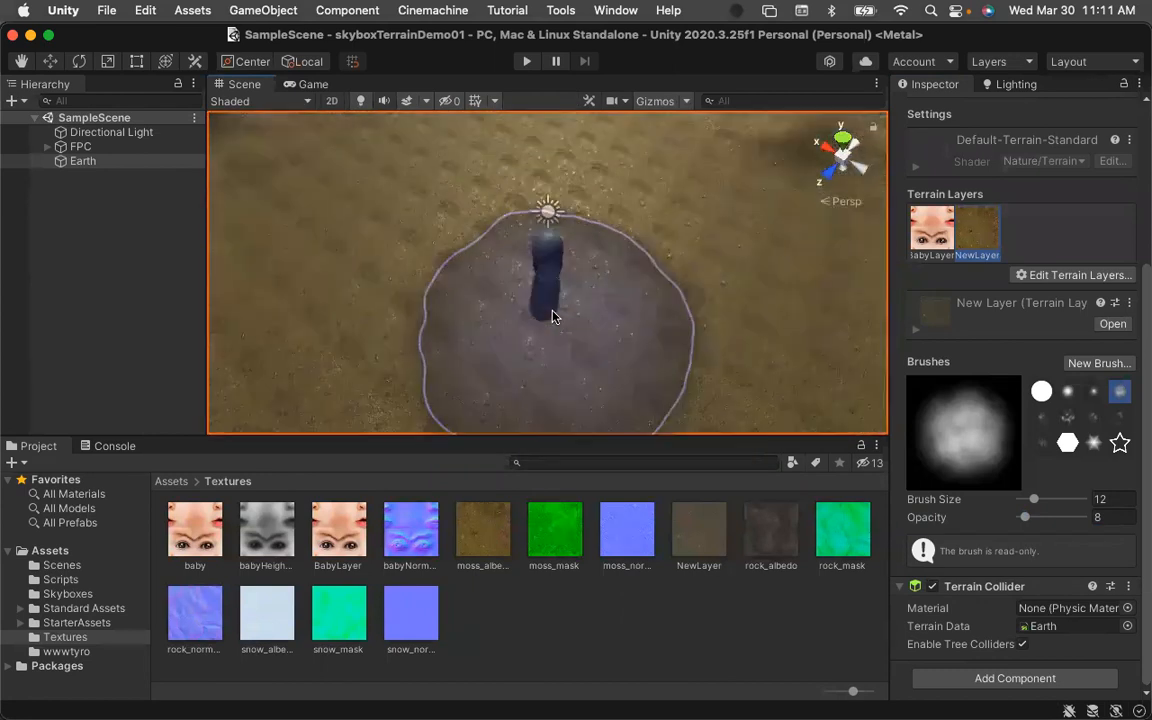
scroll(553, 316, down, 10)
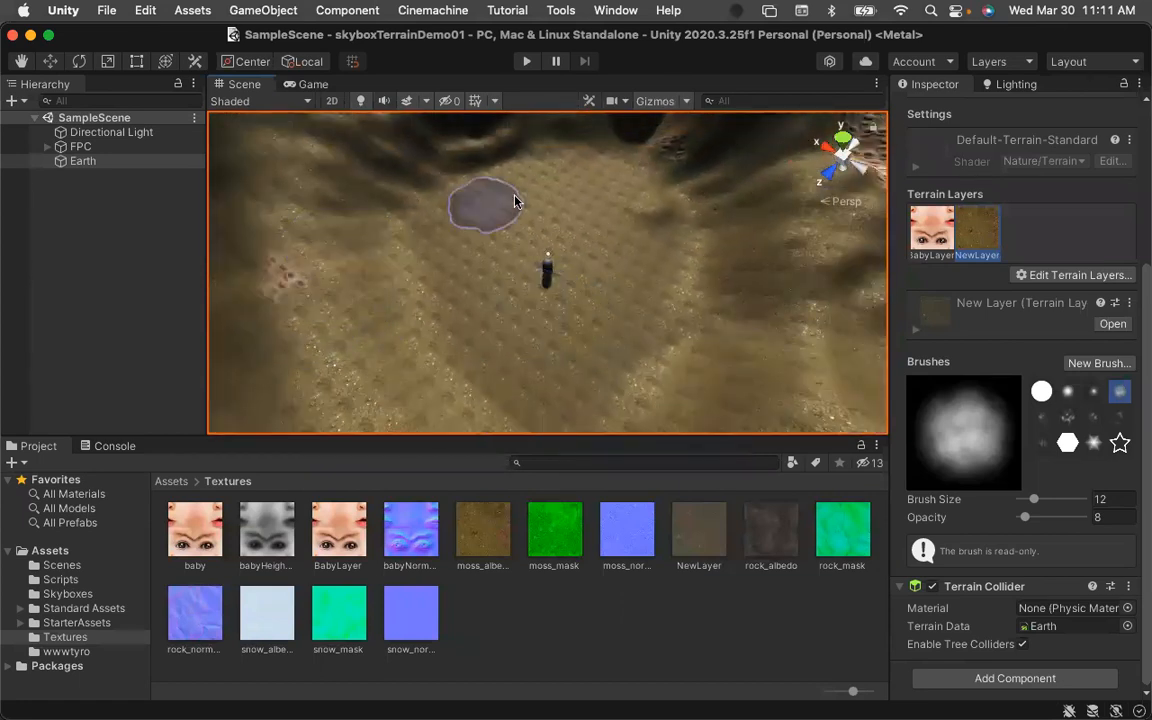
scroll(724, 319, down, 5)
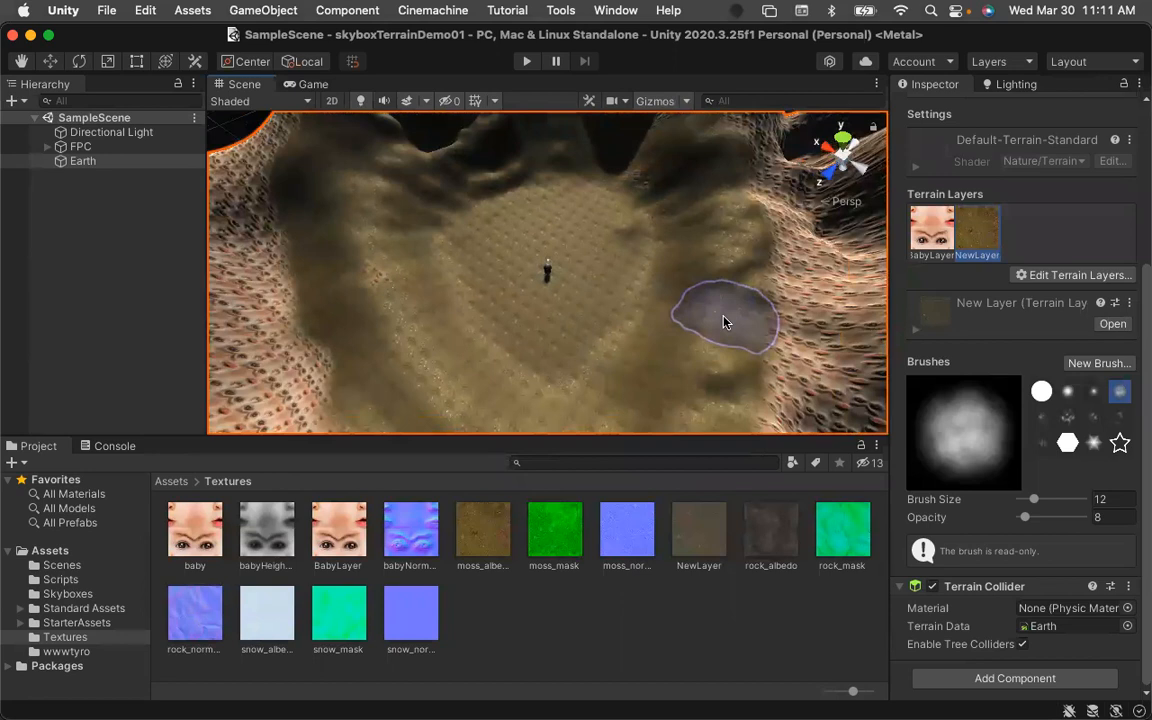
mouse_move(715, 257)
mouse_down()
mouse_move(656, 386)
mouse_move(440, 410)
mouse_move(376, 358)
mouse_move(362, 311)
mouse_move(335, 340)
mouse_move(375, 213)
mouse_move(352, 325)
mouse_up()
scroll(506, 309, down, 3)
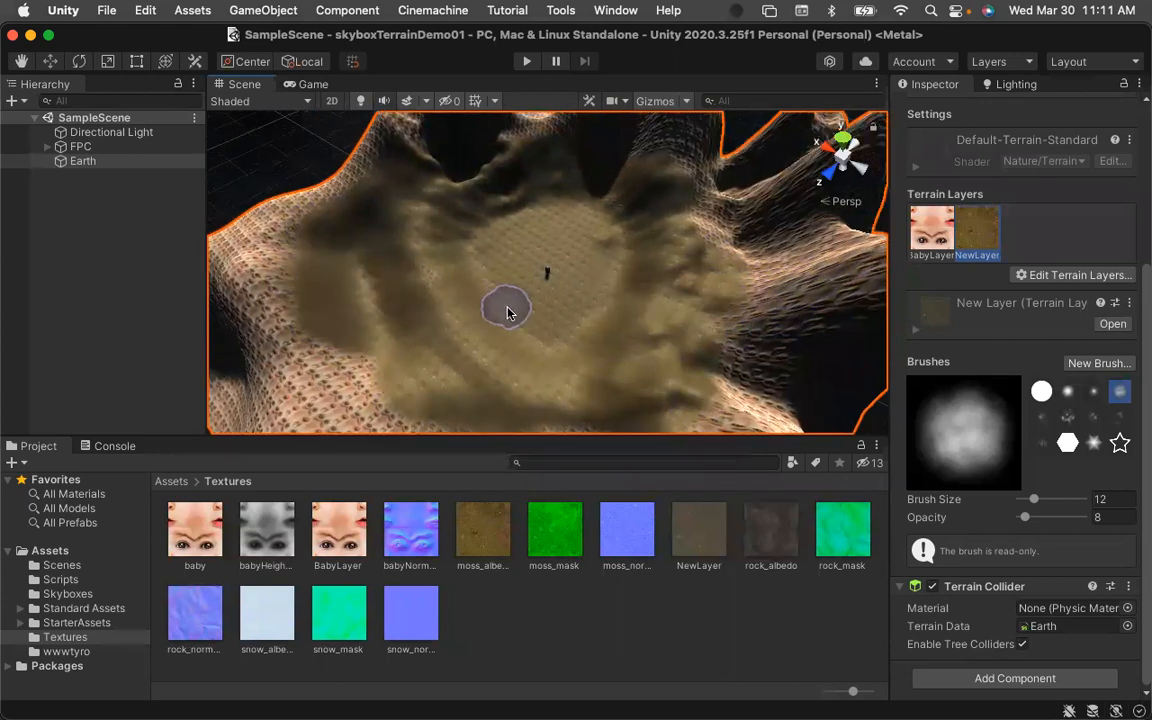
scroll(508, 326, down, 2)
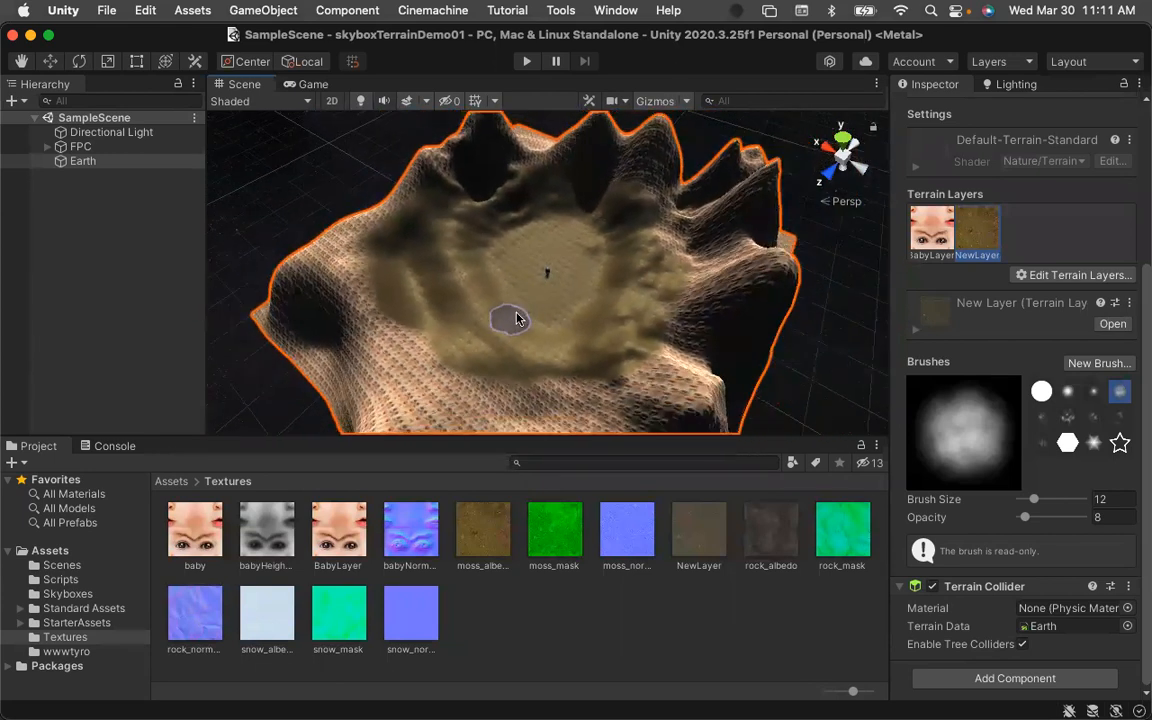
mouse_move(683, 262)
mouse_down()
mouse_move(676, 213)
mouse_move(722, 265)
mouse_move(668, 249)
mouse_move(735, 250)
mouse_move(650, 310)
mouse_move(609, 404)
mouse_move(674, 327)
mouse_move(604, 387)
mouse_move(460, 388)
mouse_move(430, 365)
mouse_move(370, 255)
mouse_move(385, 212)
mouse_up()
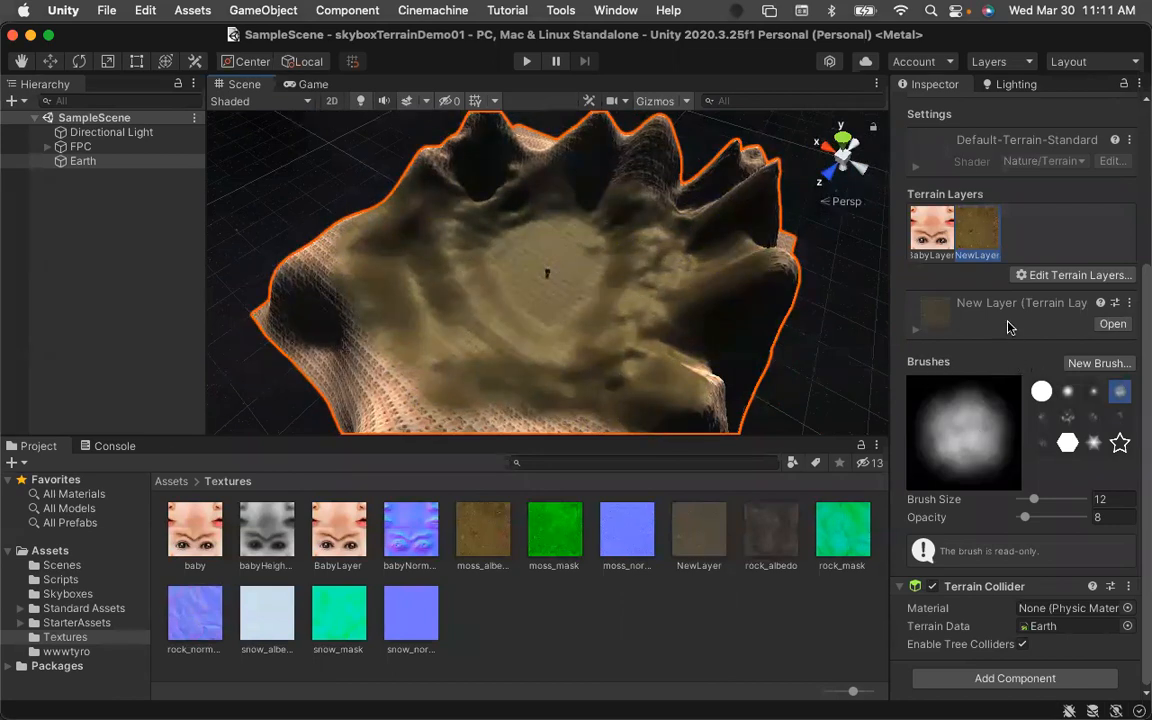
Create a new terrain layer using the snow_albedo texture.
click(1054, 279)
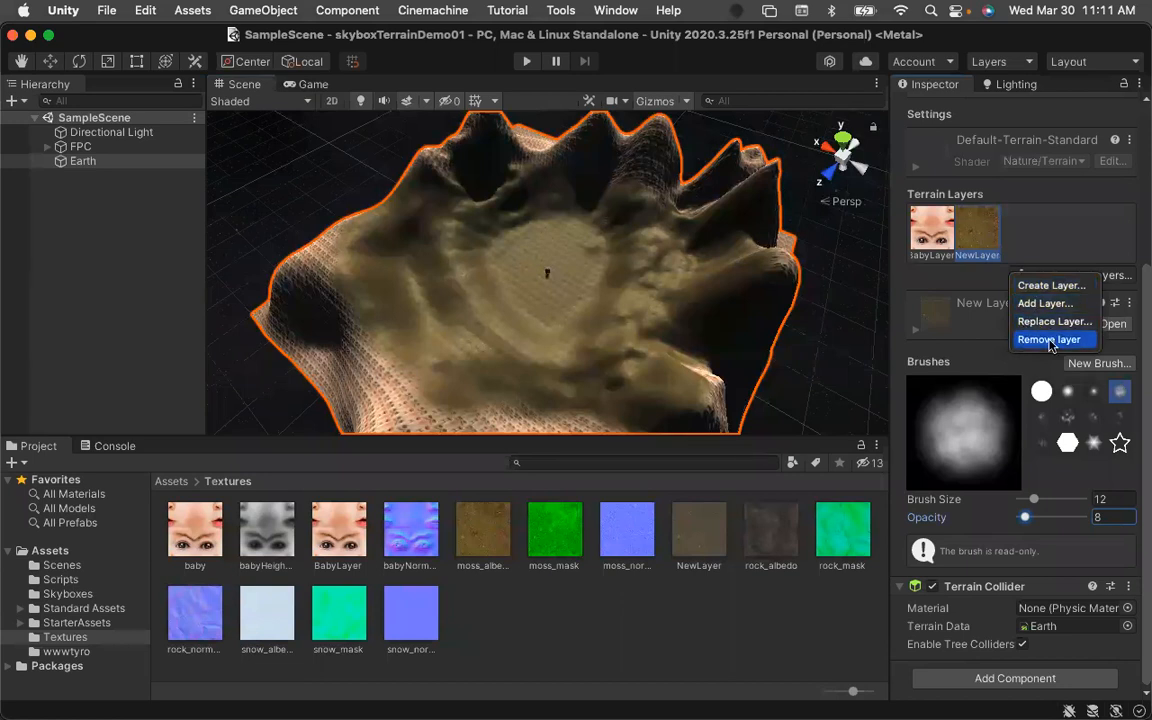
click(1048, 287)
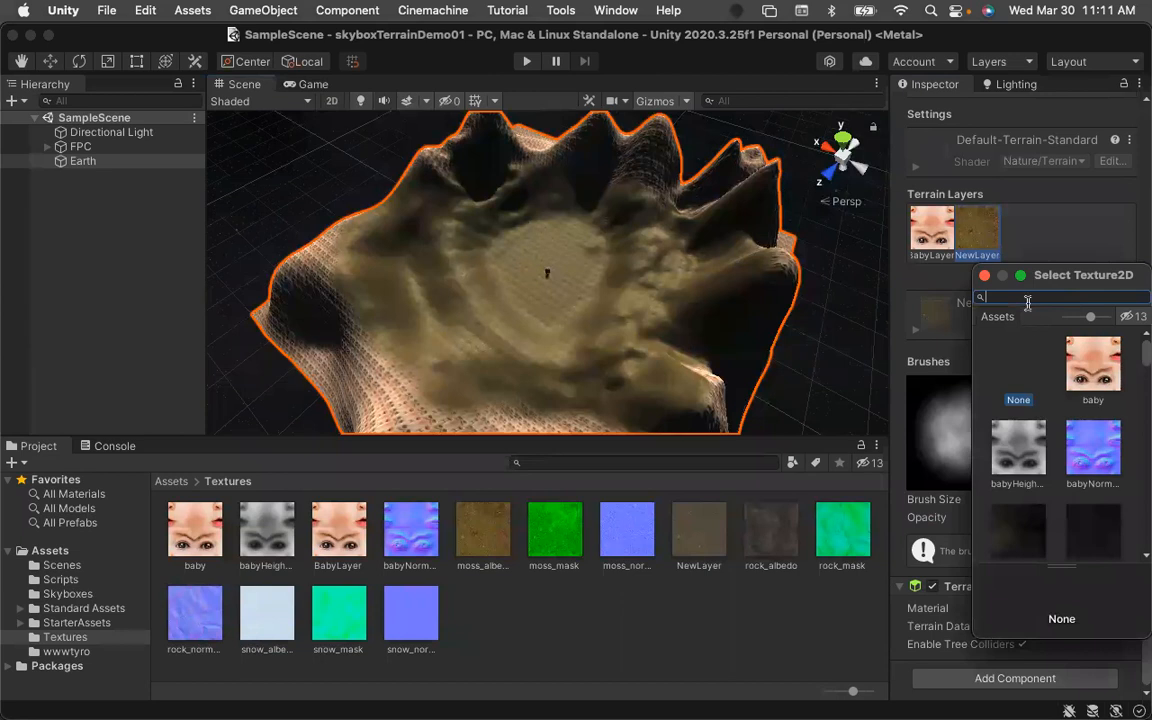
text(snow)
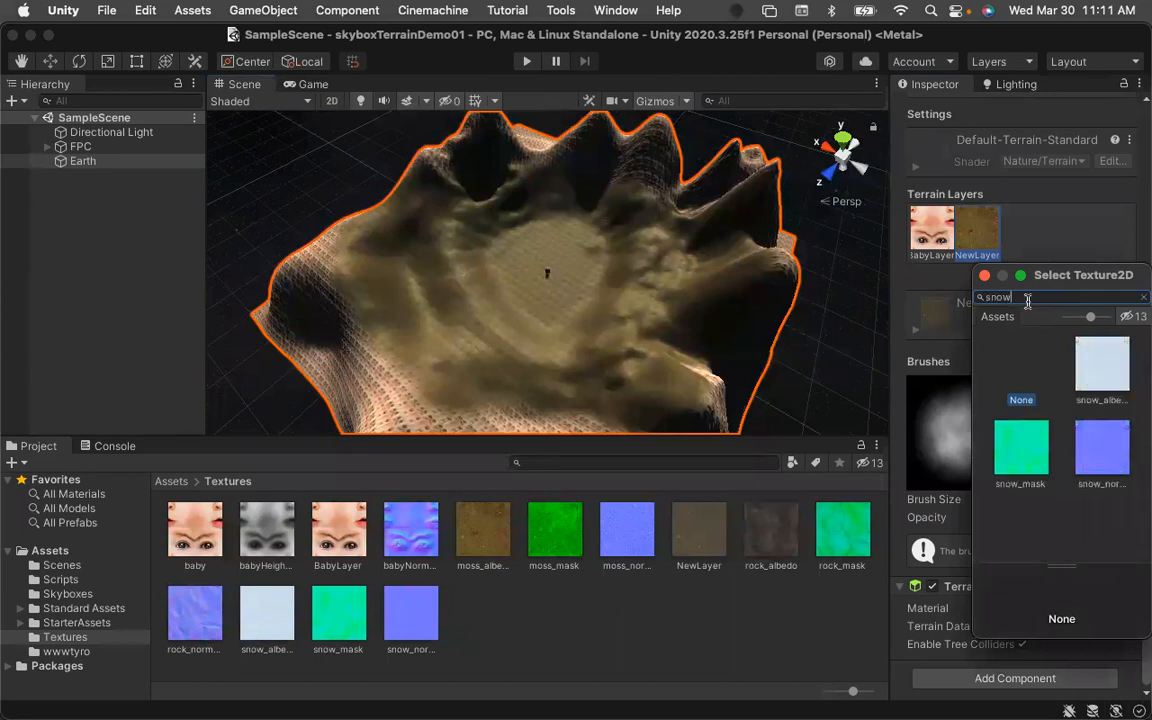
double_click(1100, 380)
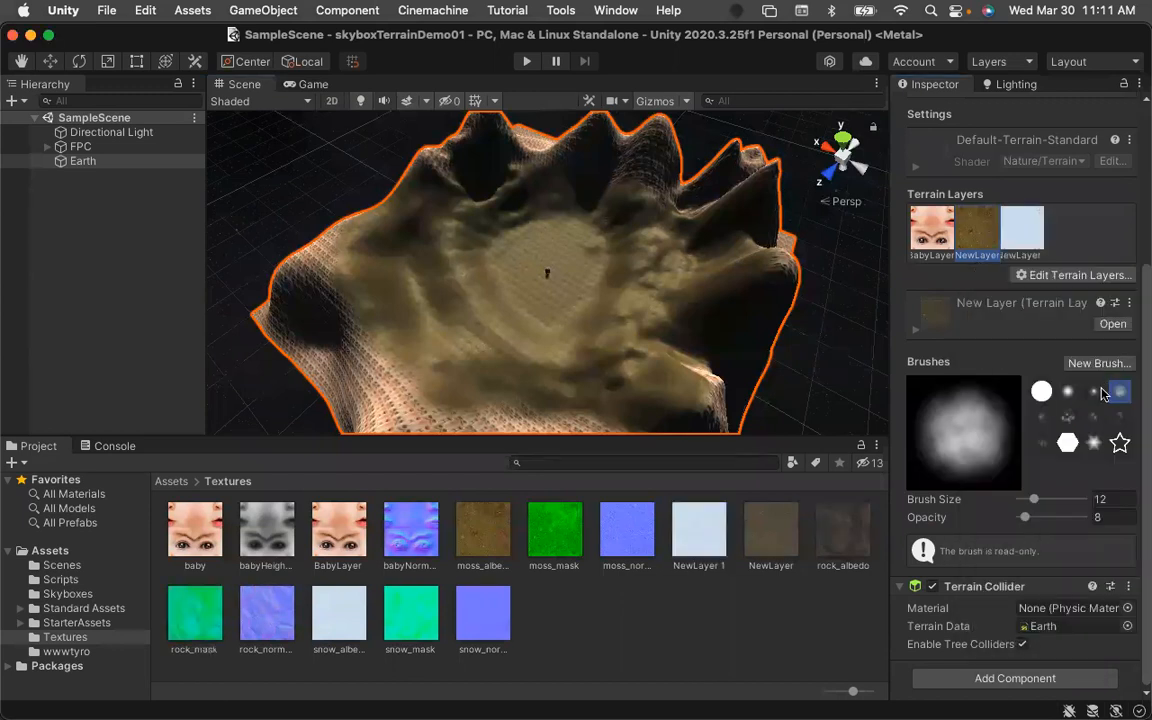
Set snow_normal's Texture Type to Normal map and apply the import change.
click(422, 630)
click(486, 625)
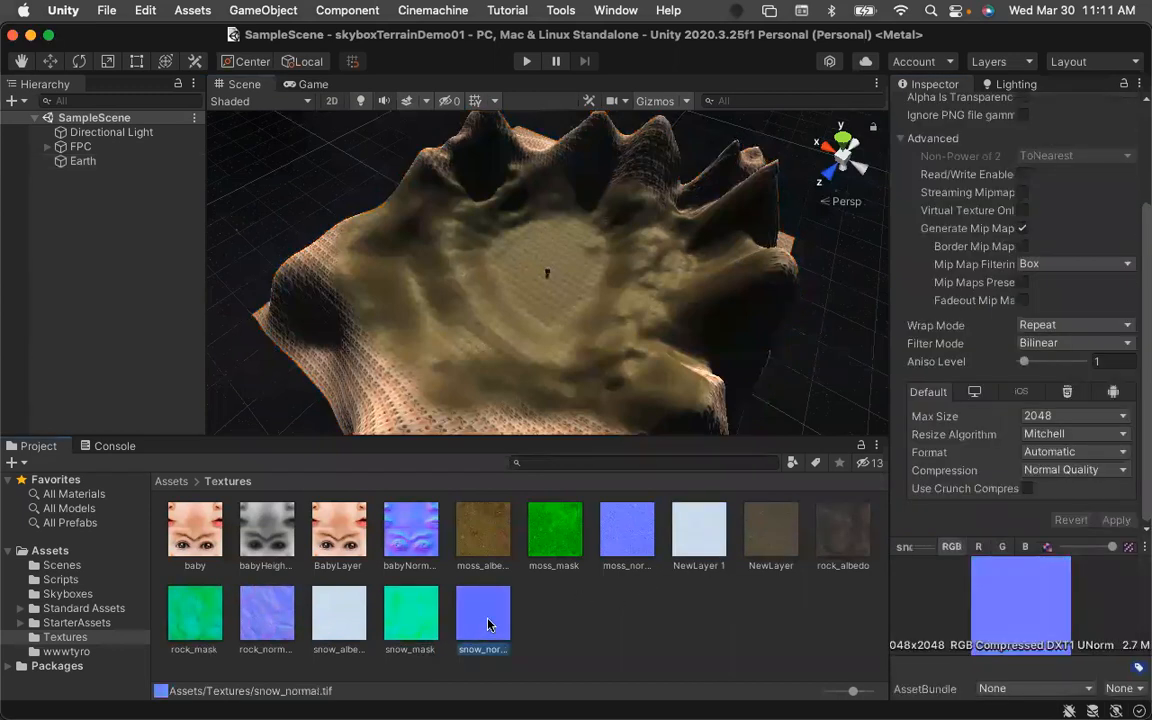
scroll(1046, 240, up, 3)
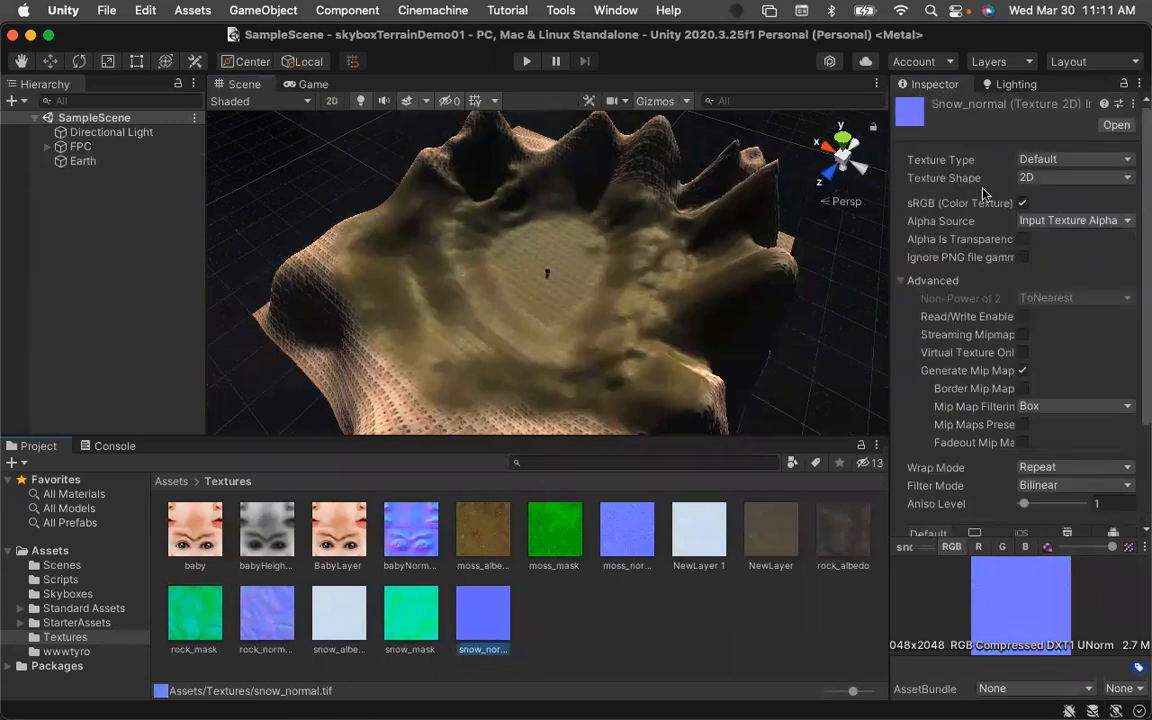
click(1100, 160)
click(1040, 180)
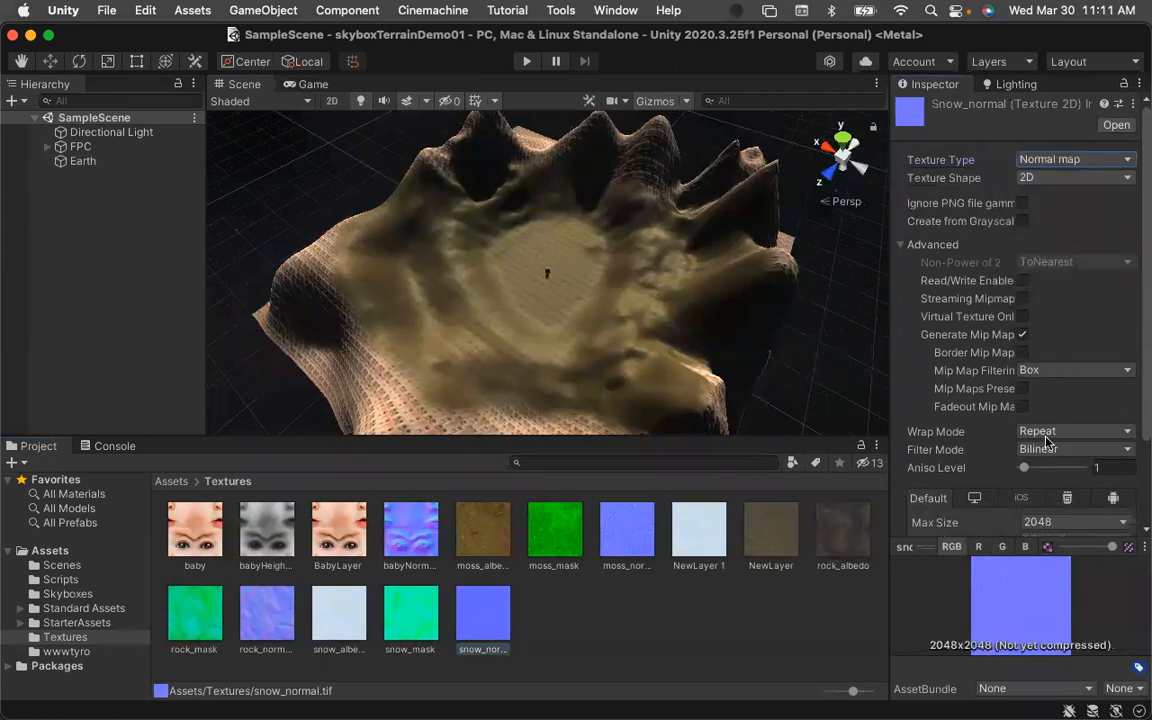
scroll(1100, 400, down, 3)
click(1117, 521)
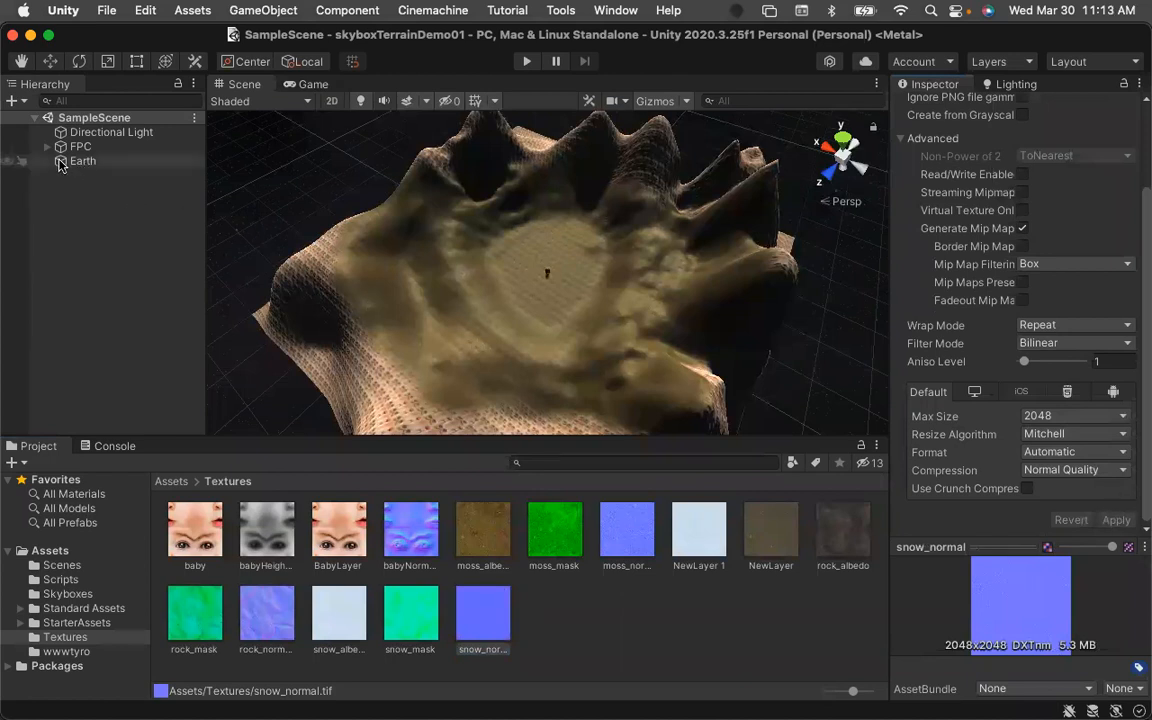
Select the terrain's snow layer and assign snow_normal as its Normal Map and snow_mask as its Mask Map.
click(62, 166)
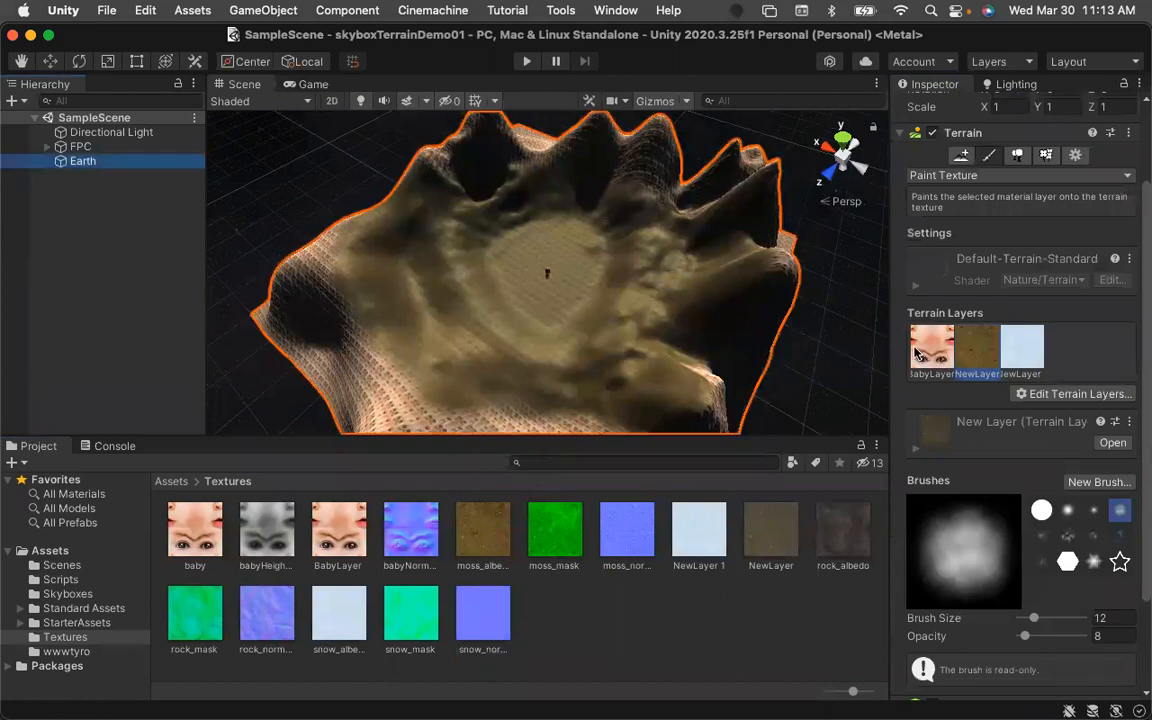
click(1022, 347)
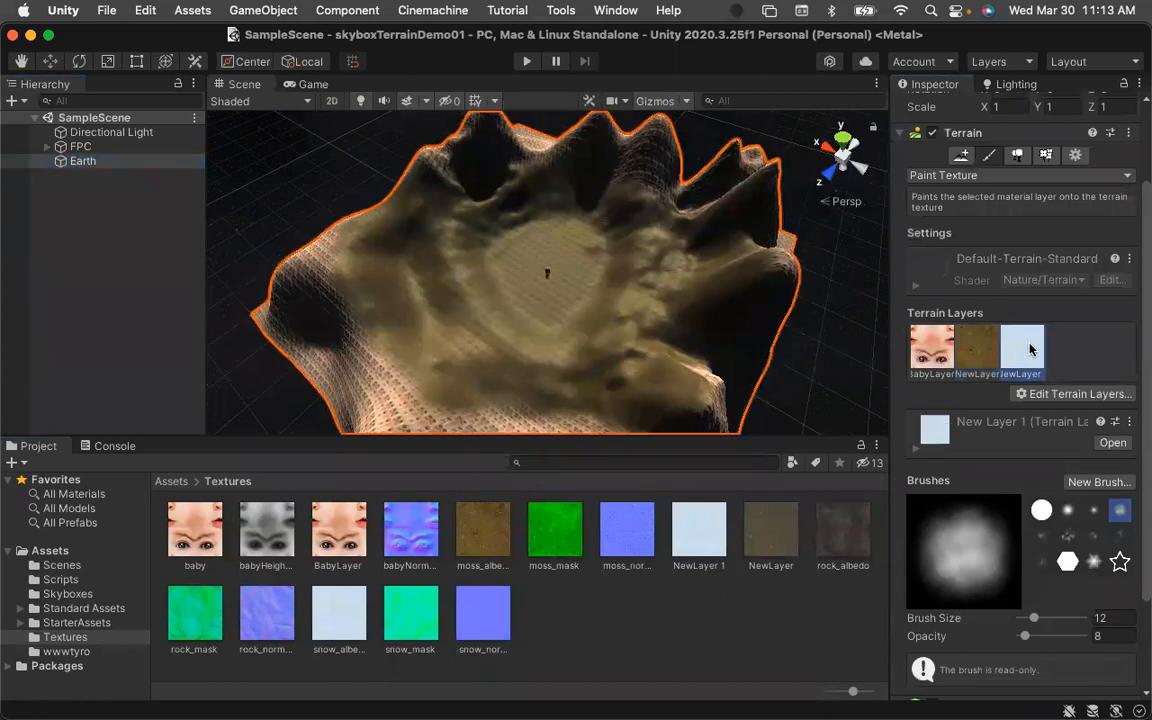
scroll(1058, 368, down, 3)
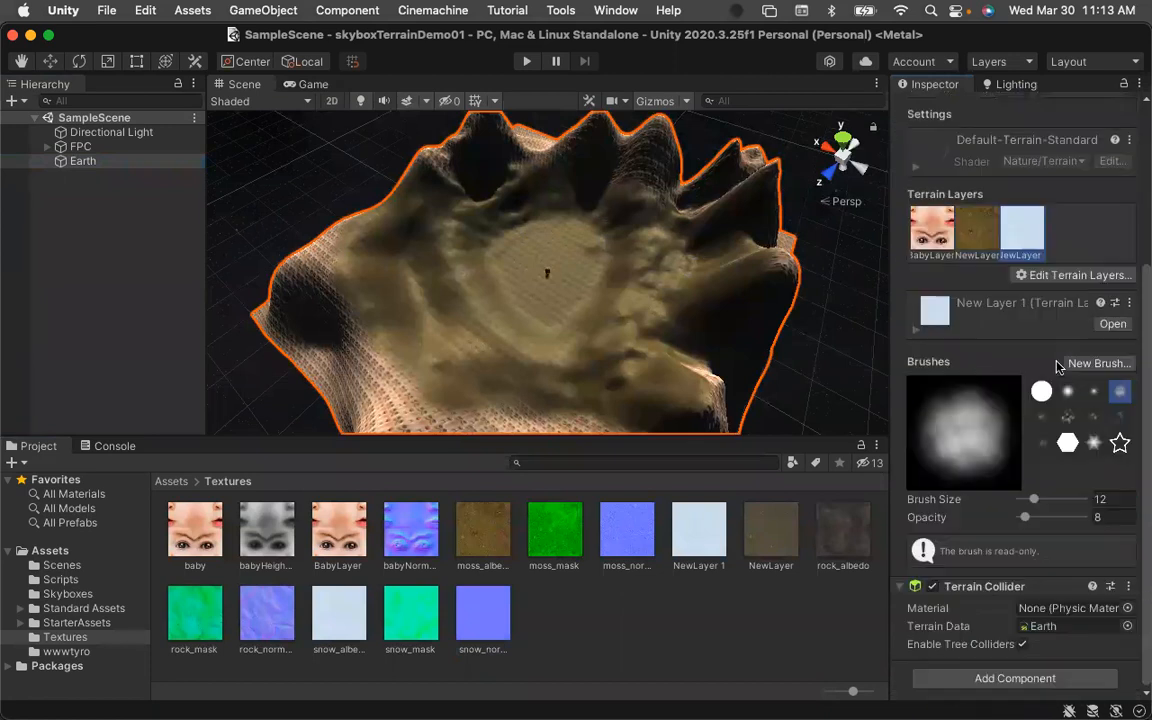
click(919, 336)
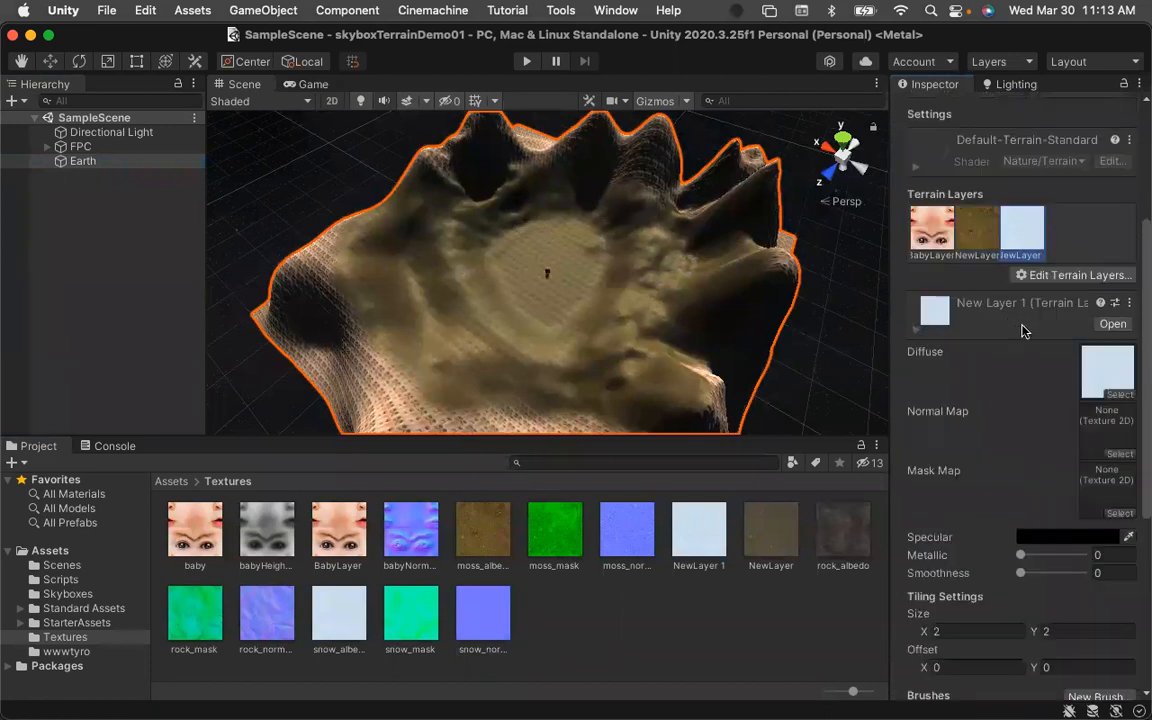
scroll(995, 367, down, 1)
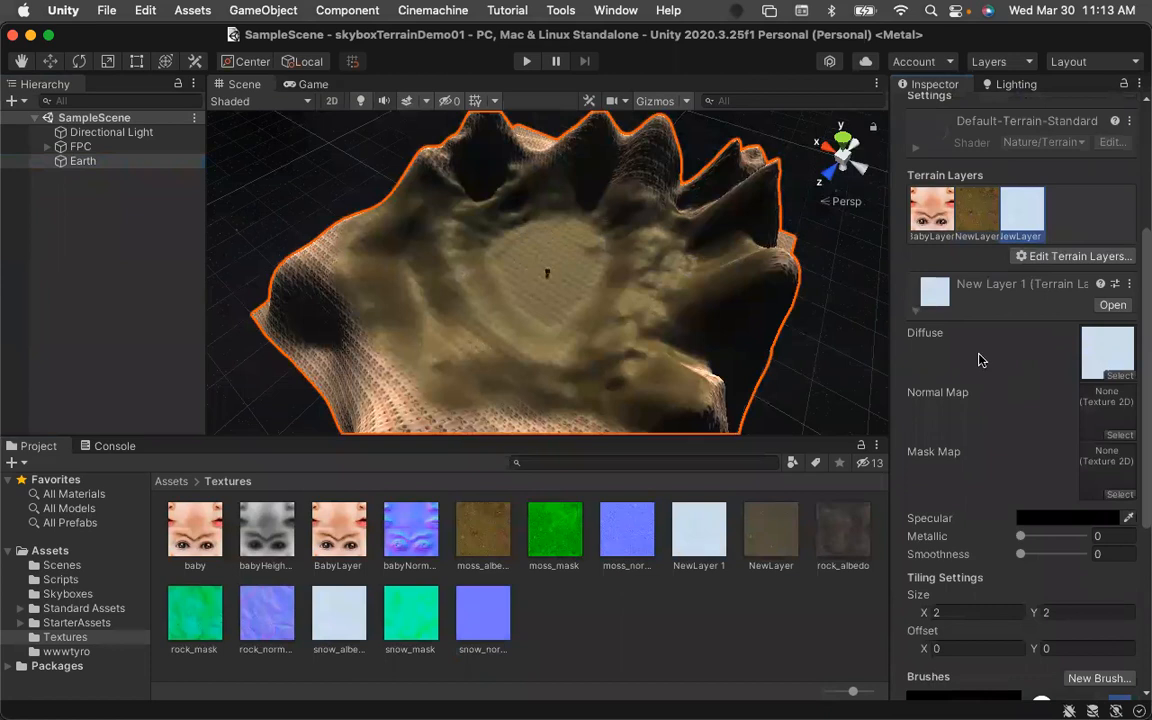
scroll(982, 350, down, 1)
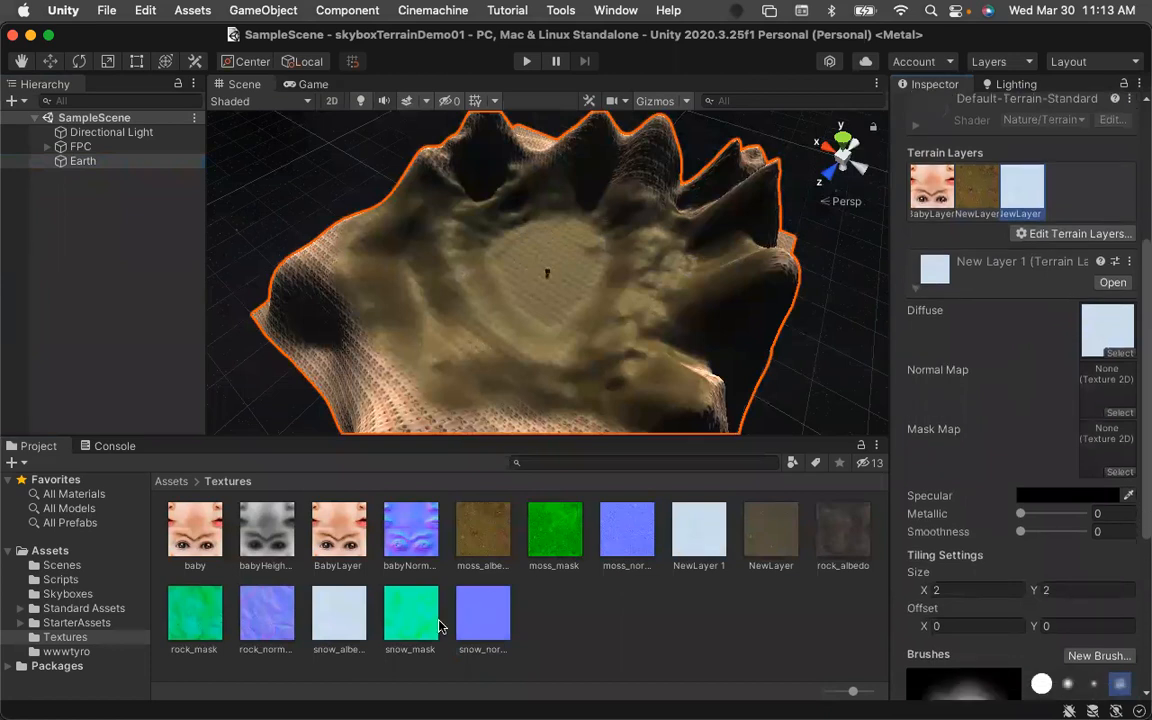
drag(474, 628, 1089, 401)
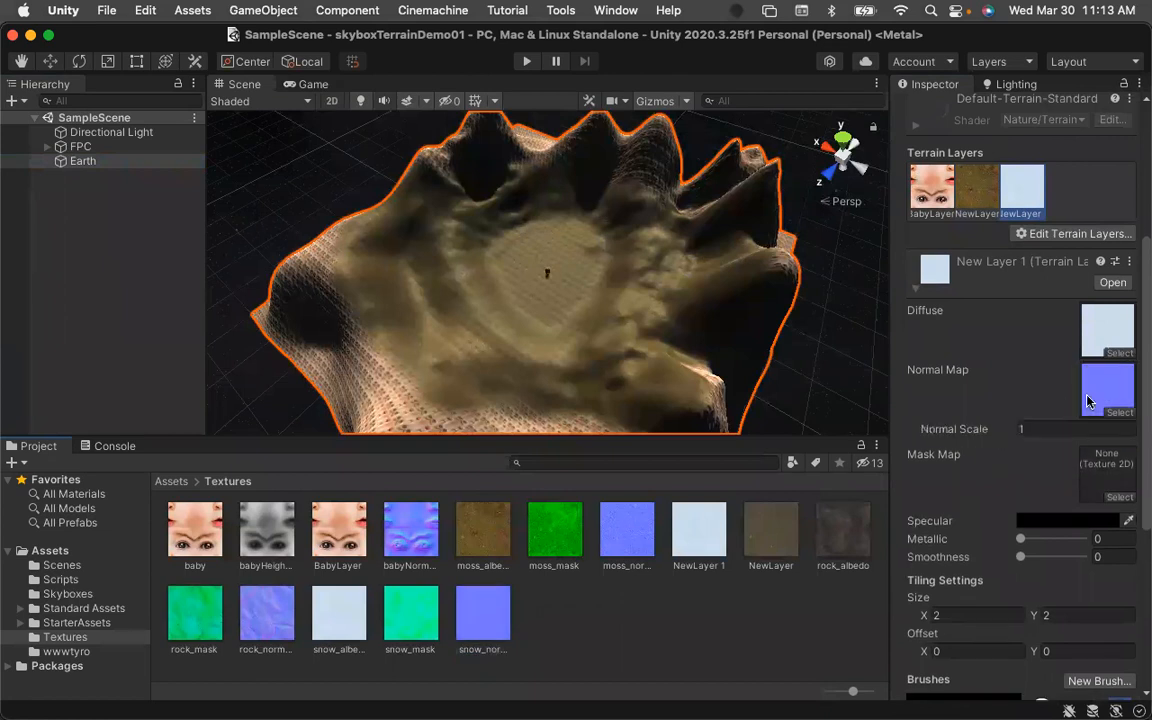
drag(412, 617, 1113, 478)
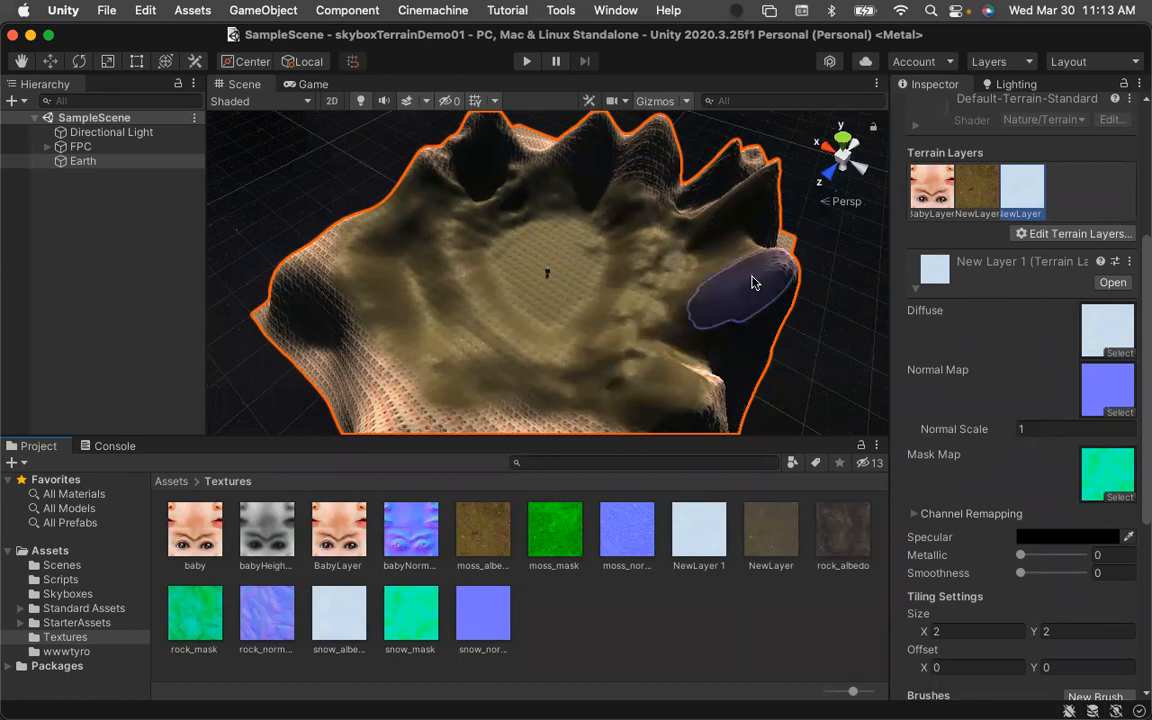
Collapse the snow layer's settings, set the brush opacity to 25 and paint snow onto the outer peaks.
scroll(855, 270, down, 1)
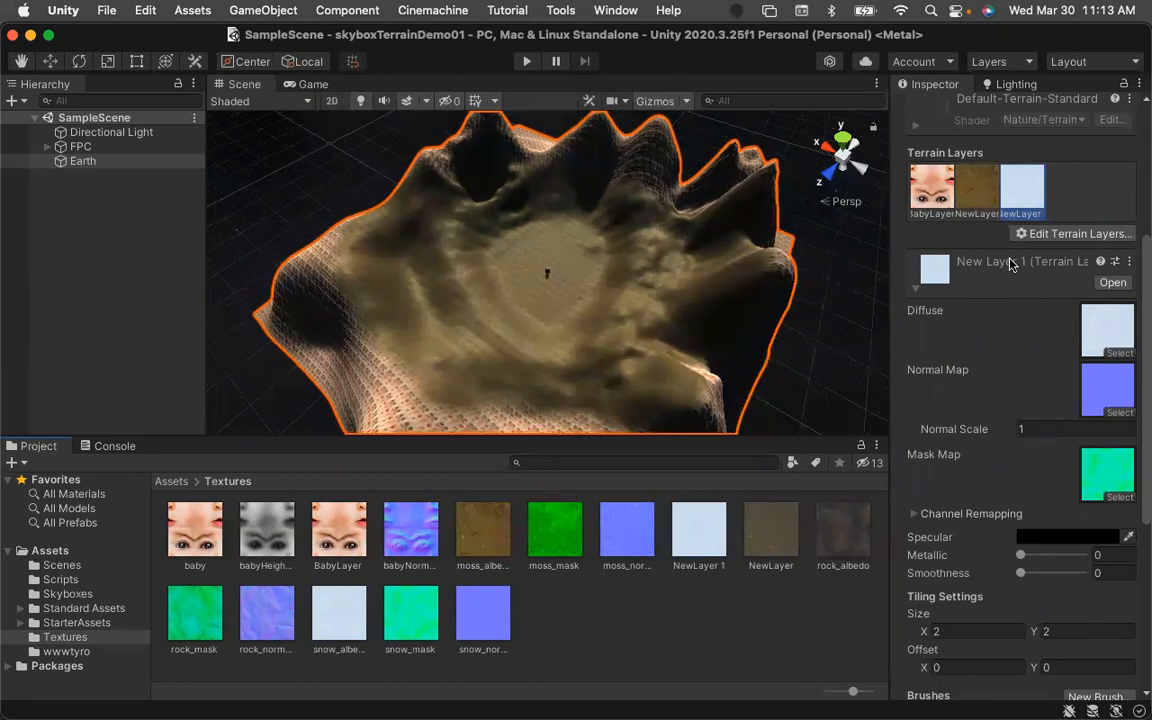
scroll(1012, 263, up, 5)
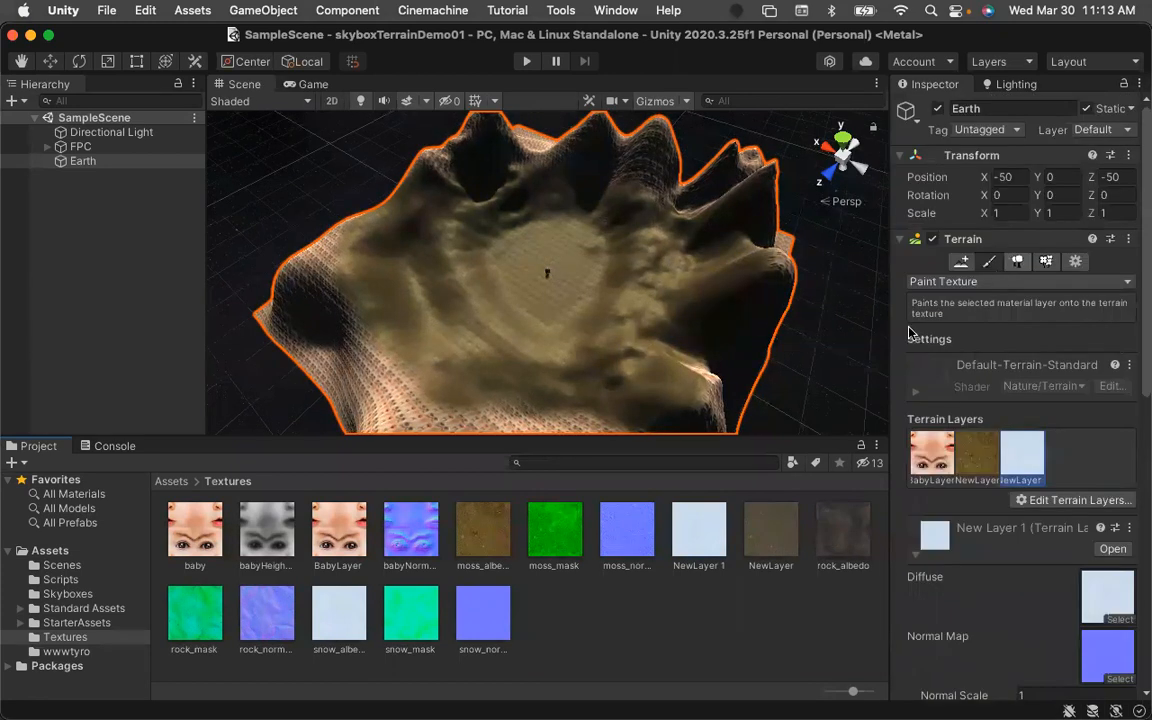
click(915, 556)
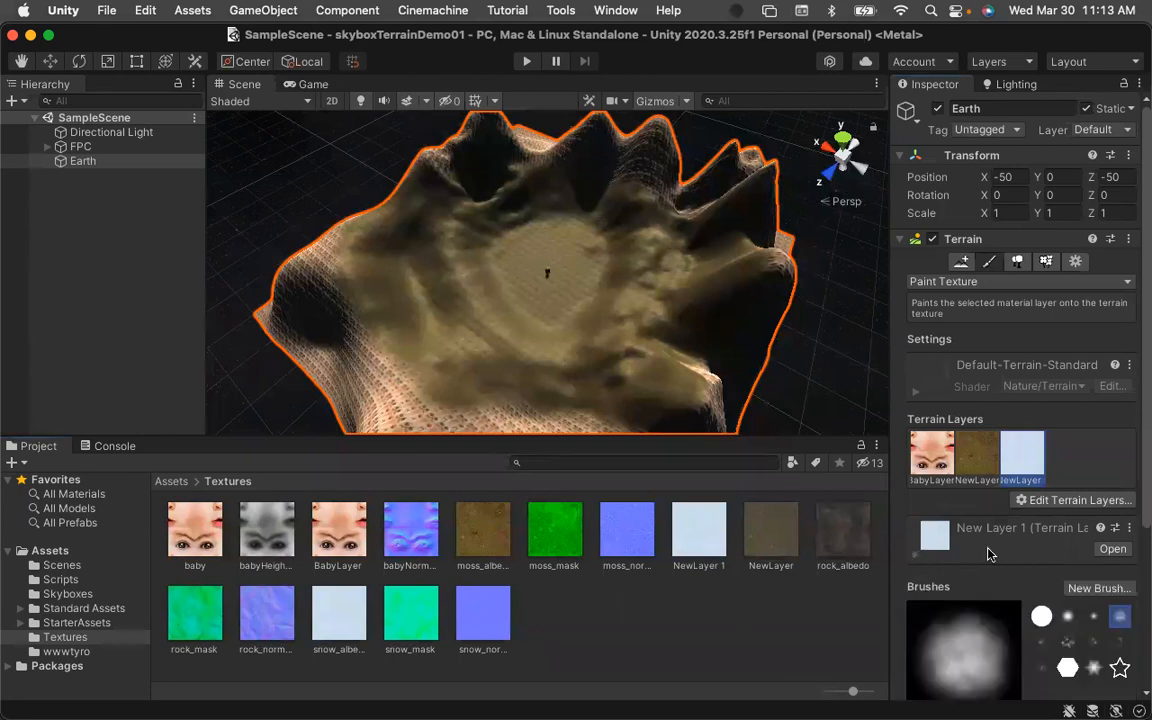
scroll(986, 550, down, 3)
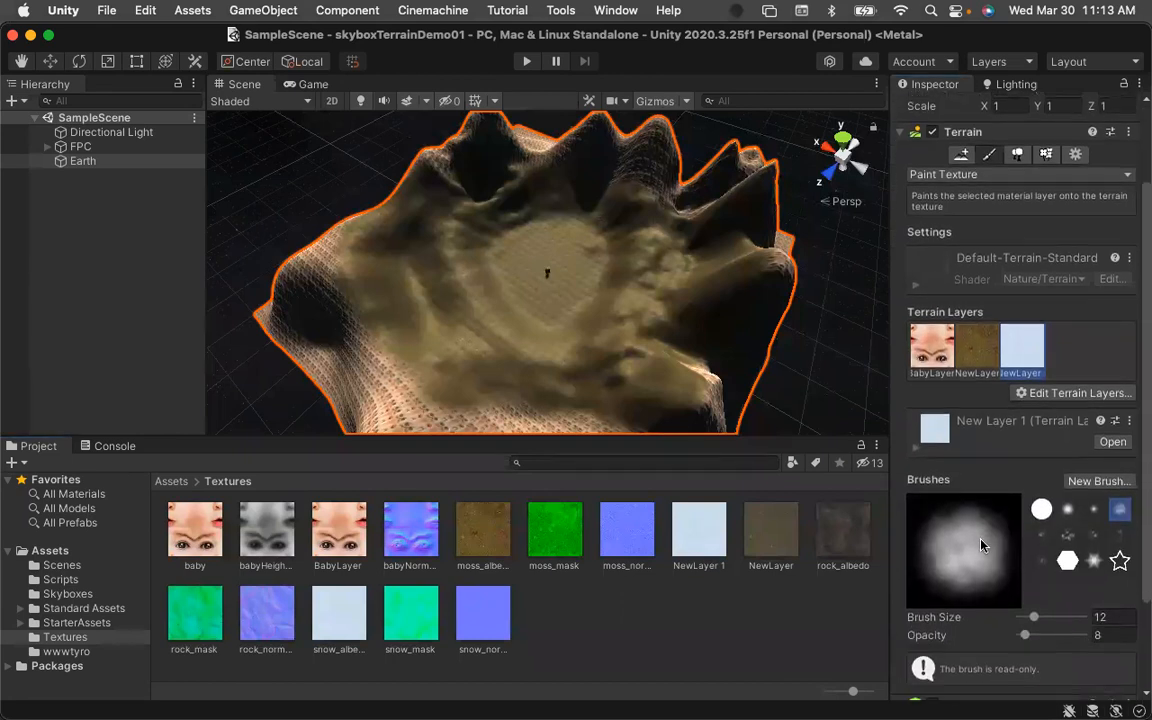
drag(1025, 636, 1035, 640)
drag(782, 260, 779, 250)
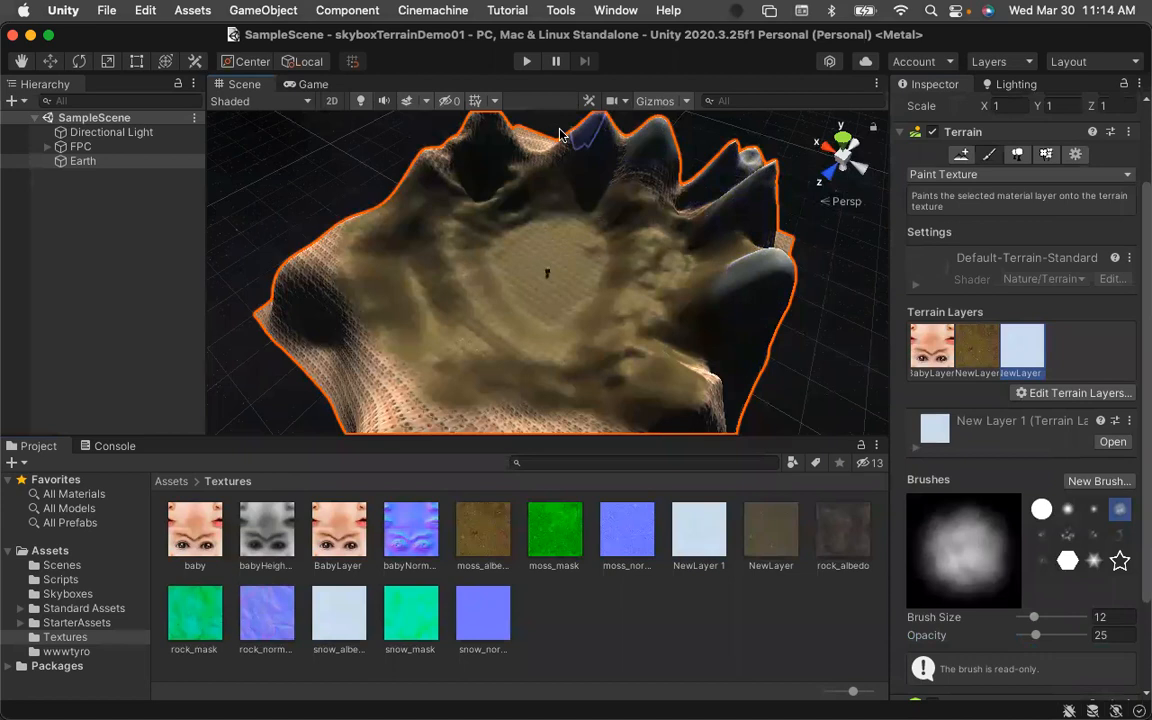
scroll(505, 160, down, 2)
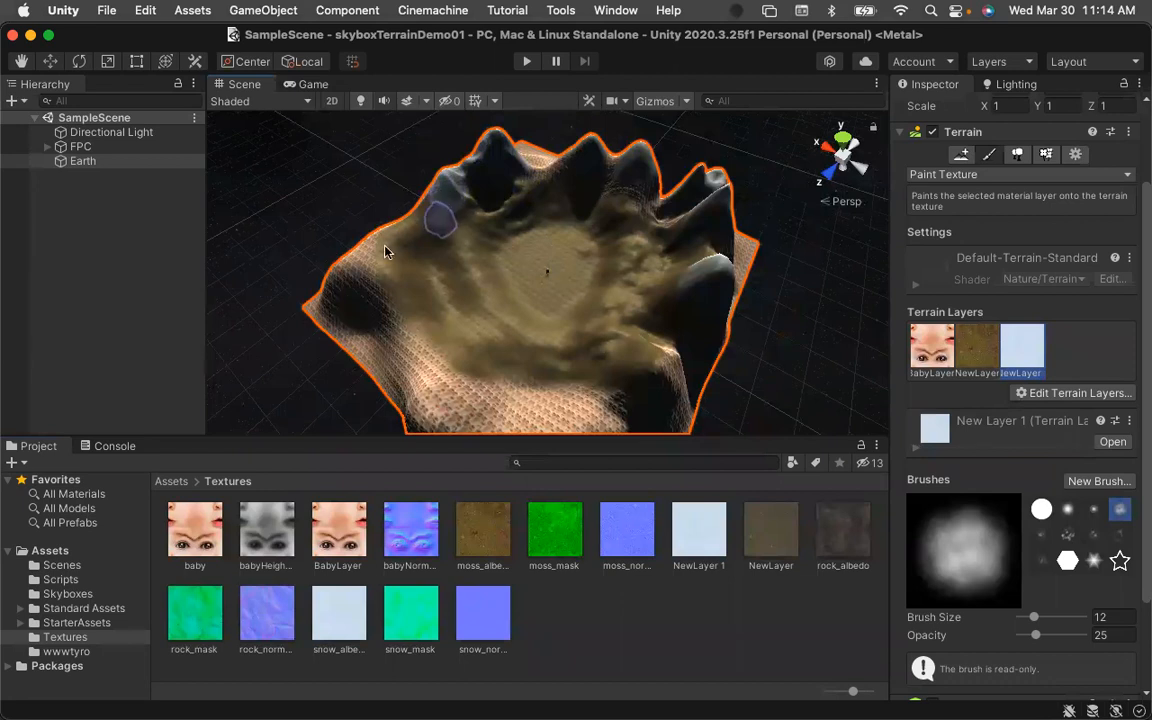
mouse_move(365, 262)
mouse_down()
mouse_move(355, 290)
mouse_move(420, 375)
mouse_move(495, 425)
mouse_move(586, 386)
mouse_move(522, 386)
mouse_move(648, 316)
mouse_up()
Set the brush opacity to 12 and paint more snow along the ridges and peaks.
scroll(495, 412, down, 4)
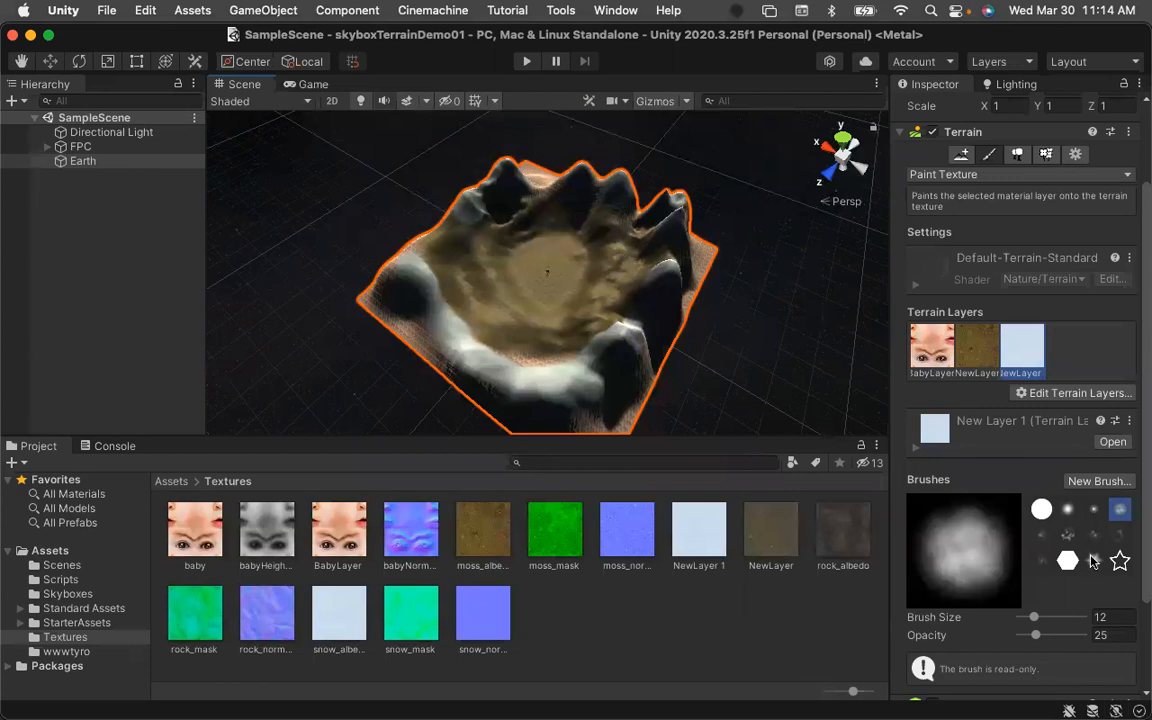
drag(1037, 638, 1031, 640)
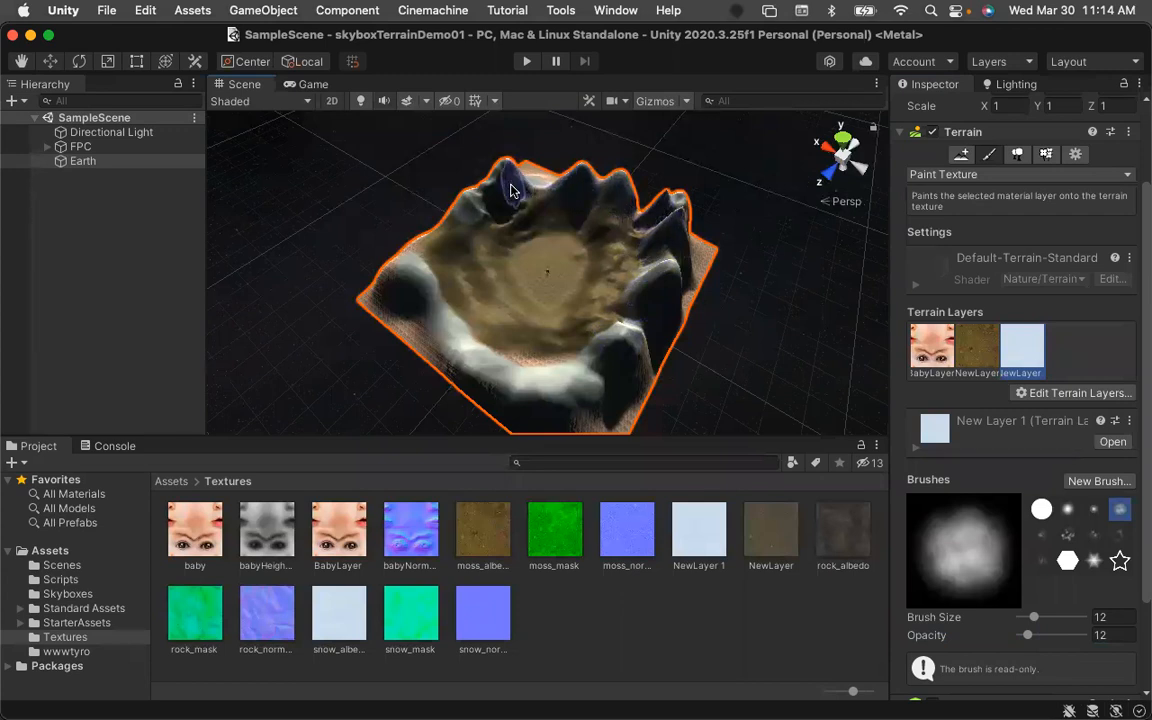
mouse_move(446, 257)
mouse_down()
mouse_move(437, 283)
mouse_move(437, 257)
mouse_move(432, 270)
mouse_move(442, 298)
mouse_move(432, 312)
mouse_move(490, 360)
mouse_move(601, 391)
mouse_up()
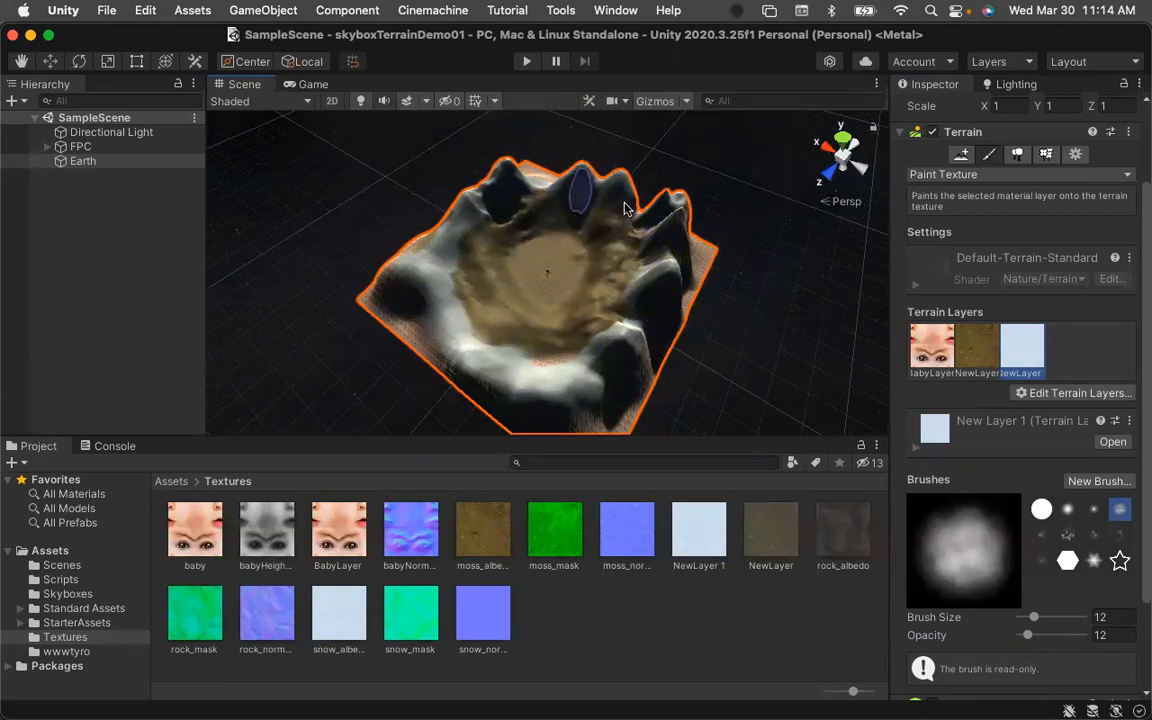
scroll(728, 297, down, 1)
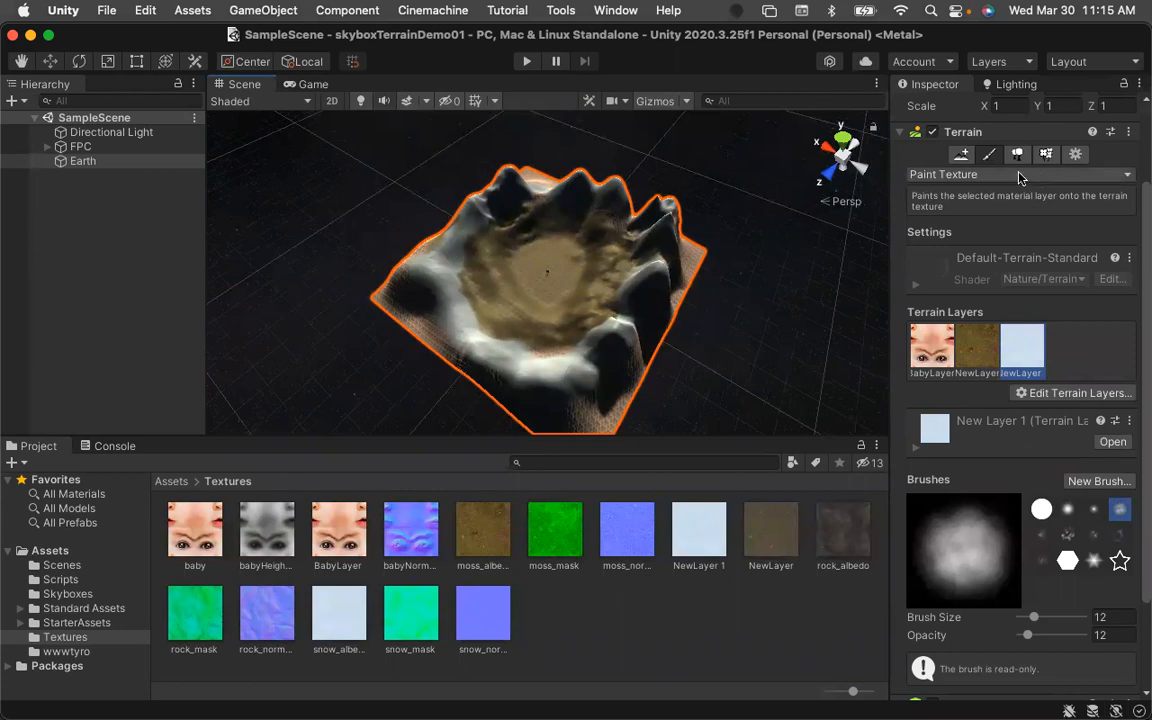
Switch the terrain tool to Smooth Height with a soft round brush and smooth along the upper peaks.
click(1047, 175)
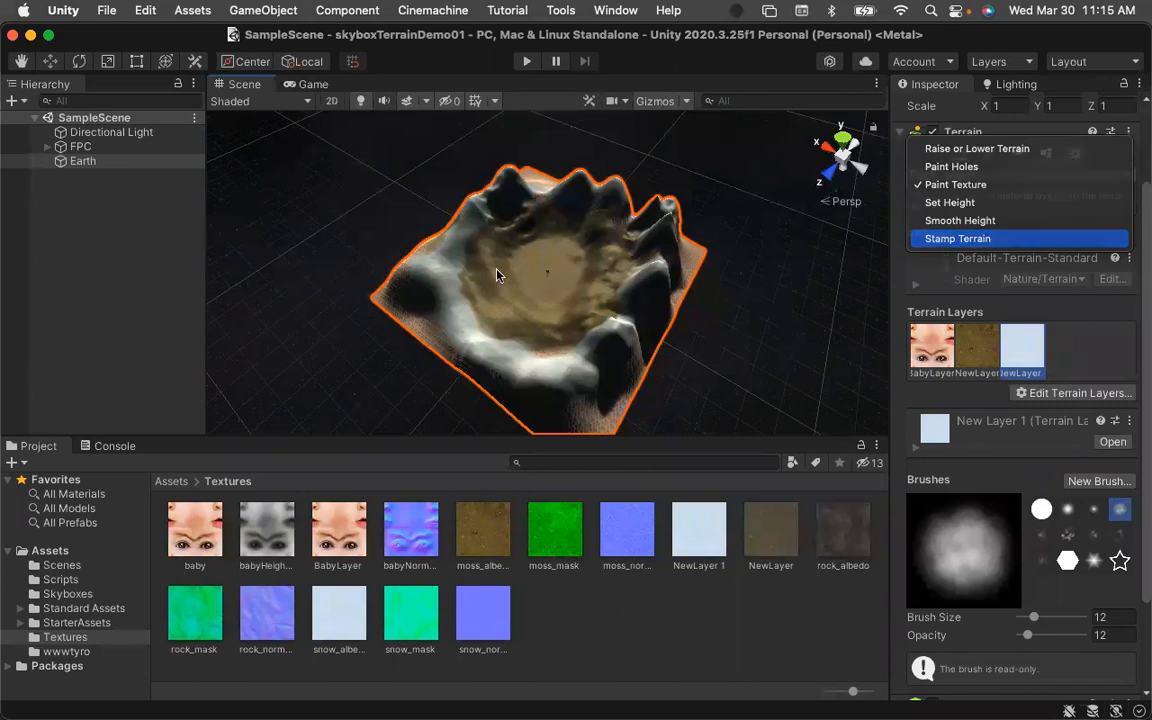
click(945, 239)
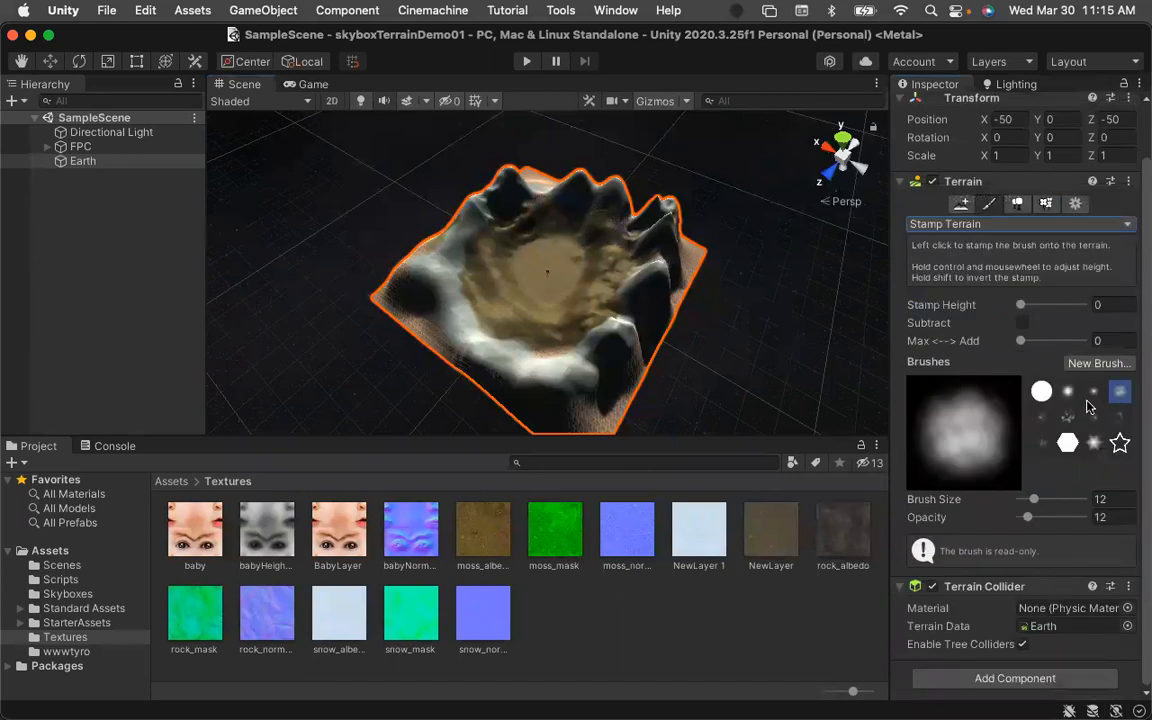
click(1068, 391)
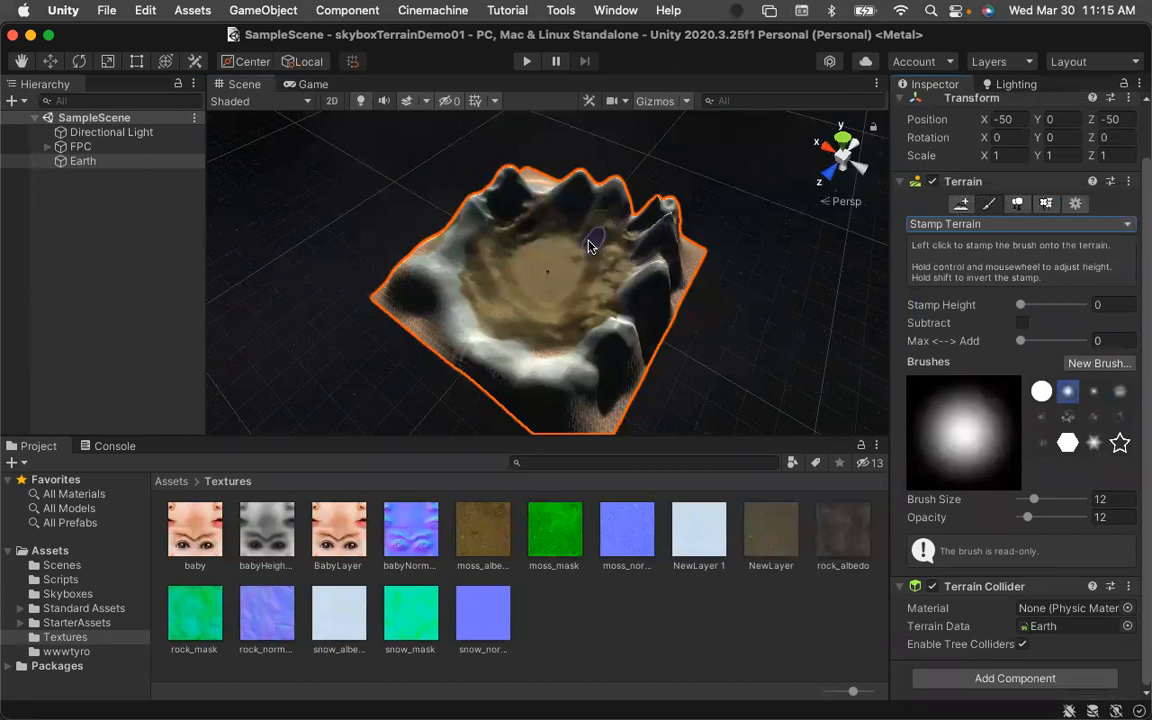
scroll(589, 246, up, 3)
scroll(589, 246, up, 5)
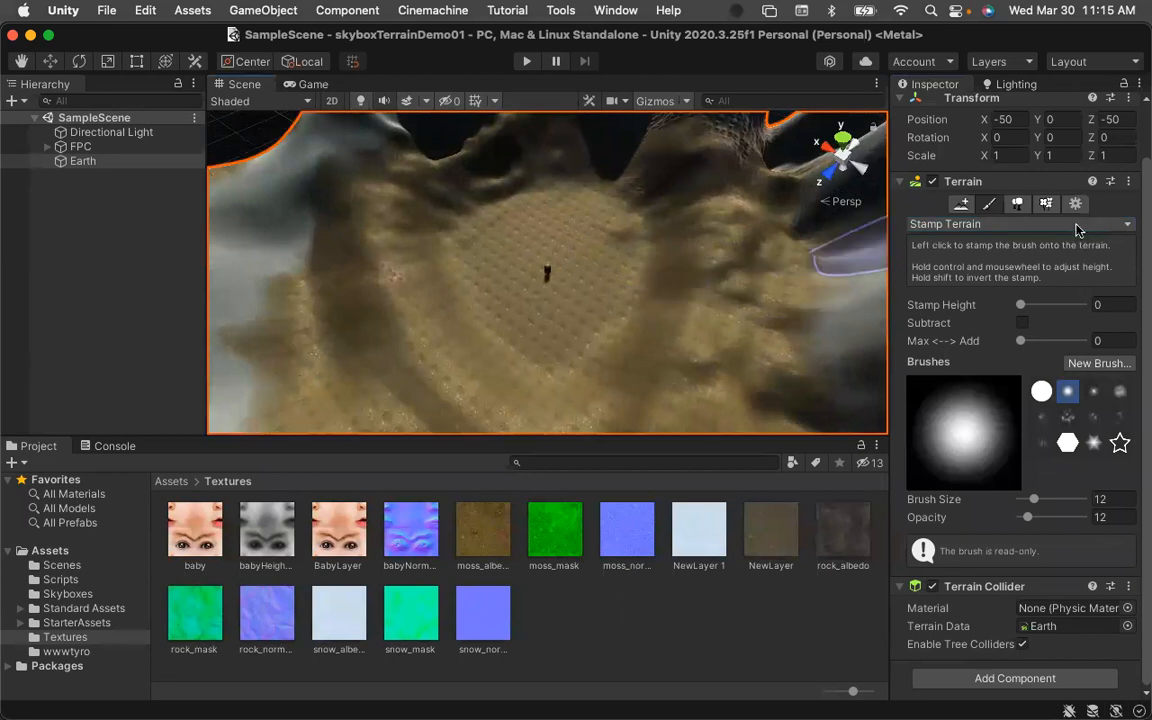
click(1003, 224)
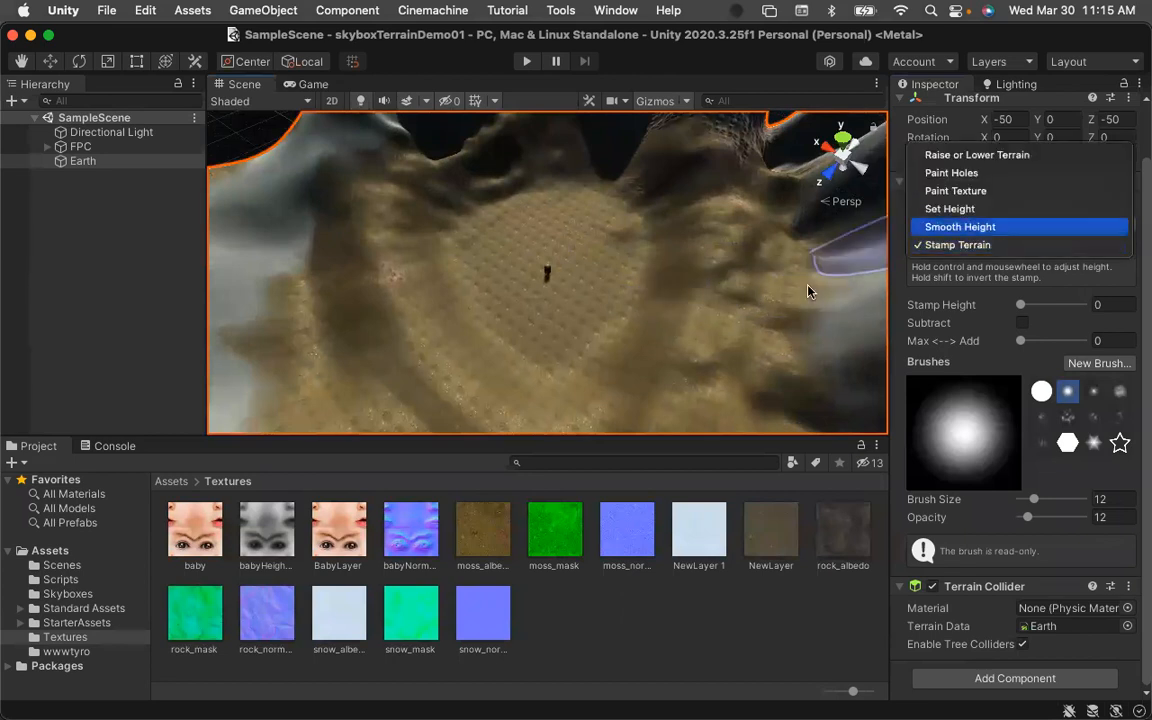
scroll(683, 263, down, 10)
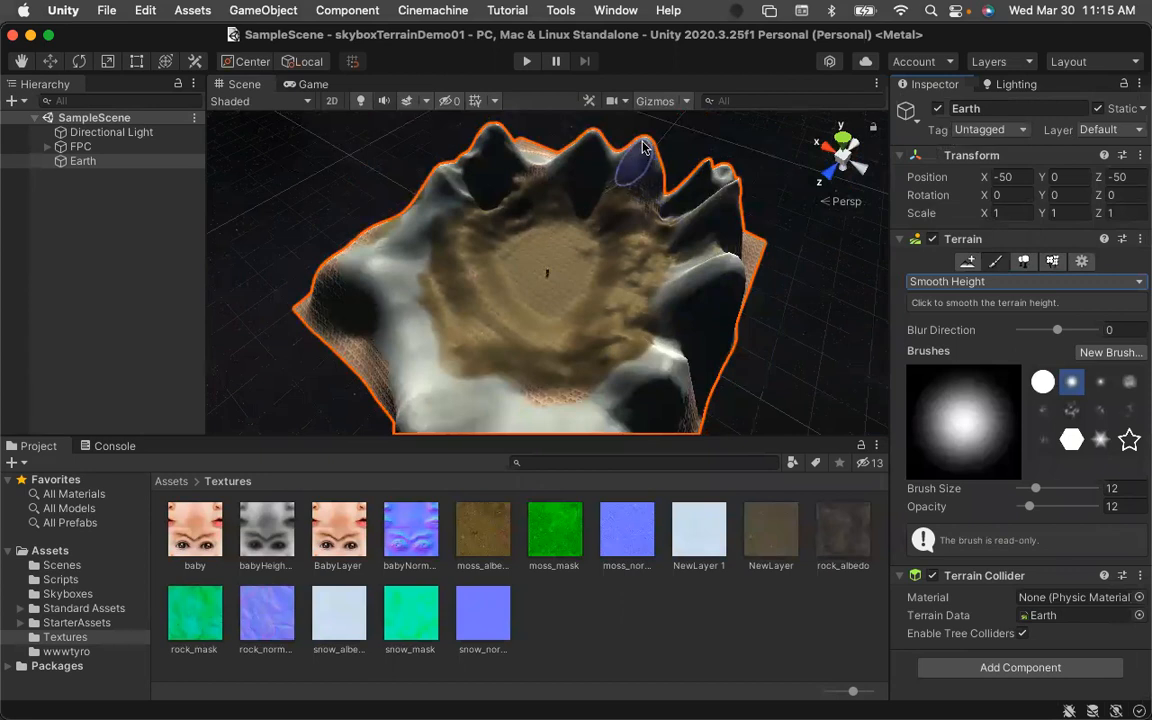
mouse_move(712, 173)
mouse_down()
mouse_move(704, 188)
mouse_move(732, 216)
mouse_move(720, 286)
mouse_move(712, 236)
mouse_move(731, 193)
mouse_move(716, 178)
mouse_move(590, 145)
mouse_move(613, 152)
mouse_move(460, 172)
mouse_up()
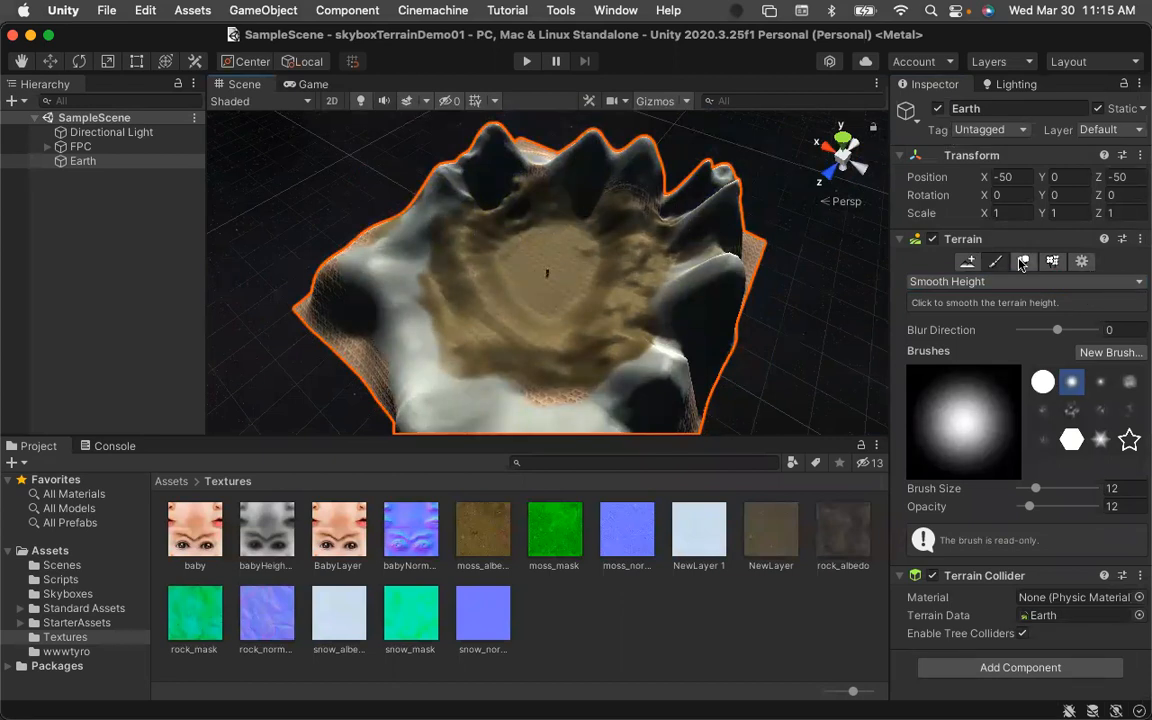
Switch to tree painting and add Conifer_Desktop as a tree prefab.
click(1024, 263)
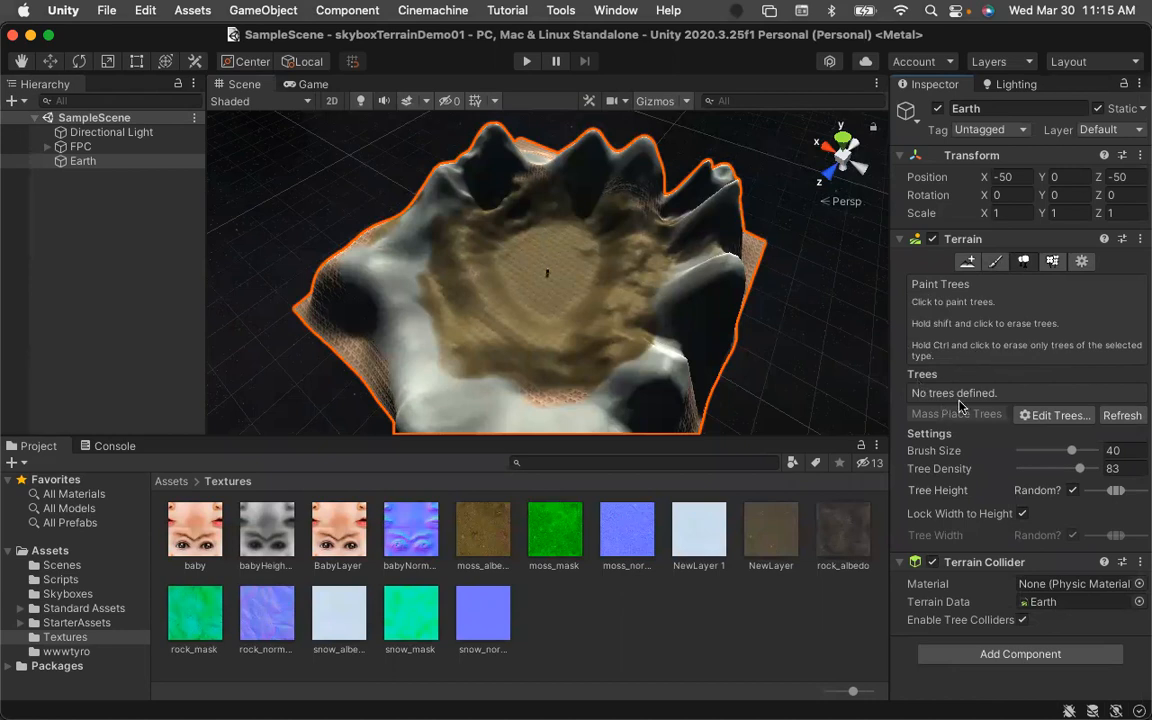
click(1049, 418)
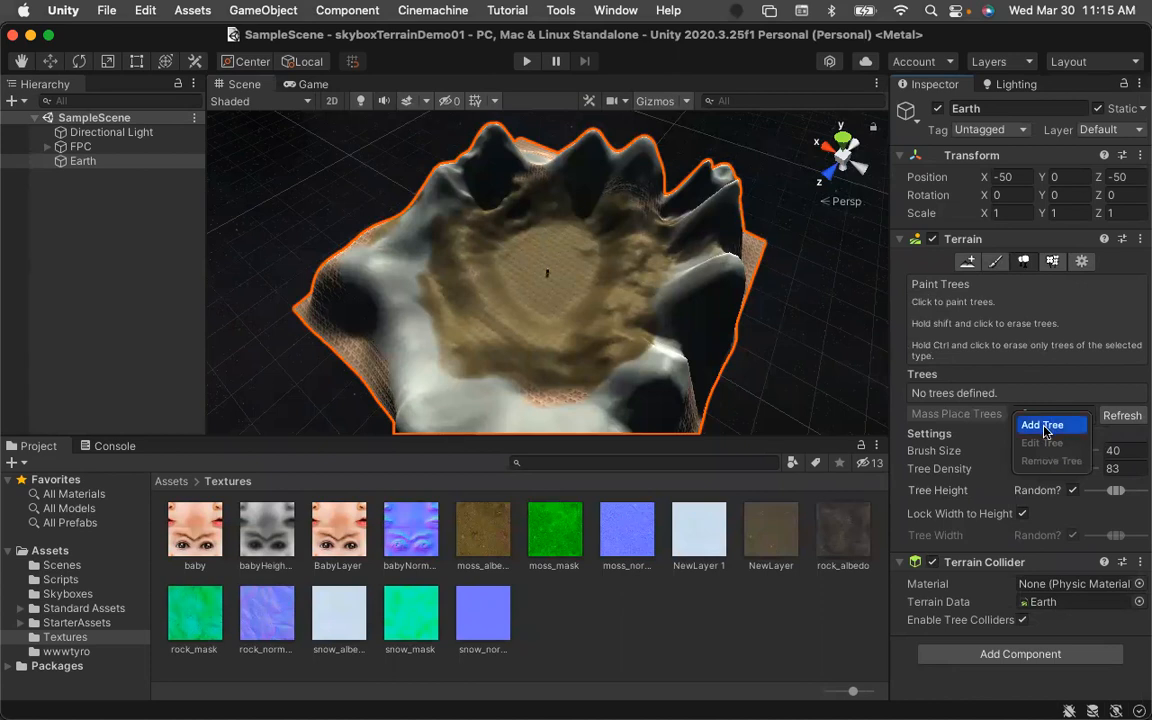
click(1043, 426)
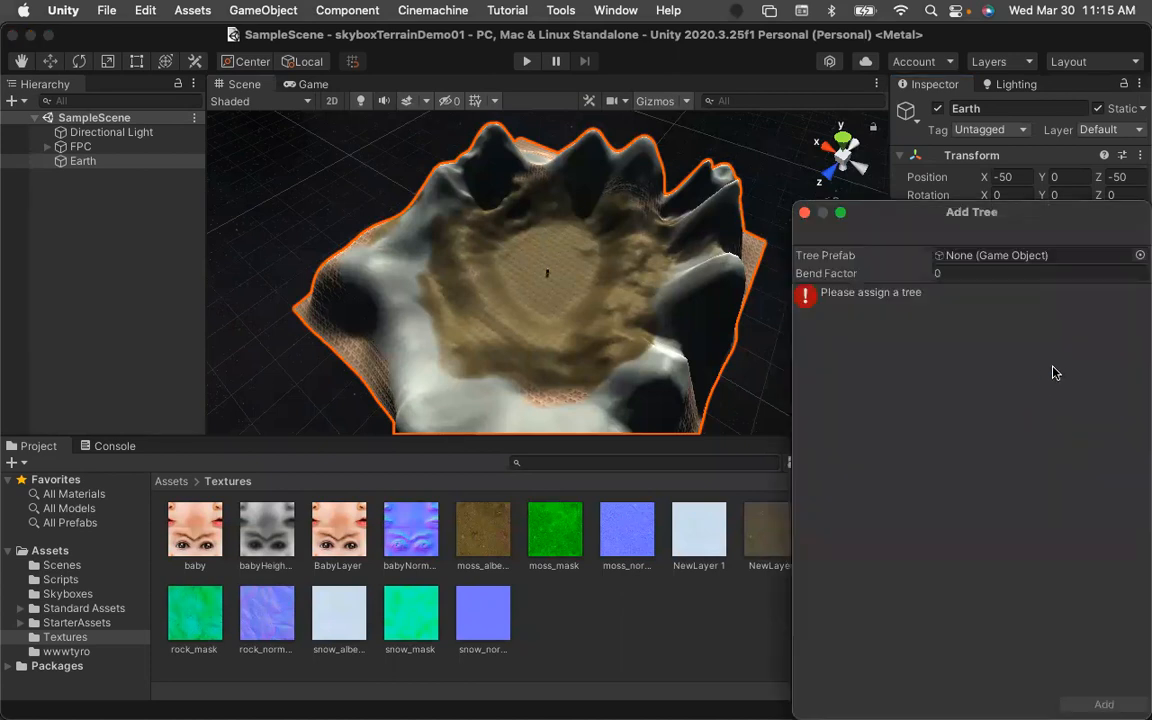
click(1139, 256)
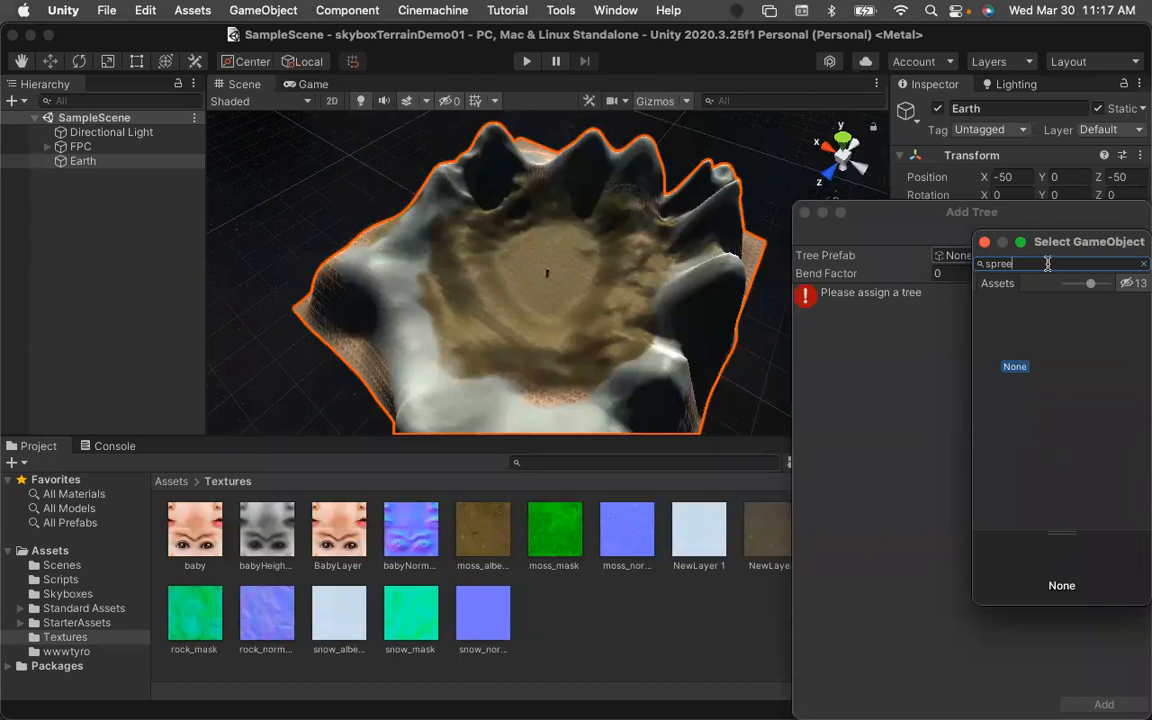
key(BackSpace)
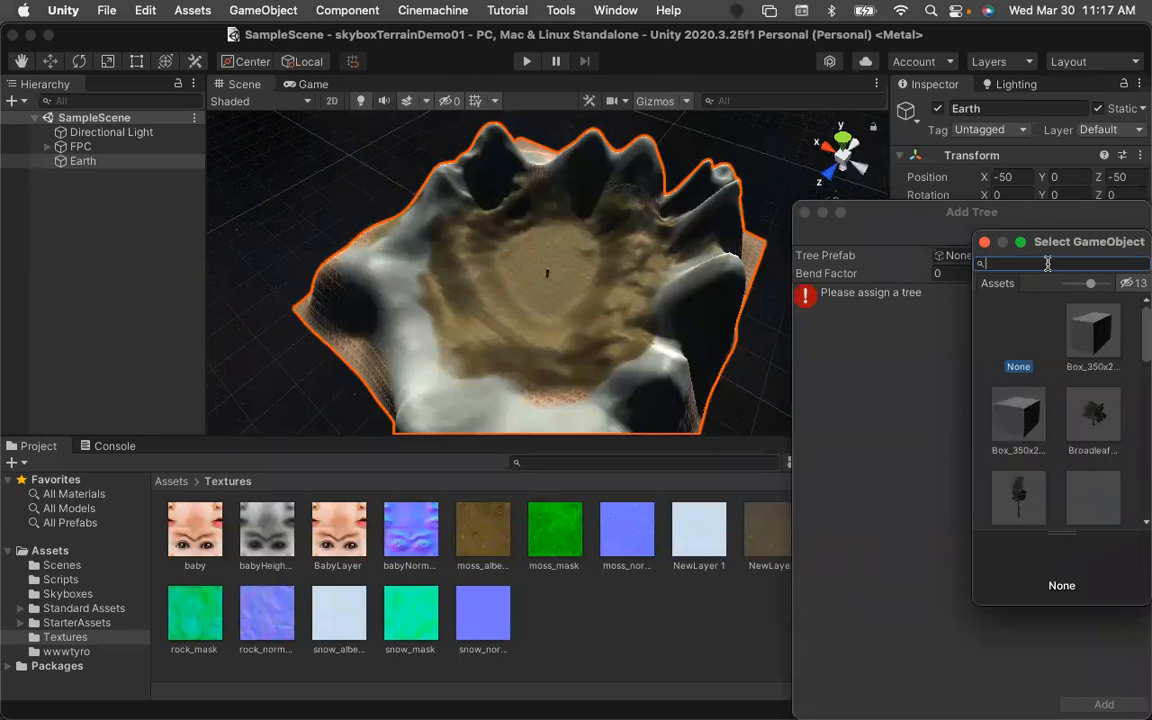
text(s)
scroll(1075, 500, down, 3)
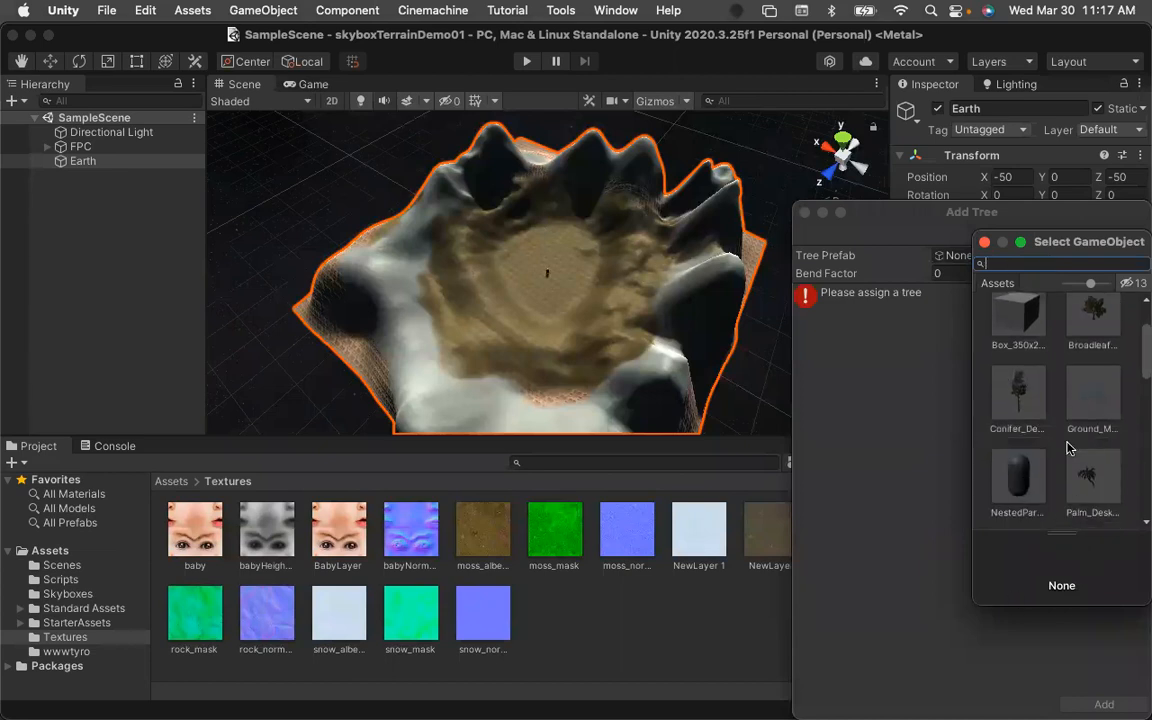
scroll(1068, 448, up, 2)
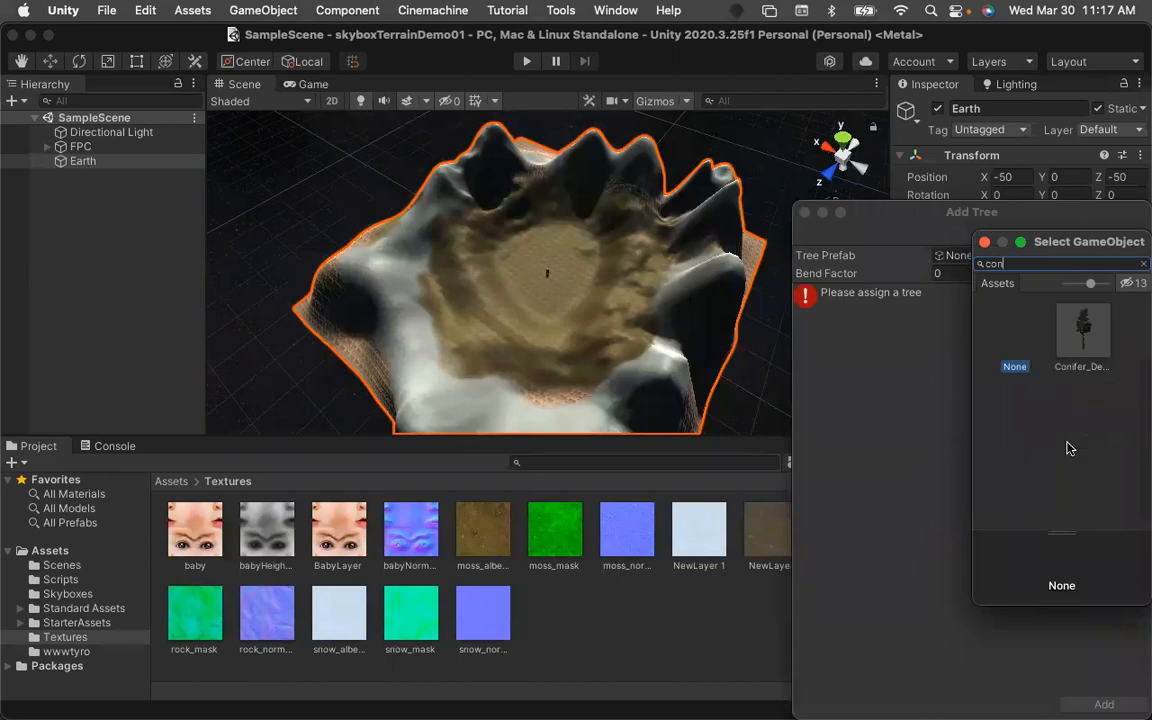
click(1083, 328)
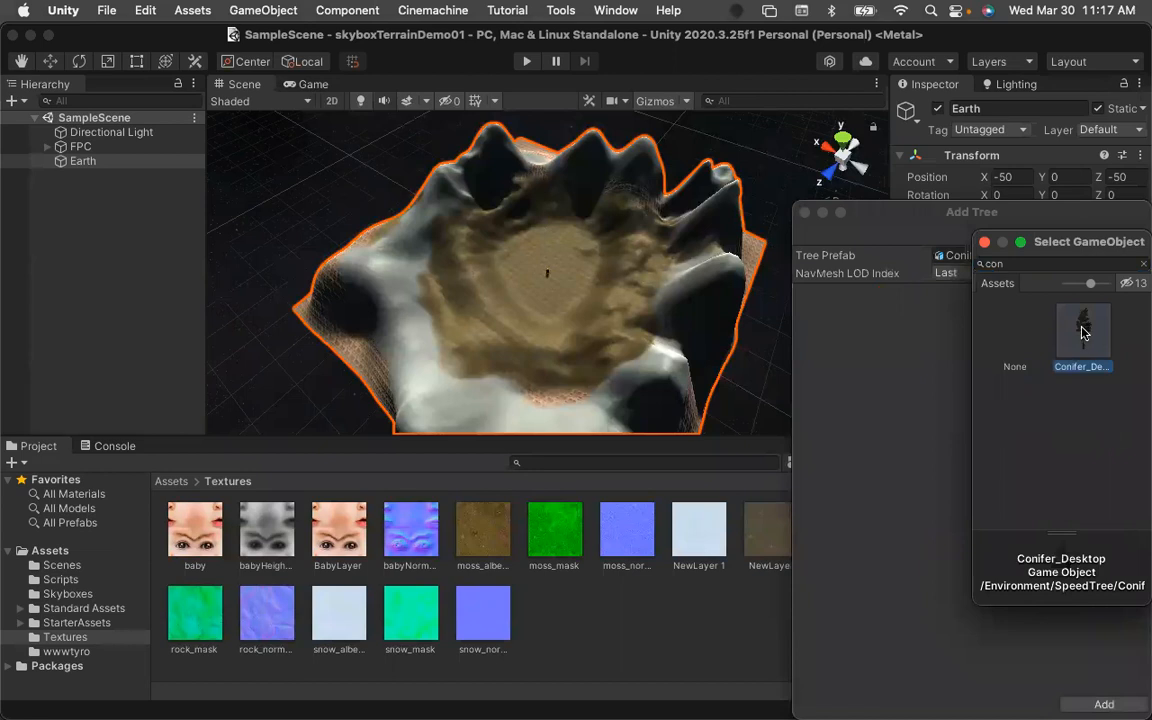
double_click(1084, 329)
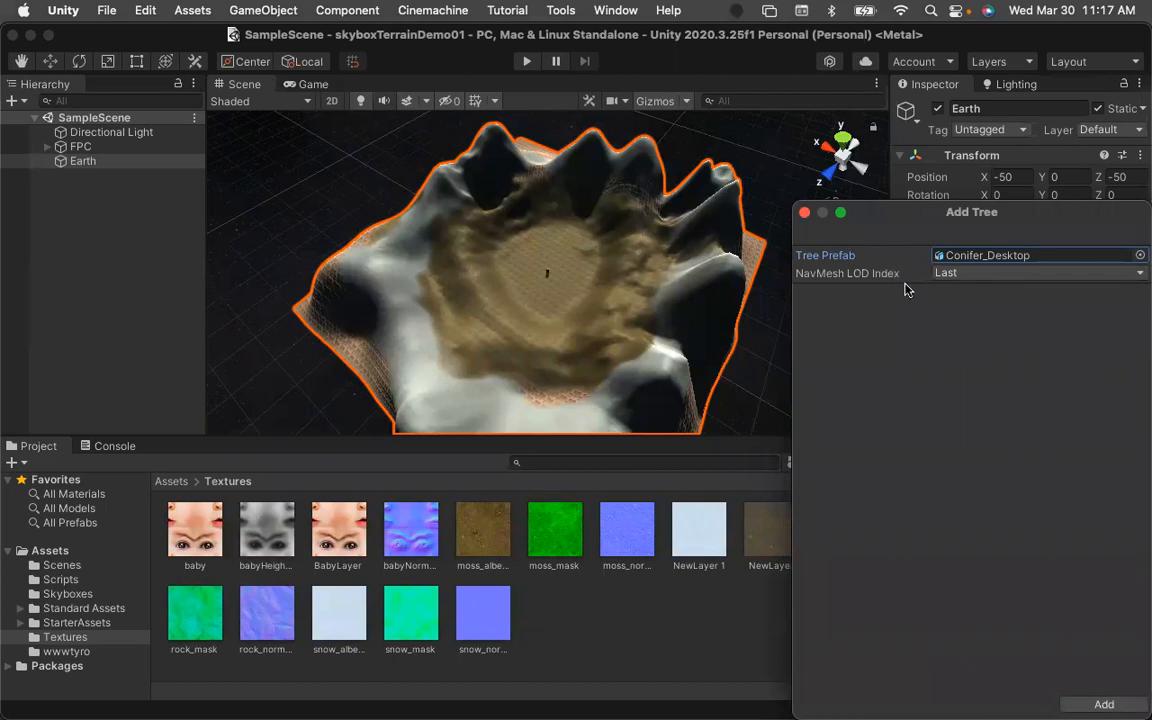
click(1105, 702)
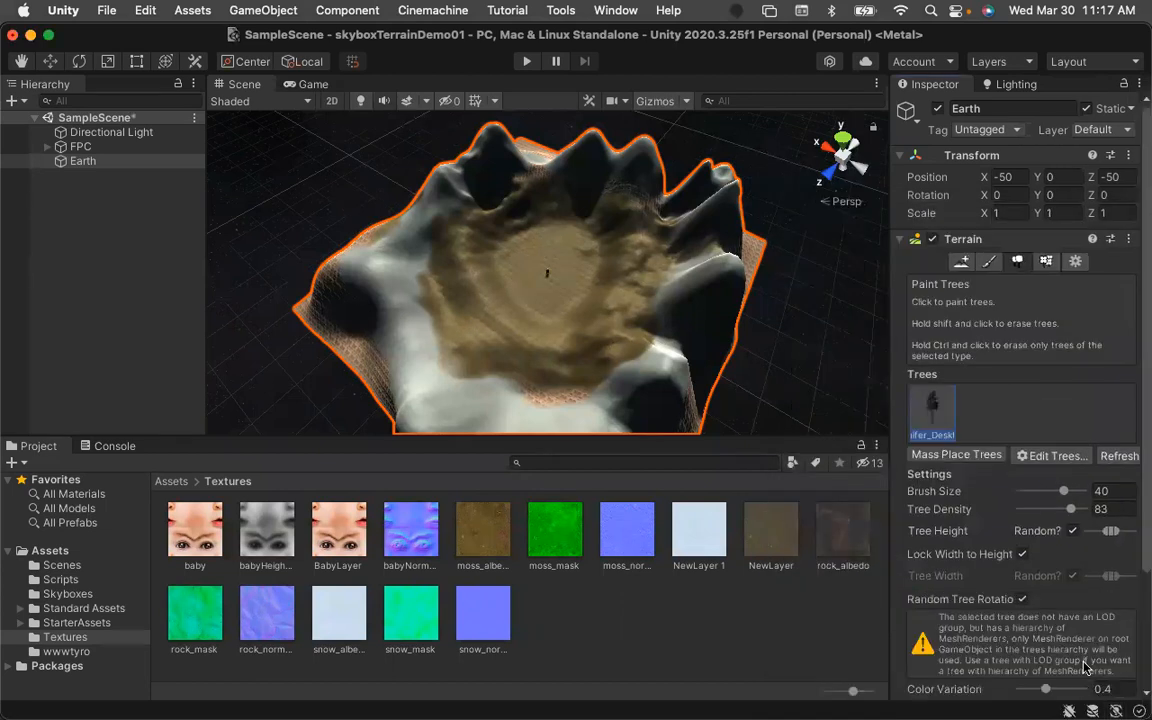
Set the tree brush size to 20.
scroll(980, 636, down, 1)
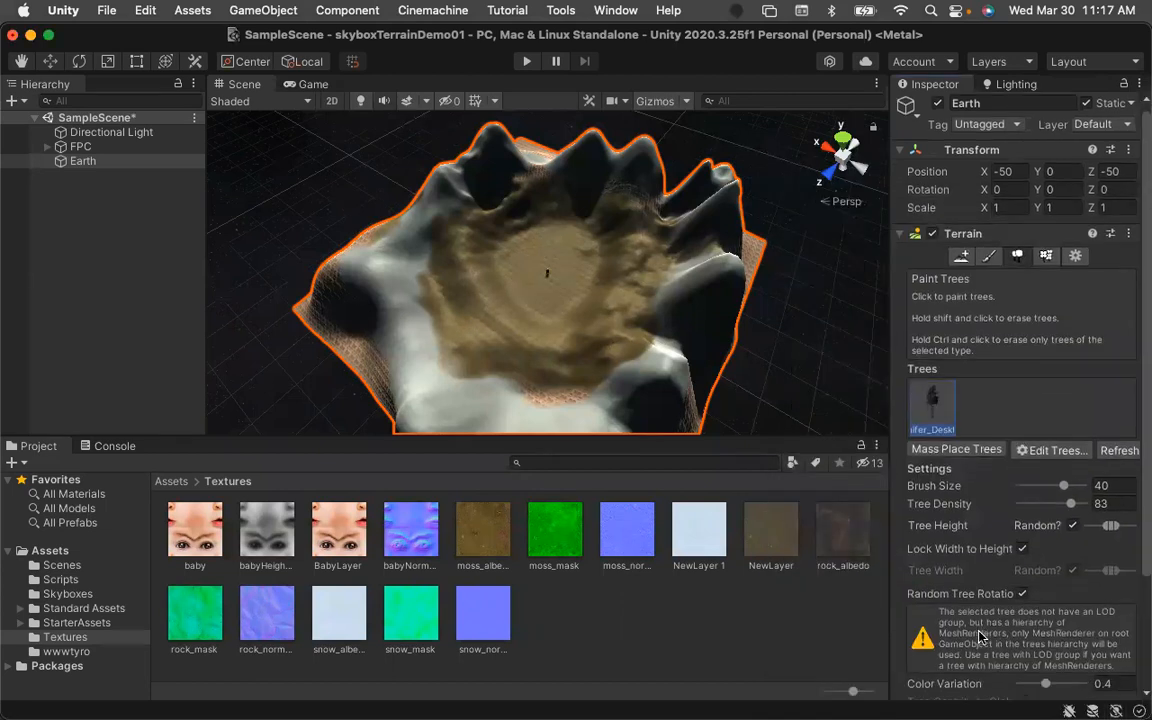
scroll(980, 636, down, 2)
scroll(978, 630, down, 5)
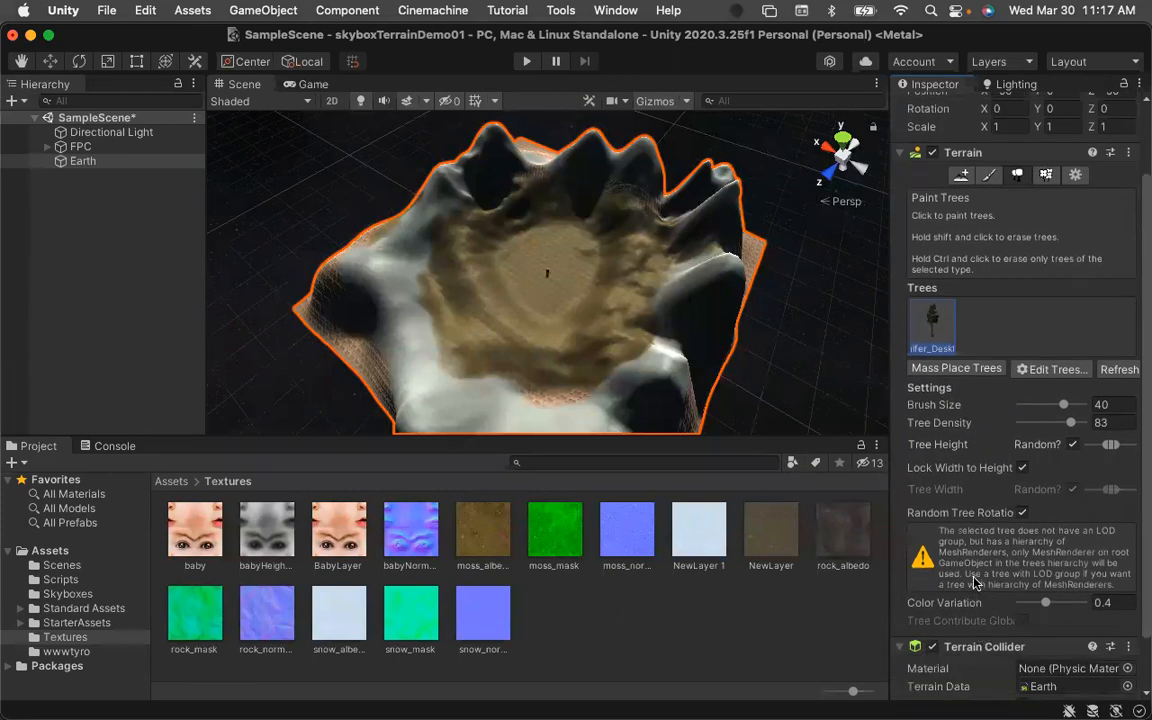
scroll(958, 555, down, 2)
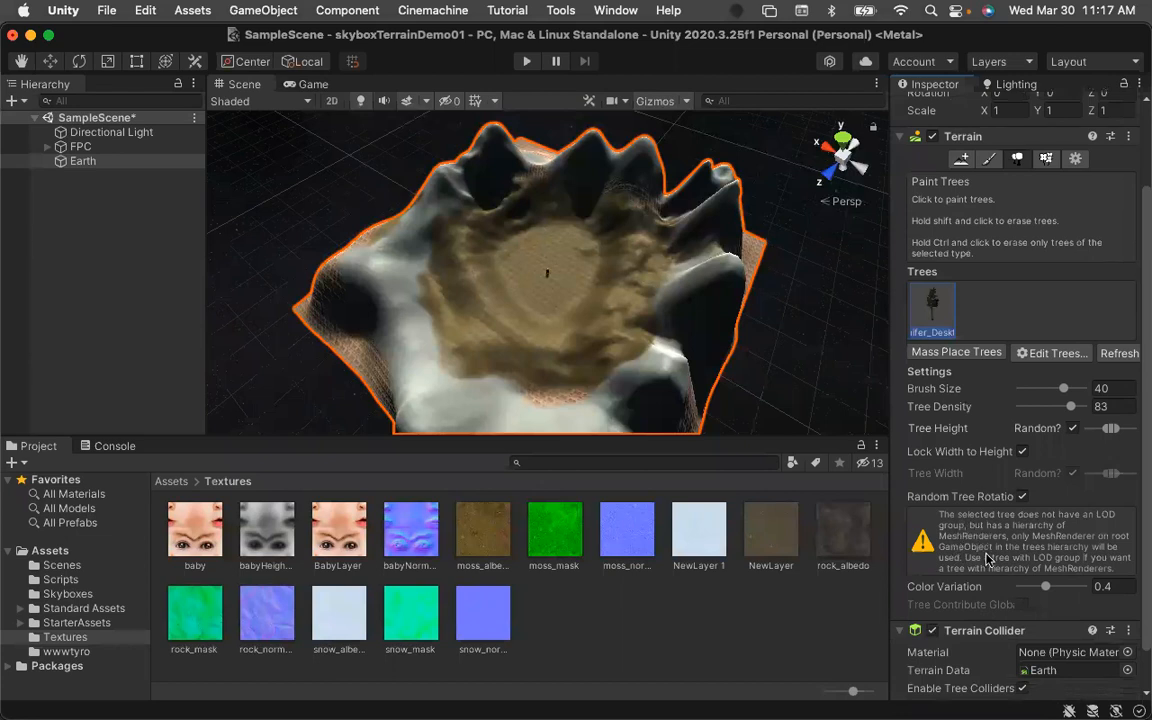
scroll(986, 558, down, 1)
scroll(986, 558, up, 5)
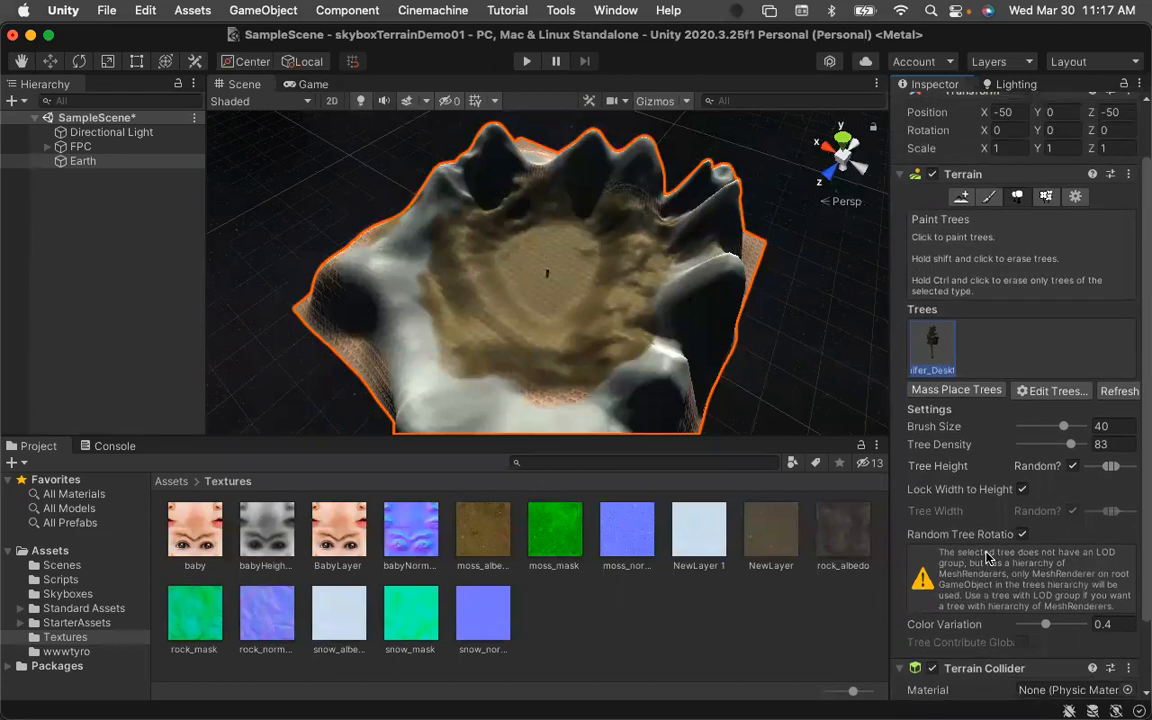
scroll(986, 555, up, 2)
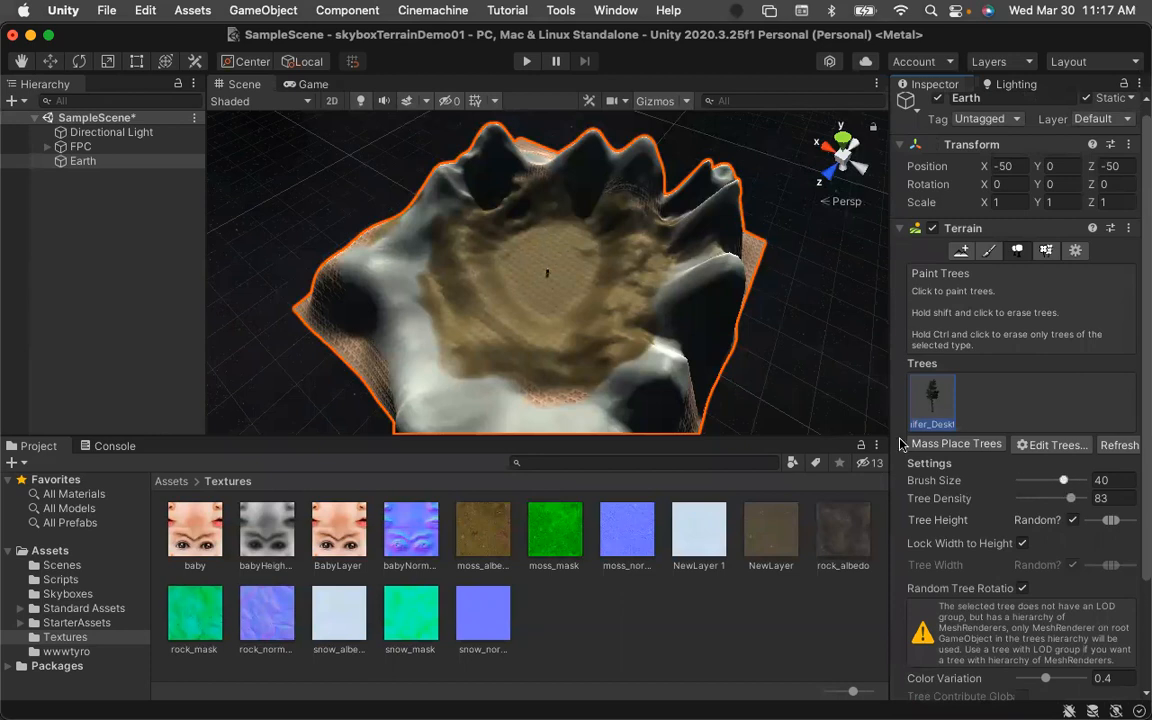
drag(1062, 485, 1036, 487)
drag(1038, 485, 1054, 485)
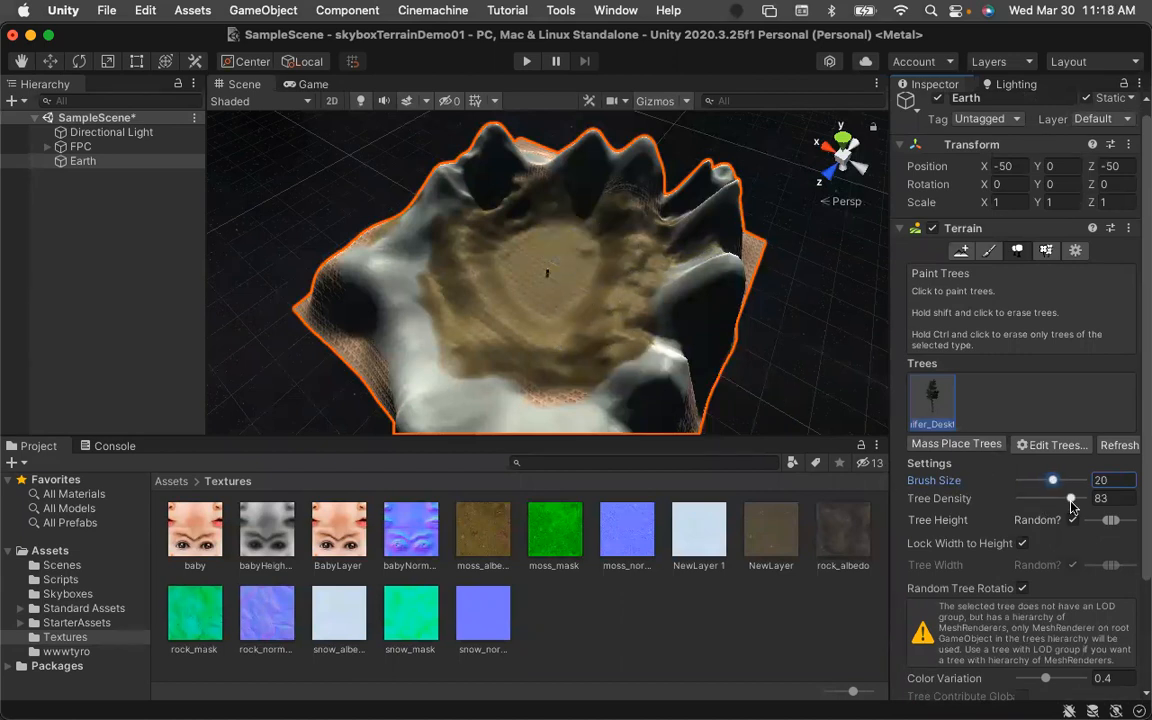
Set the tree density to 15.
drag(1071, 505, 1050, 507)
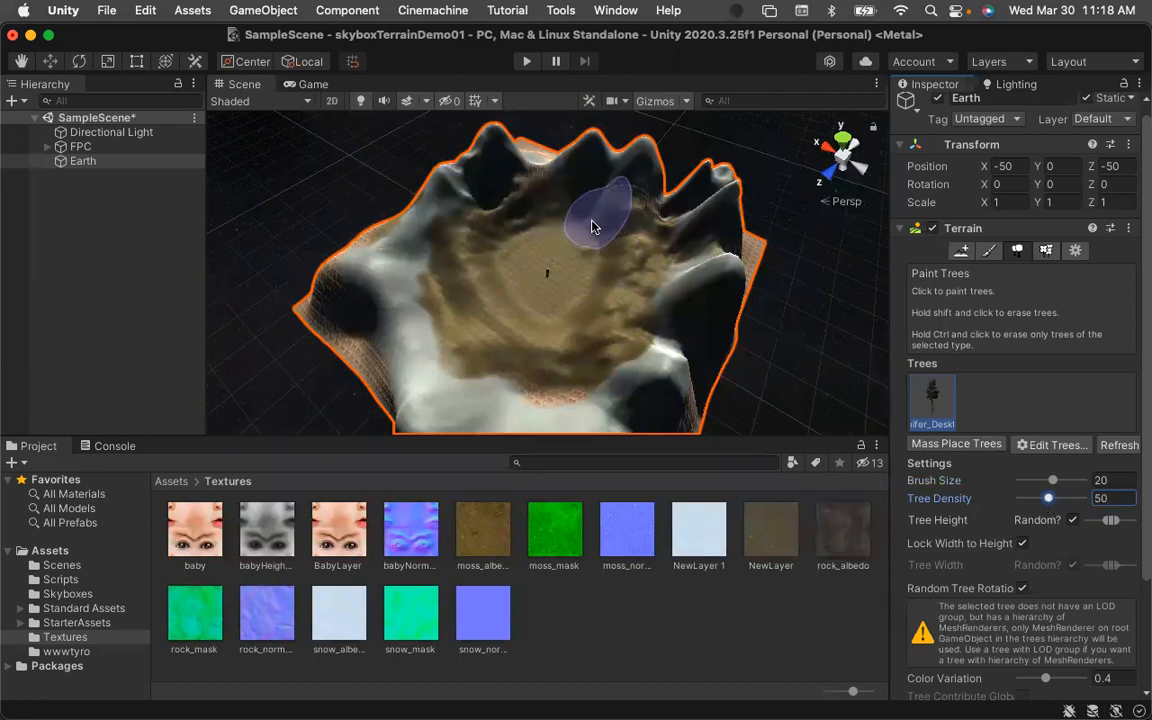
drag(1050, 508, 1025, 501)
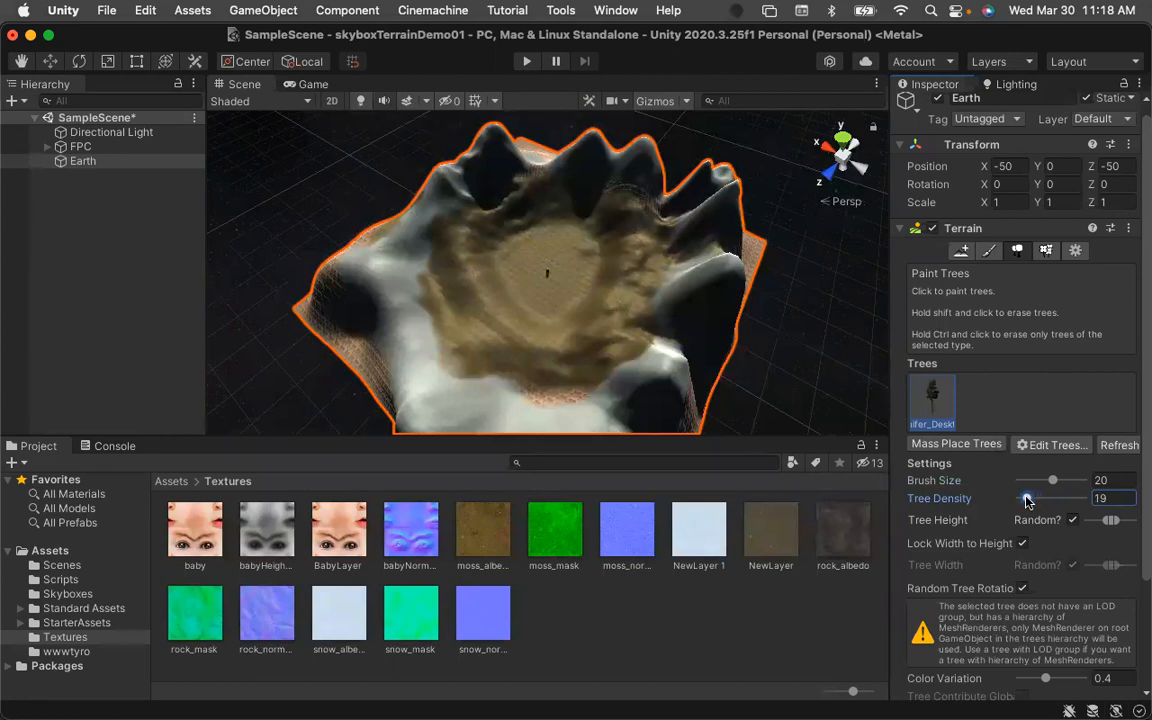
double_click(1117, 498)
text(10)
key(BackSpace)
text(5)
scroll(967, 541, down, 1)
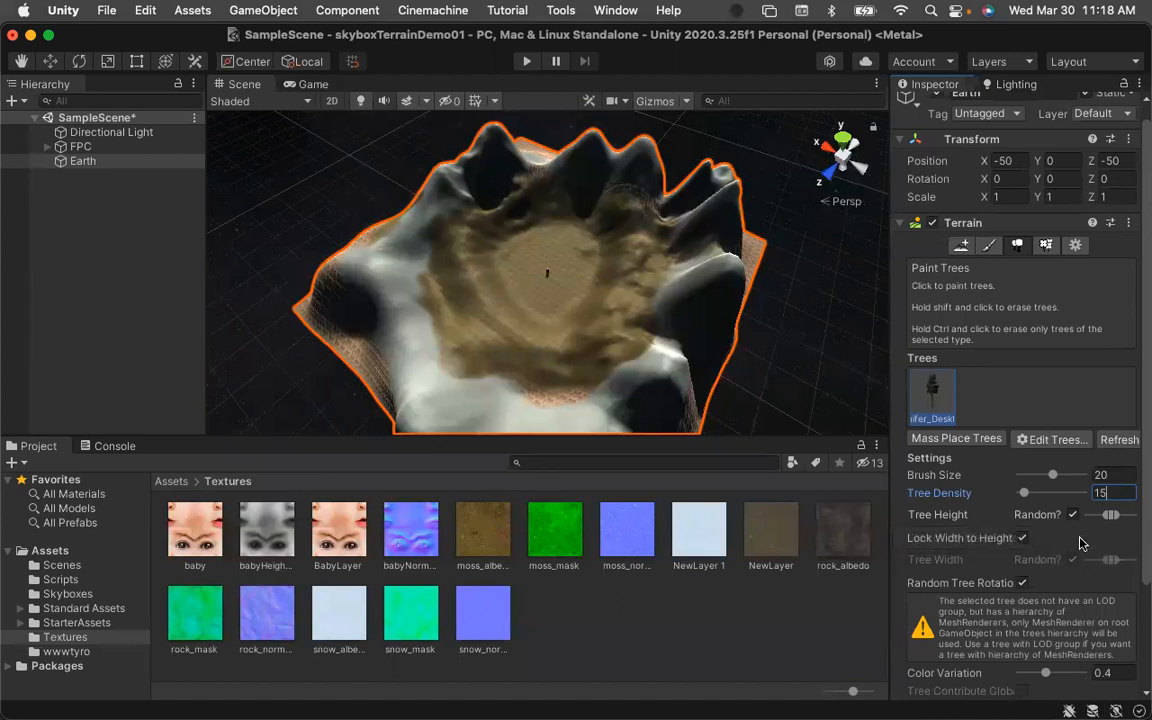
Paint conifer trees across the upper part of the central basin.
scroll(1060, 543, down, 1)
scroll(1060, 543, down, 3)
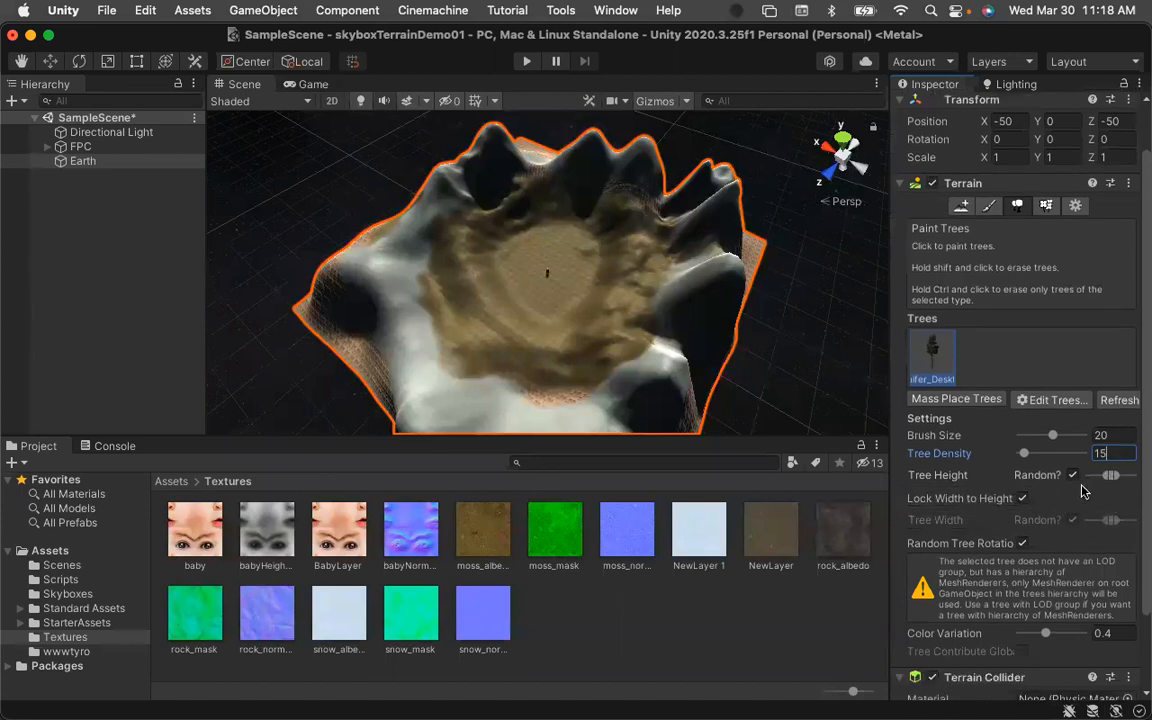
scroll(975, 460, down, 8)
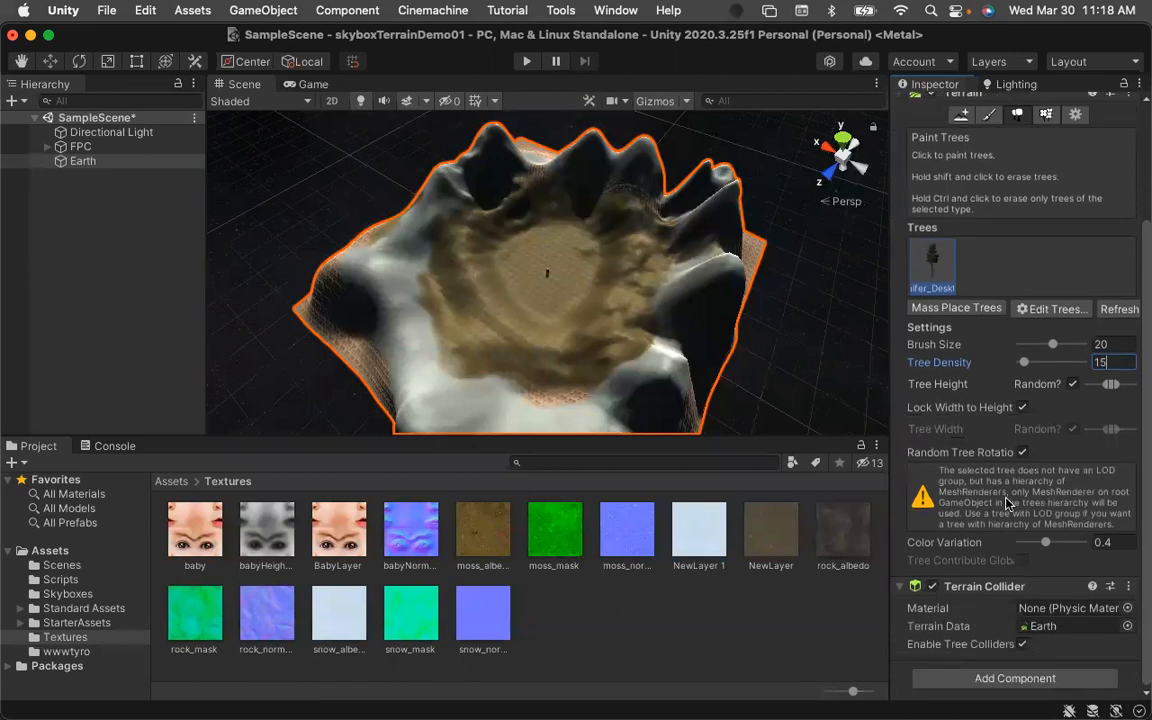
scroll(1005, 495, up, 13)
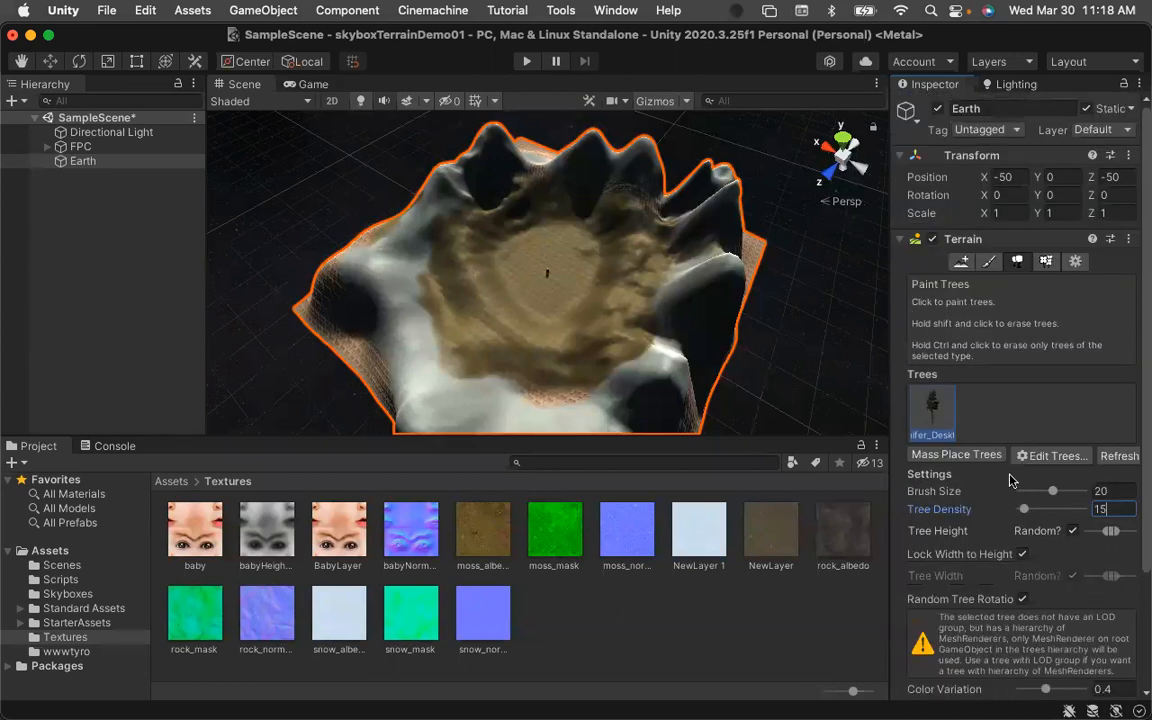
mouse_move(587, 249)
mouse_down()
mouse_move(572, 247)
mouse_move(600, 262)
mouse_move(590, 275)
mouse_move(610, 296)
mouse_move(640, 300)
mouse_move(600, 305)
mouse_move(634, 308)
mouse_move(617, 305)
mouse_up()
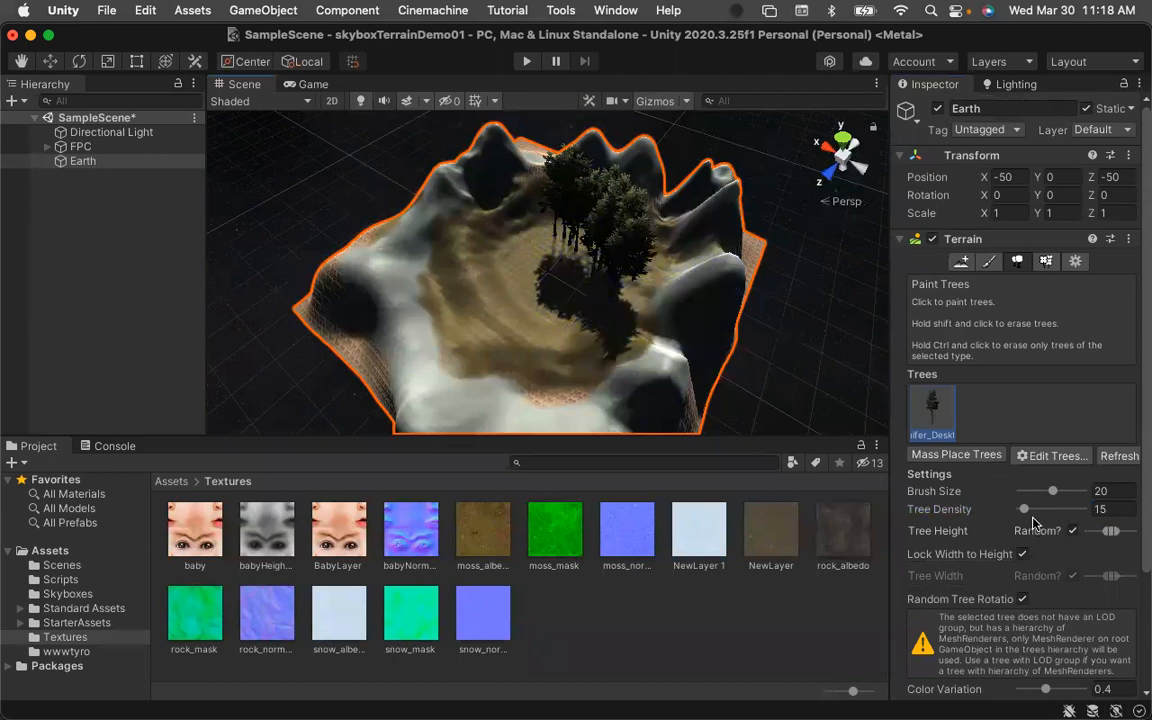
Undo the tree painting.
scroll(1034, 522, down, 2)
scroll(1037, 520, down, 1)
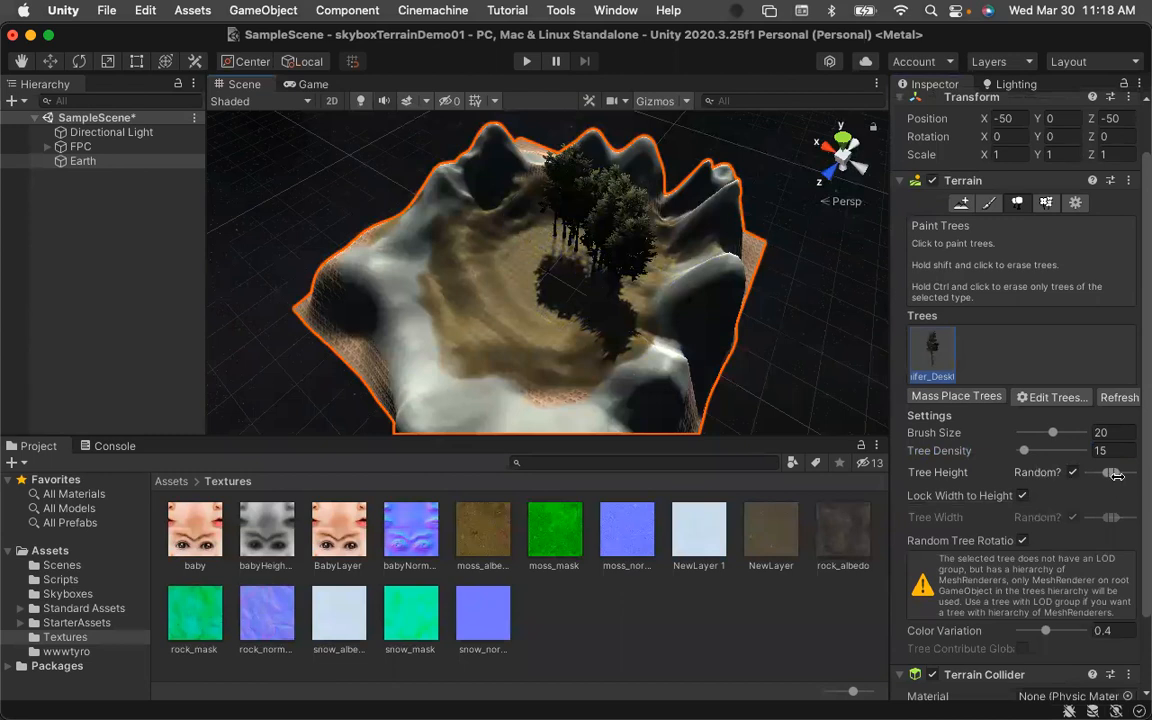
key(super+z)
key(super+z)
key(super+z)
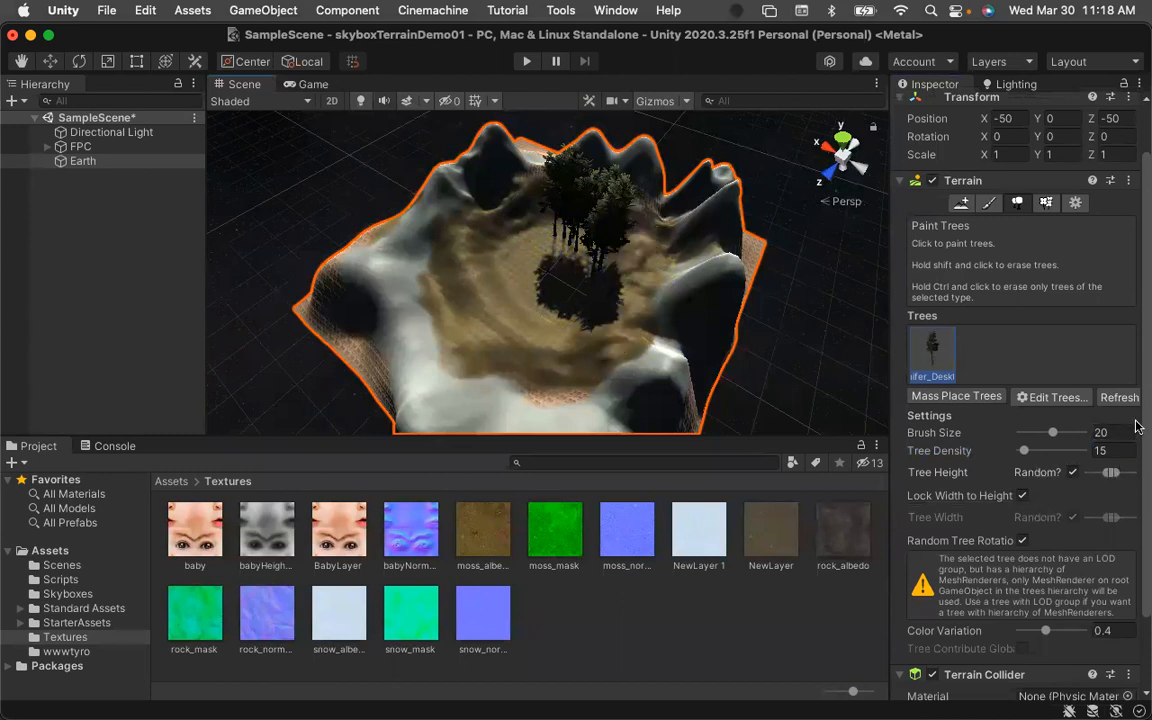
key(super+z)
key(super+z)
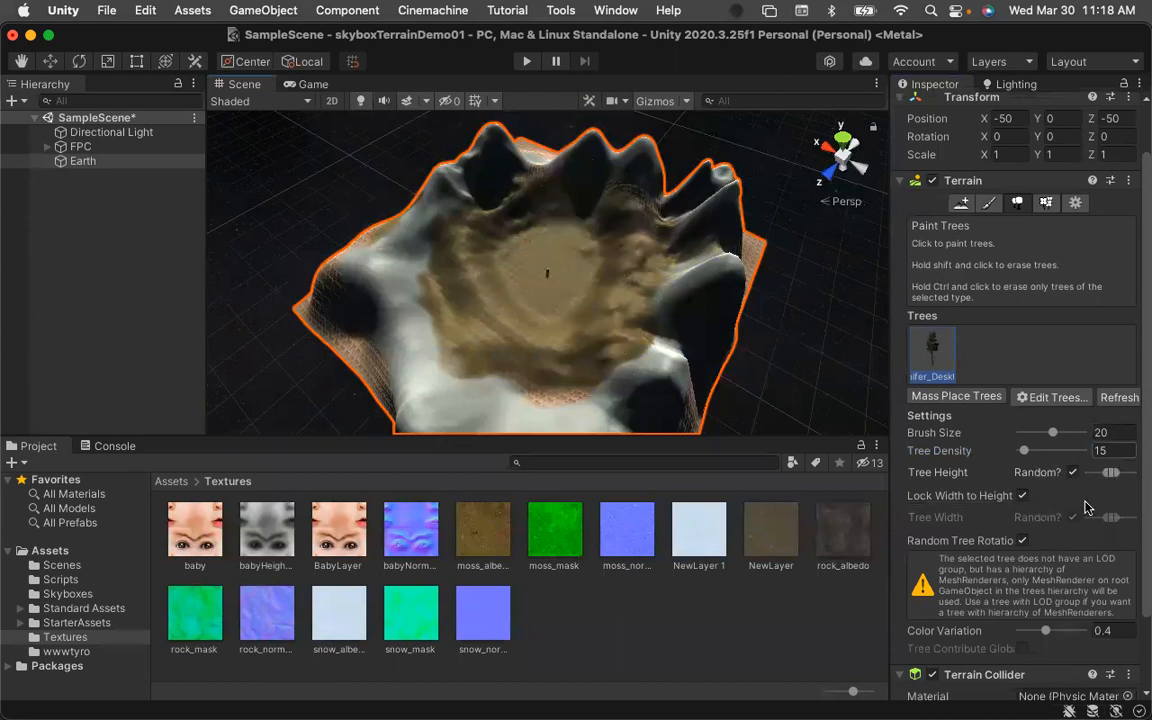
Narrow the random tree height range and paint a small cluster of conifers near the basin's upper centre.
drag(1110, 473, 1099, 473)
click(602, 257)
mouse_move(585, 247)
mouse_down()
mouse_move(553, 244)
mouse_move(596, 268)
mouse_move(635, 262)
mouse_up()
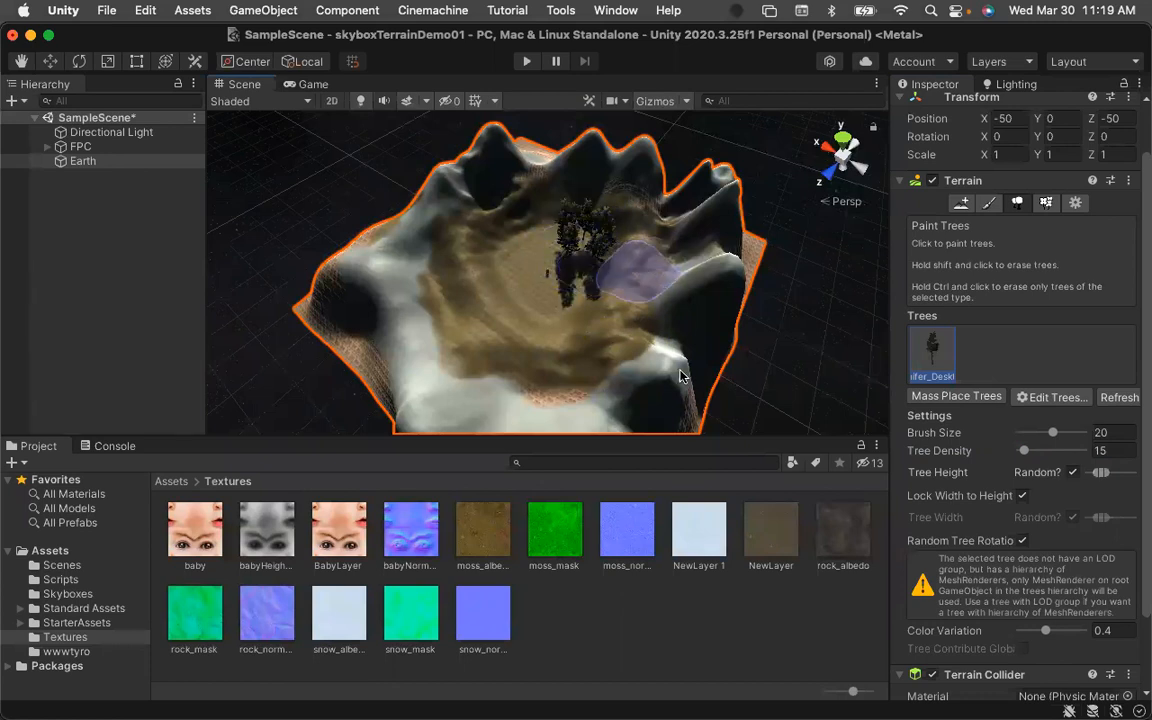
Set the tree density to 30 and paint more conifers into the centre of the basin.
click(1120, 449)
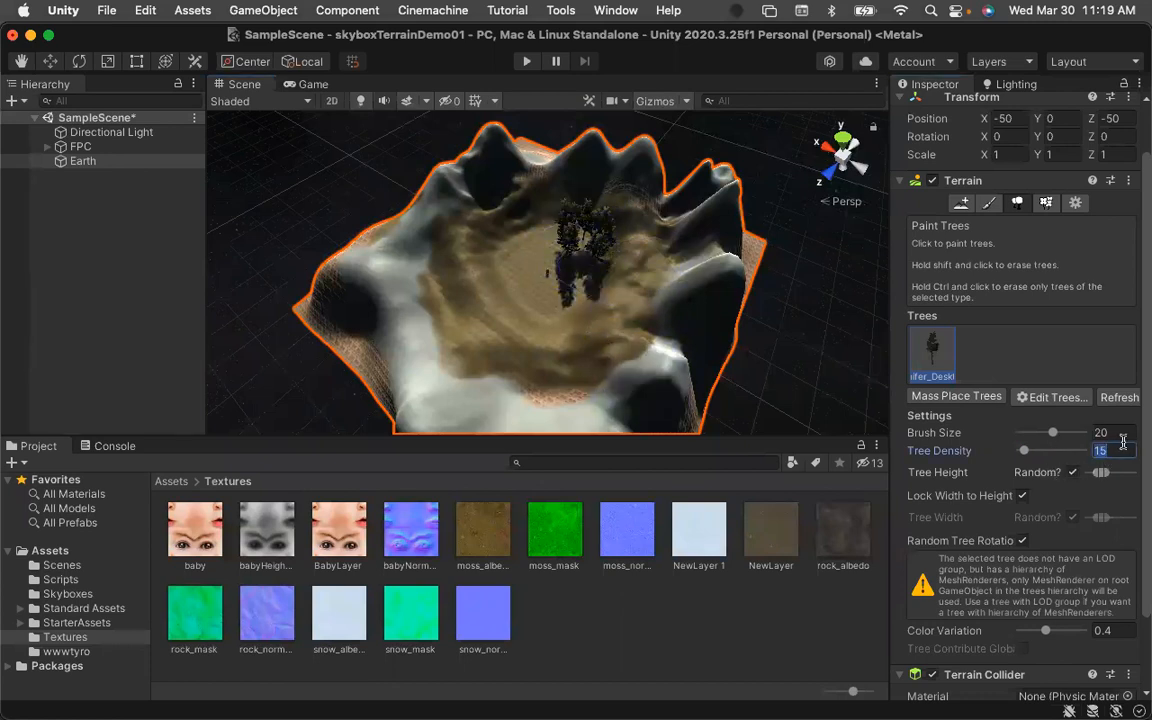
text(30)
click(615, 273)
mouse_move(607, 285)
mouse_down()
mouse_move(581, 288)
mouse_move(600, 300)
mouse_move(700, 268)
mouse_up()
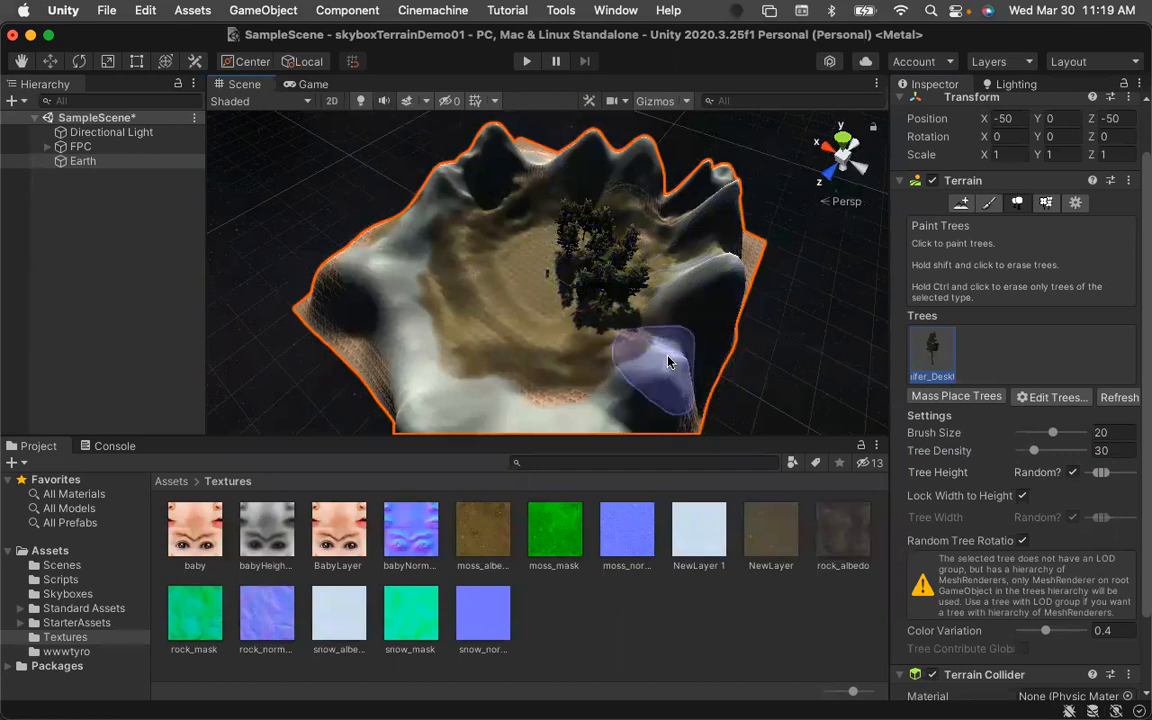
Save the scene.
key(super+s)
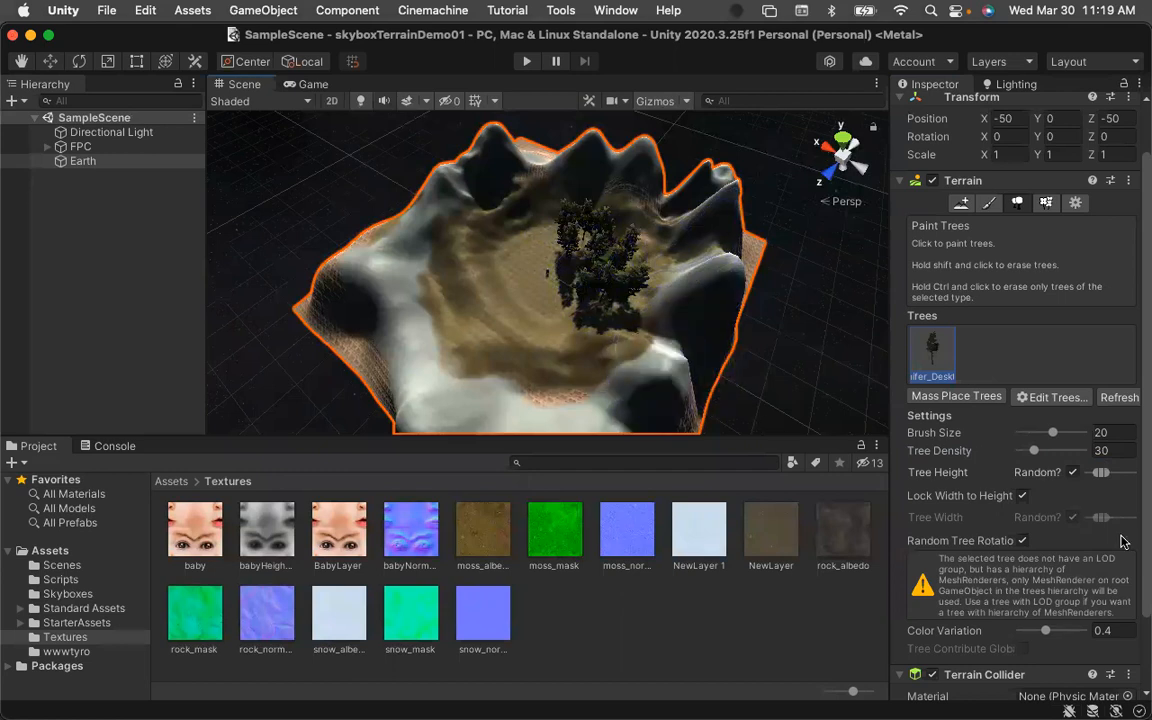
scroll(1098, 525, down, 4)
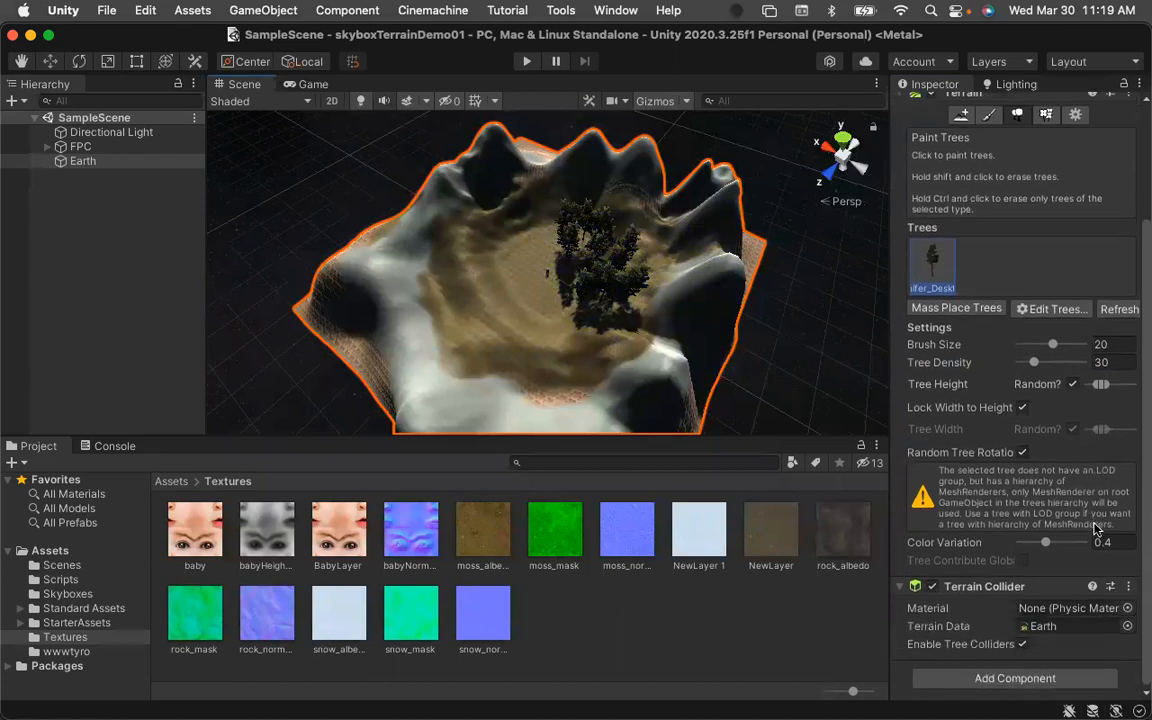
scroll(1092, 520, up, 7)
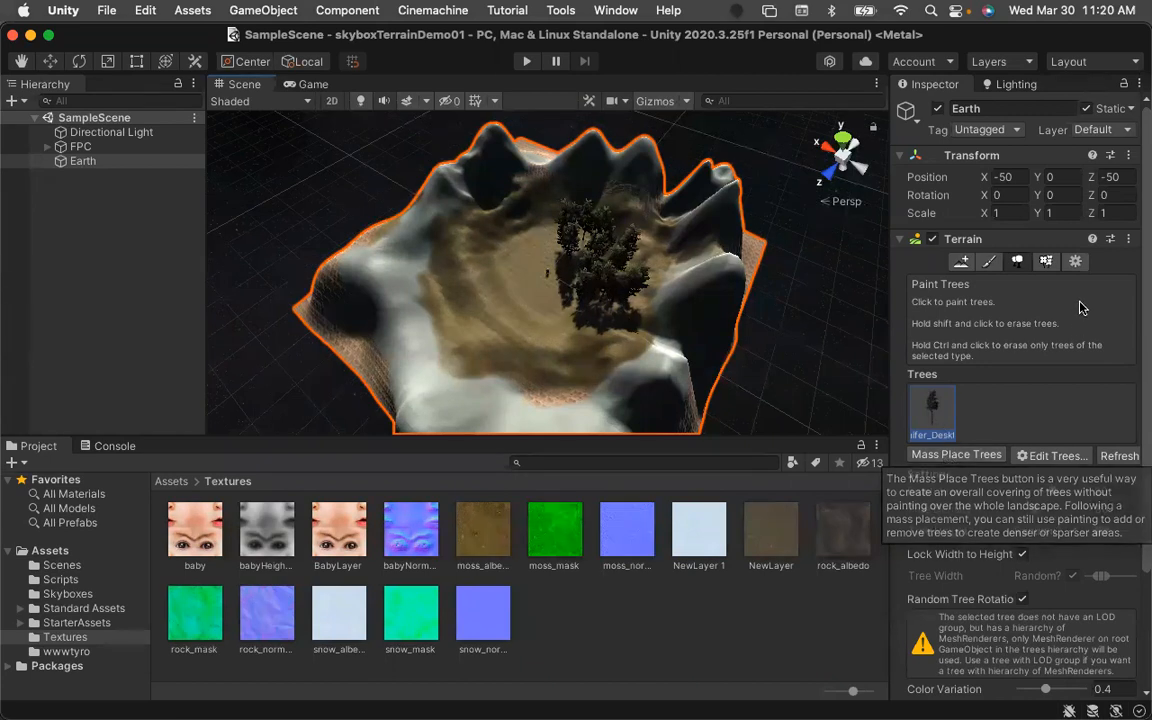
Browse the project's Standard Assets down to the SpeedTree Broadleaf folder.
click(1052, 455)
click(1053, 455)
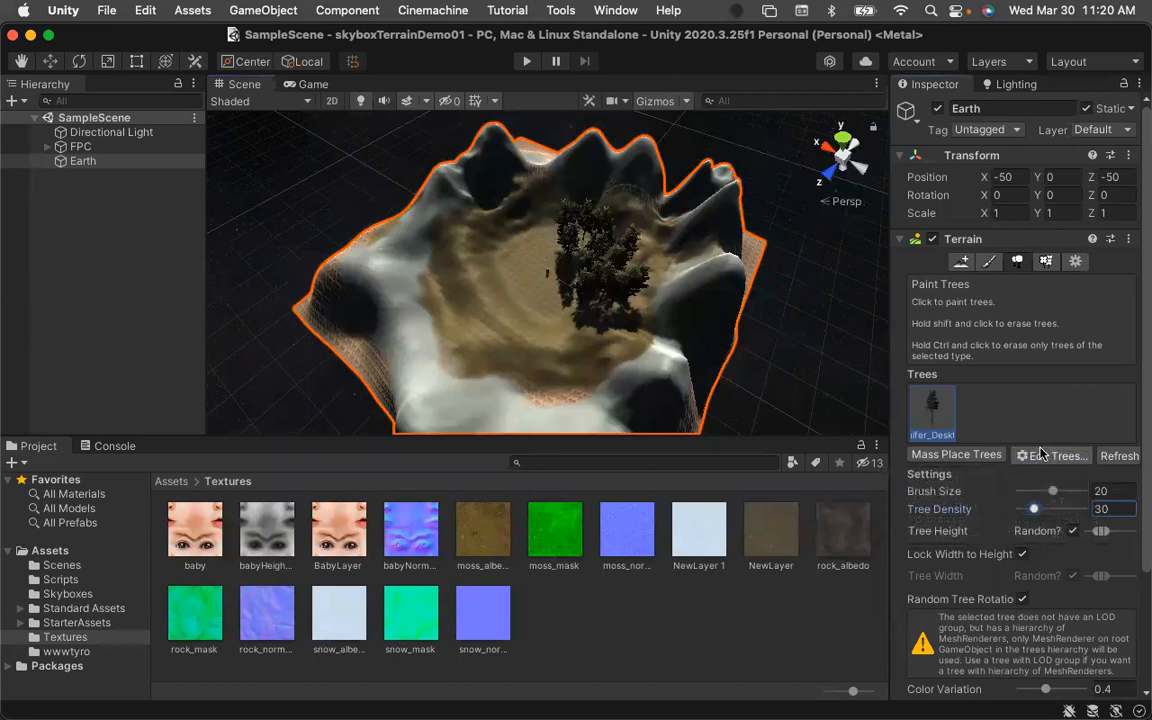
click(171, 481)
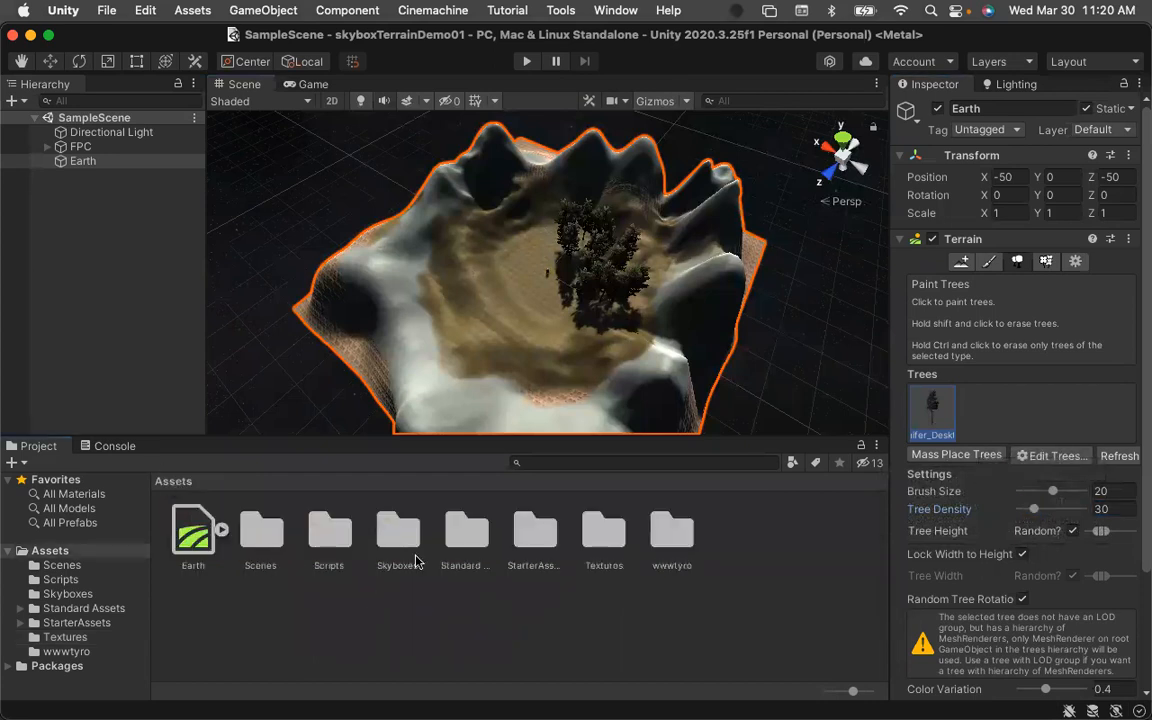
double_click(465, 530)
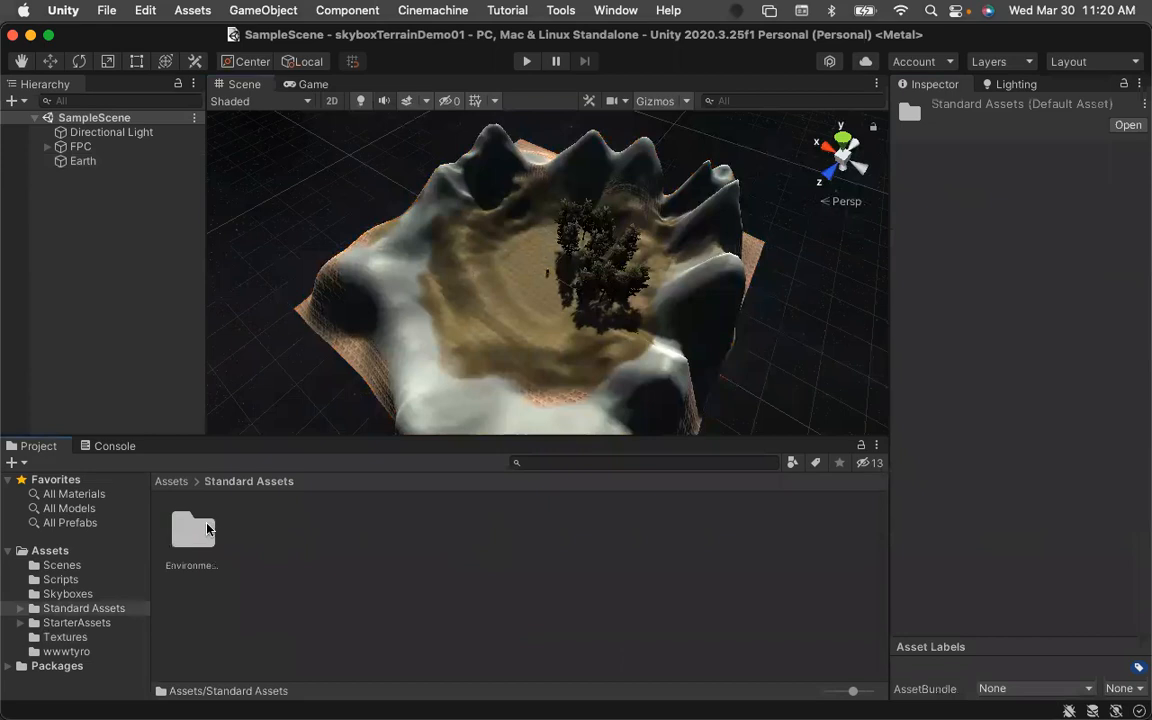
double_click(196, 529)
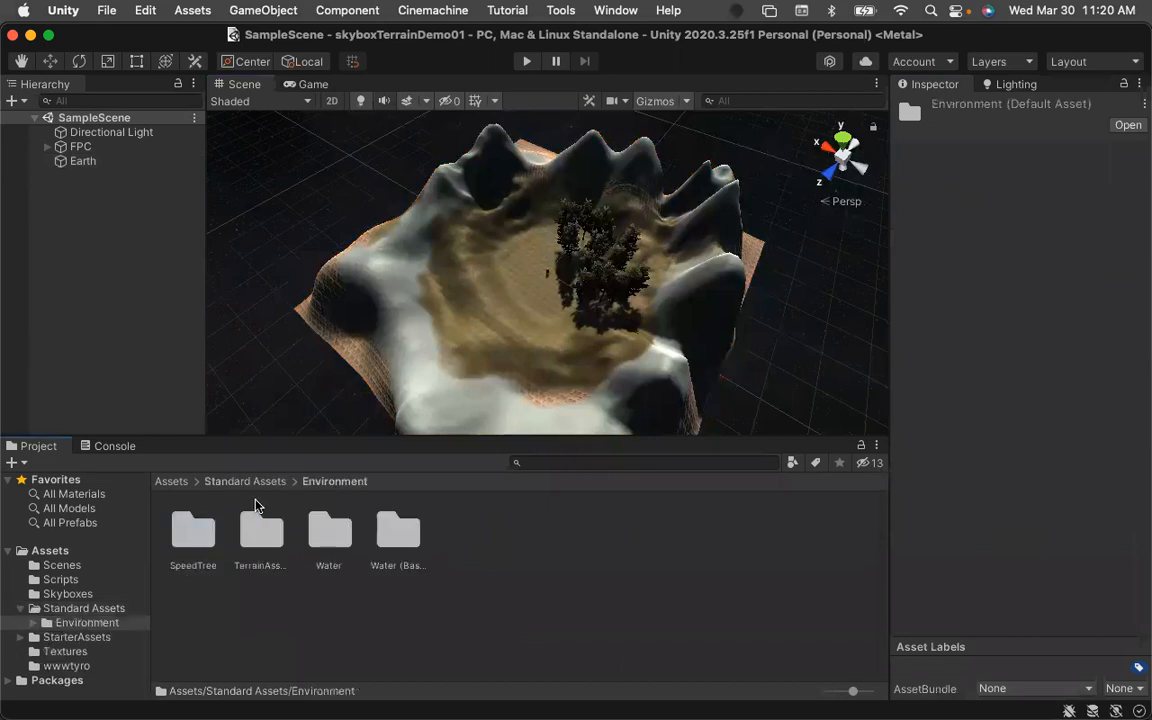
double_click(198, 530)
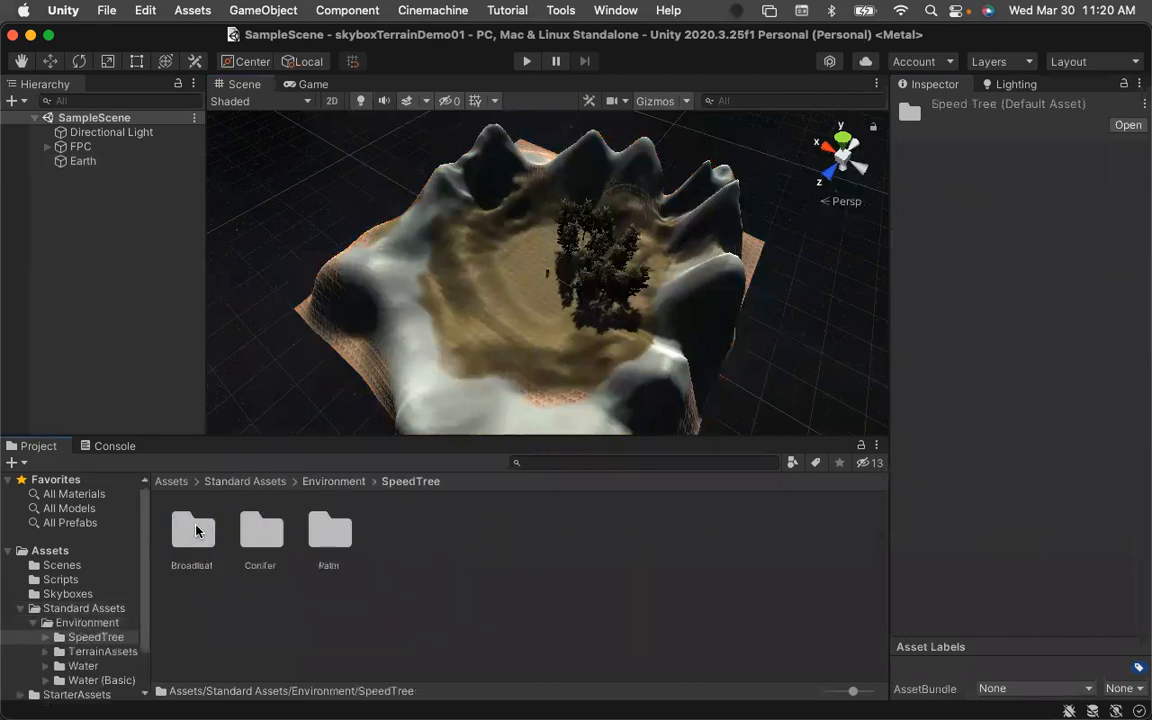
double_click(193, 531)
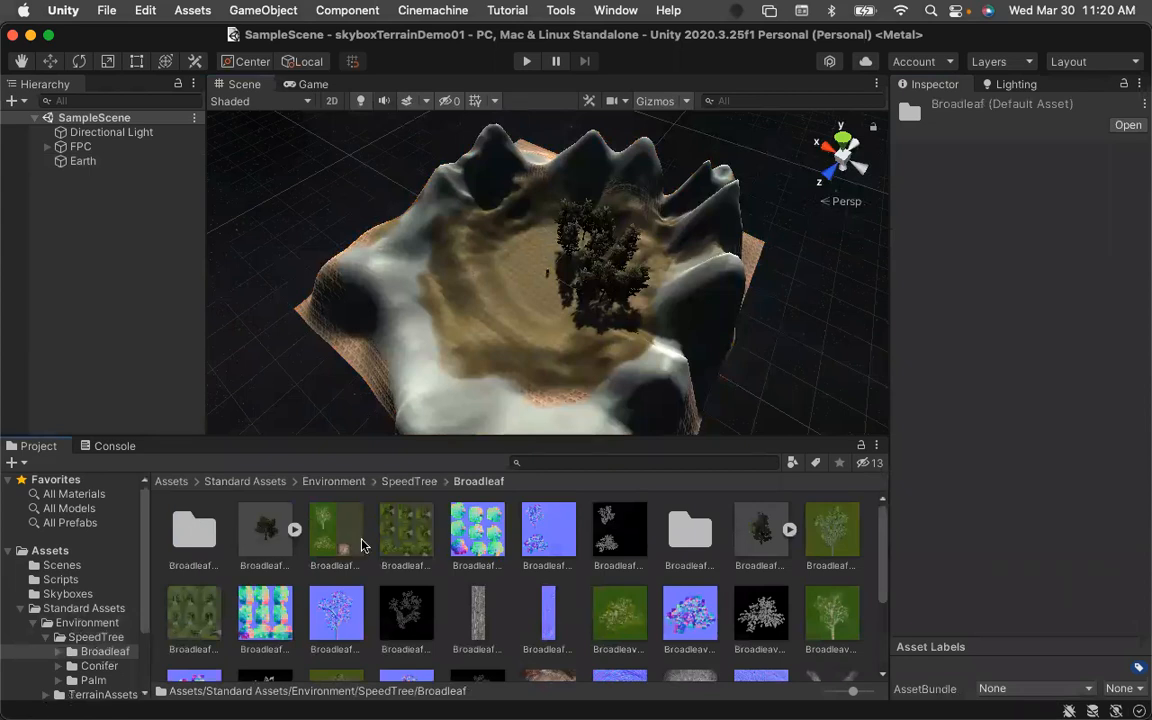
Add the Broadleaf_Desktop prefab to the Earth terrain's tree list.
click(76, 160)
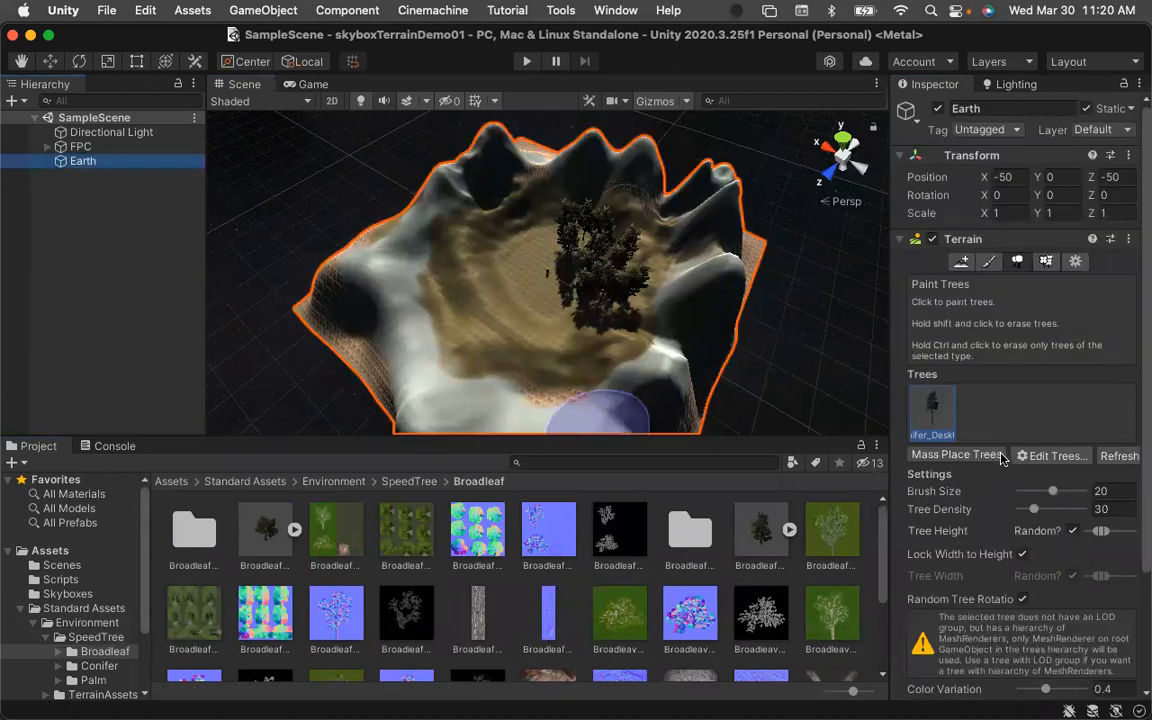
click(1042, 456)
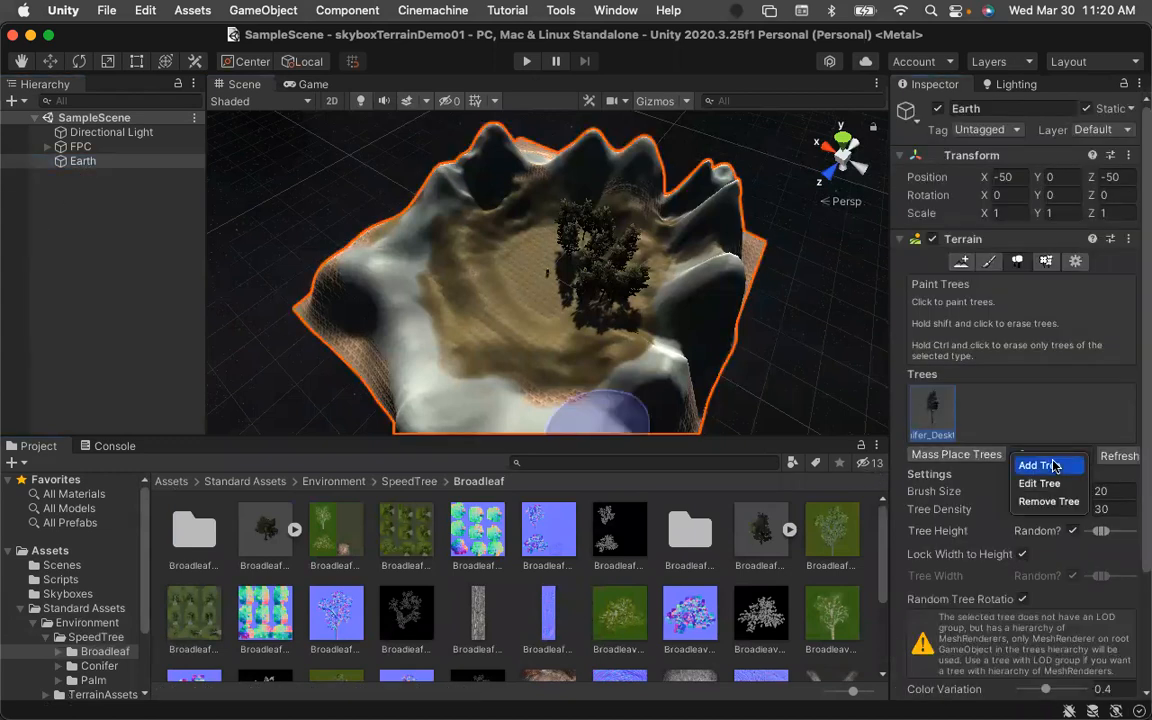
click(1054, 466)
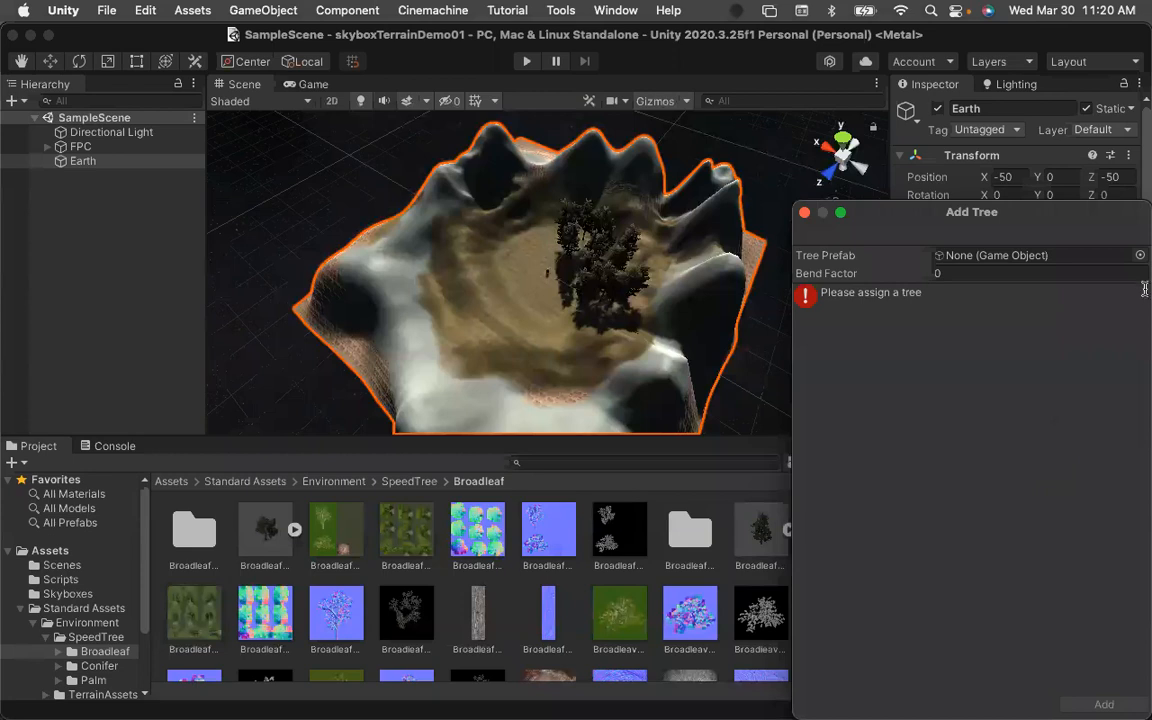
click(1139, 255)
text(Broad)
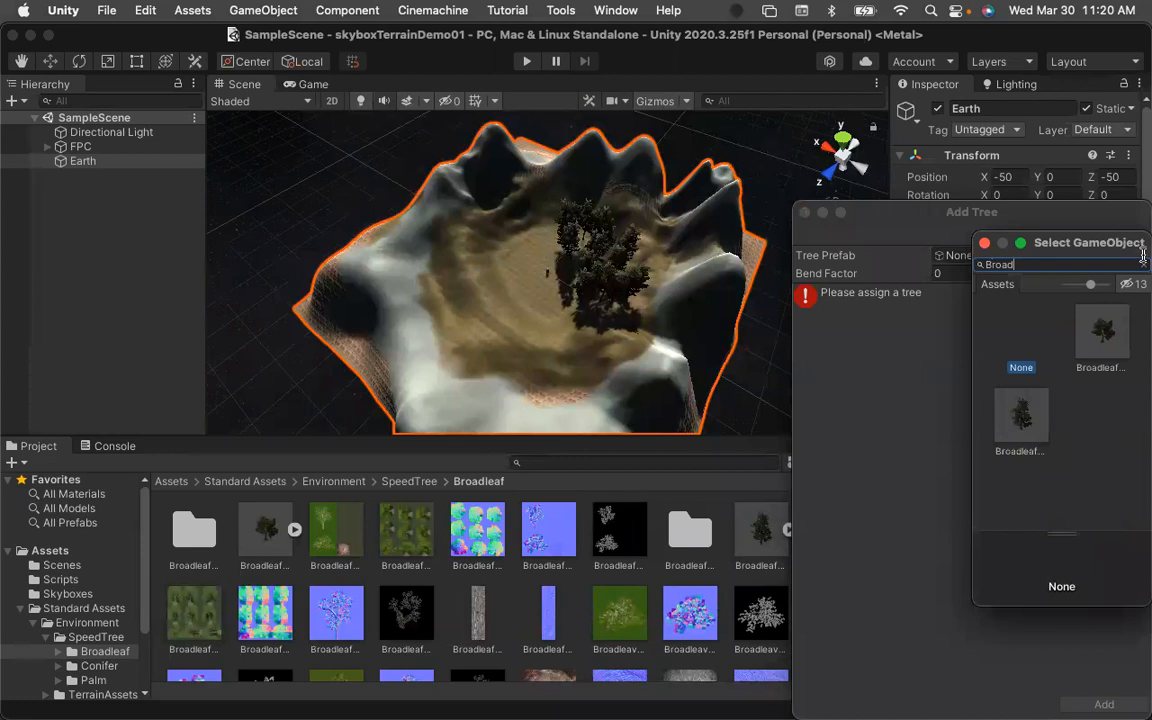
double_click(1105, 335)
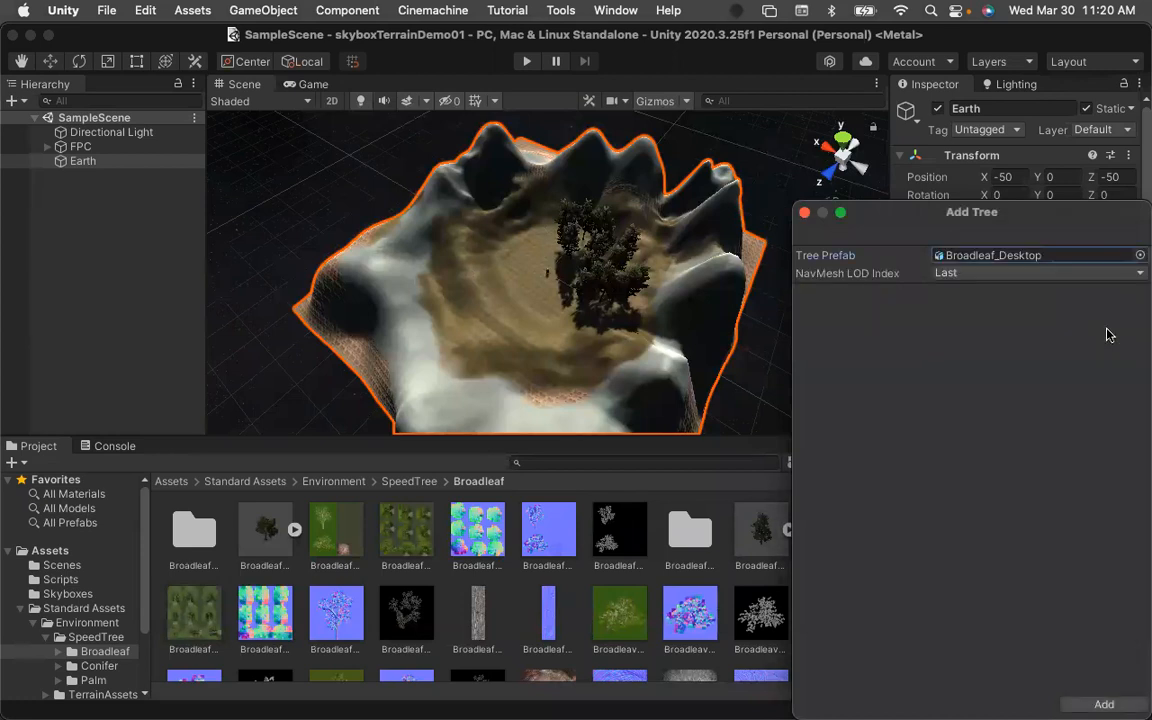
click(1104, 705)
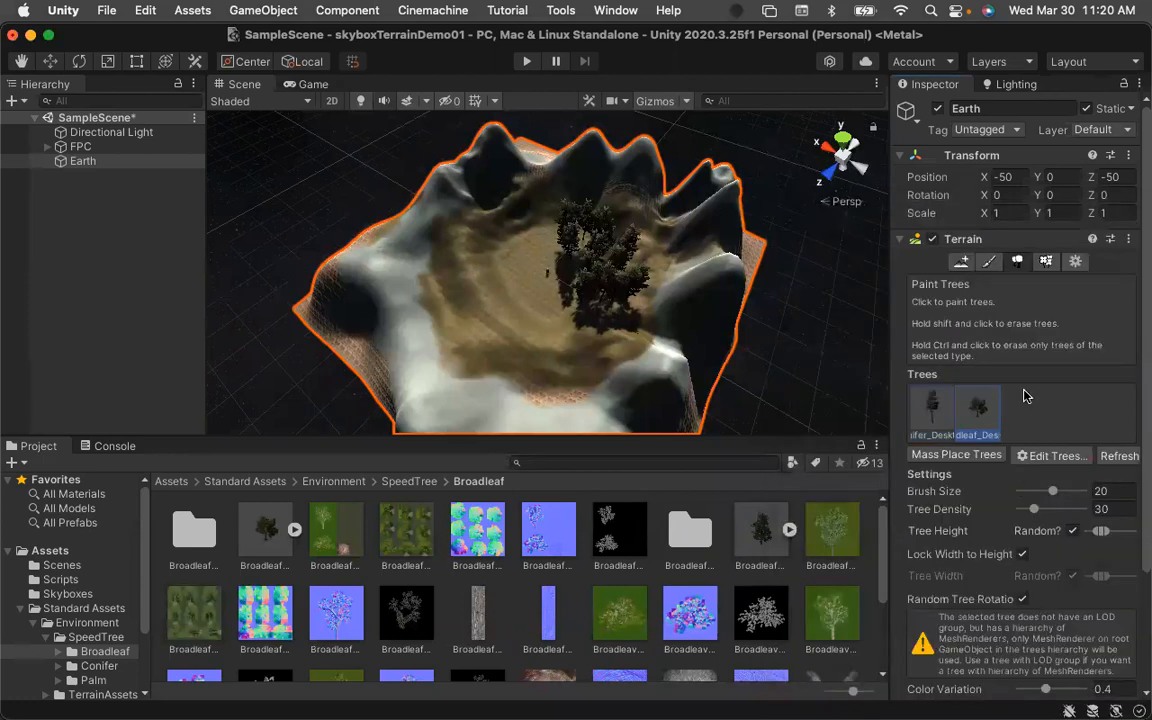
Paint broadleaf trees across the left side of the basin and save the scene.
click(531, 237)
click(488, 266)
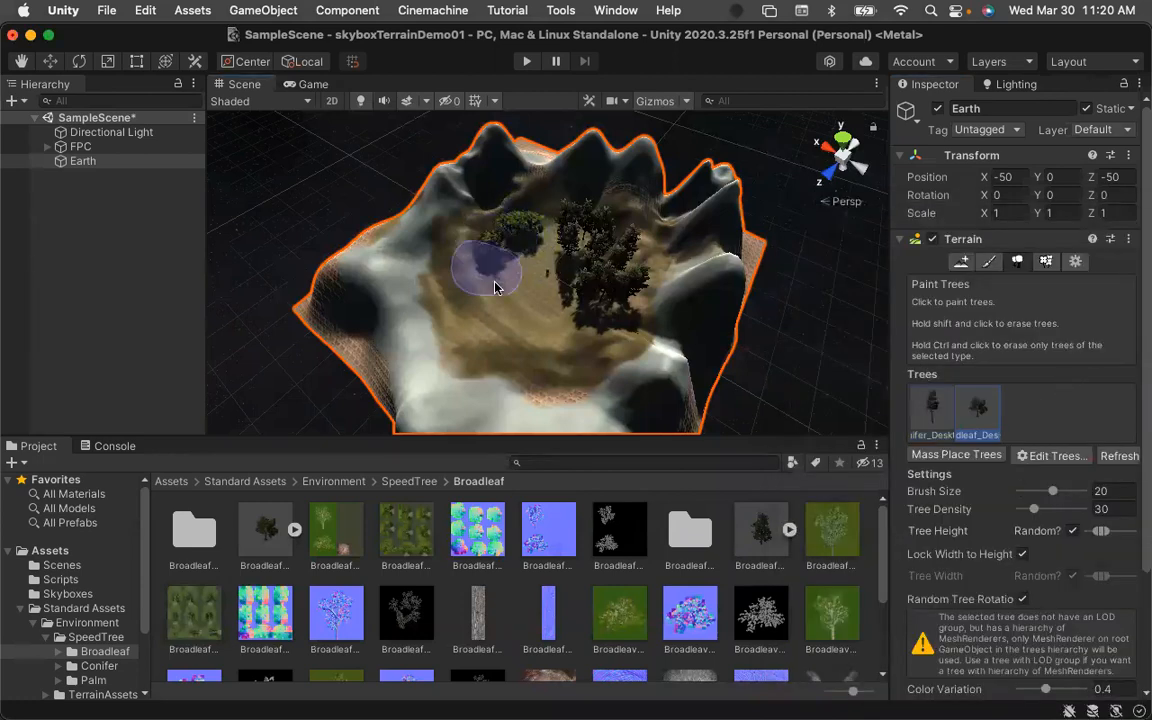
click(453, 322)
click(461, 261)
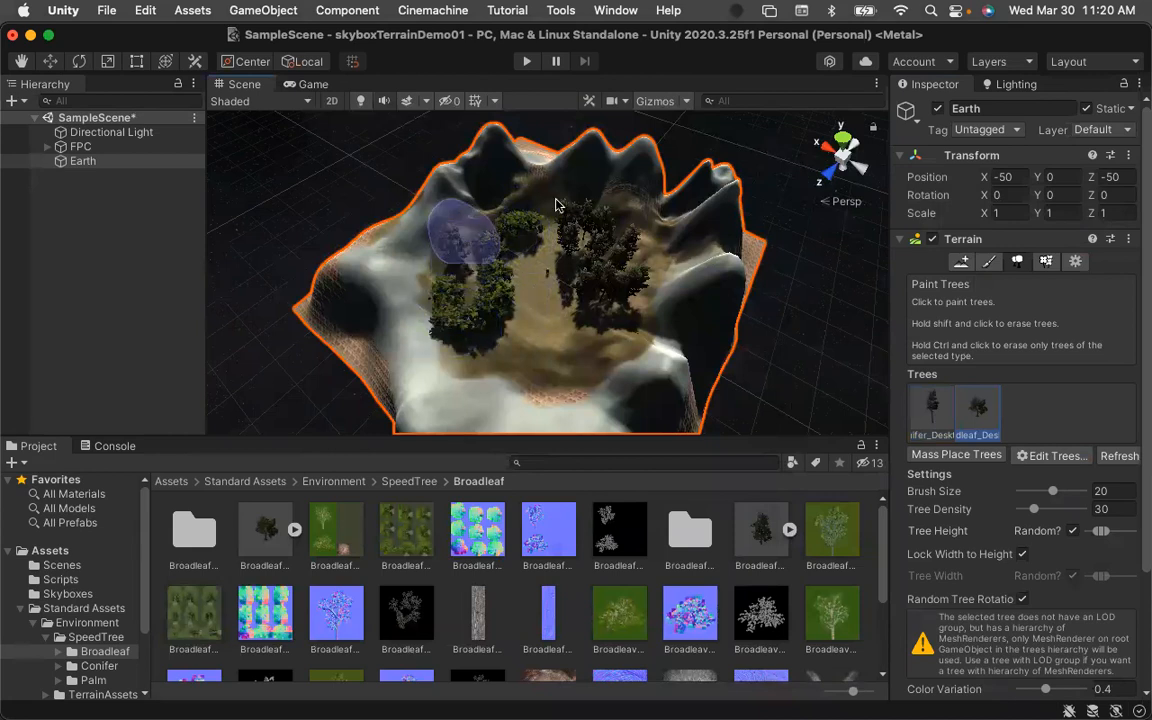
key(super+s)
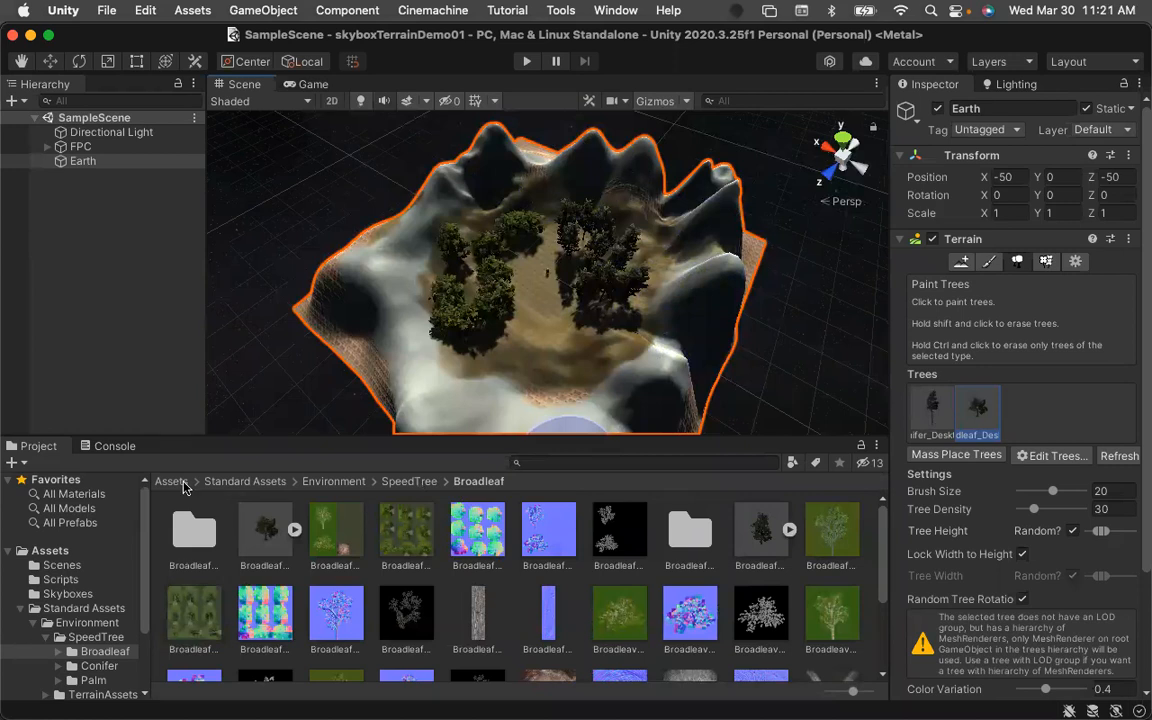
Browse the Standard Assets TerrainAssets folders to the BillboardTextures grass textures.
click(1045, 263)
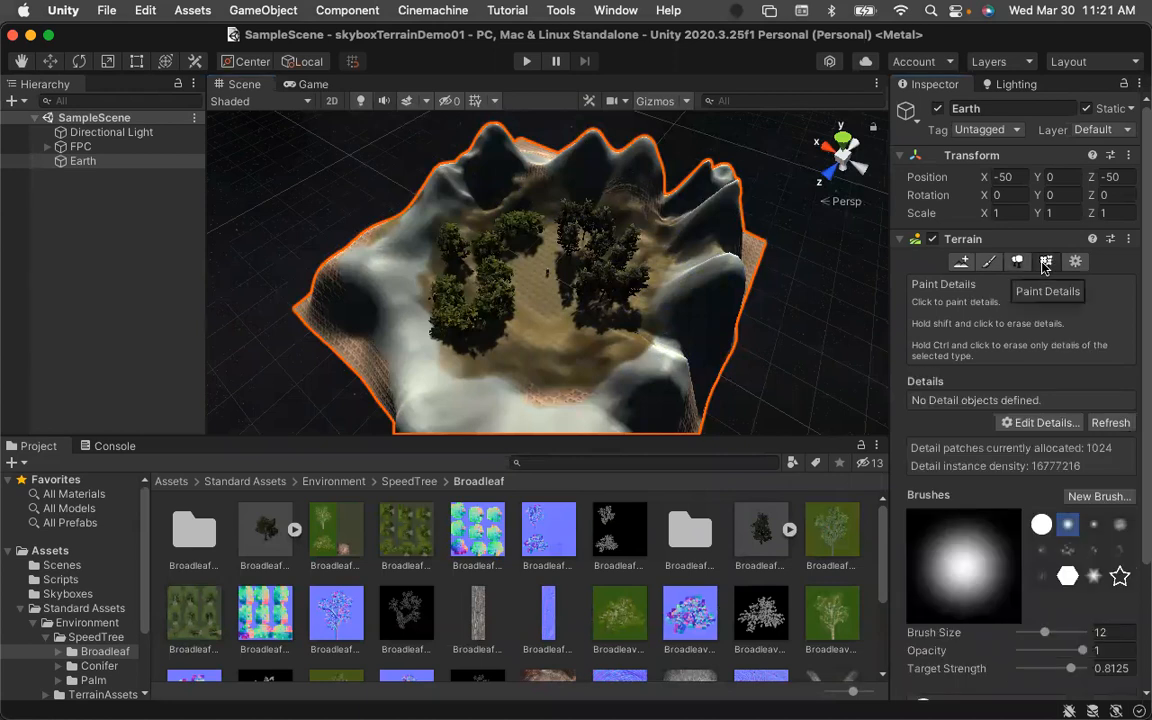
click(409, 481)
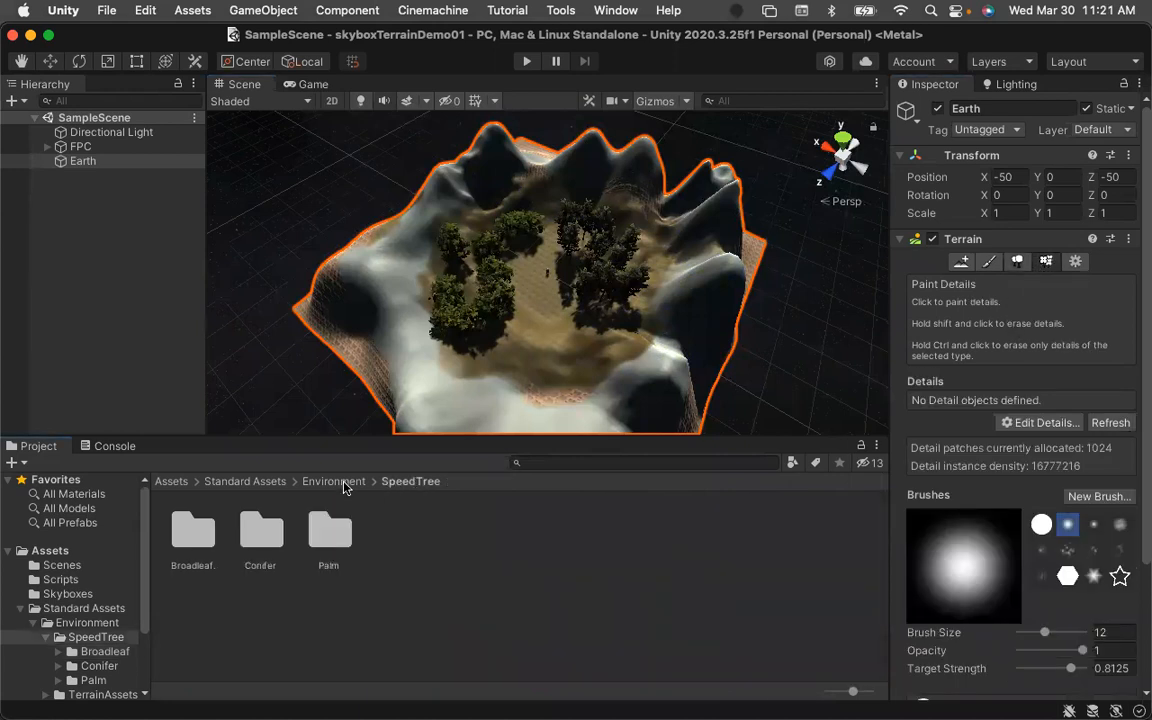
click(336, 481)
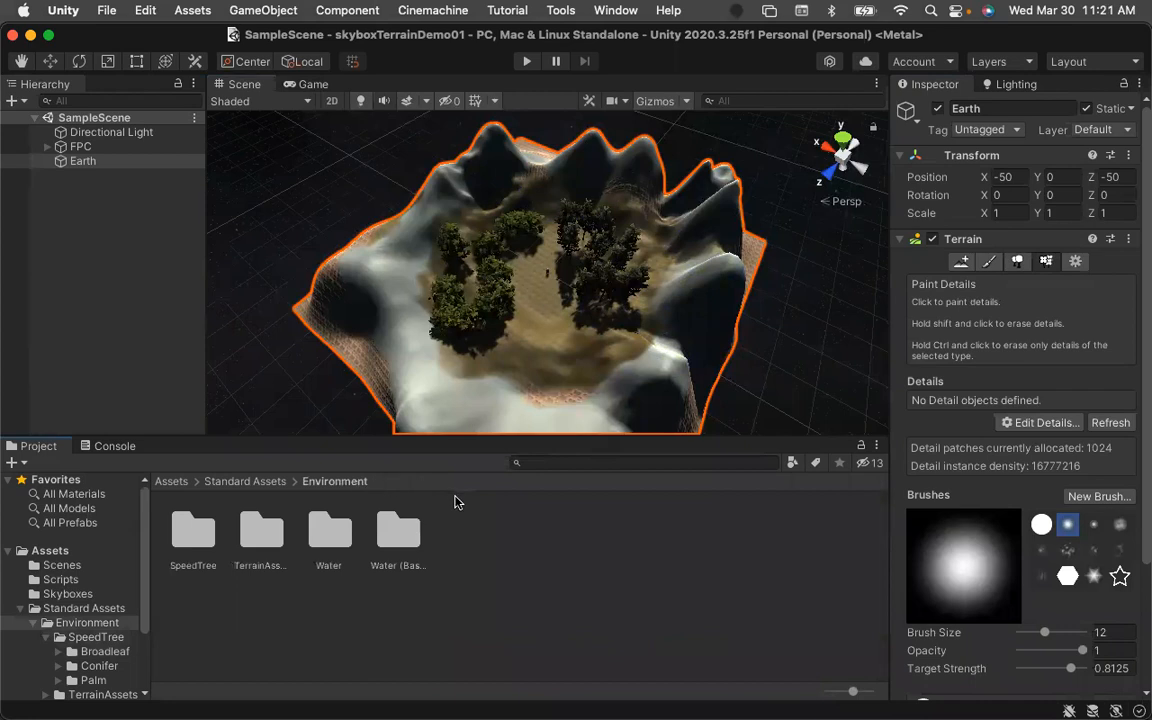
double_click(260, 528)
double_click(261, 528)
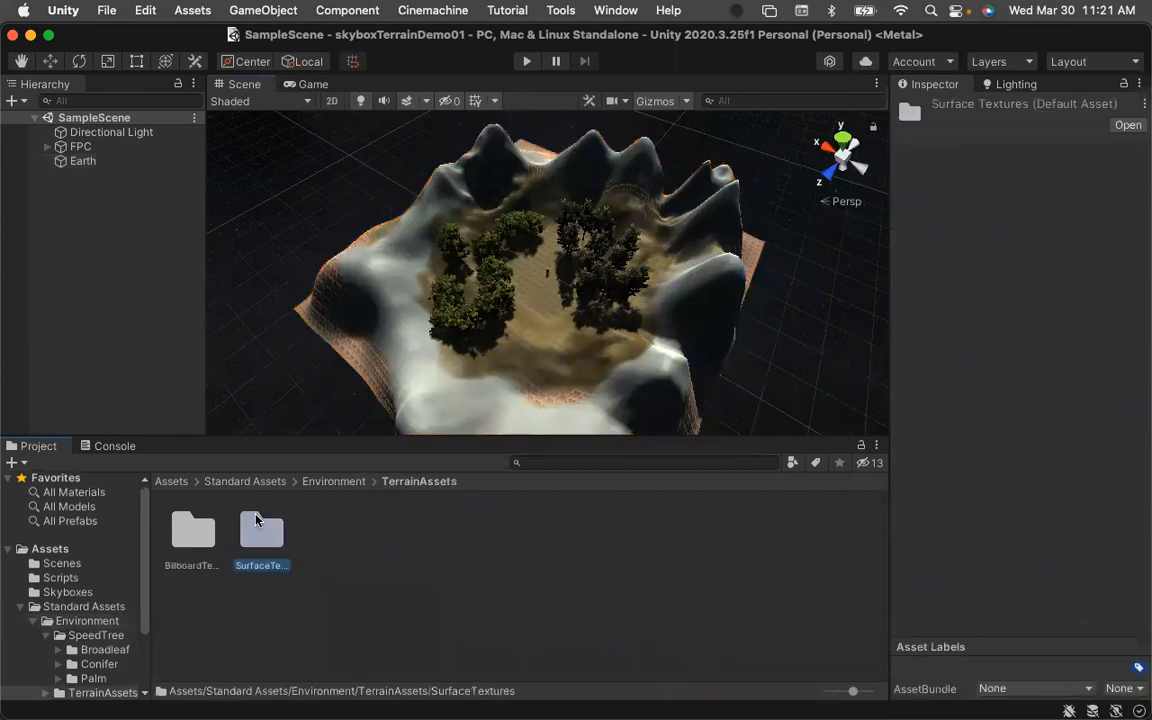
click(418, 483)
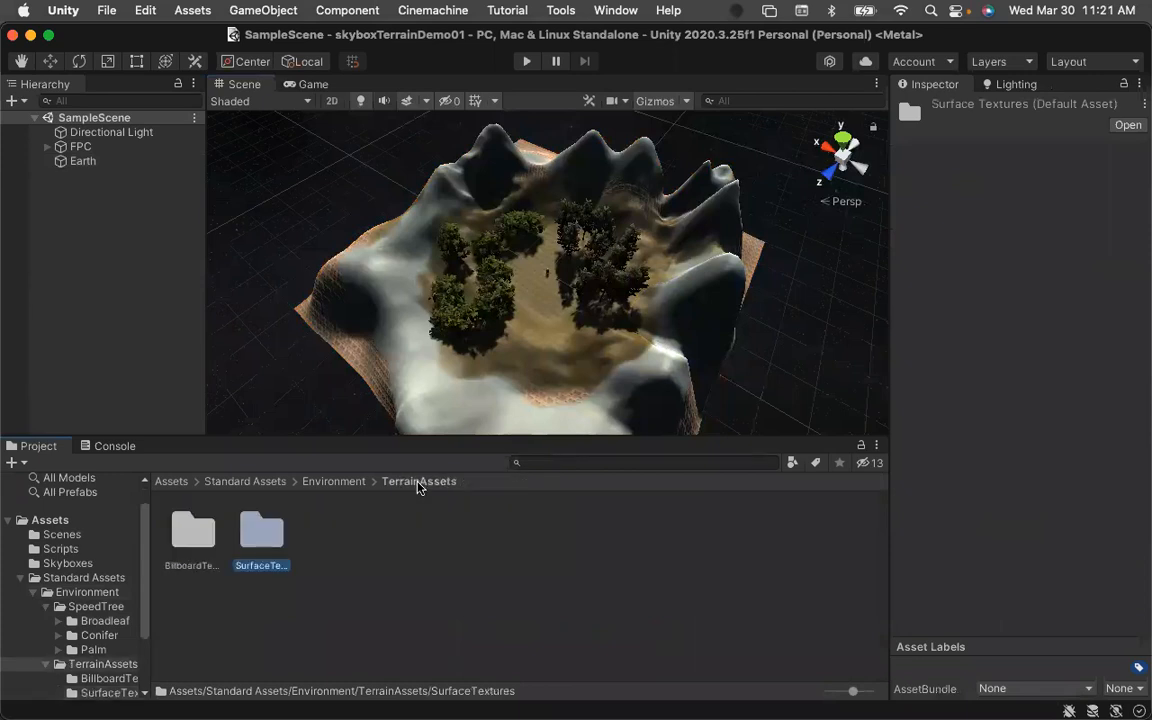
double_click(195, 531)
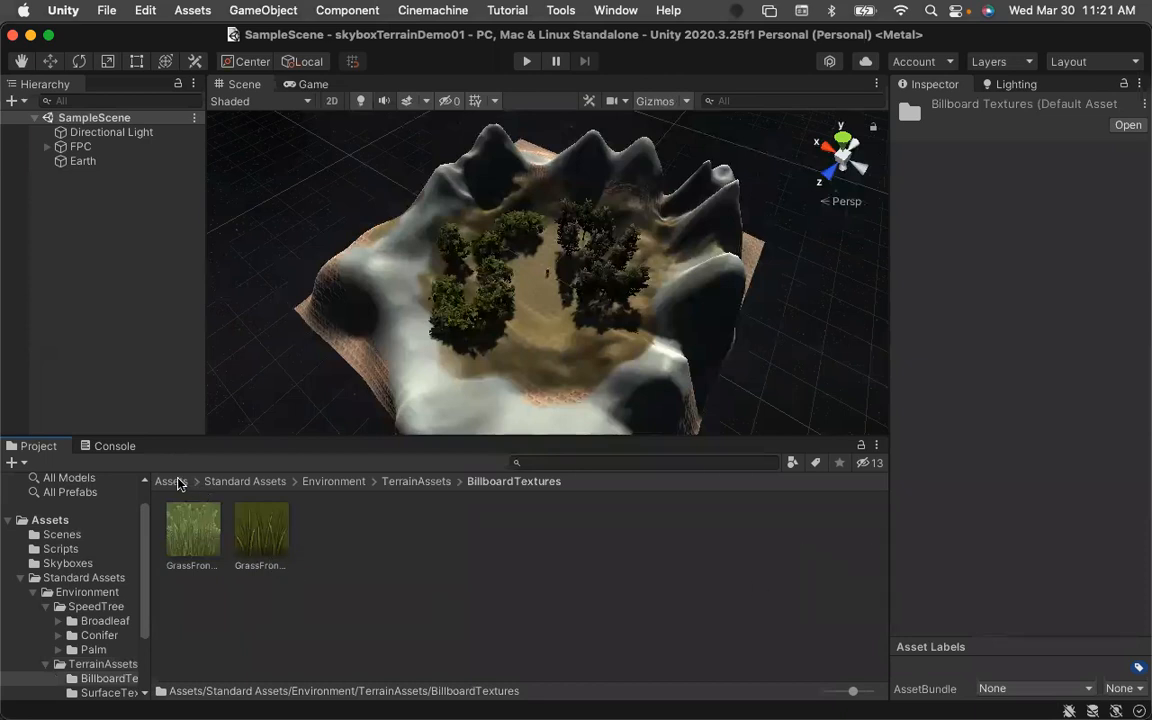
Add GrassFrond02AlbedoAlpha as a grass texture in the Earth terrain's Paint Details list.
click(80, 161)
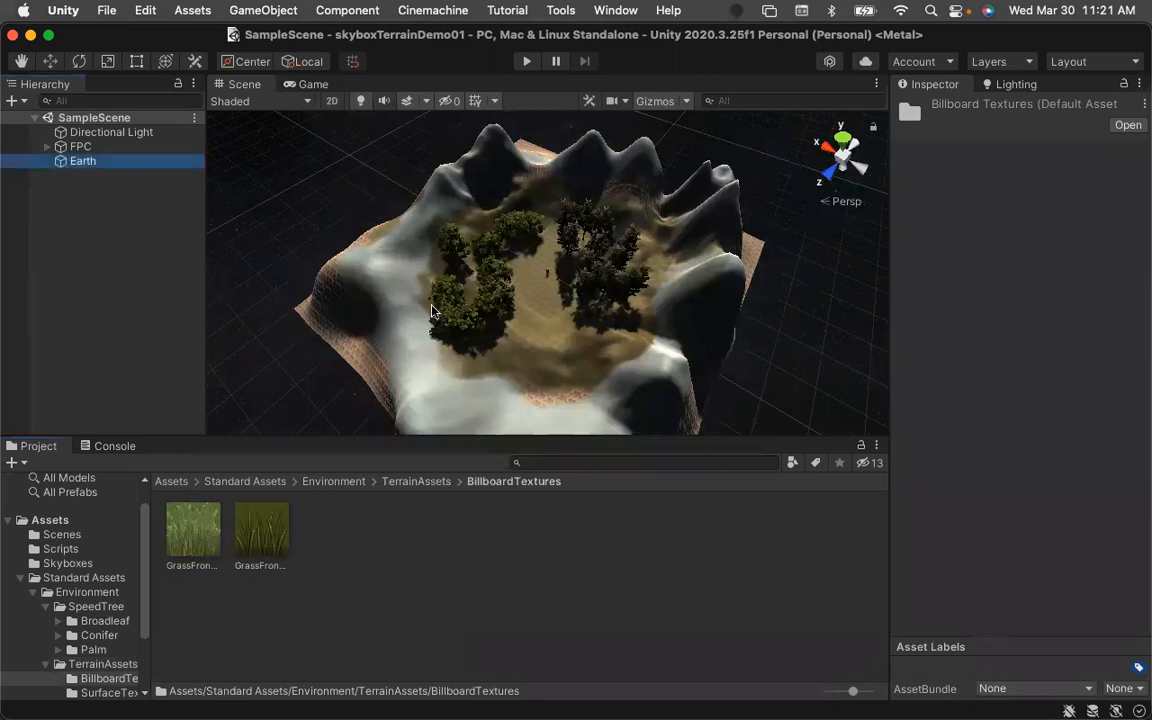
click(1047, 263)
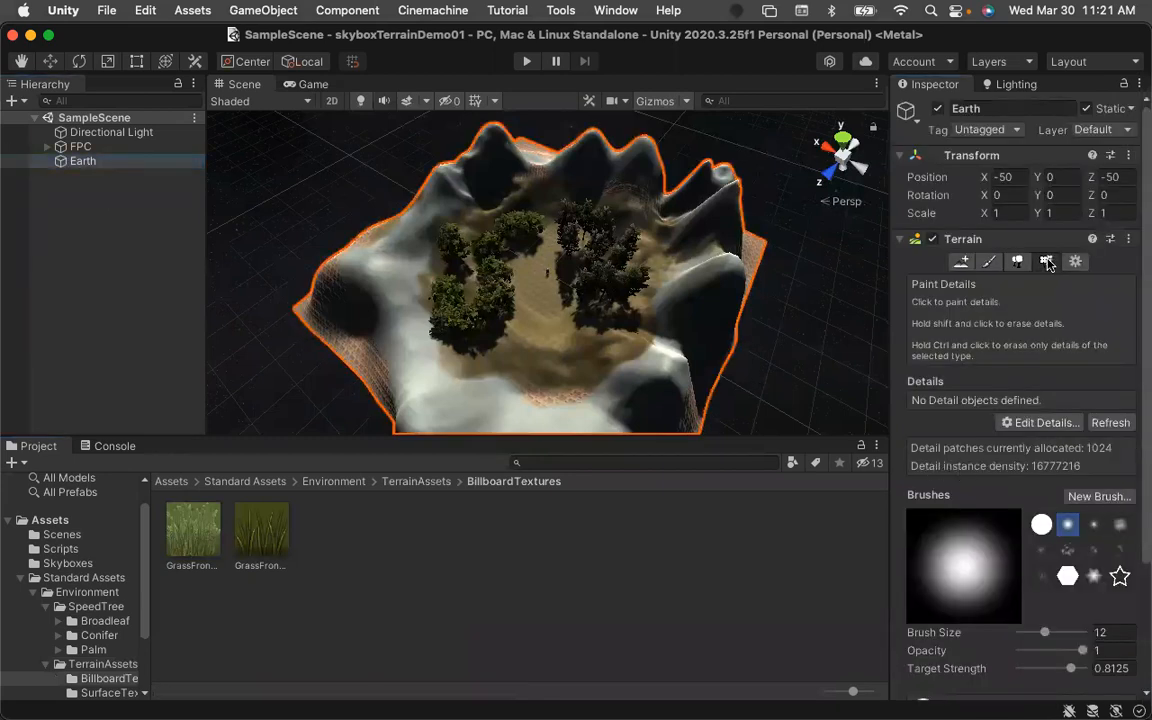
click(1048, 423)
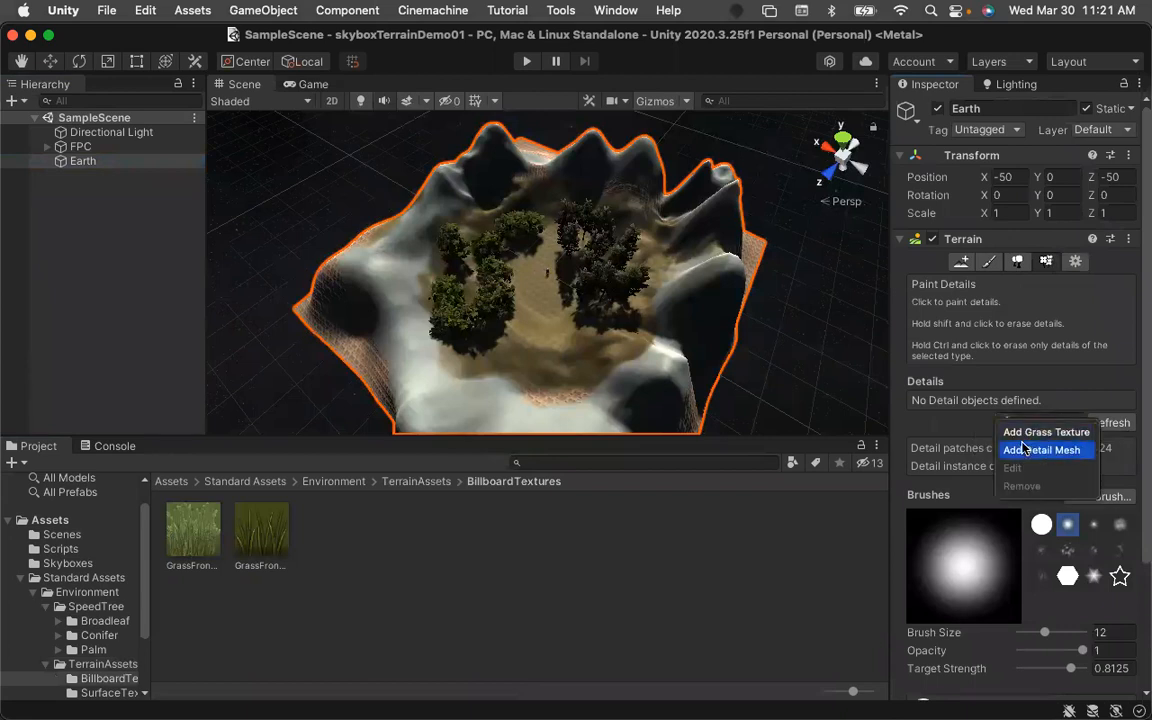
click(1033, 433)
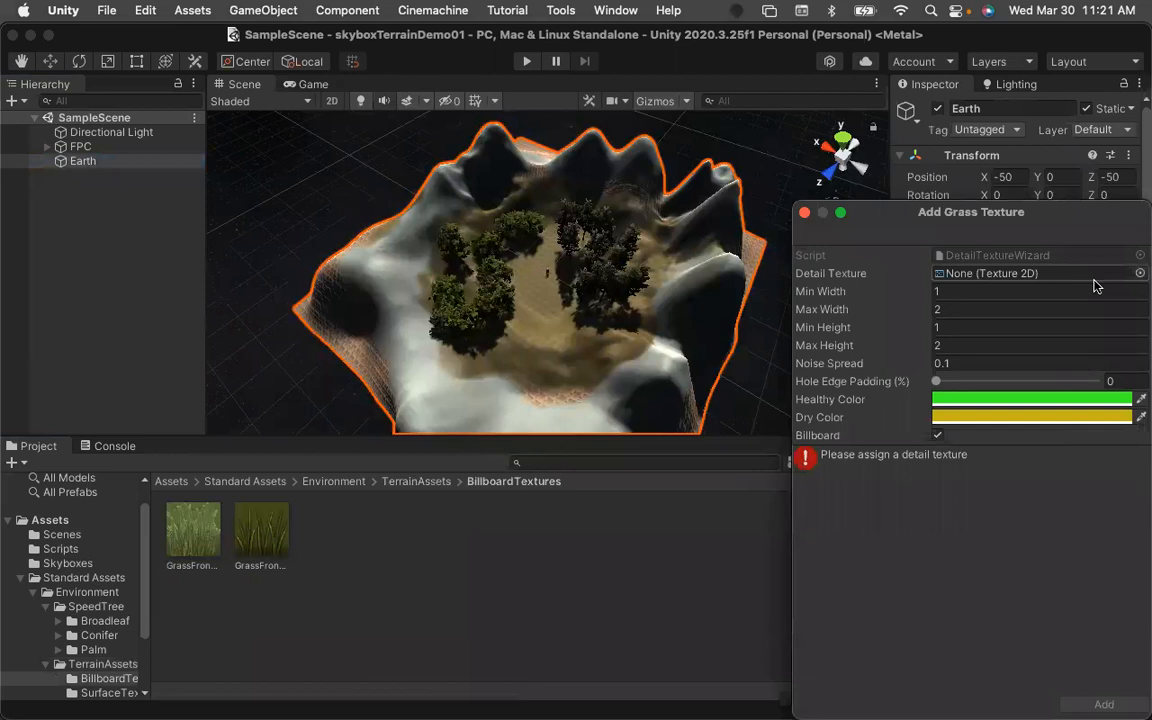
click(1140, 274)
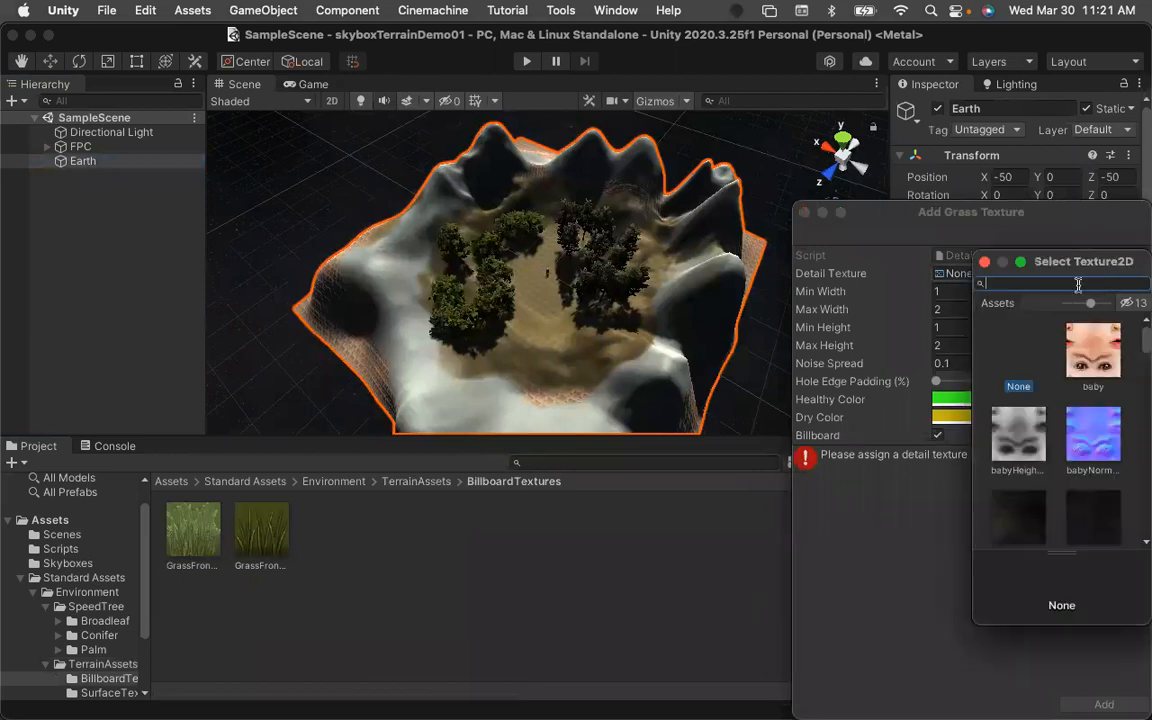
text(gradd)
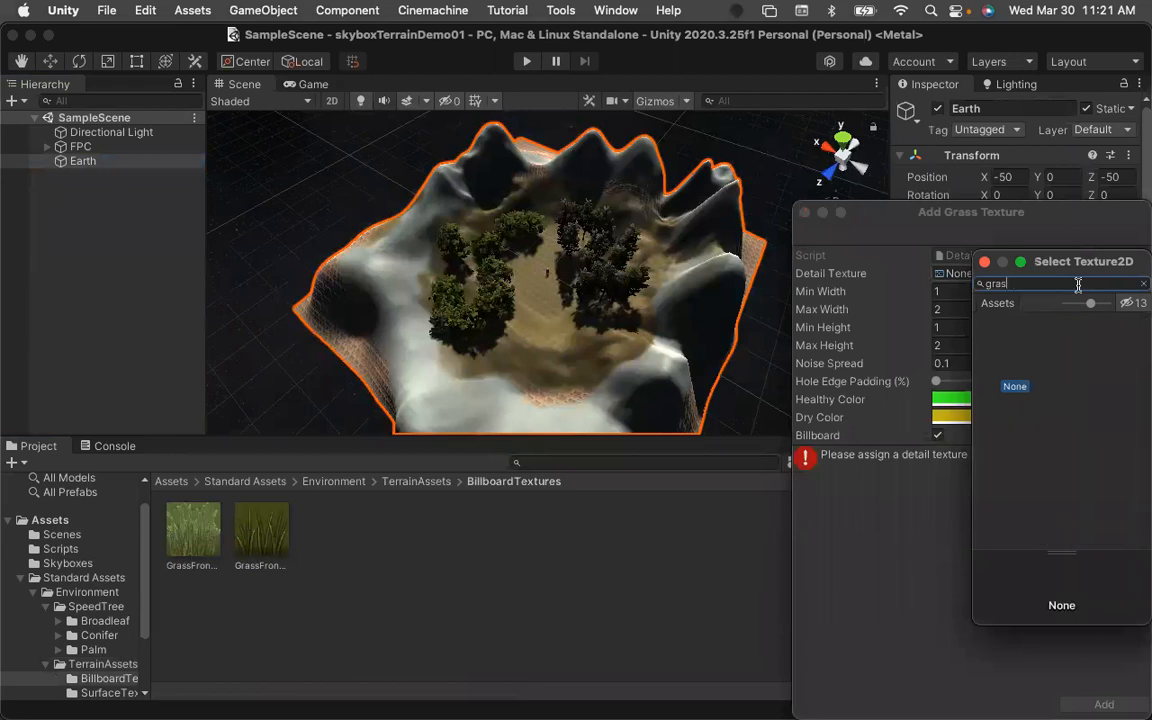
text(s)
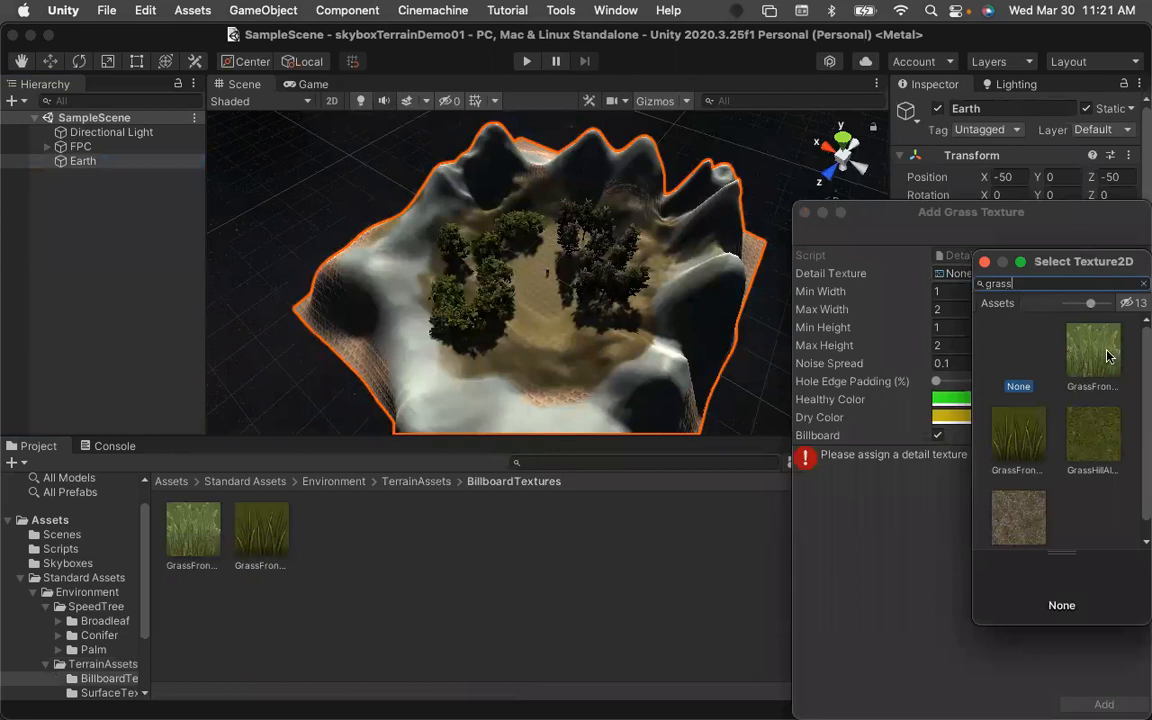
double_click(1035, 438)
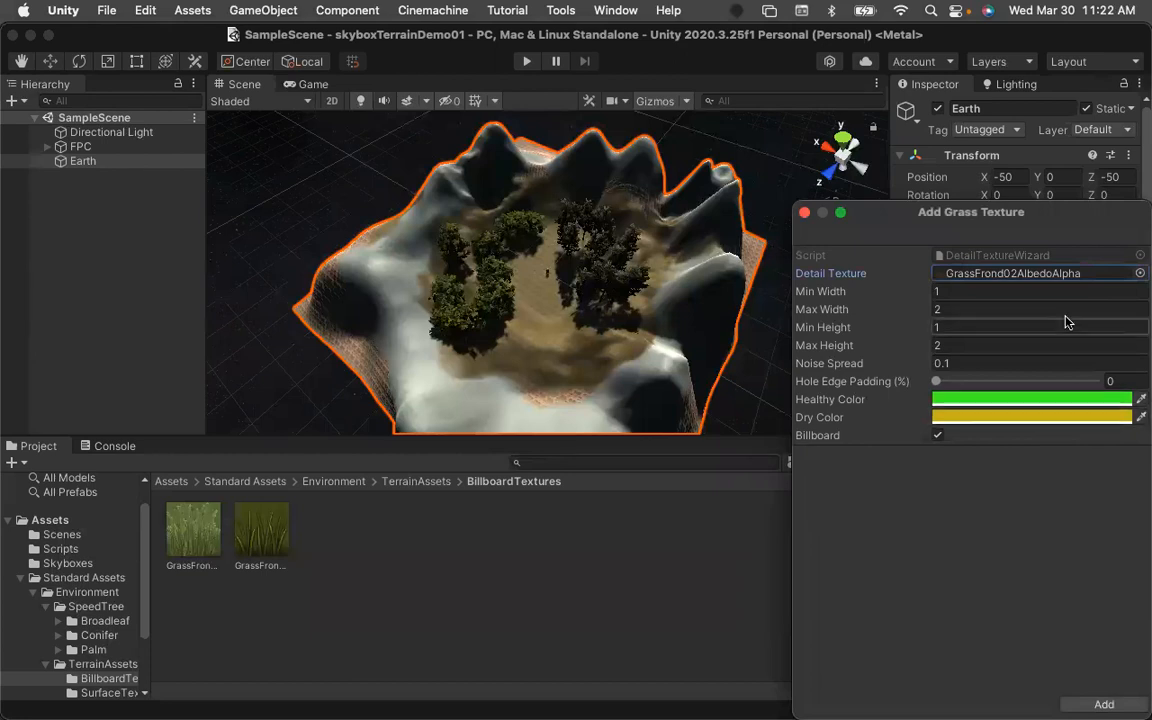
click(1104, 705)
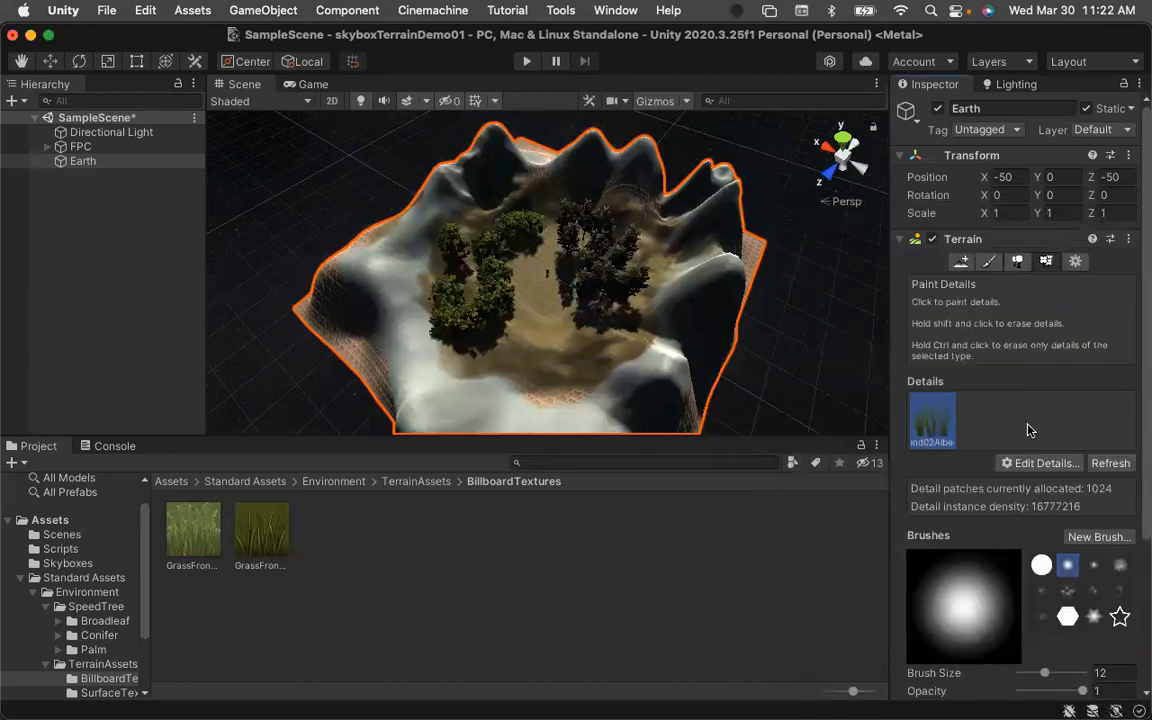
Try painting a grass patch in the basin with a brush size of 20, then undo it.
scroll(1040, 430, down, 2)
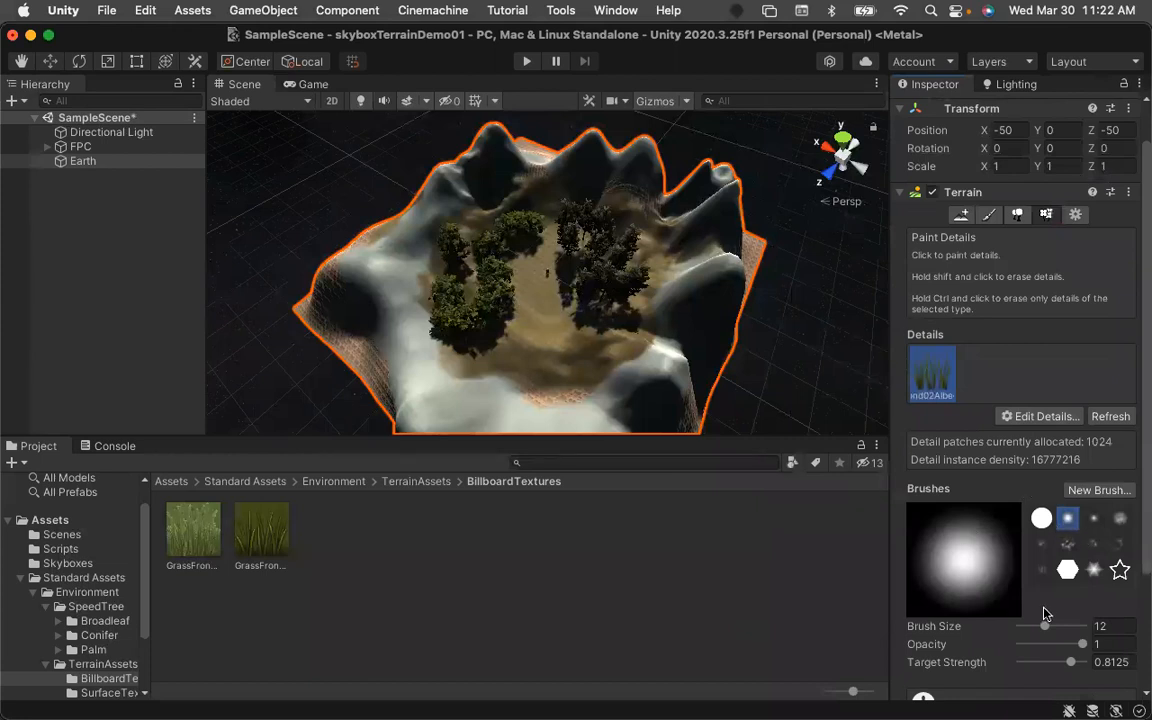
drag(1047, 628, 1055, 632)
mouse_move(532, 314)
mouse_down()
mouse_move(558, 319)
mouse_move(525, 292)
mouse_move(515, 300)
mouse_move(566, 350)
mouse_move(594, 337)
mouse_move(599, 362)
mouse_move(517, 334)
mouse_move(529, 283)
mouse_up()
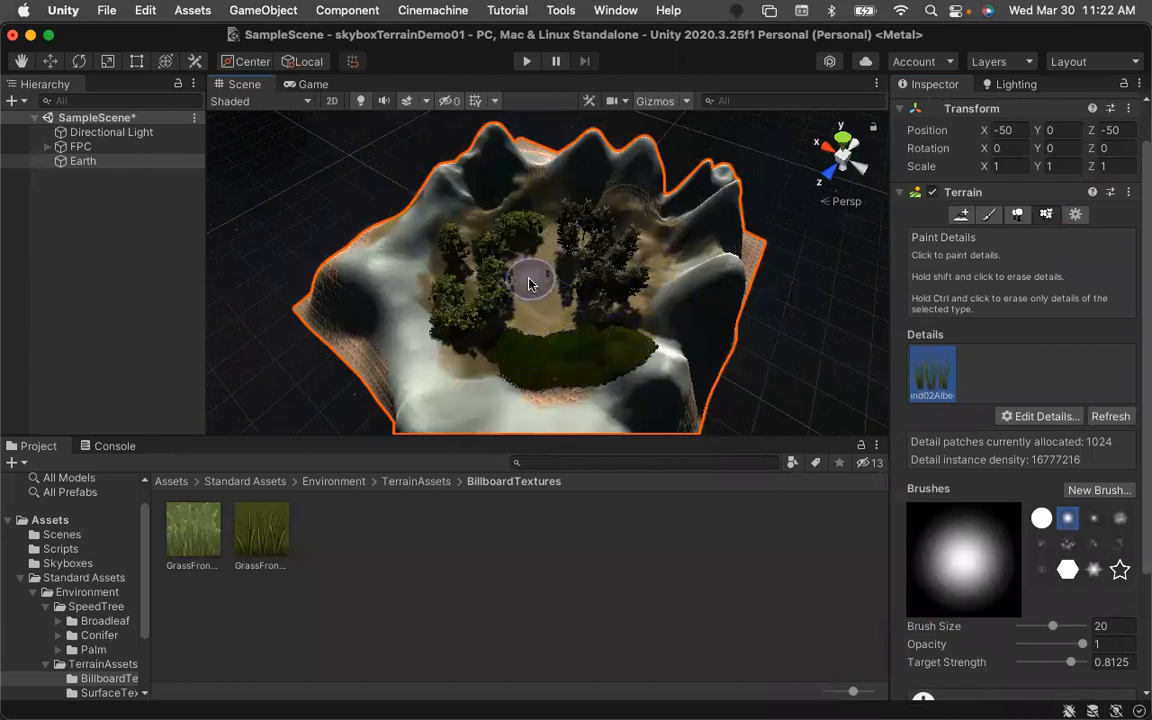
key(super+z)
key(super+z)
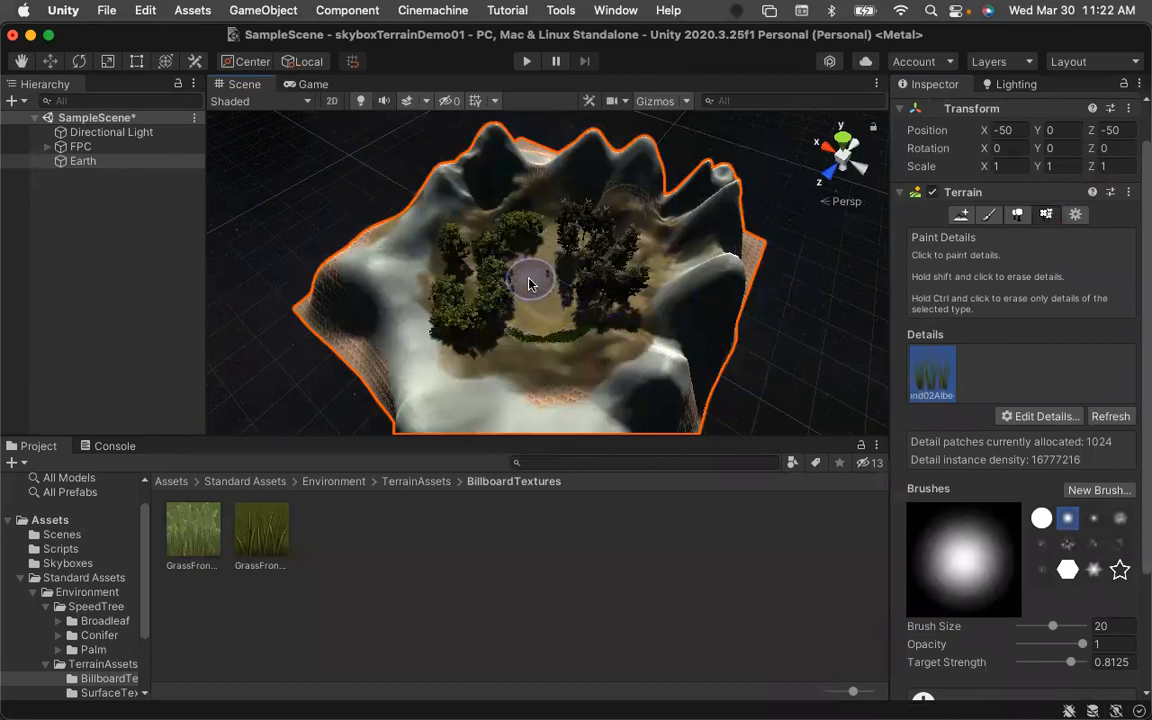
key(super+z)
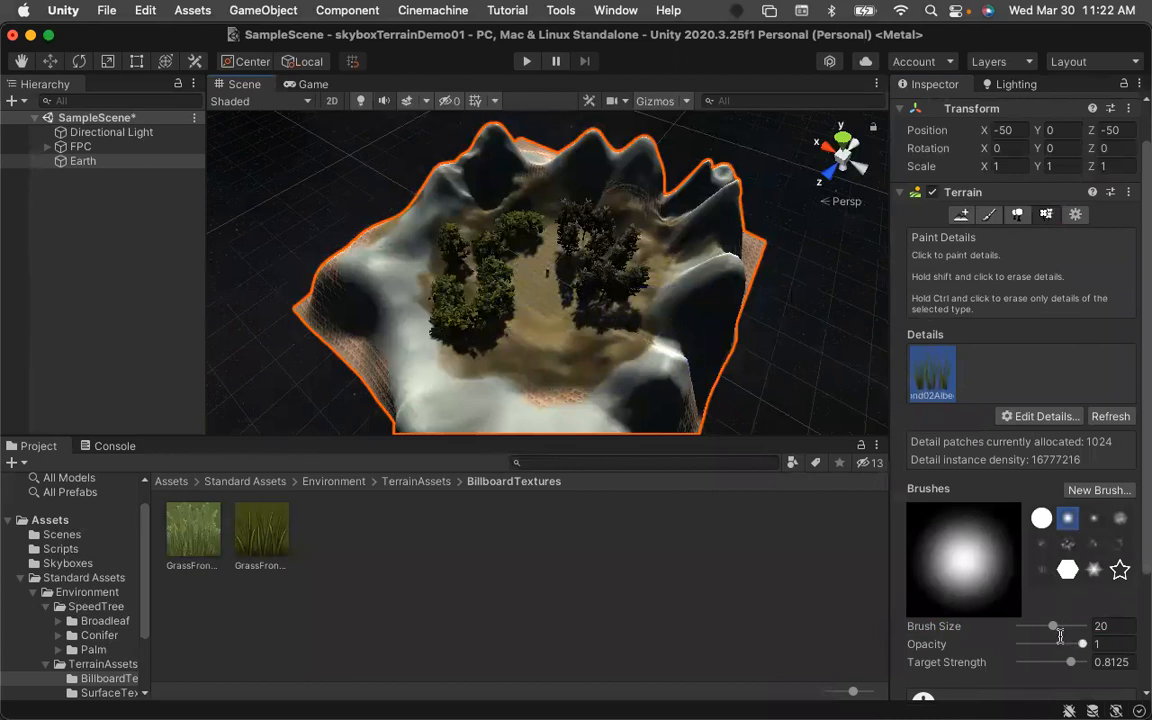
Paint grass across the front of the basin with brush size 10 and opacity 0.5, and save the scene.
click(1092, 625)
text(10)
click(1099, 644)
text(.5)
click(544, 333)
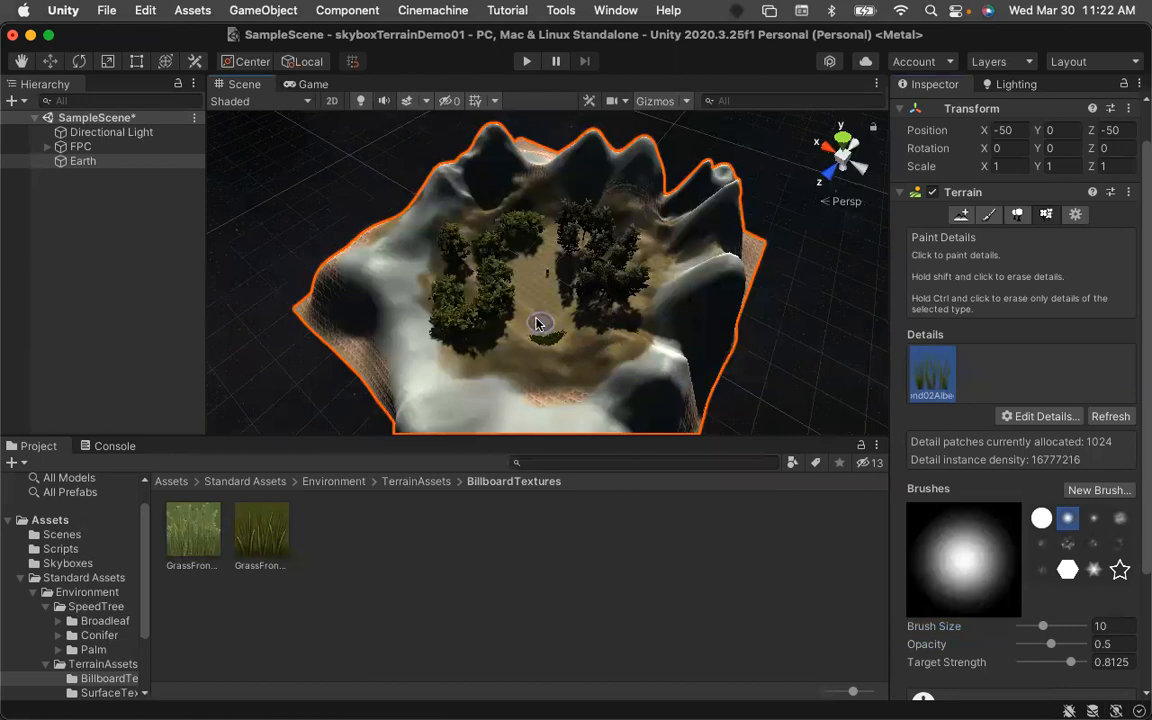
click(531, 320)
drag(515, 338, 600, 346)
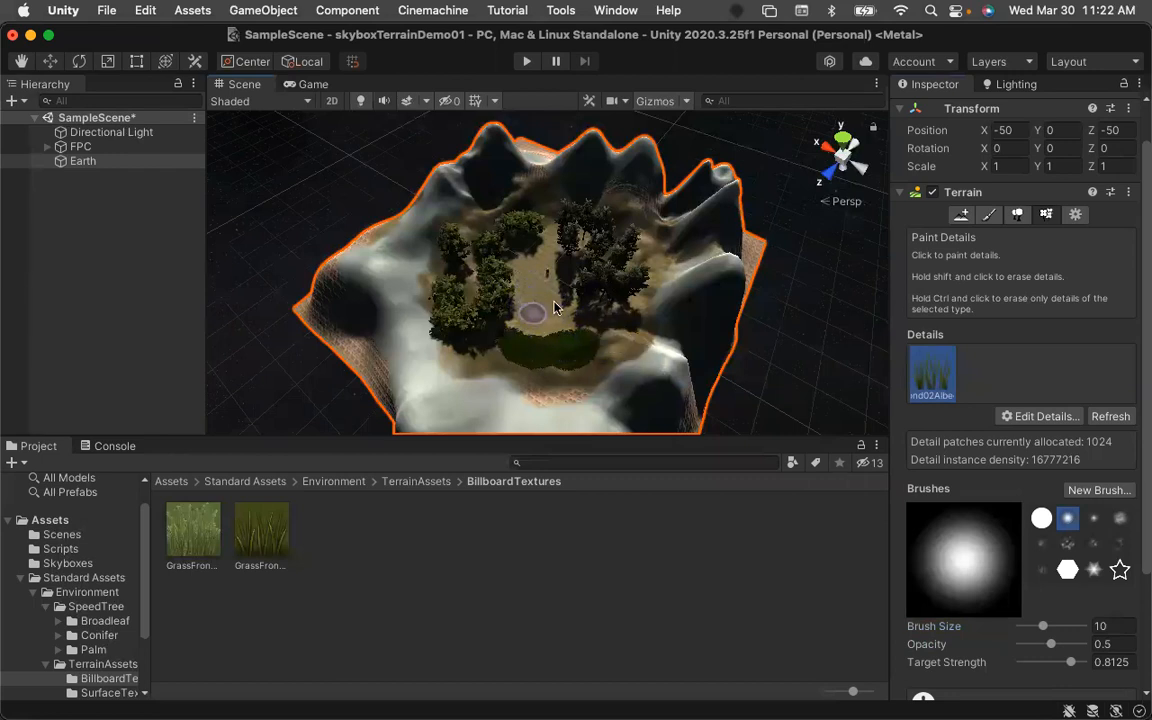
key(super+s)
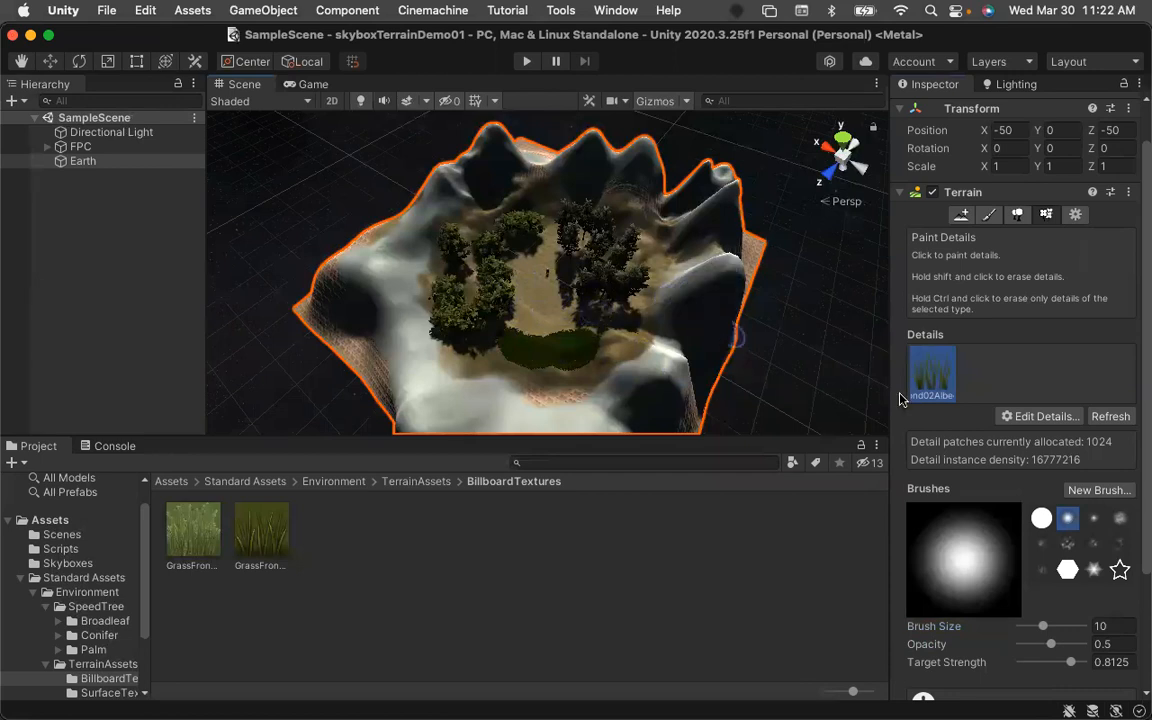
Try adding GrassFrond01AlbedoAlpha as a grass texture, closing the dialog without adding it.
click(1041, 416)
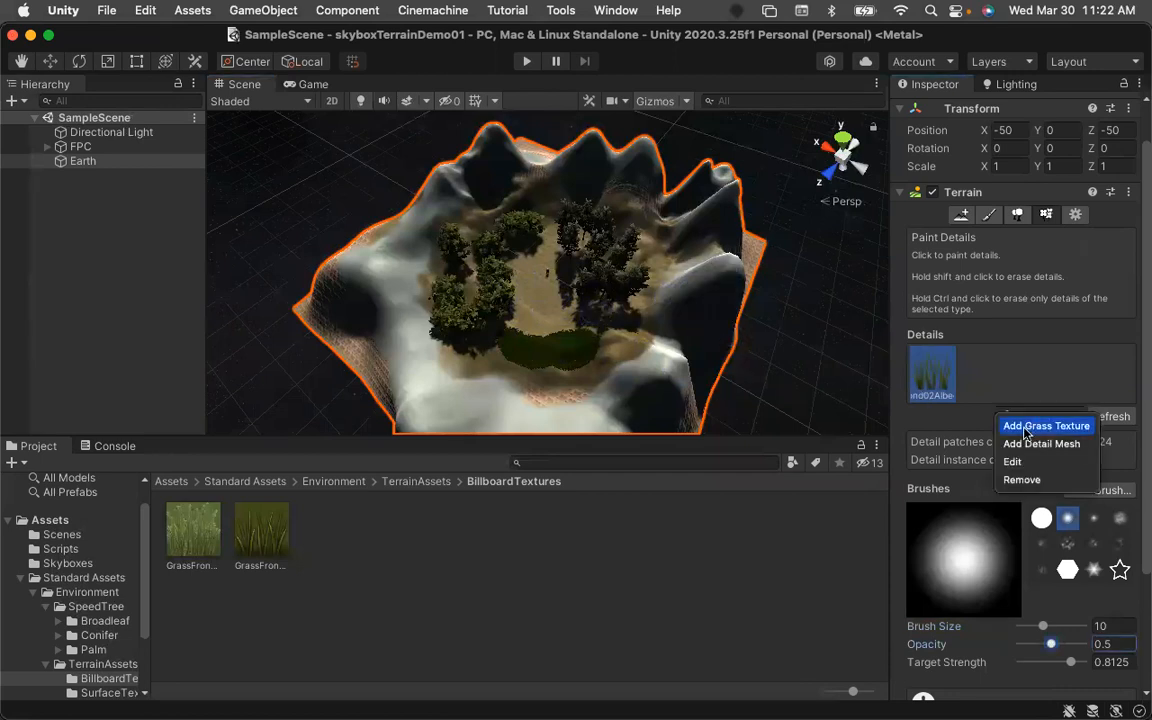
click(1031, 428)
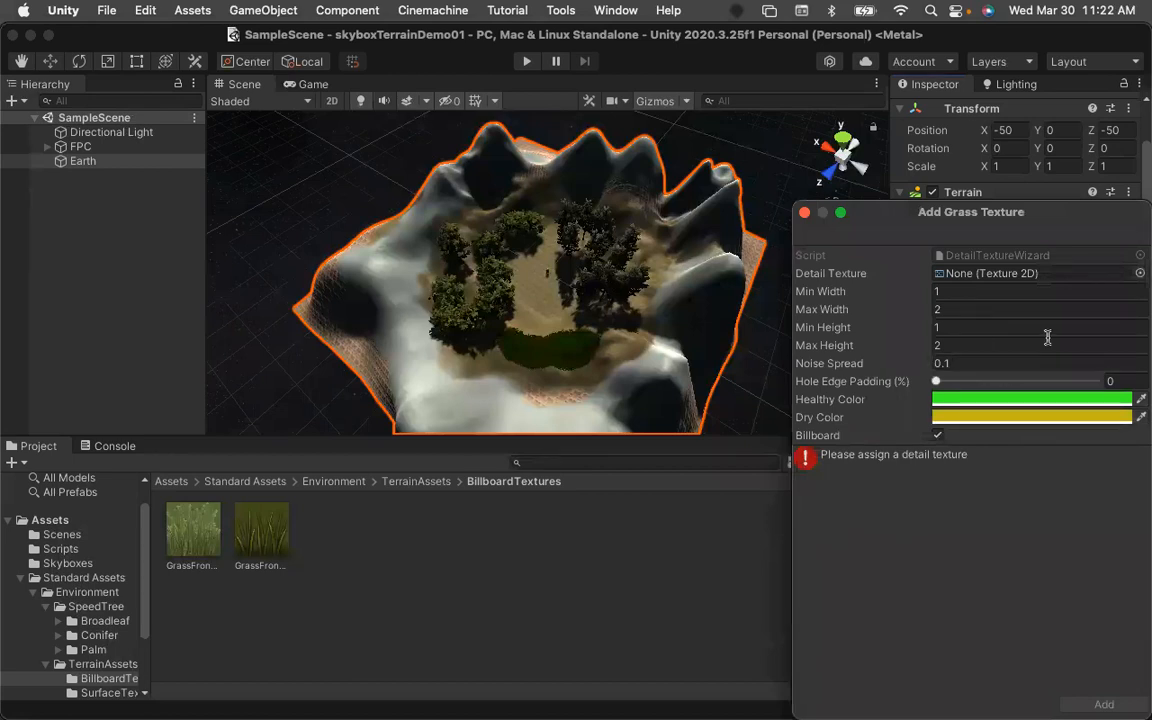
click(1140, 273)
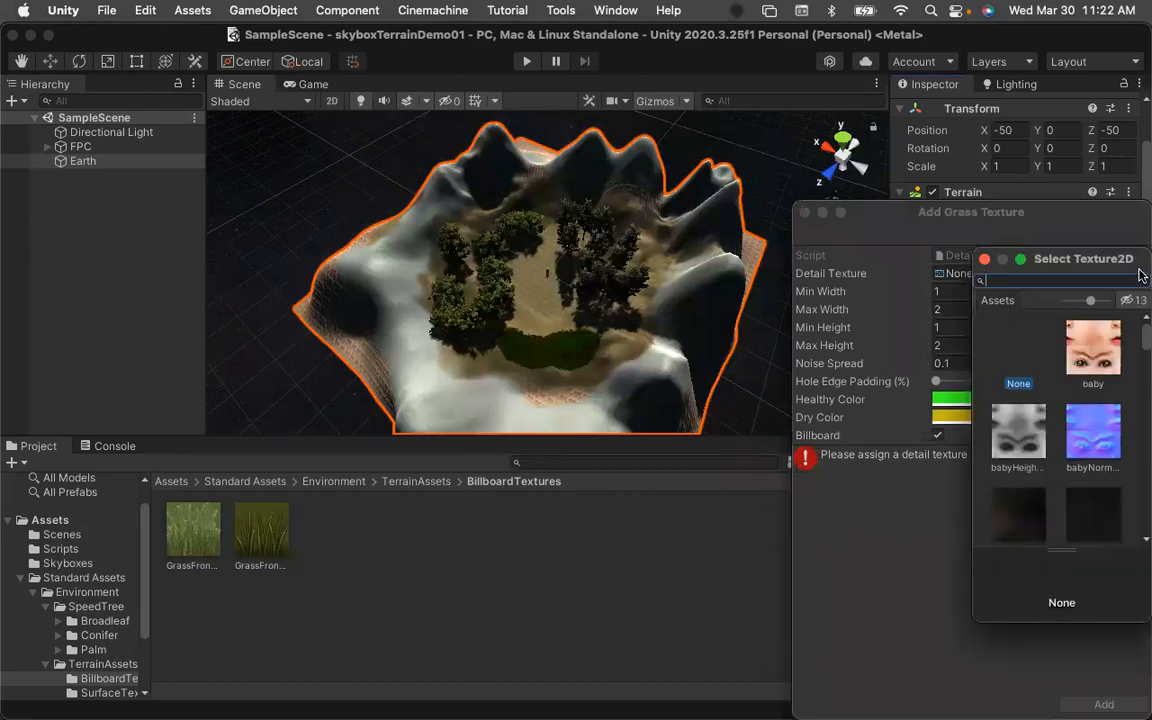
text(grass)
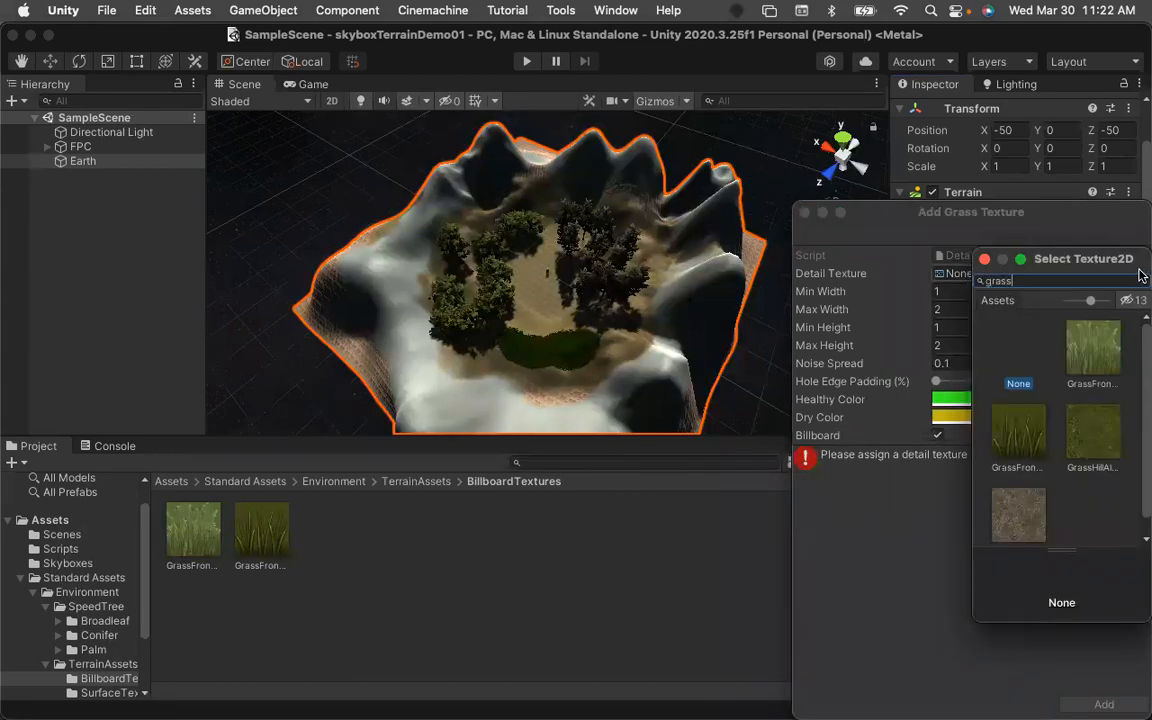
click(1094, 352)
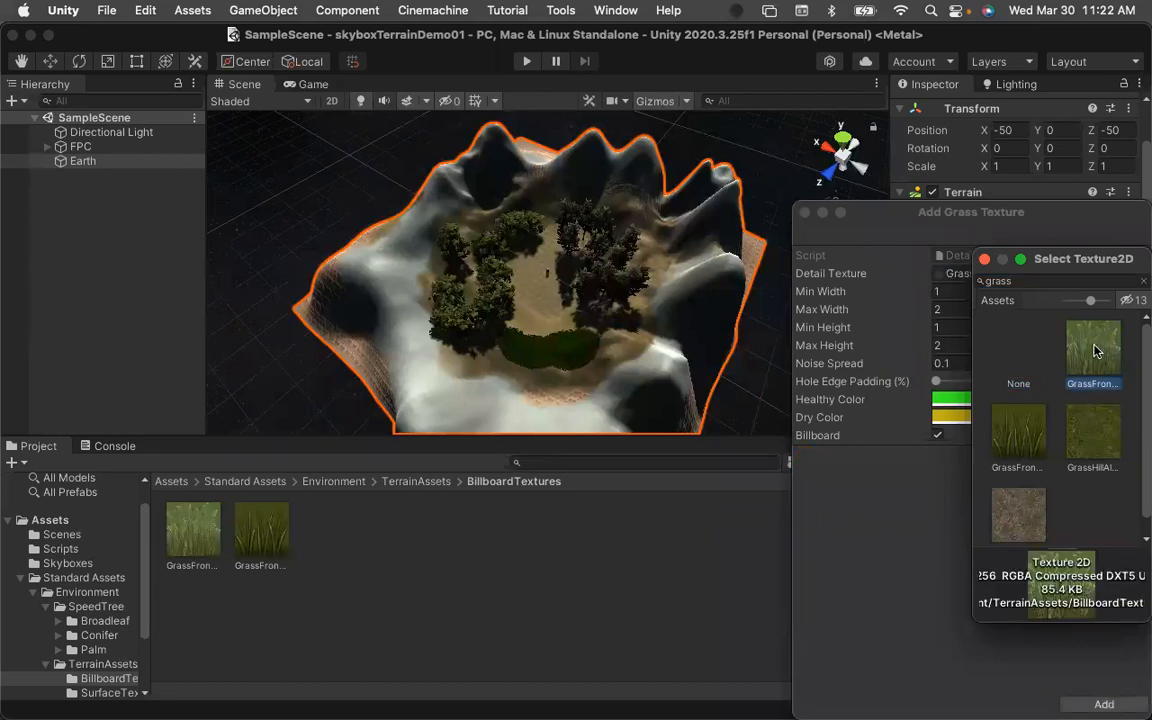
double_click(1083, 356)
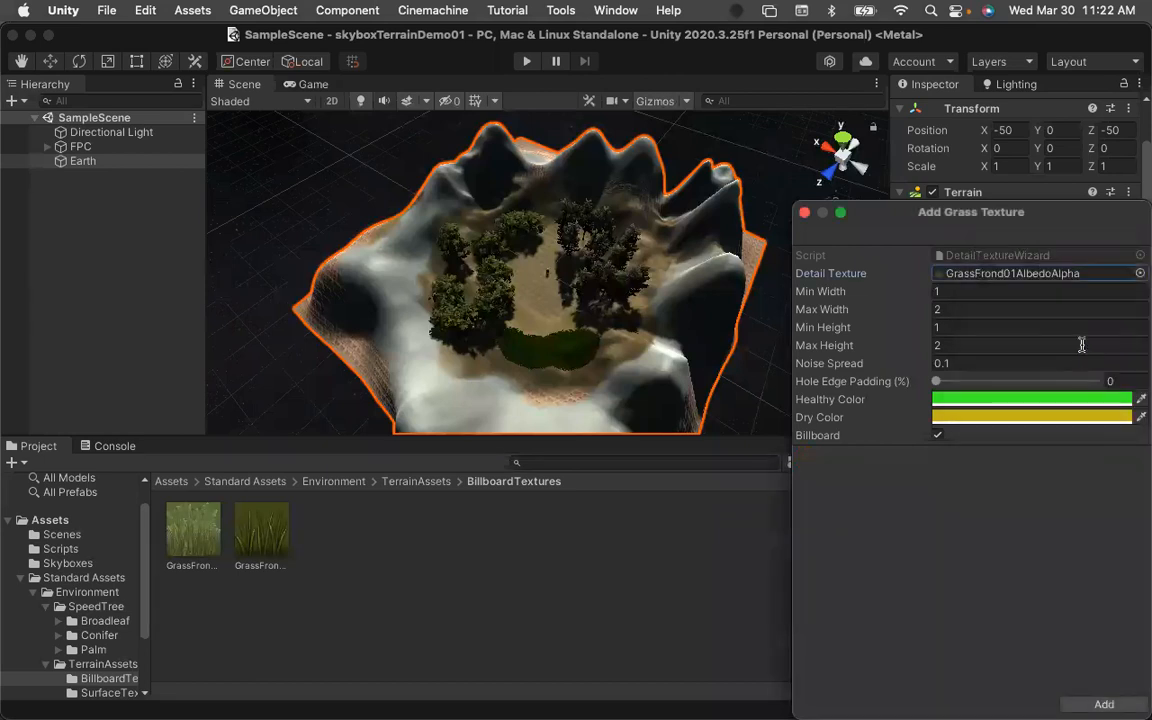
click(806, 214)
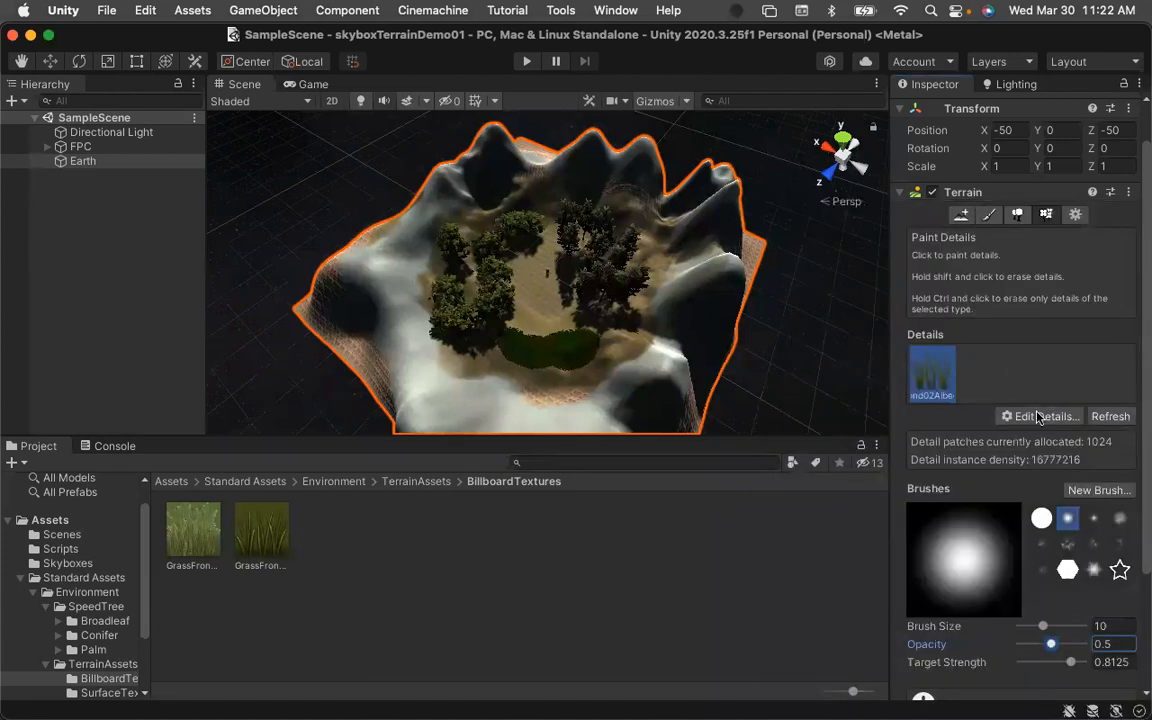
Add GrassFrond01AlbedoAlpha as a second grass texture in the Earth terrain's details list.
click(1043, 416)
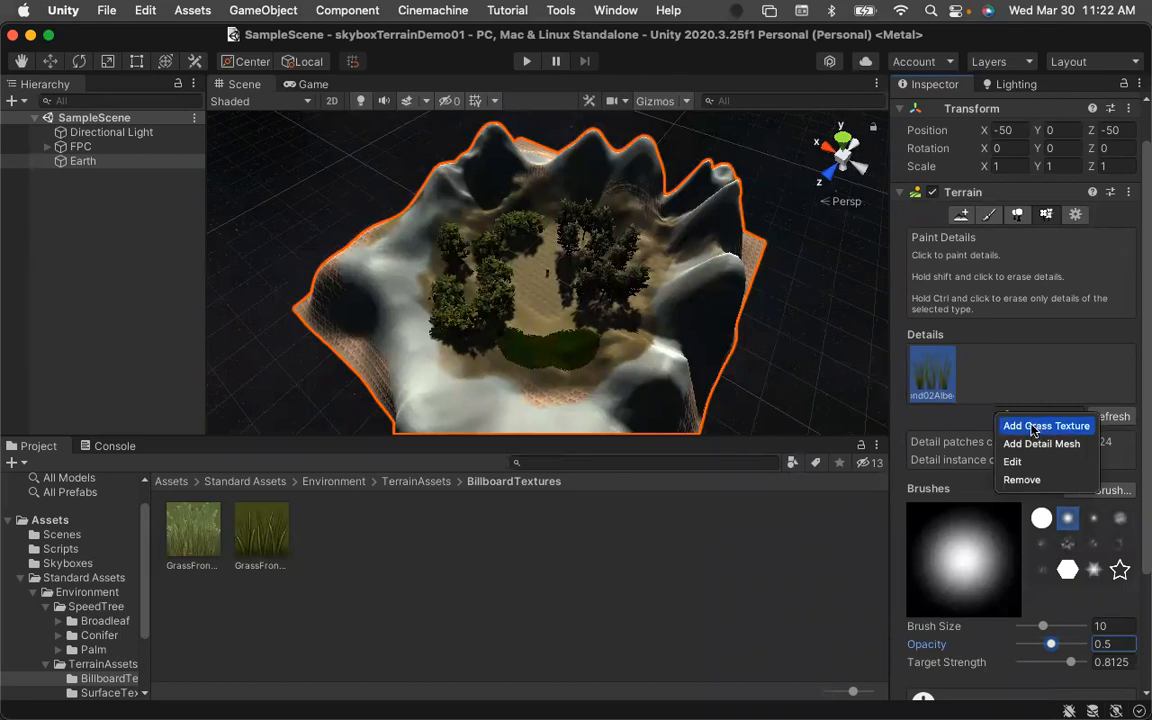
click(1033, 428)
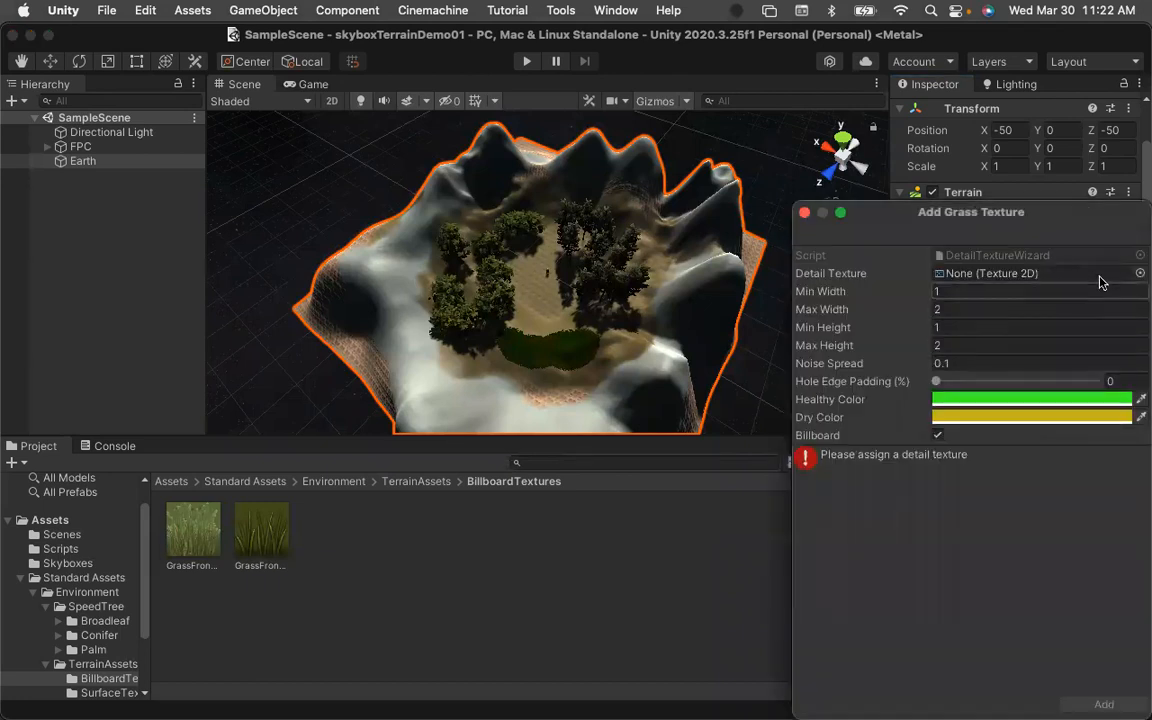
click(1140, 274)
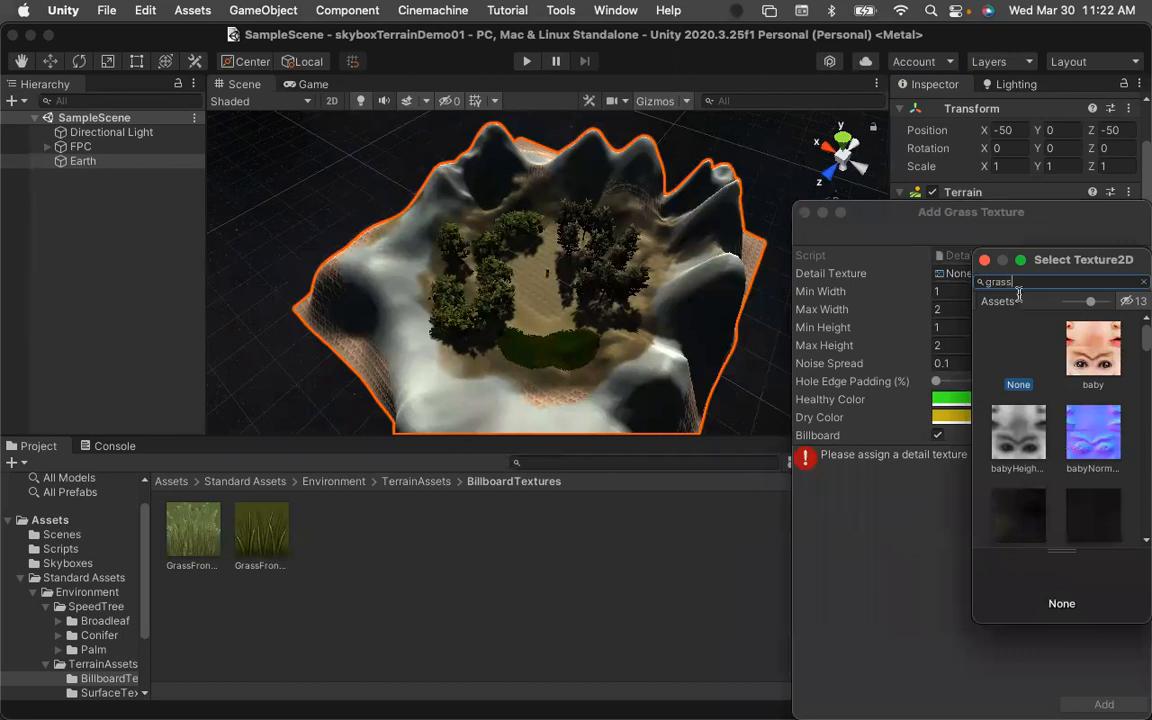
key(Escape)
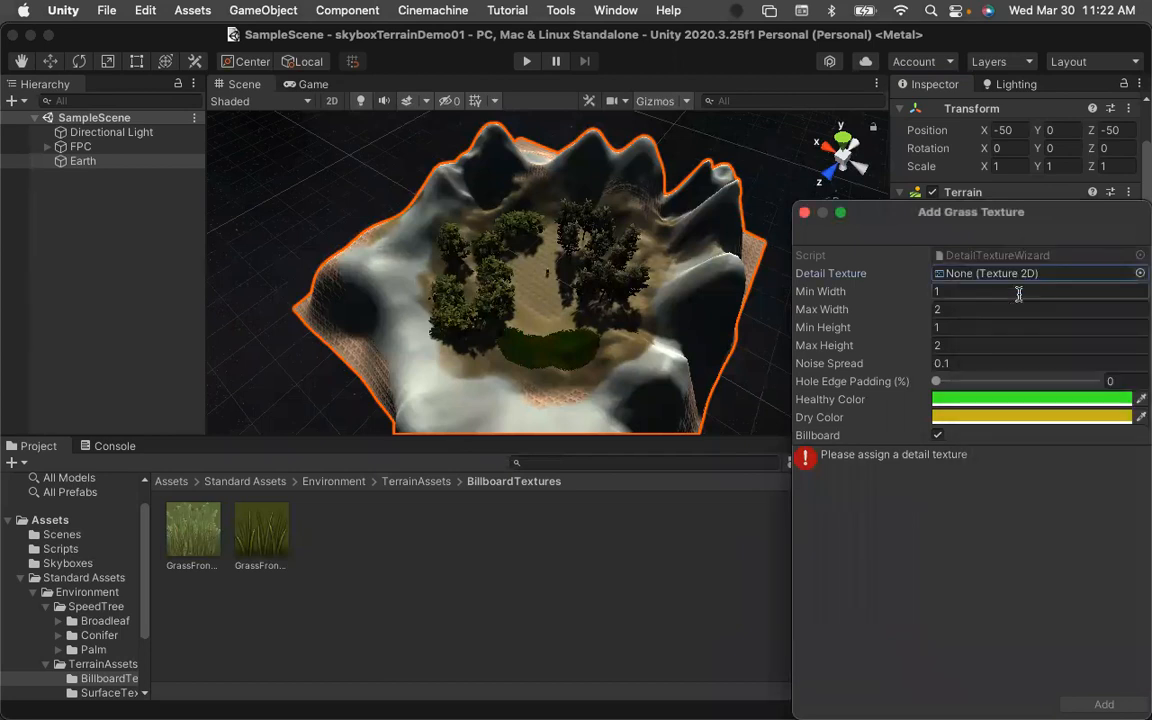
click(1140, 273)
text(gra)
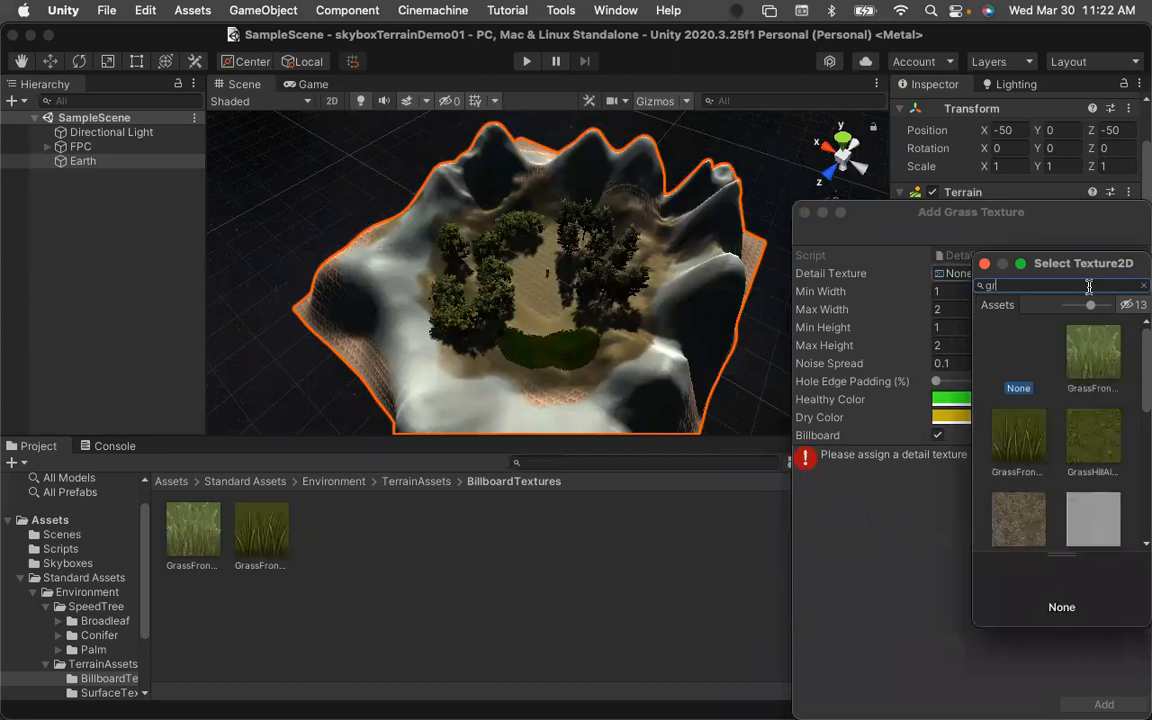
click(1093, 354)
scroll(1117, 460, down, 5)
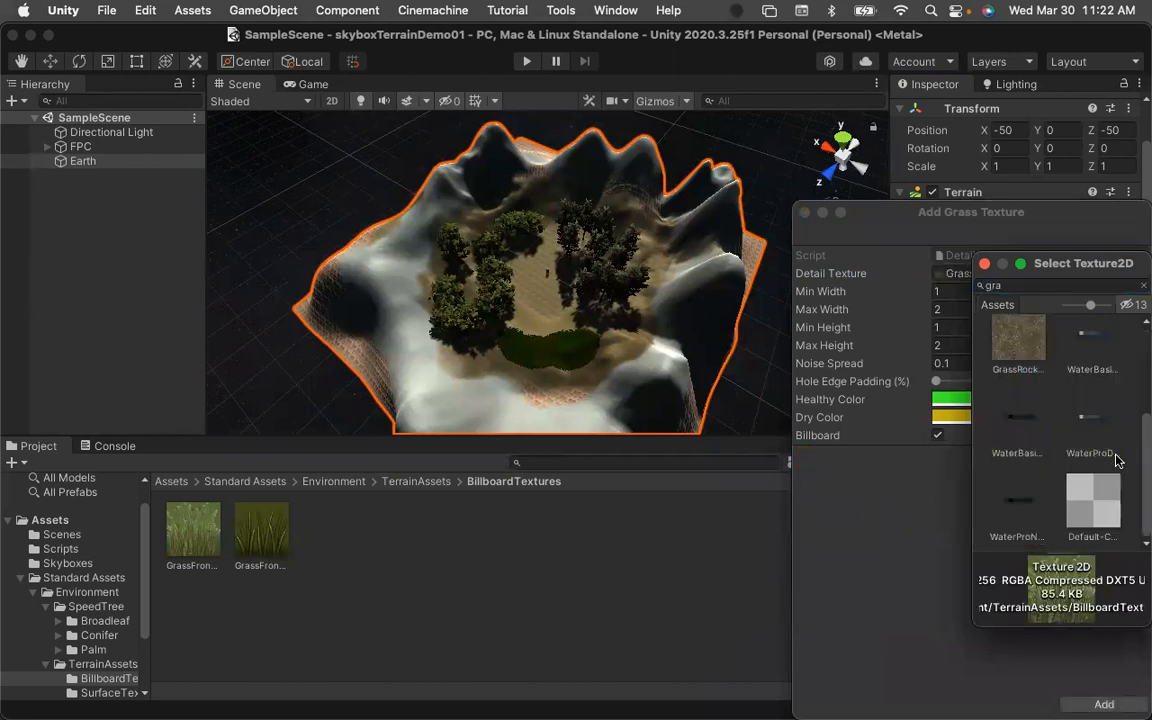
scroll(1090, 365, up, 5)
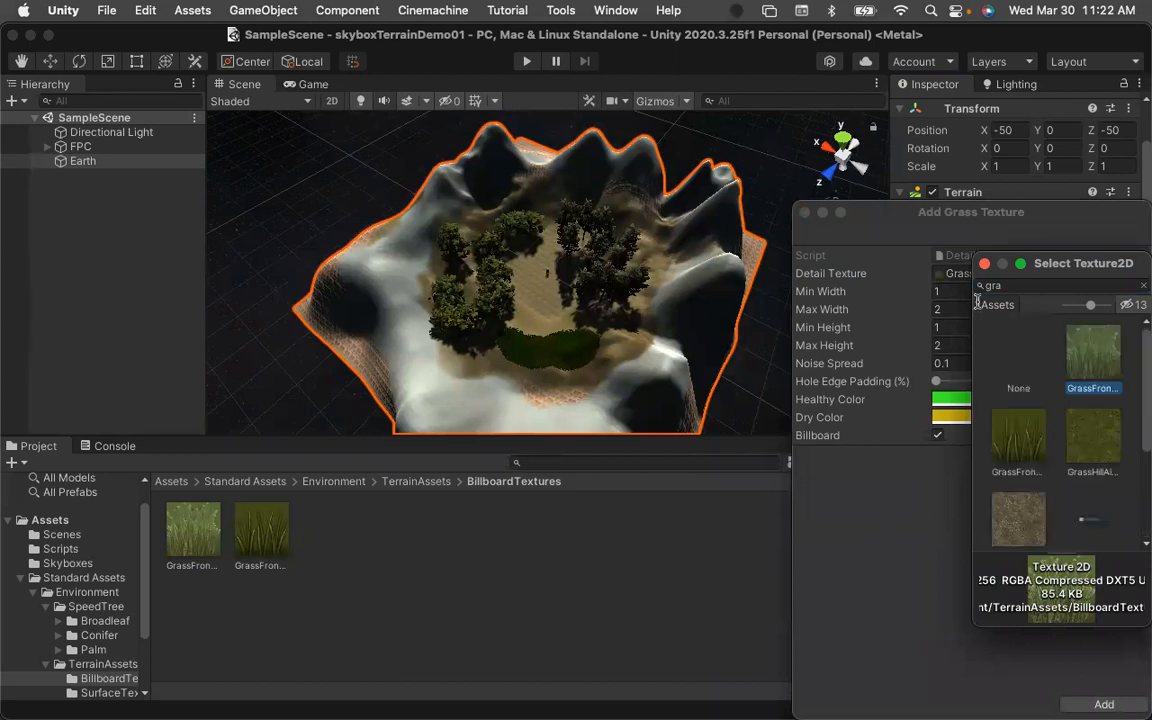
click(985, 264)
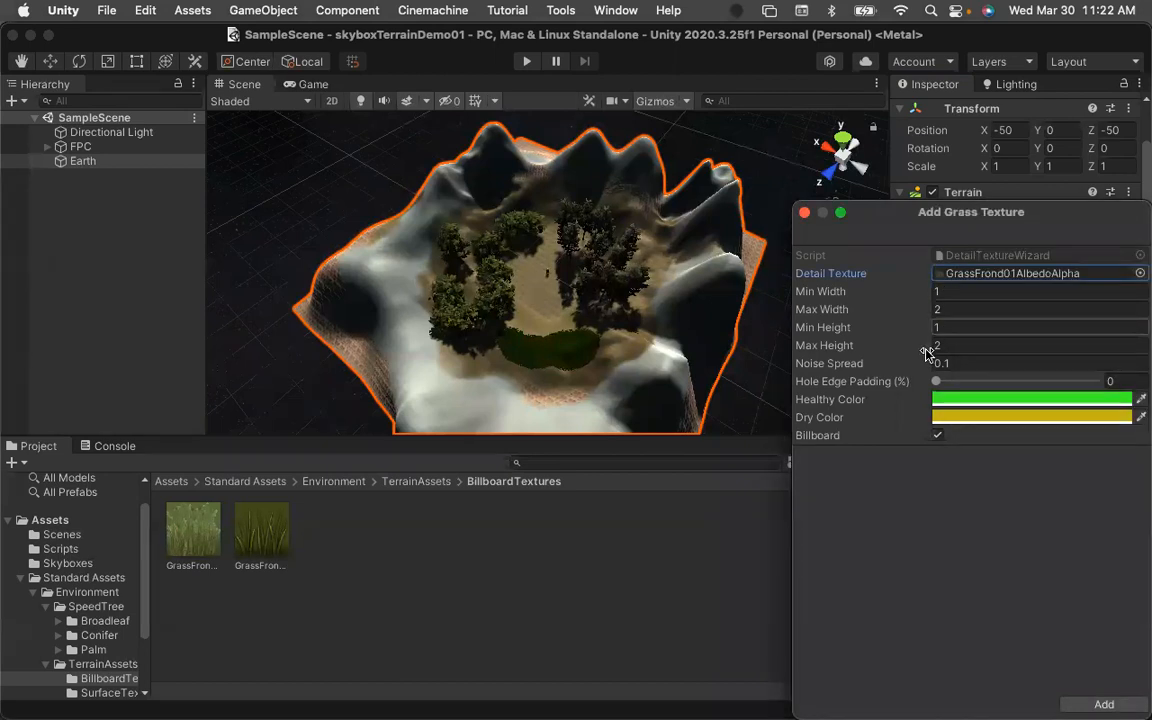
click(1115, 705)
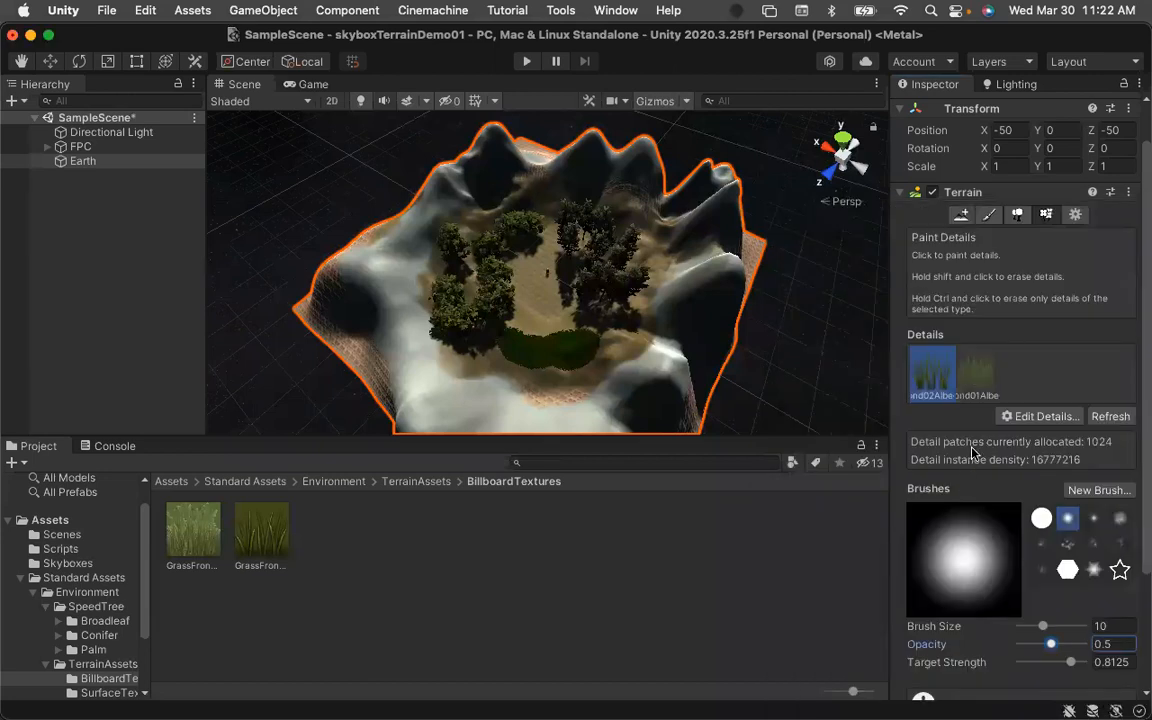
Paint a GrassFrond01AlbedoAlpha grass patch at the basin centre and save the scene.
click(985, 375)
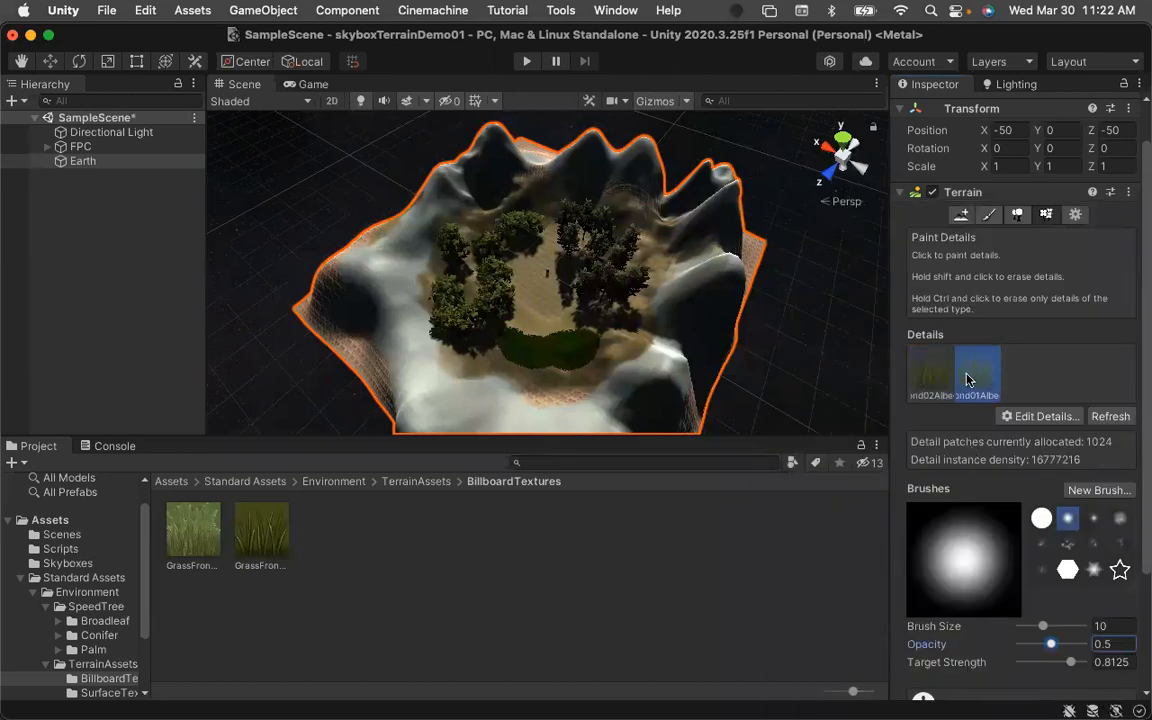
click(551, 309)
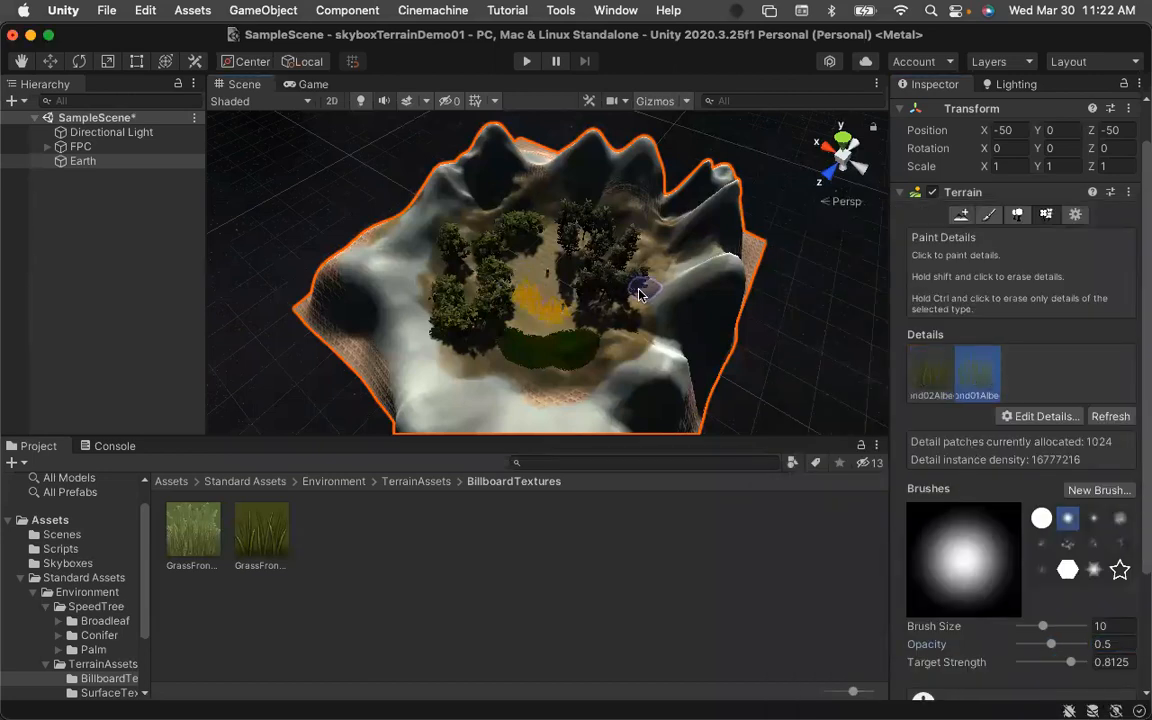
double_click(982, 378)
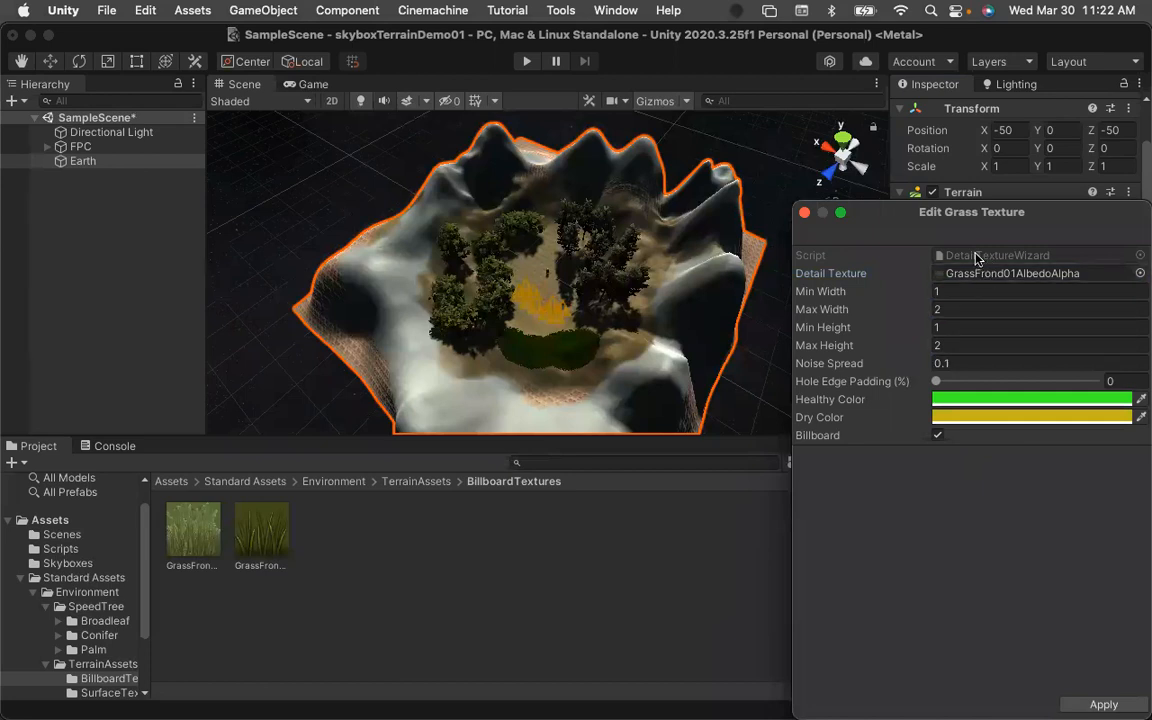
click(805, 213)
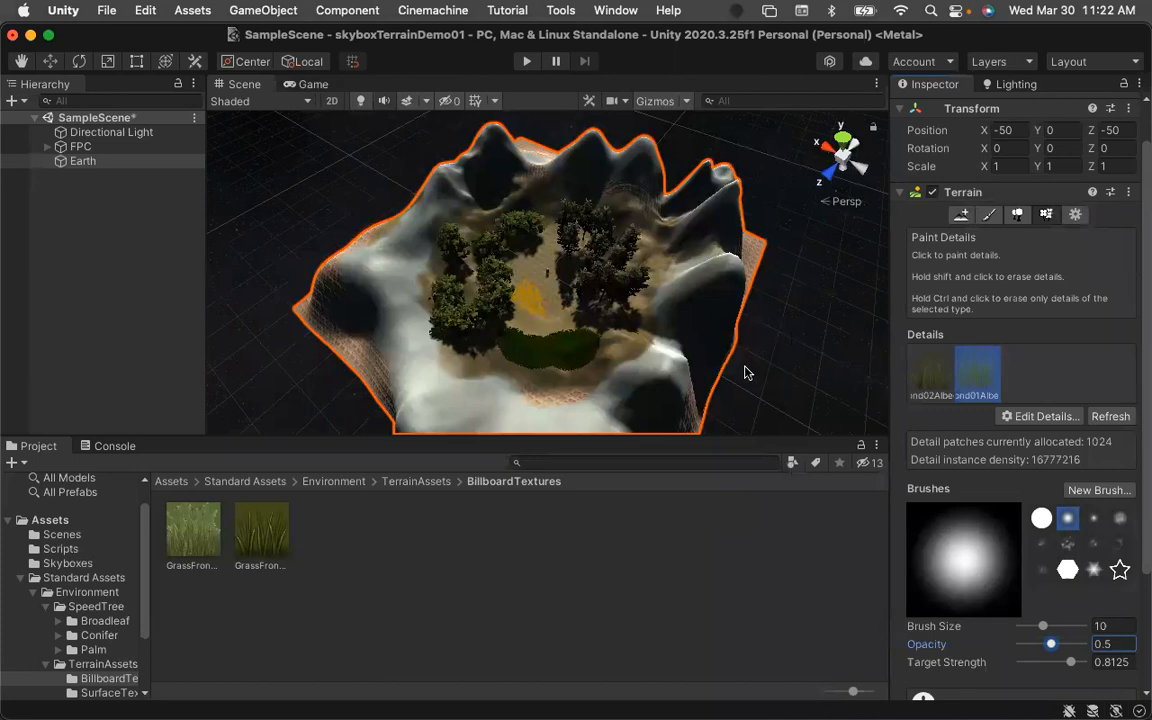
key(super+s)
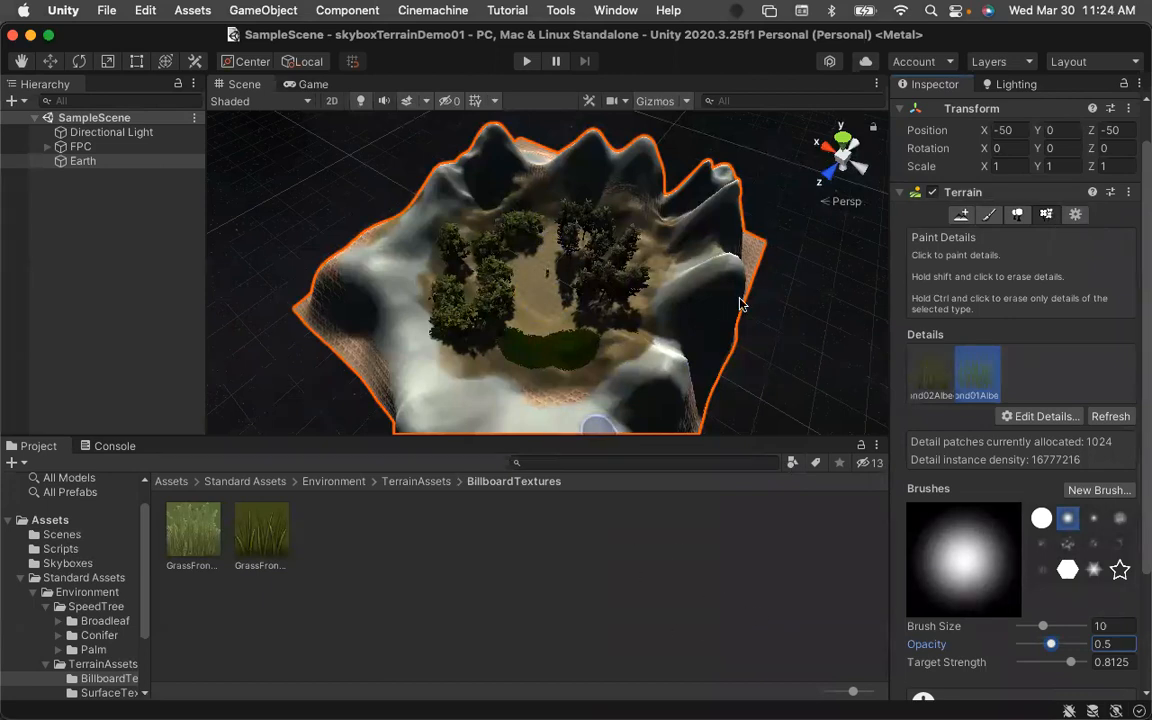
Review the GrassFrond02AlbedoAlpha grass settings and briefly enter and exit Play mode to check the scene.
double_click(930, 381)
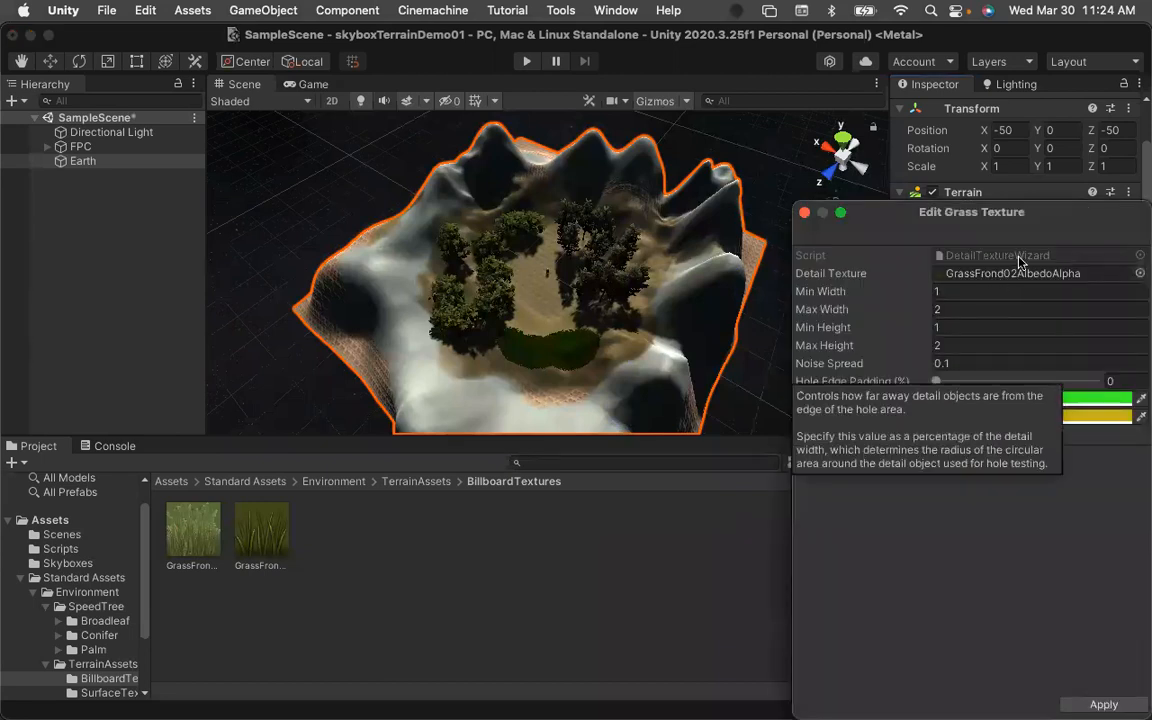
click(806, 213)
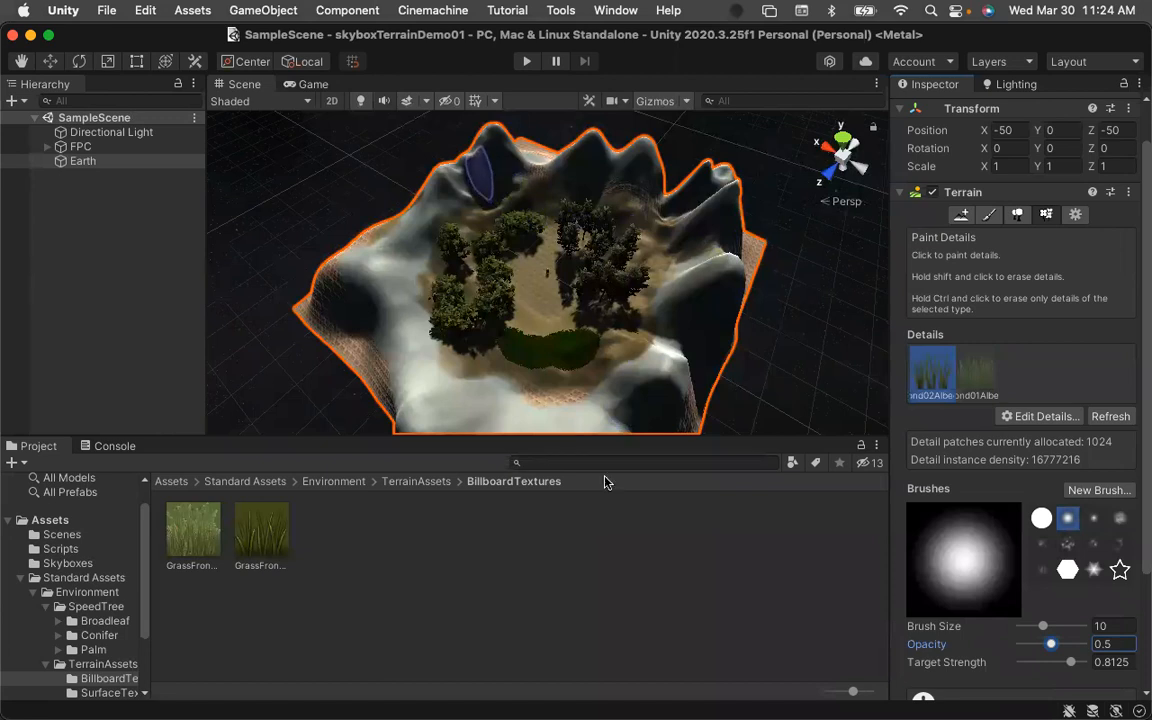
click(526, 61)
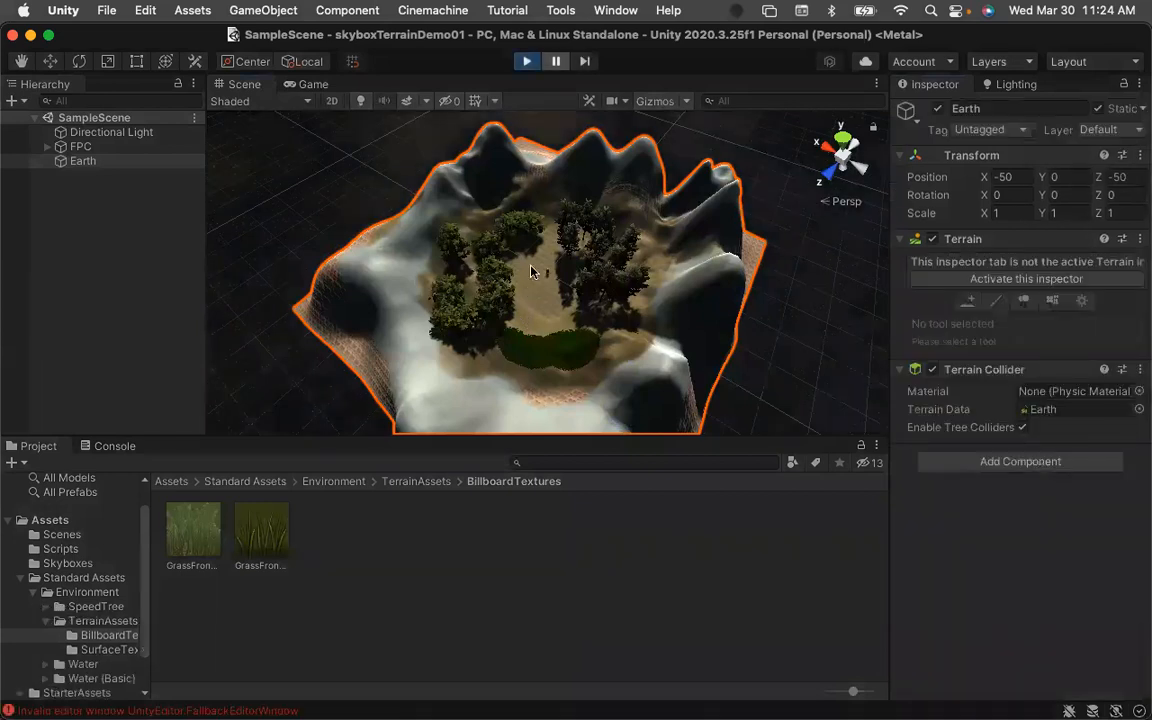
click(526, 61)
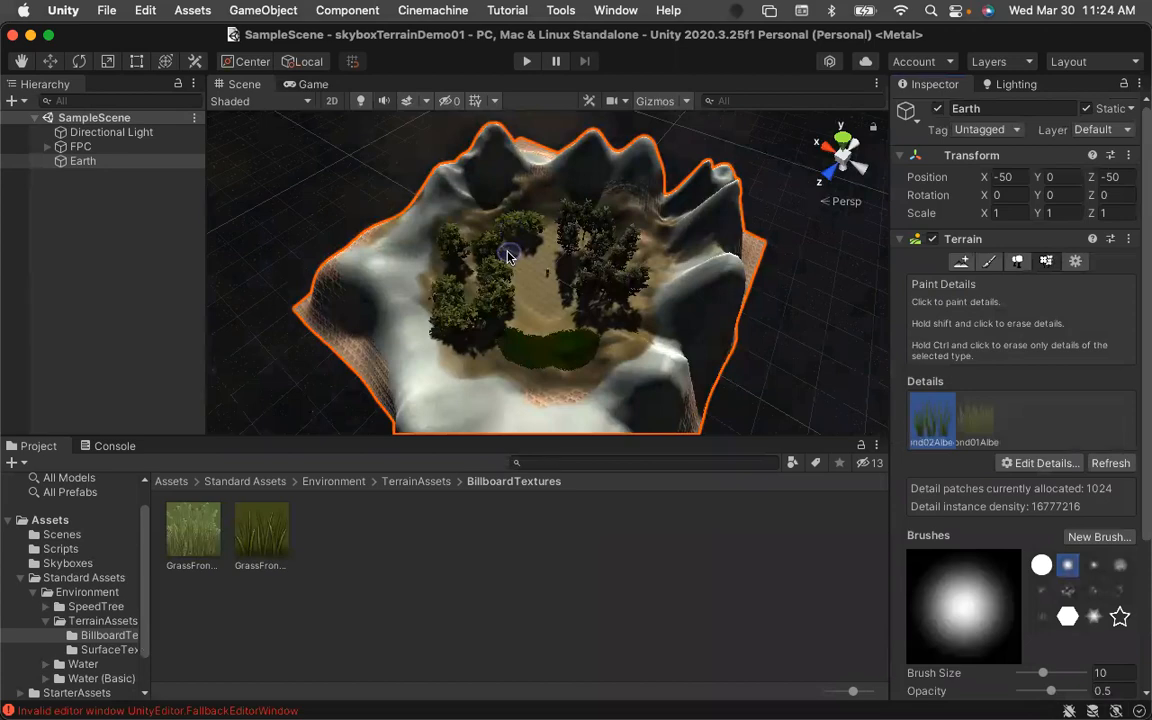
Return to the skyboxTerrainDemo01 project through Unity Hub and skip the offered new editor version.
key(super+h)
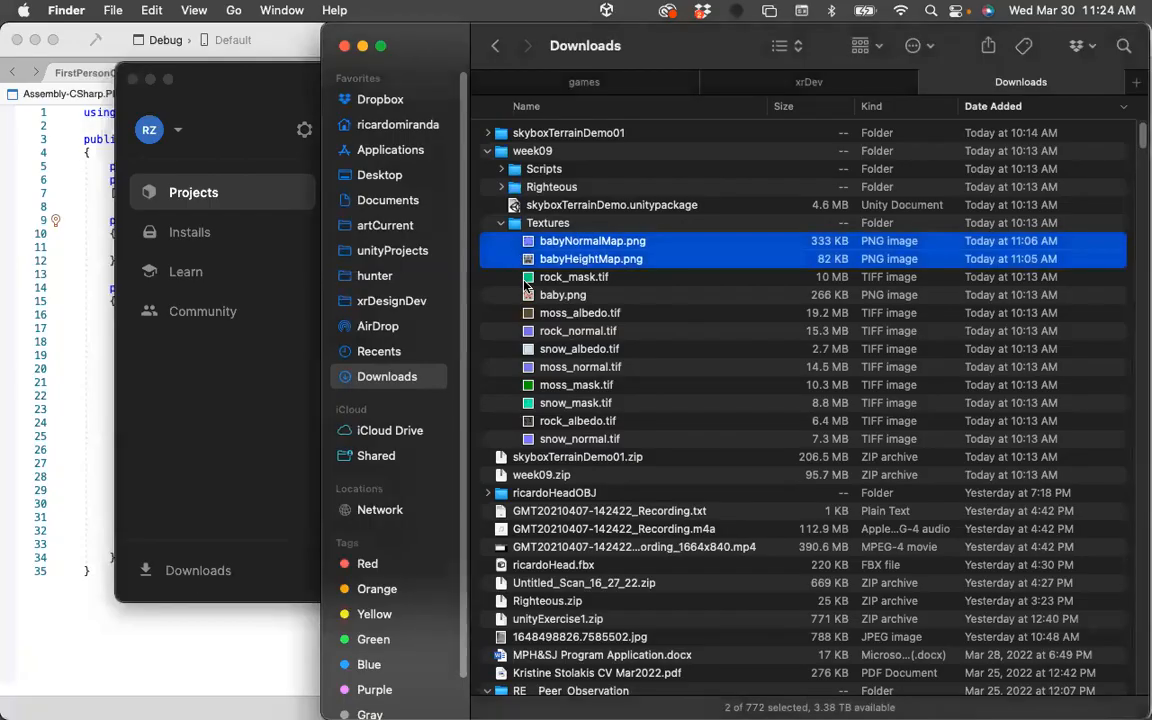
click(258, 444)
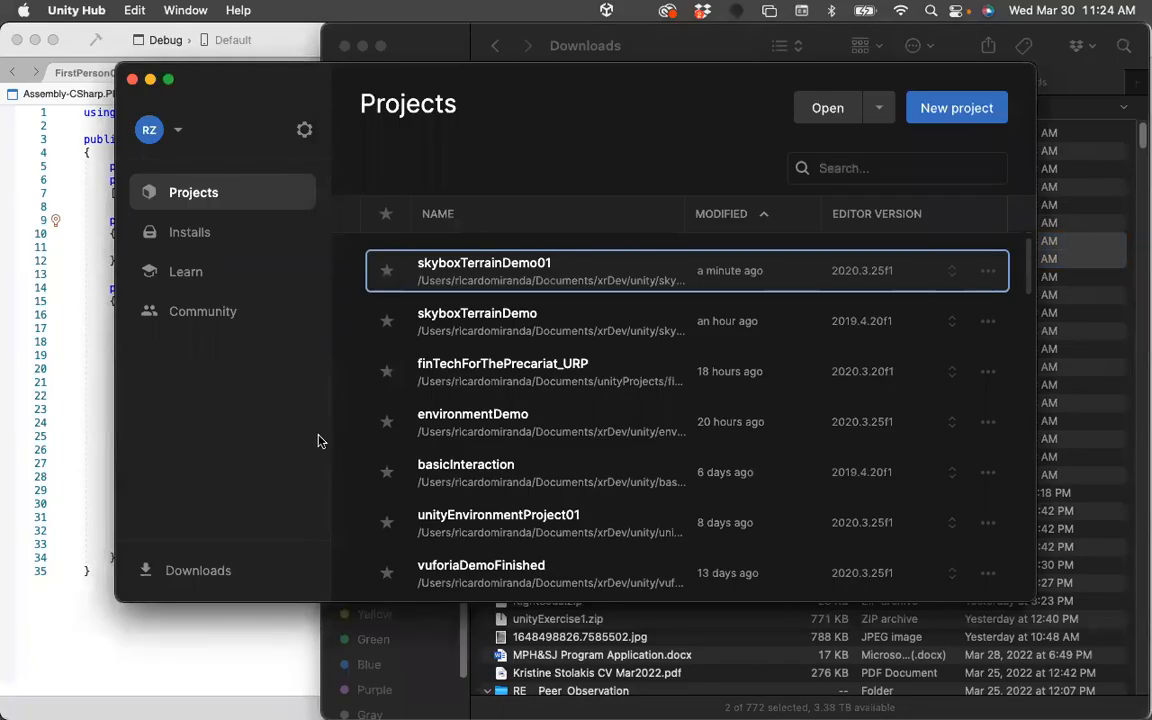
click(463, 267)
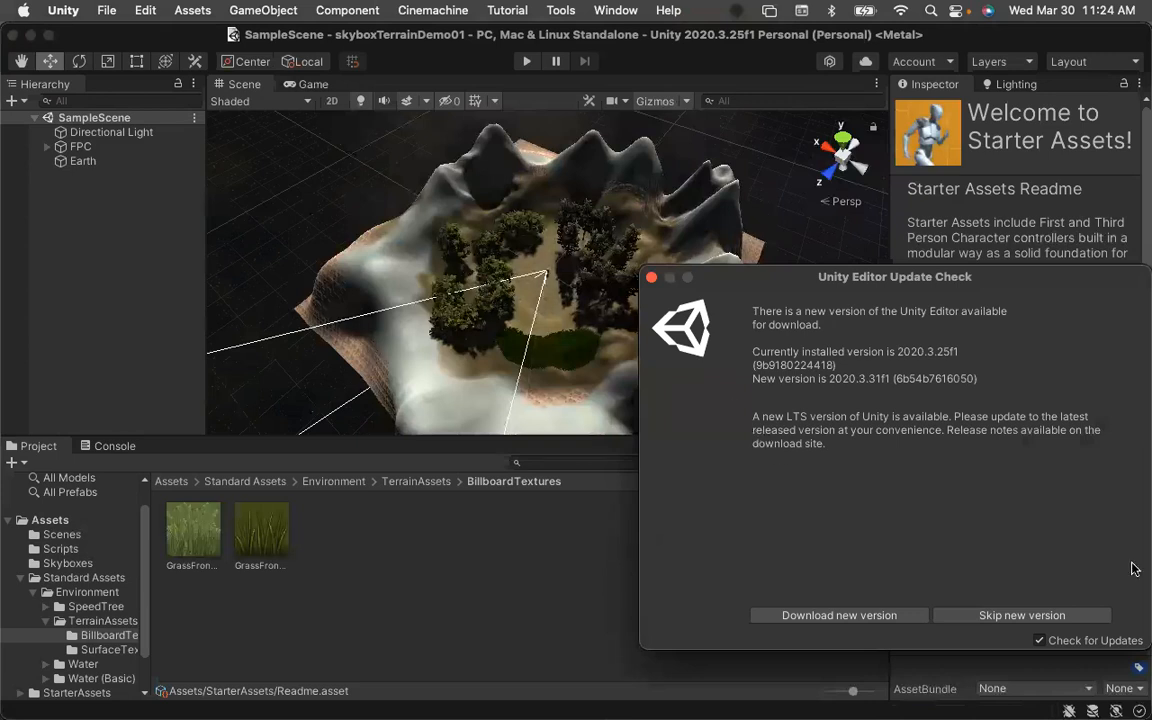
click(1040, 615)
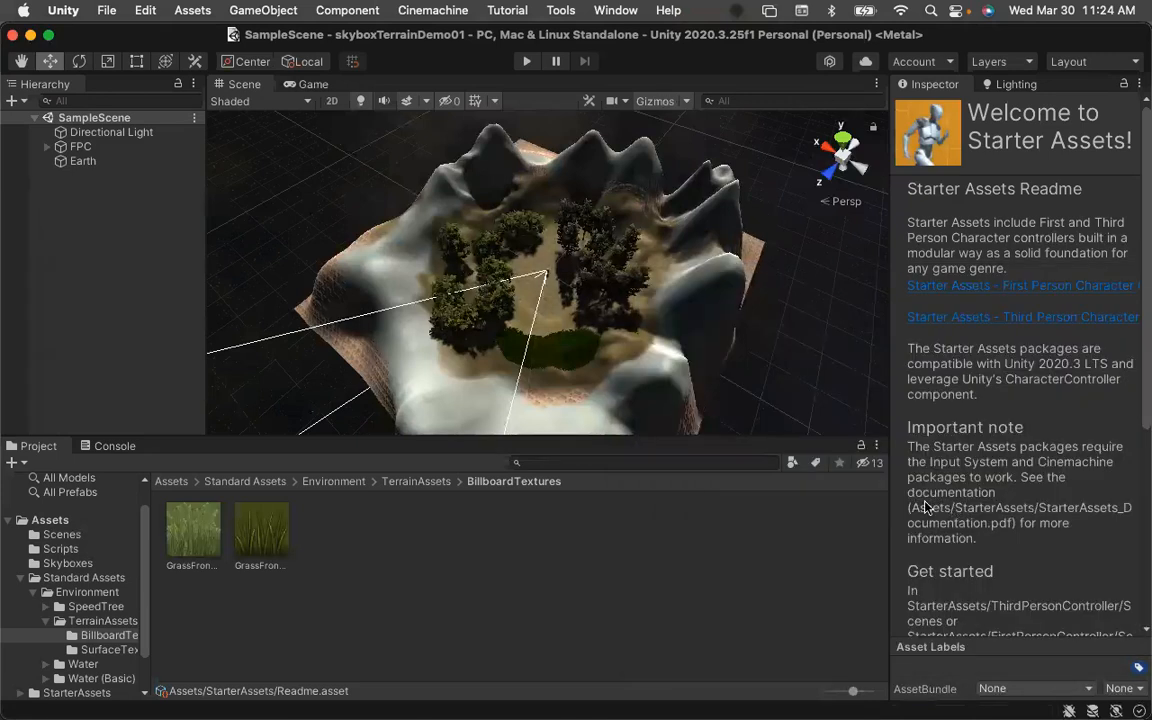
Enter Play mode, walk through the terrain to inspect the trees, grass and textures, then exit Play mode.
click(524, 62)
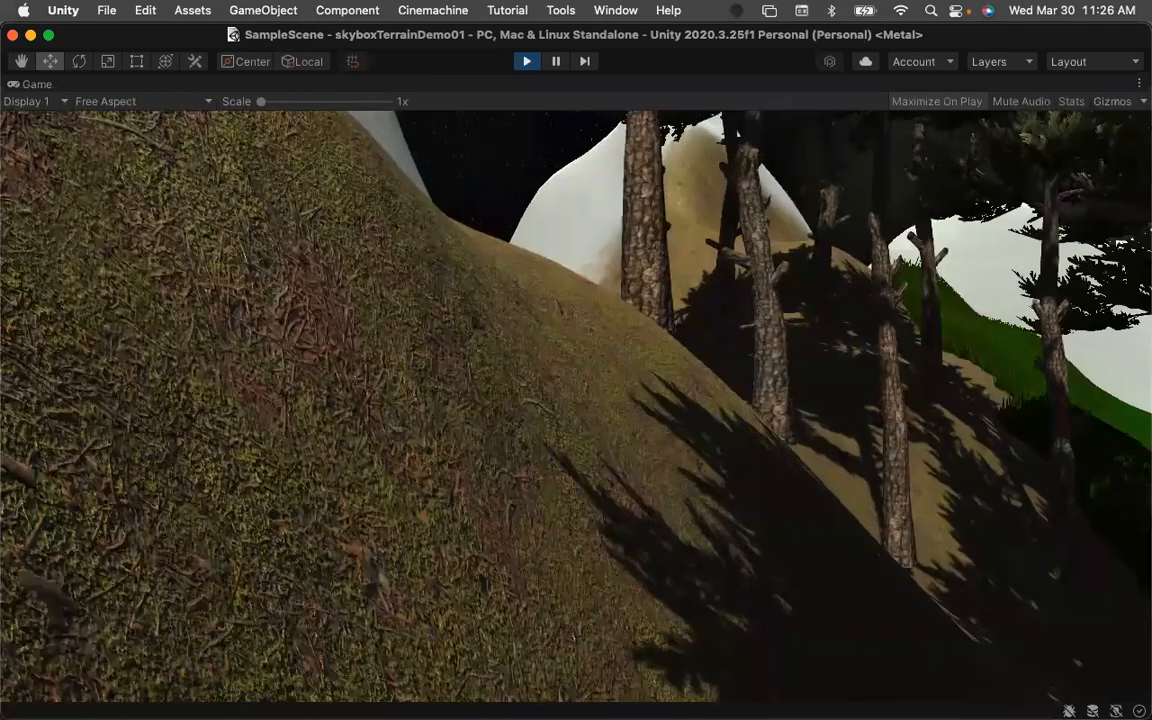
key(w)
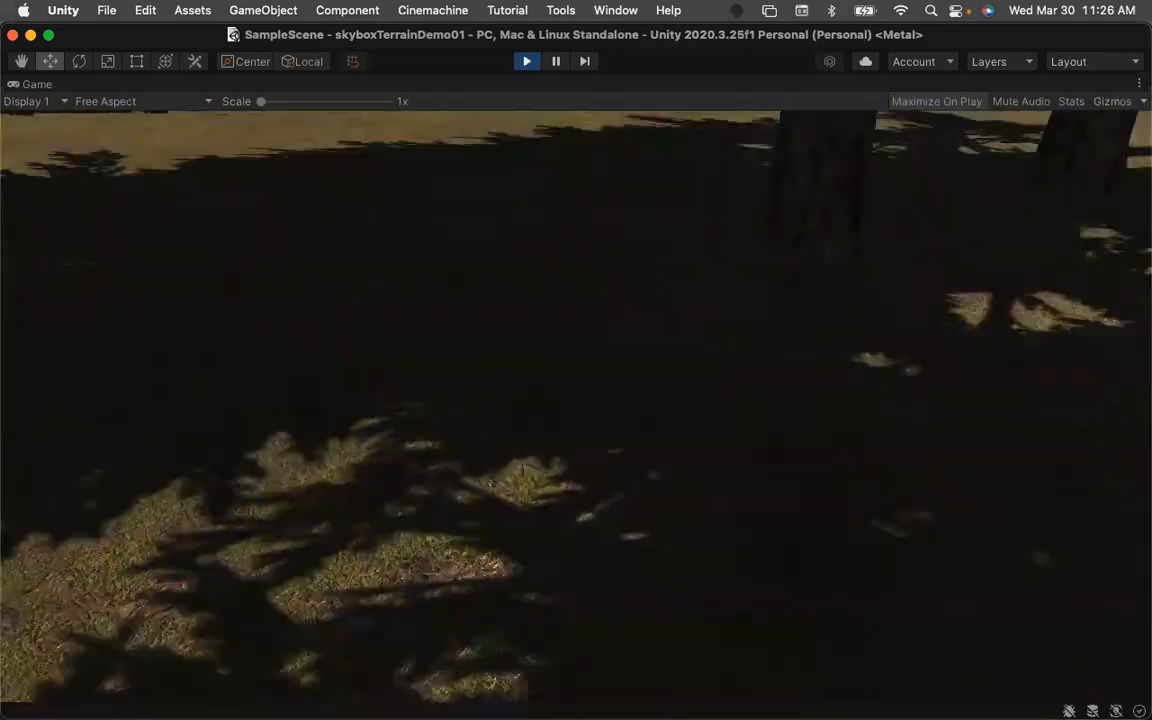
key(w)
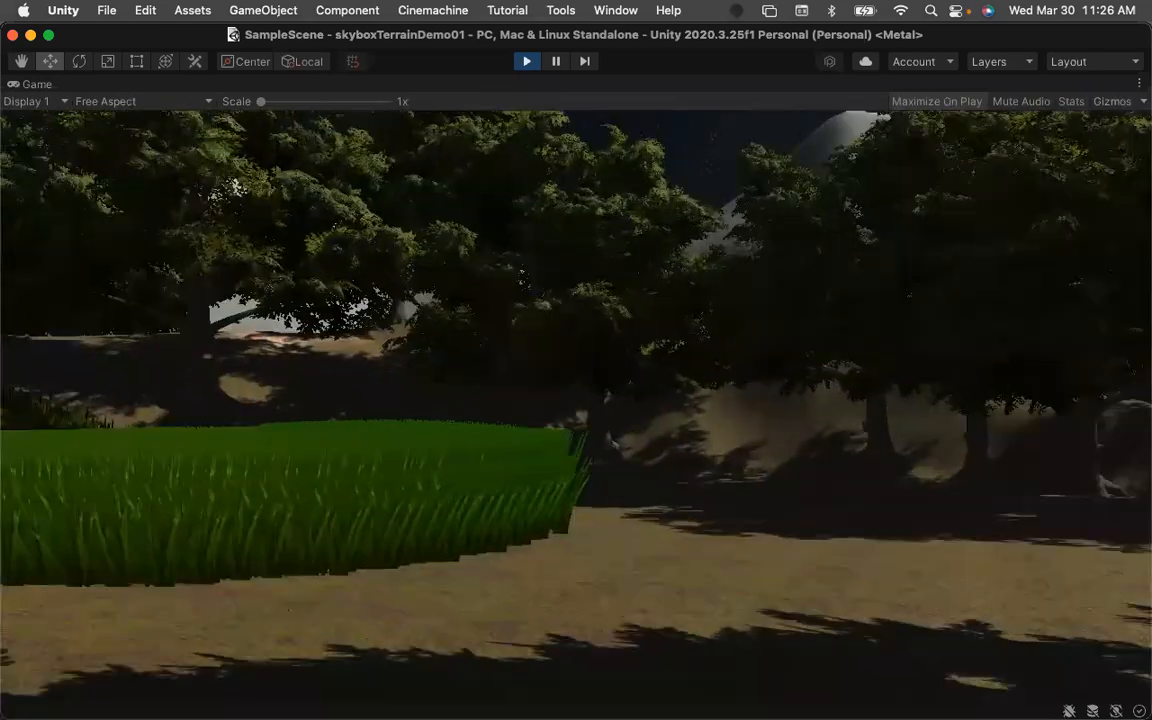
key(w)
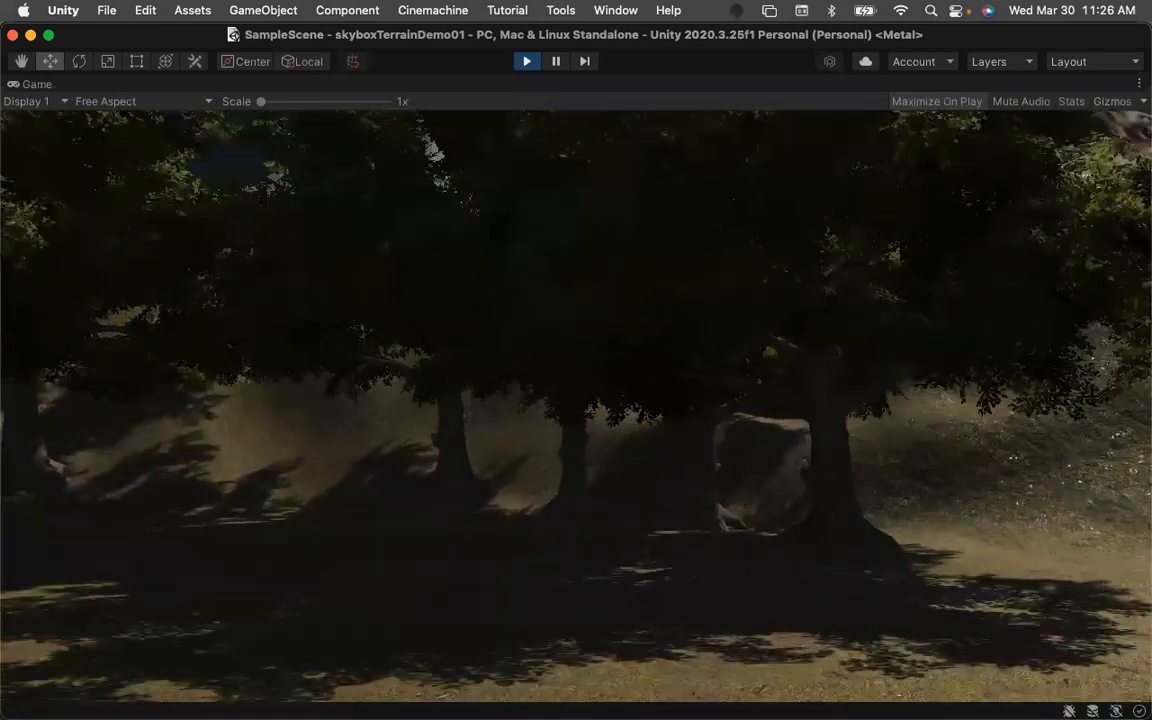
key(w)
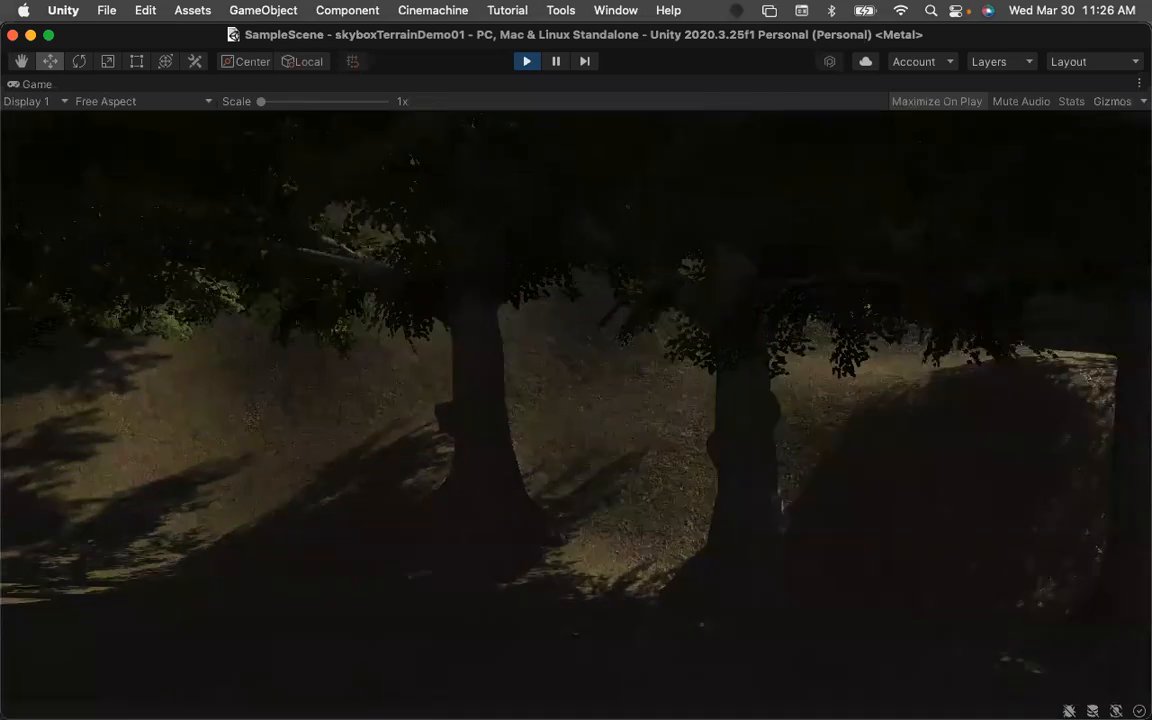
key(w)
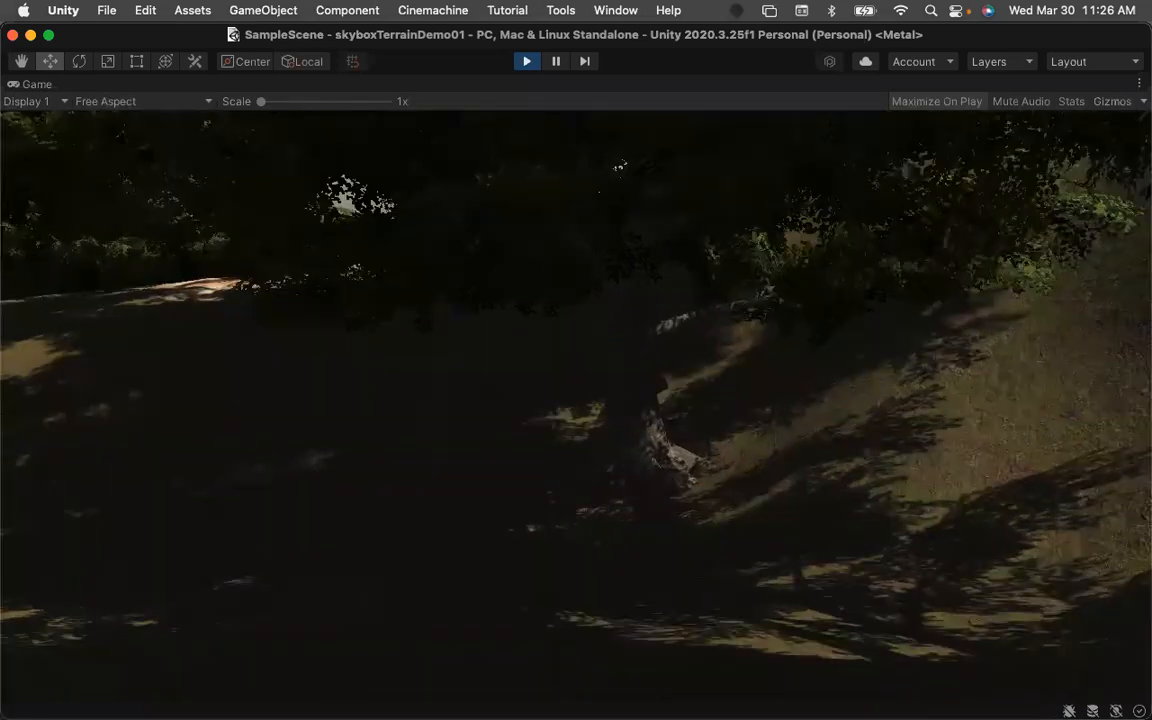
key(w)
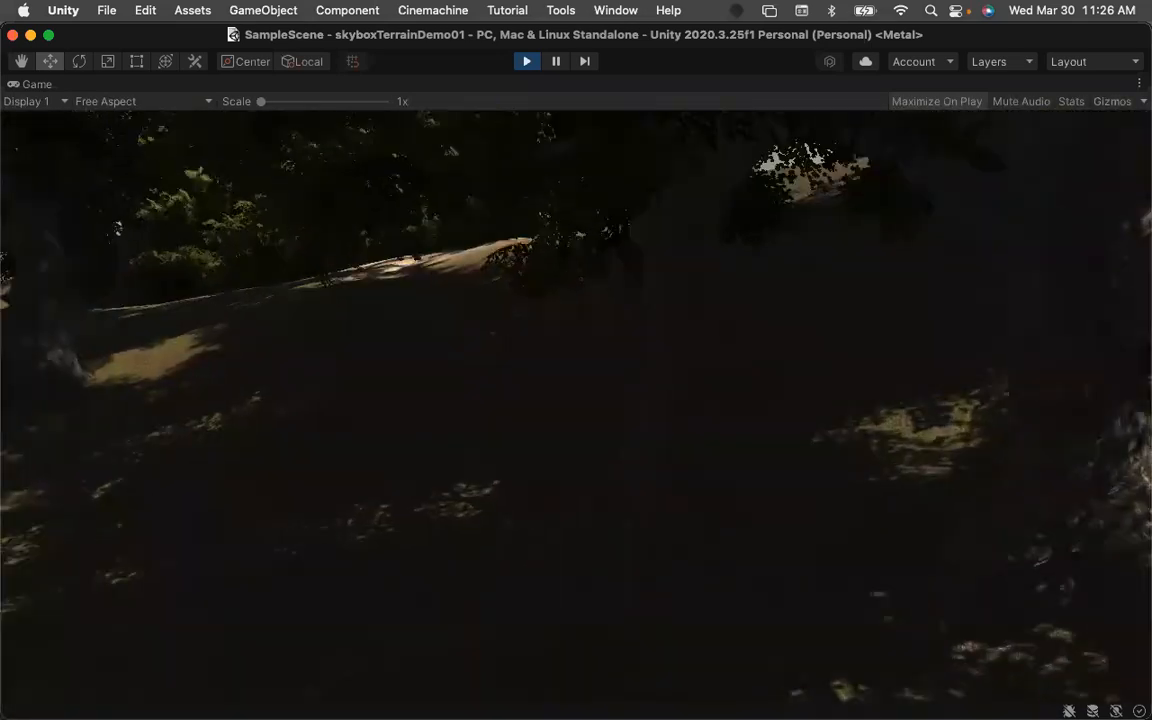
key(w)
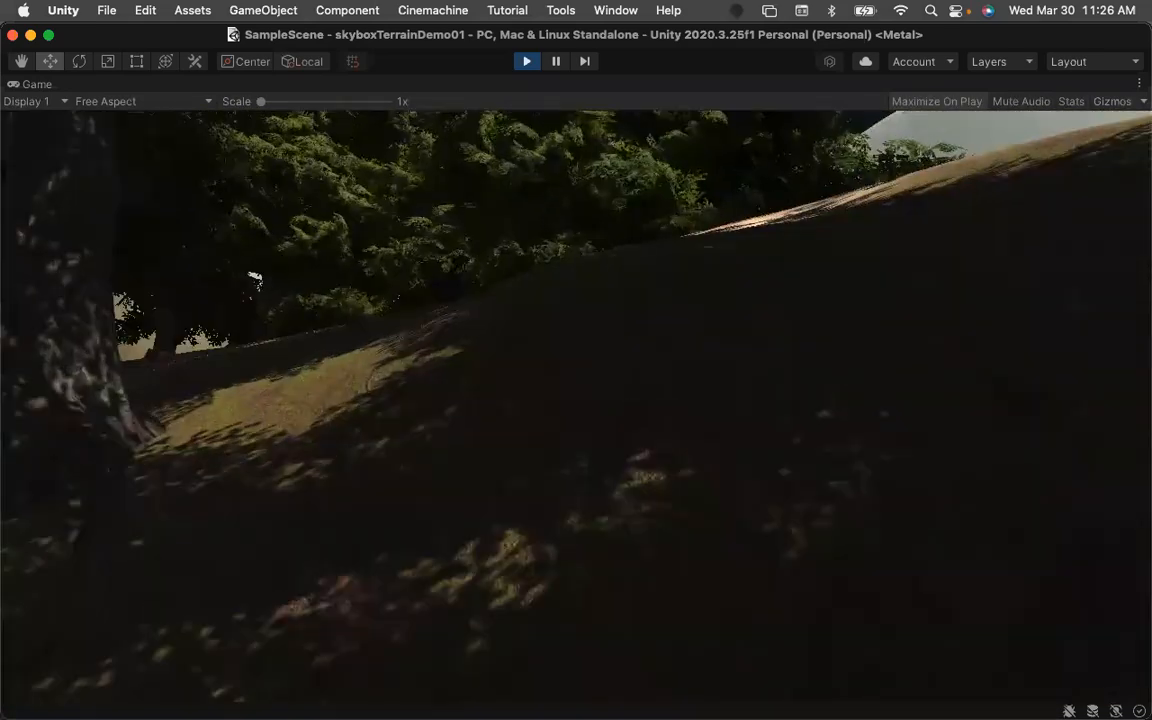
key(w)
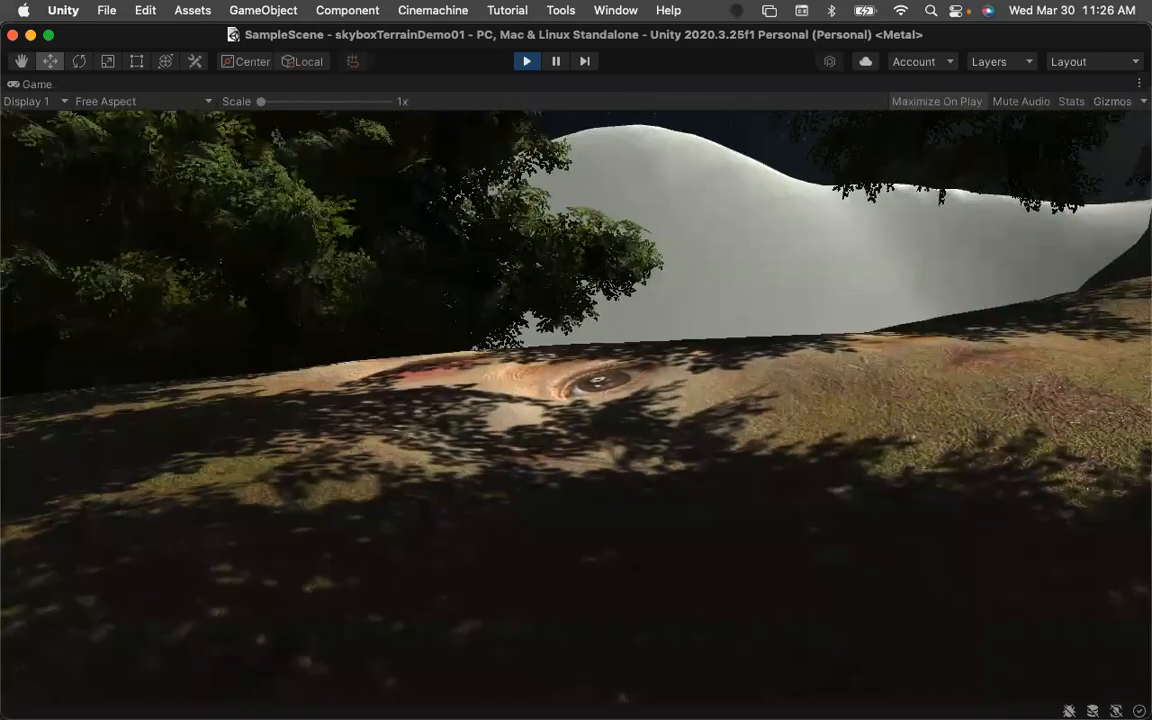
key(w)
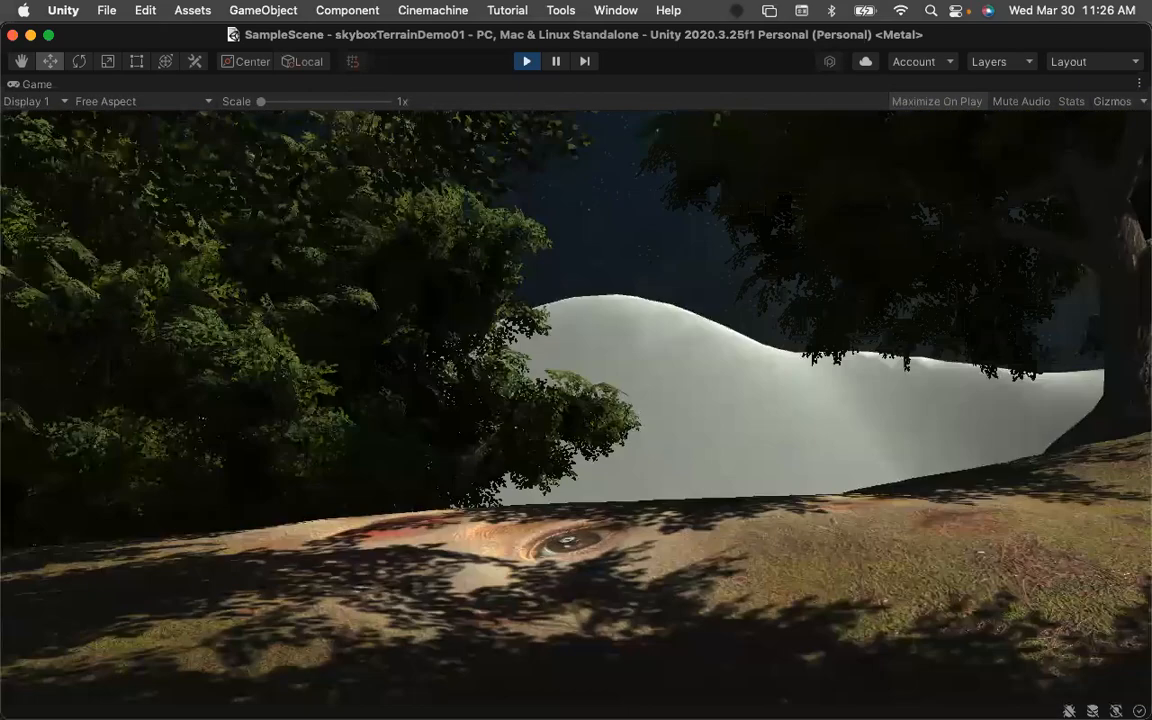
key(s)
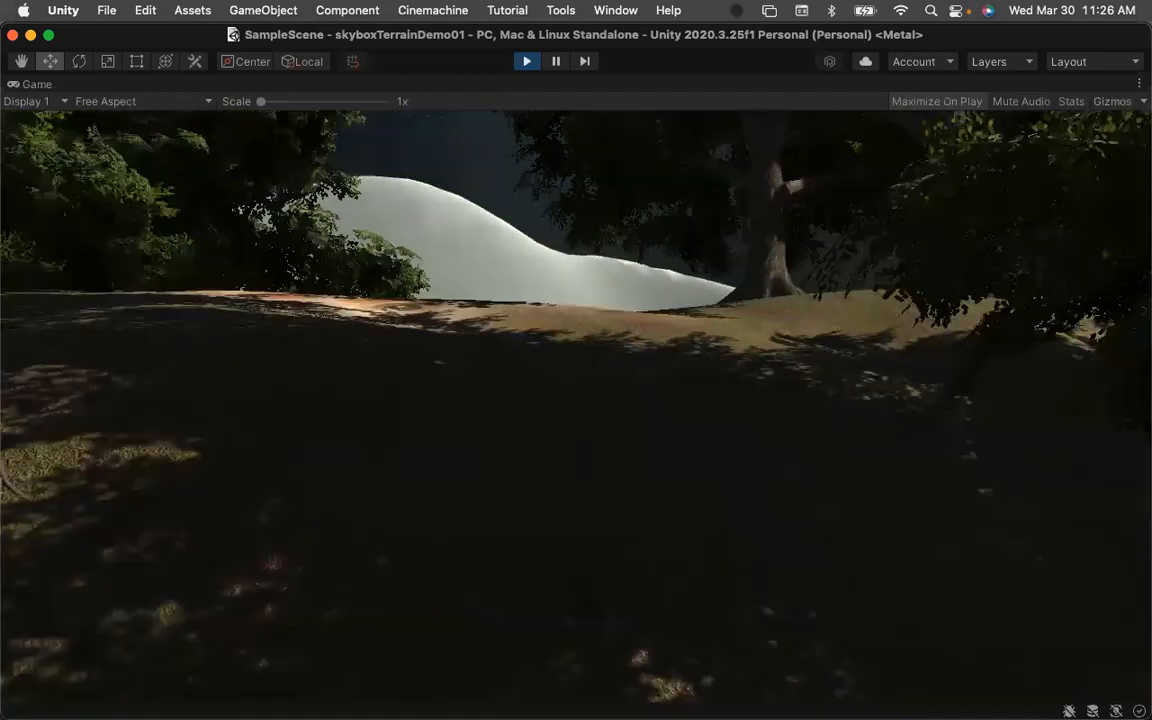
key(w)
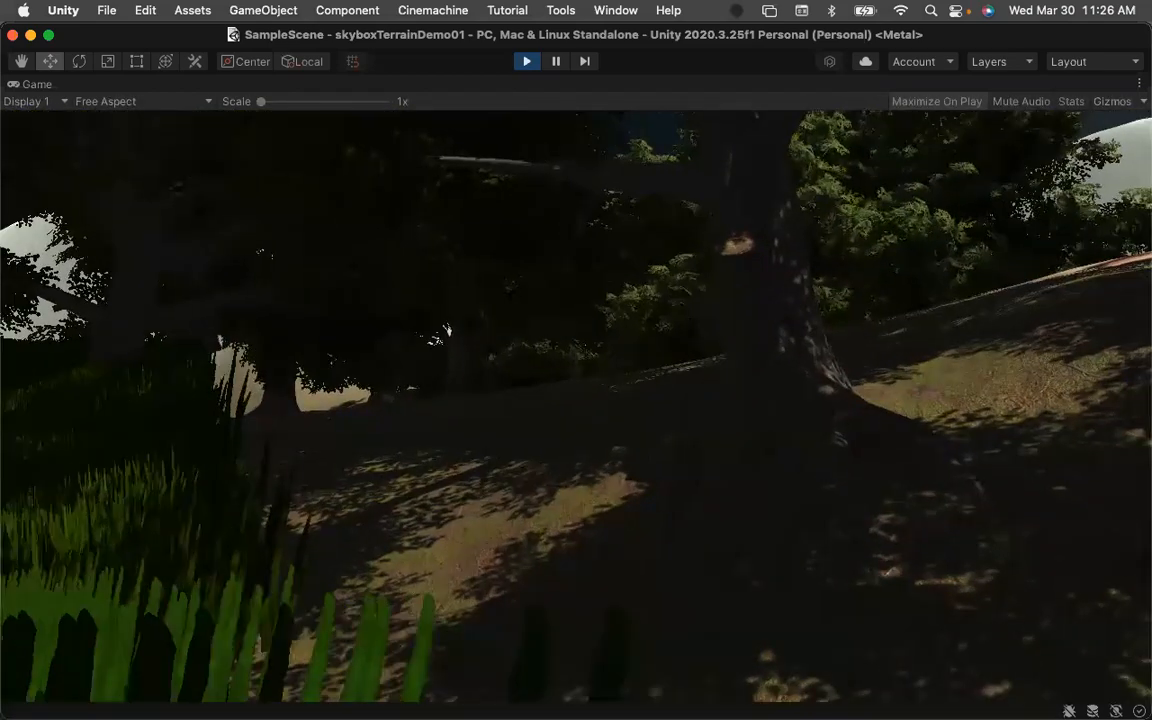
key(w)
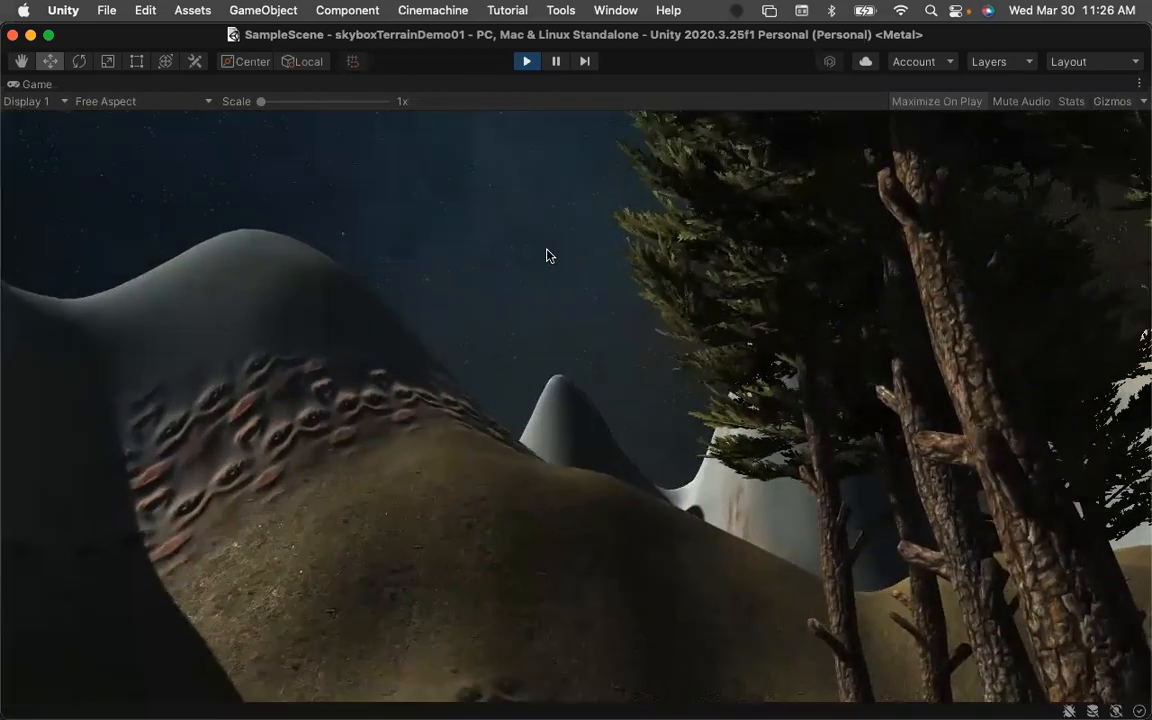
click(526, 62)
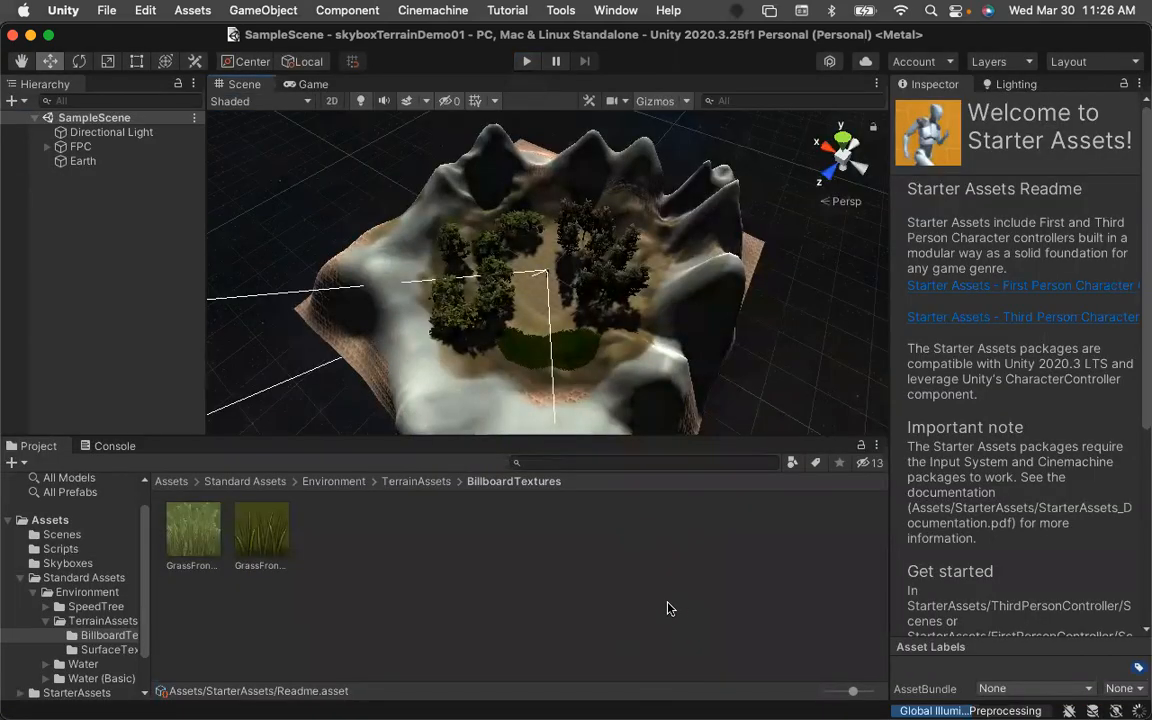
Rename SampleScene in the Scenes folder to NatureScene and reload the externally modified scene.
click(171, 481)
click(381, 619)
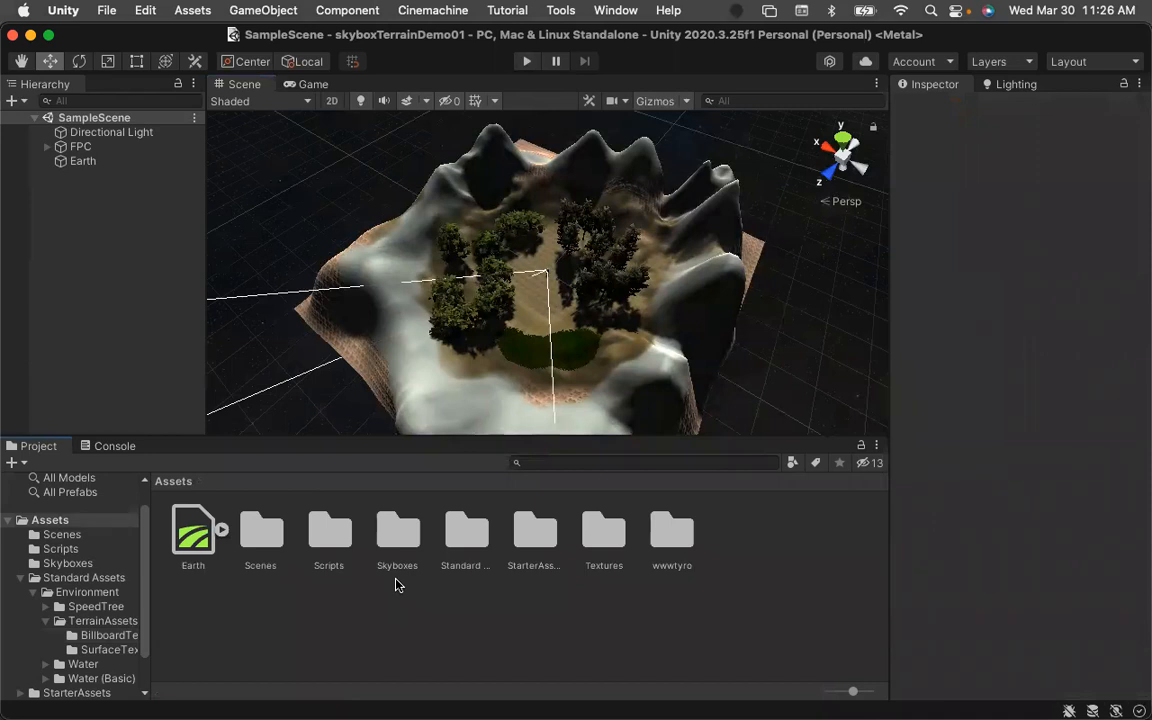
click(261, 541)
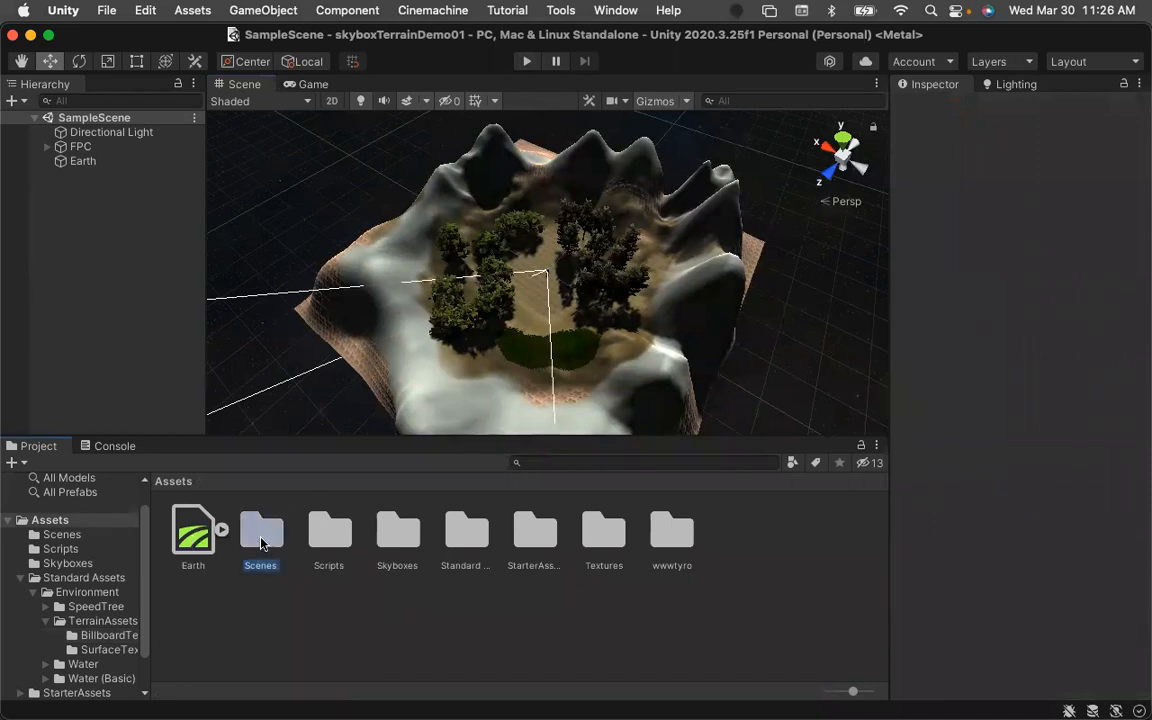
double_click(261, 538)
click(189, 566)
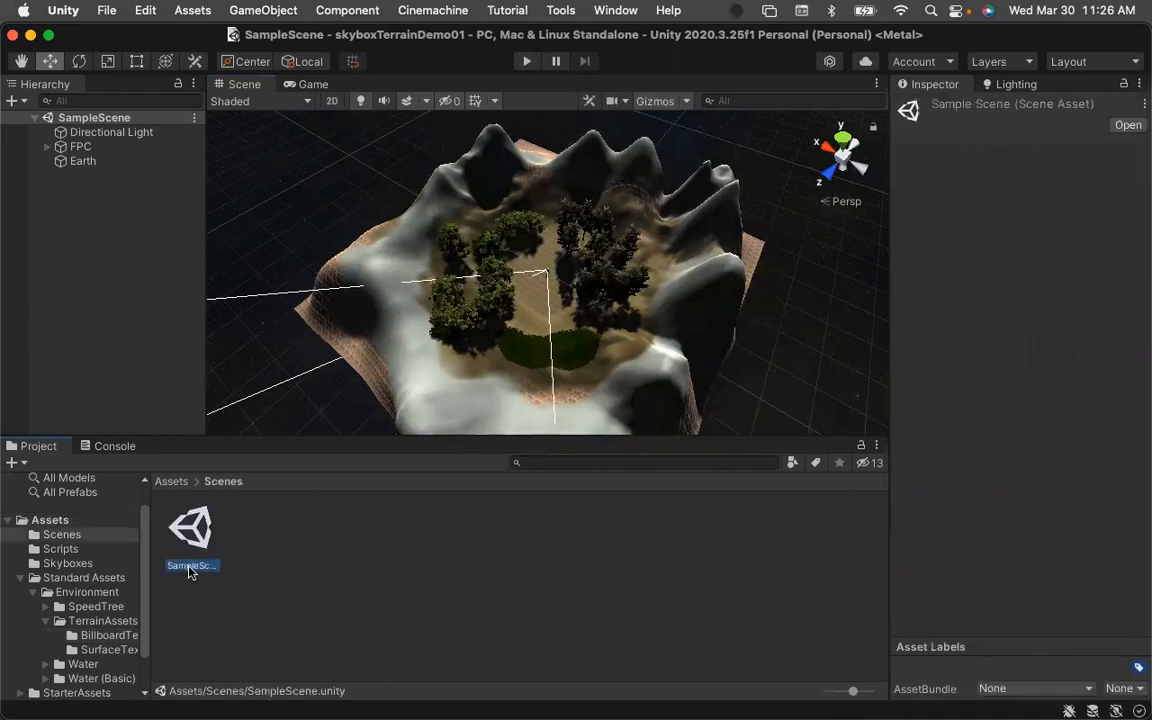
click(192, 567)
click(192, 567)
key(BackSpace)
key(BackSpace)
key(BackSpace)
key(BackSpace)
key(BackSpace)
key(BackSpace)
text(Nature)
key(Return)
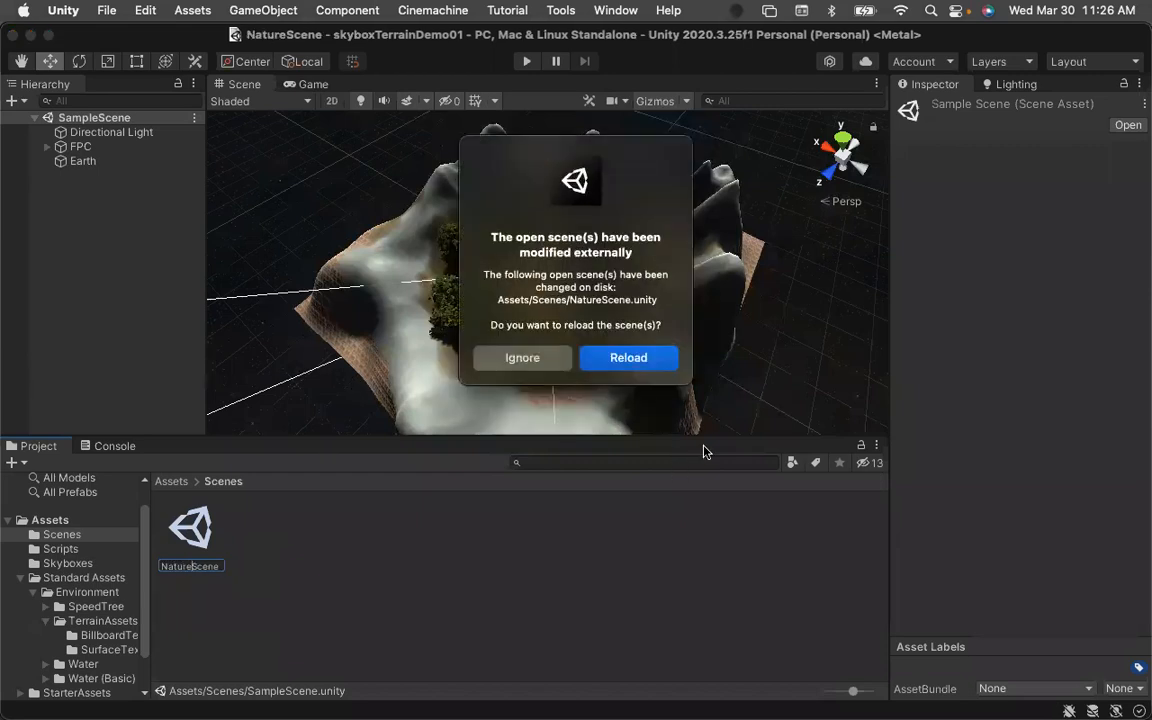
click(640, 360)
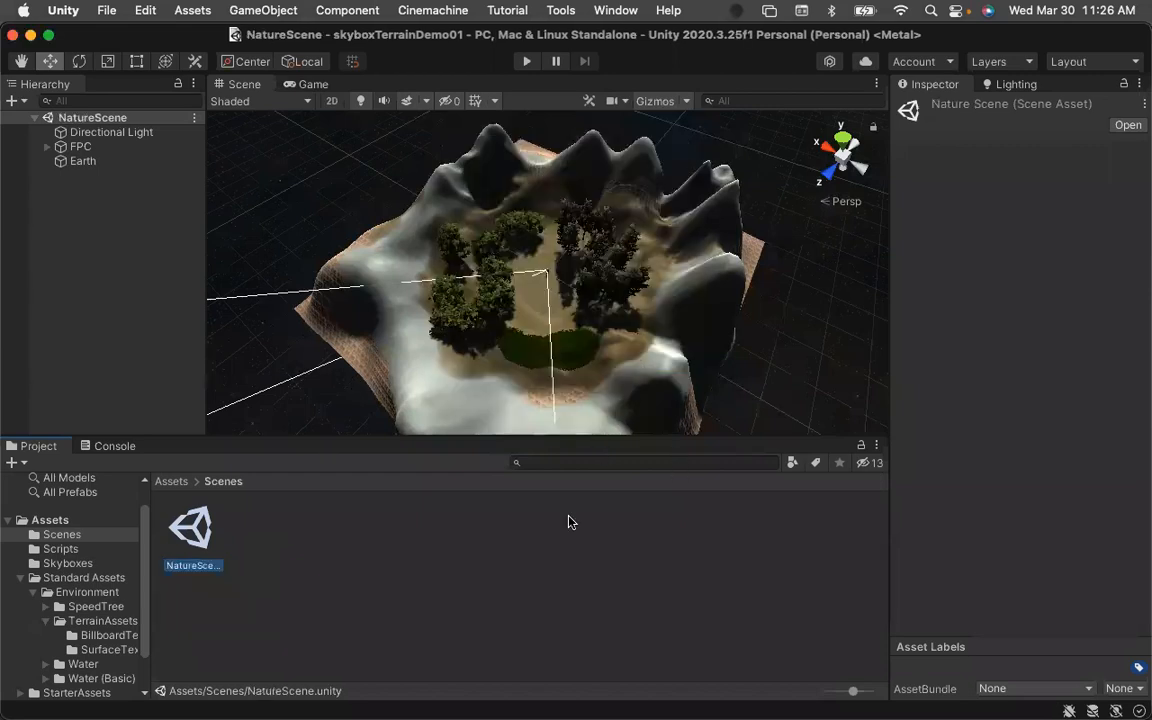
Create a new scene named TitleScene in the Scenes folder.
click(329, 588)
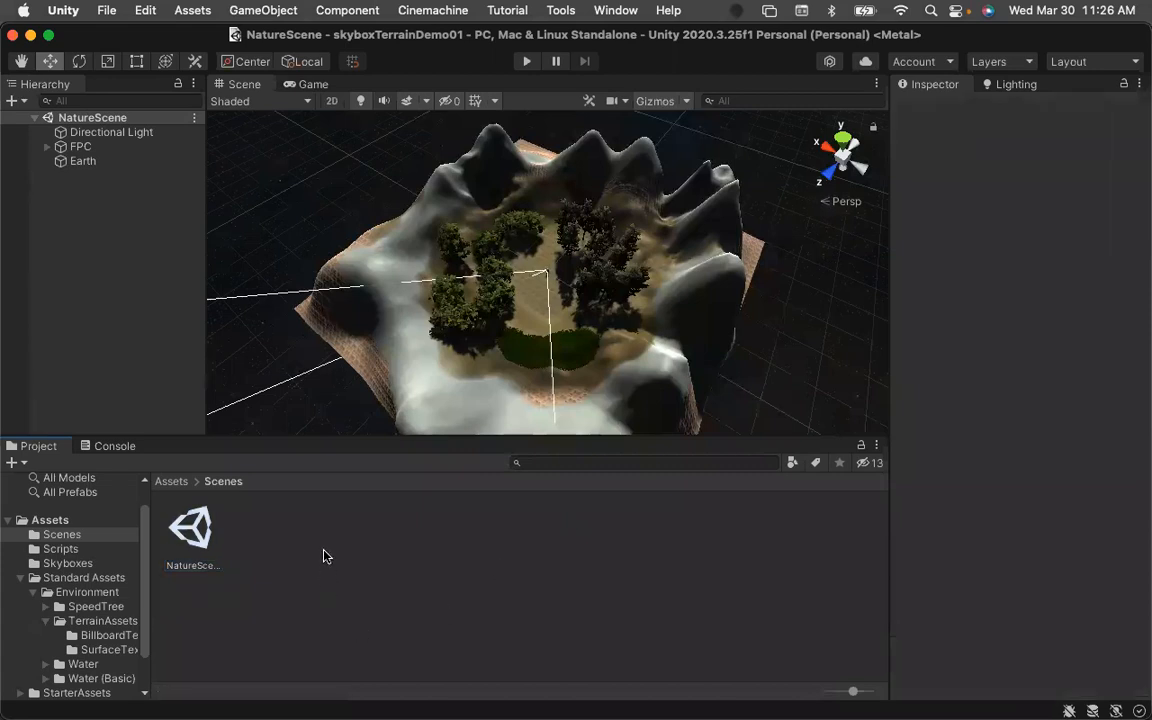
right_click(323, 556)
mouse_move(363, 207)
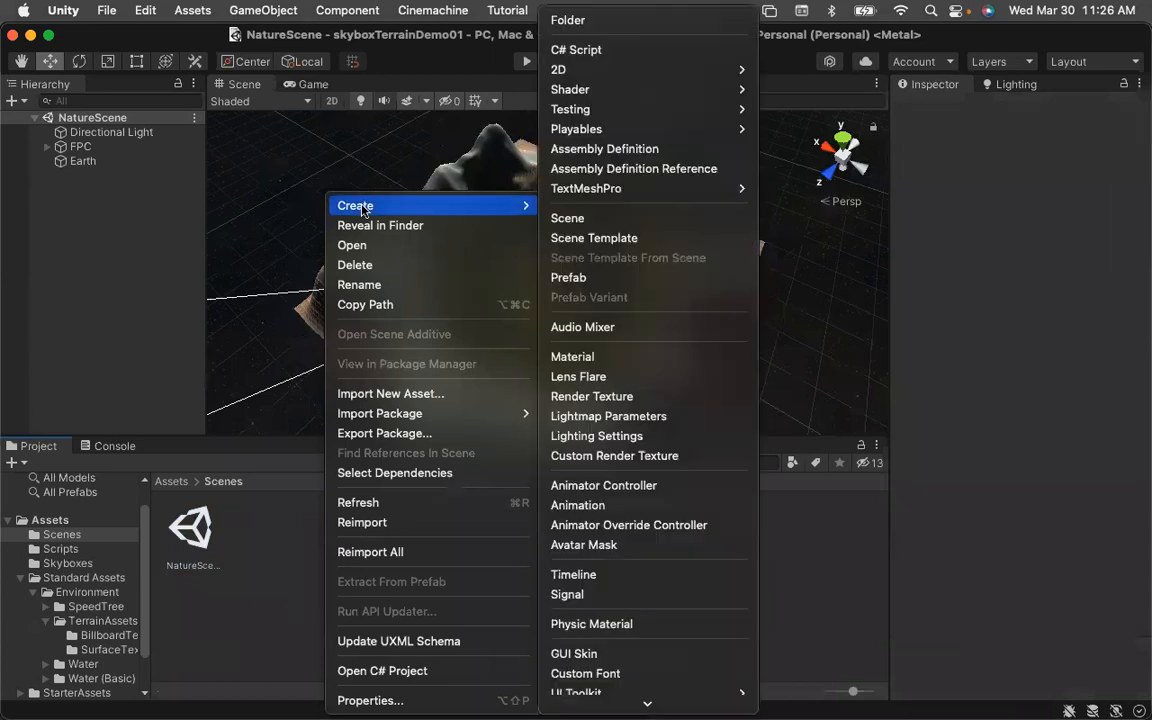
click(568, 218)
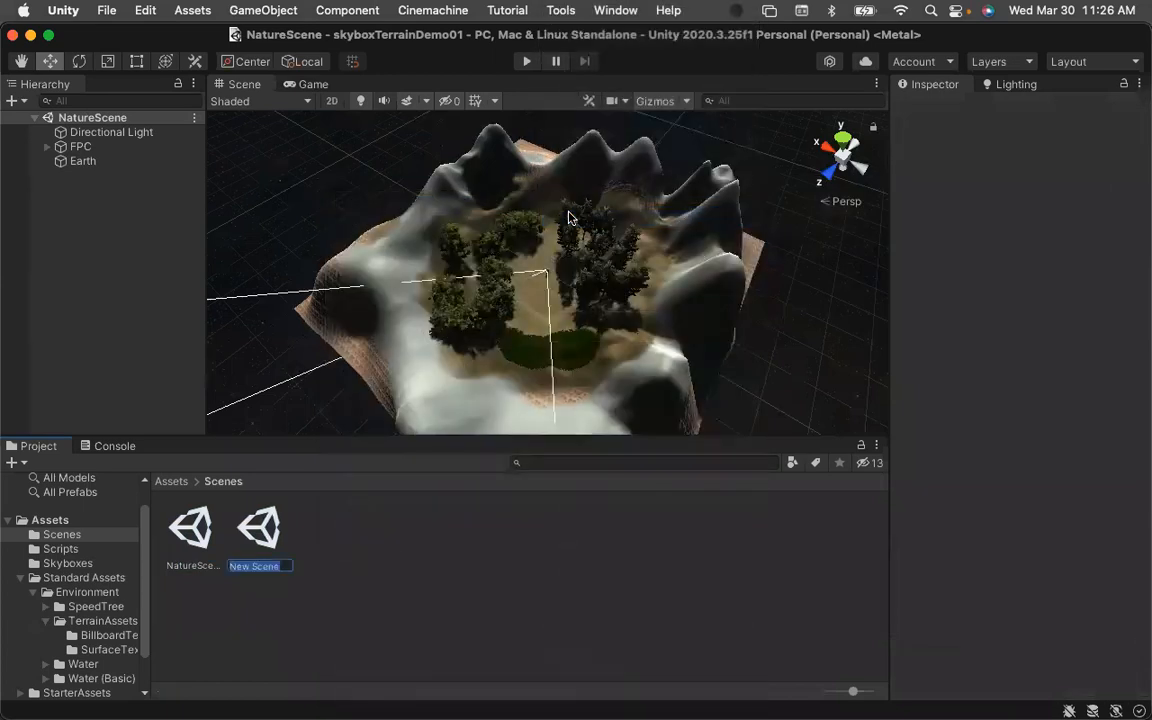
text(TitleScene)
key(Return)
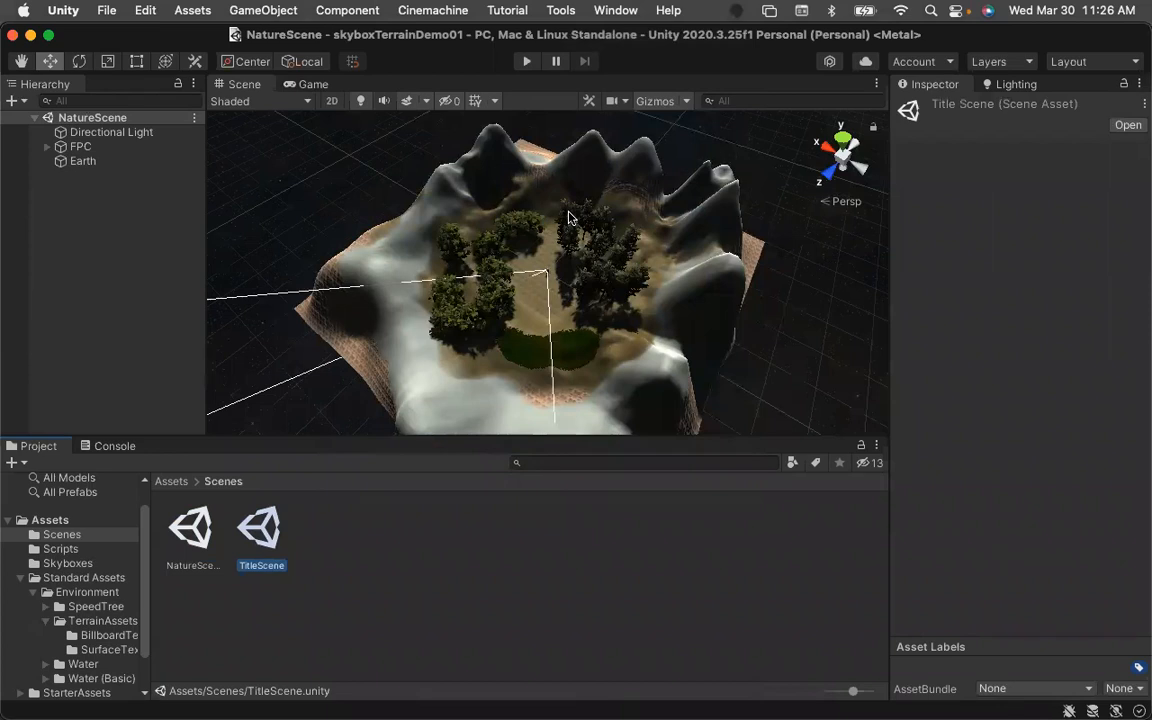
Open TitleScene and add a UI Canvas to its hierarchy.
double_click(261, 533)
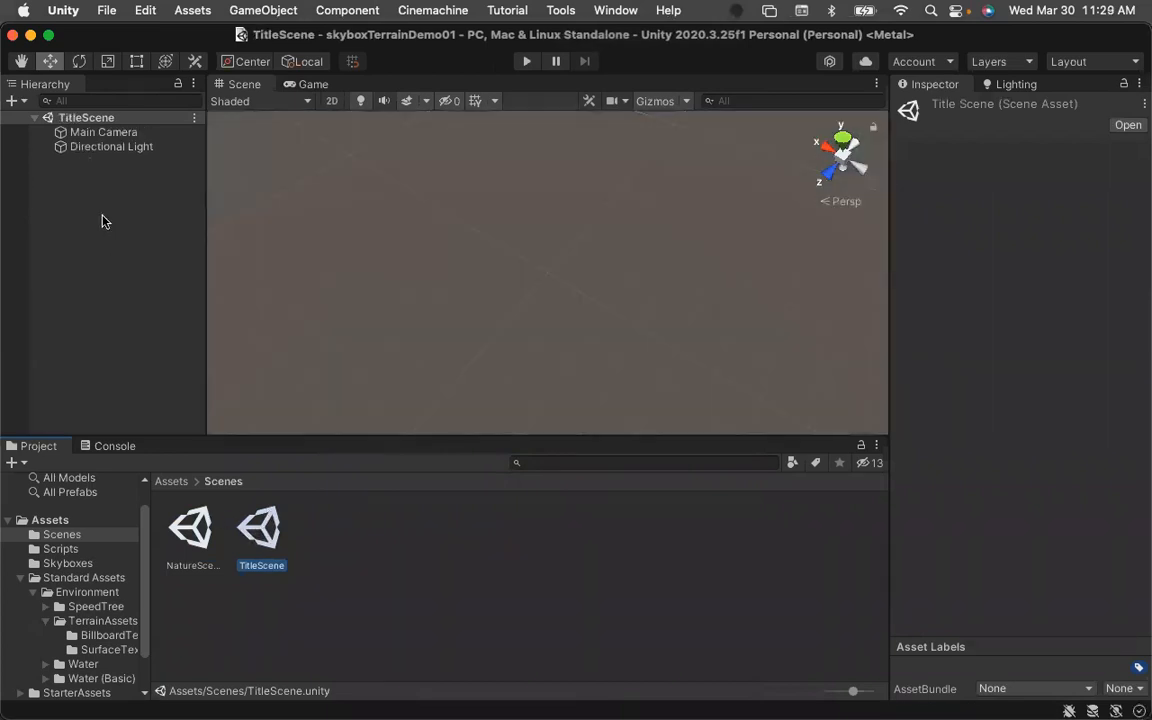
click(97, 134)
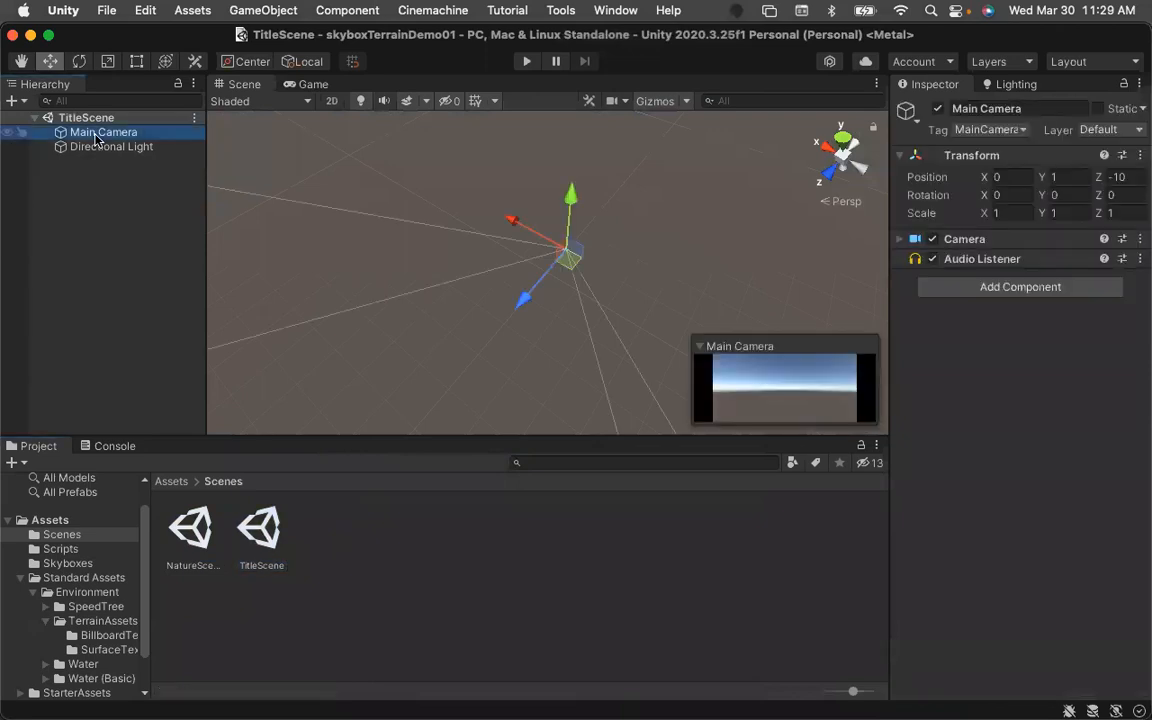
click(80, 192)
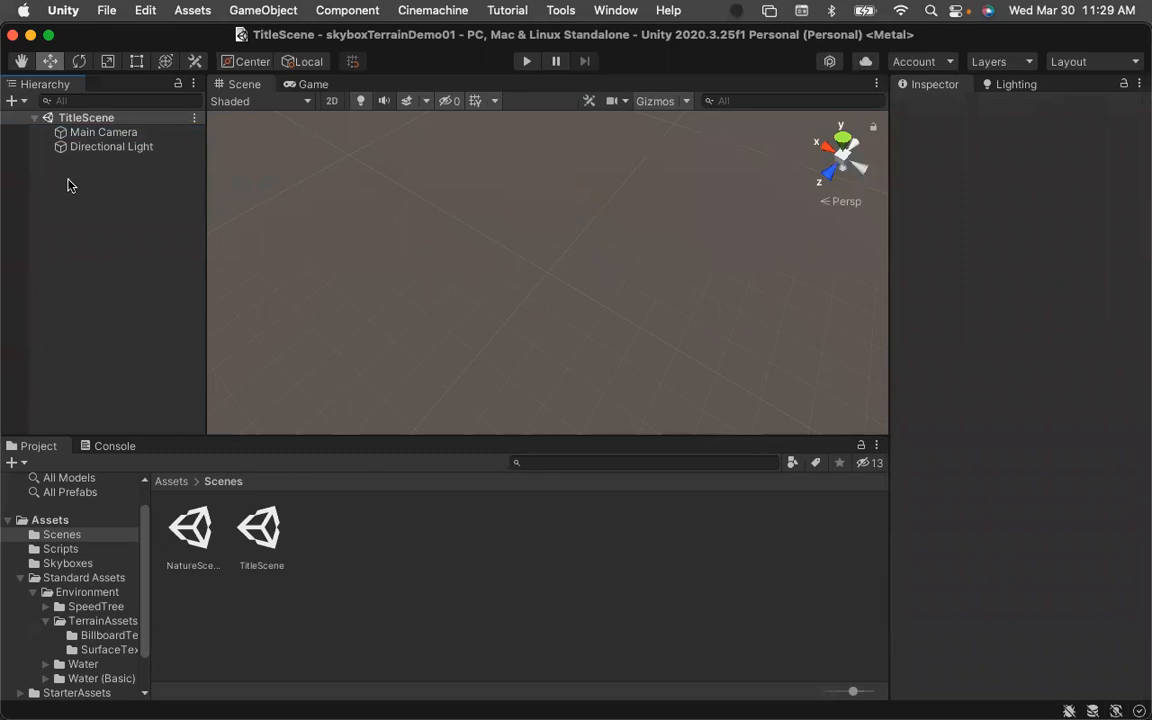
right_click(80, 188)
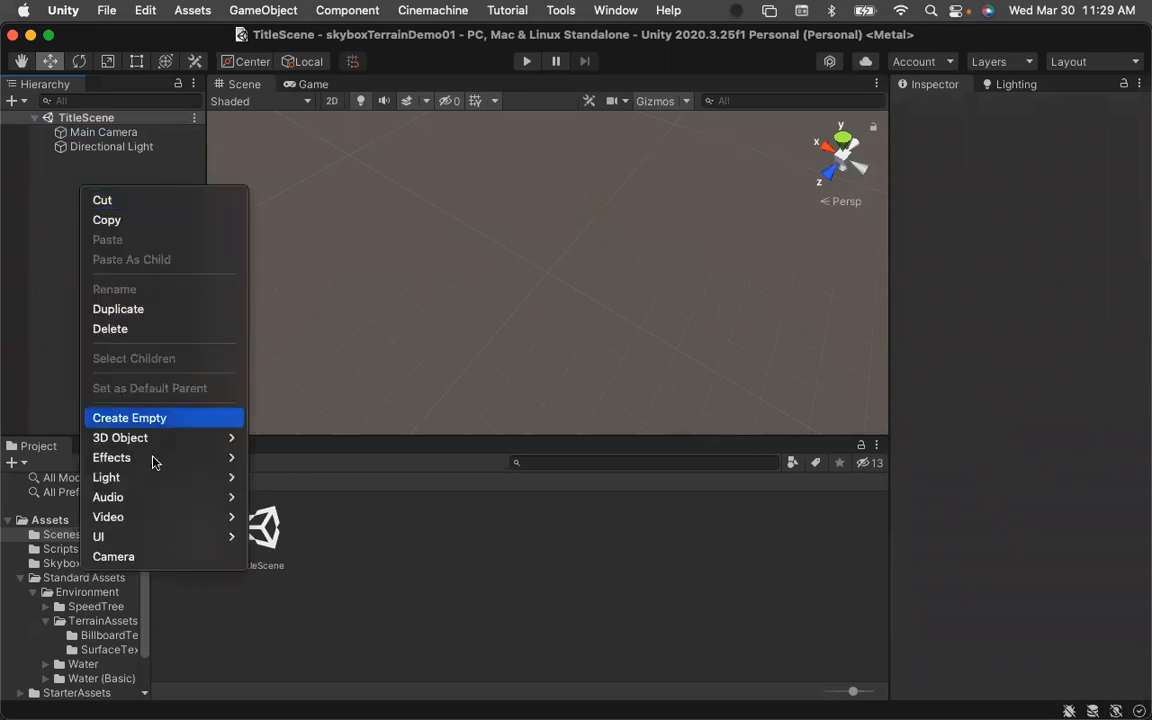
mouse_move(146, 441)
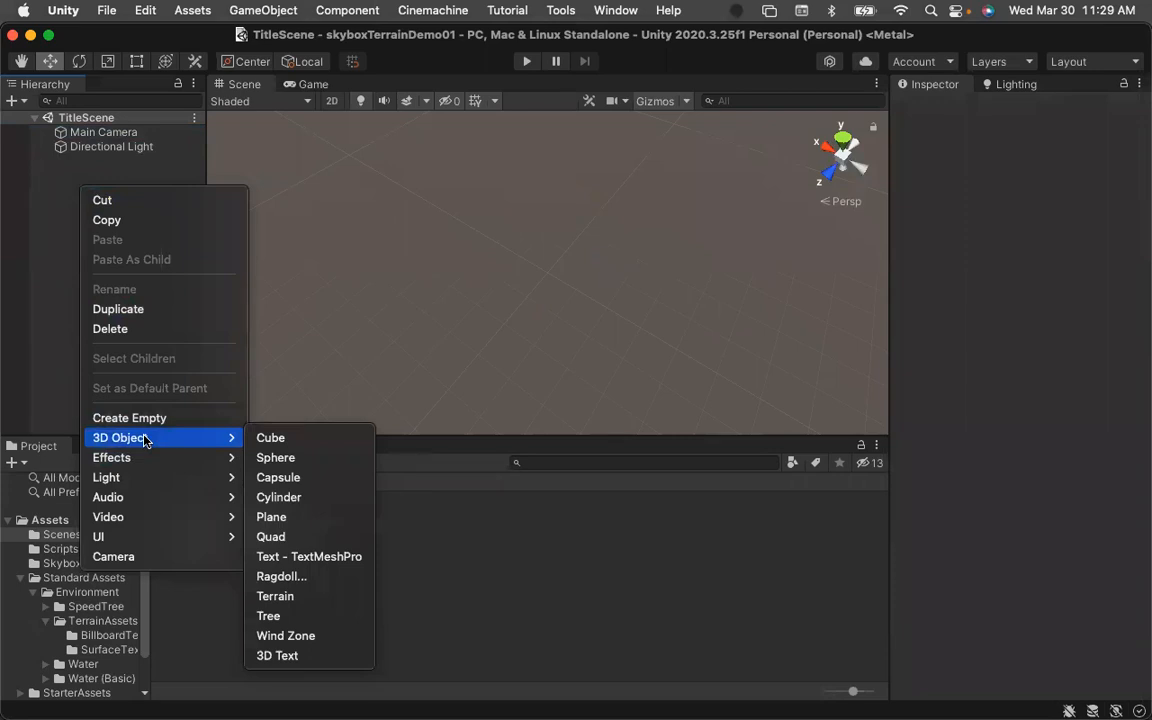
mouse_move(145, 540)
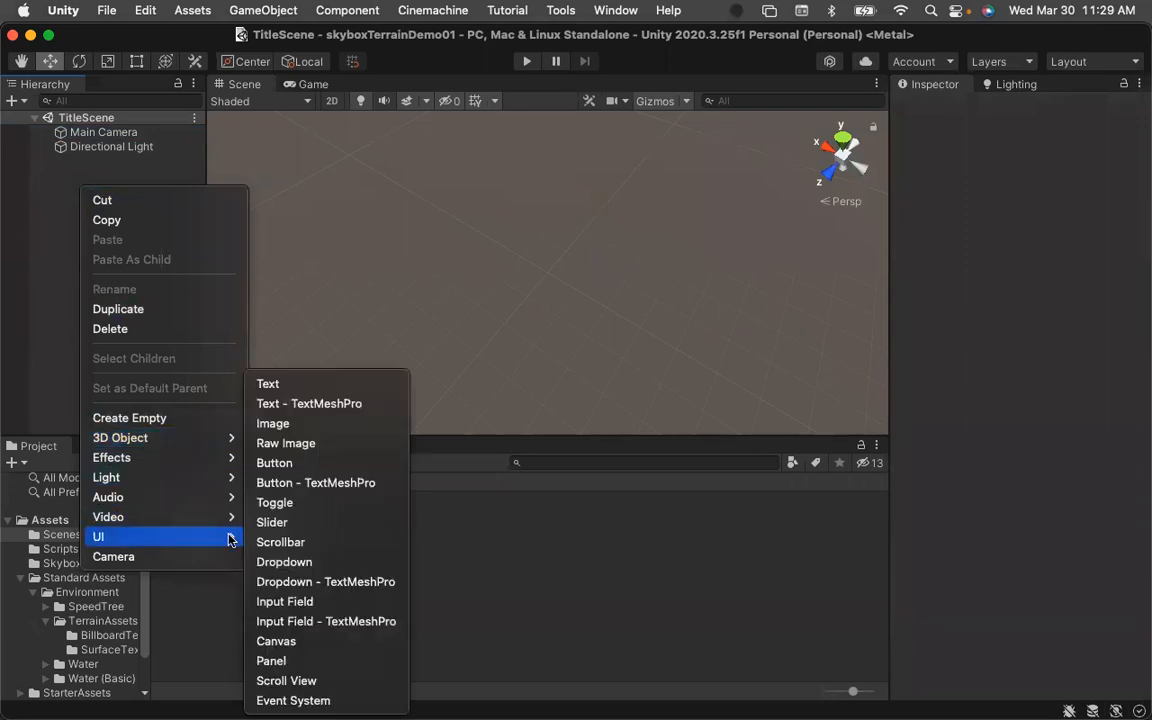
click(276, 643)
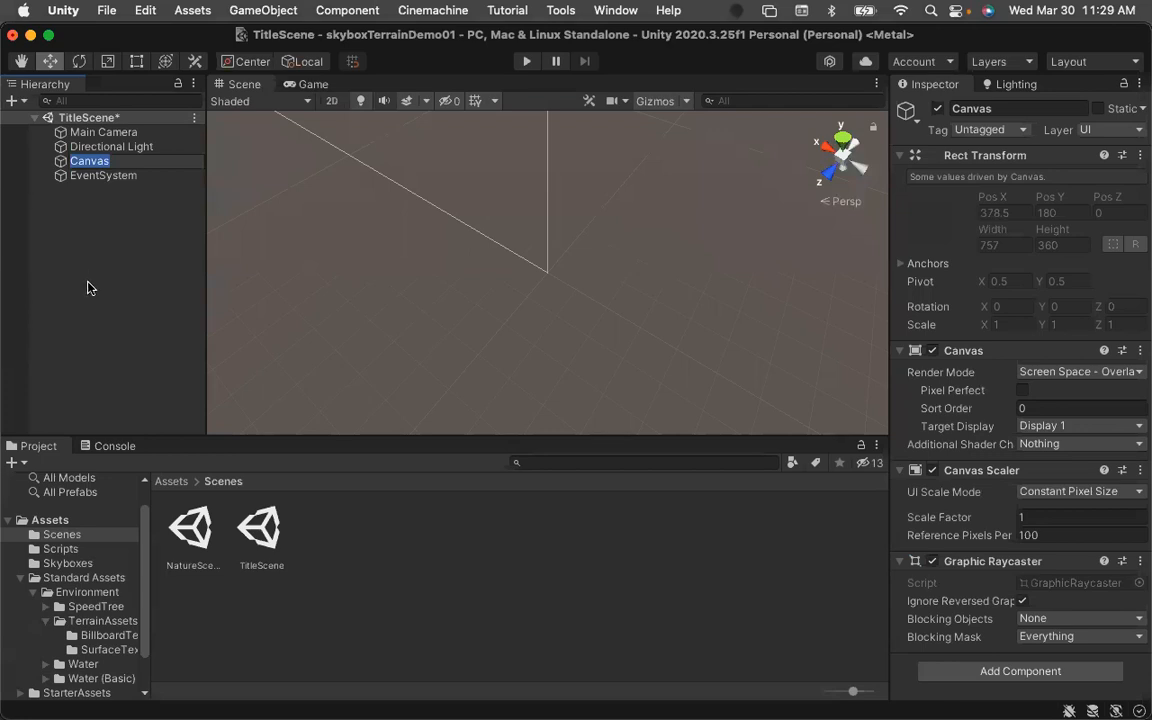
click(83, 268)
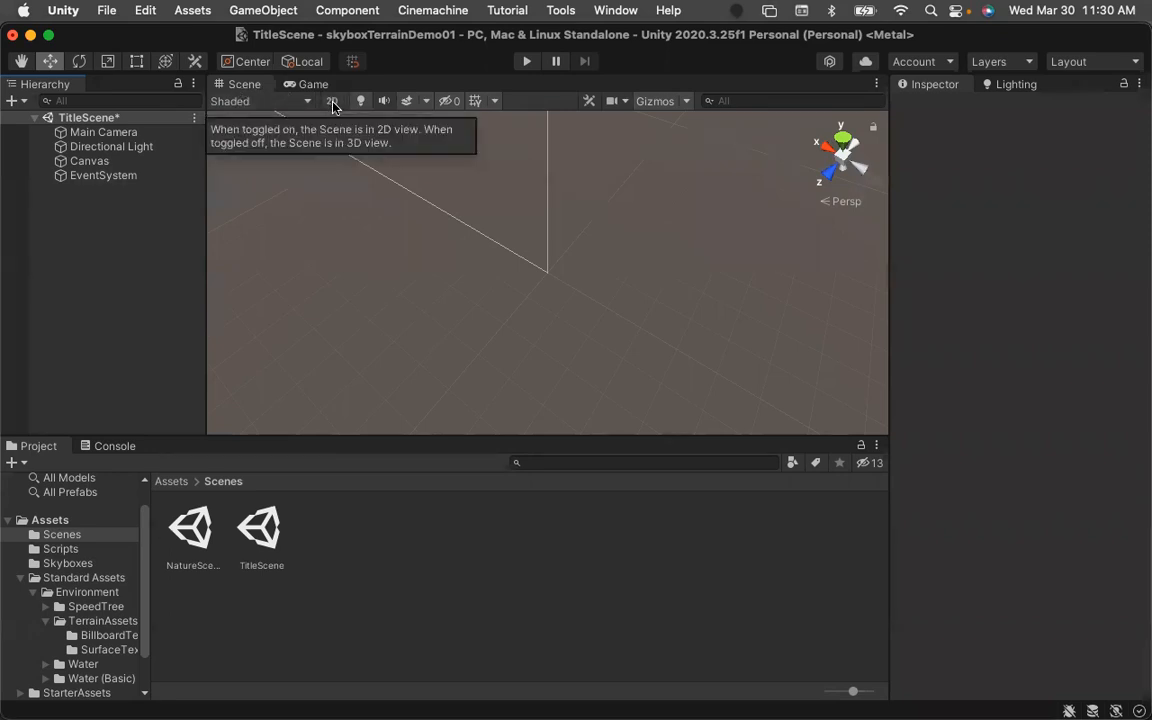
Switch the Scene view to 2D mode and frame the Canvas in the view to examine its bounds.
click(332, 103)
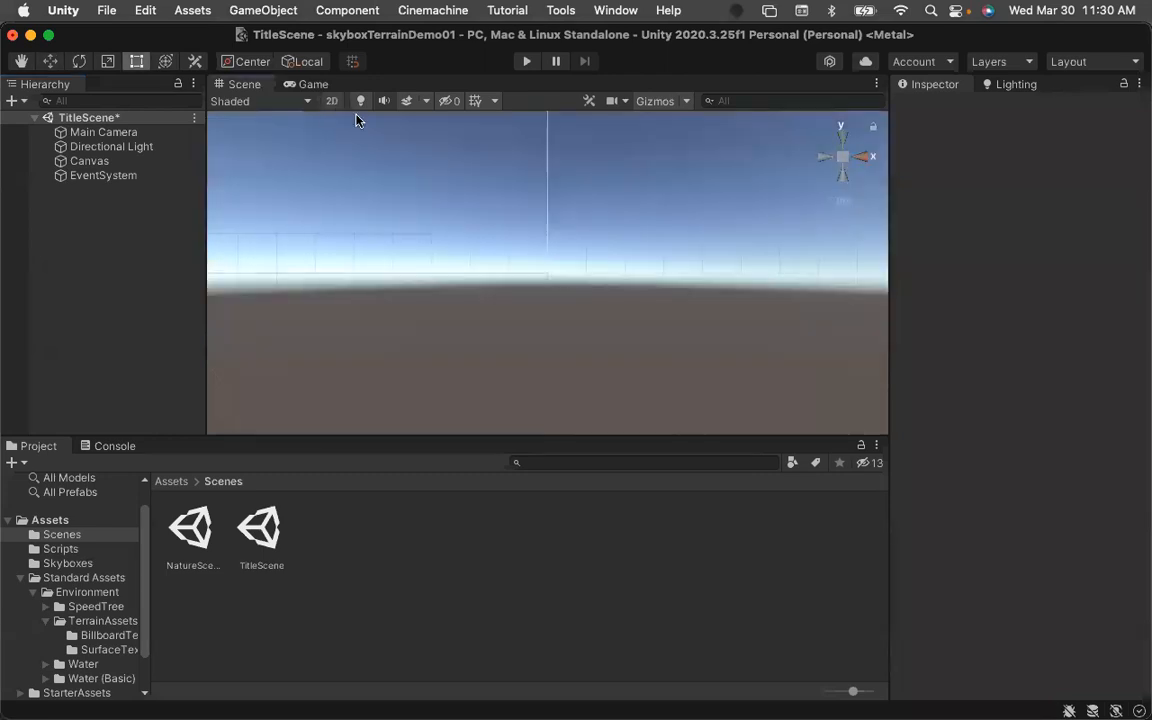
scroll(475, 262, down, 5)
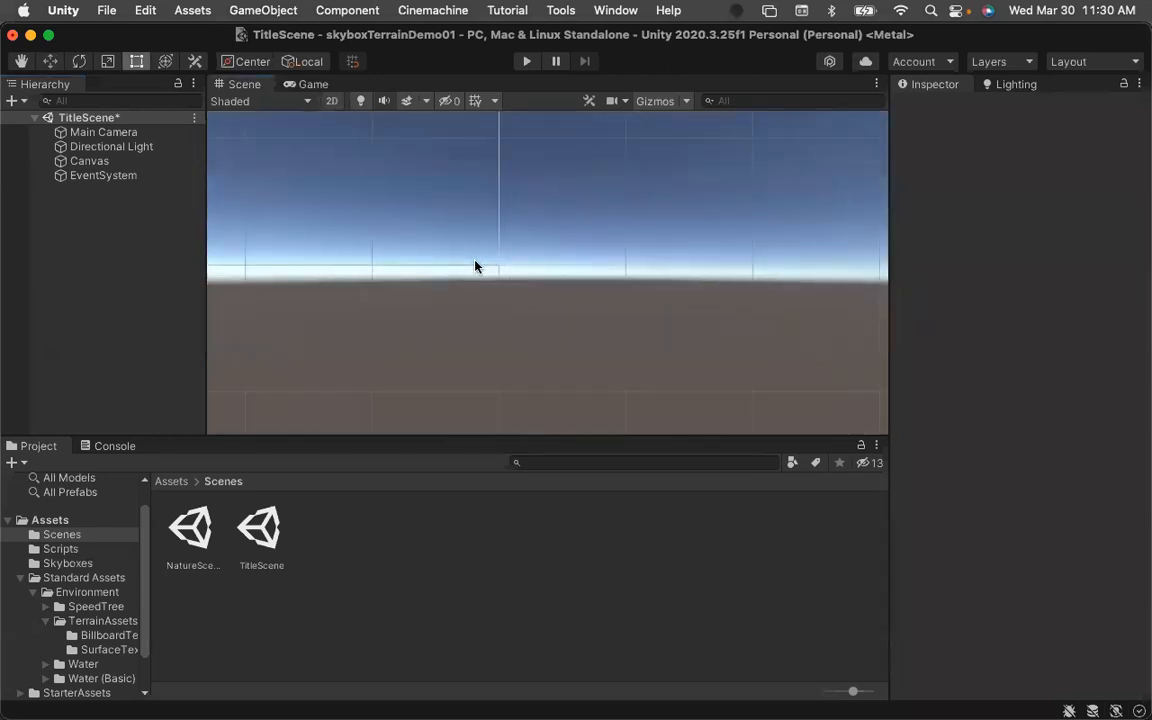
scroll(474, 254, down, 5)
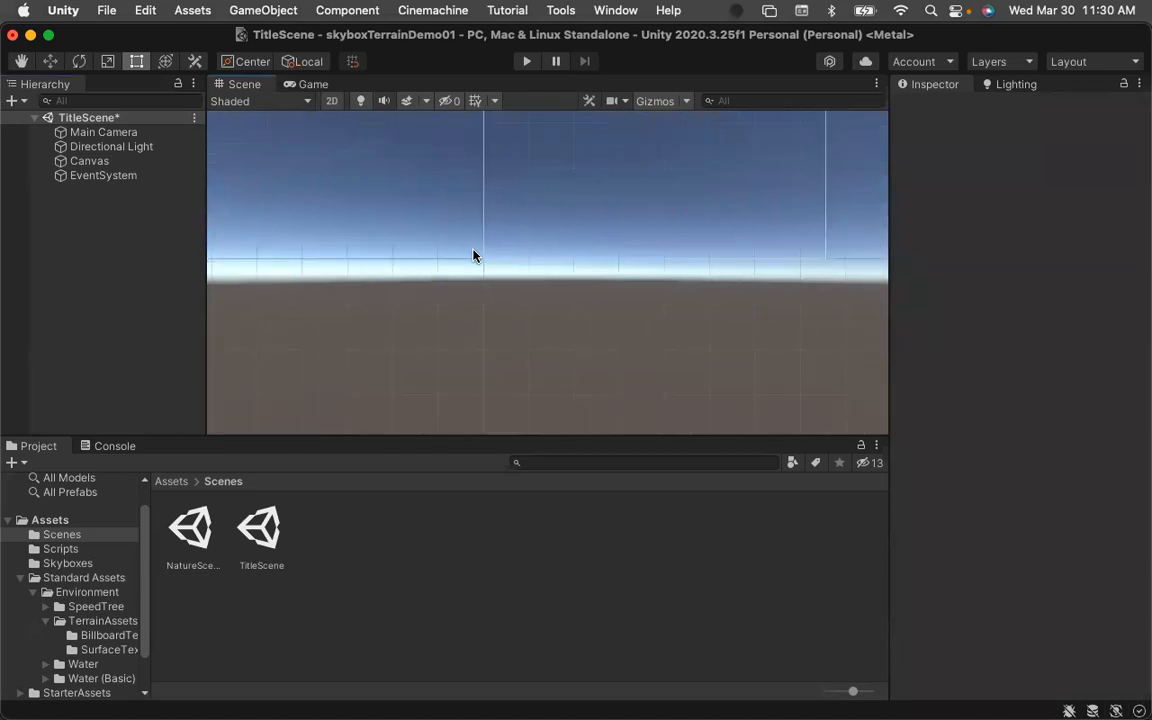
double_click(85, 161)
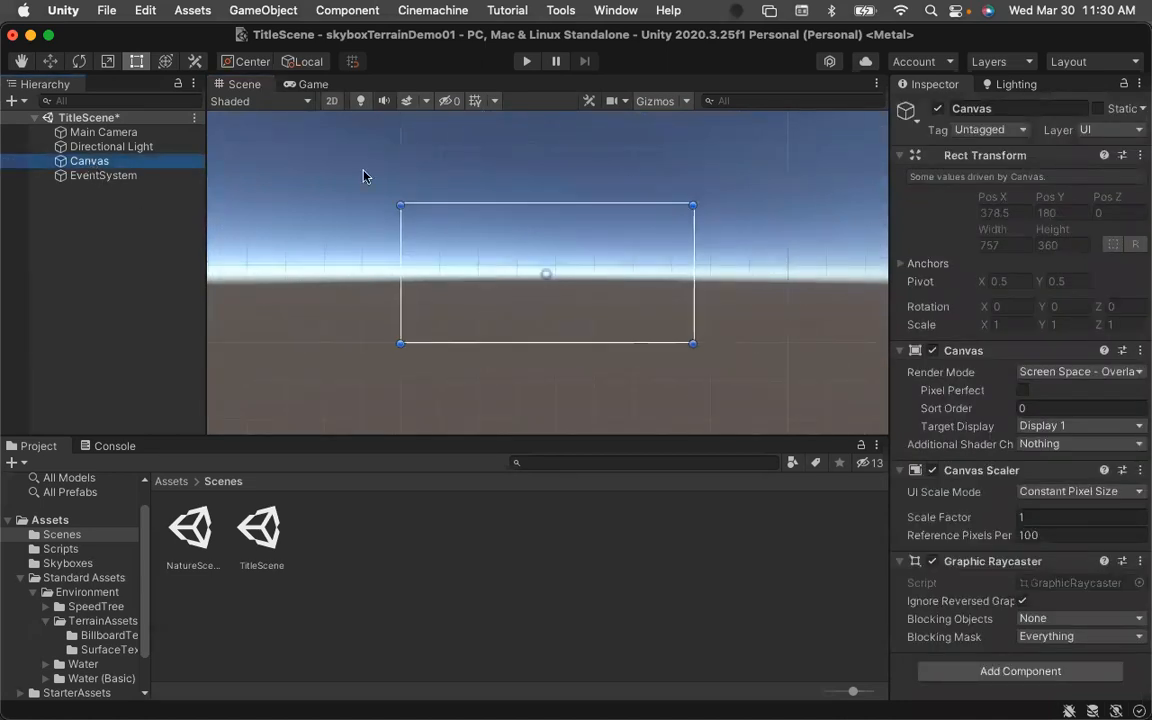
double_click(58, 162)
double_click(58, 162)
scroll(410, 257, up, 2)
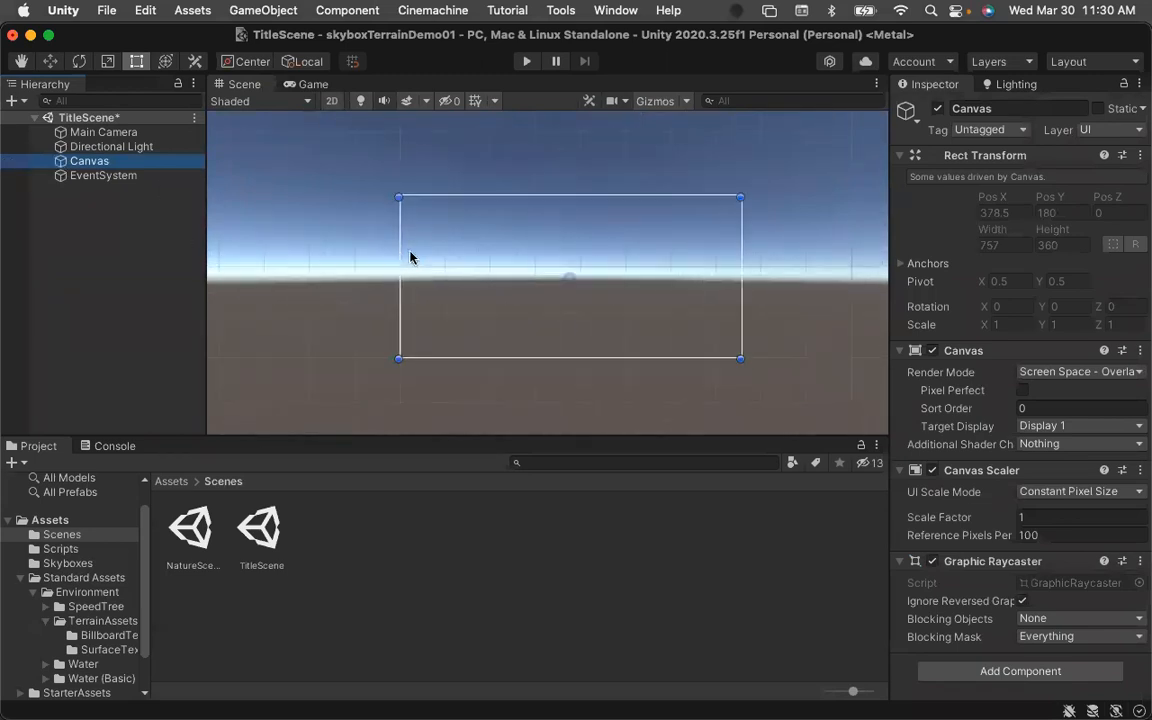
scroll(723, 281, up, 2)
scroll(723, 283, up, 2)
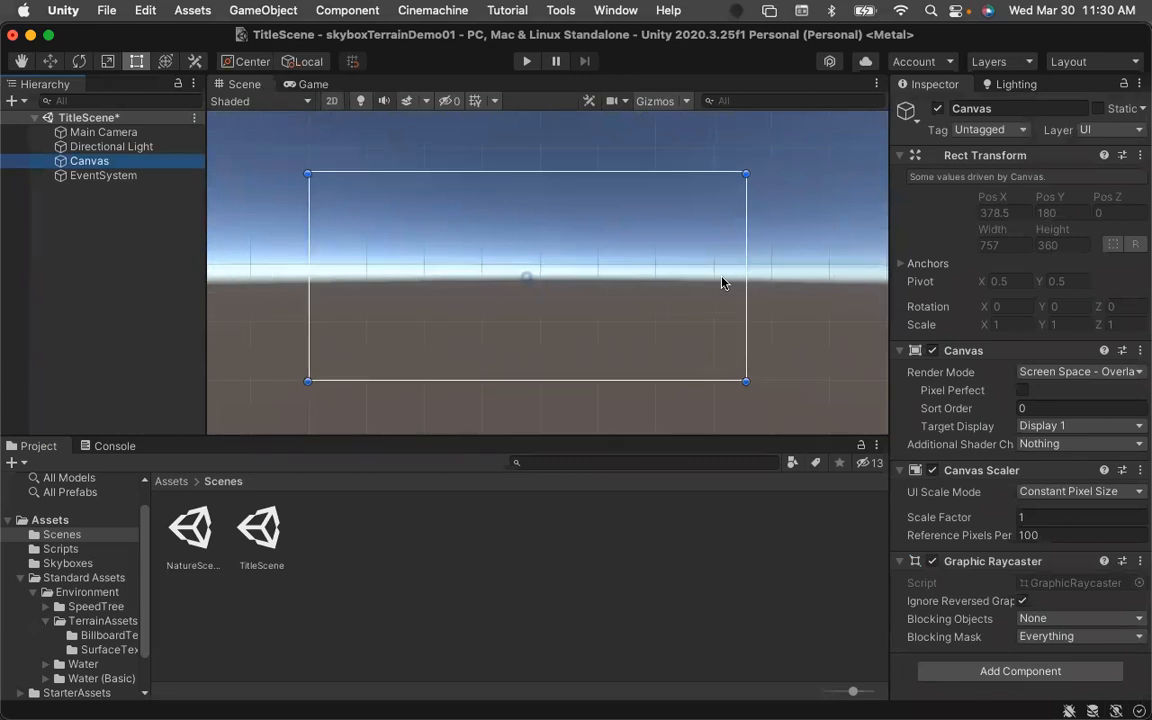
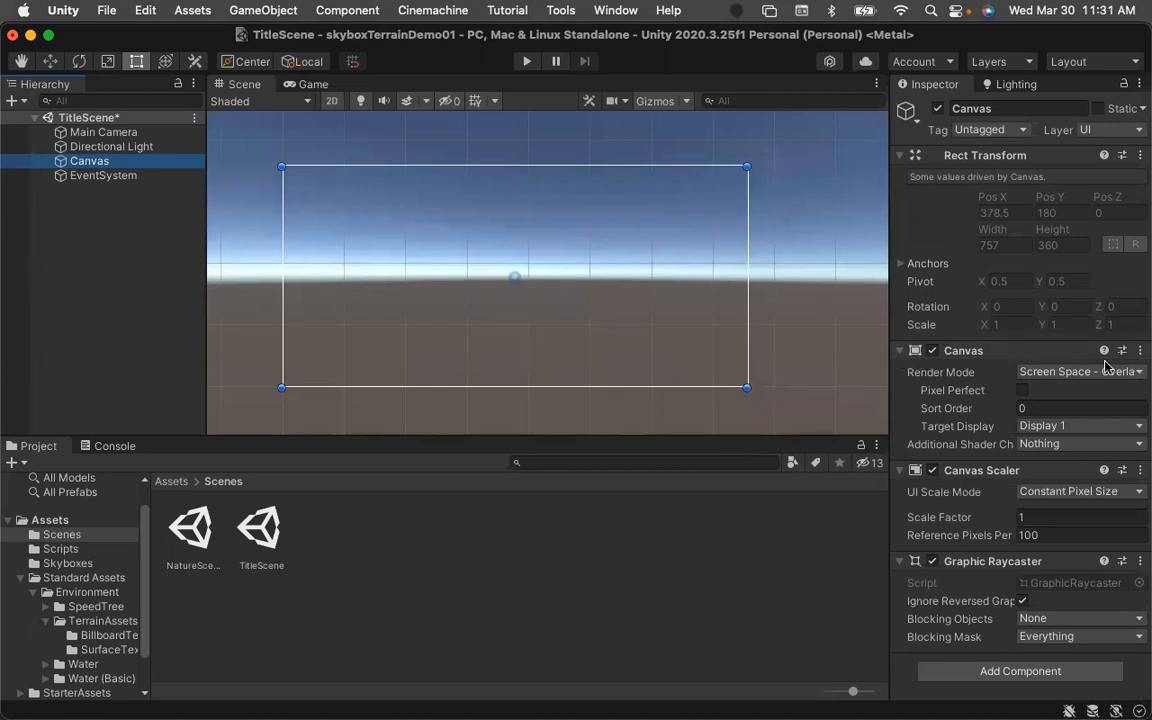
Add a TextMeshPro text object to the Canvas and import the TMP Essentials.
right_click(67, 165)
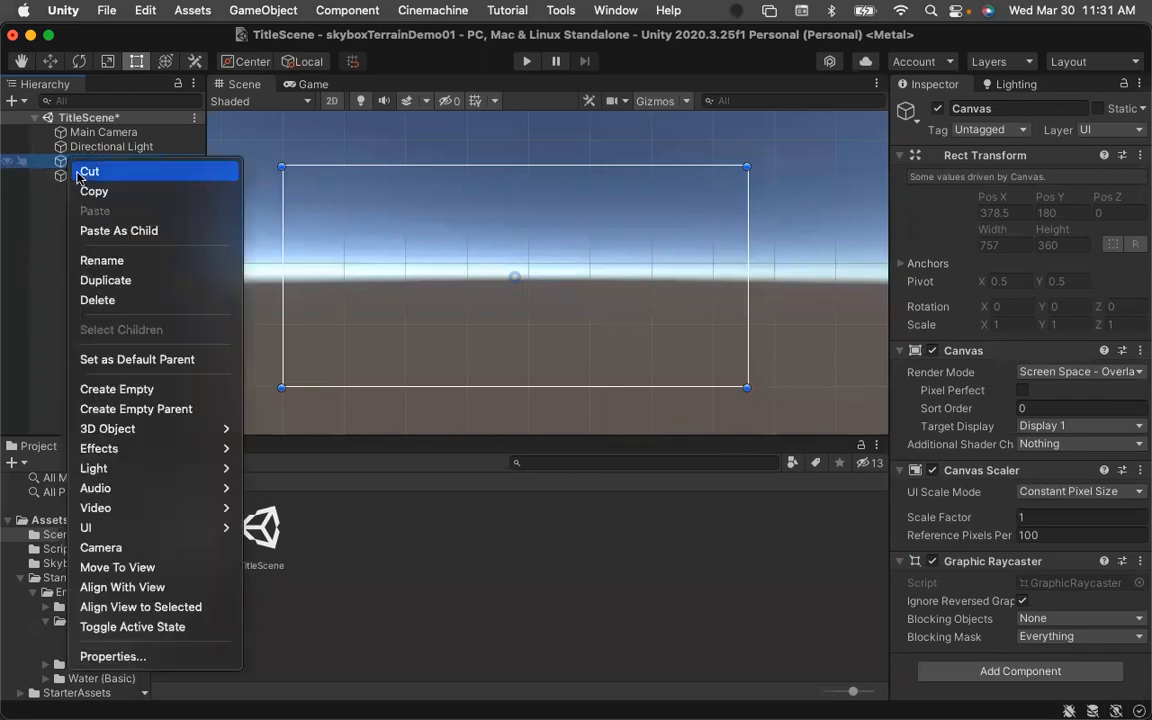
mouse_move(111, 538)
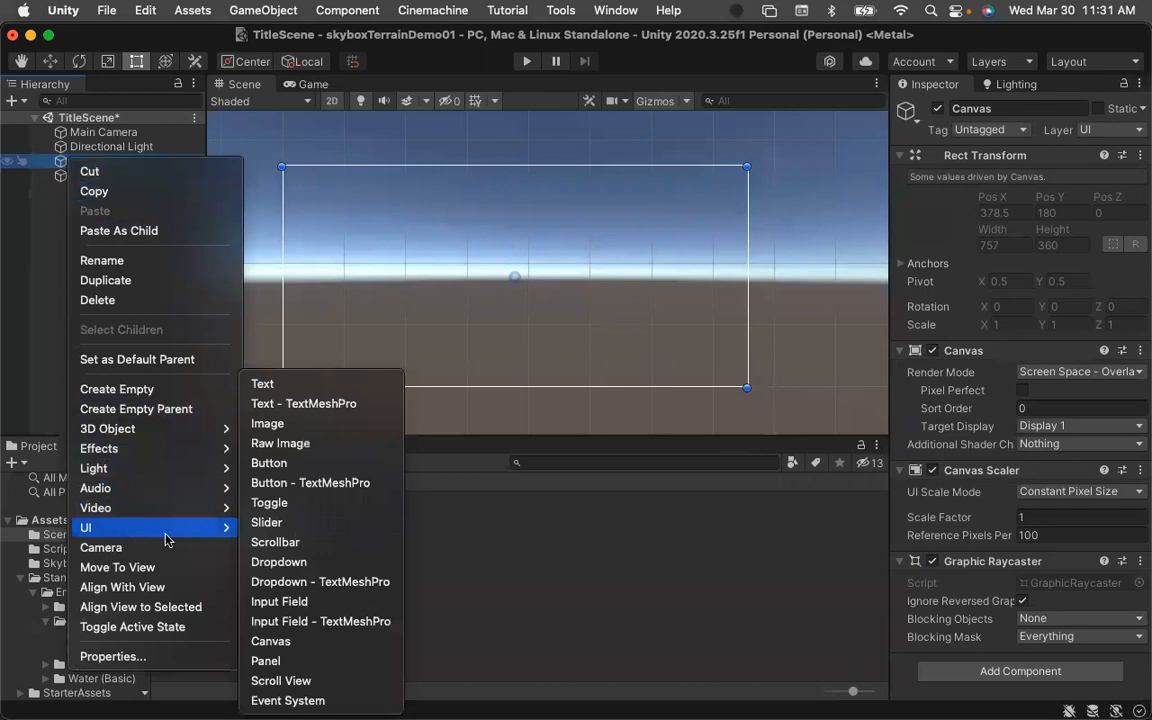
click(304, 406)
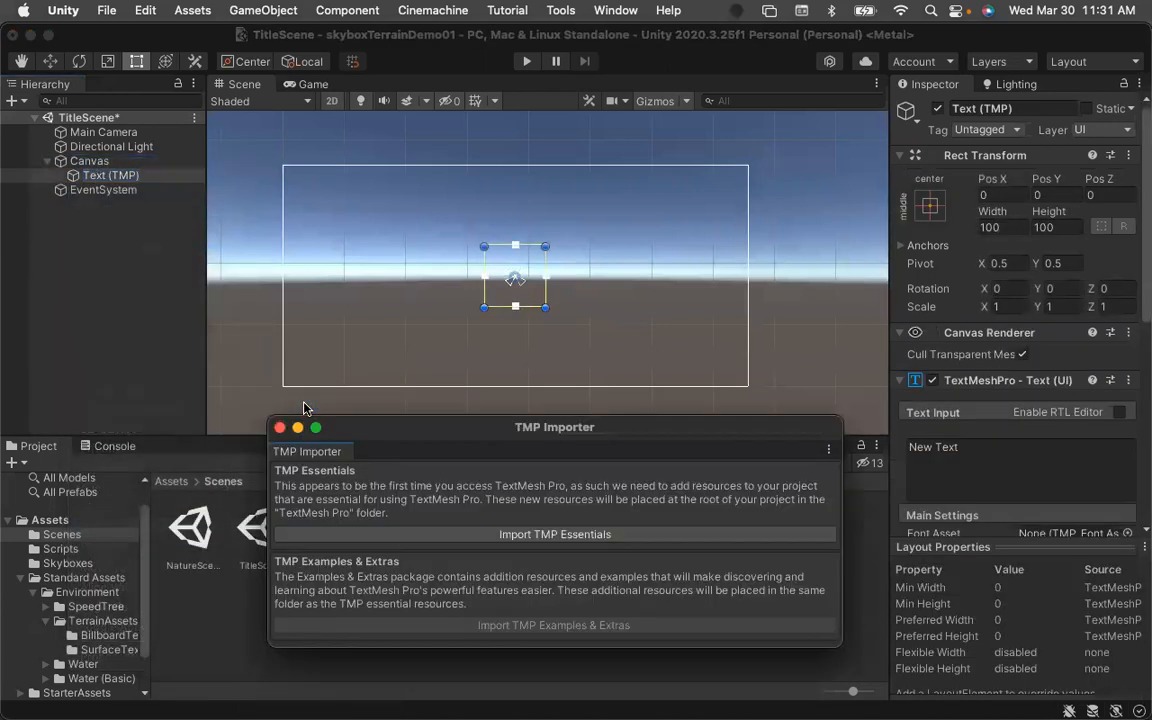
click(563, 535)
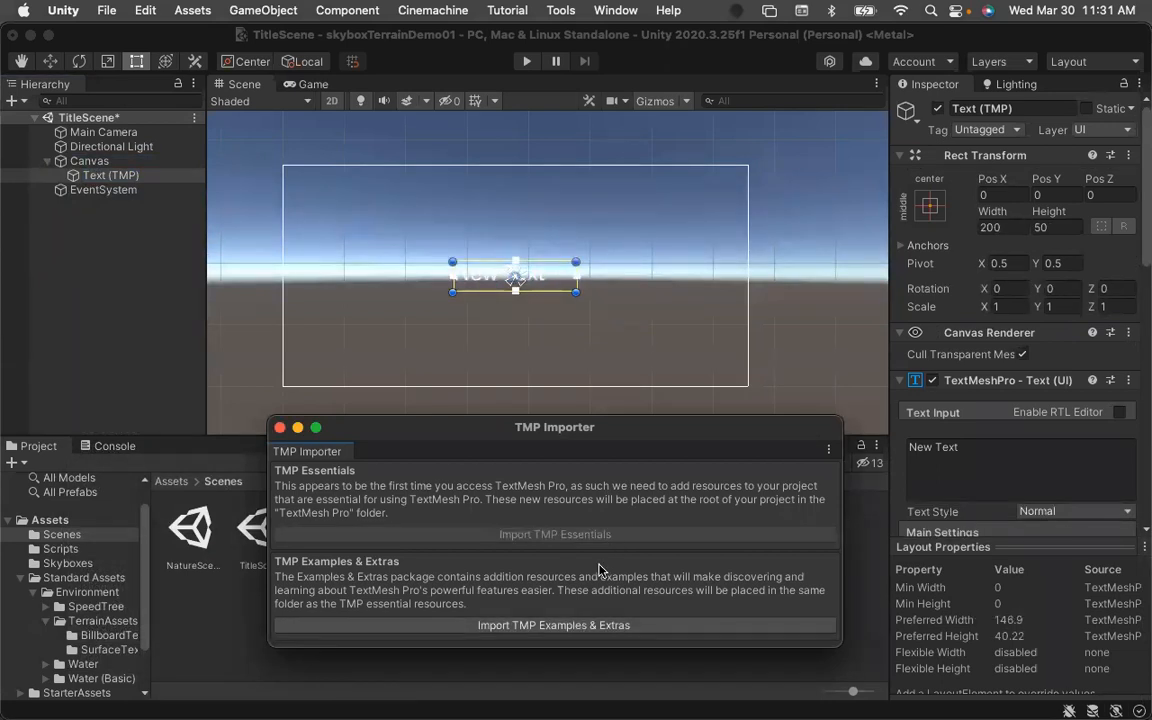
click(279, 428)
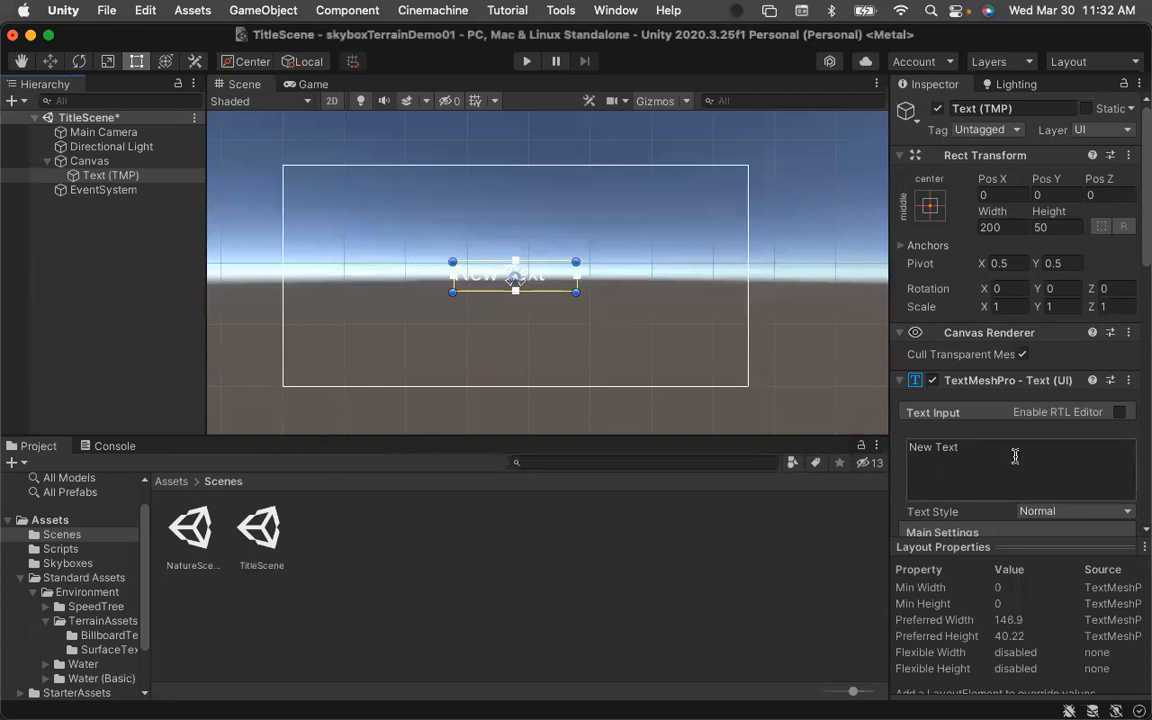
Rename the text object to Title.
scroll(1012, 455, down, 3)
click(969, 367)
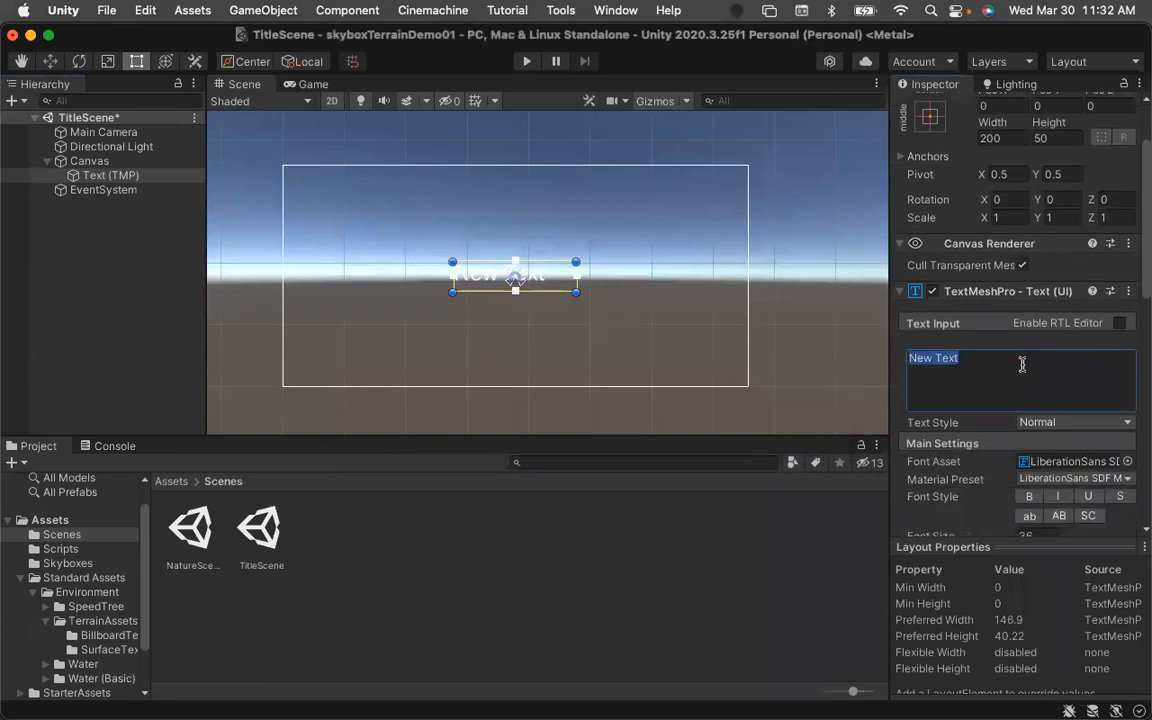
scroll(1022, 364, down, 1)
scroll(1010, 350, up, 4)
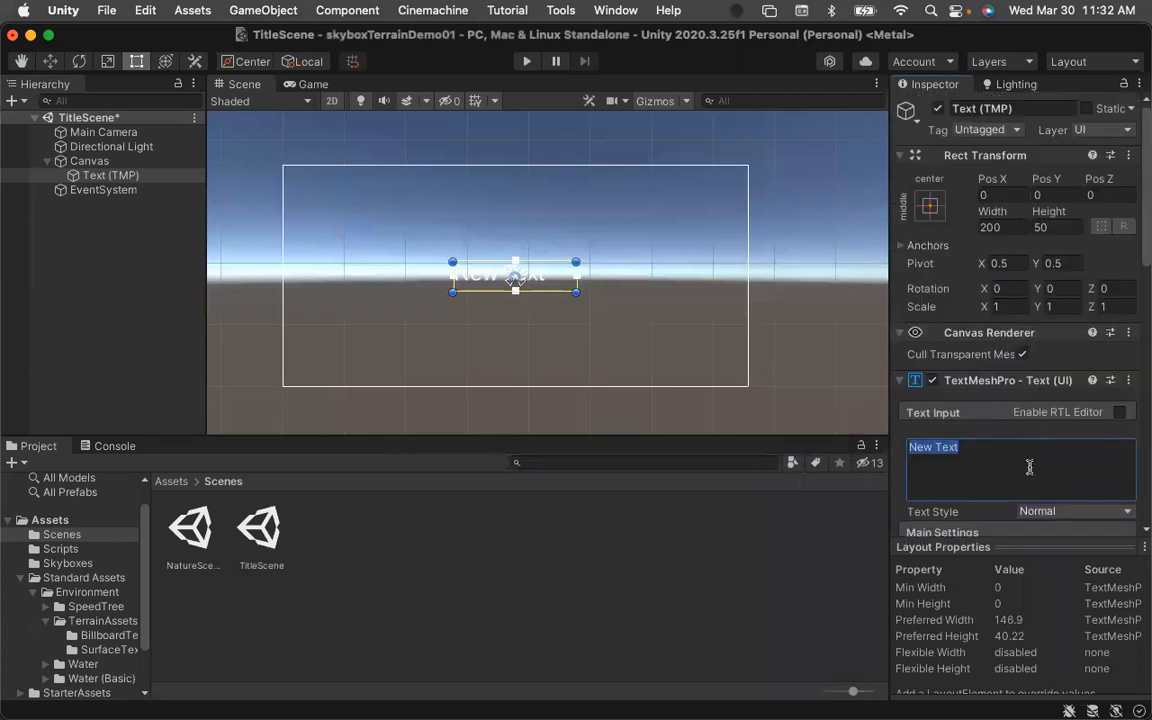
scroll(1027, 474, up, 1)
click(1029, 108)
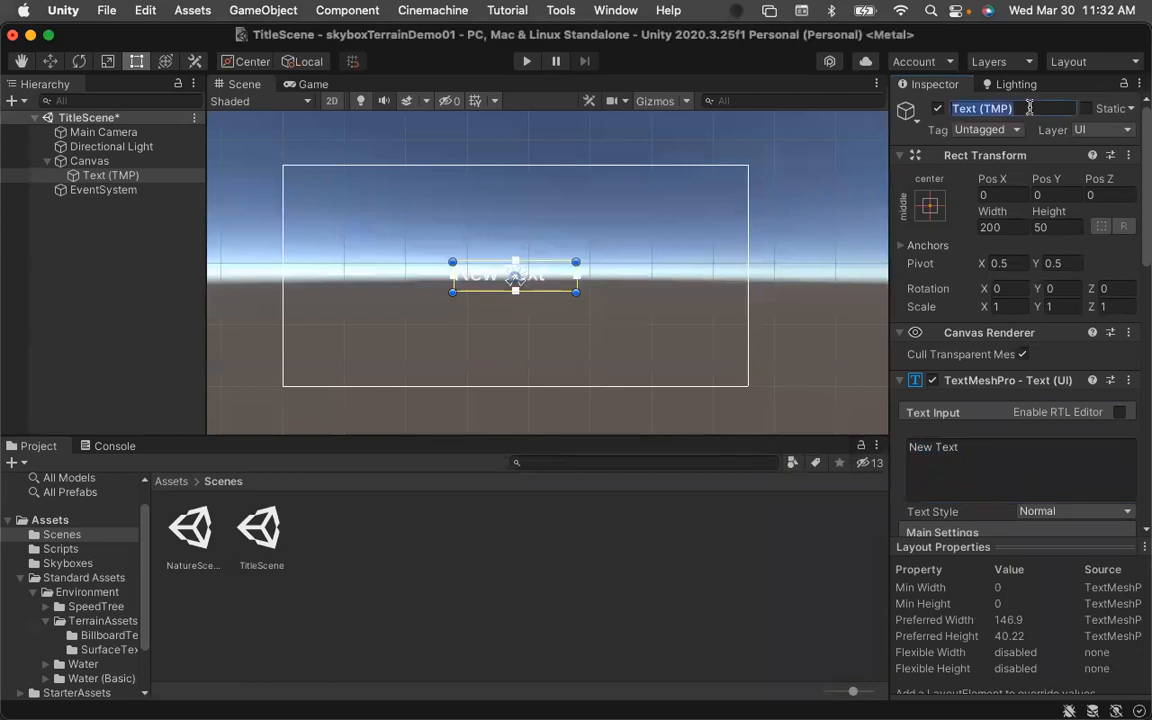
text(Title)
Set the Title's text to A Crazy Environement.
click(982, 447)
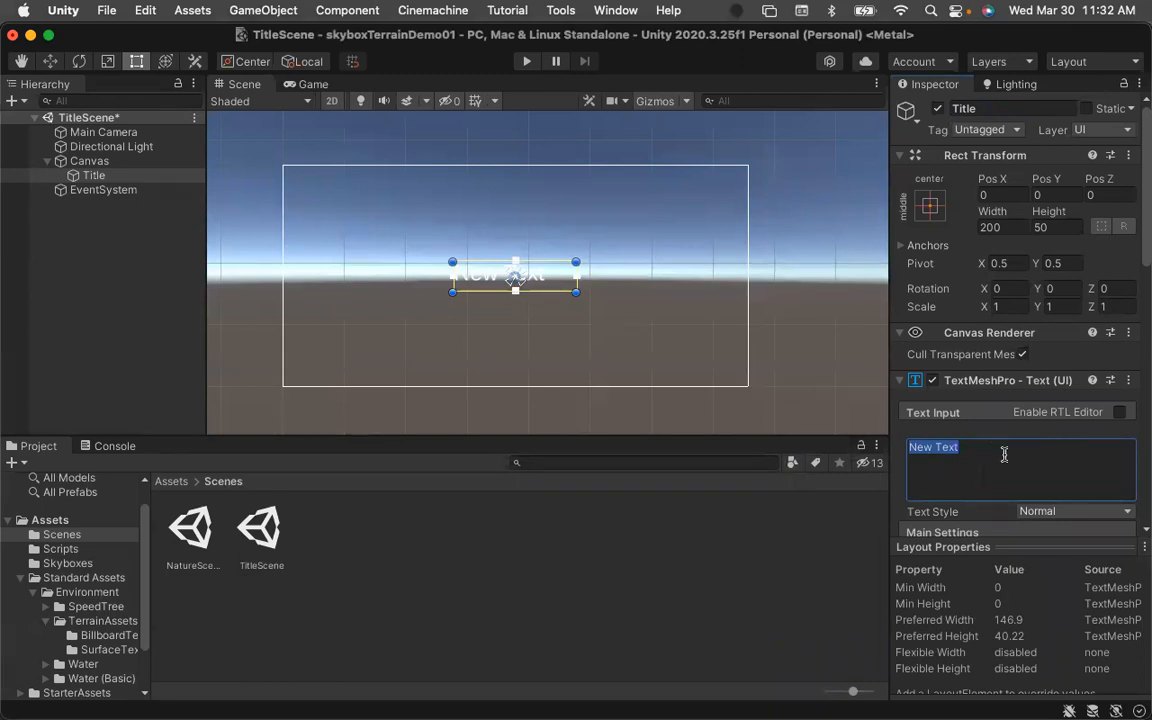
scroll(990, 452, down, 4)
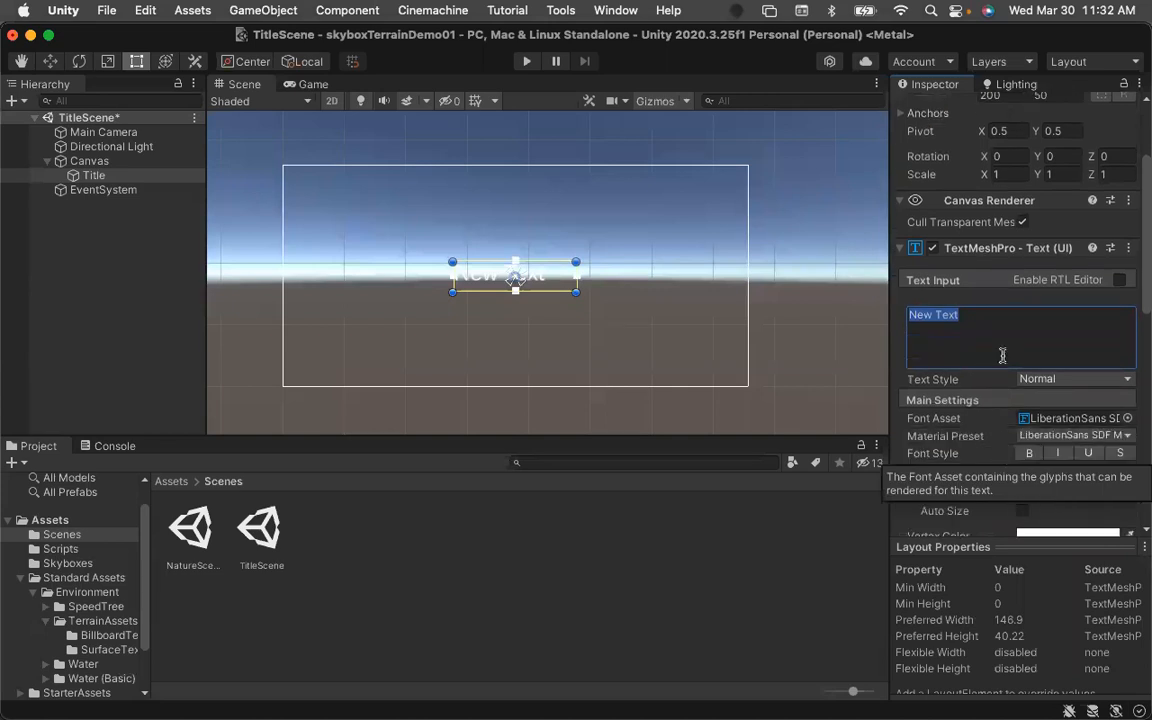
scroll(998, 320, down, 1)
scroll(995, 299, down, 1)
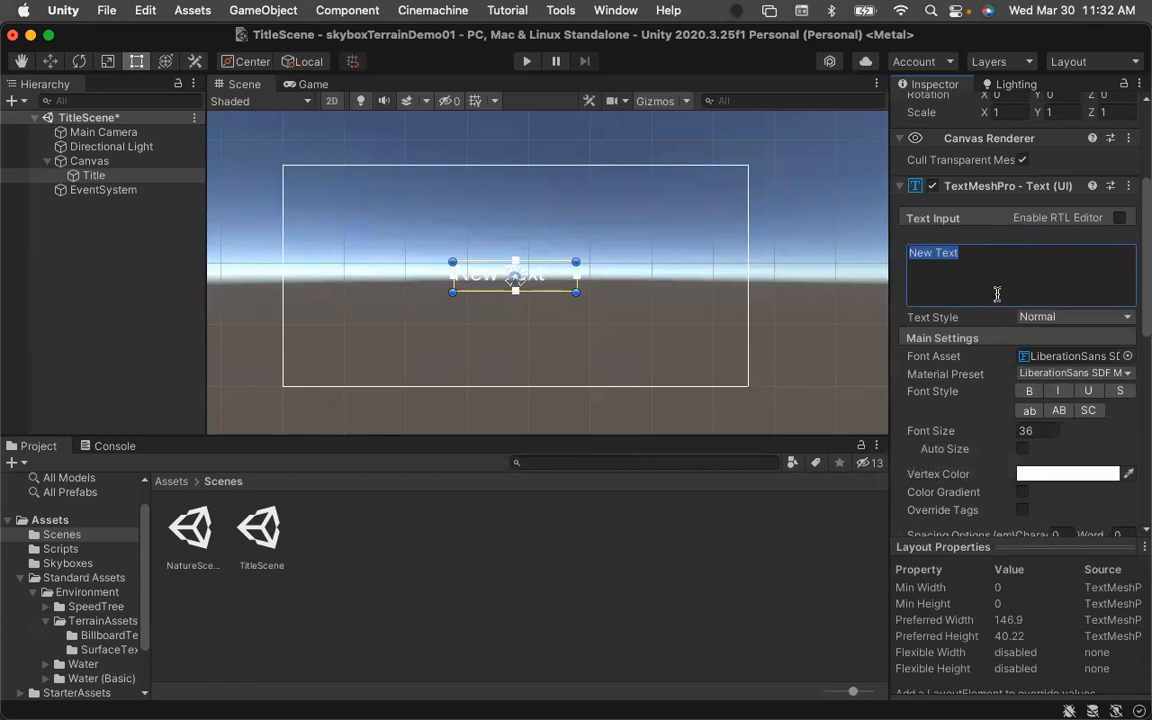
scroll(997, 293, down, 1)
scroll(986, 252, down, 1)
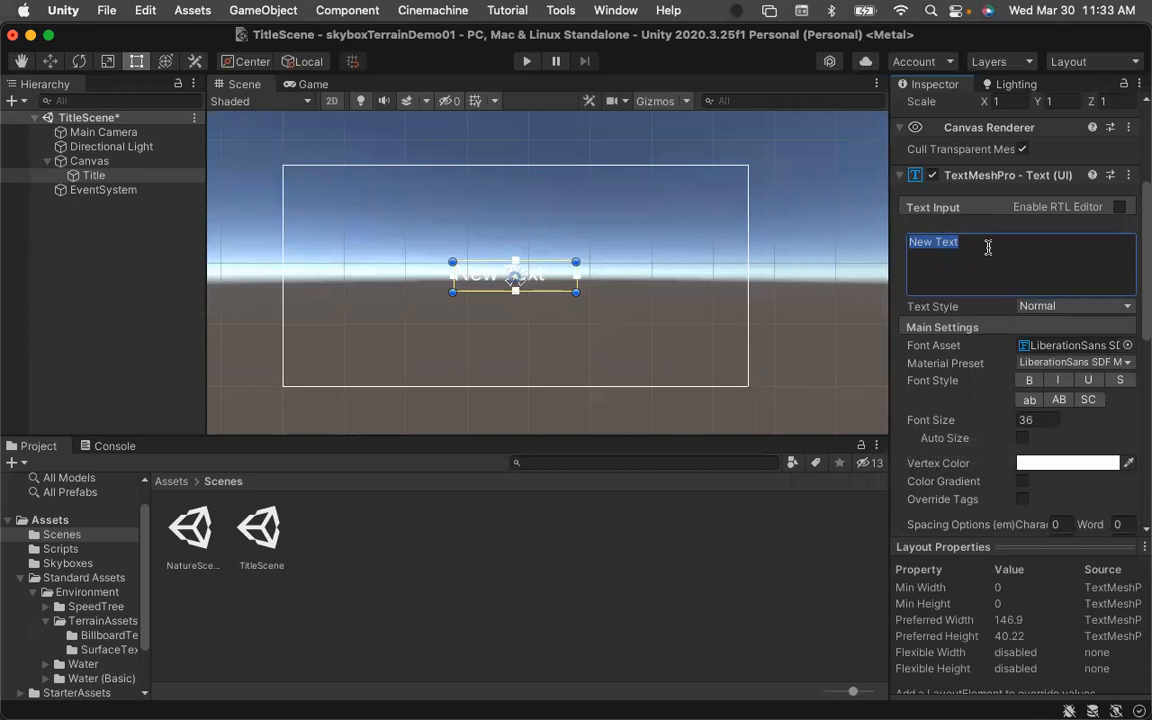
text(A Cra)
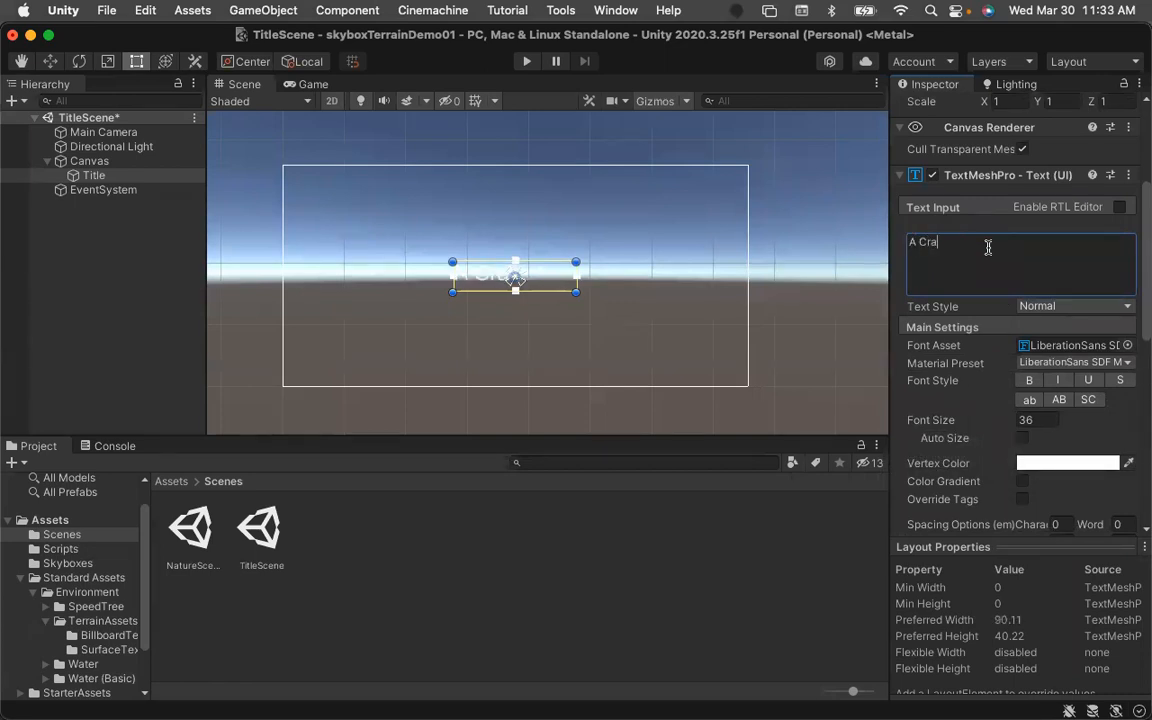
text(zy Environemnt)
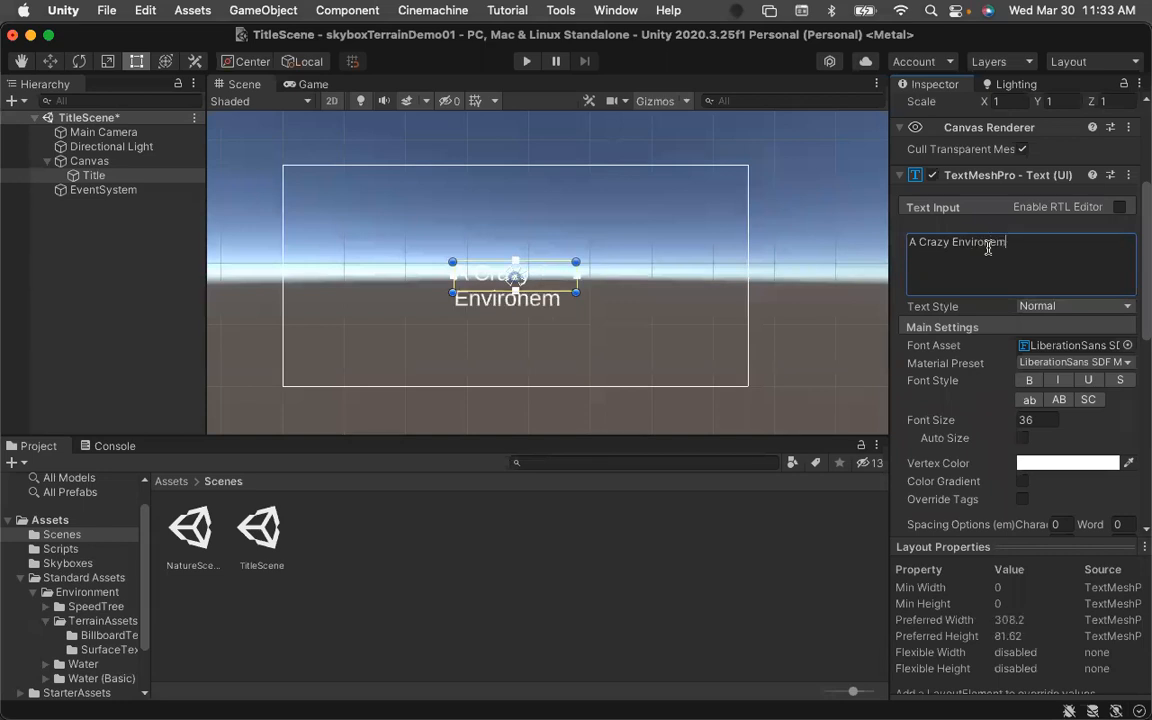
key(BackSpace)
text(ent)
Resize the Title's rect to about 456 by 65 units so the text fits on one line.
click(577, 276)
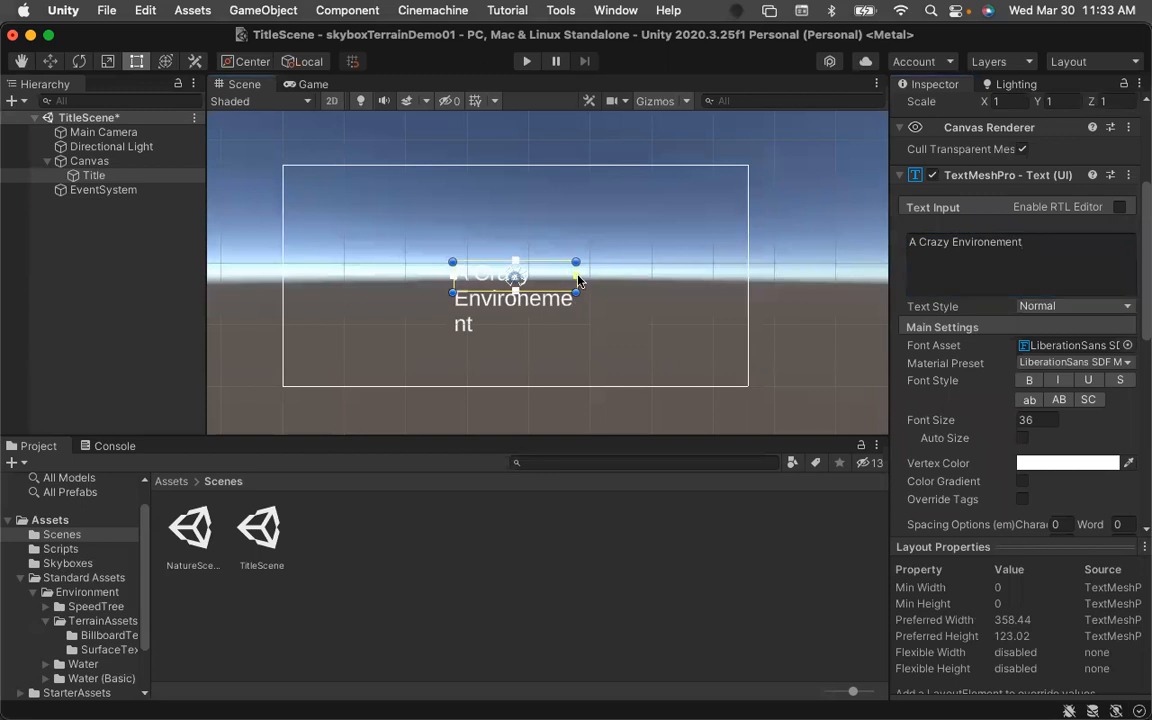
click(50, 61)
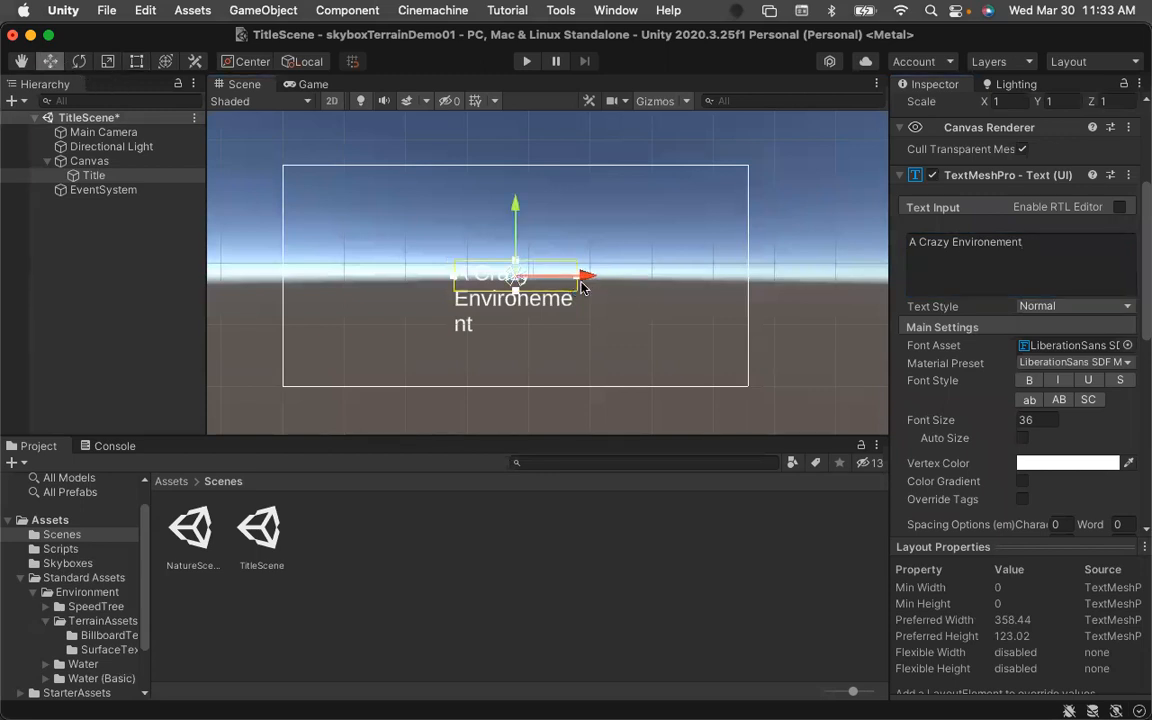
click(136, 62)
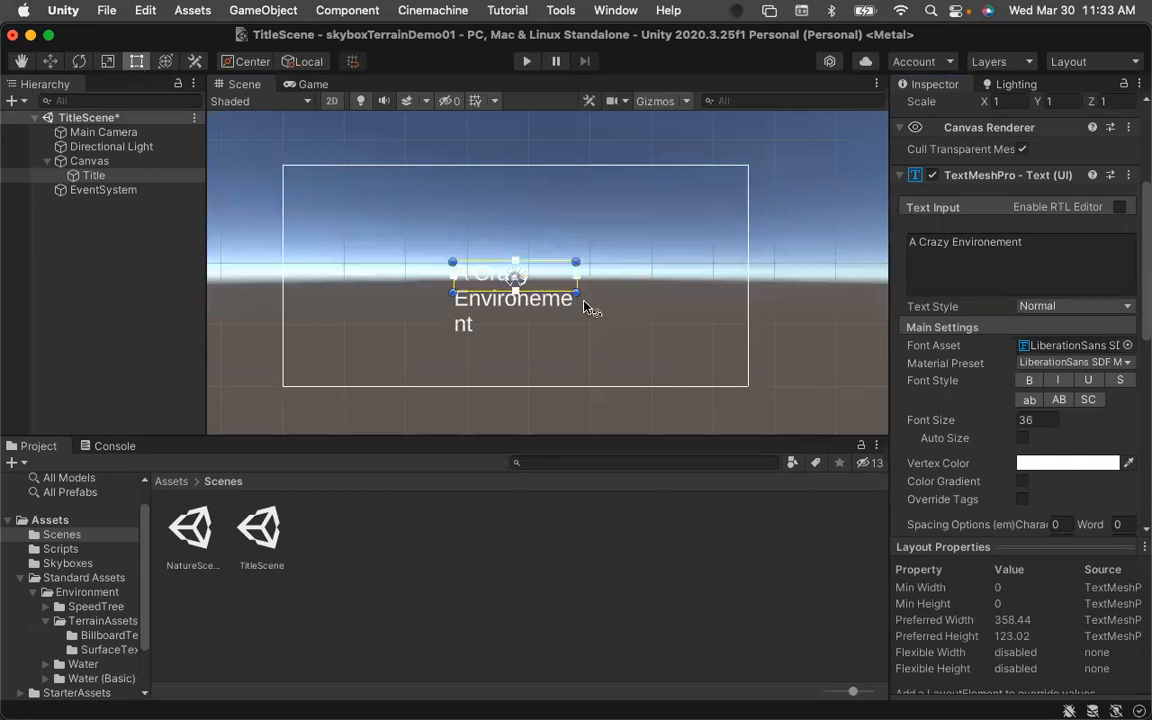
drag(600, 293, 660, 297)
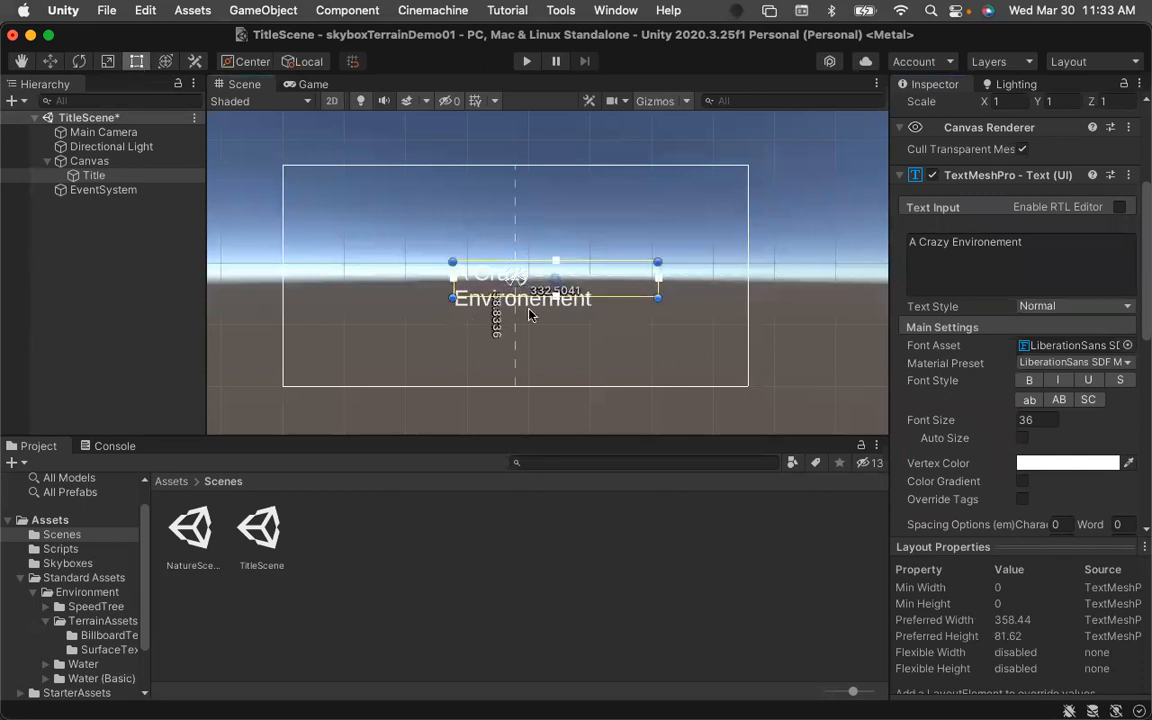
drag(394, 294, 377, 301)
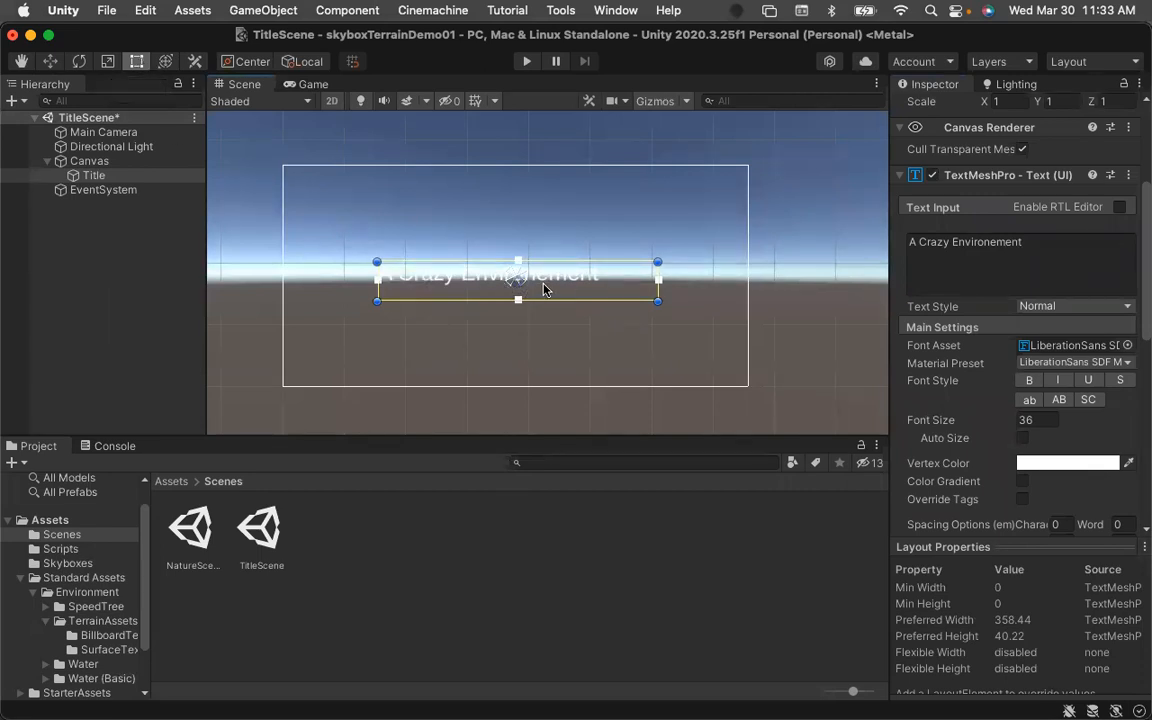
drag(911, 242, 1017, 241)
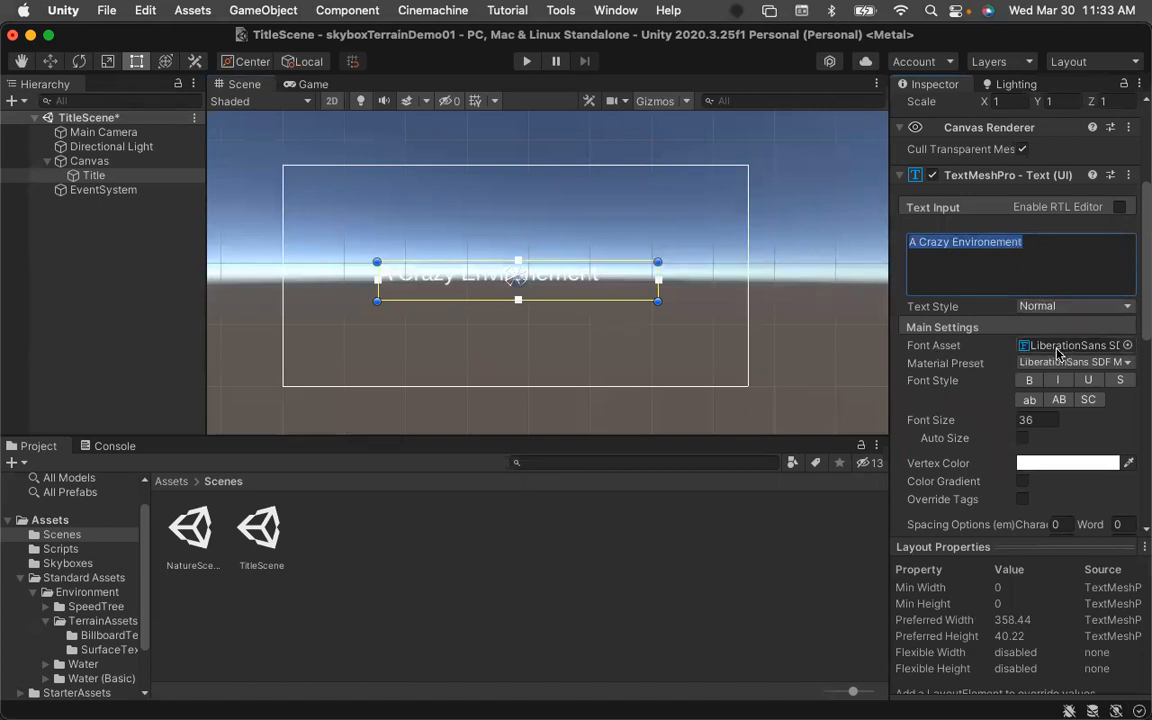
click(1127, 345)
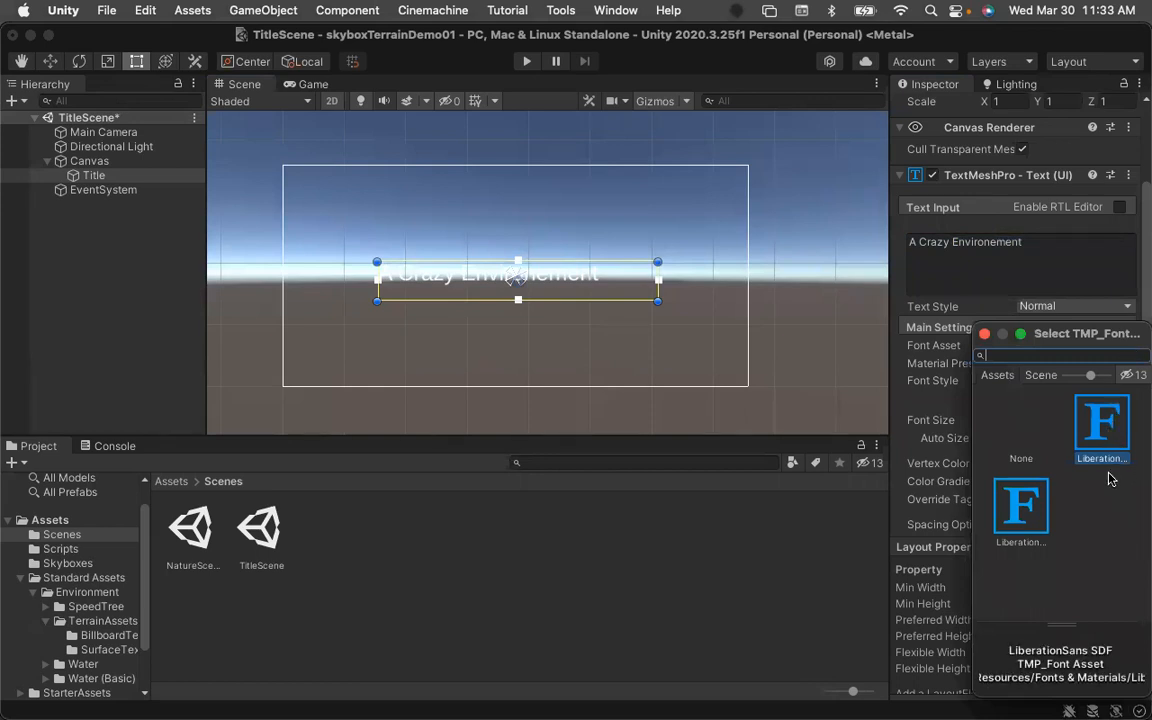
click(985, 335)
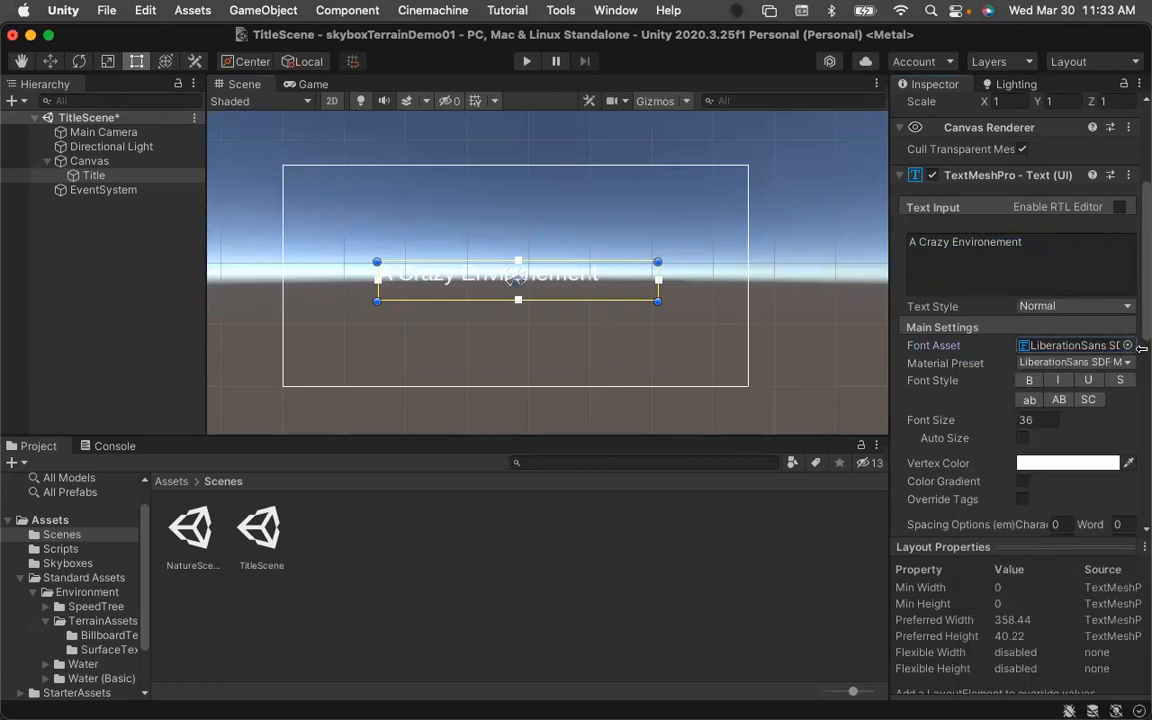
Import the Righteous font folder from Downloads into the project's Assets folder.
click(184, 483)
mouse_move(10, 230)
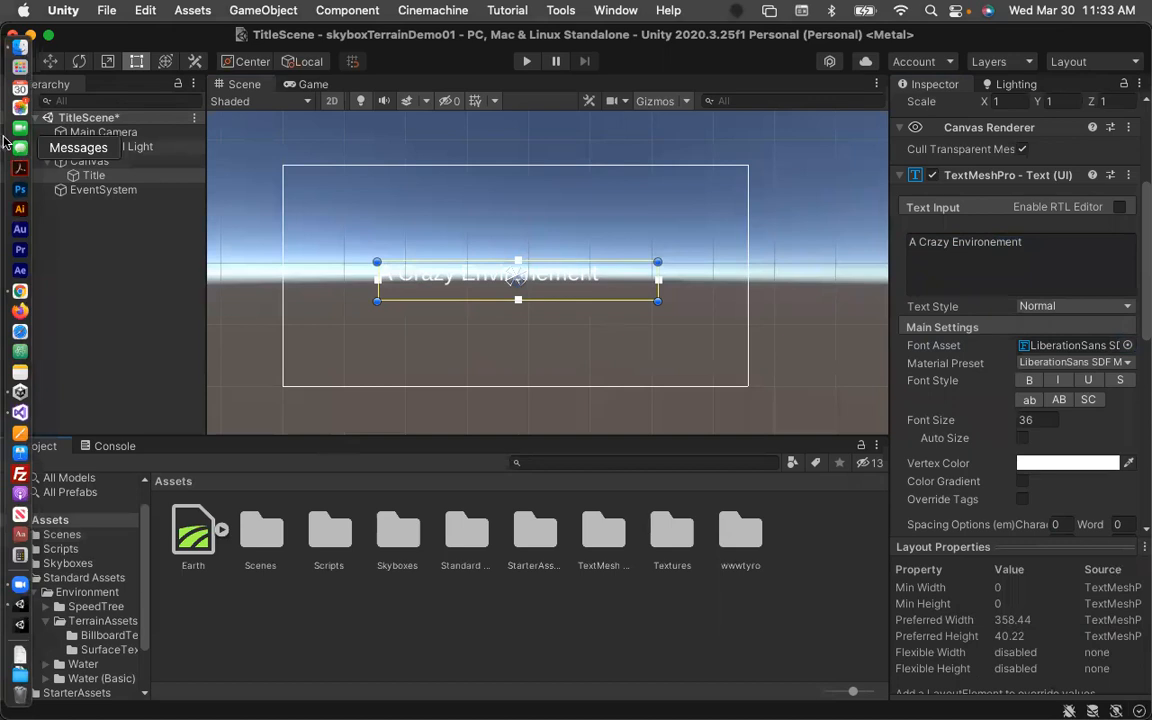
click(19, 47)
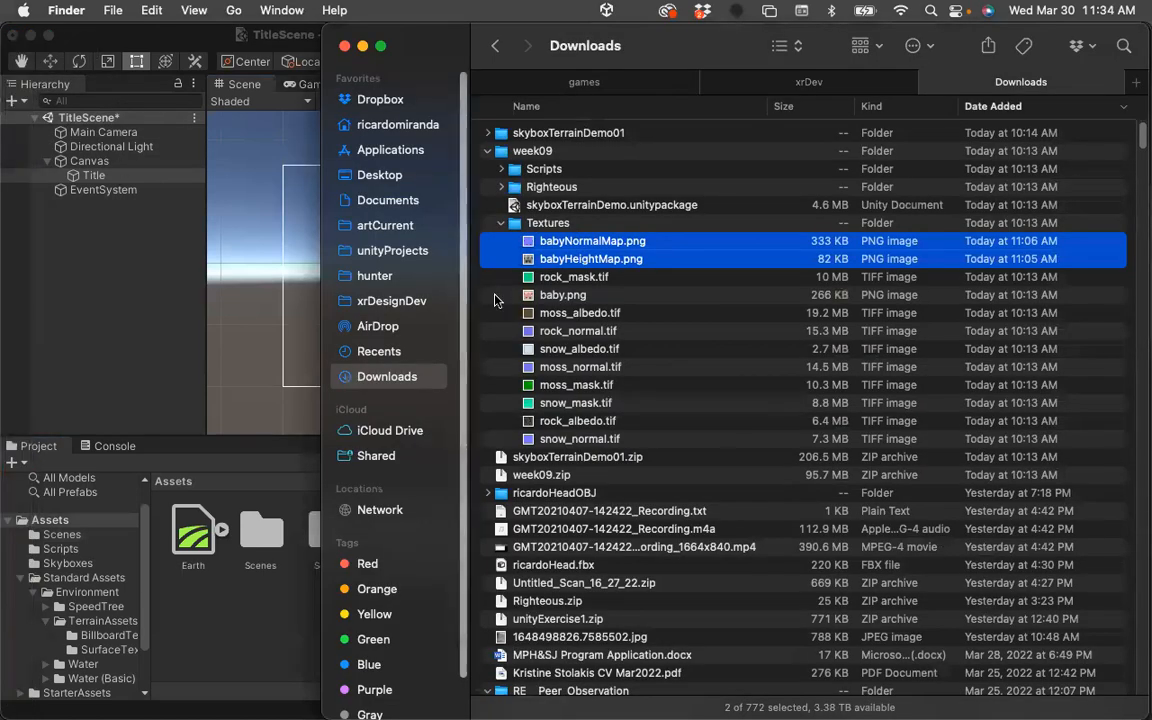
click(502, 224)
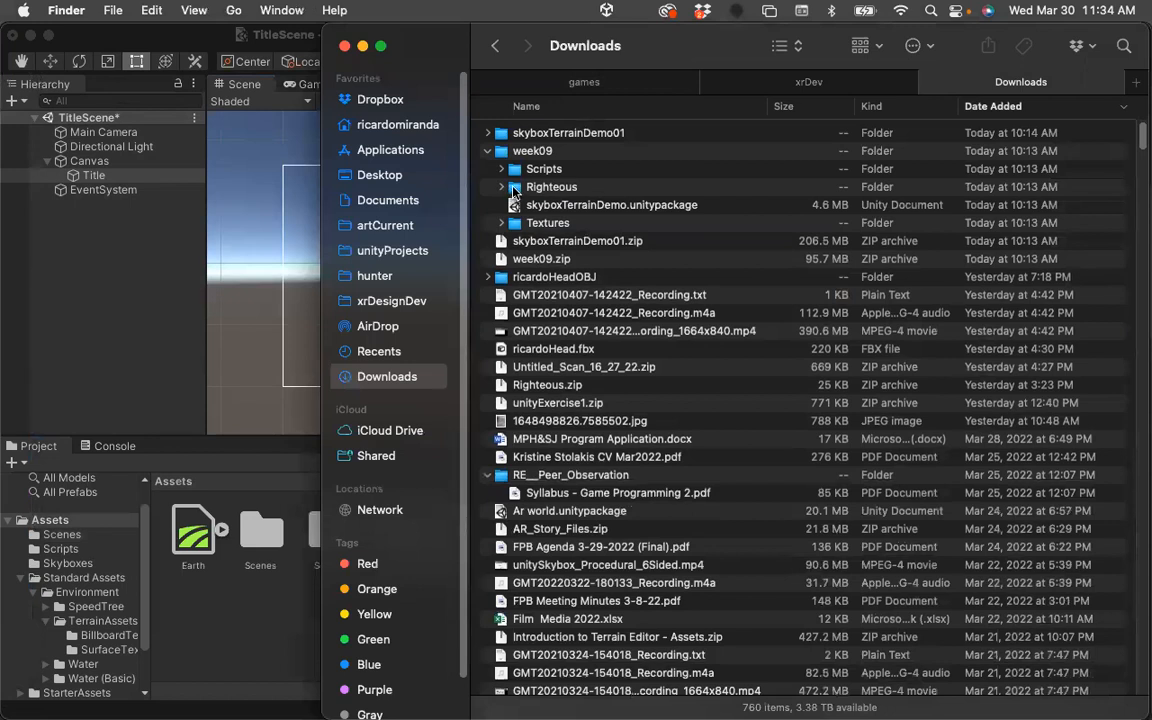
drag(515, 190, 230, 555)
Open the Righteous folder and inspect the Righteous-Regular font's import settings.
click(258, 530)
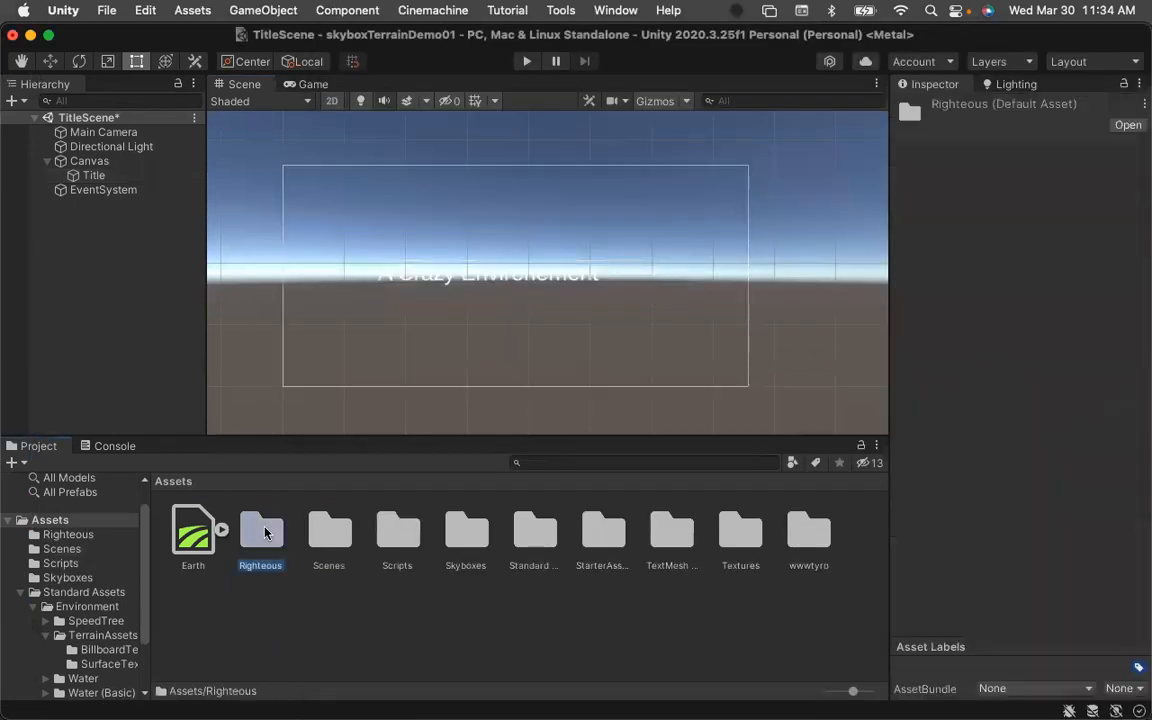
double_click(258, 530)
click(258, 537)
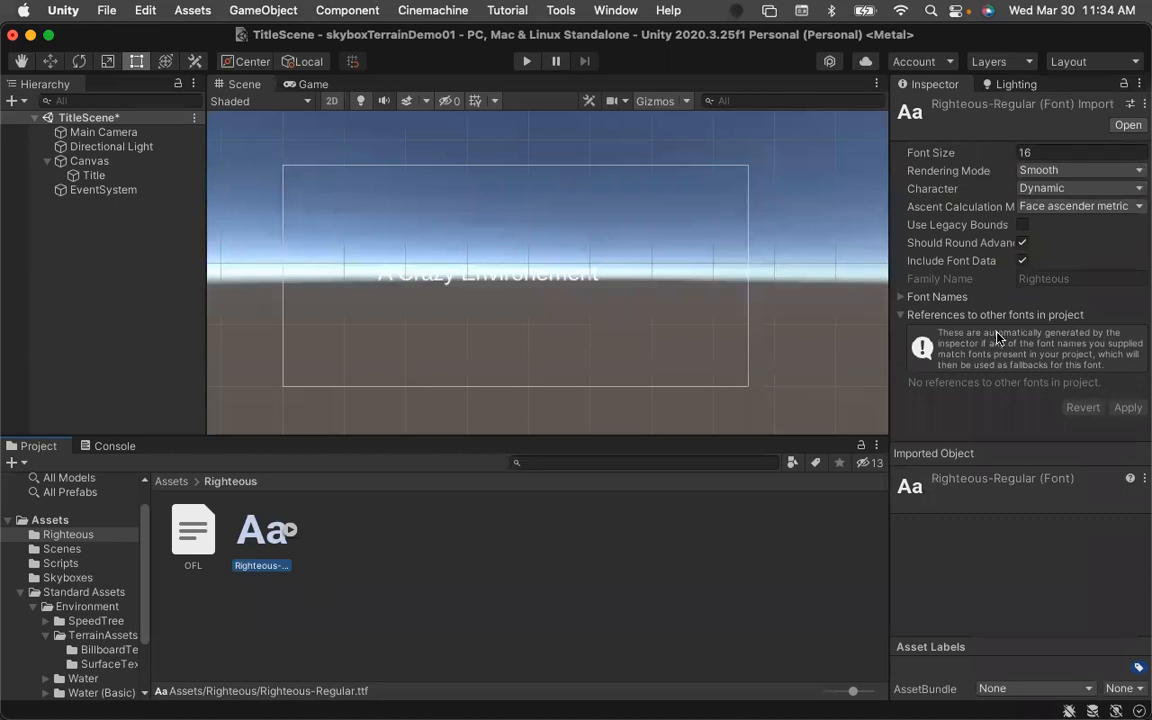
click(901, 297)
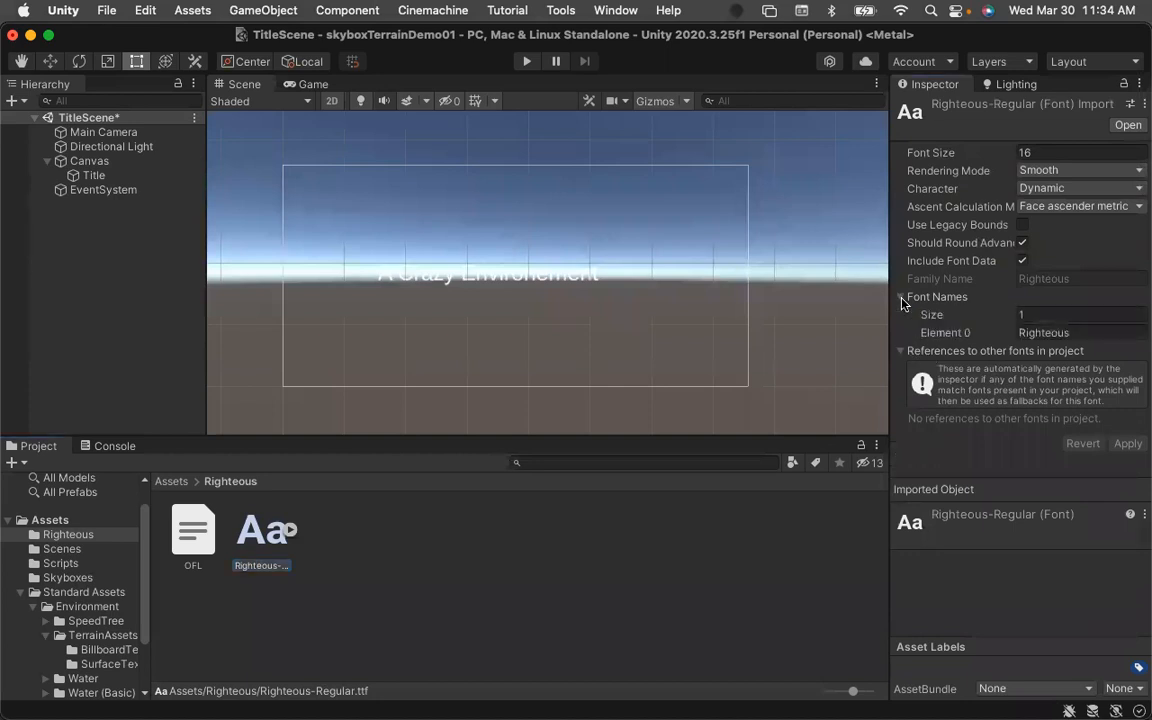
click(900, 352)
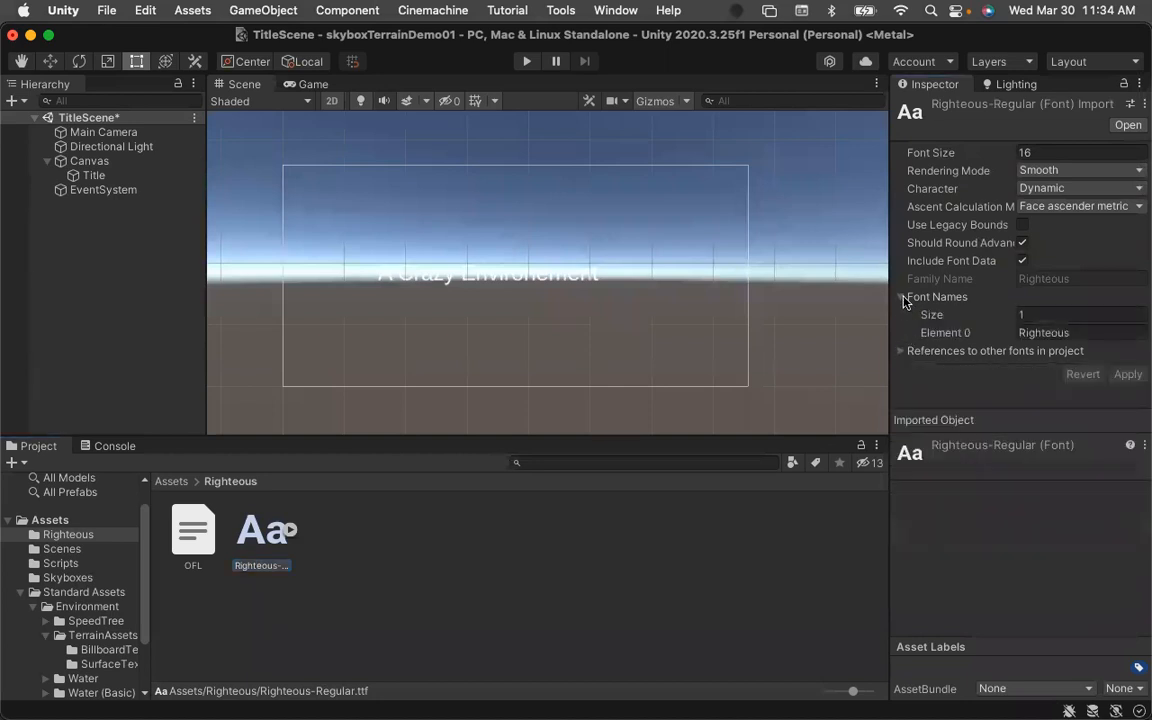
click(902, 297)
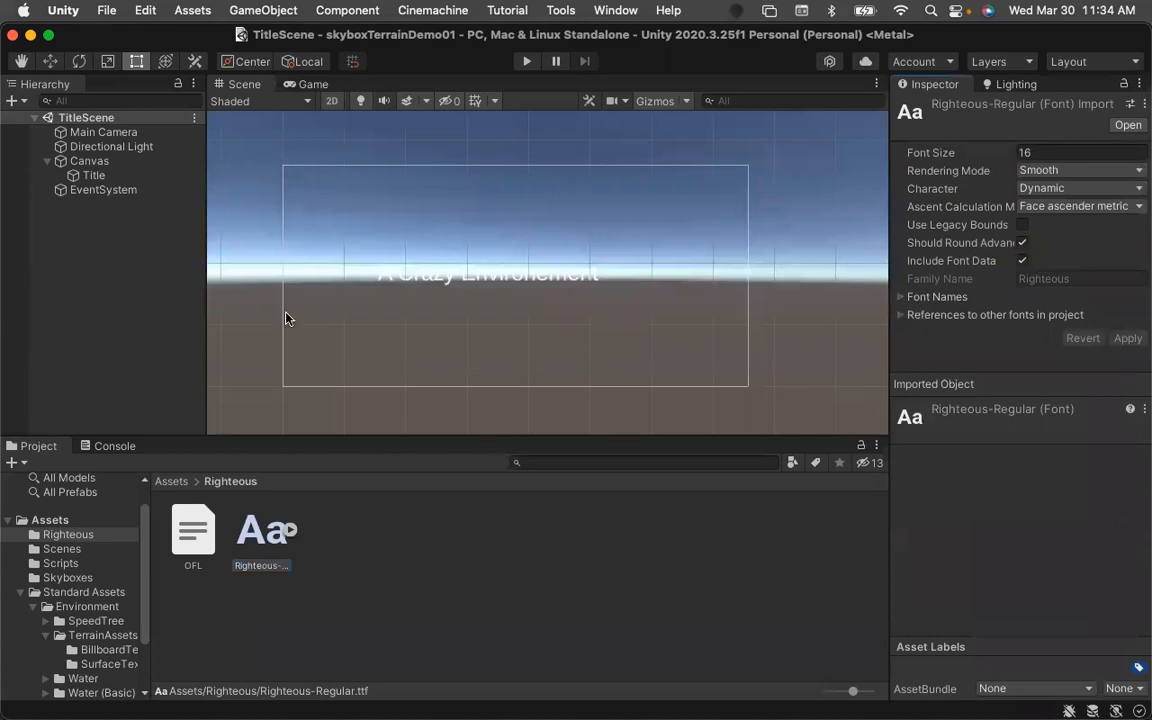
Try to assign the Righteous-Regular font as the Title's Font Asset.
click(85, 175)
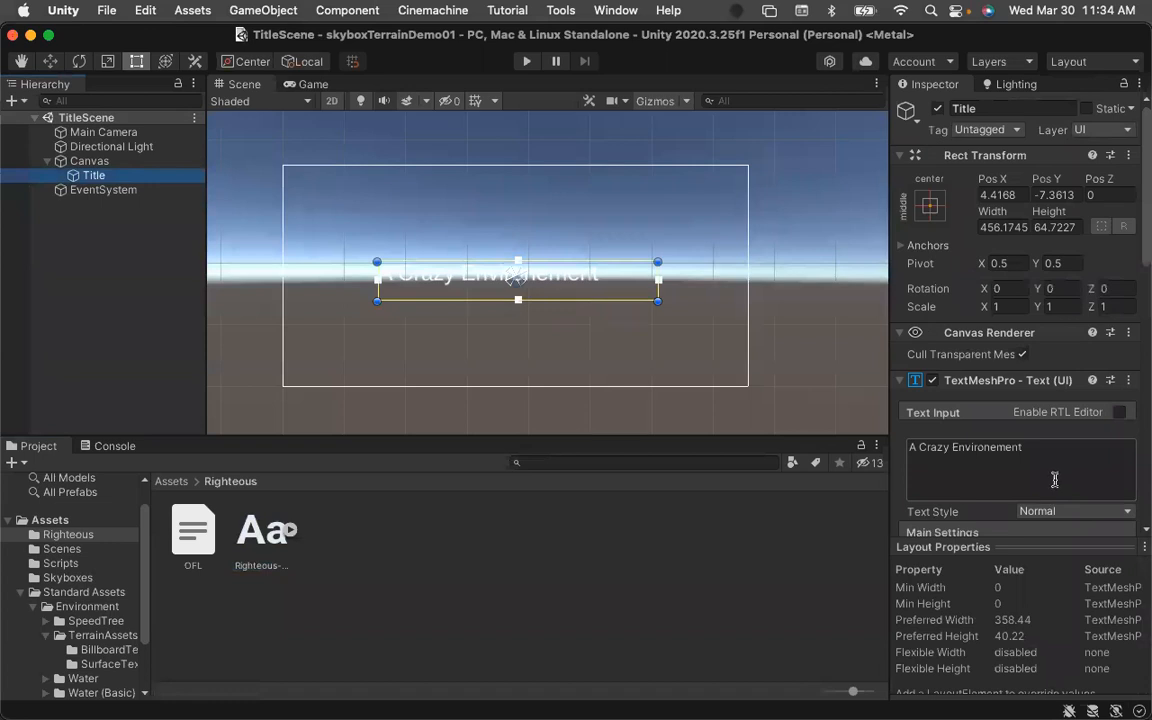
scroll(1054, 481, down, 5)
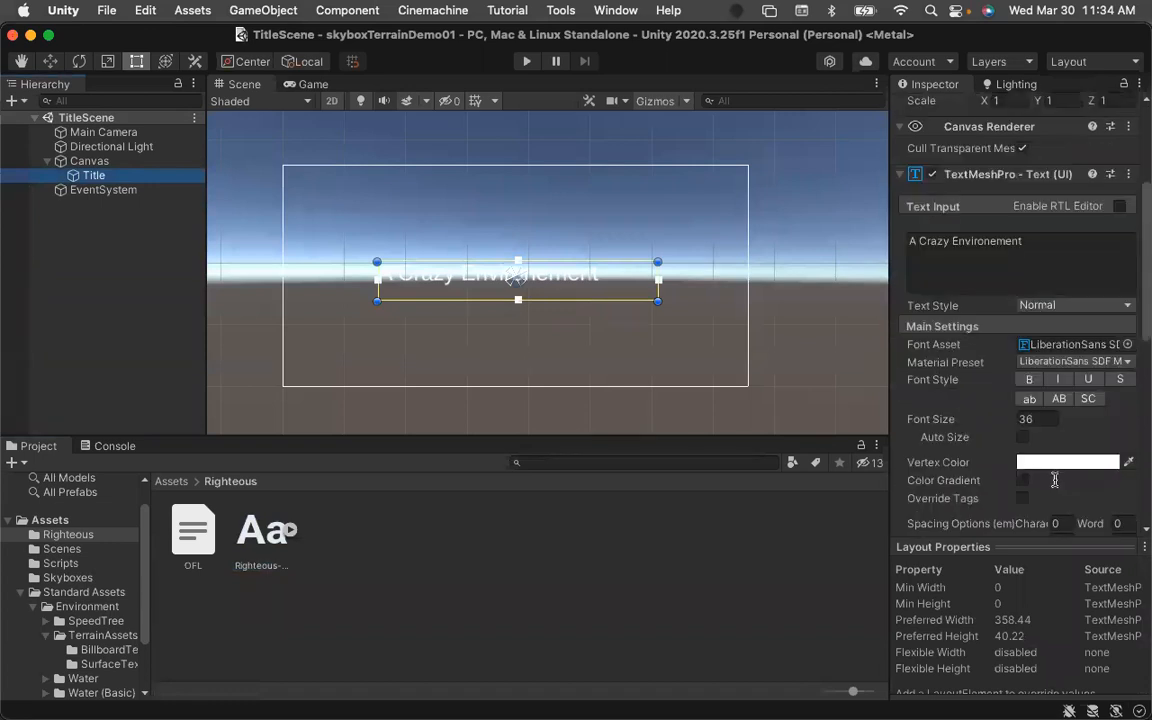
click(1127, 344)
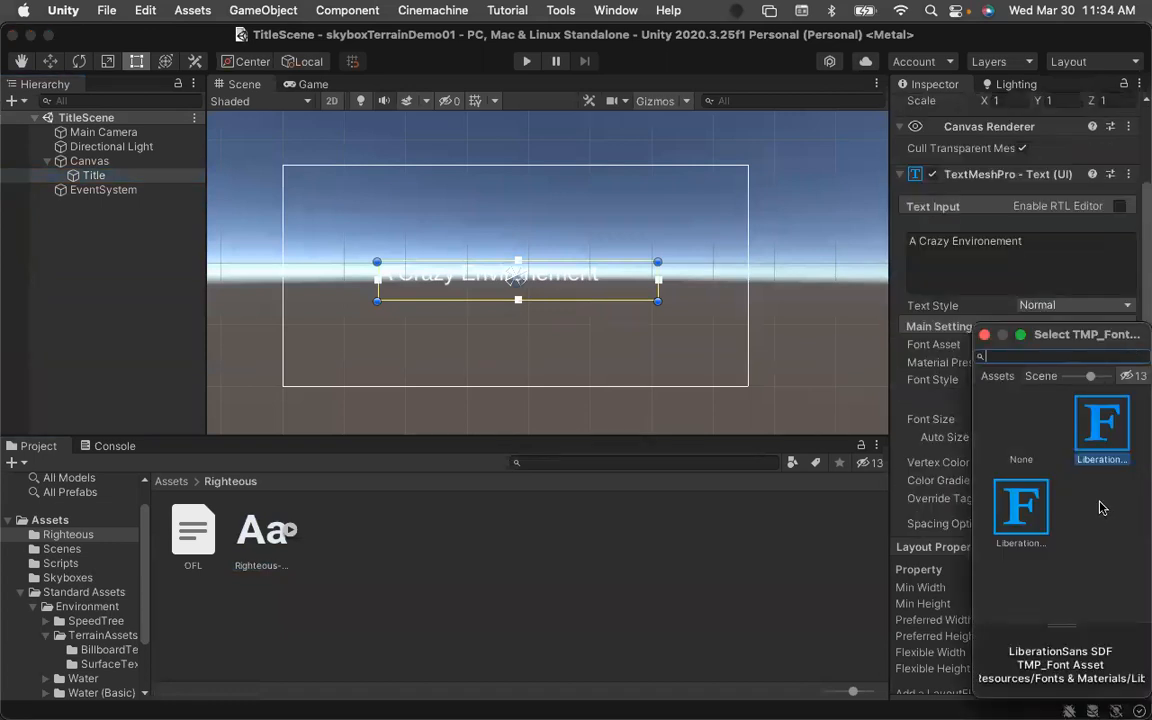
click(984, 334)
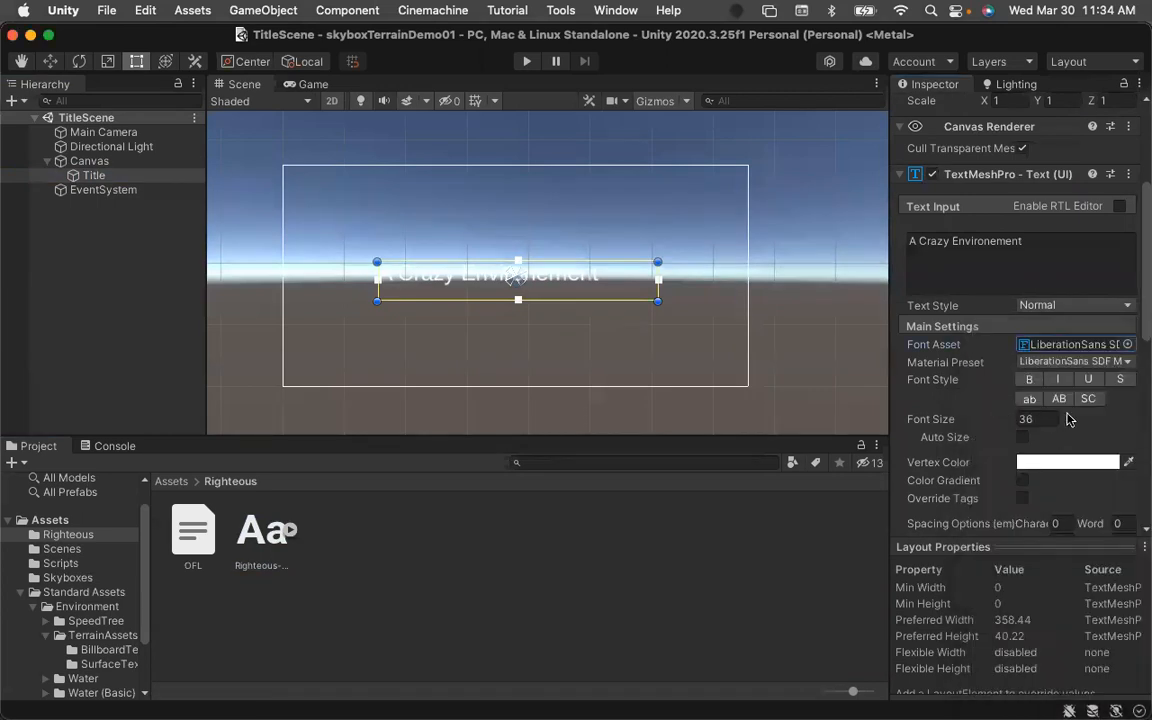
drag(262, 530, 1031, 347)
click(1036, 346)
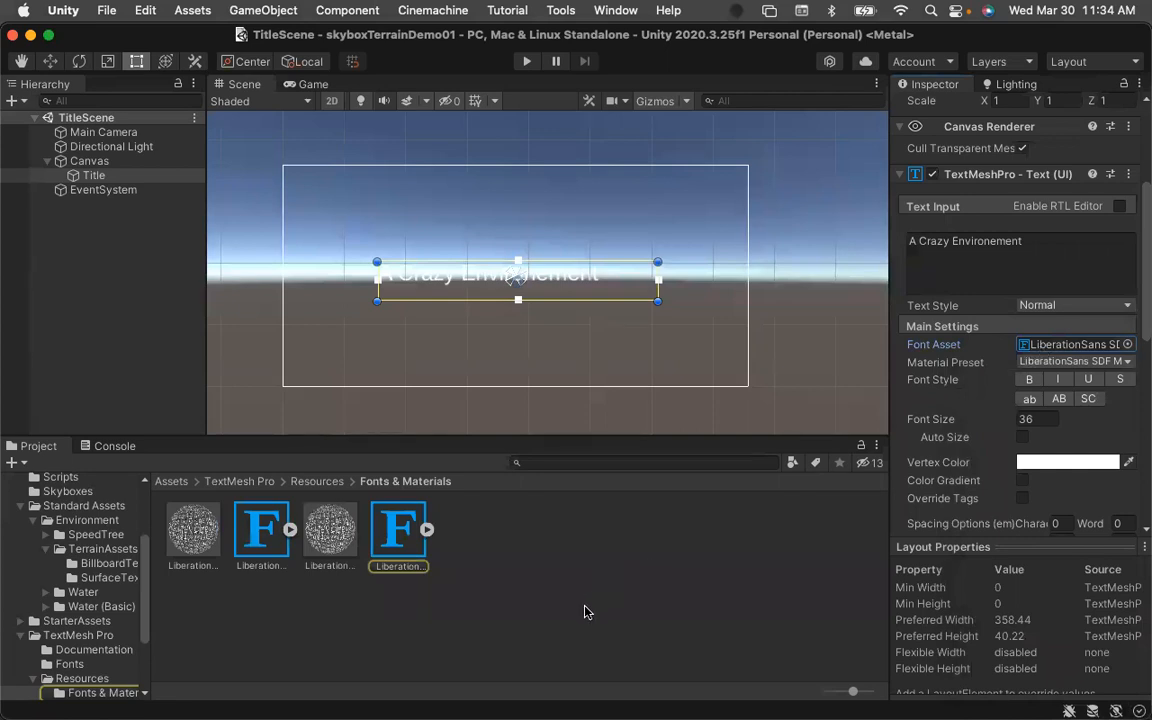
Inspect the LiberationSans font assets in TextMesh Pro's Fonts & Materials folder and return to the Assets folder.
click(402, 620)
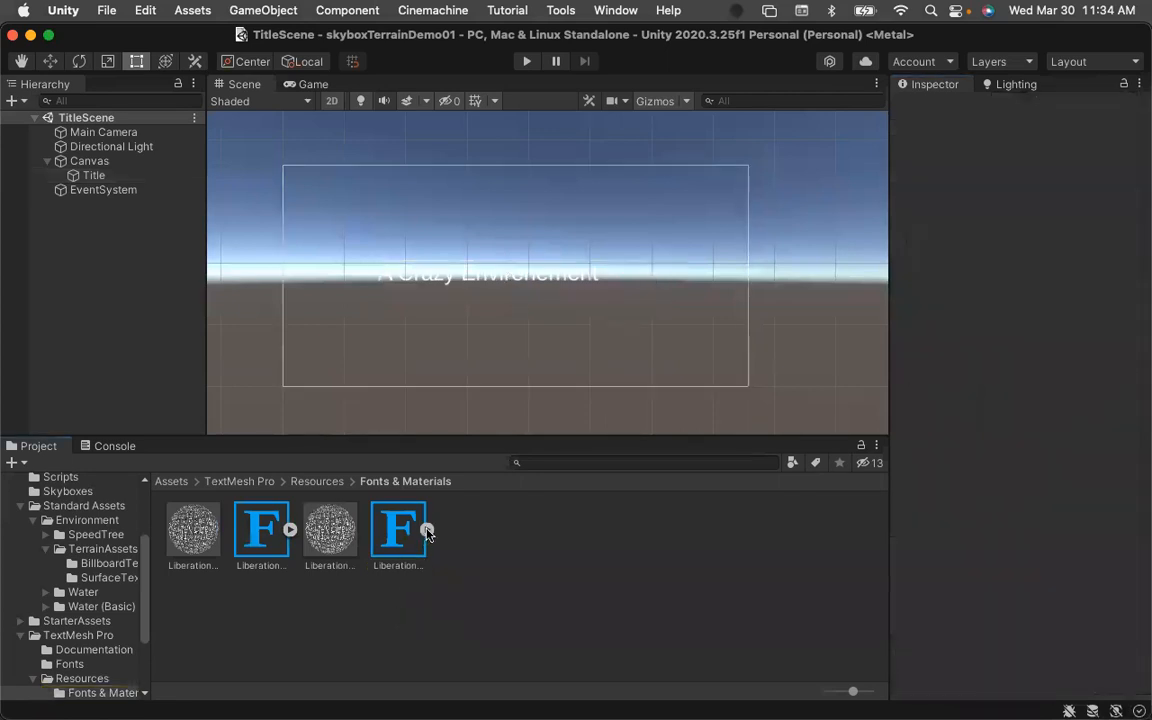
click(290, 529)
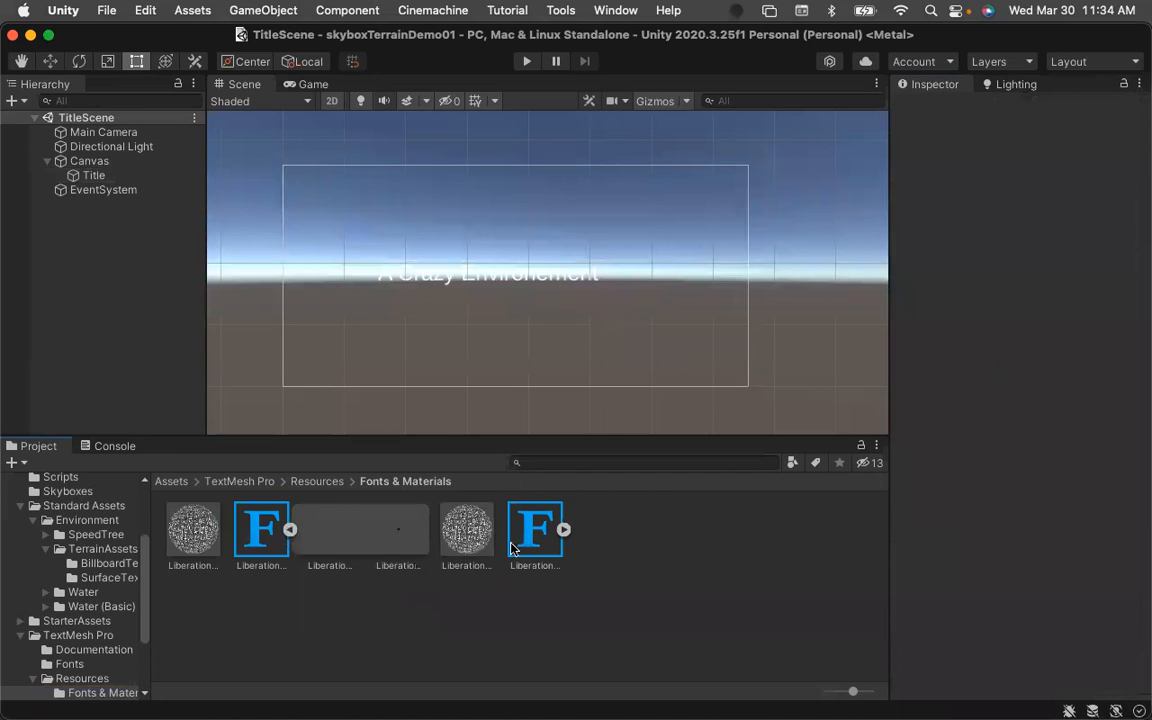
click(563, 530)
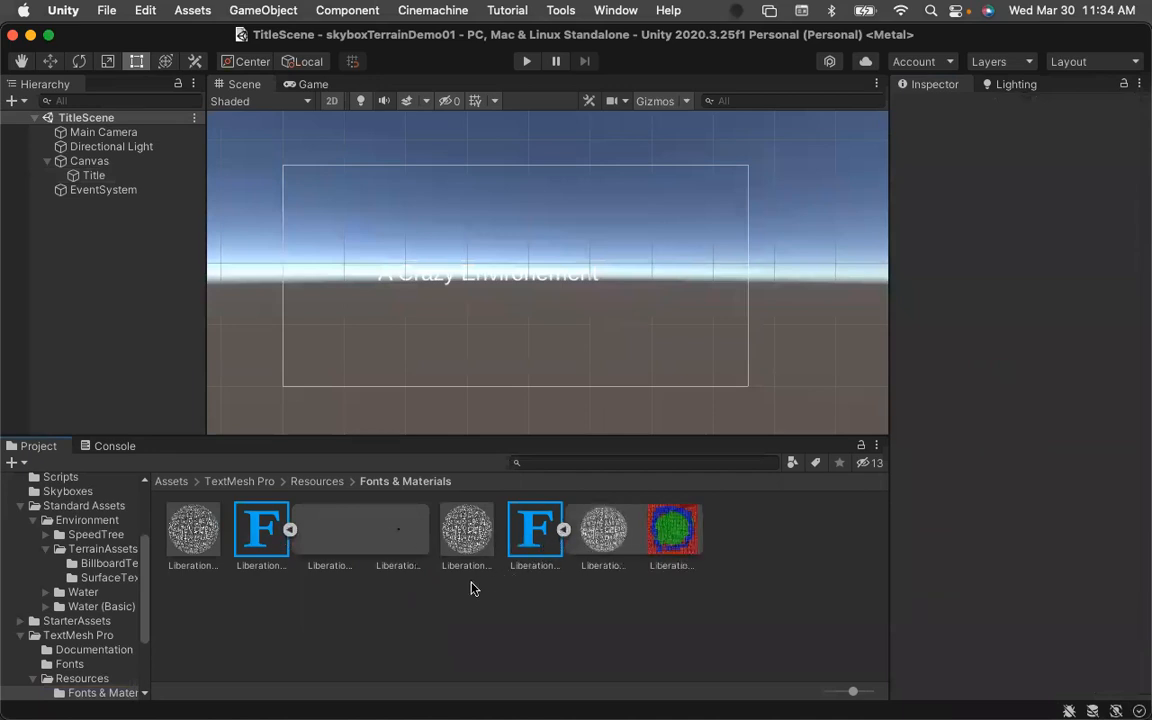
click(318, 482)
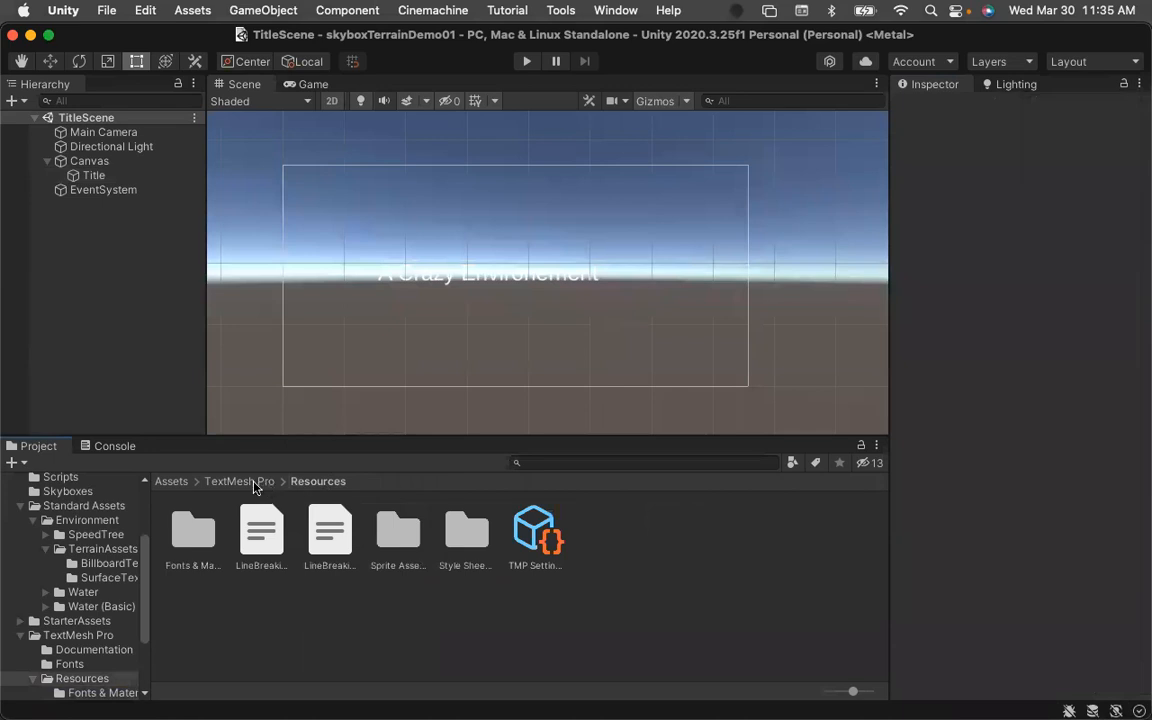
click(255, 483)
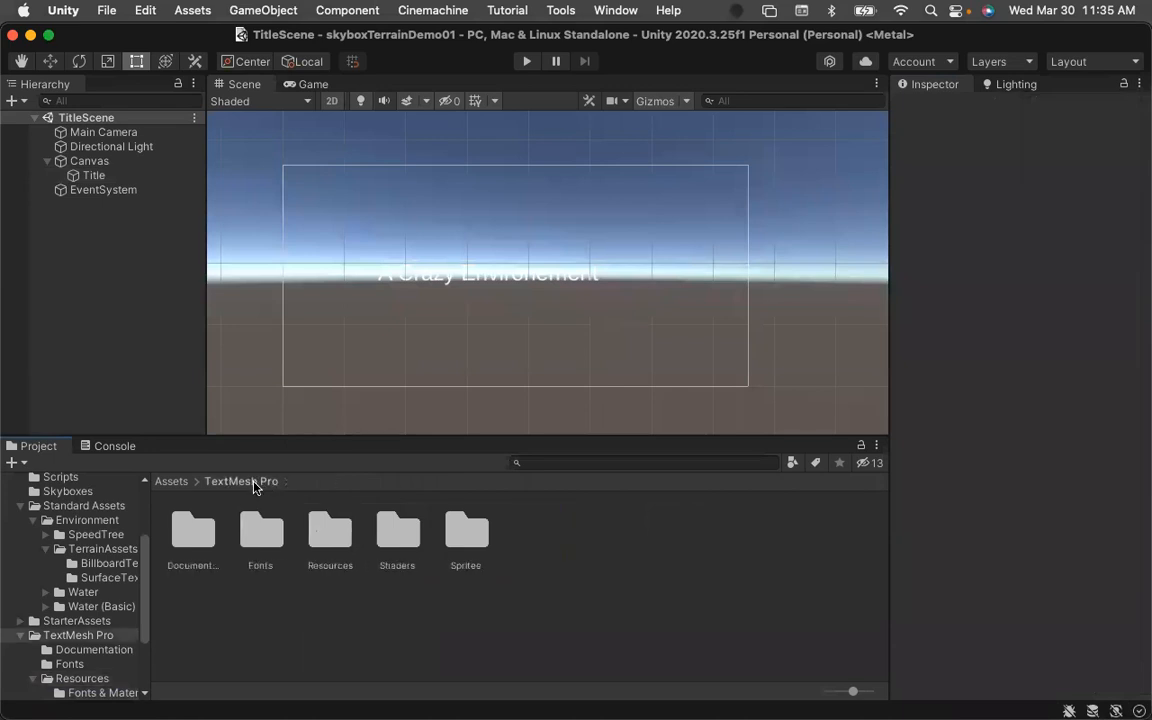
click(168, 482)
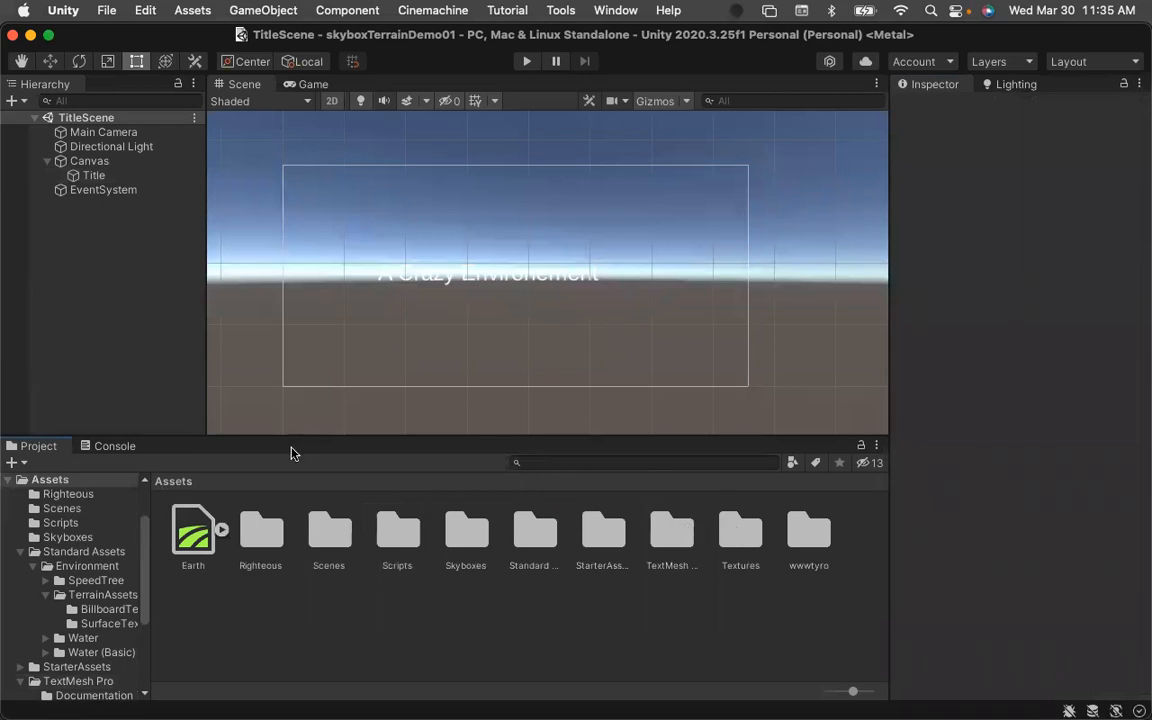
Examine the Title's Font Asset and Material Preset options in the TextMeshPro component.
click(112, 178)
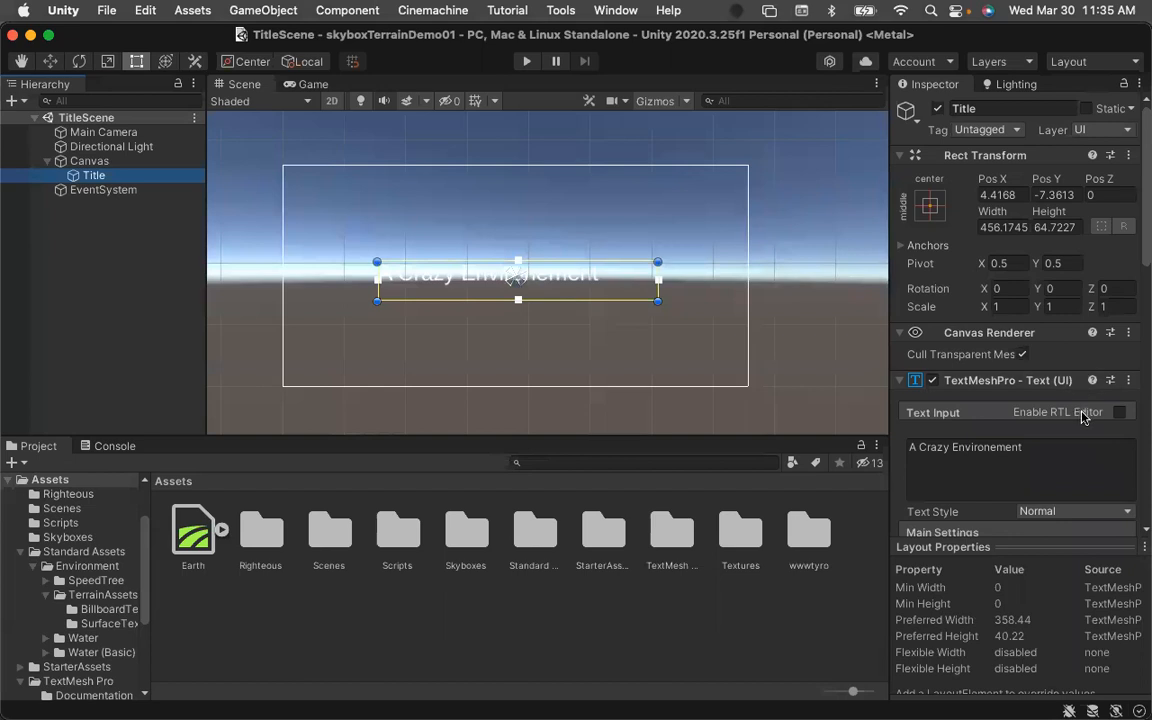
scroll(1072, 428, down, 3)
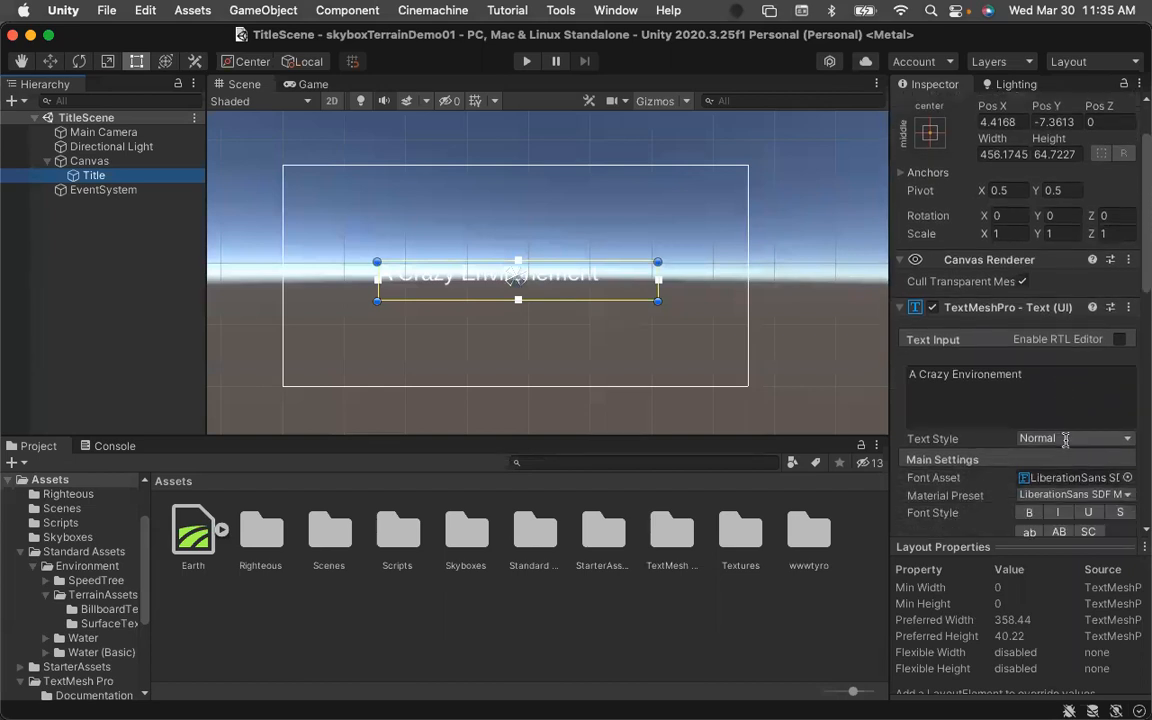
scroll(1065, 439, down, 2)
scroll(1064, 438, down, 1)
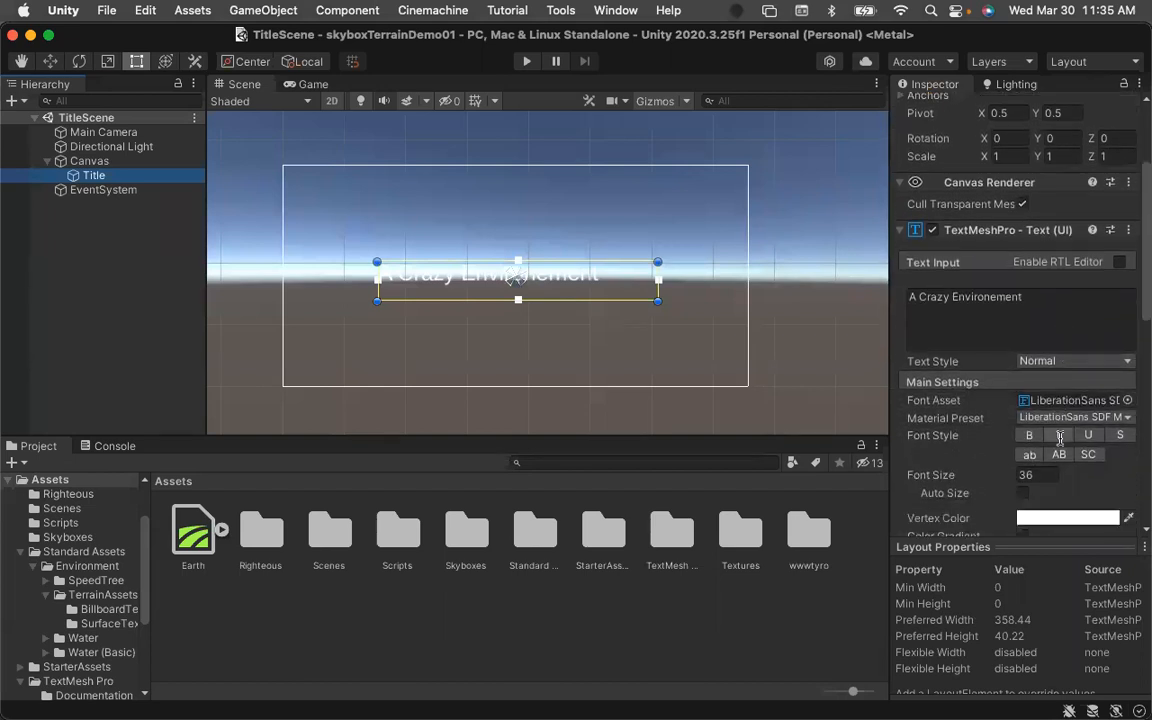
click(1128, 418)
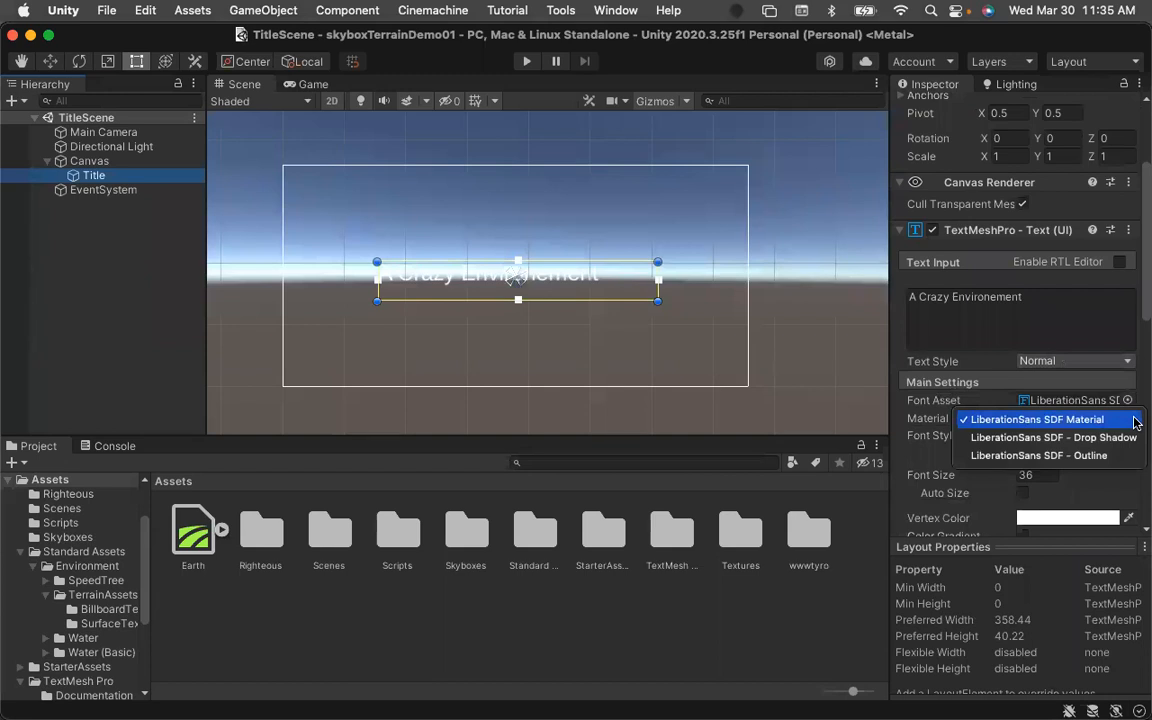
click(930, 456)
scroll(1009, 456, down, 1)
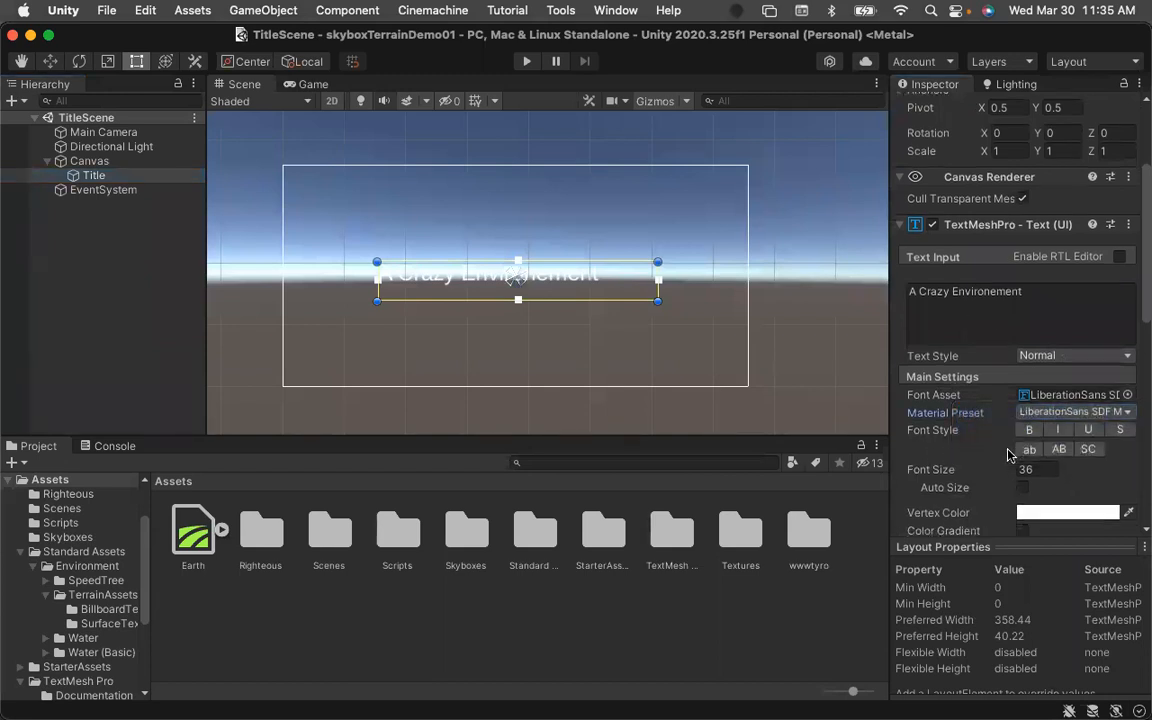
scroll(1008, 455, down, 3)
scroll(1000, 455, up, 3)
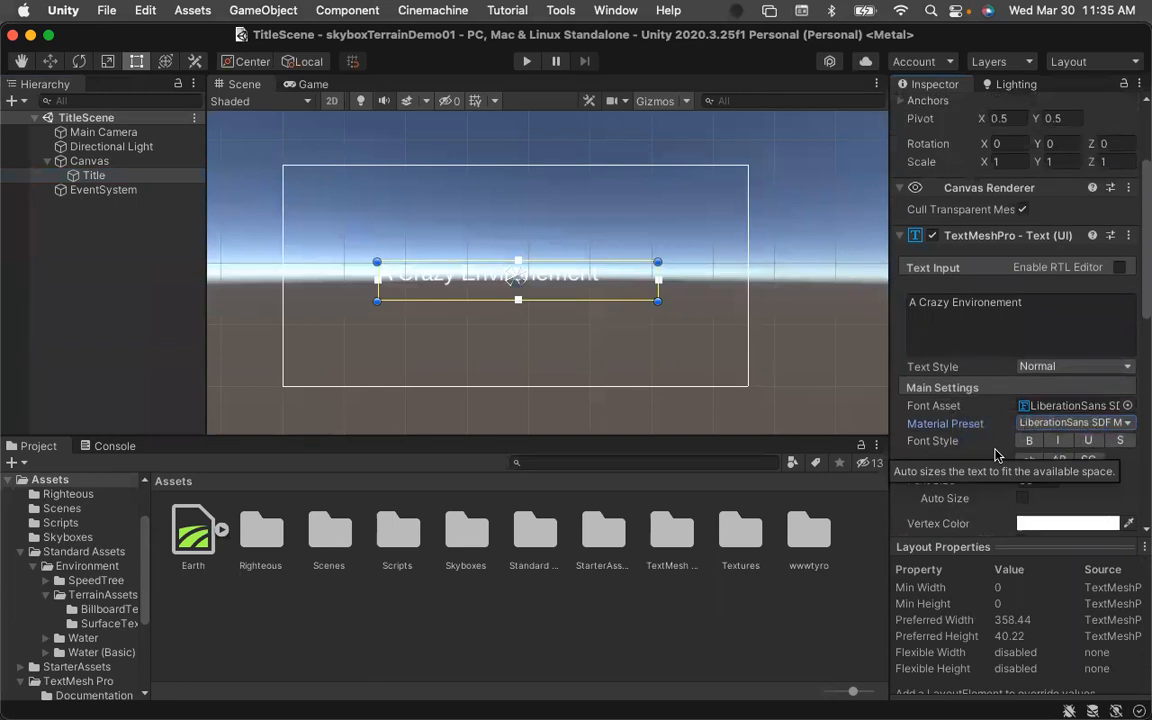
scroll(995, 455, up, 2)
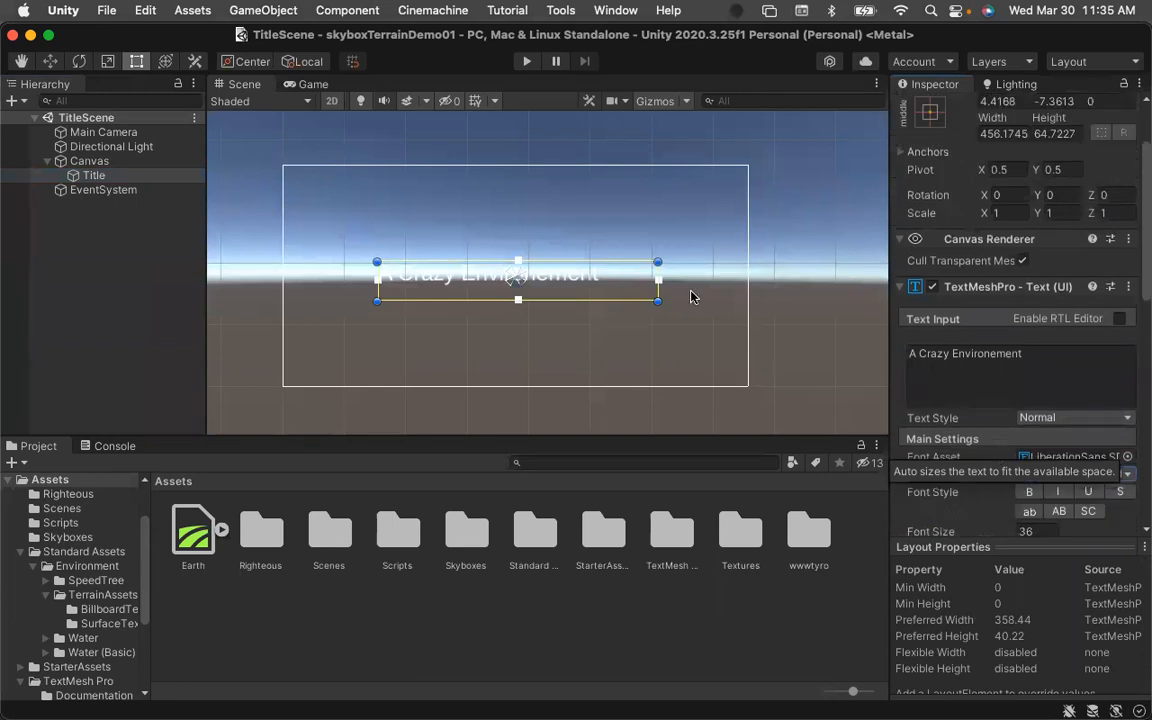
Add a legacy UI Text object as a child of the Canvas.
click(91, 233)
click(88, 161)
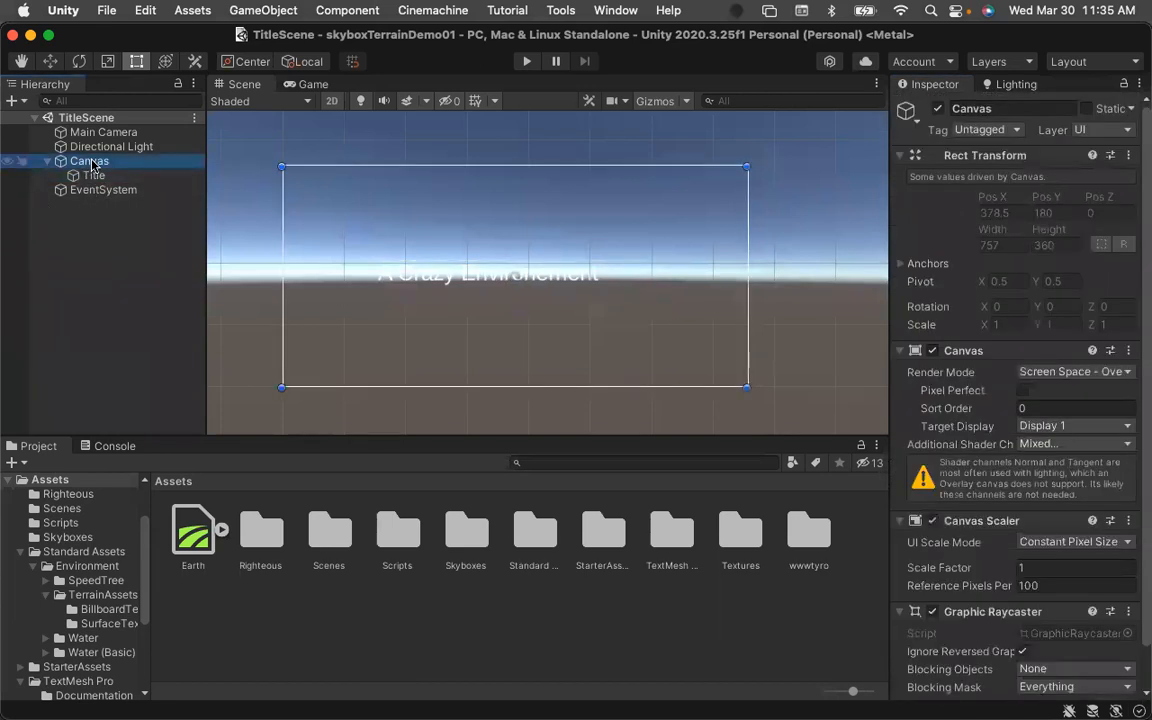
right_click(89, 162)
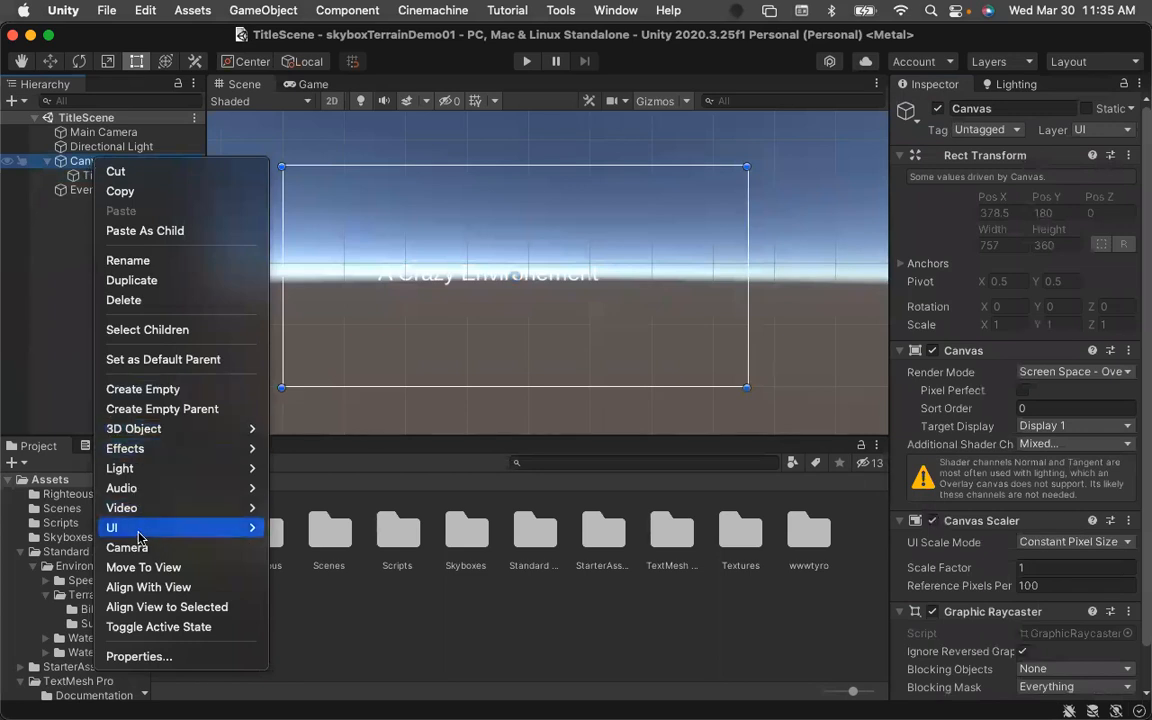
mouse_move(137, 535)
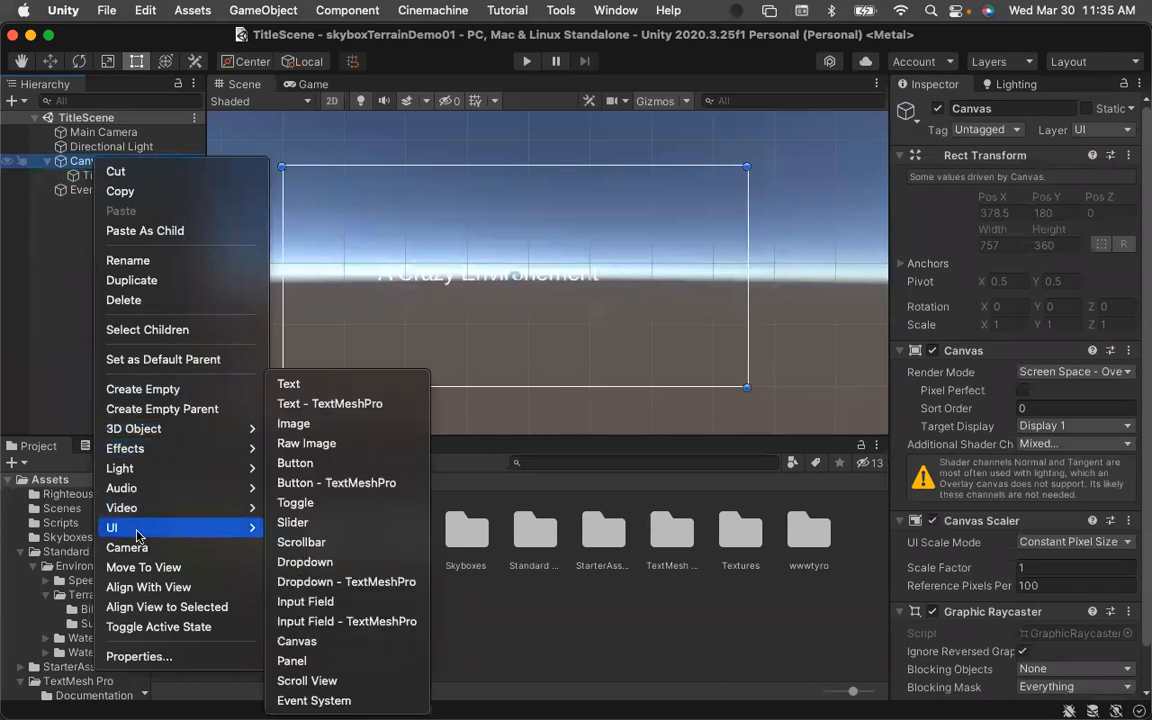
click(290, 384)
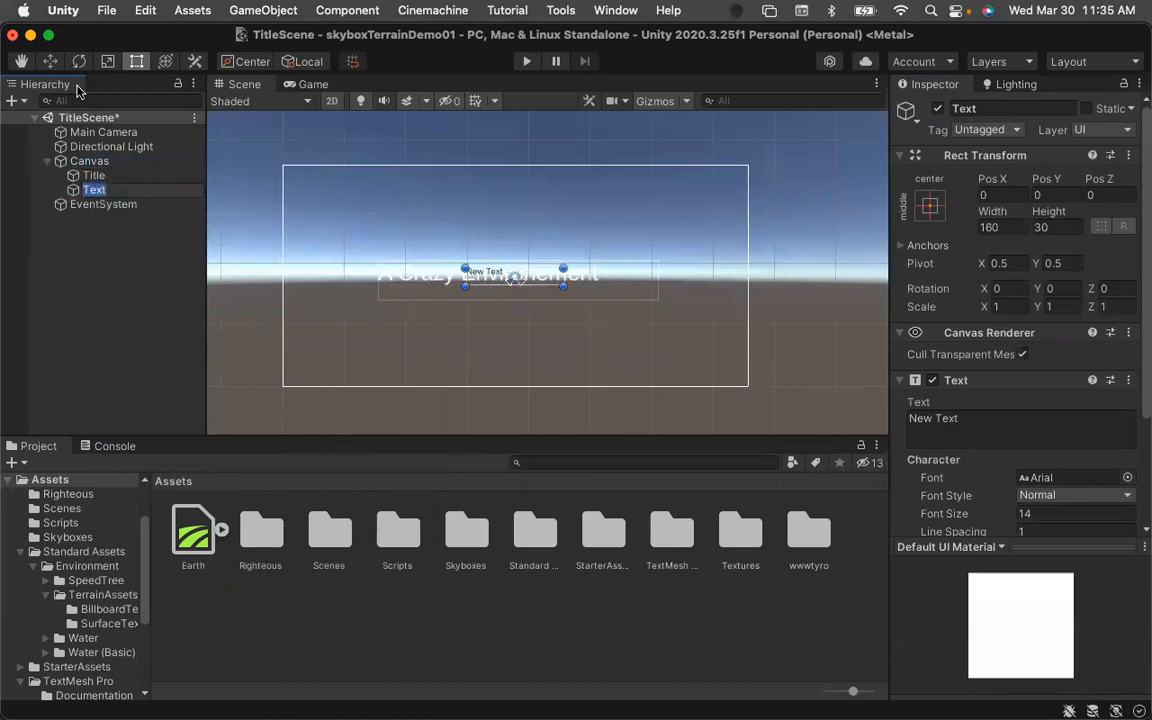
Move the new Text up to about Pos Y 80 and set its text to An Amazing World.
click(45, 61)
drag(516, 207, 514, 157)
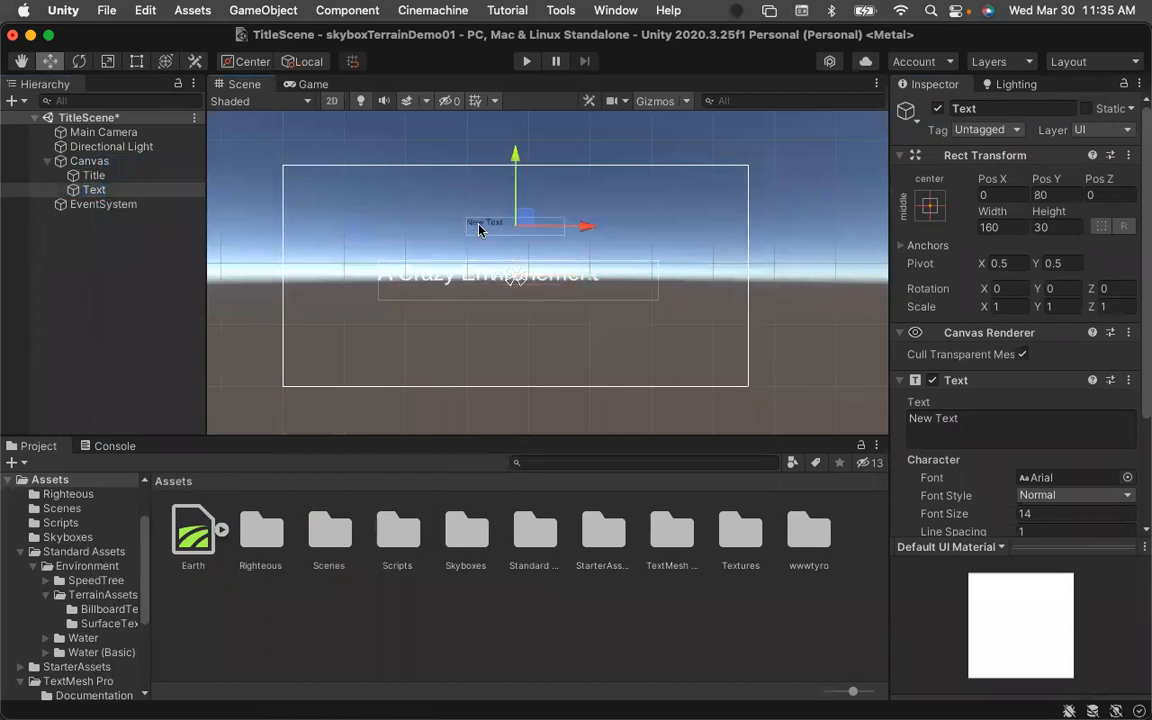
click(993, 425)
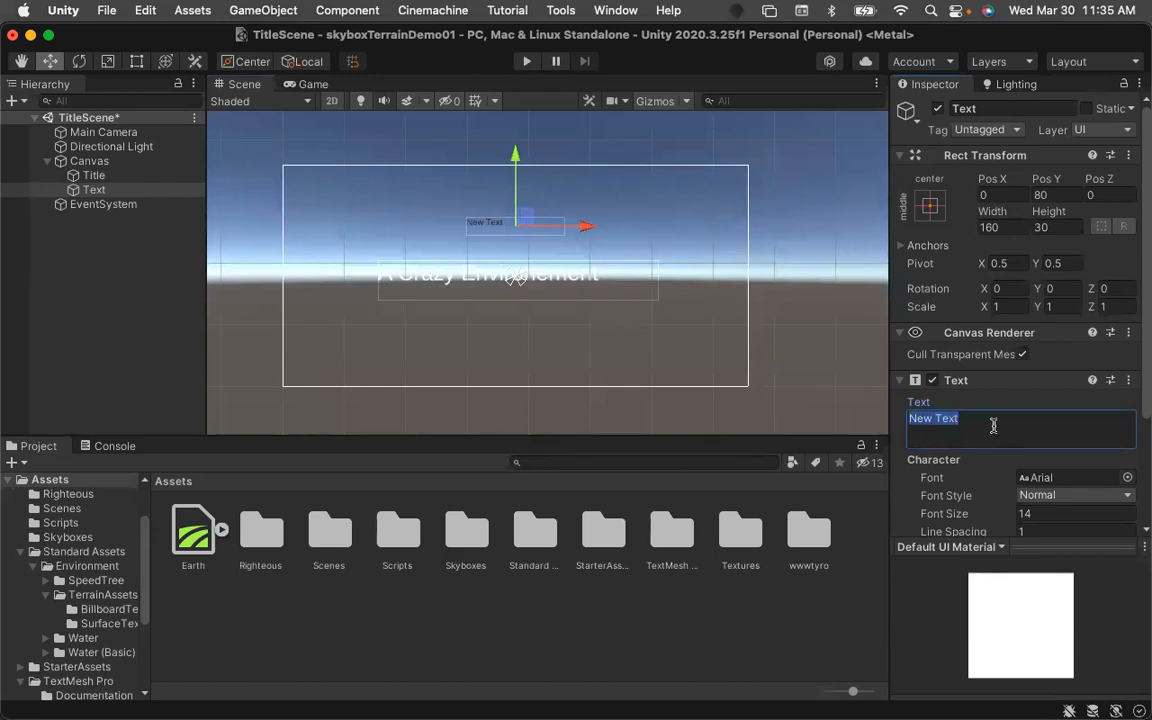
text(An Amazing Wor)
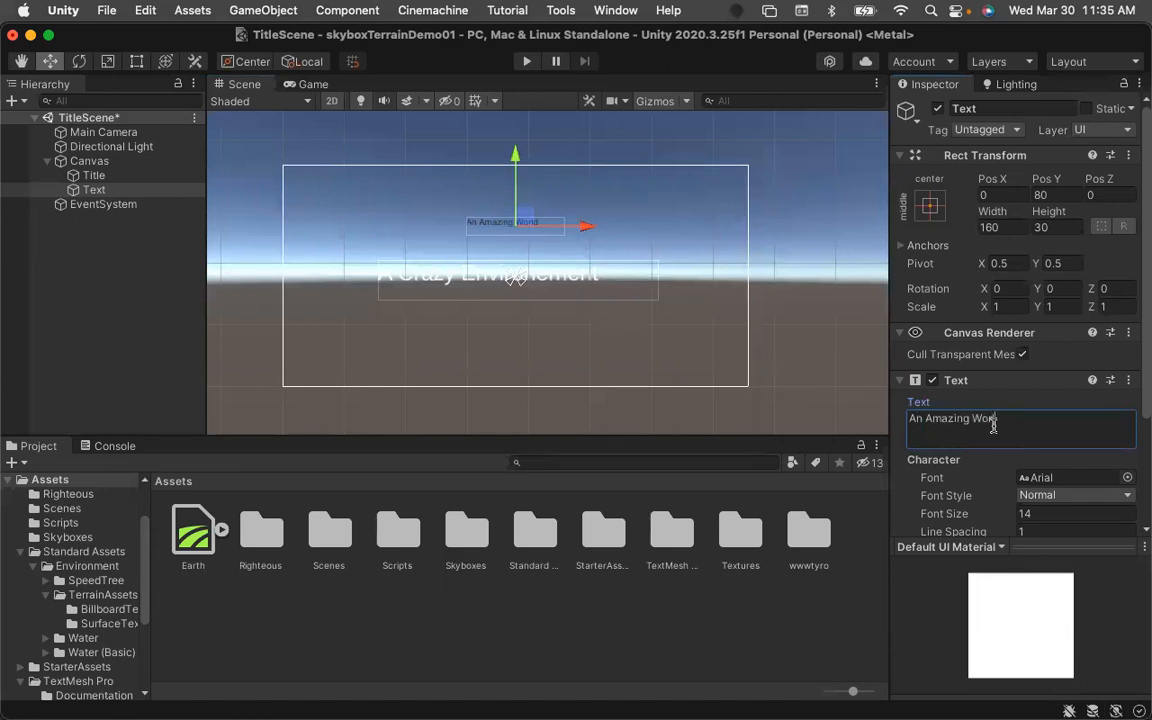
text(ld)
drag(1141, 423, 1141, 511)
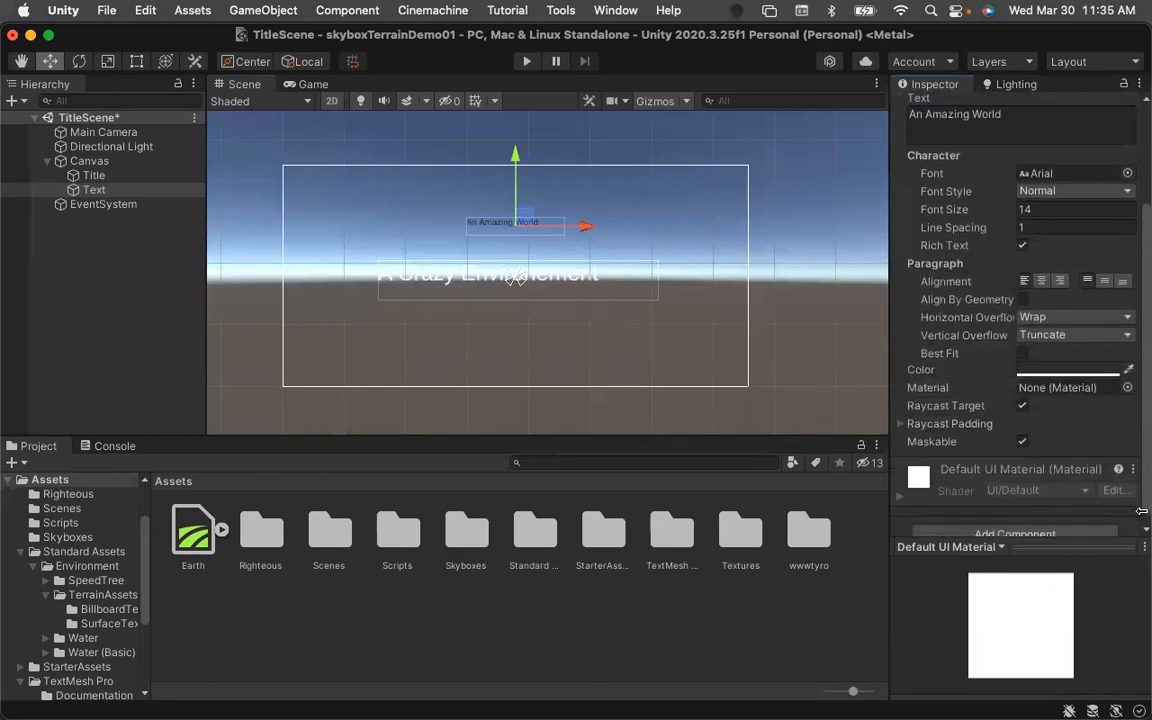
click(1127, 173)
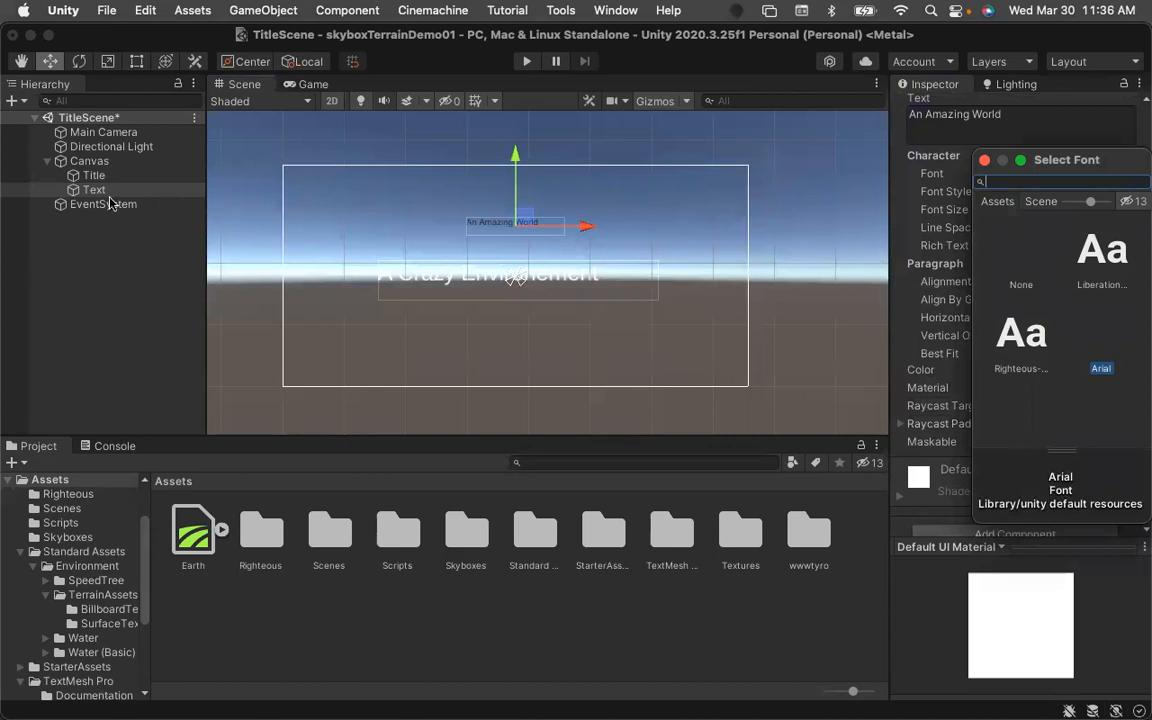
click(75, 186)
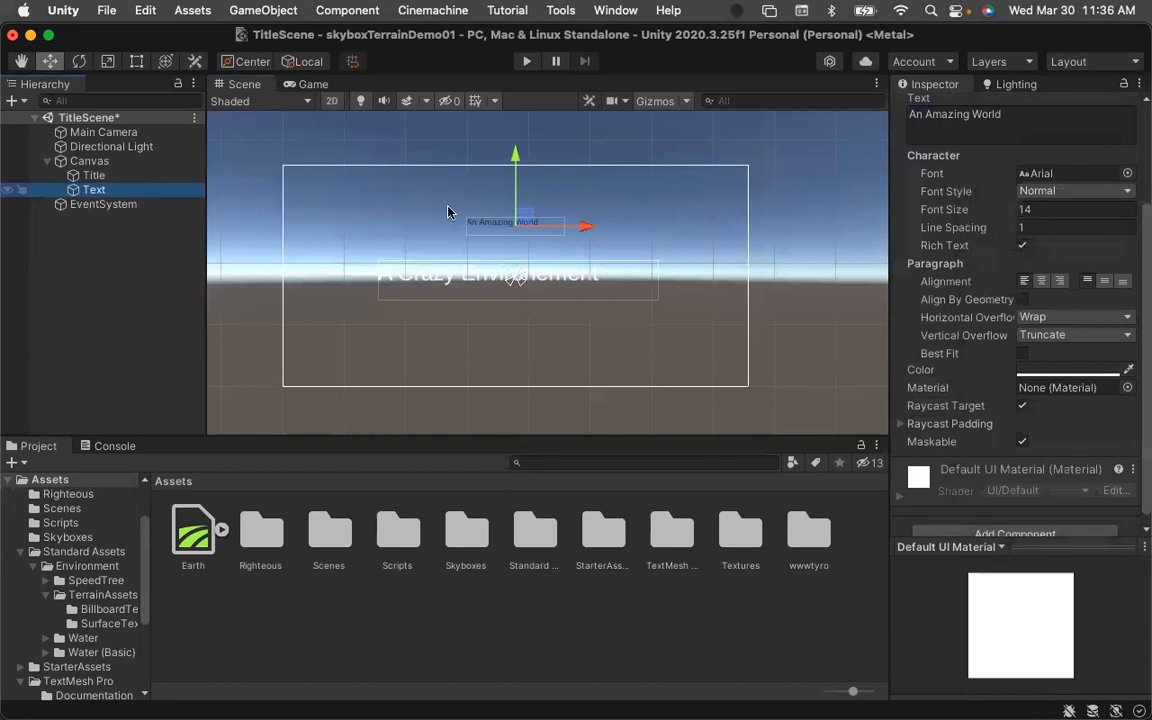
Delete the new Text object and save the scene.
scroll(1011, 232, up, 5)
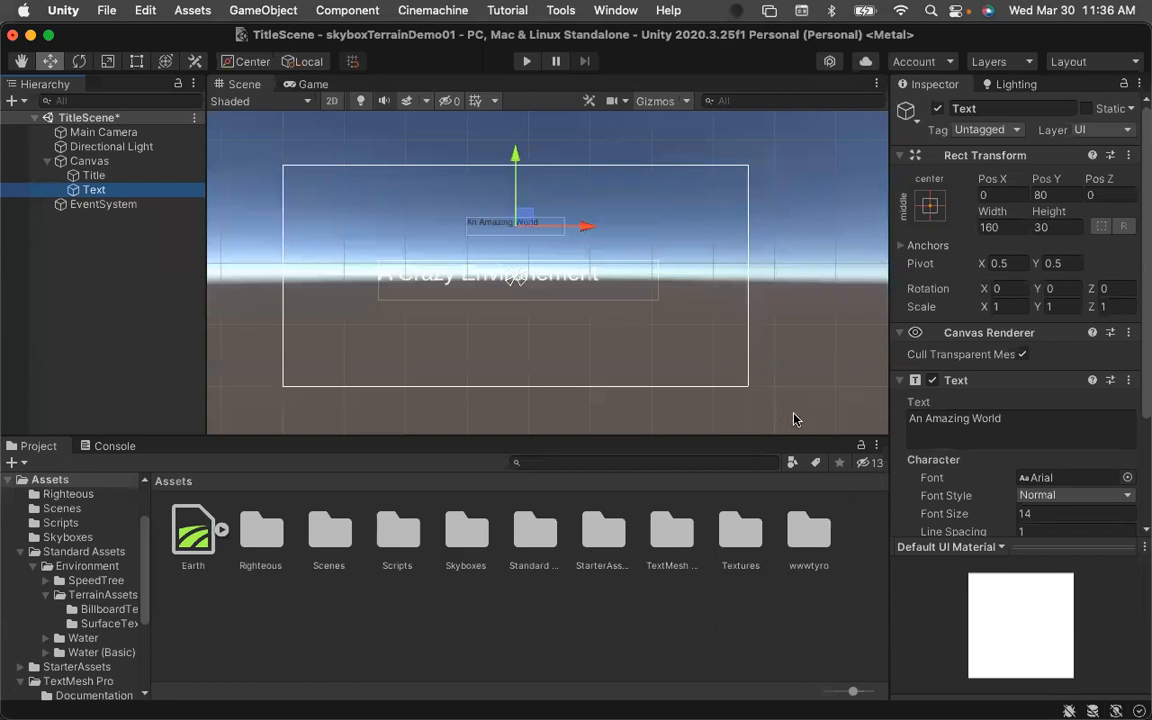
right_click(73, 192)
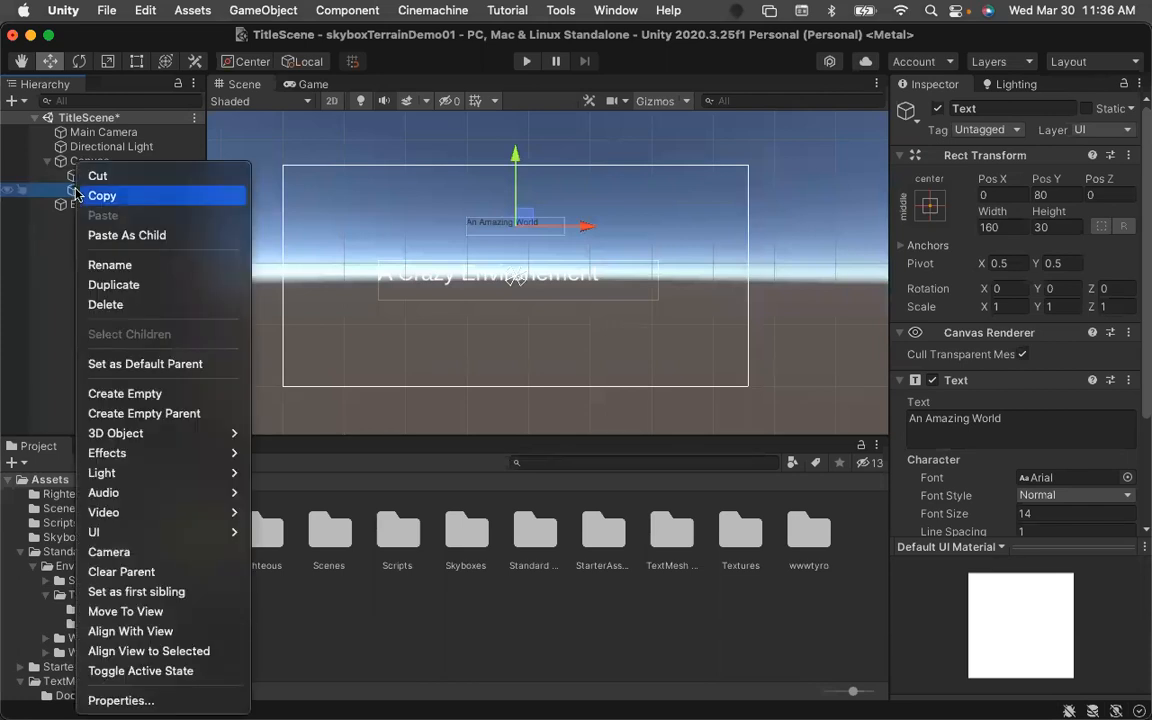
click(113, 300)
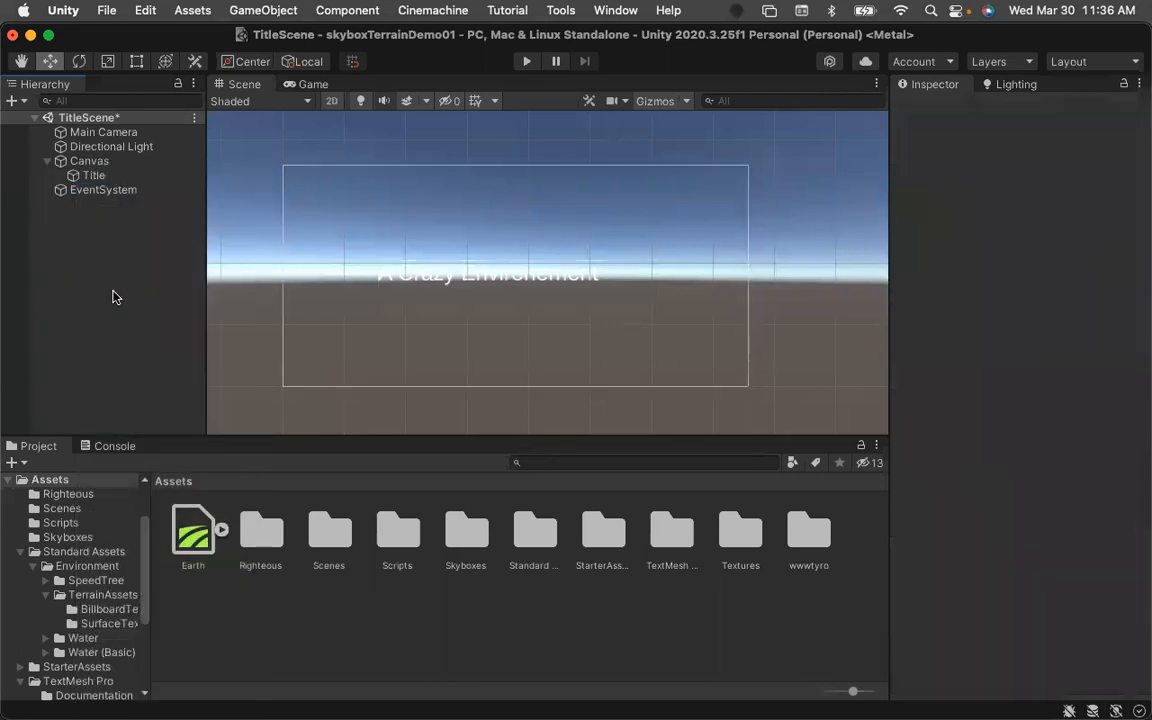
key(super+s)
Delete the TextMeshPro Title object from the Canvas.
click(72, 176)
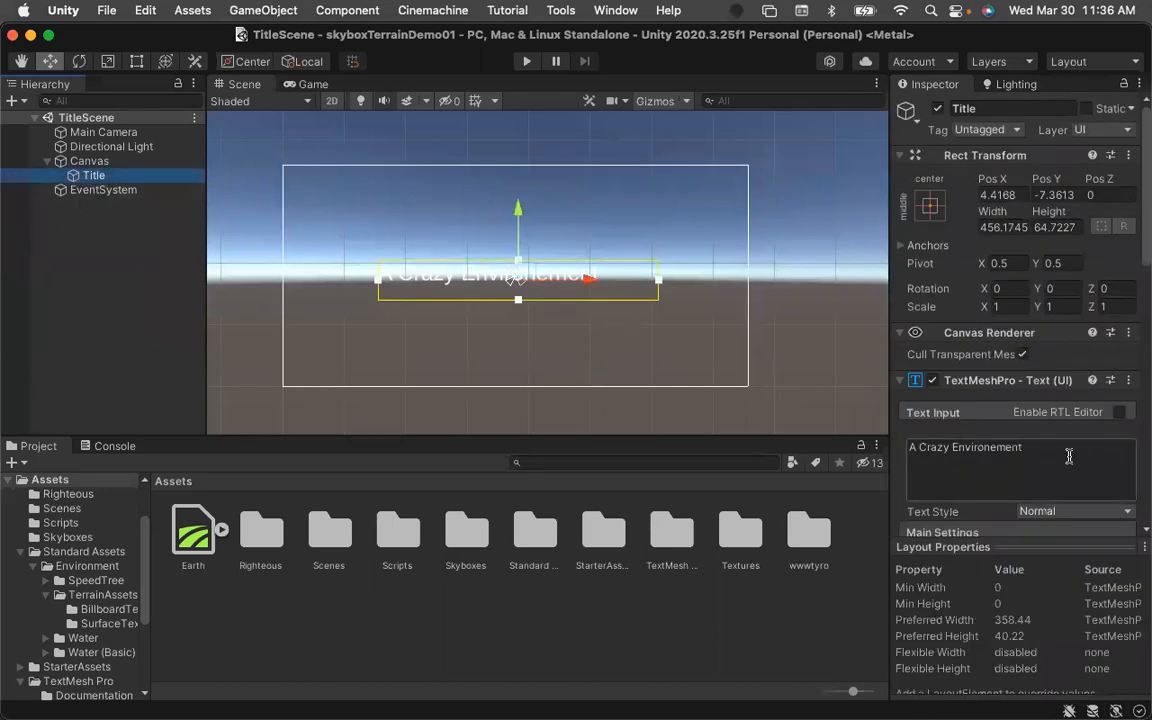
scroll(1069, 456, down, 1)
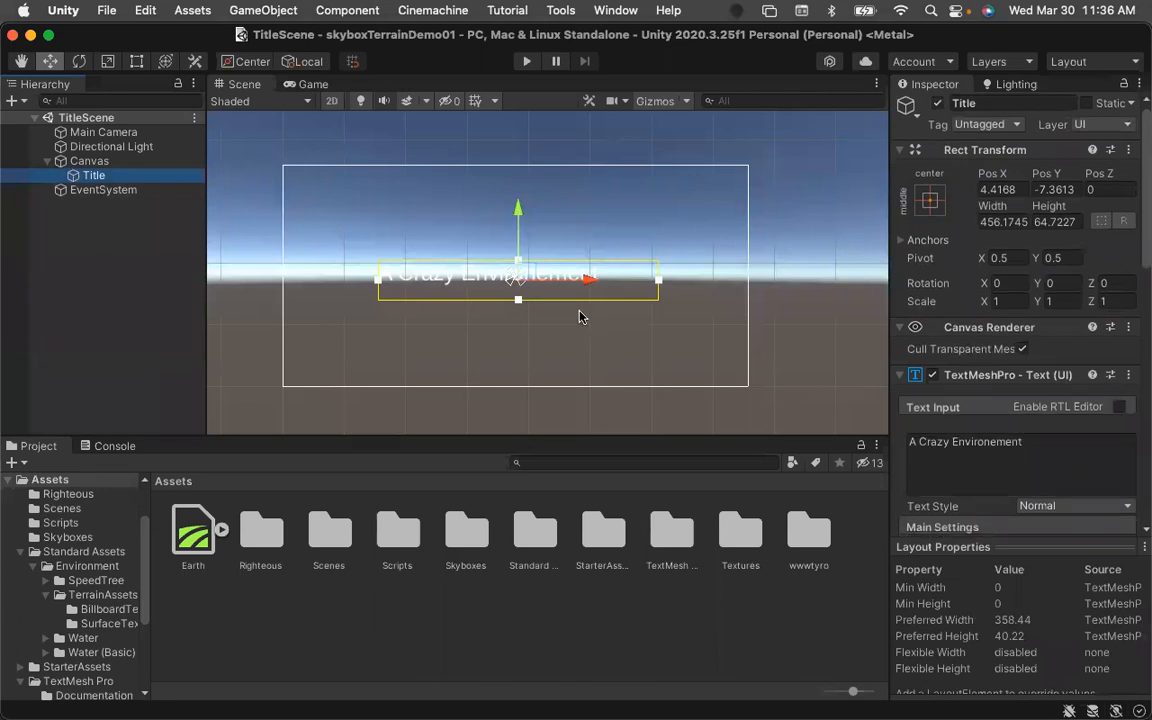
right_click(78, 176)
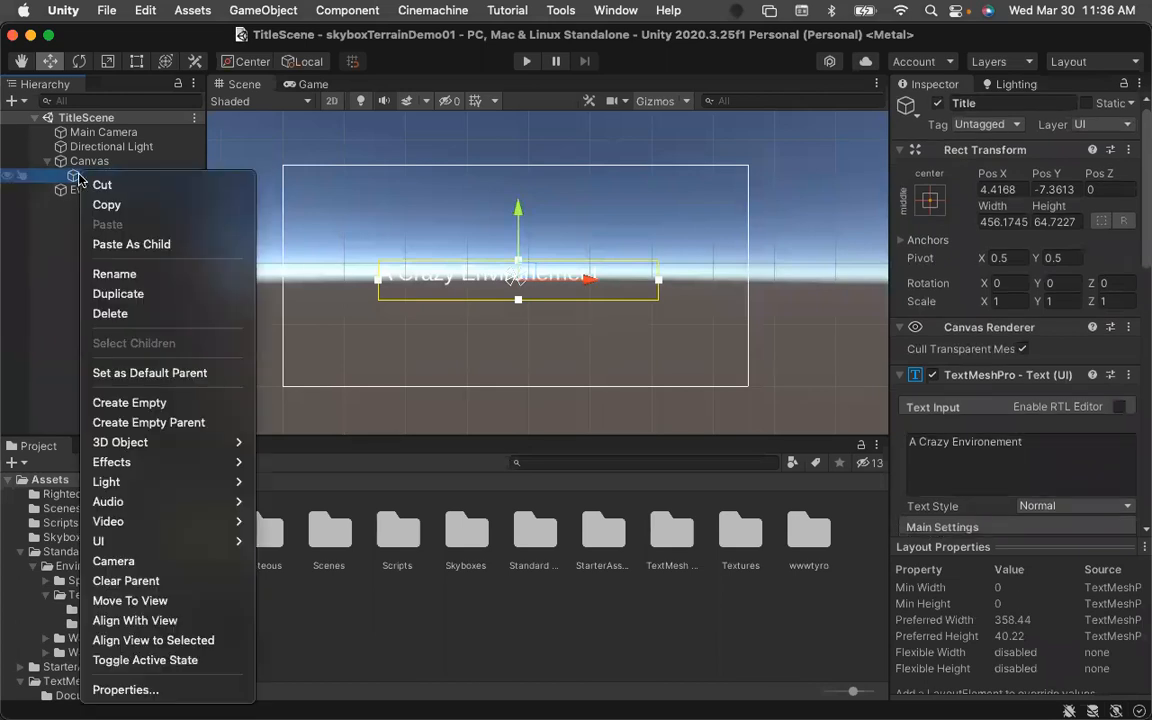
click(112, 313)
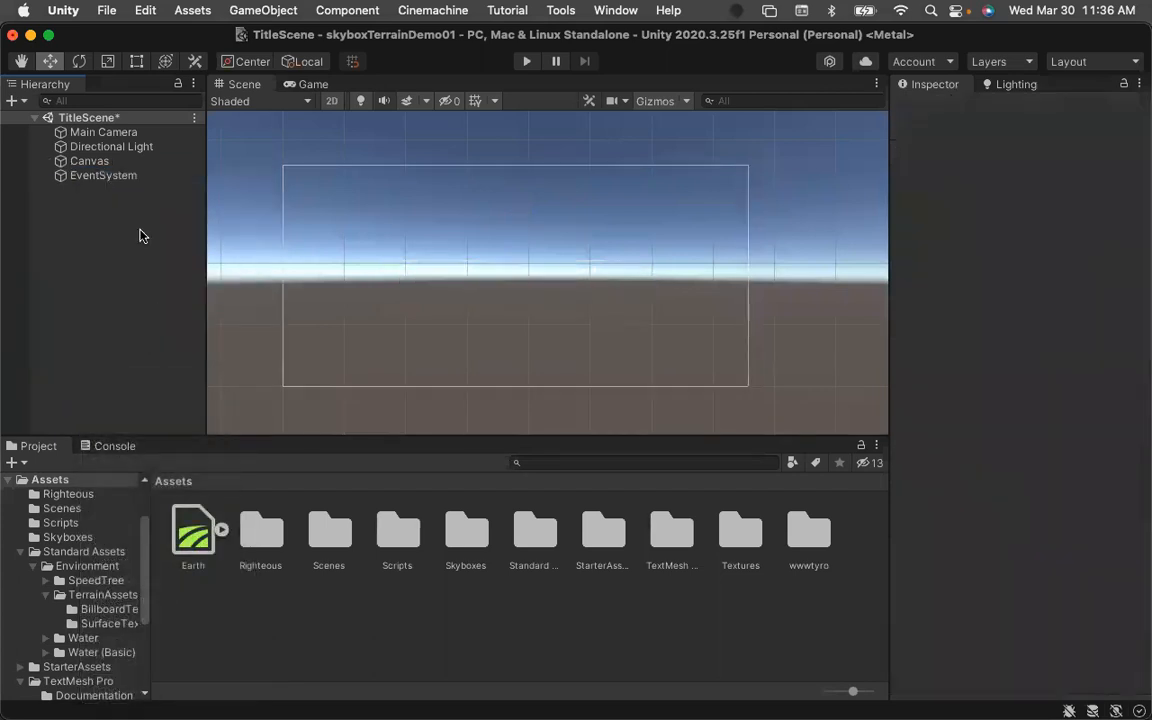
Add a legacy UI Text object under the Canvas and rename it Title.
click(86, 162)
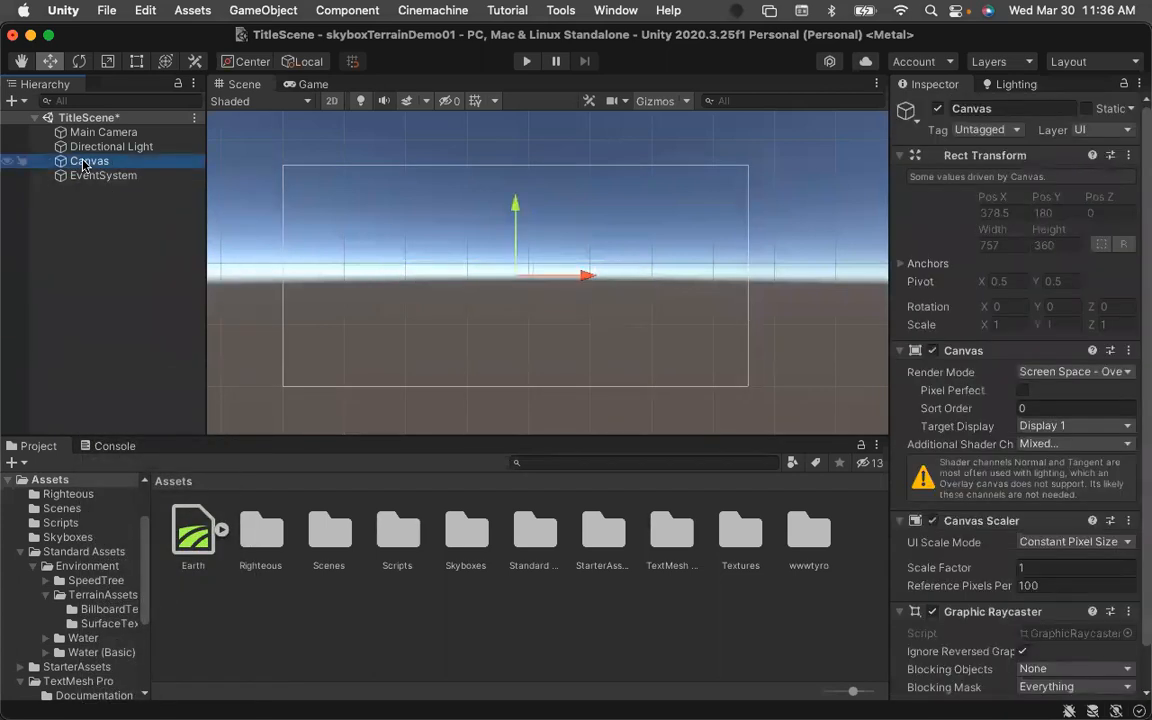
right_click(84, 164)
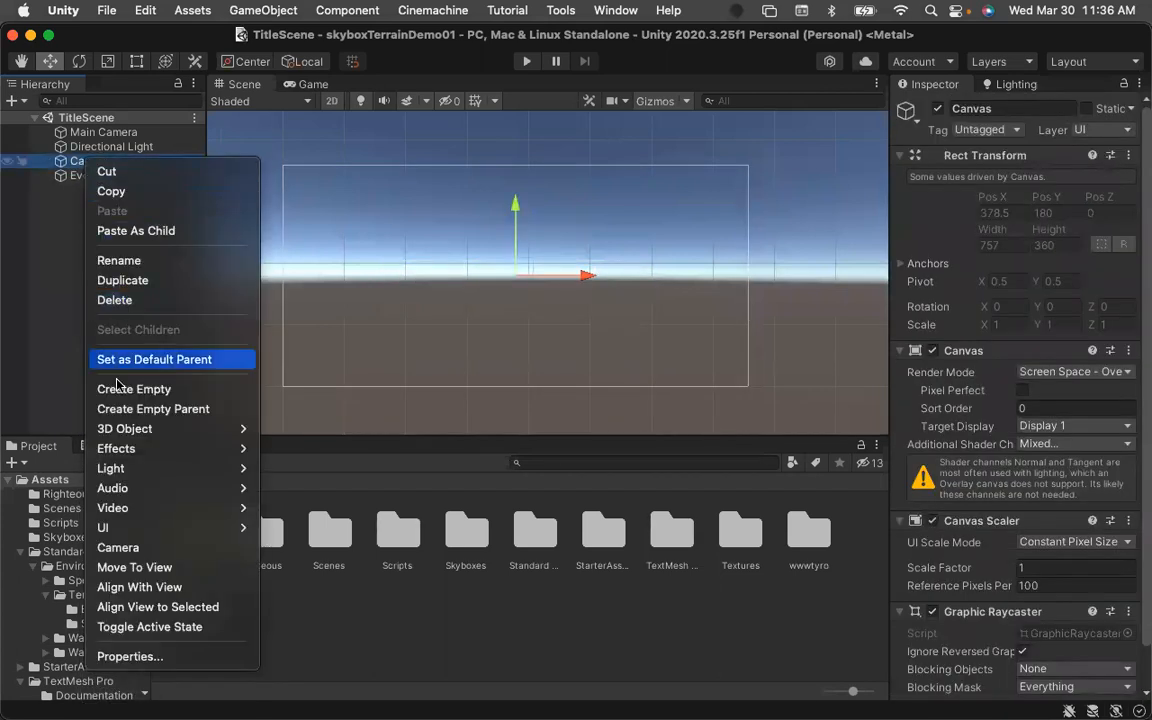
mouse_move(136, 538)
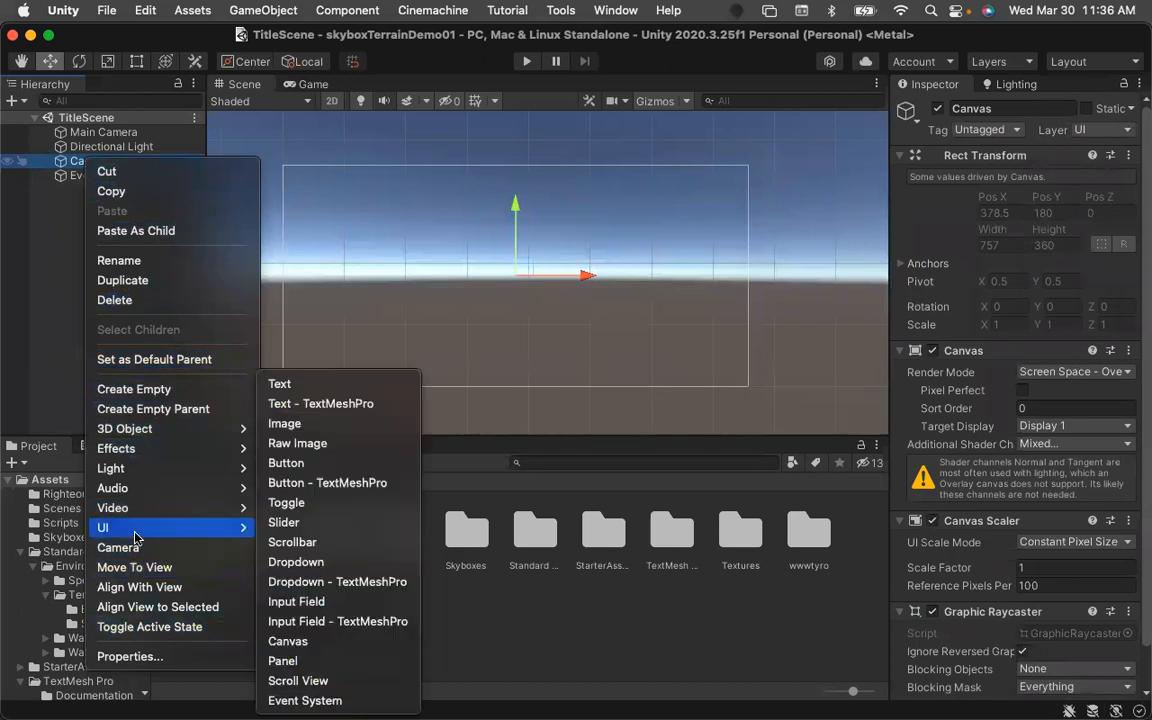
click(280, 382)
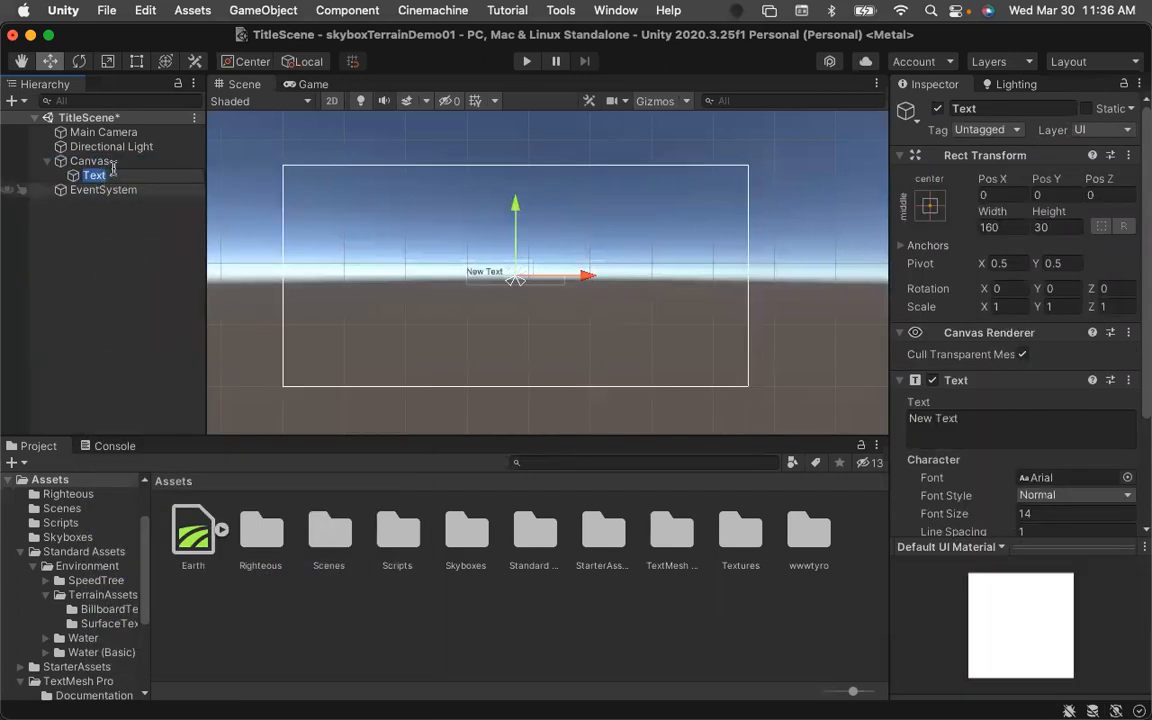
click(996, 109)
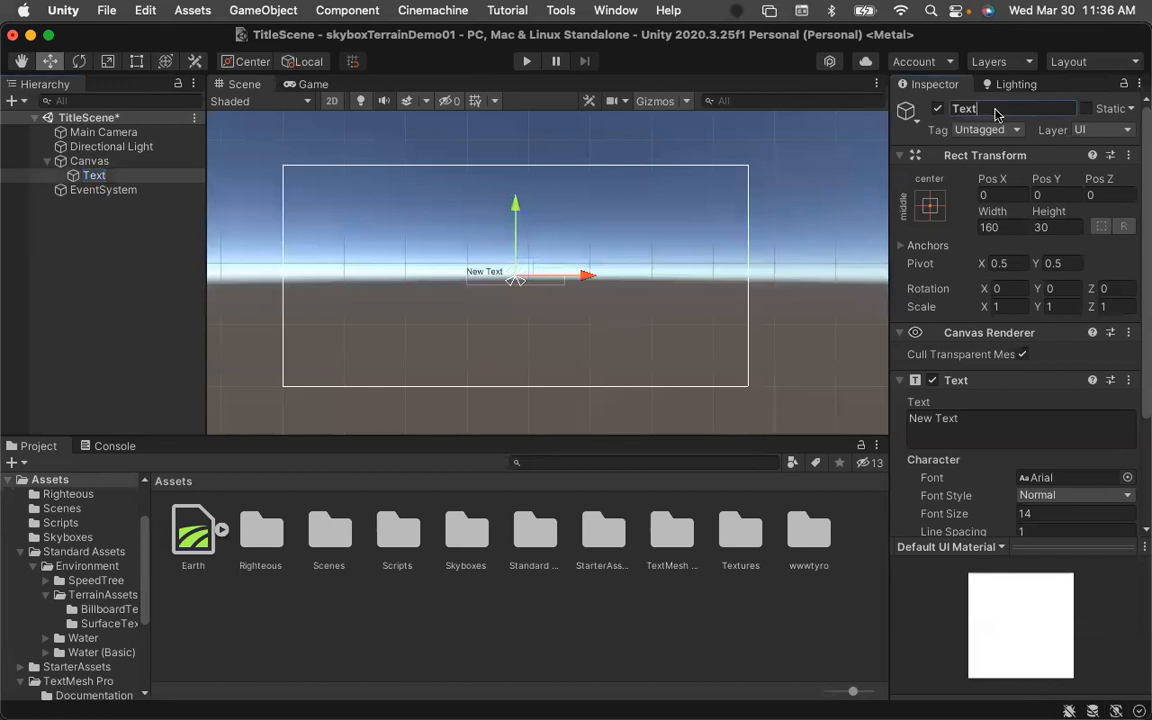
text(T)
key(Return)
Set the Title's text to Project Name.
click(993, 428)
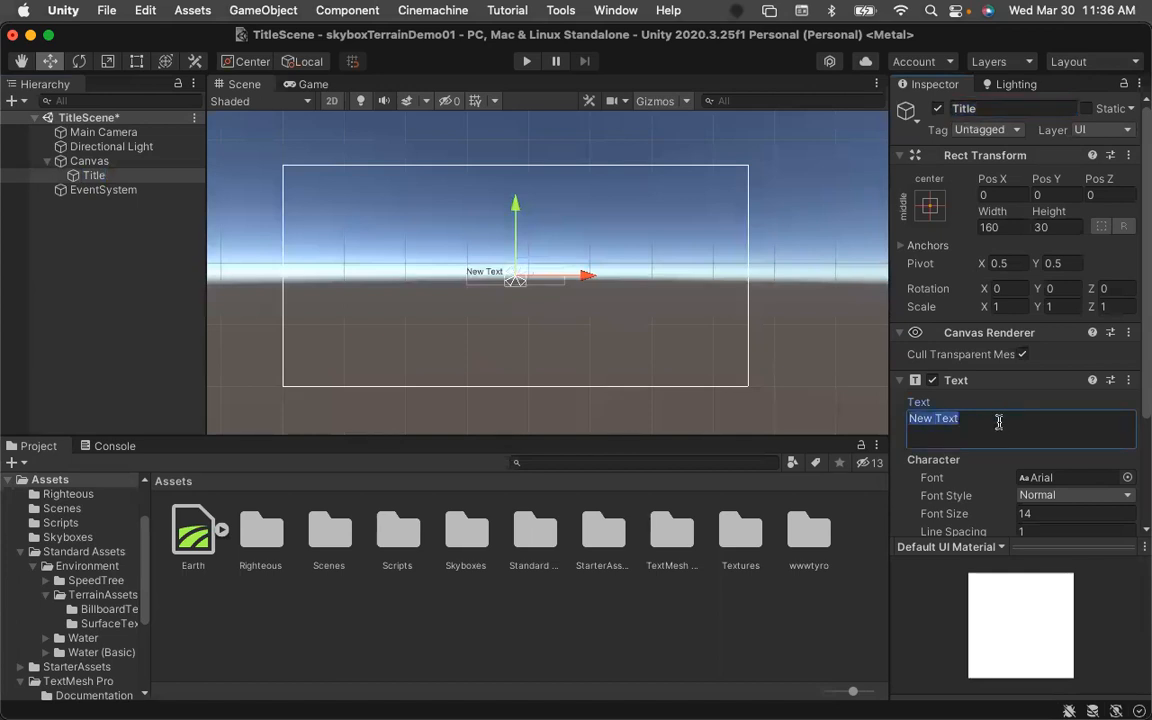
text(Project Name)
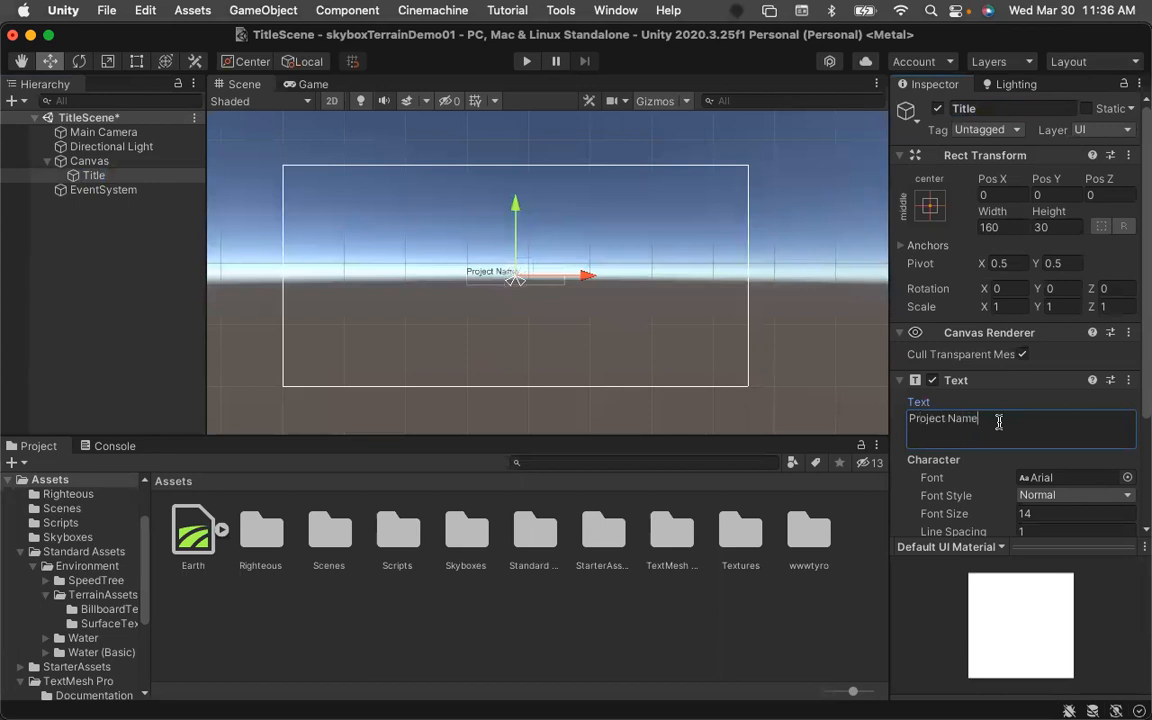
Set the Title's font to Righteous-Regular and its font size to 36.
scroll(926, 424, down, 5)
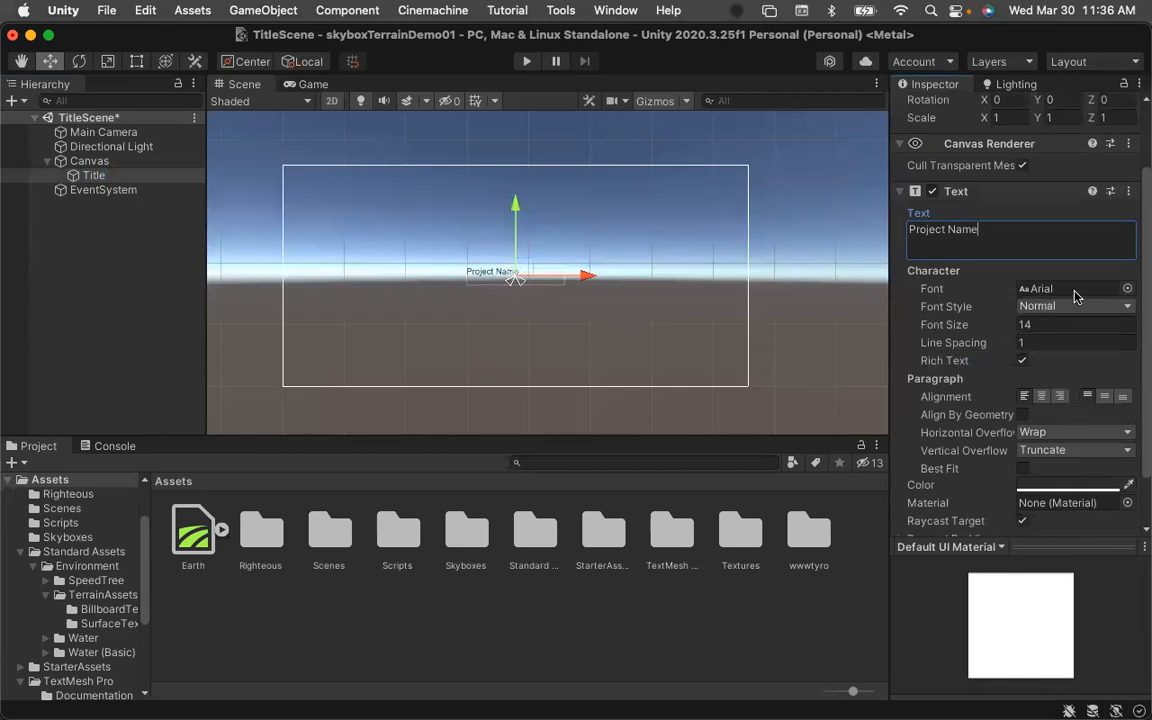
click(1127, 288)
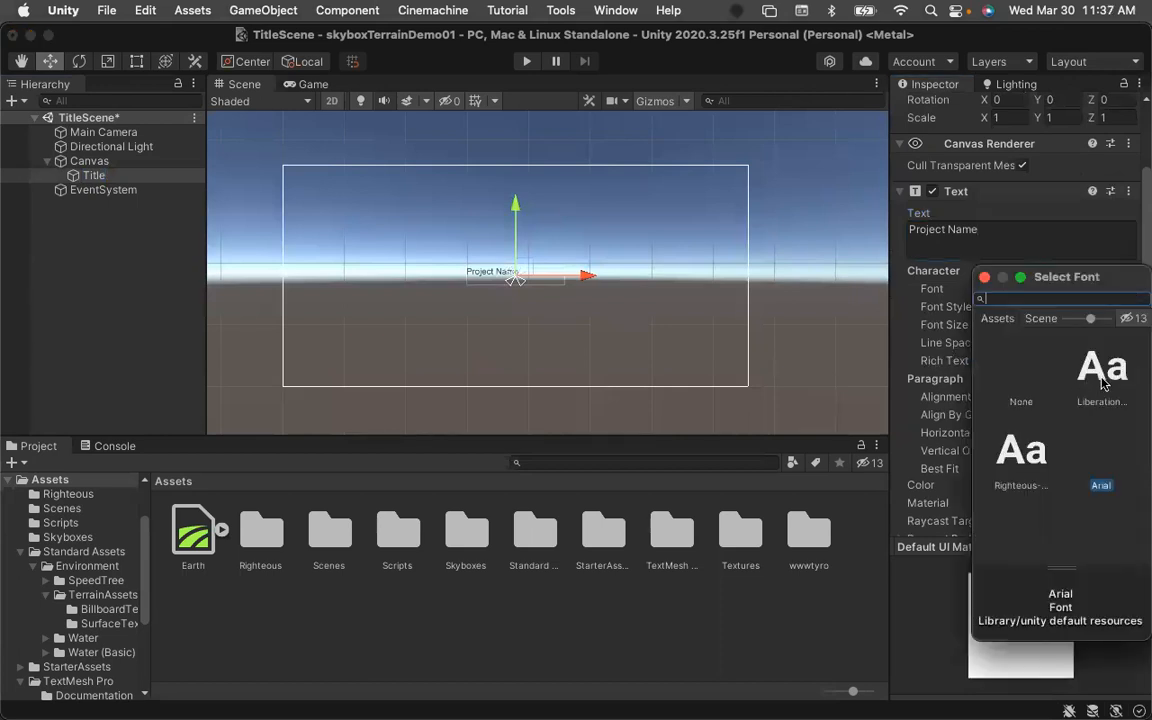
click(1022, 456)
double_click(1022, 459)
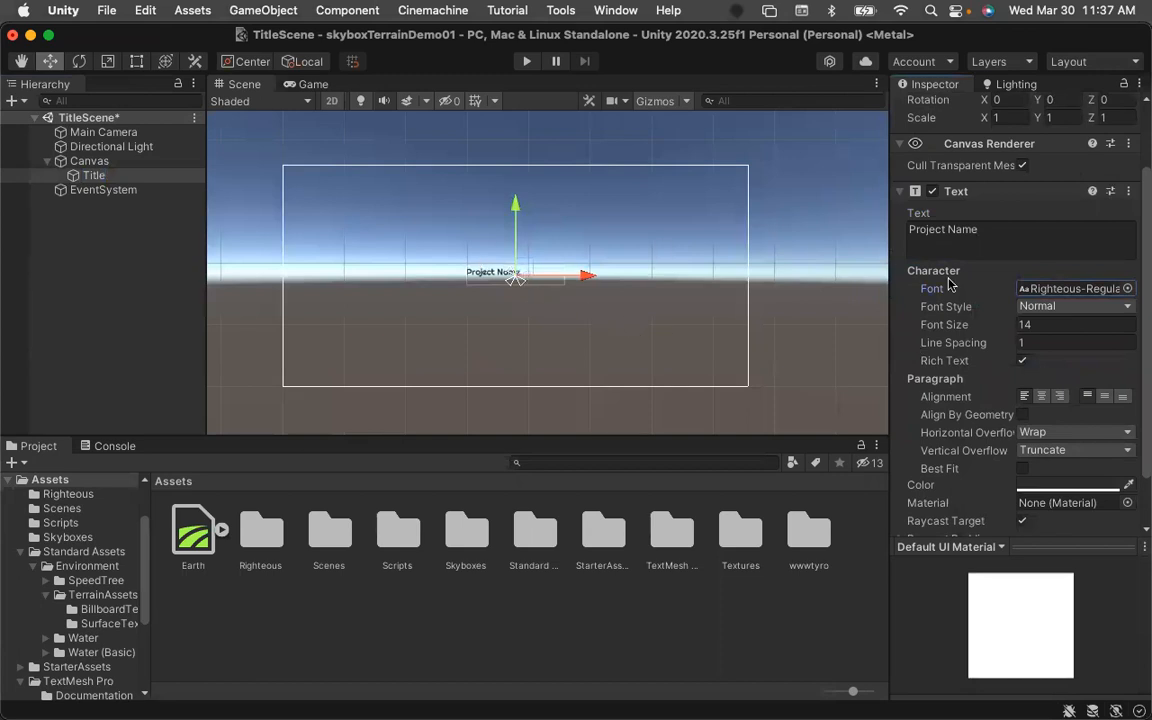
click(1043, 323)
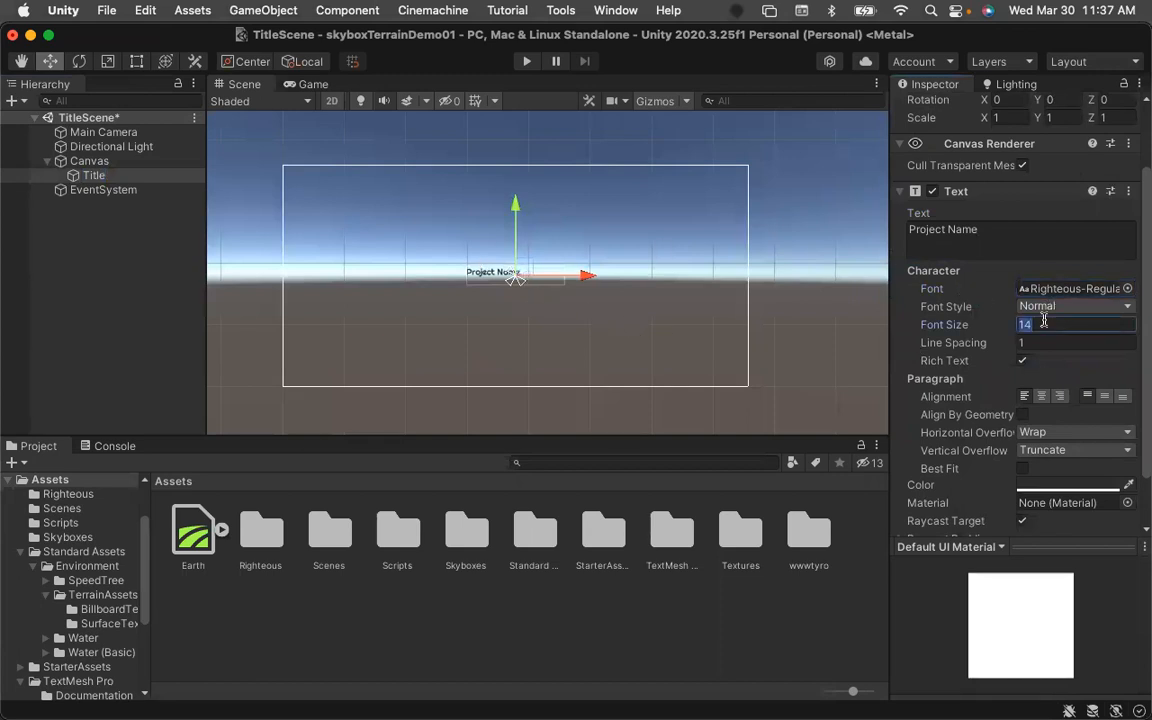
text(36)
Widen the Title's rect box to fit the text and center its paragraph alignment.
click(136, 61)
drag(561, 290, 673, 320)
drag(463, 266, 404, 268)
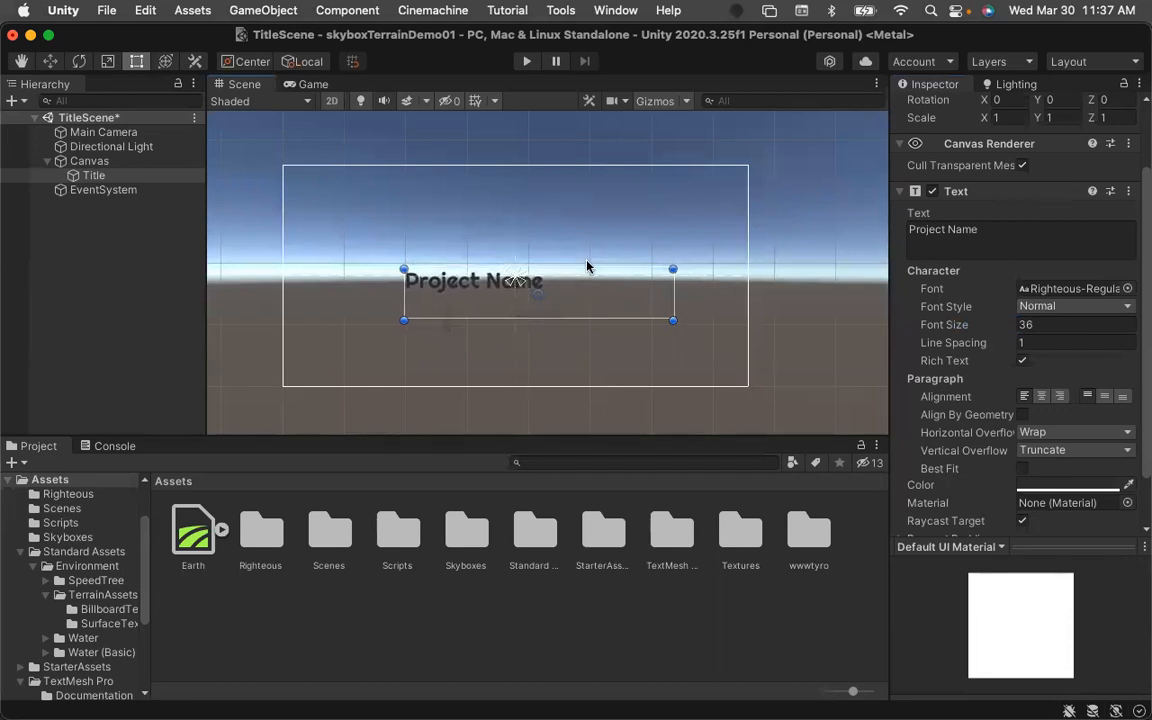
drag(668, 268, 588, 265)
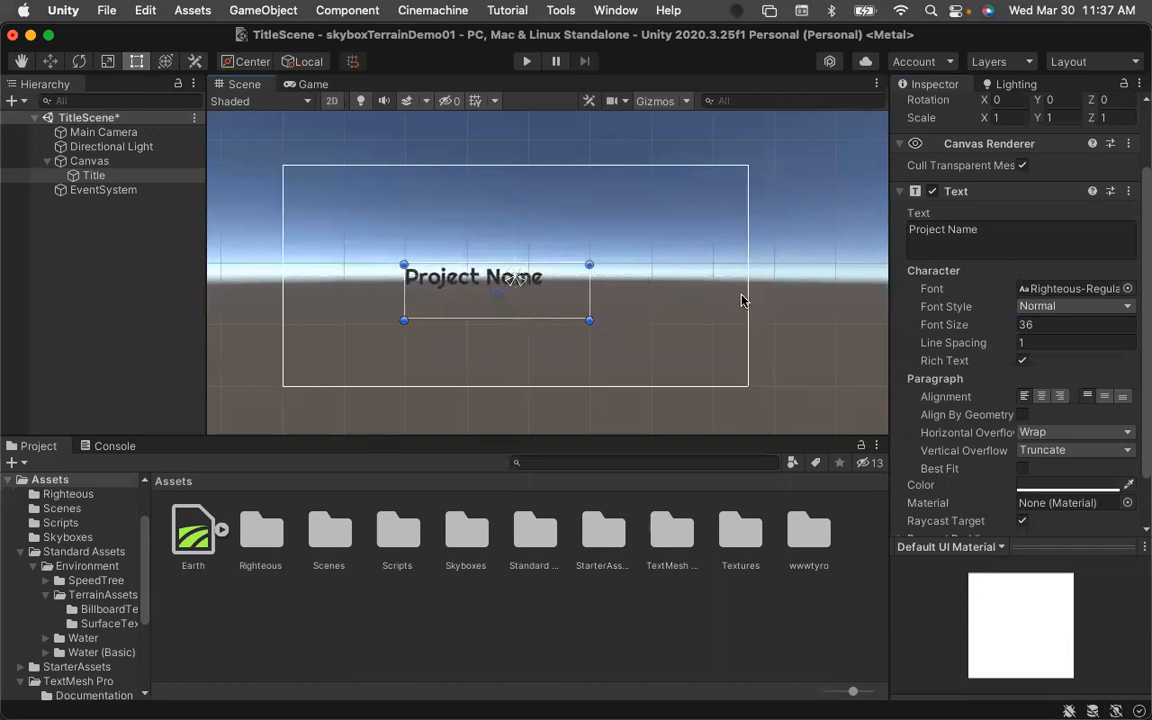
click(1041, 396)
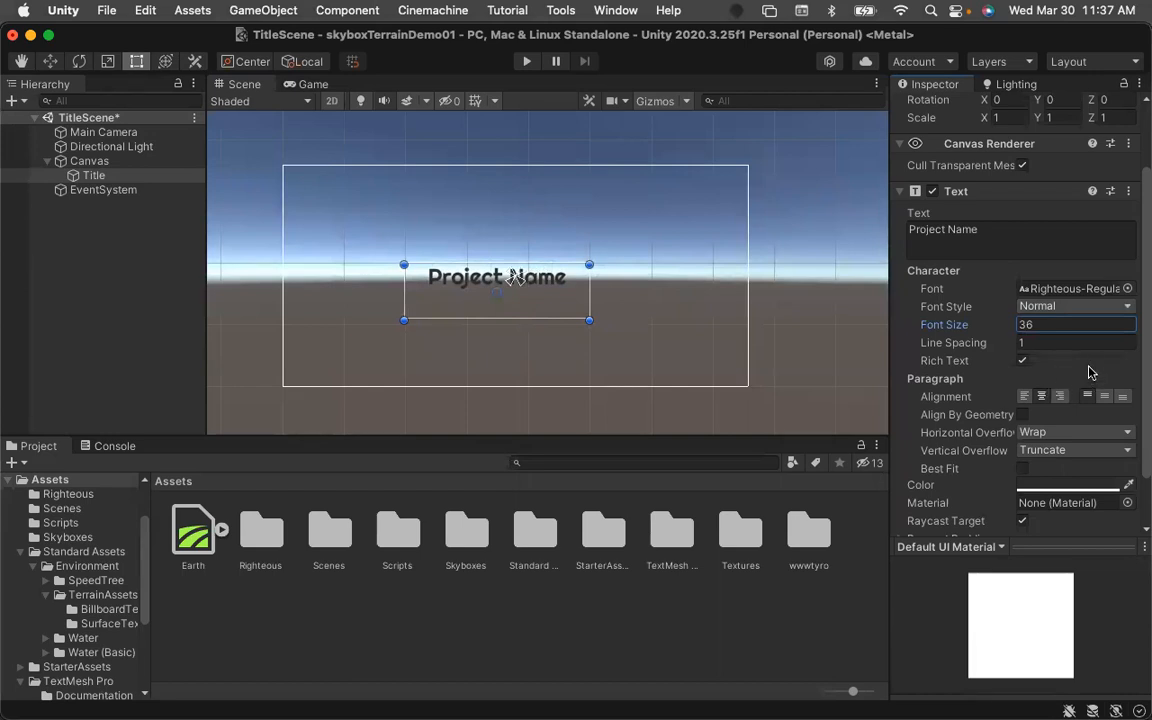
Set the Title's text colour to dark green.
scroll(1090, 372, down, 3)
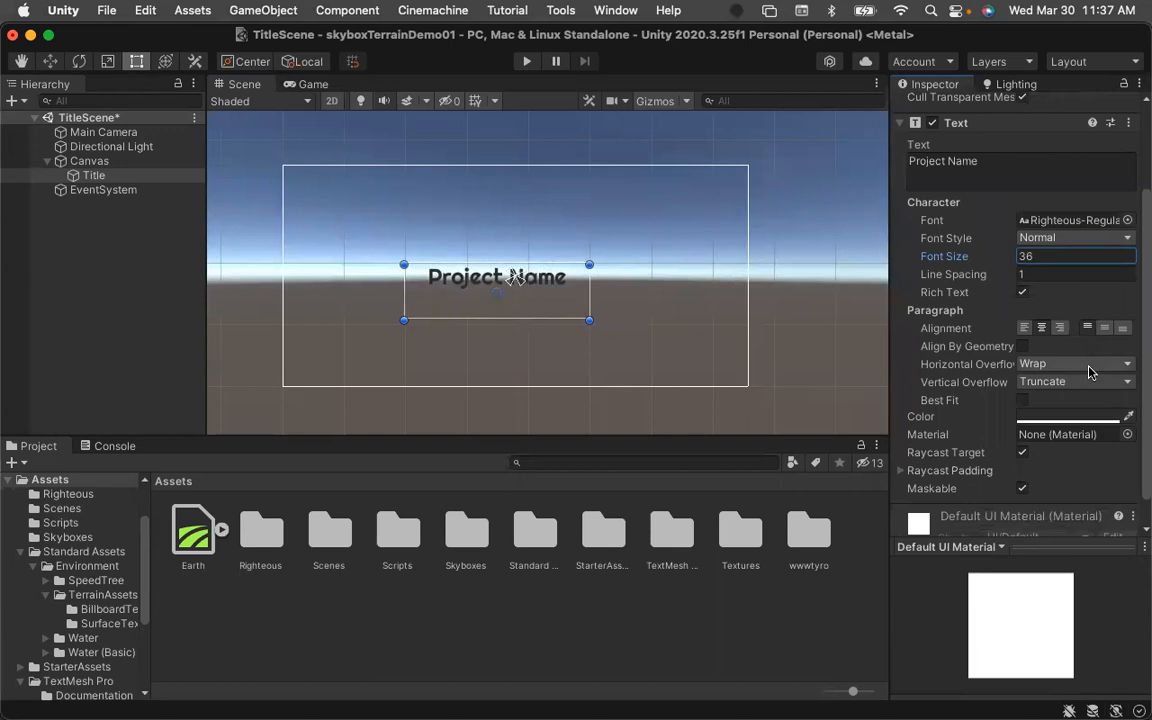
scroll(1090, 372, down, 2)
click(1068, 364)
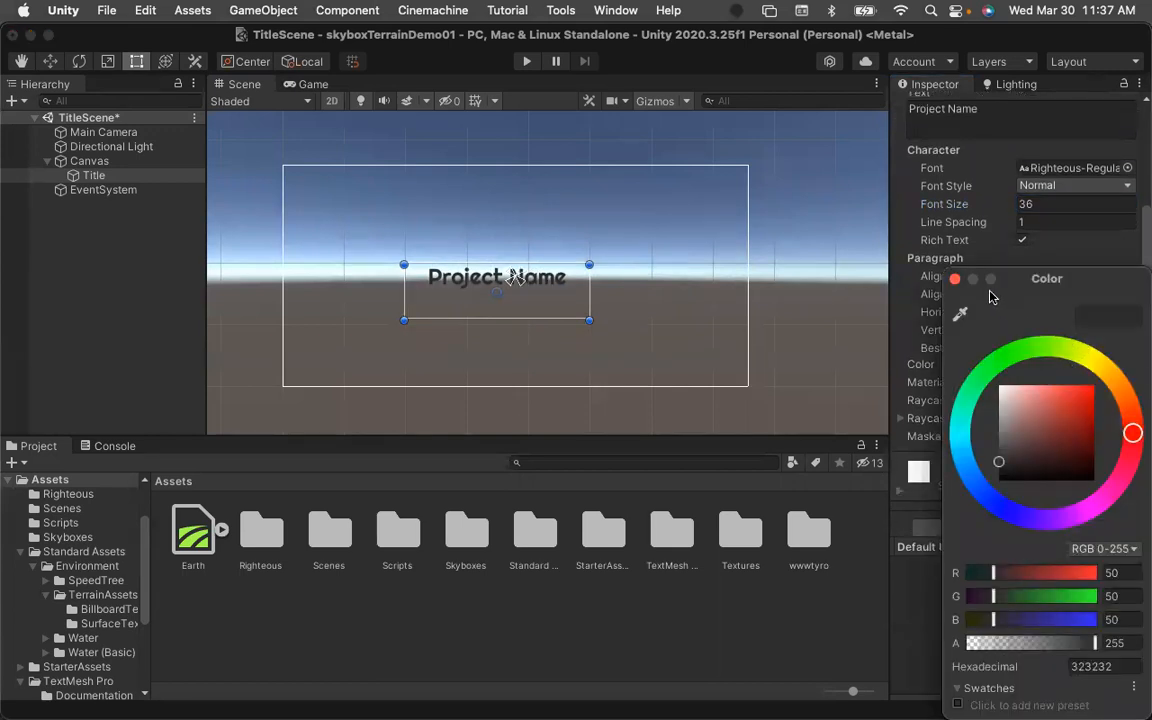
drag(971, 384, 994, 363)
drag(1055, 428, 1095, 452)
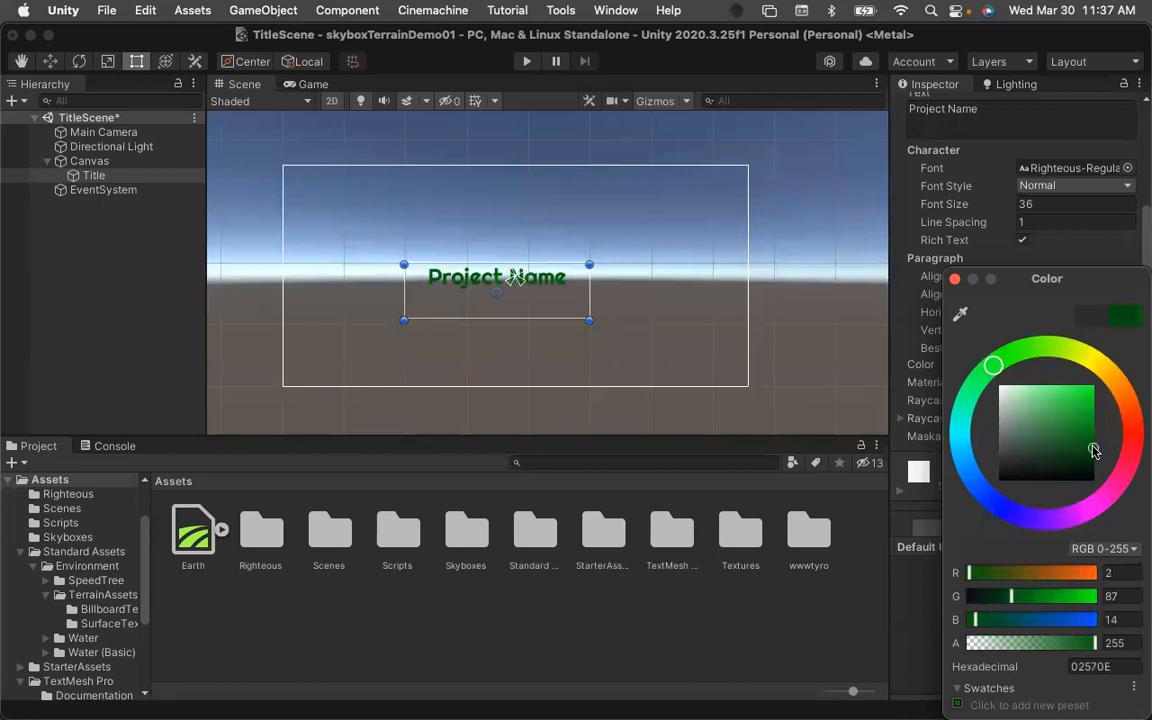
click(955, 280)
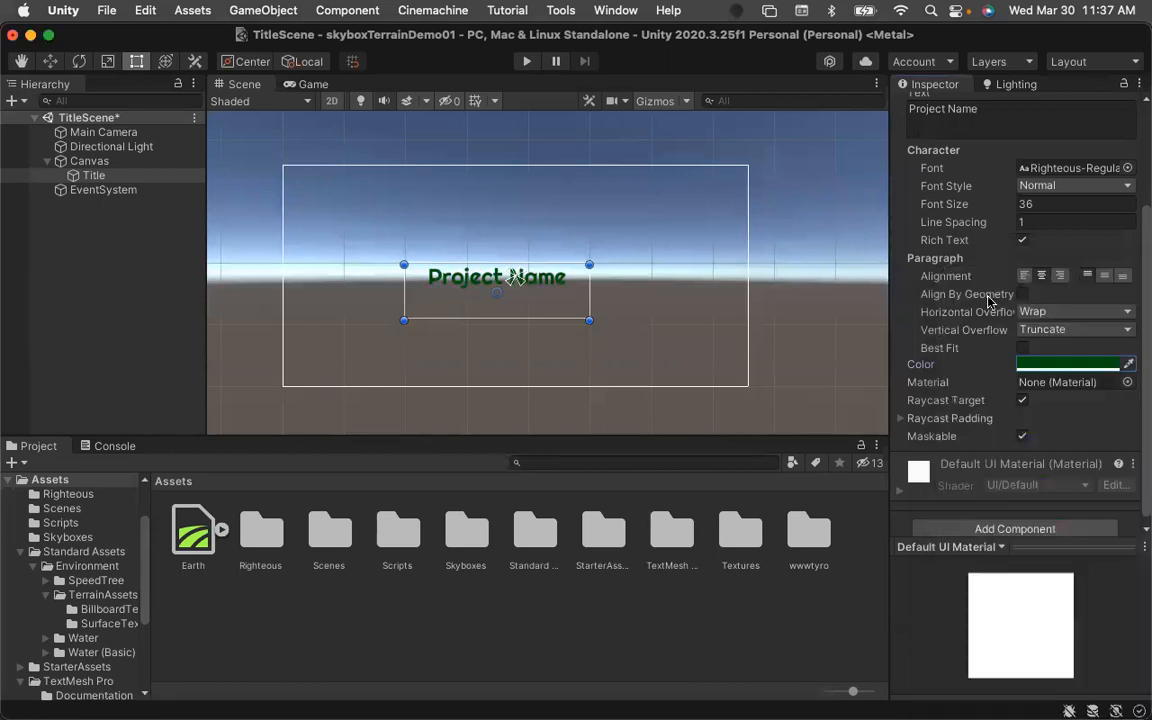
Change the Title's text colour to dark red, hex 630201.
click(1087, 366)
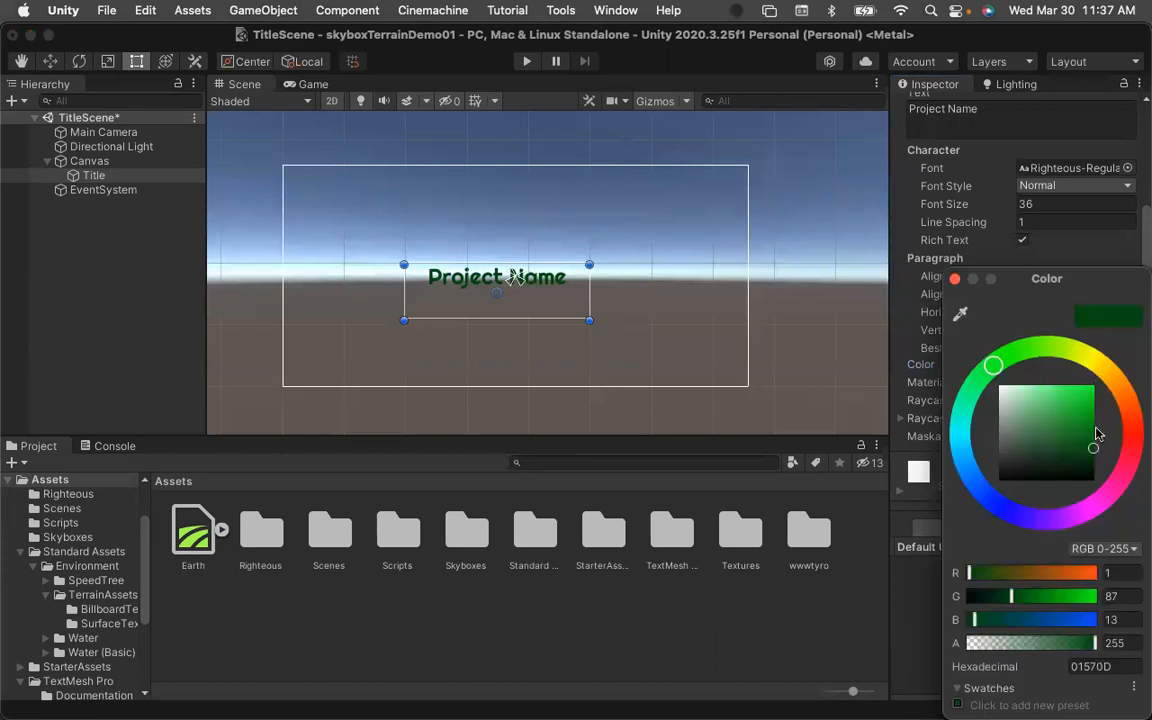
click(1131, 433)
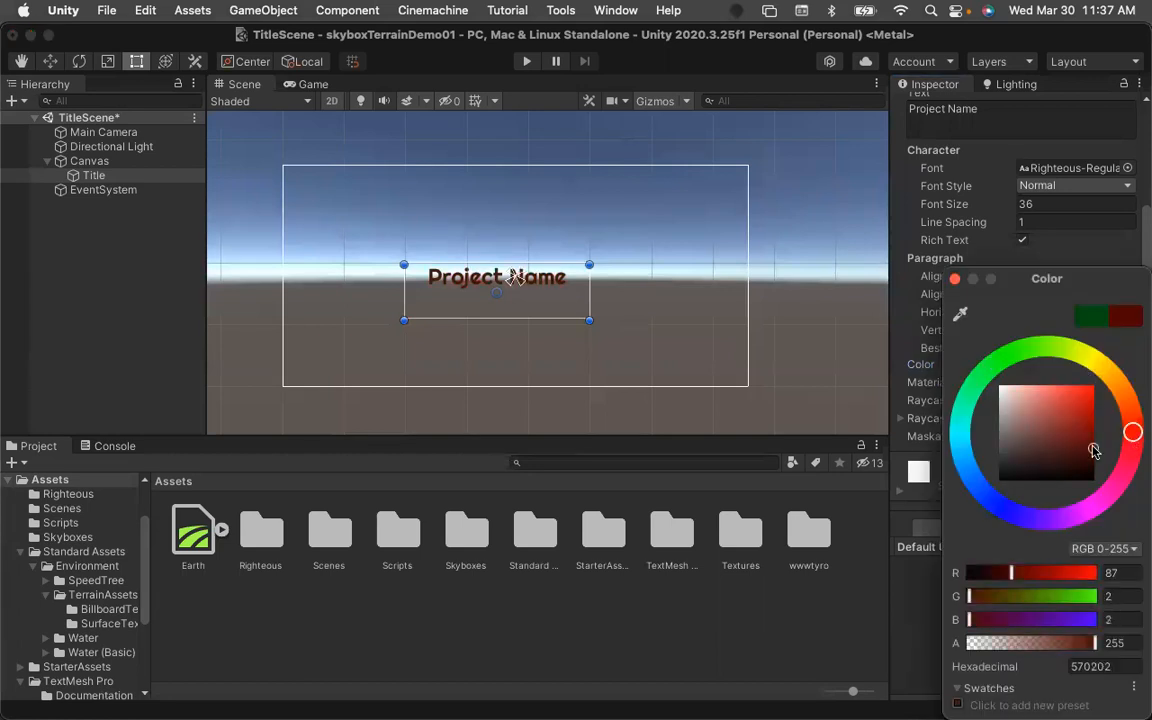
drag(1094, 450, 1094, 443)
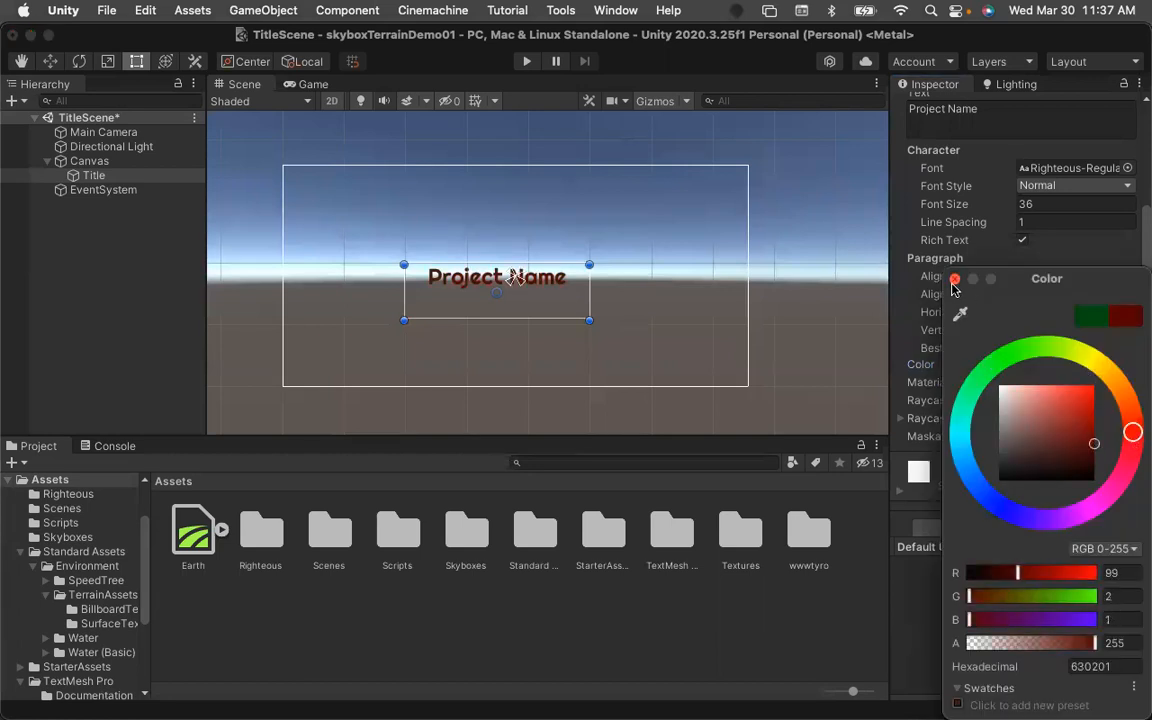
click(955, 280)
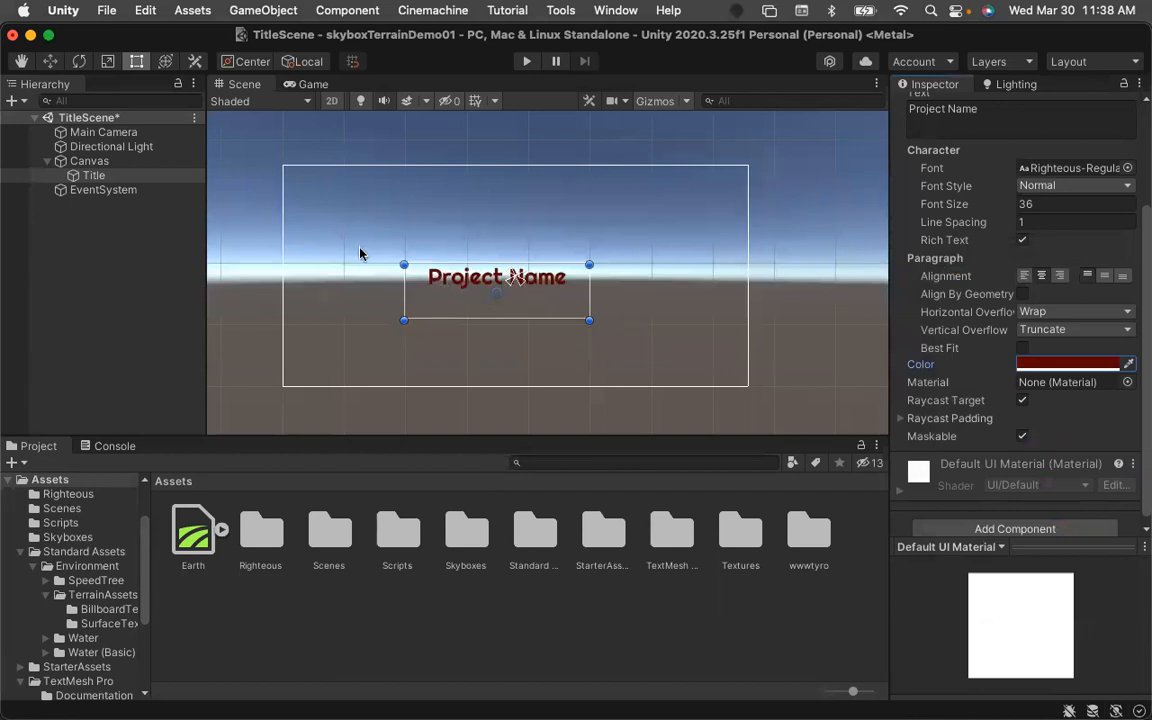
Move the Title text up and slightly right within the canvas.
click(50, 62)
drag(503, 229, 505, 202)
drag(560, 265, 598, 268)
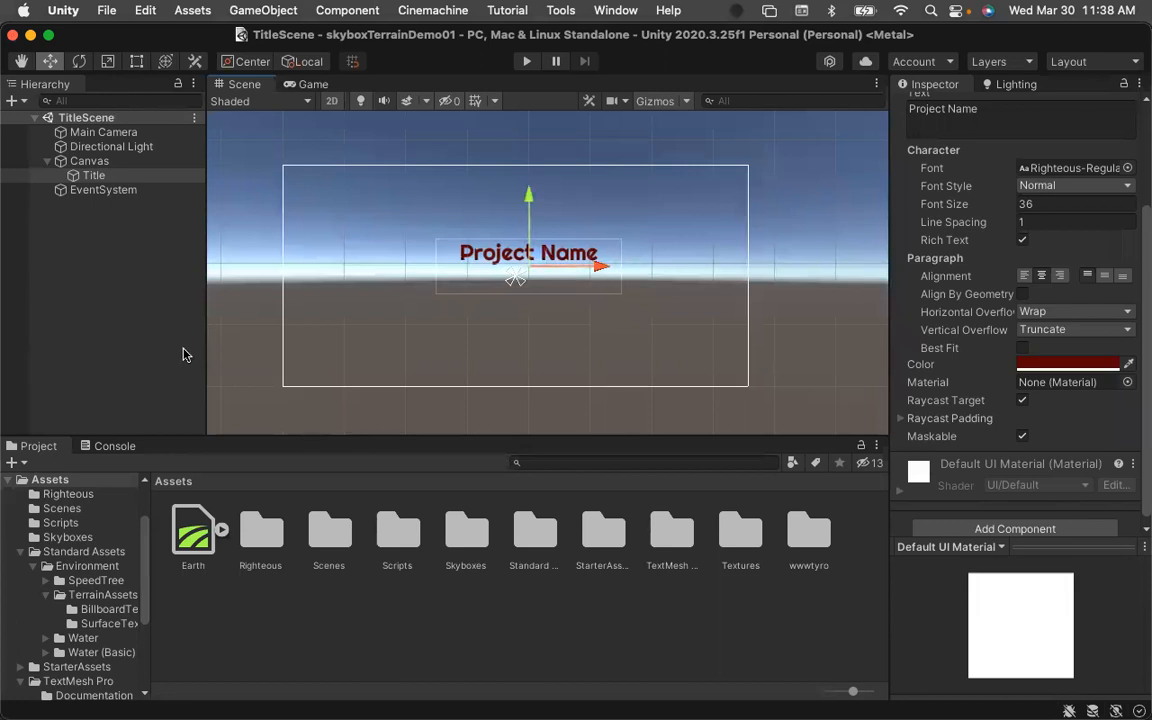
click(121, 249)
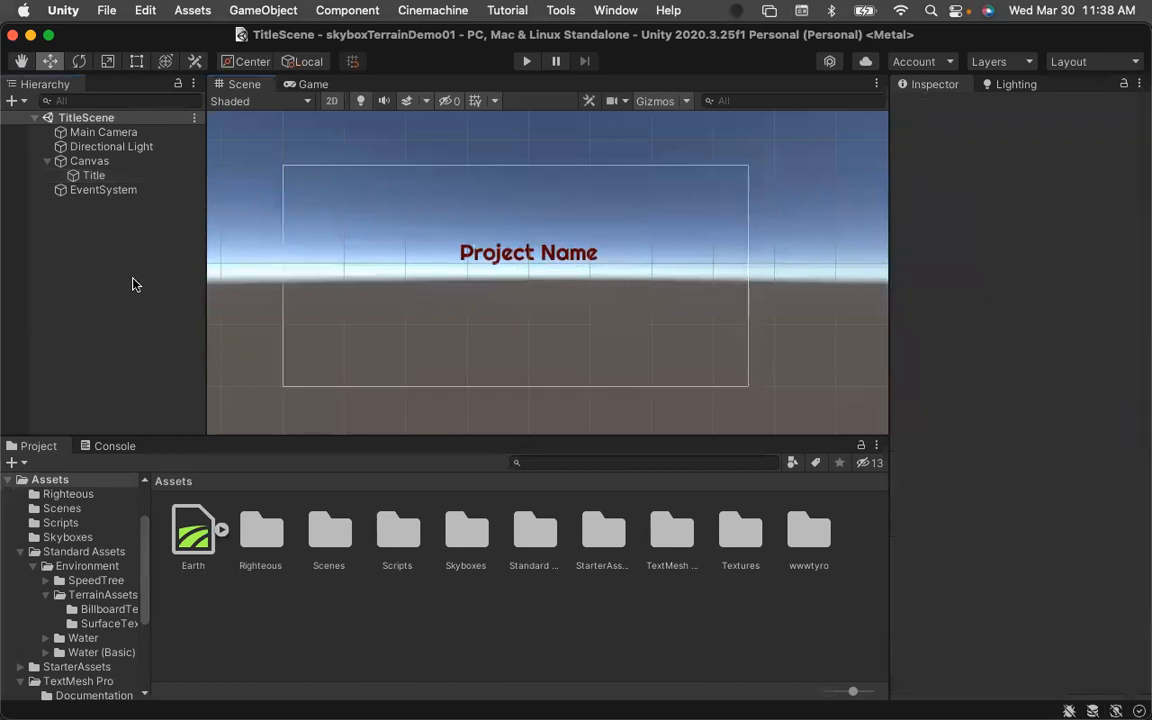
Add a UI Button under the Canvas and rename it ButtonEnter.
click(92, 162)
right_click(96, 166)
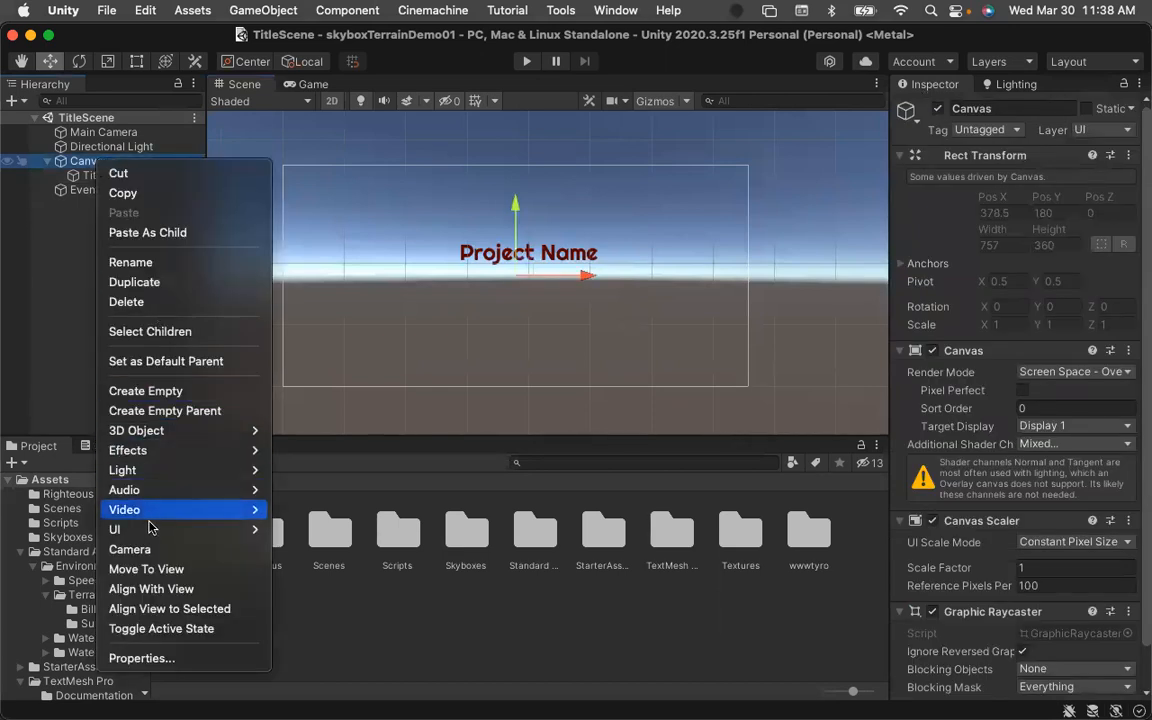
mouse_move(152, 531)
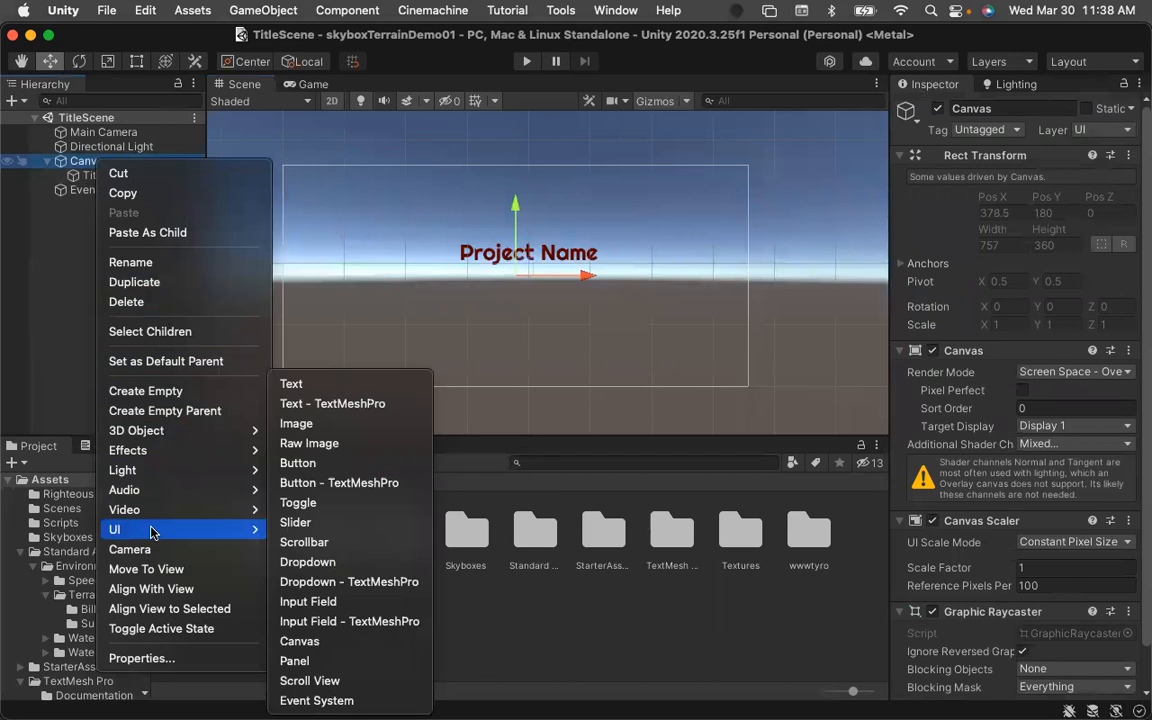
click(297, 465)
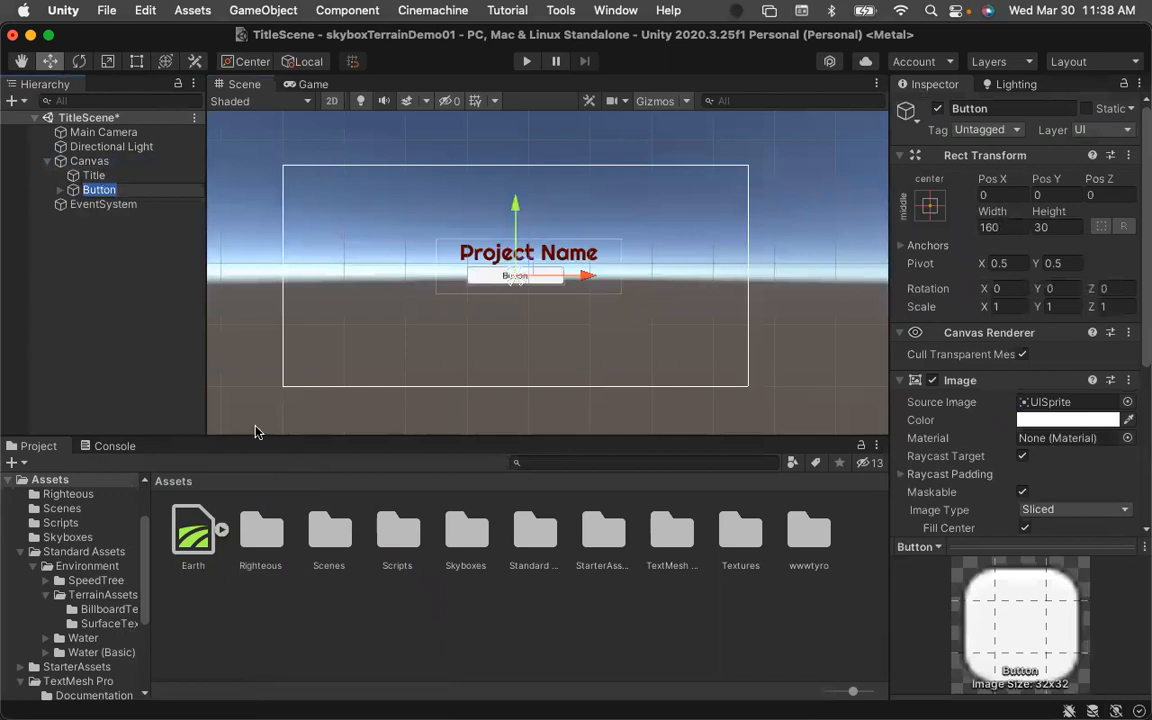
click(1023, 110)
click(1023, 110)
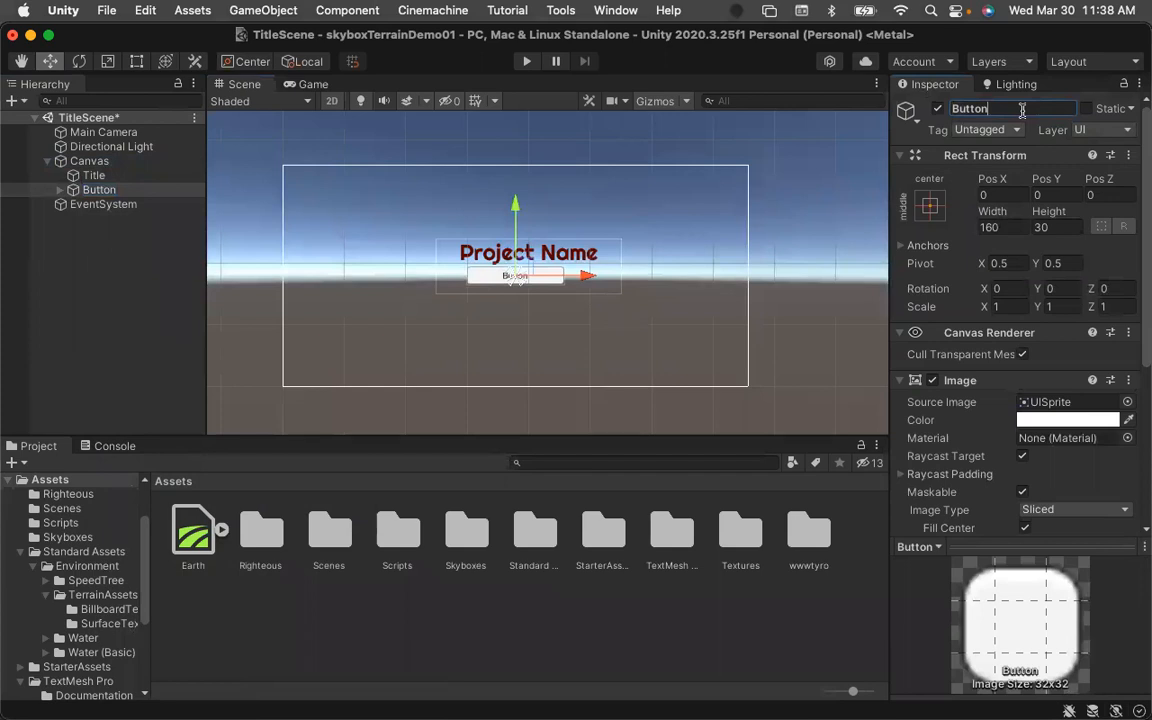
text(Enter)
key(Return)
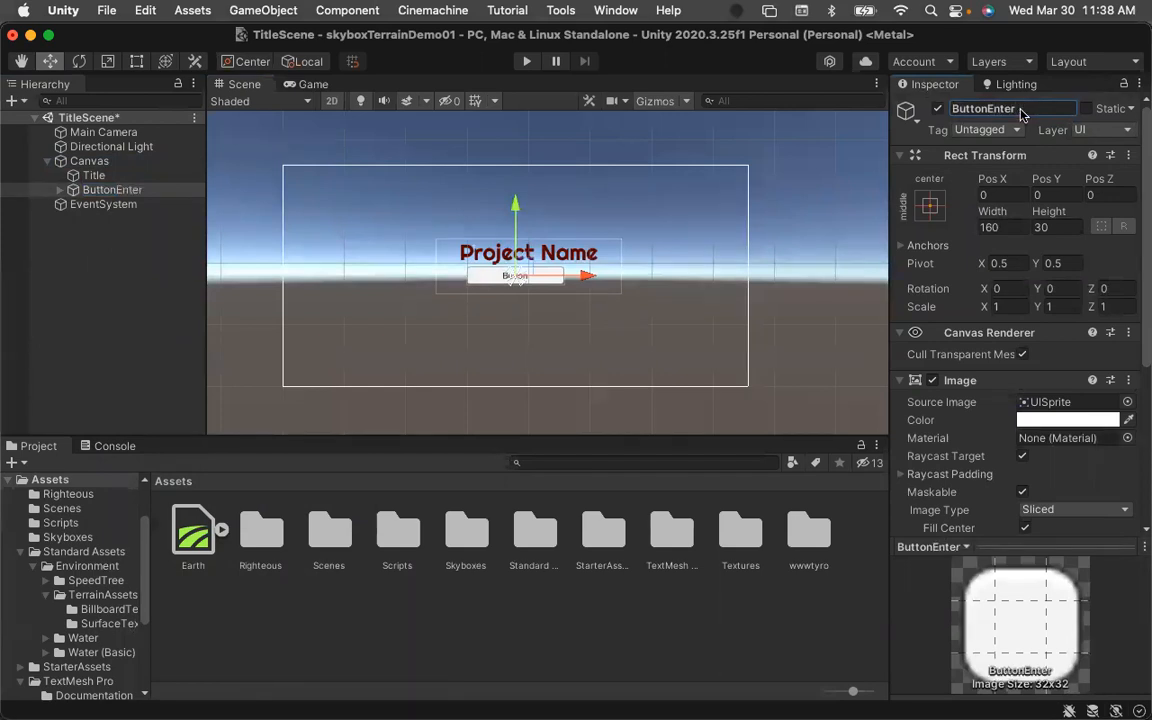
click(60, 191)
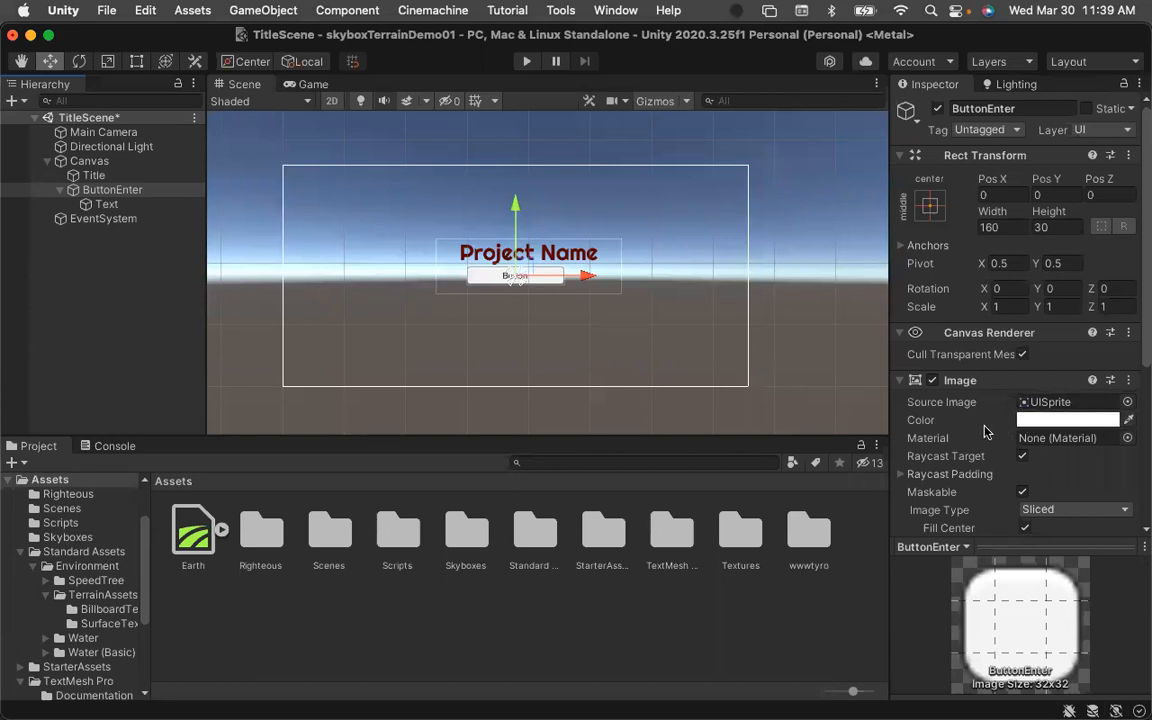
Set the ButtonEnter button's Normal Color to green, hex 007E1D.
scroll(985, 430, down, 3)
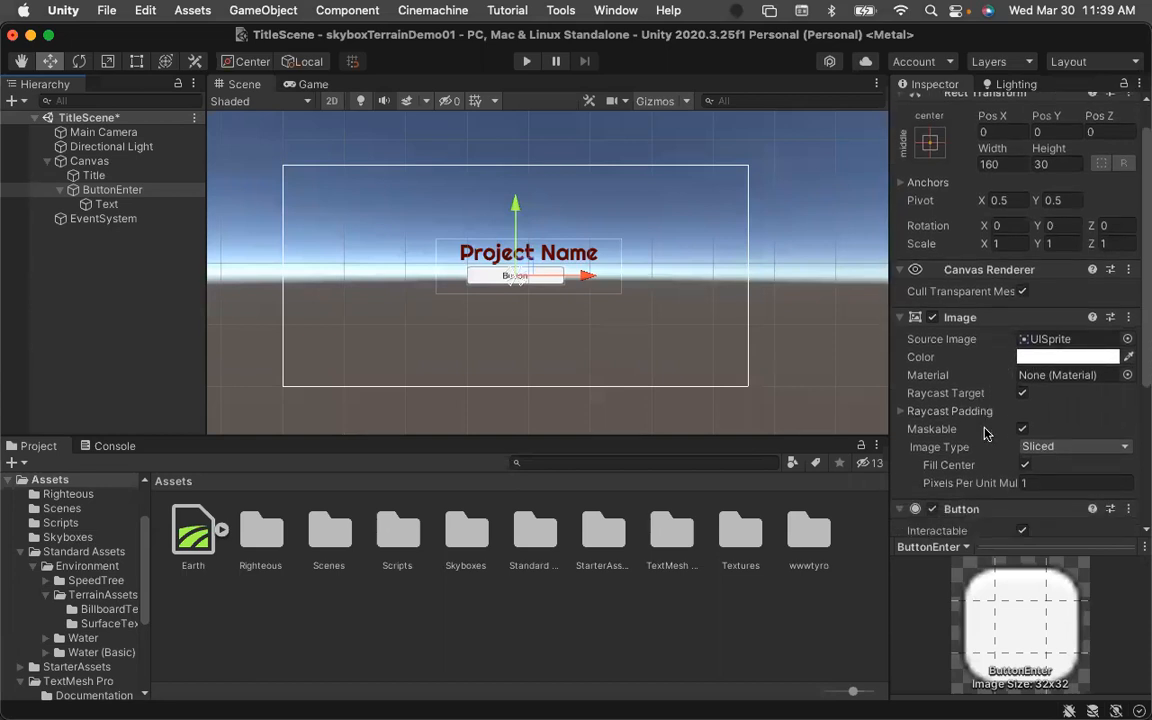
scroll(956, 447, down, 8)
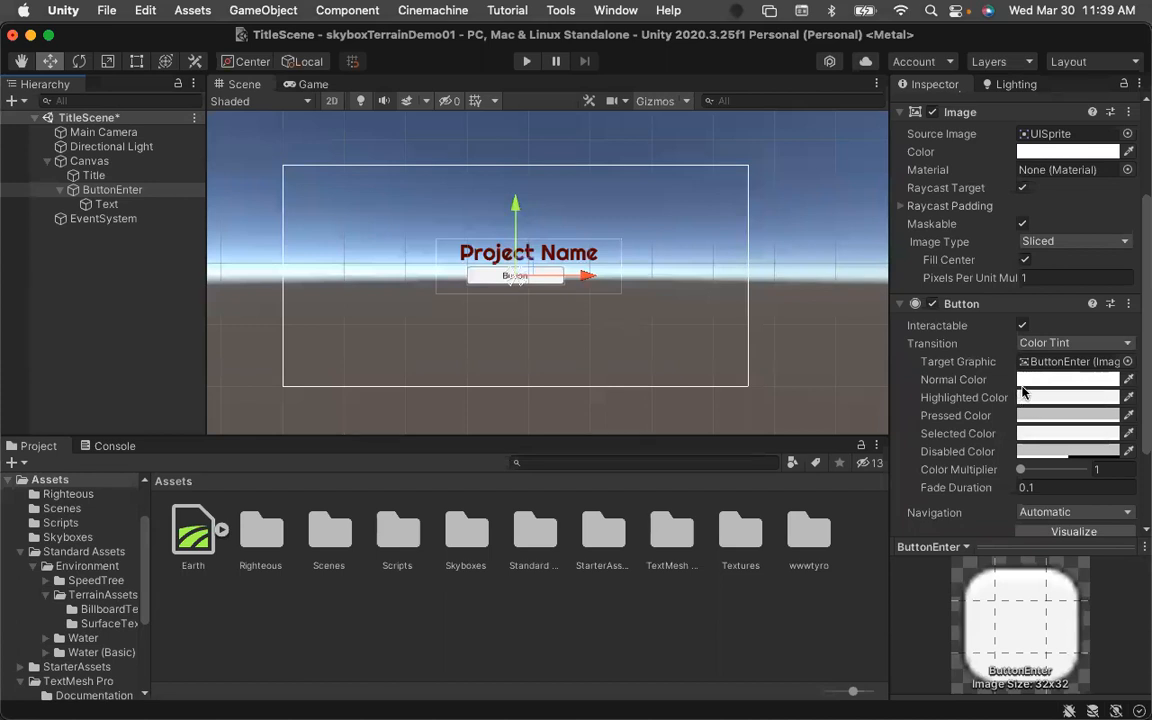
scroll(1022, 391, up, 1)
click(1060, 408)
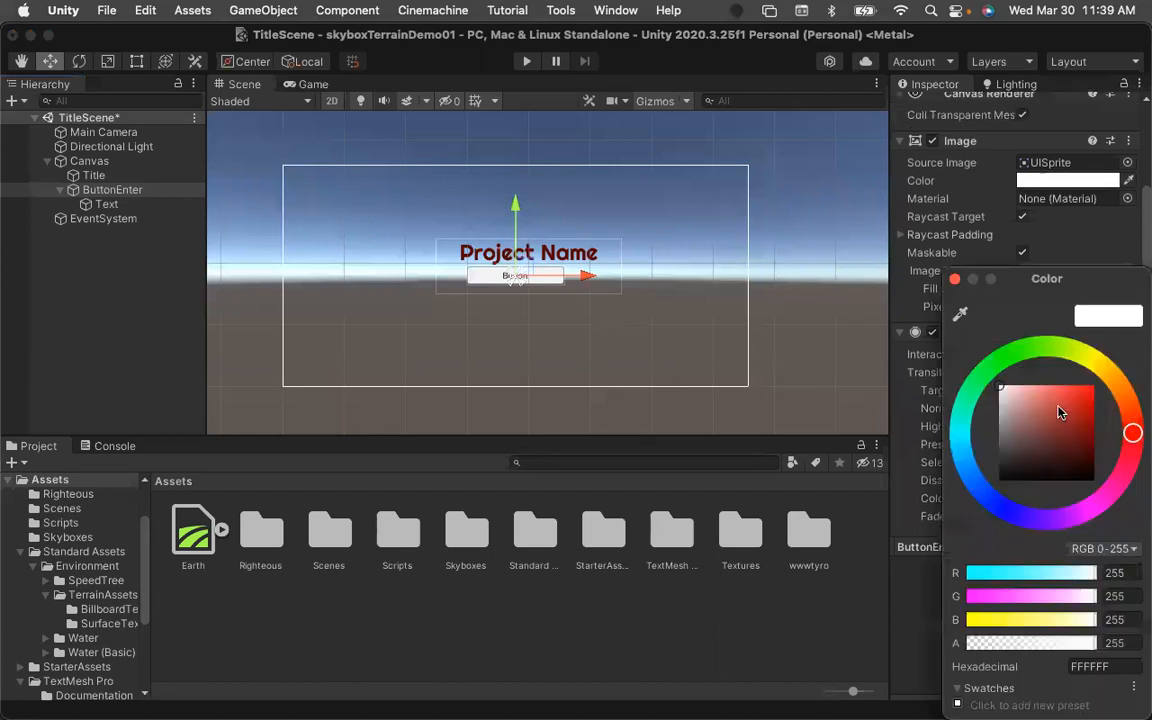
click(986, 369)
drag(1058, 401, 1105, 436)
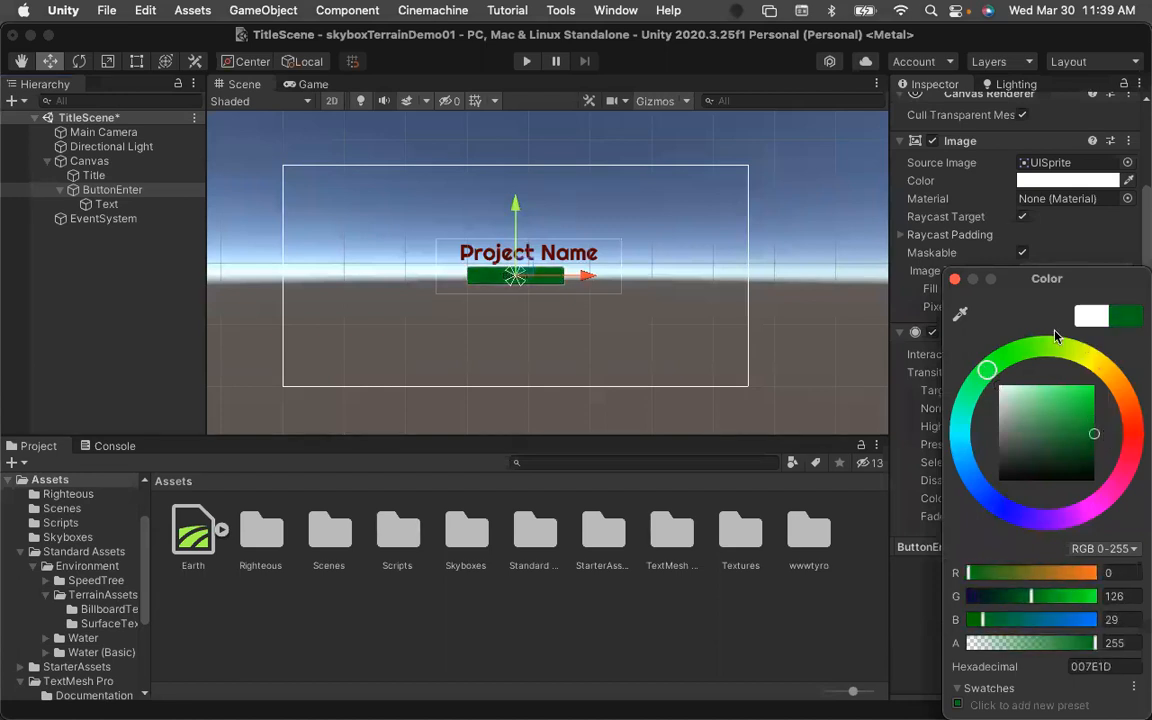
click(955, 280)
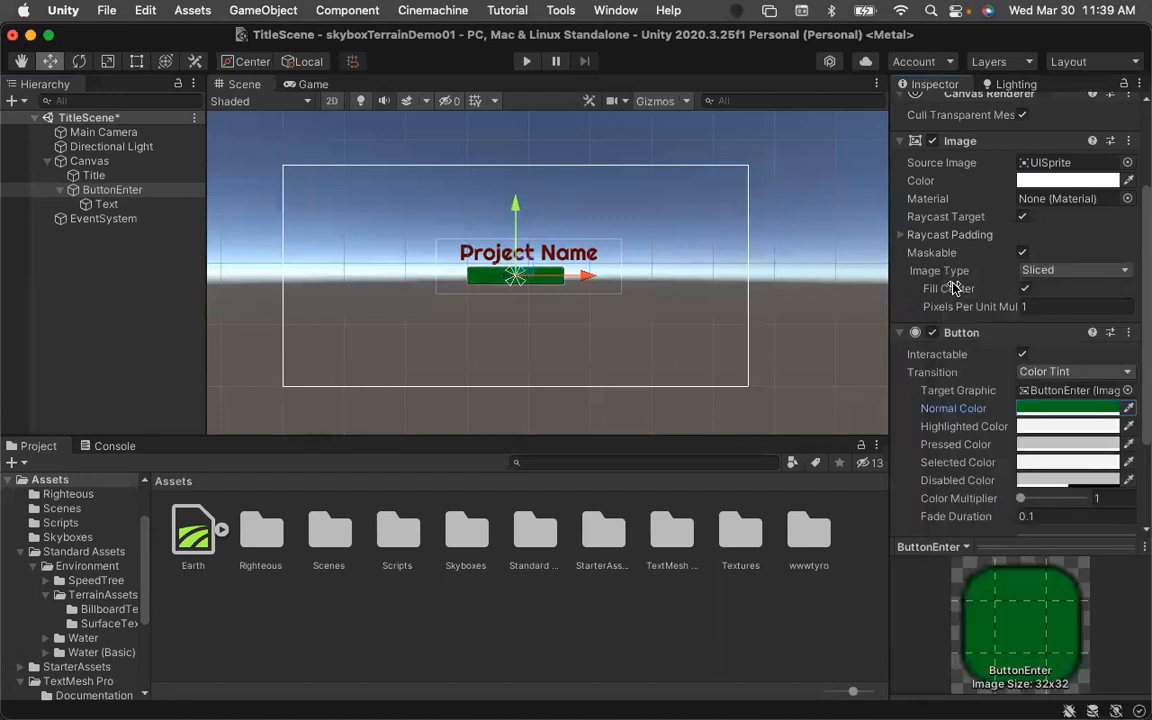
Set the button's Highlighted Color to red, hex AE0000.
click(1043, 428)
drag(1044, 412, 1095, 424)
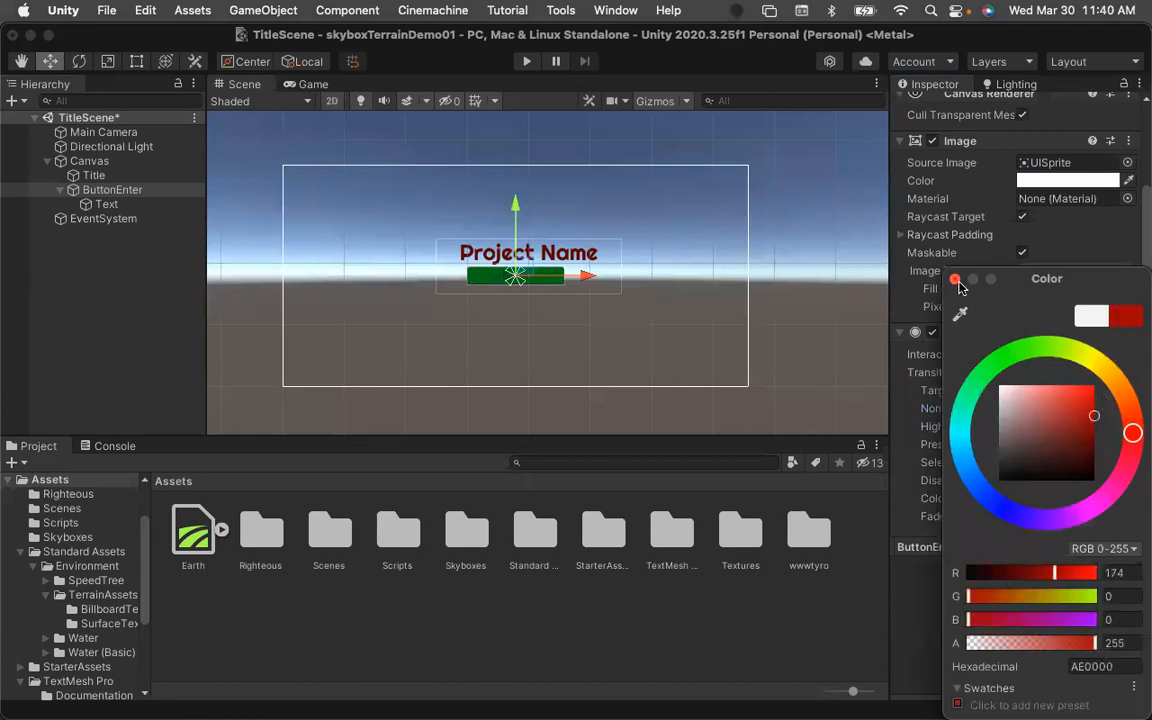
click(901, 396)
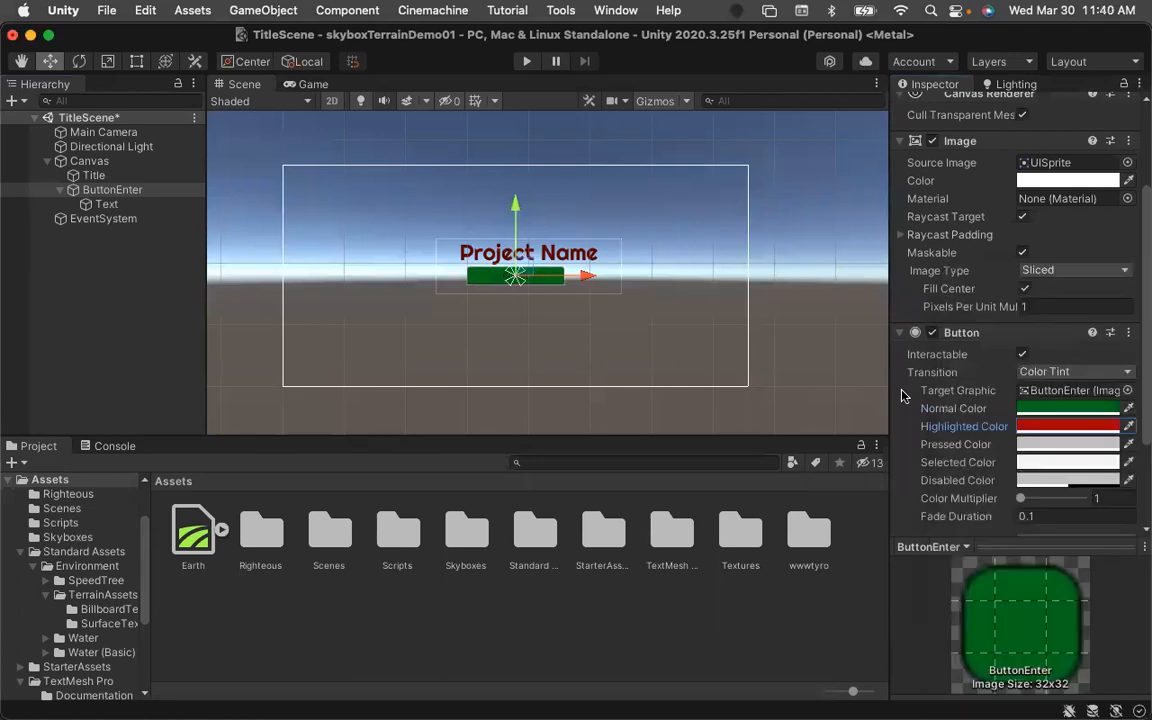
Set the button's Pressed Color to dark red, hex A60000.
click(1055, 443)
drag(1057, 437, 1094, 418)
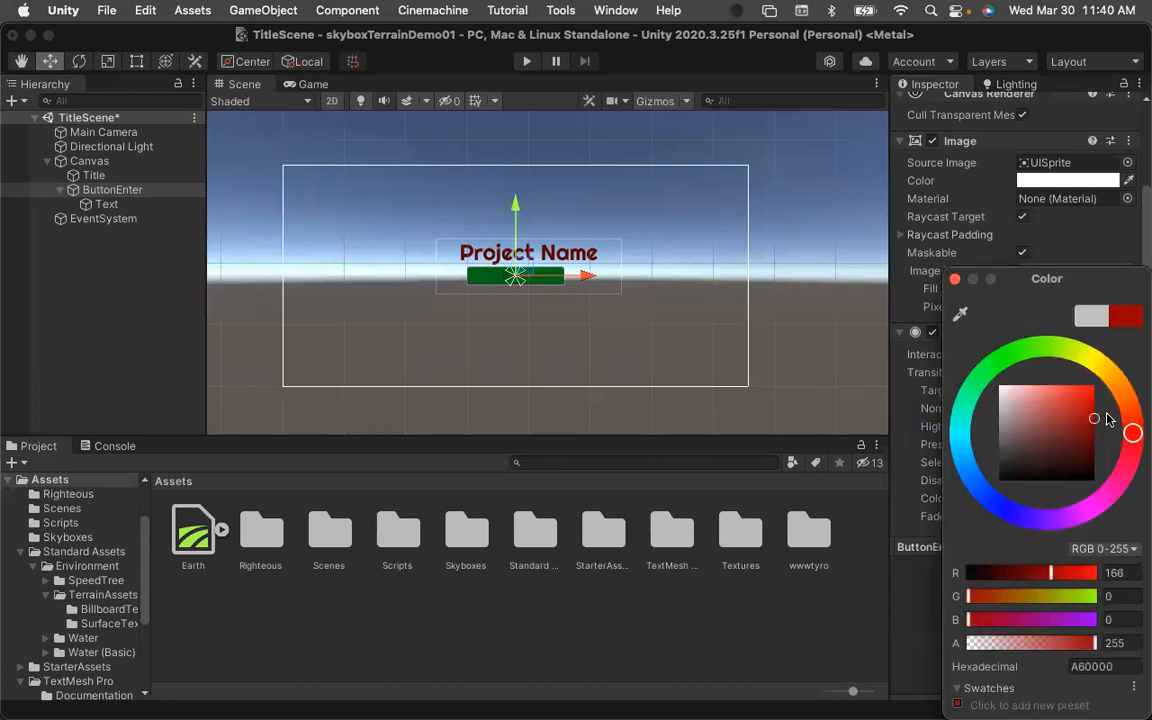
click(955, 280)
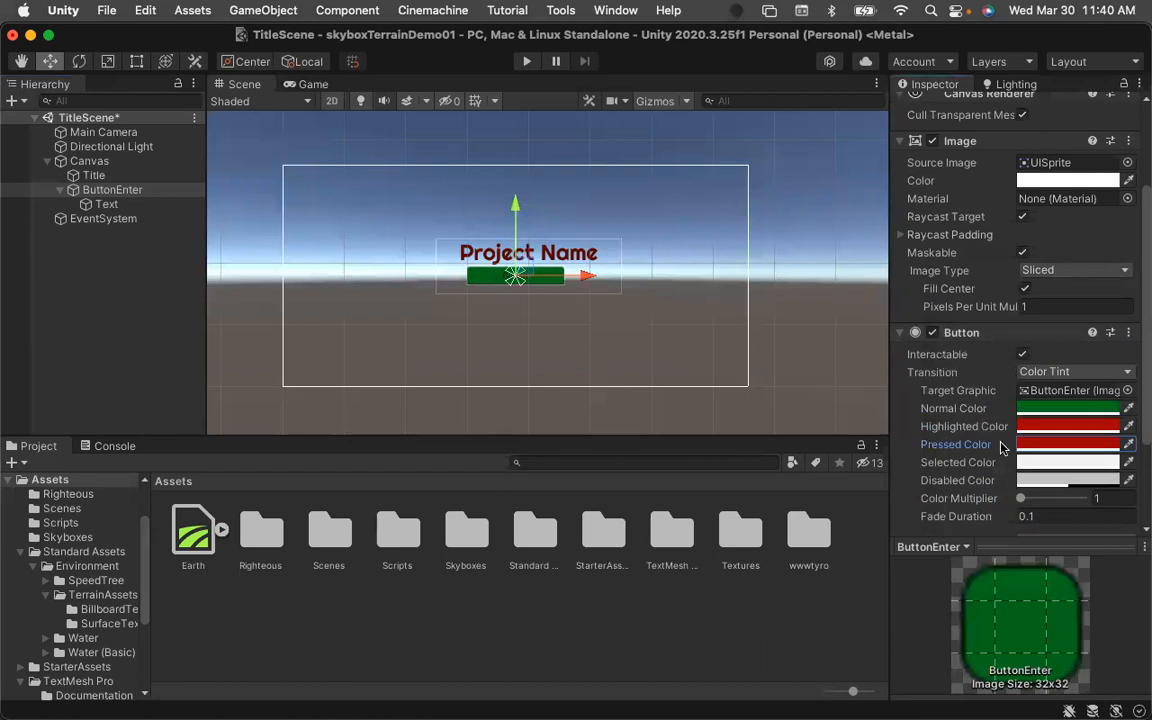
Select the button's child Text object and change its label to ENTER.
scroll(981, 440, up, 5)
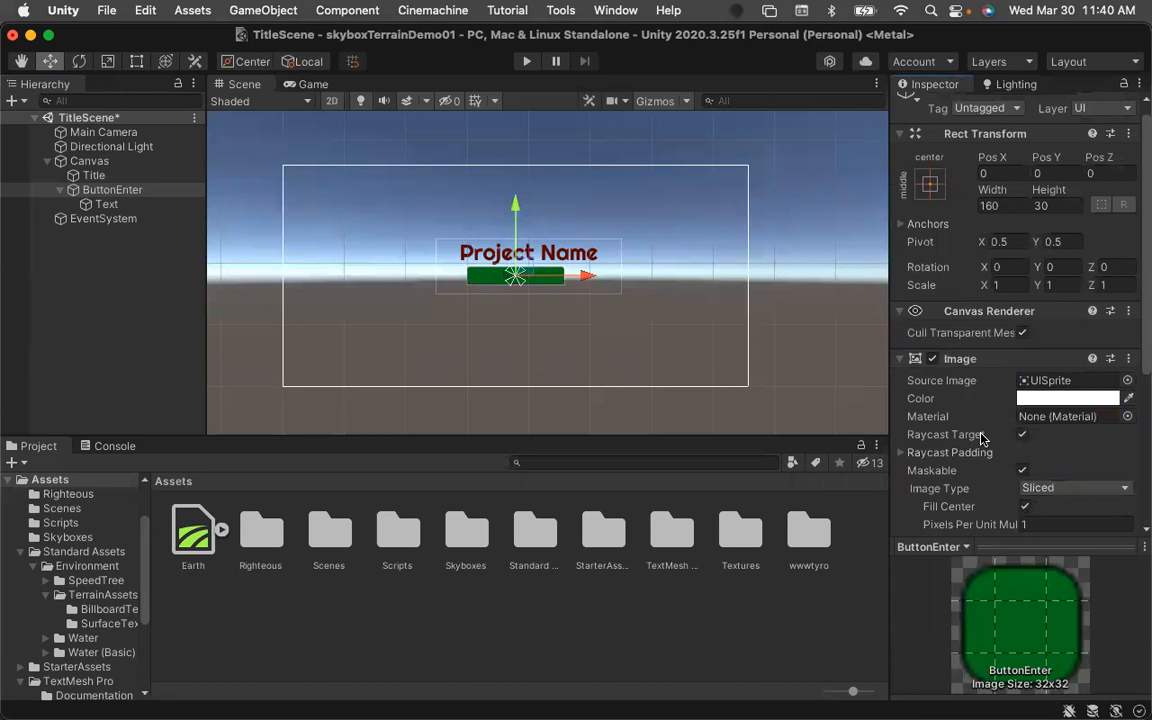
scroll(981, 440, up, 1)
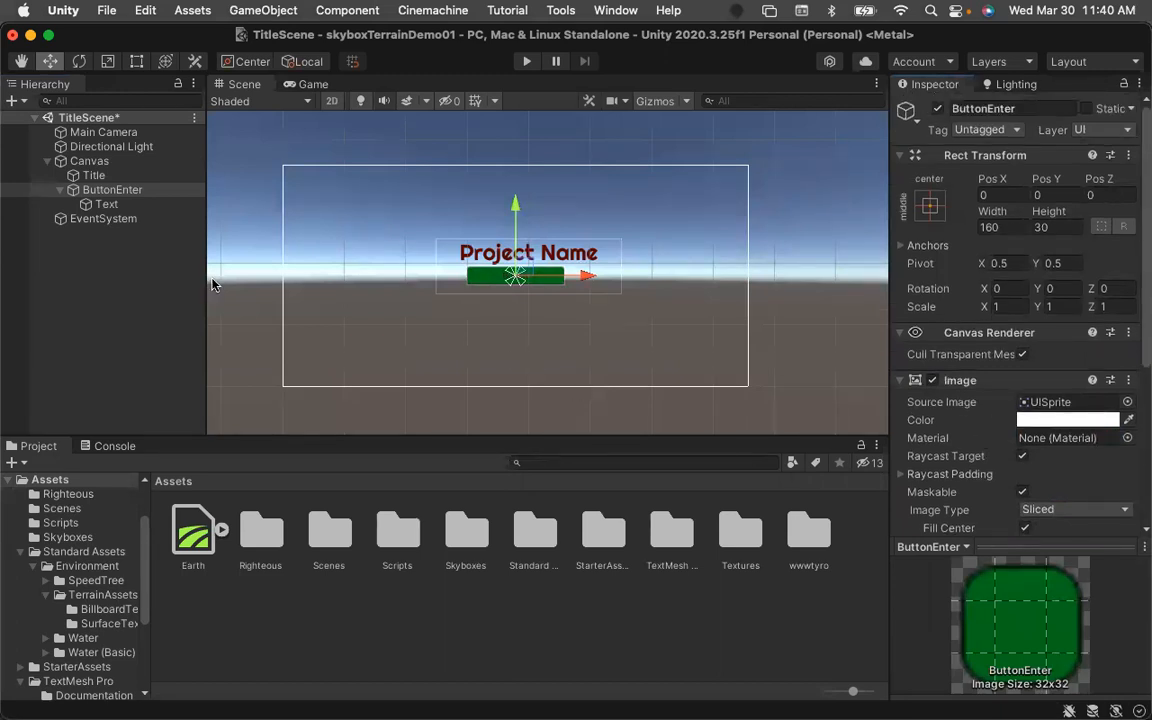
click(90, 205)
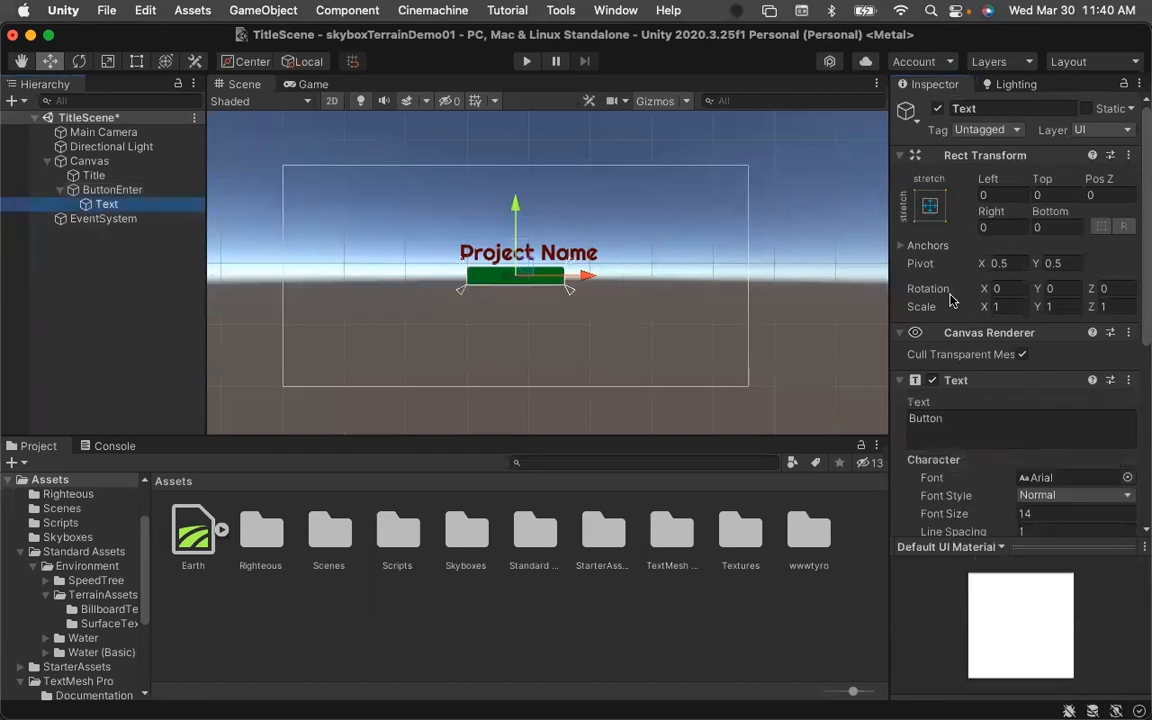
click(975, 420)
double_click(972, 419)
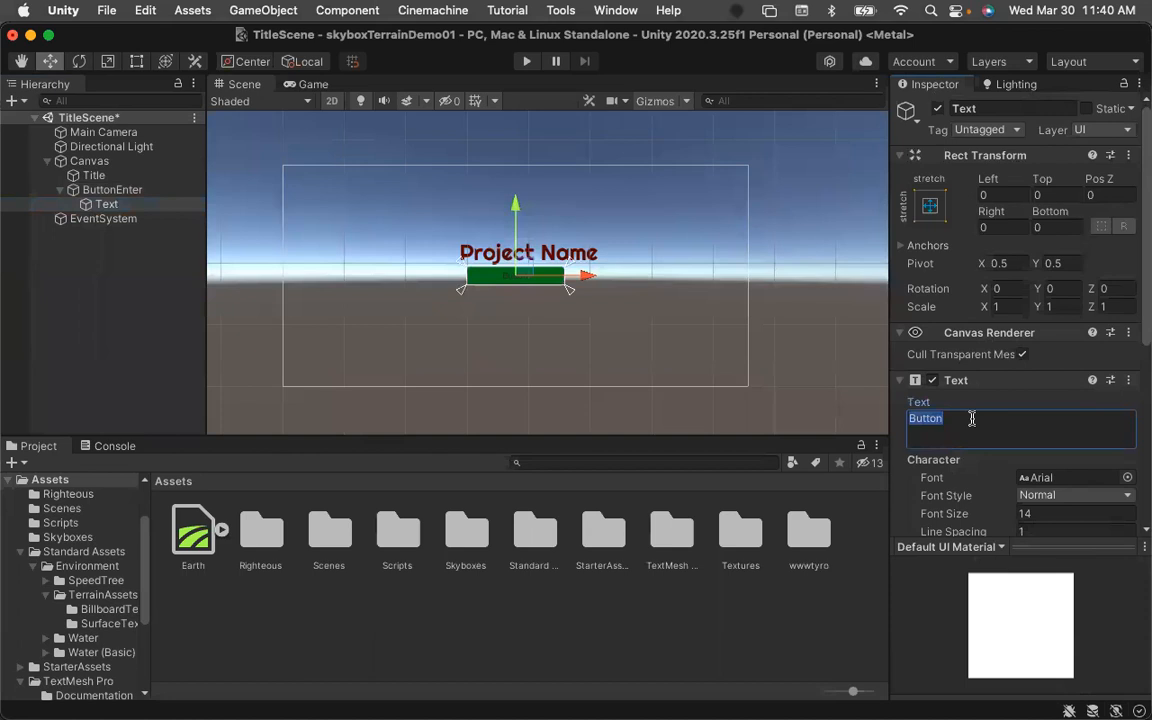
text(ENTWER)
Set the button label's font style to Bold and its font size to 18.
scroll(971, 474, down, 1)
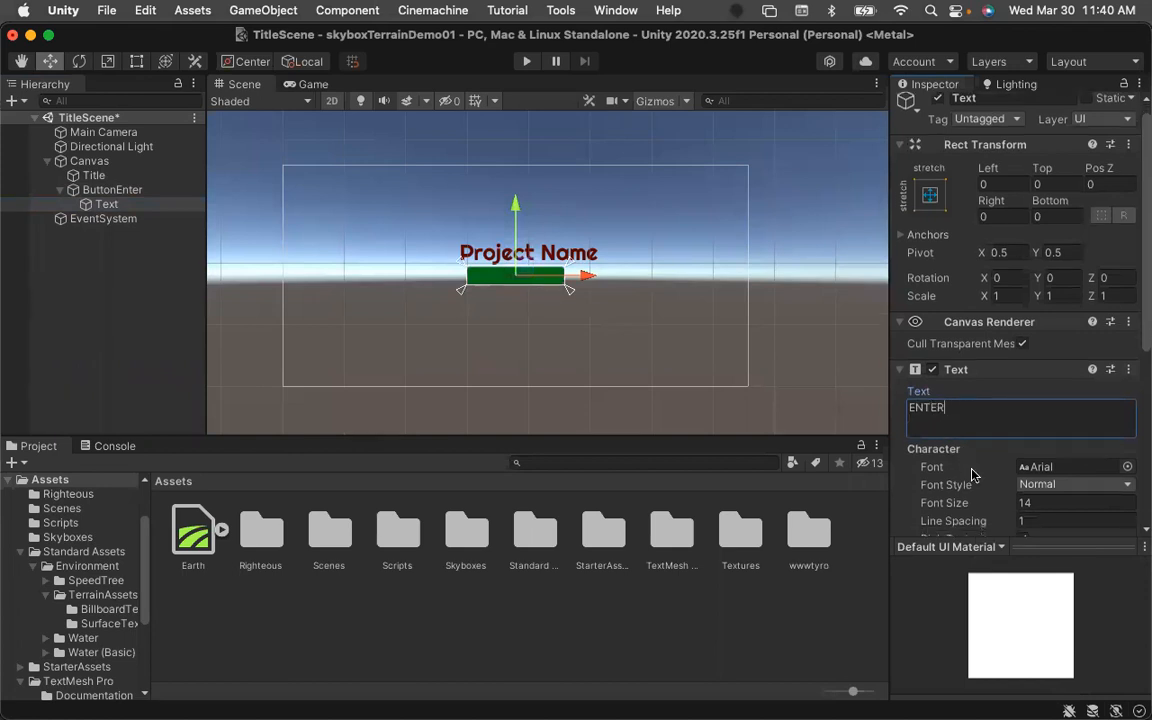
scroll(971, 474, down, 5)
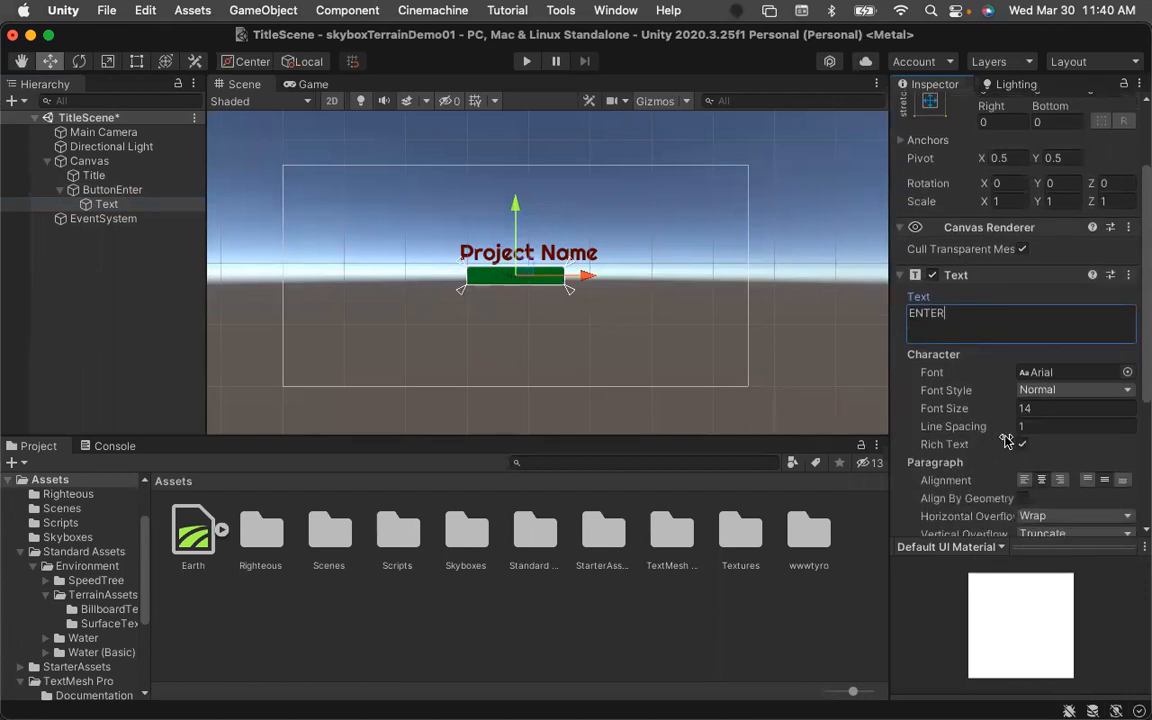
click(1075, 391)
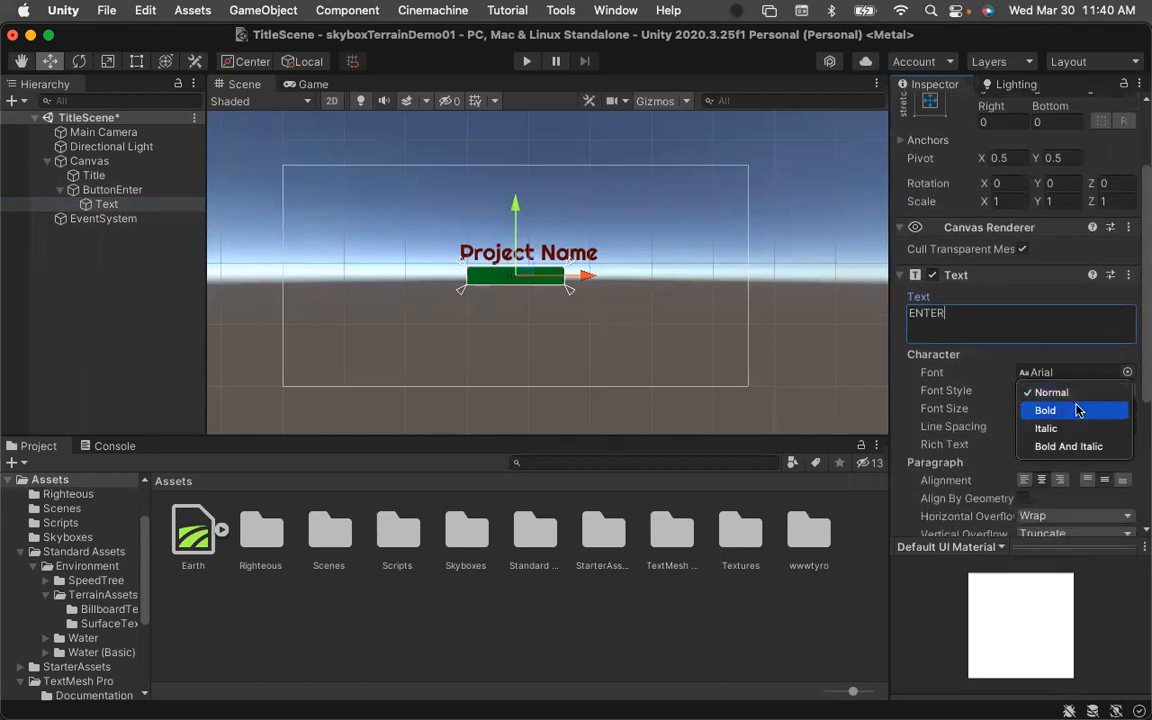
click(1078, 411)
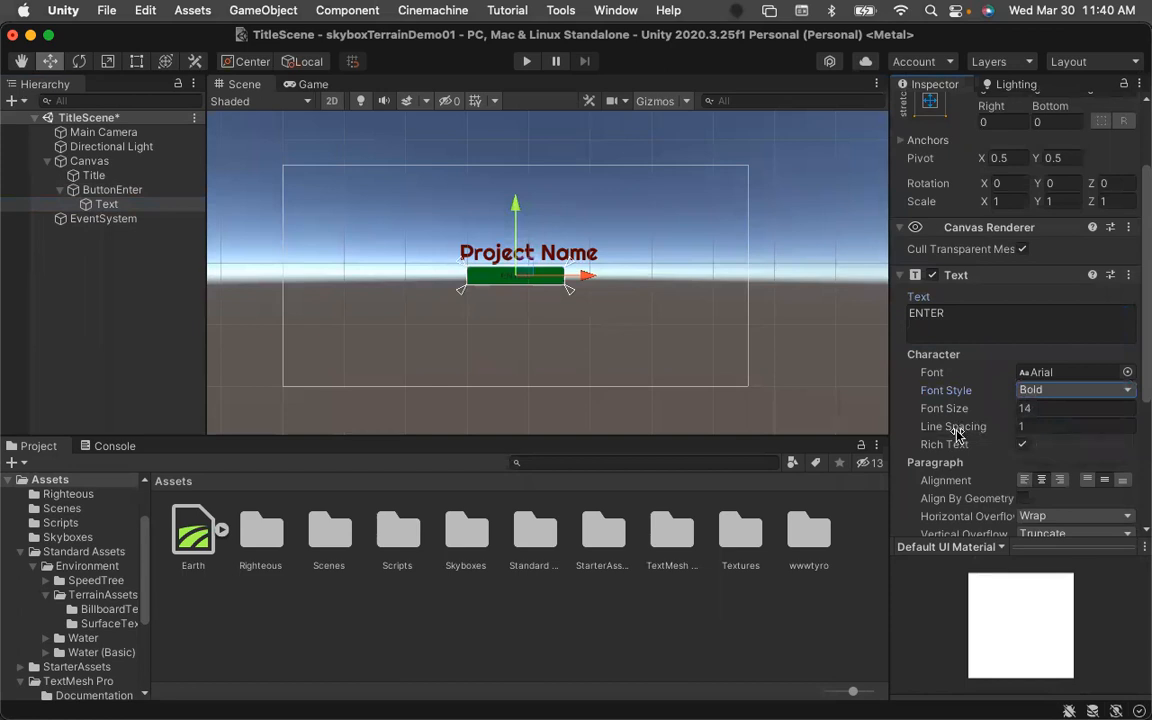
click(1049, 409)
text(18)
Save the TitleScene.
scroll(1080, 430, down, 2)
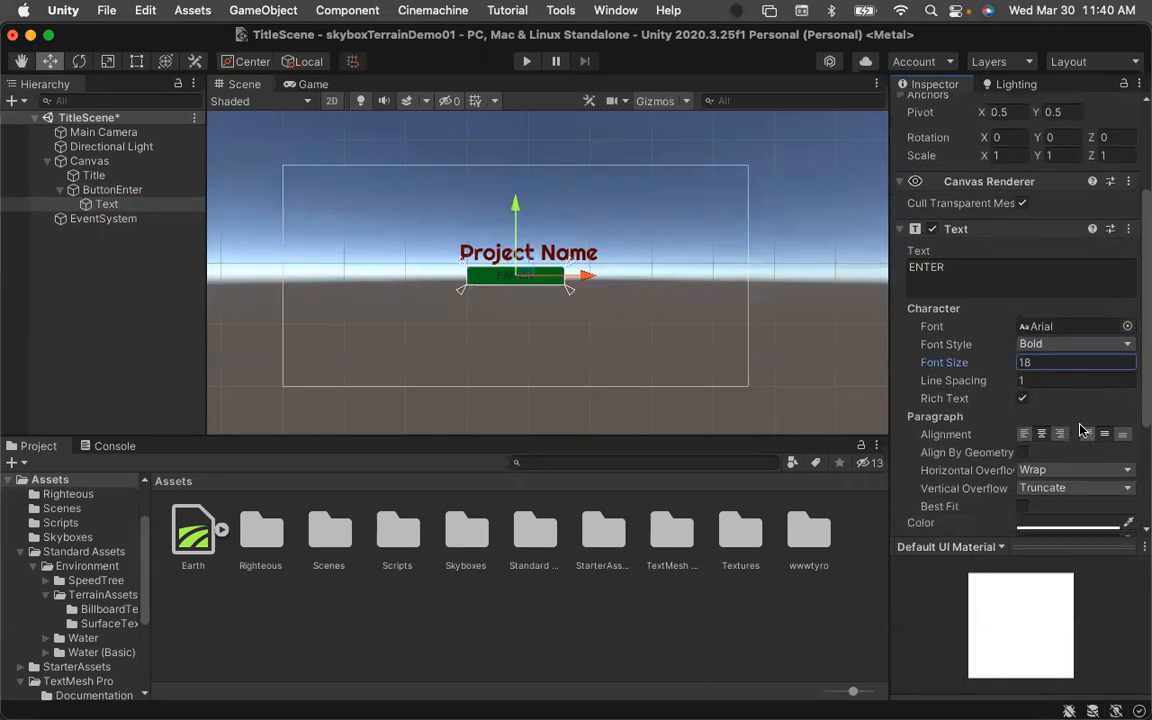
scroll(1075, 414, down, 1)
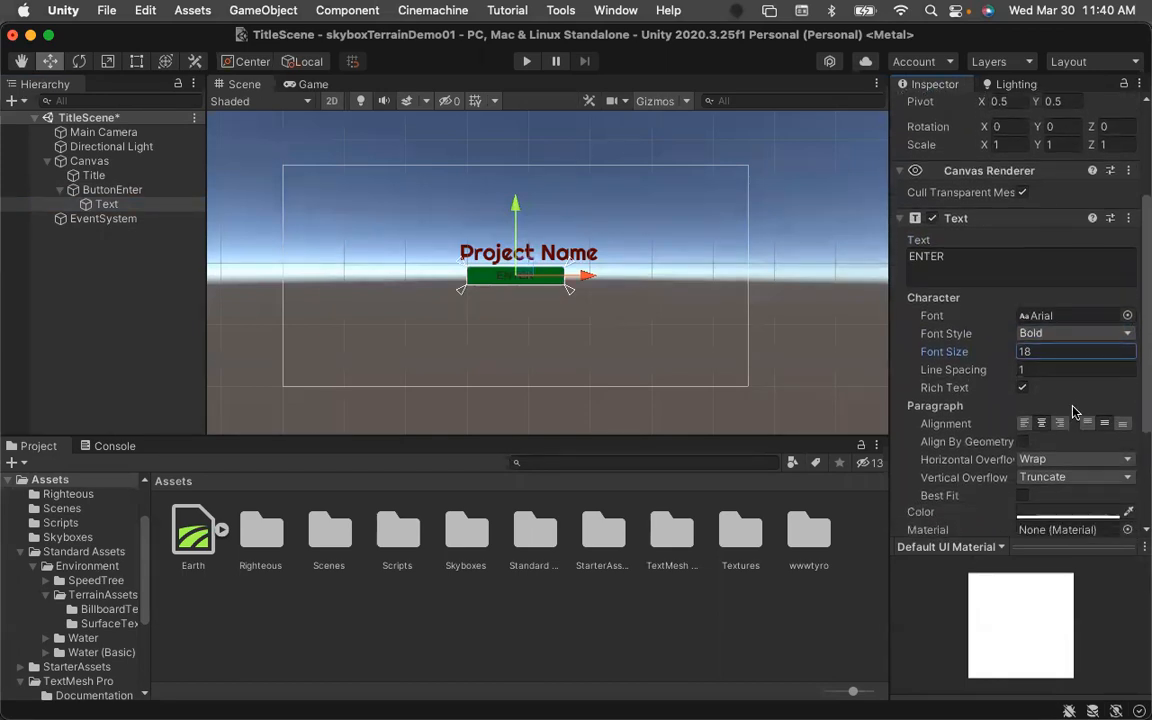
scroll(1073, 412, down, 5)
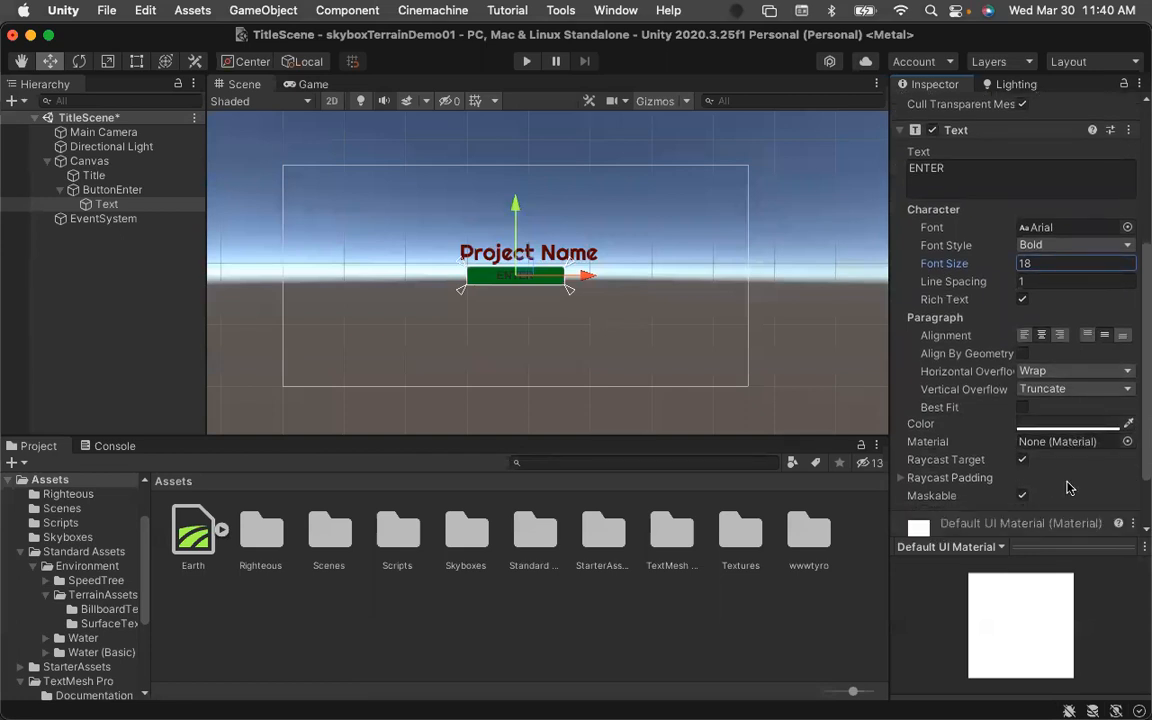
key(super+s)
Open the ChangeScene script from the Scripts folder in Visual Studio to review it, and switch back to Unity.
click(61, 191)
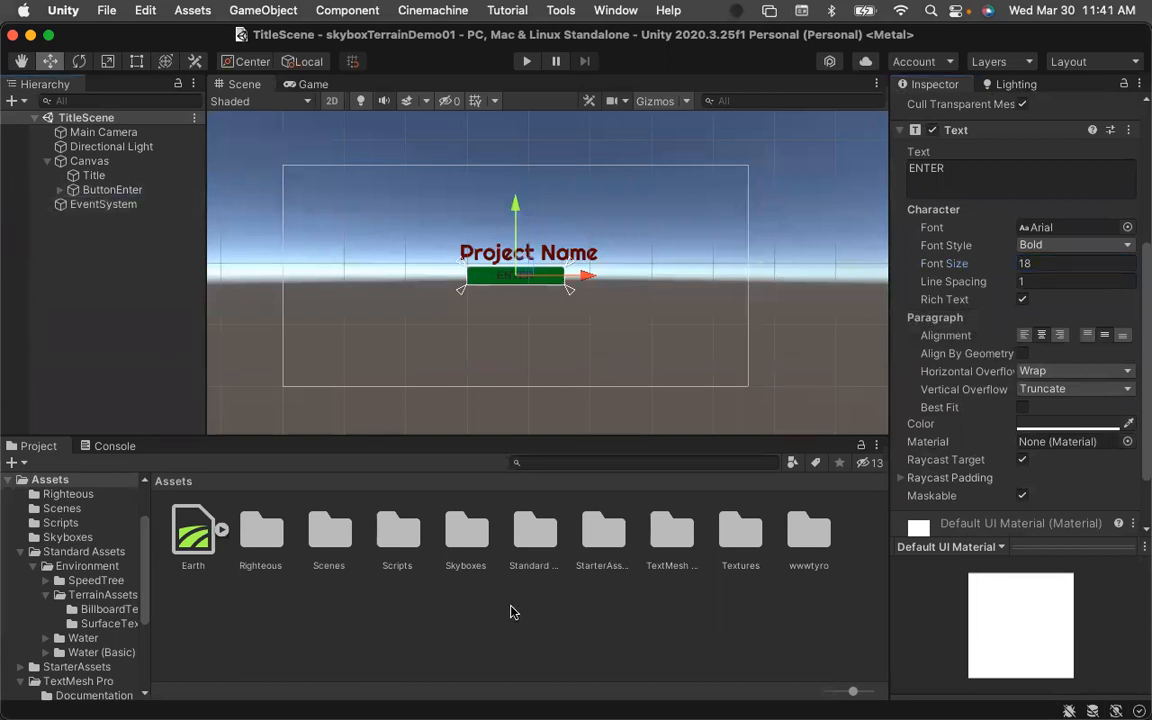
double_click(400, 535)
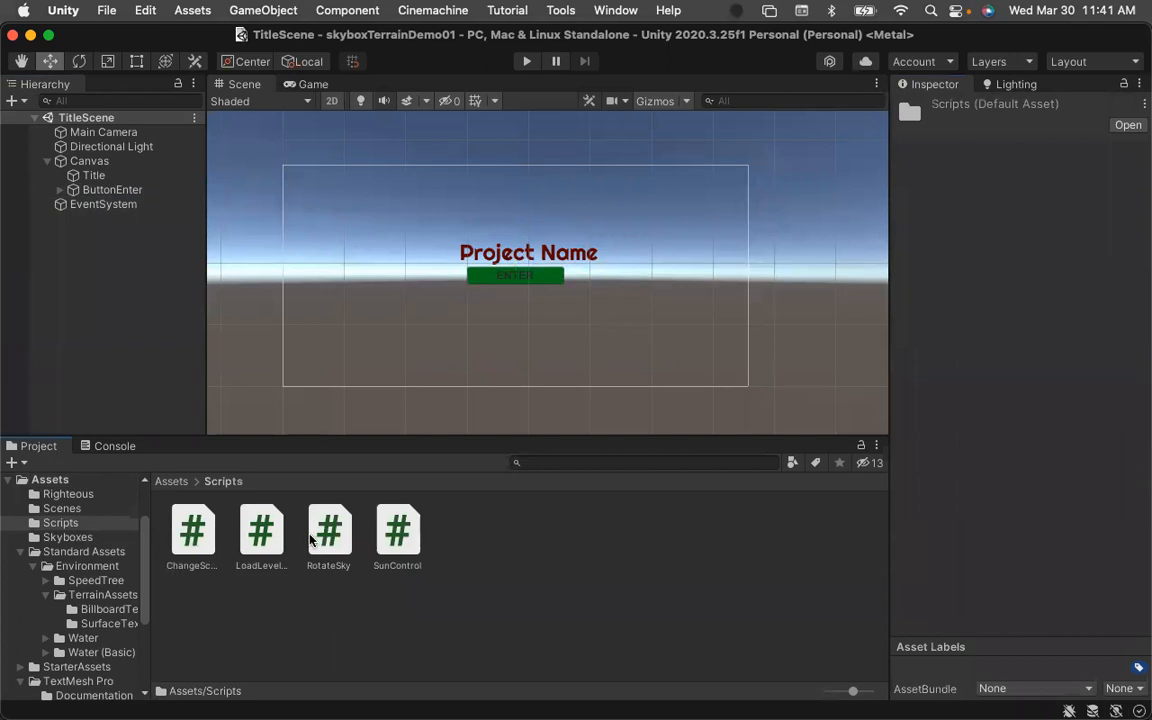
click(199, 539)
double_click(199, 539)
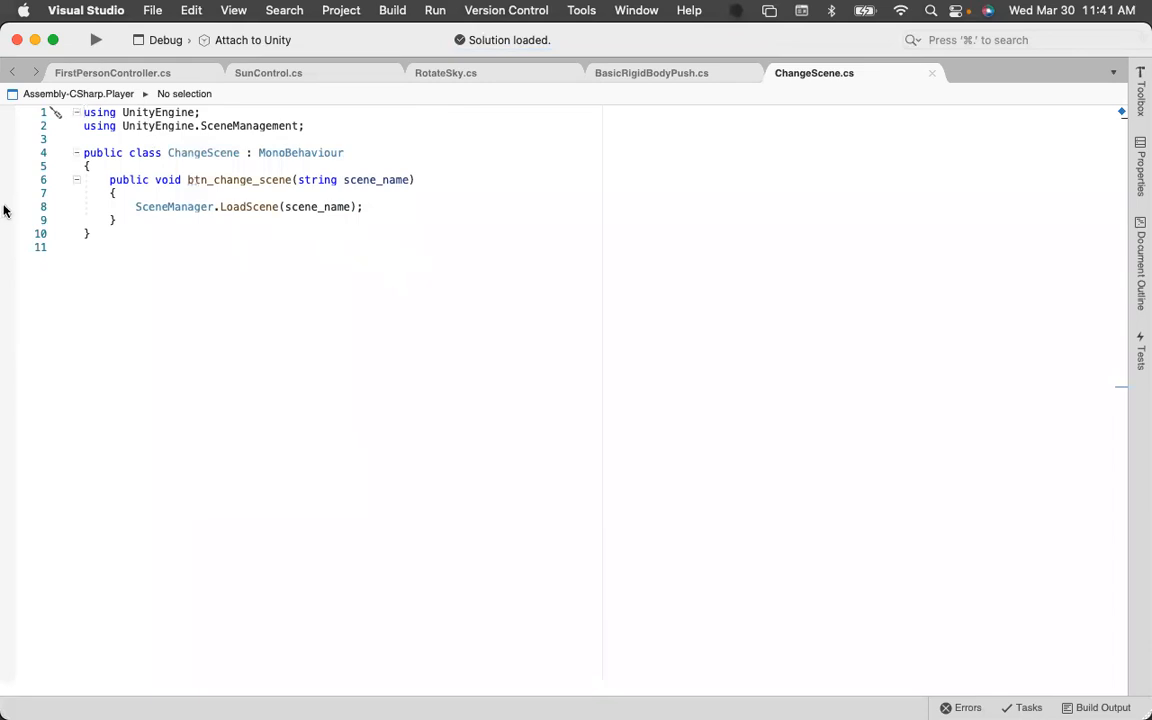
mouse_move(4, 208)
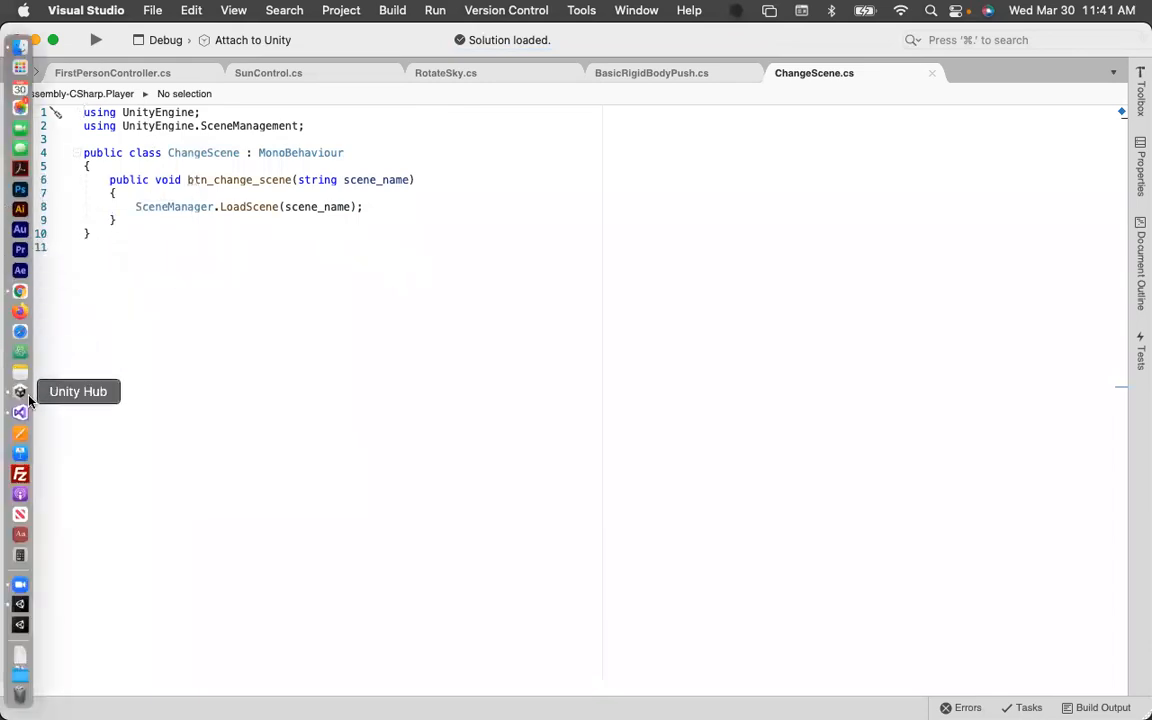
click(20, 603)
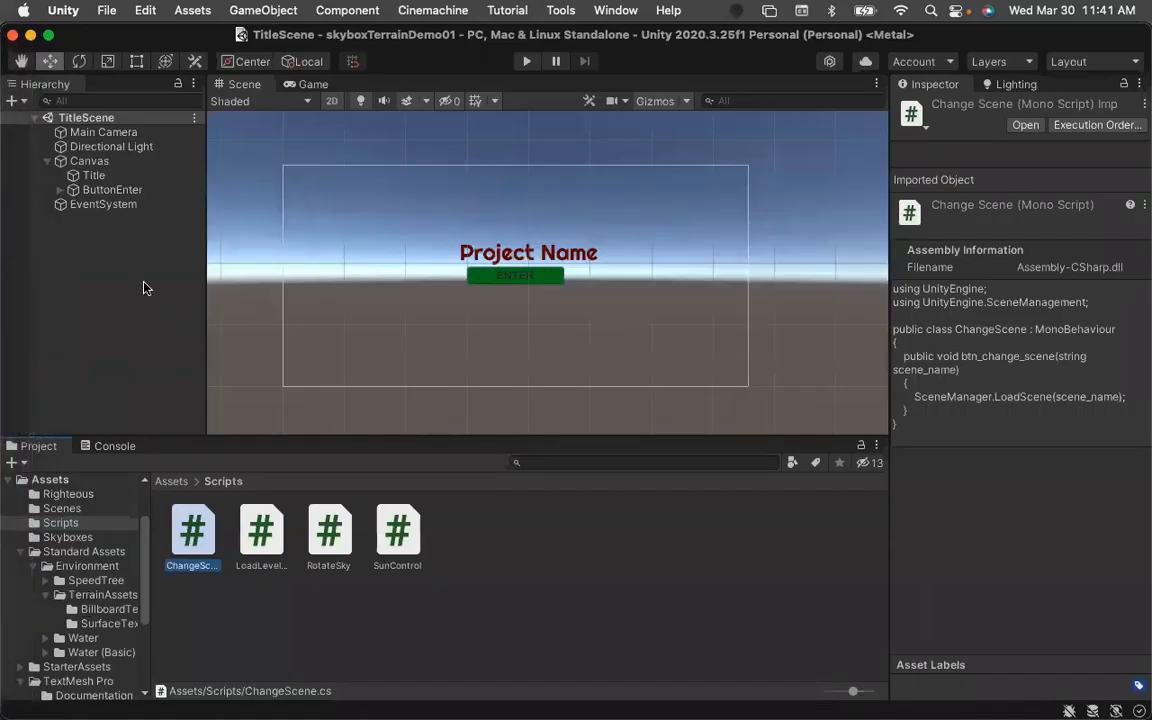
Add the Change Scene script as a component on ButtonEnter.
click(107, 192)
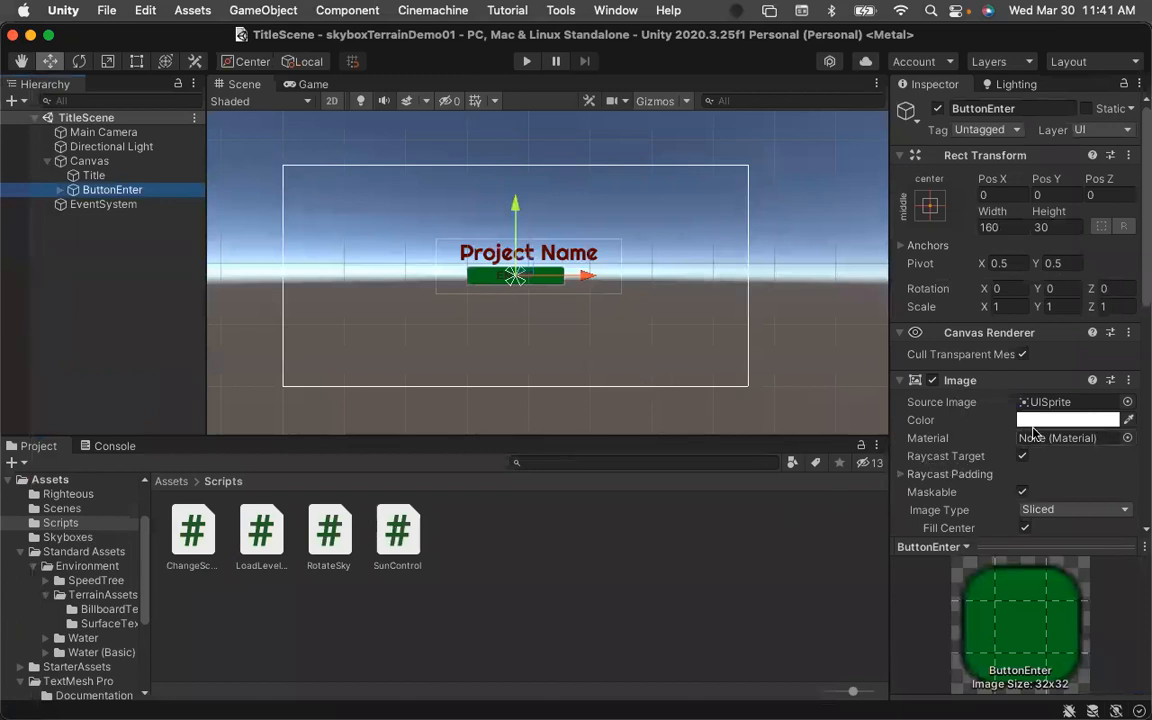
scroll(960, 390, down, 5)
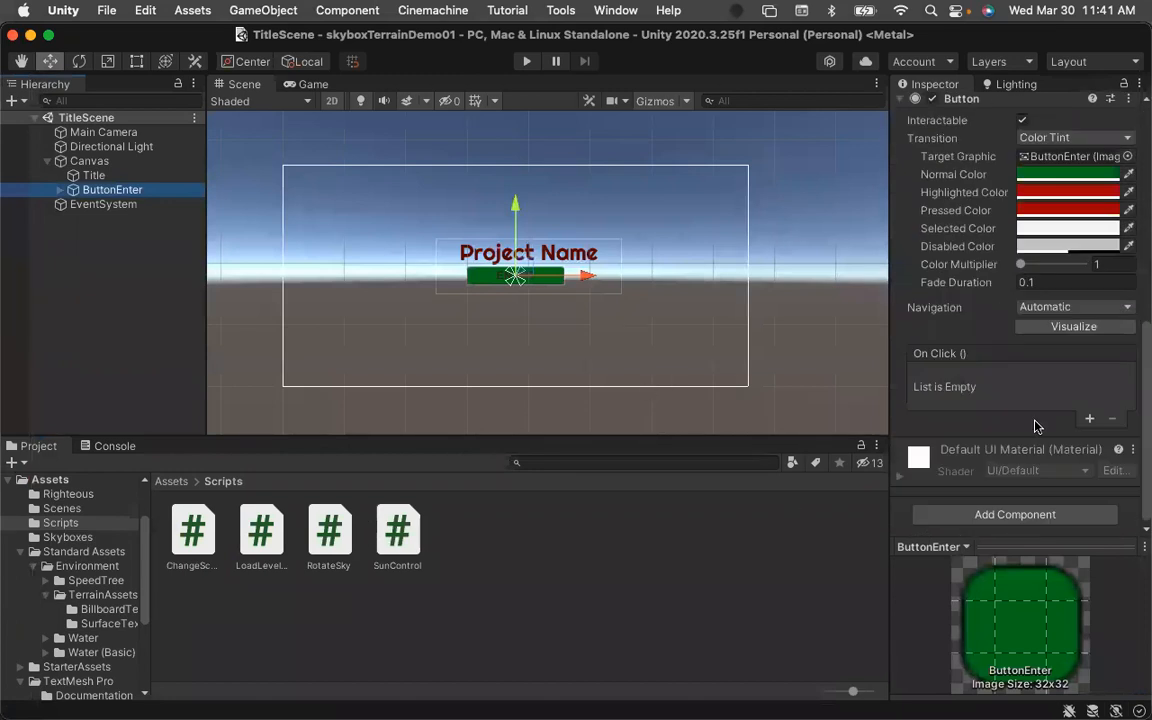
click(1017, 518)
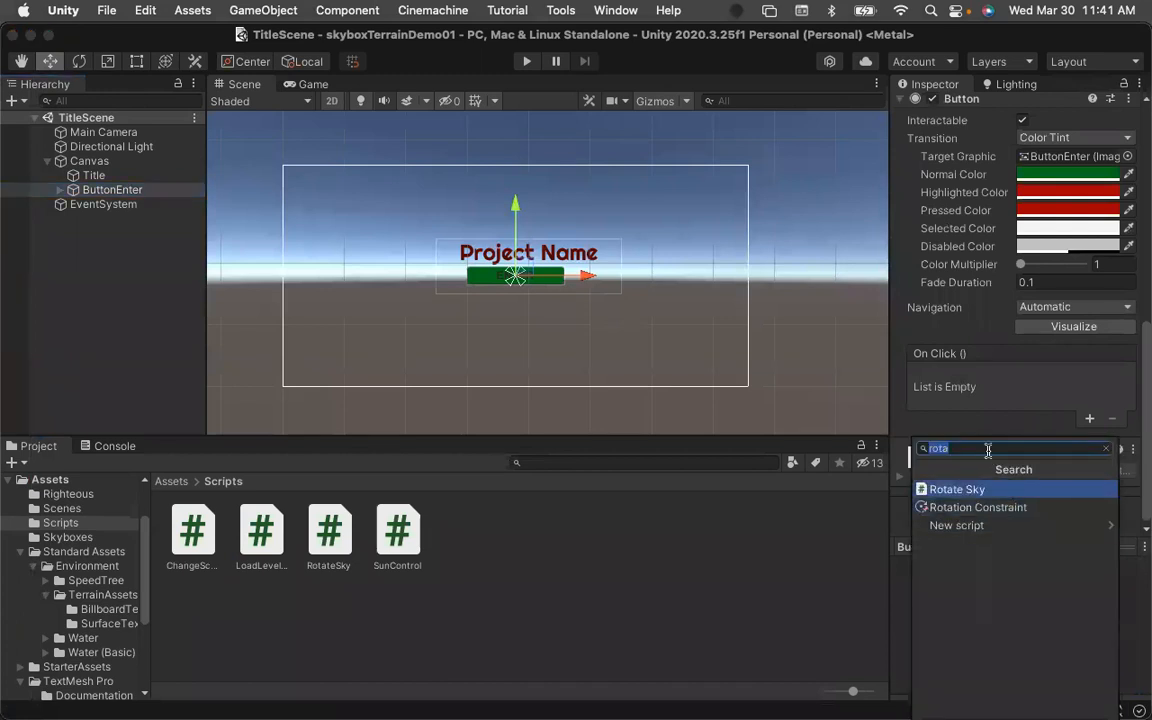
text(Cha)
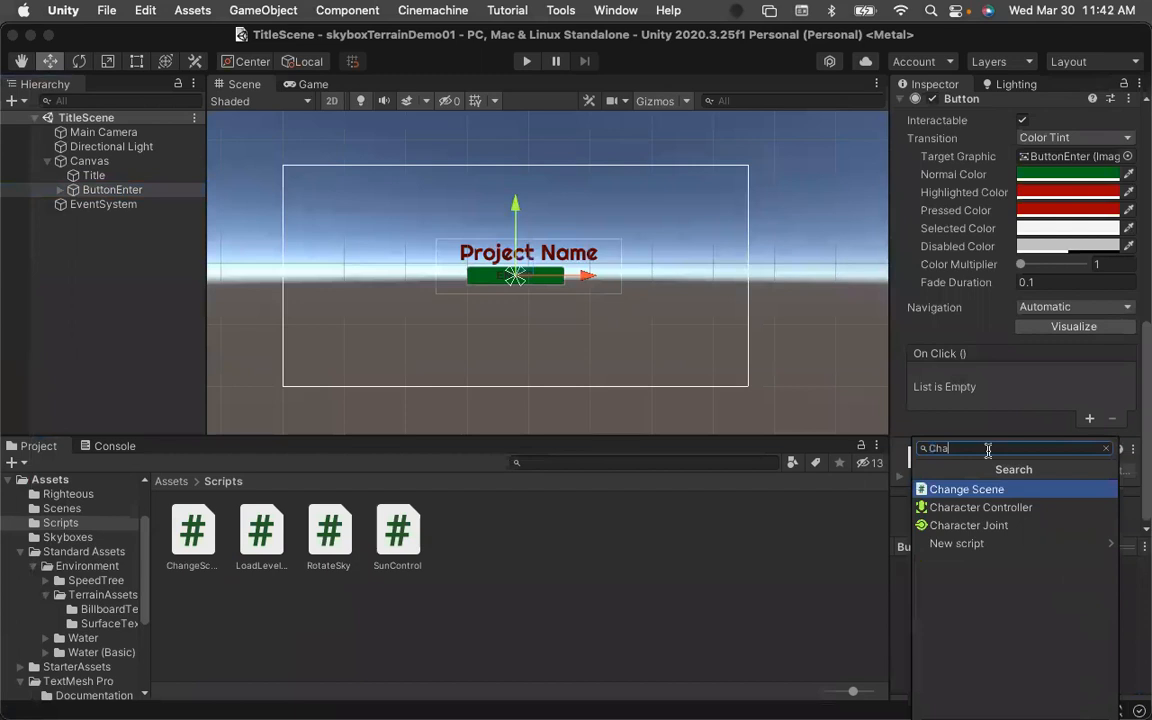
key(Return)
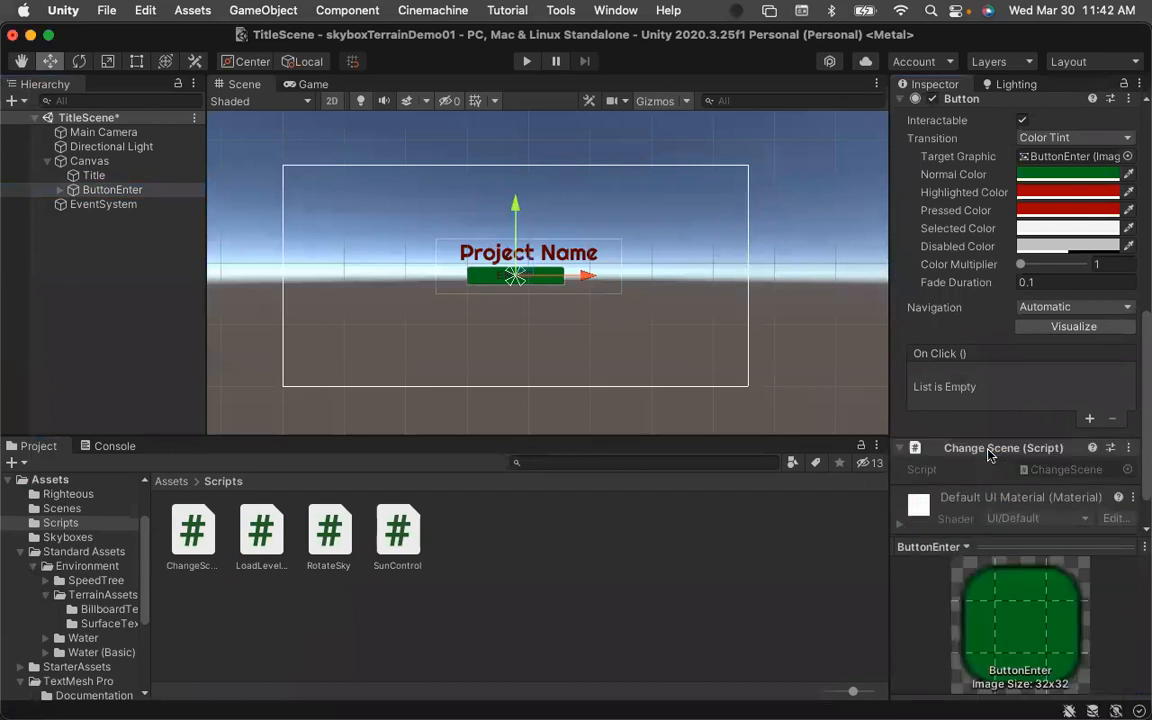
Add an On Click event to ButtonEnter that targets the button itself, calling ChangeScene.name with NatureScene.
scroll(1010, 490, down, 2)
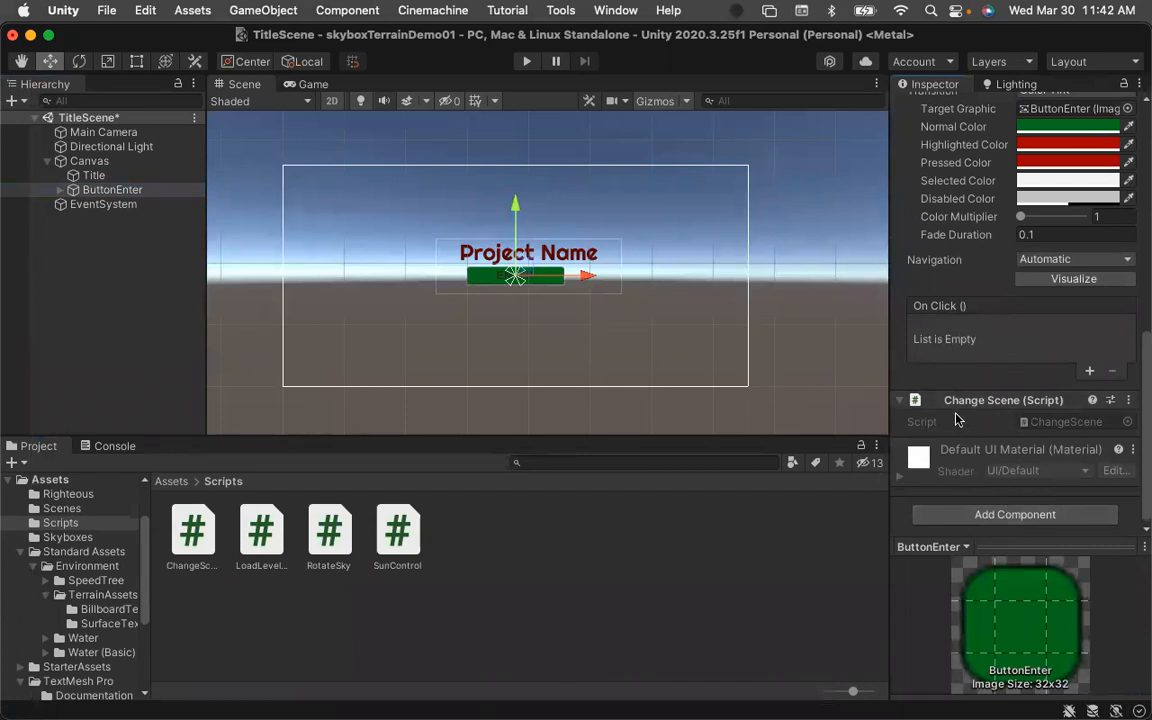
click(1089, 372)
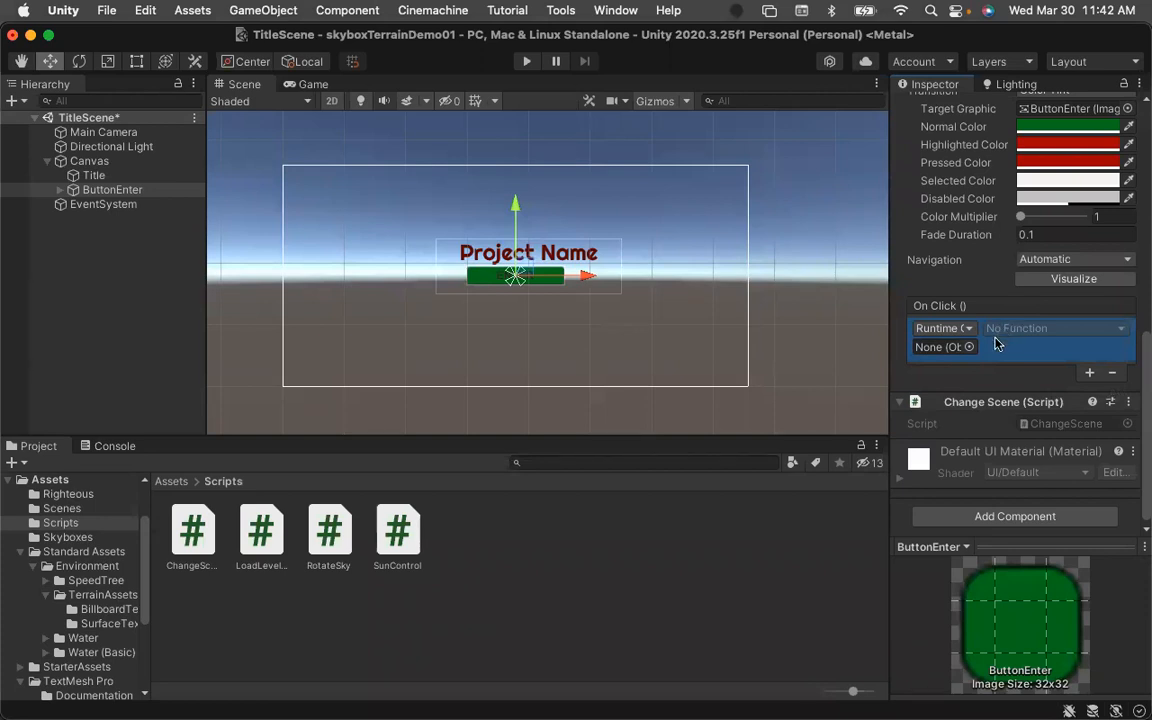
drag(80, 188, 936, 346)
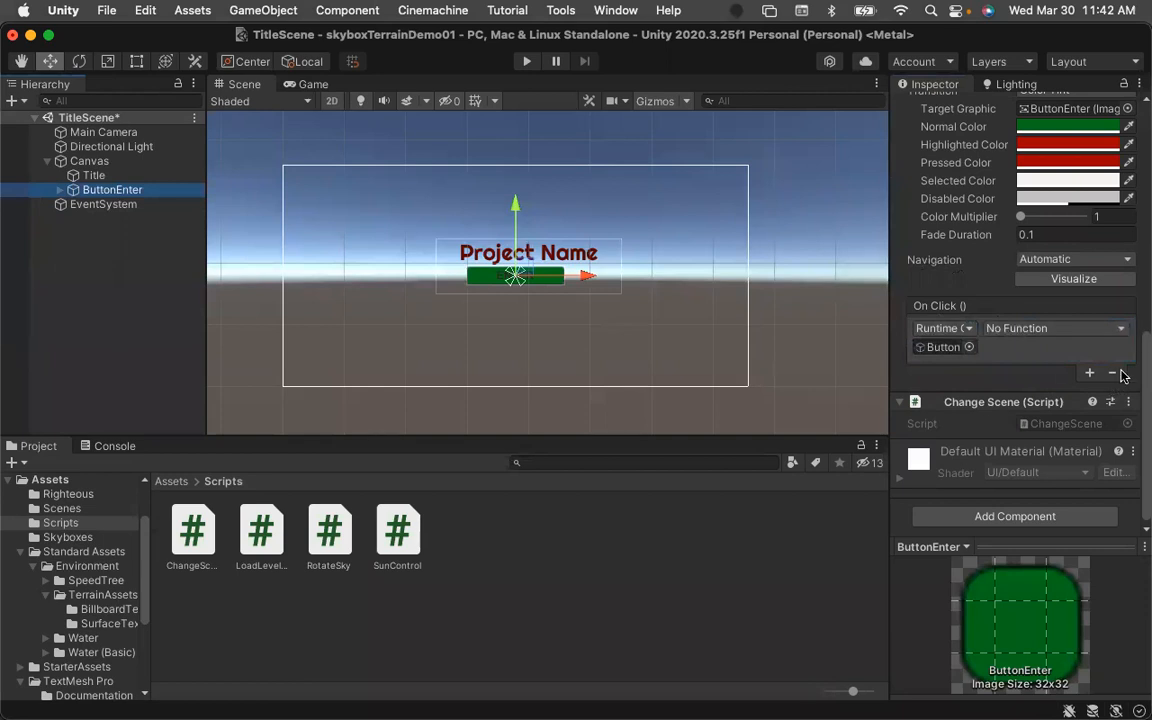
click(1123, 330)
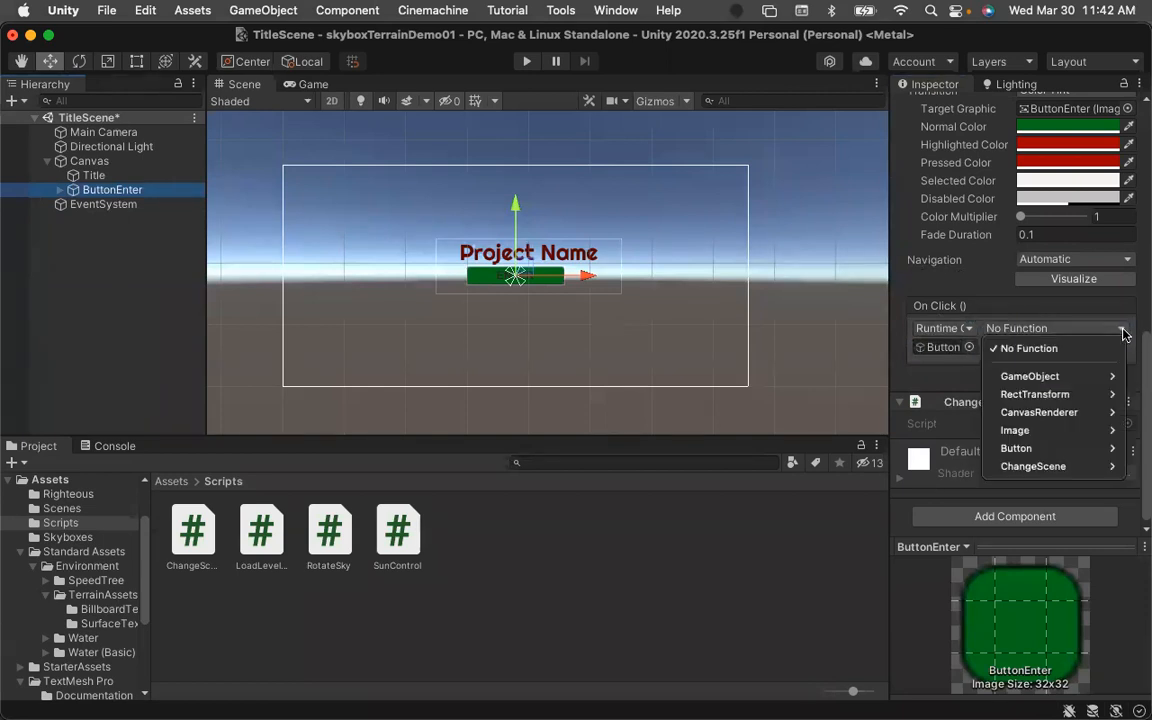
mouse_move(1082, 468)
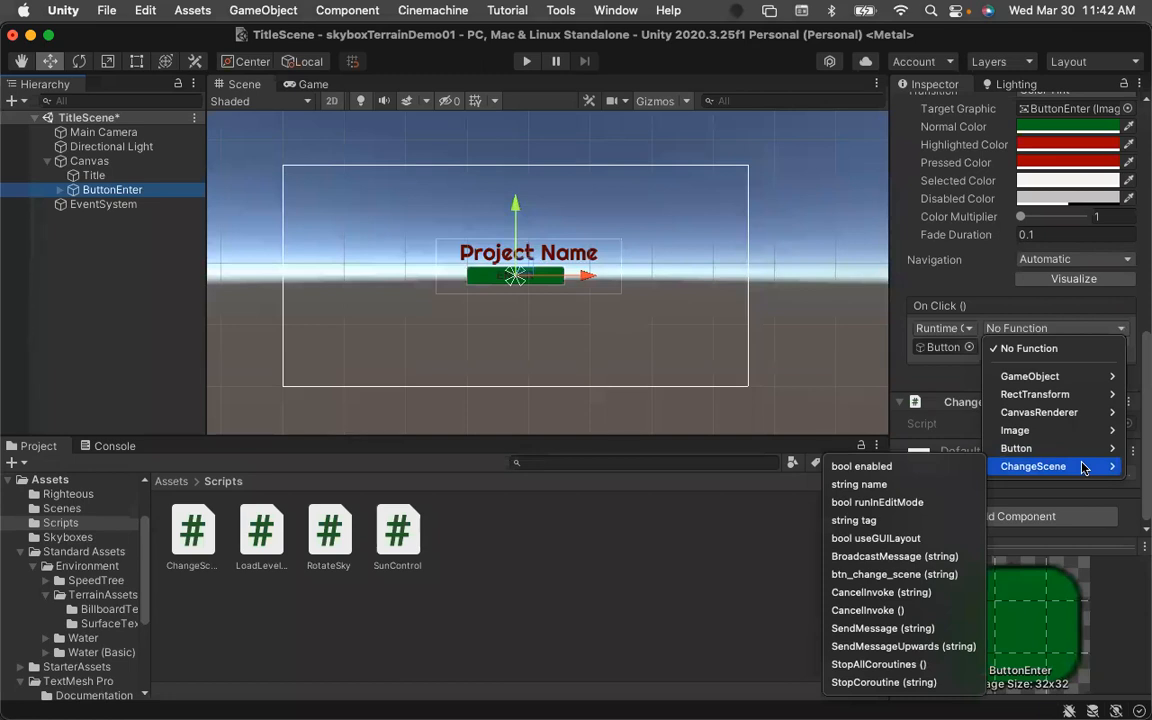
click(860, 484)
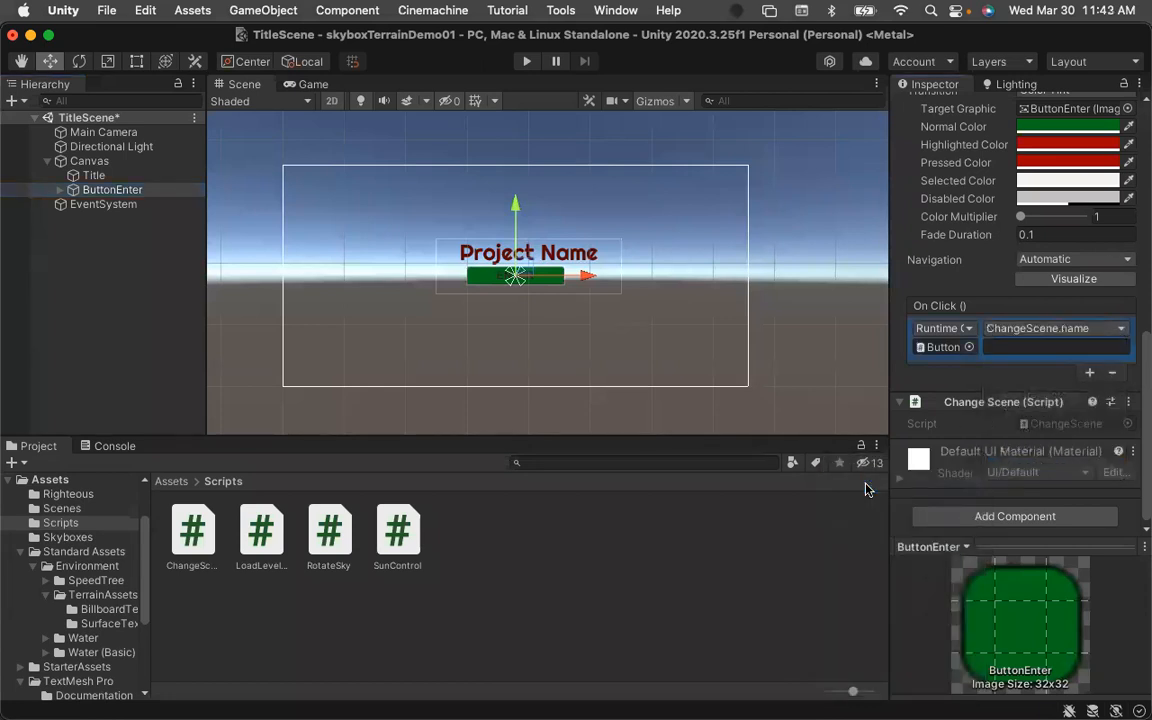
click(980, 348)
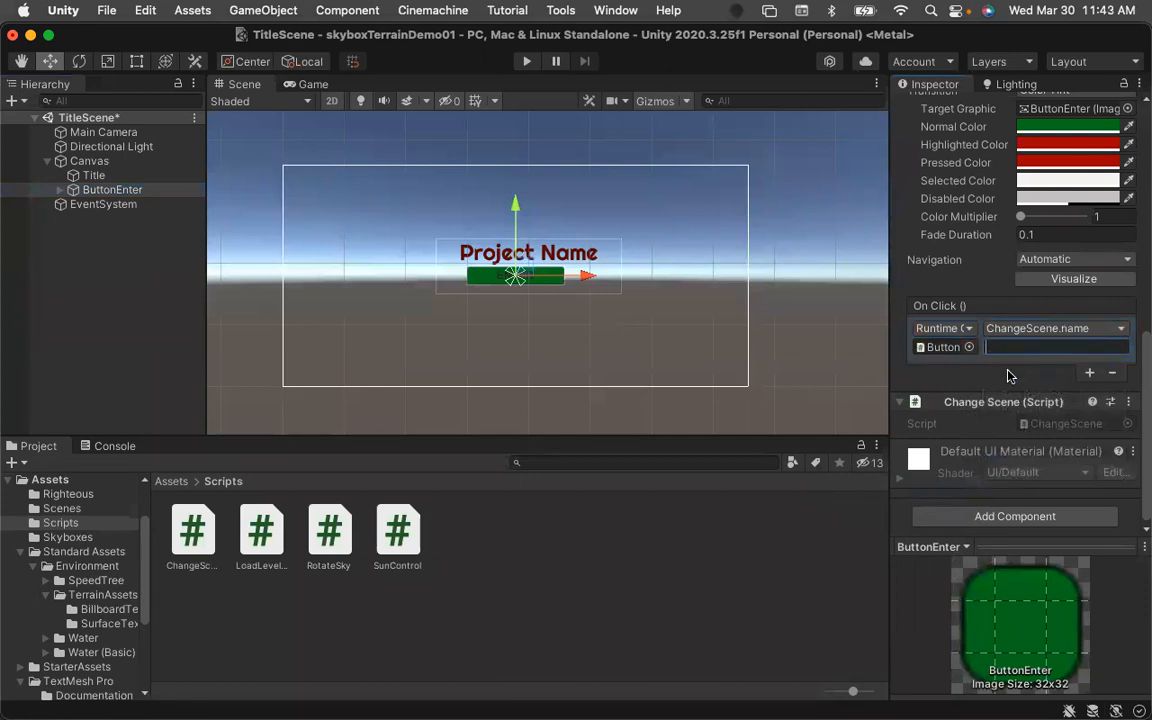
text(NatureScene)
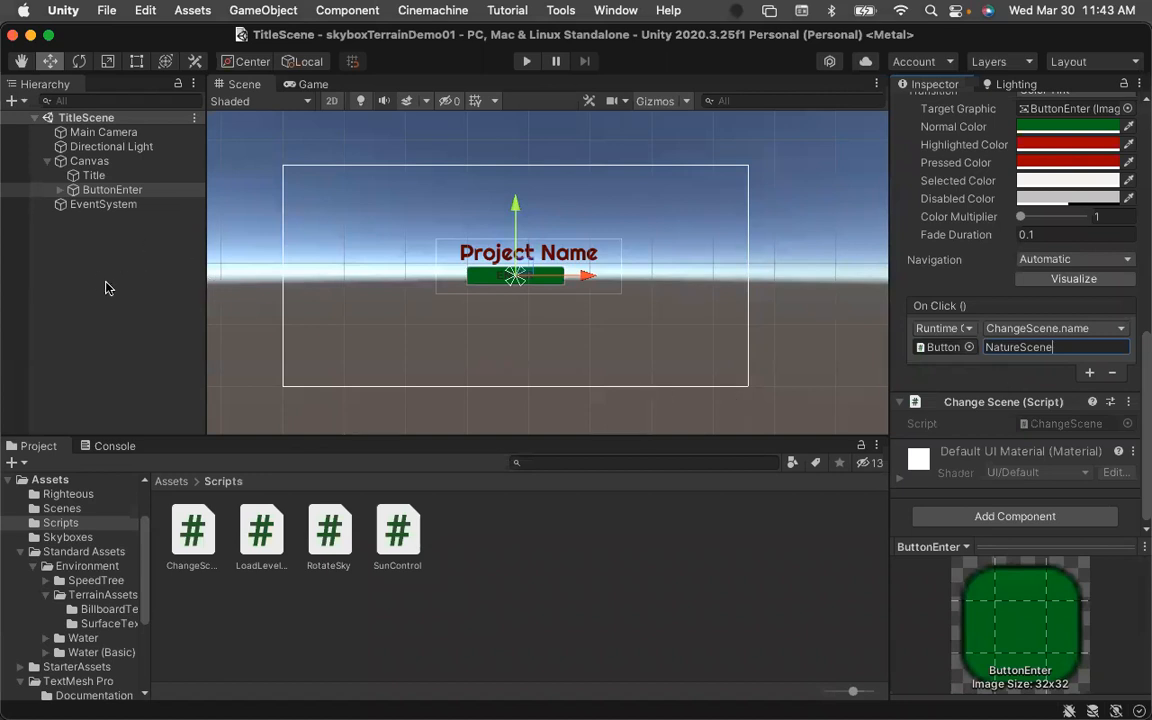
Create an empty GameObject at the scene root and rename it LoadLevel.
click(47, 161)
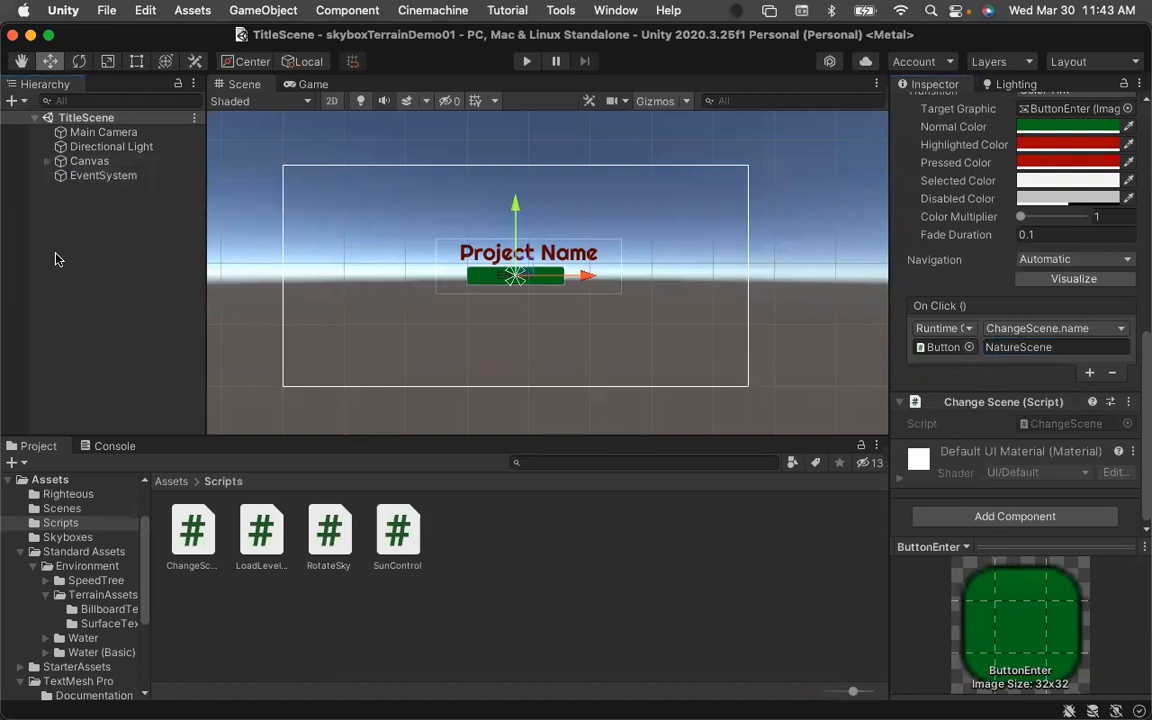
click(69, 242)
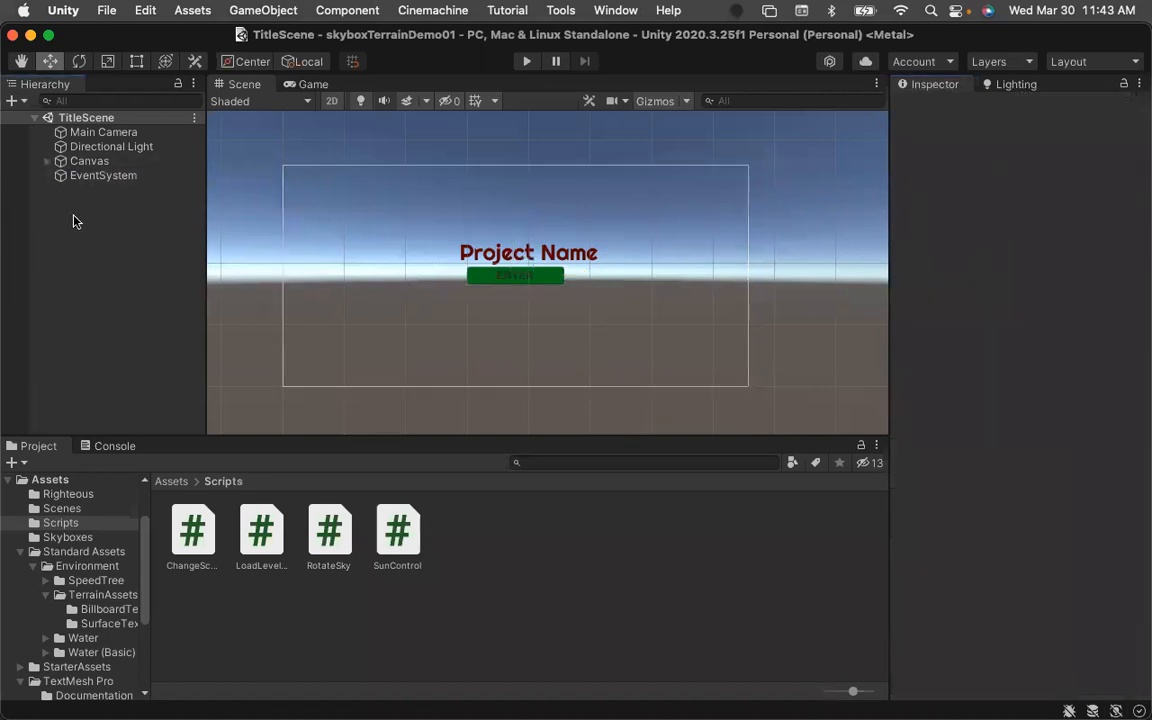
right_click(68, 213)
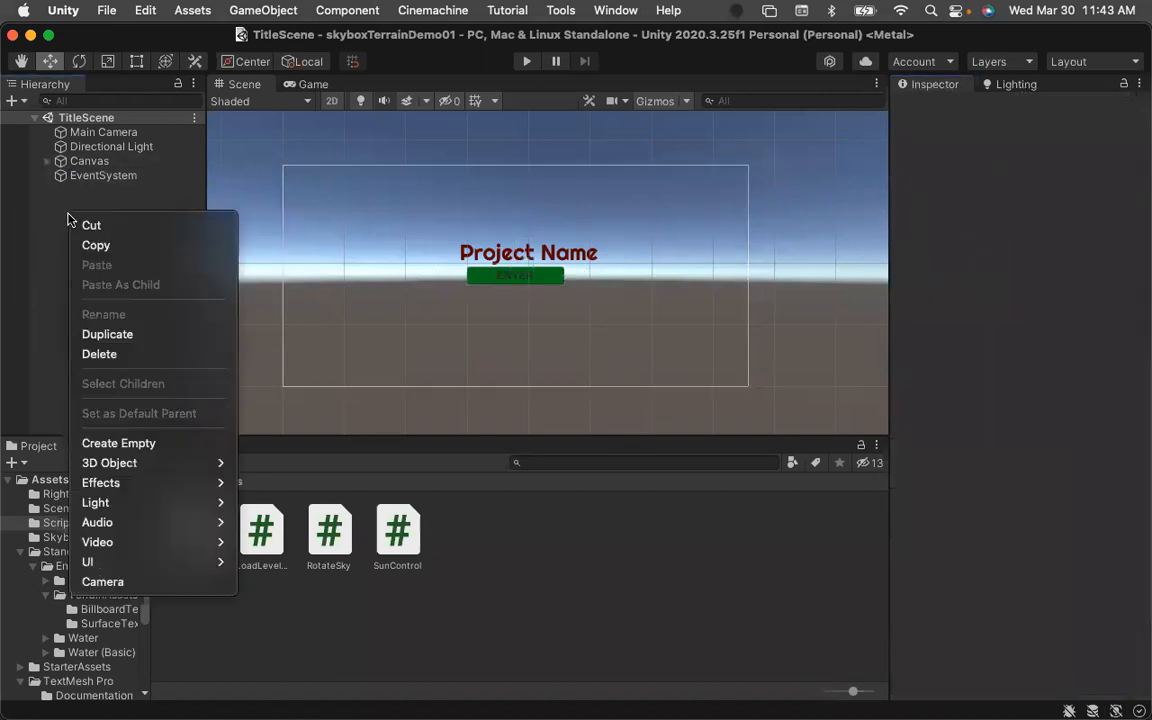
click(124, 443)
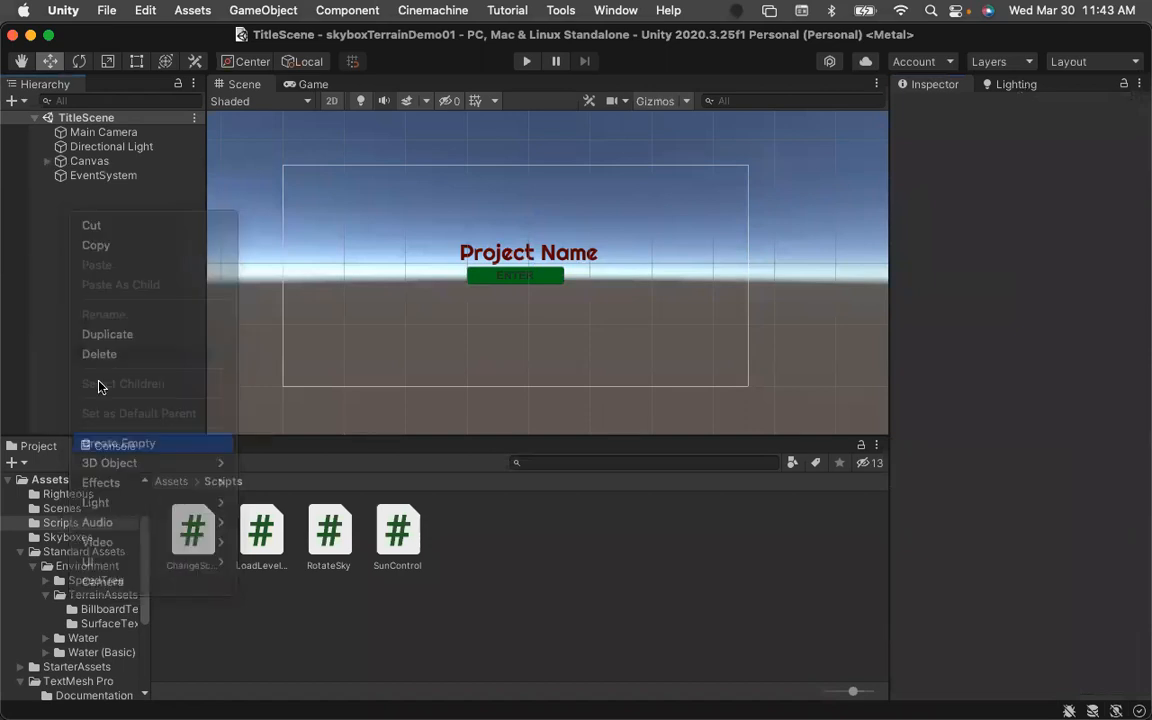
click(1039, 110)
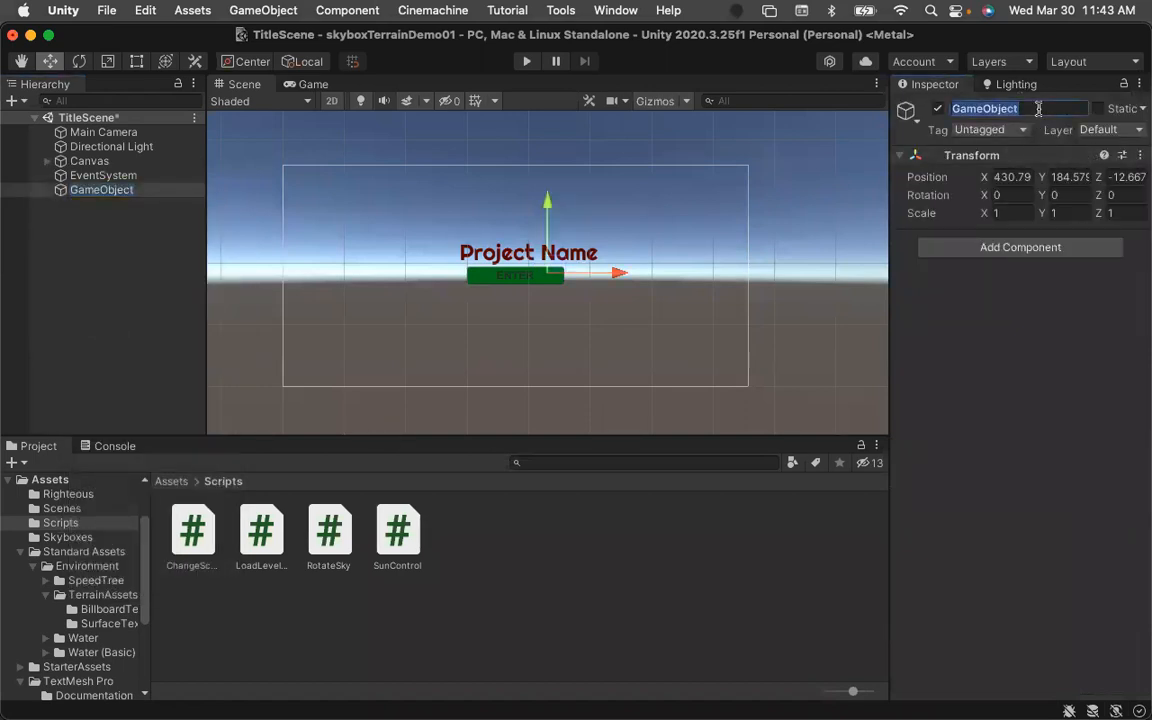
text(LoadLevel)
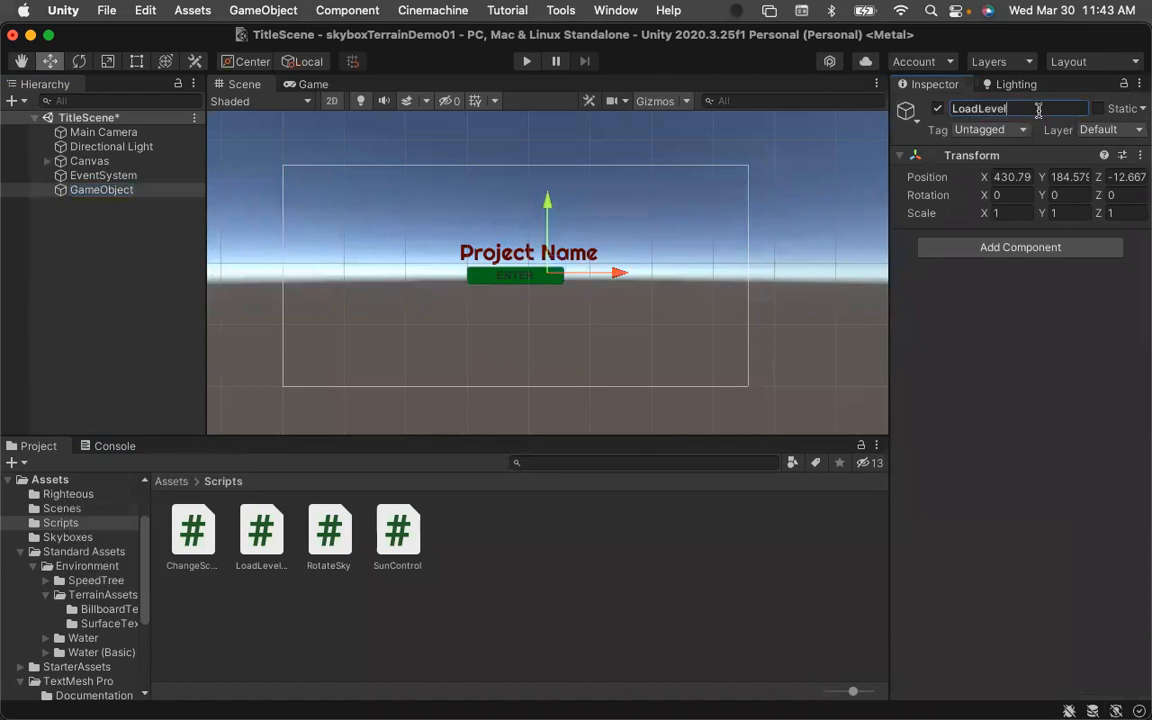
key(Return)
Attach the ChangeScene and LoadLevelAfterTime scripts to LoadLevel, then review LoadLevelAfterTime in Visual Studio and return to Unity.
drag(192, 538, 85, 189)
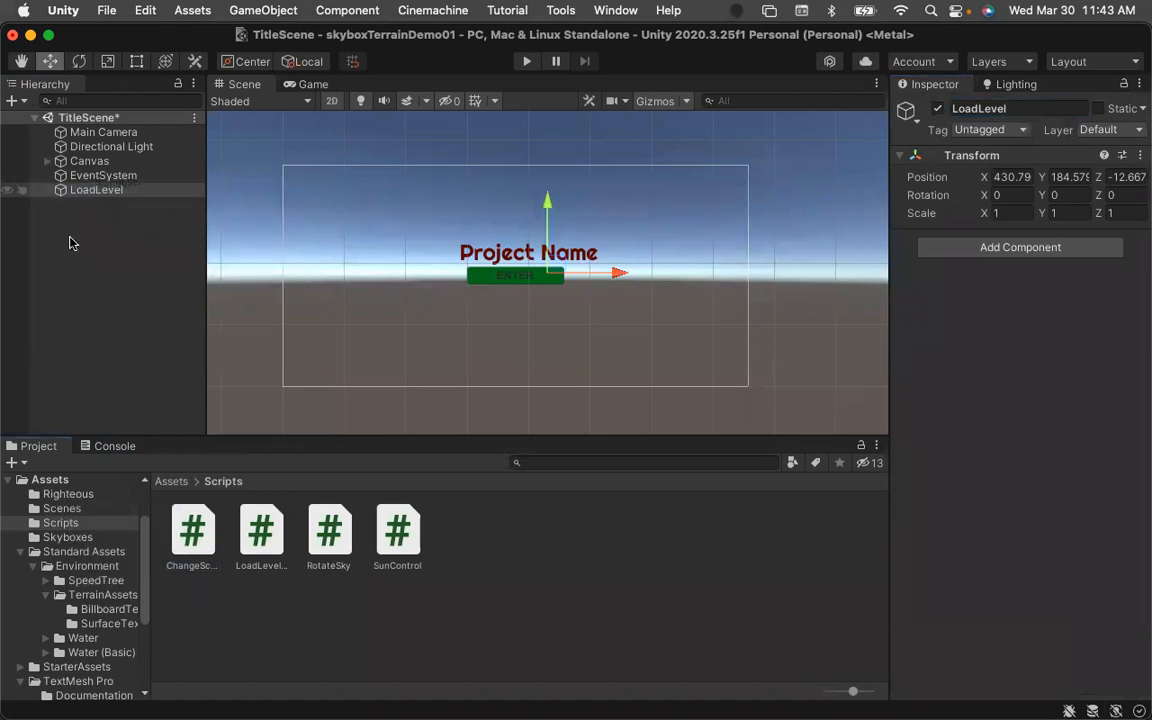
drag(240, 505, 90, 193)
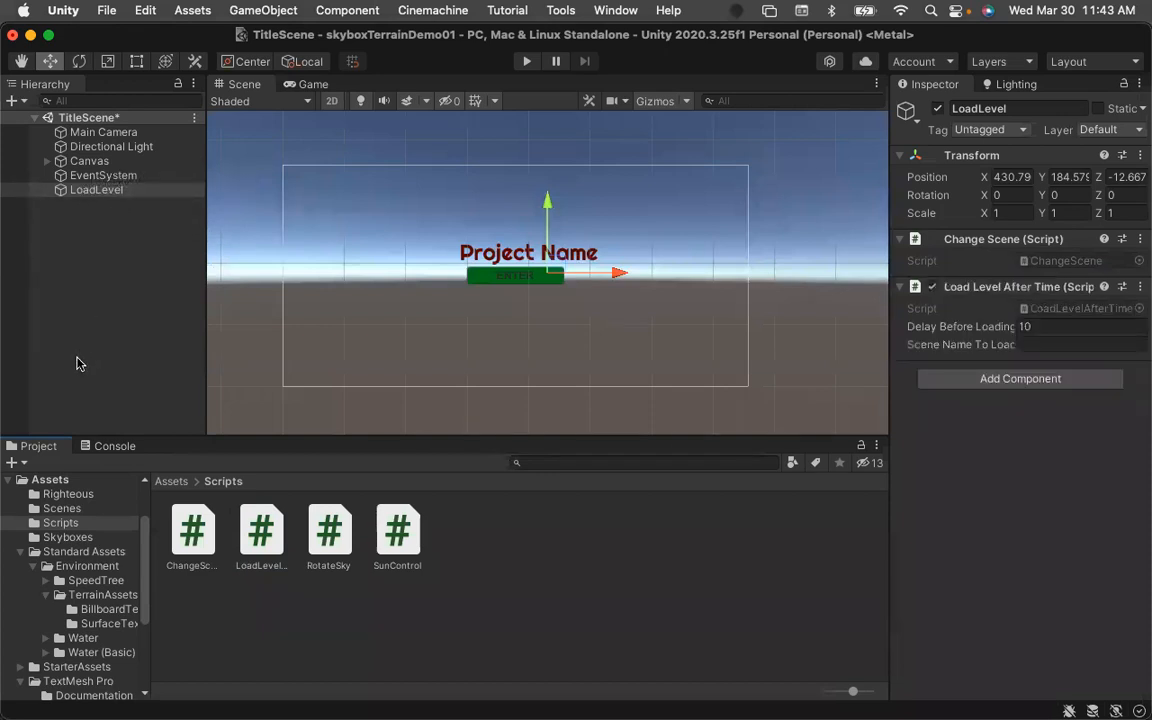
double_click(260, 532)
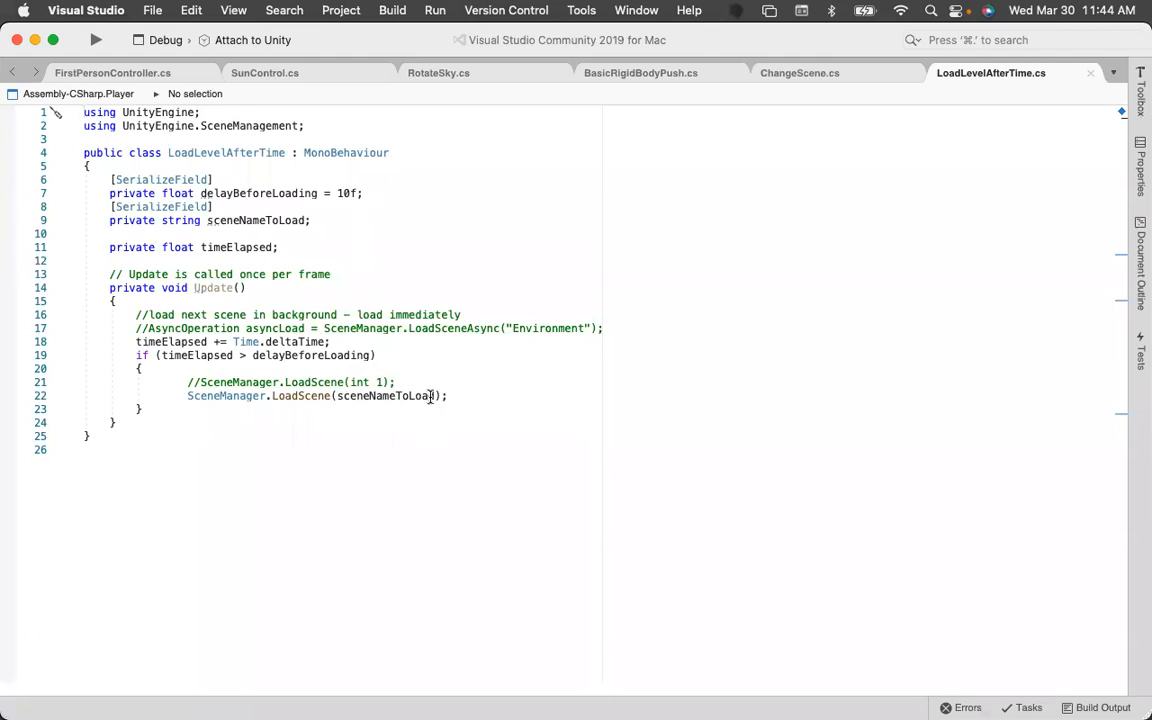
mouse_move(10, 105)
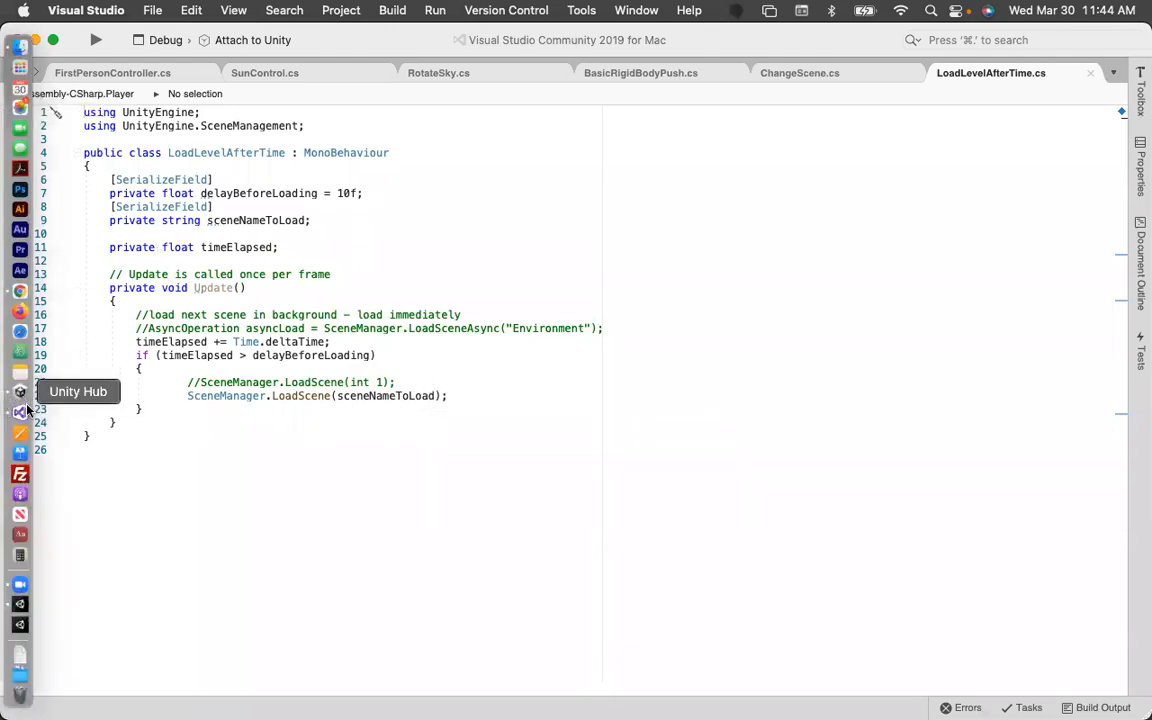
click(19, 607)
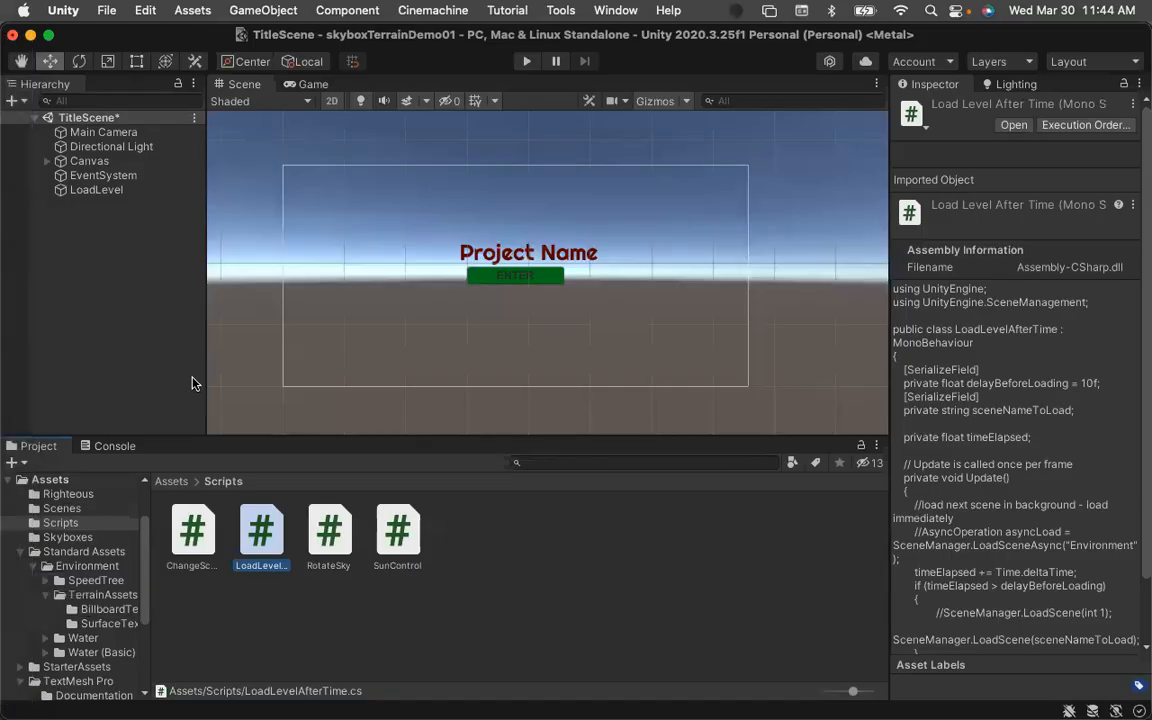
Set LoadLevel's Delay Before Loading to 5 and Scene Name To Load to NatureScene, then save the scene.
click(97, 189)
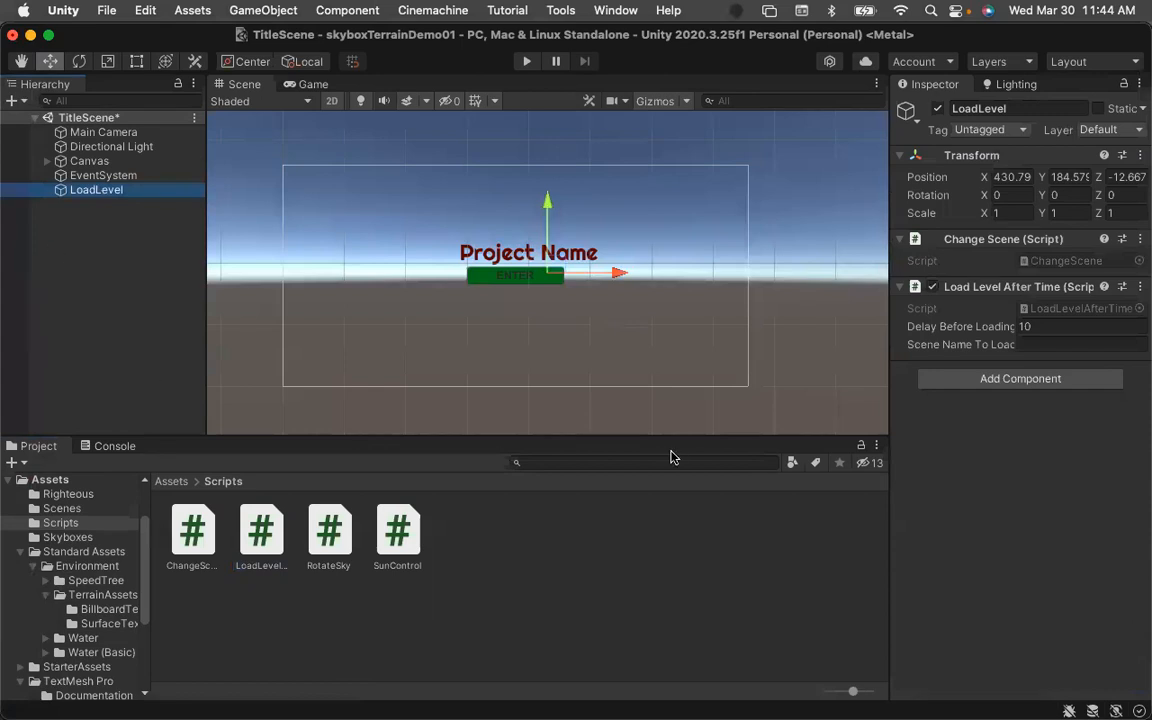
click(1030, 326)
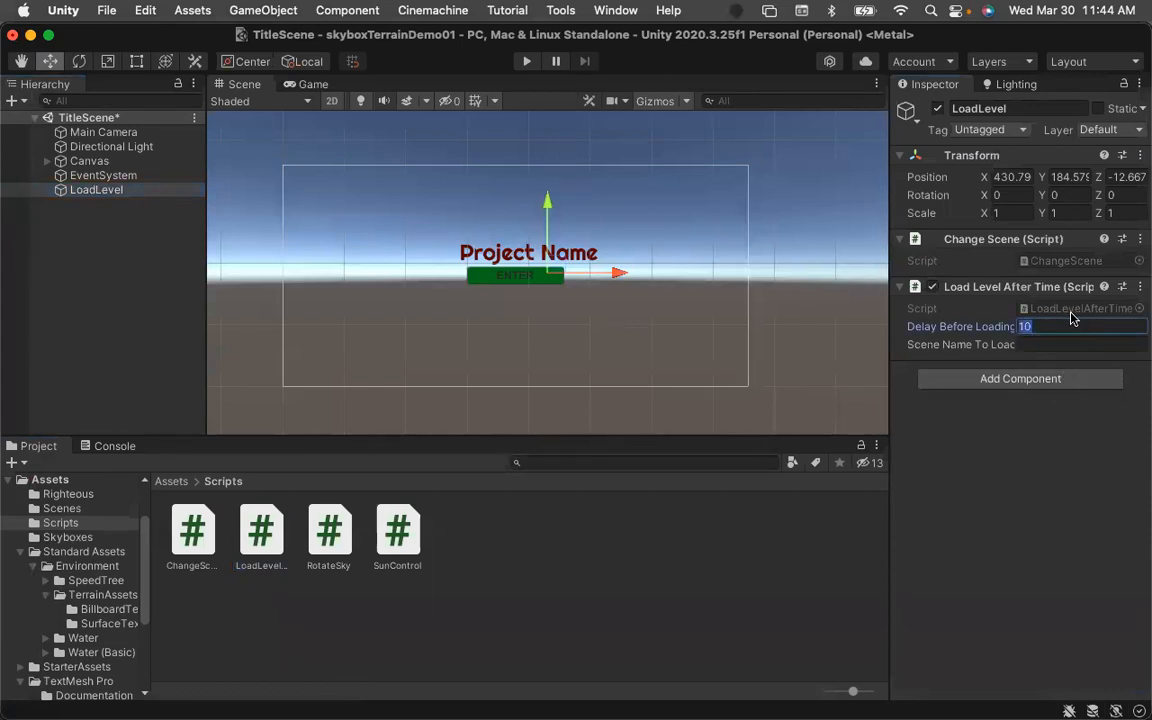
text(5)
click(1056, 344)
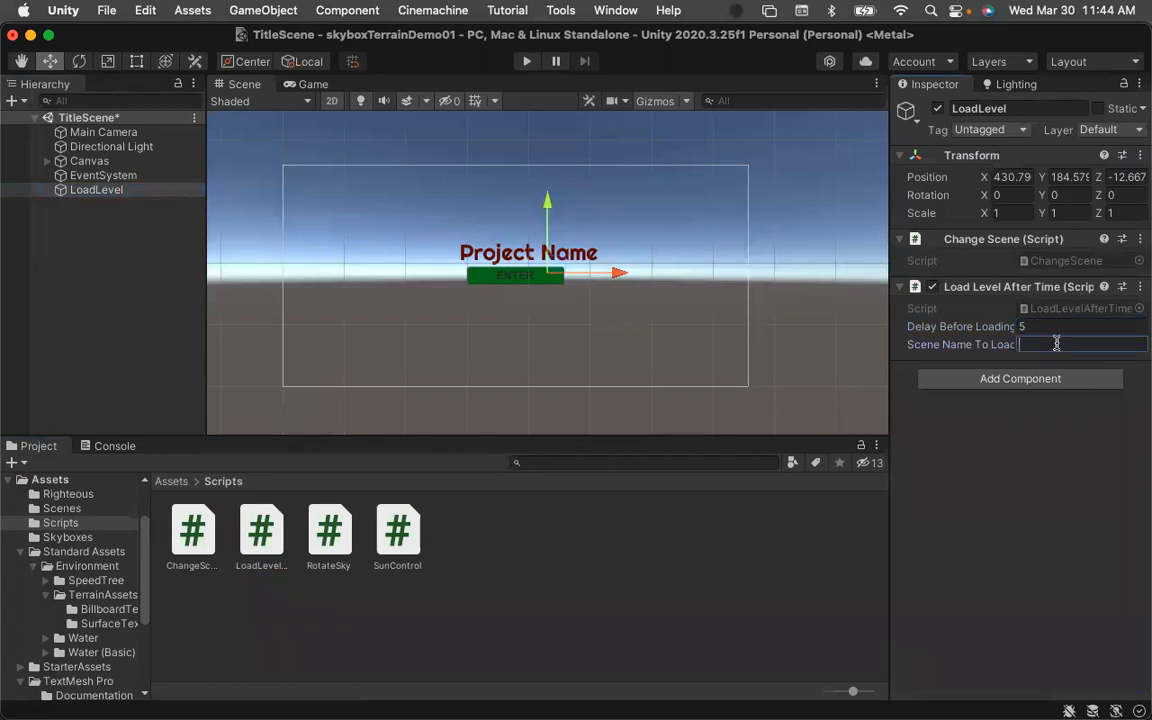
text(NatureScene)
key(super+s)
Remove the Change Scene script component from ButtonEnter.
click(79, 192)
click(47, 161)
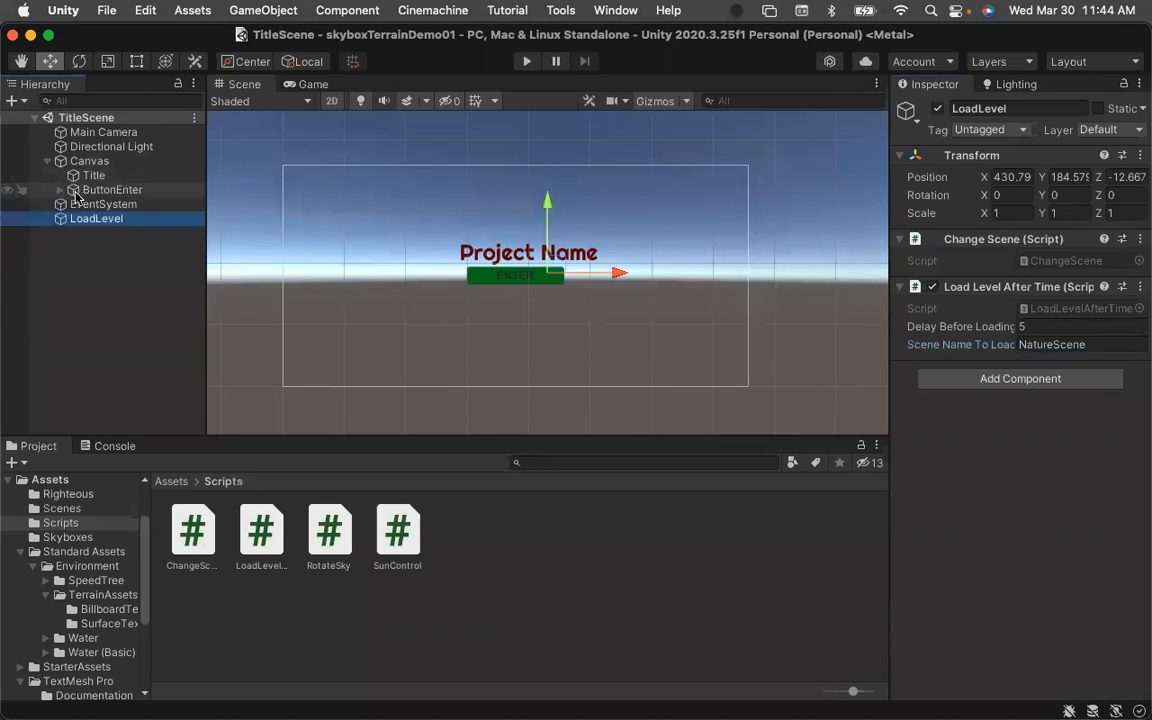
click(64, 190)
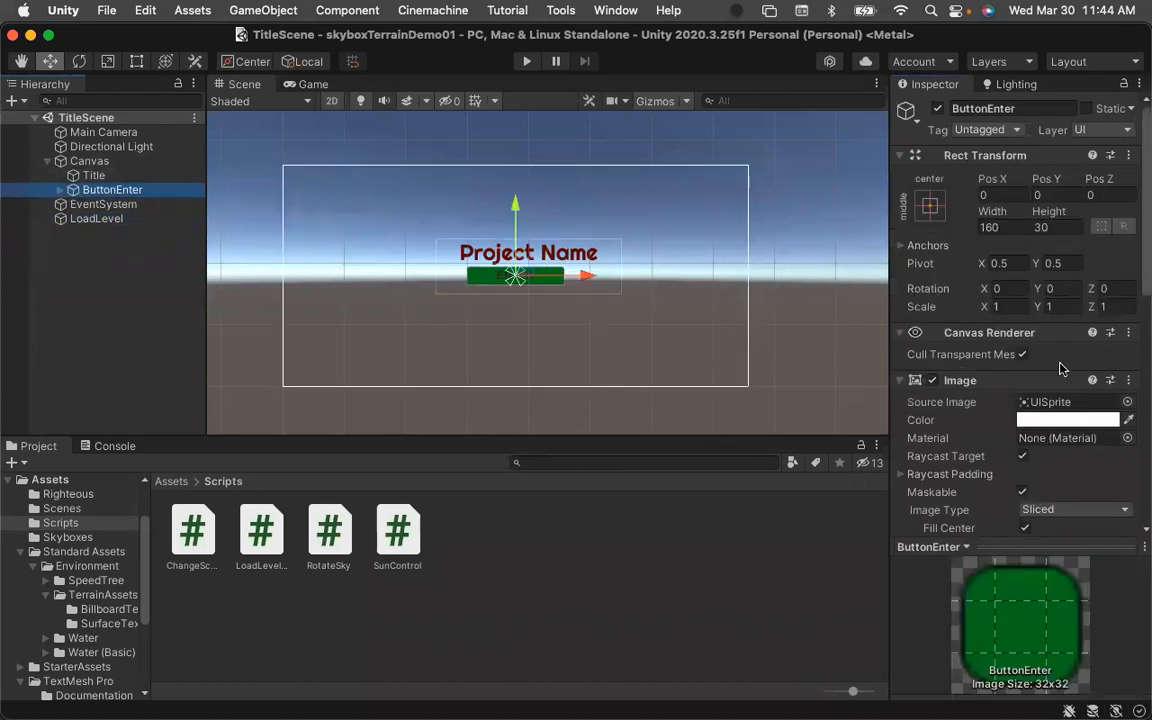
scroll(1063, 373, down, 10)
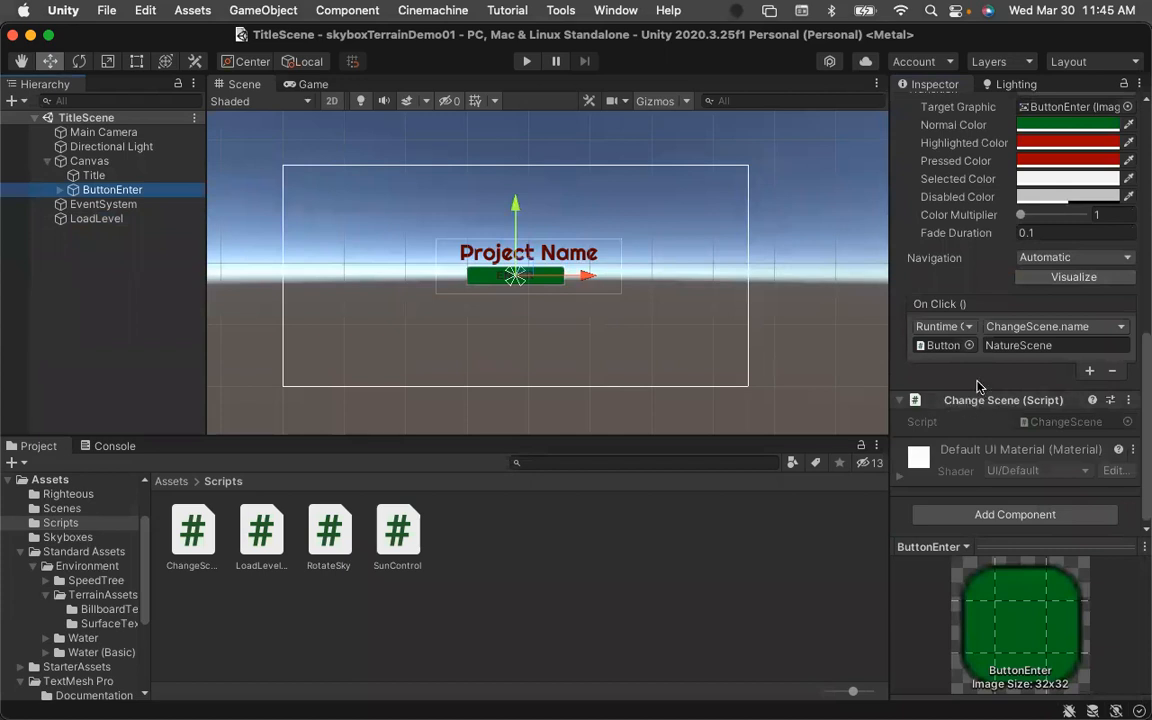
click(1129, 401)
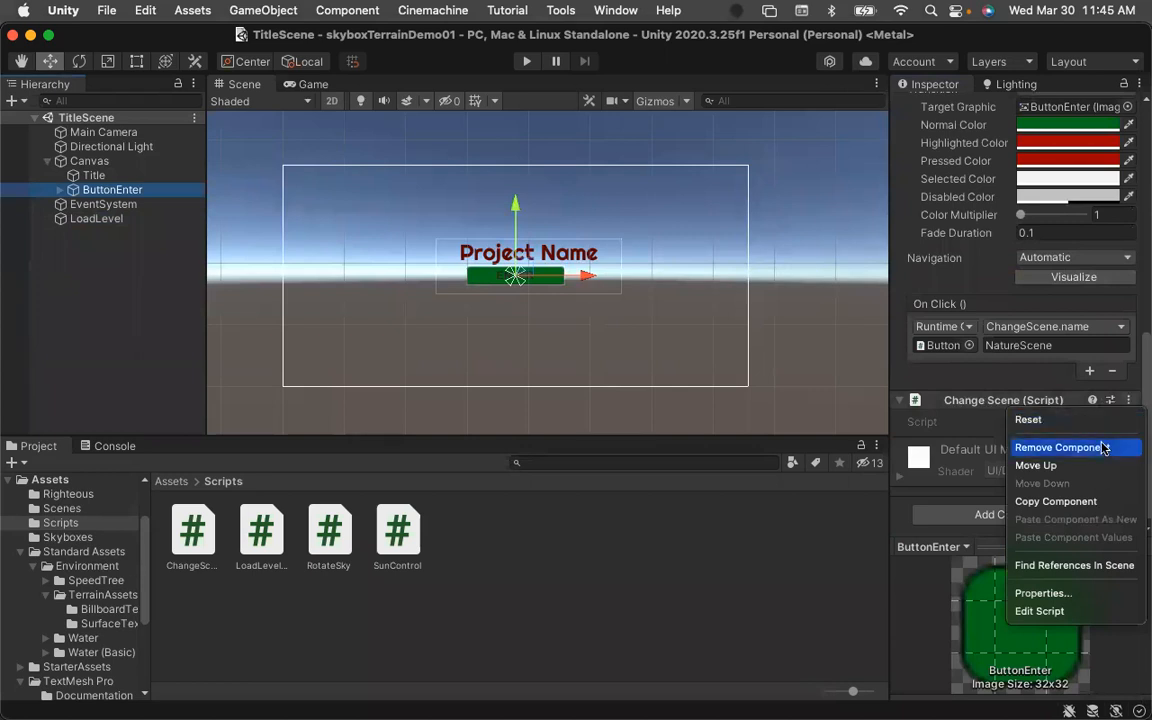
click(946, 409)
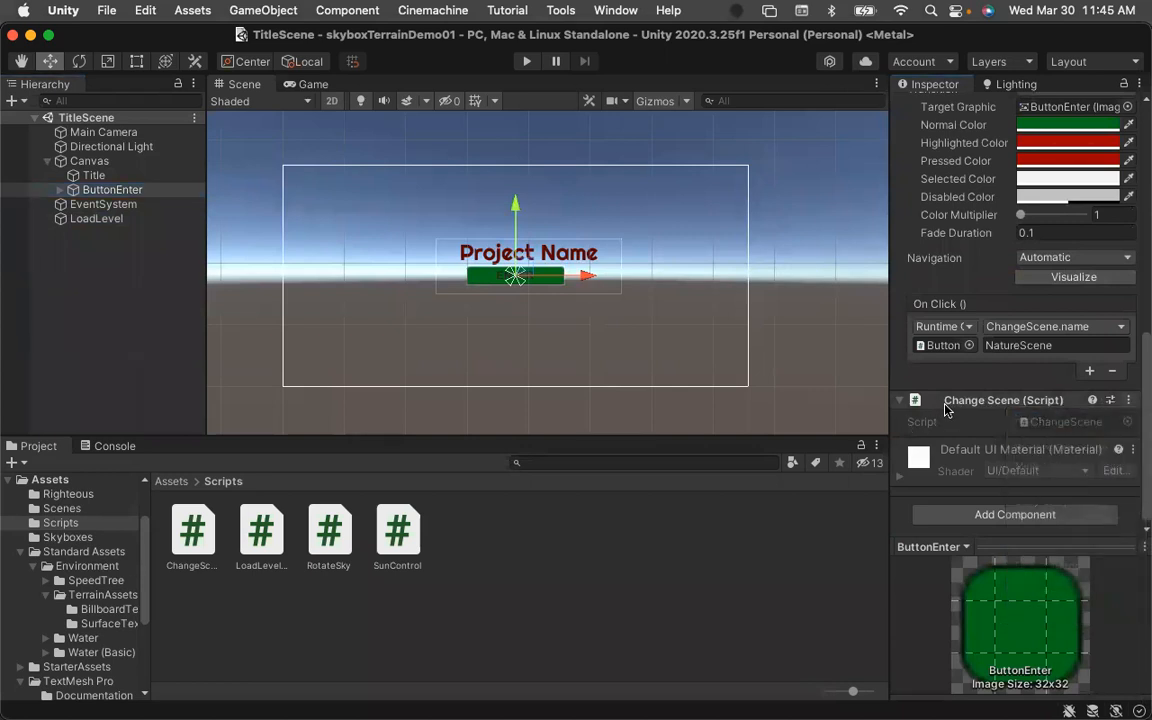
click(1129, 401)
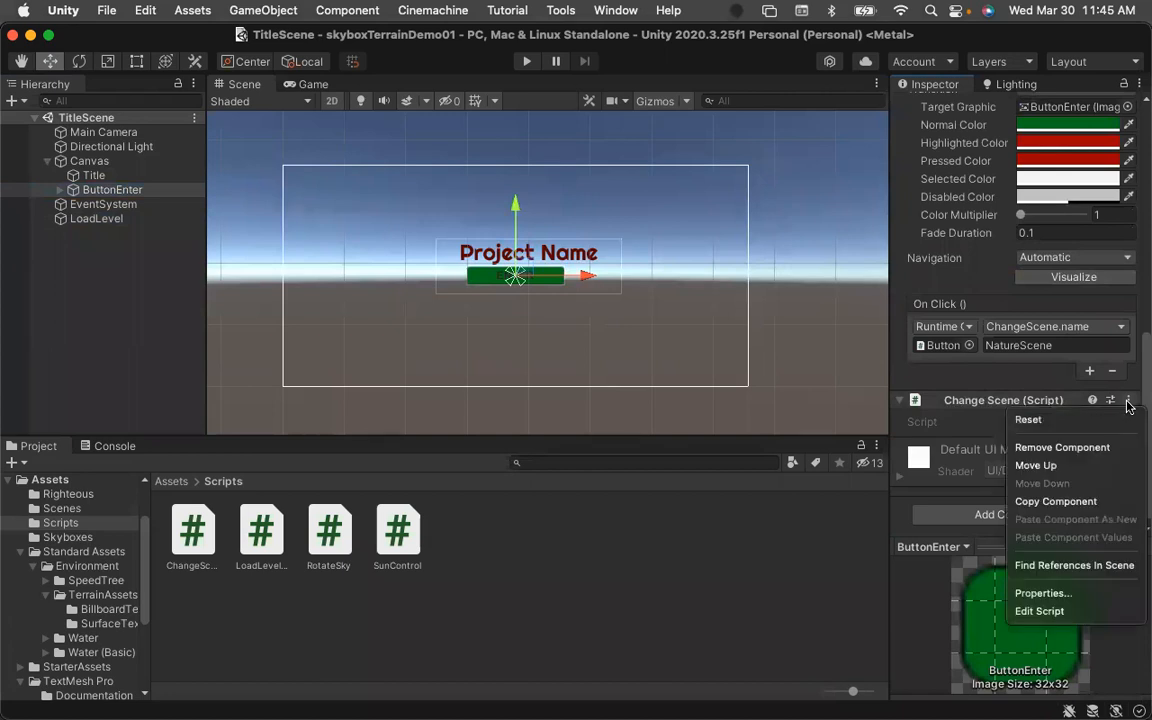
click(1040, 447)
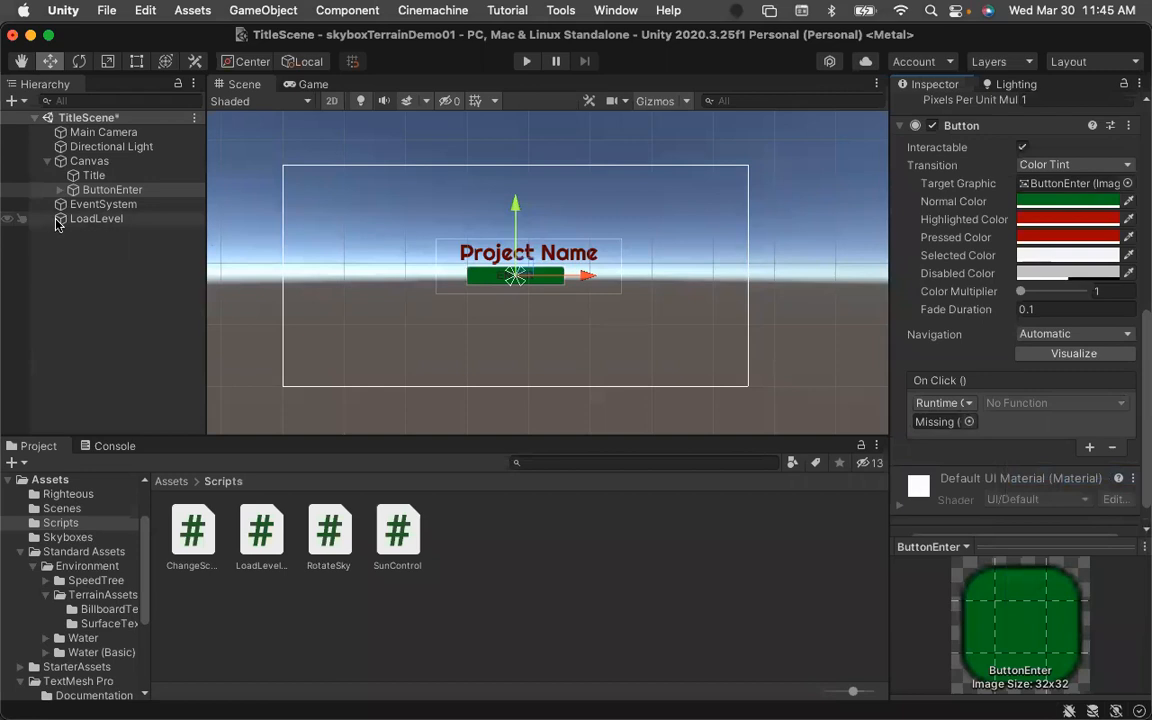
Point ButtonEnter's On Click event at the LoadLevel object calling ChangeScene.name, and save the scene.
drag(58, 224, 938, 424)
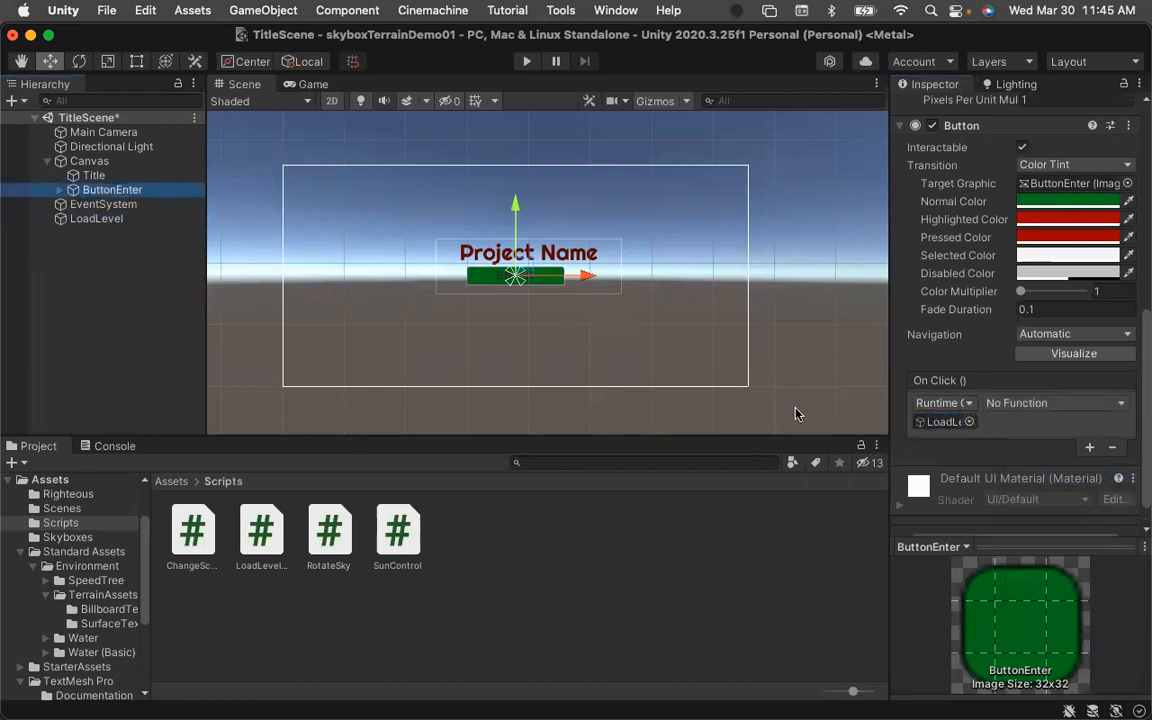
click(1120, 403)
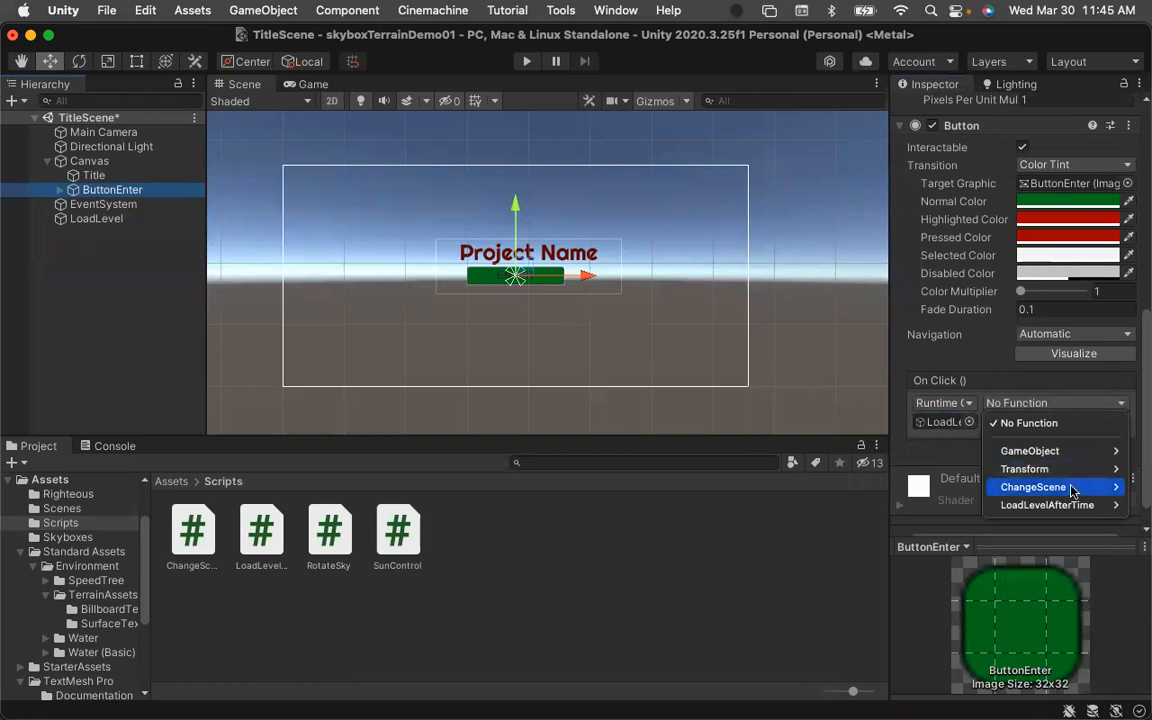
mouse_move(1070, 494)
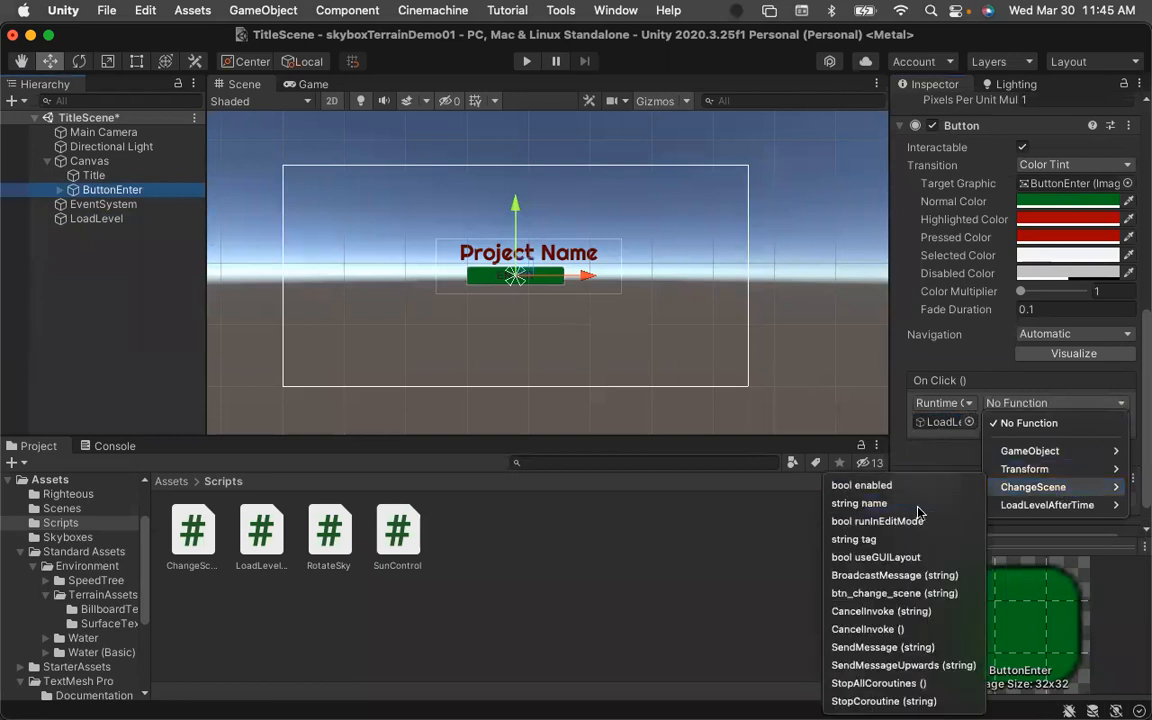
click(859, 503)
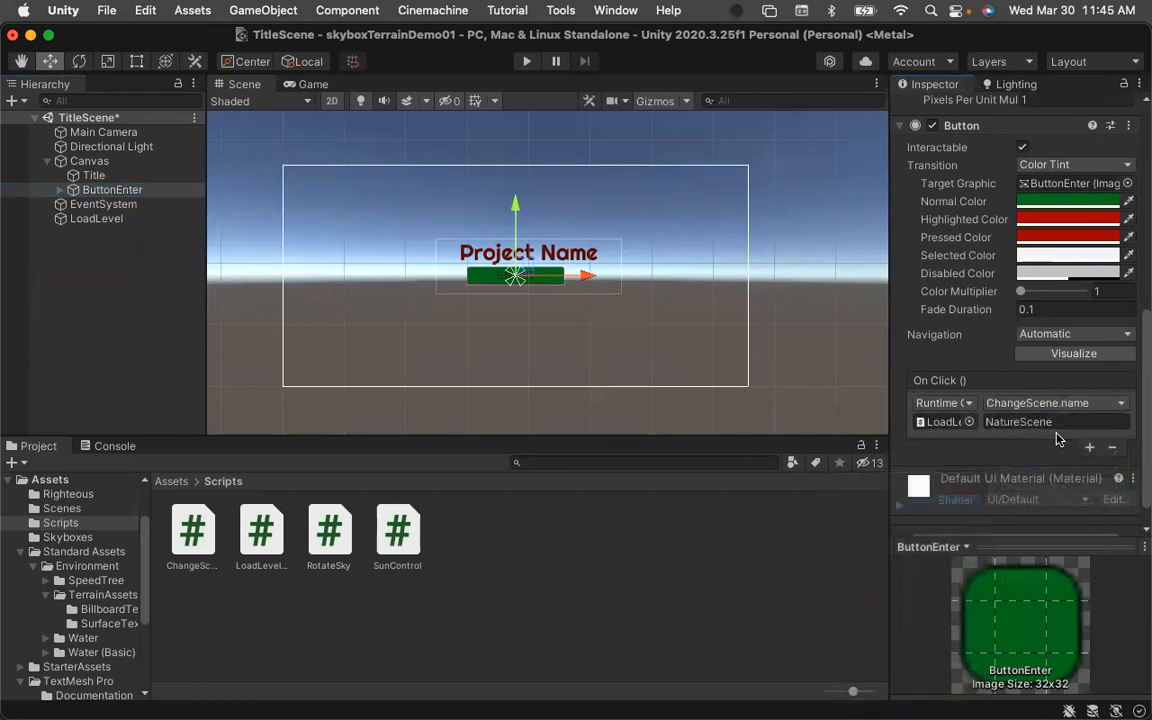
key(super+s)
click(680, 552)
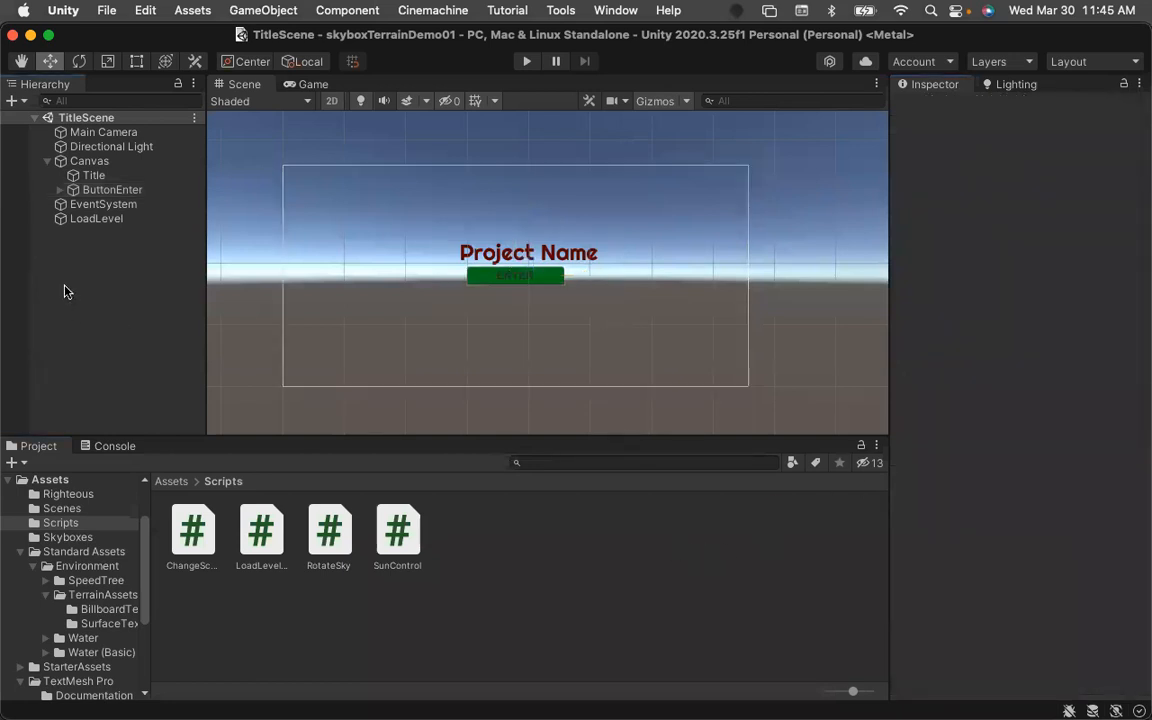
Open Build Settings and add the open TitleScene to Scenes In Build.
click(103, 11)
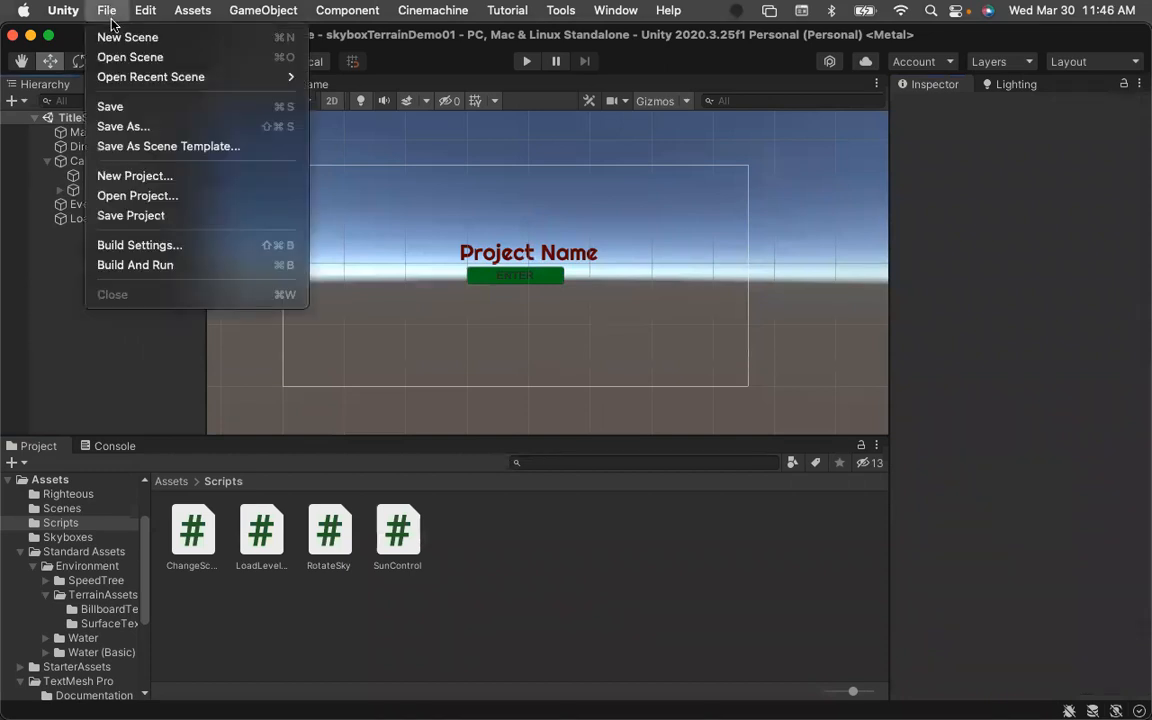
click(140, 247)
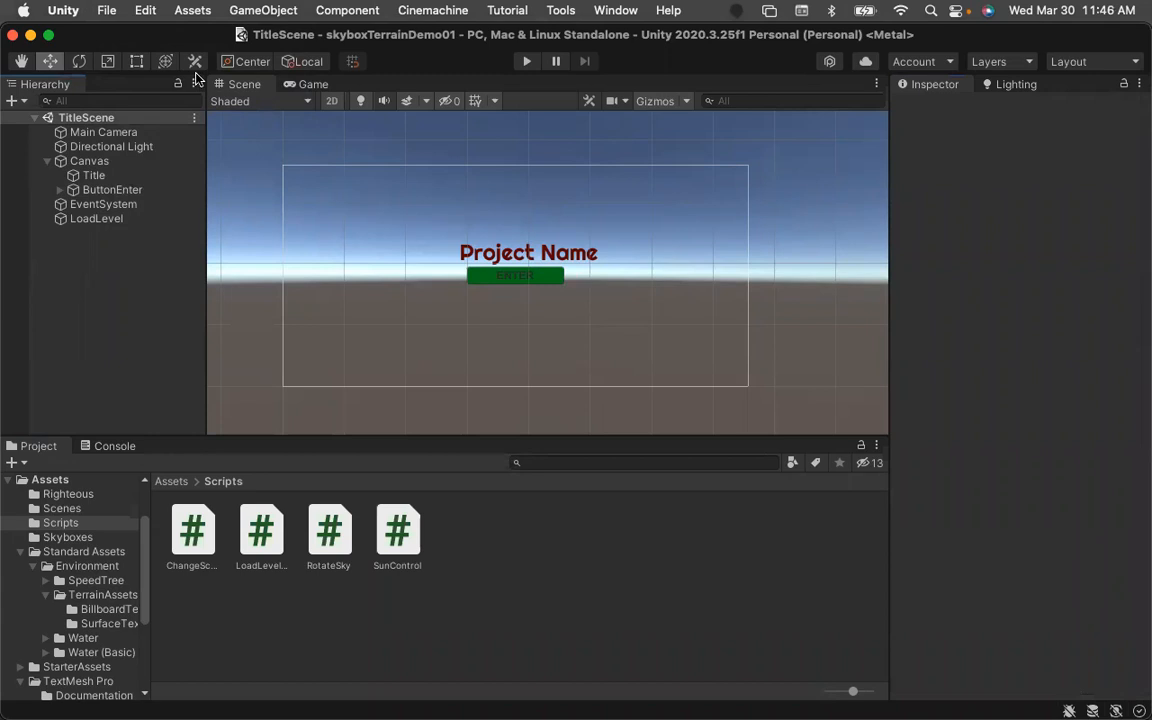
drag(148, 29, 148, 238)
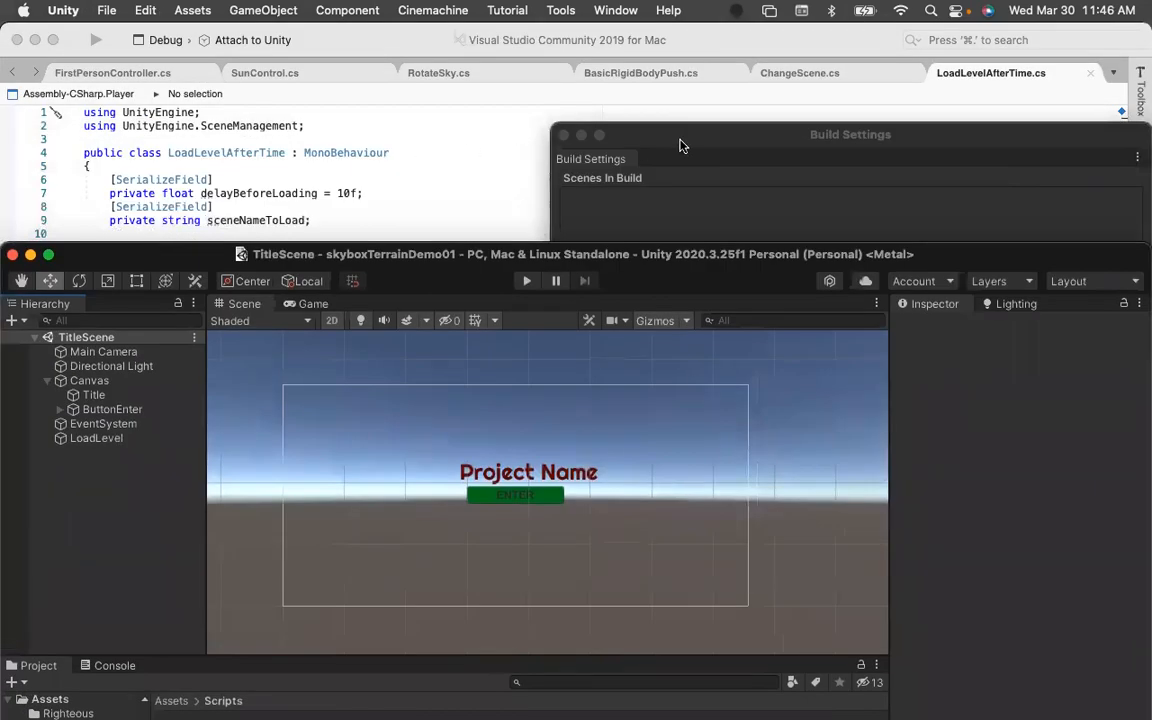
click(612, 128)
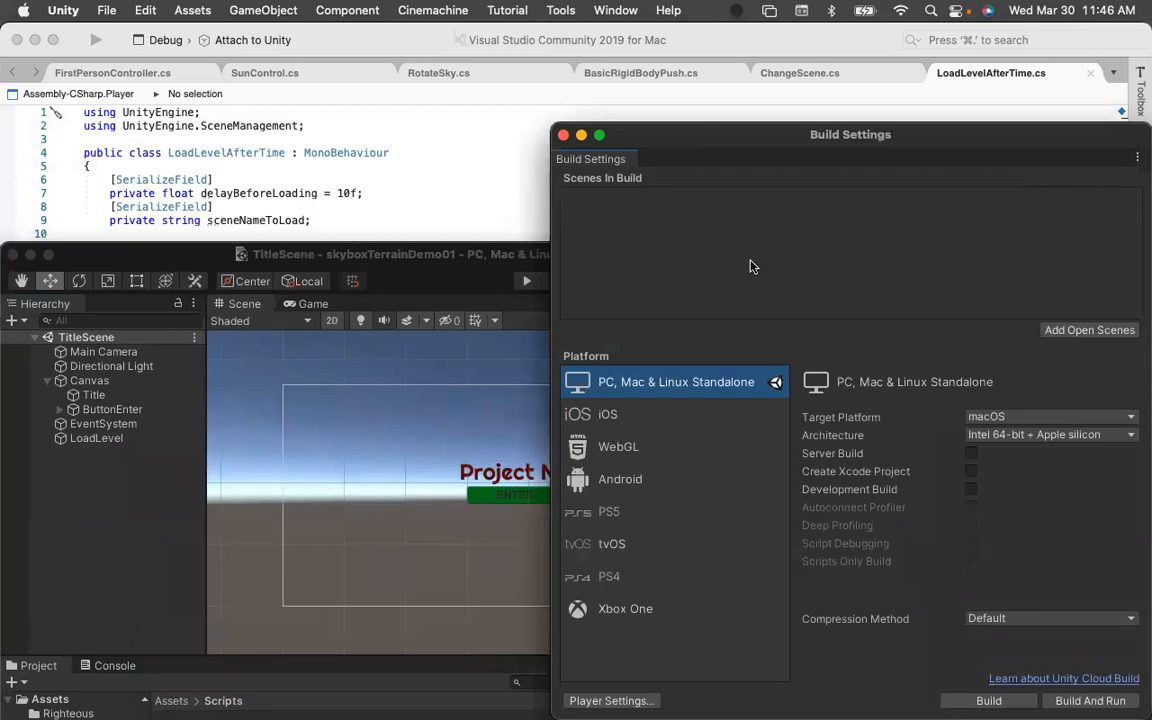
drag(723, 140, 477, 60)
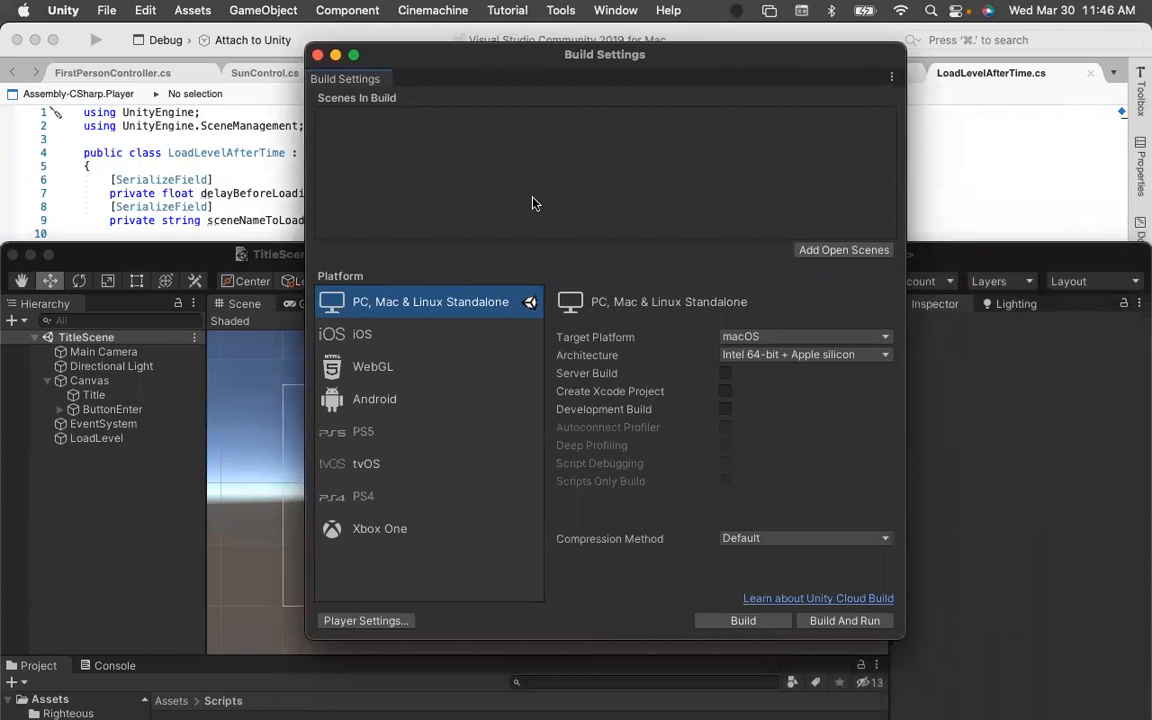
click(846, 251)
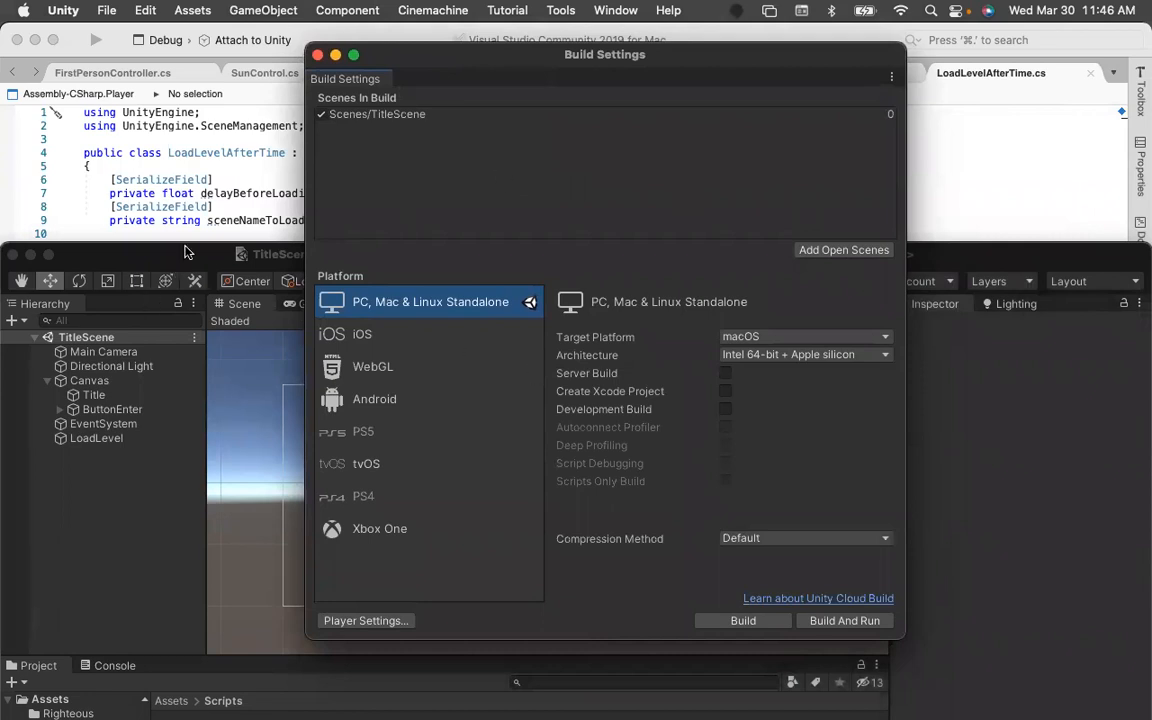
click(156, 260)
drag(156, 260, 141, 25)
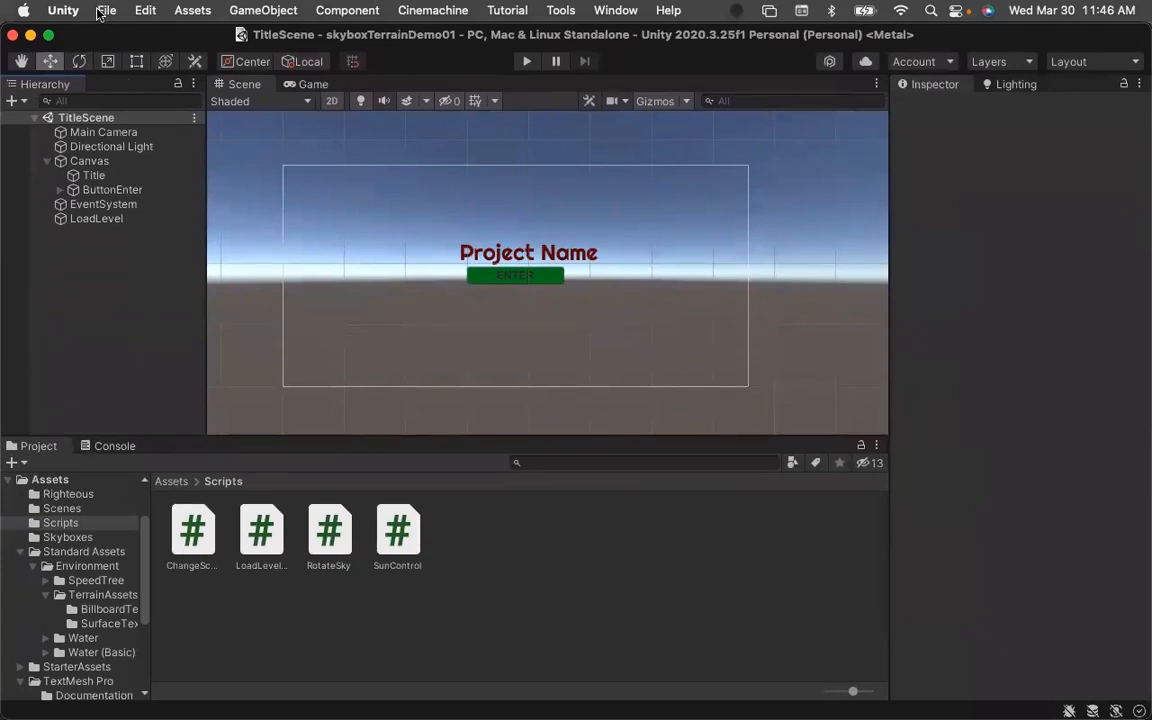
click(99, 13)
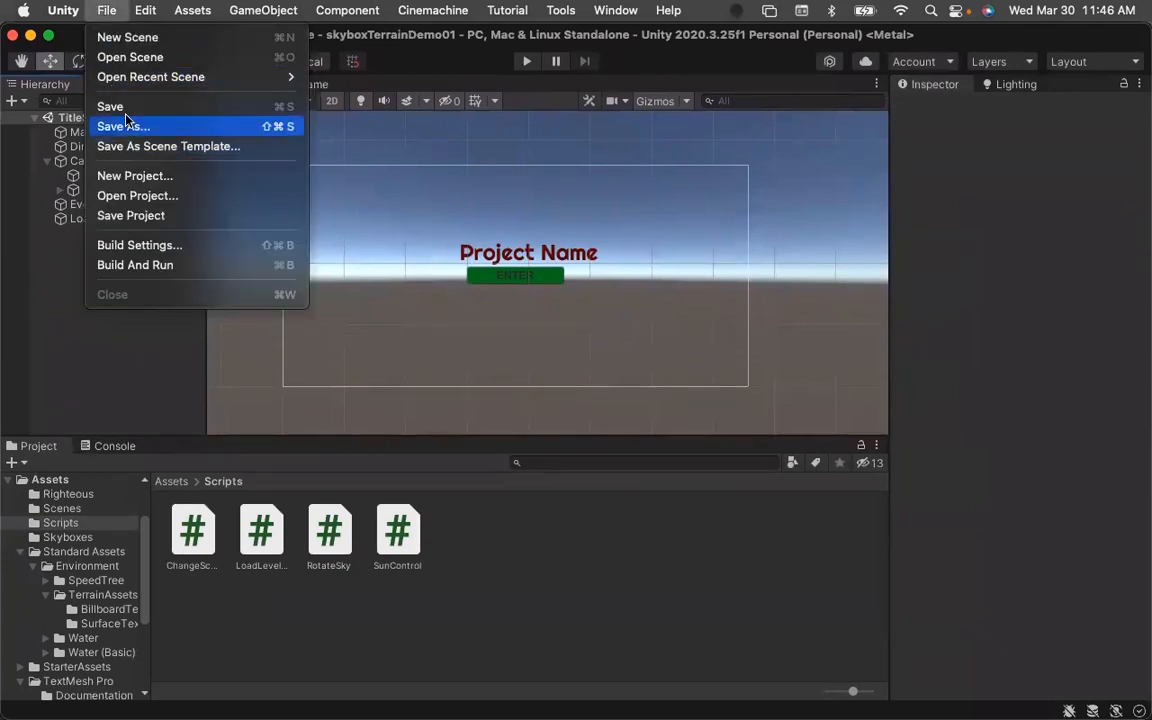
click(110, 243)
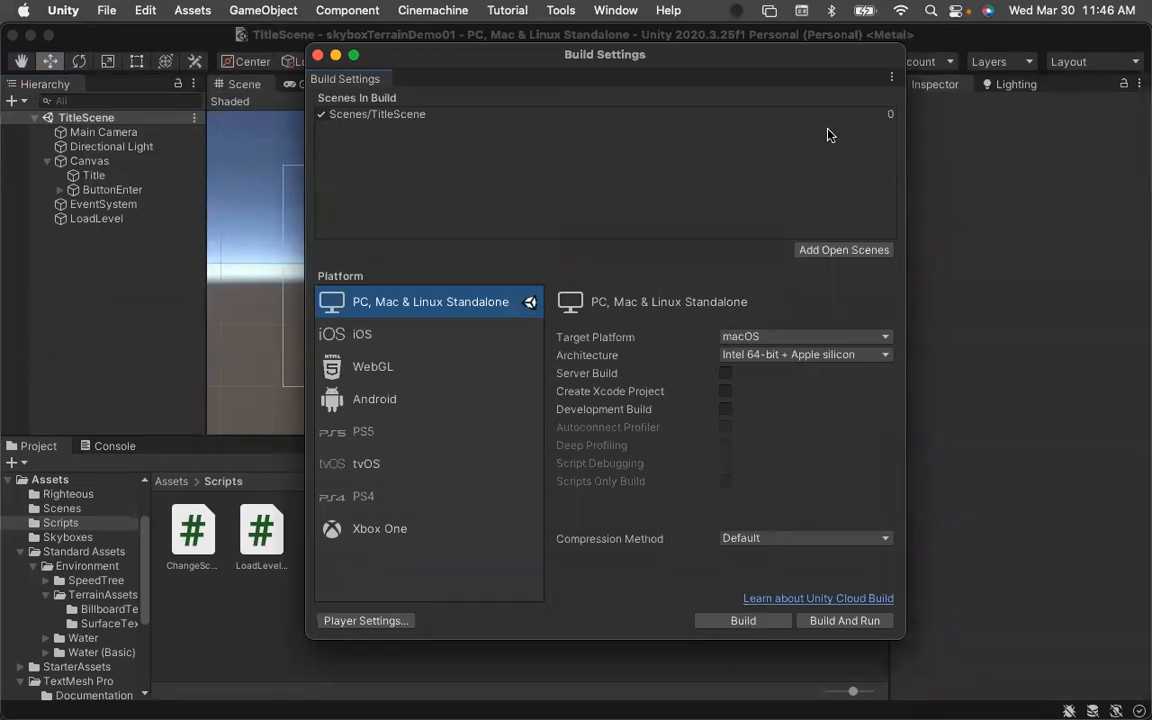
click(892, 77)
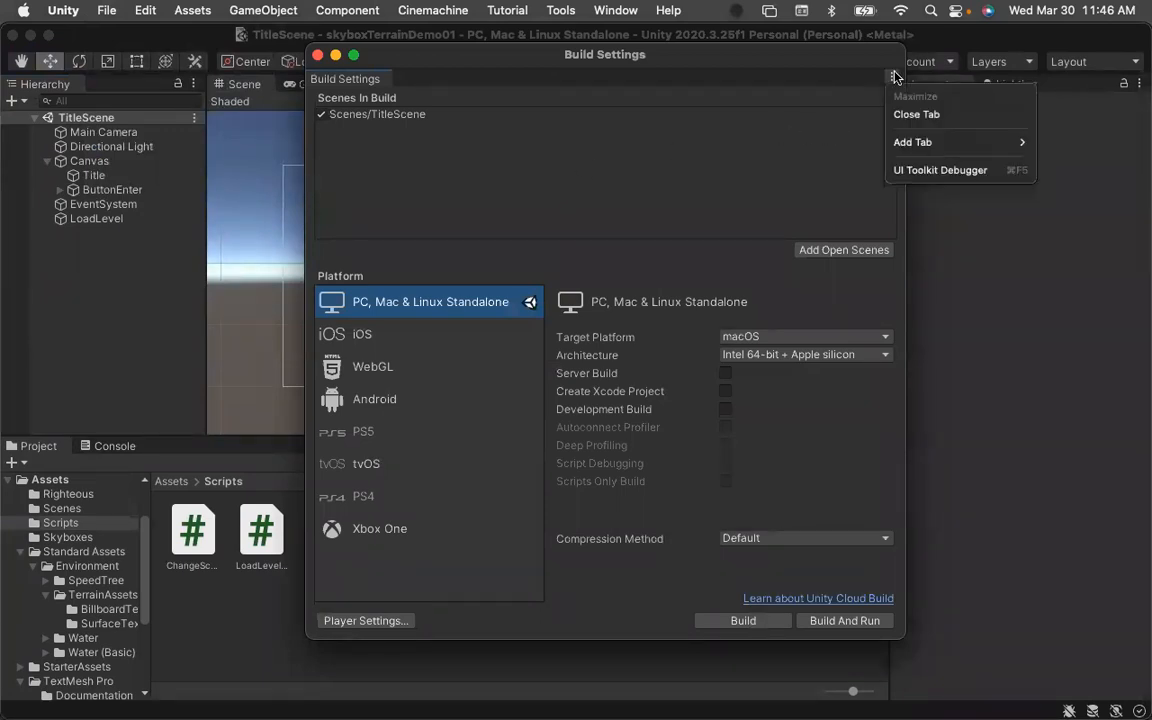
click(782, 193)
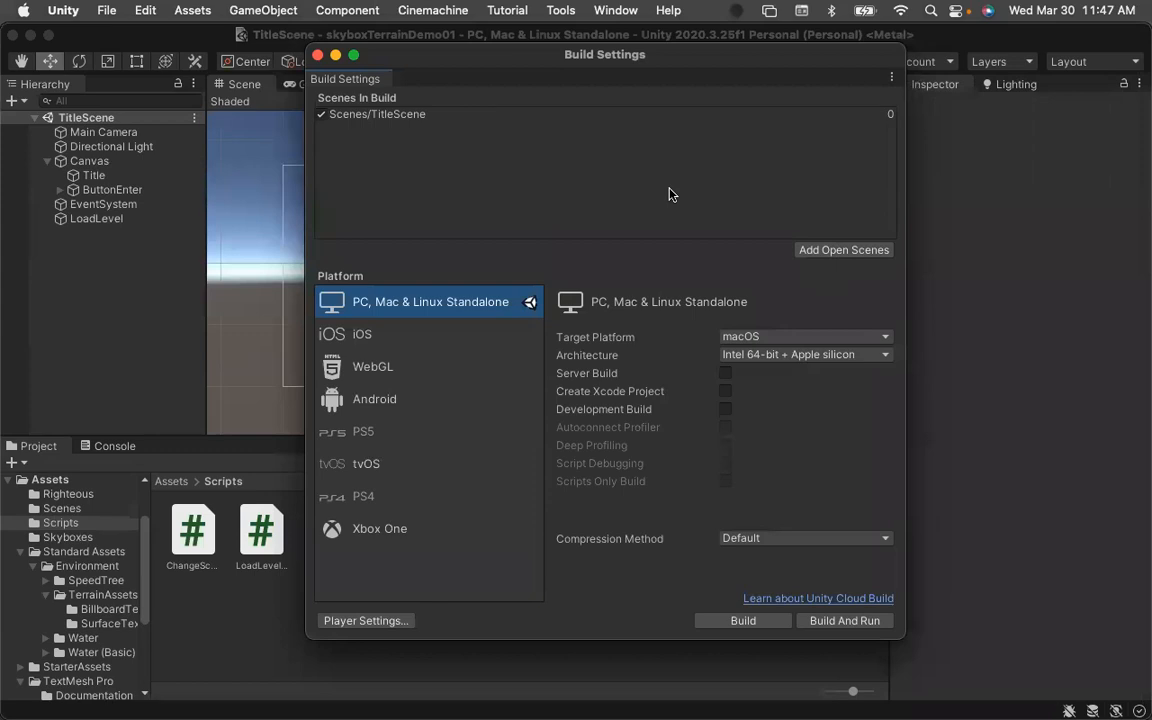
Add NatureScene from the Scenes folder to Scenes In Build, after TitleScene.
click(384, 116)
right_click(492, 176)
click(425, 177)
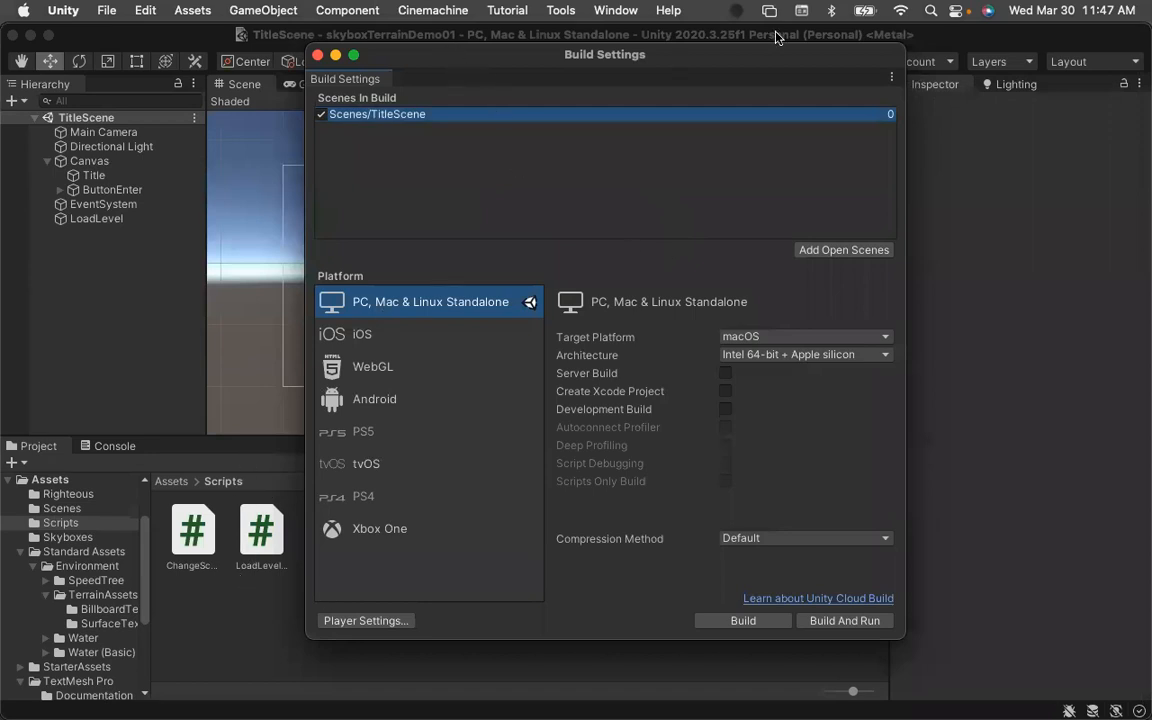
drag(702, 57, 947, 53)
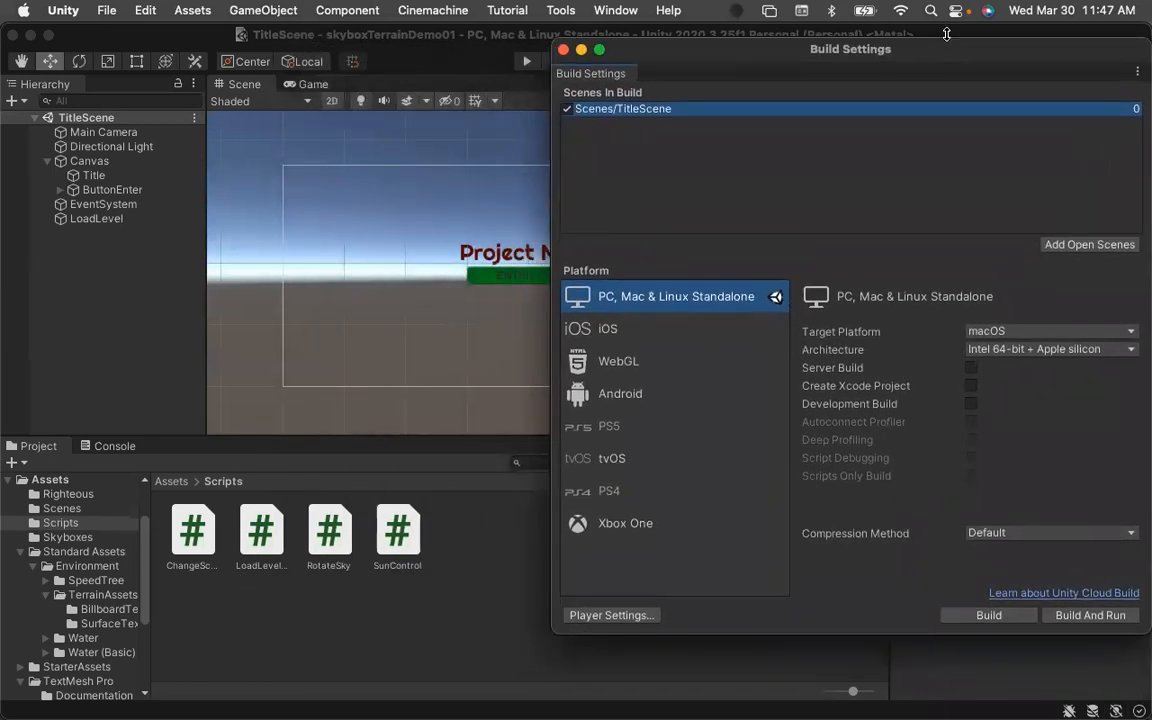
key(super+w)
drag(1141, 579, 1090, 579)
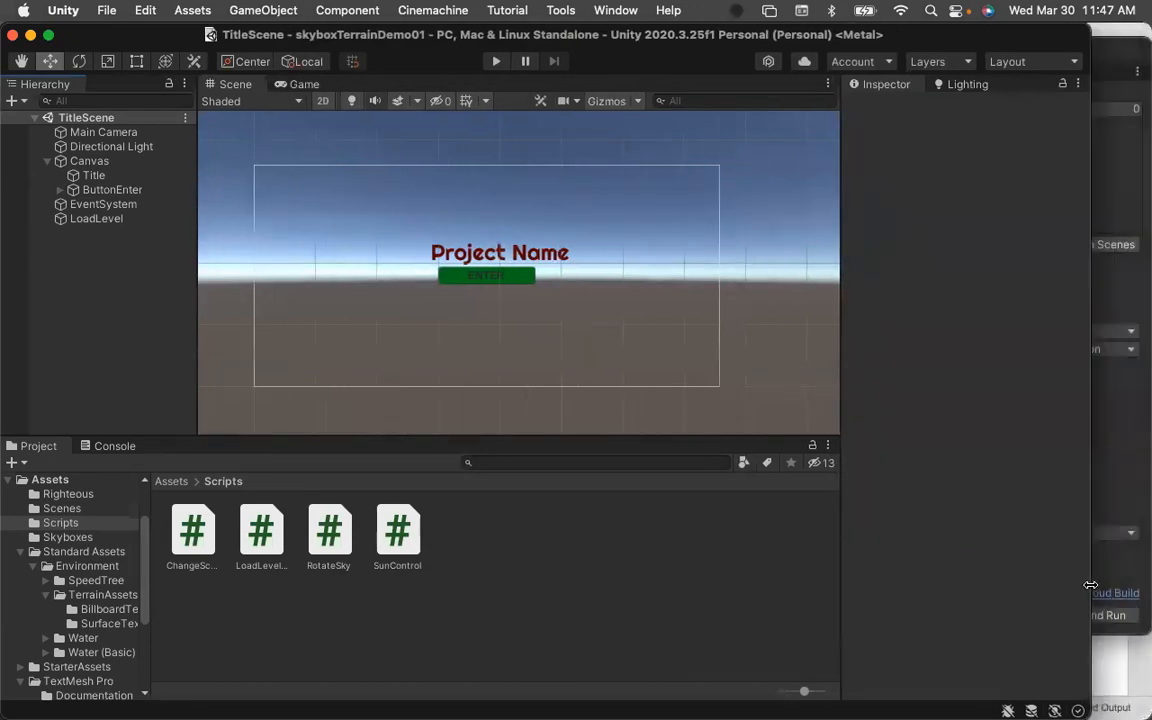
click(170, 481)
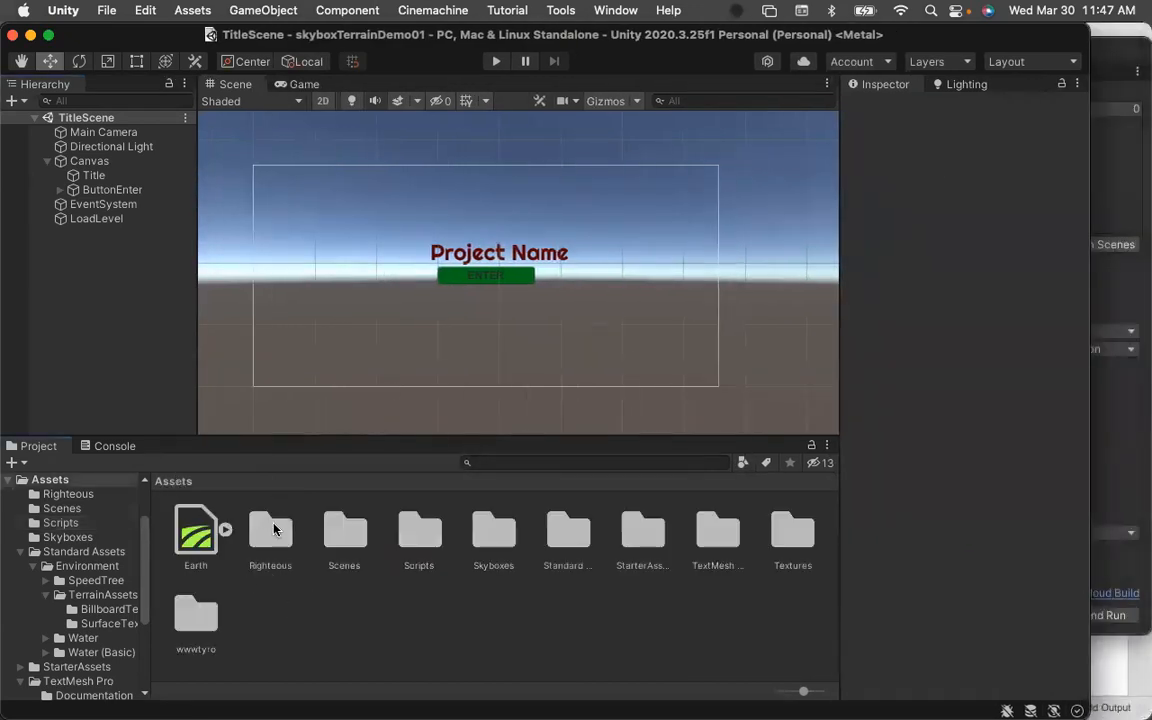
double_click(340, 530)
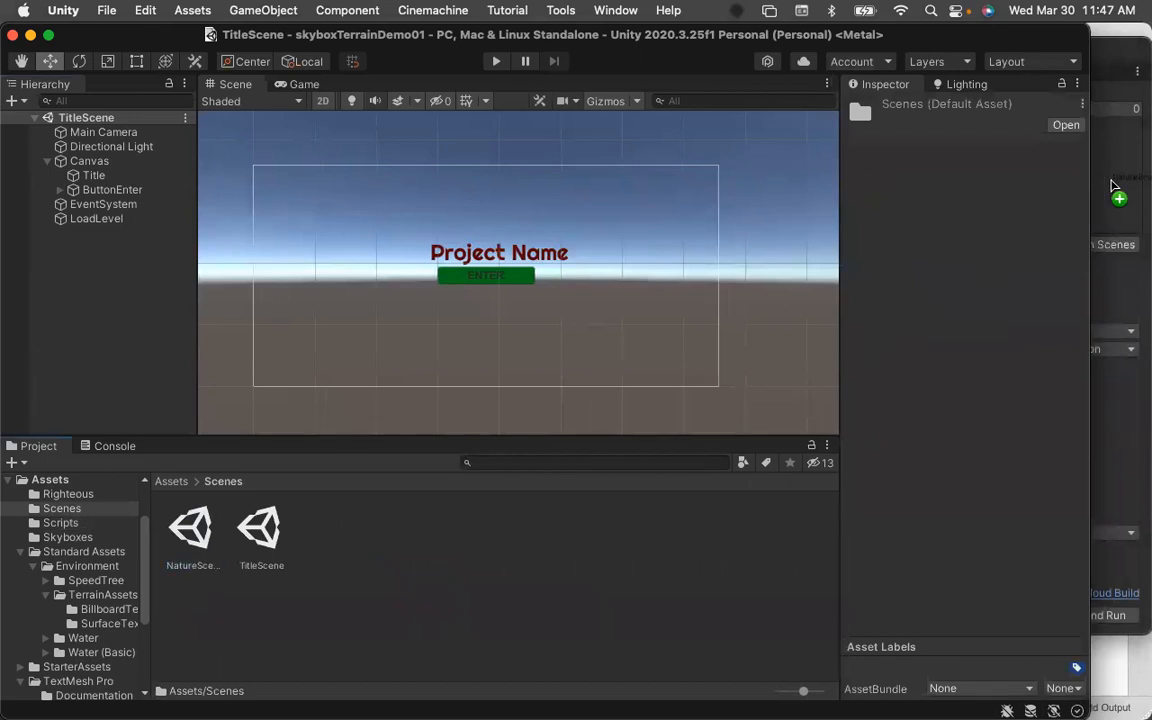
click(1115, 187)
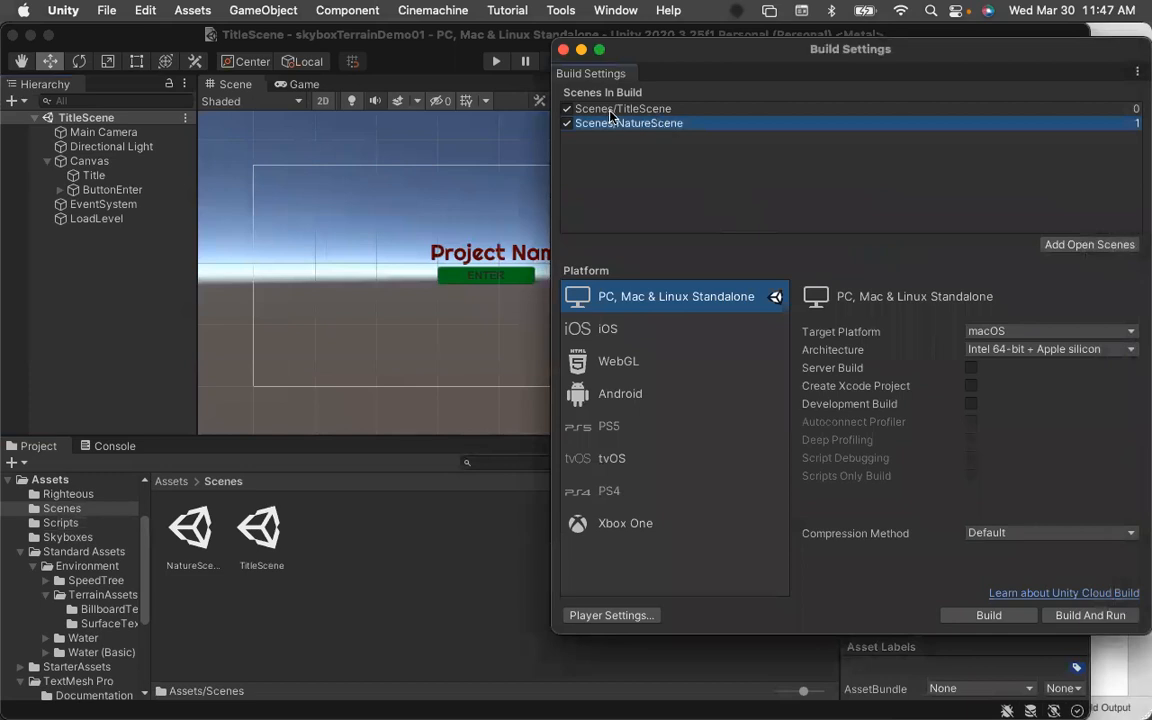
click(645, 109)
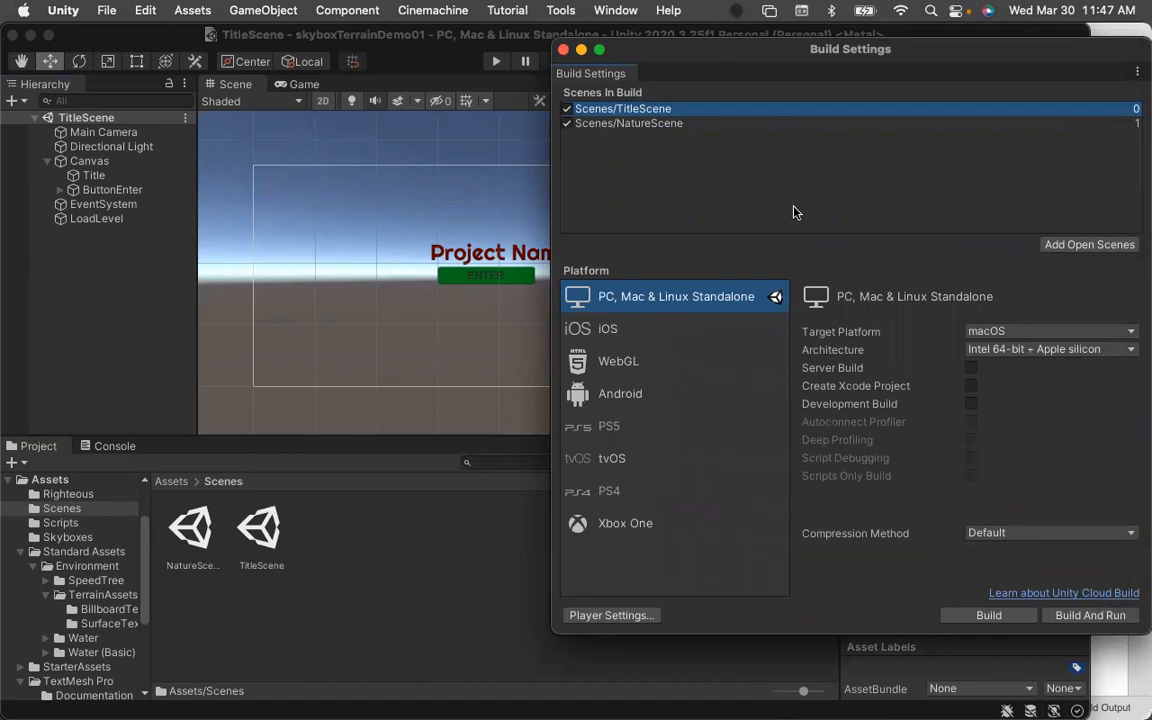
Set LoadLevel's Delay Before Loading to 10 and save the scene.
click(96, 218)
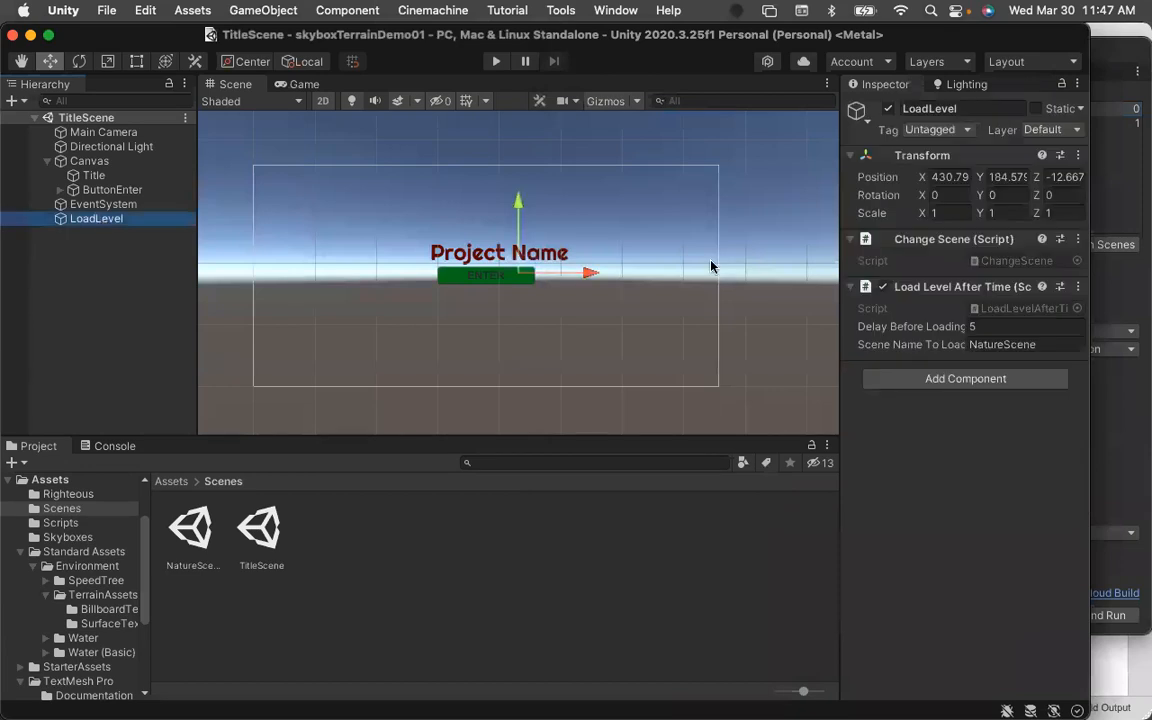
click(1008, 325)
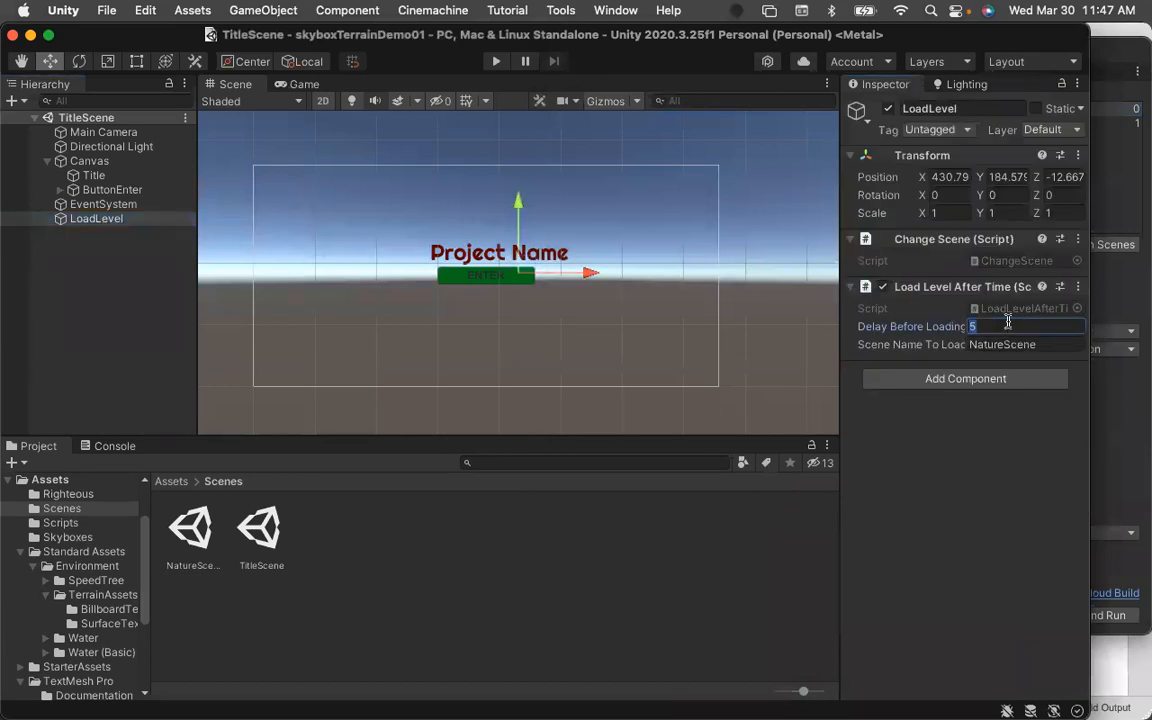
text(10)
key(super+s)
click(410, 604)
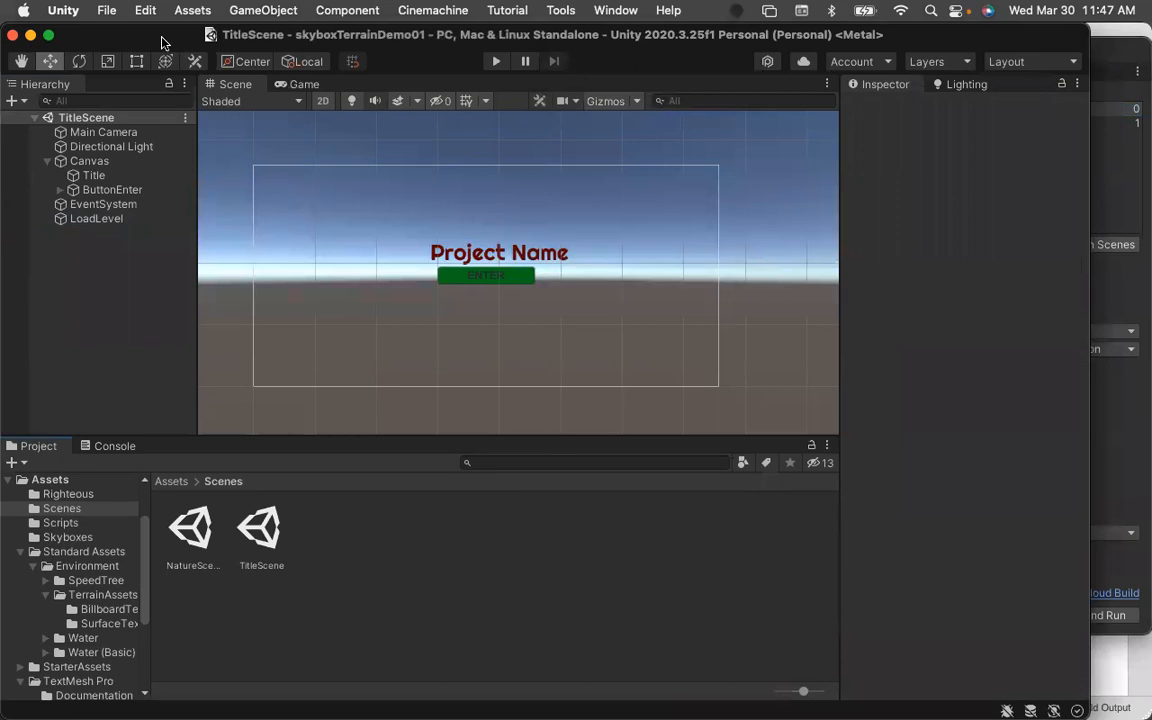
Test the TitleScene in Play mode and stop it, then switch back to the project through Unity Hub.
click(495, 62)
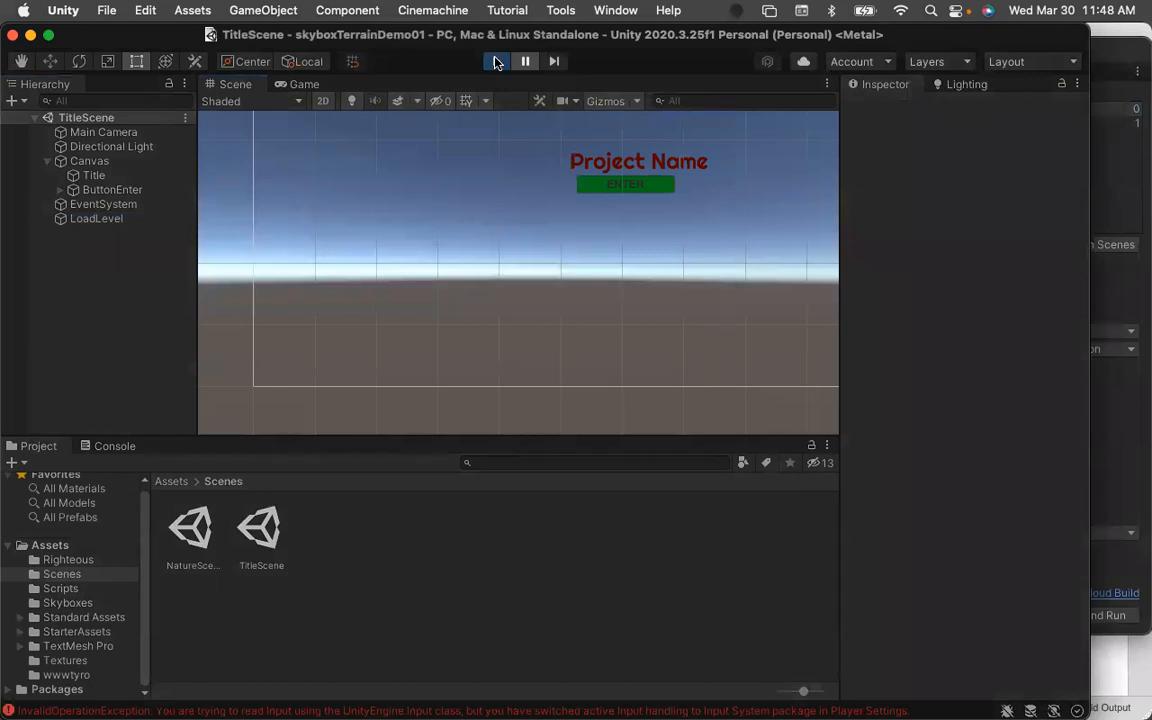
click(496, 62)
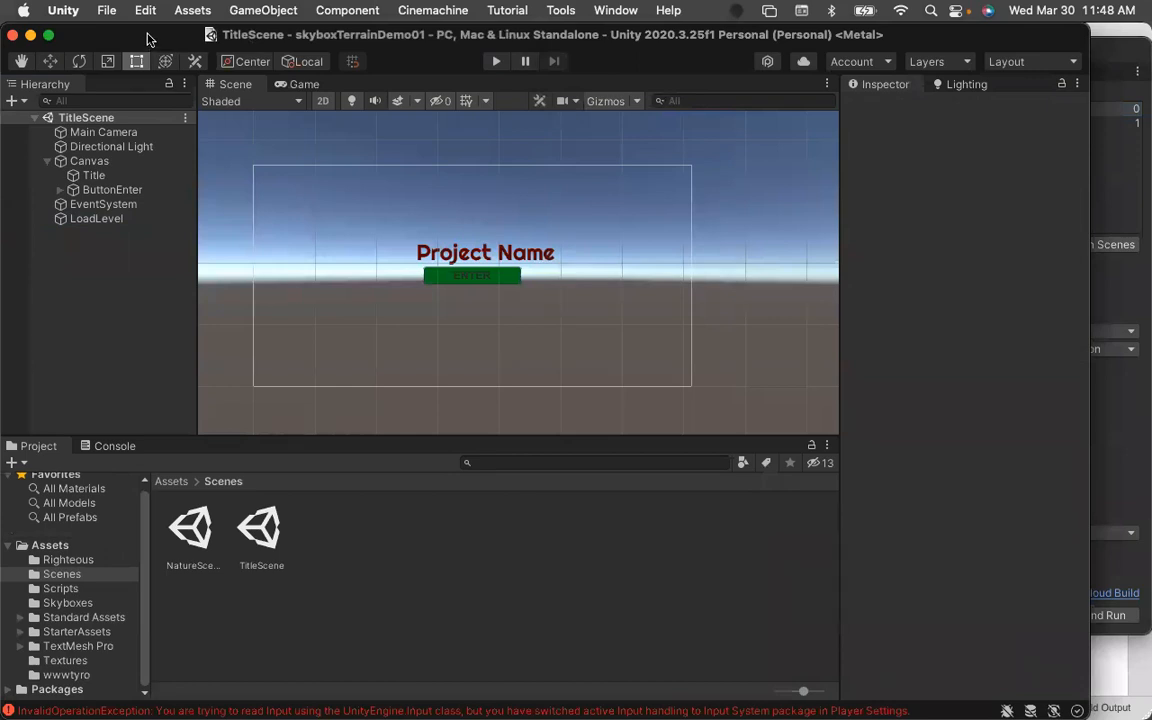
key(super+Tab)
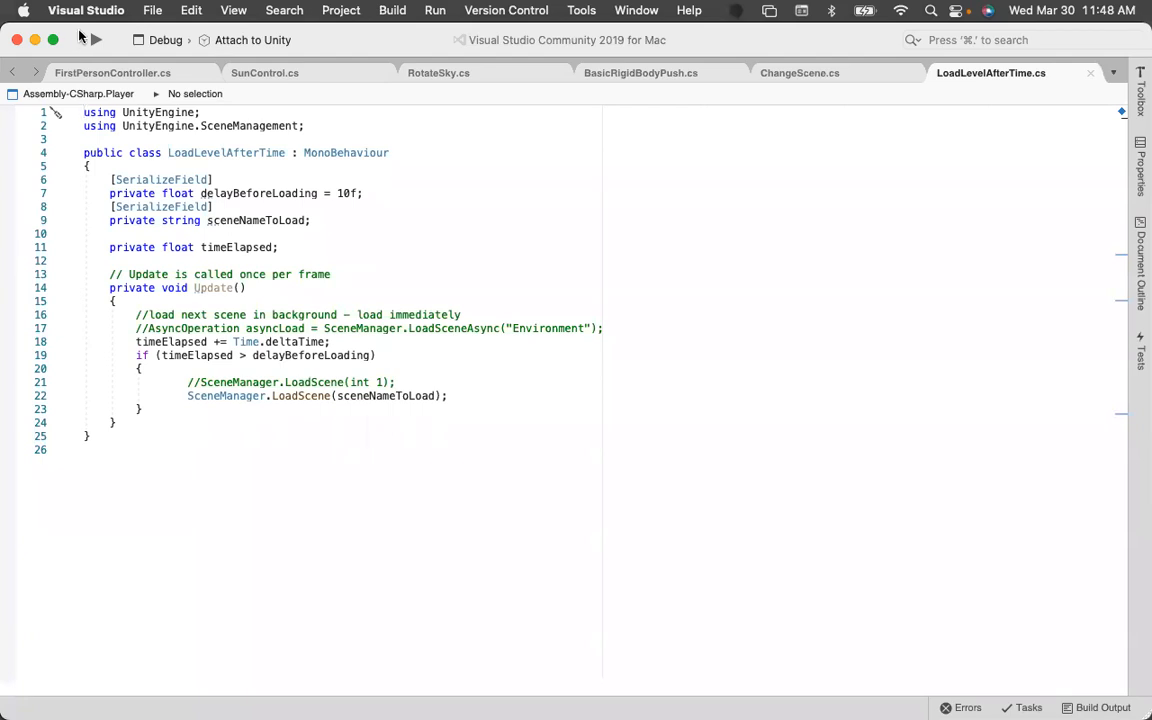
key(super+Tab)
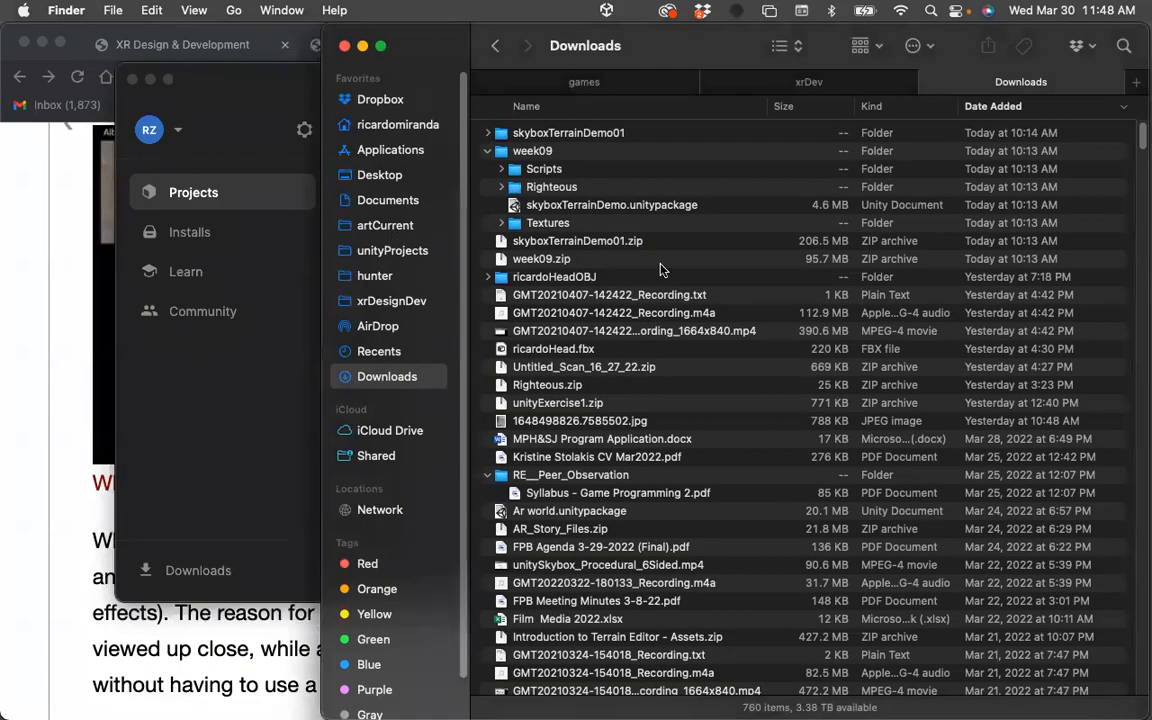
click(197, 461)
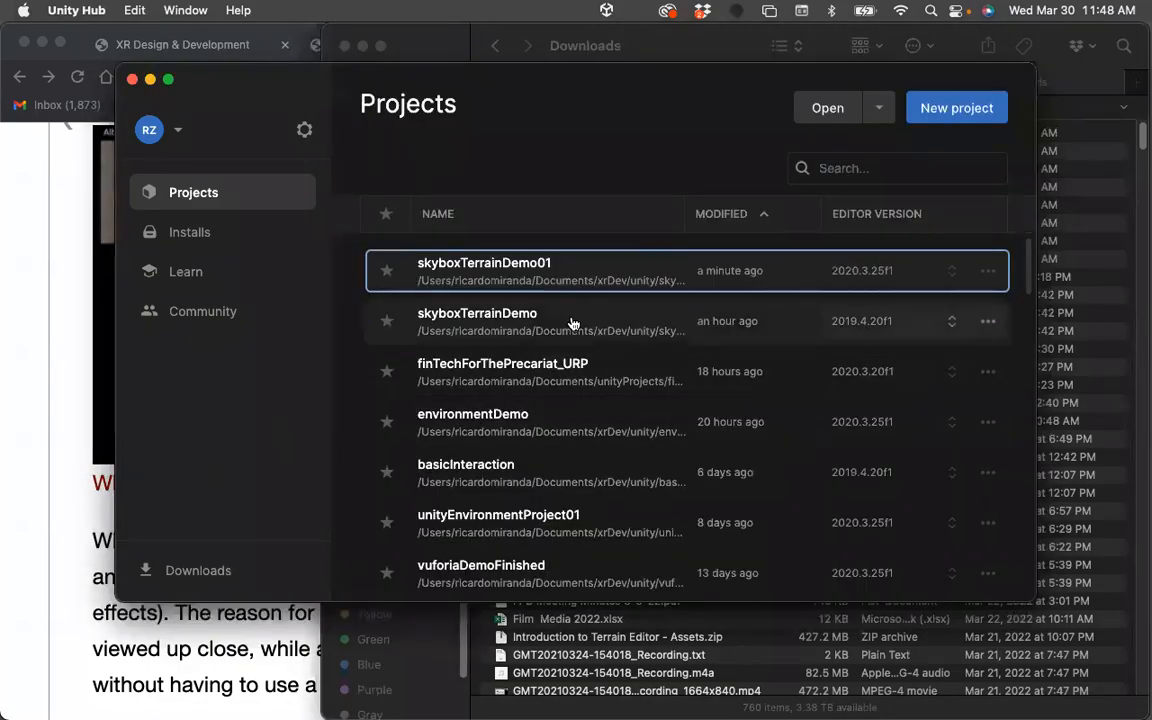
click(505, 266)
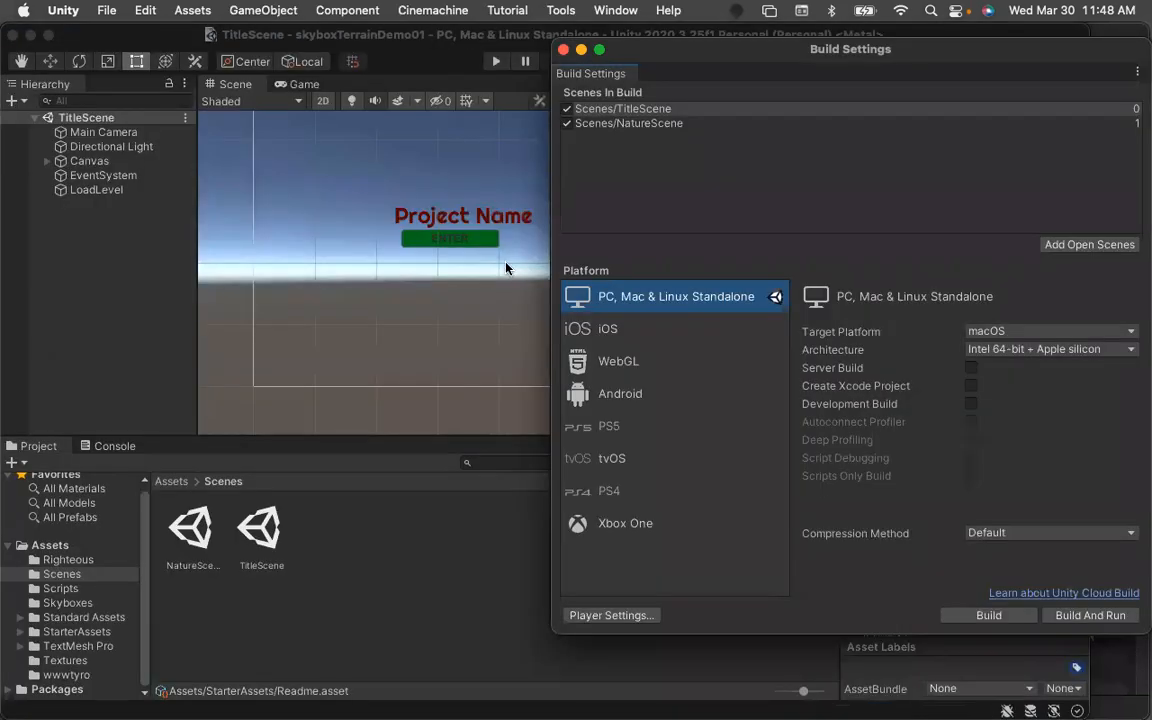
click(452, 587)
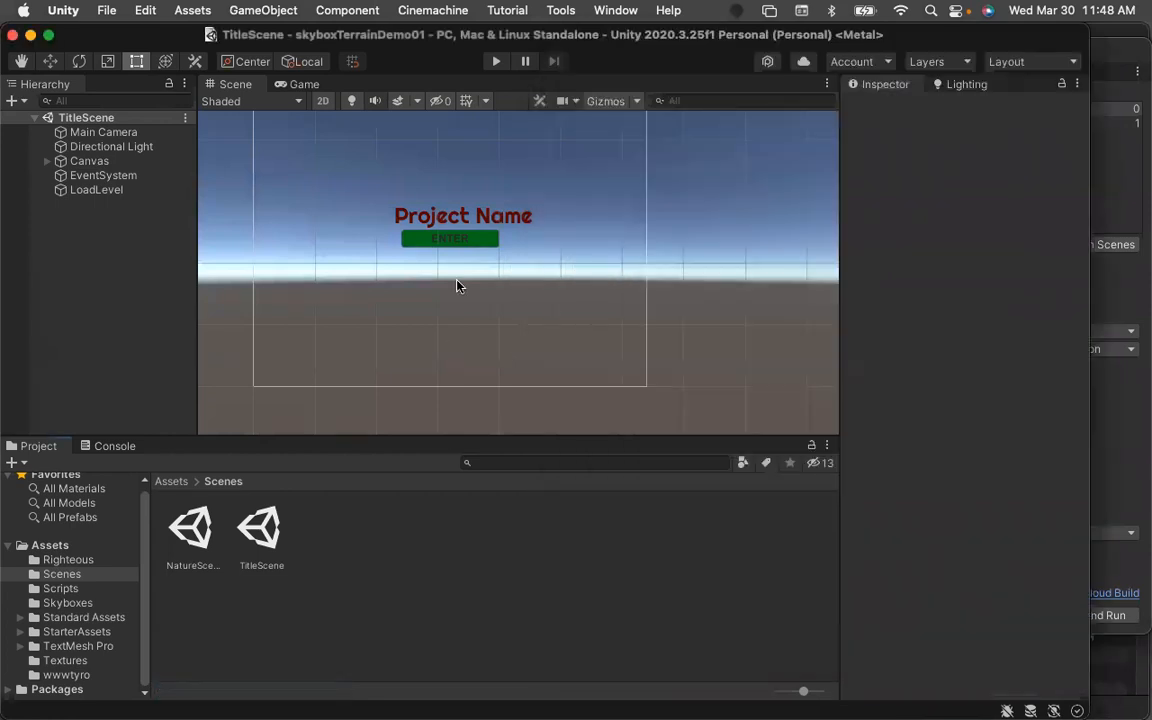
Run the scene in Play mode, inspect the input-handling error in the Console, and stop playback.
click(496, 61)
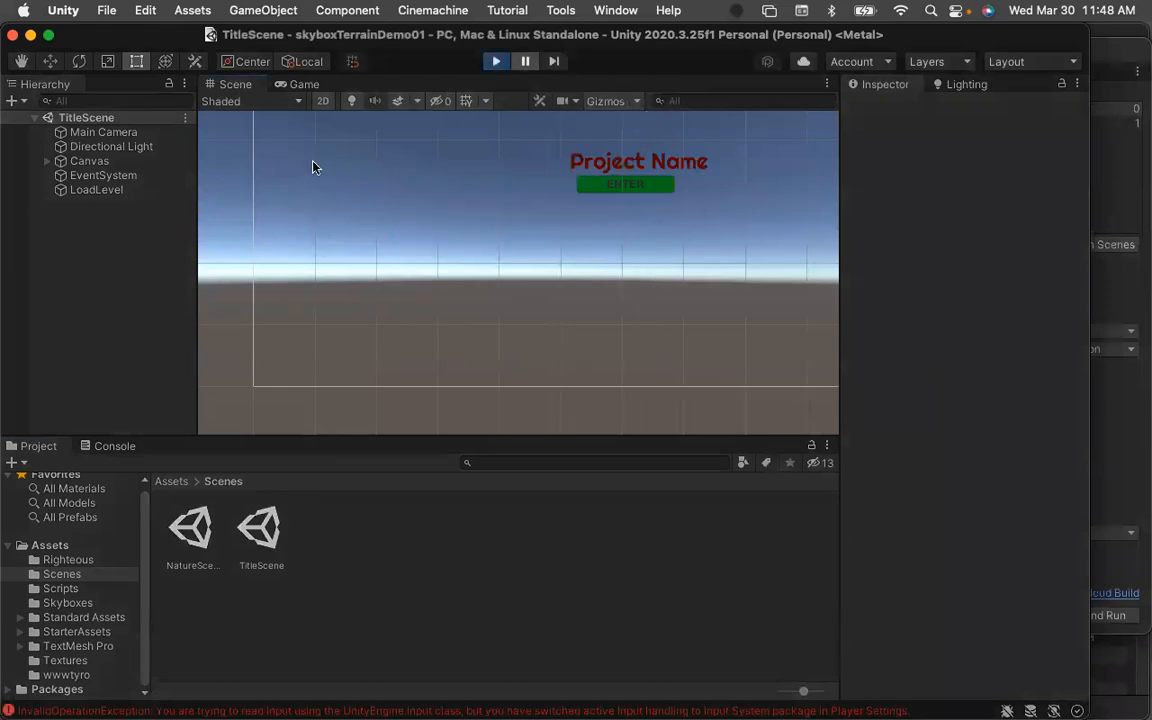
click(369, 708)
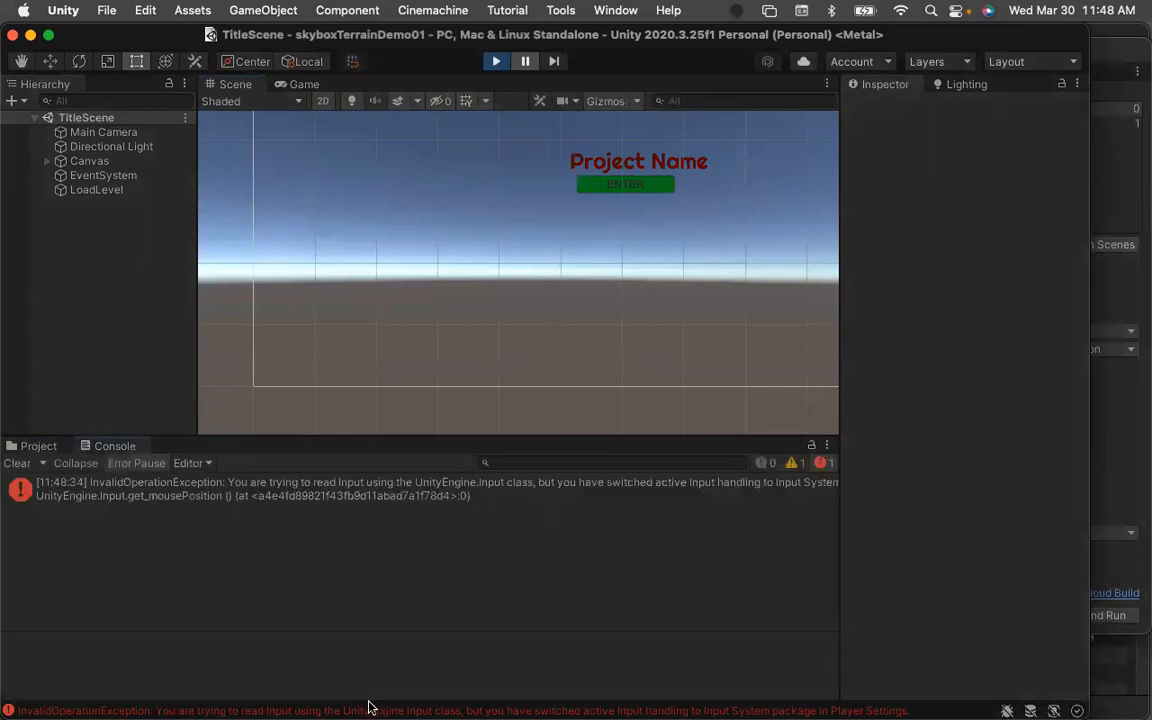
click(290, 494)
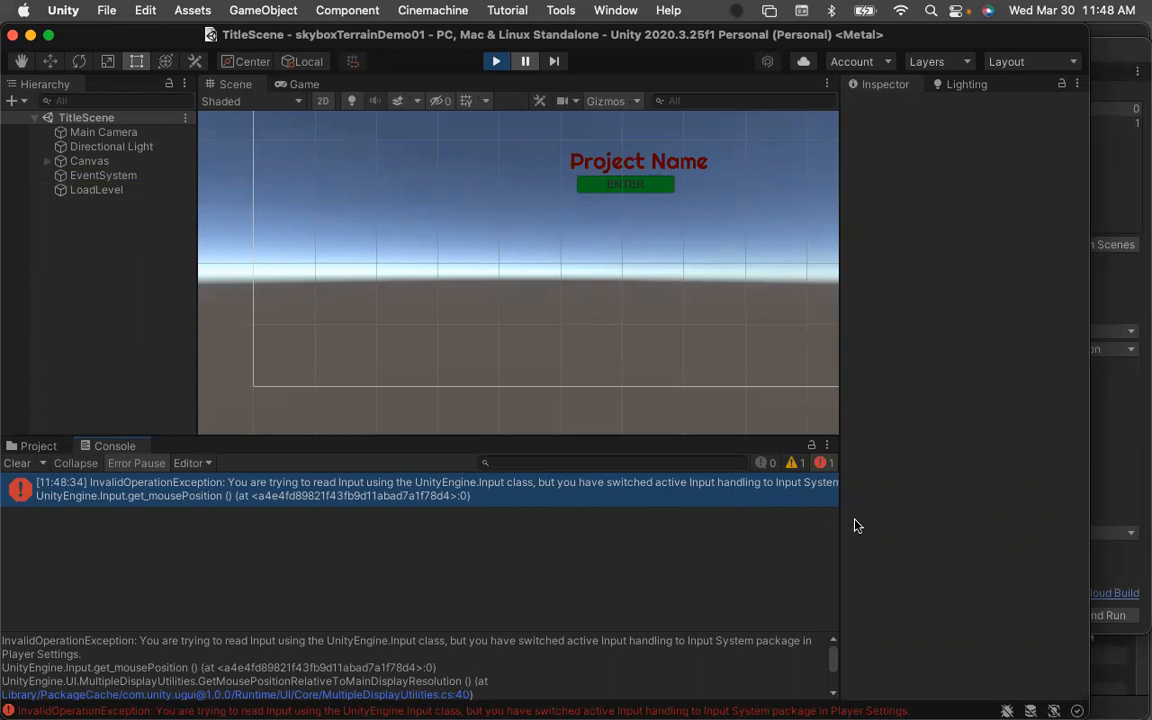
click(497, 64)
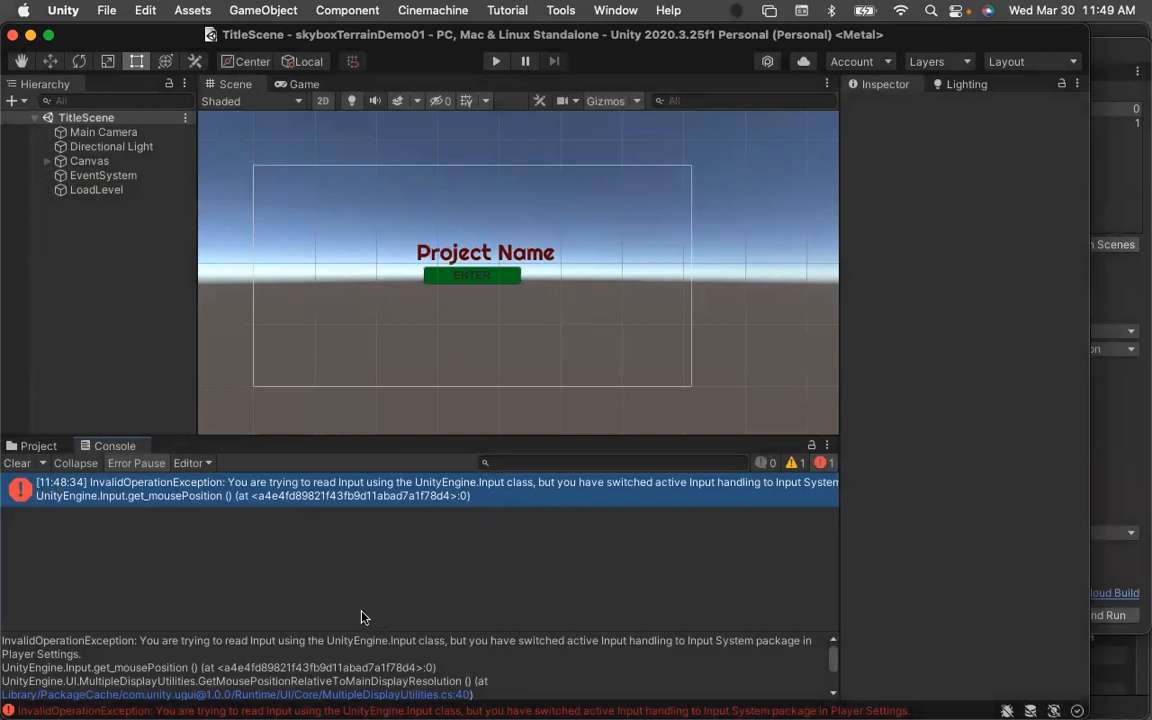
Open the Console error, then reopen the skyboxTerrainDemo01 project from Unity Hub.
double_click(348, 489)
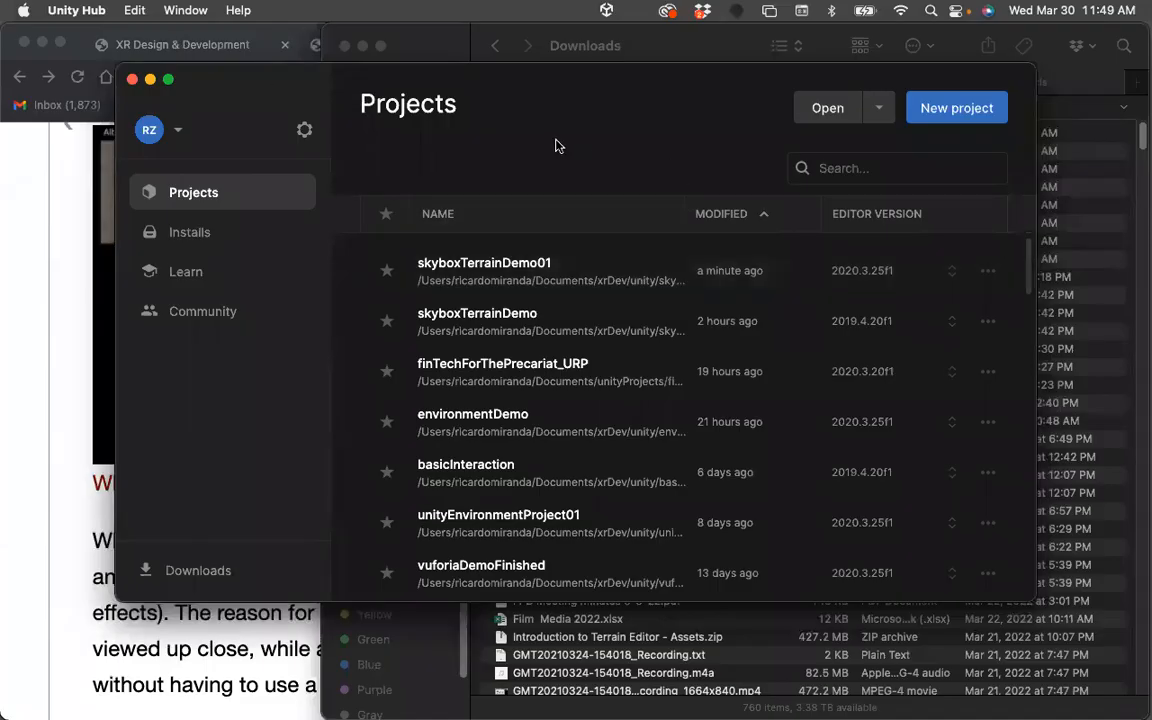
click(451, 268)
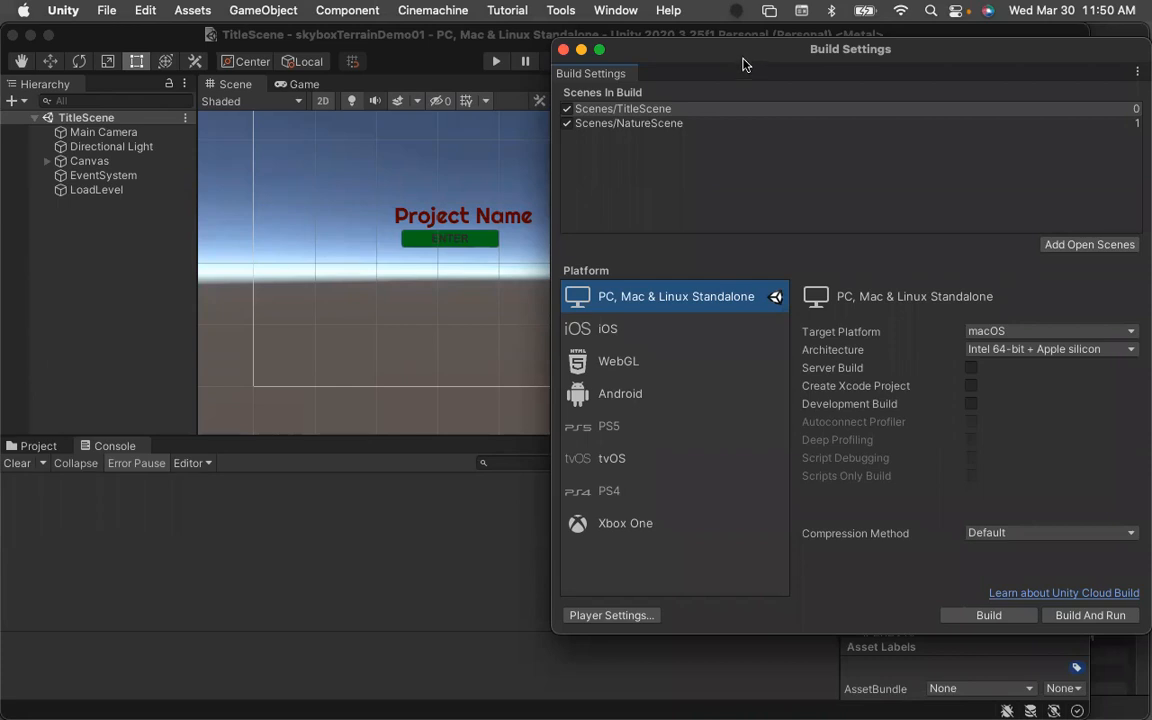
Open Preferences and examine the General settings, including Script Changes While Playing, then close the window.
click(72, 11)
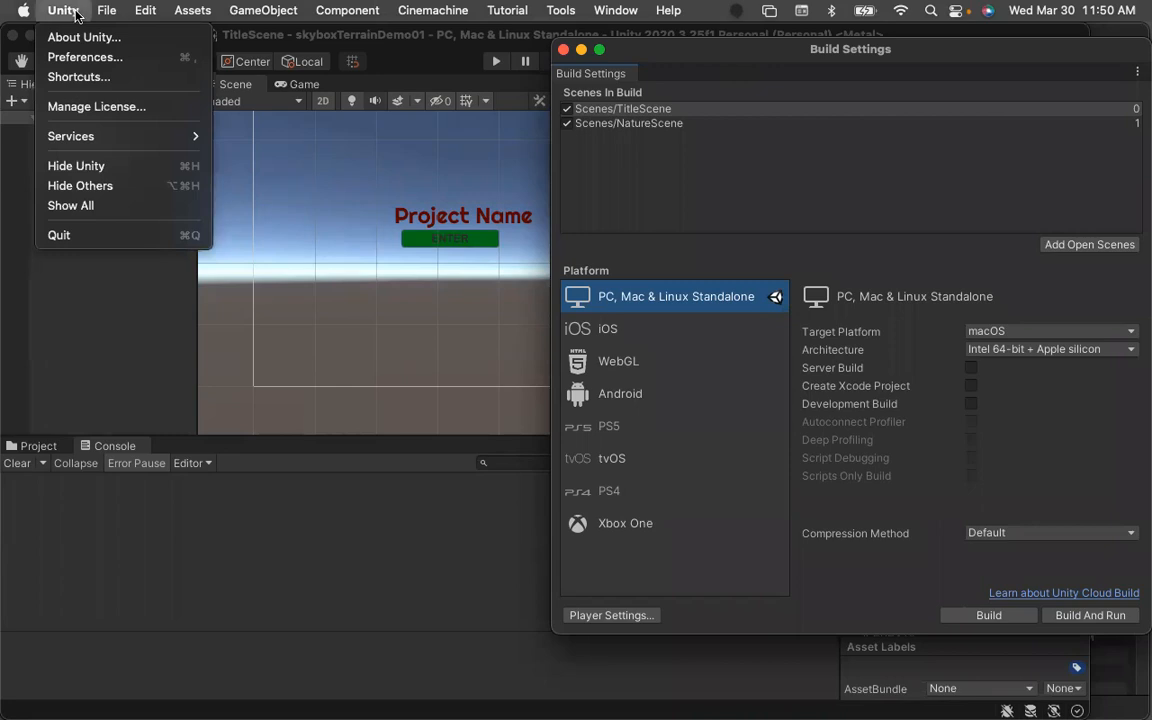
click(78, 58)
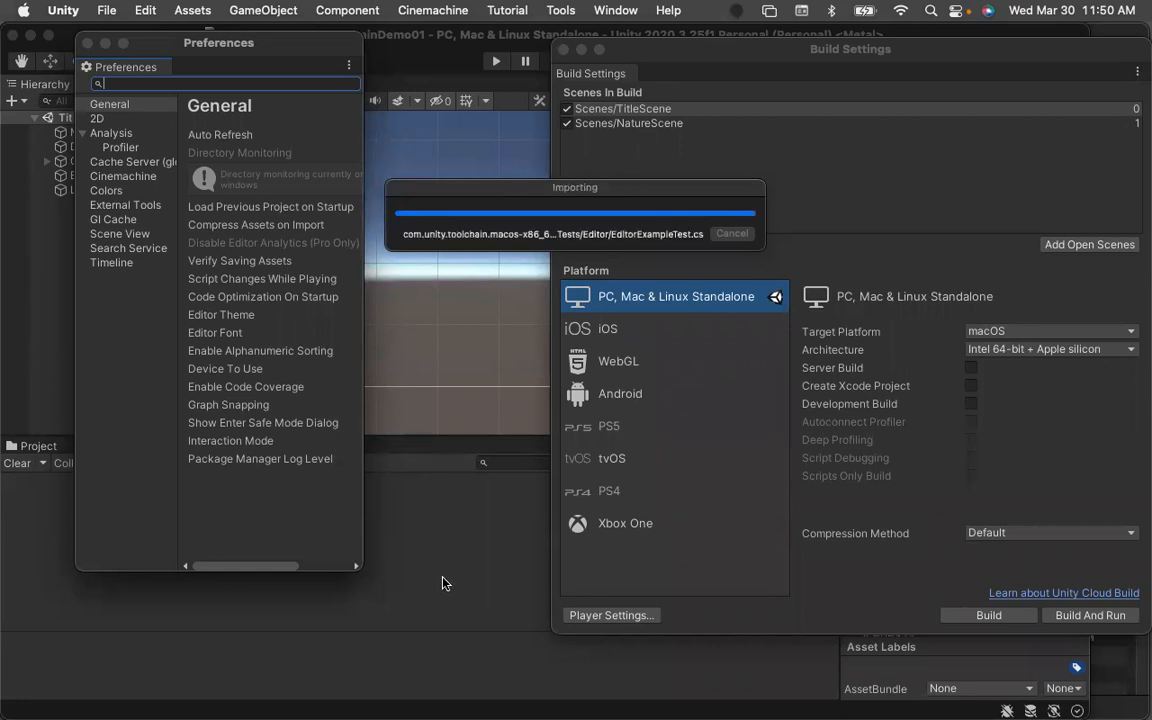
drag(359, 570, 884, 673)
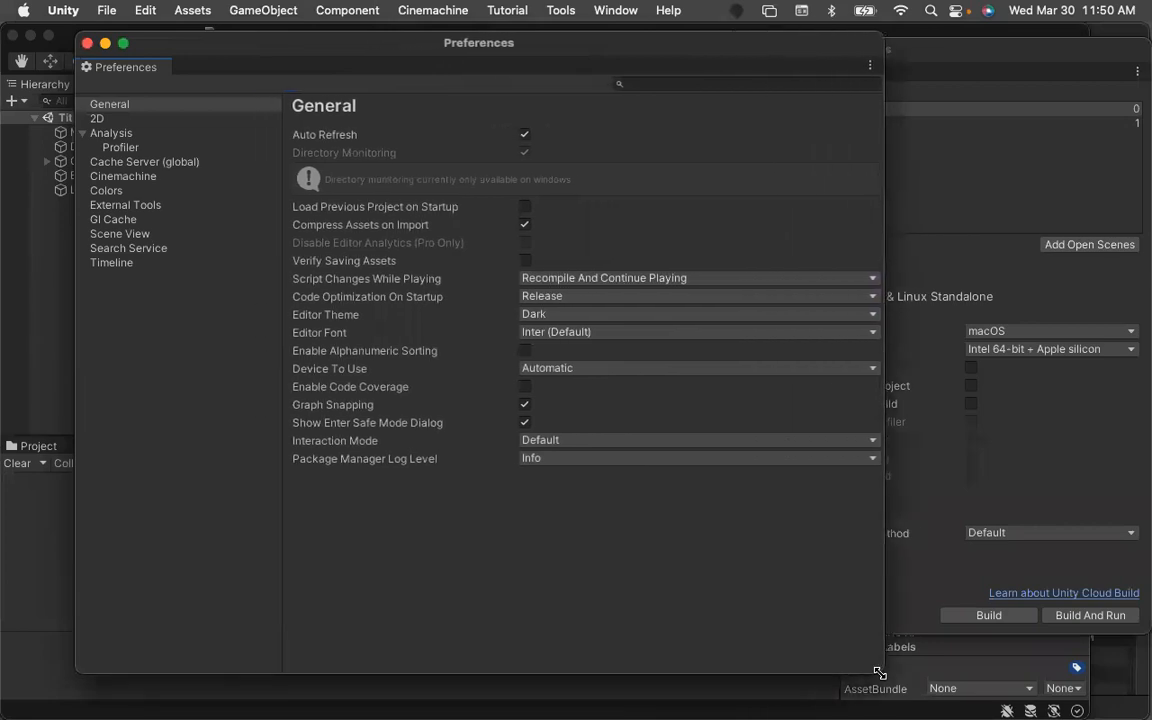
click(660, 283)
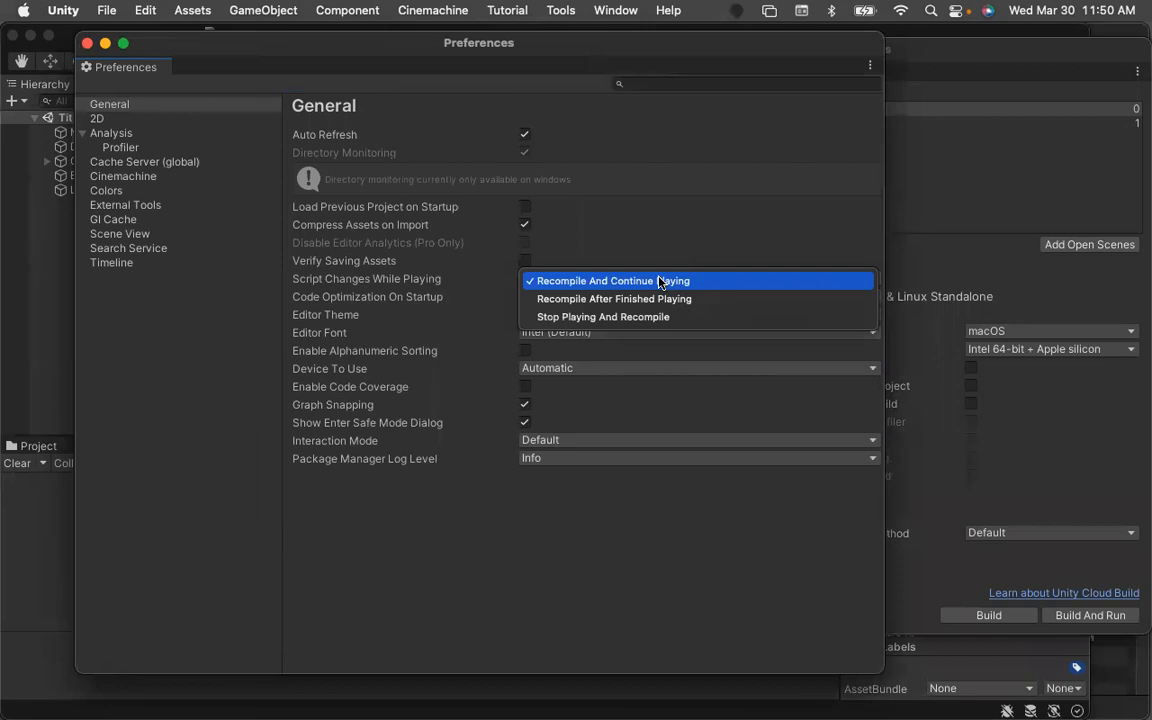
click(657, 282)
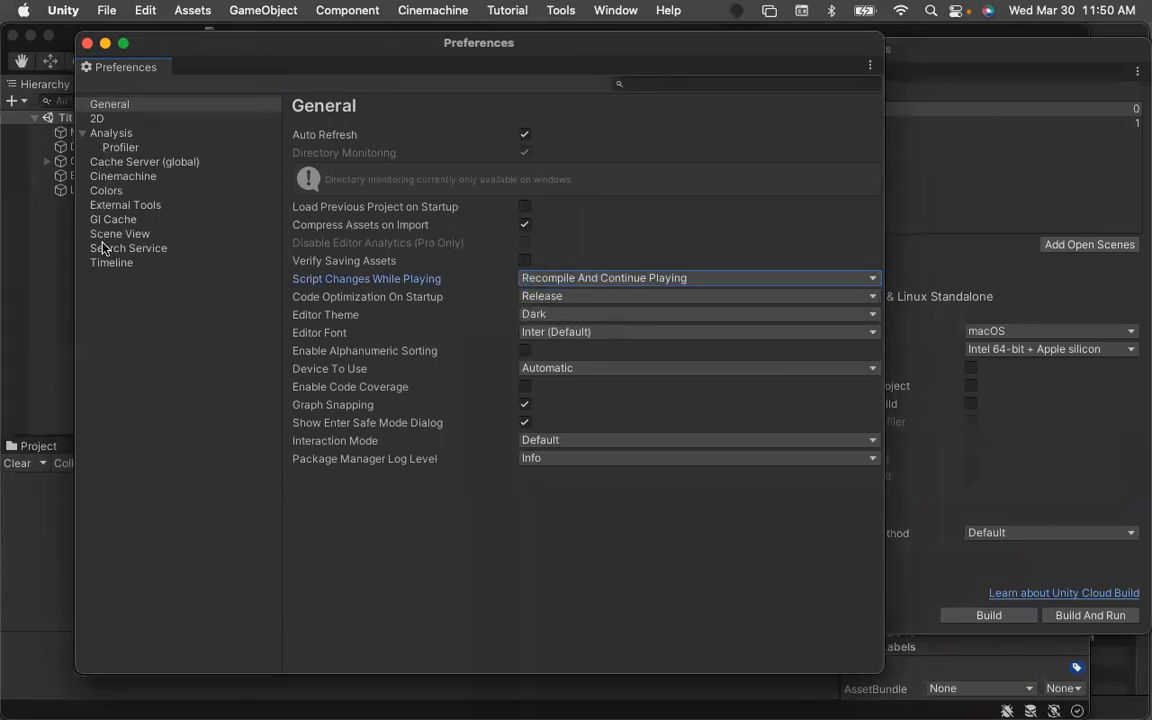
click(113, 180)
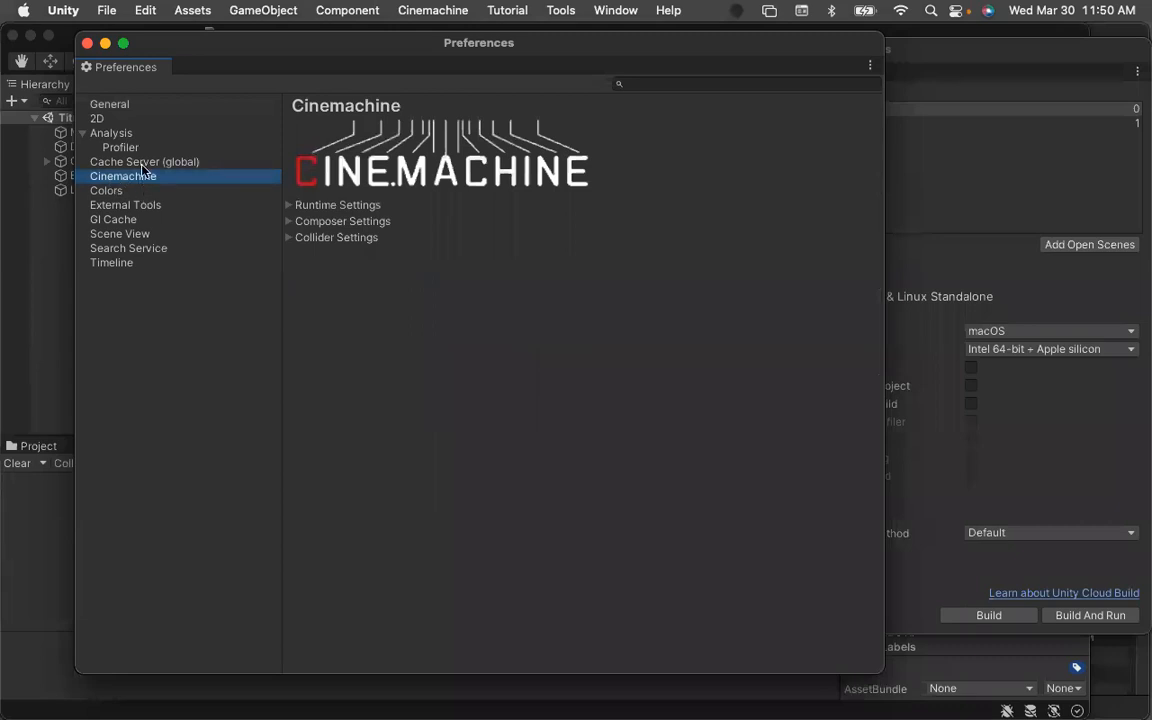
click(122, 106)
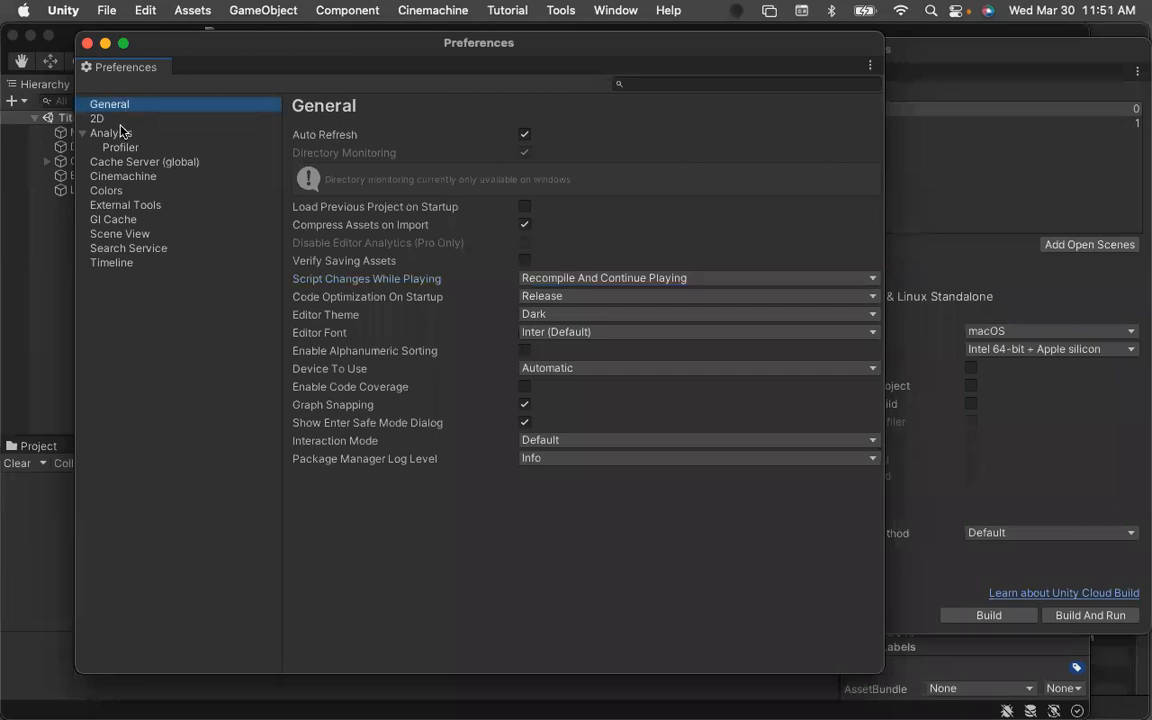
click(87, 43)
click(108, 44)
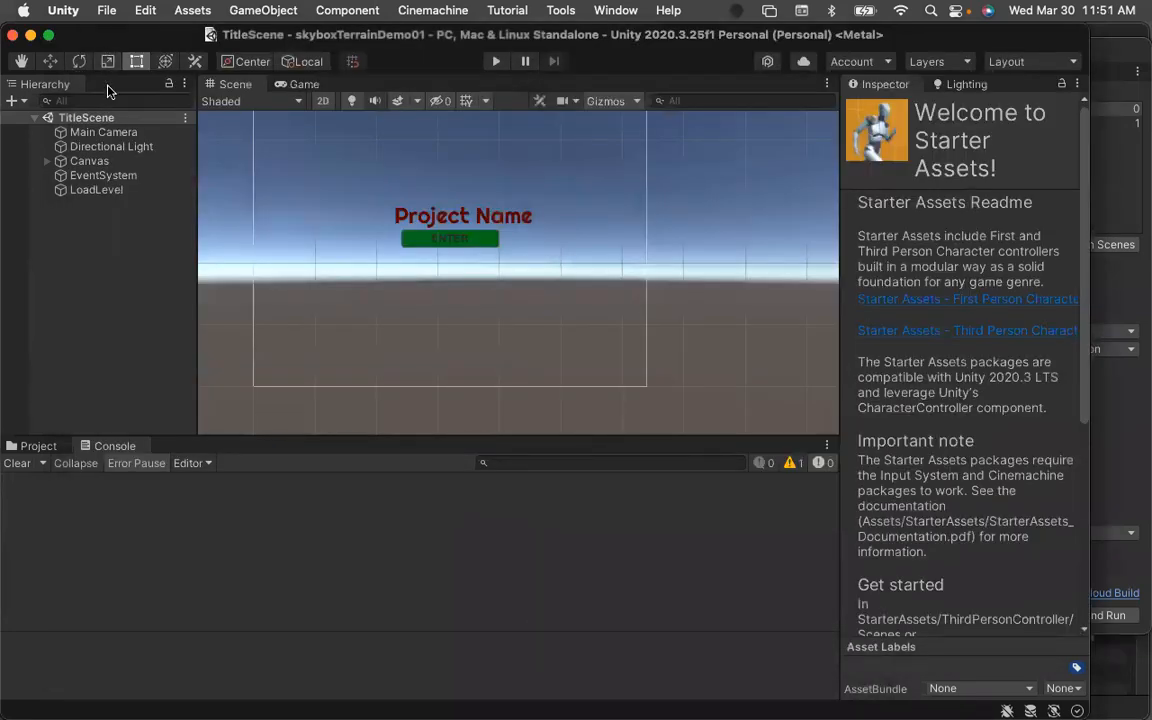
Run the TitleScene in Play mode, save the scene, and stop playback.
click(493, 62)
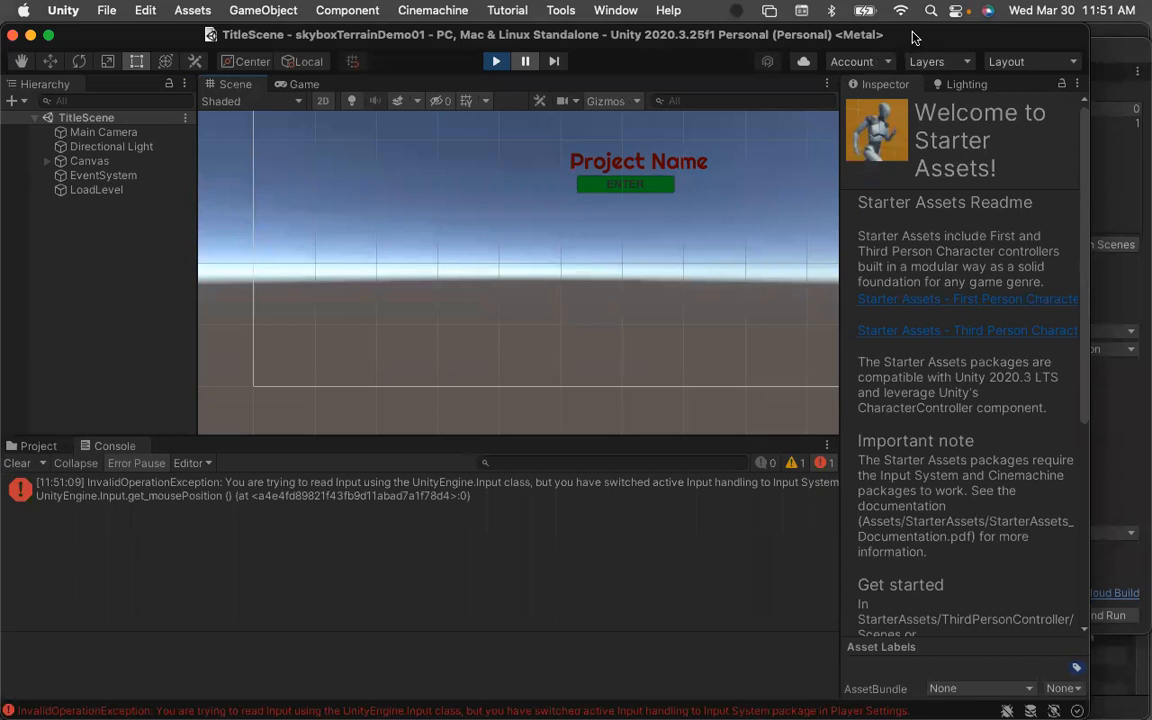
key(super+s)
click(498, 62)
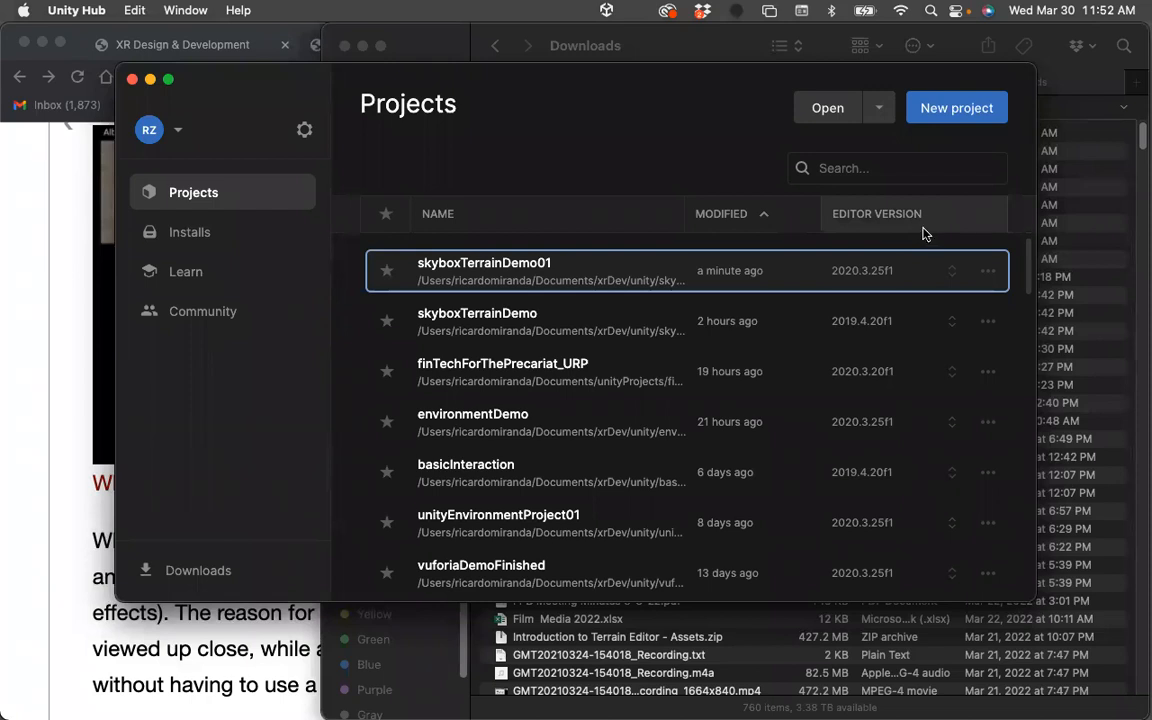
Open the environmentDemo project and highlight the btn_change_scene method in ChangeScene.cs before returning to the editor.
click(505, 418)
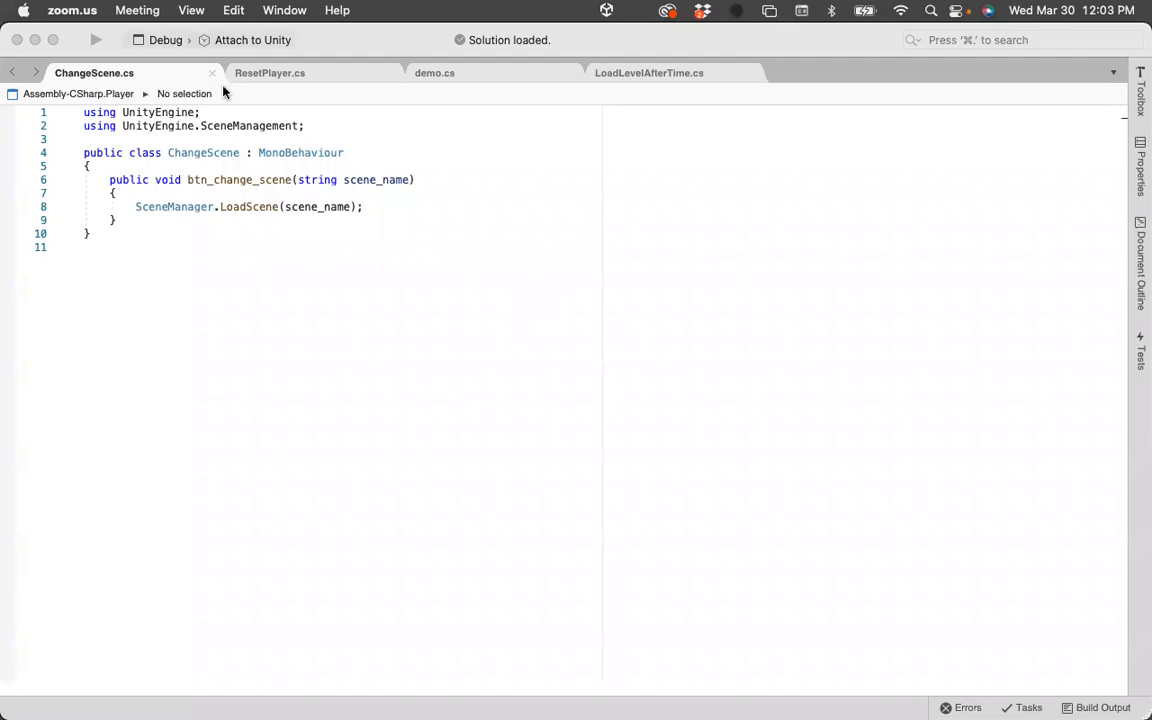
click(188, 180)
drag(188, 180, 292, 180)
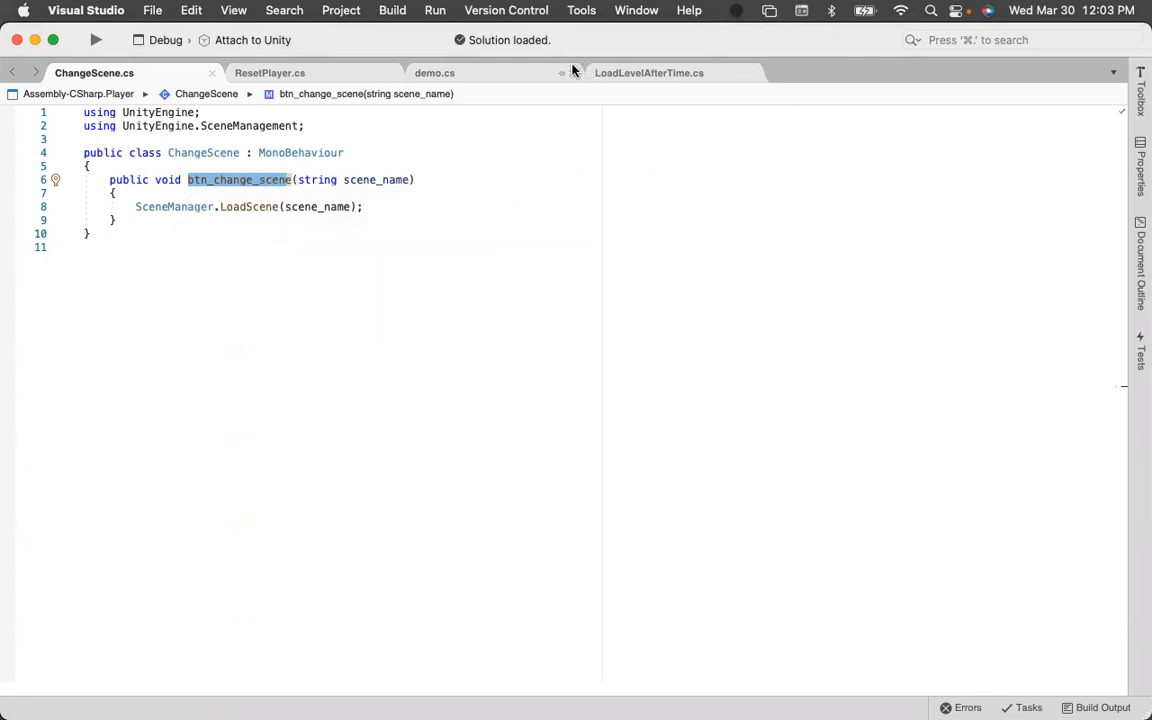
mouse_move(6, 512)
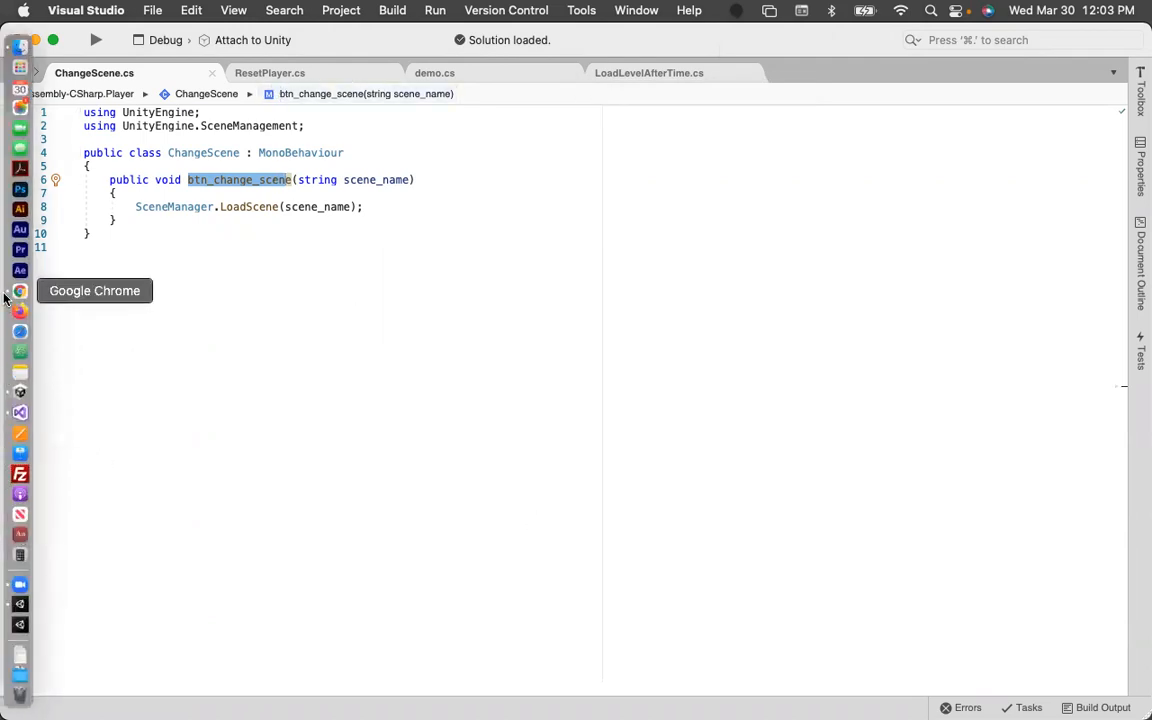
click(20, 604)
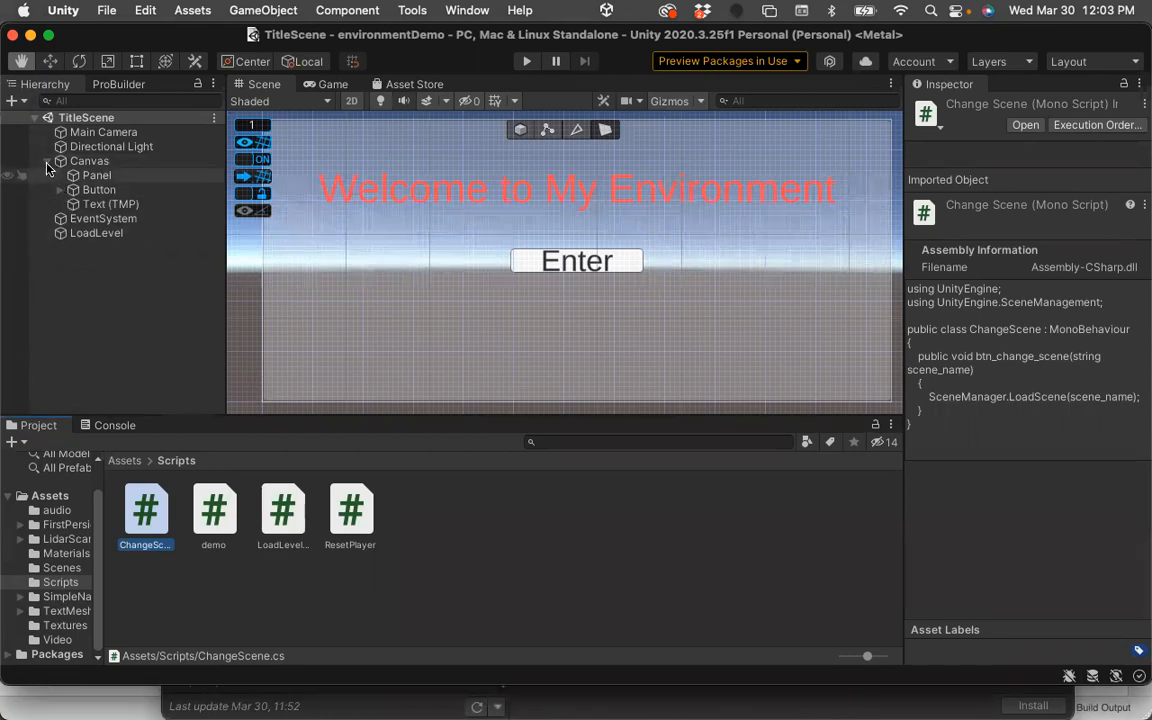
Assign LoadLevel as the Enter button's On Click target and set its function to ChangeScene.btn_change_scene.
click(80, 233)
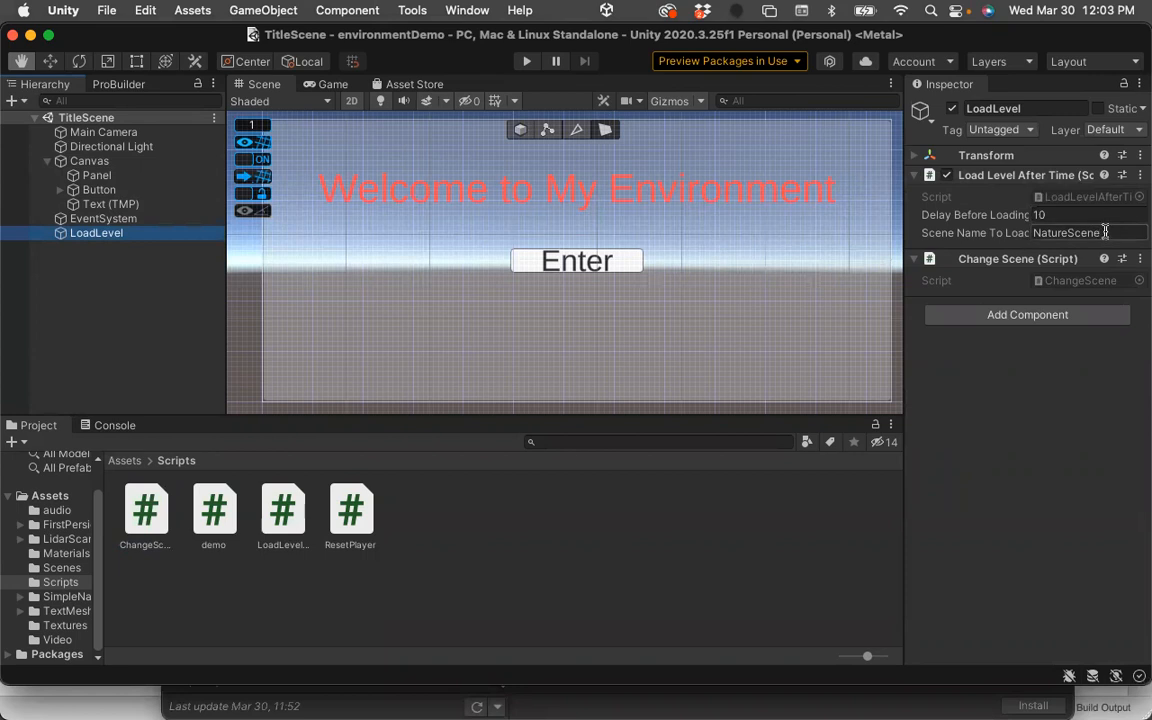
click(97, 192)
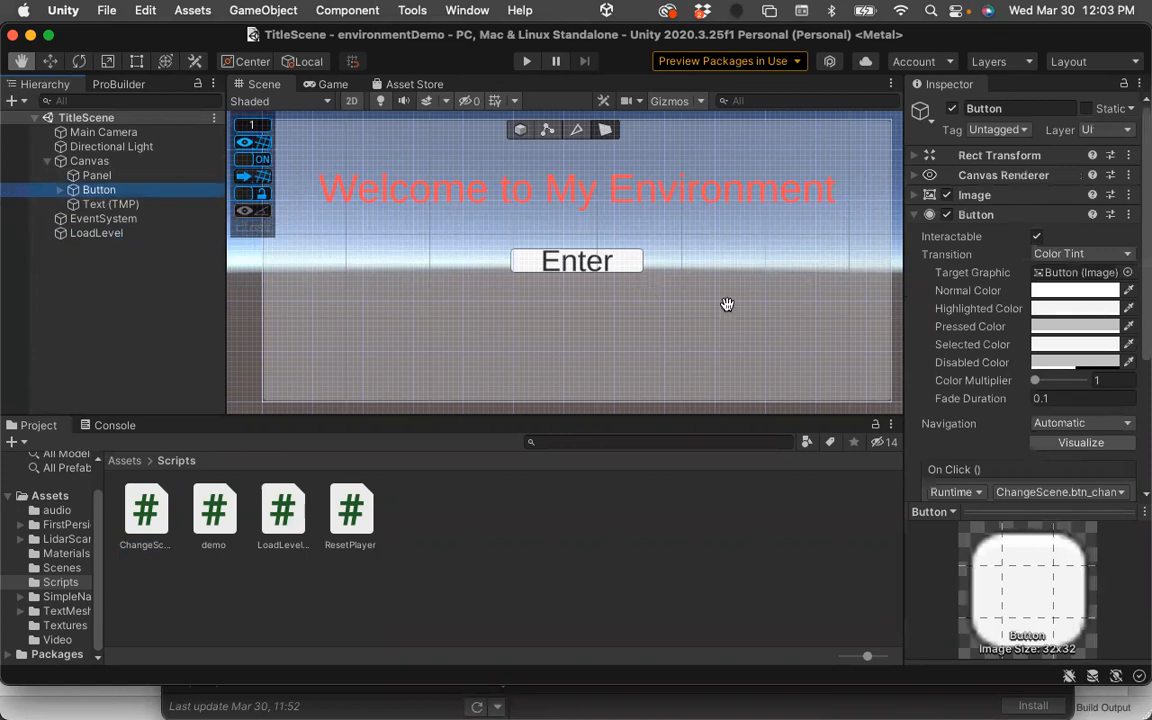
scroll(920, 360, down, 5)
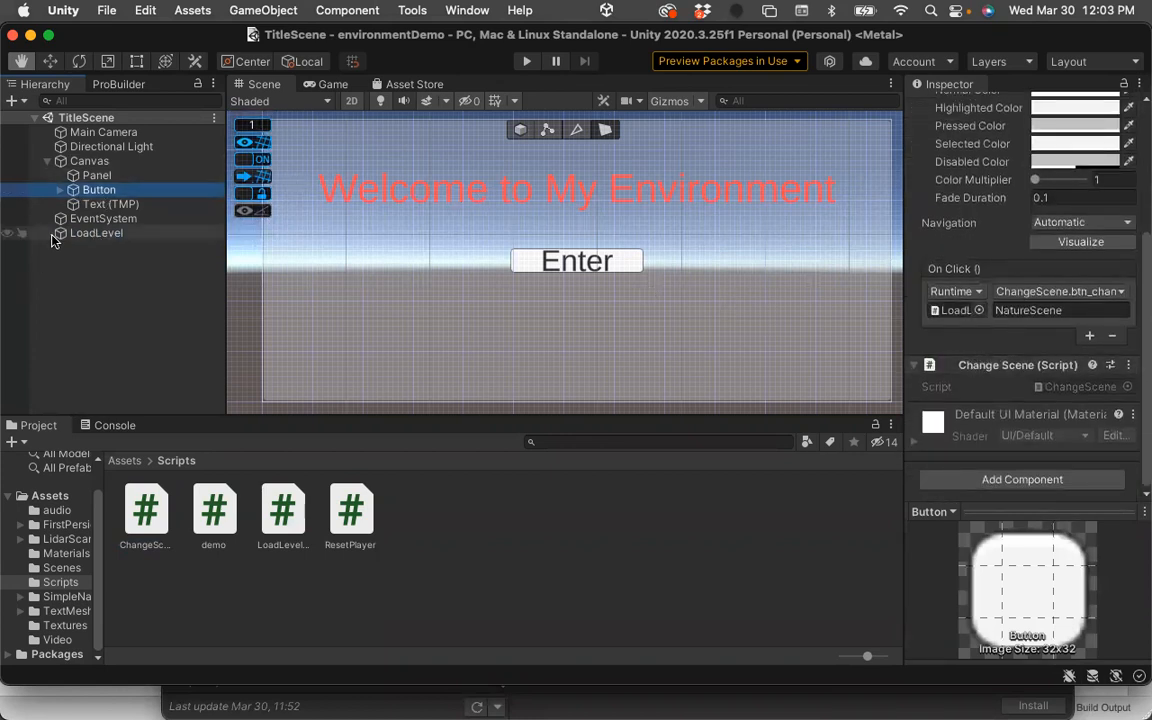
drag(60, 236, 945, 313)
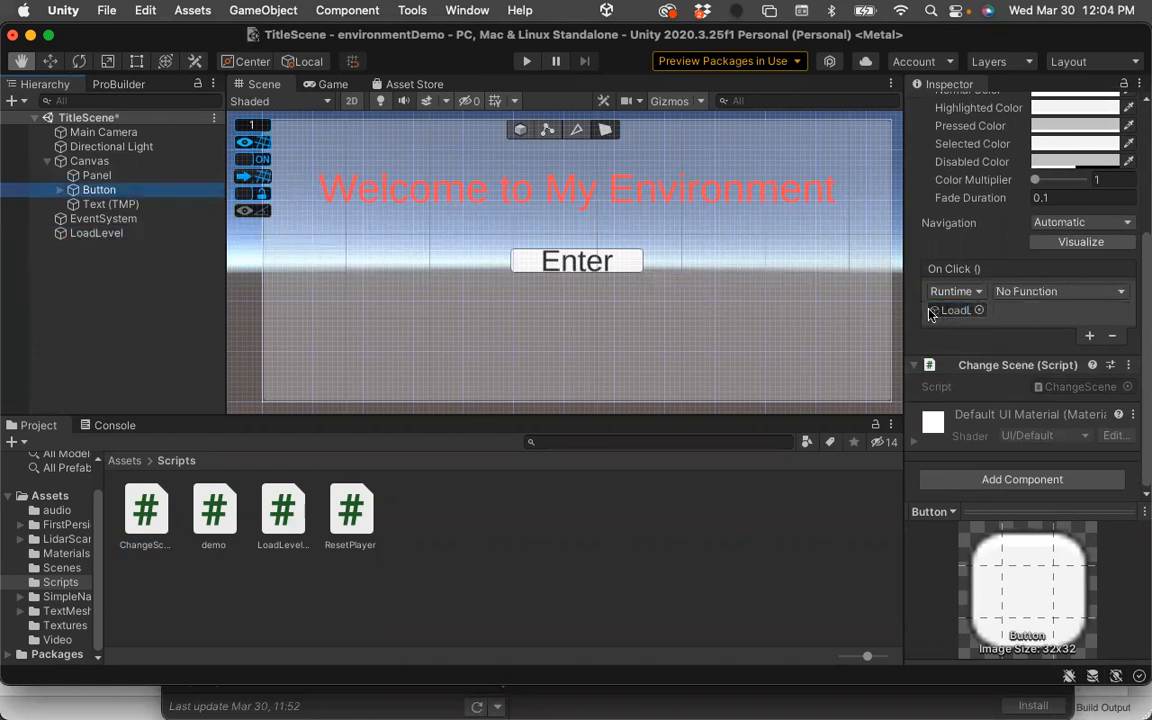
click(1121, 292)
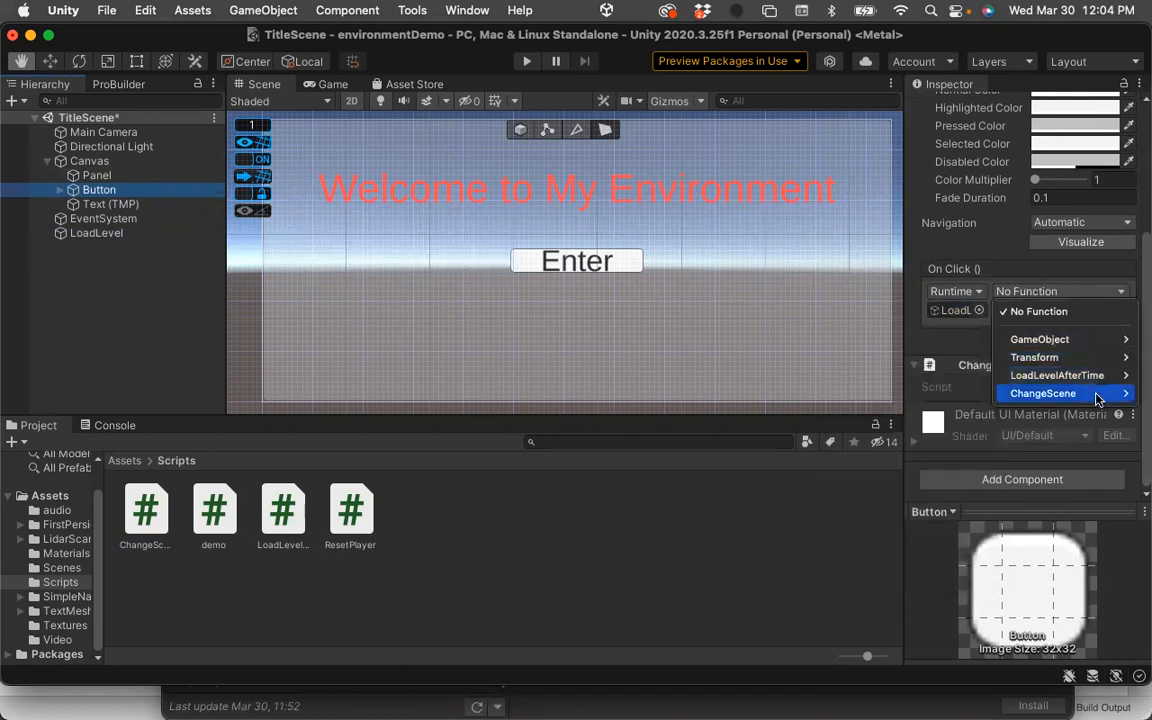
mouse_move(1098, 396)
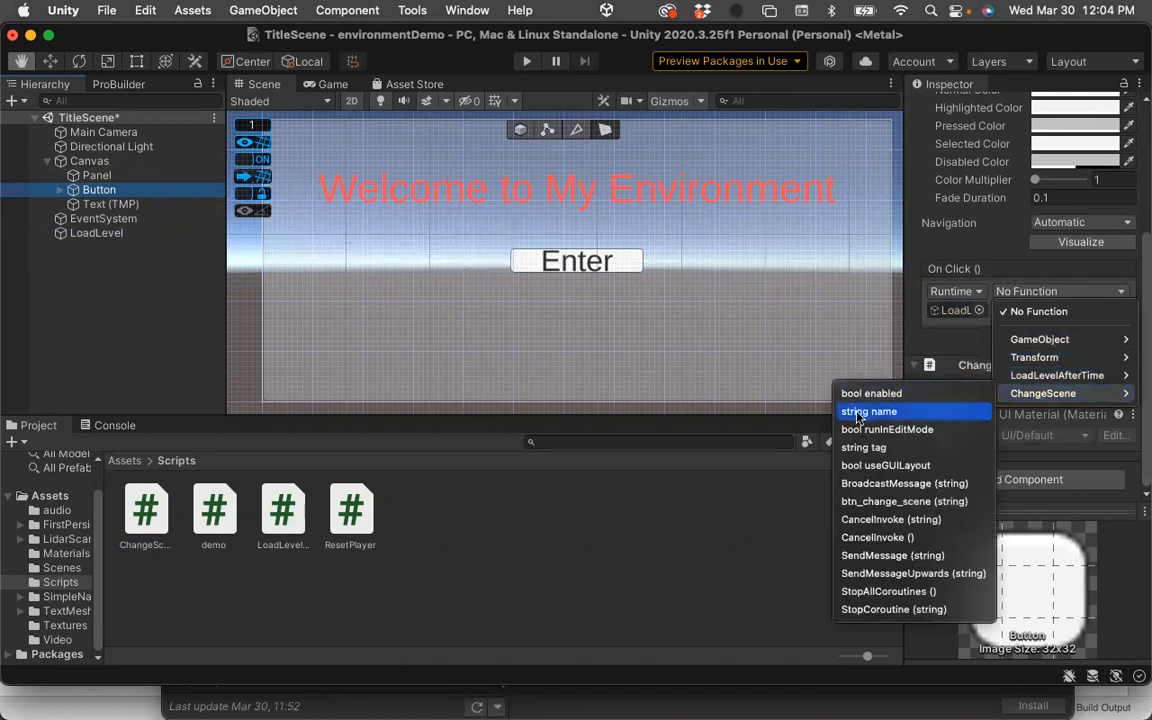
click(884, 502)
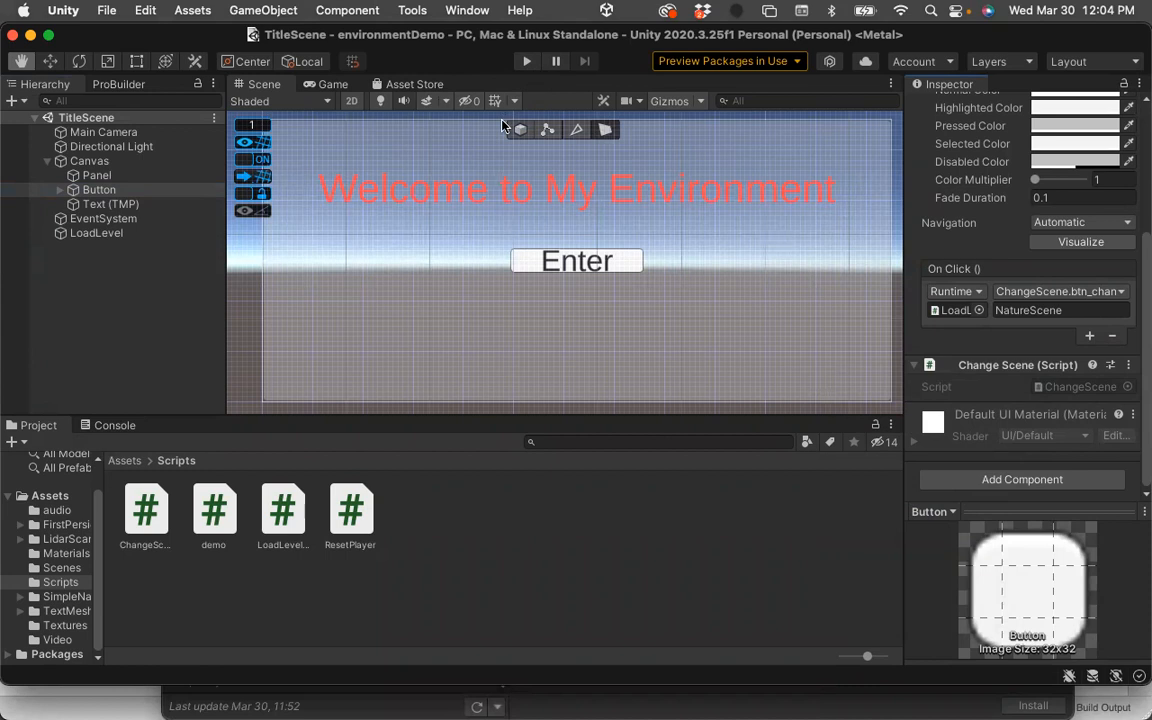
Run the TitleScene in Play mode and press the Enter button to load NatureScene.
click(524, 62)
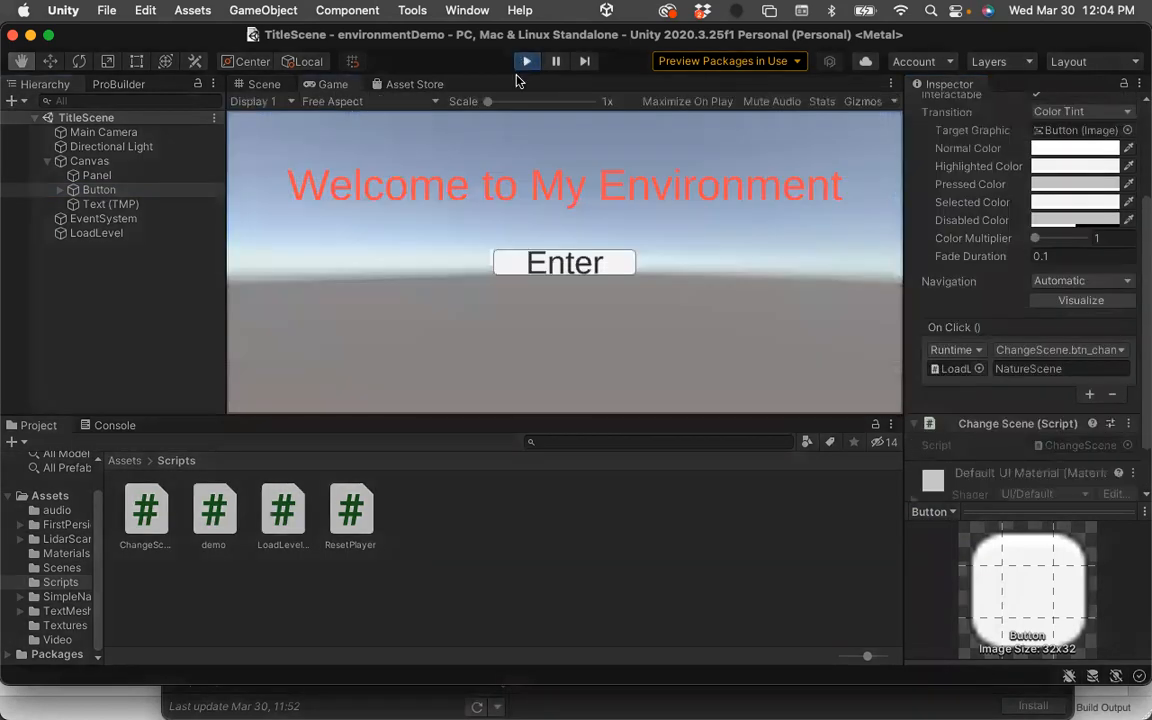
click(613, 268)
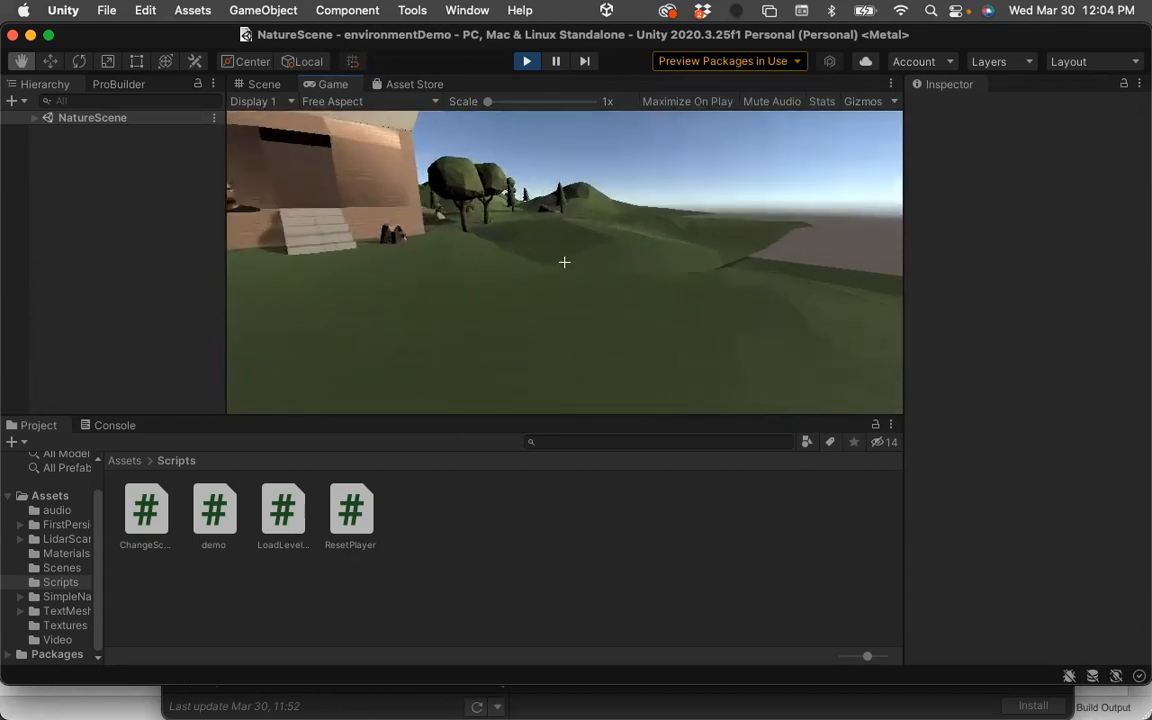
Walk forward through NatureScene to test it, then release the cursor.
key(w)
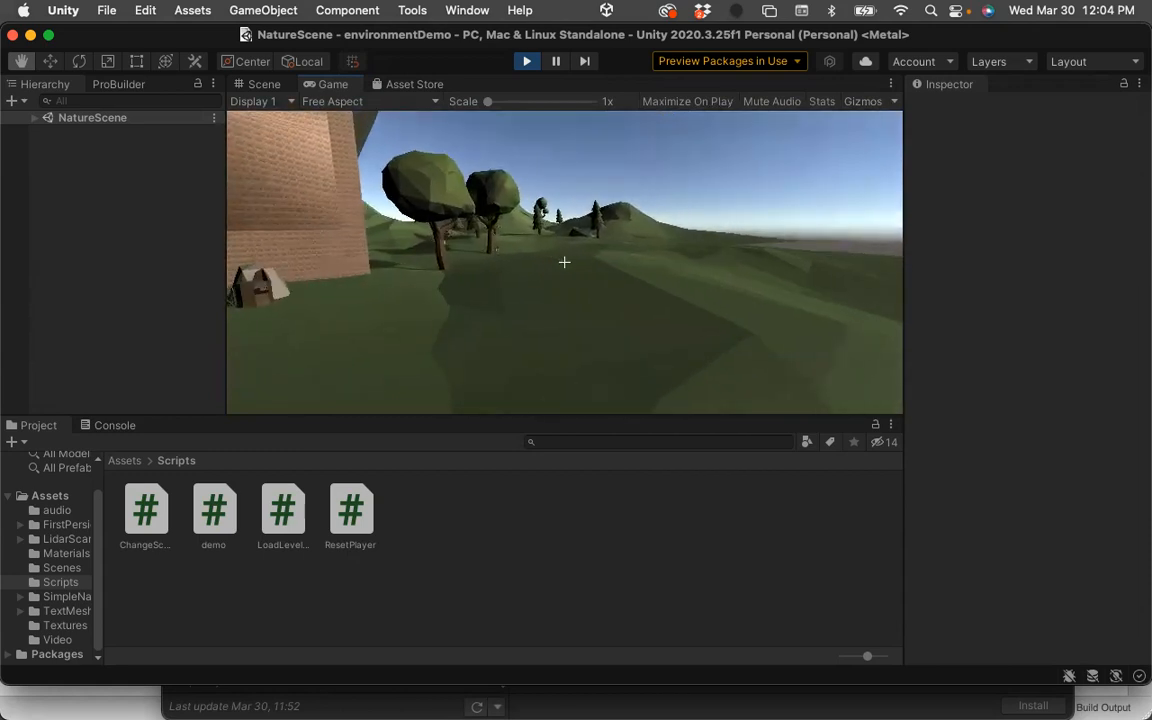
key(w)
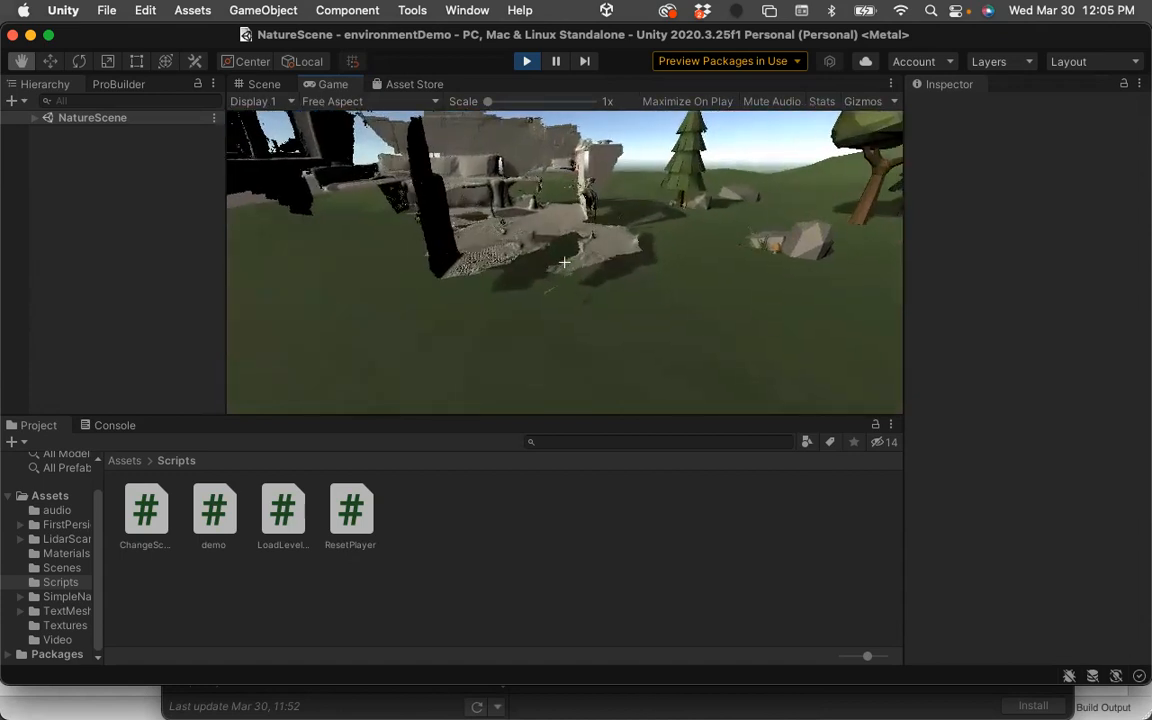
key(w)
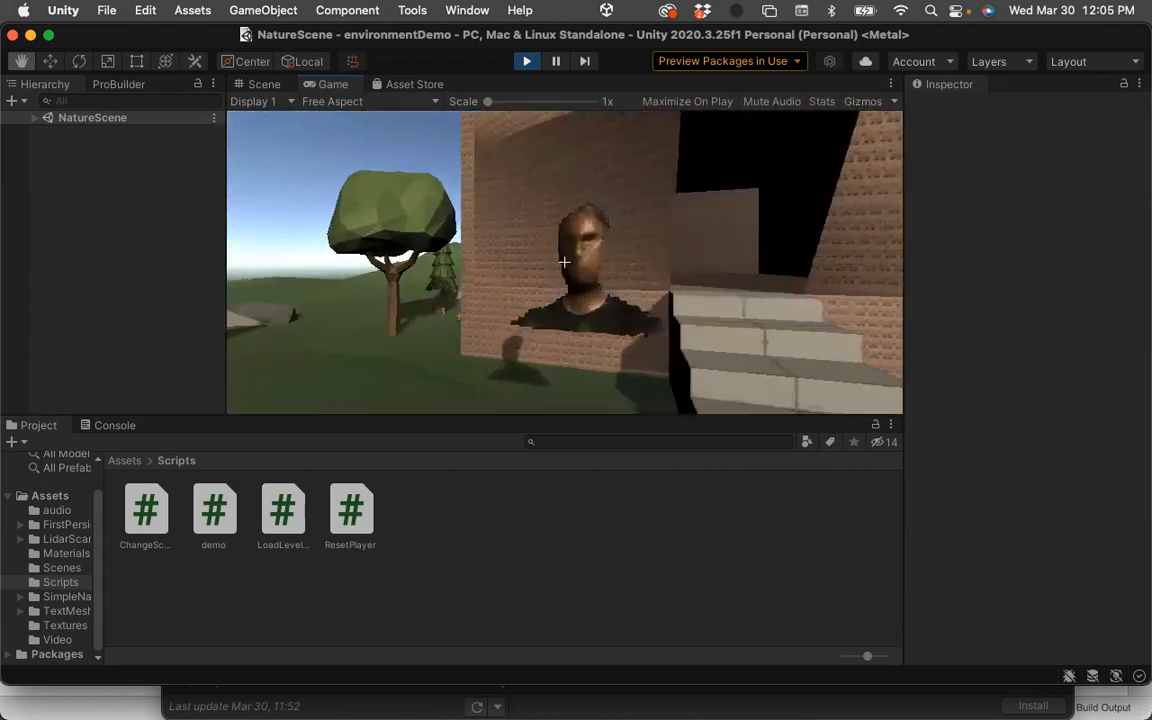
key(w)
key(w)
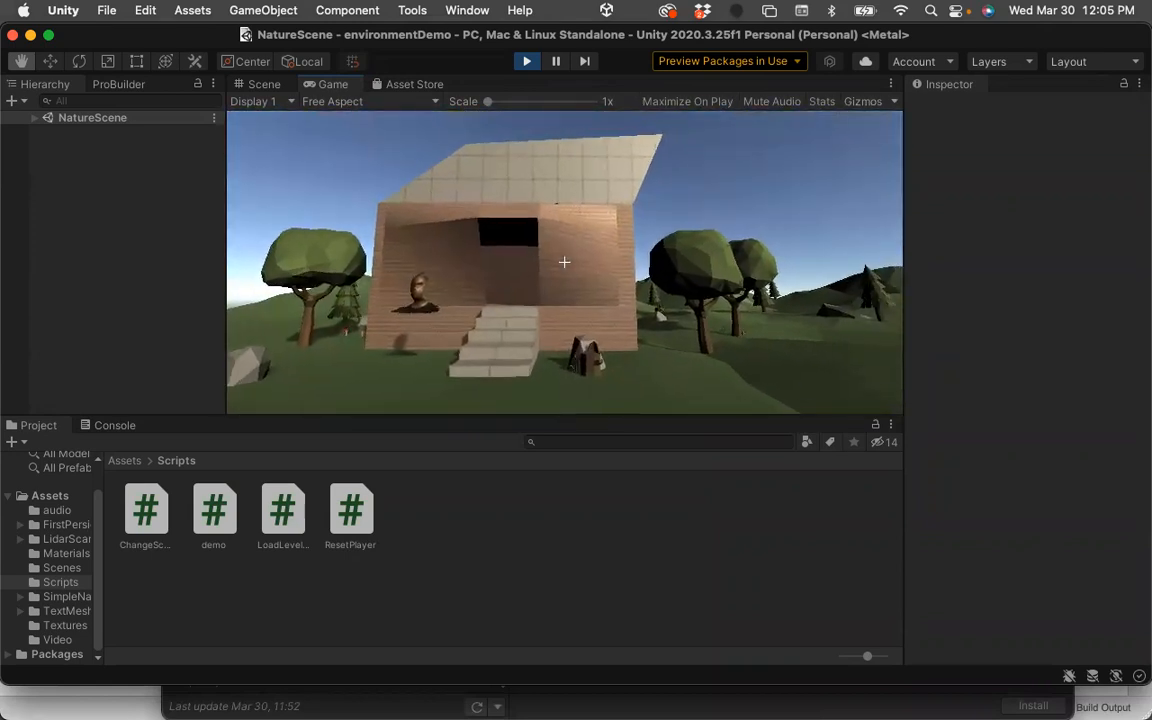
key(w)
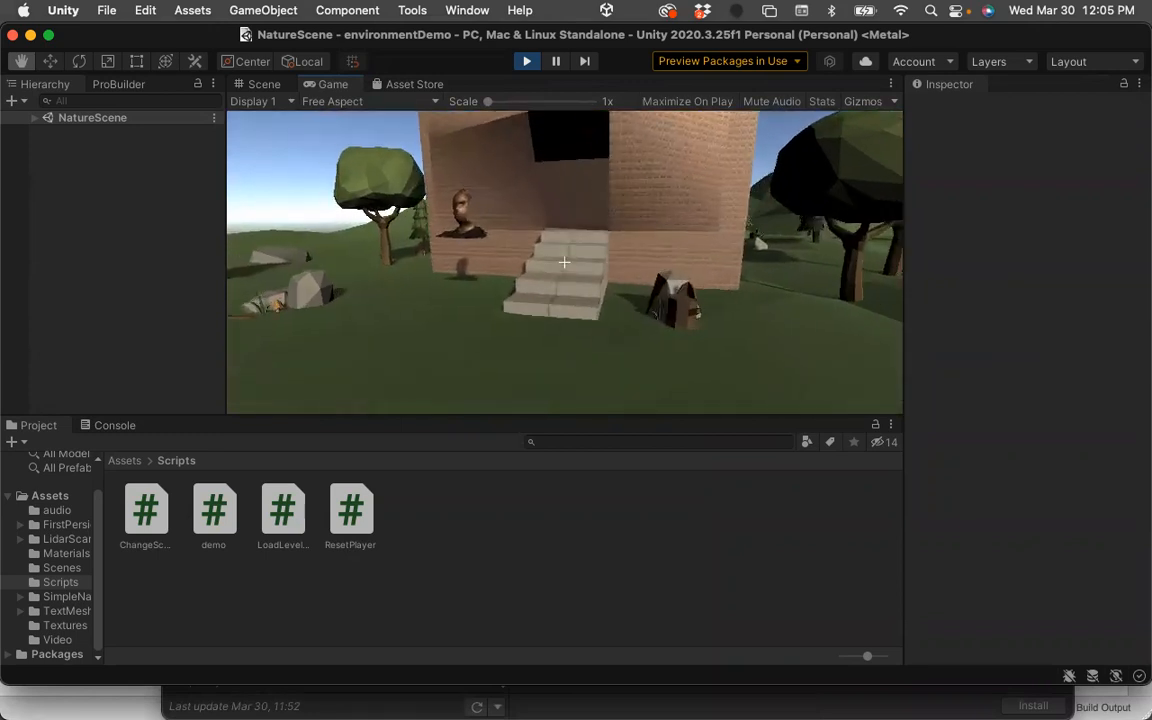
key(w)
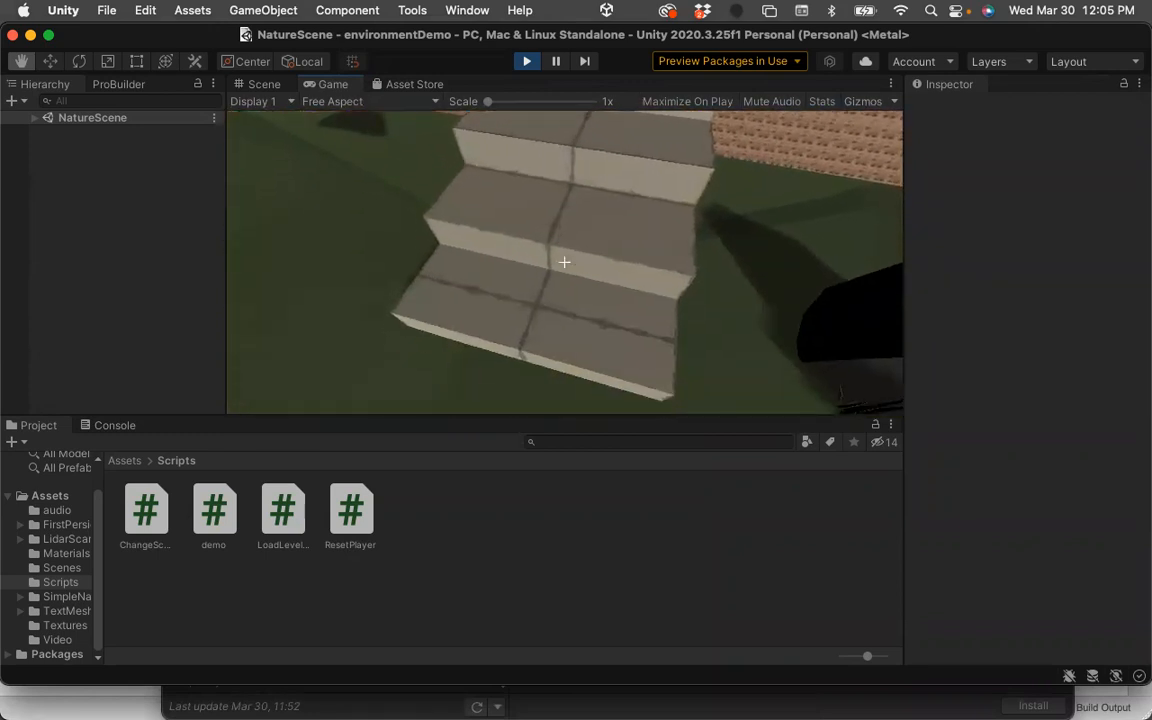
key(w)
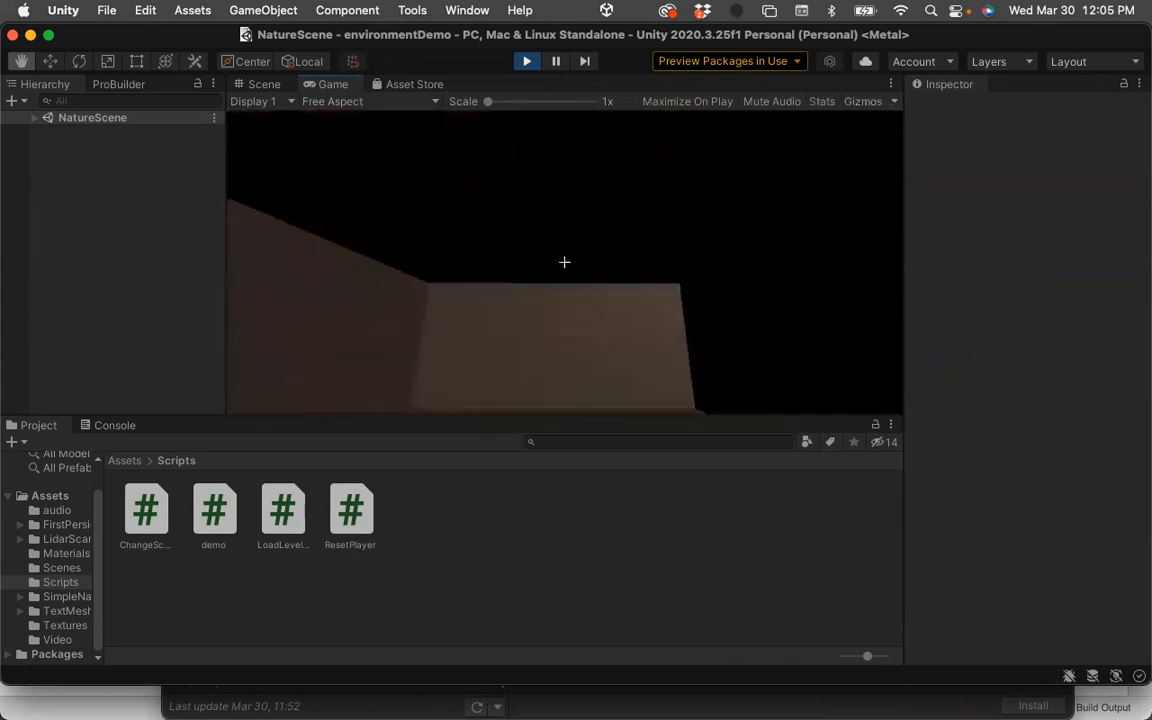
key(w)
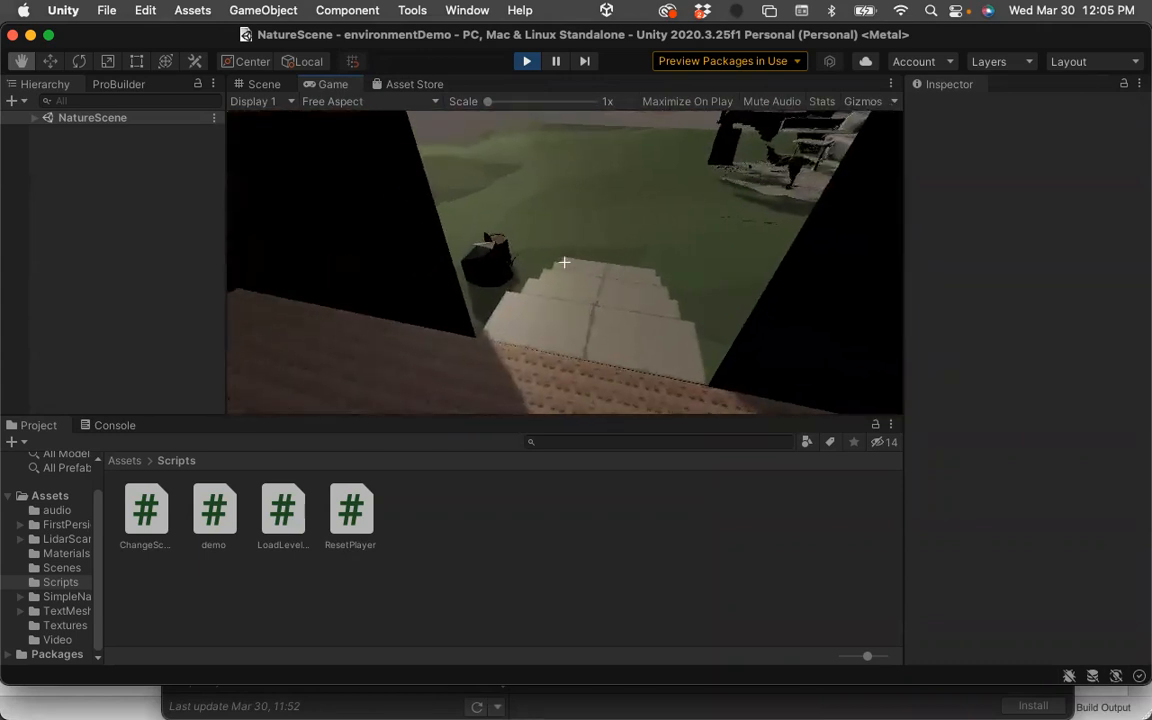
key(w)
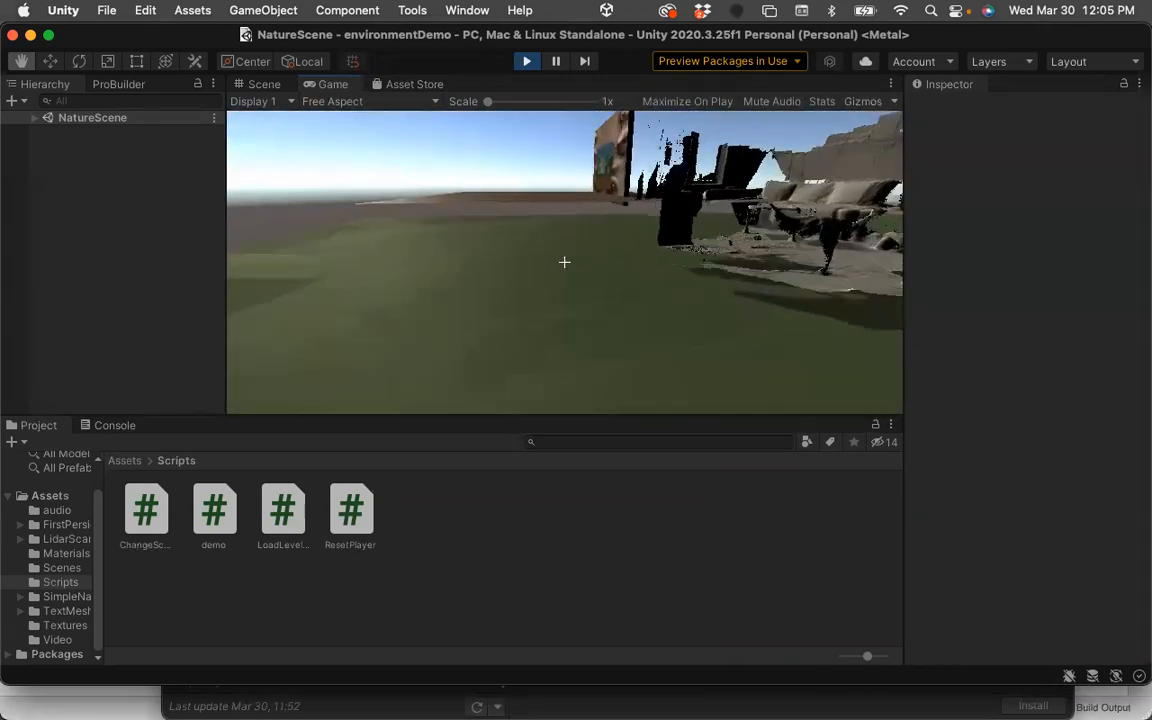
key(Escape)
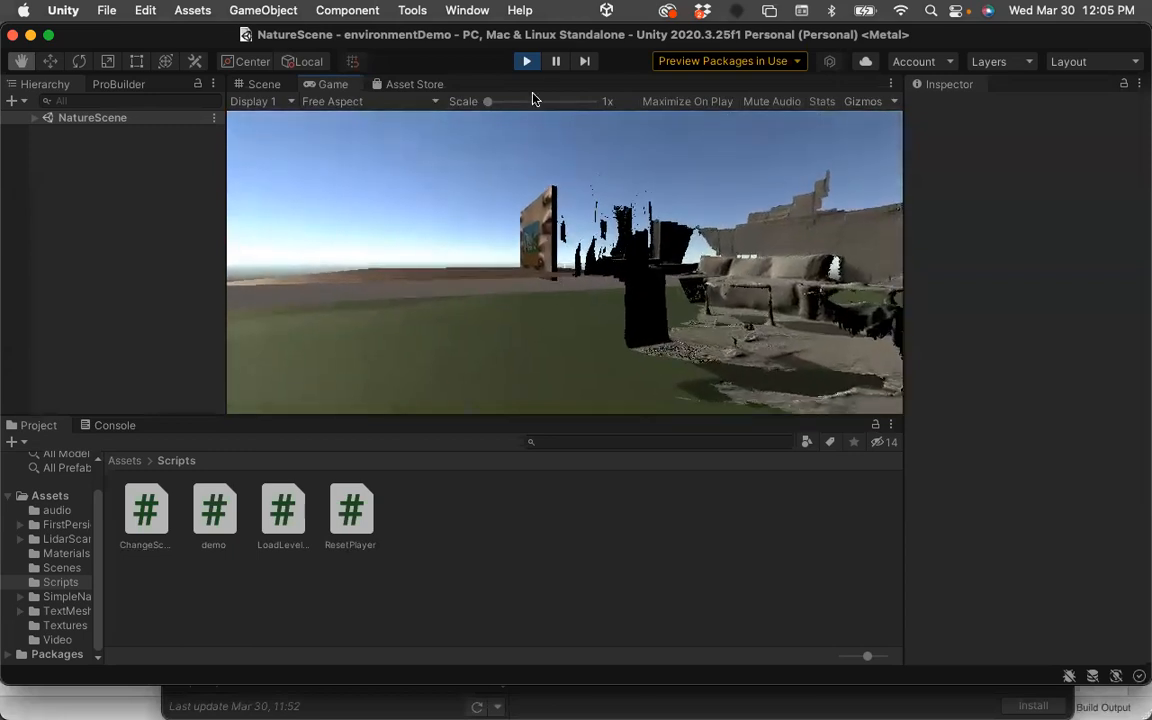
Exit Play mode, collapse the Canvas, and open NatureScene from the Assets Scenes folder.
click(528, 62)
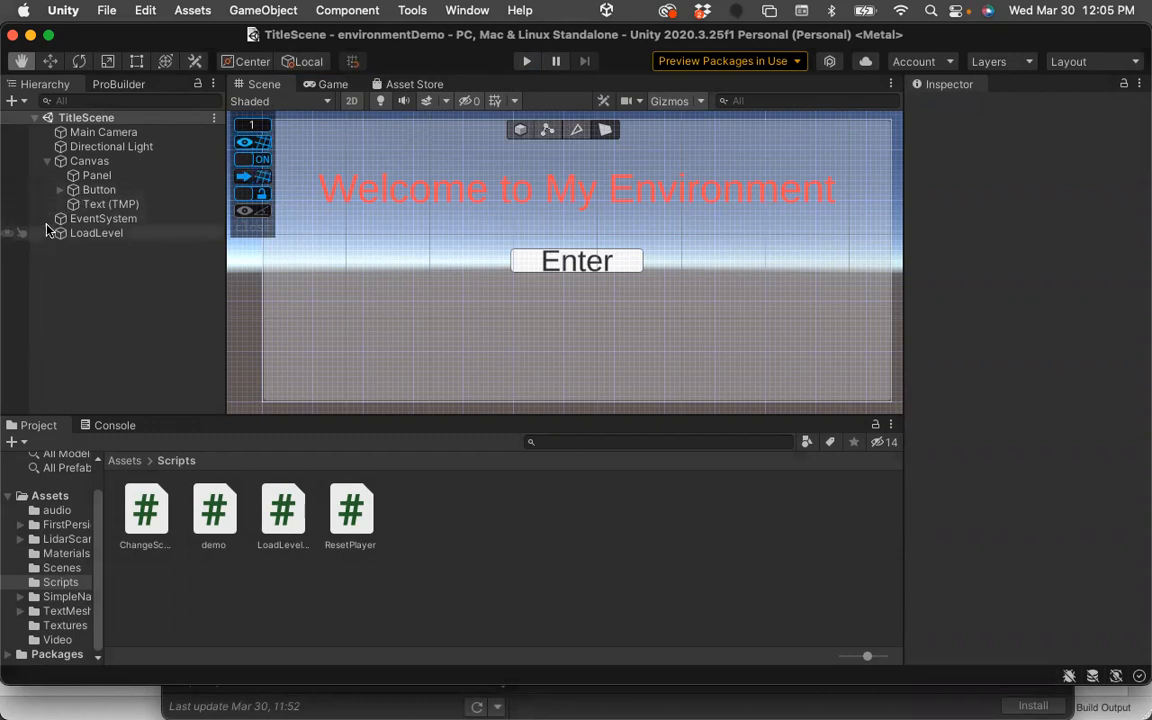
click(47, 162)
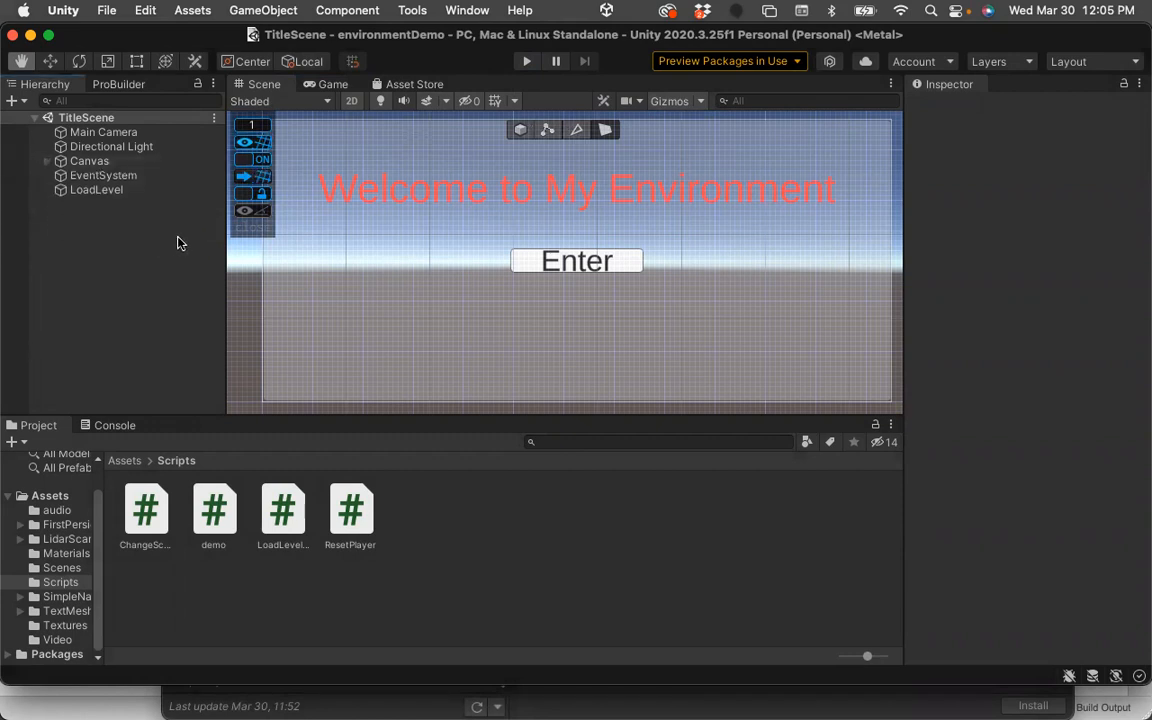
click(124, 461)
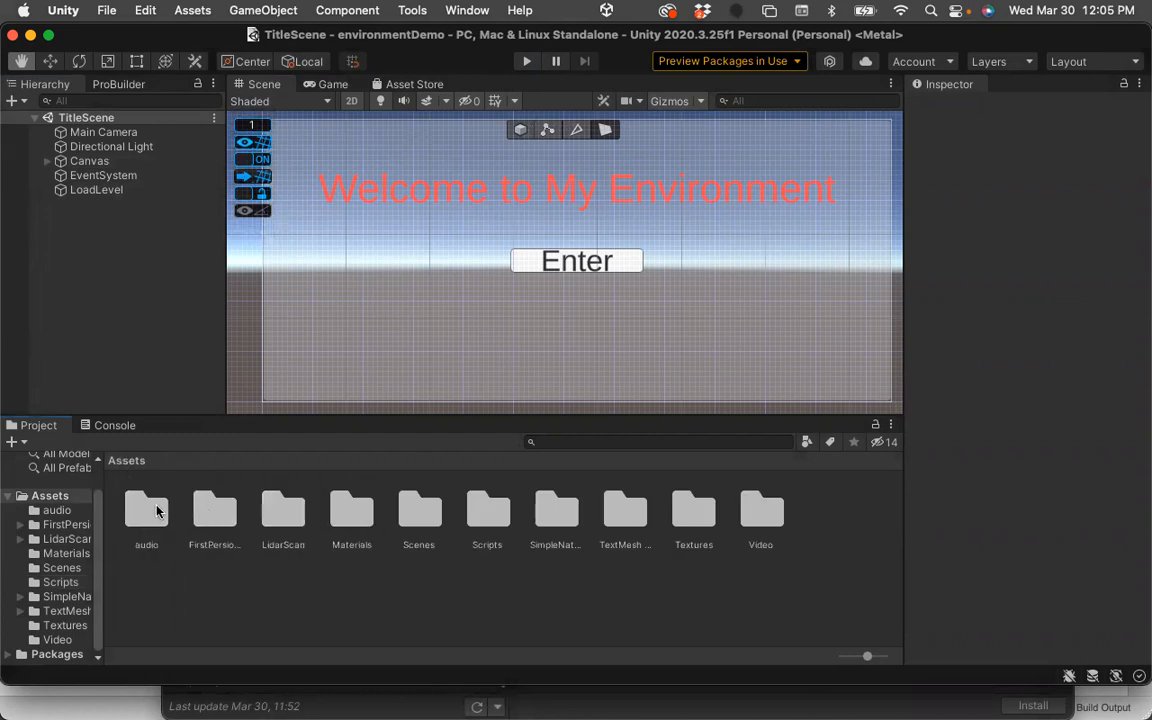
click(416, 513)
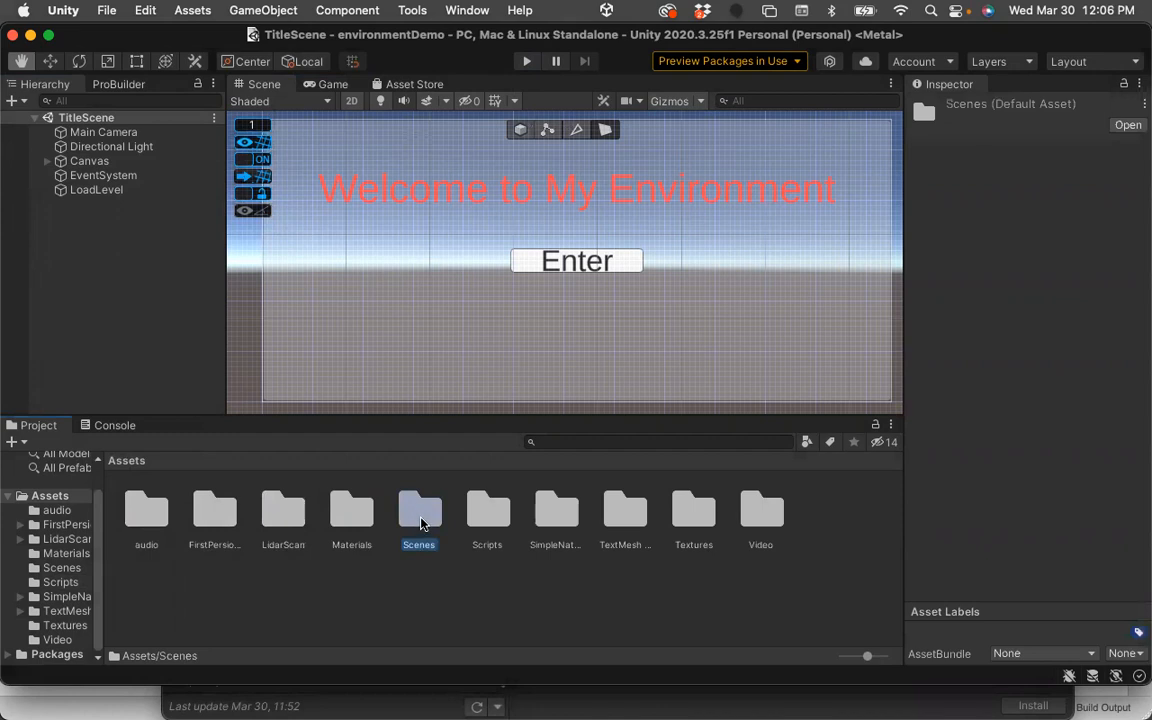
click(457, 623)
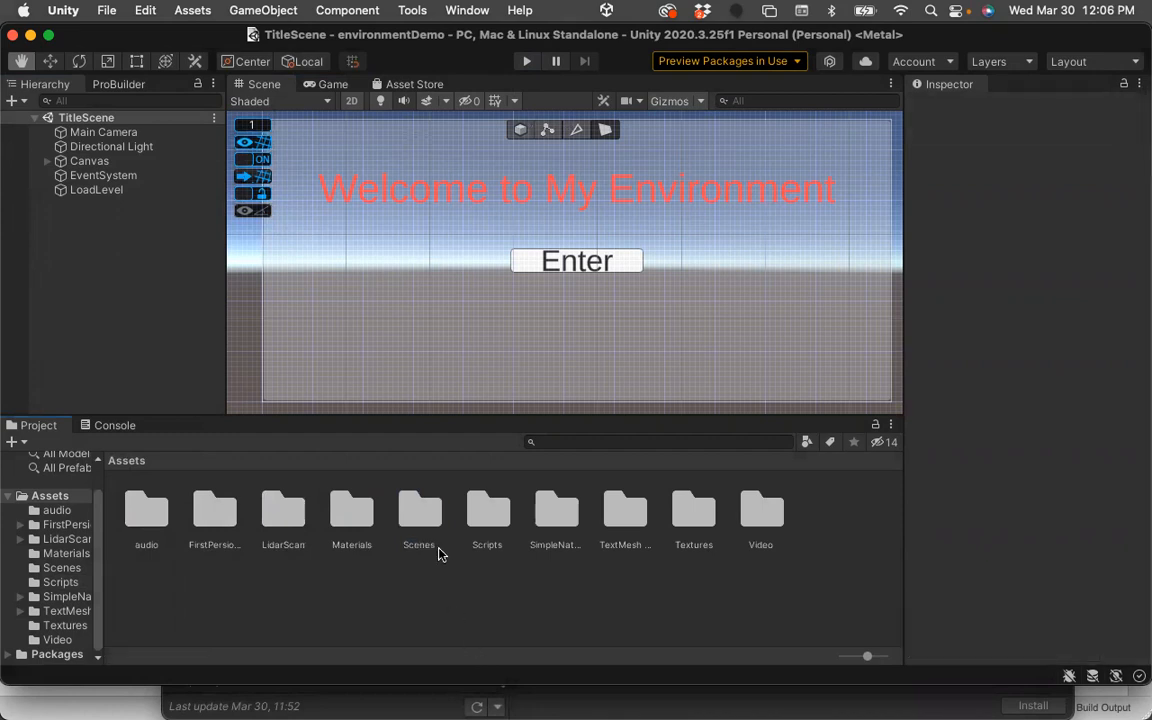
double_click(420, 513)
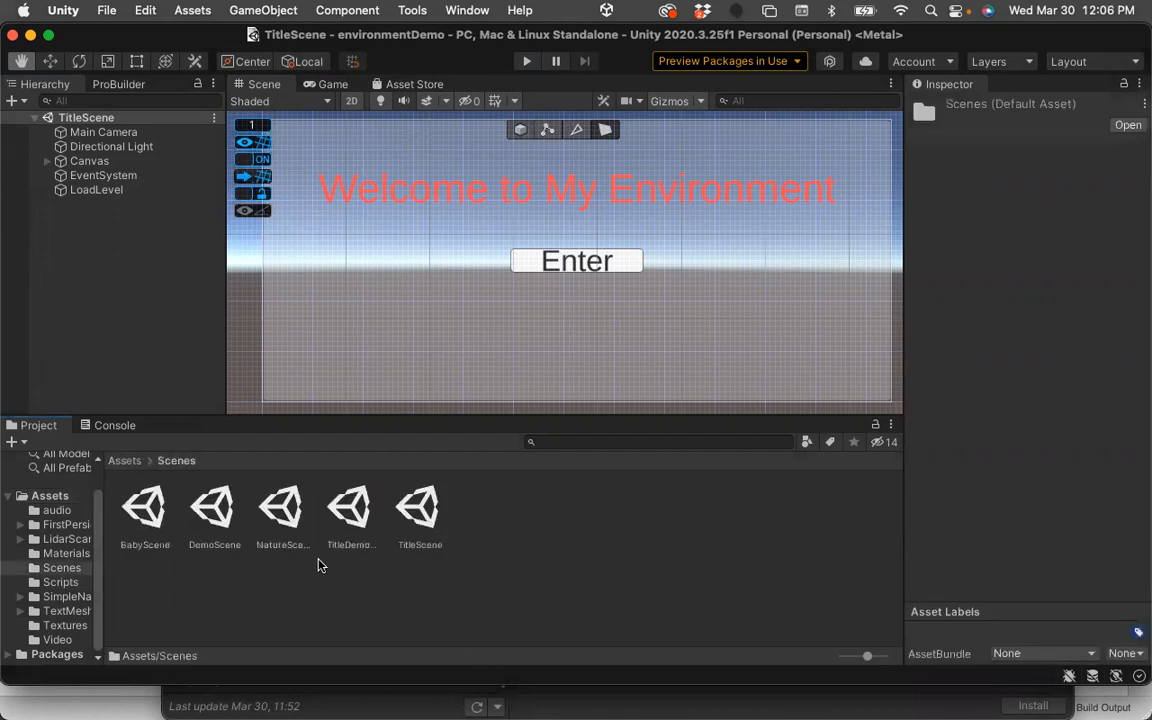
click(283, 513)
double_click(291, 530)
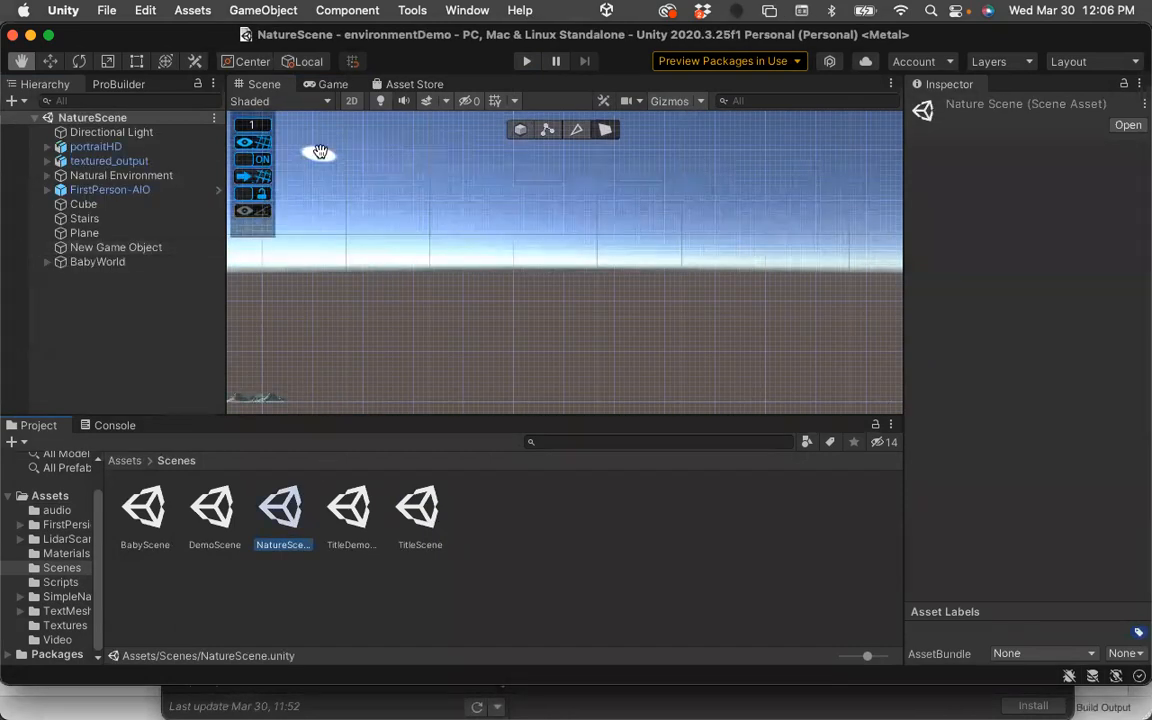
Switch the Scene view out of 2D mode and orbit and zoom around to examine NatureScene's environment.
click(352, 104)
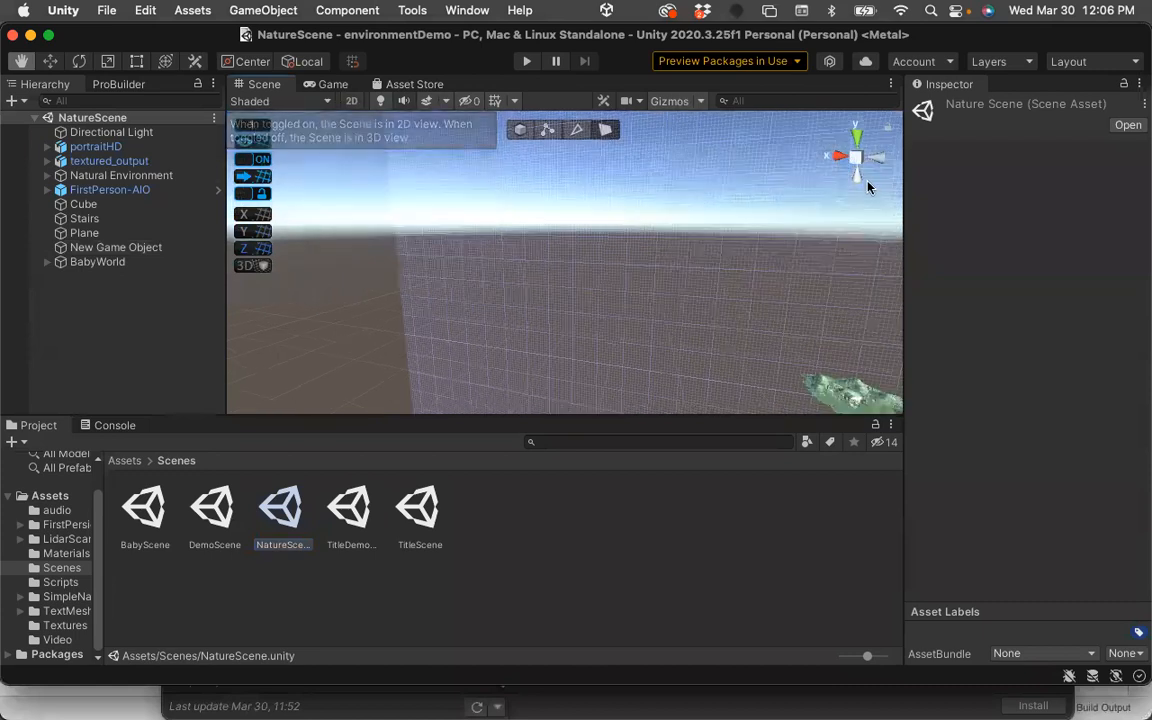
drag(830, 283, 612, 182)
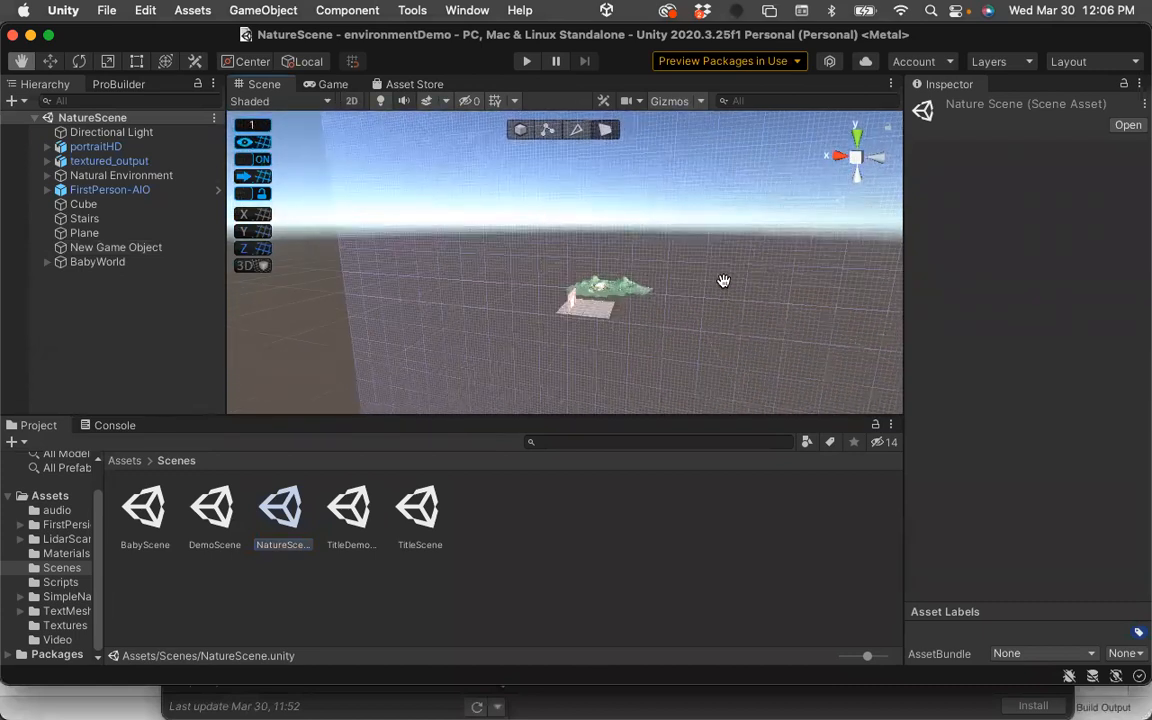
scroll(722, 278, up, 5)
scroll(680, 222, up, 10)
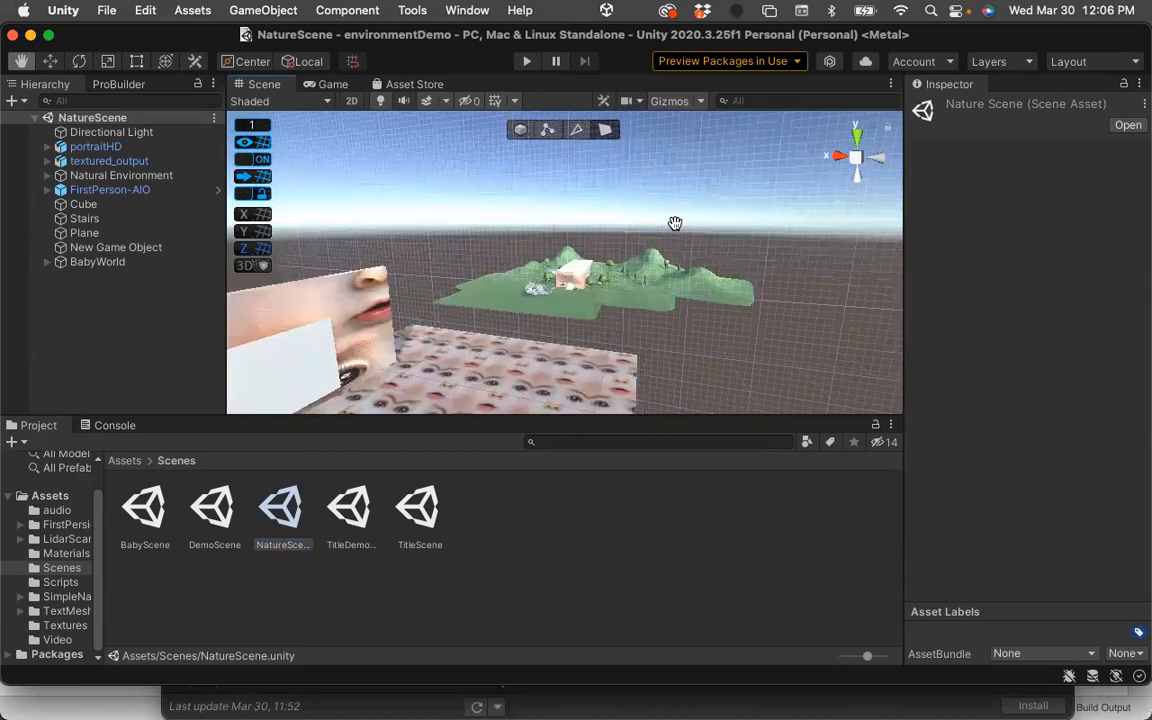
drag(641, 211, 611, 216)
scroll(726, 261, up, 4)
scroll(617, 227, down, 4)
scroll(647, 284, up, 5)
drag(645, 279, 694, 225)
scroll(651, 236, up, 4)
scroll(694, 225, up, 6)
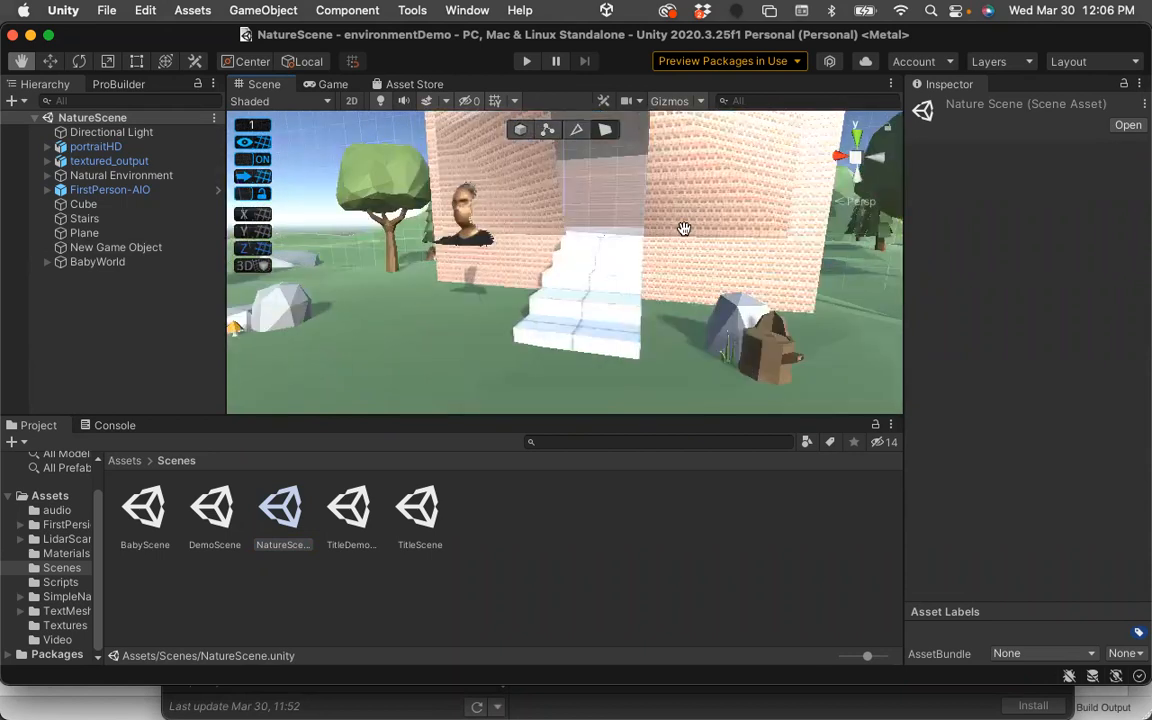
scroll(600, 233, down, 2)
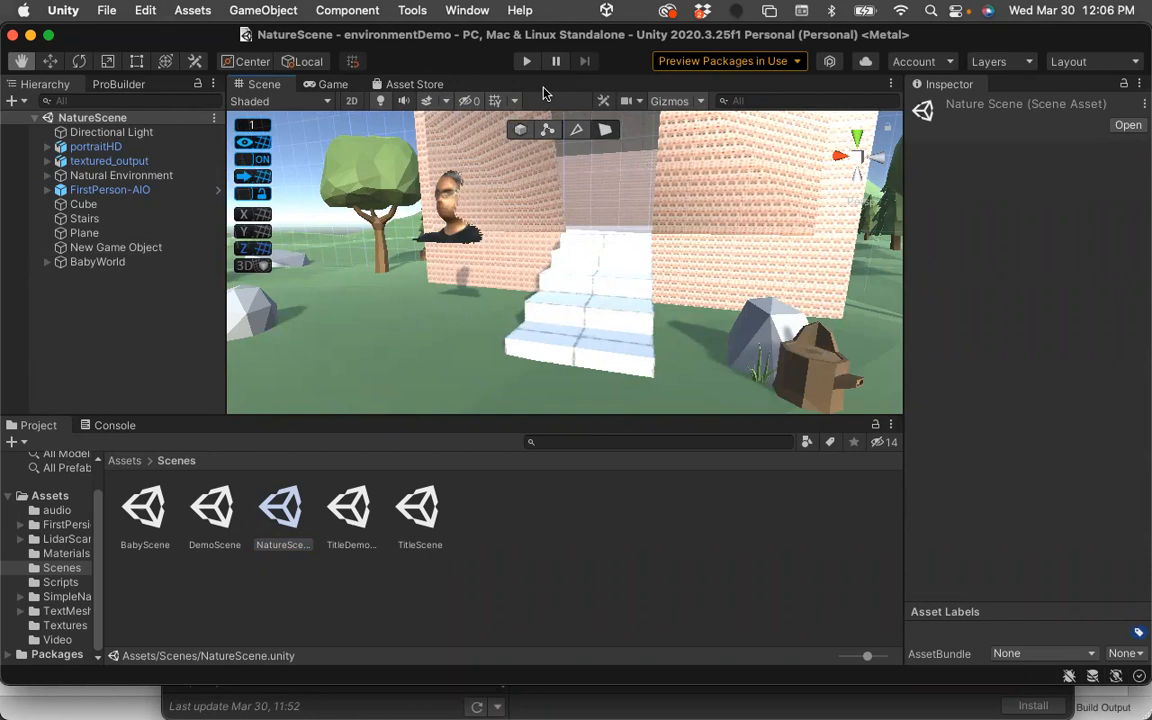
Switch to Google Chrome, open the class presentation, and advance to the Project: Unity Environment resources slide.
mouse_move(6, 112)
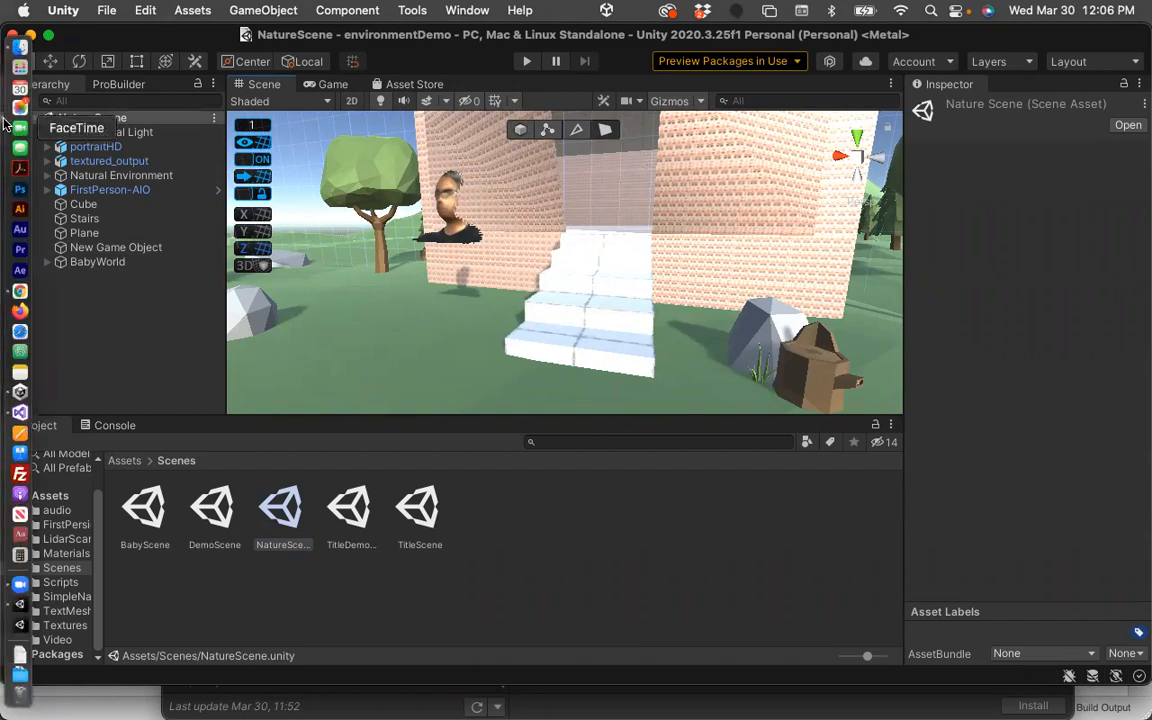
click(19, 292)
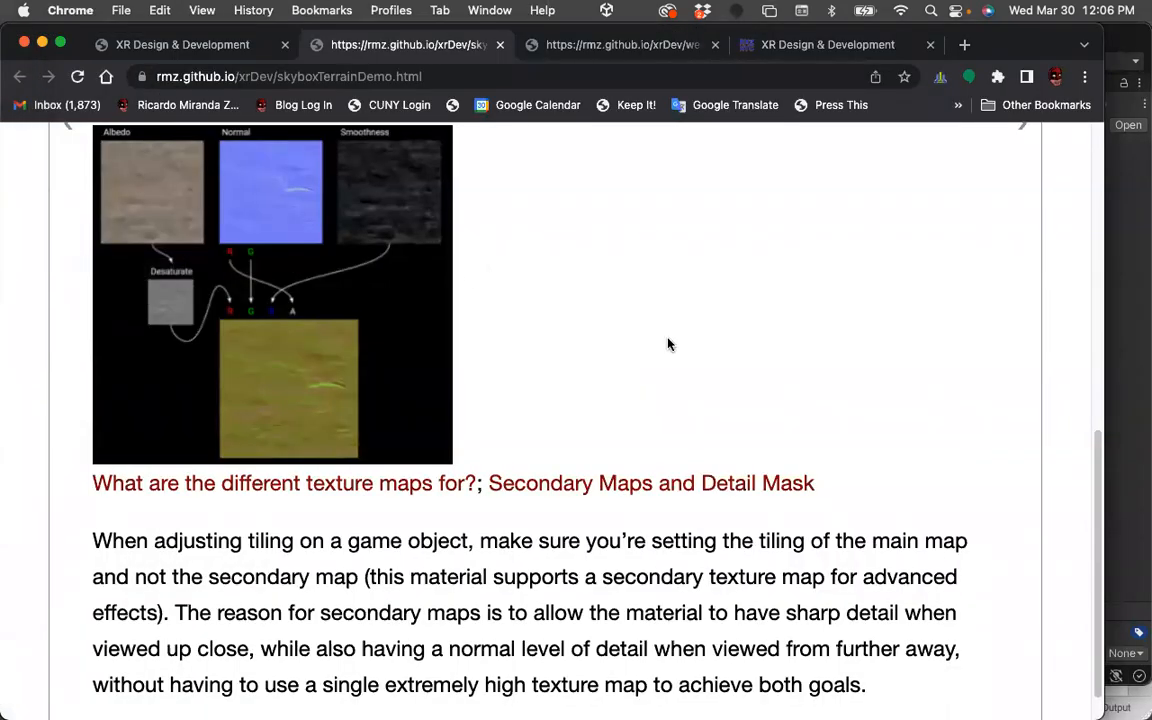
click(163, 46)
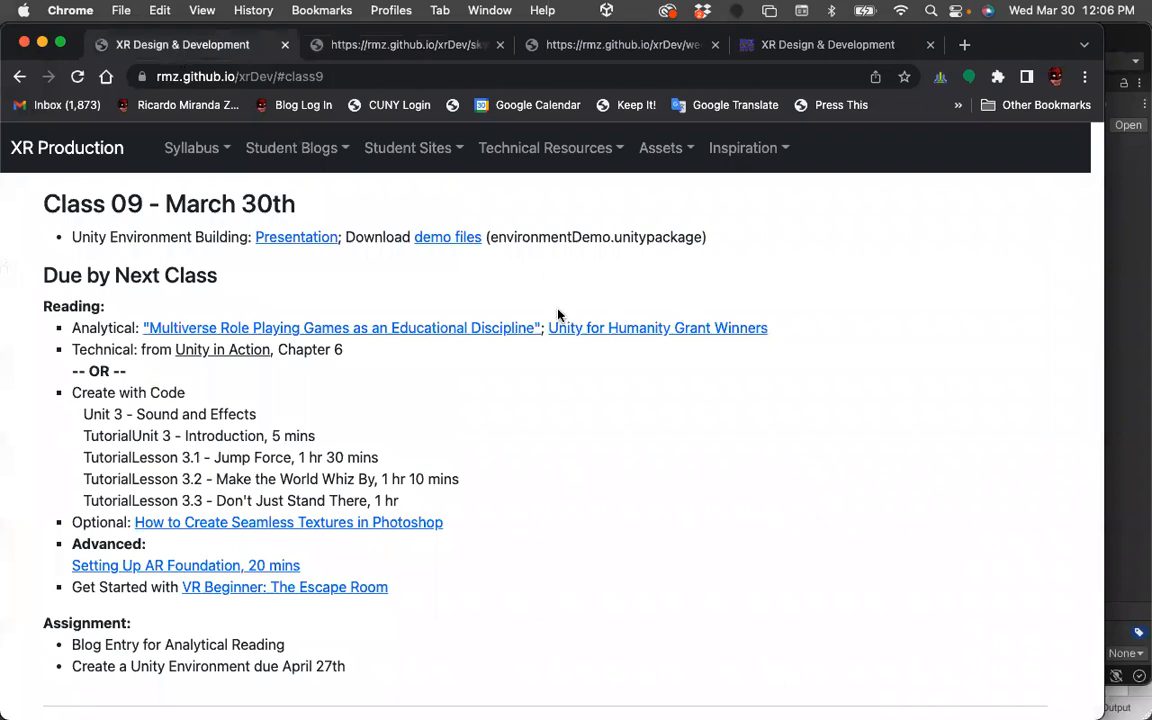
click(312, 245)
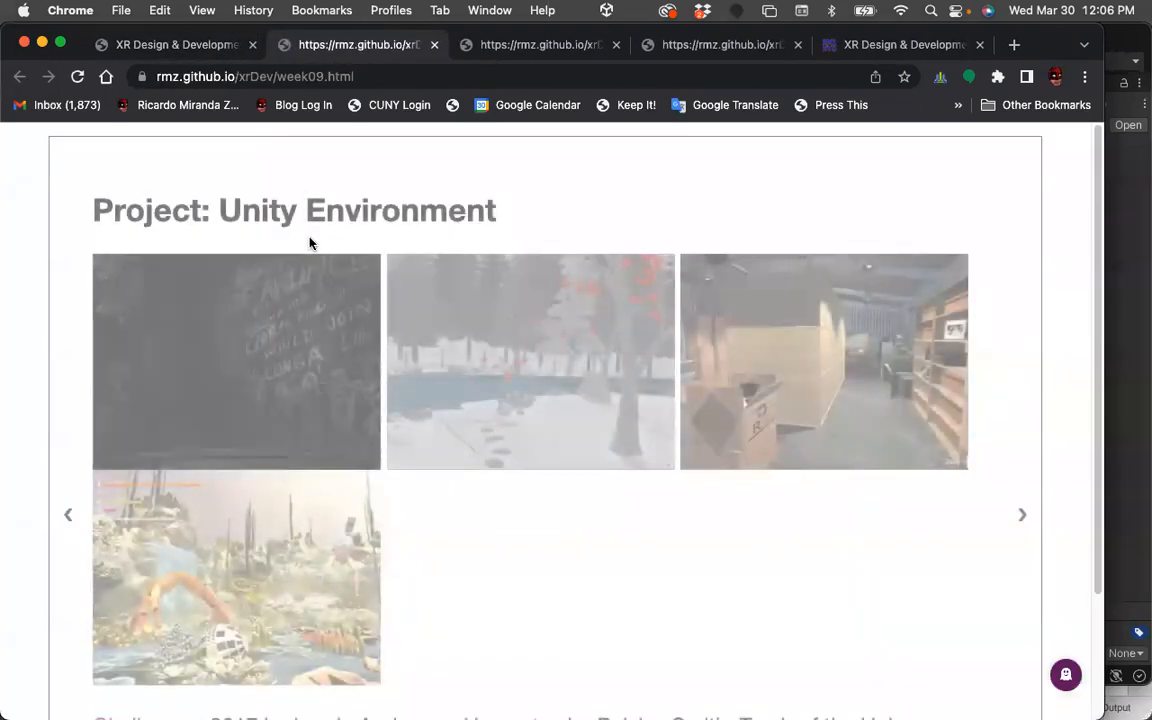
scroll(835, 530, down, 5)
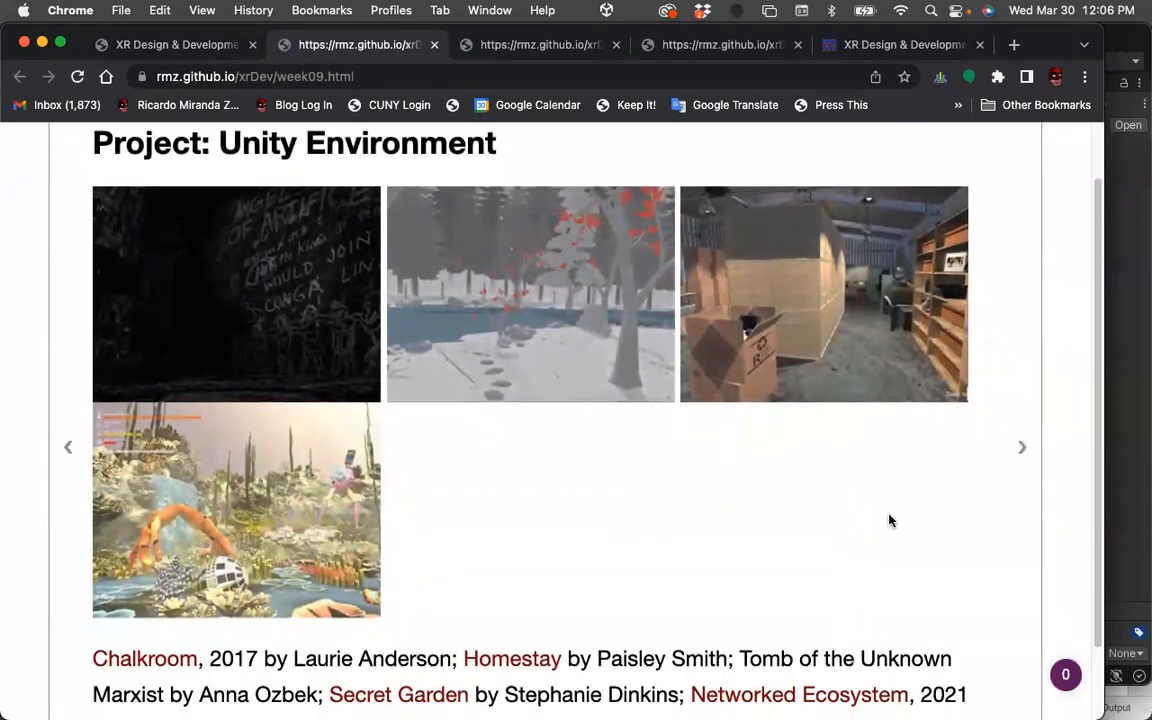
click(1025, 365)
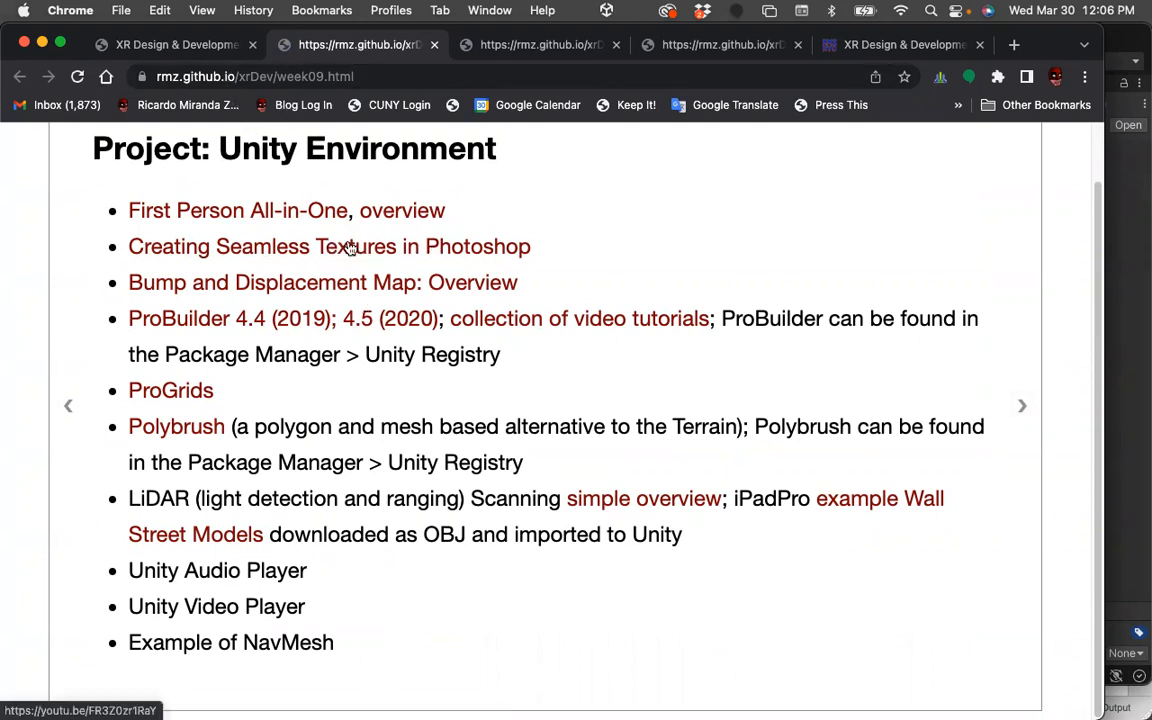
Open the How to Create Seamless Textures in Photoshop article from the class page and scroll through its steps.
click(224, 48)
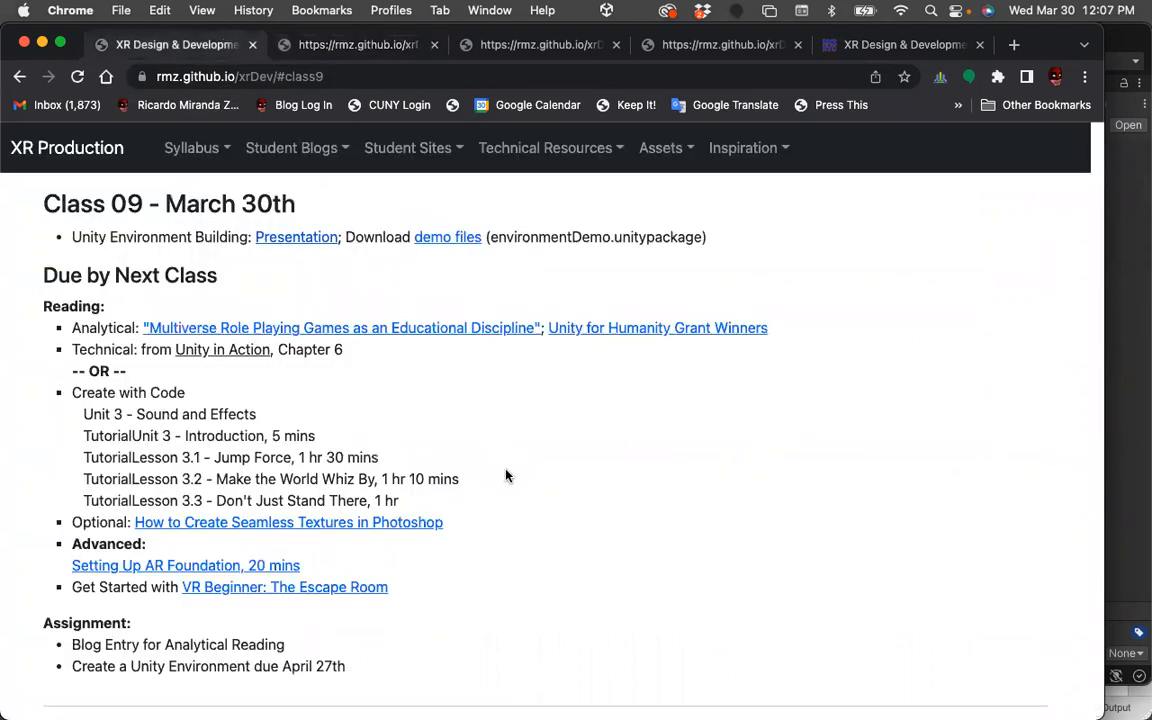
click(176, 524)
scroll(450, 507, down, 6)
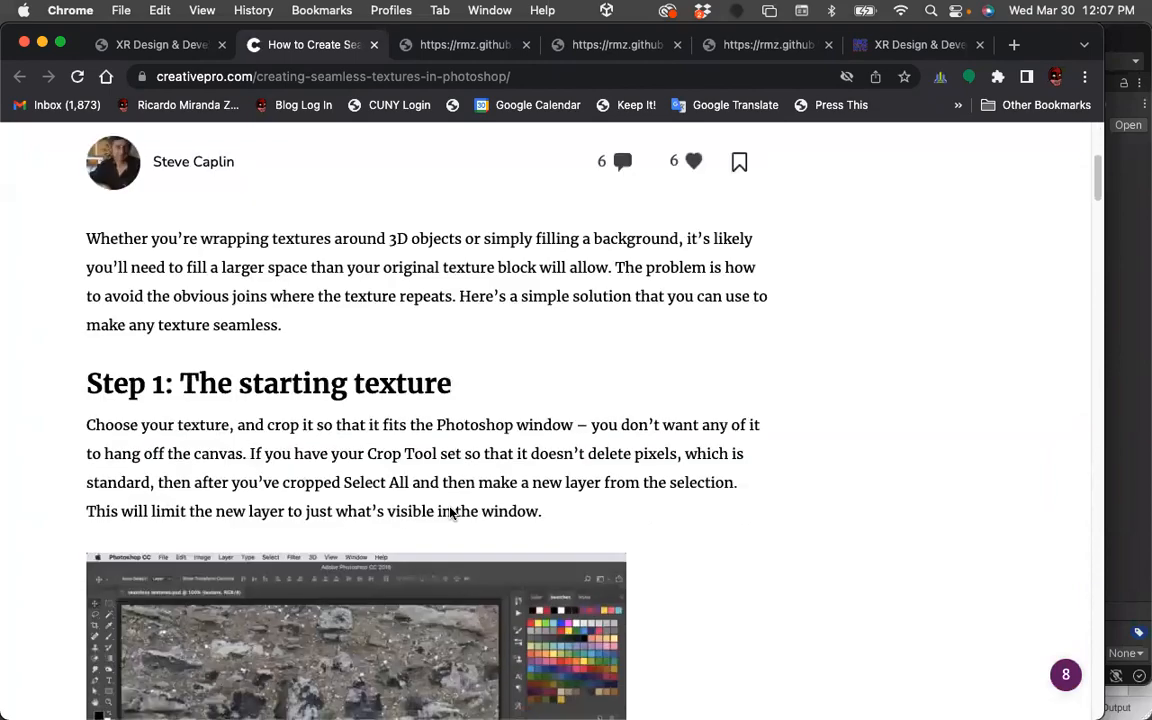
scroll(450, 507, down, 8)
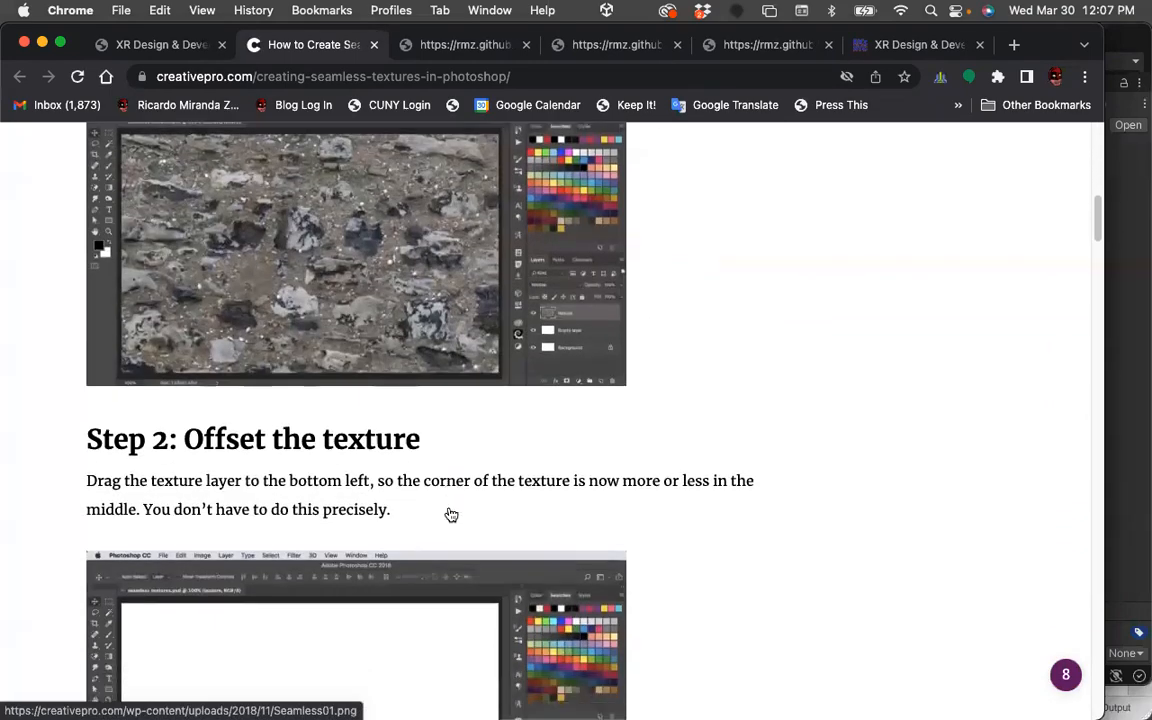
scroll(450, 514, down, 10)
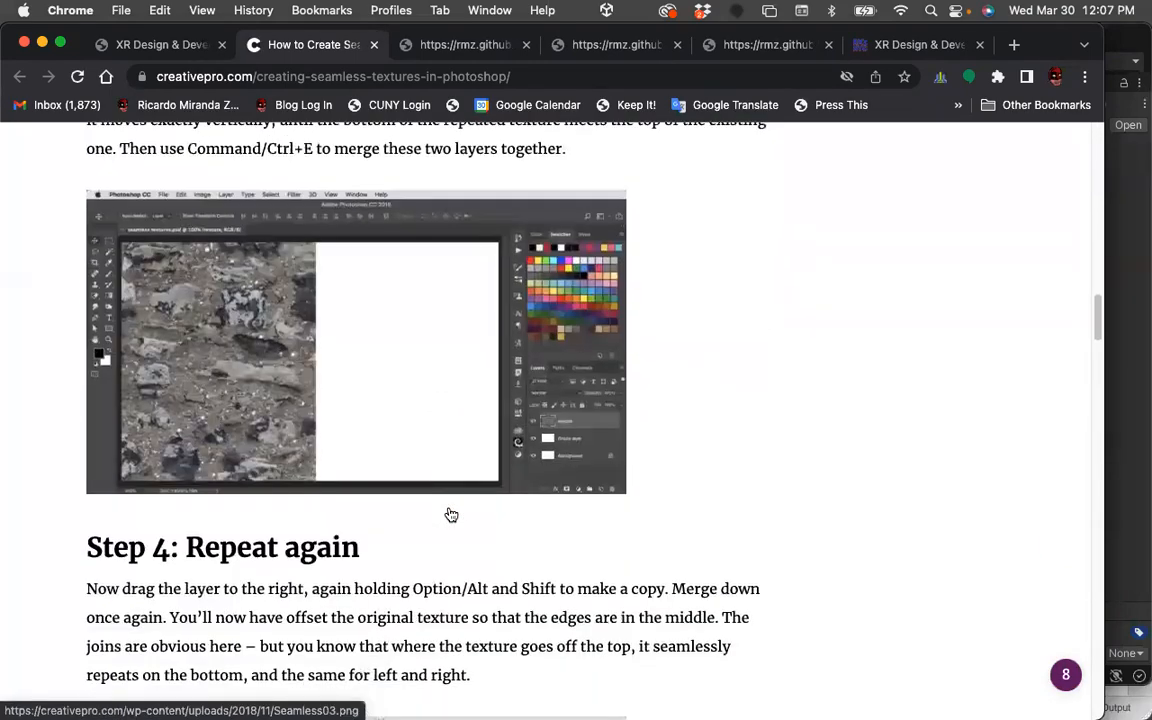
scroll(450, 515, down, 12)
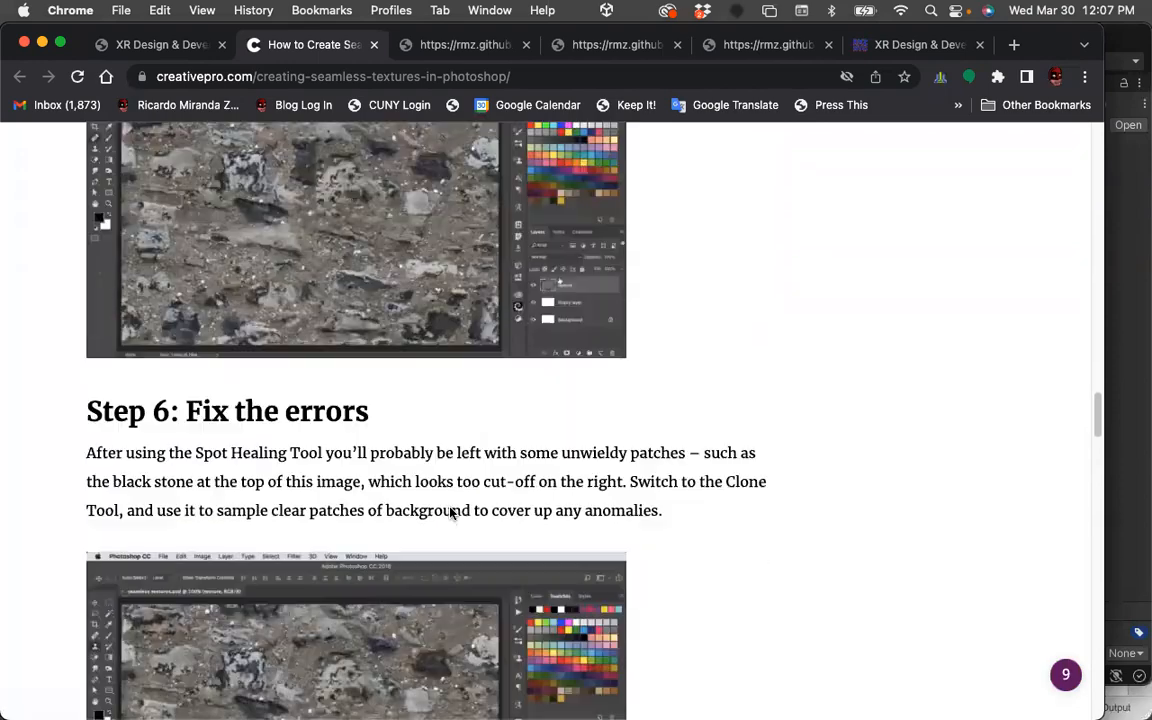
scroll(450, 507, down, 6)
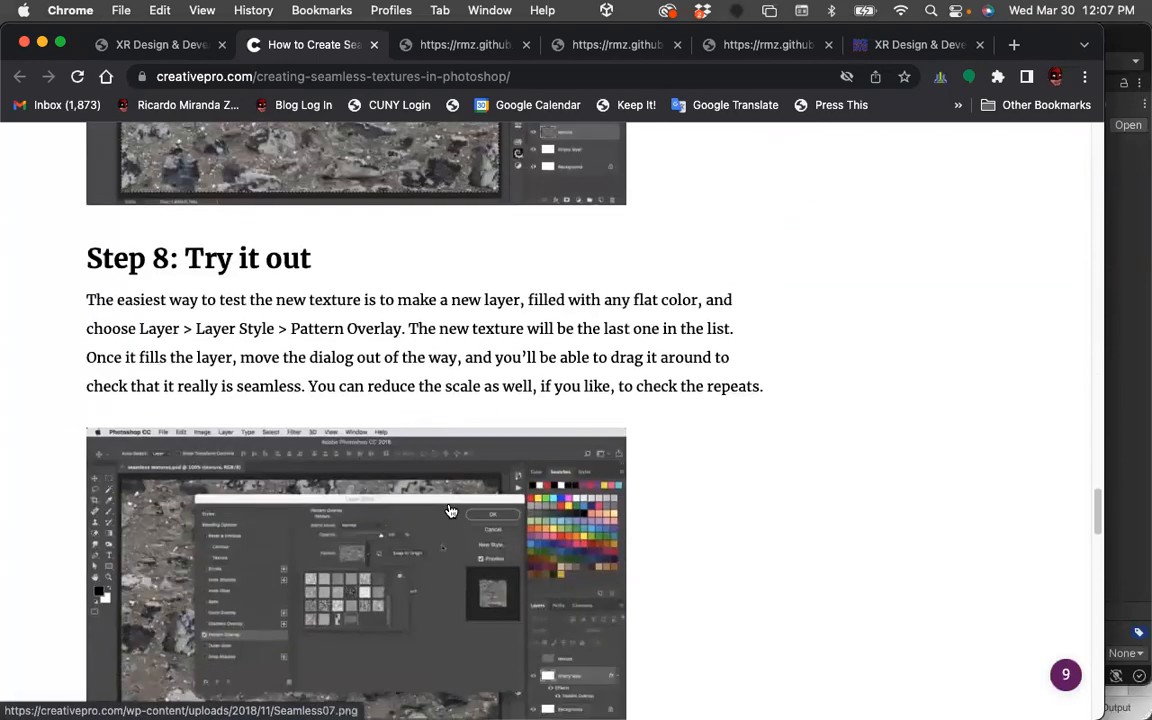
Close the seamless textures article tab and return to the presentation's resources slide.
click(132, 42)
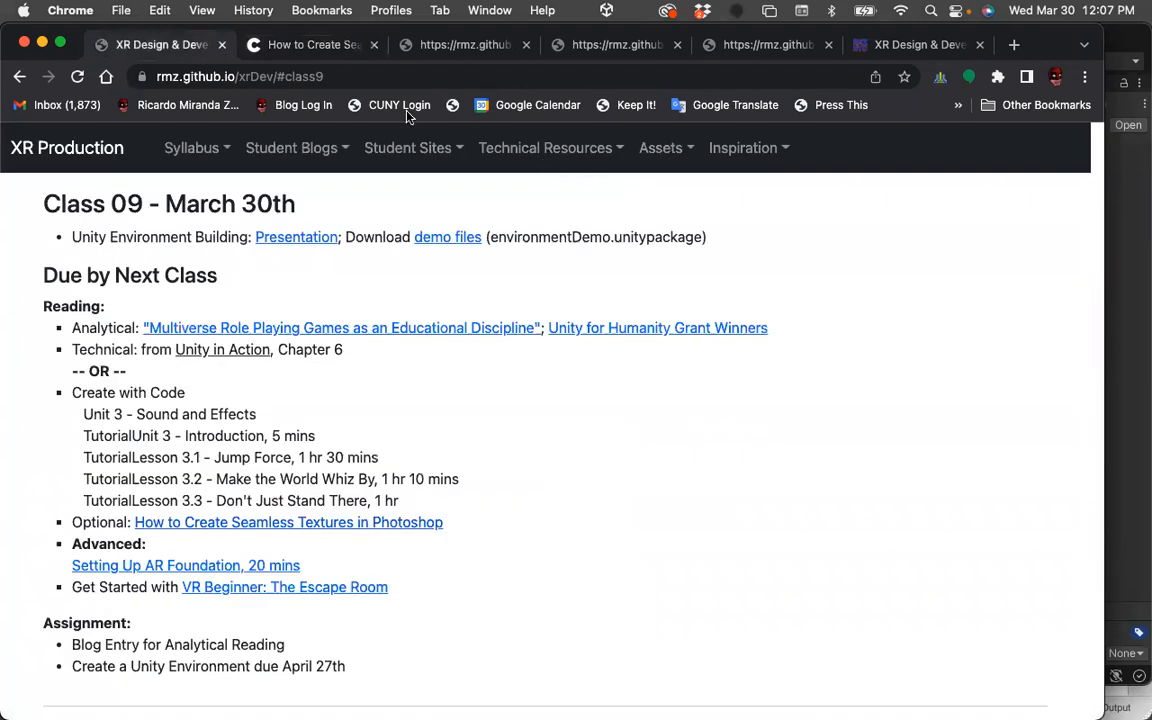
click(320, 45)
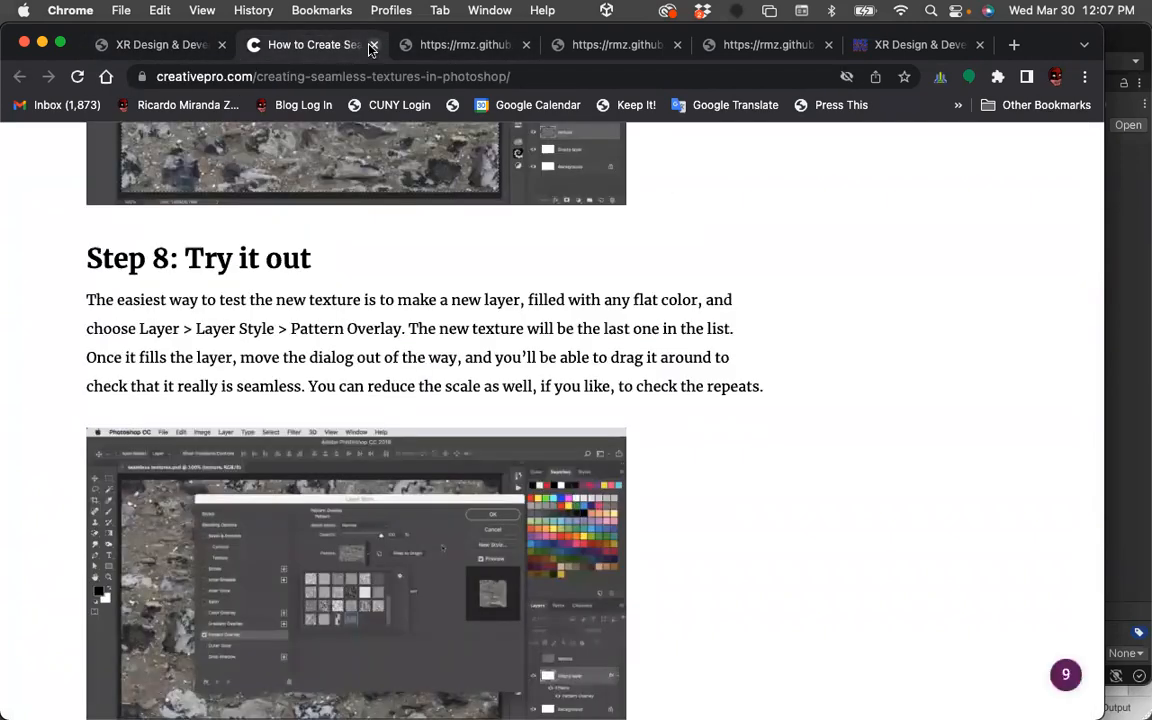
click(373, 44)
click(340, 46)
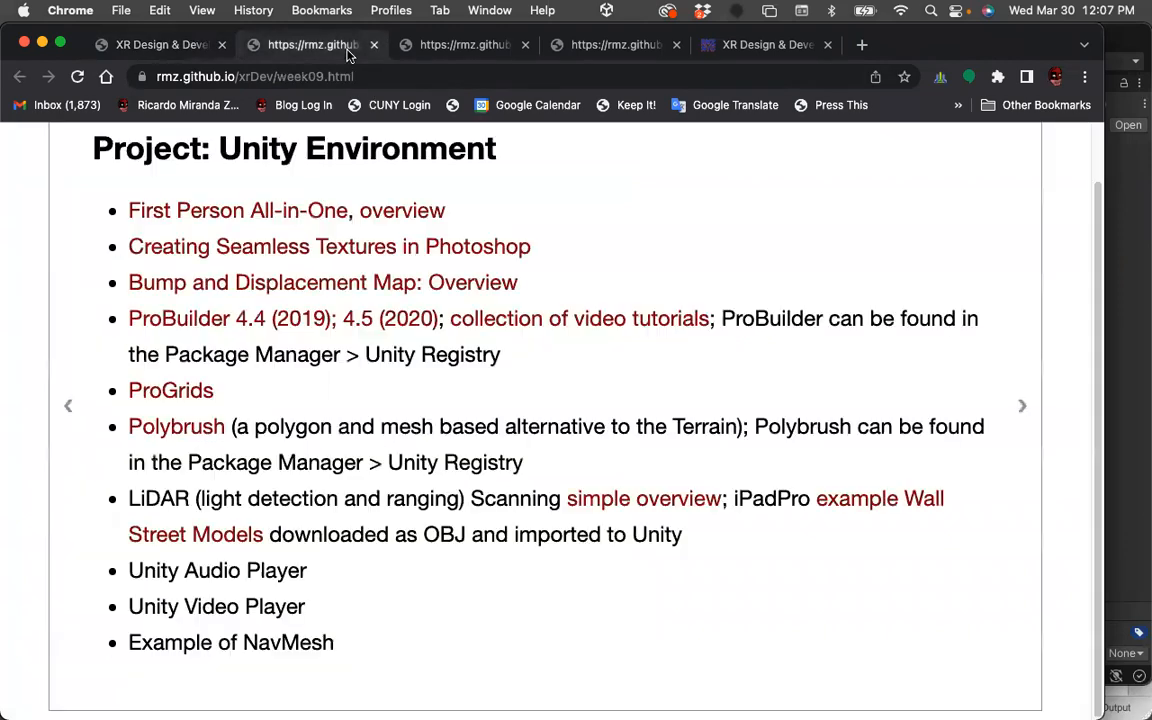
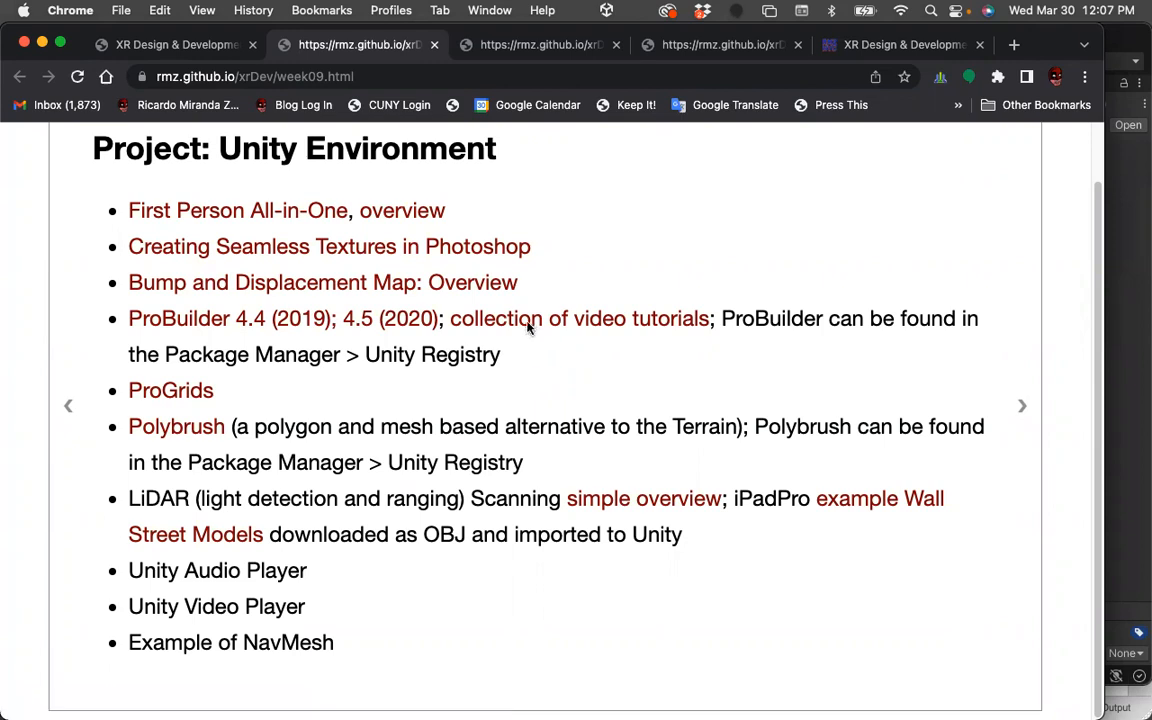
Open the ProBuilder video tutorial collection, browse the Unity channel results, play the Unite Now 2020 video and close its tab.
click(528, 325)
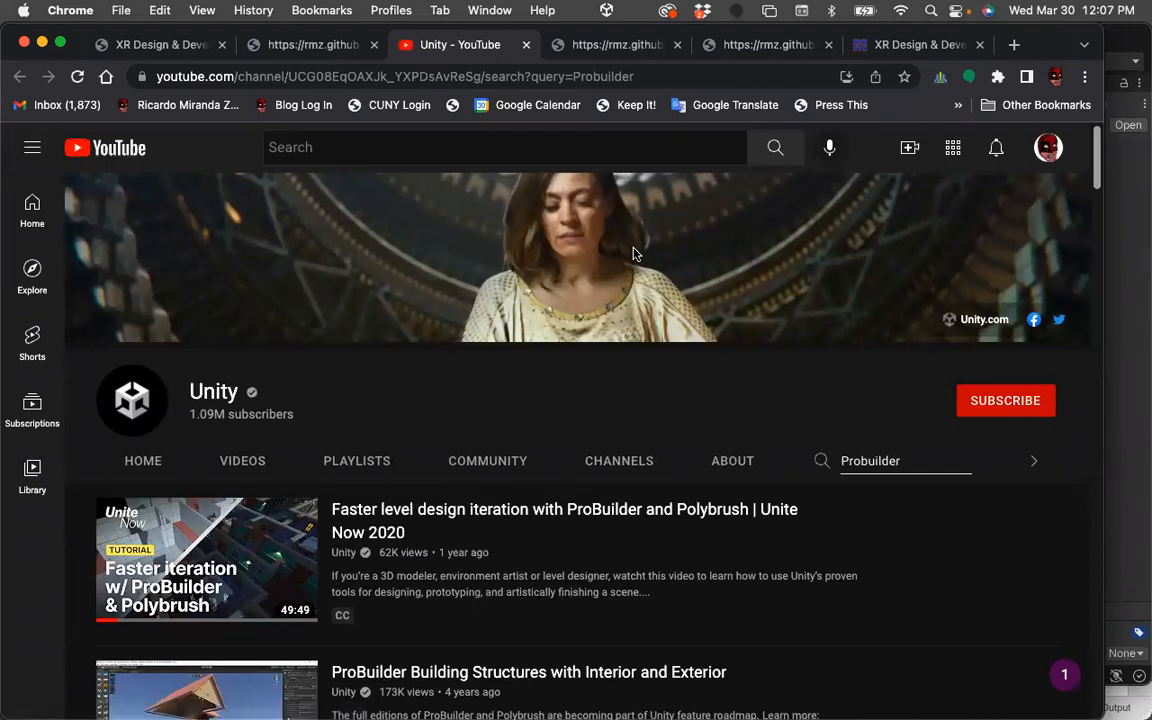
scroll(640, 445, down, 3)
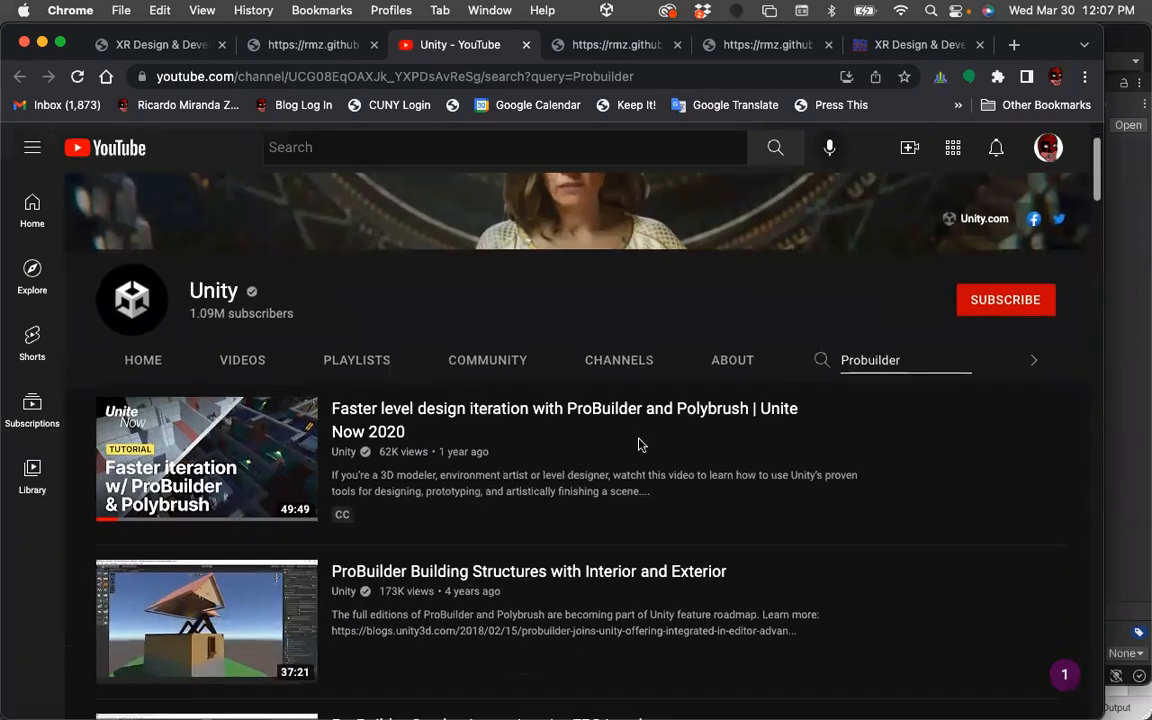
scroll(638, 440, down, 1)
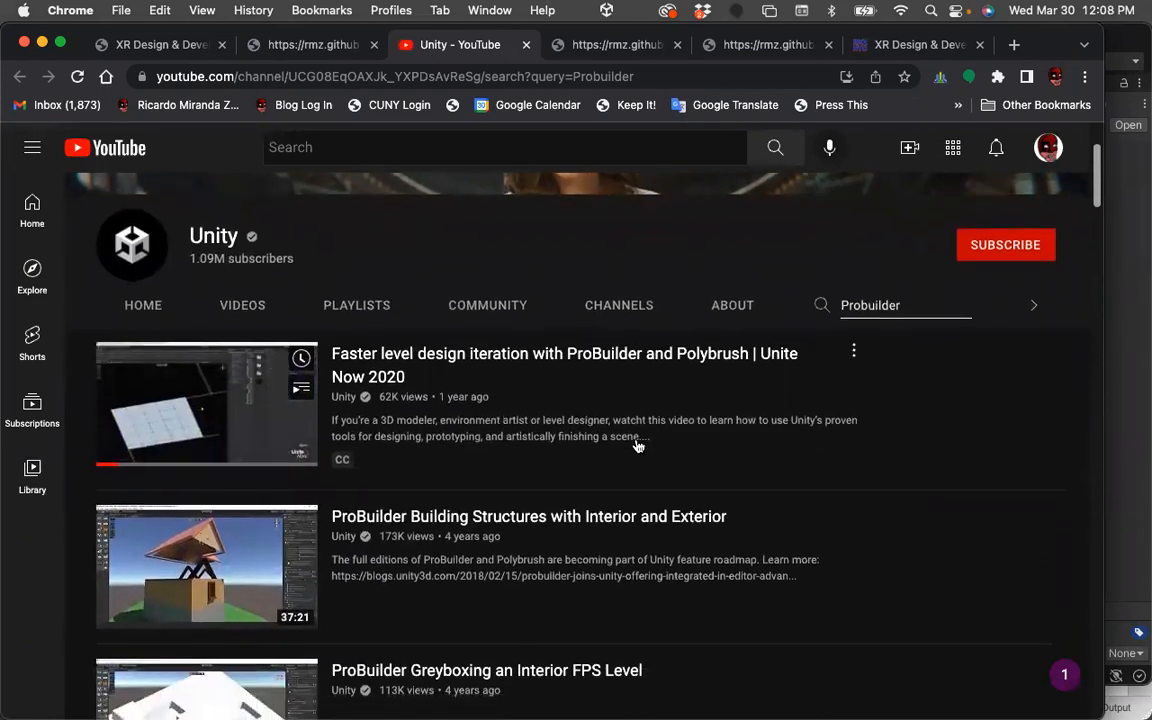
scroll(605, 395, down, 1)
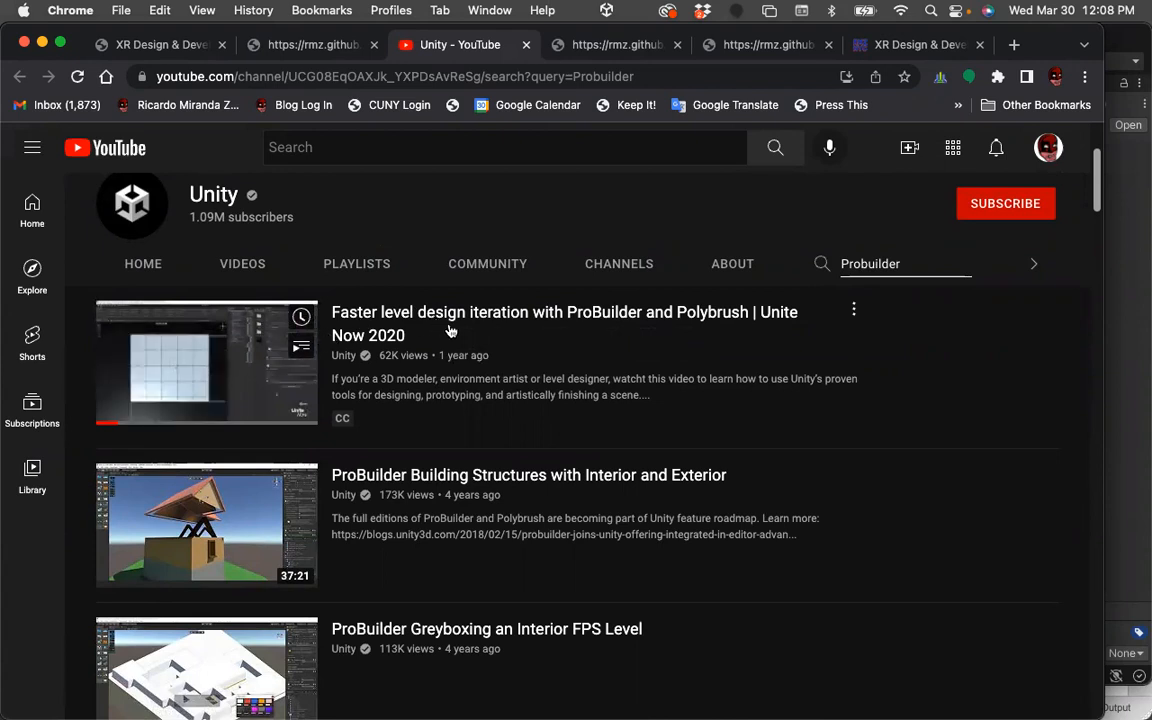
scroll(484, 365, down, 1)
scroll(484, 365, down, 2)
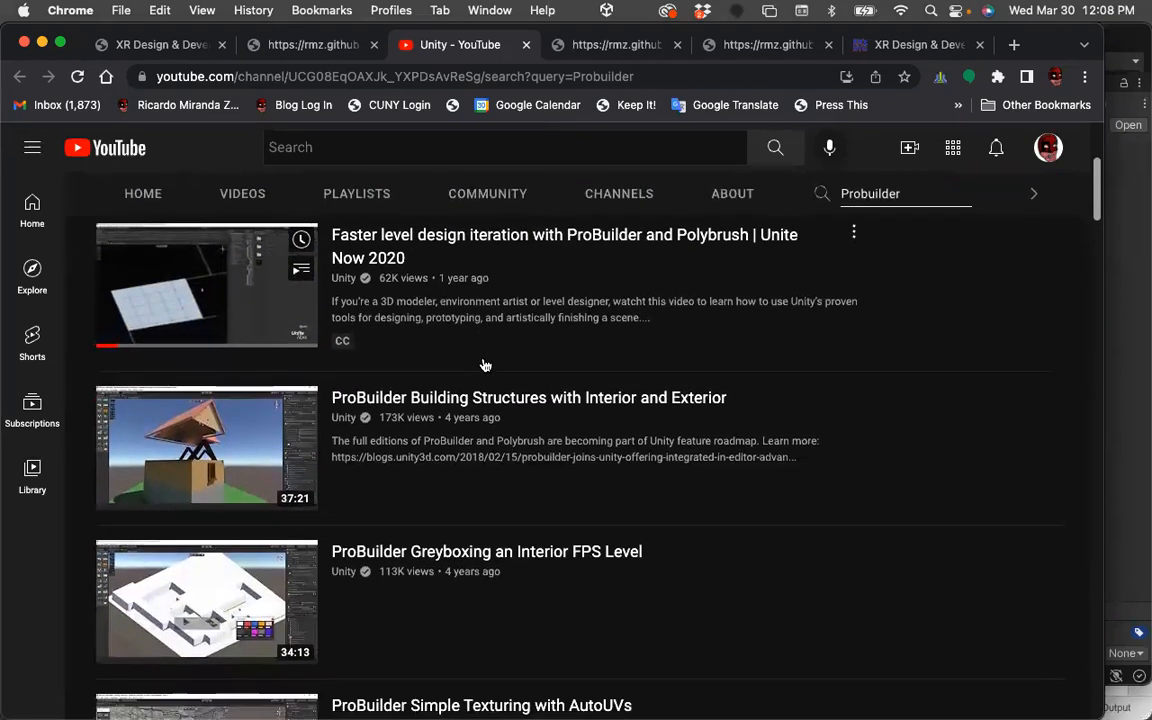
scroll(484, 365, down, 2)
scroll(484, 365, up, 1)
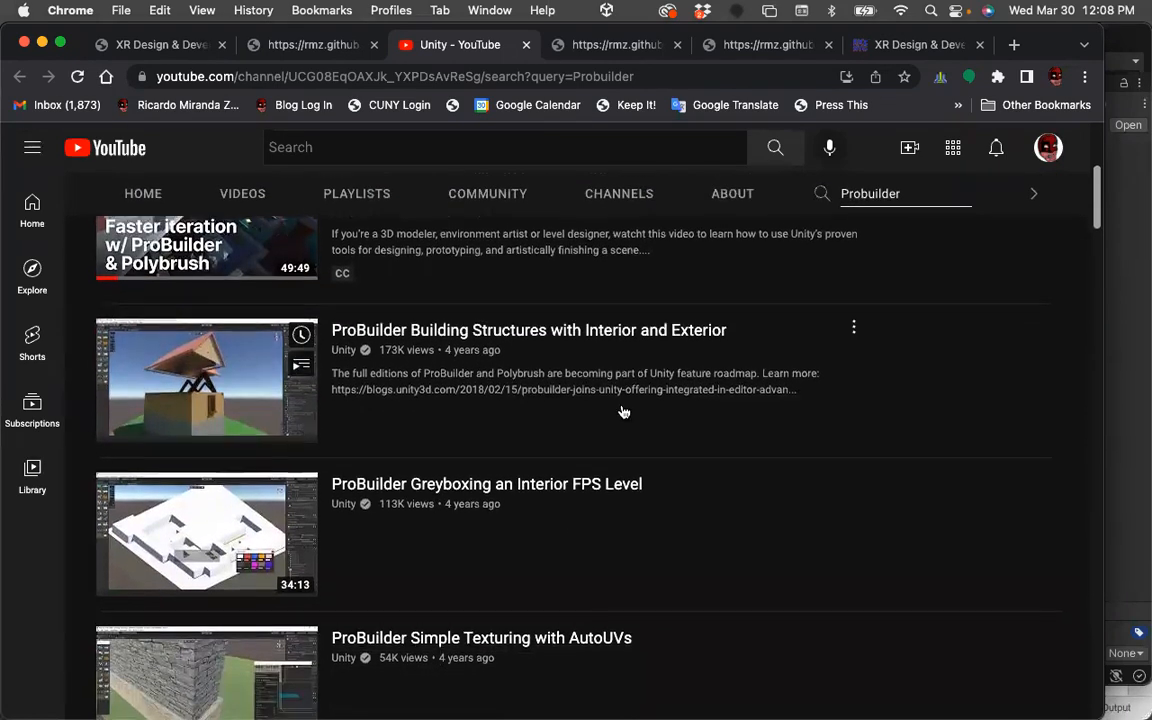
scroll(614, 450, up, 5)
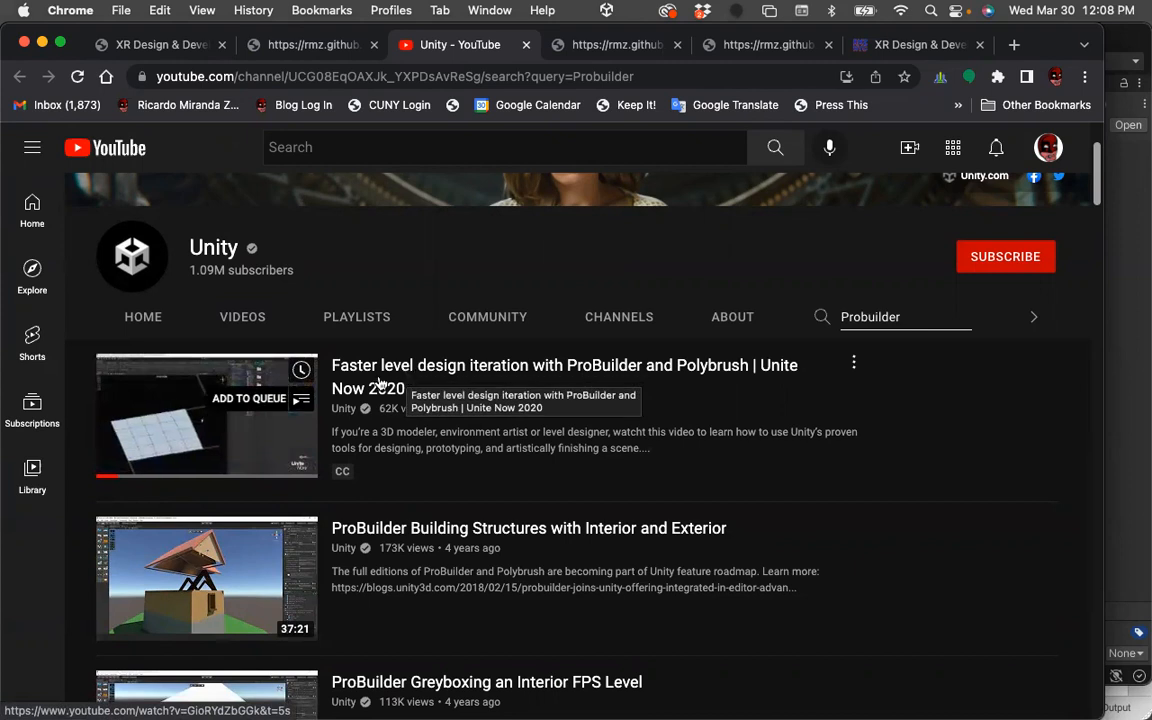
click(205, 418)
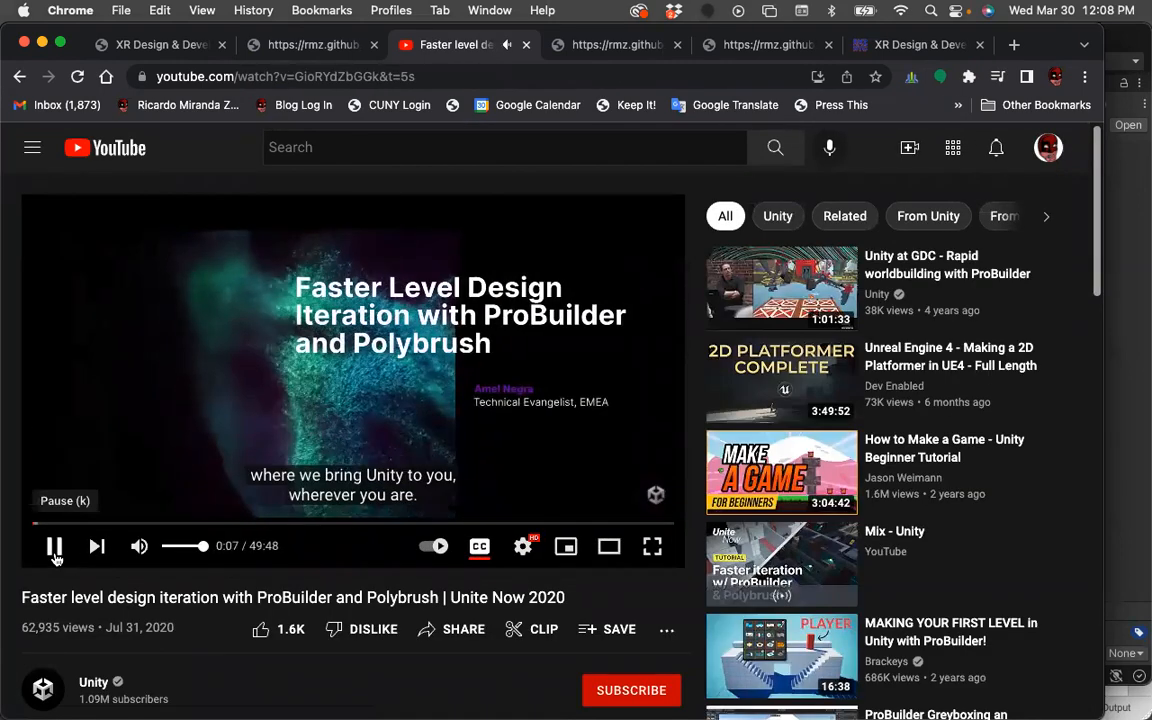
key(super+w)
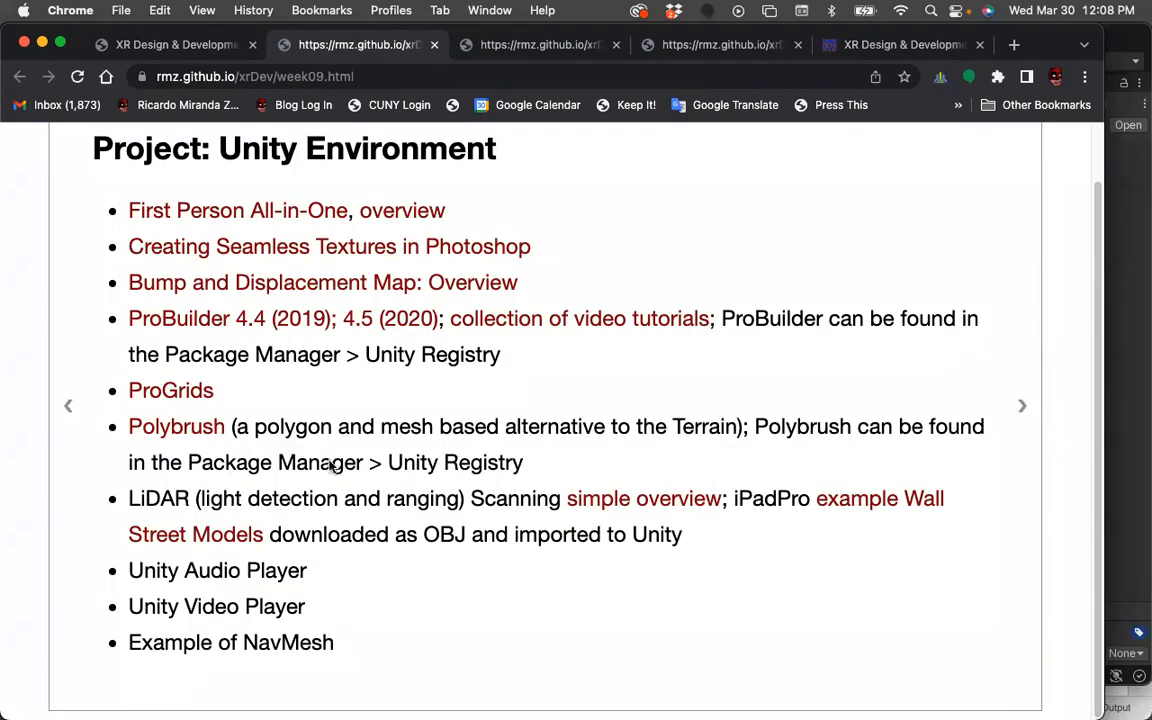
Open the ProGrids link, read through its About ProGrids manual page, and return to the week 9 course page.
click(180, 393)
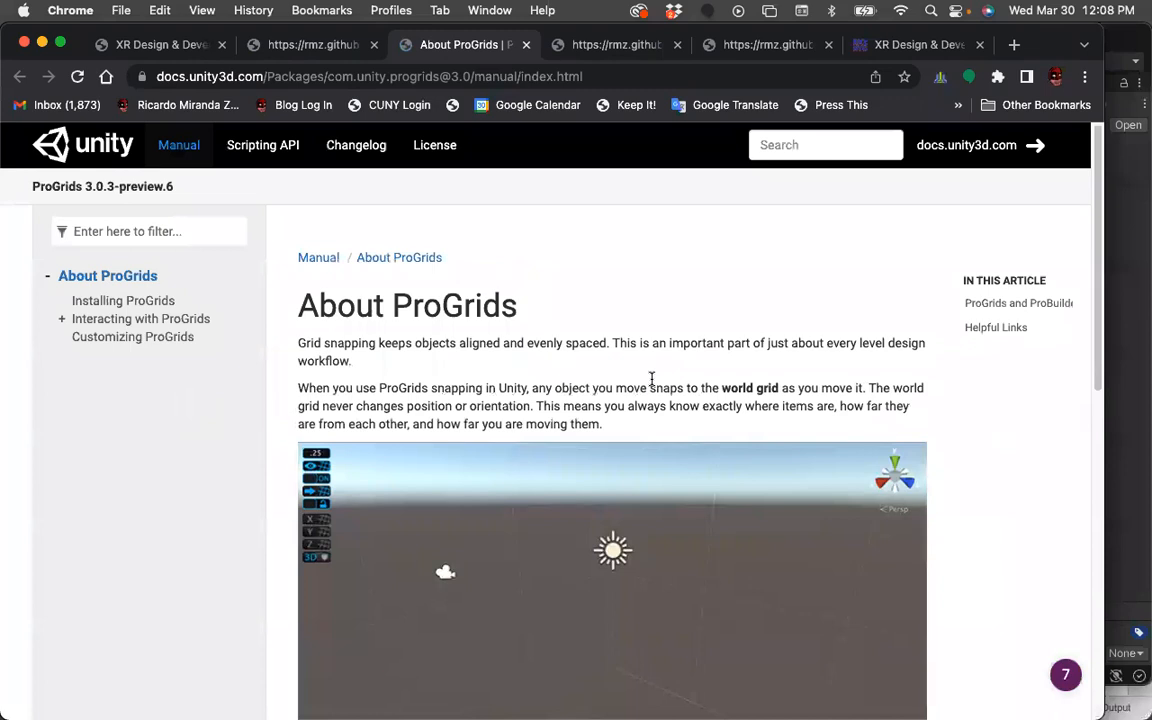
scroll(651, 378, down, 2)
scroll(651, 385, down, 3)
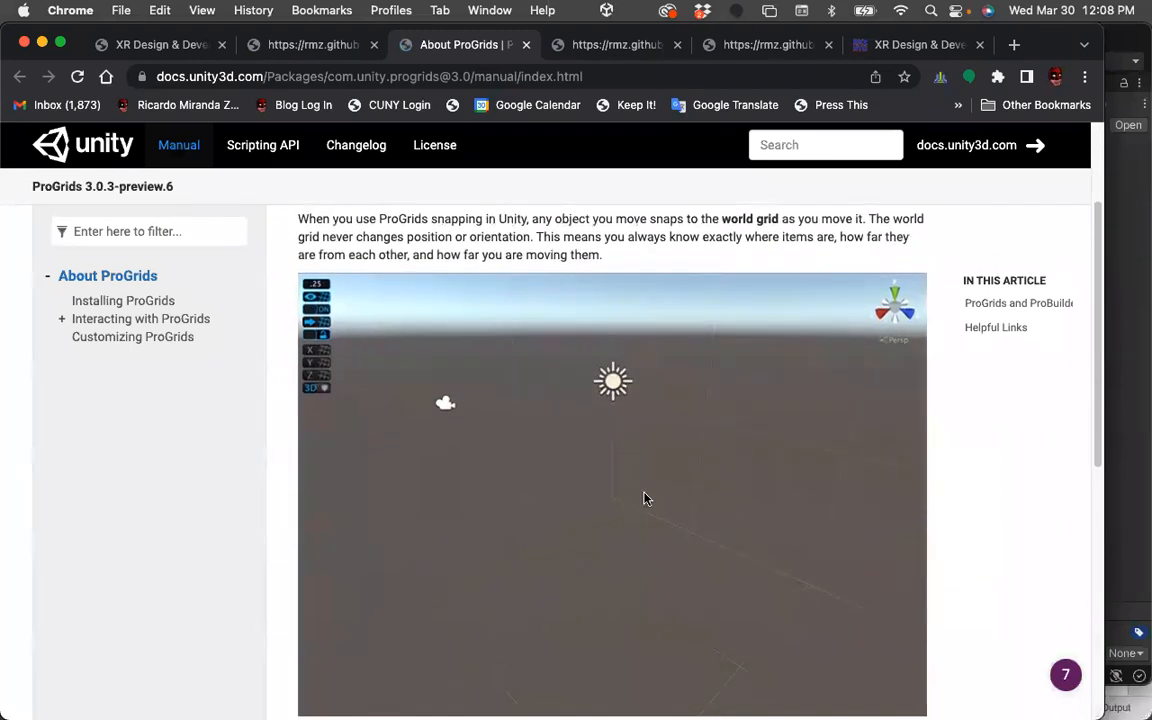
scroll(653, 520, down, 3)
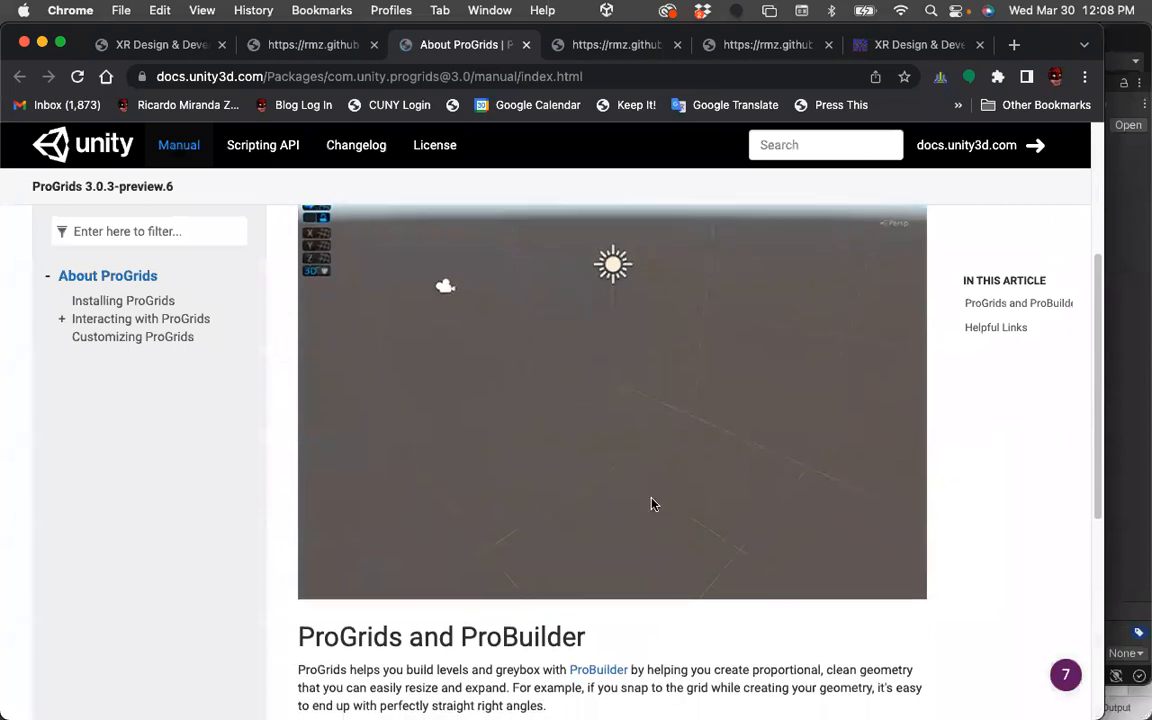
scroll(652, 500, down, 4)
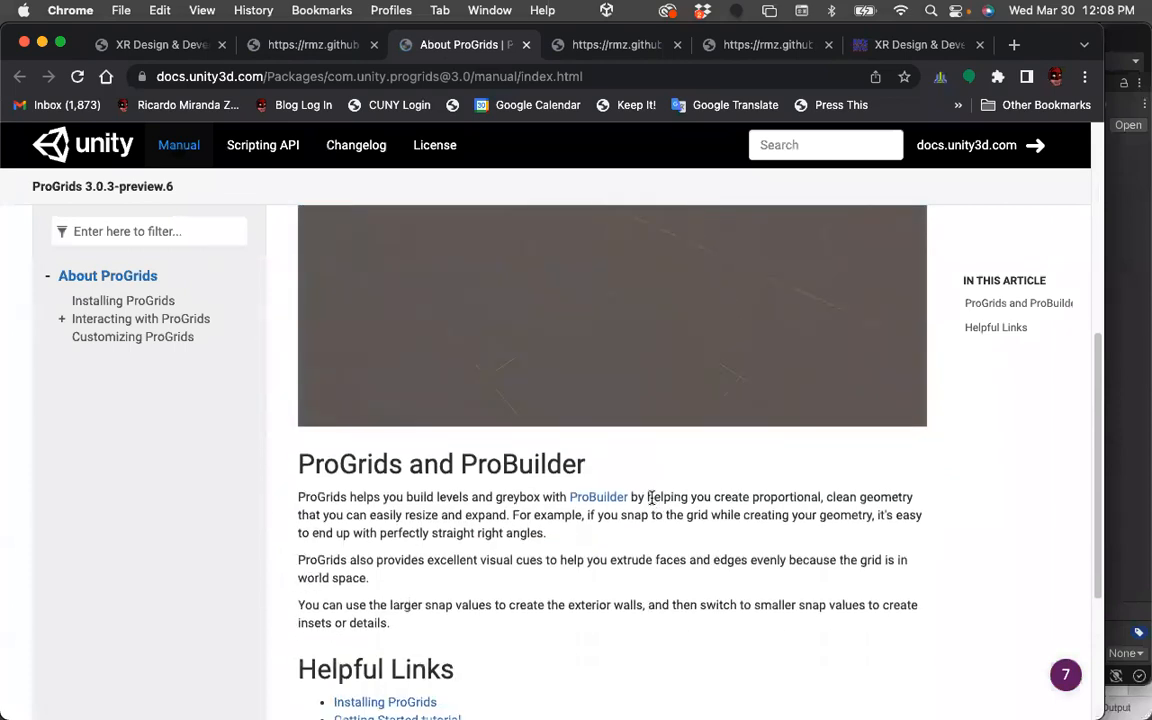
click(312, 45)
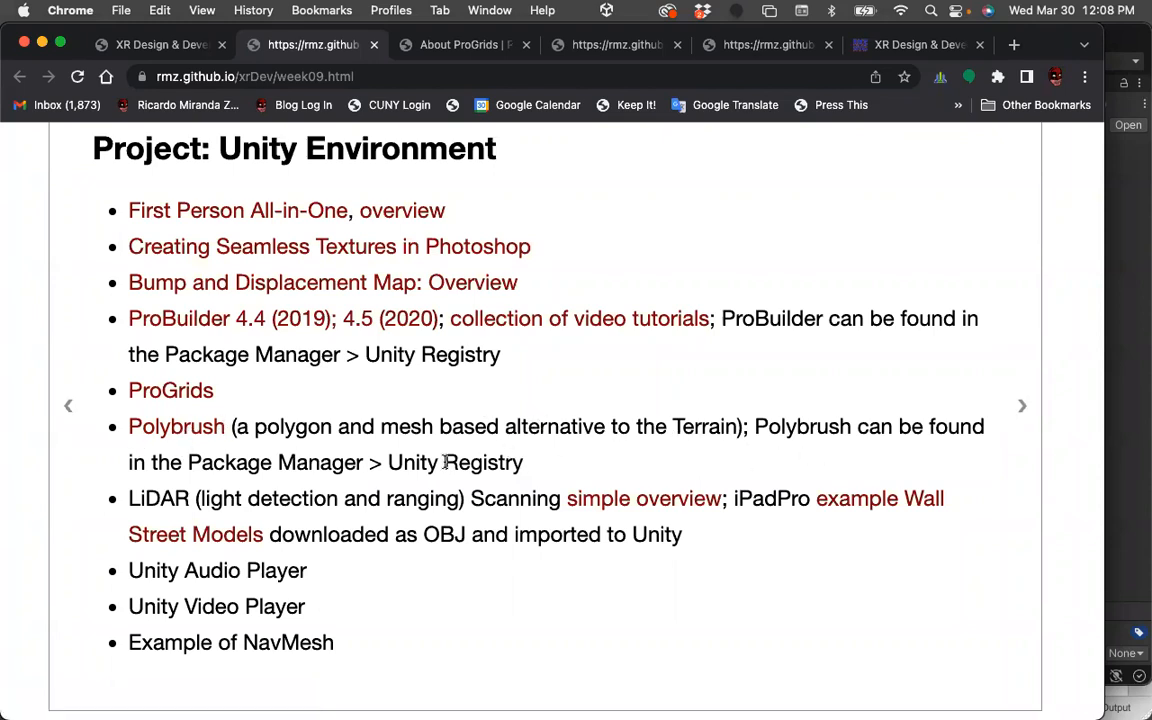
Open the Polybrush link, scroll through its feature page, and return to the week 9 course page.
click(185, 426)
scroll(590, 444, down, 6)
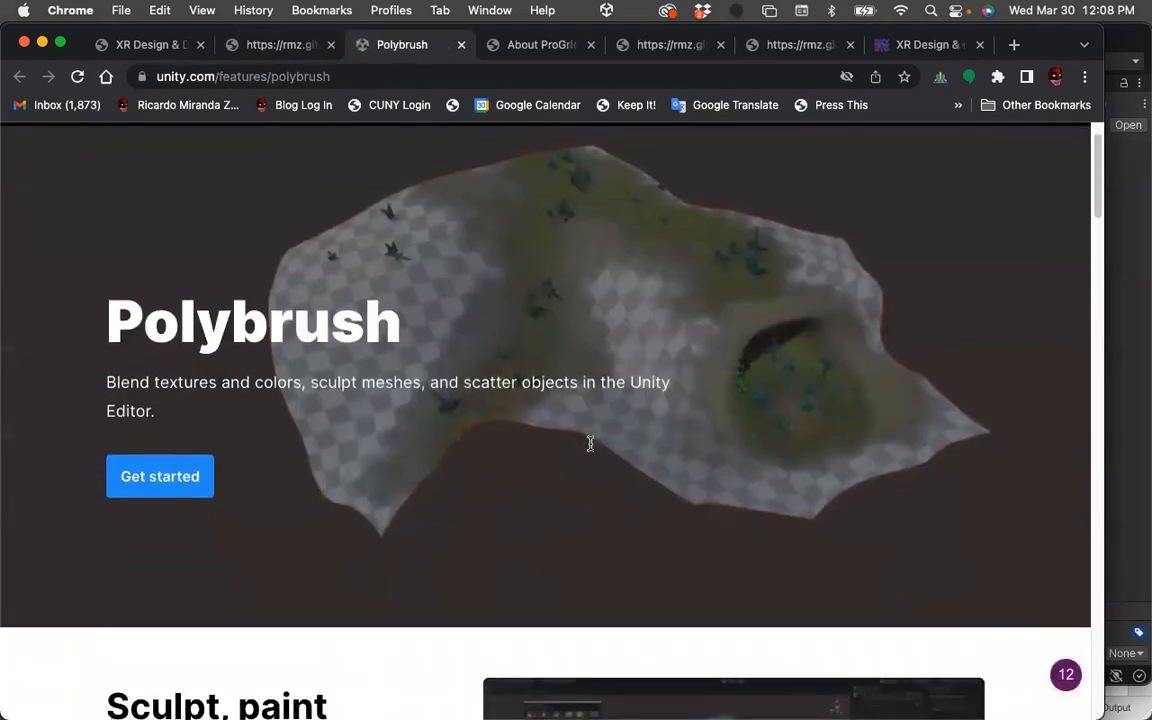
scroll(591, 450, down, 5)
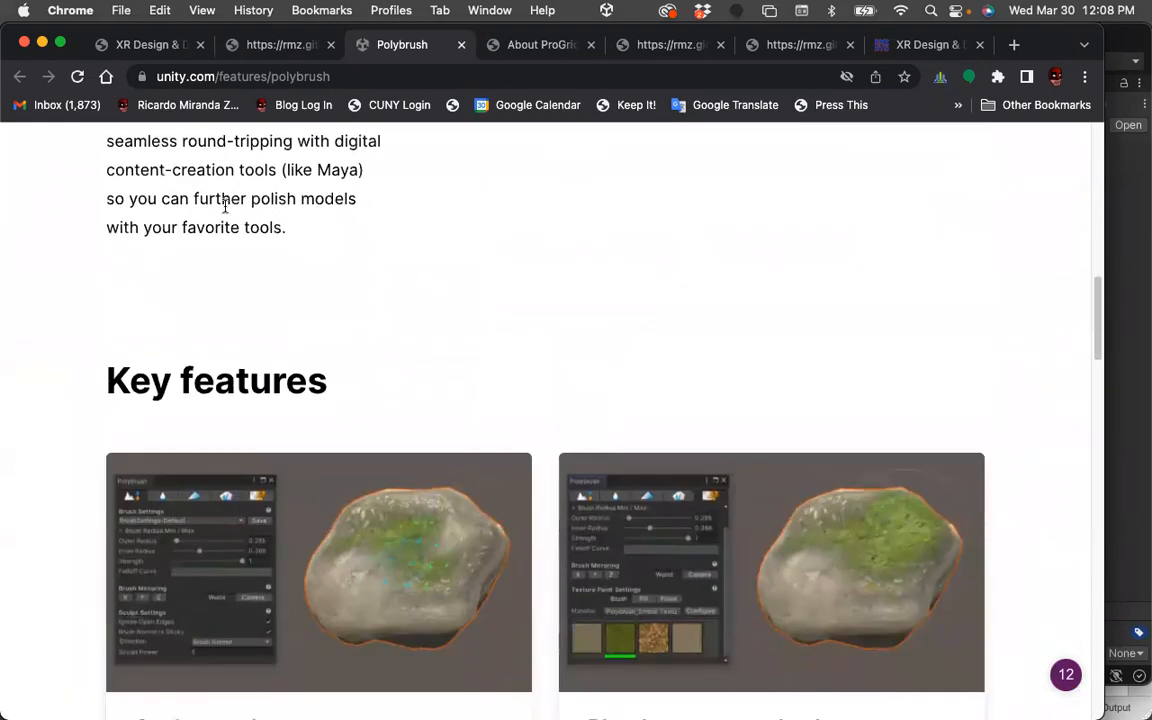
click(244, 42)
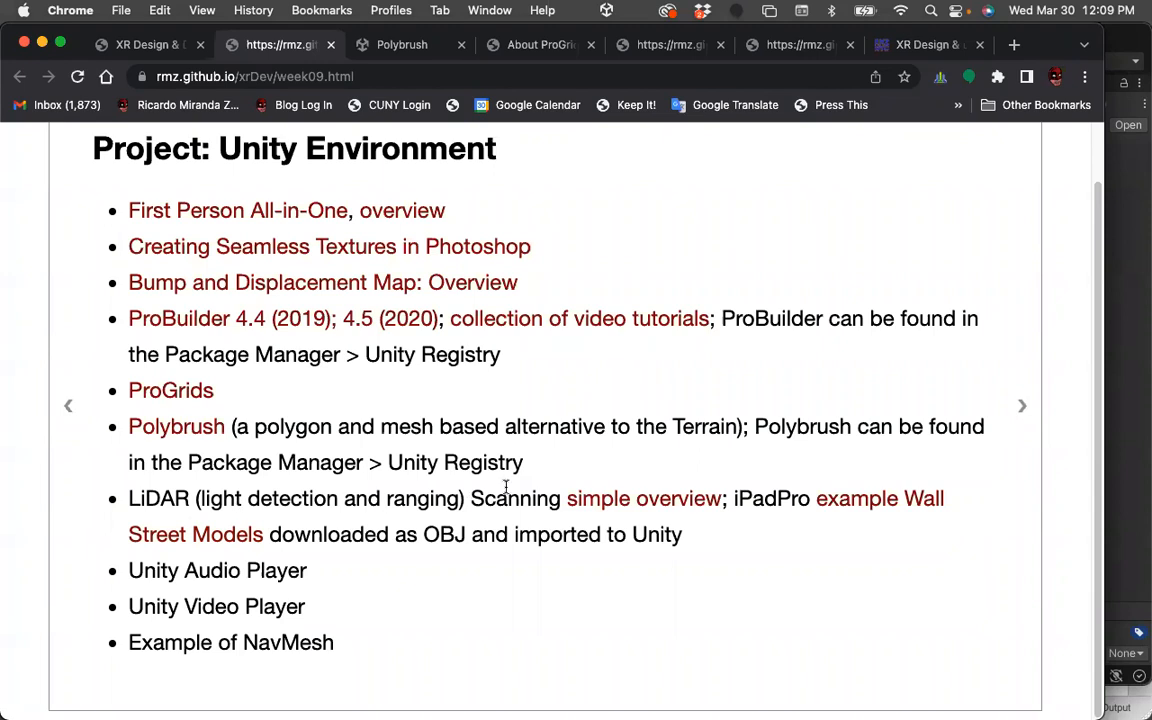
Open the example Wall Street Models on Sketchfab and orbit around the Wall Street Bull model.
click(882, 507)
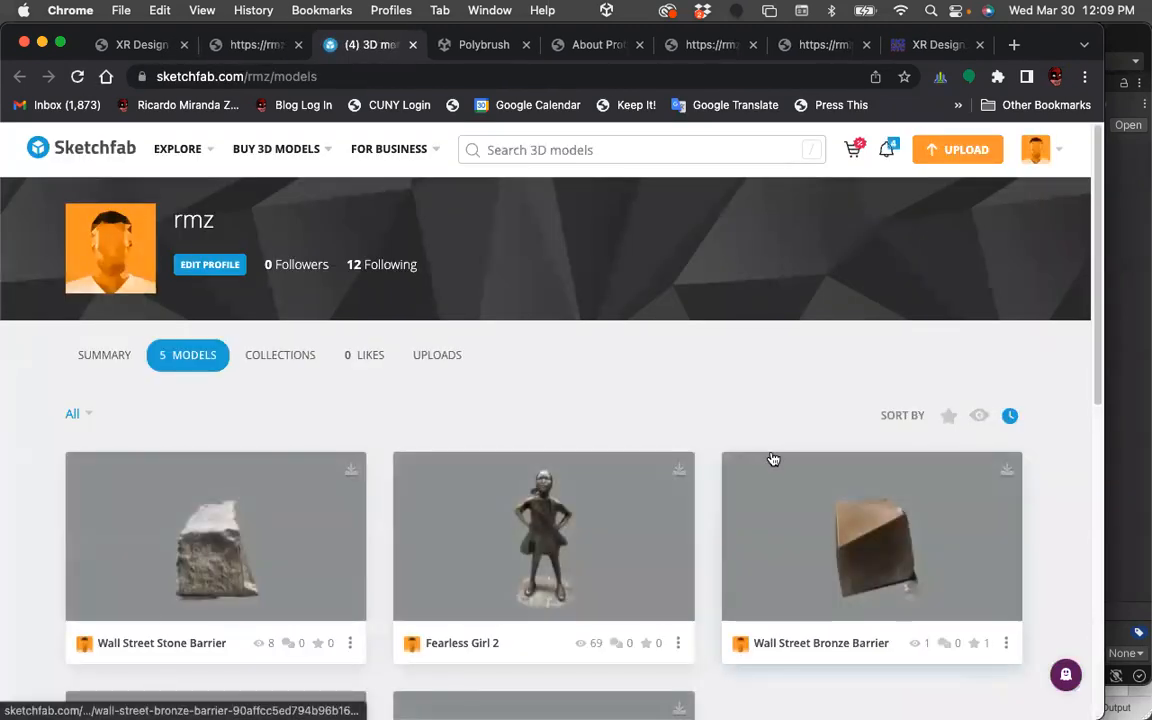
scroll(772, 459, down, 5)
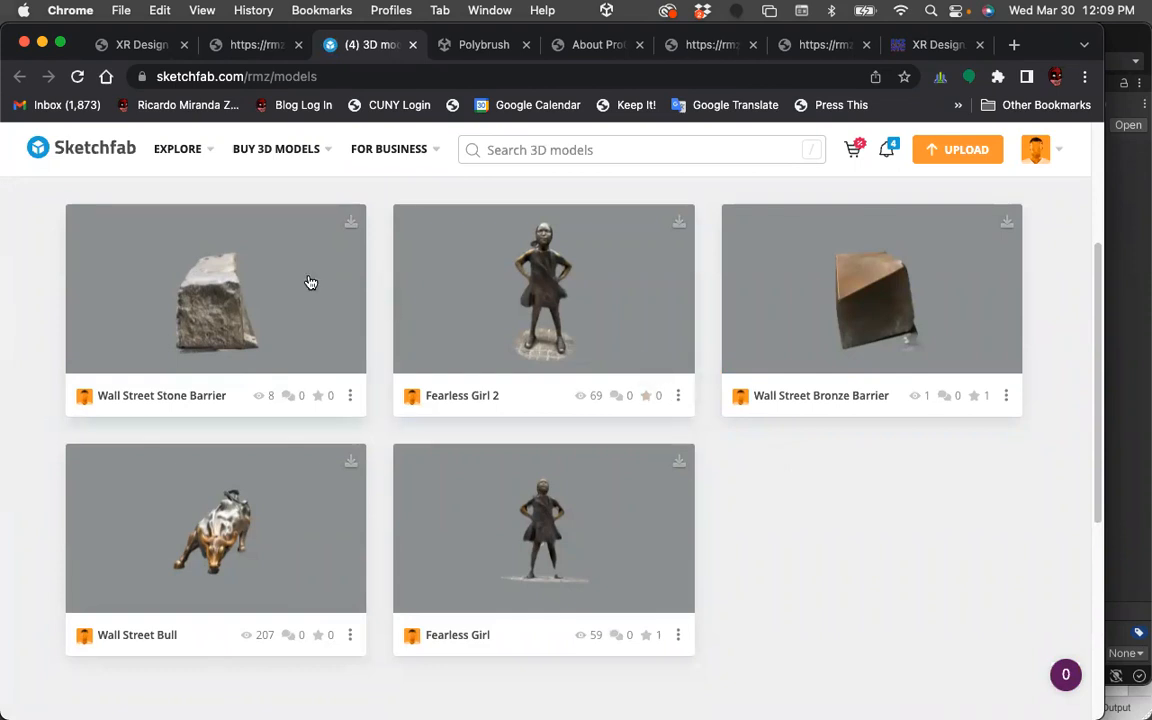
click(200, 476)
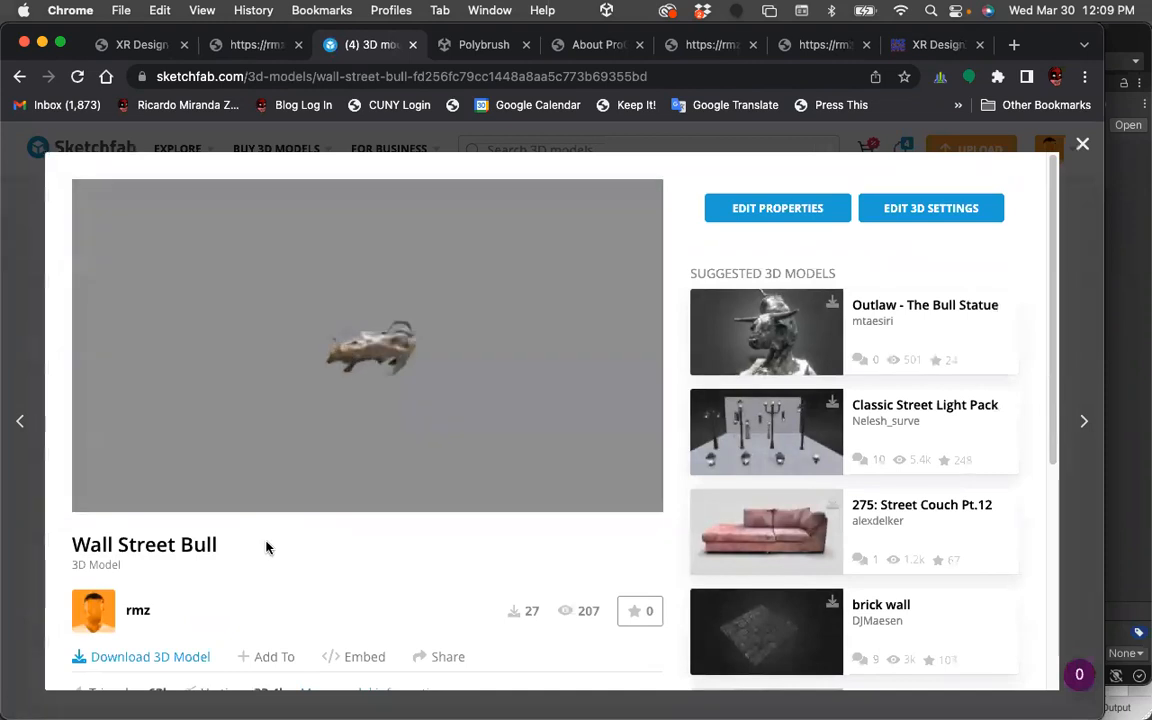
mouse_move(338, 380)
mouse_down()
mouse_move(353, 342)
mouse_move(526, 337)
mouse_move(490, 318)
mouse_up()
drag(382, 311, 330, 340)
mouse_move(433, 401)
mouse_down()
mouse_move(450, 442)
mouse_move(398, 339)
mouse_move(405, 393)
mouse_move(396, 342)
mouse_move(381, 339)
mouse_move(426, 342)
mouse_up()
drag(335, 347, 448, 364)
mouse_move(302, 369)
mouse_down()
mouse_move(411, 332)
mouse_move(298, 378)
mouse_up()
drag(388, 365, 365, 358)
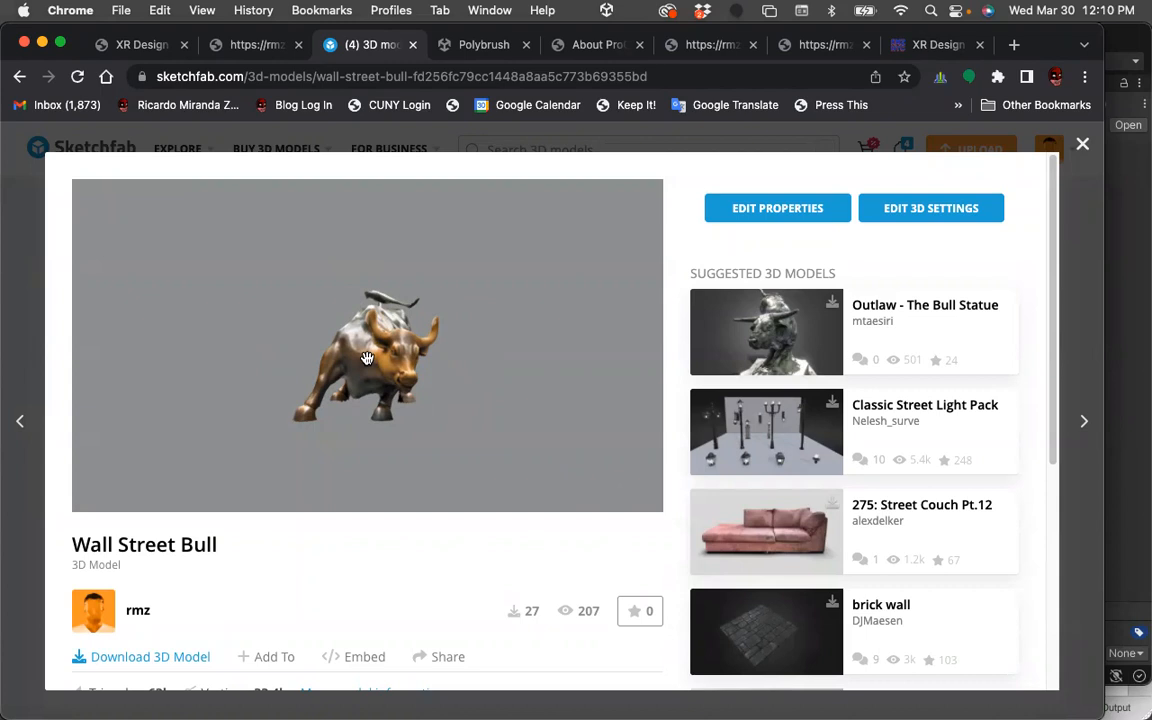
mouse_move(368, 360)
mouse_down()
mouse_move(223, 372)
mouse_move(216, 357)
mouse_move(381, 337)
mouse_move(401, 364)
mouse_move(340, 366)
mouse_move(410, 362)
mouse_move(345, 362)
mouse_move(360, 357)
mouse_up()
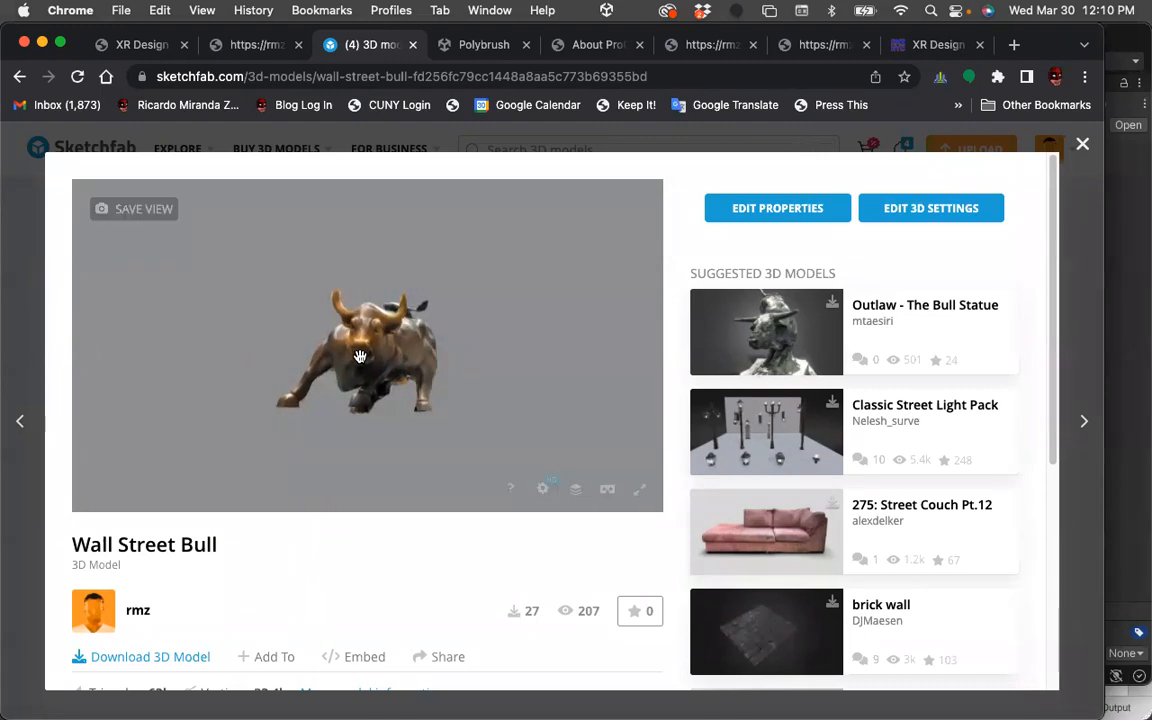
drag(373, 386, 349, 361)
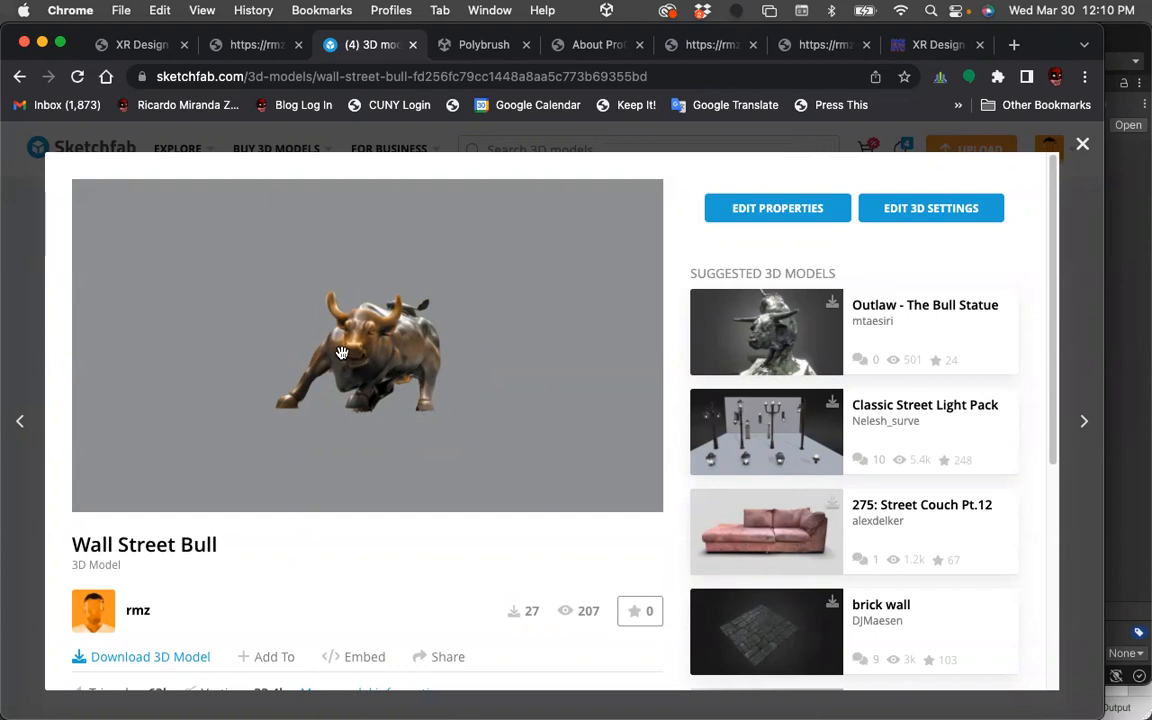
Close the bull viewer, open the Fearless Girl 2 model and orbit around it.
click(1084, 147)
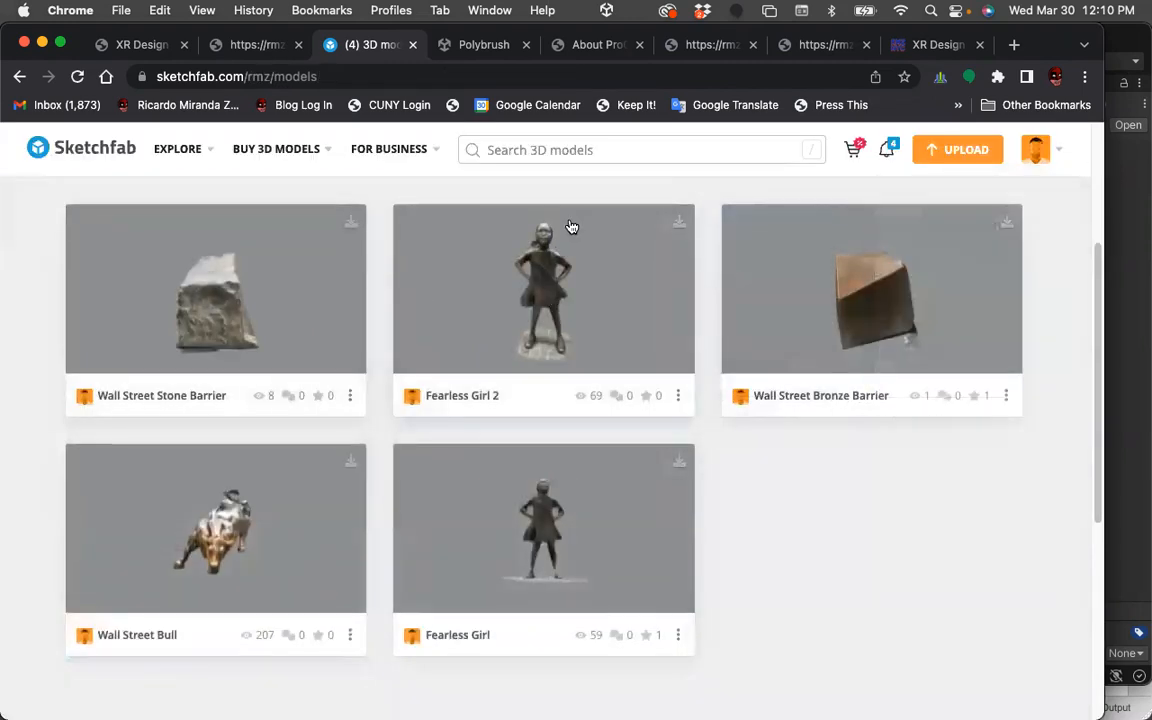
click(540, 271)
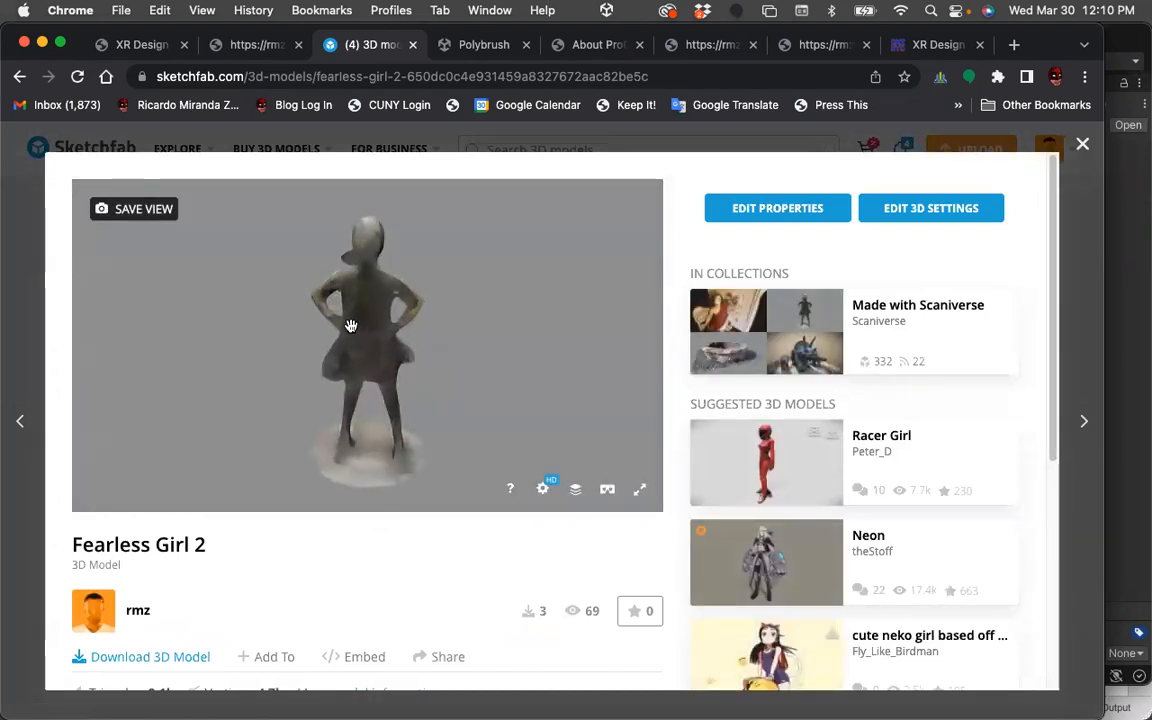
drag(350, 325, 553, 303)
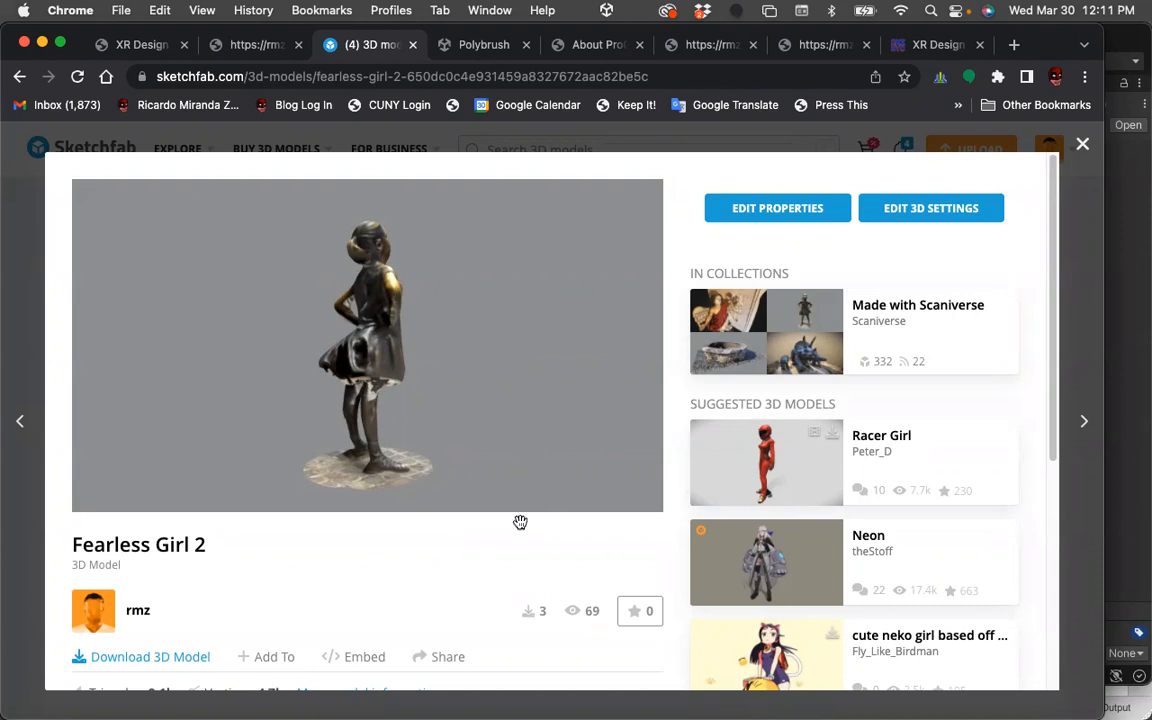
Search Google for 3d scanner app in a new tab and open its App Store listing without launching the App Store.
key(super+t)
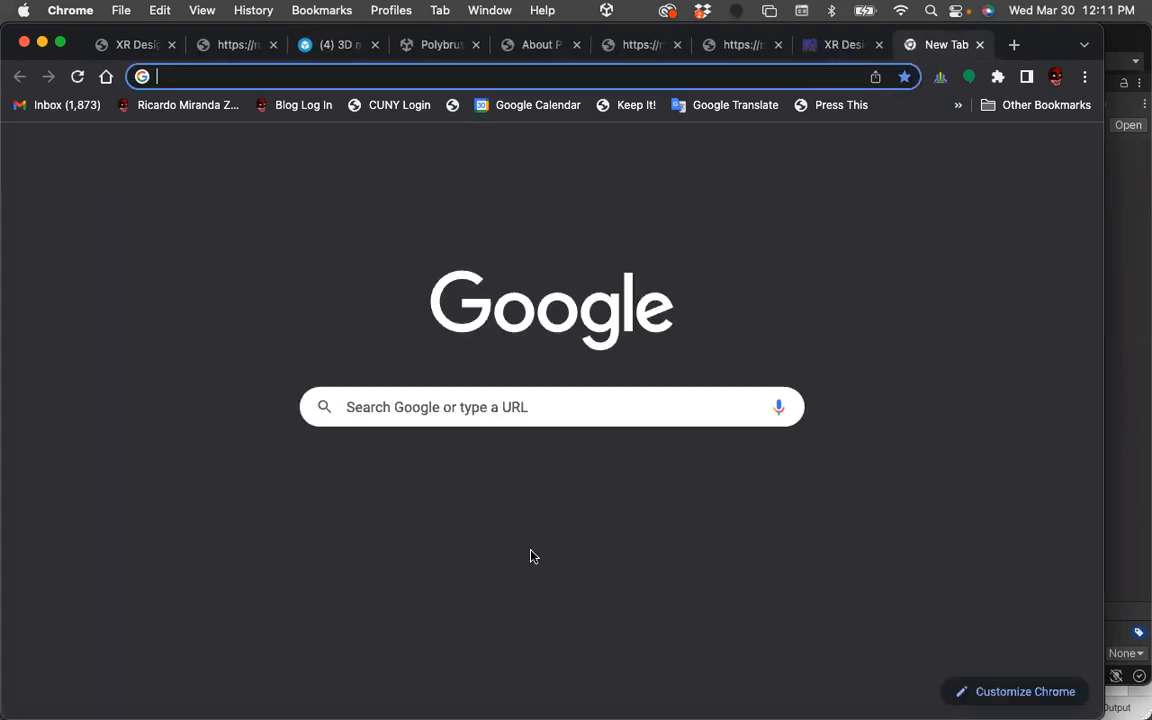
text(3d)
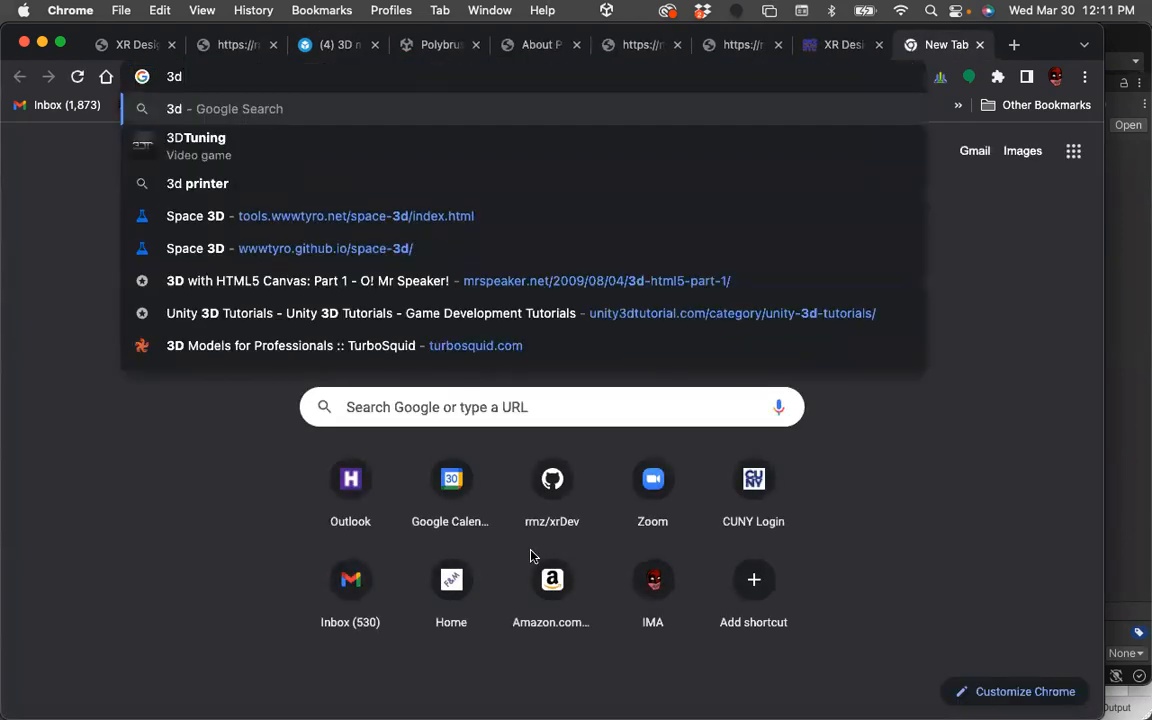
text( scanner ap)
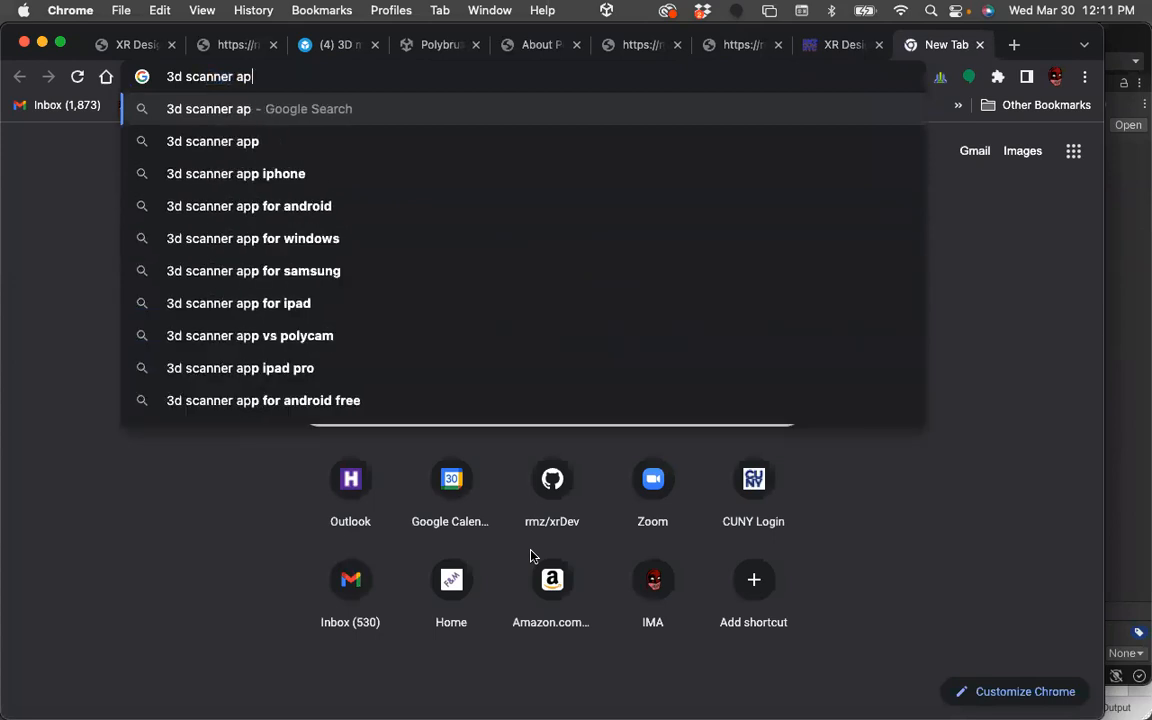
text(p)
key(Return)
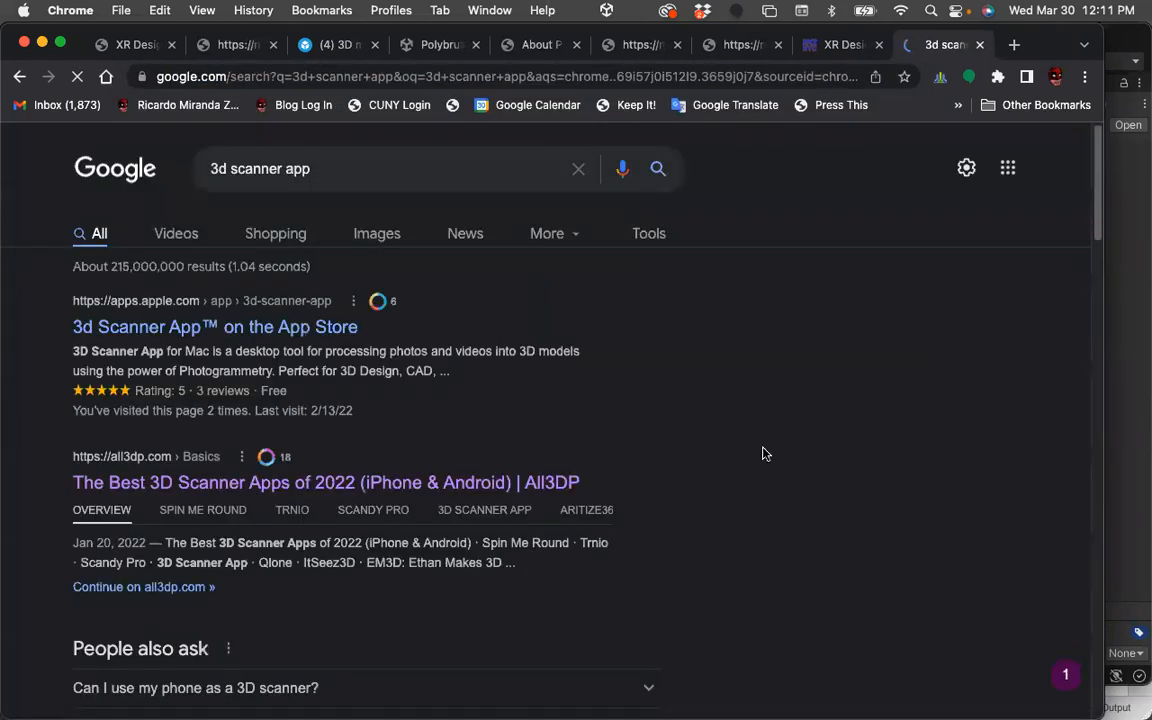
click(257, 328)
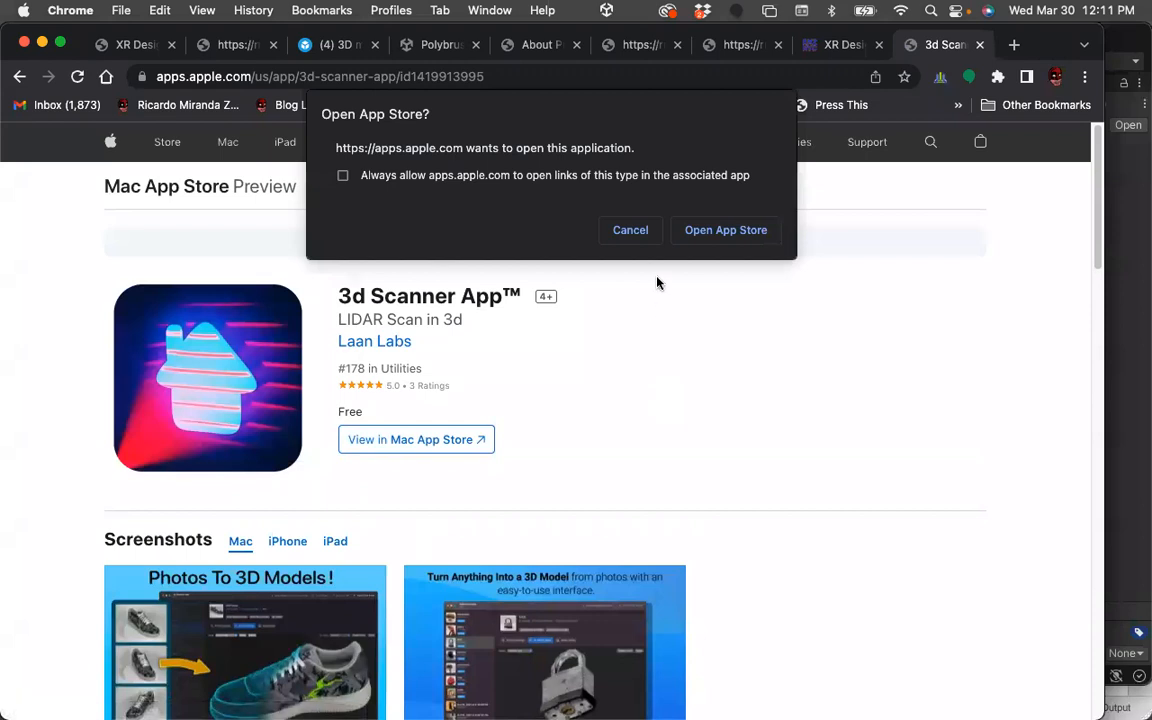
click(633, 230)
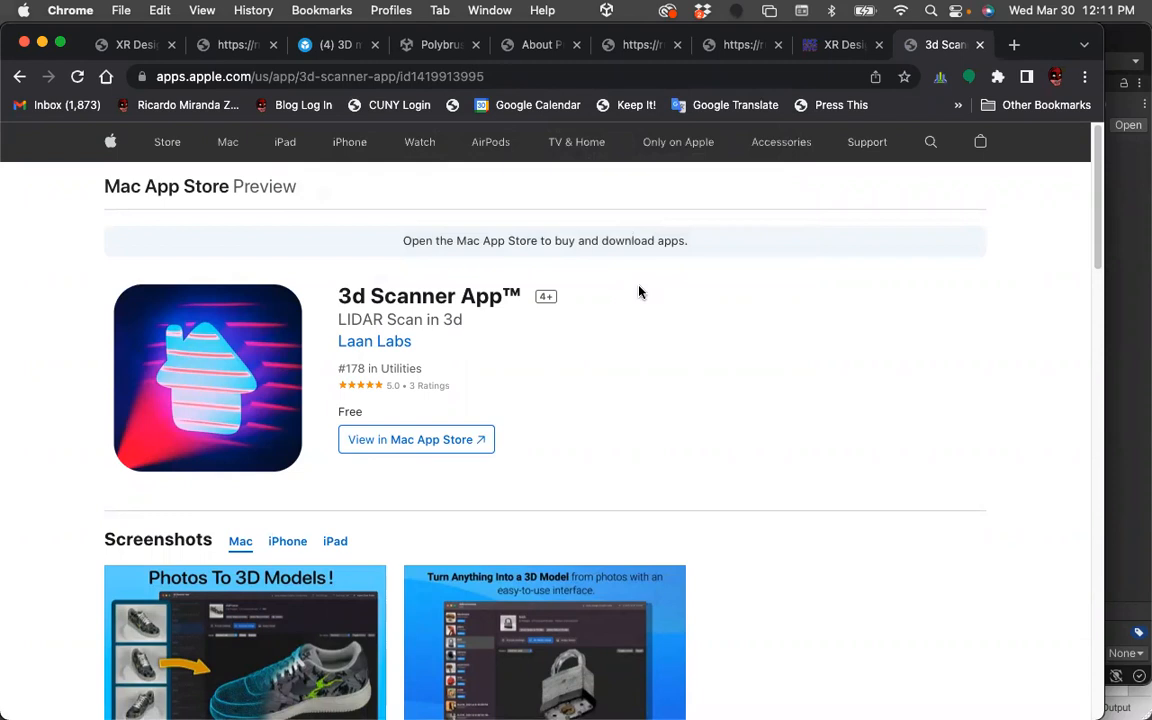
click(769, 11)
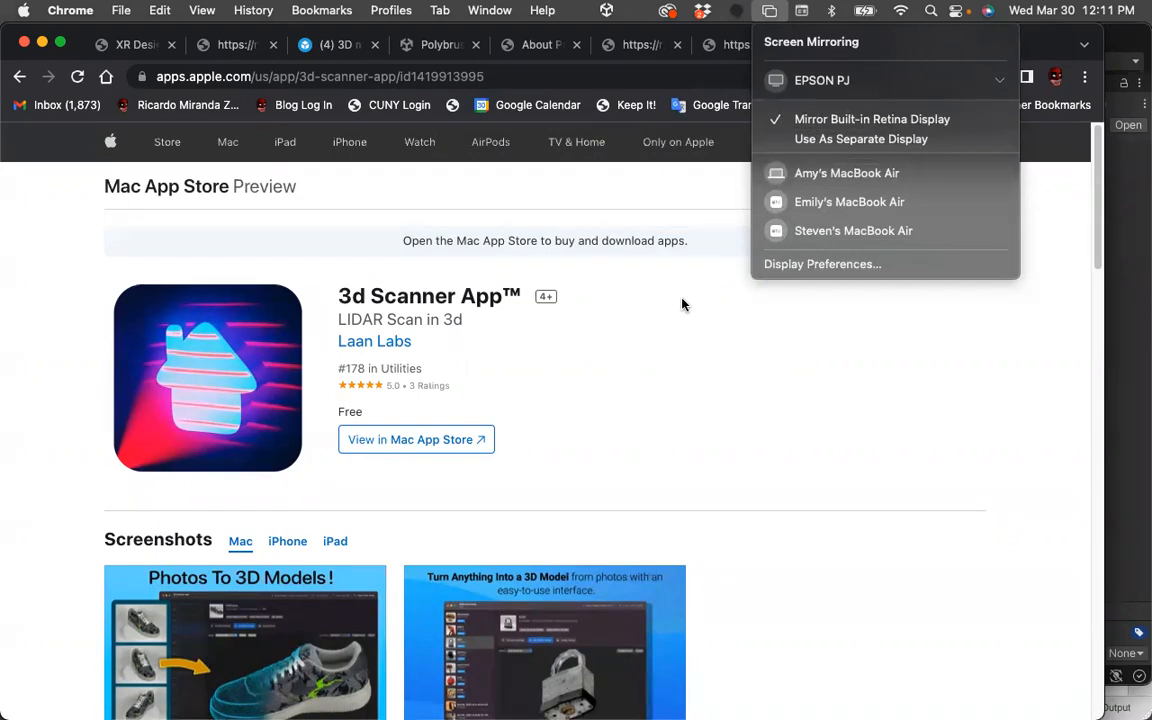
click(722, 316)
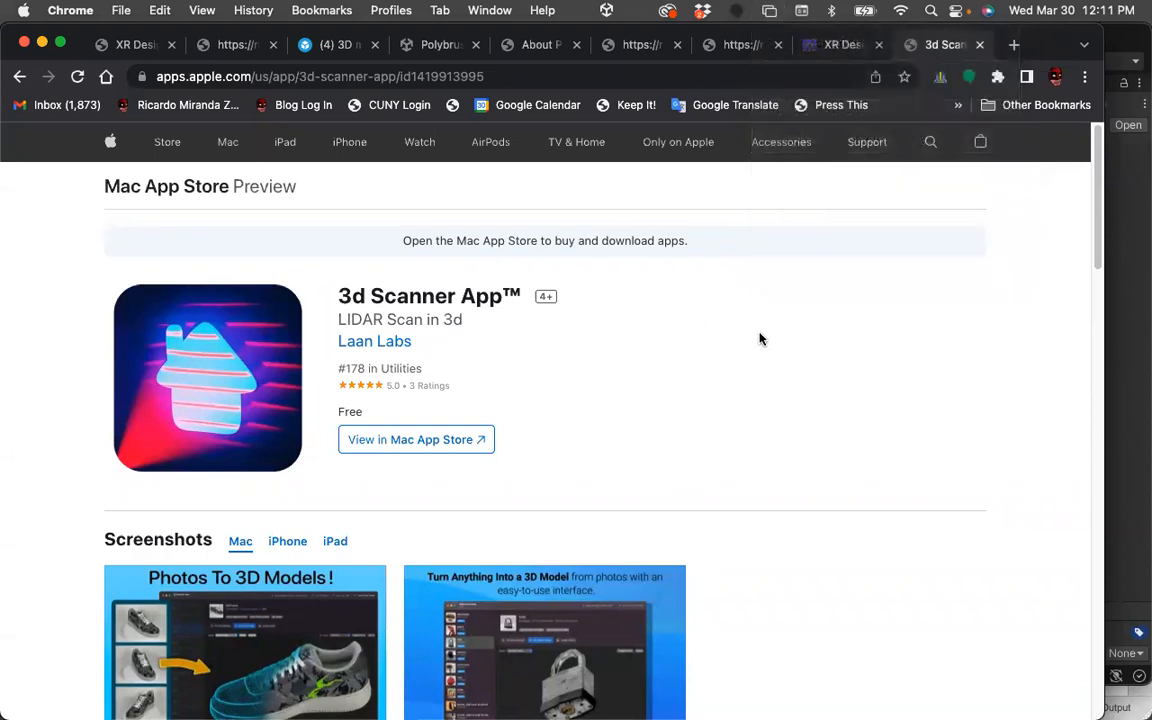
click(770, 12)
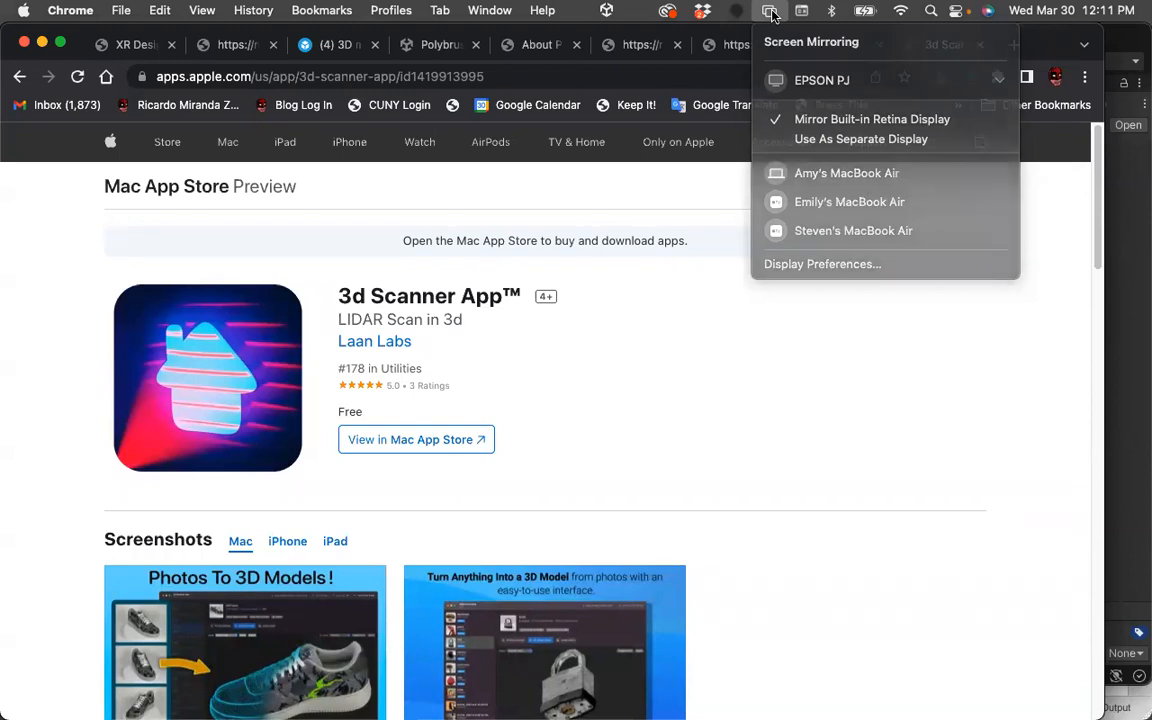
click(897, 305)
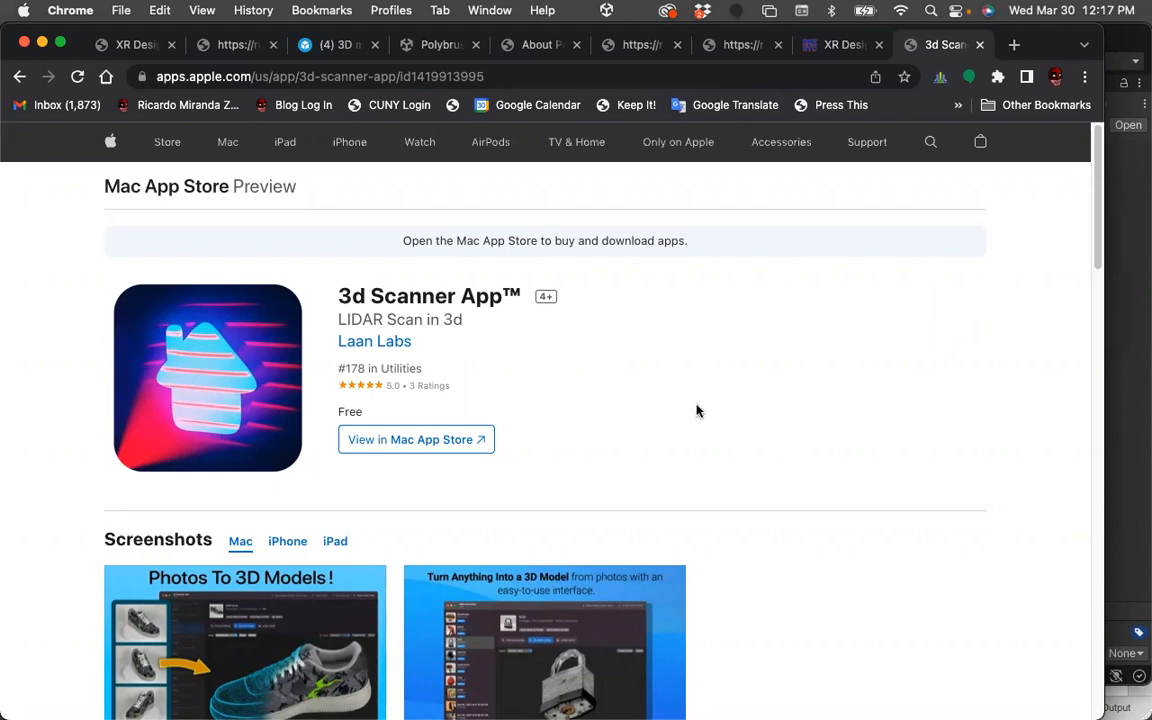
Switch to Unity Hub and open the finTechForThePrecariat_URP project.
mouse_move(5, 230)
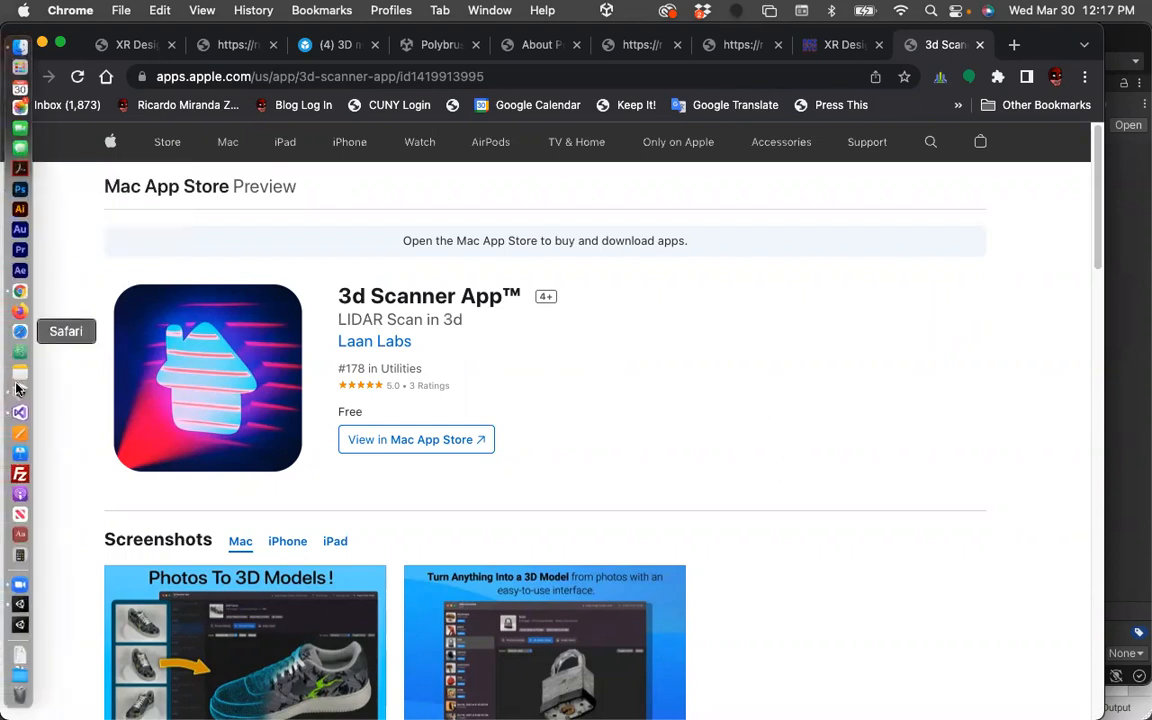
click(20, 391)
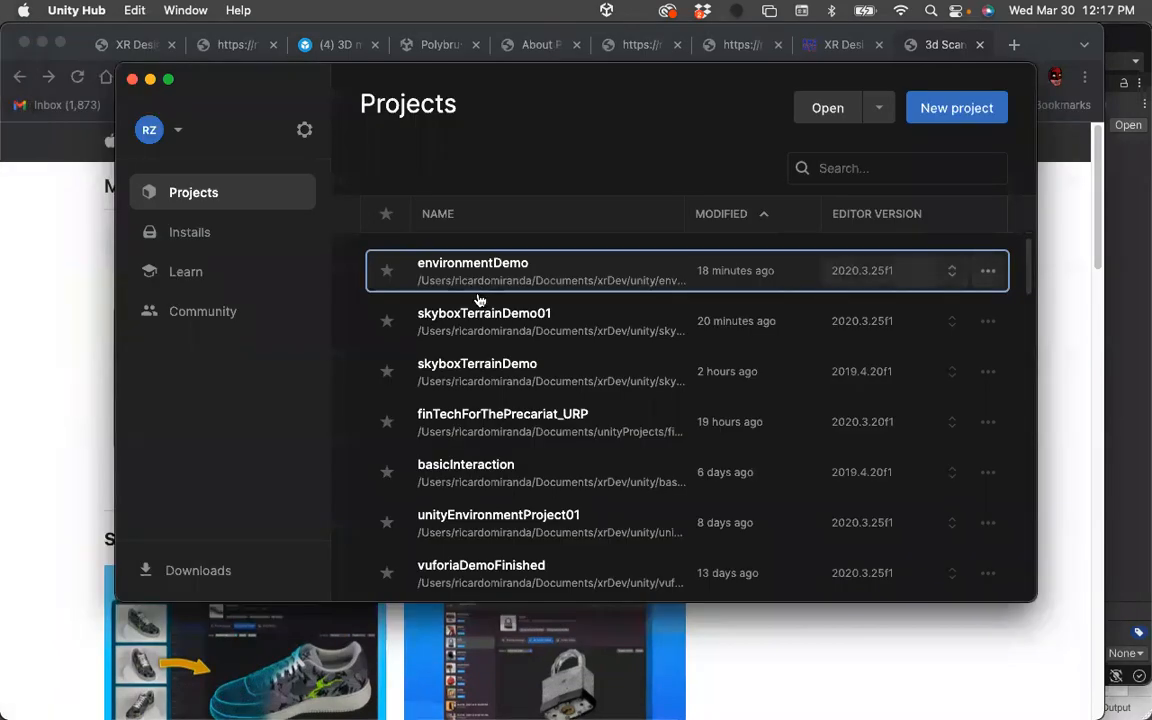
click(487, 421)
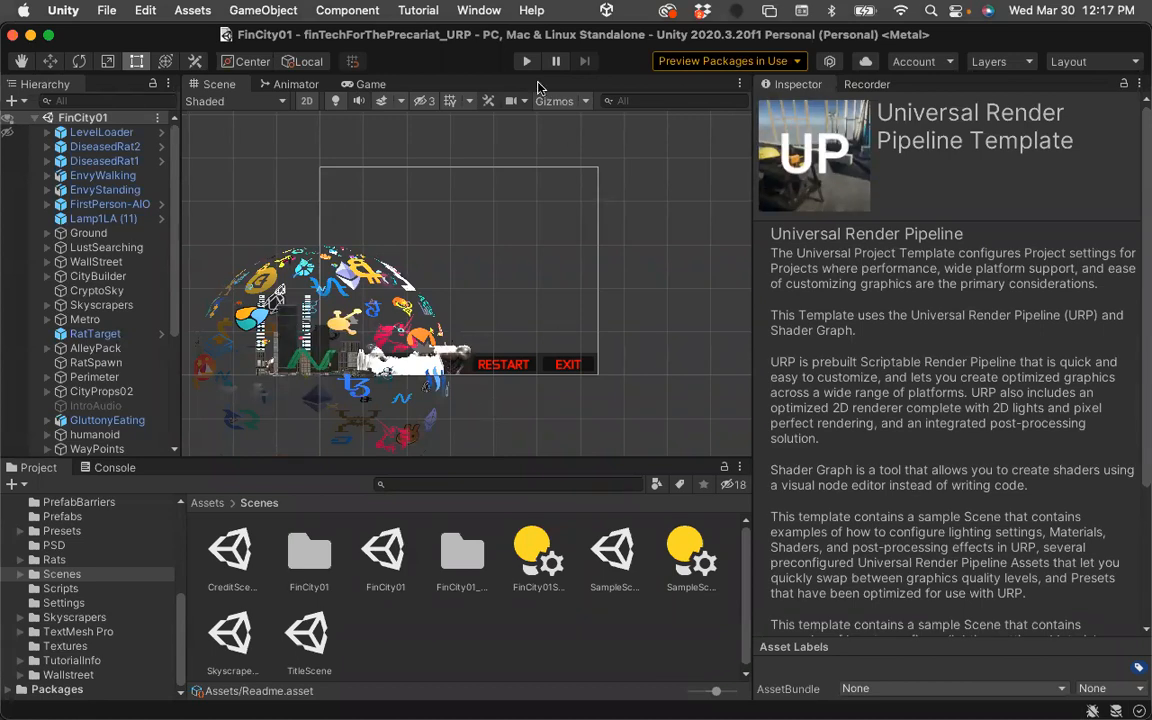
Play the FinCity01 scene, walk forward through the scanned Wall Street models, then exit and stop play mode.
click(527, 62)
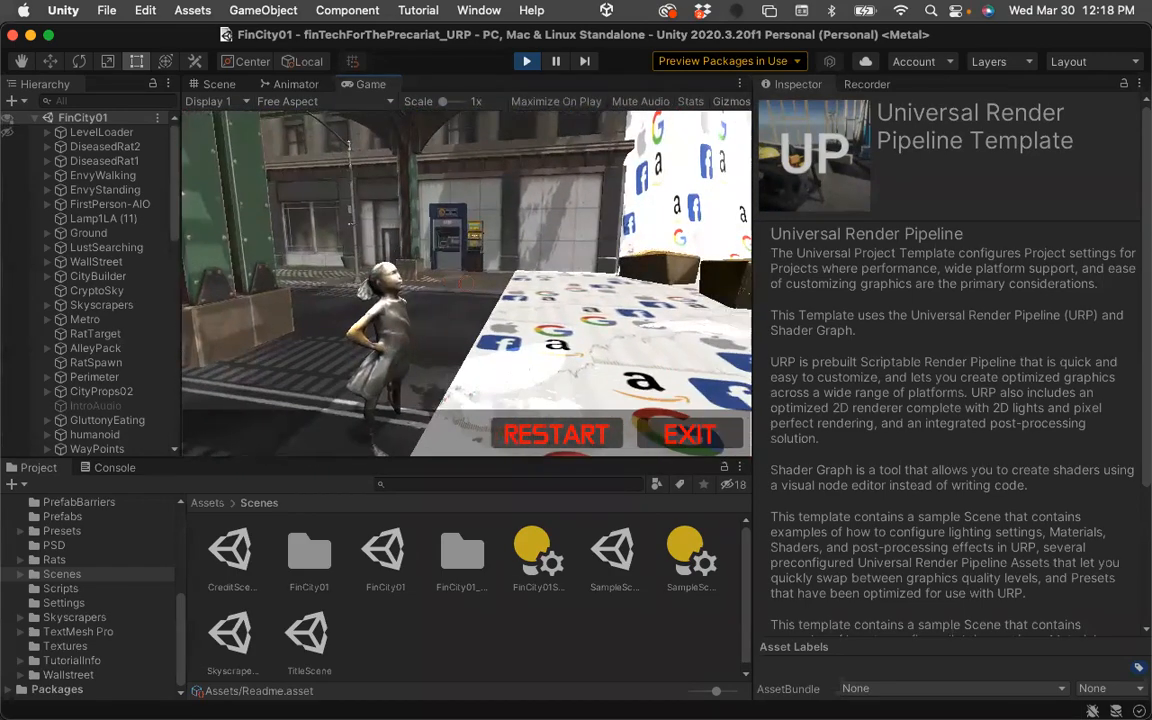
key(XF86AudioMute)
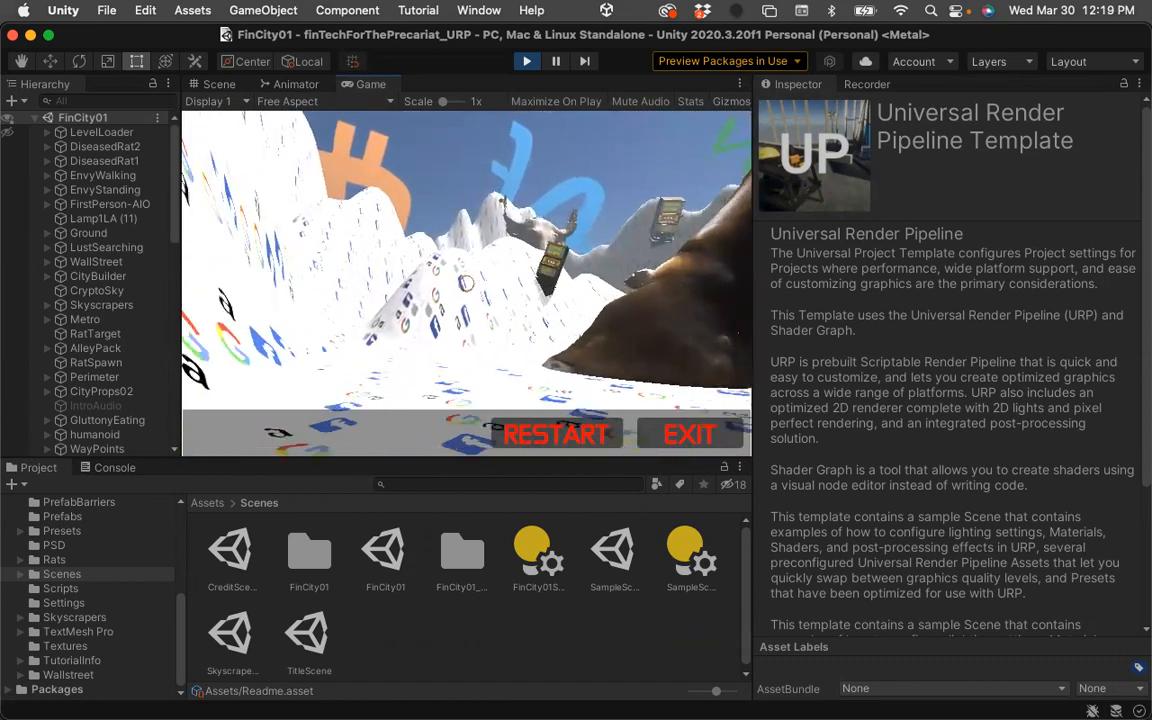
key(w)
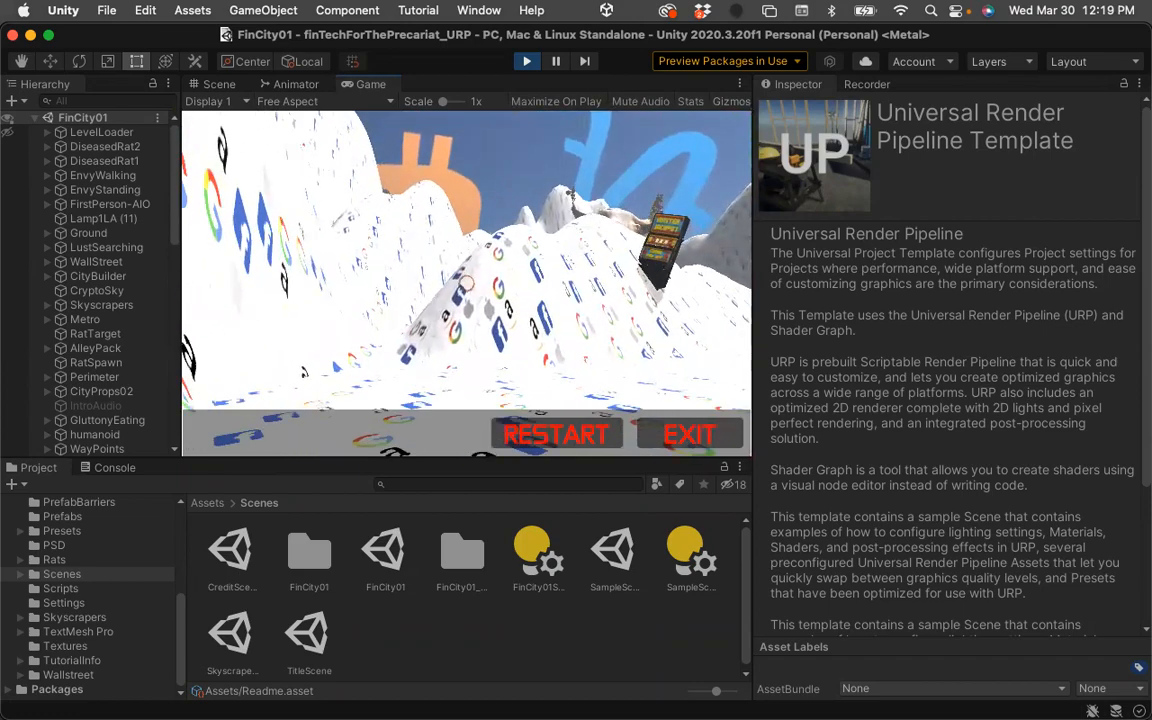
key(w)
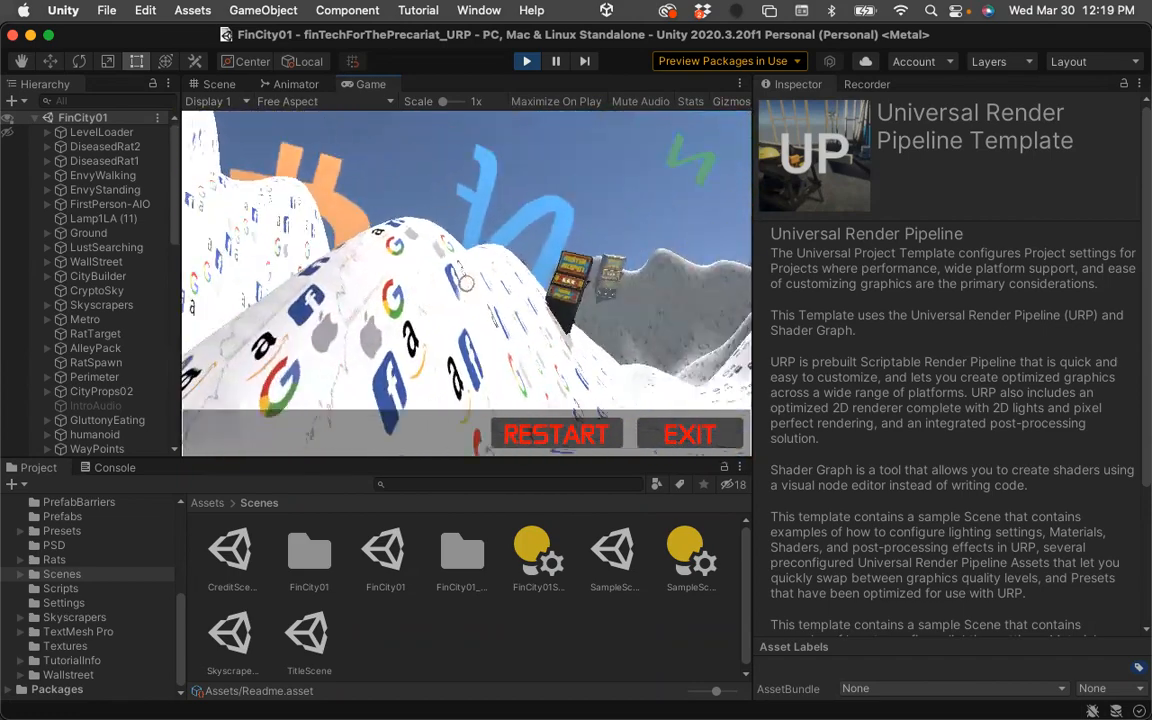
key(w)
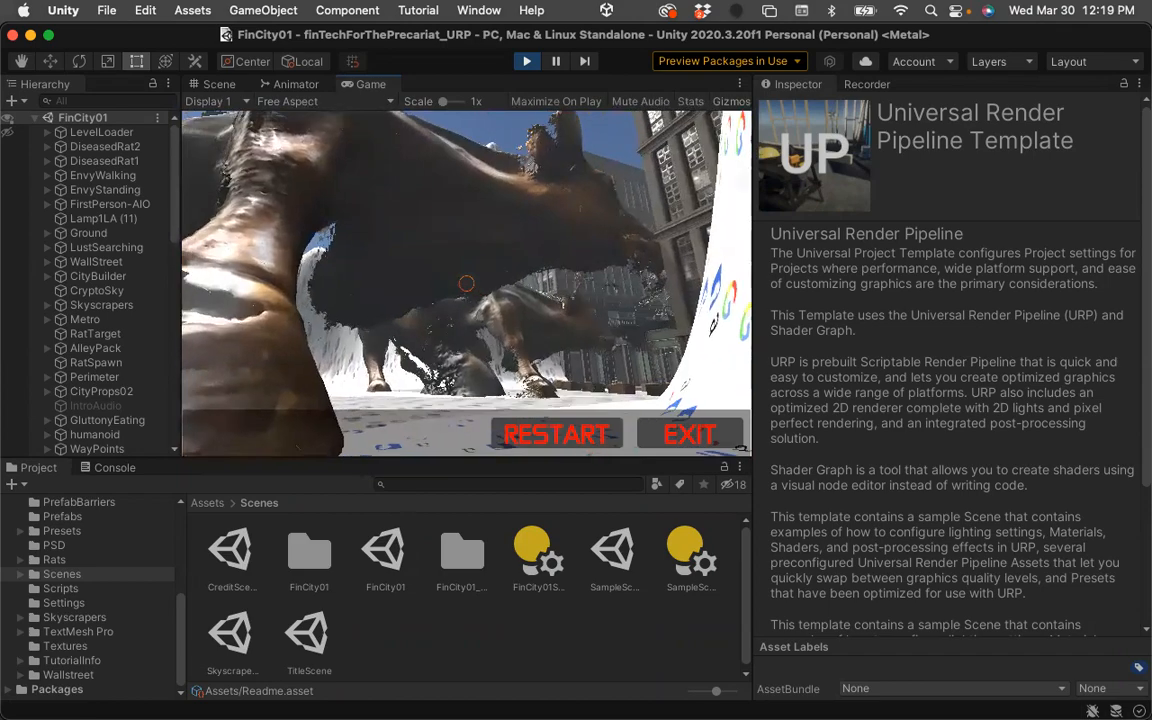
key(w)
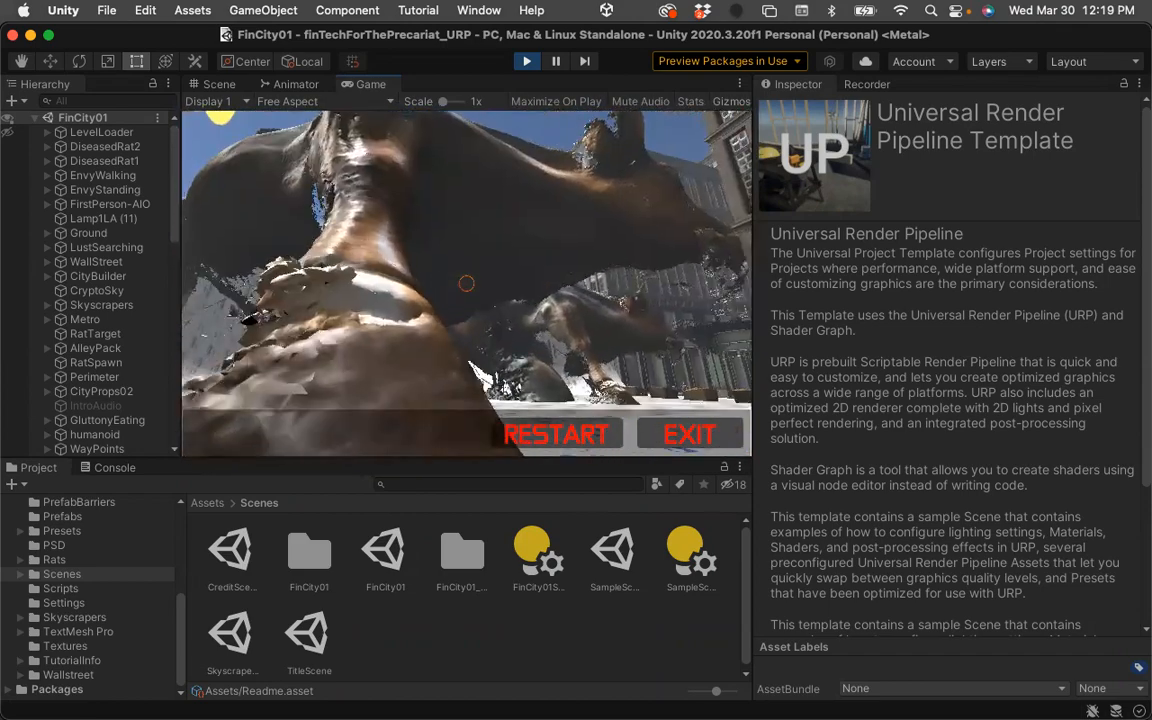
key(w)
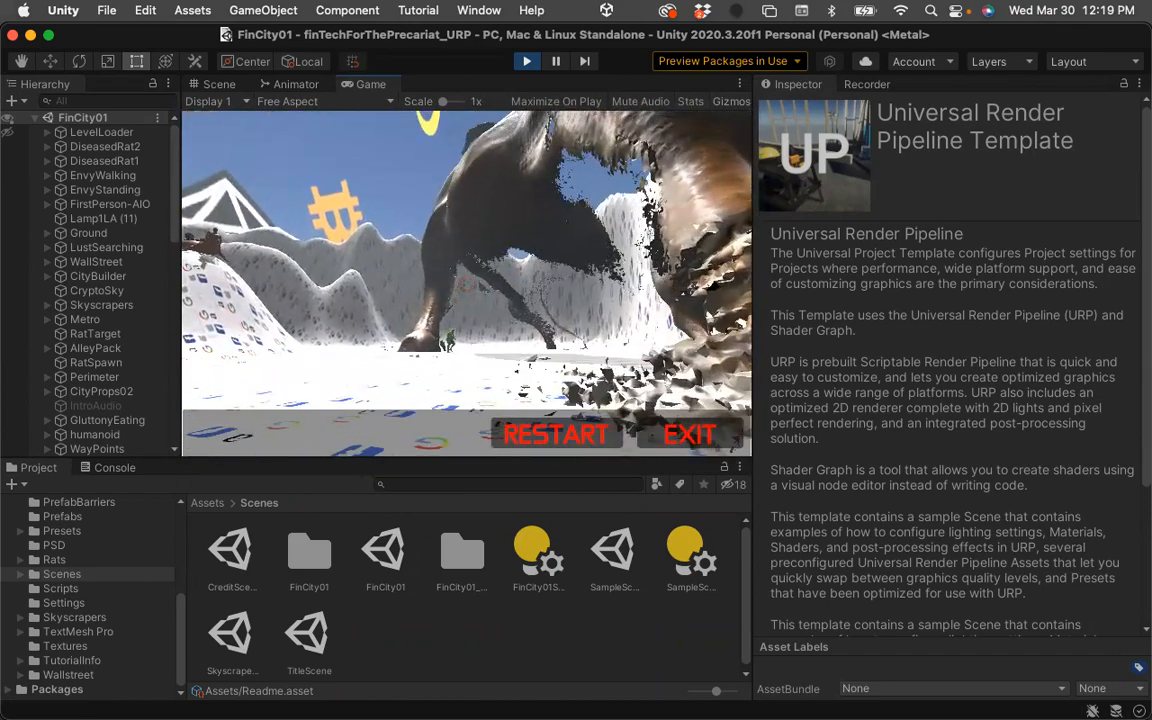
key(w)
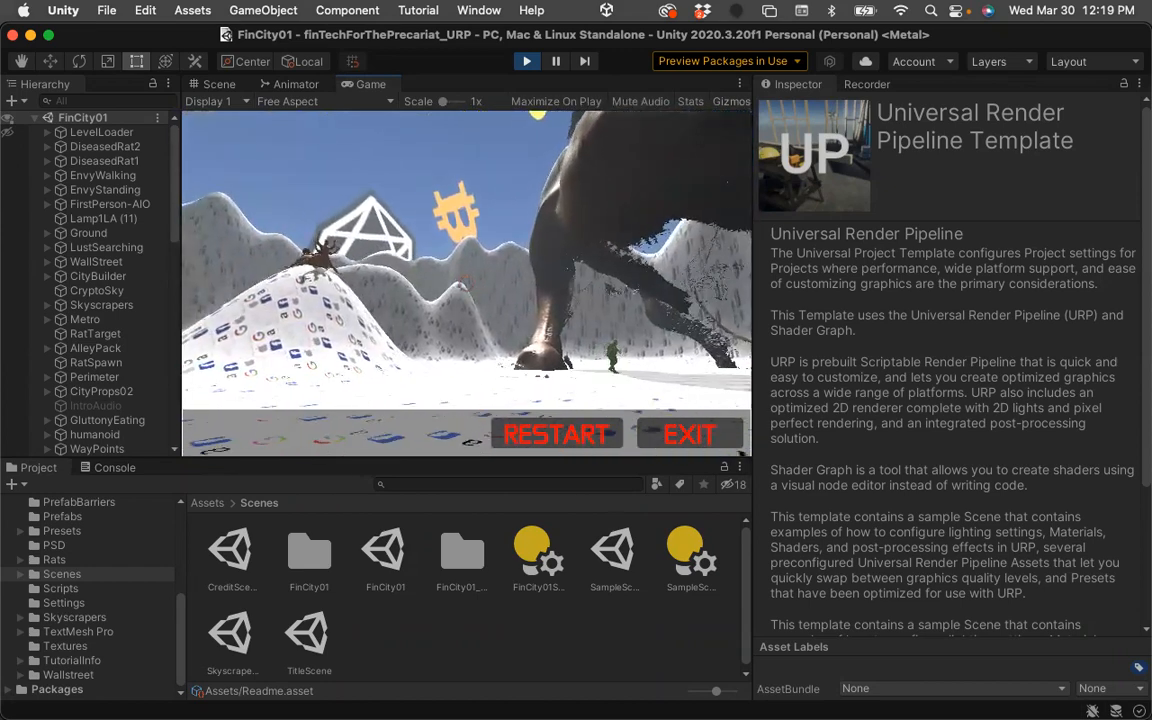
key(w)
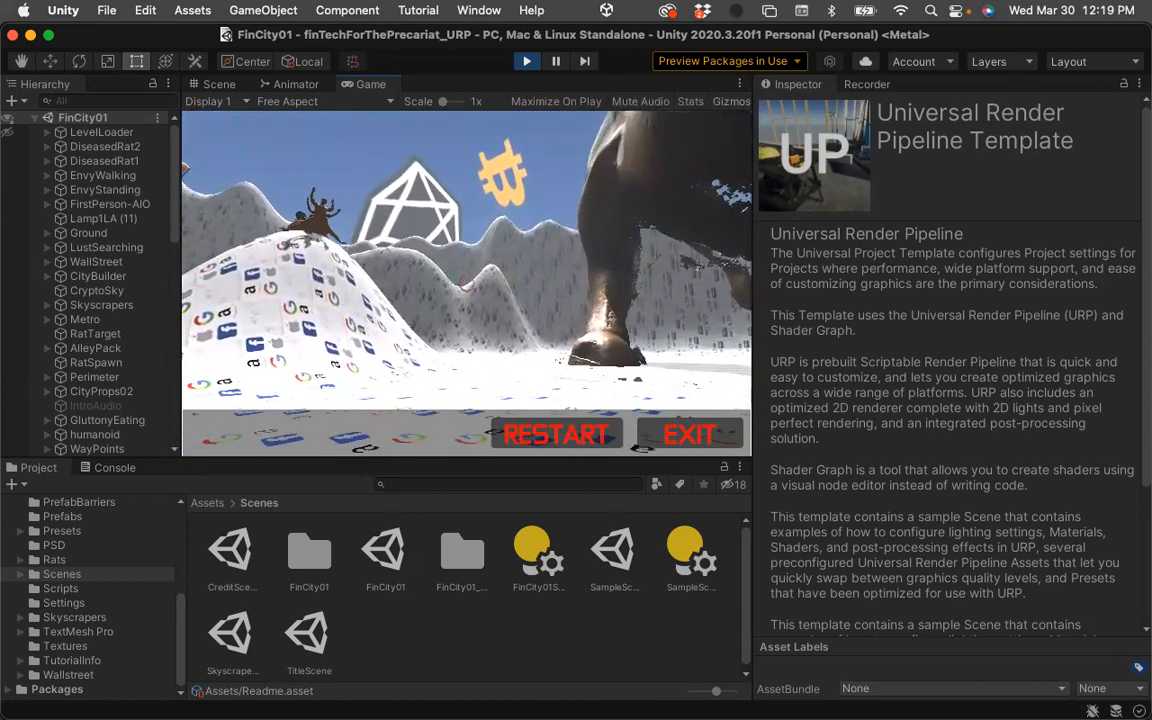
key(Escape)
click(530, 64)
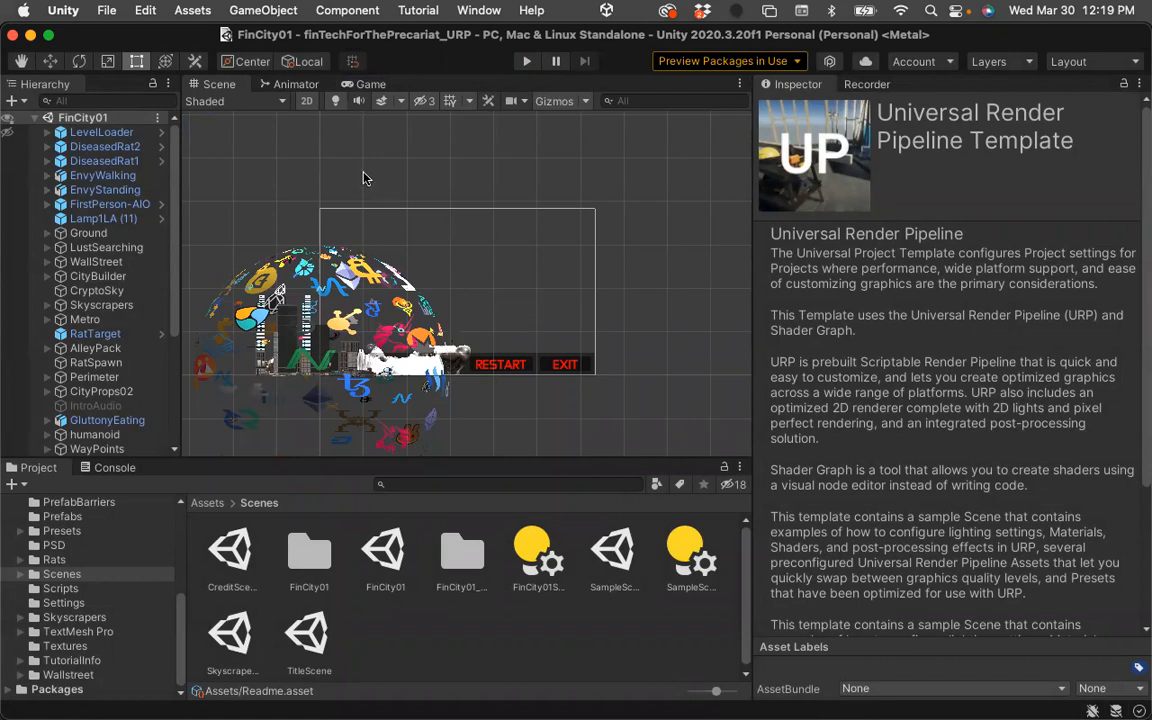
Close the finTech project, open skyboxTerrainDemo01 from Unity Hub, dismiss Build Settings and show the Assets folder in the Project window.
click(13, 36)
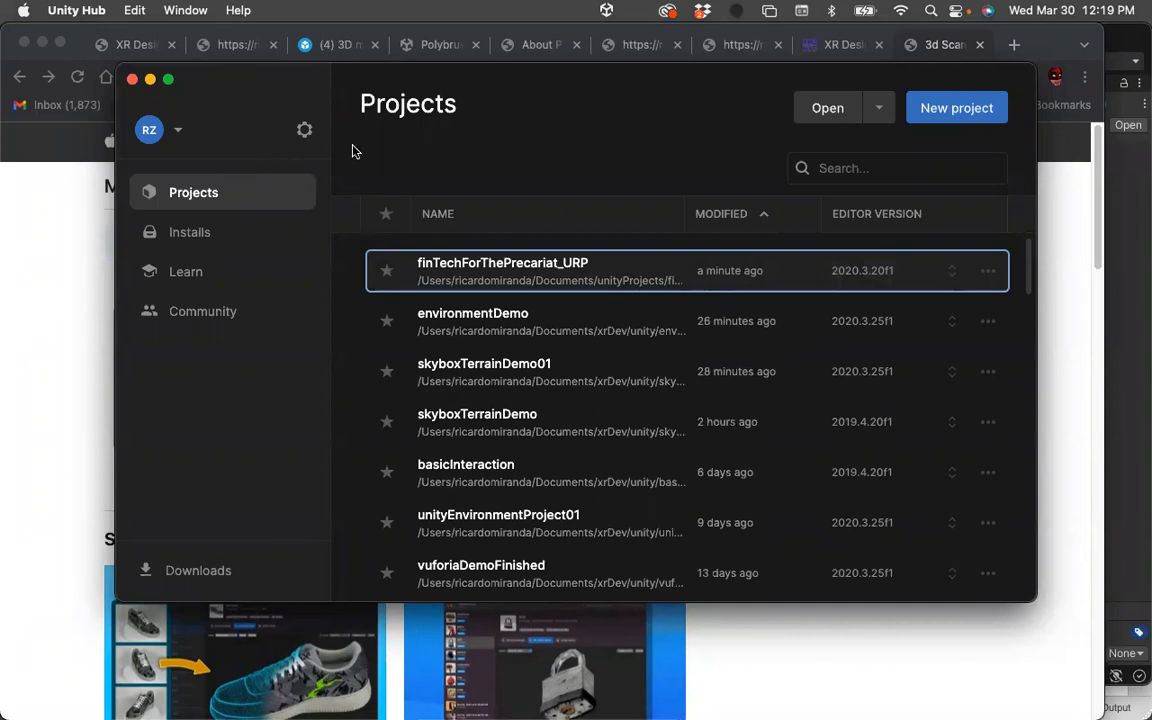
click(503, 371)
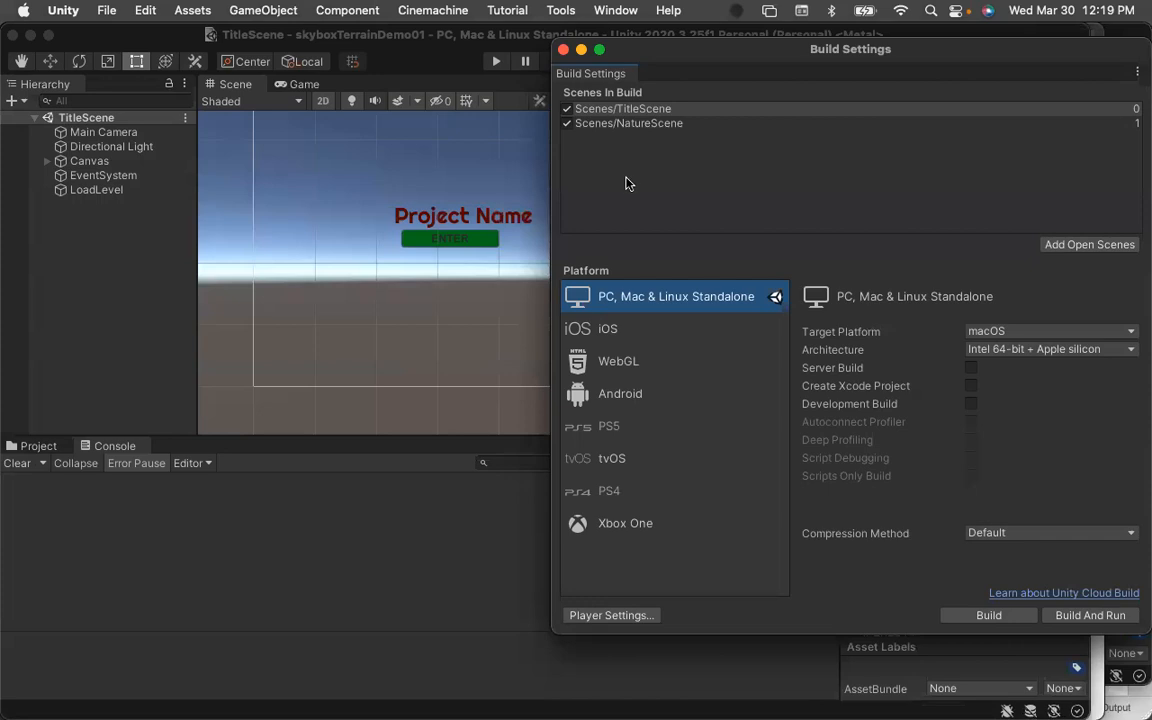
click(563, 51)
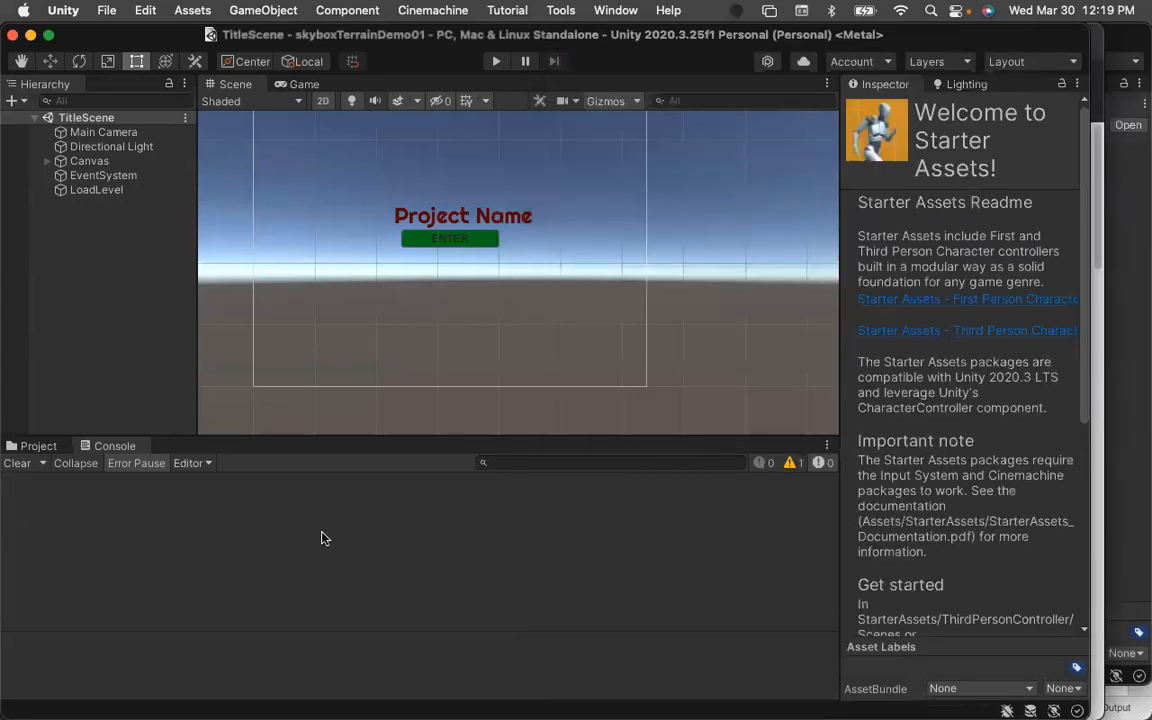
click(36, 446)
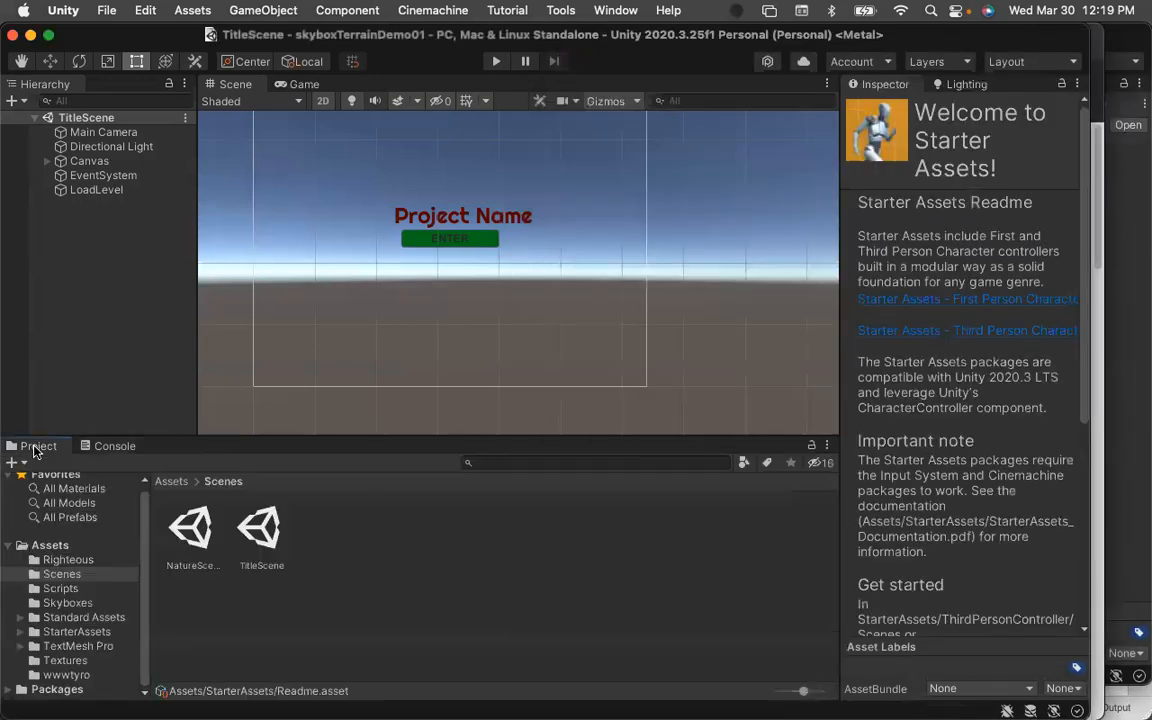
click(168, 481)
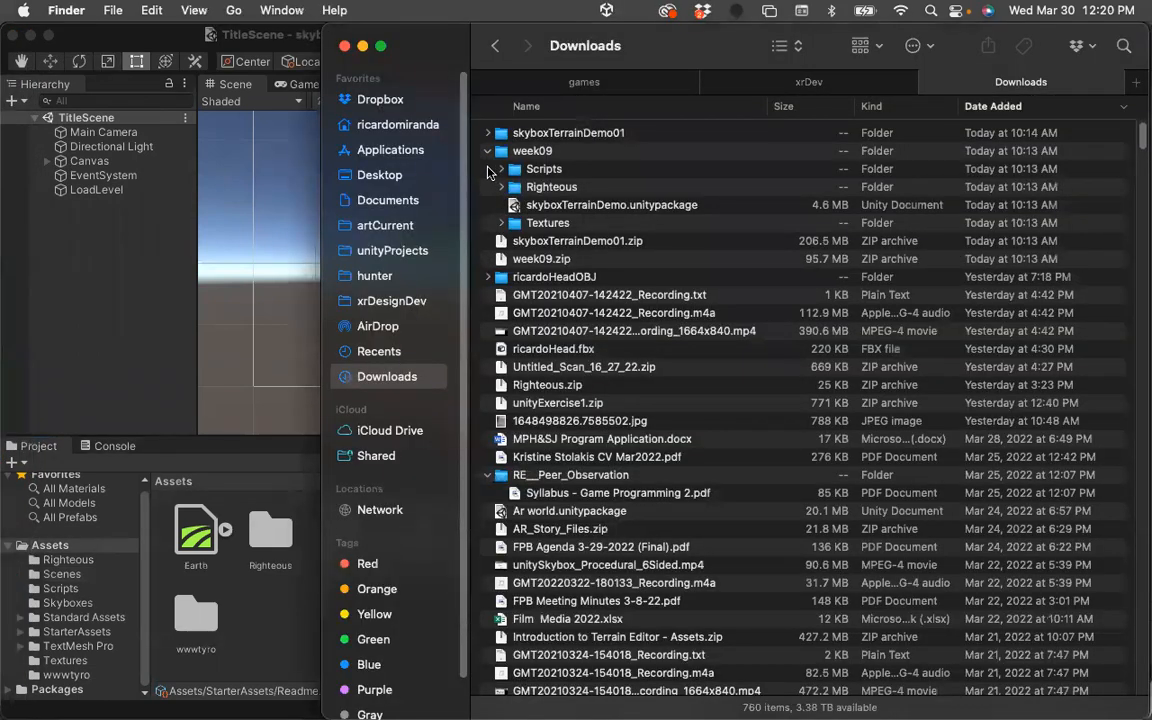
Select the ricardoHeadOBJ folder in Finder's Downloads and bring Finder in front of the skyboxTerrainDemo01 editor.
click(503, 281)
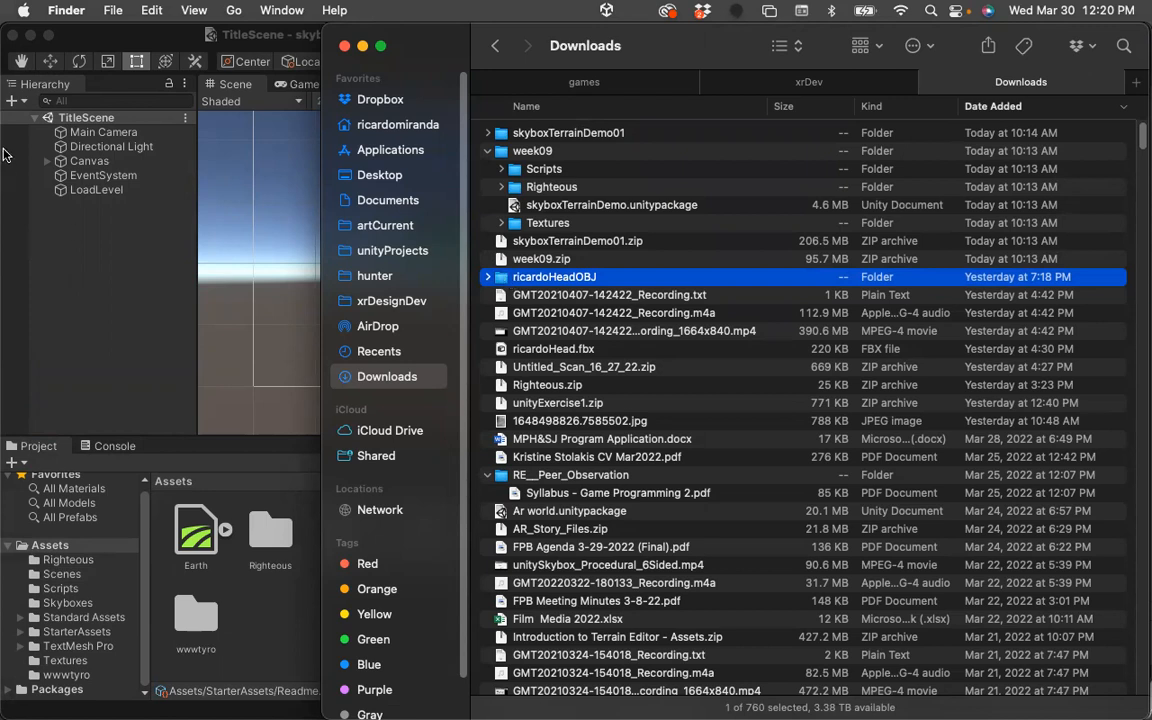
mouse_move(6, 140)
click(20, 290)
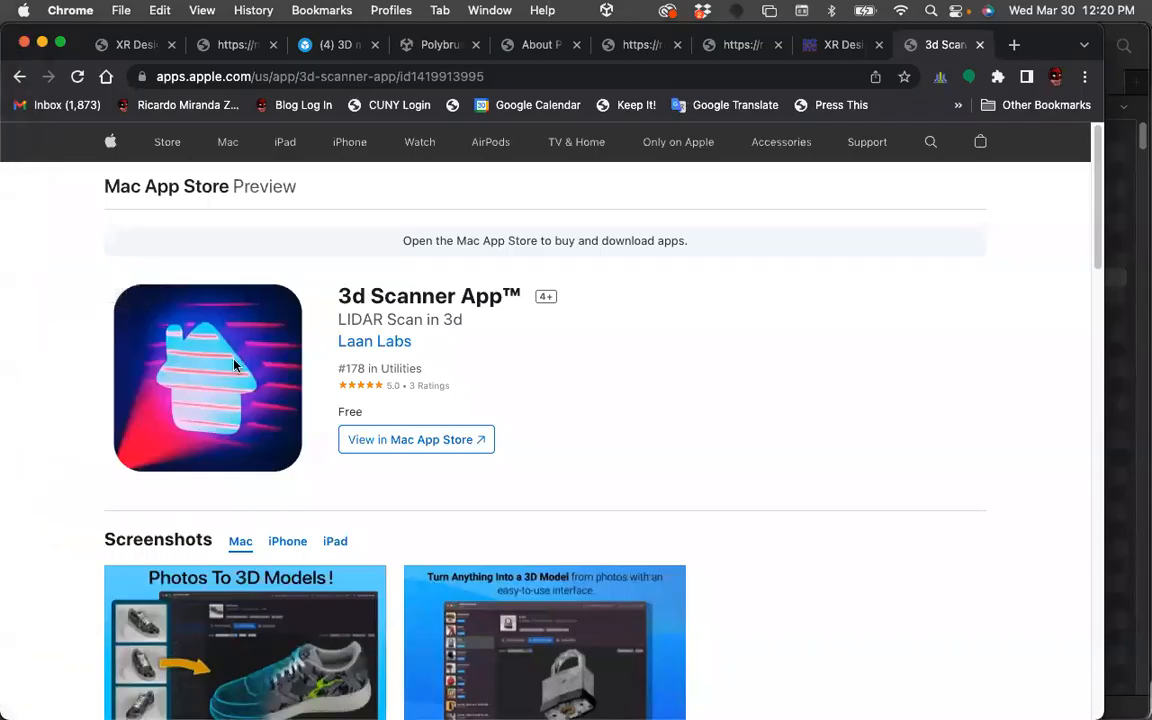
mouse_move(5, 257)
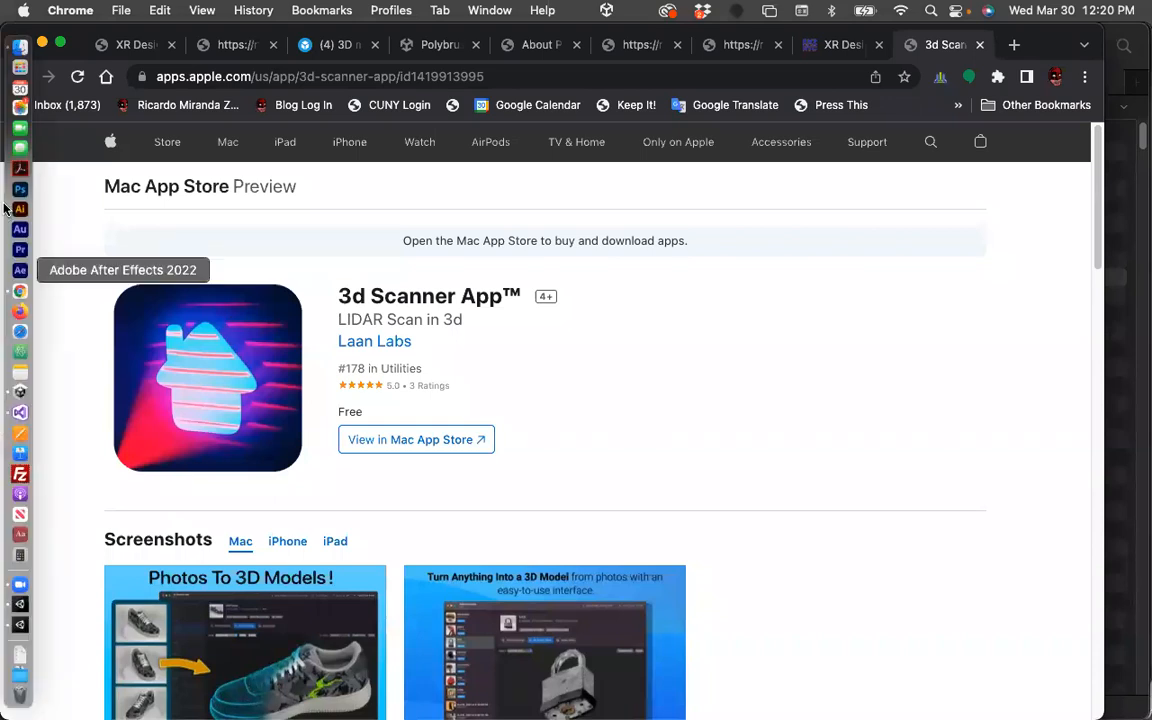
click(20, 46)
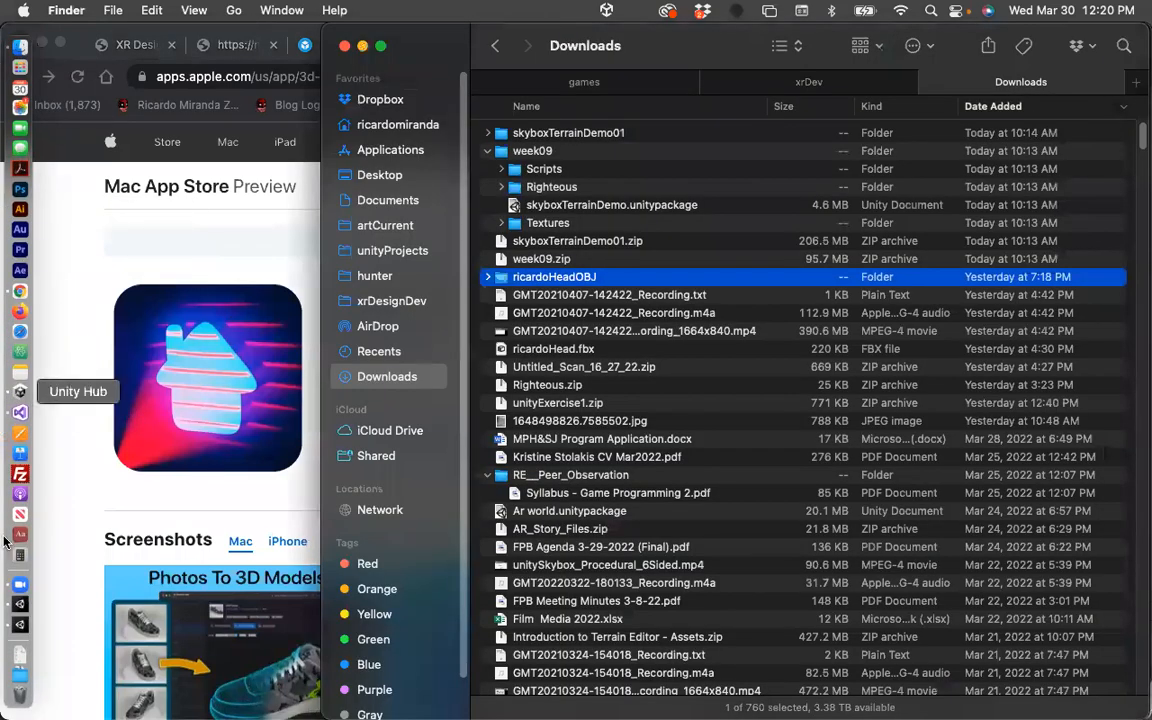
click(19, 605)
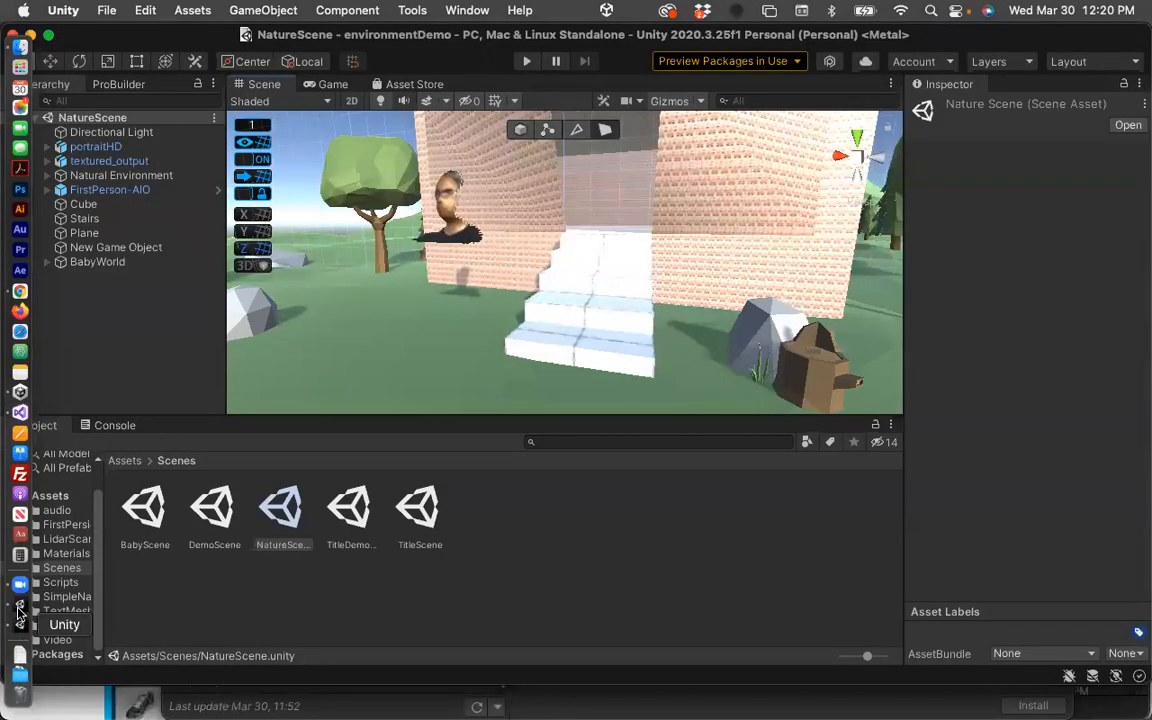
click(20, 622)
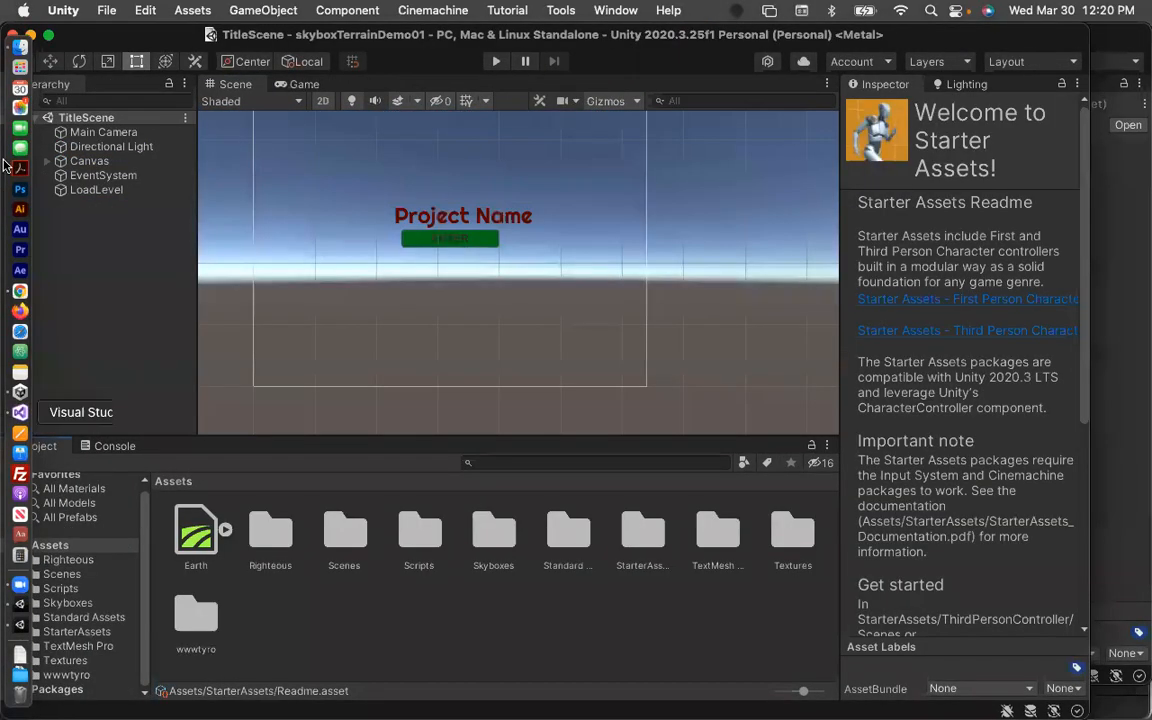
click(20, 46)
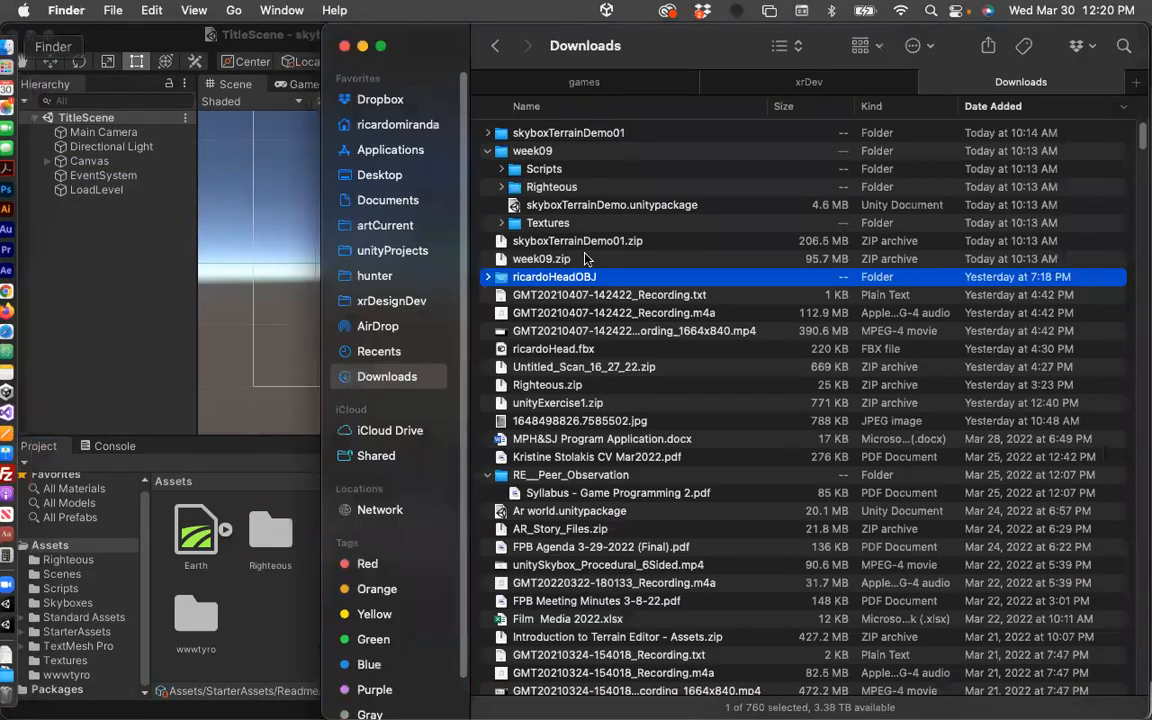
Import the ricardoHeadOBJ folder into the project's Assets and open it.
click(488, 277)
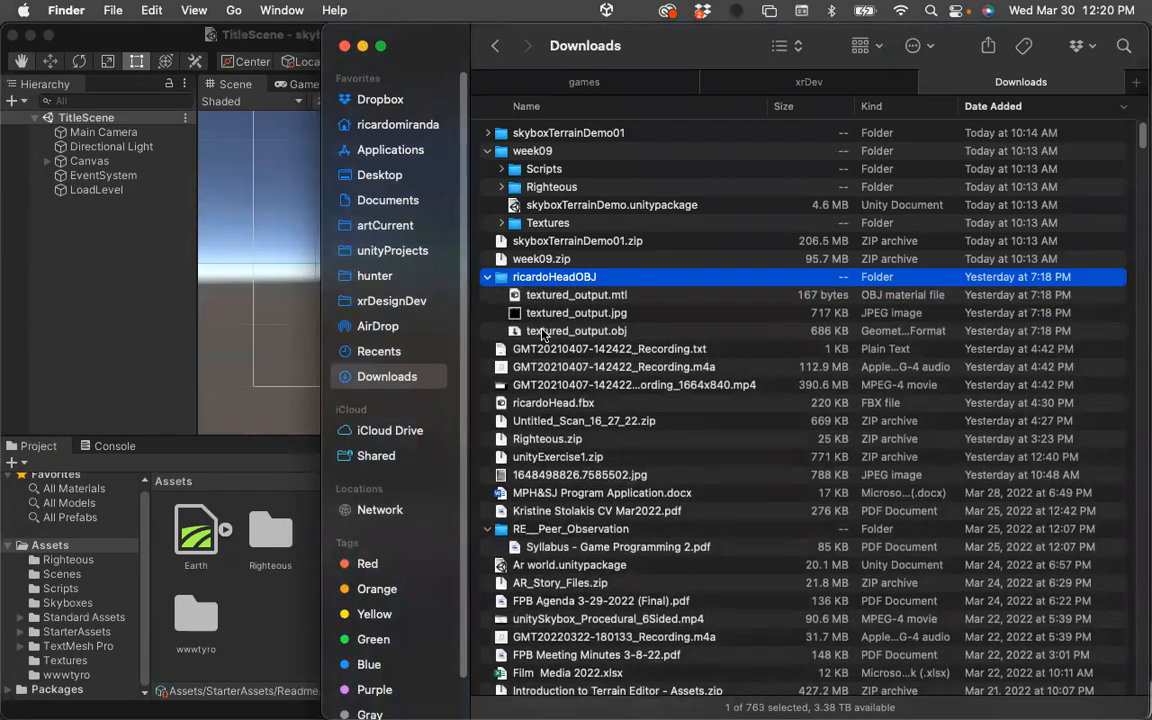
click(488, 278)
drag(499, 284, 272, 621)
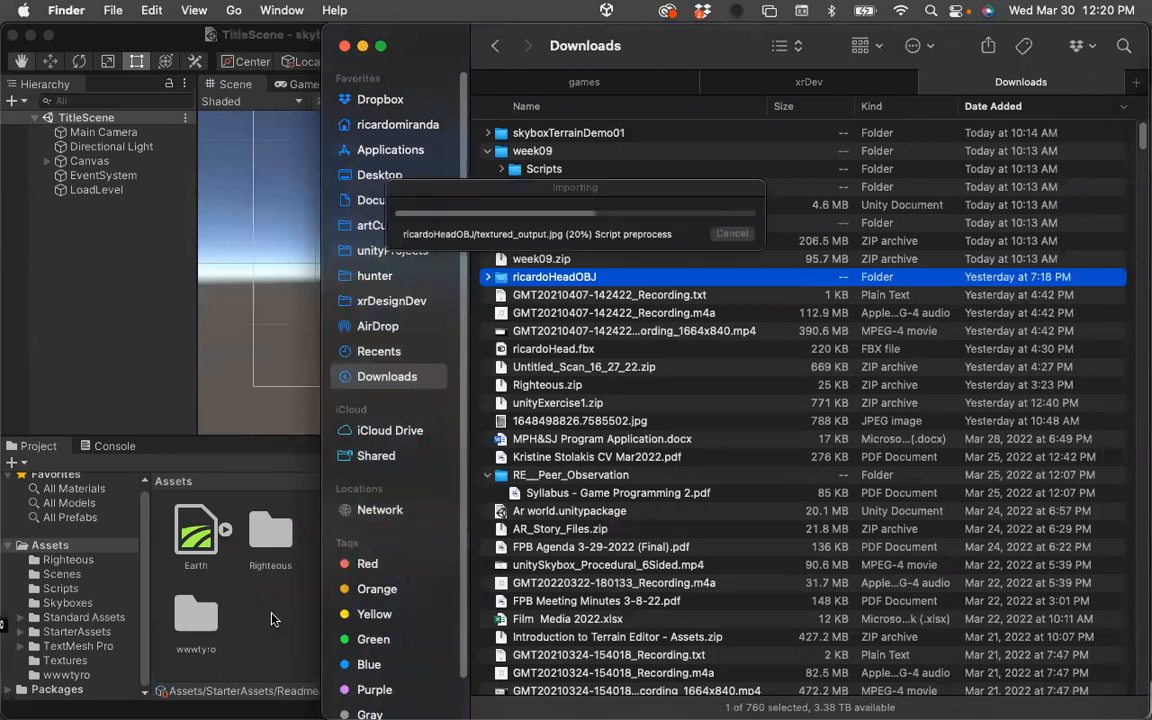
click(250, 598)
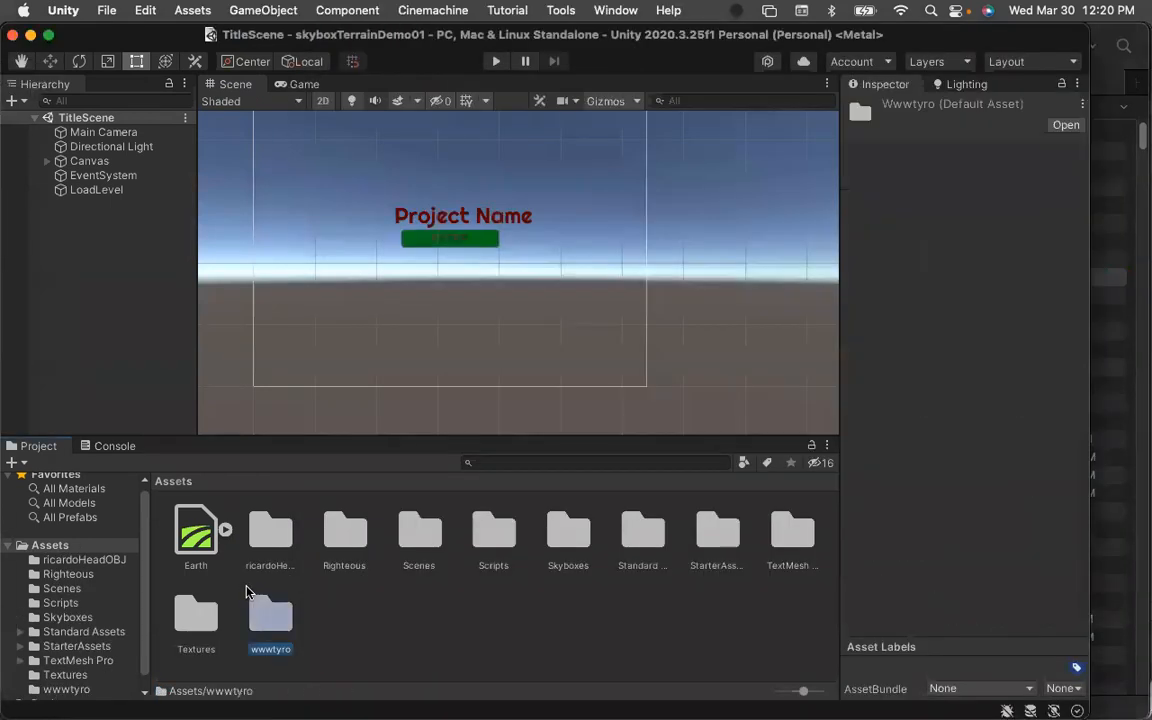
double_click(272, 530)
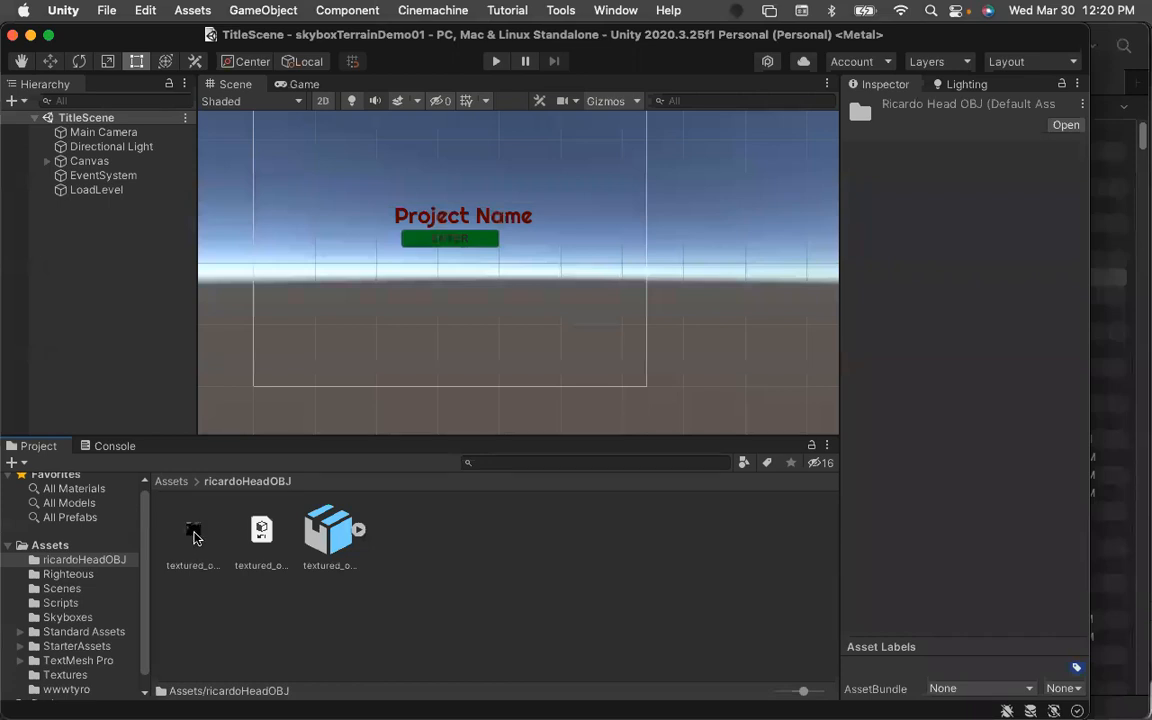
Inspect the imported texture, material and OBJ model import settings of the scanned head.
click(195, 537)
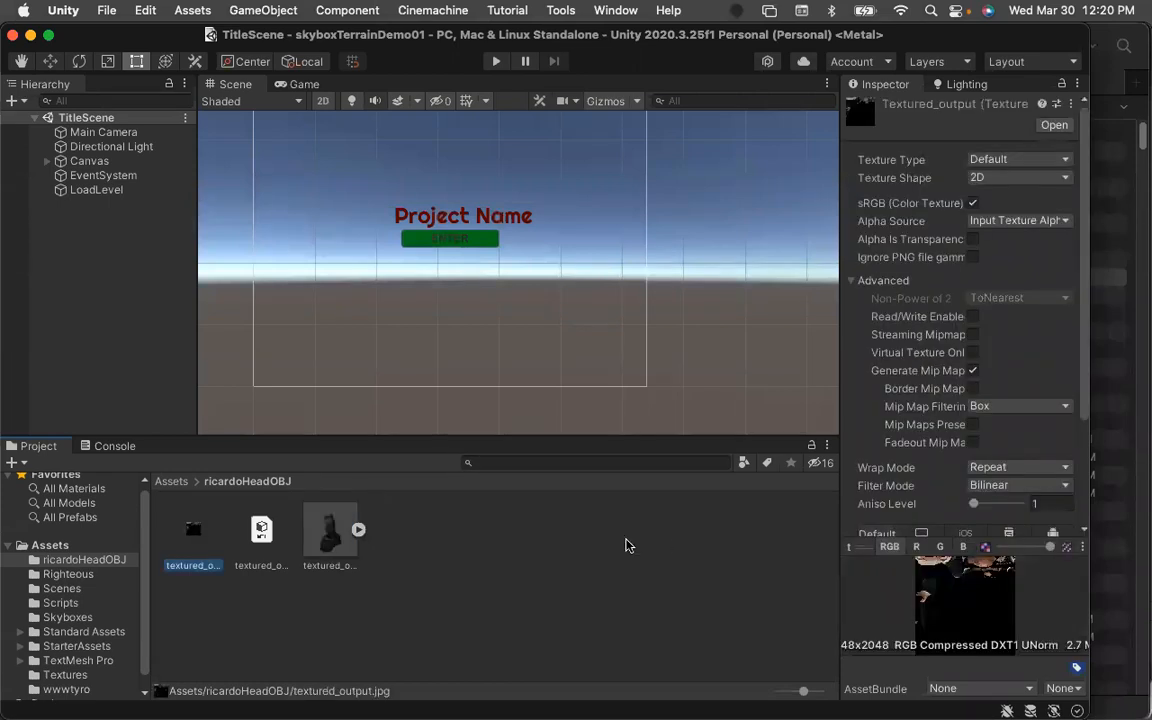
click(263, 532)
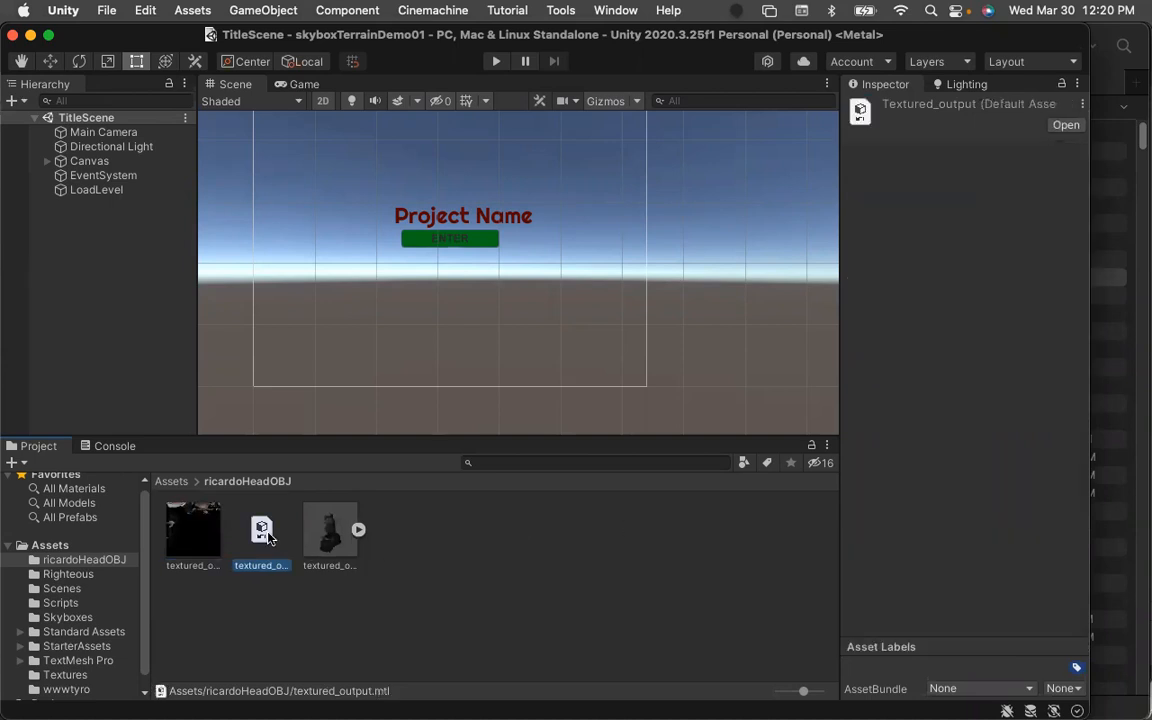
click(338, 555)
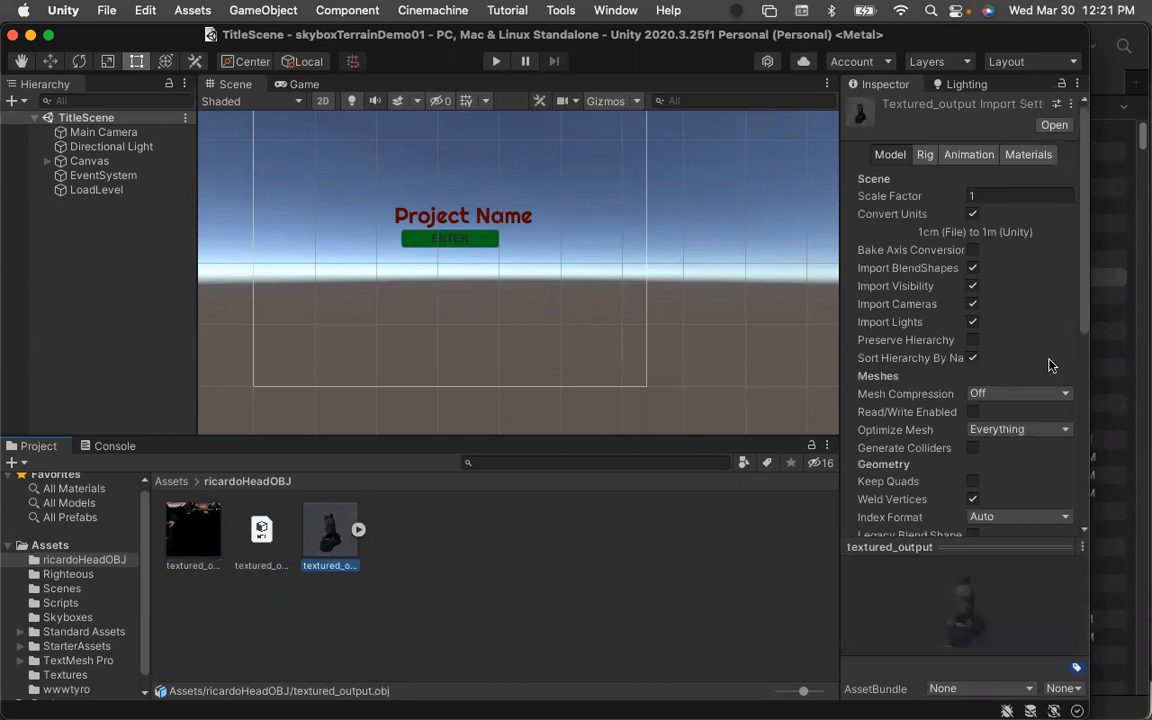
scroll(1049, 366, down, 5)
scroll(1049, 366, up, 5)
Add the textured_output scanned head model to the scene and frame it in the 3D Scene view.
drag(333, 544, 78, 249)
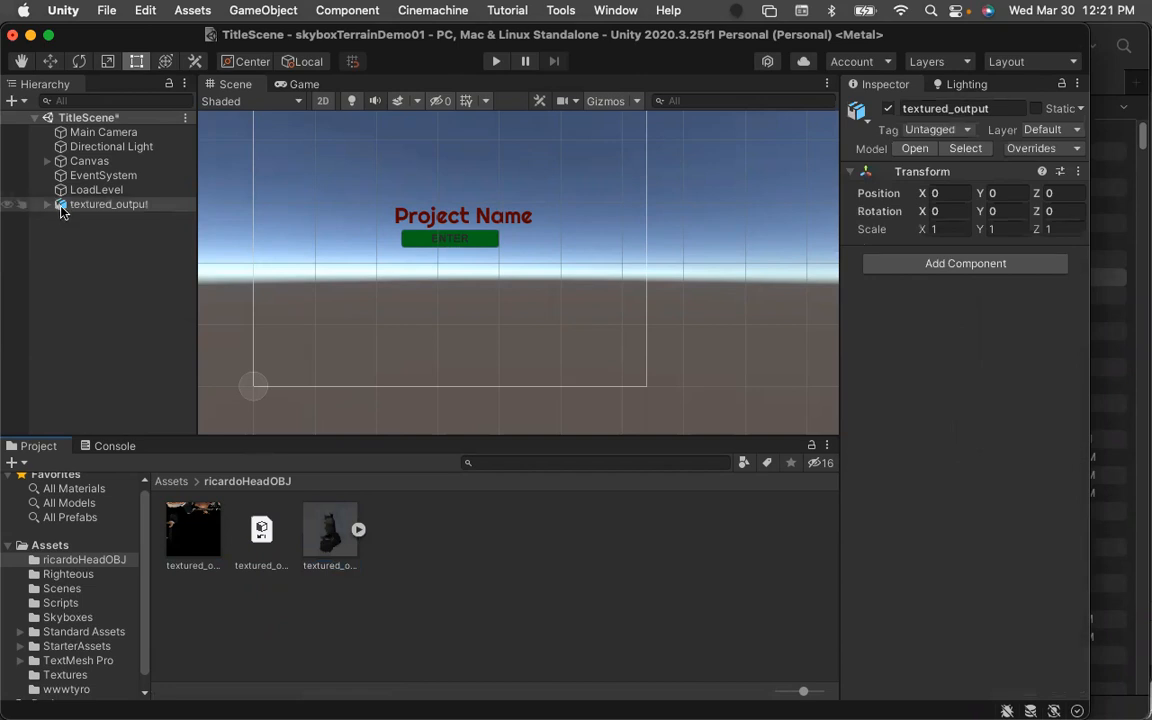
click(322, 101)
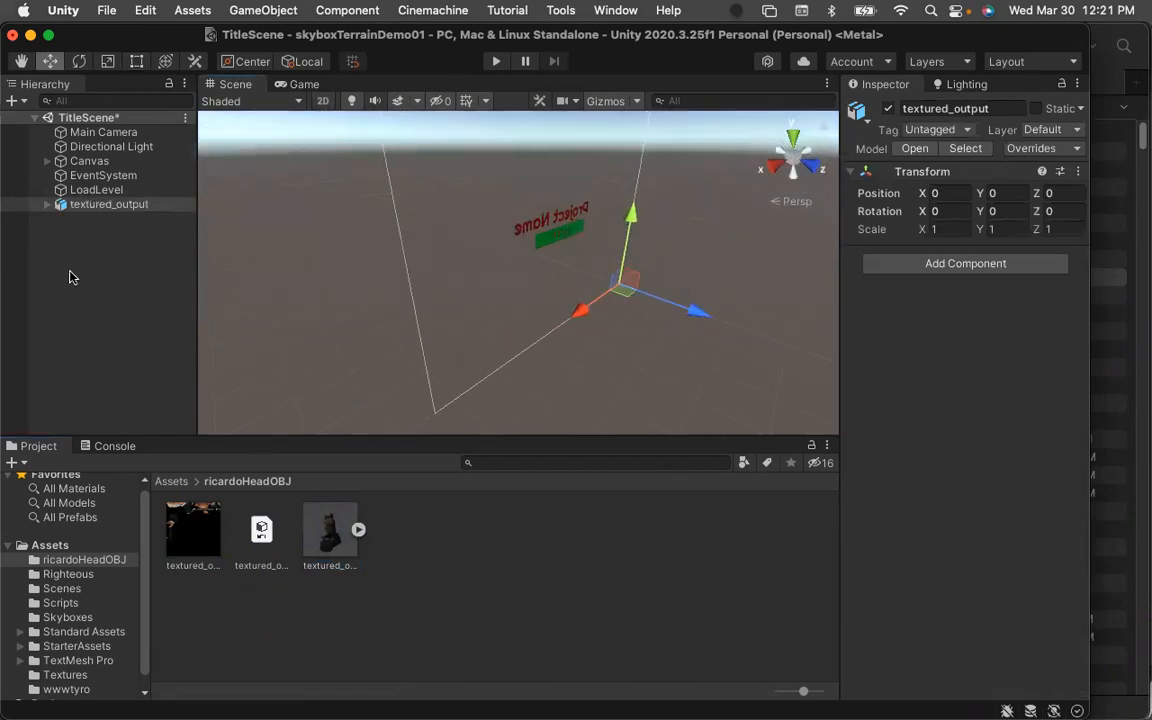
double_click(58, 204)
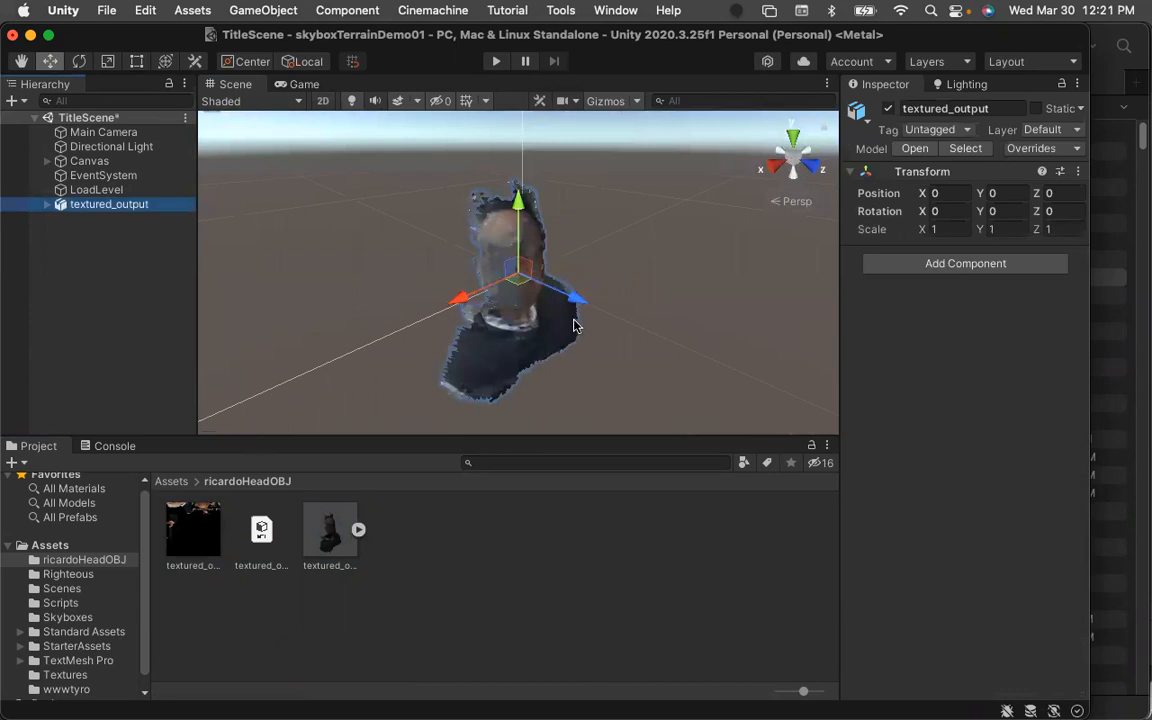
mouse_move(609, 296)
alt+mouse_down()
mouse_move(427, 198)
mouse_move(443, 190)
mouse_move(468, 254)
mouse_move(440, 205)
mouse_move(576, 255)
mouse_move(410, 215)
mouse_move(482, 252)
mouse_move(500, 246)
mouse_move(514, 291)
mouse_move(540, 206)
mouse_move(583, 330)
mouse_move(612, 303)
alt+mouse_up()
scroll(500, 246, down, 5)
scroll(545, 279, up, 3)
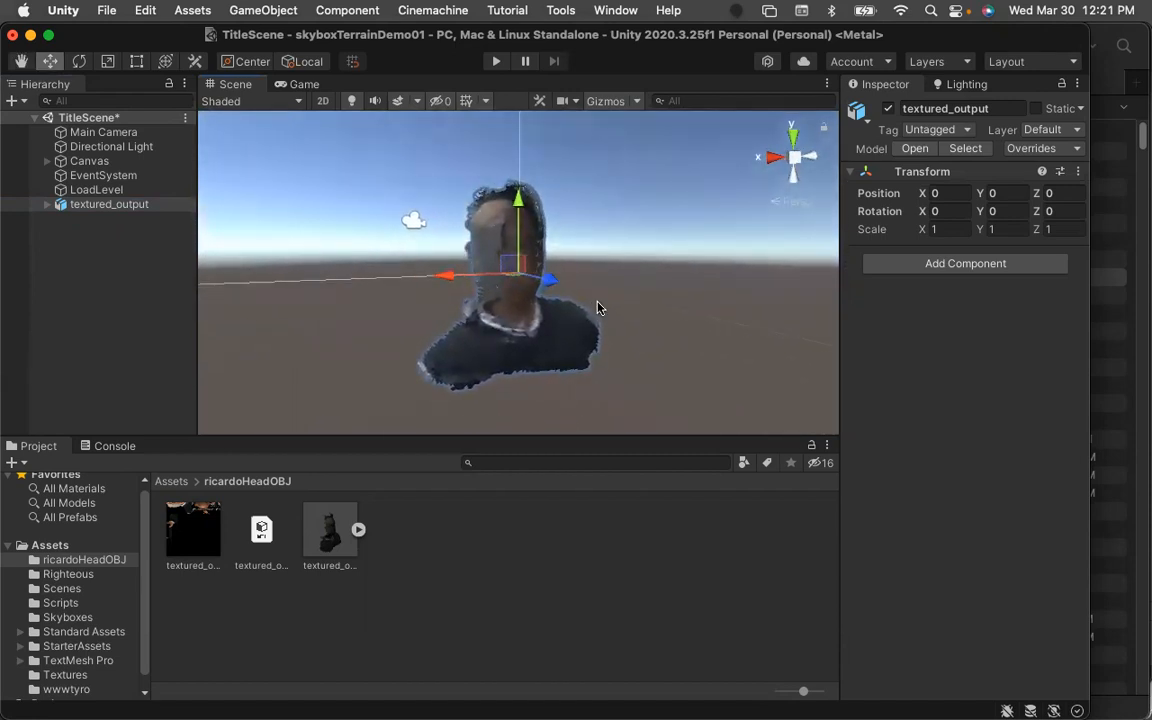